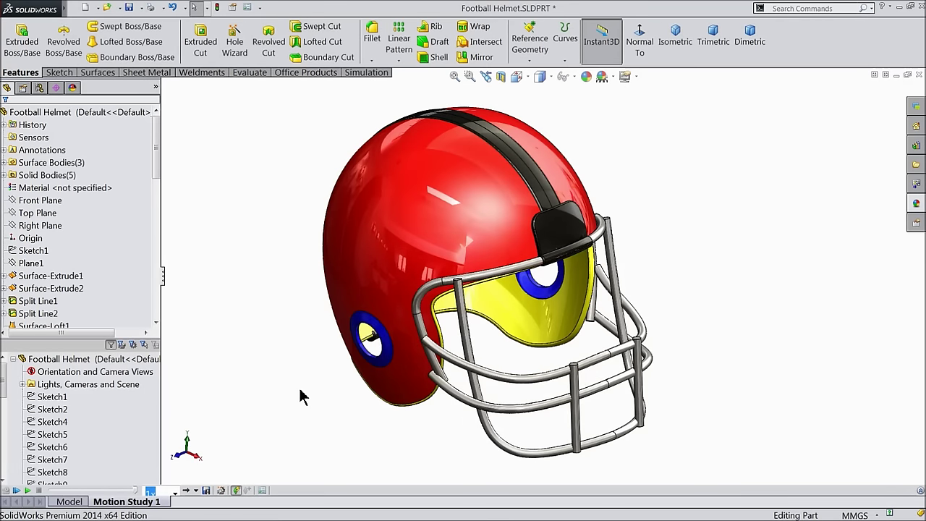
- Play the finished football helmet's motion study animation
click(28, 491)
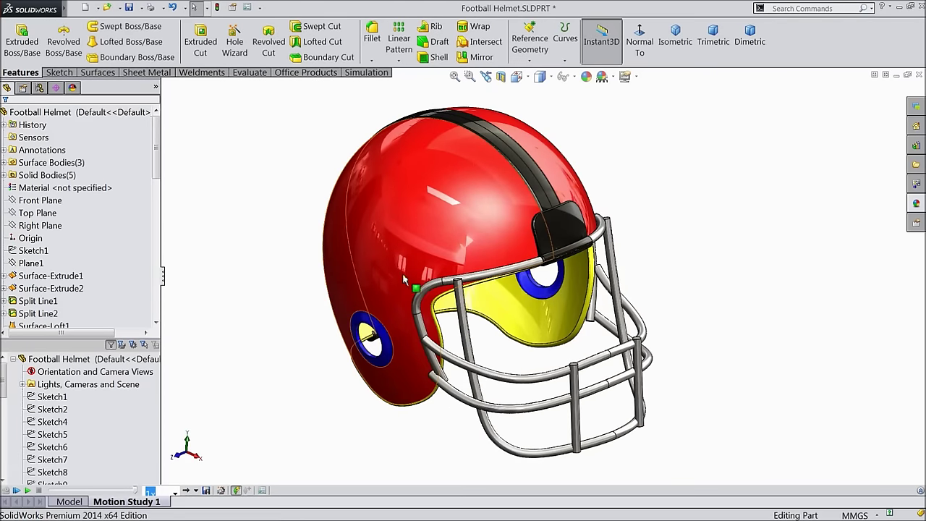
scroll(488, 279, down, 2)
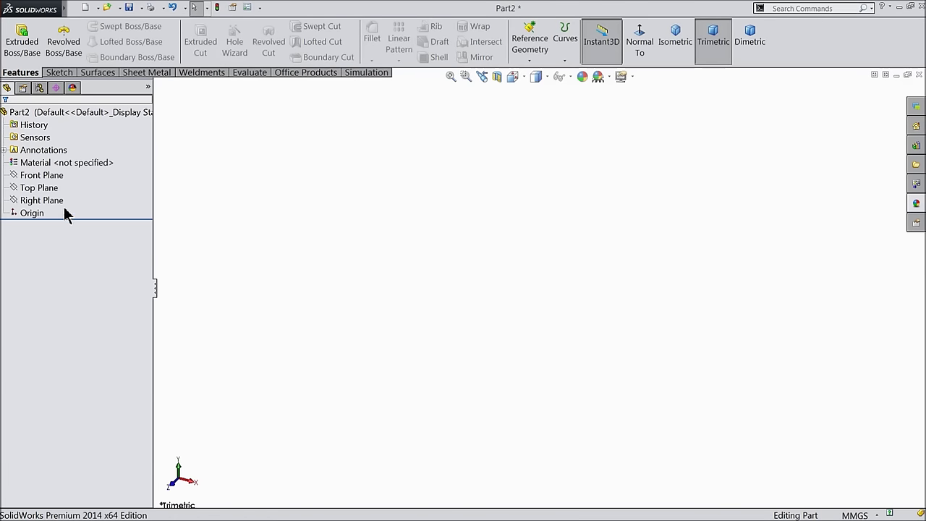
- Start a new sketch on the Front Plane
click(22, 188)
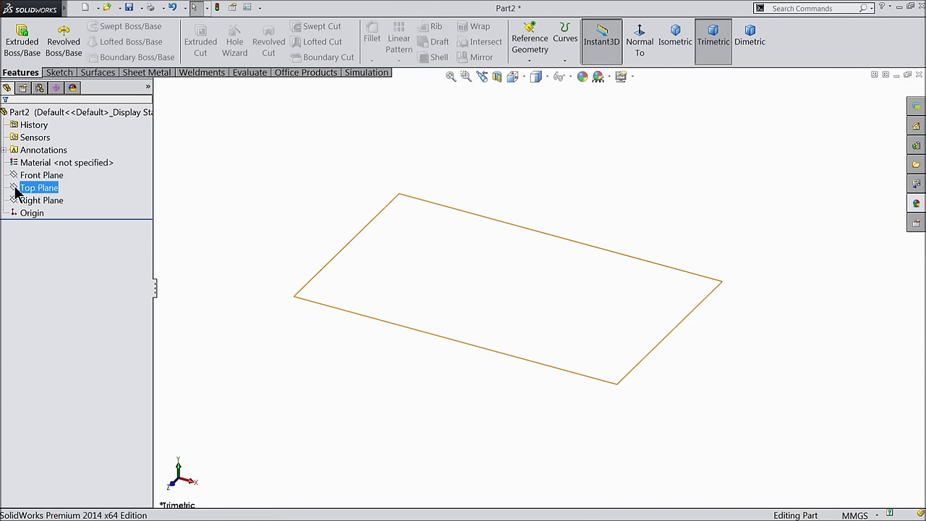
click(16, 177)
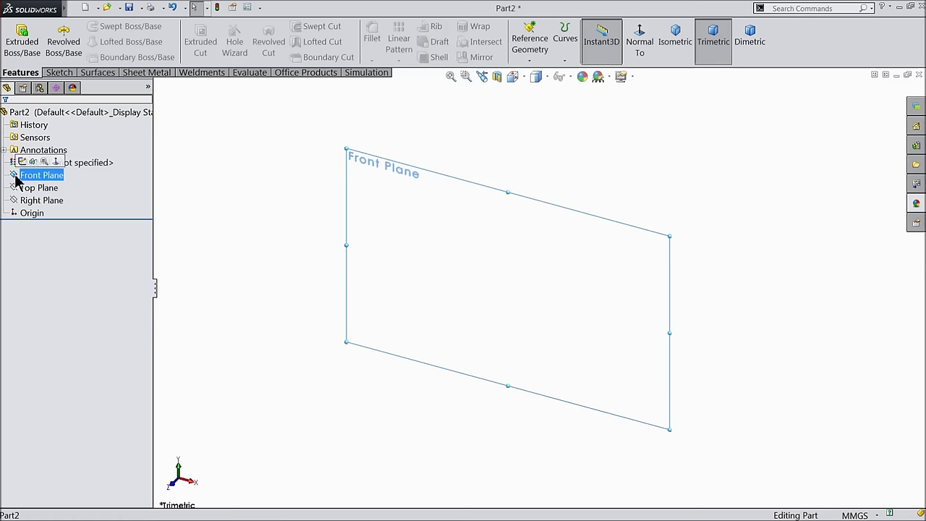
click(25, 162)
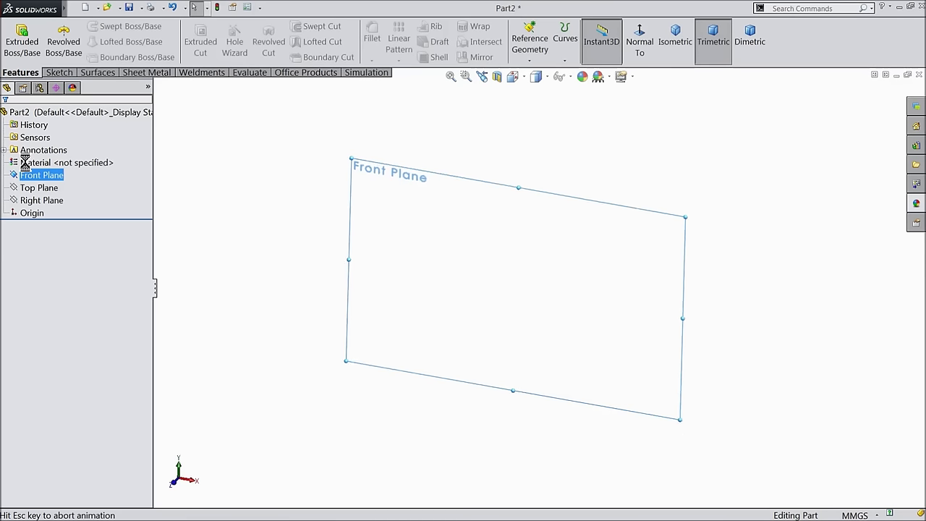
click(59, 72)
- Draw a corner rectangle down to origin level and convert it to construction geometry
click(94, 41)
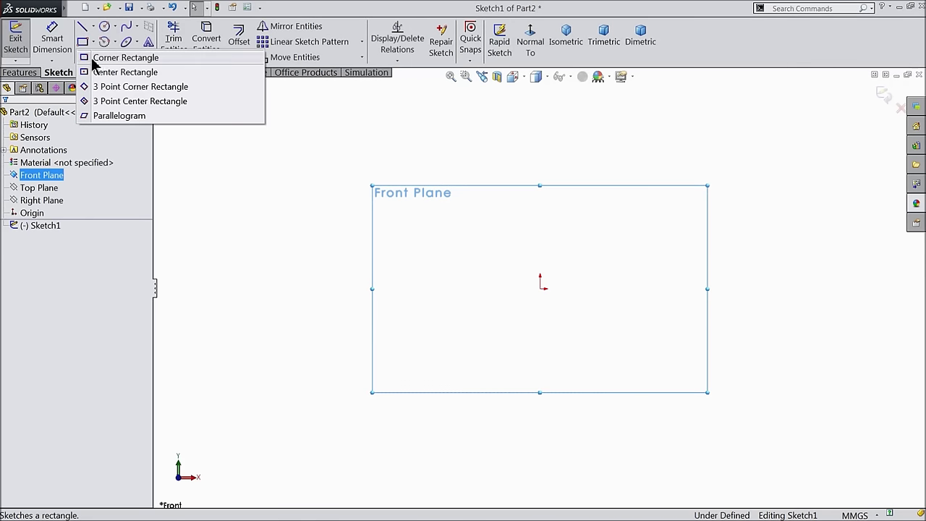
click(90, 55)
click(403, 132)
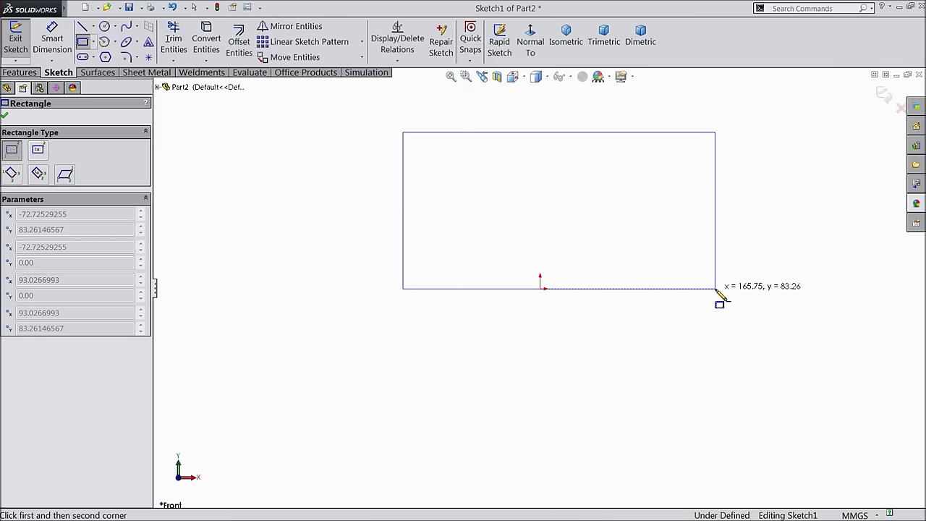
click(716, 289)
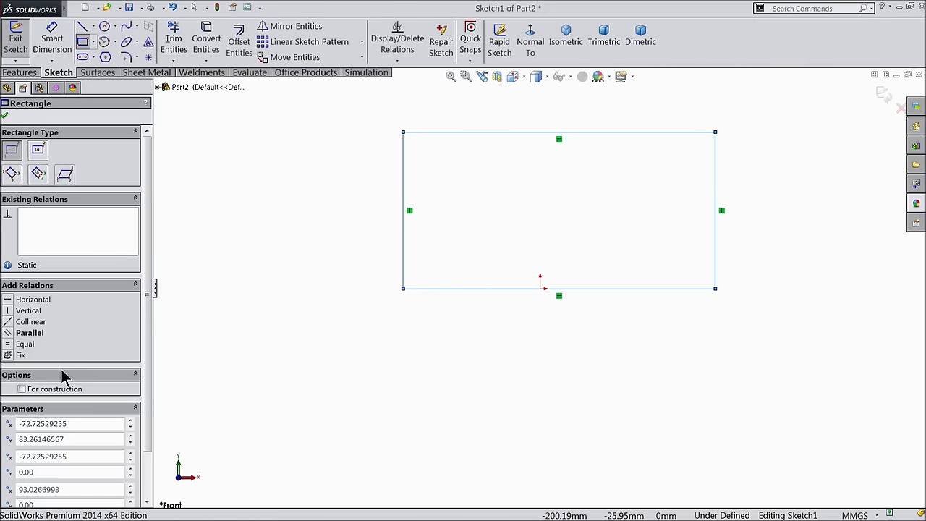
click(21, 389)
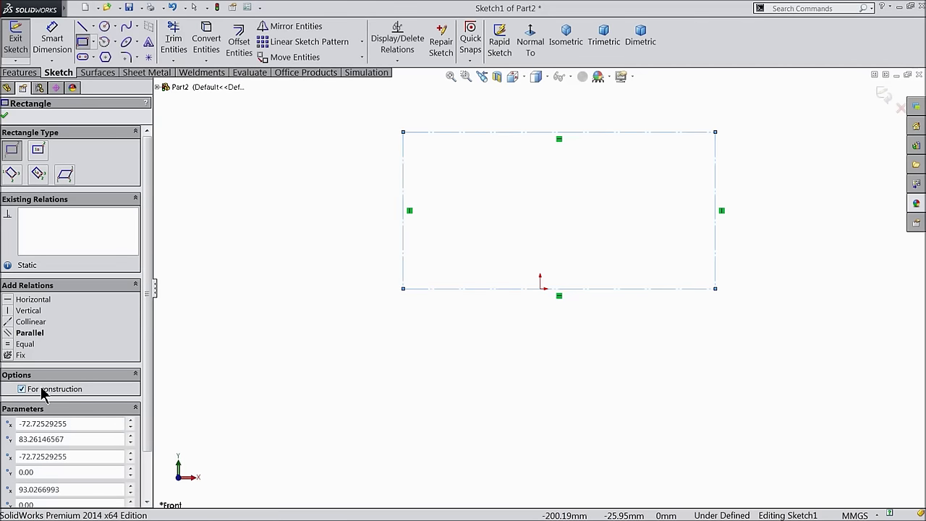
click(5, 118)
scroll(564, 236, up, 2)
- Draw a 100.39 mm slanted construction line from the rectangle's top edge to its bottom edge
scroll(719, 215, down, 2)
click(82, 26)
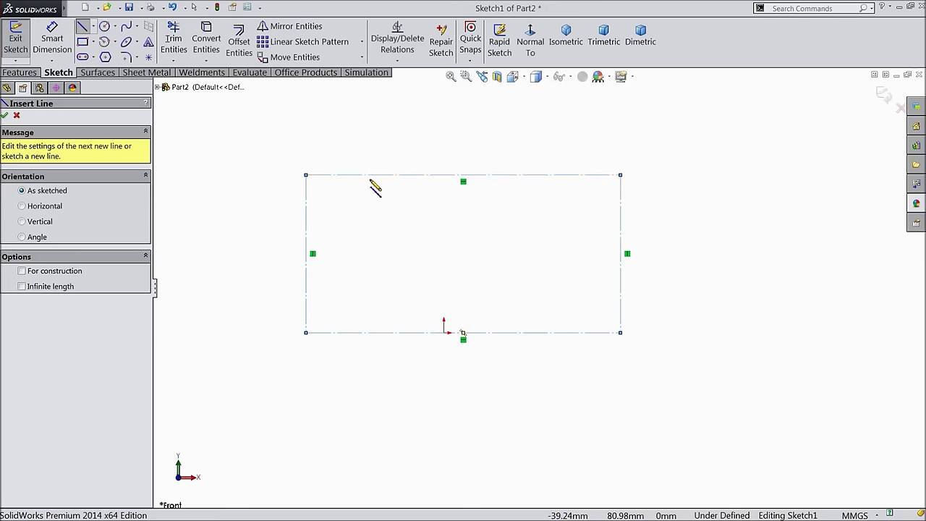
click(379, 175)
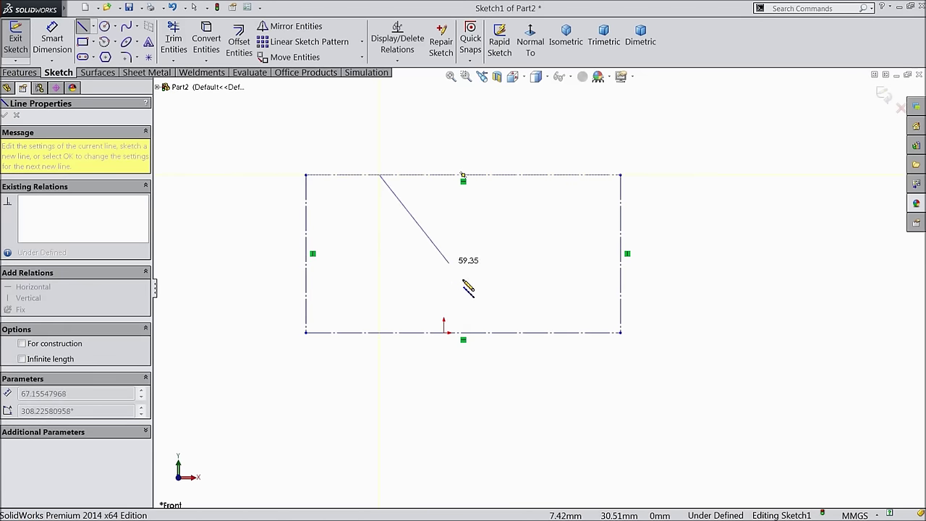
click(486, 333)
right_click(515, 258)
click(554, 109)
key(Escape)
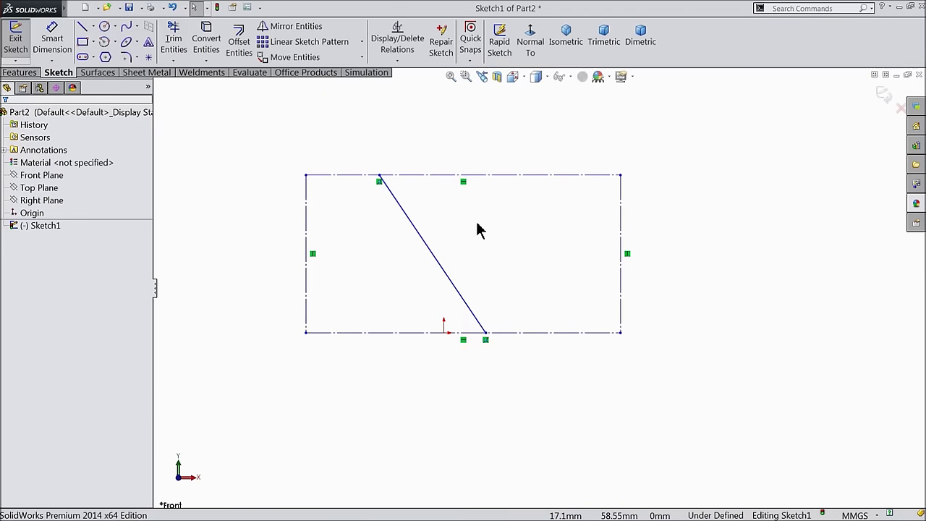
click(431, 257)
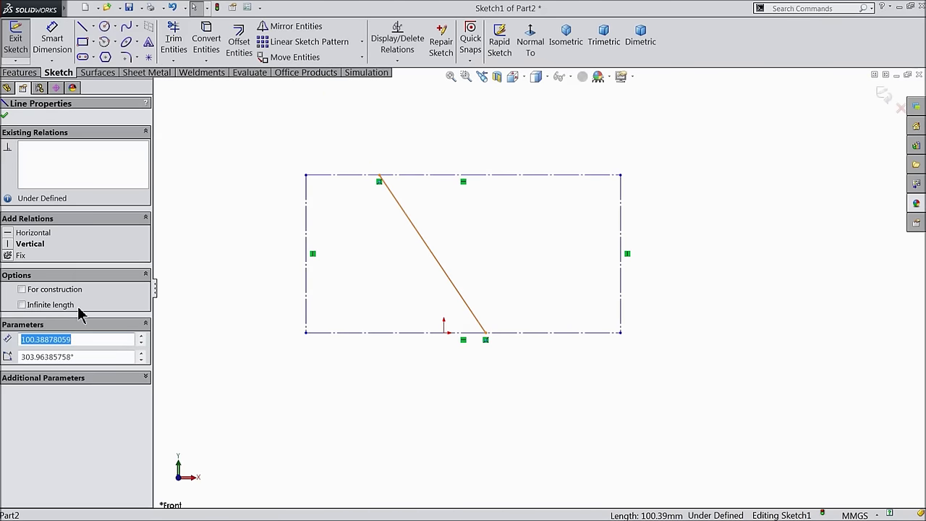
click(22, 289)
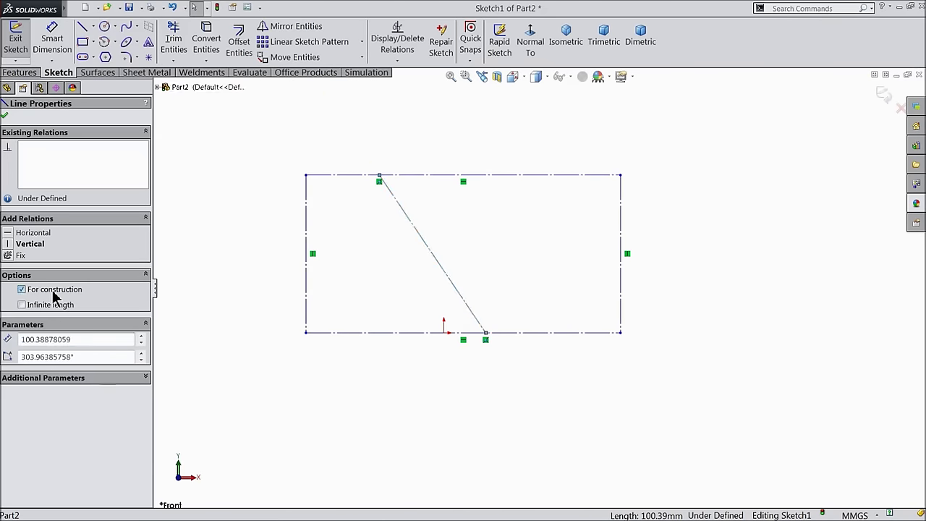
click(4, 116)
click(53, 40)
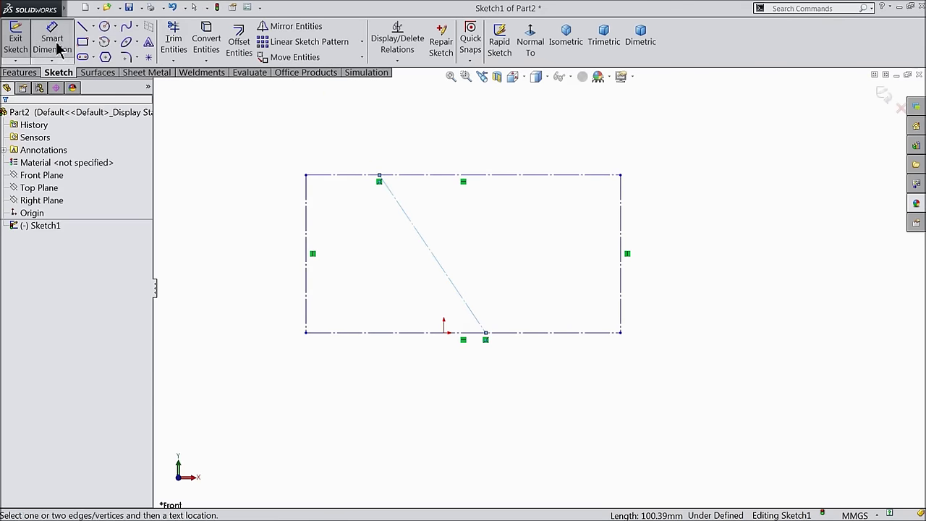
- Dimension the construction rectangle to 300 wide and 279 high
click(473, 176)
click(463, 147)
text(300)
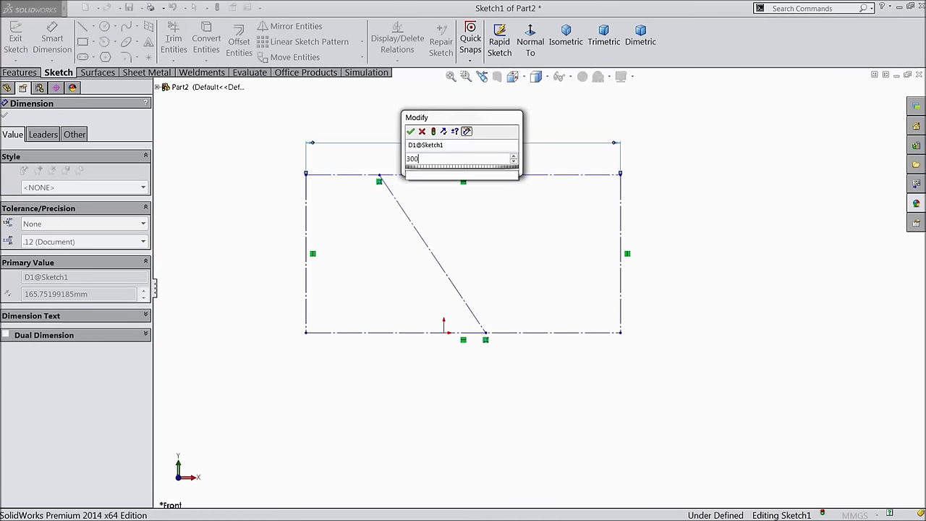
click(411, 128)
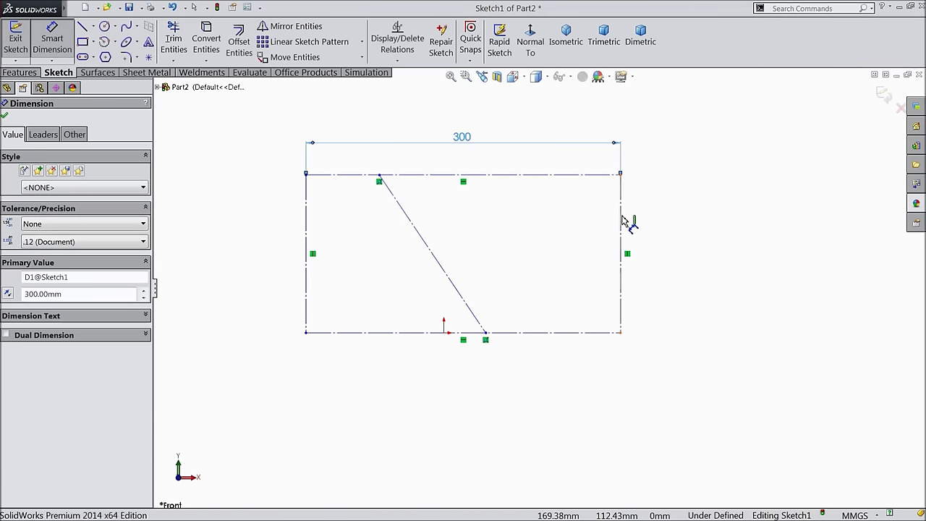
click(621, 217)
click(654, 224)
text(279)
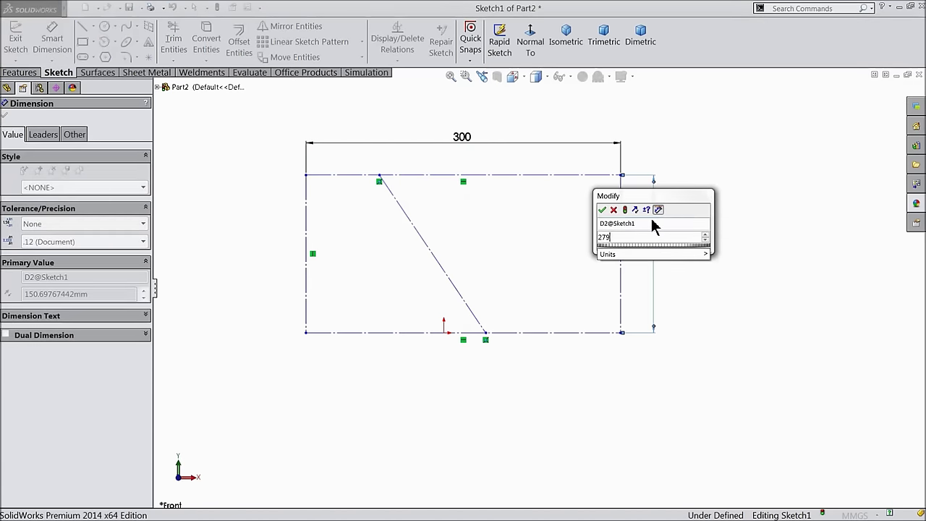
click(602, 210)
scroll(481, 303, up, 3)
scroll(465, 202, down, 2)
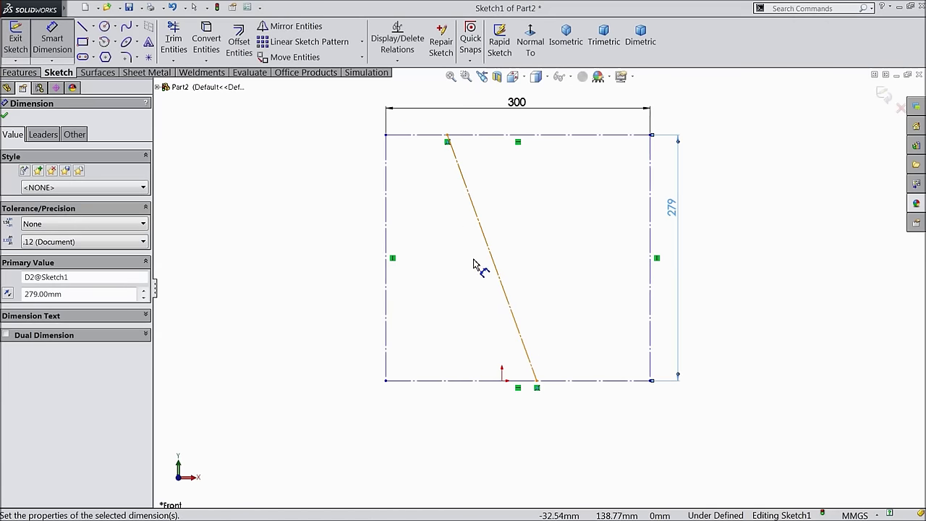
- Place the slanted line's bottom end 165 and the origin 131 from the rectangle's left side
click(537, 382)
click(386, 380)
click(432, 438)
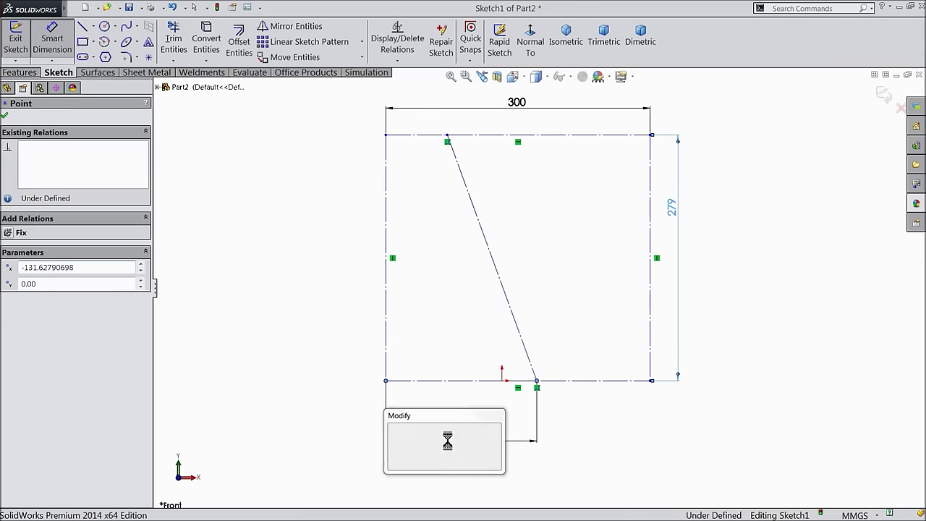
text(165)
click(394, 430)
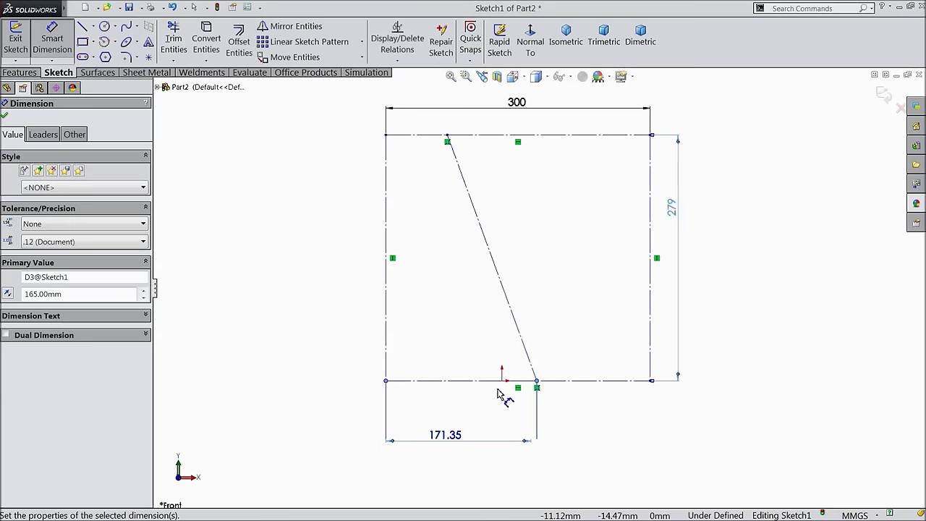
click(387, 380)
click(427, 406)
text(131)
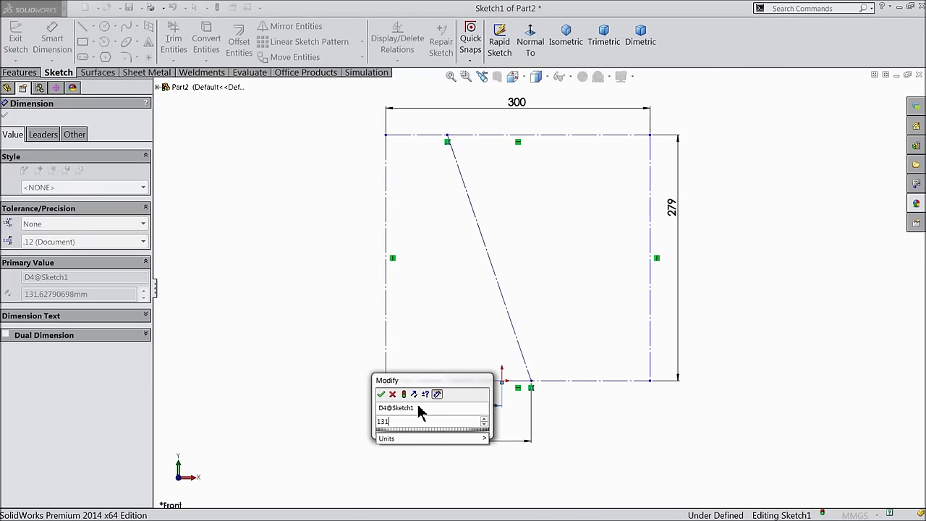
key(Return)
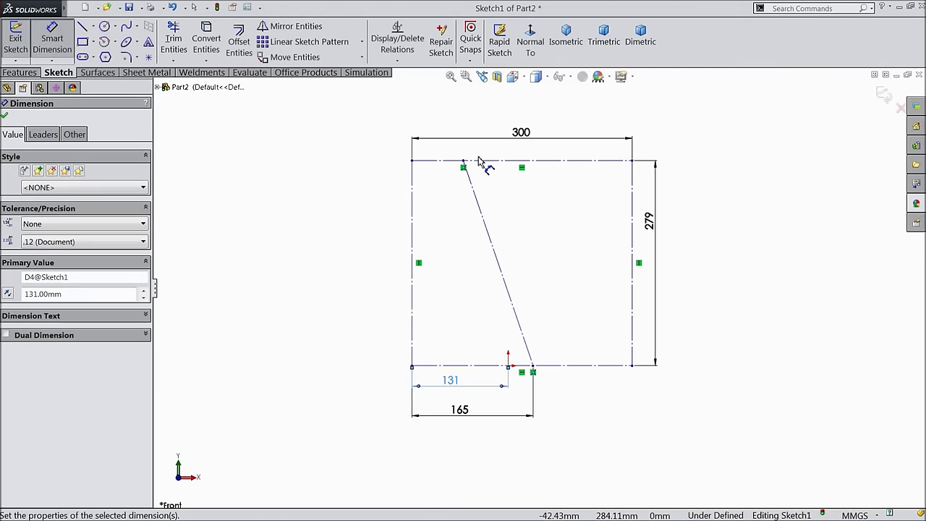
- Set the slanted line's top end 65 from the rectangle's top-left corner
click(463, 161)
click(413, 160)
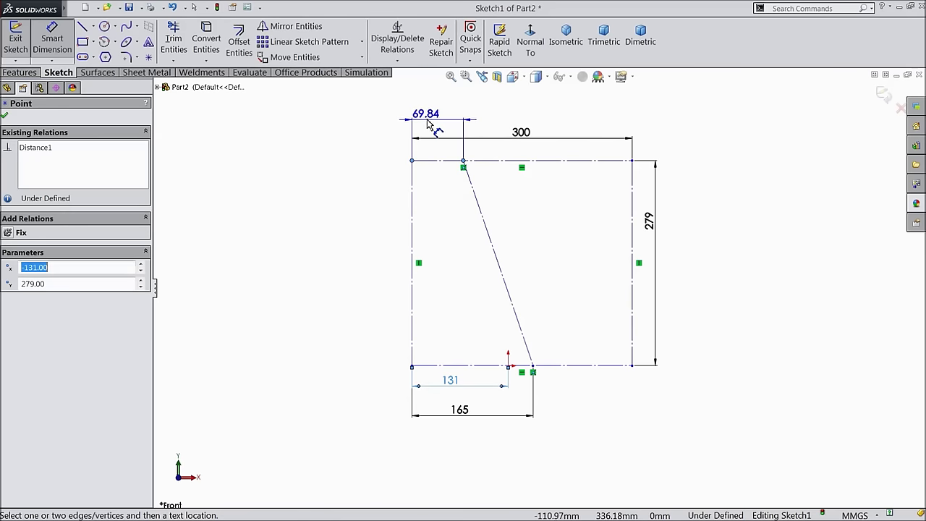
click(429, 123)
text(65)
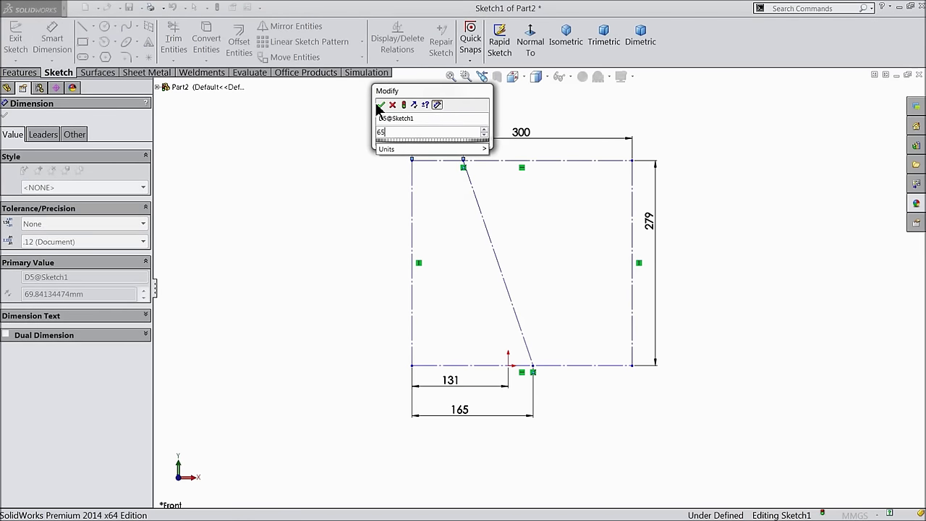
click(380, 106)
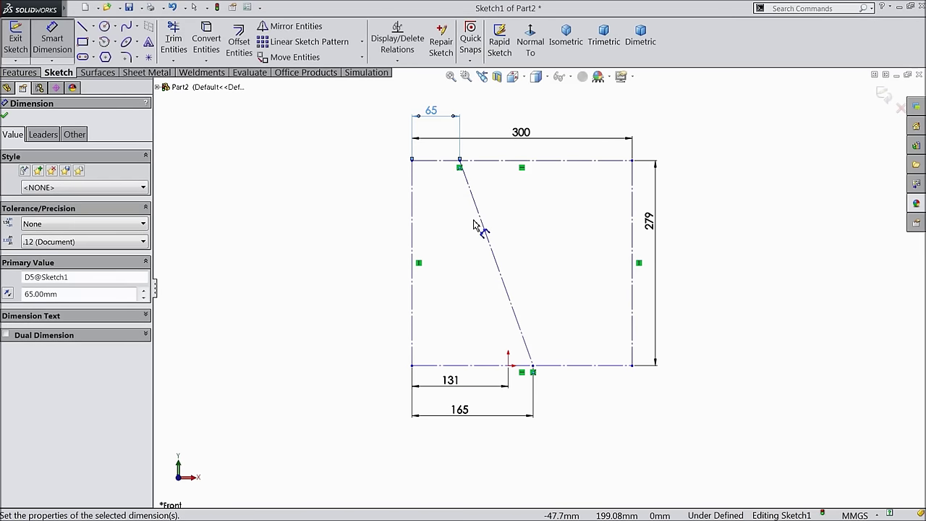
scroll(557, 180, down, 2)
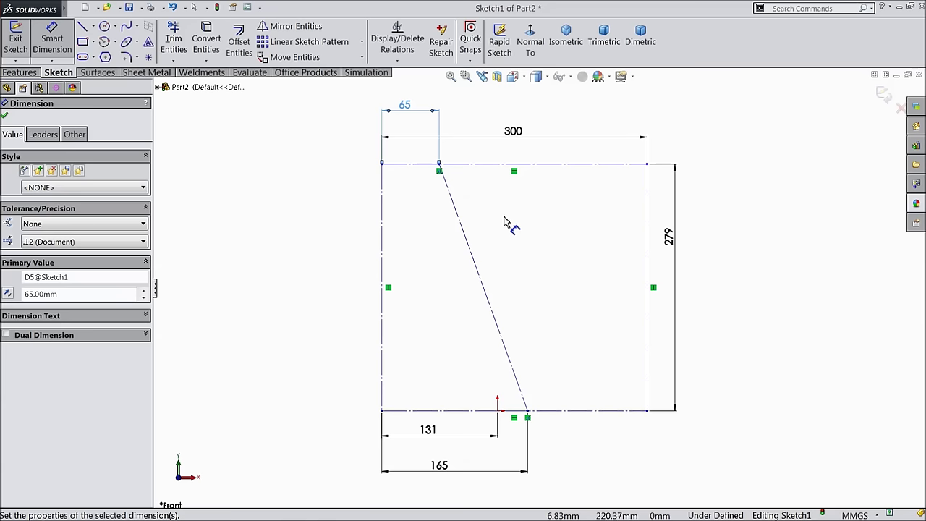
- Add a driven 135 dimension from the line's bottom end to the bottom-right corner
click(528, 411)
click(647, 412)
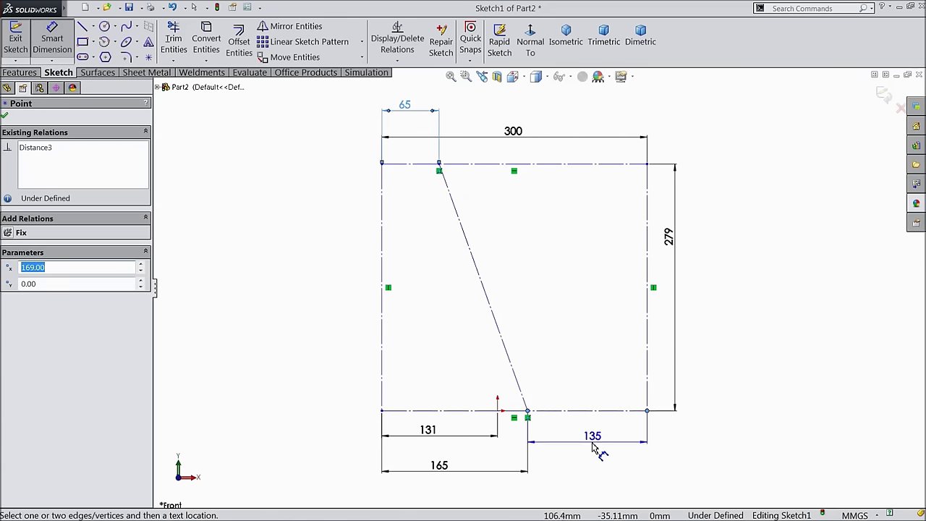
click(592, 448)
click(511, 181)
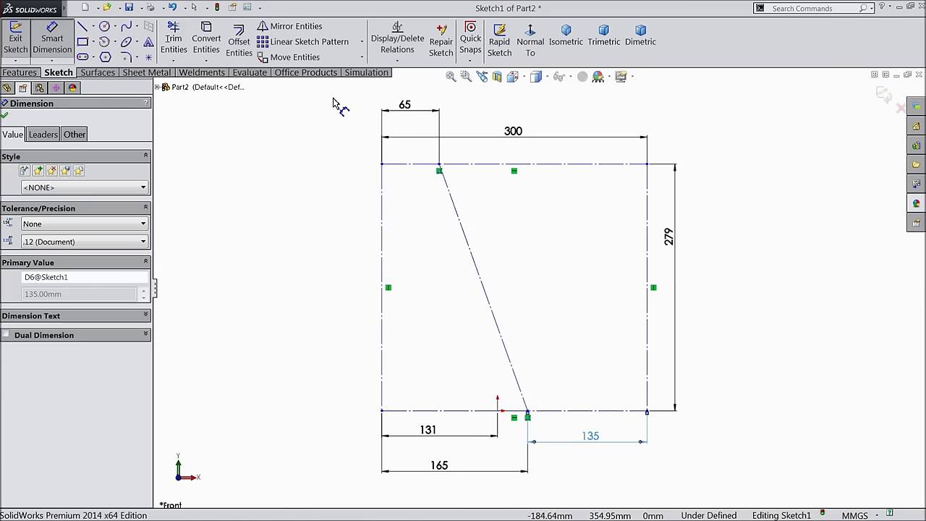
click(397, 61)
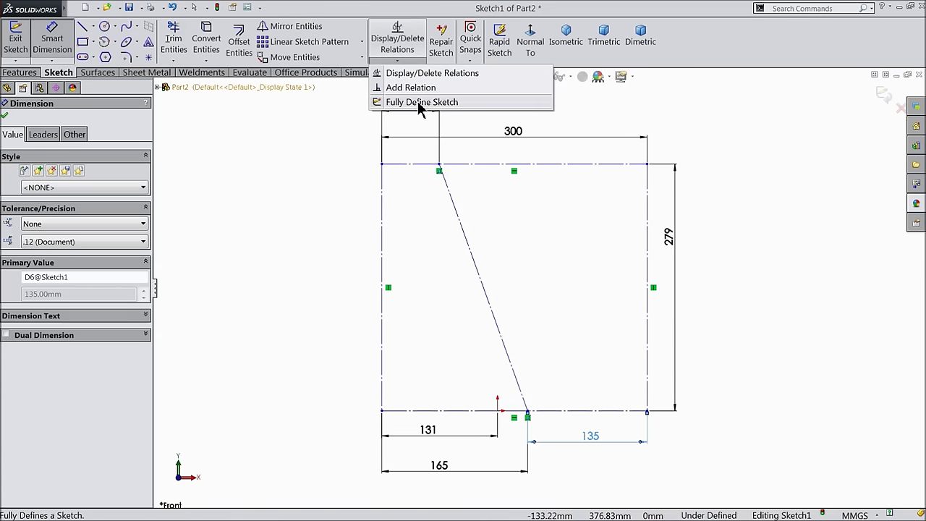
- Fully define Sketch1 automatically, adding a 169 dimension, then exit the sketch
click(422, 102)
click(72, 181)
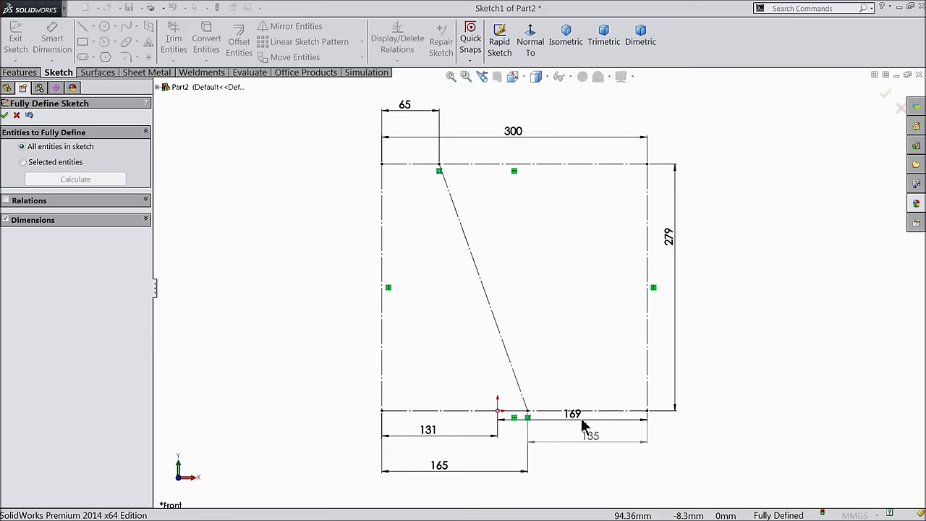
click(5, 115)
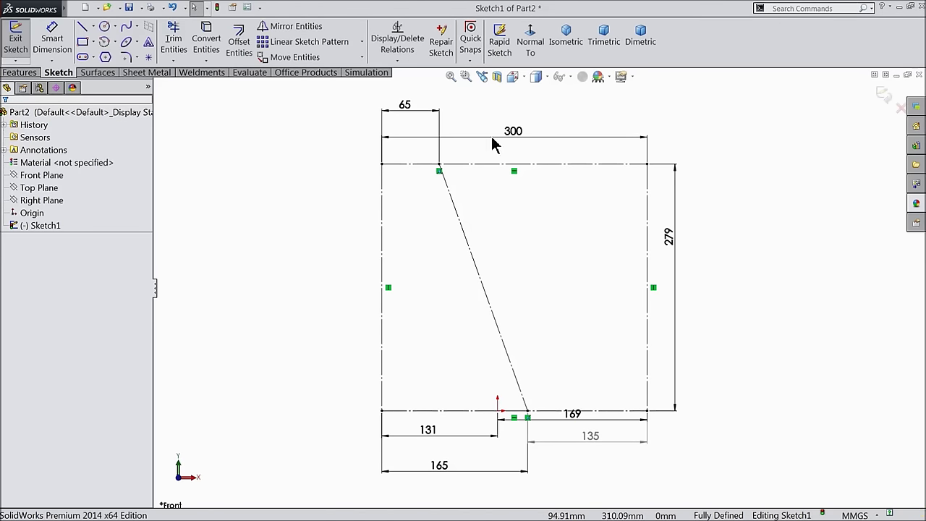
click(884, 92)
mouse_move(584, 228)
middle_down()
mouse_move(566, 238)
mouse_move(548, 274)
middle_up()
- Create a reference plane referencing Front Plane and Sketch1's diagonal line, perpendicular at 90°
click(29, 74)
click(530, 61)
click(535, 70)
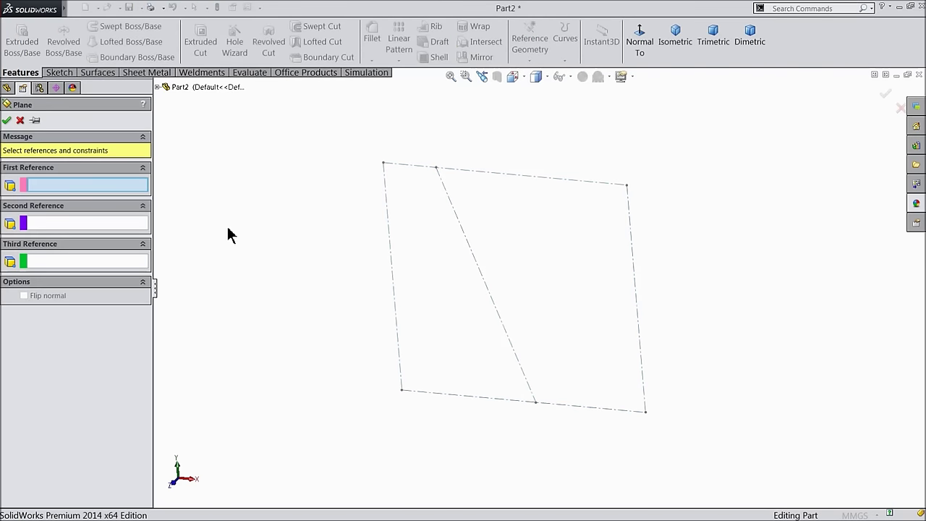
click(157, 86)
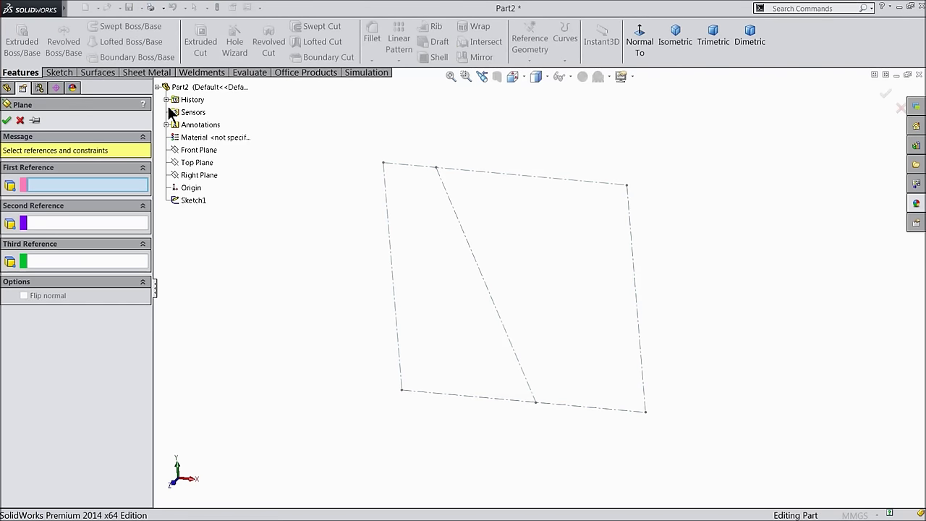
click(195, 149)
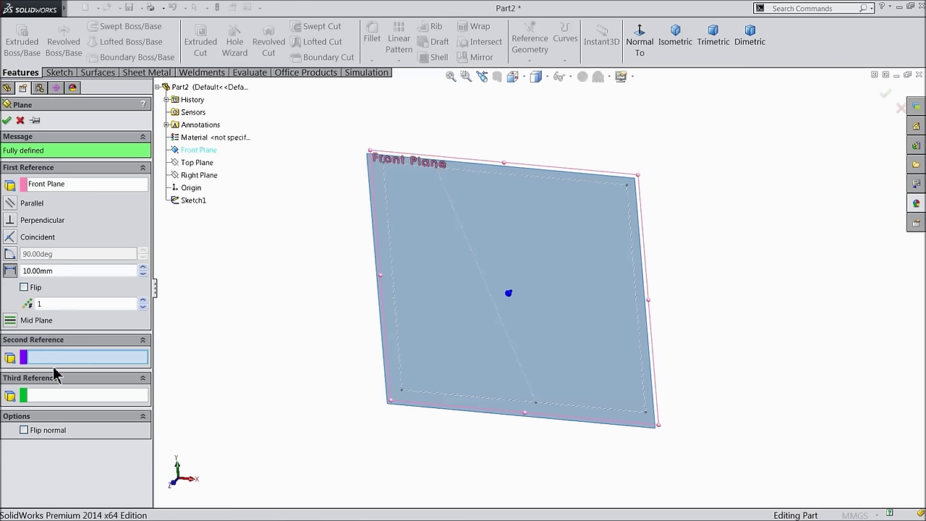
click(482, 279)
middle_drag(553, 258, 565, 255)
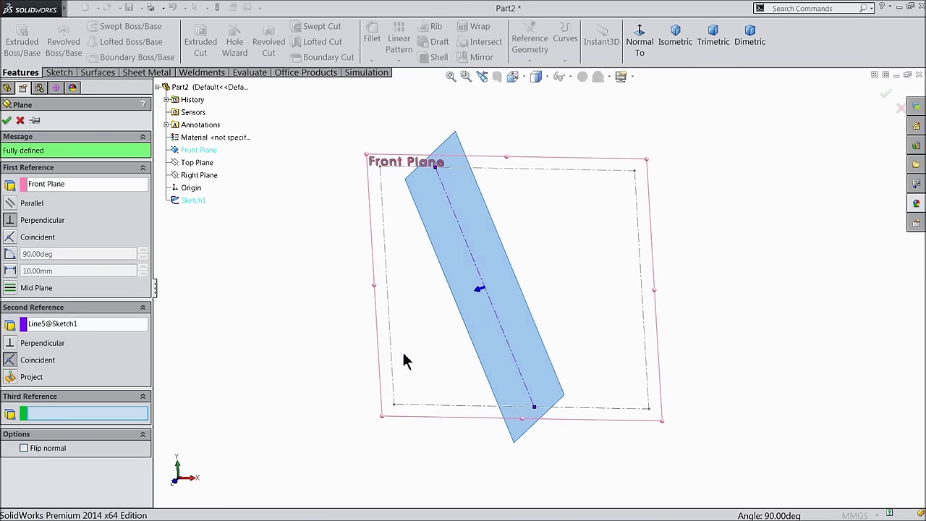
click(8, 121)
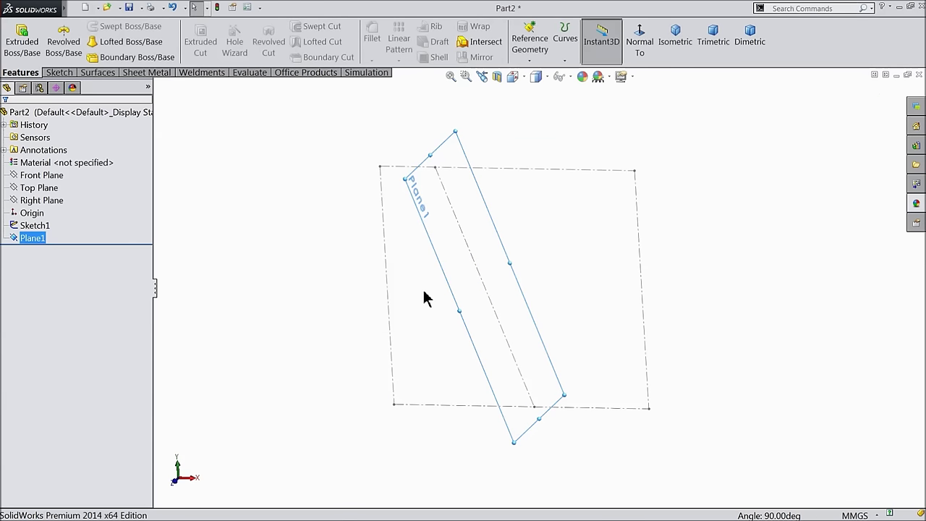
click(344, 282)
- Hide Plane1
mouse_move(333, 277)
middle_down()
mouse_move(343, 260)
mouse_move(343, 280)
middle_up()
click(26, 238)
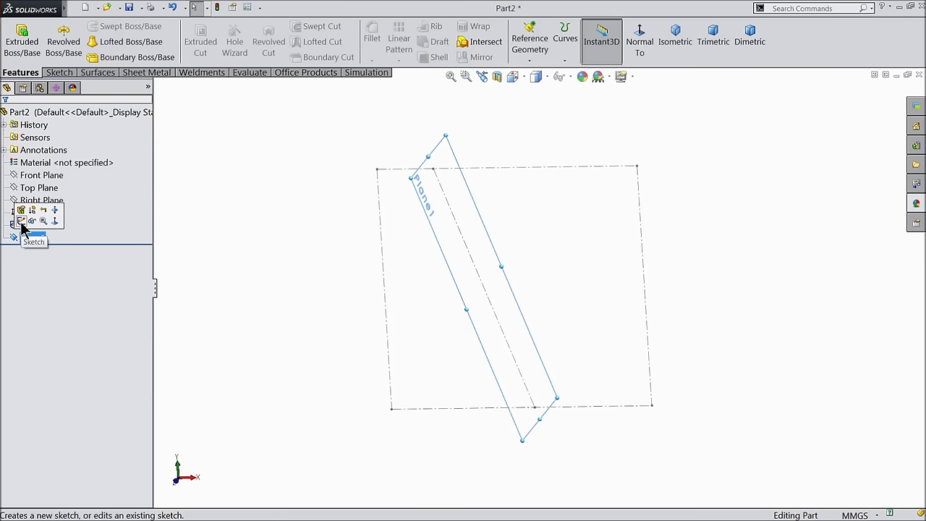
click(32, 221)
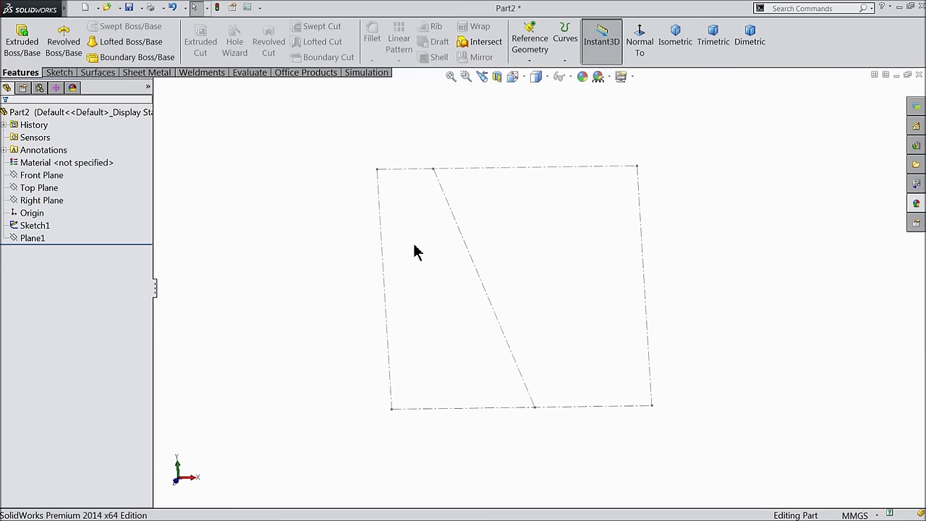
- Start Sketch2 on the Front Plane and view it face-on
click(32, 176)
click(27, 165)
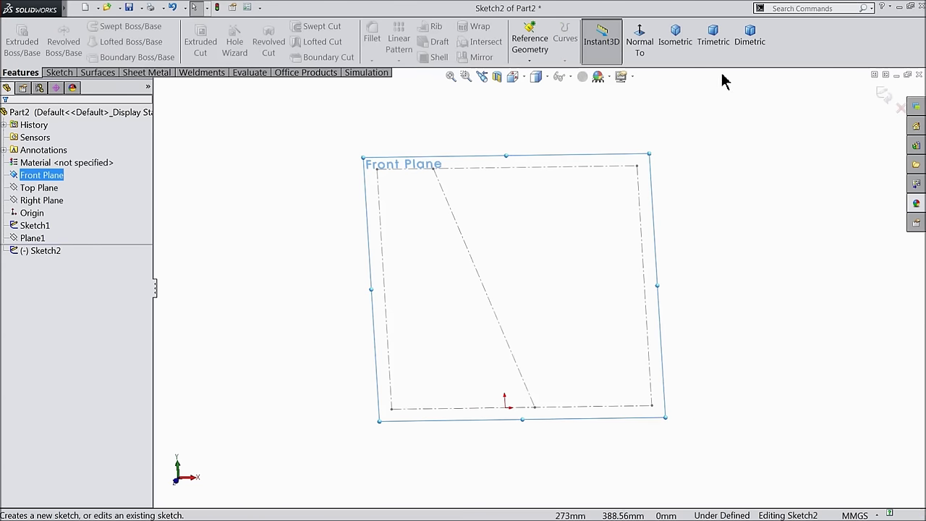
click(642, 44)
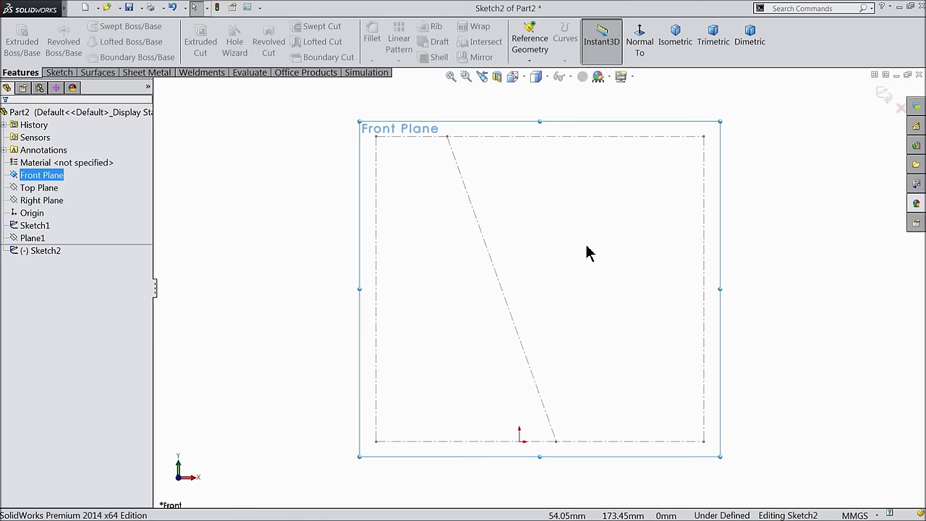
click(56, 78)
- Draw a centerline from the origin to above the rectangle and make it vertical
click(92, 26)
click(101, 56)
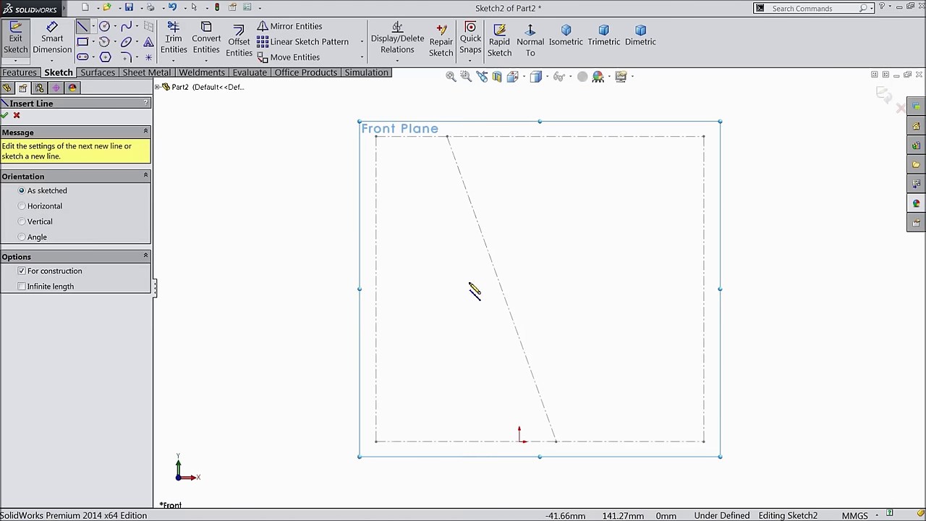
click(520, 441)
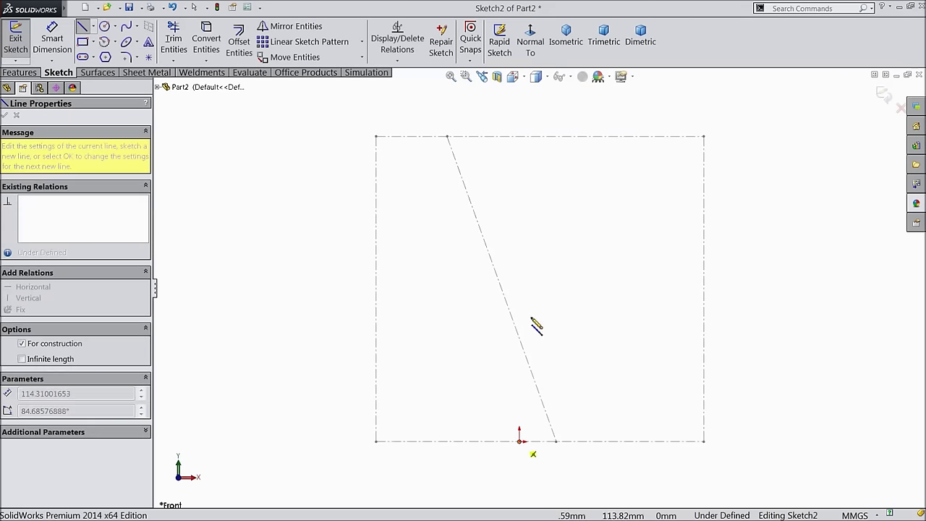
click(514, 99)
right_click(548, 64)
click(571, 86)
click(516, 175)
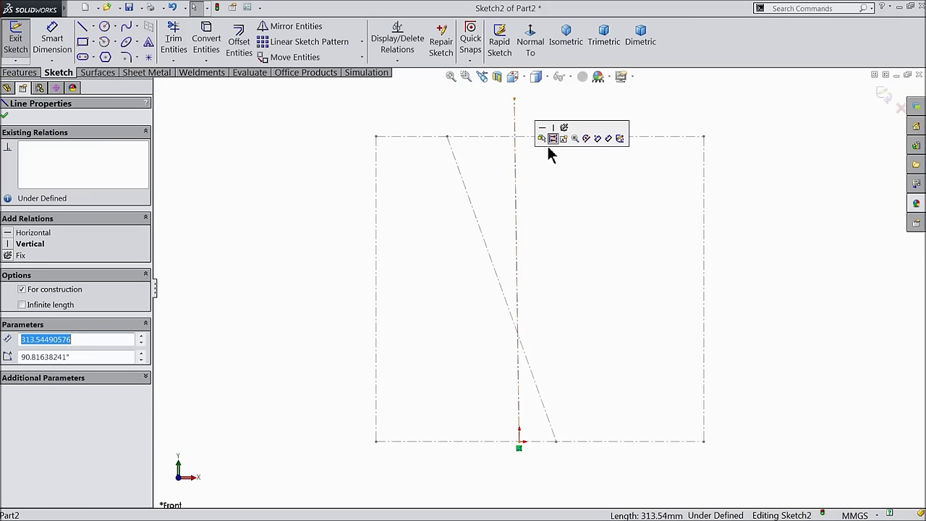
click(552, 139)
click(282, 143)
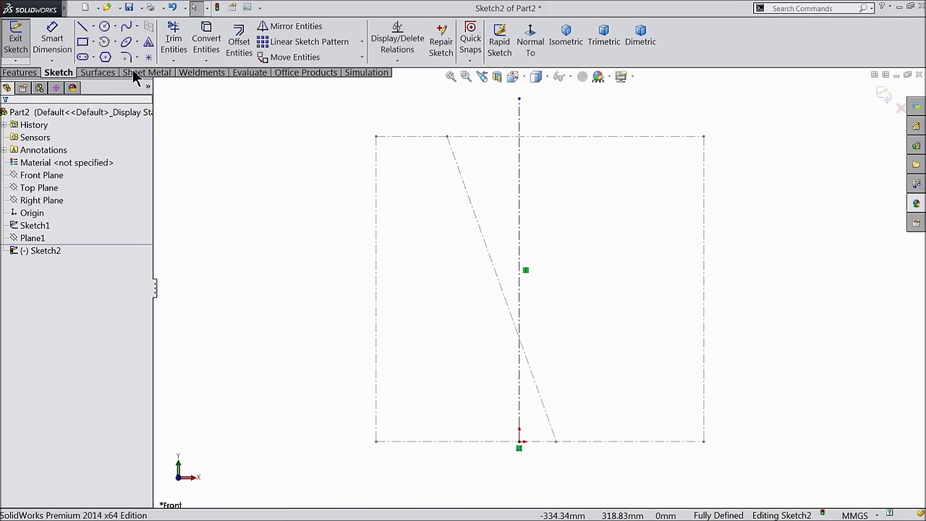
- Sketch a seven-point spline from the right side, over the top, down to the lower left
click(128, 31)
scroll(594, 288, up, 2)
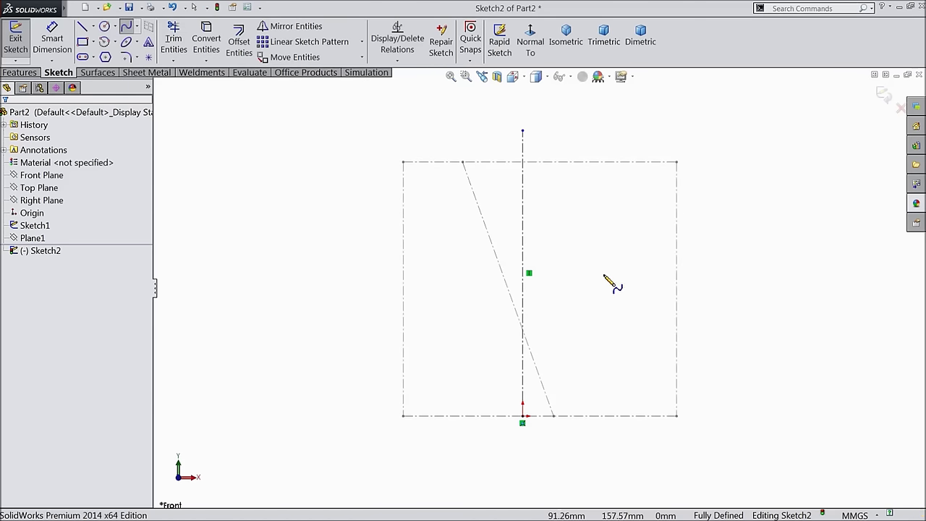
click(645, 244)
click(607, 193)
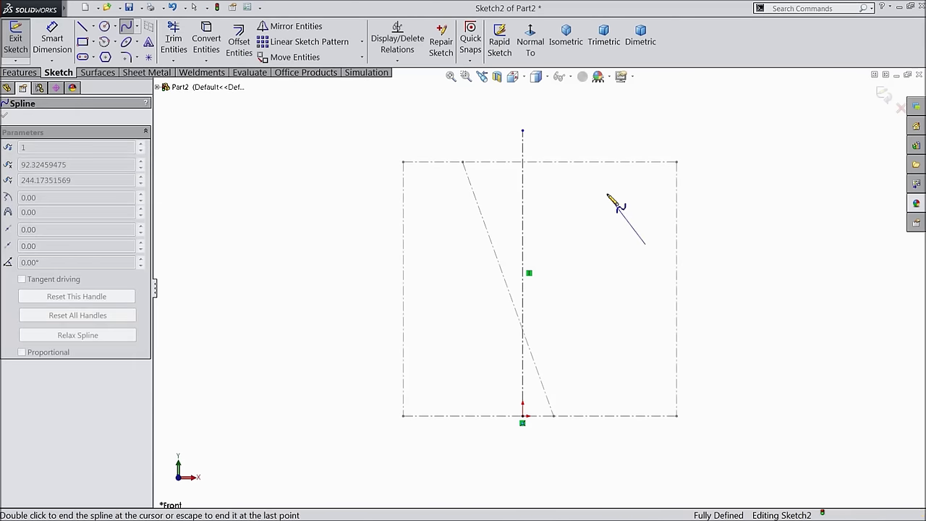
click(545, 171)
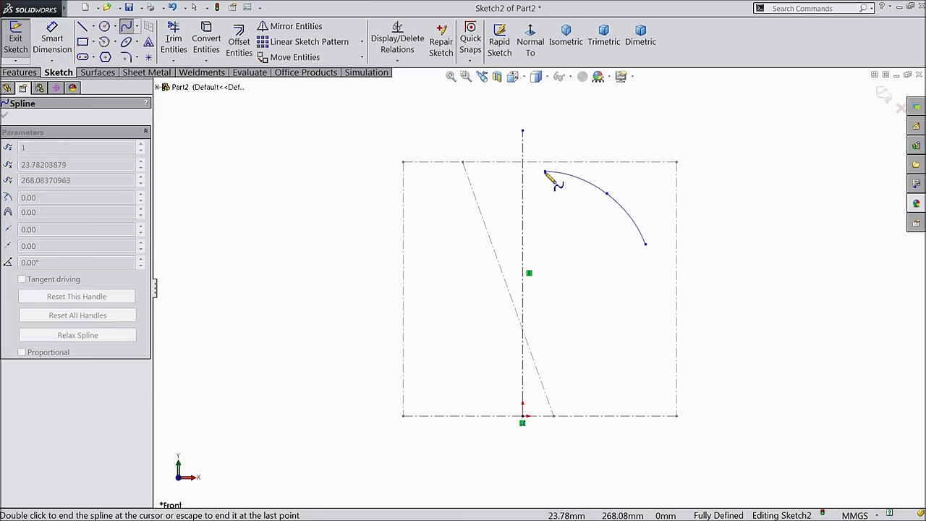
click(484, 181)
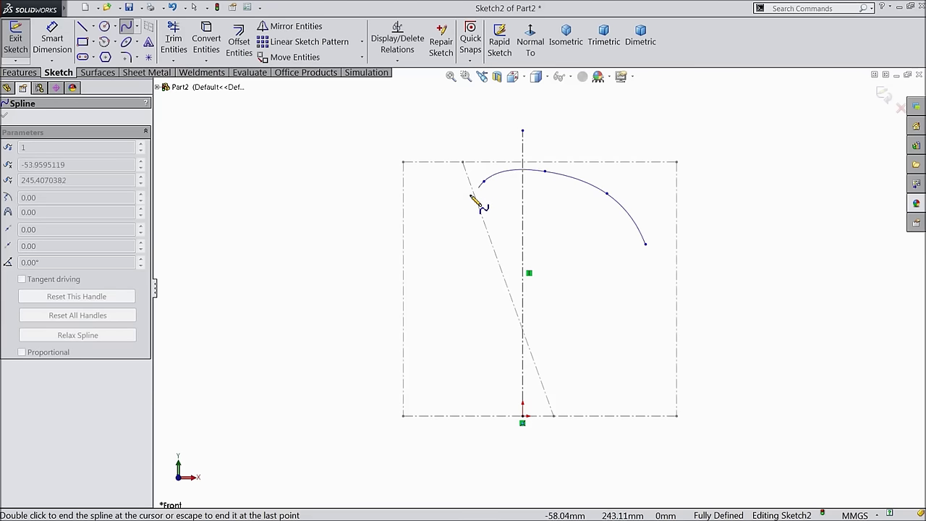
click(434, 217)
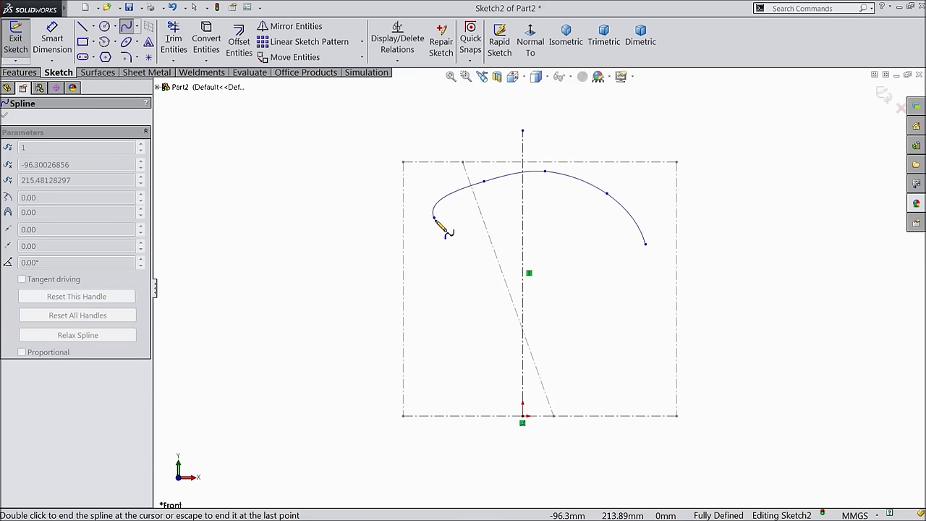
click(423, 299)
click(466, 364)
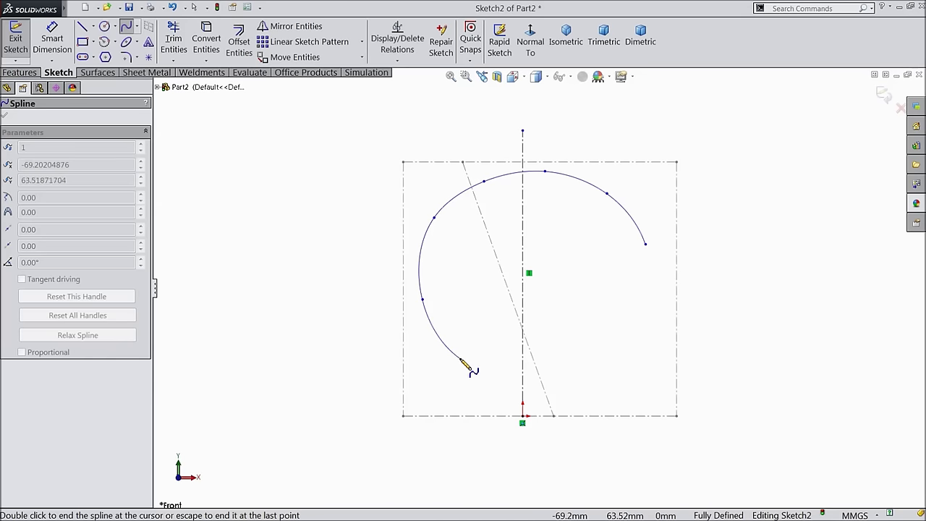
right_click(489, 389)
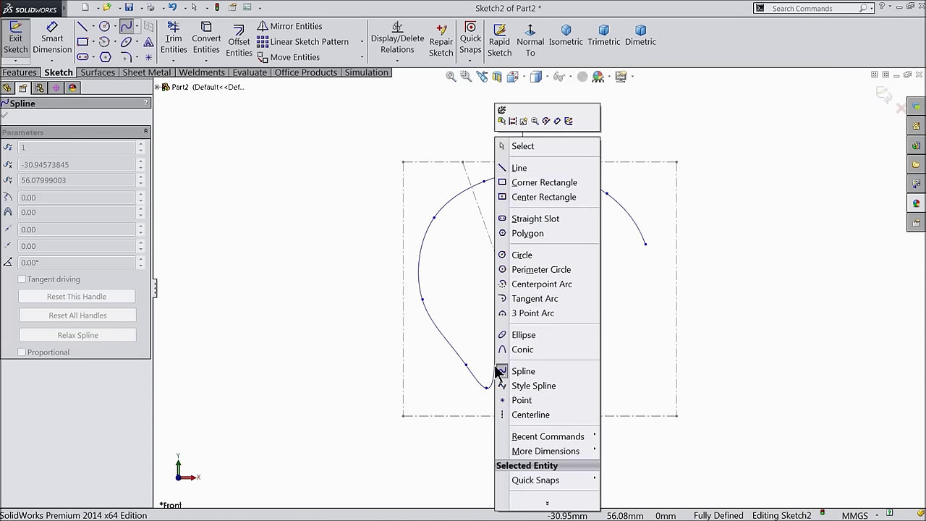
click(519, 146)
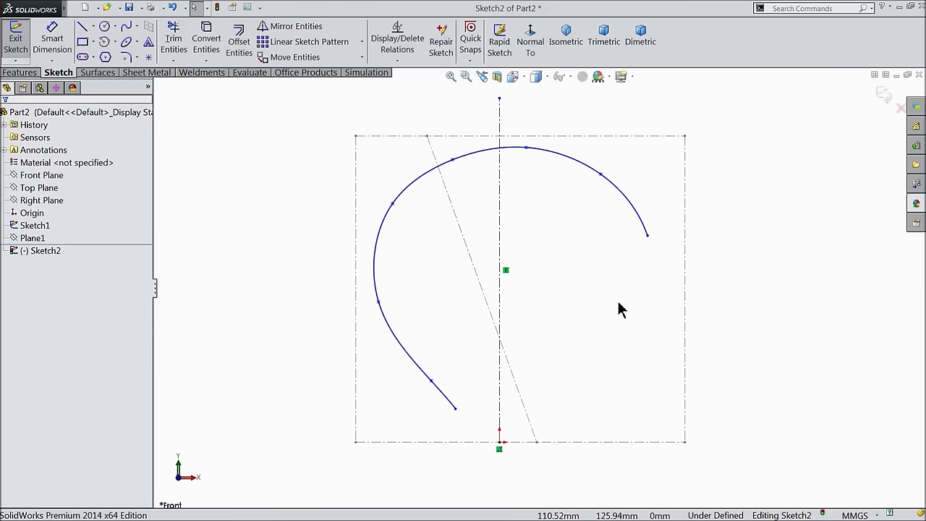
click(52, 40)
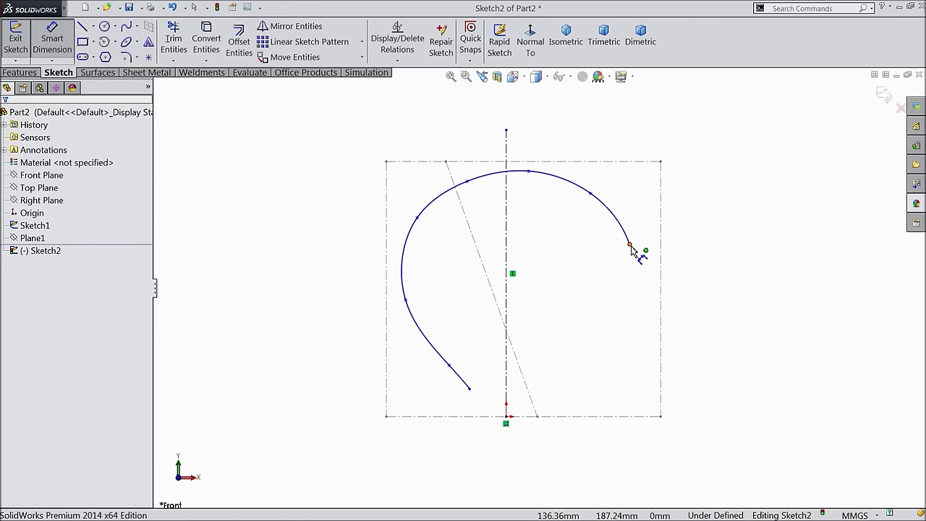
- Dimension the spline's right endpoint and next point 118 and 97.90 from the centerline
click(629, 245)
click(506, 230)
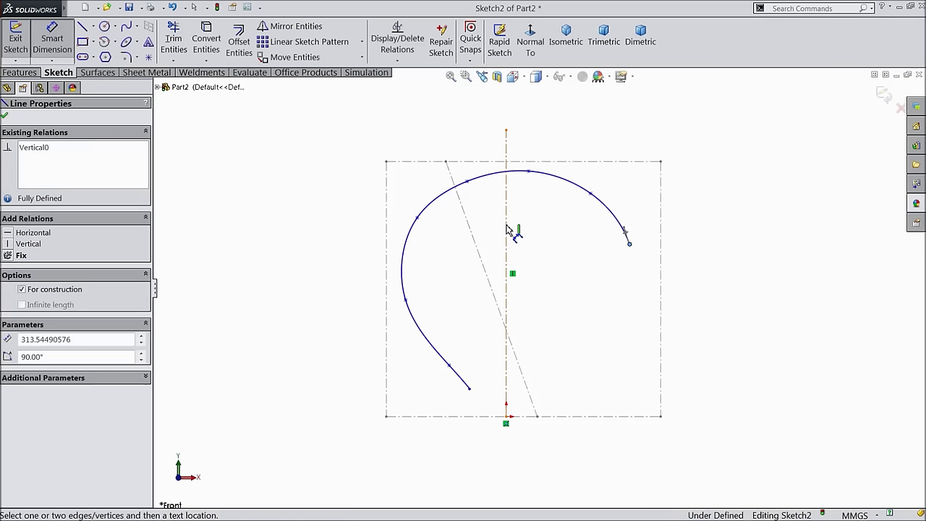
click(567, 131)
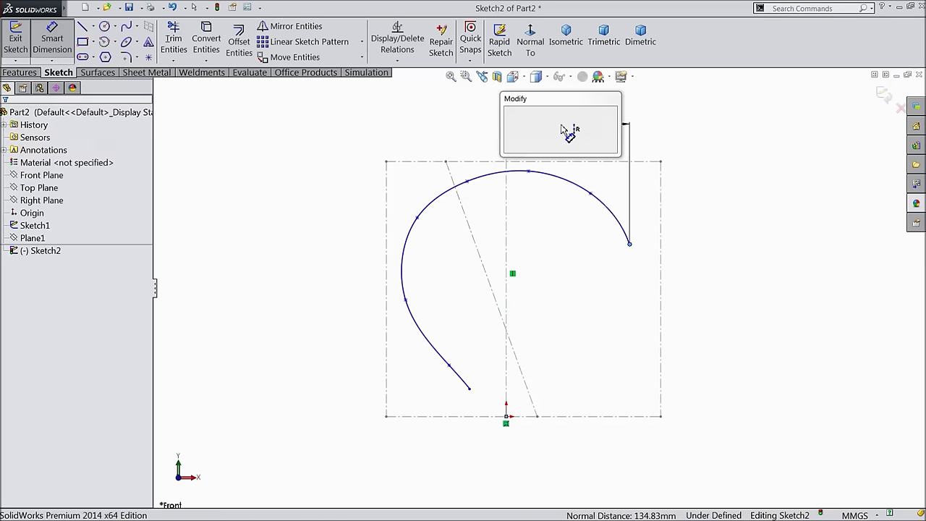
text(118)
click(508, 112)
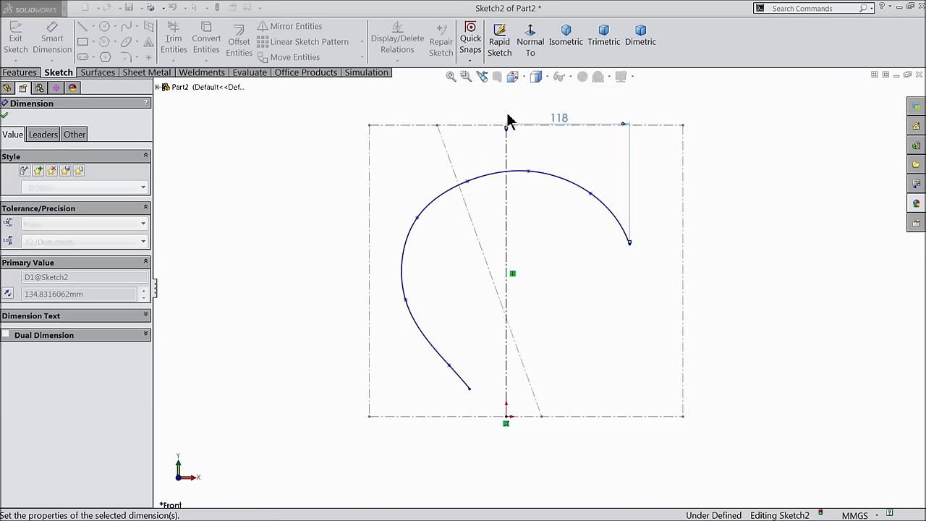
click(591, 195)
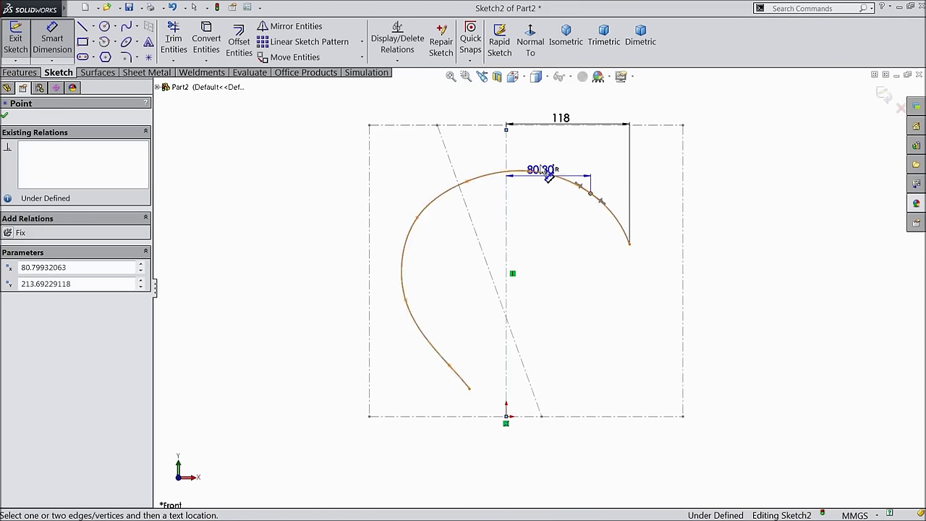
click(546, 148)
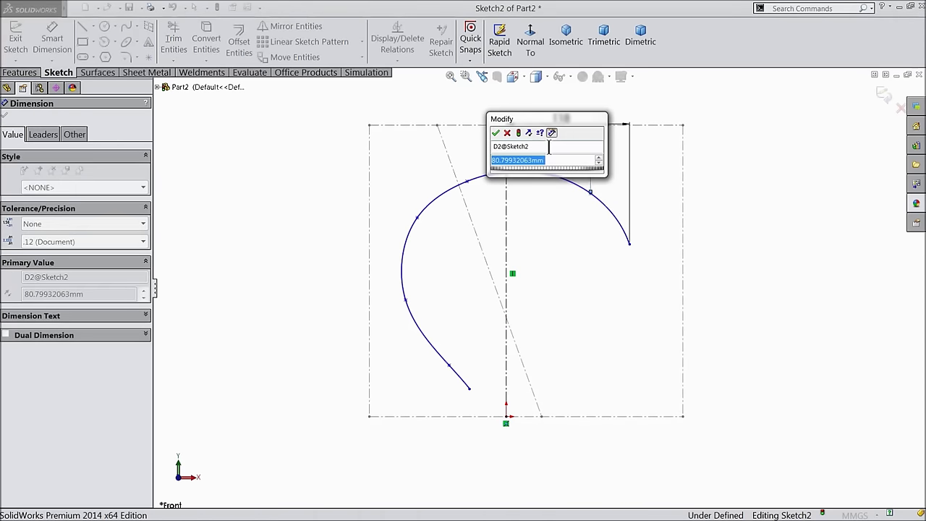
text(97.)
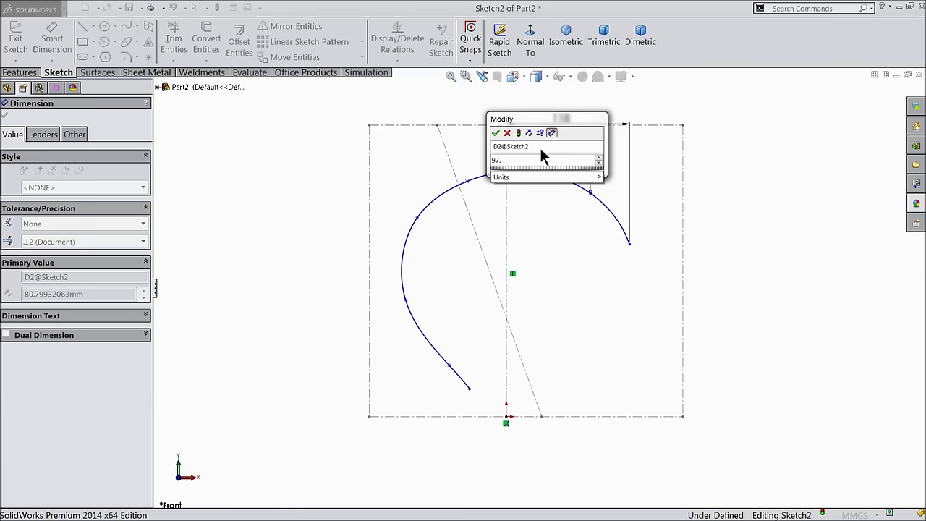
text(9)
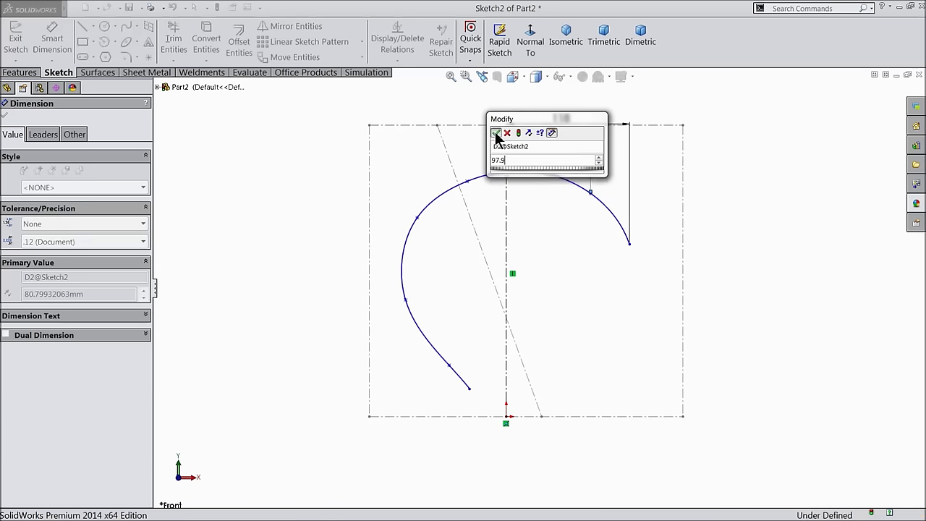
click(496, 133)
- Dimension the spline's top points 33.60 and 47 from the centerline
scroll(544, 199, down, 2)
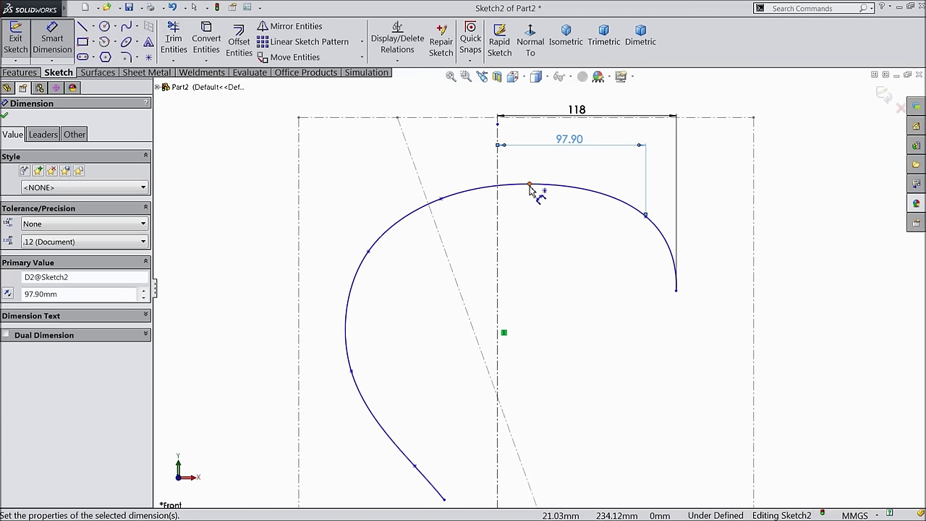
click(502, 184)
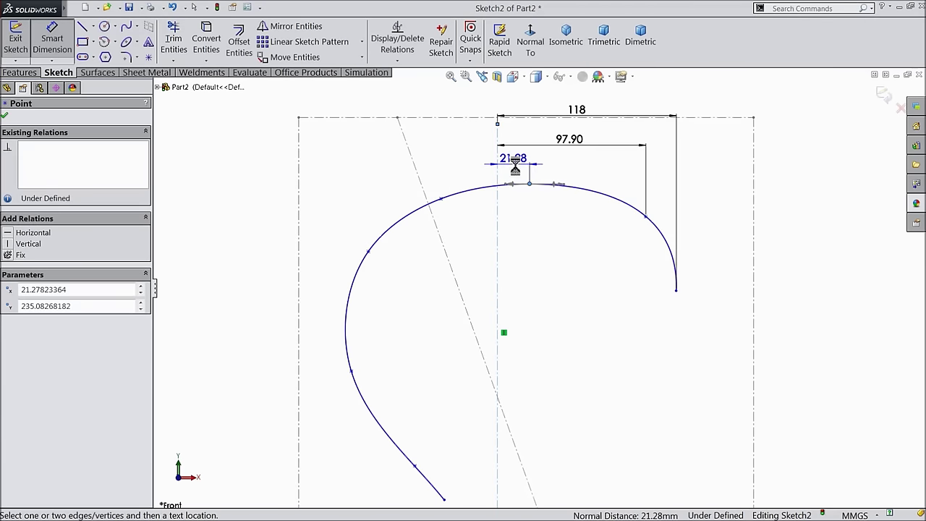
click(515, 168)
text(33)
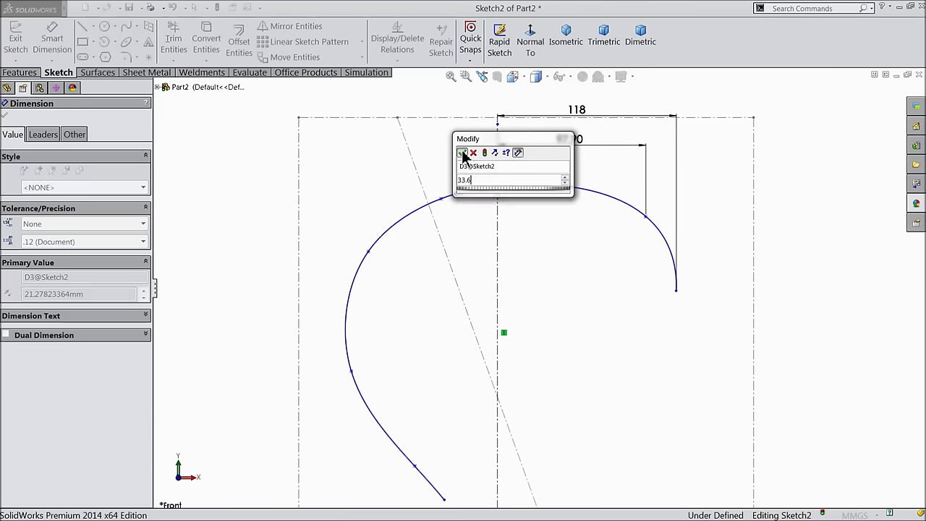
text(.6)
click(463, 153)
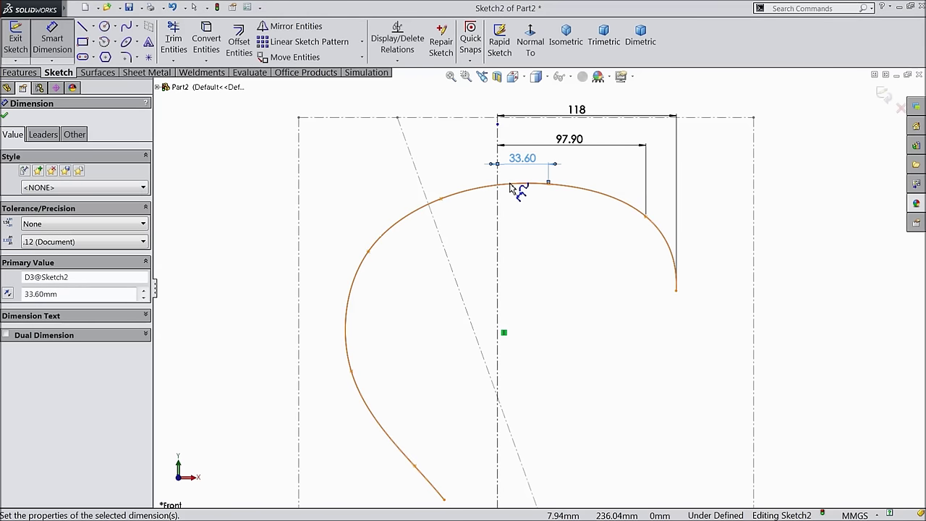
click(441, 198)
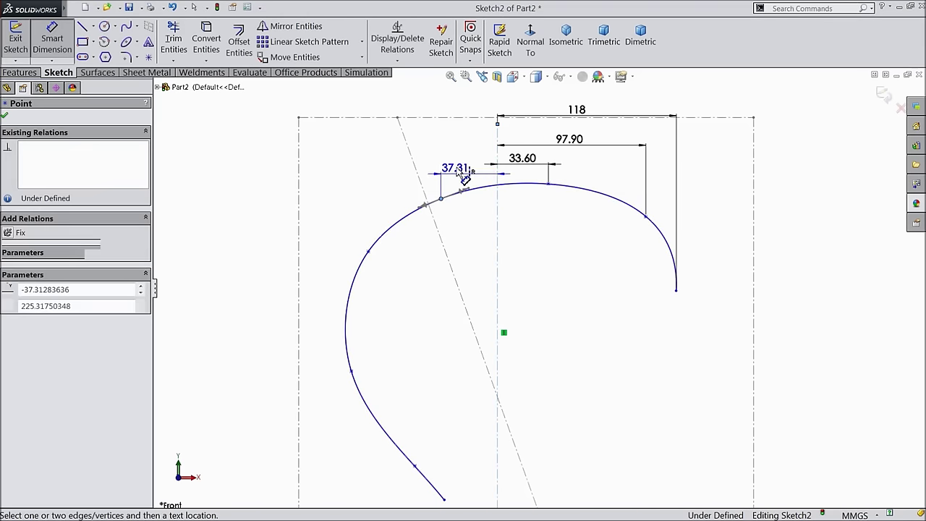
click(464, 138)
text(47)
key(Return)
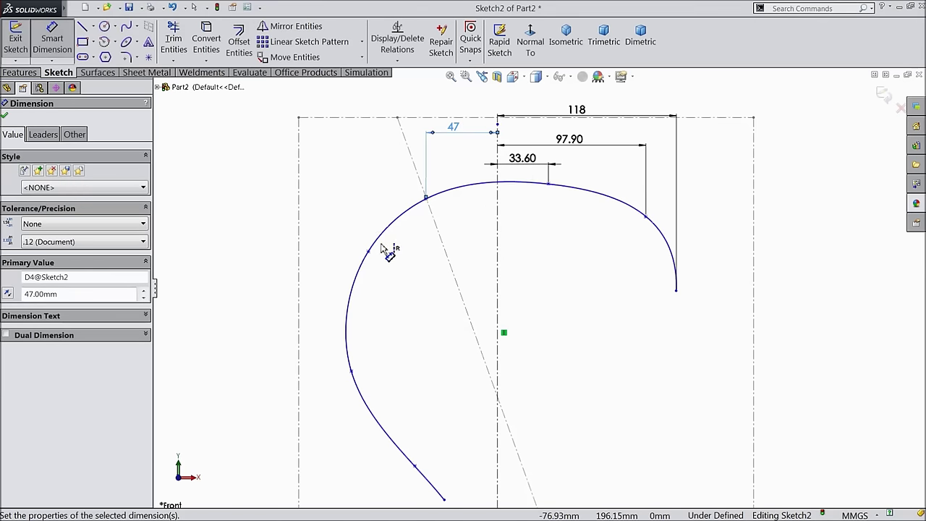
- Dimension the left spline point 102.70 from the centerline
click(368, 253)
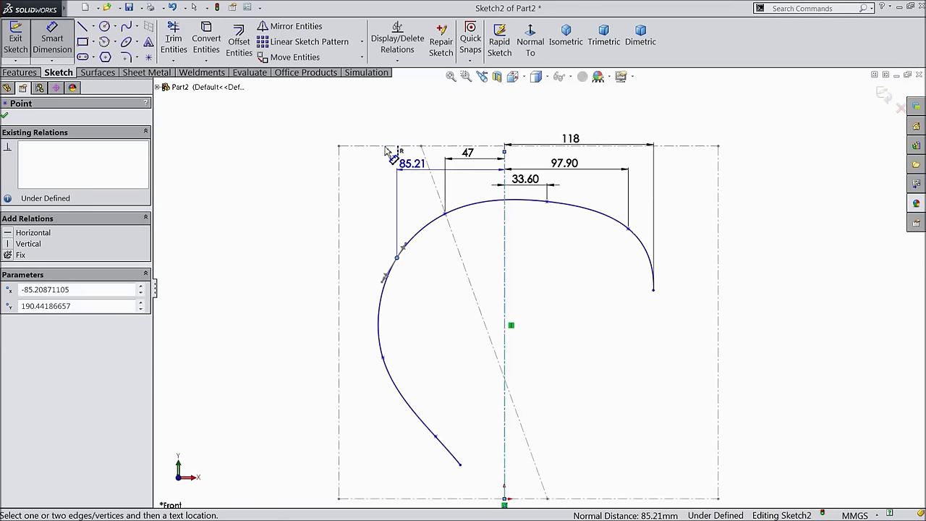
click(438, 128)
text(102.7)
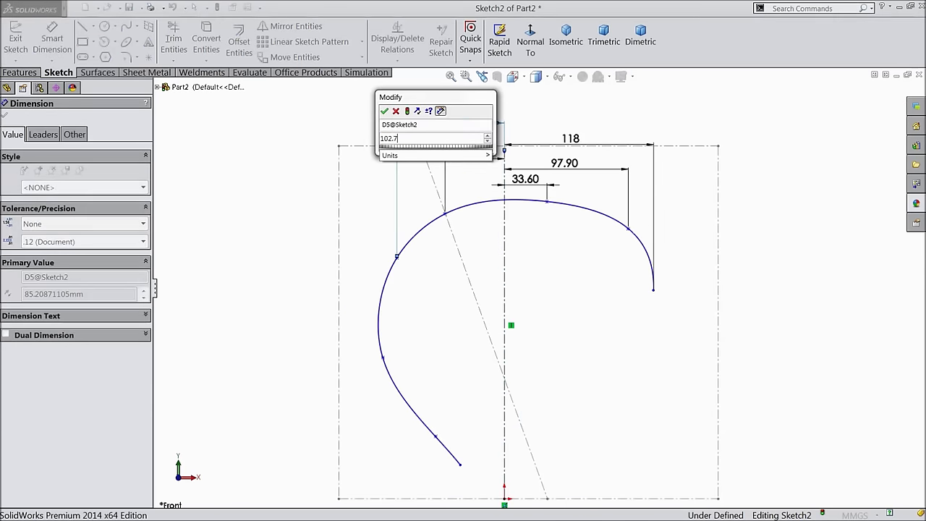
click(384, 110)
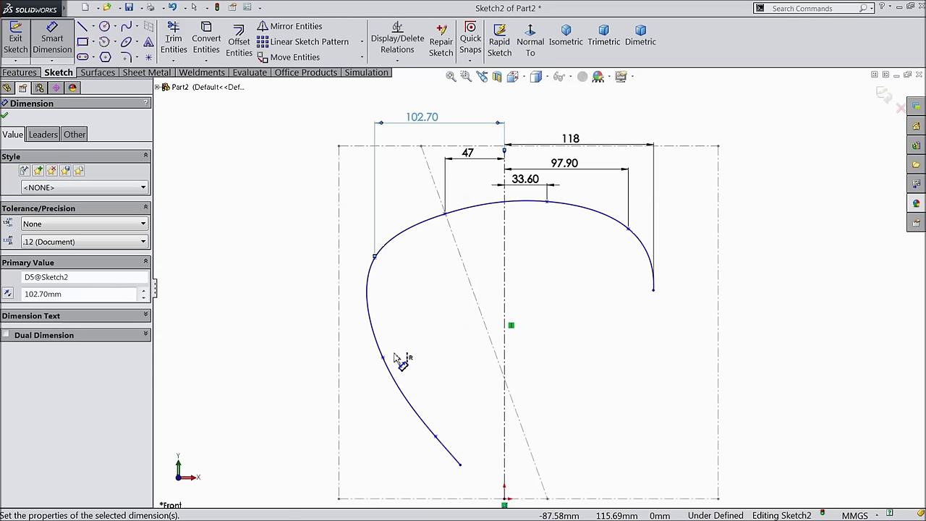
- Dimension the two lower-left spline points 120 and 98 mm from the vertical centerline, placing both dimensions below
key(ctrl+Right)
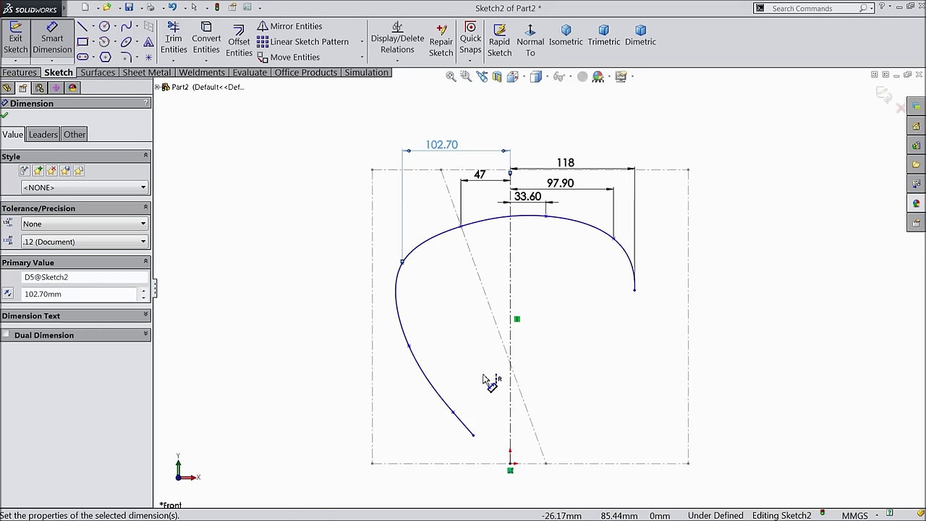
key(ctrl+Up)
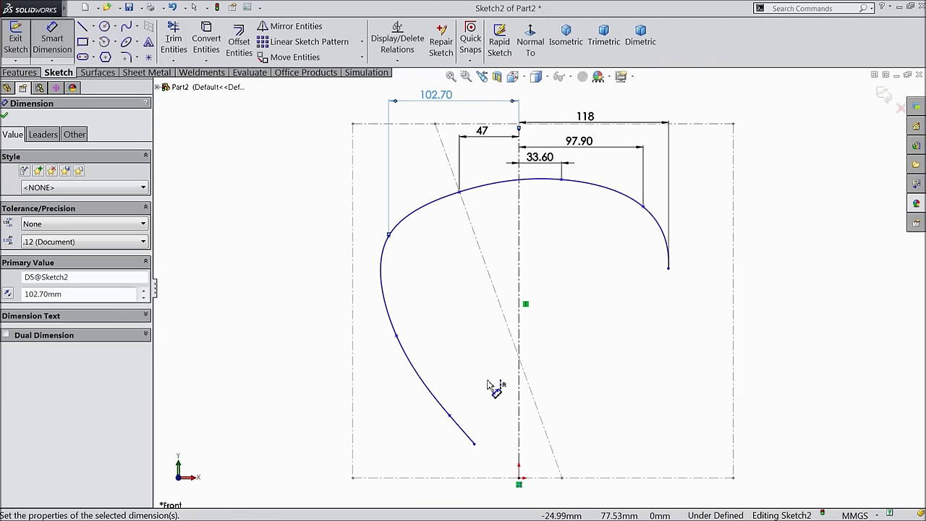
click(396, 336)
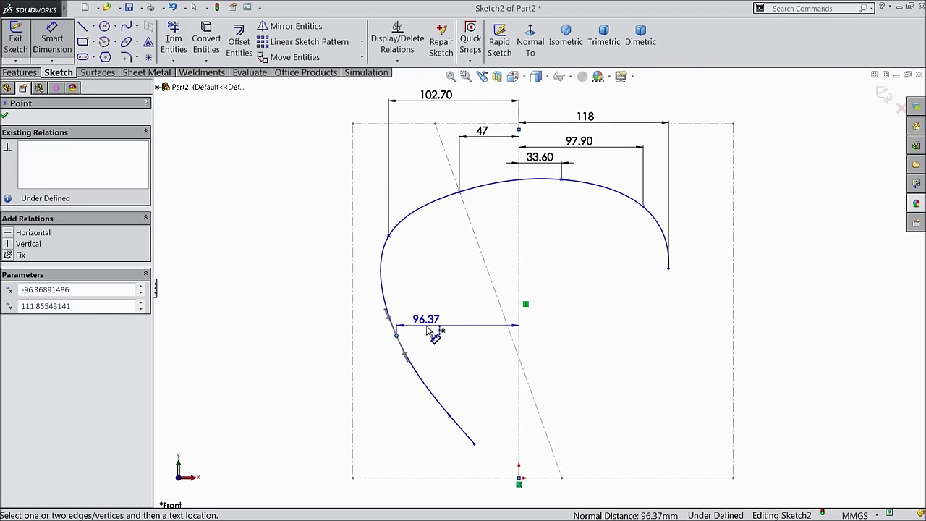
scroll(427, 342, up, 3)
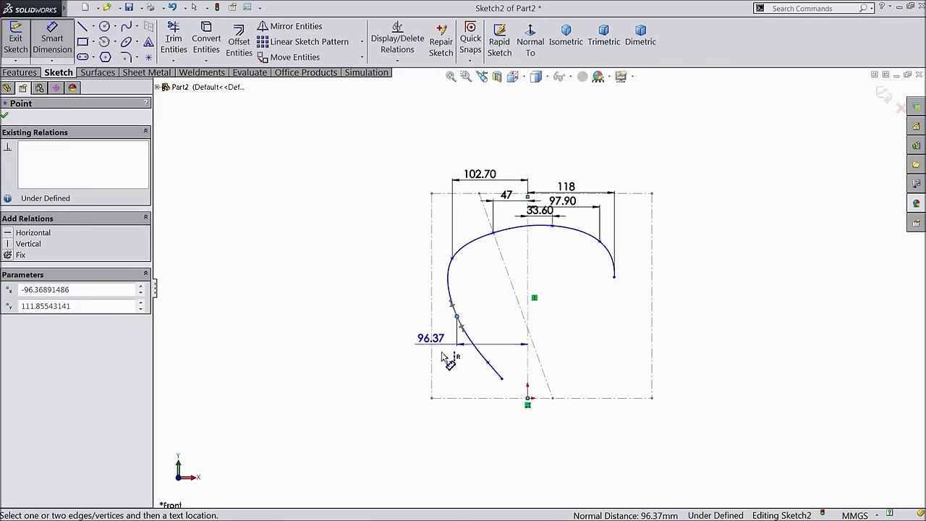
click(486, 428)
text(120)
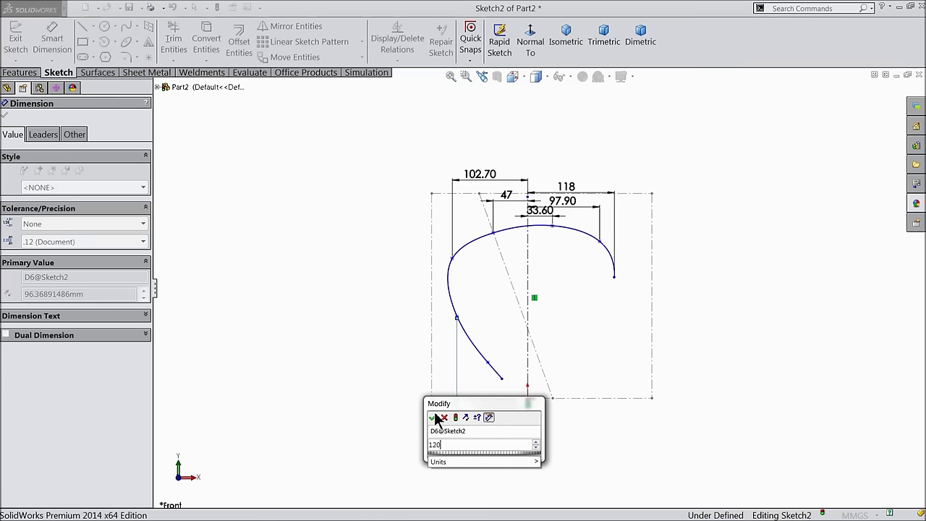
click(433, 417)
scroll(503, 372, down, 2)
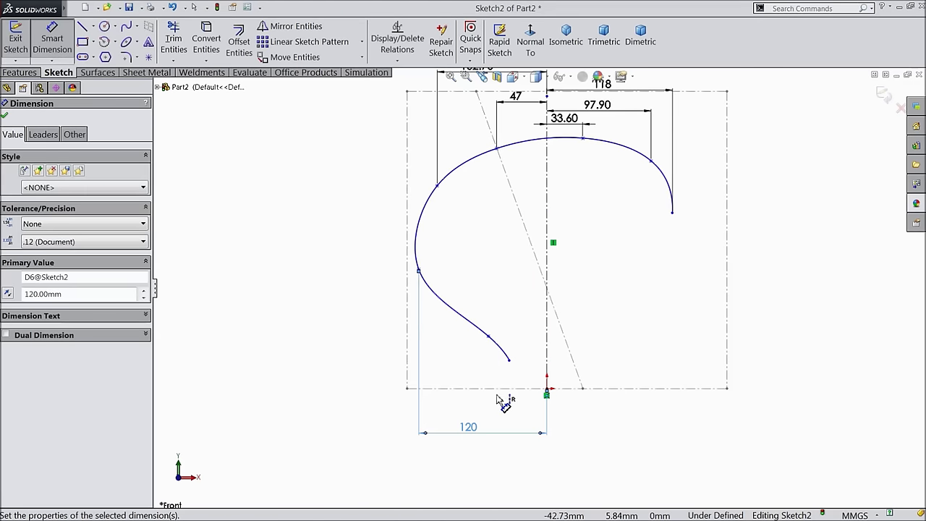
click(489, 338)
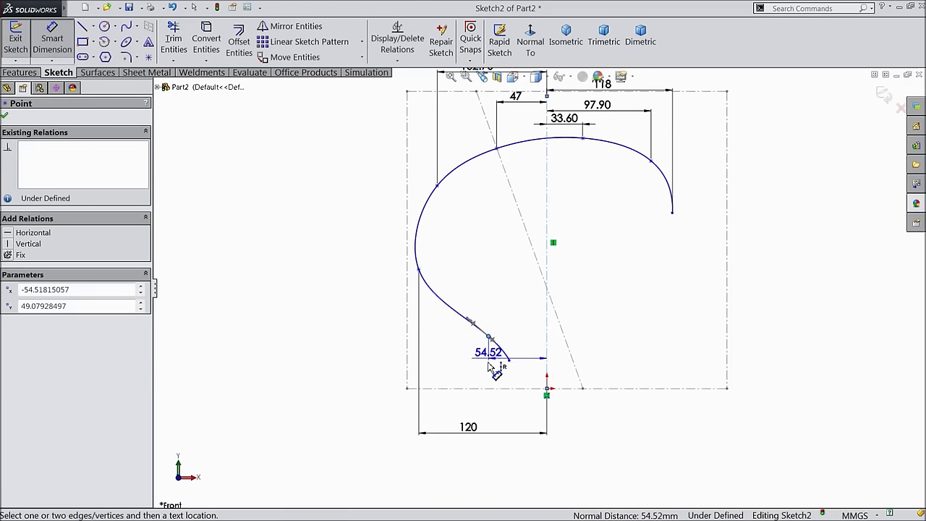
click(506, 425)
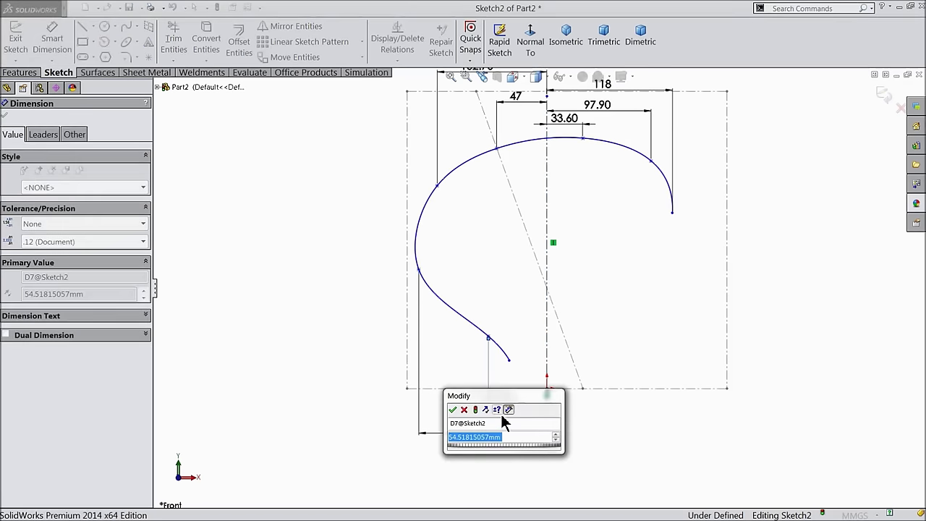
text(98)
click(452, 410)
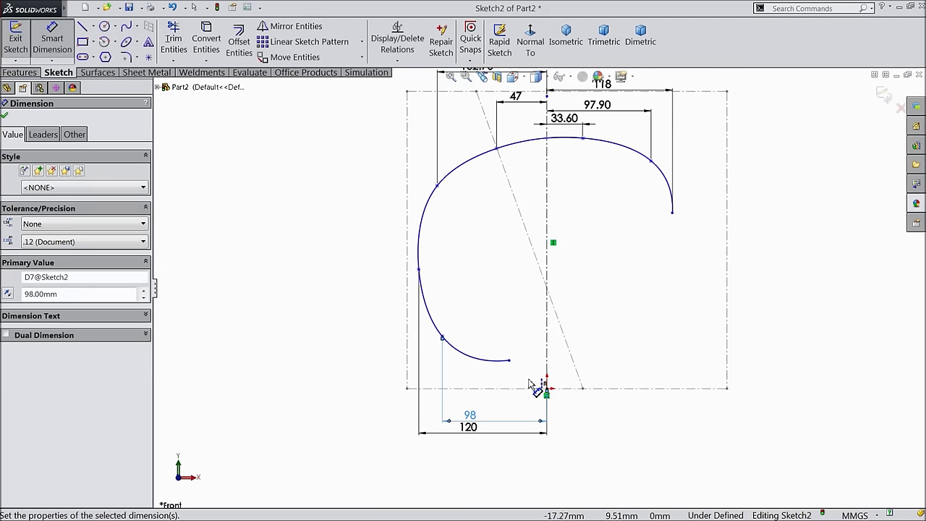
scroll(535, 387, down, 4)
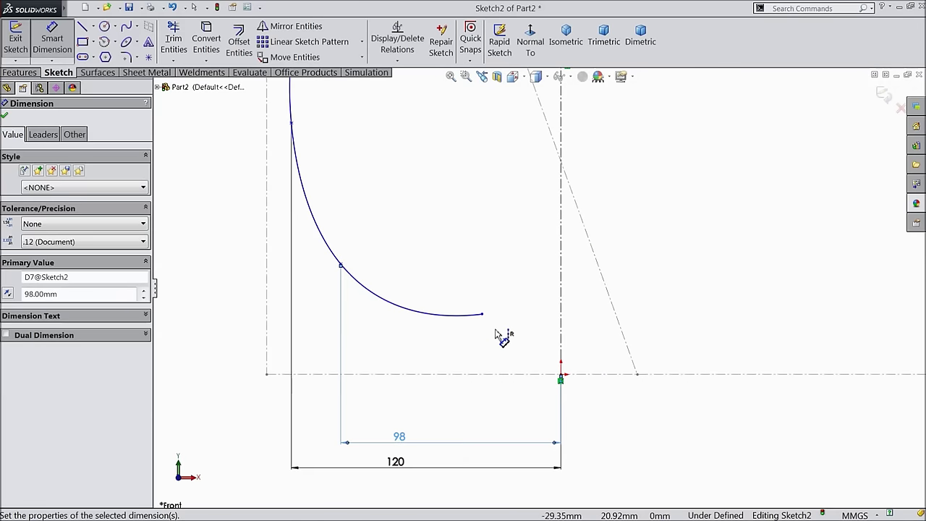
- Dimension the spline's lower endpoint 74 mm from the vertical centerline
click(482, 315)
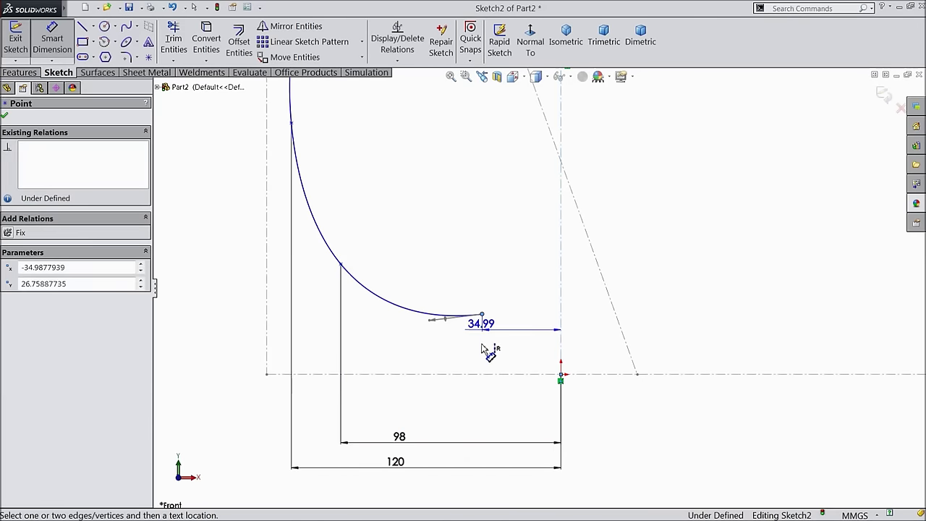
click(512, 418)
text(74)
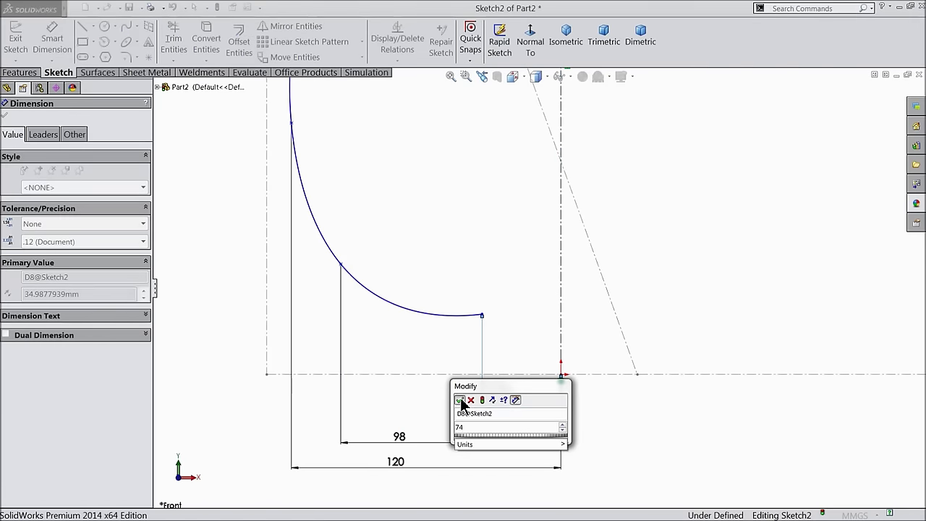
click(460, 401)
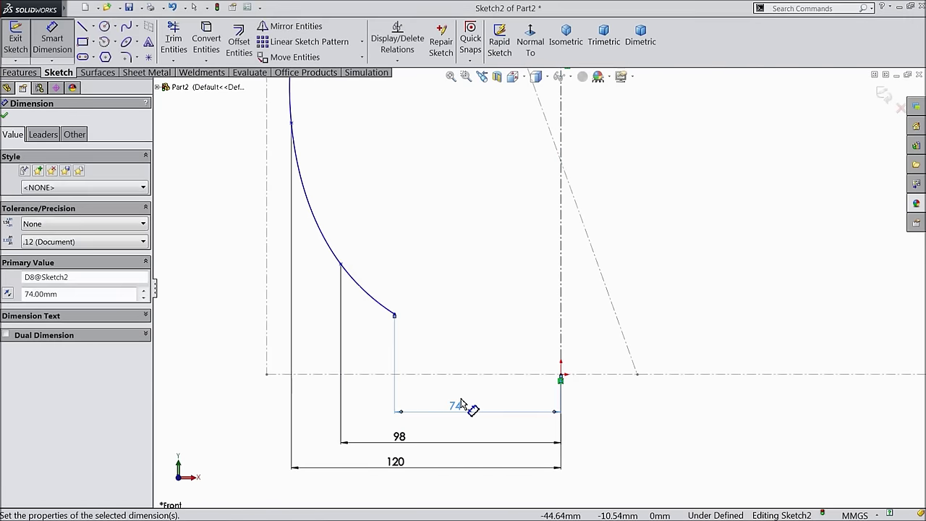
- Add left-side heights of 10.20, 48 and 121.50 mm from the horizontal centerline to the lower spline points
click(395, 316)
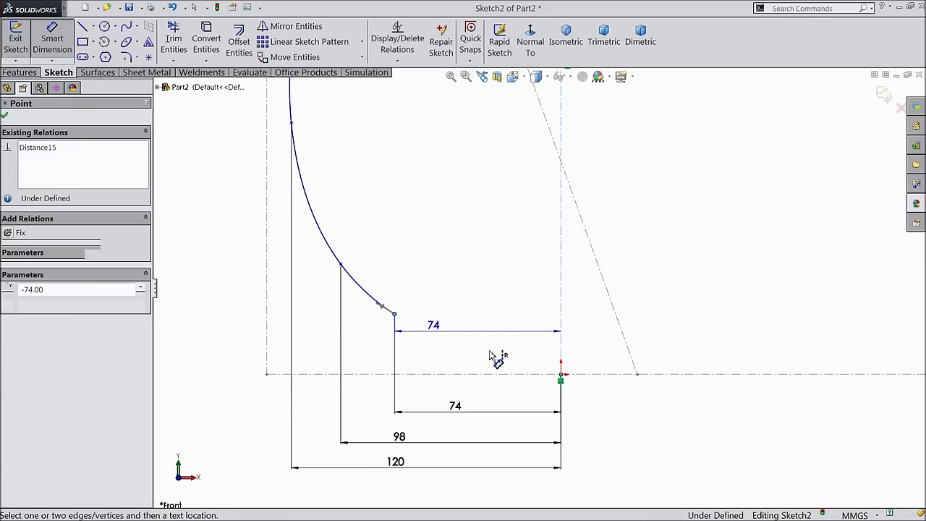
click(561, 374)
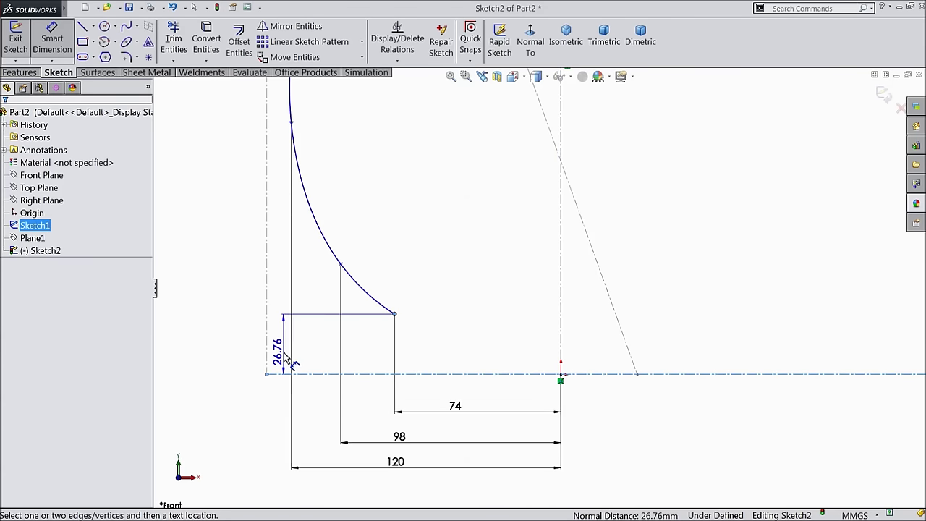
click(248, 352)
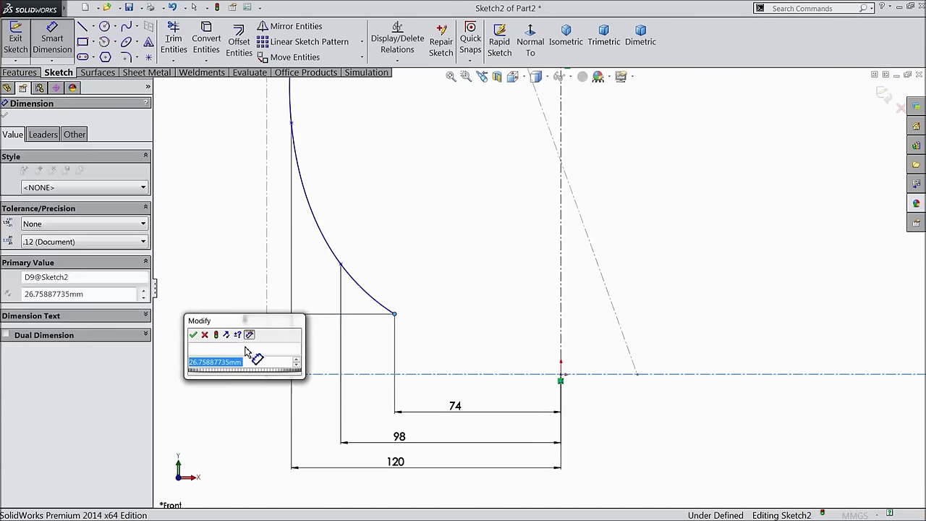
text(10.2)
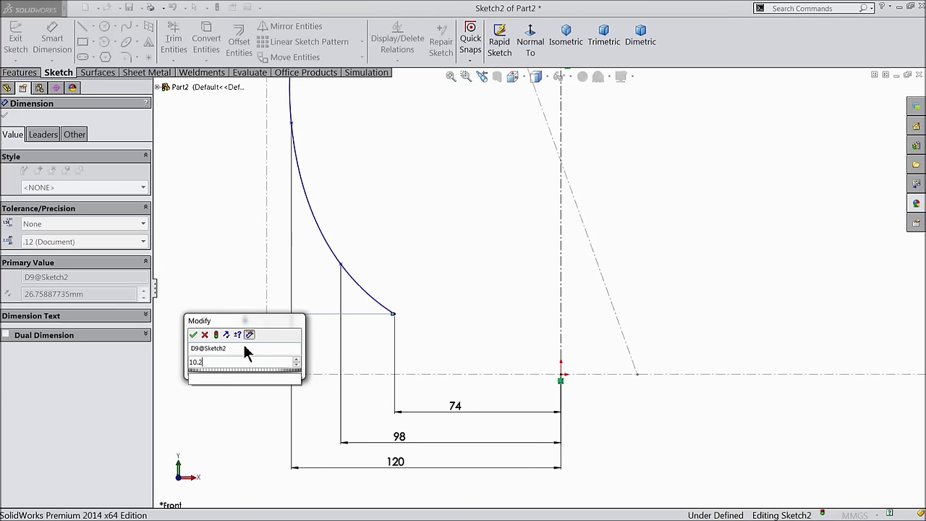
click(193, 335)
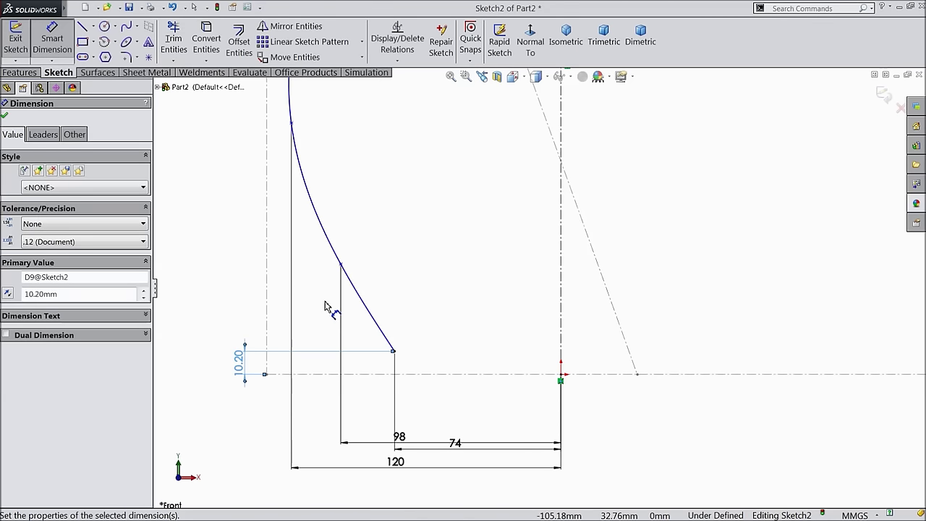
click(341, 264)
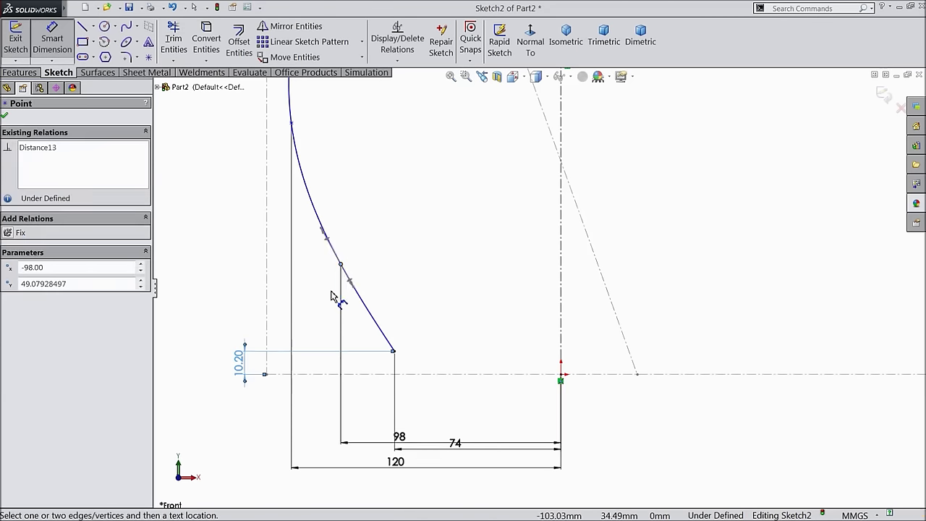
click(324, 374)
click(202, 333)
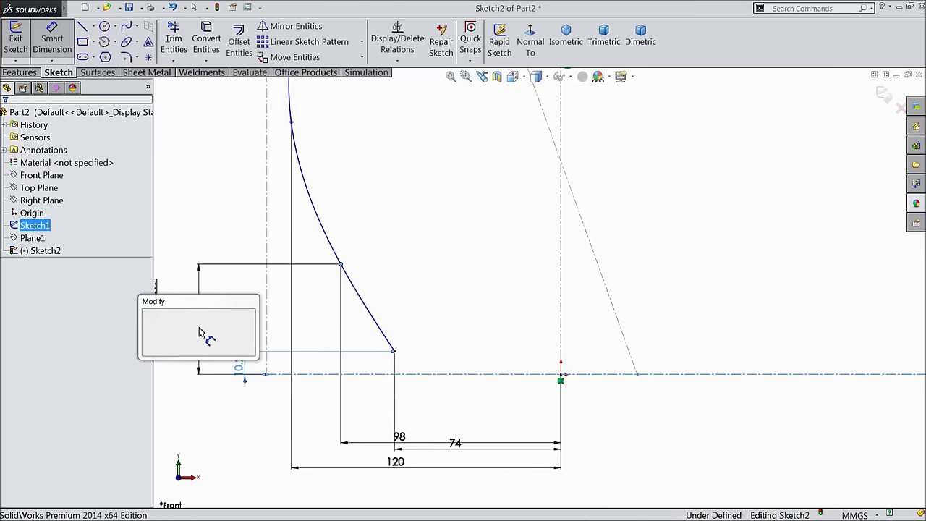
text(48)
click(147, 315)
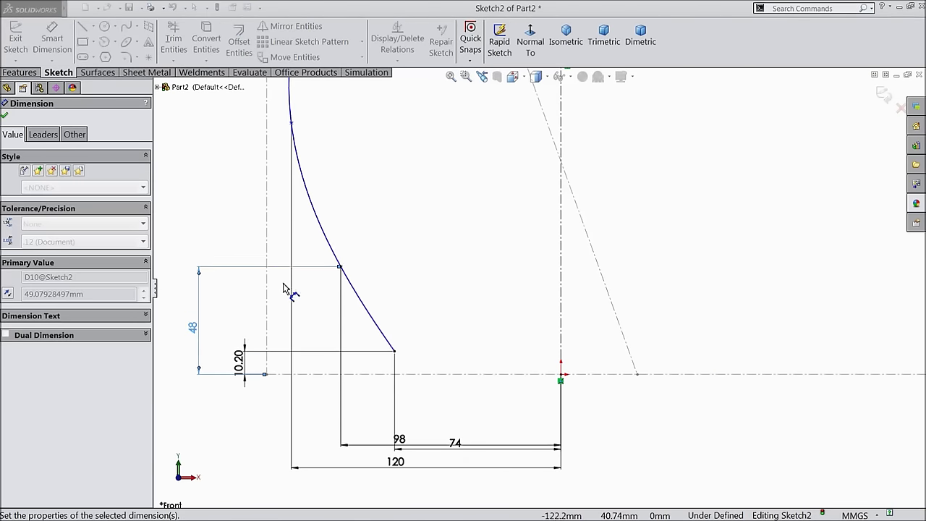
key(z)
click(421, 209)
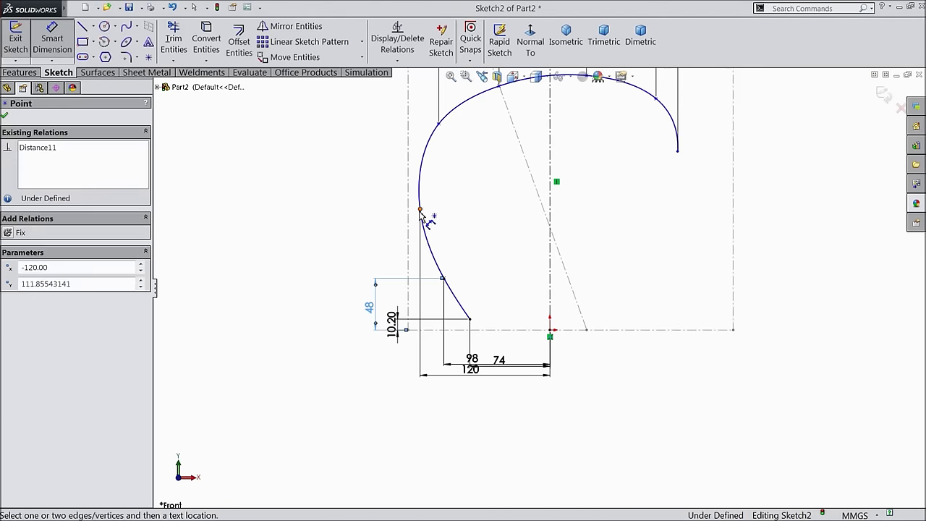
click(492, 330)
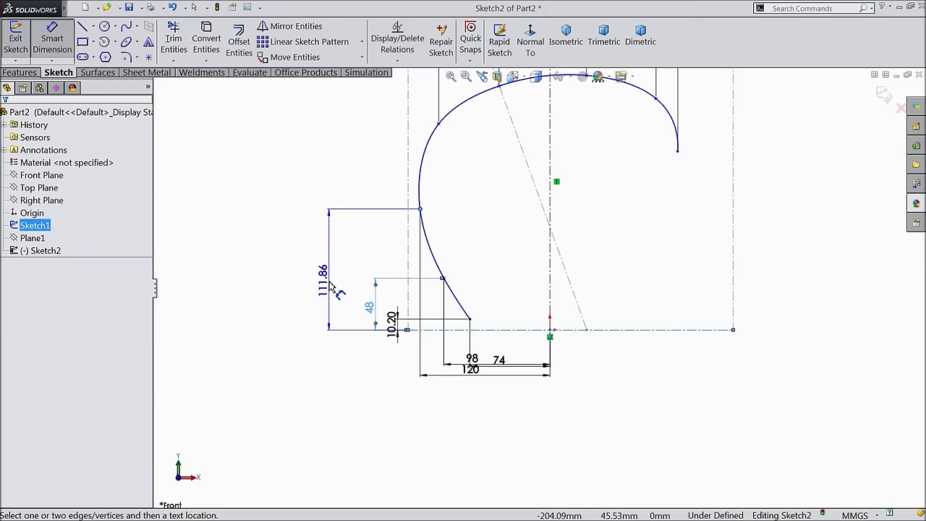
click(331, 285)
text(121.5)
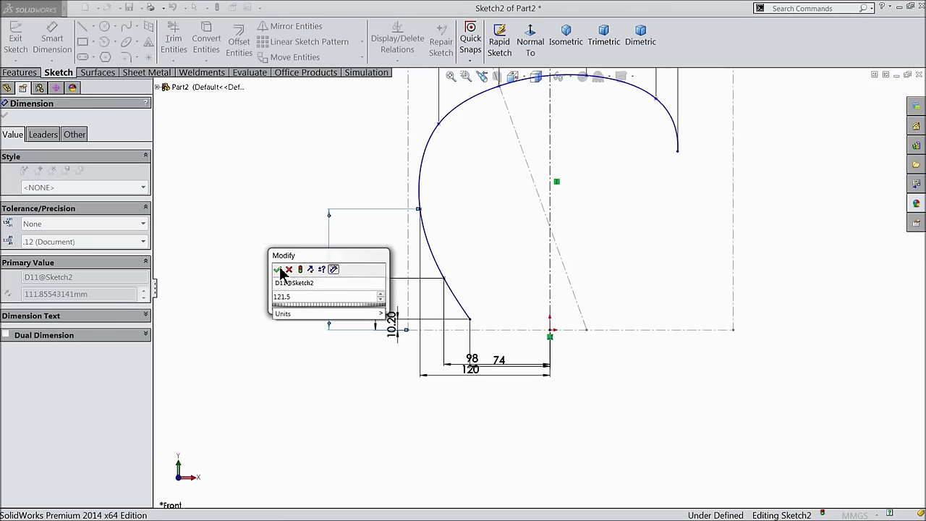
click(278, 269)
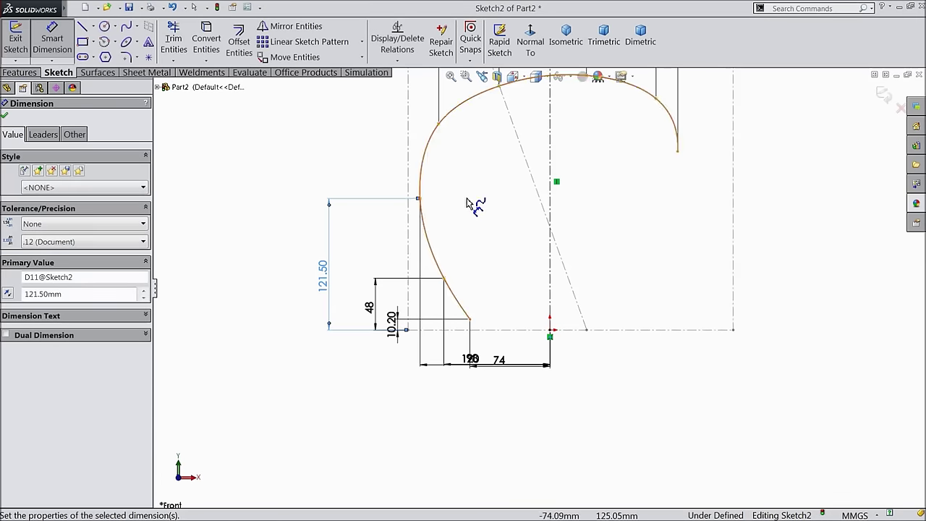
- Set heights of 179.60 and 226 mm for two arc points, dimensioned on the left
click(438, 125)
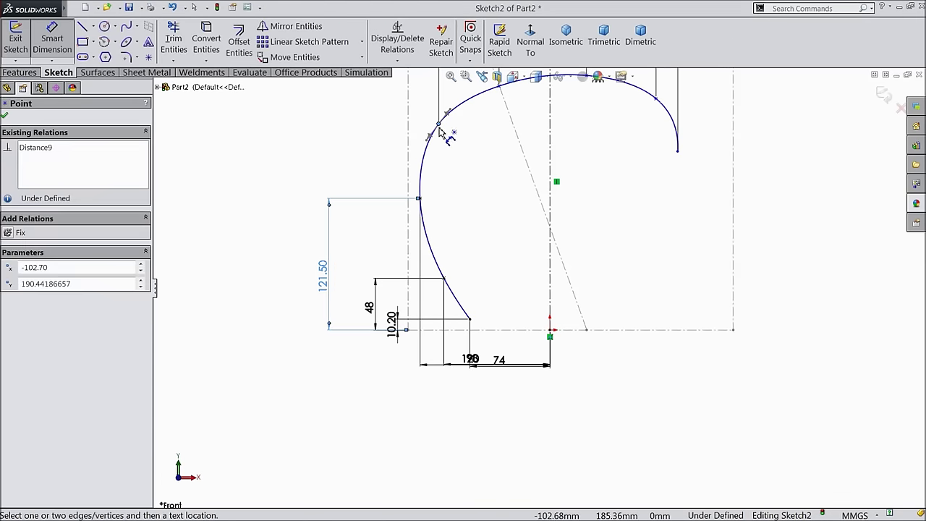
click(507, 332)
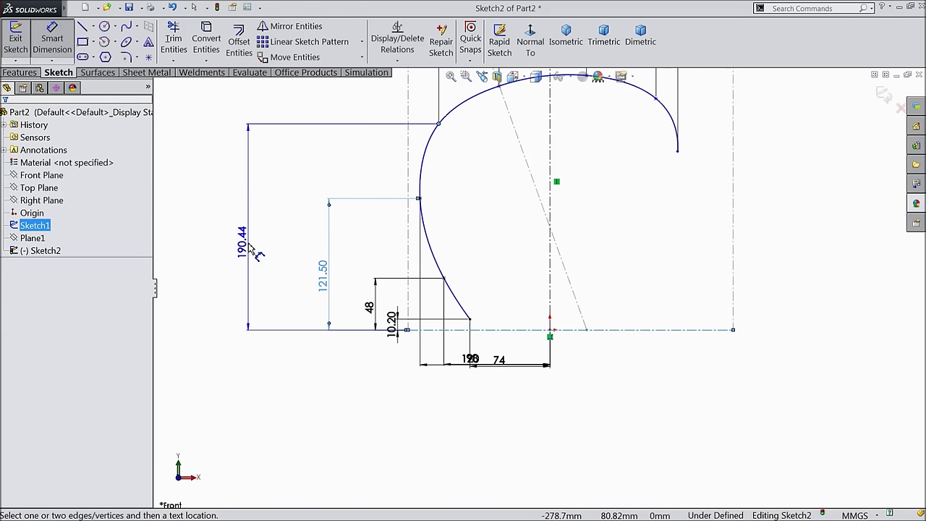
click(250, 246)
text(179.6)
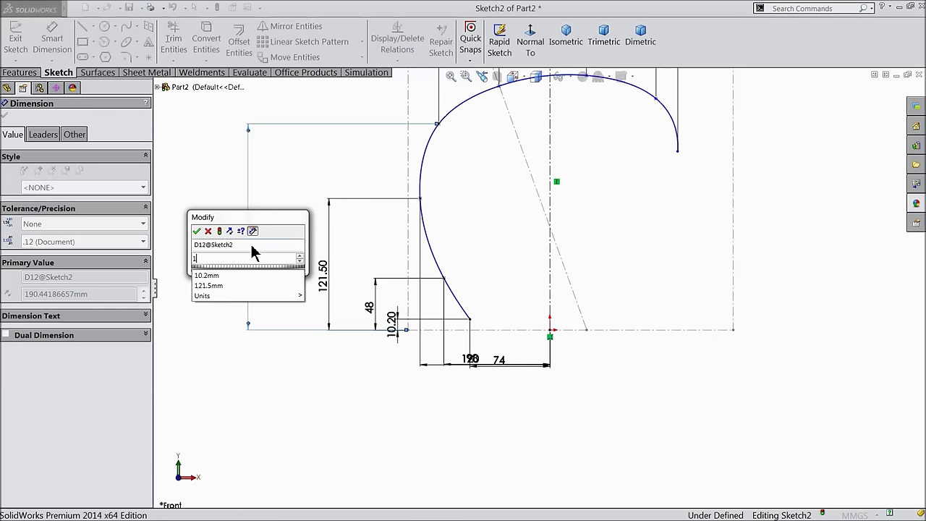
click(196, 231)
scroll(456, 210, up, 2)
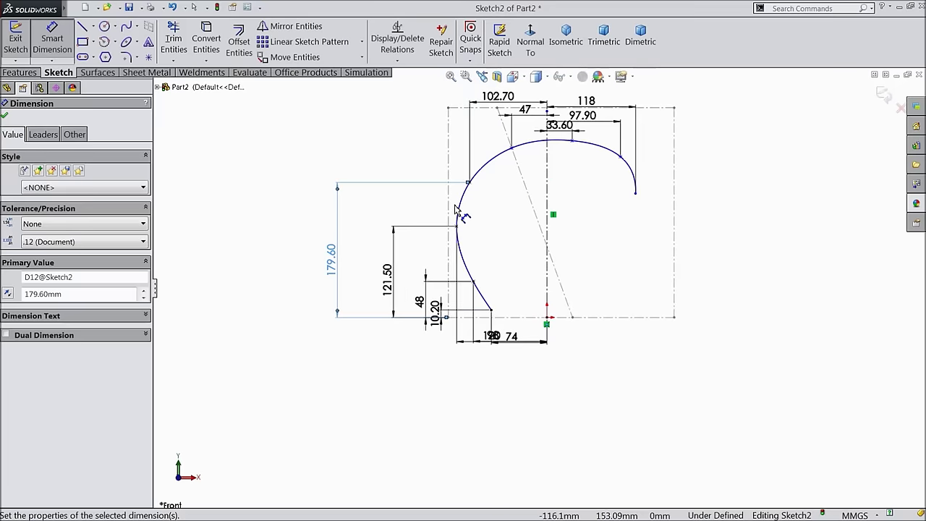
click(511, 149)
click(518, 318)
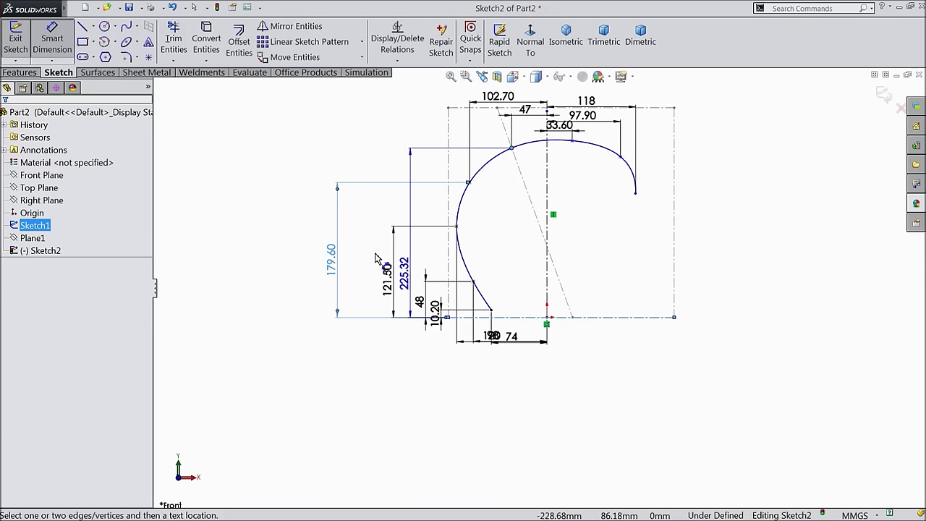
click(285, 239)
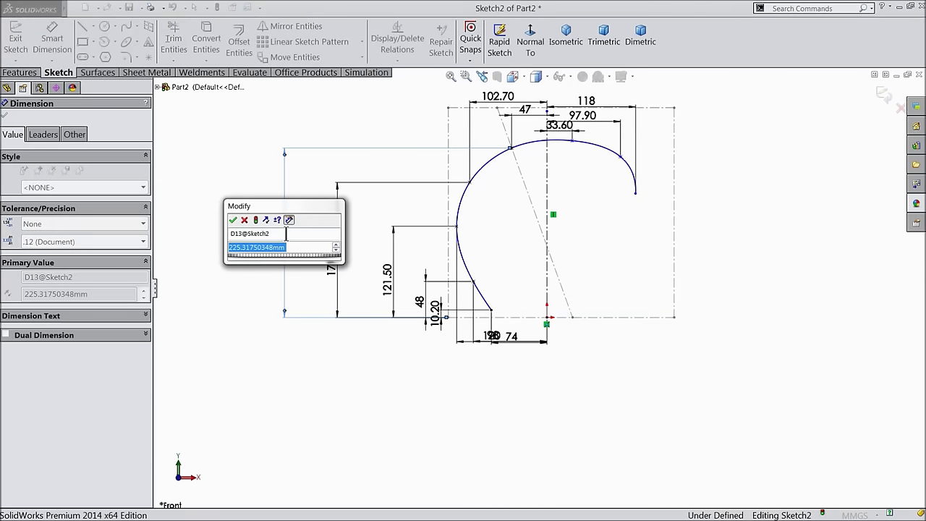
text(226)
click(233, 221)
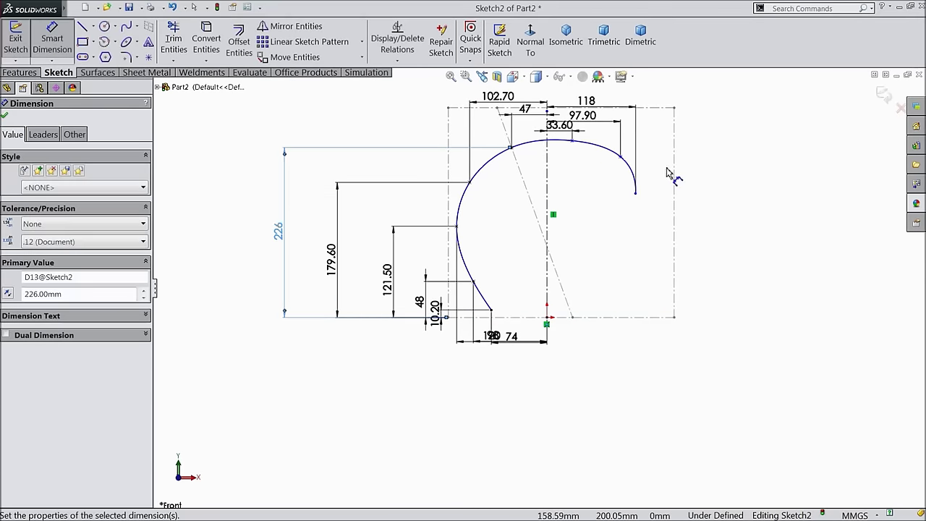
- Set the right-side heights to 151, 191.60 and 231.80 mm, fully defining Sketch2
click(621, 203)
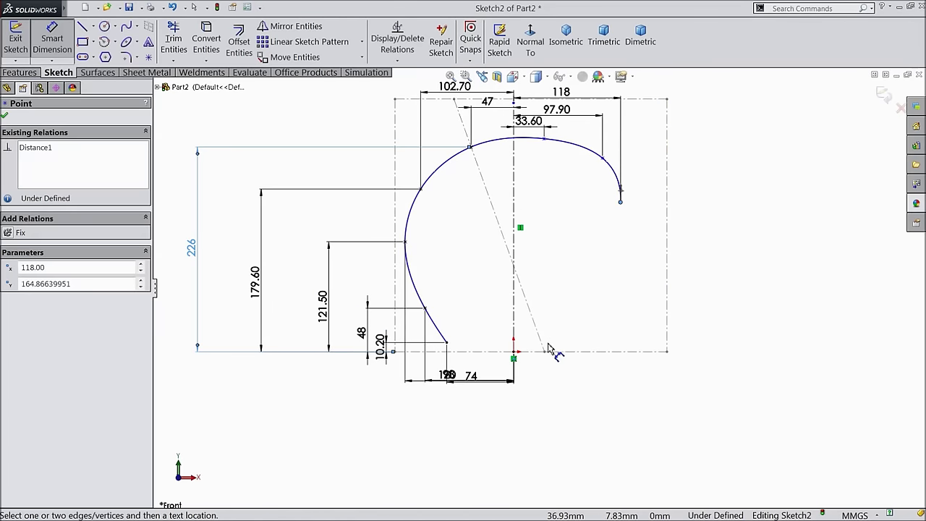
click(548, 352)
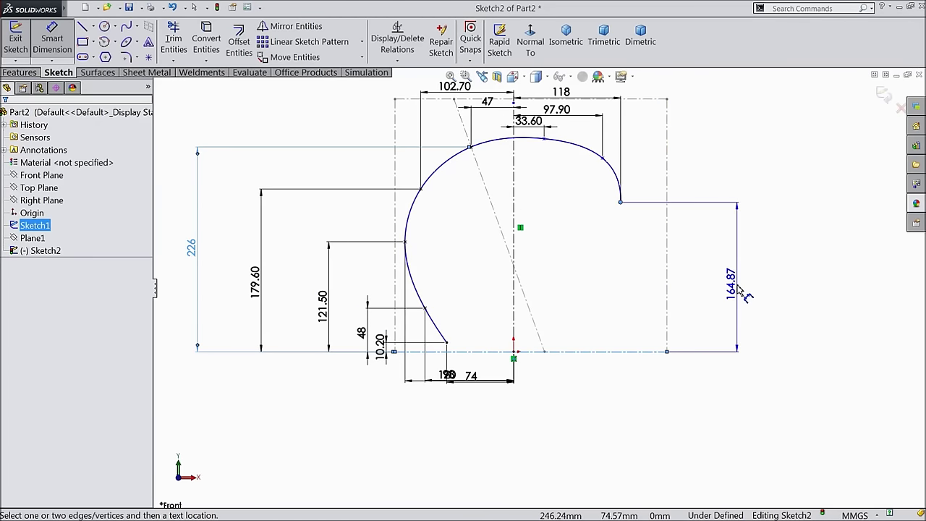
click(739, 289)
text(15)
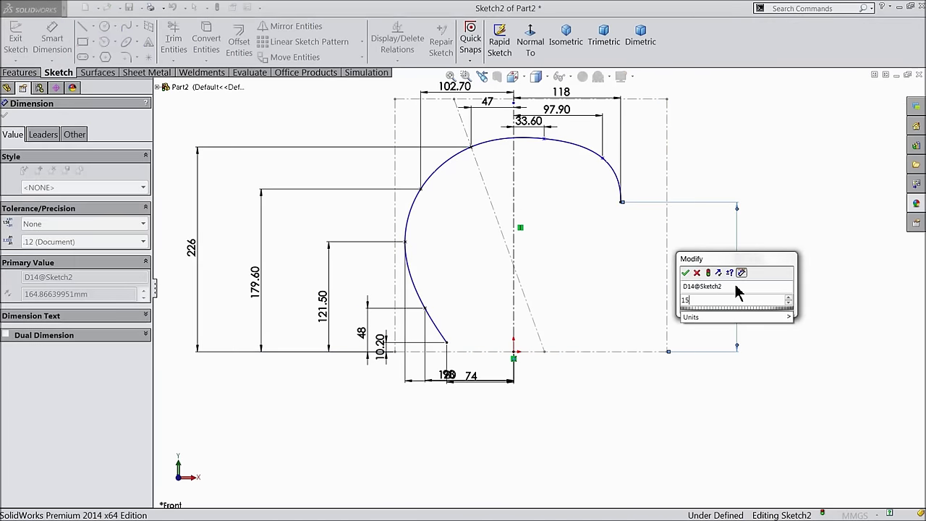
text(1)
click(684, 272)
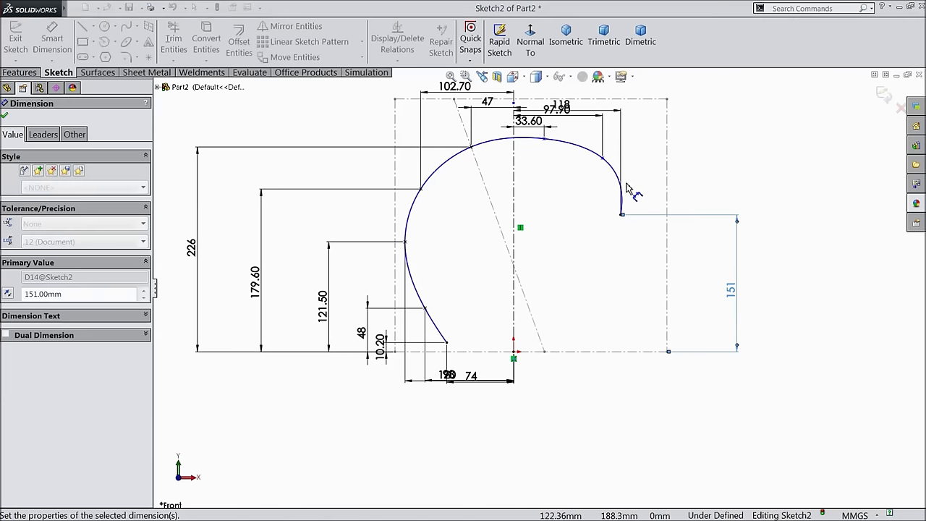
click(603, 161)
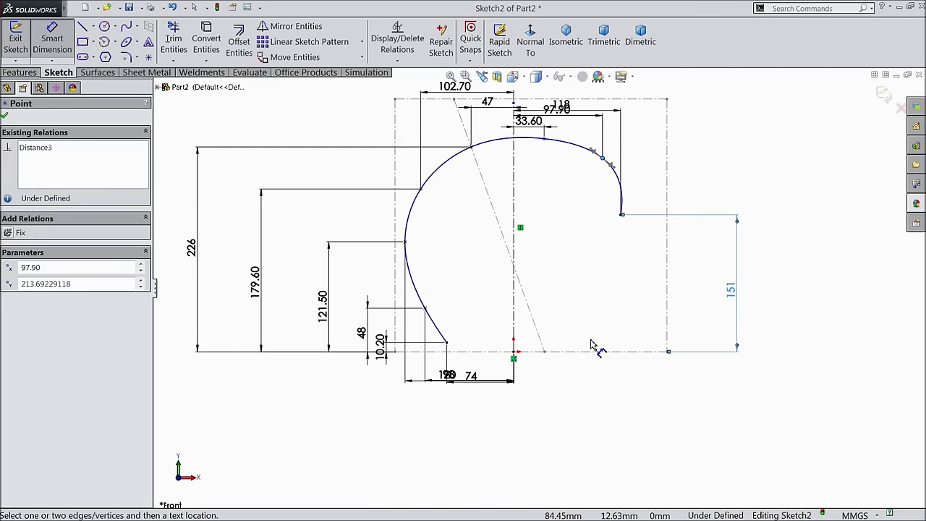
click(638, 353)
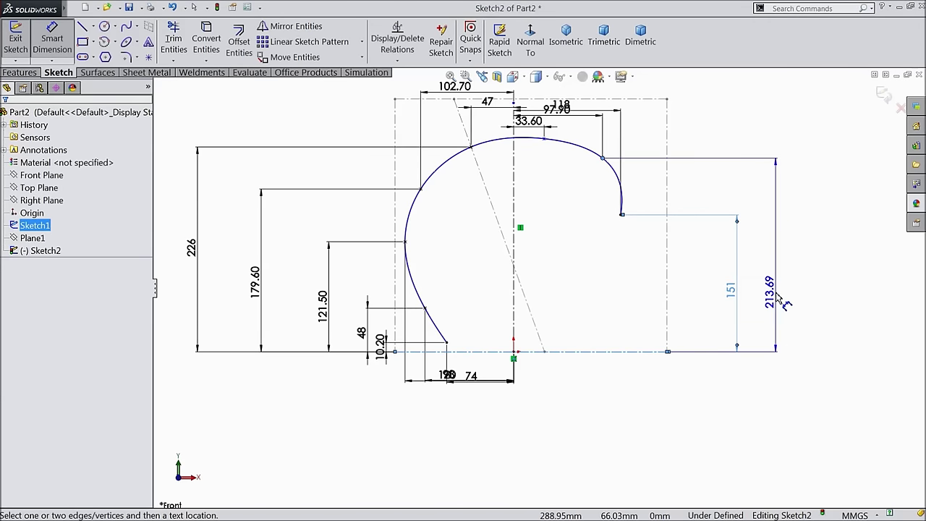
click(777, 294)
text(191.6)
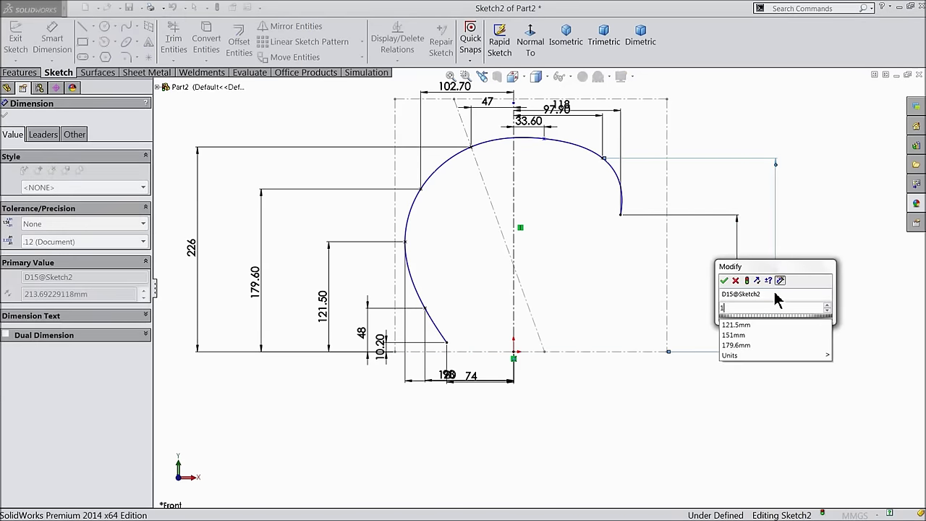
click(723, 280)
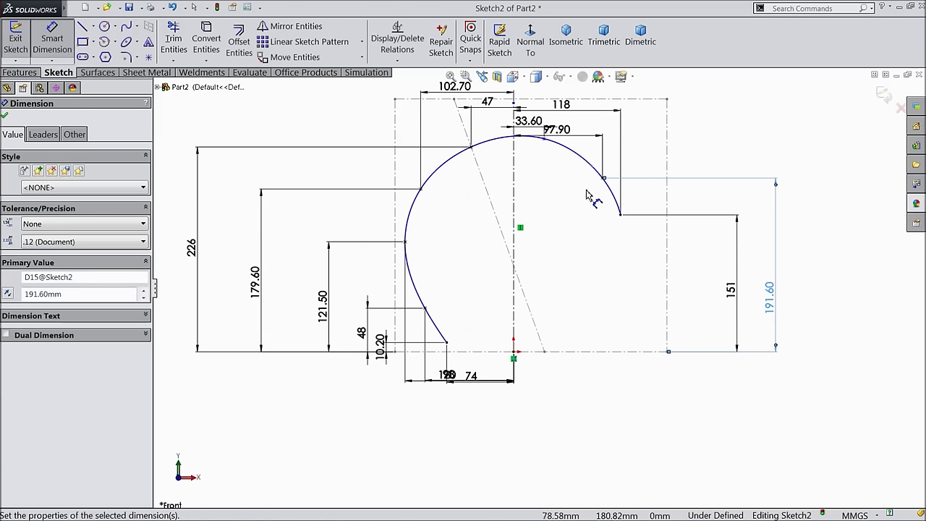
click(545, 140)
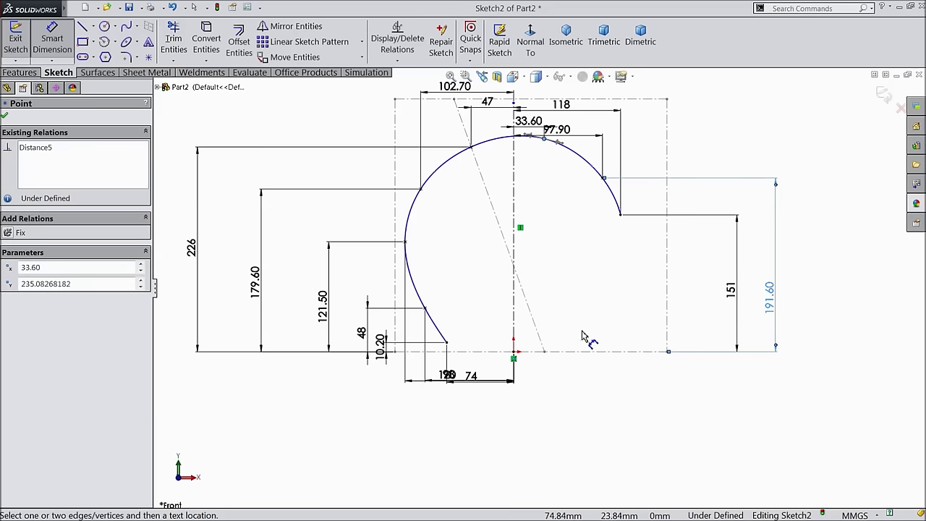
click(607, 352)
click(824, 275)
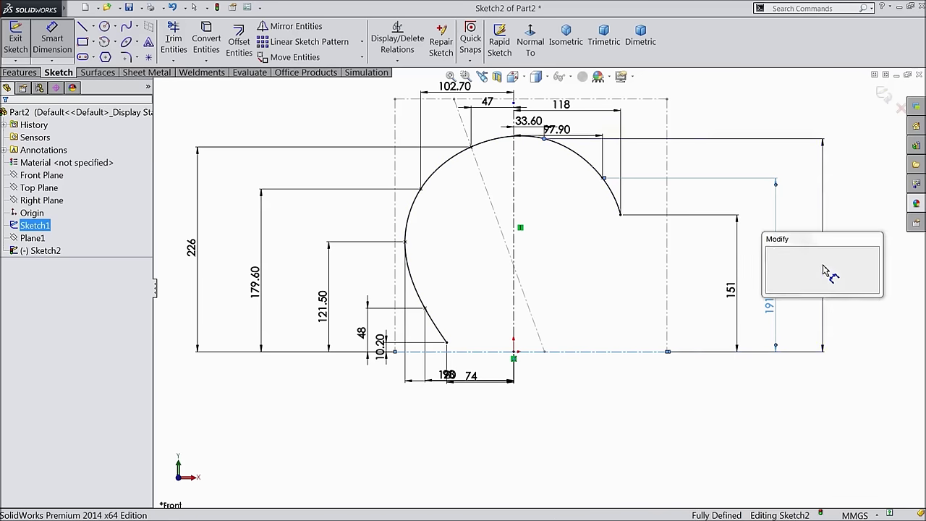
text(231.)
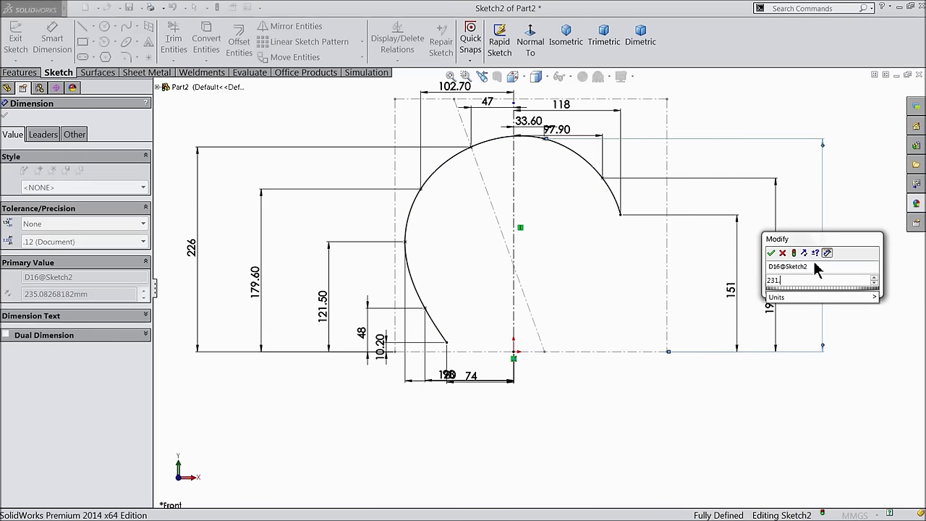
text(8)
click(771, 253)
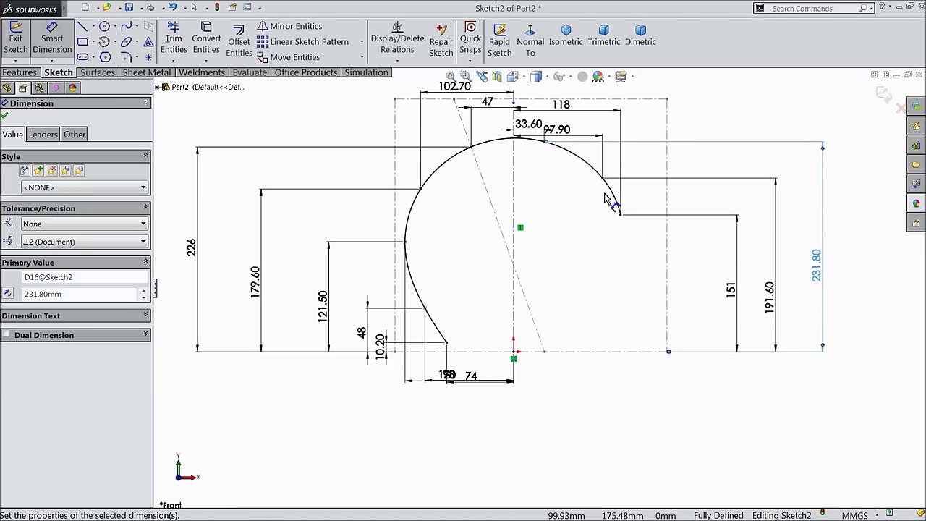
- Drag the 102.70, 47, 118, 33.60, 74 and 120 dimensions to clear spots, then zoom to fit
scroll(606, 230, down, 1)
scroll(507, 127, down, 1)
drag(418, 123, 418, 104)
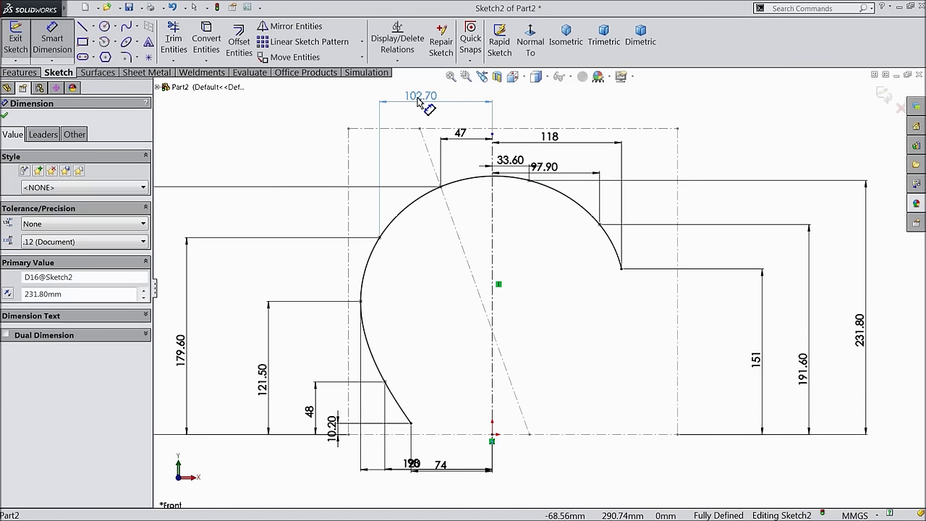
drag(458, 135, 458, 117)
drag(548, 141, 548, 125)
mouse_move(513, 159)
mouse_down()
mouse_move(513, 145)
mouse_move(554, 144)
mouse_move(544, 138)
mouse_move(534, 168)
mouse_up()
scroll(542, 290, up, 3)
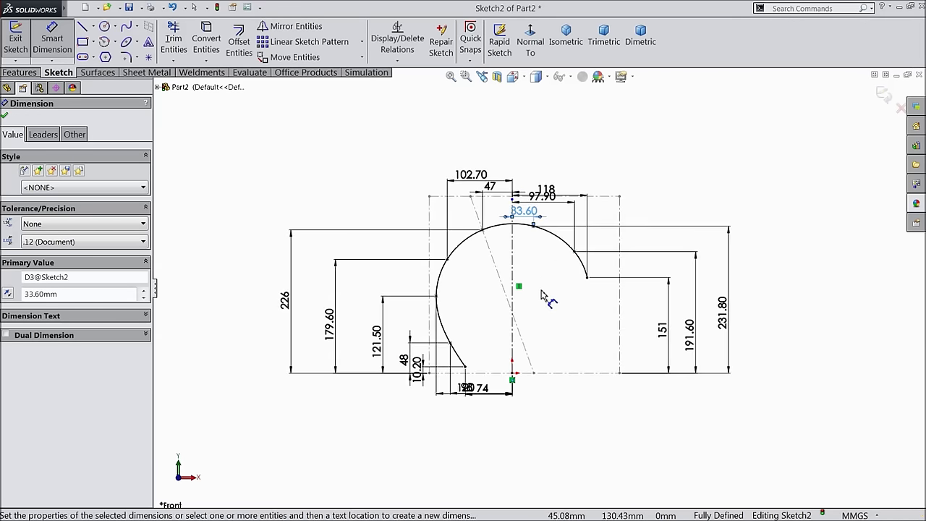
scroll(542, 291, down, 2)
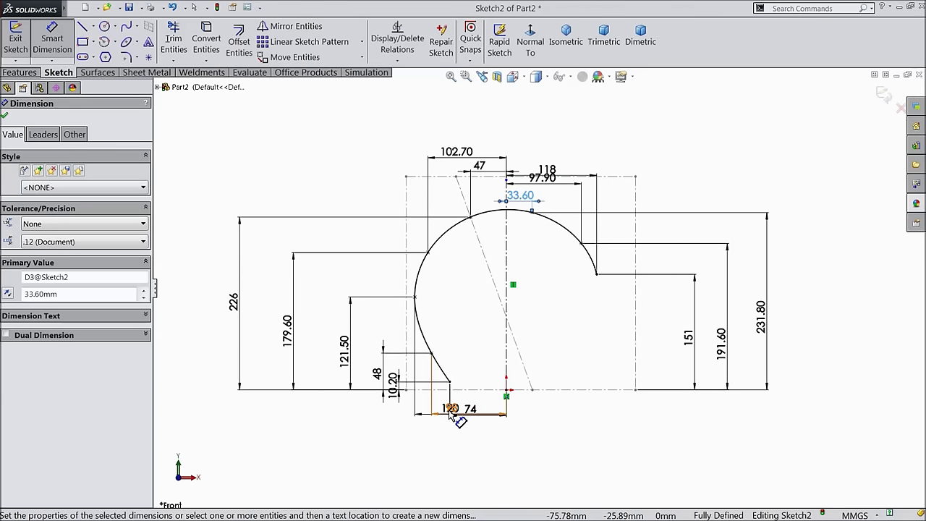
mouse_move(468, 410)
mouse_down()
mouse_move(467, 429)
mouse_move(448, 448)
mouse_move(452, 420)
mouse_move(447, 472)
mouse_up()
mouse_move(377, 373)
mouse_down()
mouse_move(367, 371)
mouse_move(389, 418)
mouse_up()
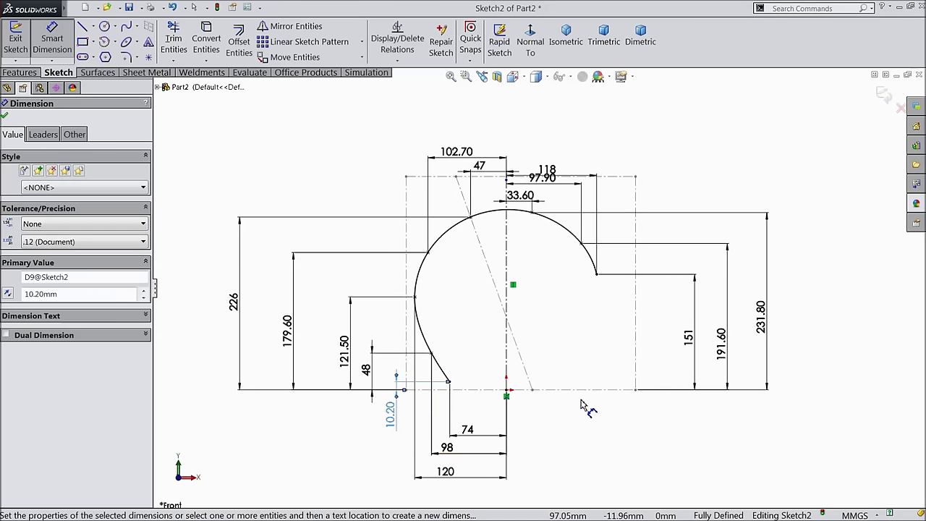
key(f)
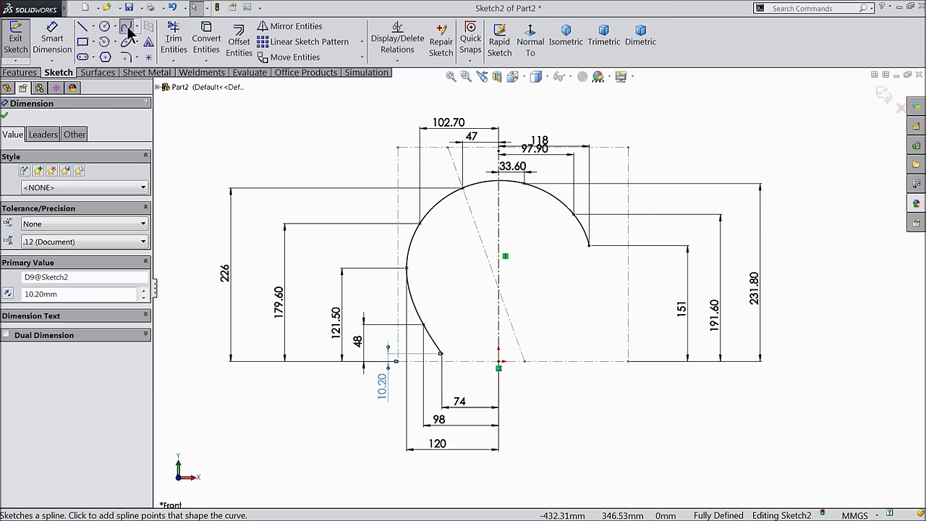
- Draw a seven-point spline from the arc's right end, down past the origin, to the sloped line's end
click(130, 32)
scroll(547, 371, down, 3)
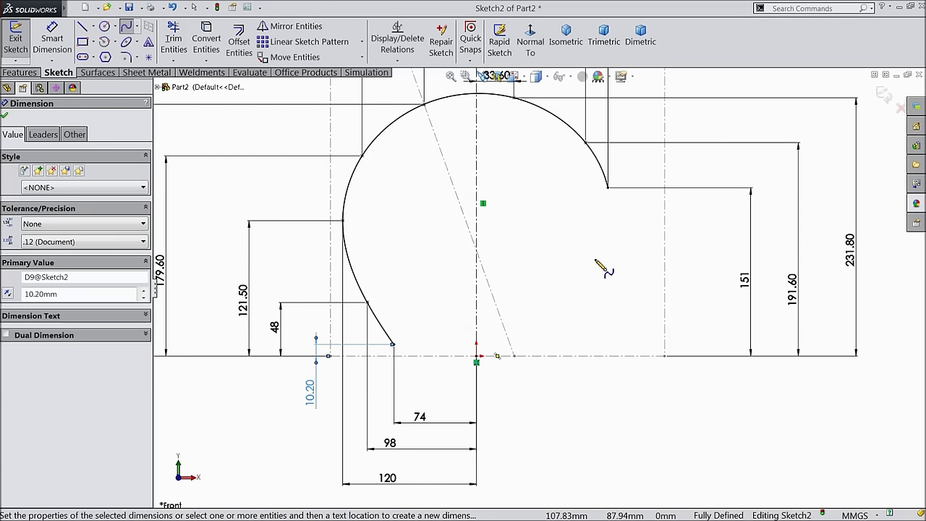
click(609, 189)
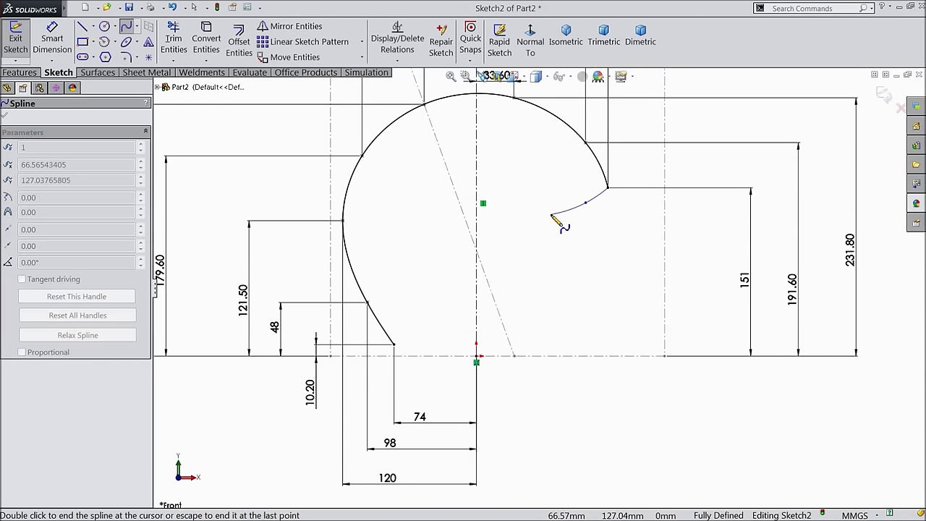
click(550, 215)
click(542, 262)
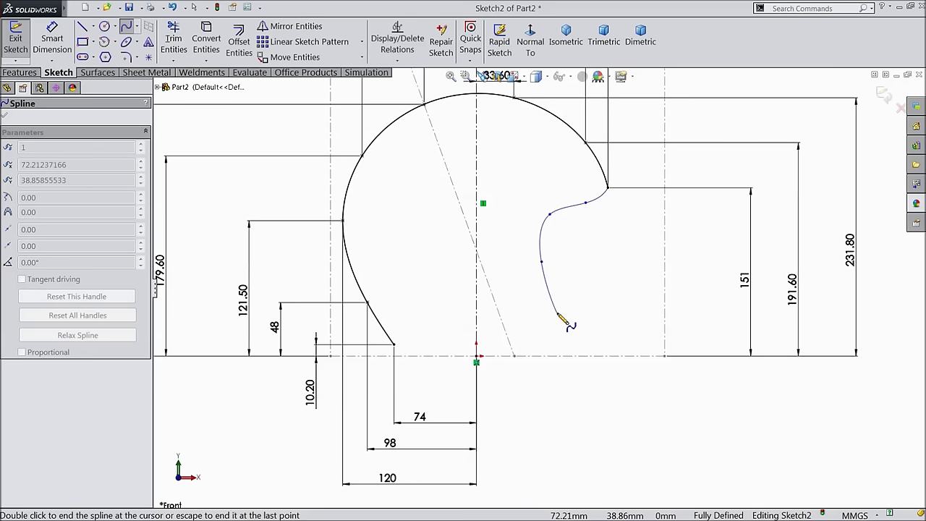
click(557, 313)
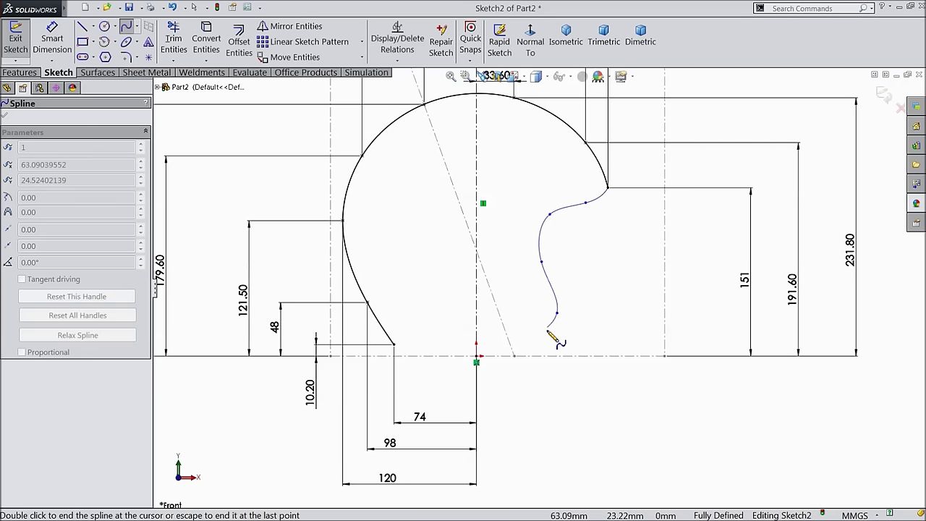
click(509, 356)
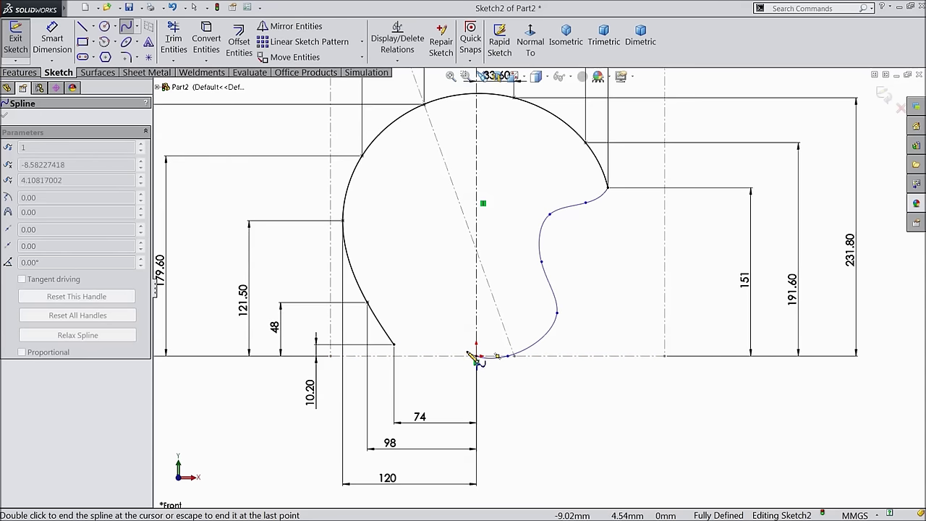
click(460, 339)
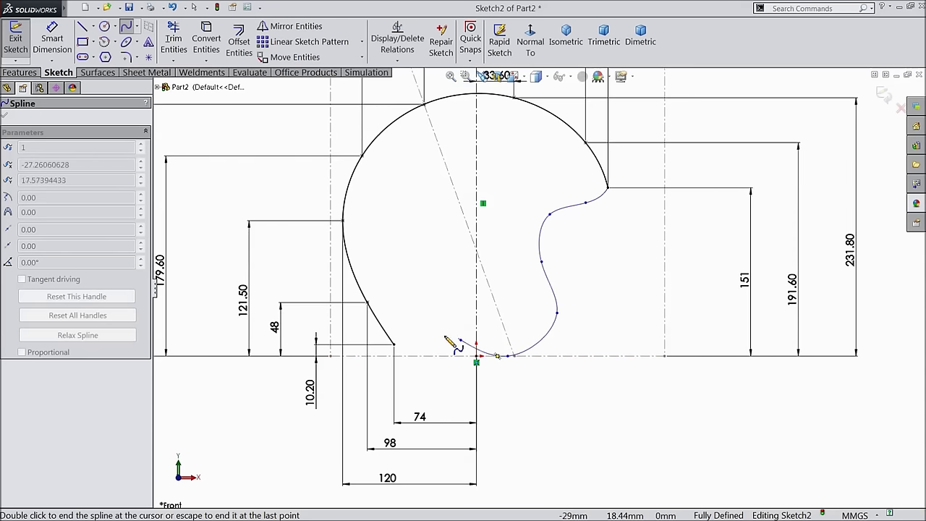
click(425, 331)
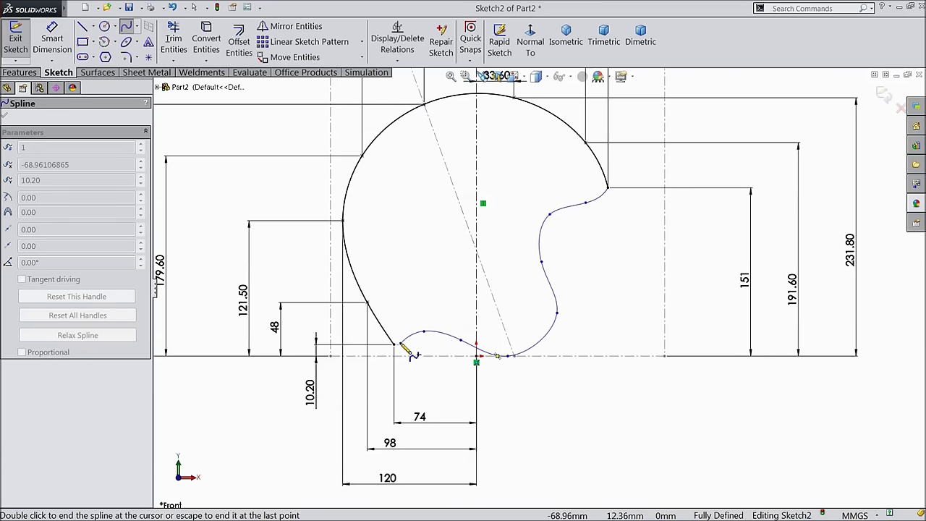
right_click(413, 275)
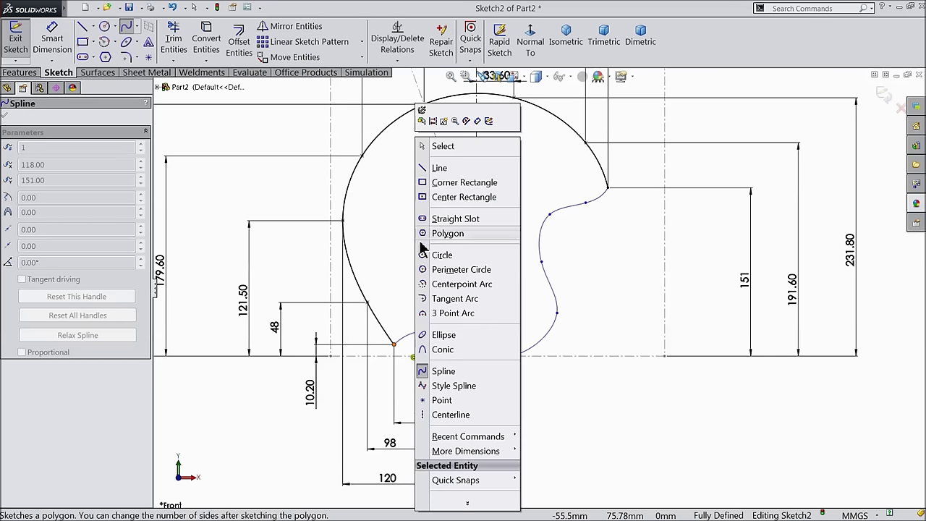
click(444, 148)
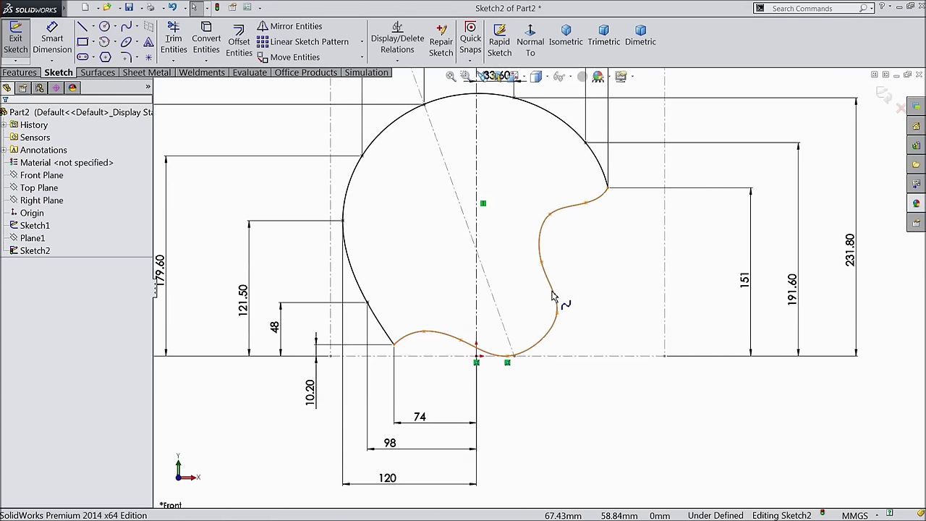
- Dimension the closing spline's upper endpoint 95.50 and the next point 63.70 from the vertical centerline
click(554, 296)
click(578, 275)
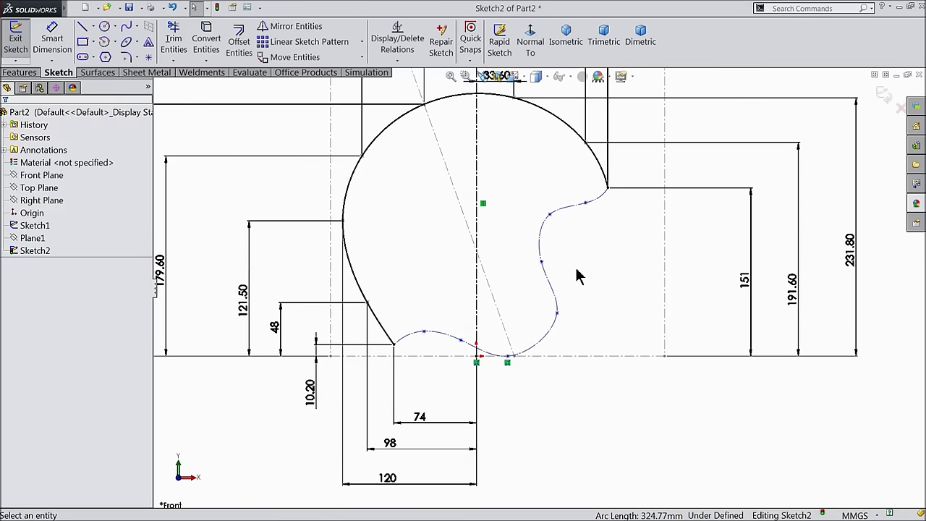
click(50, 46)
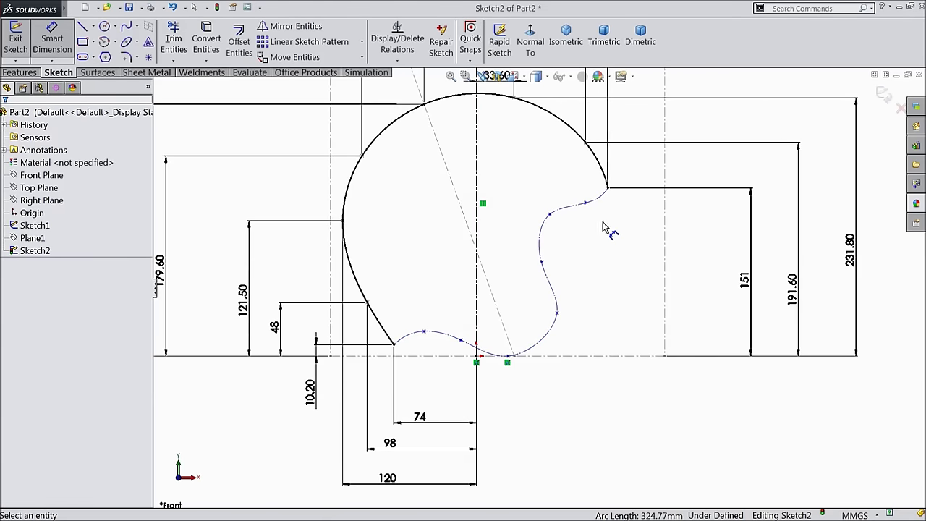
scroll(628, 218, down, 2)
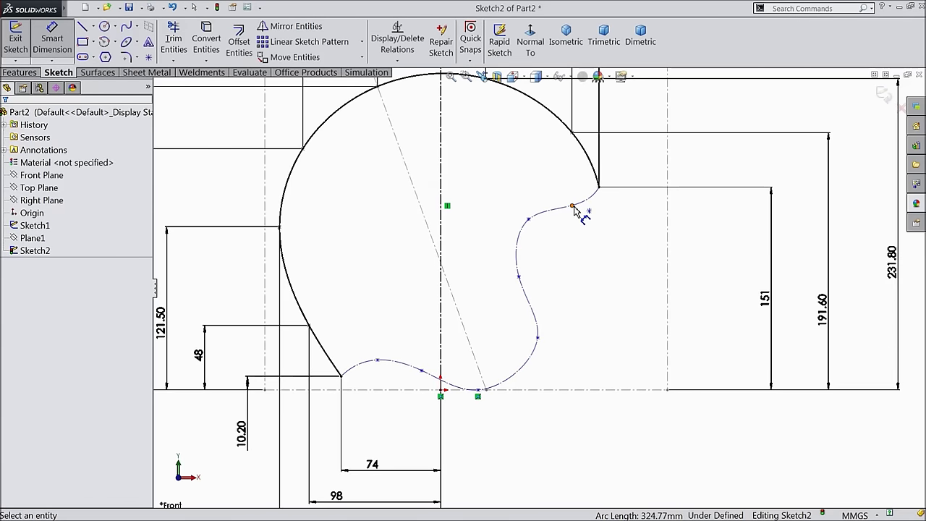
click(573, 207)
click(441, 191)
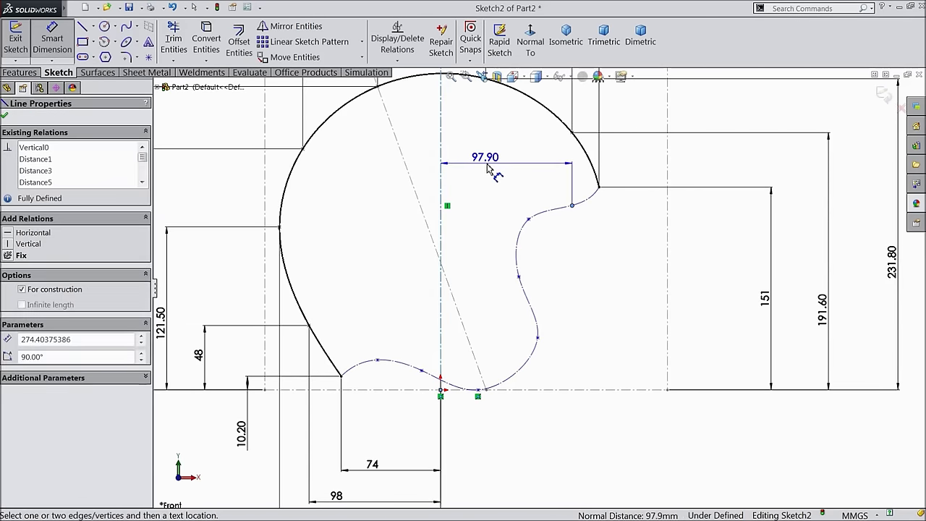
click(489, 170)
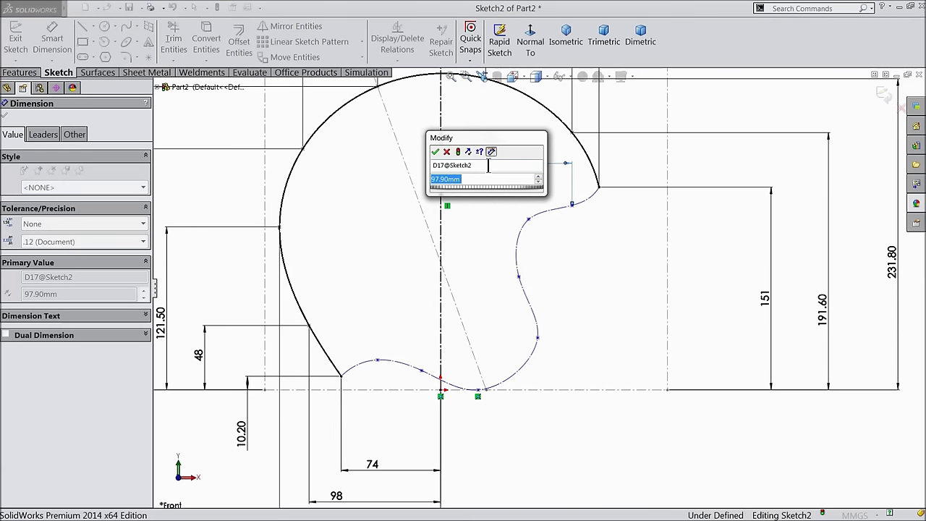
text(95.5)
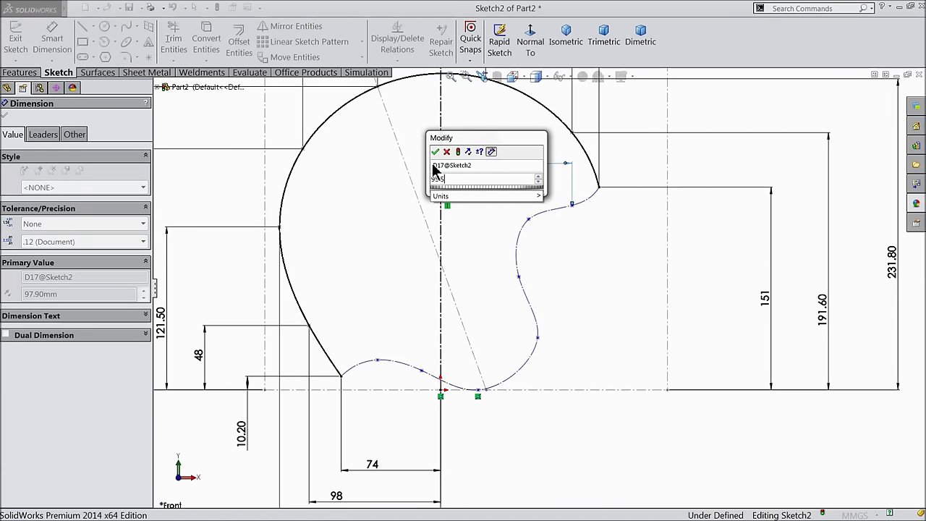
click(434, 151)
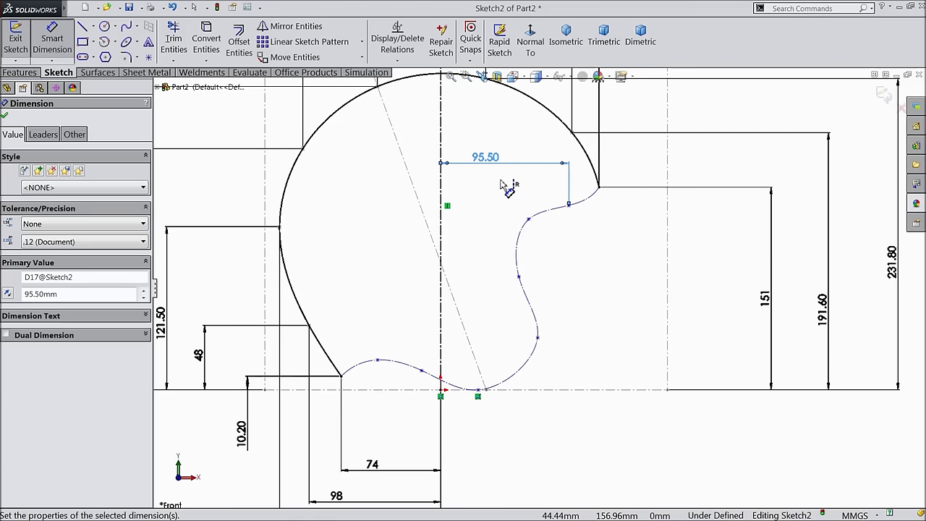
click(528, 218)
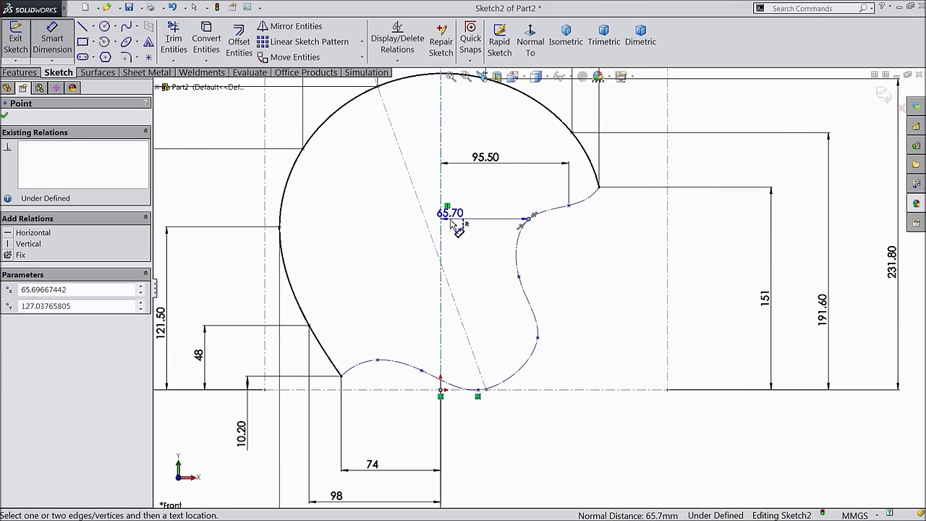
click(480, 211)
text(63.7)
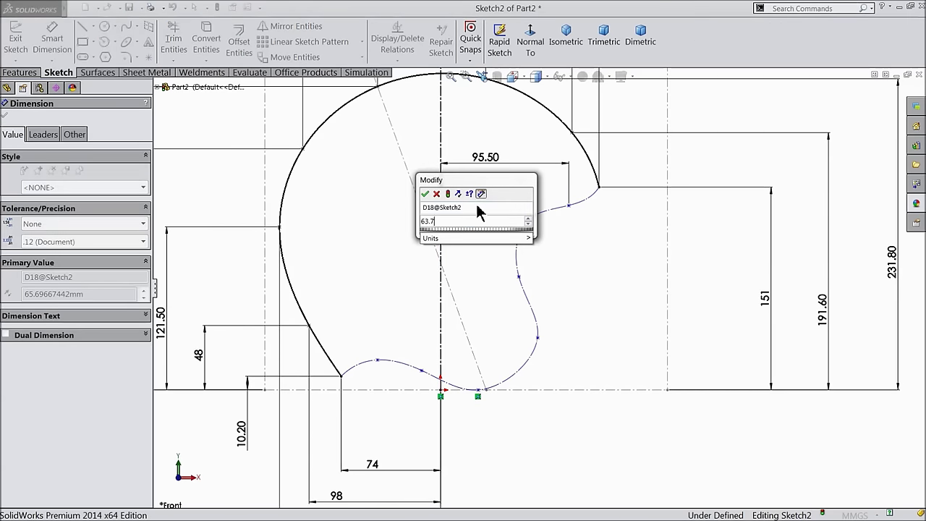
click(425, 194)
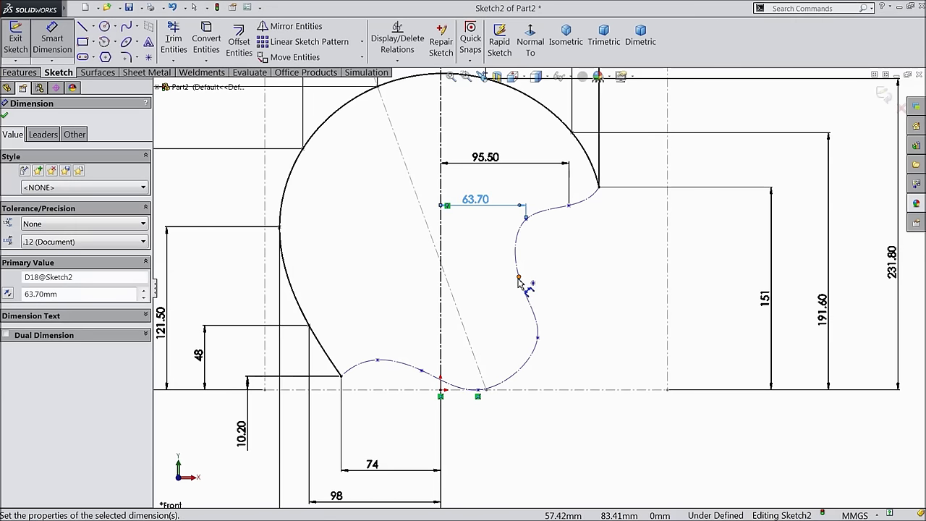
- Dimension two lower spline points 68.50 and 66.70 mm from the vertical centerline
click(519, 279)
click(476, 266)
text(68)
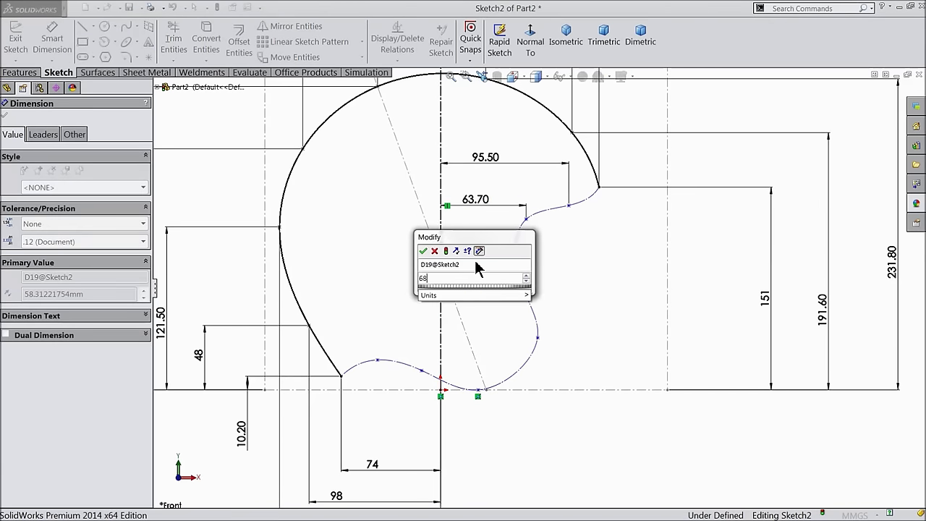
text(.5)
click(423, 251)
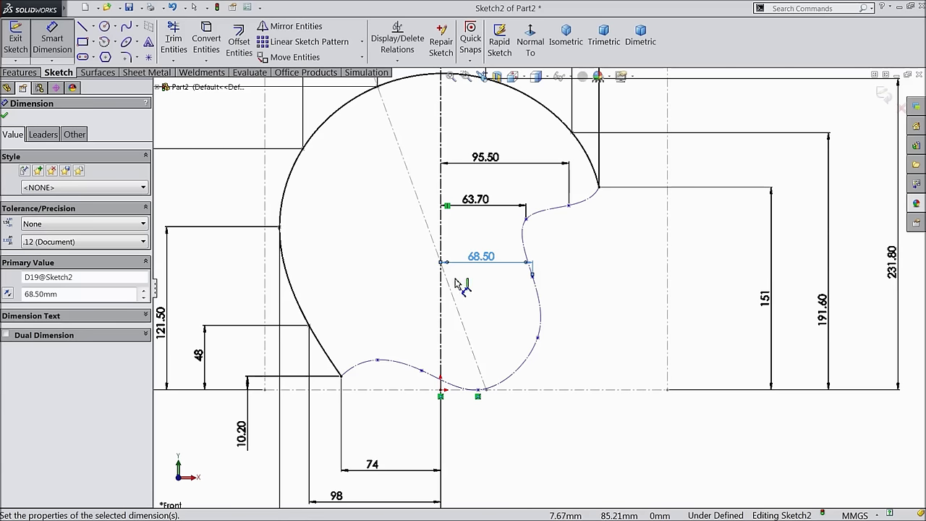
click(538, 339)
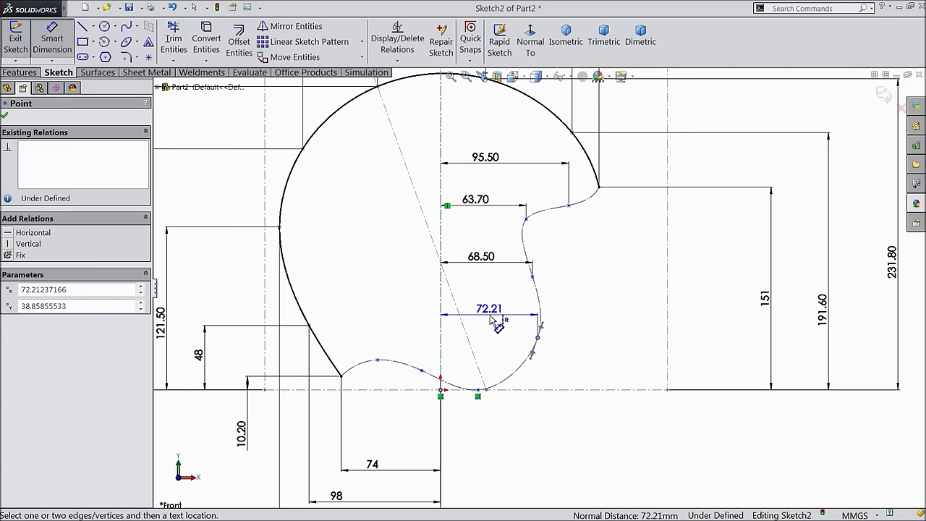
click(489, 316)
text(66.7)
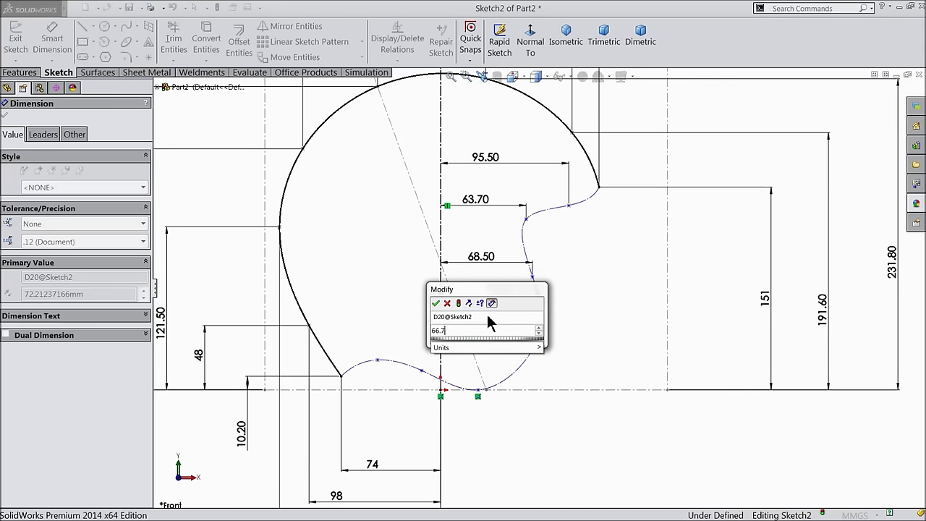
key(Return)
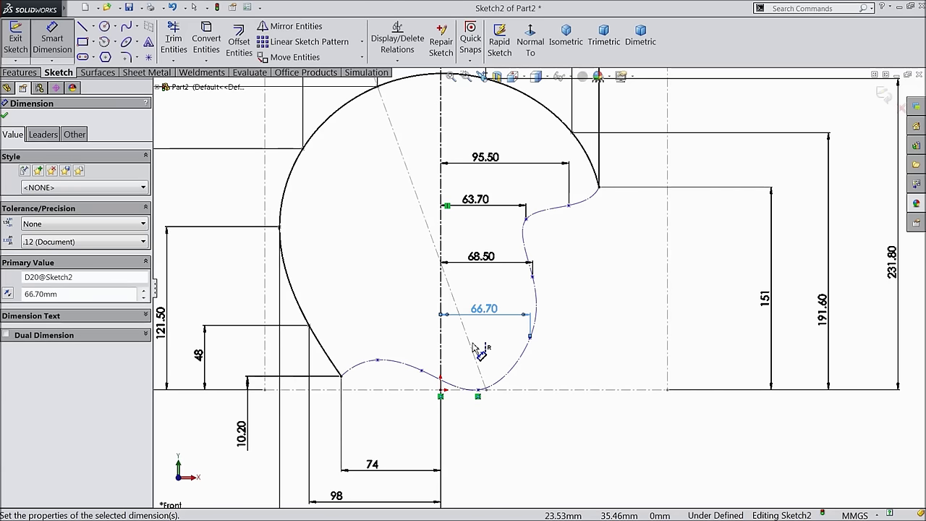
scroll(479, 353, down, 1)
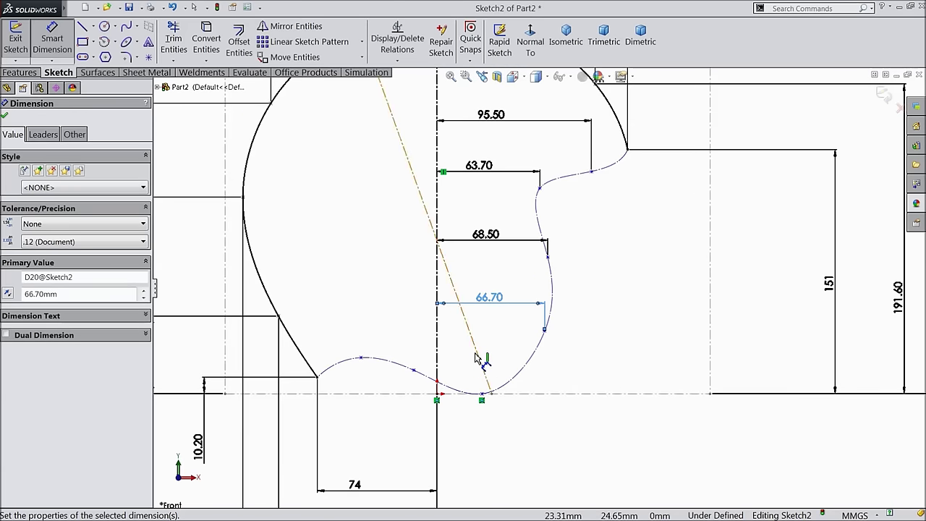
click(5, 116)
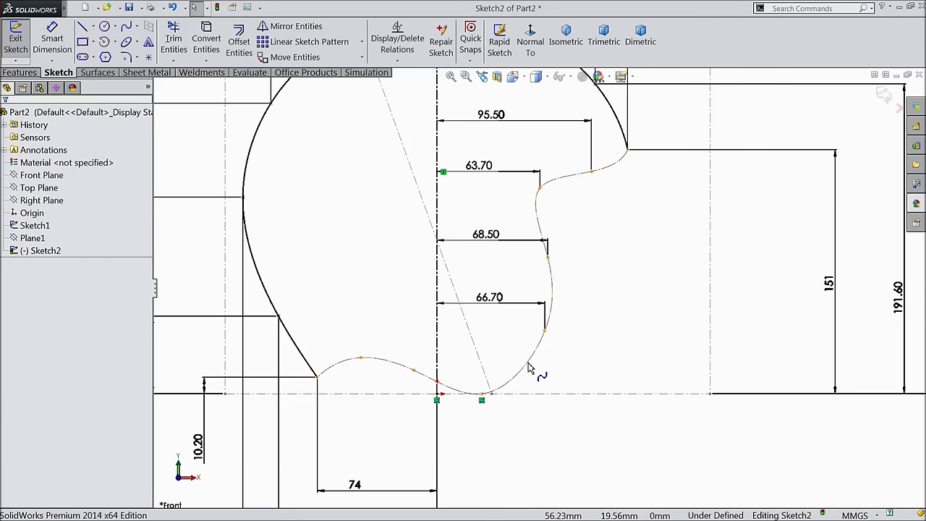
scroll(530, 369, down, 1)
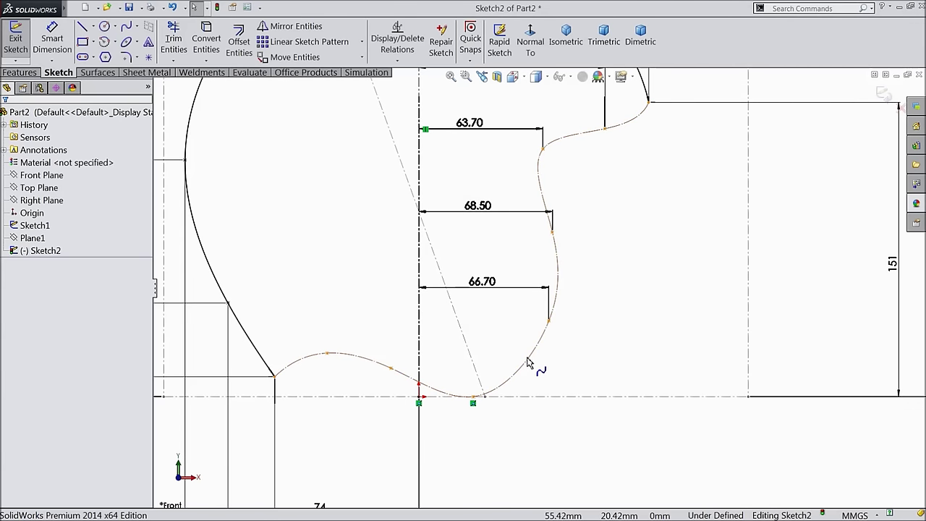
right_click(528, 365)
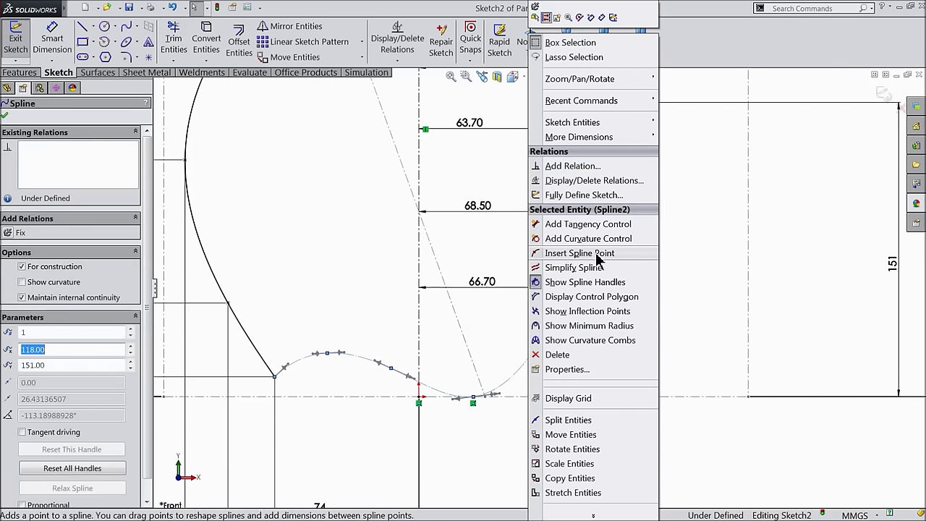
- Insert an extra point on the lower right section of the closing spline
click(581, 253)
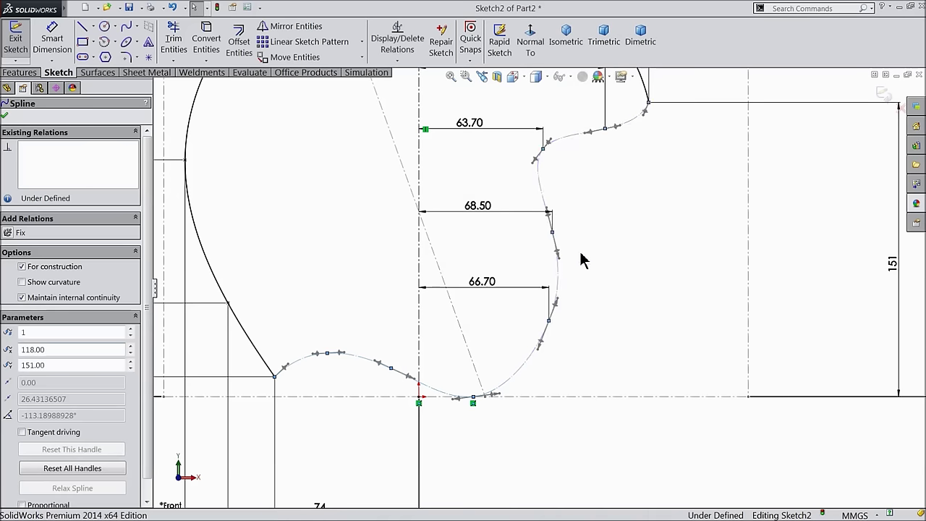
click(518, 373)
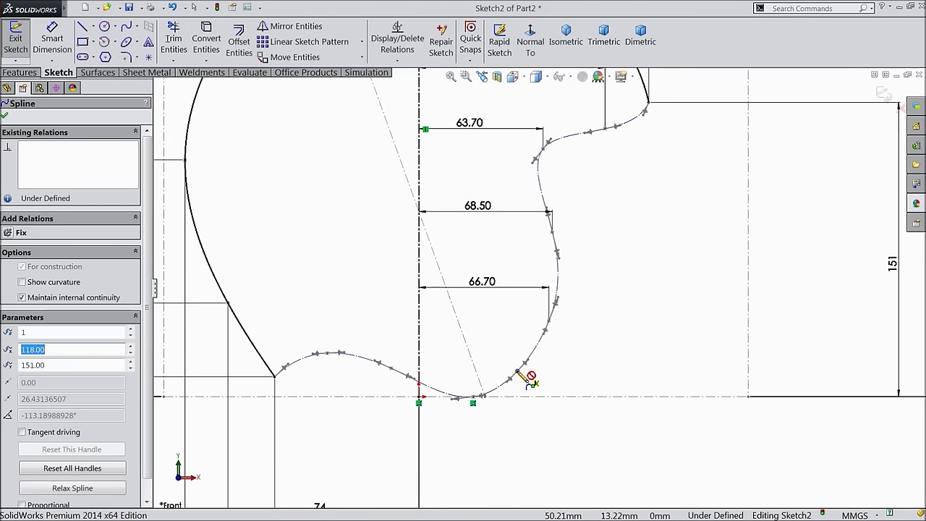
right_click(580, 296)
click(610, 110)
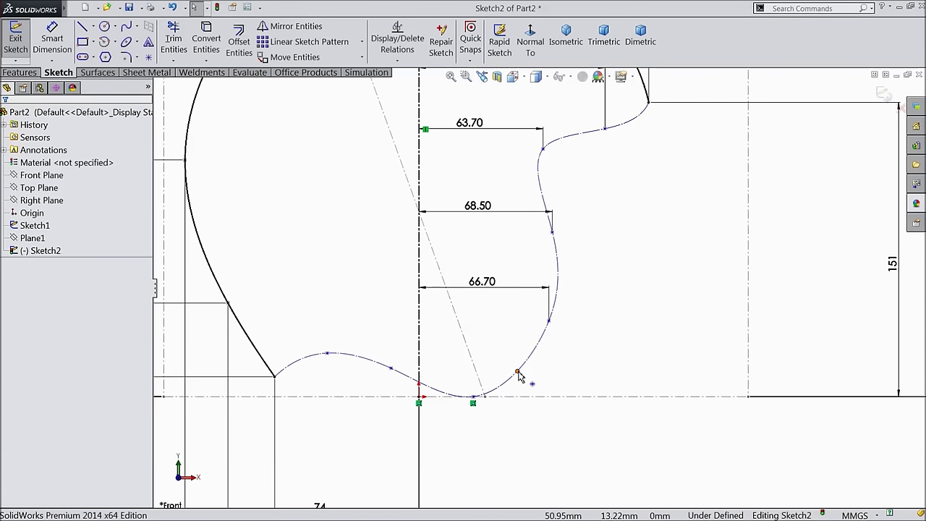
click(52, 42)
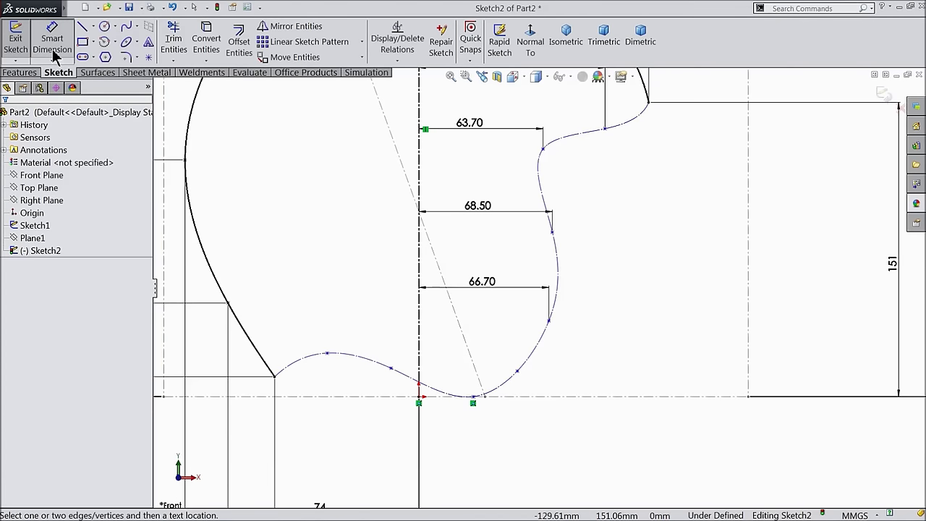
- Dimension the newly inserted spline point 47.90 mm from the vertical centerline
click(518, 372)
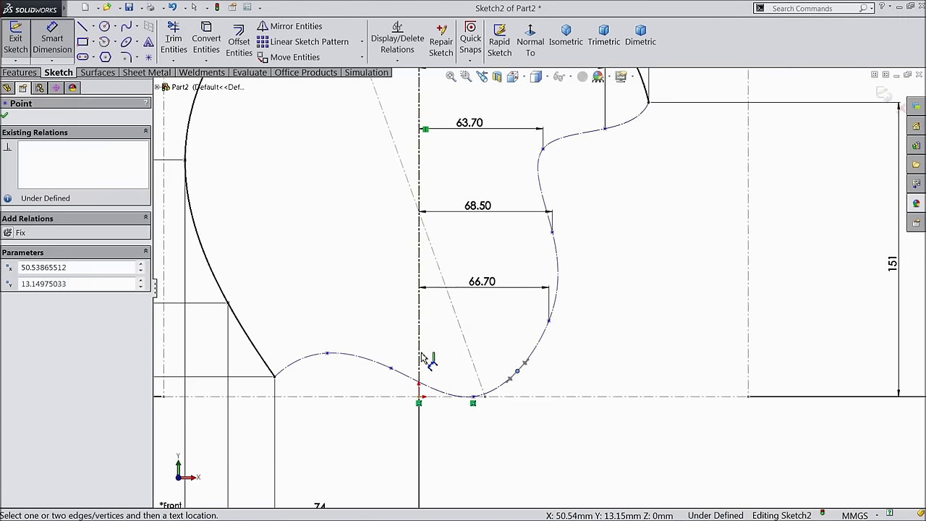
click(419, 358)
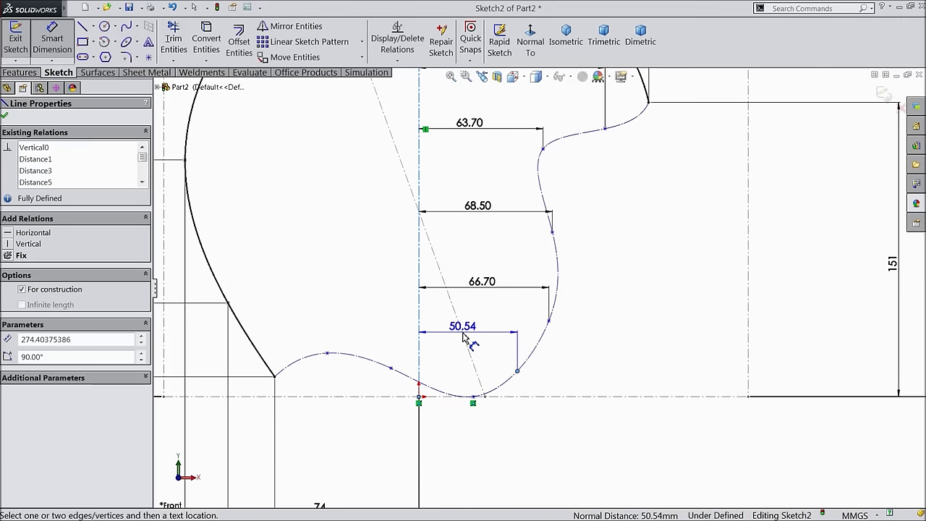
click(463, 336)
text(47)
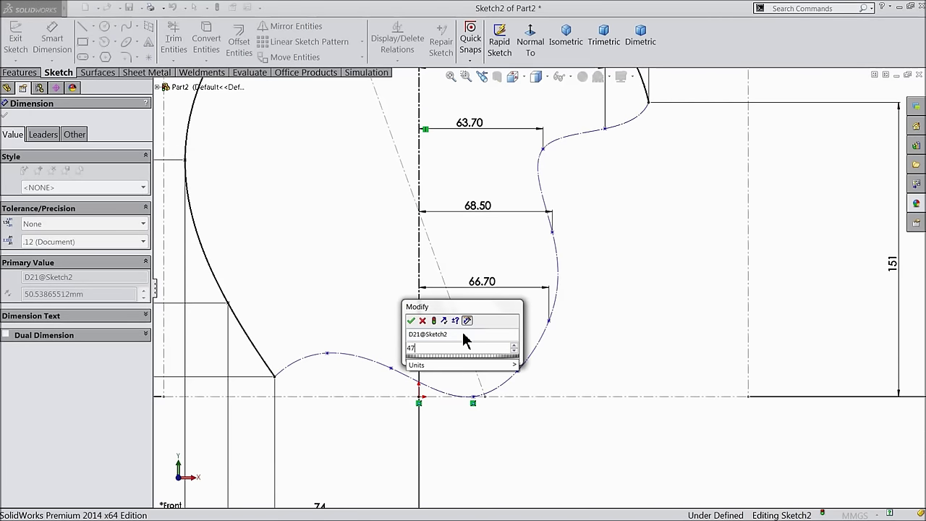
text(.9)
click(411, 320)
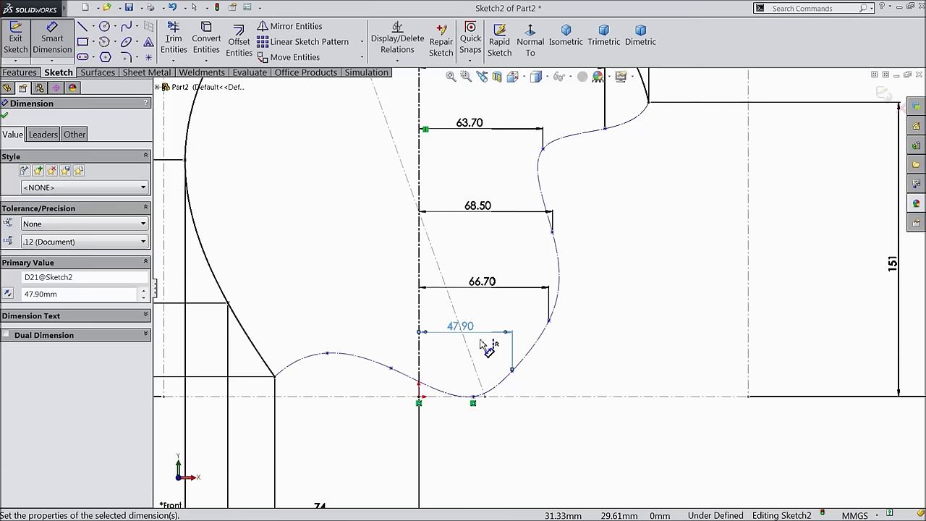
- Fix the spline's bottom point 9.10 mm from the vertical centerline with a dimension below
scroll(490, 352, down, 1)
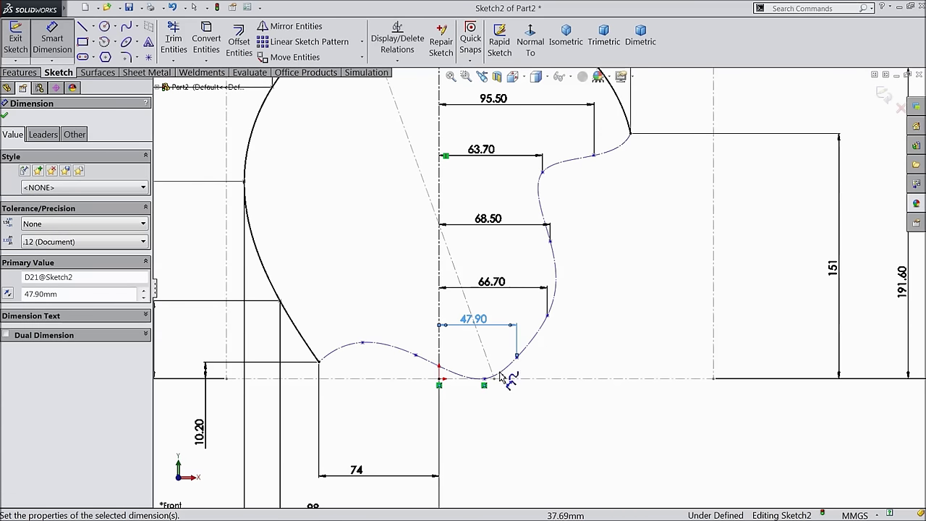
scroll(506, 340, down, 1)
scroll(485, 355, up, 3)
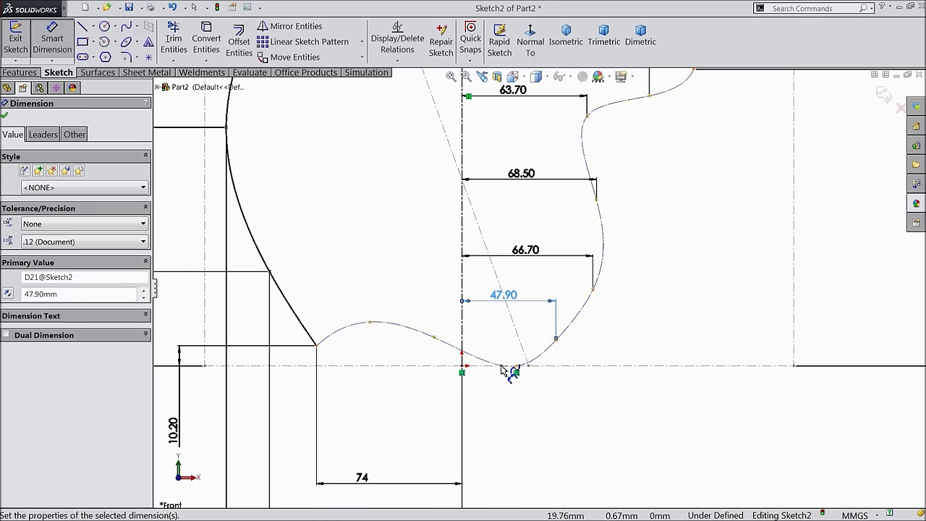
scroll(539, 387, up, 2)
click(524, 340)
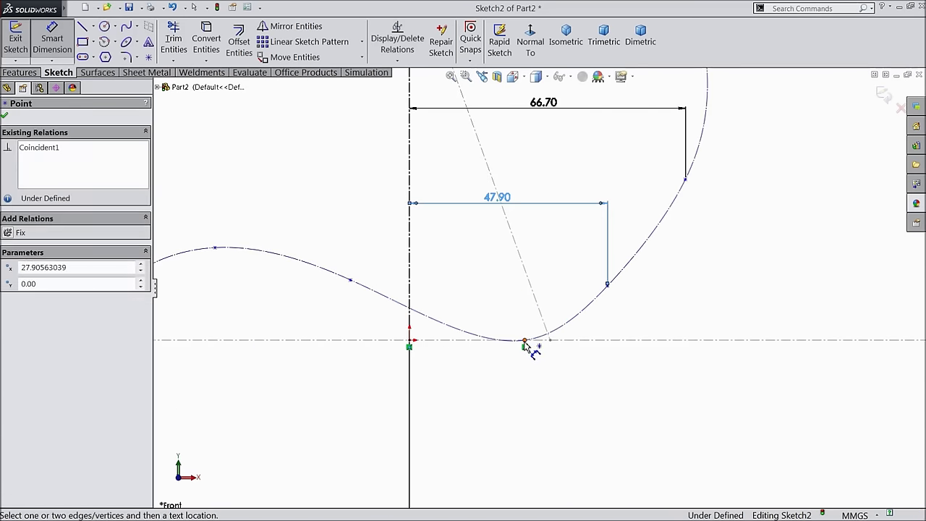
click(409, 358)
click(452, 390)
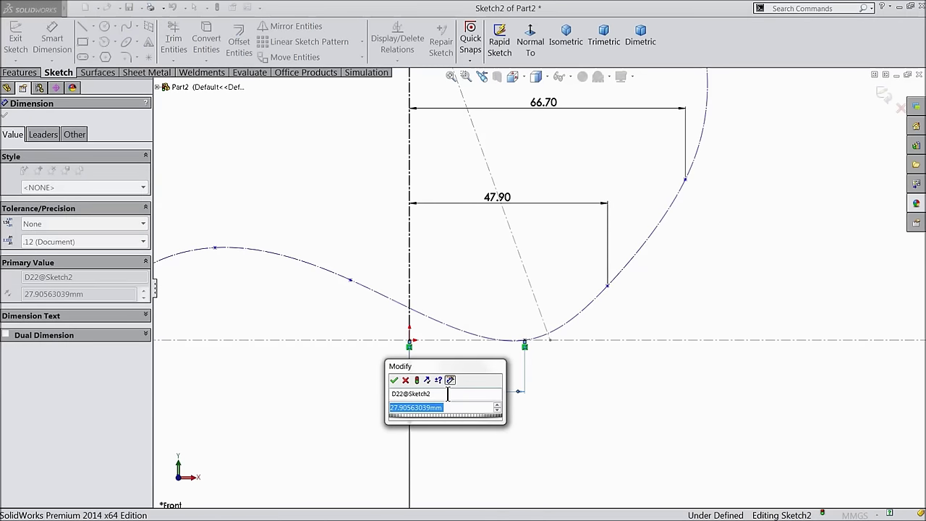
text(9.1)
click(394, 380)
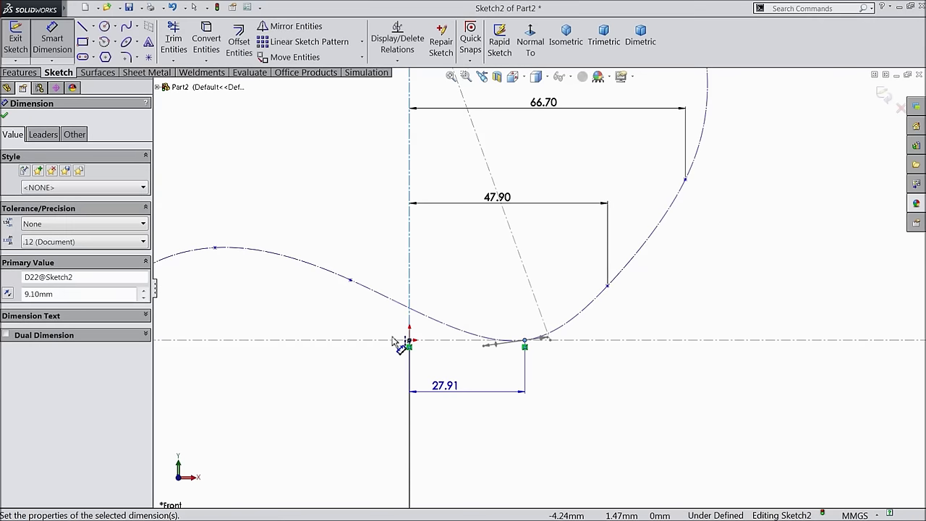
scroll(368, 308, down, 3)
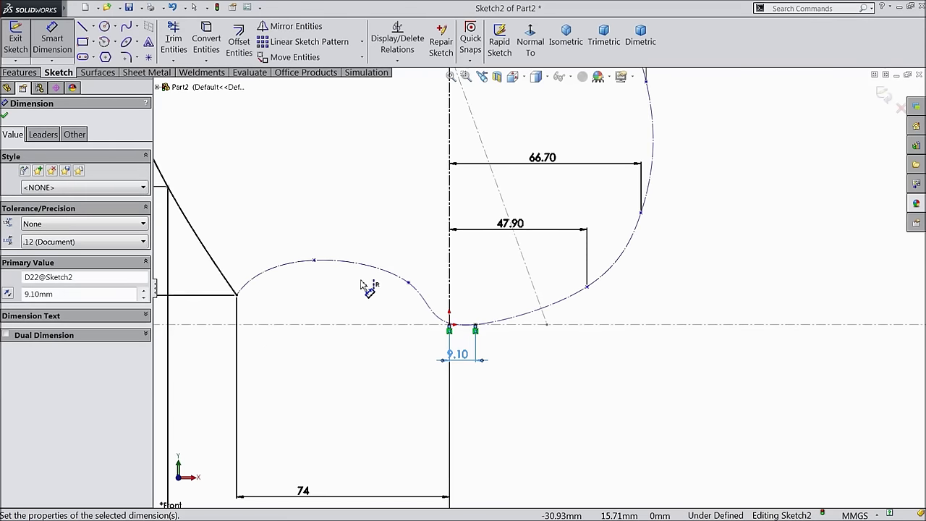
- Dimension two closing-spline points 52.60 and 19.60 mm left of the vertical centerline
click(314, 261)
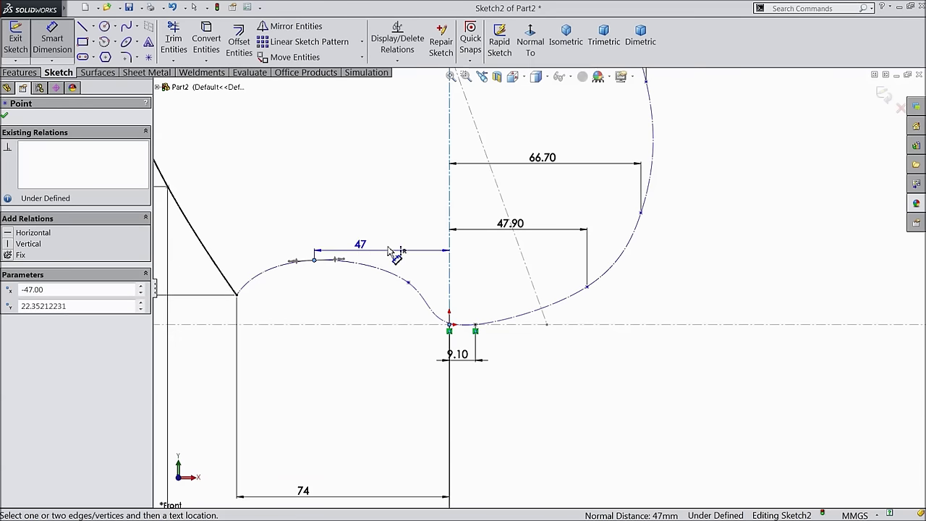
click(367, 171)
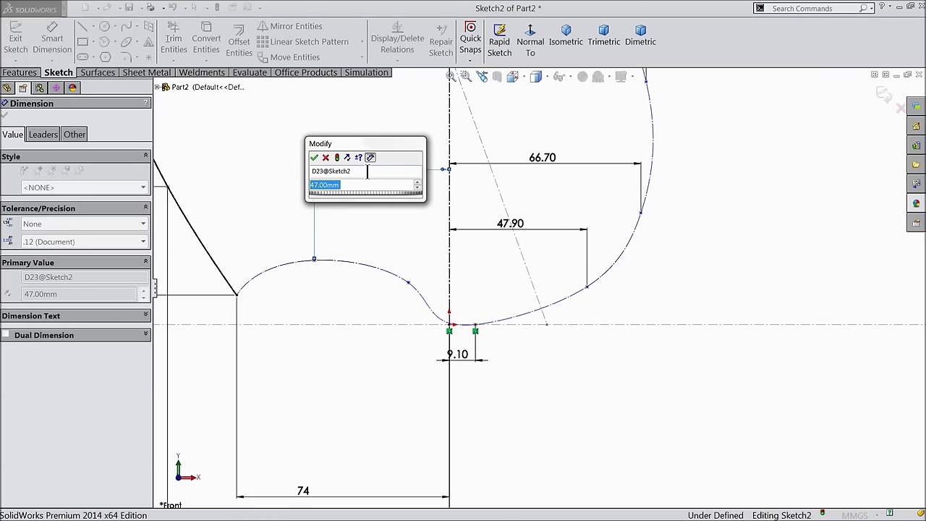
click(314, 157)
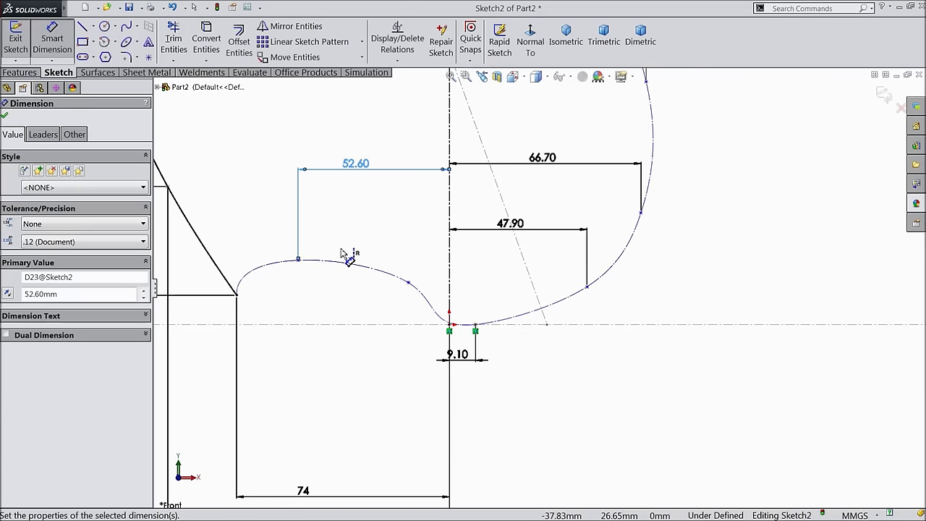
click(410, 282)
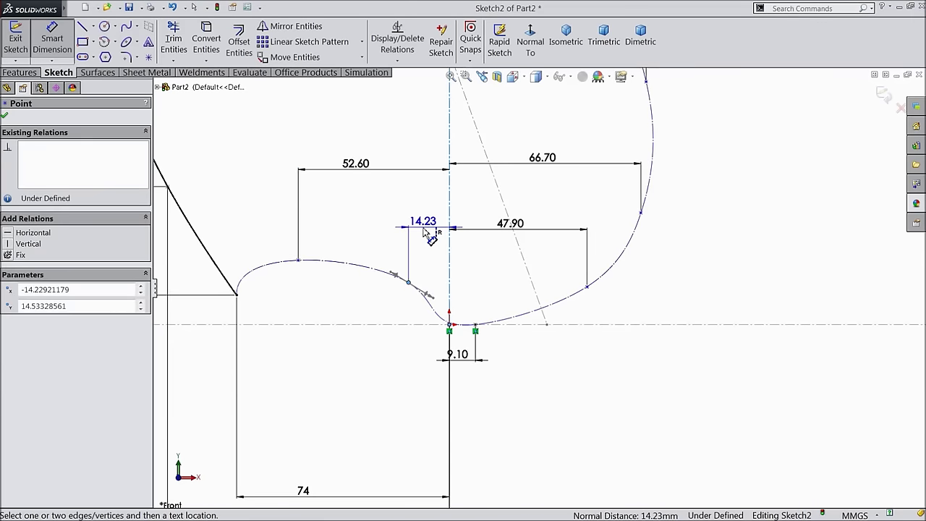
click(430, 233)
text(19.6)
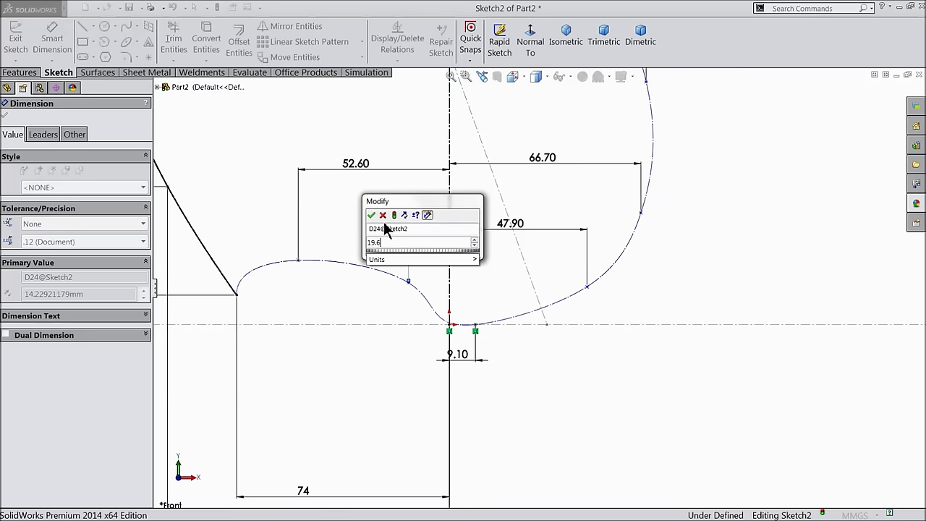
click(370, 215)
key(z)
scroll(362, 264, down, 2)
click(426, 292)
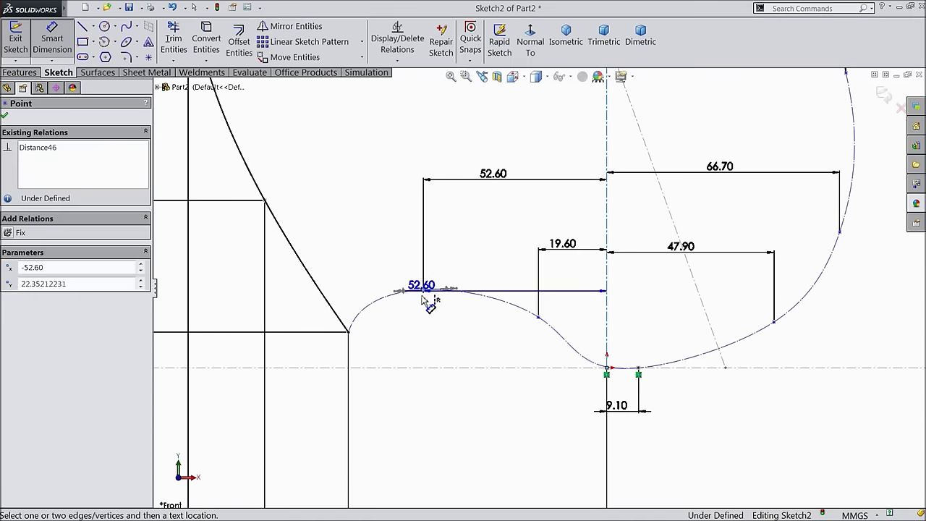
click(438, 368)
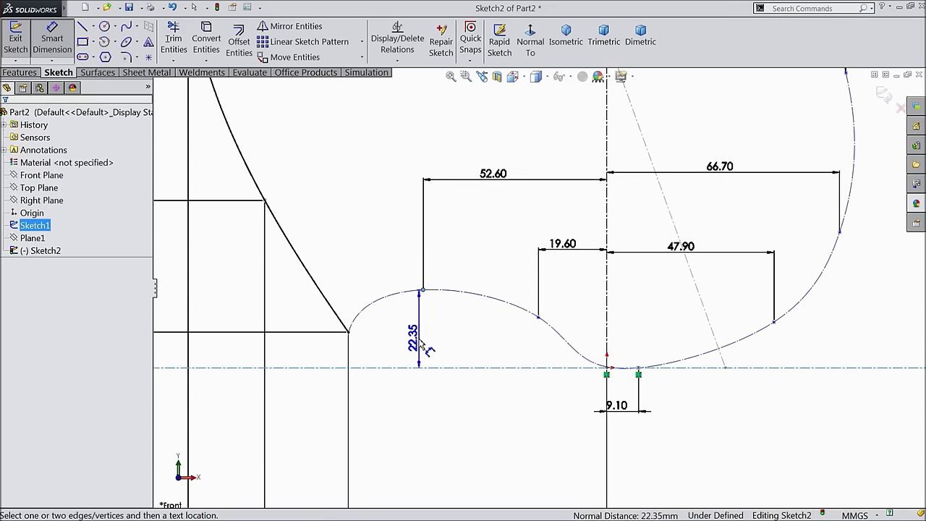
- Dimension two spline points' heights above the centerline as 16.20 and 7.10
click(405, 339)
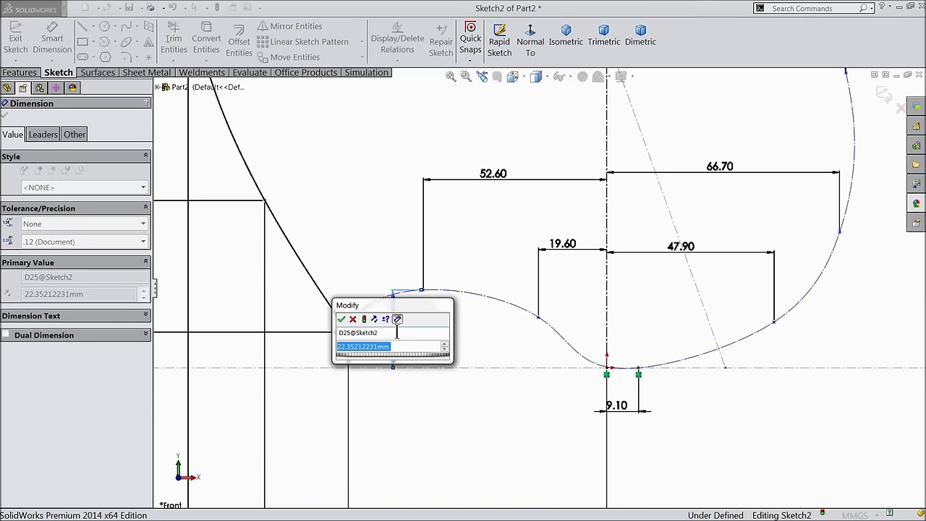
text(16.2)
click(341, 319)
click(539, 318)
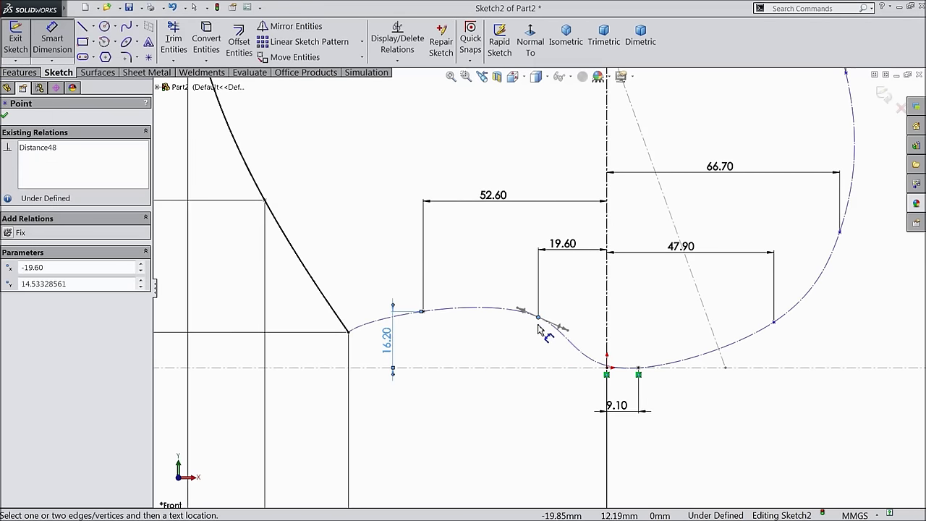
click(540, 369)
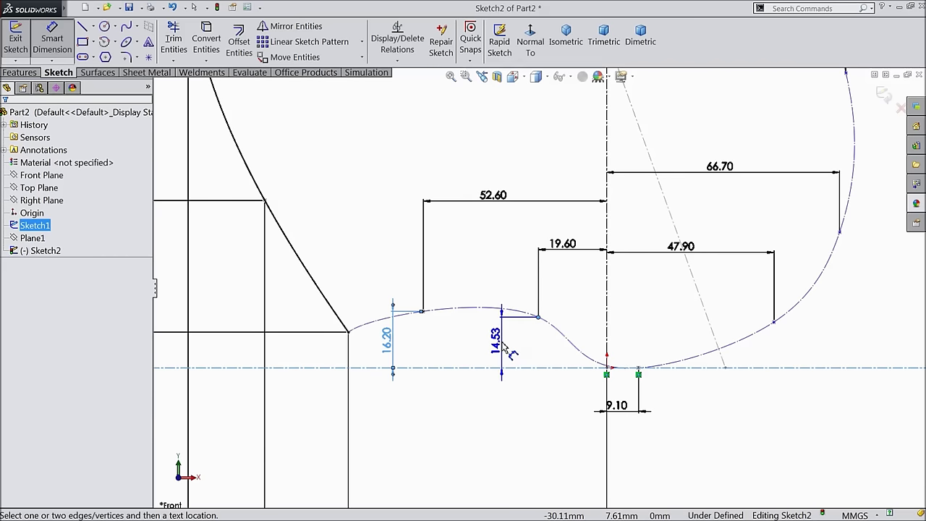
click(504, 346)
text(7.1)
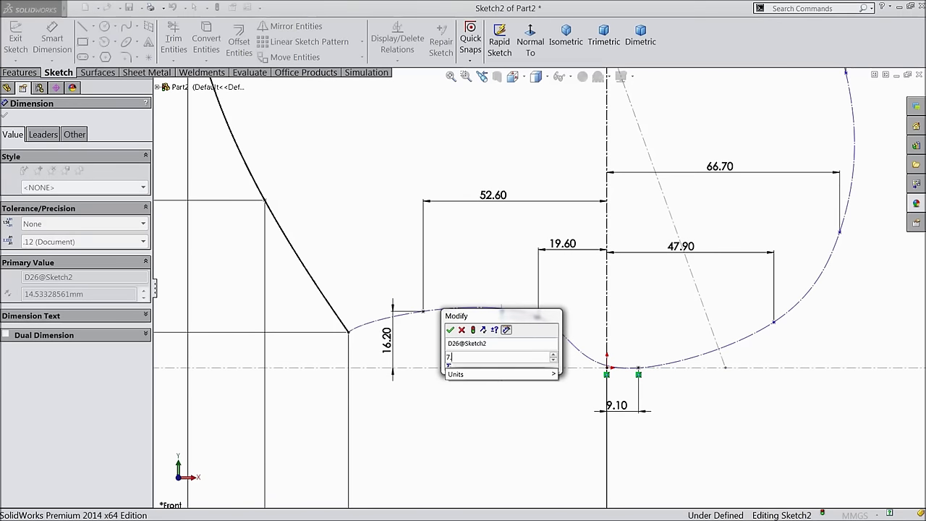
click(450, 330)
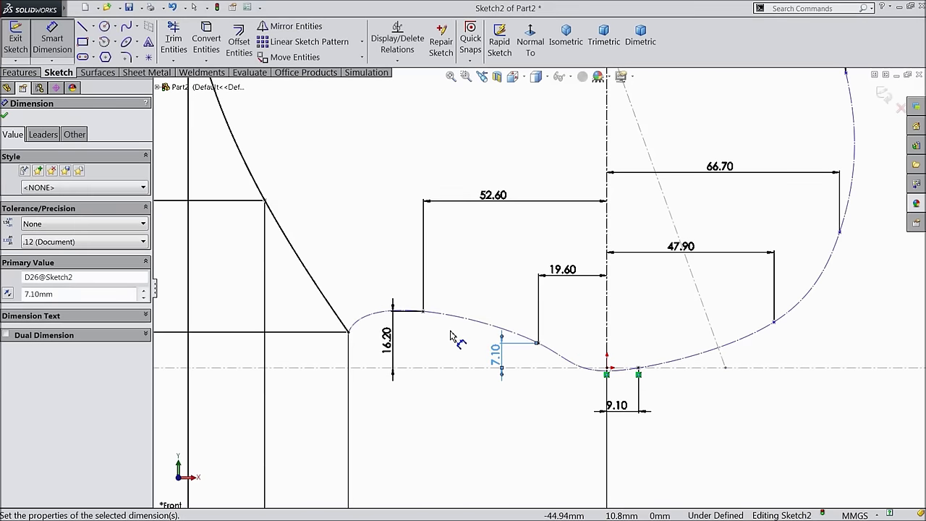
- Dimension the spline point at 47.90 to a 14.70 height above the centerline
scroll(503, 360, up, 2)
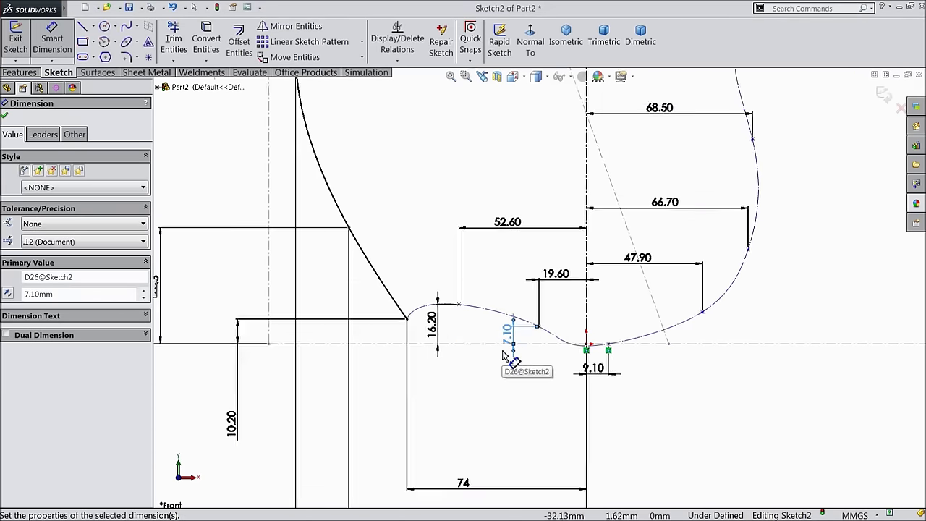
scroll(637, 343, down, 2)
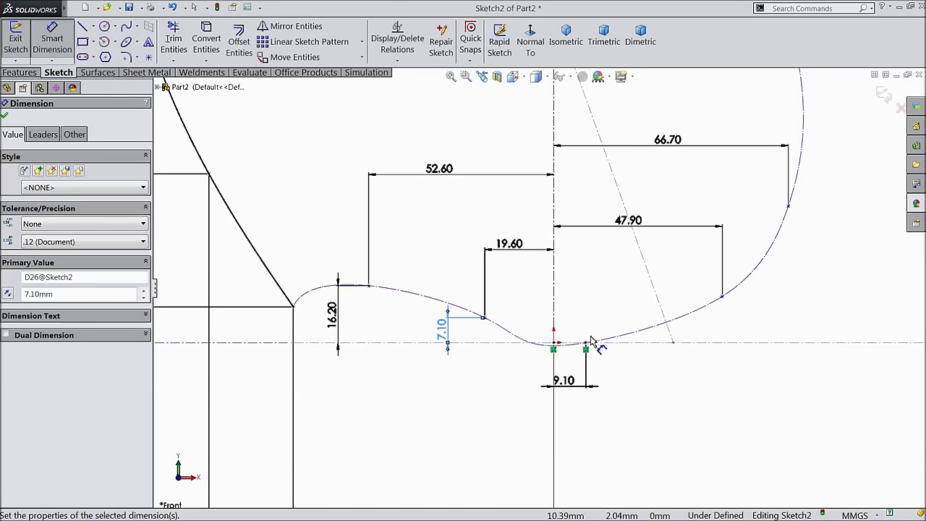
scroll(660, 327, down, 2)
scroll(664, 331, up, 2)
scroll(661, 311, down, 1)
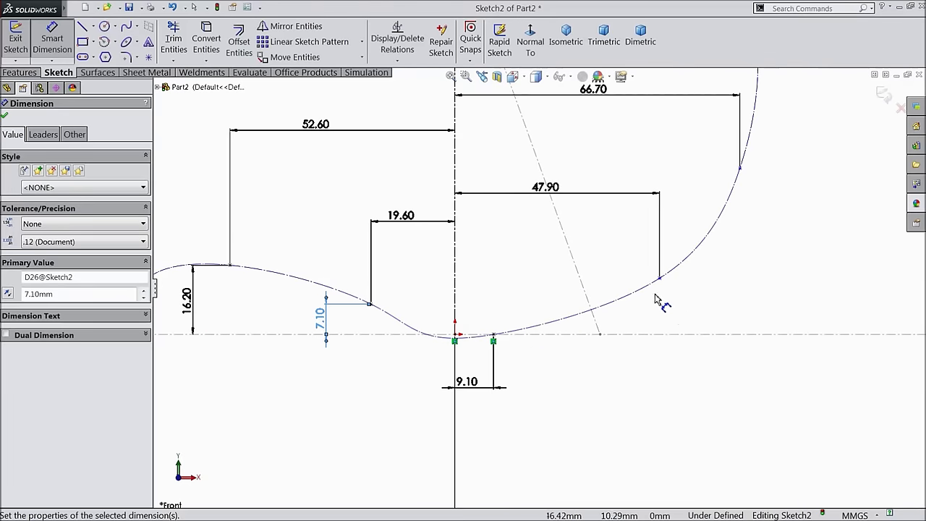
click(660, 279)
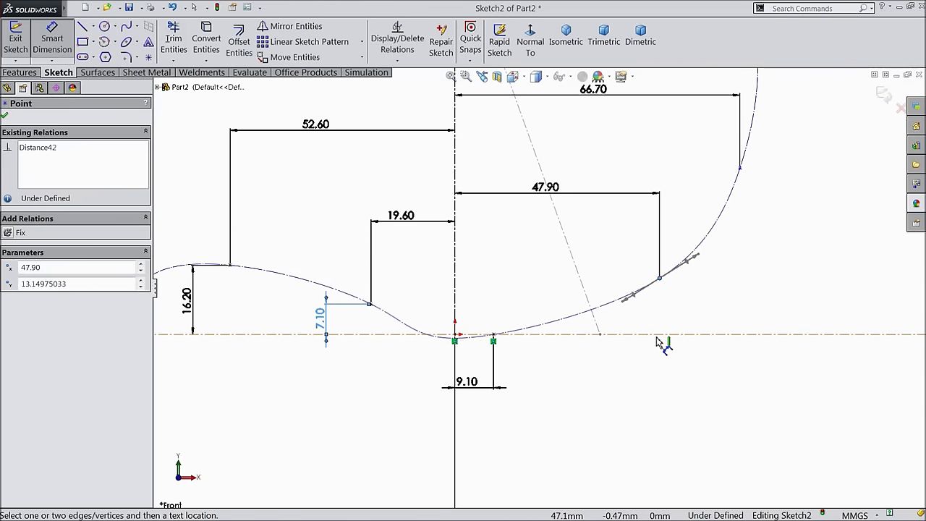
click(663, 335)
click(703, 311)
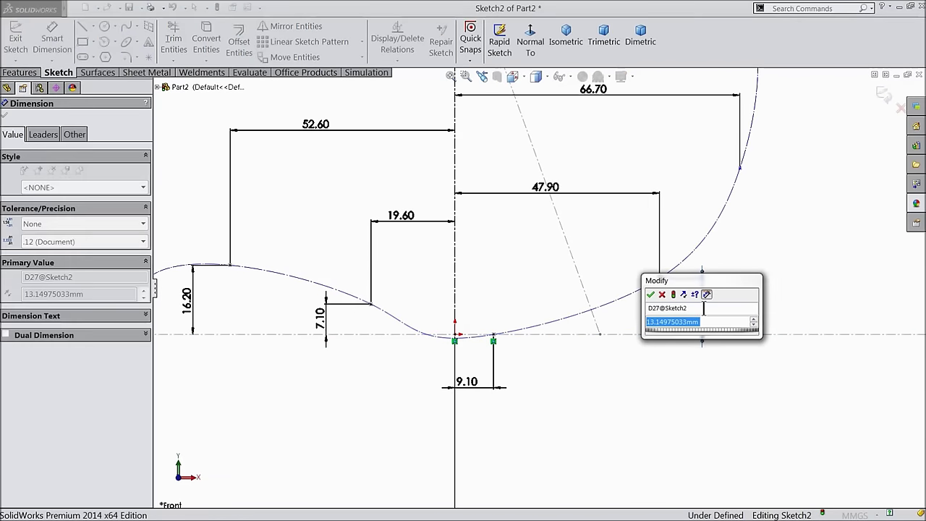
text(14.7)
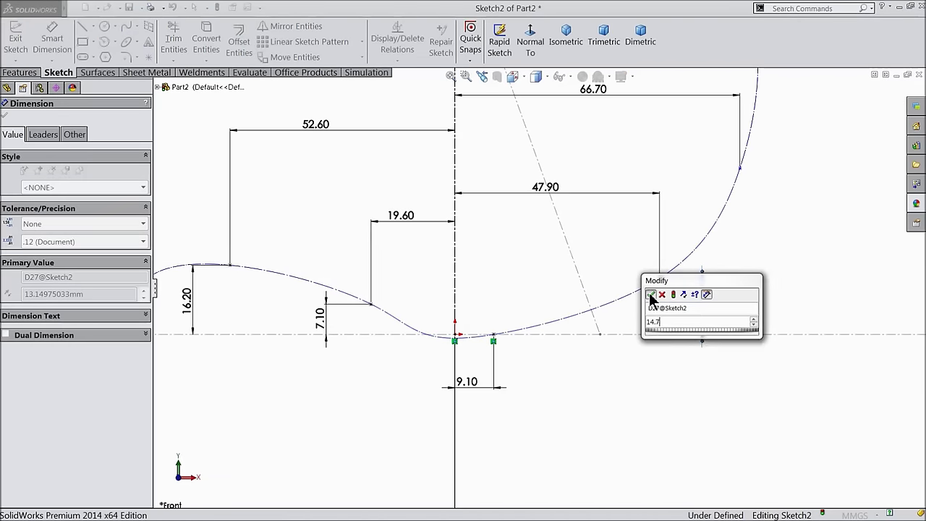
click(650, 293)
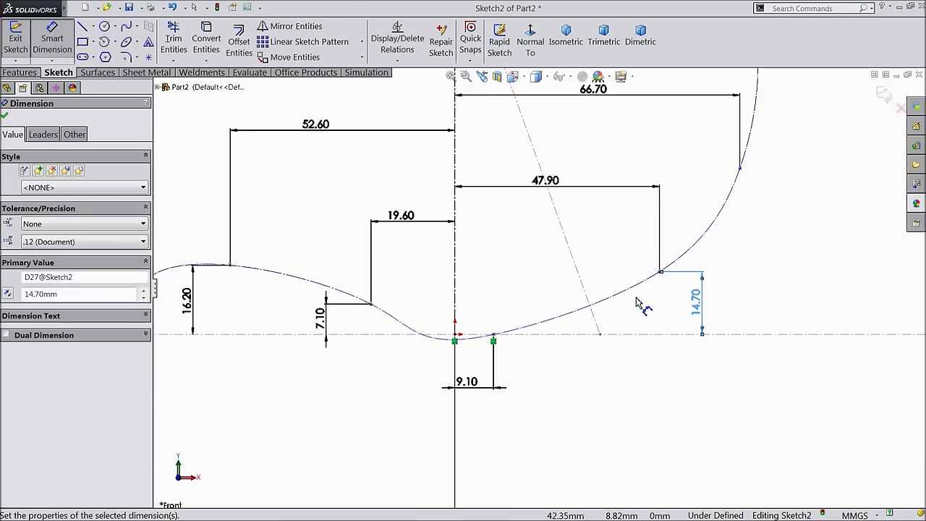
- Give the spline points at 66.70 and 68.50 heights of 40 and 90.75 mm
scroll(640, 304, up, 5)
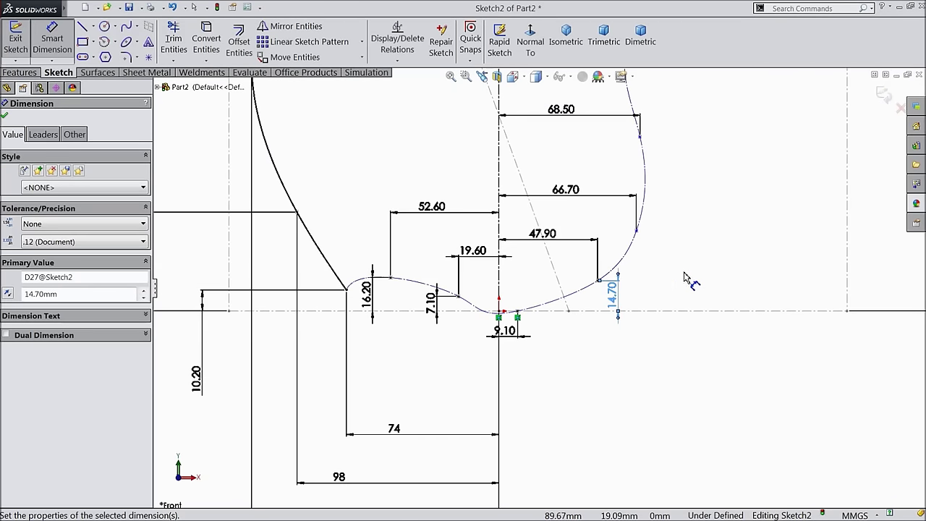
scroll(701, 280, up, 1)
scroll(700, 246, down, 3)
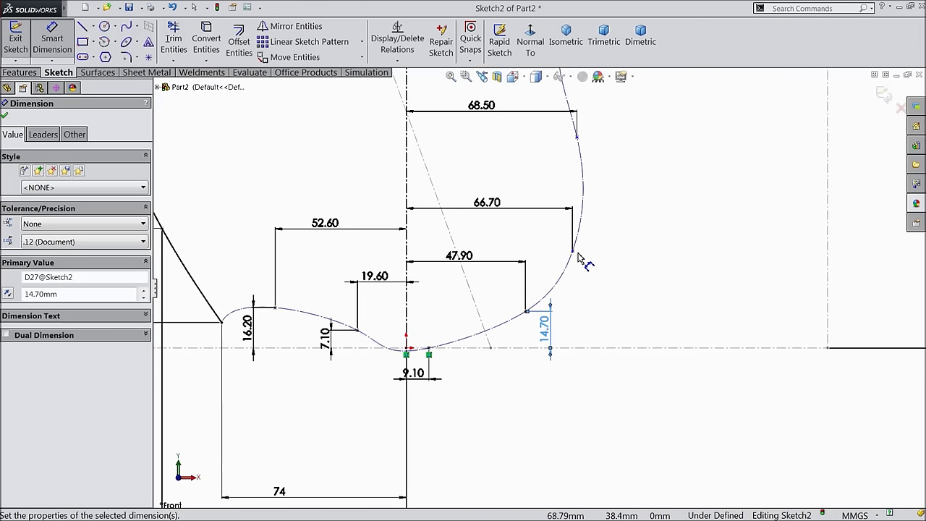
click(575, 254)
click(592, 353)
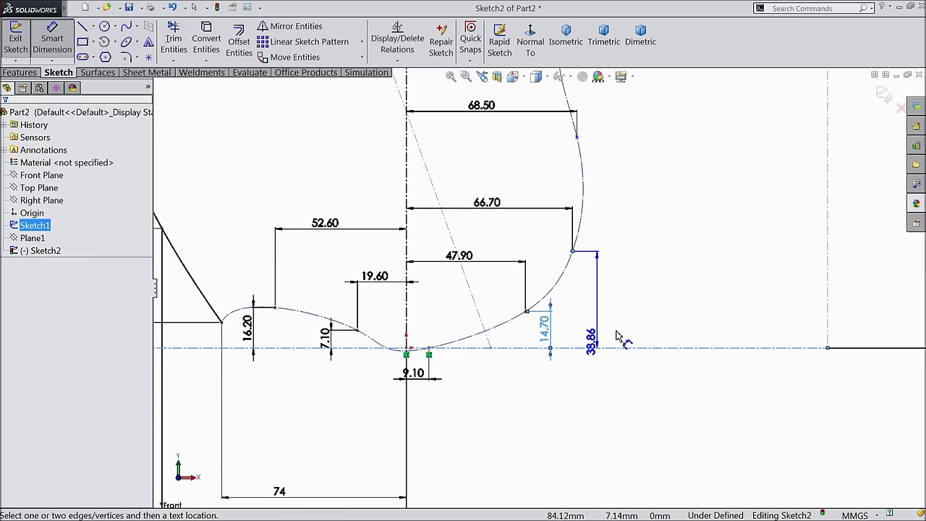
click(649, 309)
text(40)
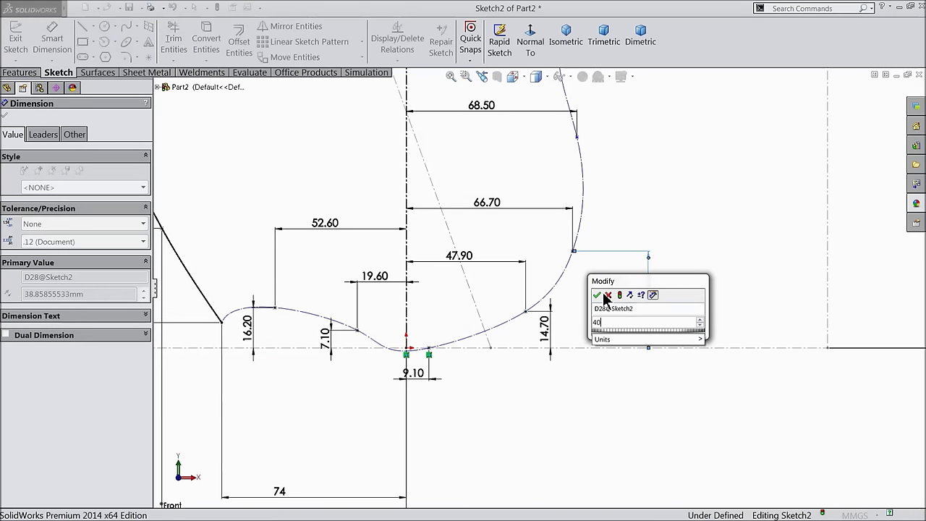
key(Return)
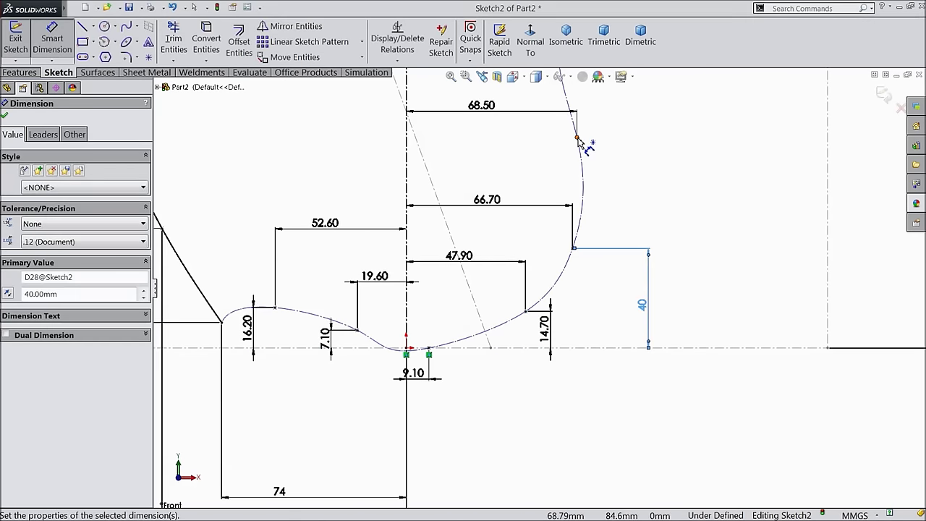
click(578, 139)
click(726, 349)
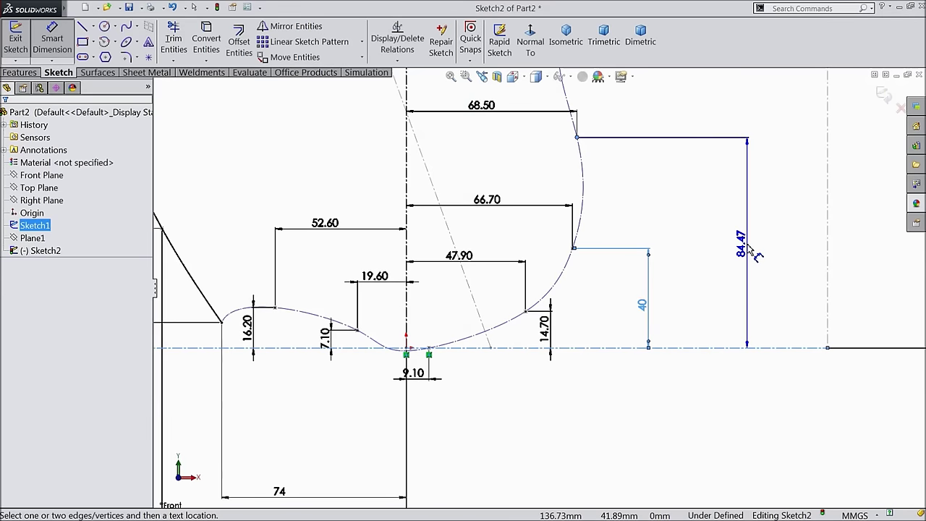
click(747, 247)
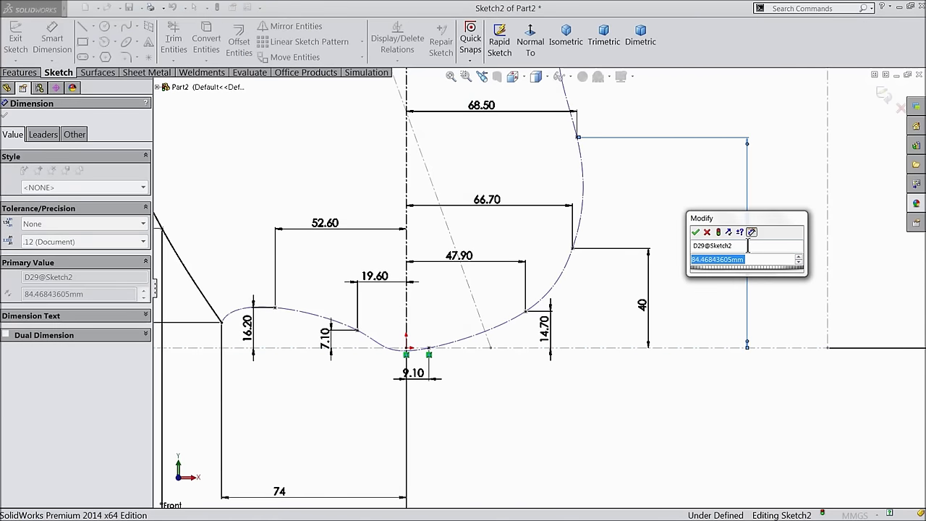
text(90.75)
key(Return)
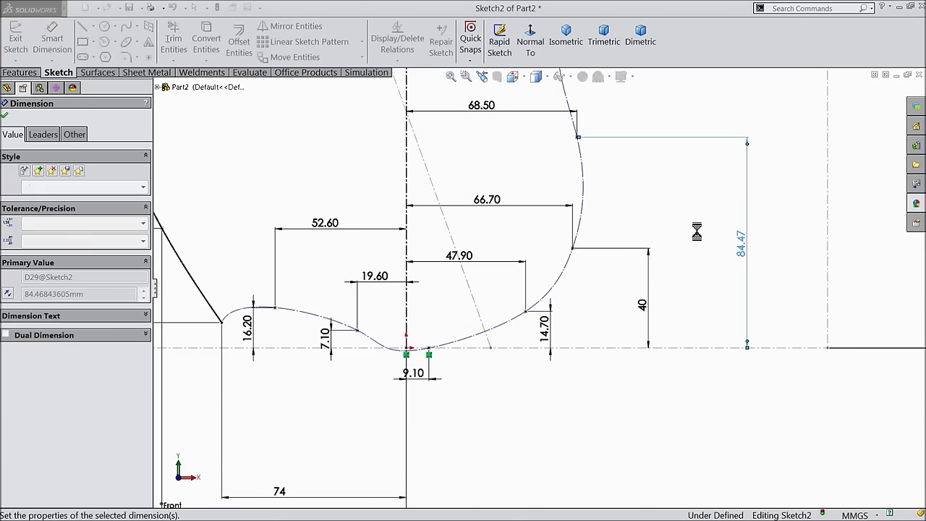
- Add 121.50 and 142 height dimensions to the last spline points, fully defining Sketch2
scroll(678, 252, up, 3)
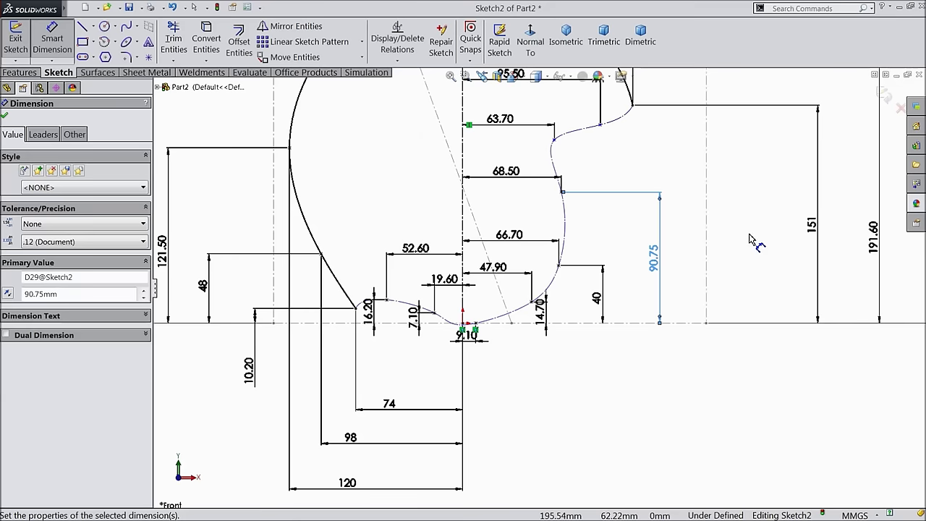
scroll(773, 206, down, 2)
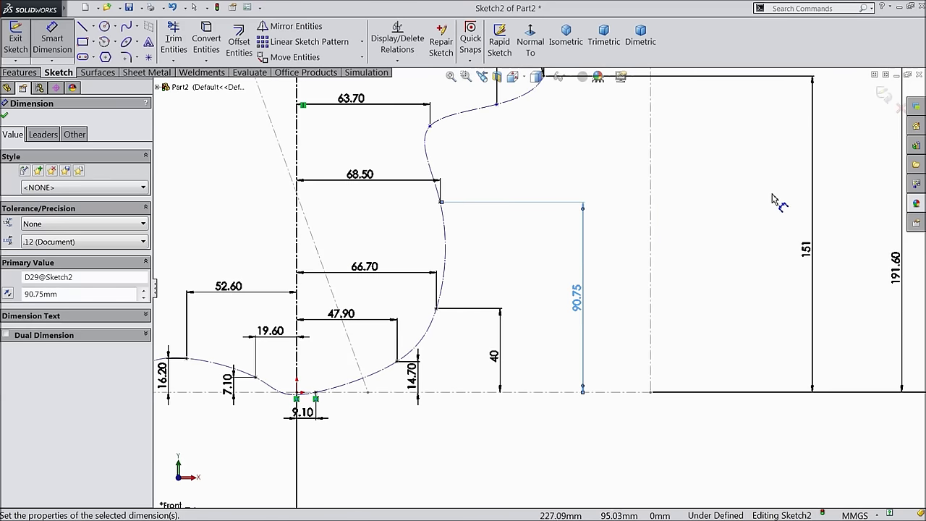
click(430, 127)
click(546, 392)
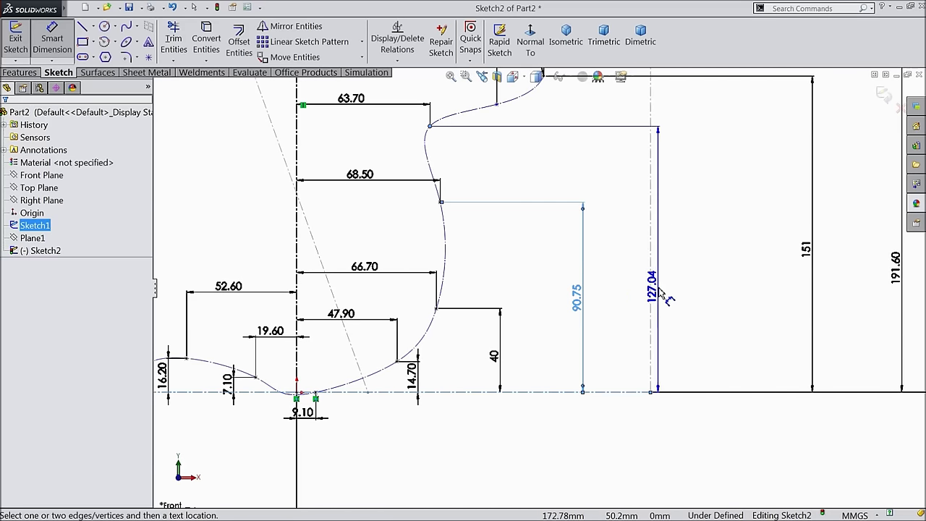
click(671, 289)
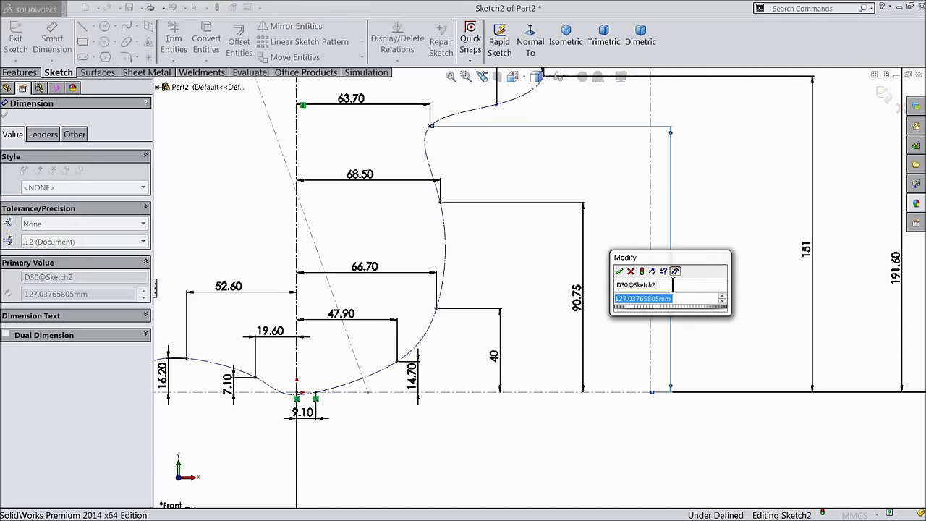
text(12)
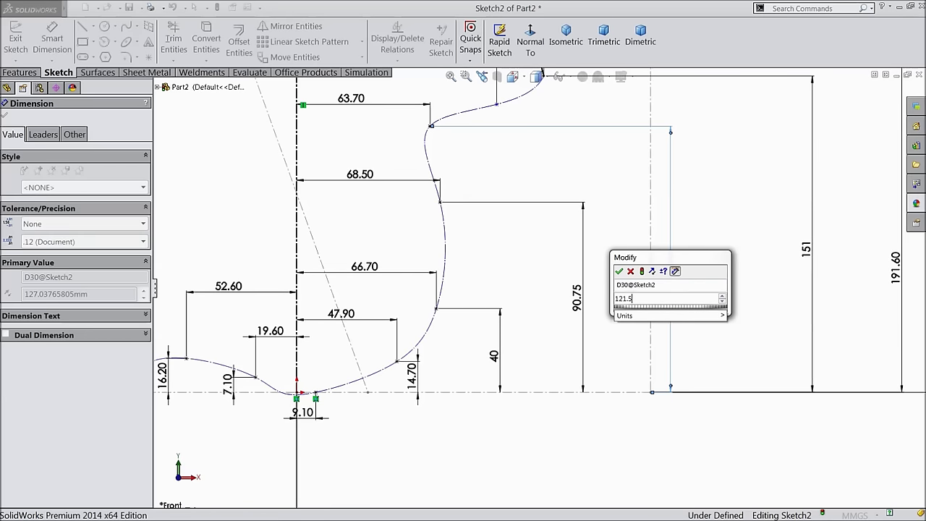
text(1.5)
click(620, 271)
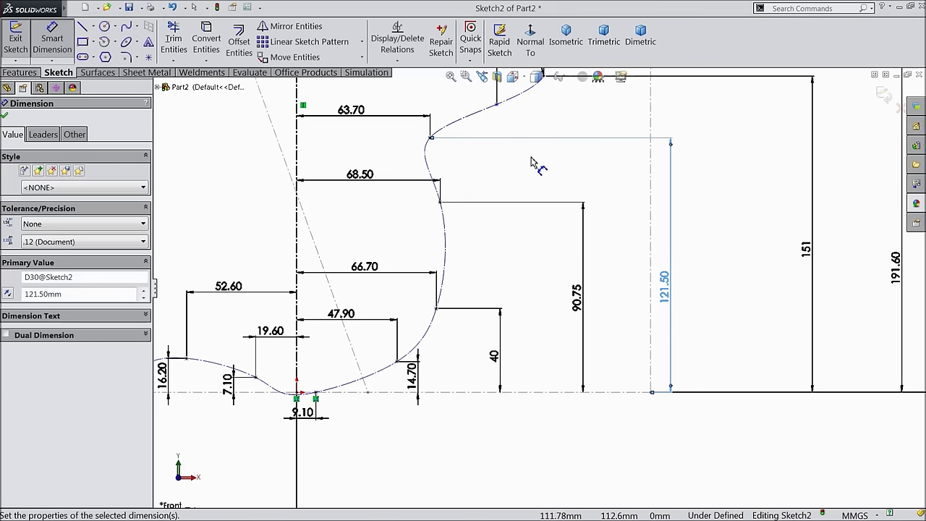
scroll(548, 183, up, 1)
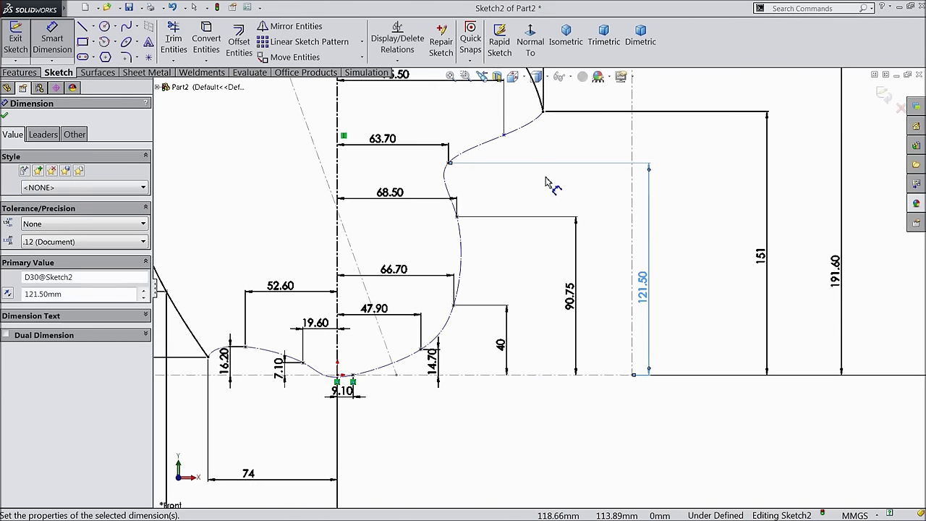
click(504, 137)
click(618, 375)
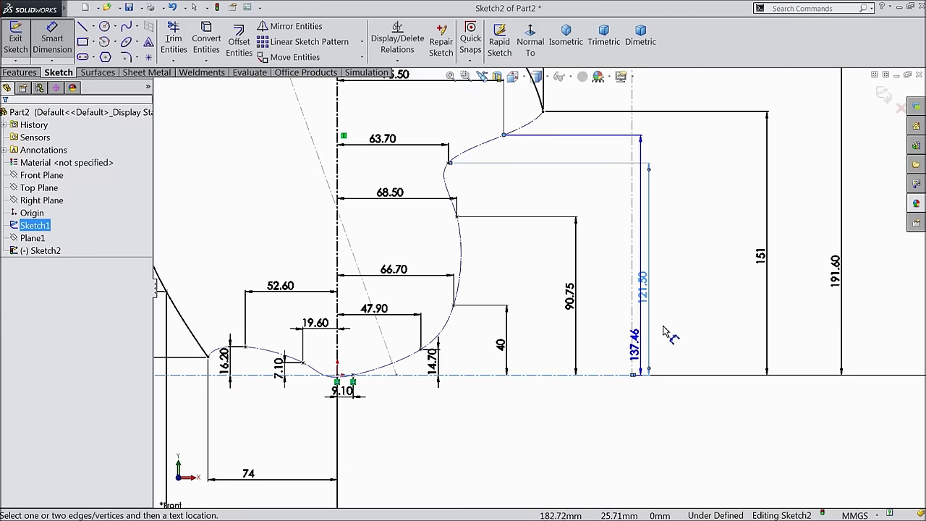
click(689, 287)
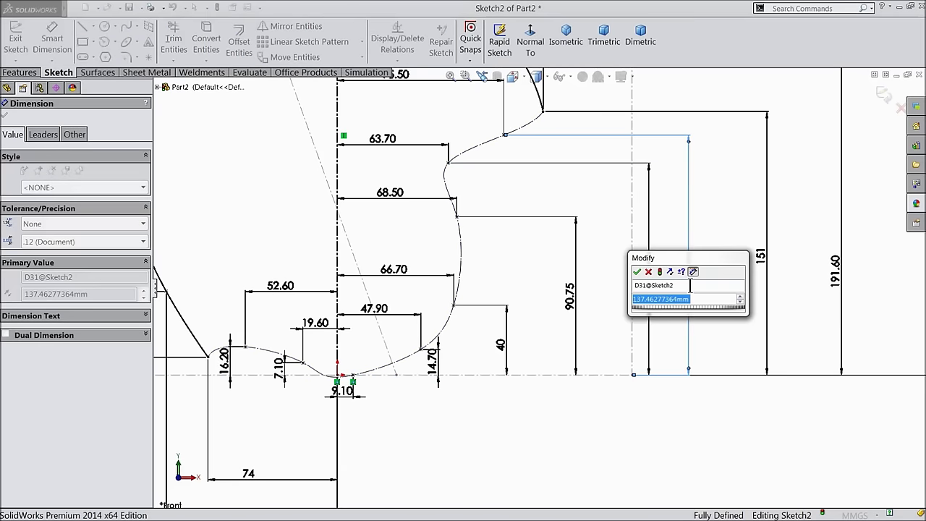
text(142)
click(637, 274)
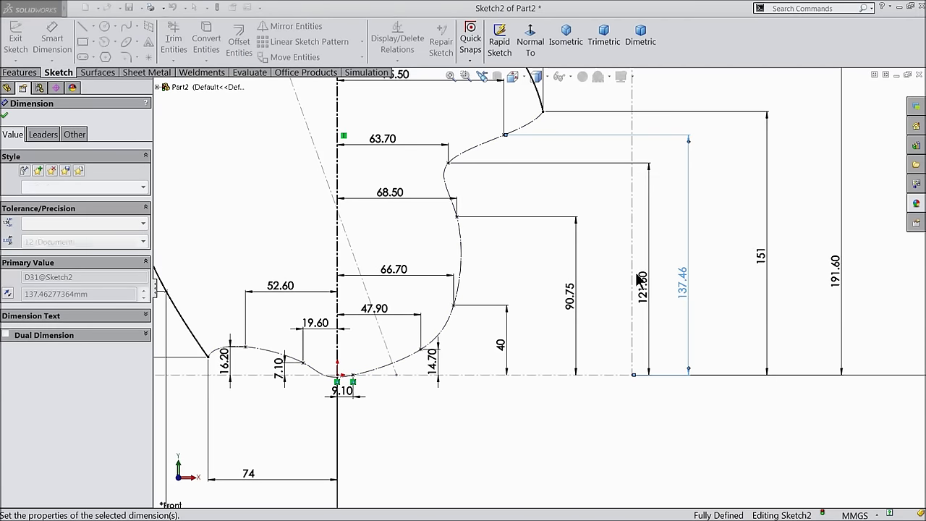
scroll(623, 292, up, 2)
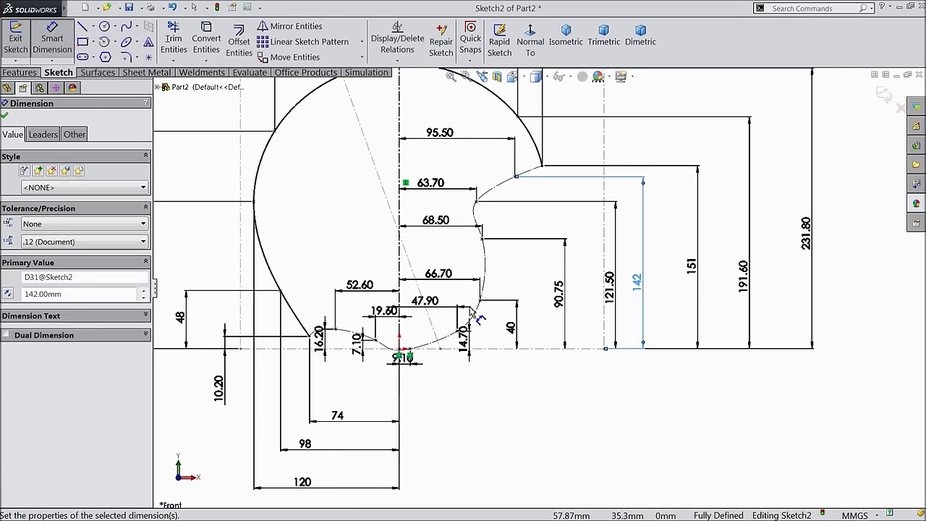
scroll(365, 327, down, 3)
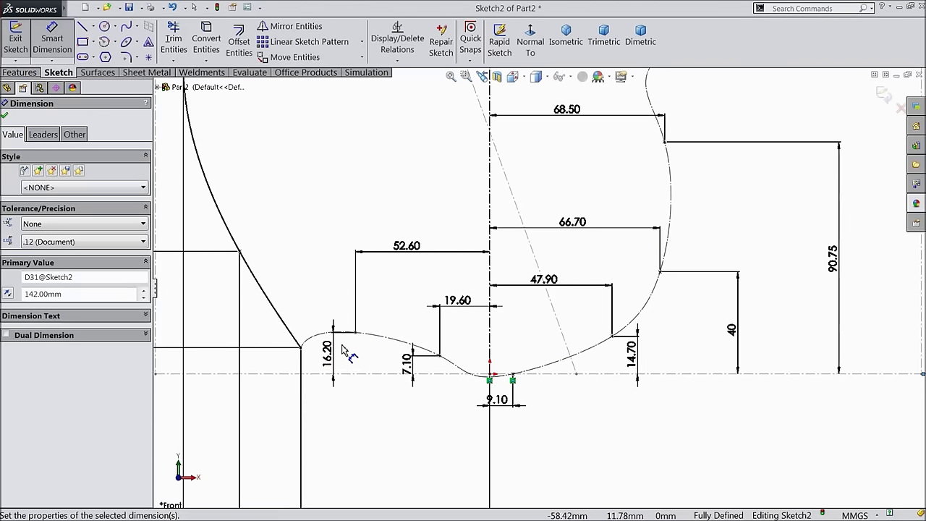
scroll(340, 358, down, 2)
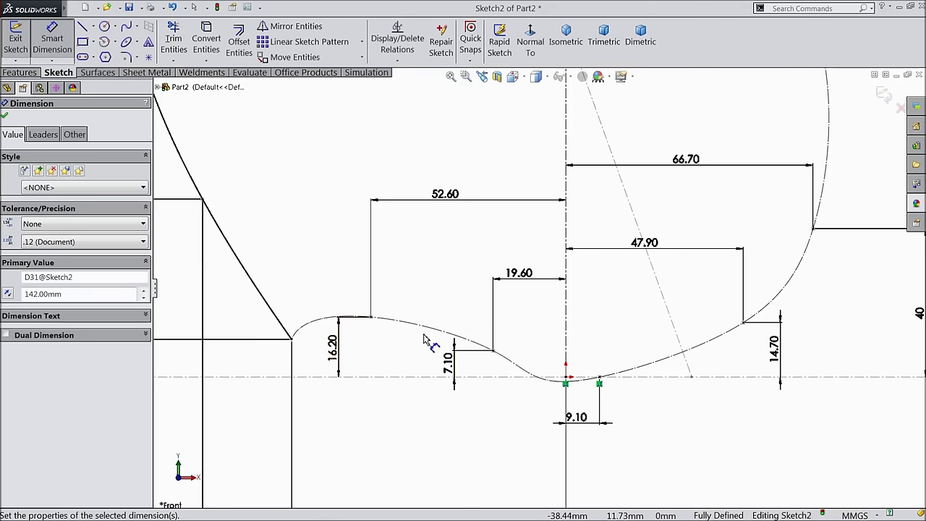
click(312, 327)
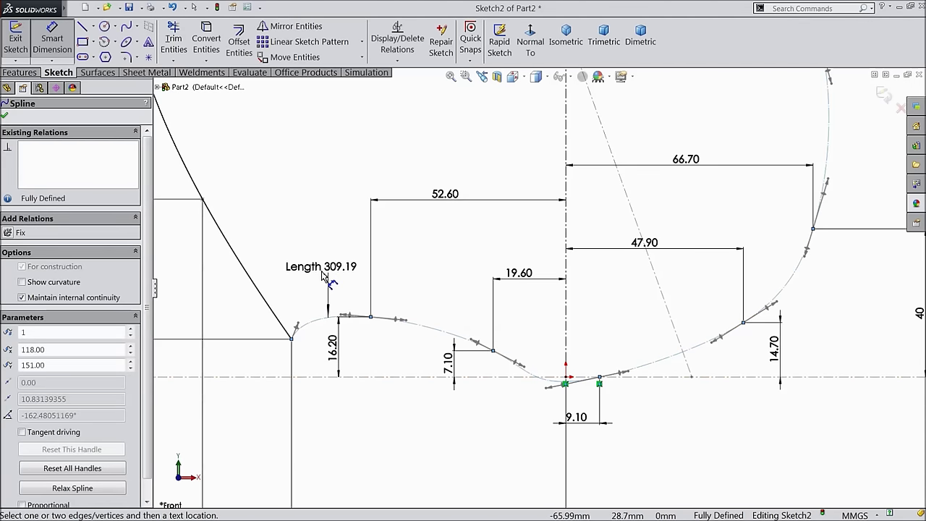
- Flatten the spline's bottom-point tangent and lock it with a Horizontal relation
click(56, 45)
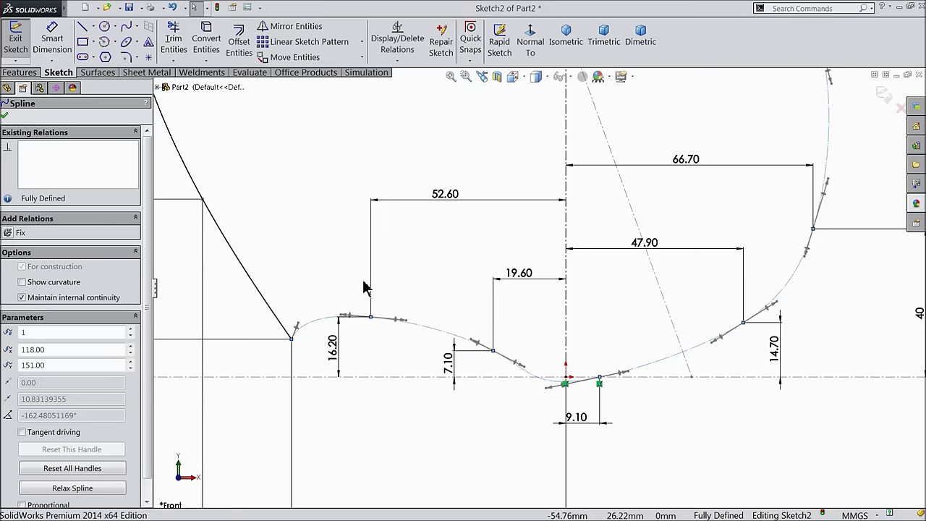
click(318, 247)
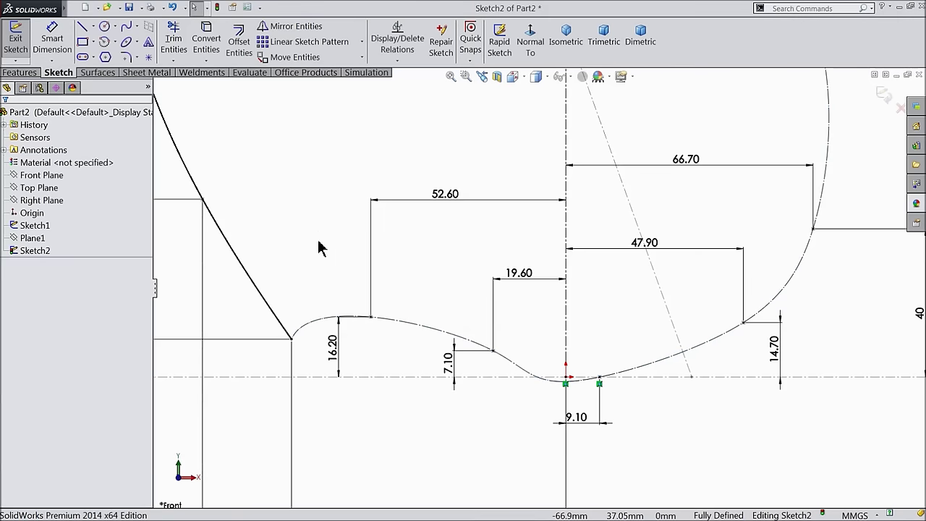
click(329, 323)
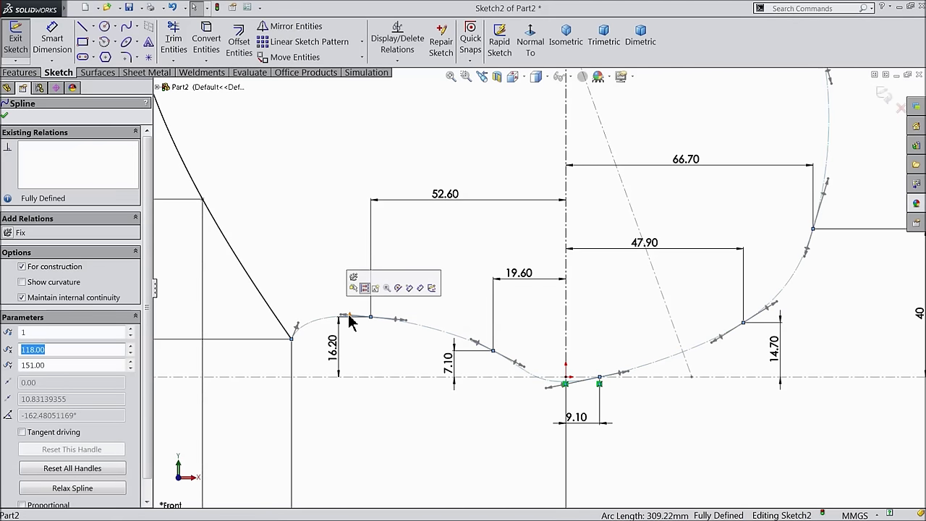
click(349, 318)
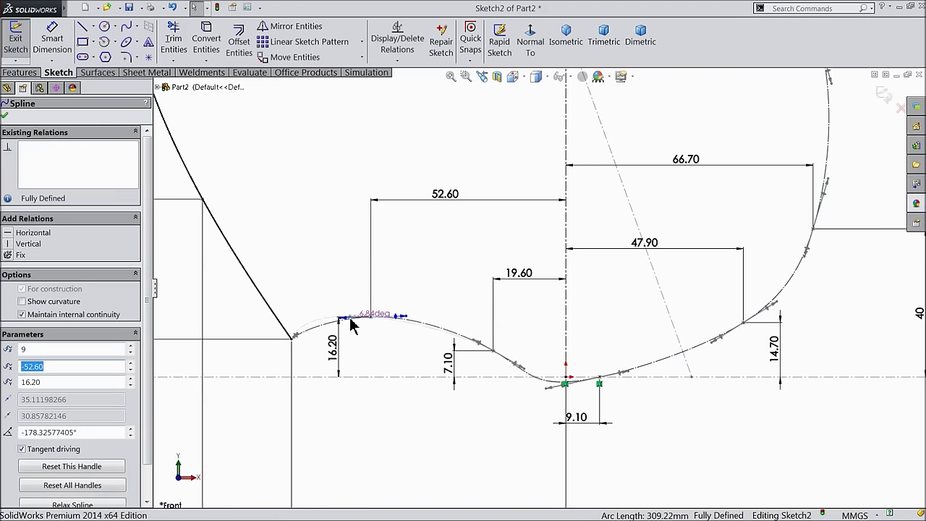
scroll(471, 405, down, 3)
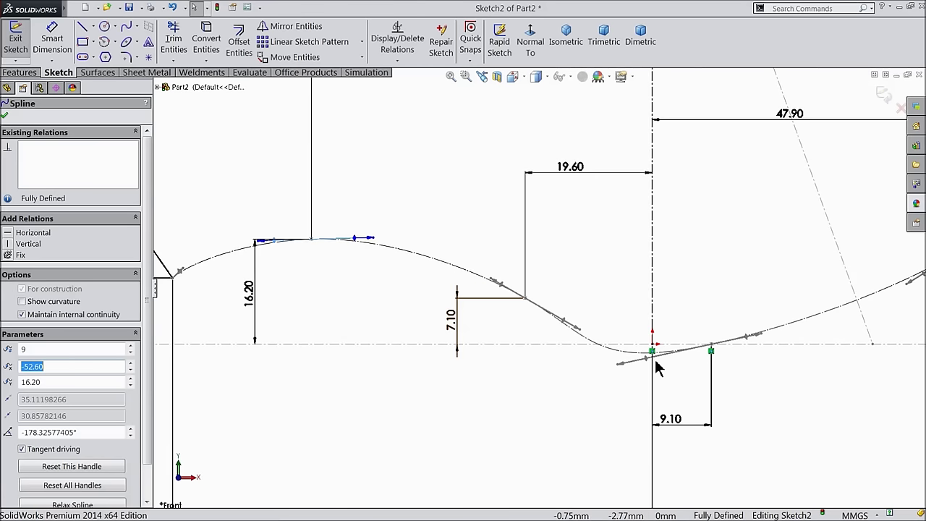
scroll(705, 361, down, 2)
drag(628, 359, 619, 343)
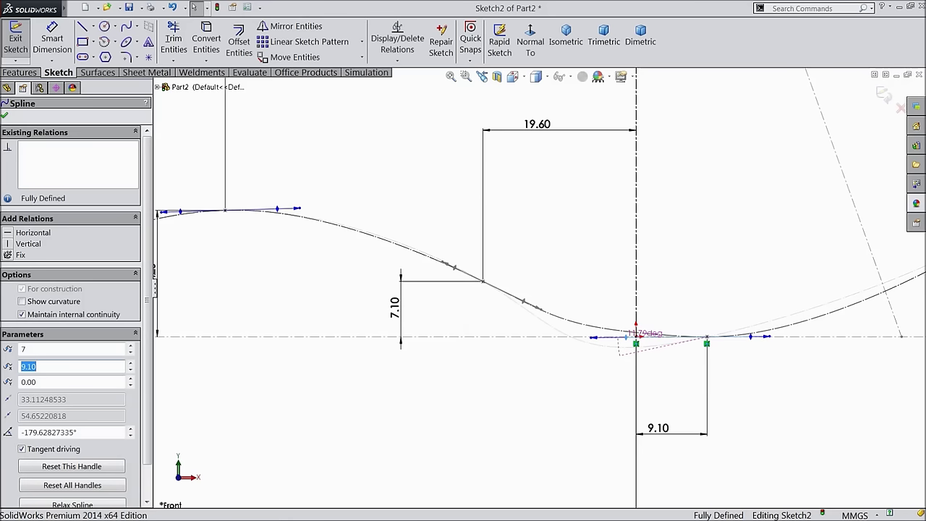
click(36, 234)
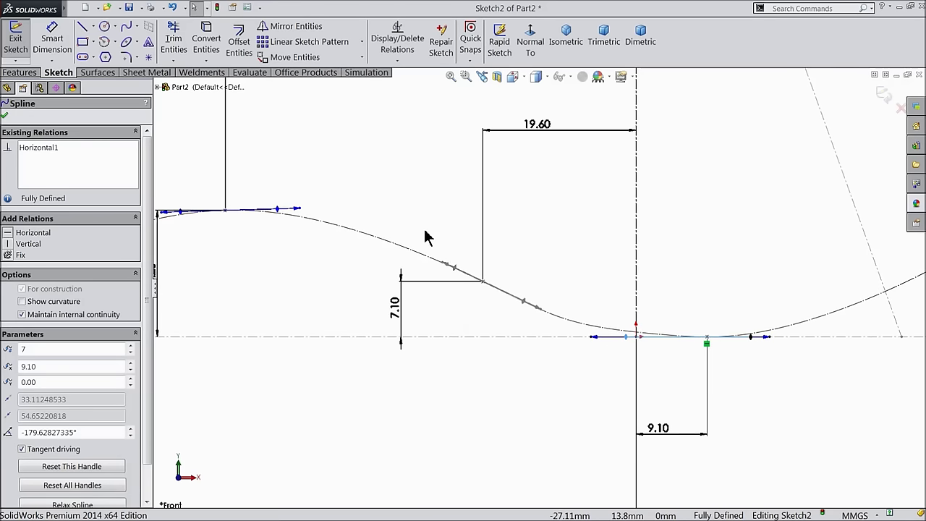
scroll(426, 236, up, 2)
click(418, 190)
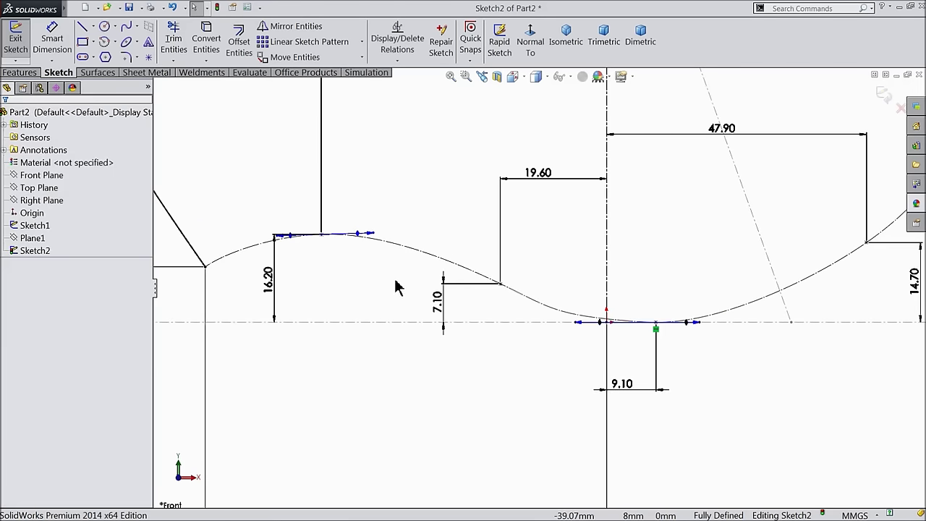
scroll(396, 287, up, 3)
- Zoom out over the whole profile sketch and start an Extruded Surface from the Surfaces tools
scroll(396, 287, up, 2)
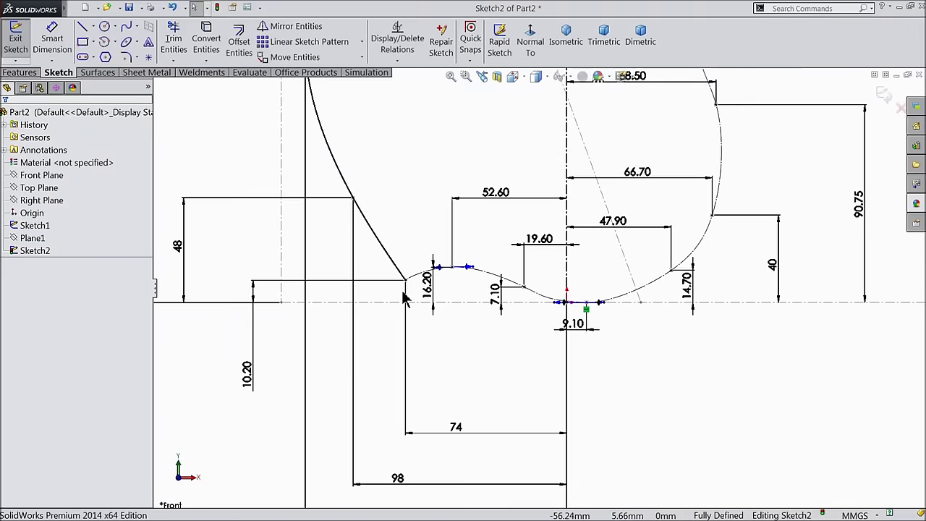
scroll(405, 298, up, 2)
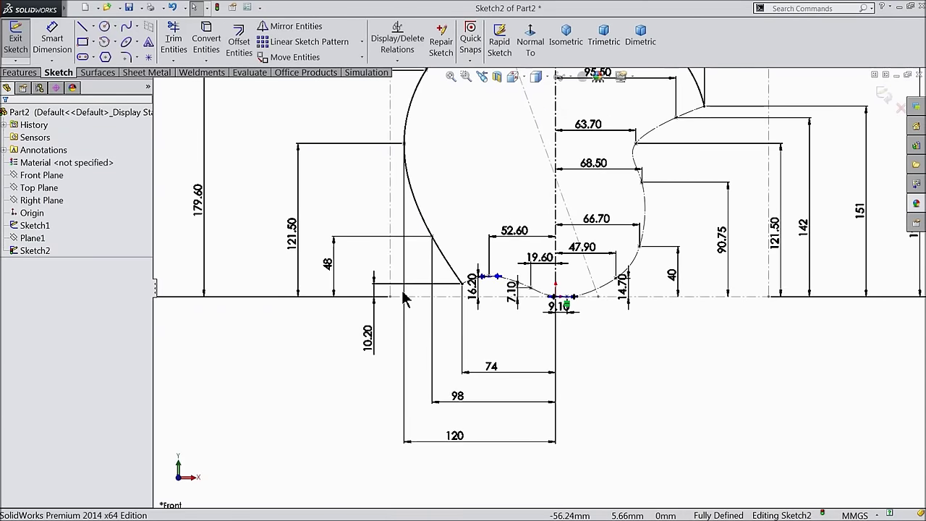
scroll(404, 298, up, 3)
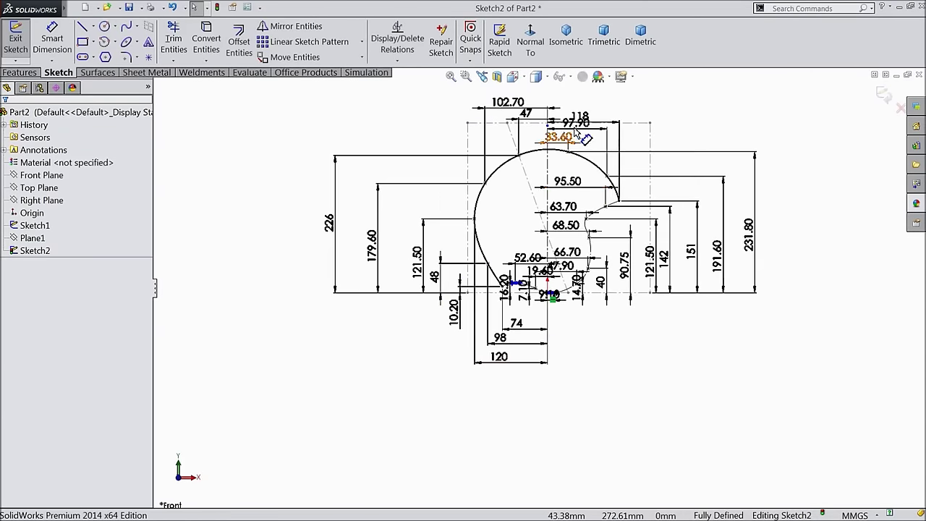
scroll(584, 141, down, 2)
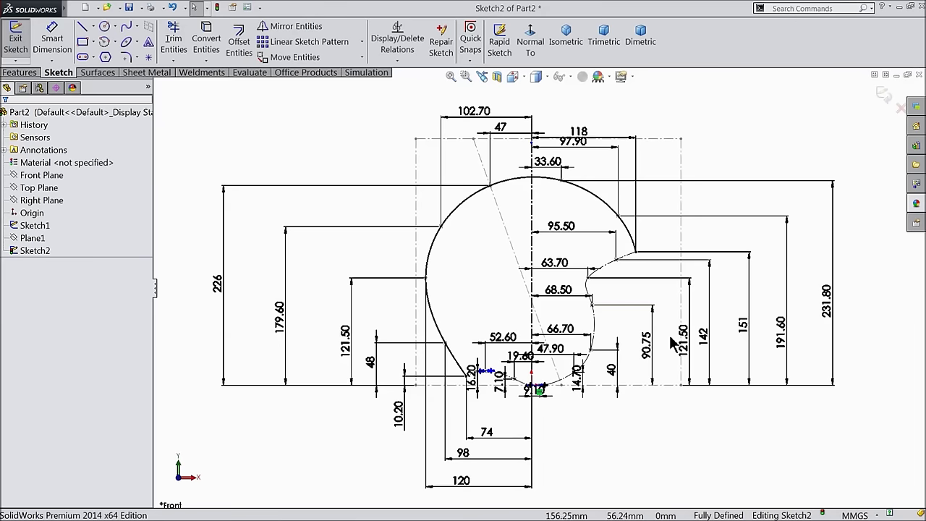
scroll(498, 300, down, 2)
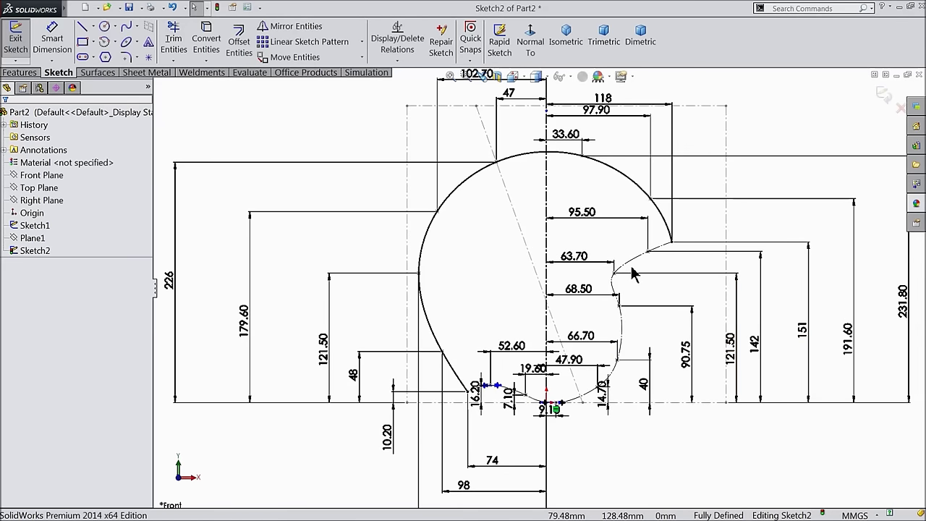
scroll(544, 244, up, 2)
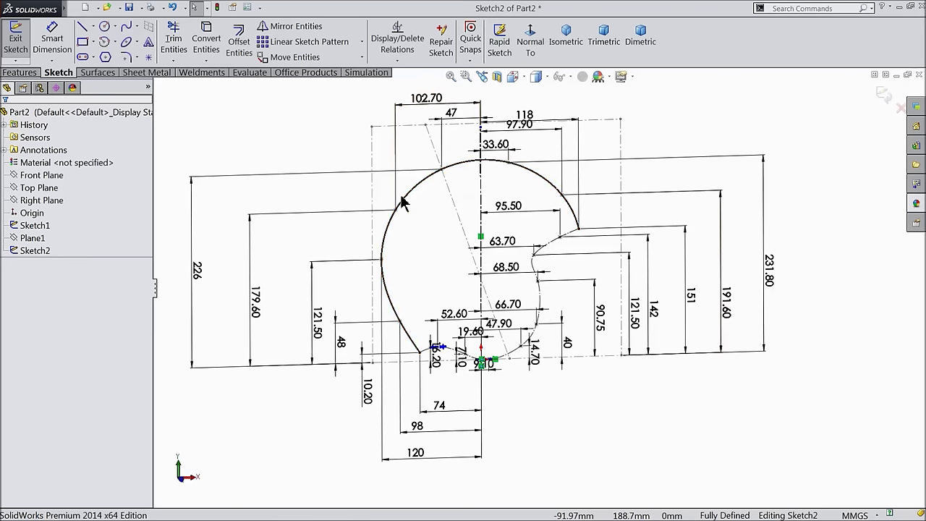
click(107, 74)
click(21, 45)
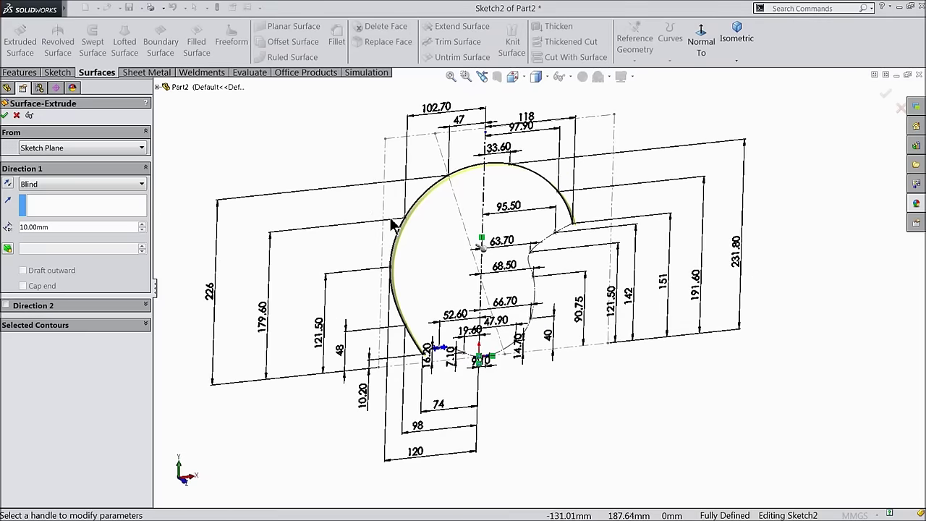
- Extrude the profile as a reversed 1 in (25.40 mm) blind surface band
scroll(416, 241, down, 2)
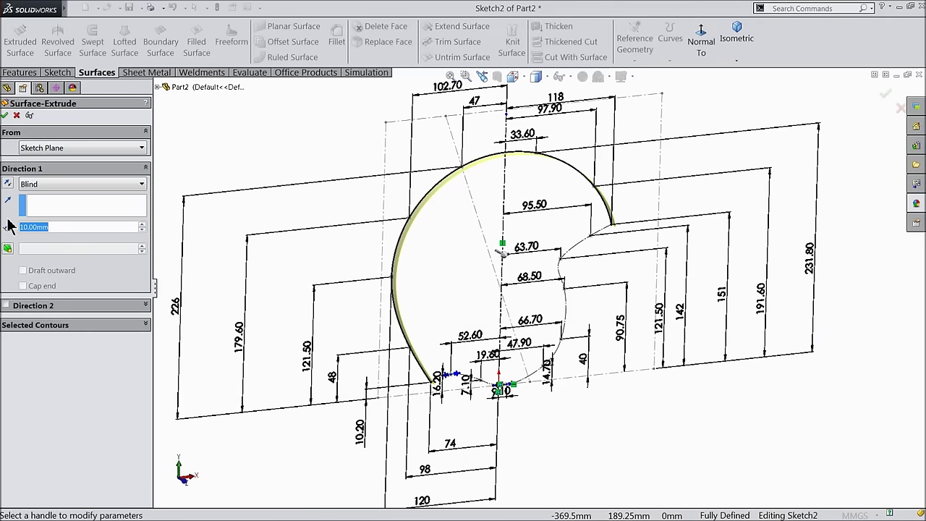
text(1in)
key(Return)
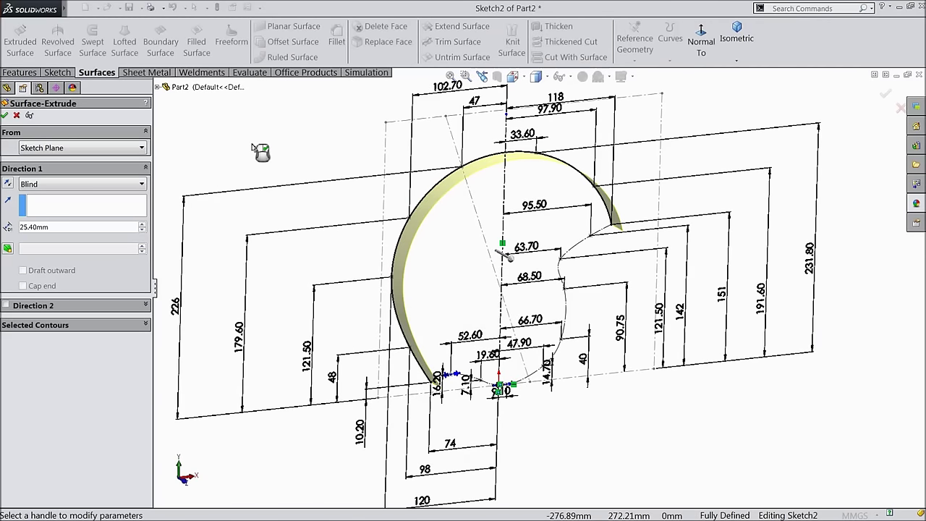
click(8, 185)
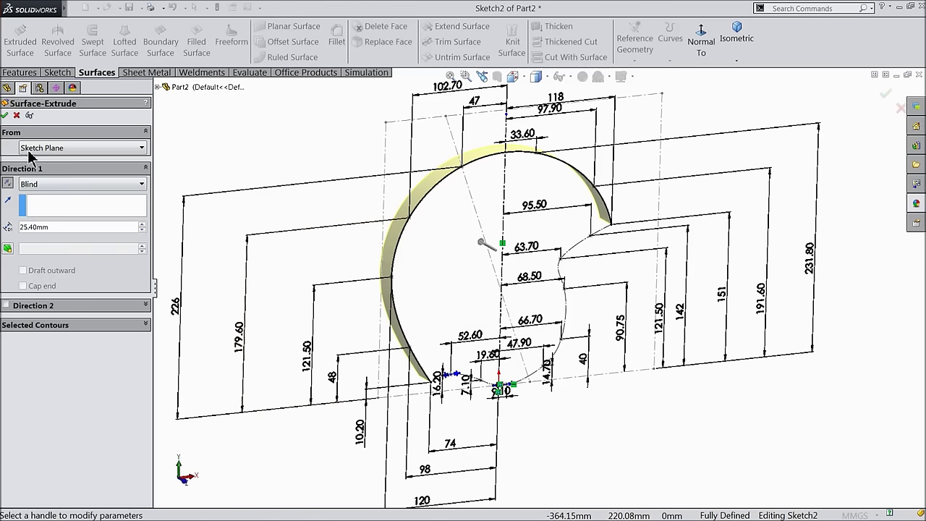
click(5, 116)
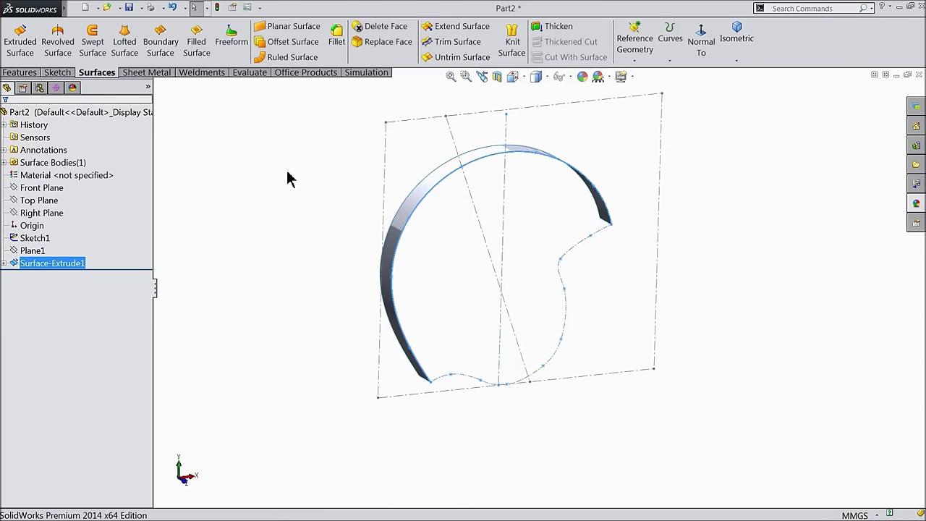
middle_drag(293, 190, 323, 240)
- Start a new sketch on Plane1 and view it face-on
click(44, 265)
click(29, 251)
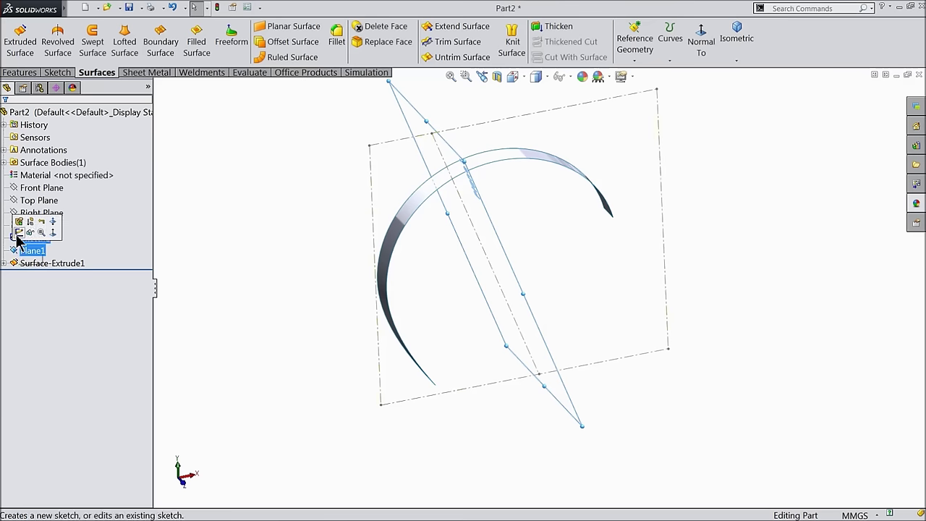
click(17, 232)
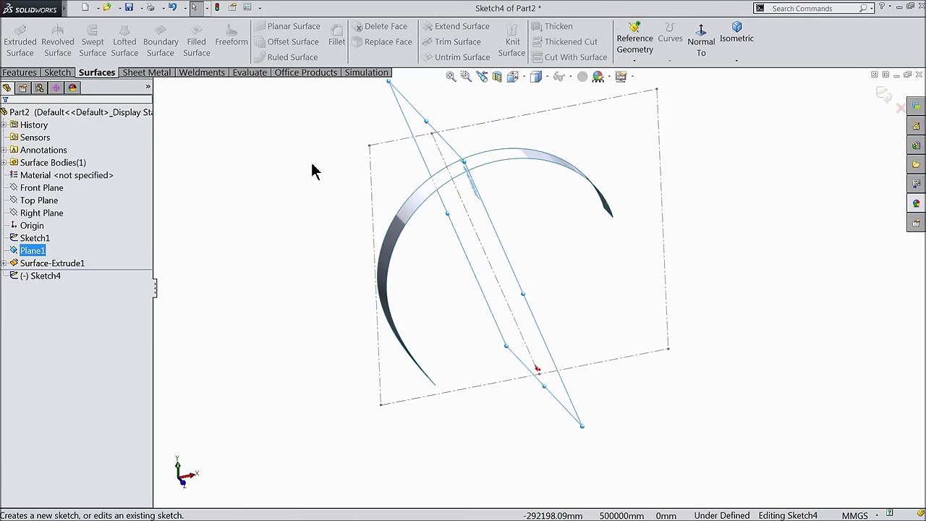
click(701, 46)
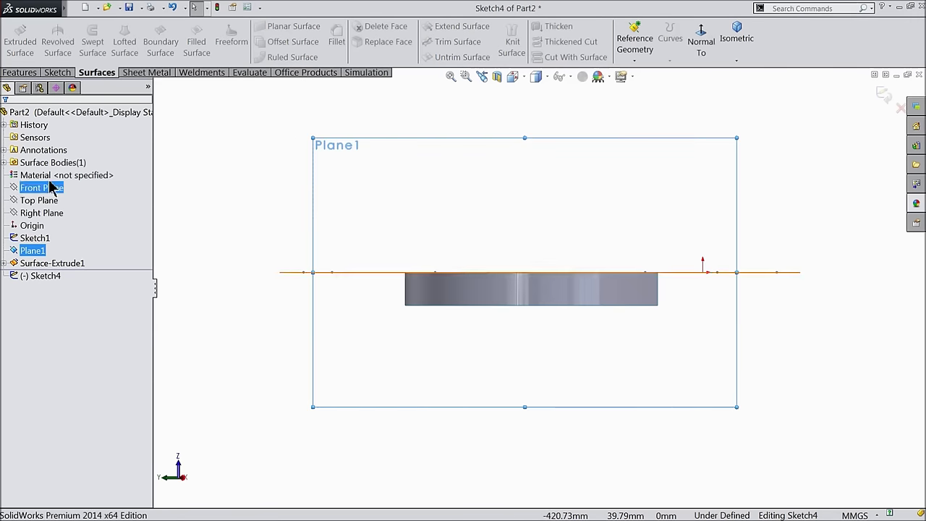
click(57, 73)
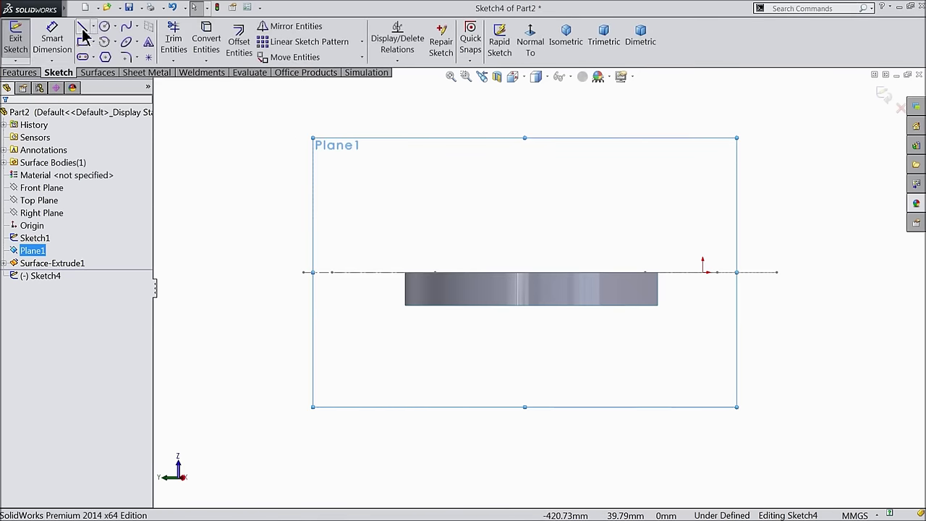
click(127, 27)
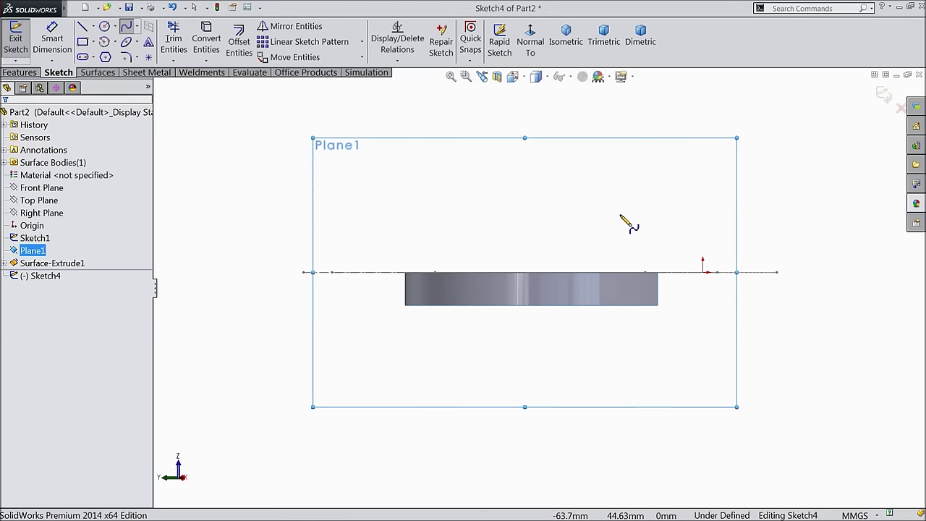
- Draw a horizontal 284.91 mm centerline from the left baseline point to the origin
click(93, 26)
click(101, 56)
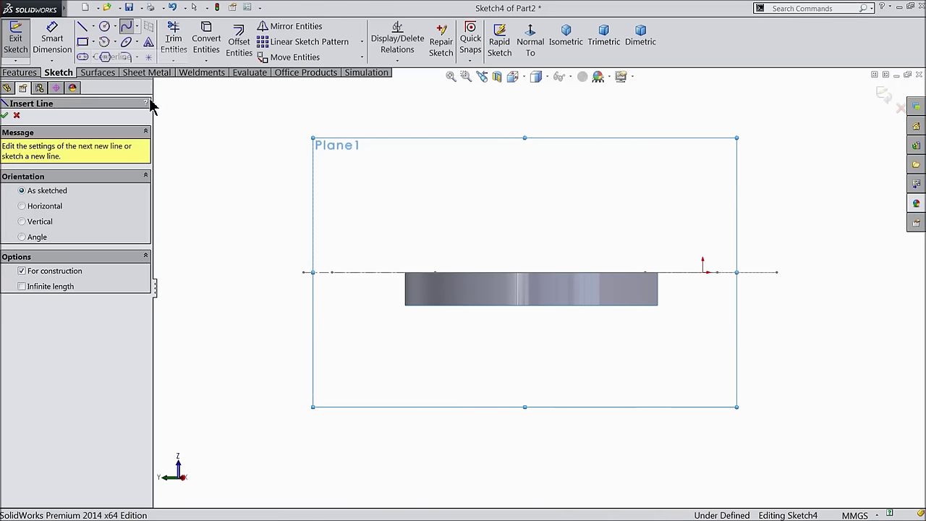
click(331, 273)
click(703, 272)
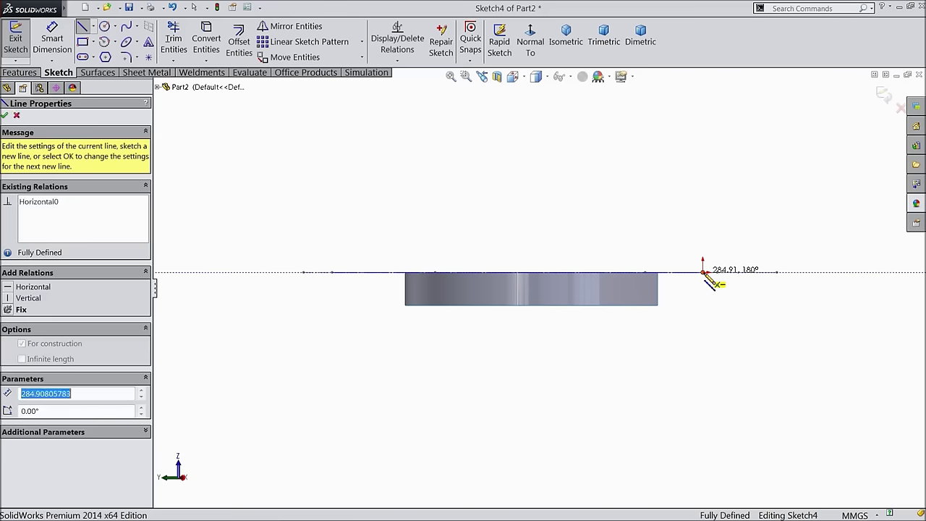
right_click(677, 274)
click(705, 94)
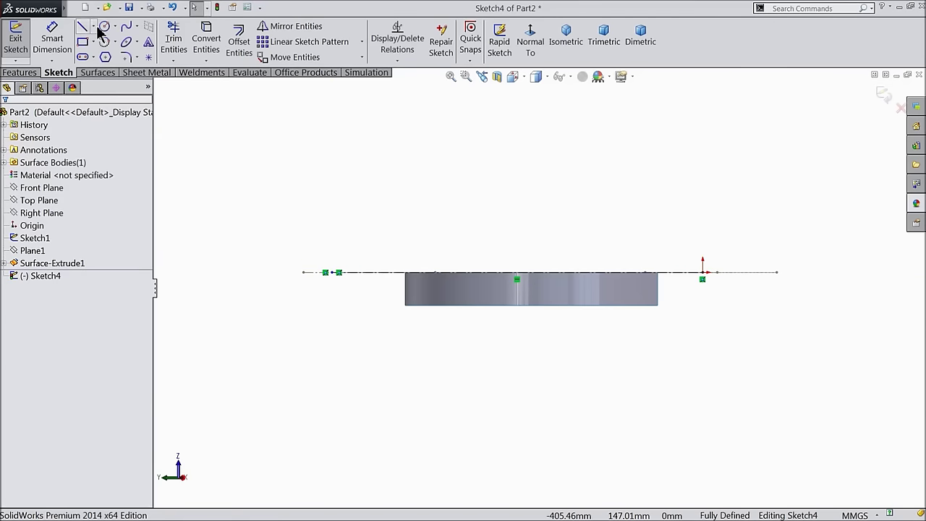
- Draw a nine-point open spline from upper right, over the top and left, to lower right
click(126, 26)
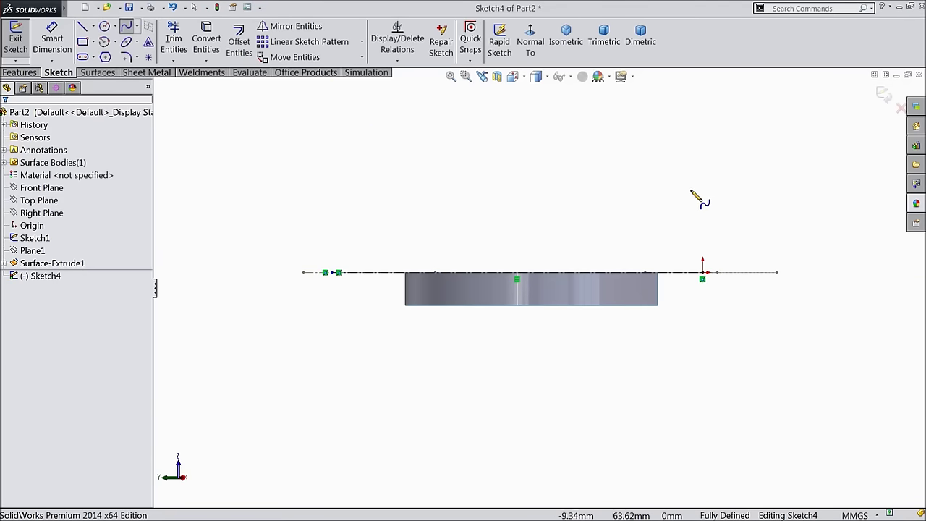
click(718, 175)
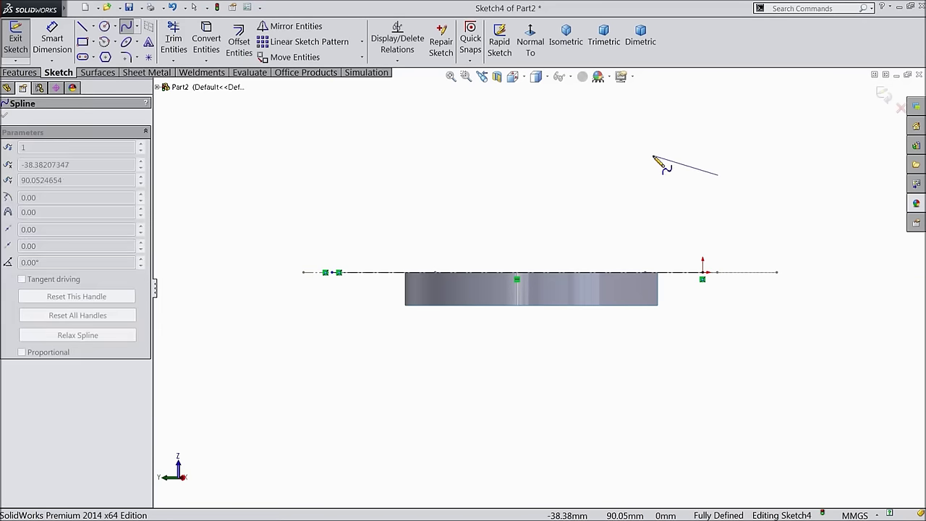
click(643, 147)
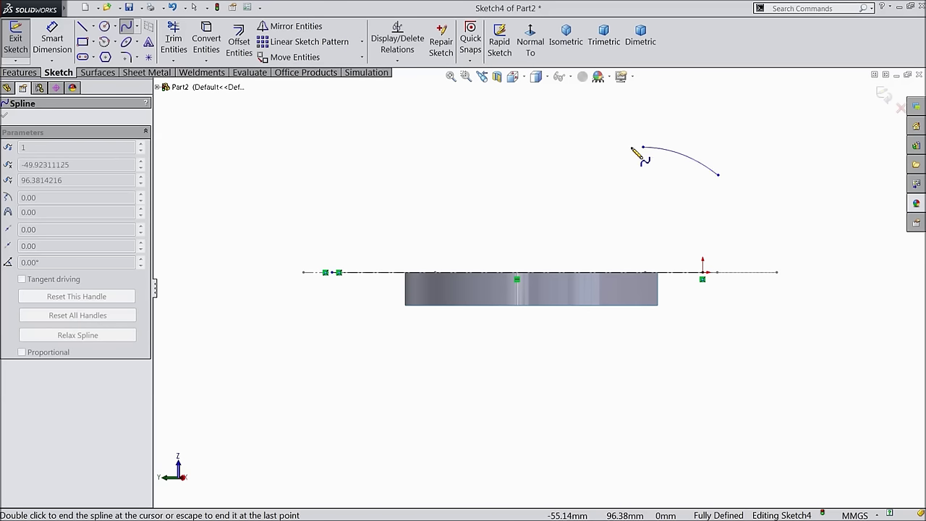
click(526, 128)
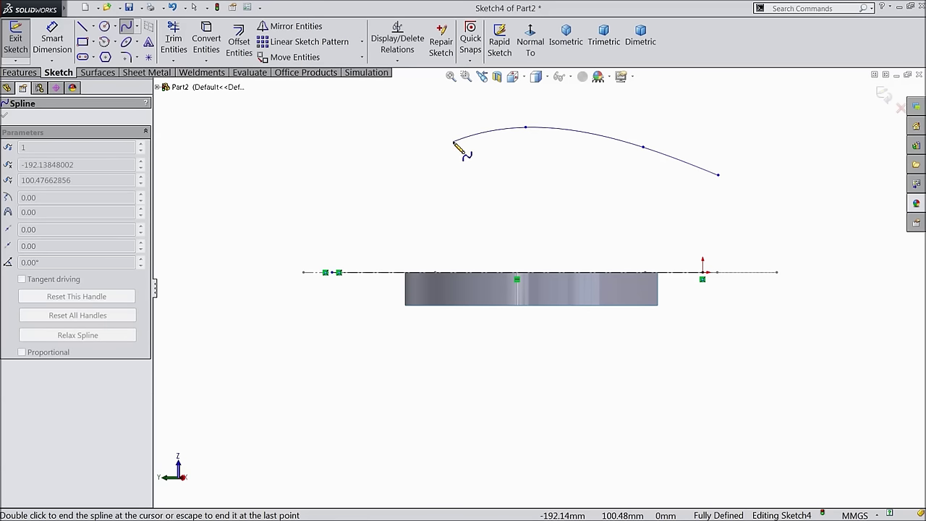
click(425, 166)
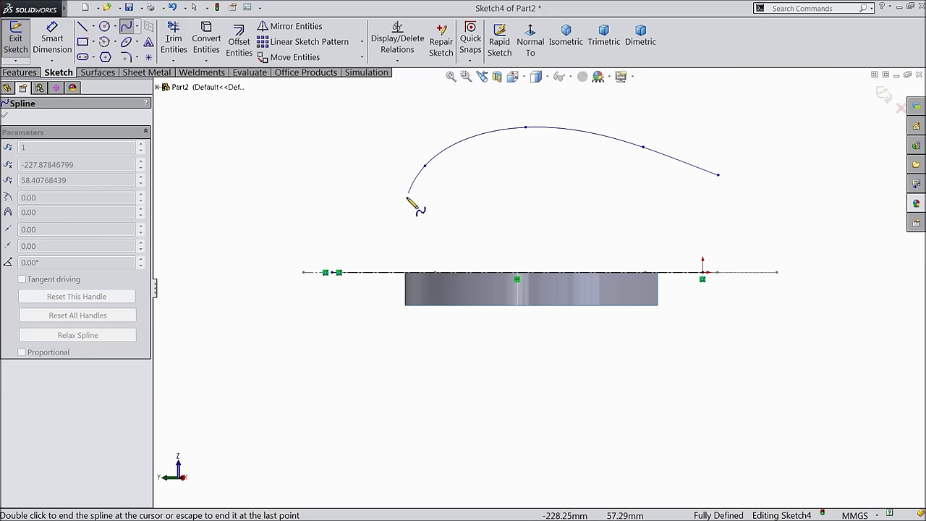
click(388, 274)
click(433, 379)
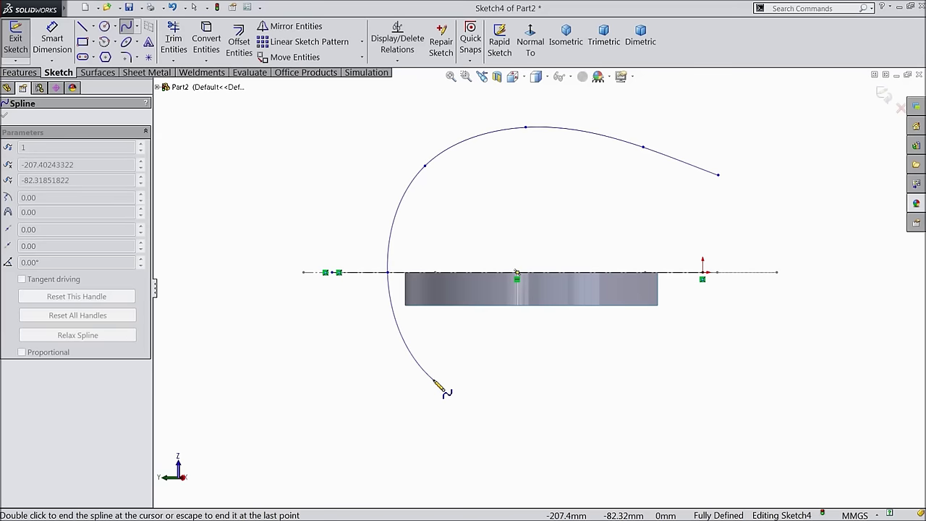
click(546, 420)
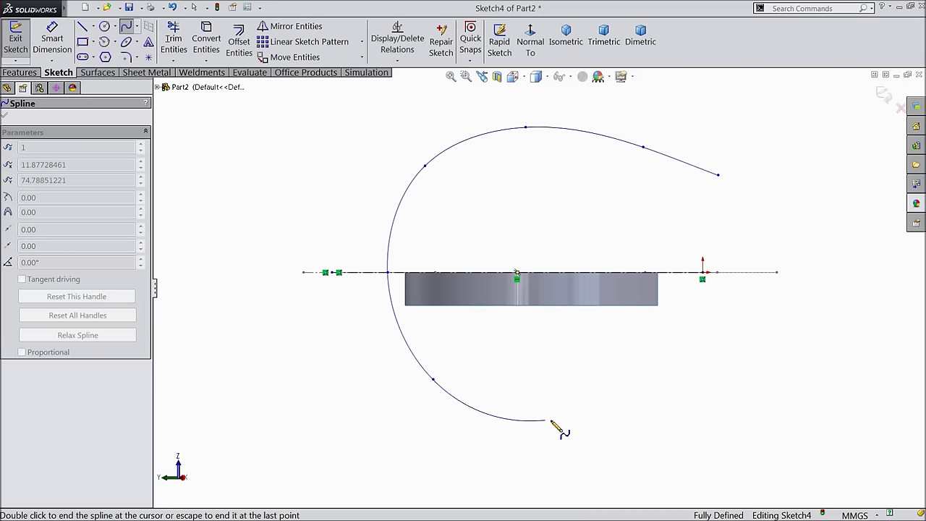
click(666, 397)
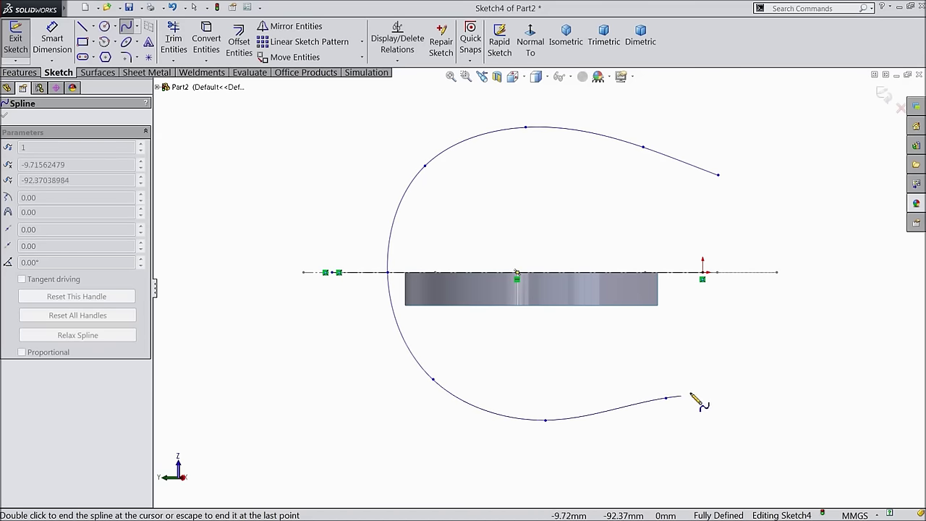
click(718, 363)
right_click(744, 362)
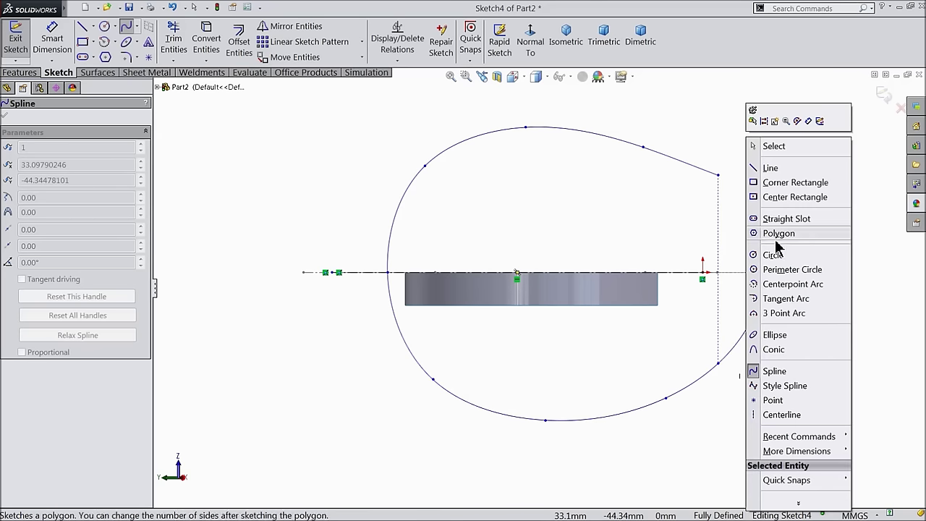
click(775, 148)
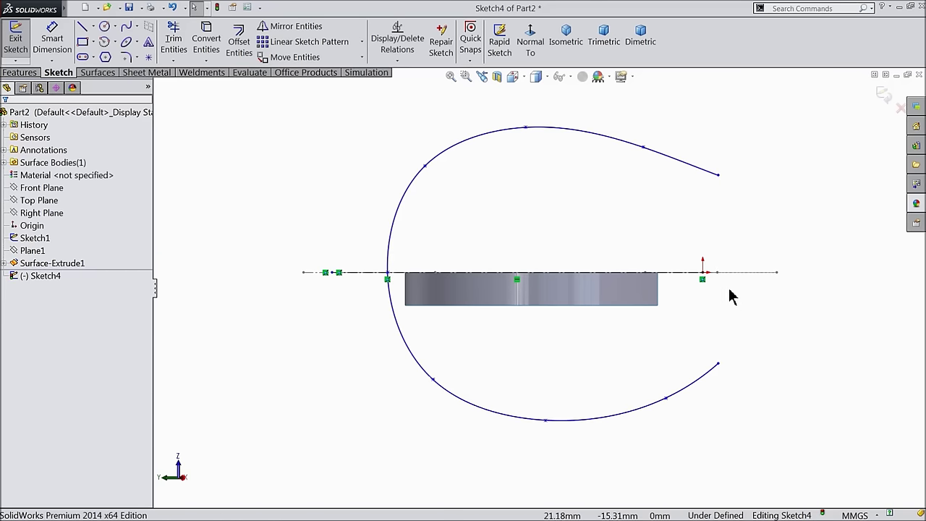
- Make the spline's upper and lower endpoints vertical to each other
click(718, 176)
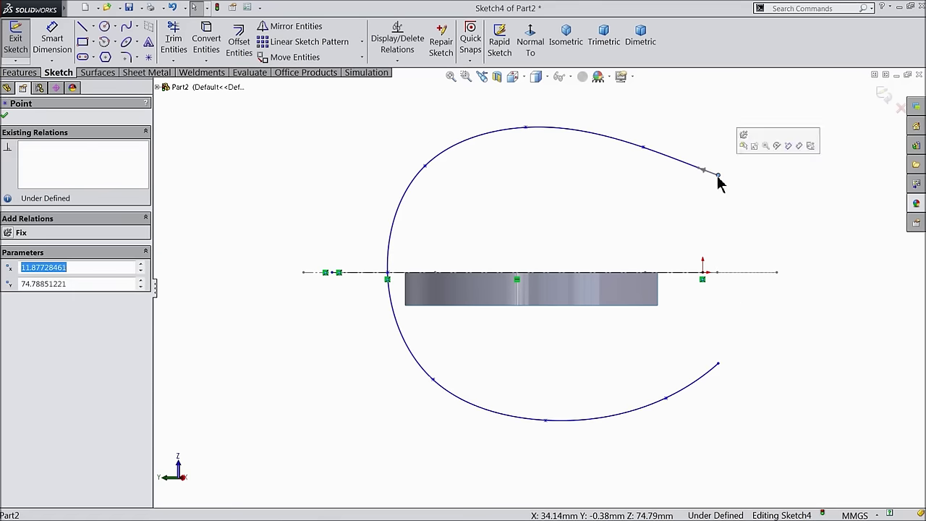
ctrl+click(719, 364)
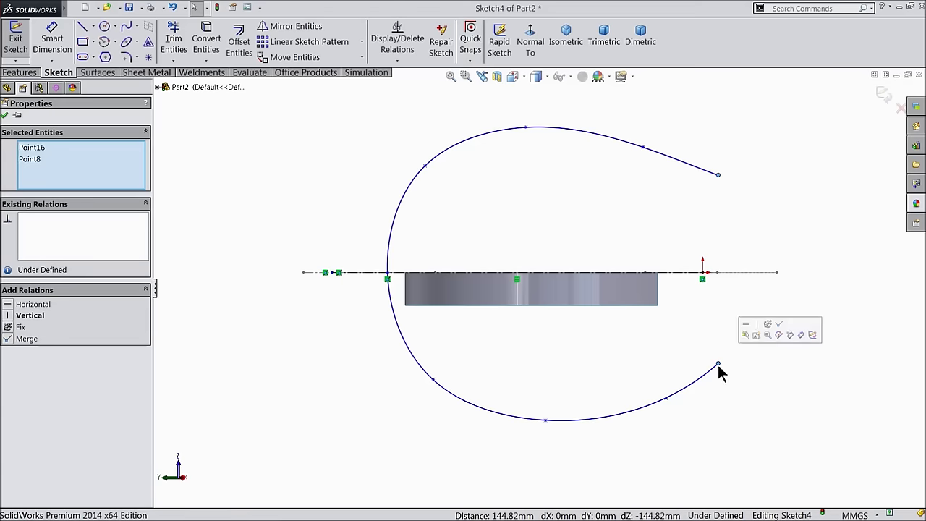
click(757, 327)
- Align a spline endpoint vertically with a Sketch1 end point, adding Vertical5
middle_drag(745, 322, 743, 352)
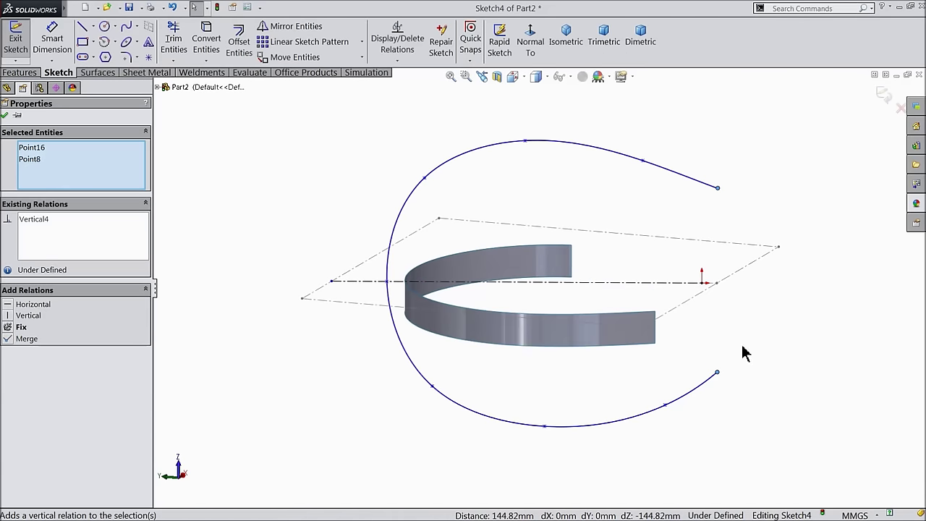
click(718, 288)
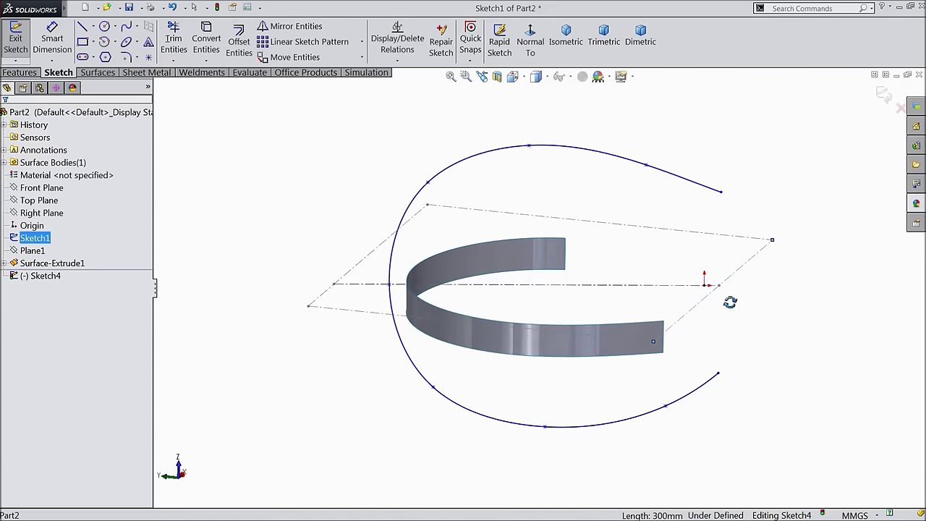
scroll(723, 297, down, 5)
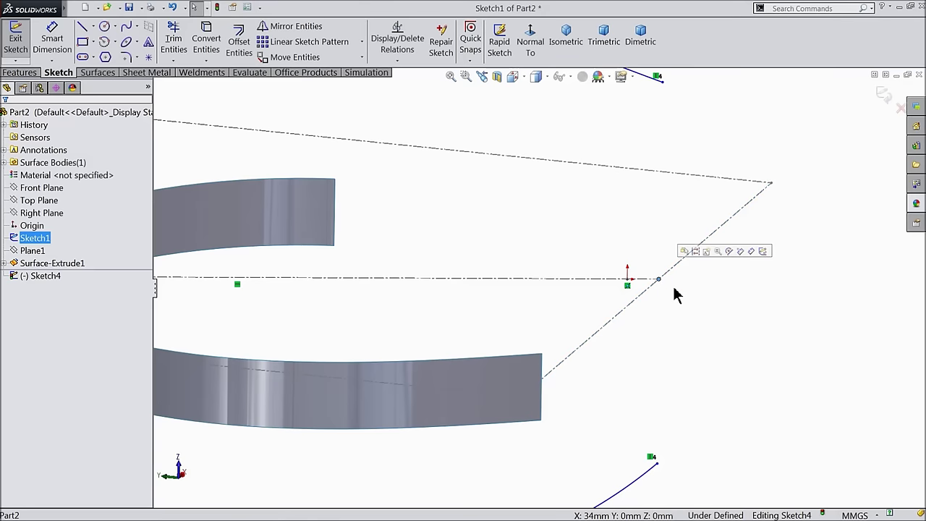
scroll(673, 294, up, 5)
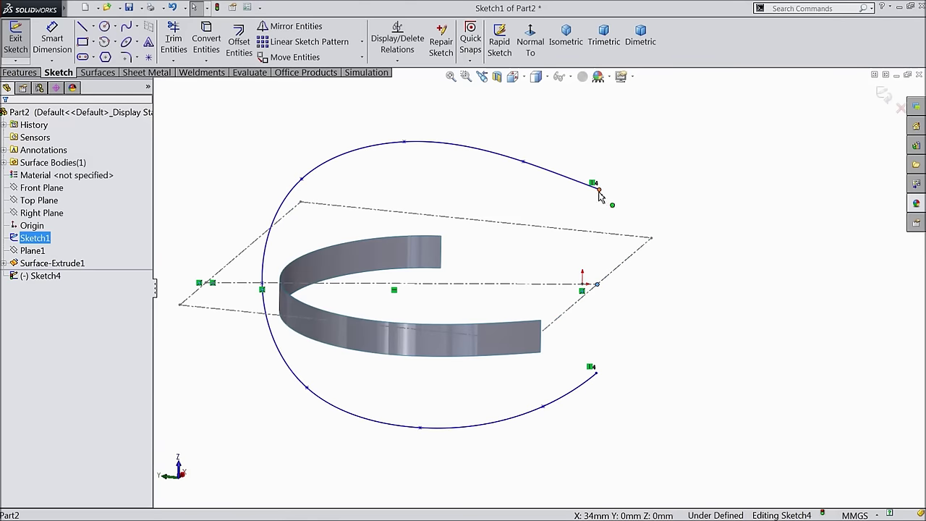
ctrl+click(599, 190)
click(637, 158)
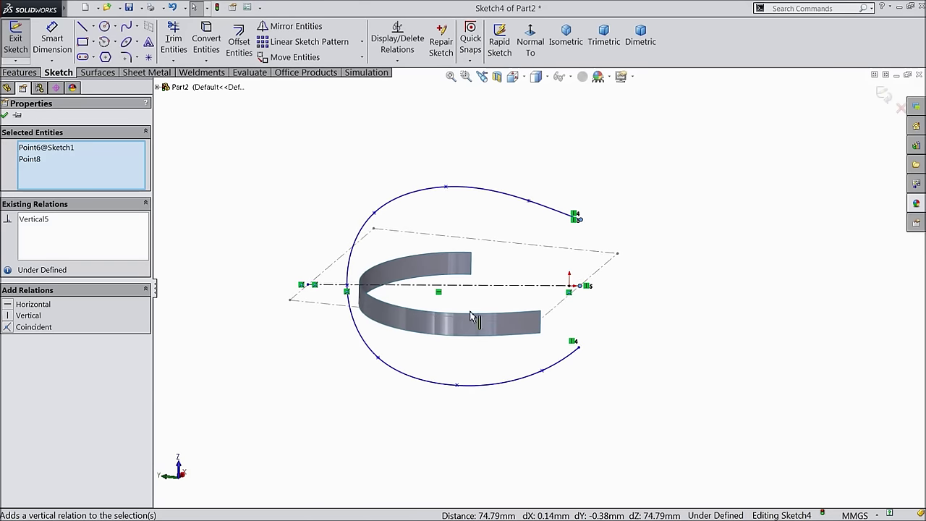
key(f)
scroll(388, 275, down, 4)
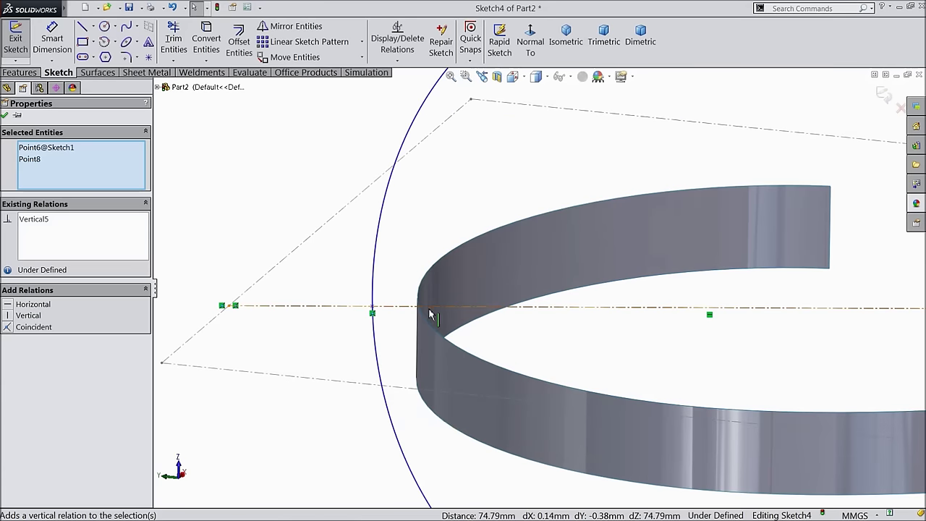
click(6, 115)
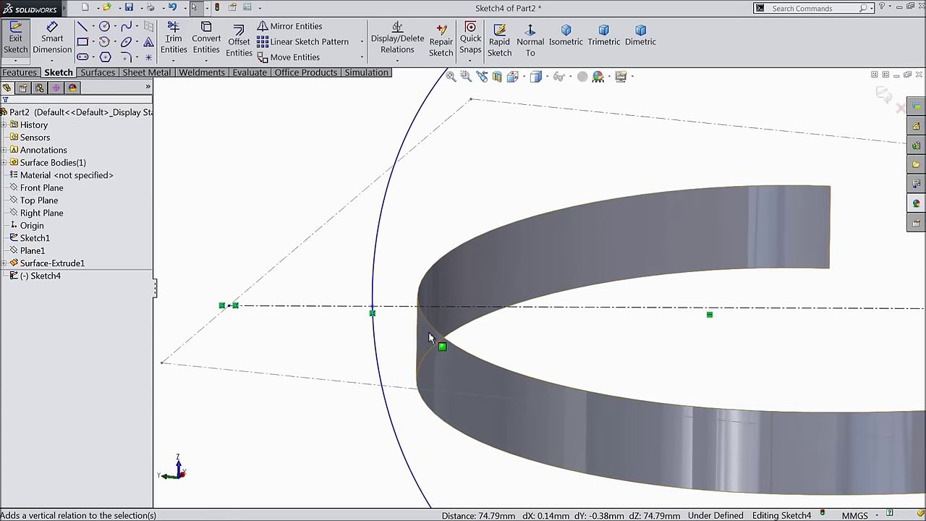
- Show Sketch2, pierce the spline's centerline point onto its profile curve, and view face-on
click(5, 264)
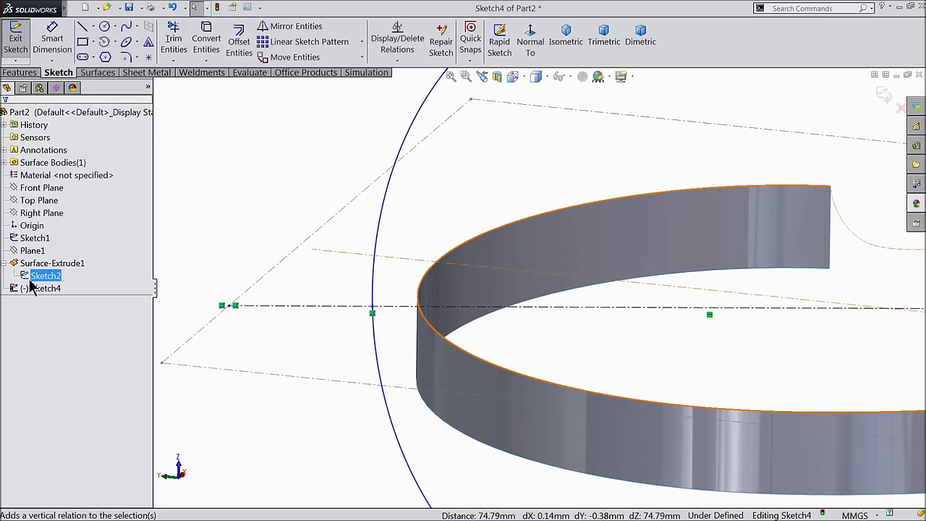
click(25, 279)
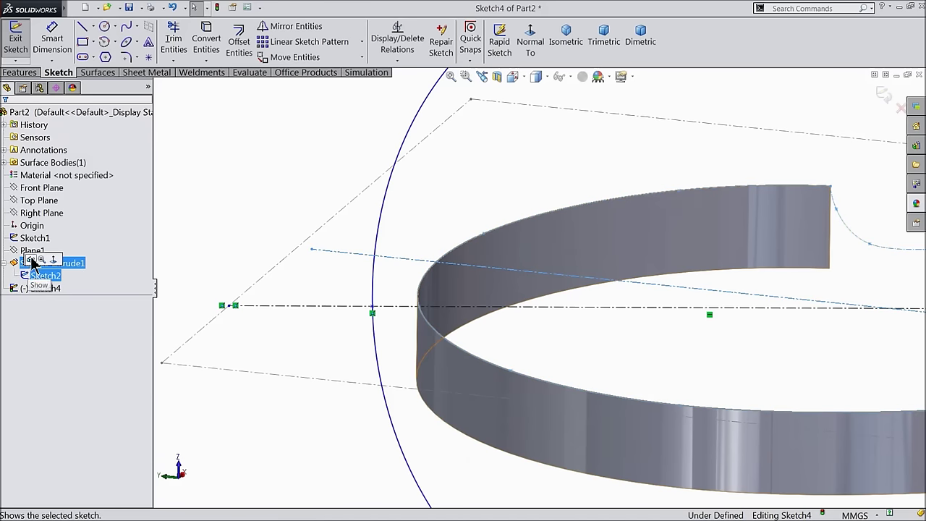
click(31, 261)
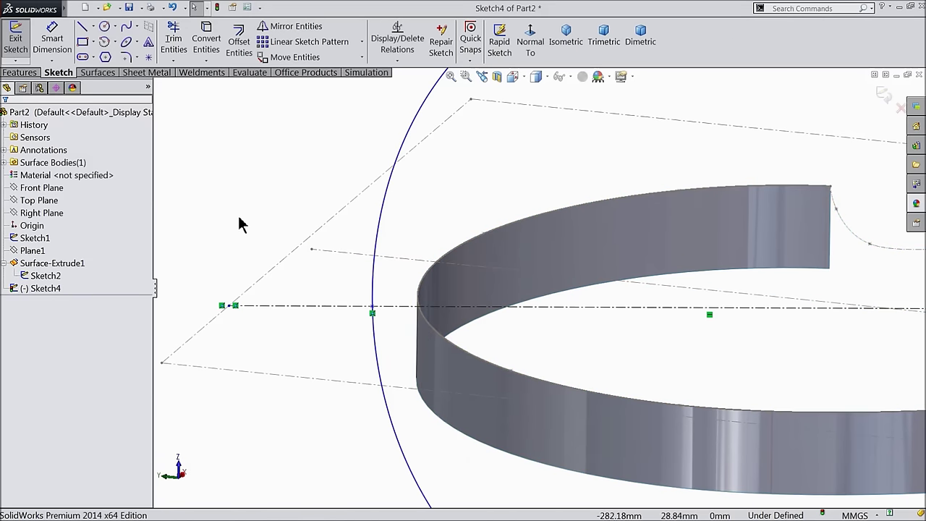
click(373, 310)
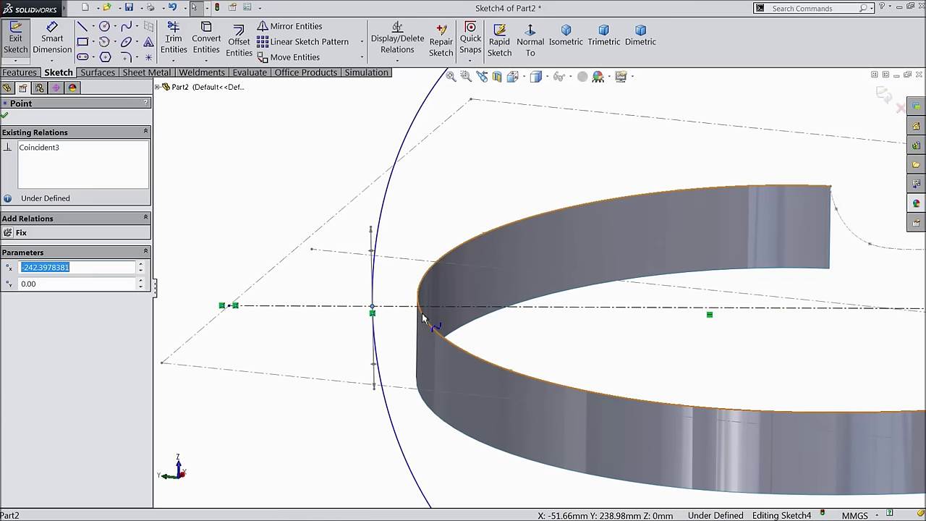
ctrl+click(423, 318)
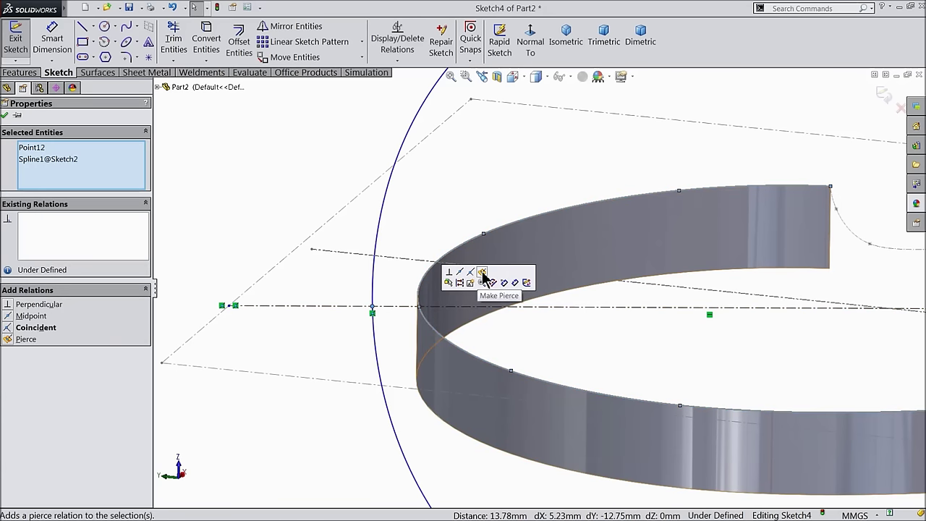
click(482, 272)
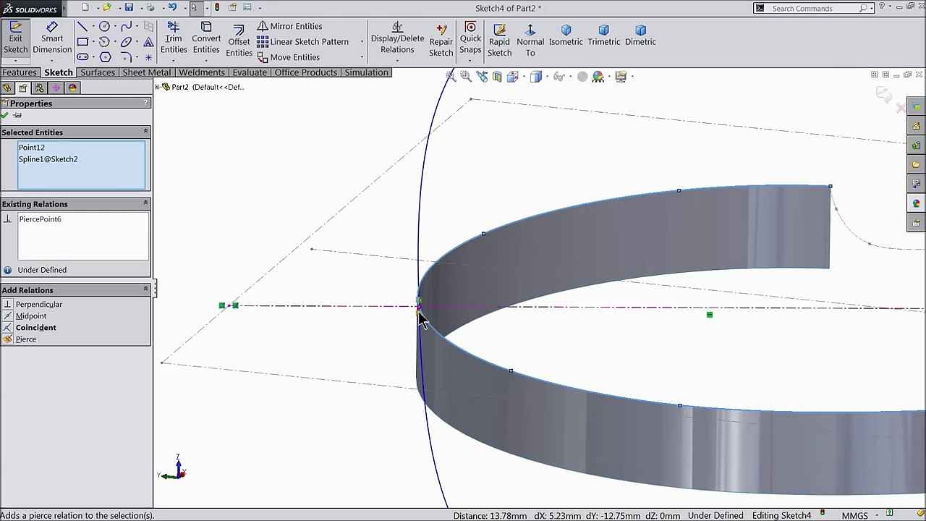
scroll(456, 316, up, 2)
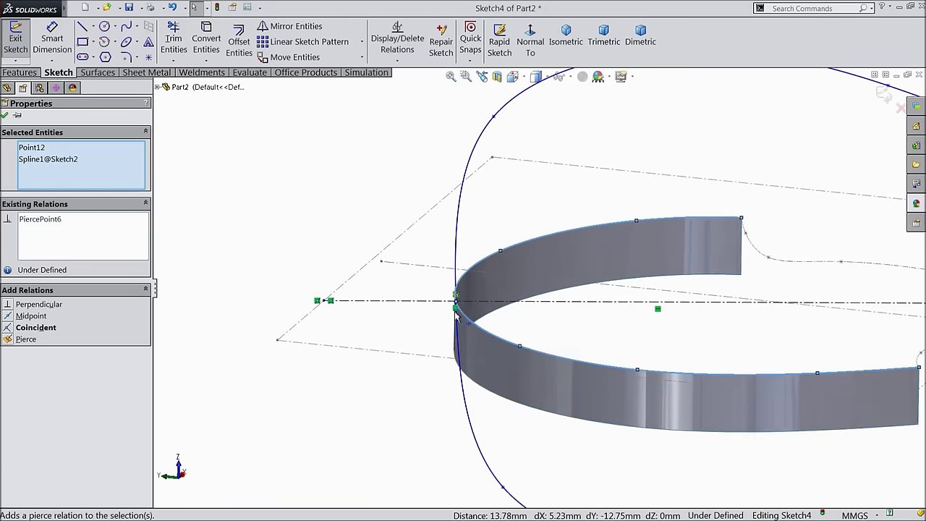
click(5, 116)
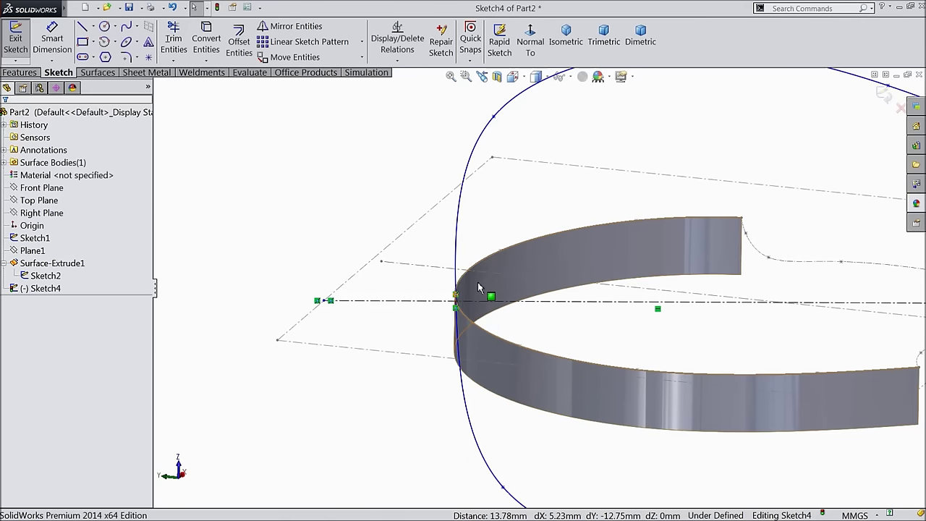
click(530, 41)
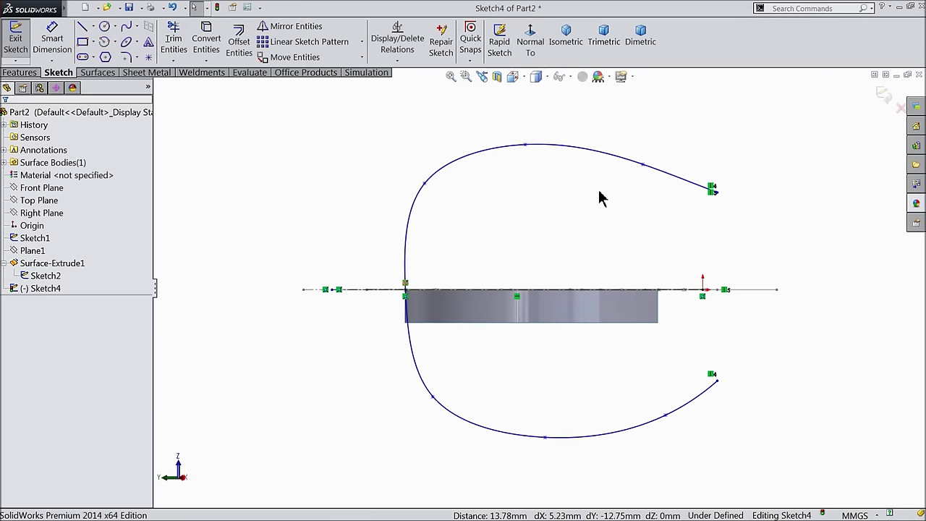
- Dimension the spline's upper endpoint 91 mm above the centreline
click(52, 40)
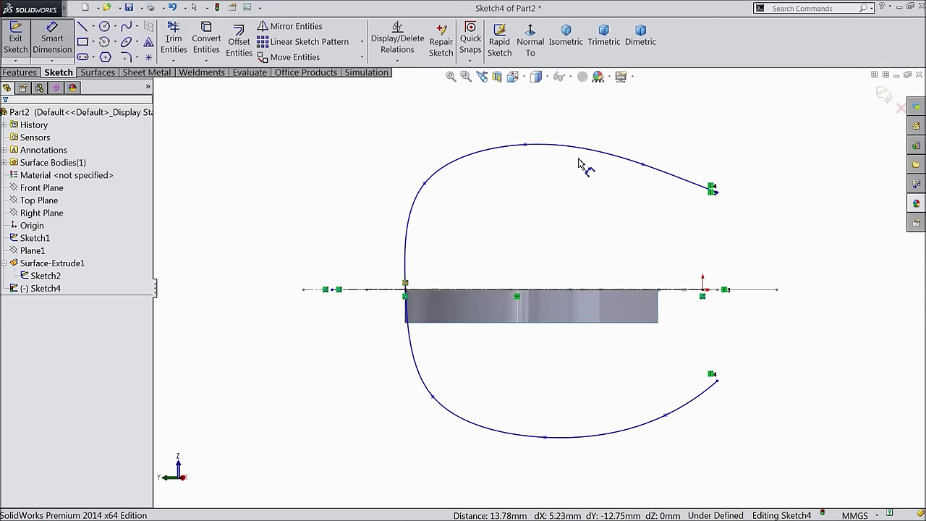
click(716, 193)
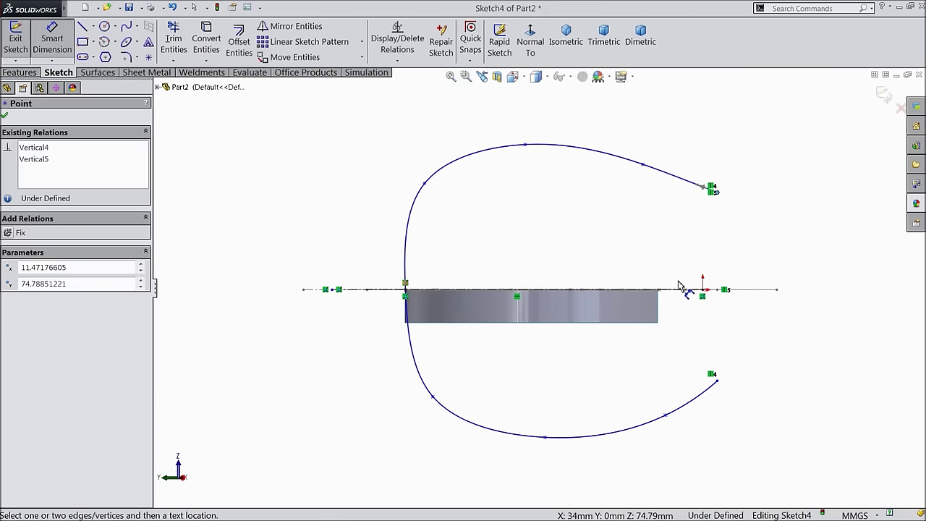
click(680, 291)
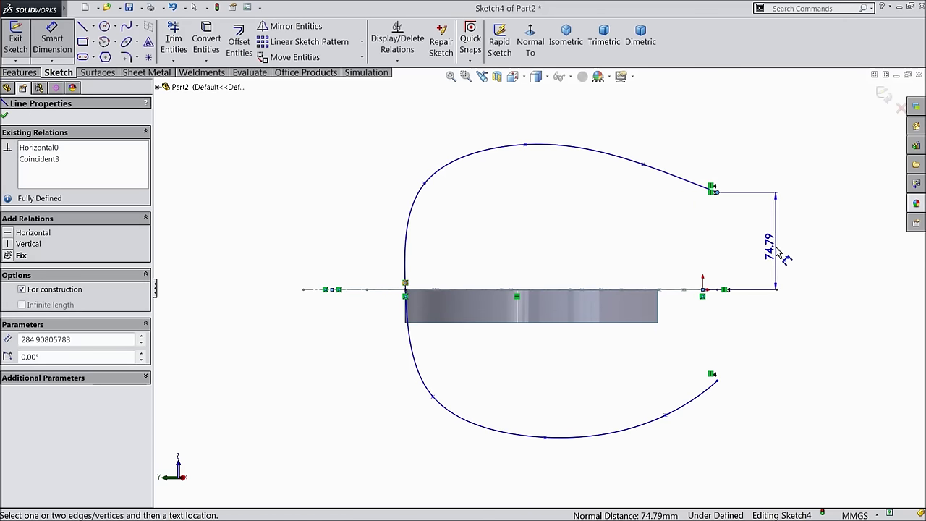
click(776, 246)
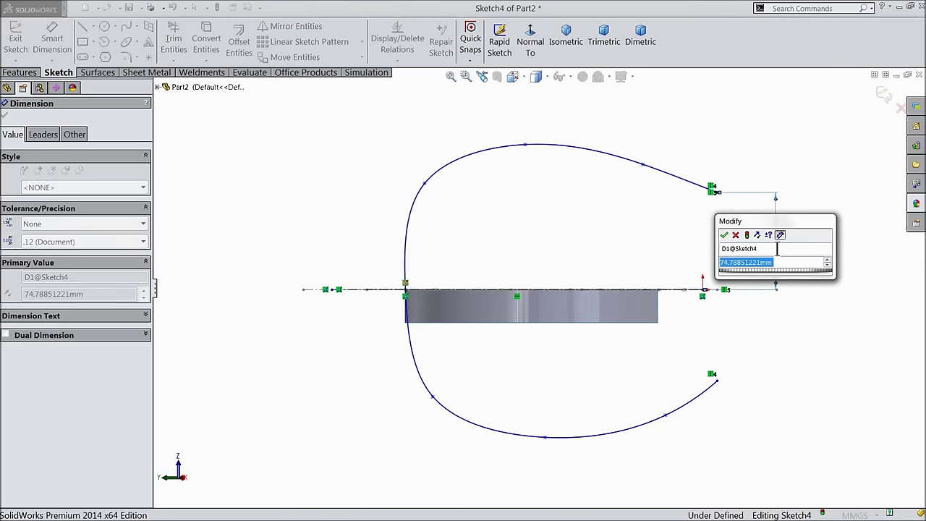
text(91)
click(724, 235)
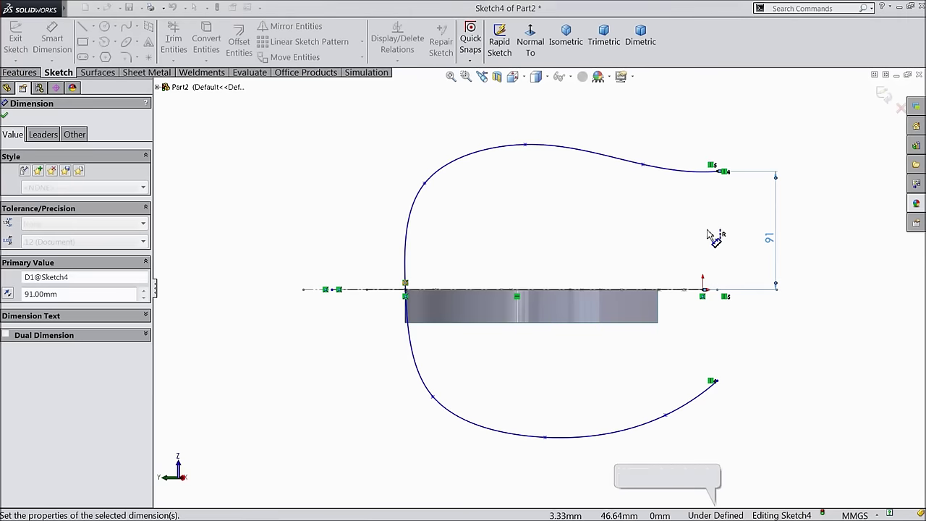
- Dimension the spline's highest point above the centreline, correcting it to 108.50 mm
click(644, 167)
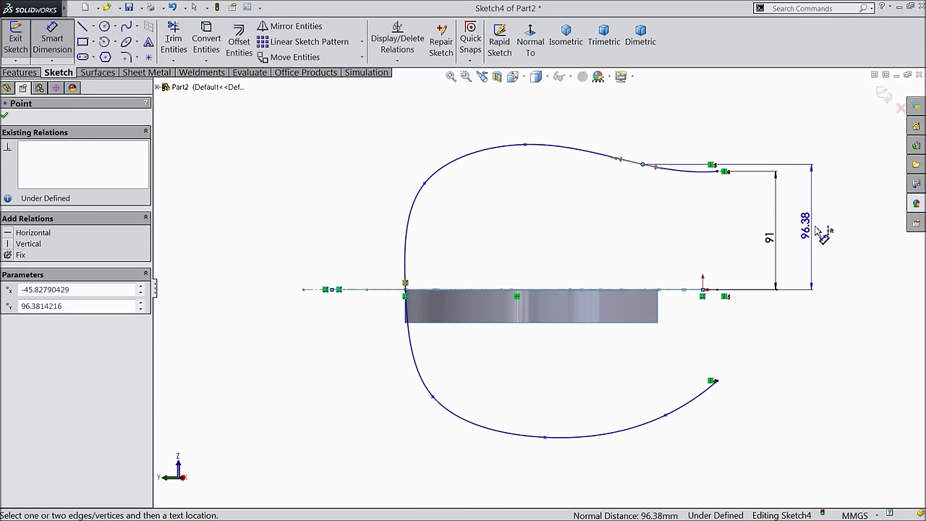
click(822, 228)
text(81)
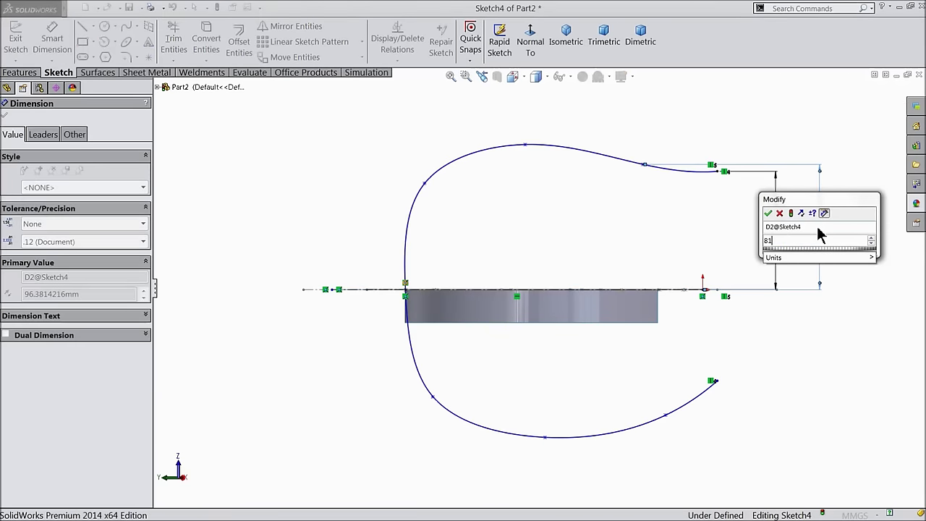
click(768, 214)
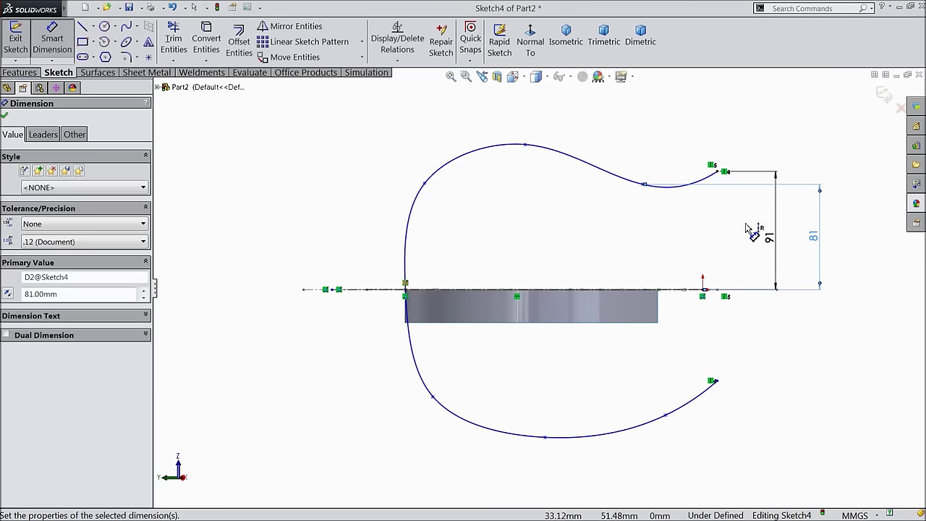
double_click(815, 241)
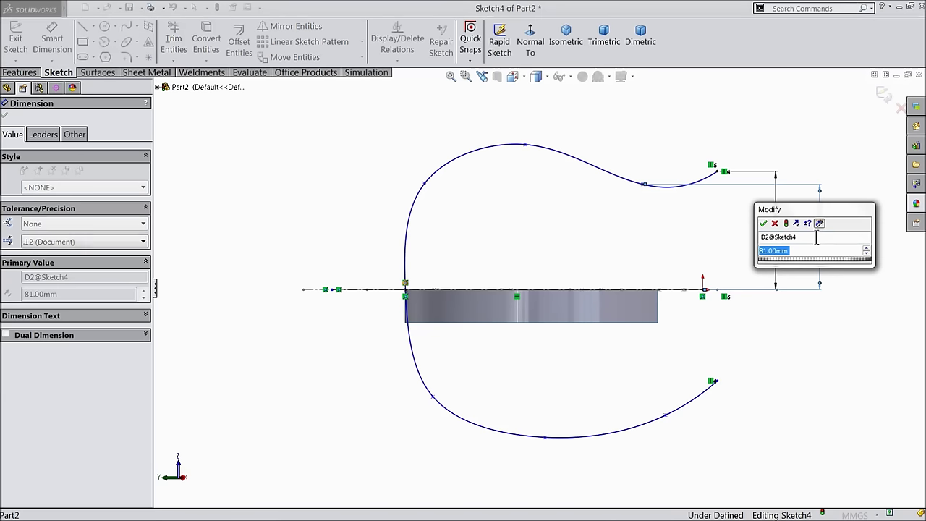
text(105)
key(BackSpace)
text(8)
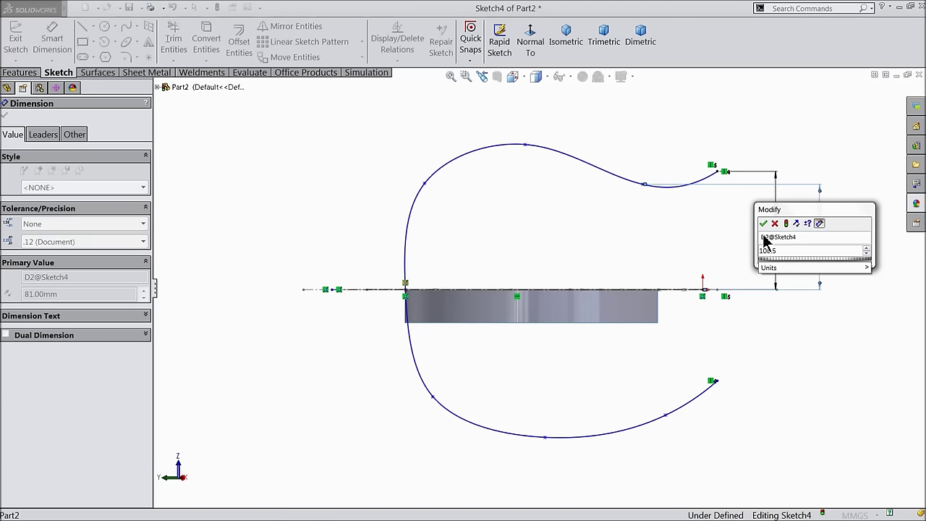
text(.5)
click(764, 223)
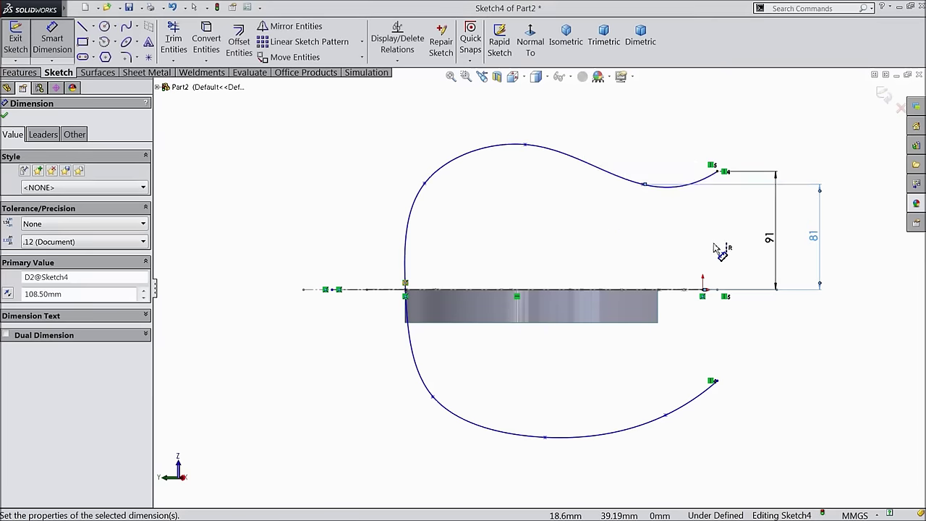
click(4, 116)
scroll(821, 270, down, 2)
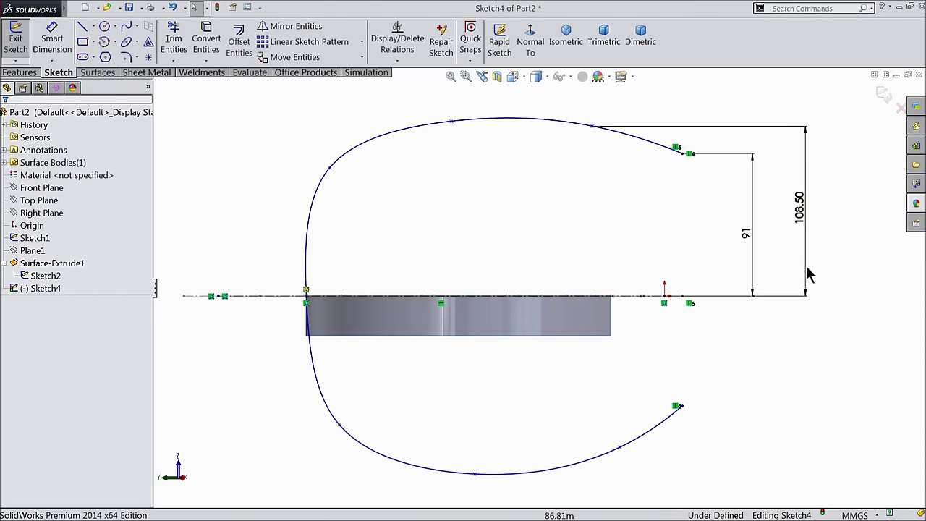
- Make the spline's upper and lower endpoints, then its top point pair, symmetric about the centreline
click(681, 155)
ctrl+click(682, 407)
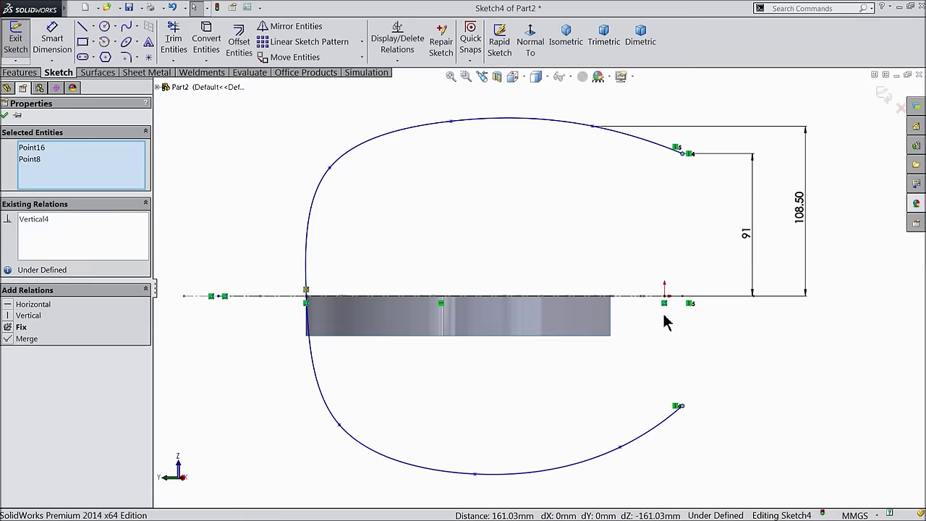
ctrl+click(646, 296)
click(671, 268)
click(592, 127)
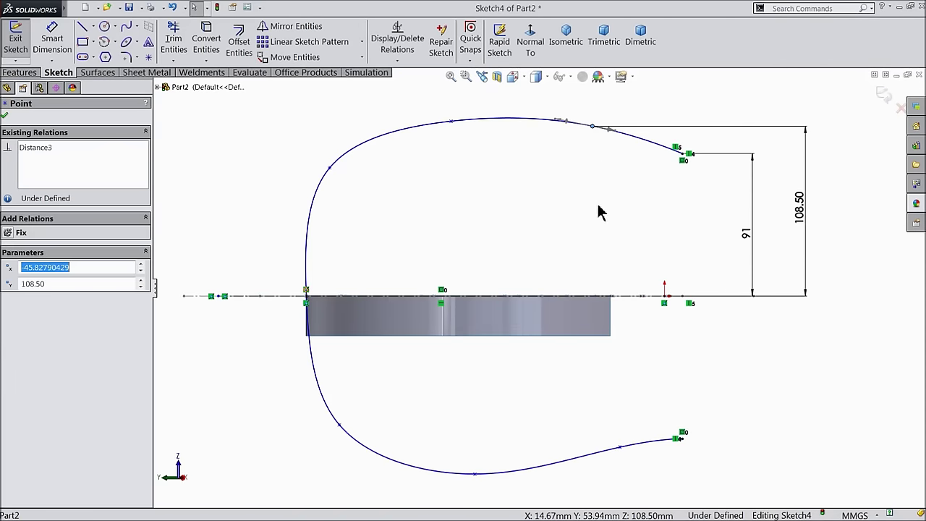
ctrl+click(620, 448)
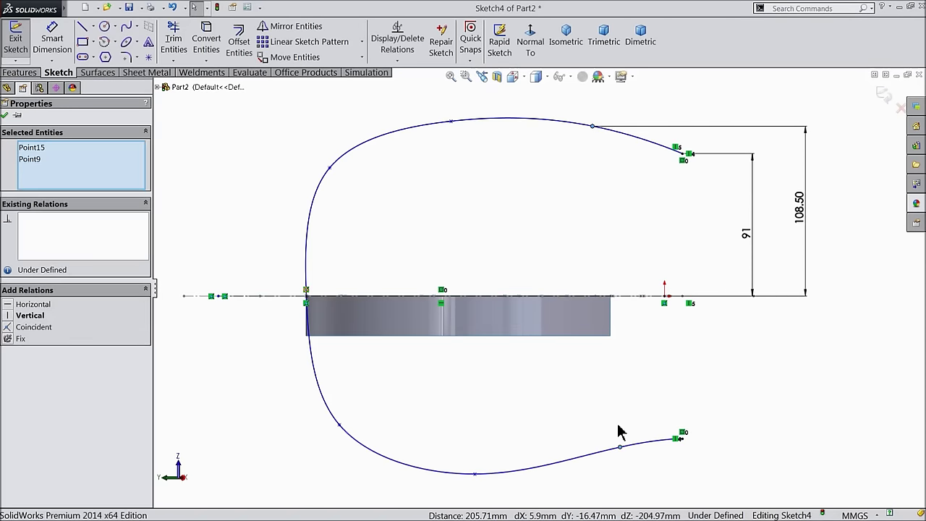
ctrl+click(625, 296)
click(645, 254)
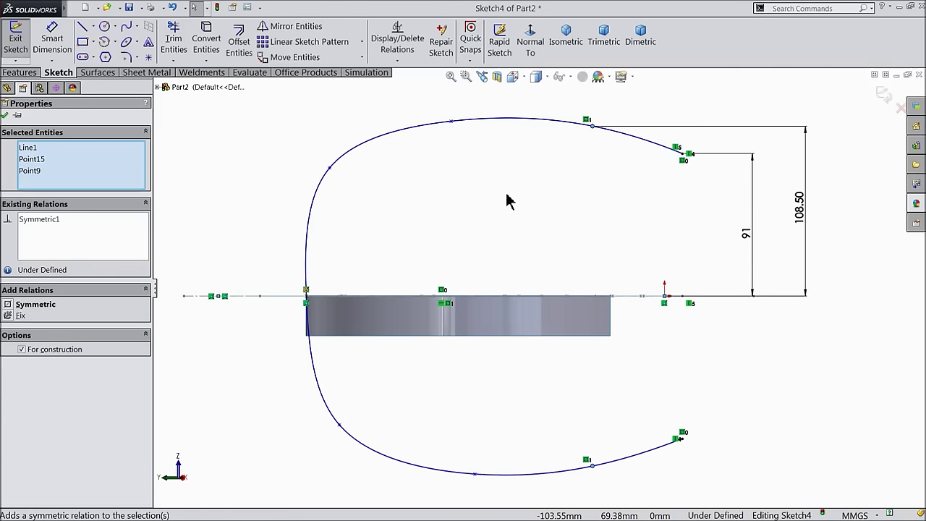
- Mirror the remaining two upper spline points onto their lower counterparts across the centreline and confirm
click(451, 121)
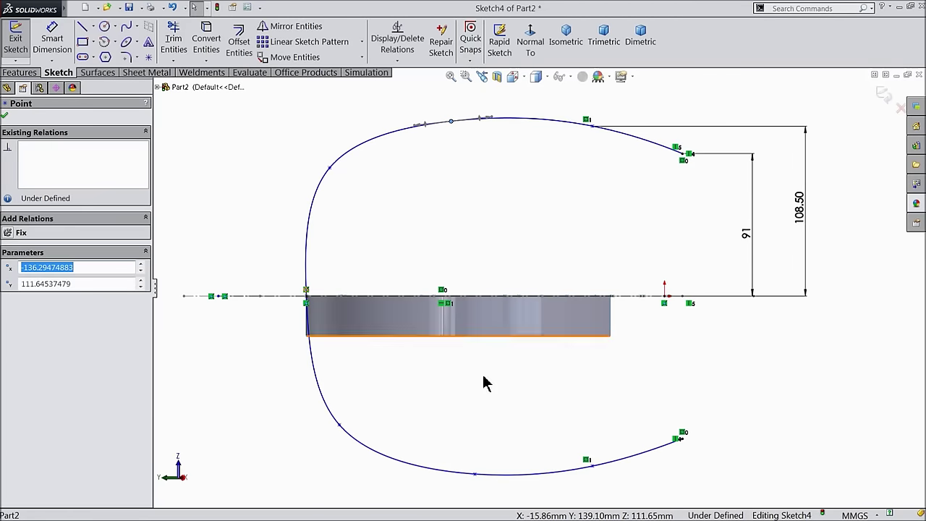
ctrl+click(475, 476)
ctrl+click(481, 296)
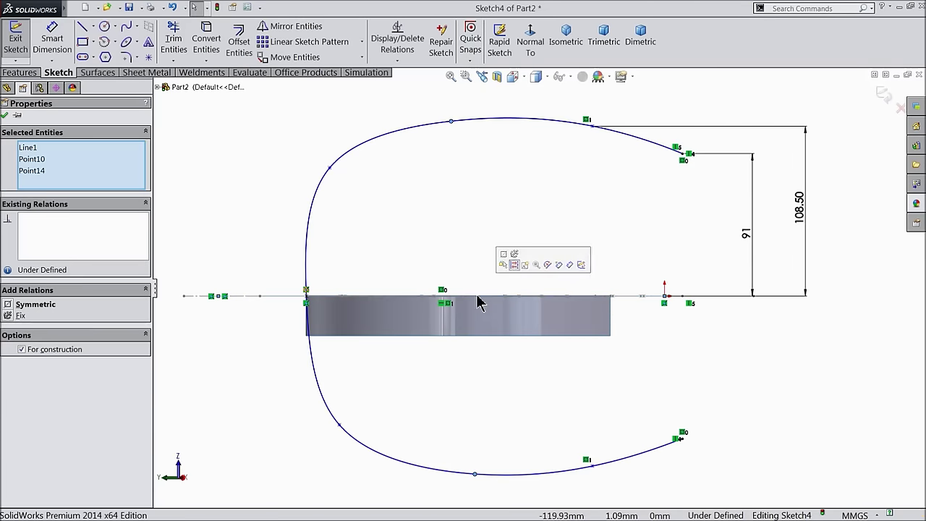
click(503, 255)
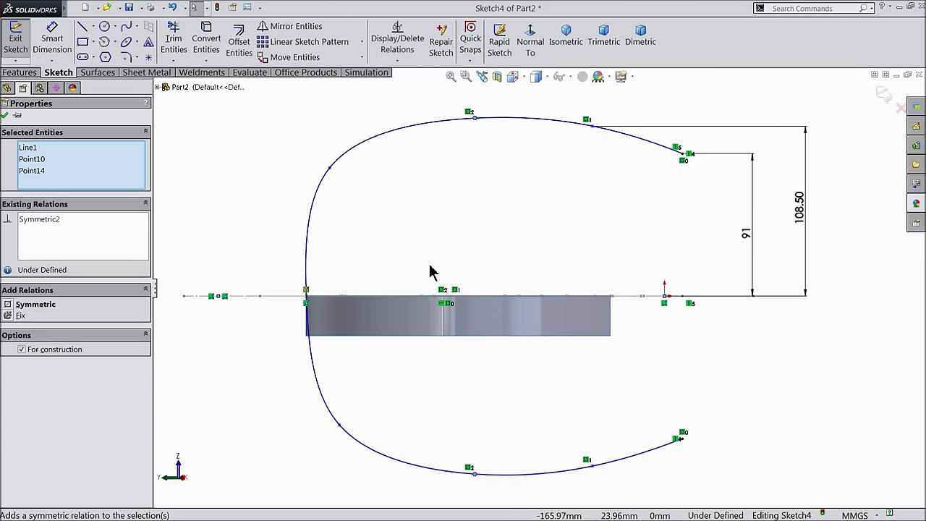
click(330, 169)
ctrl+click(339, 426)
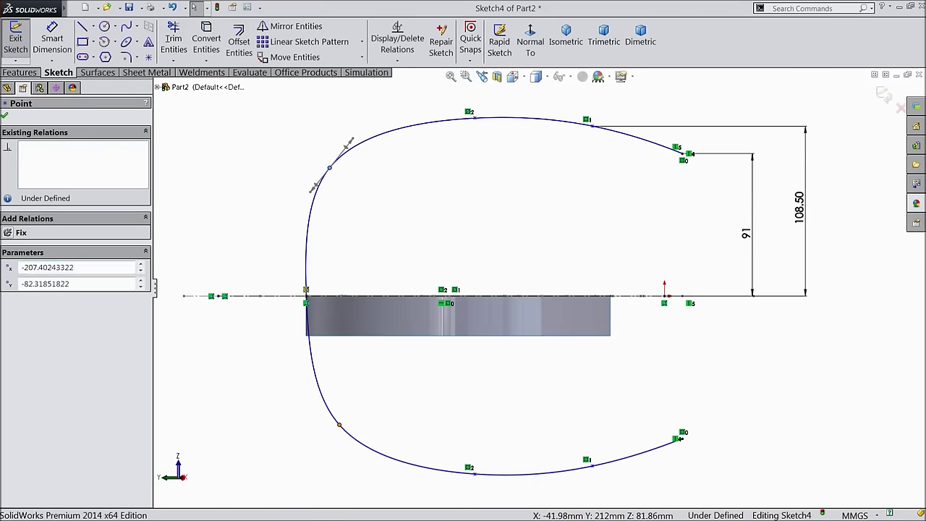
ctrl+click(375, 295)
click(390, 264)
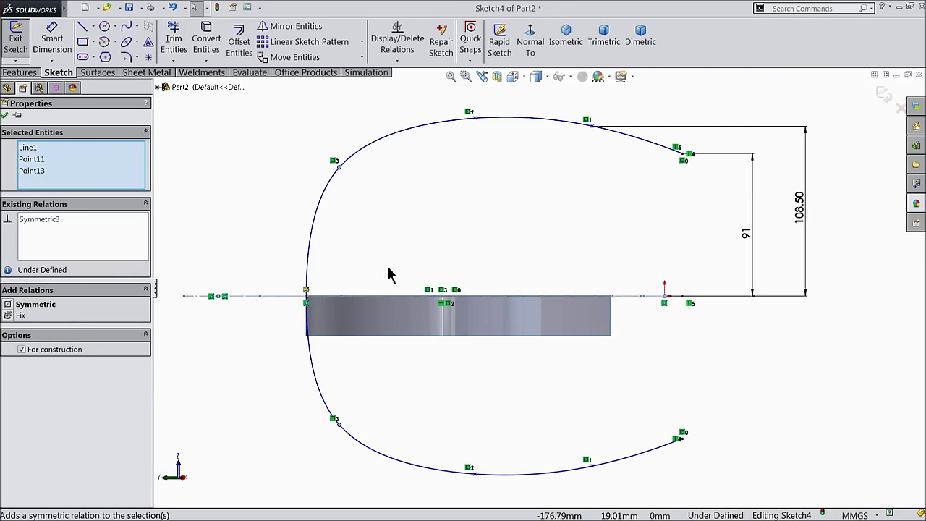
click(5, 116)
click(52, 40)
scroll(591, 211, up, 1)
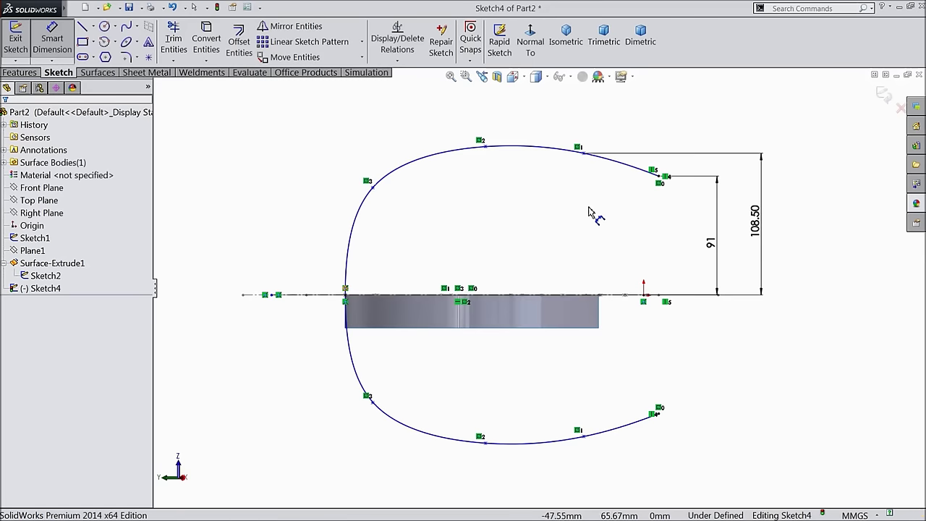
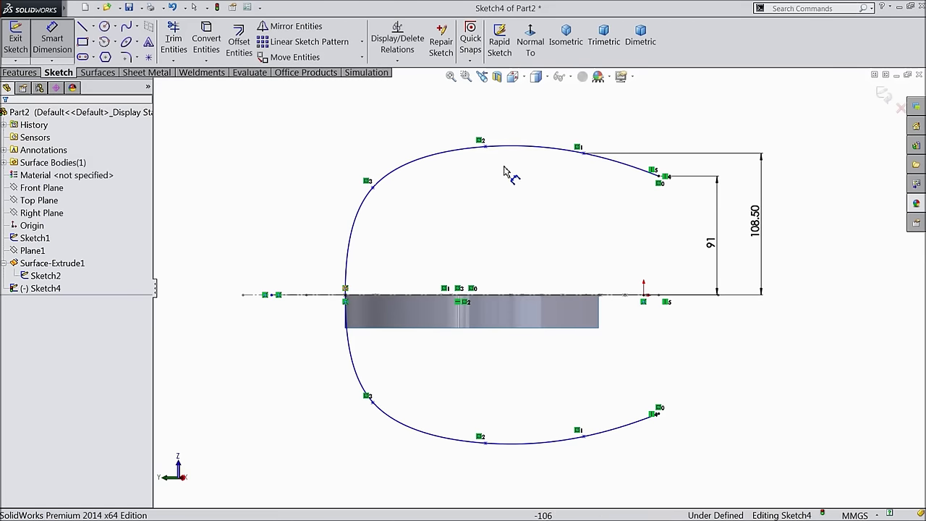
- Add vertical dimensions of 113.50 and 74.50 from the centerline to the spline points
click(319, 297)
click(198, 239)
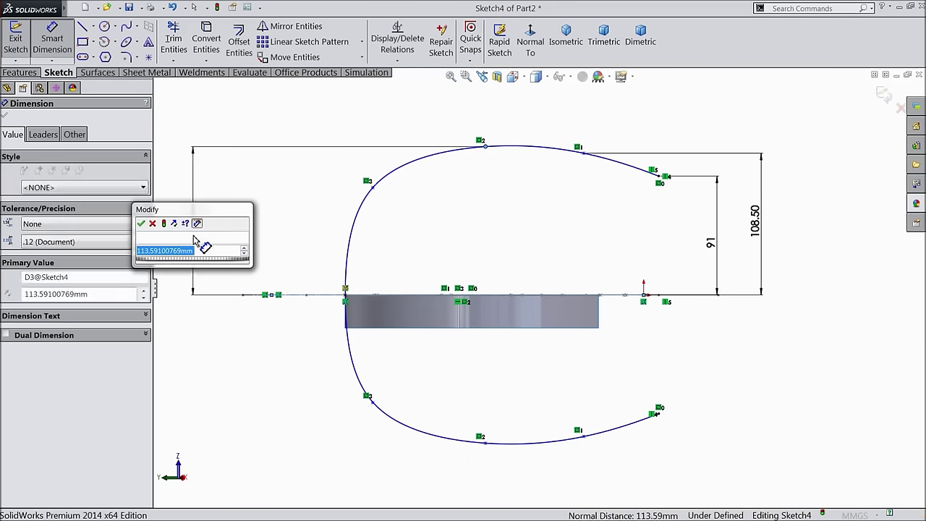
text(113.5)
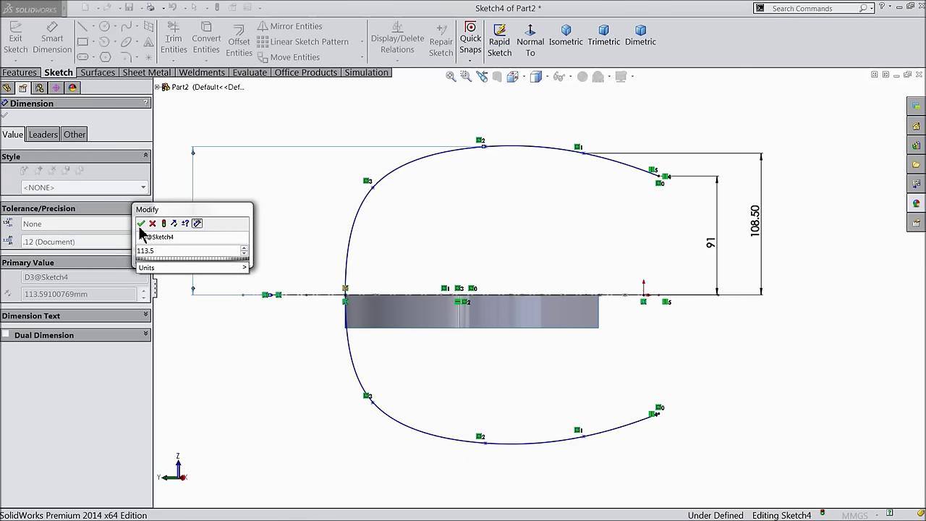
click(141, 224)
click(372, 188)
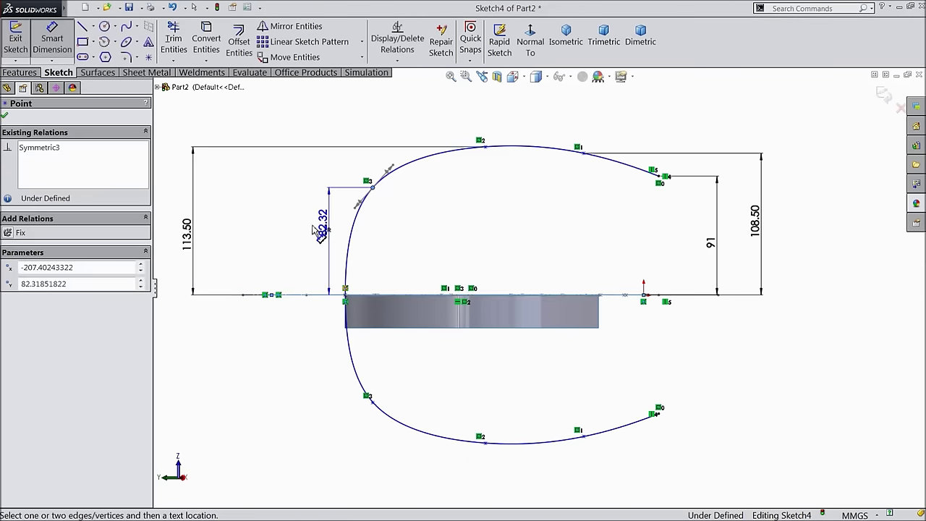
click(283, 243)
text(7)
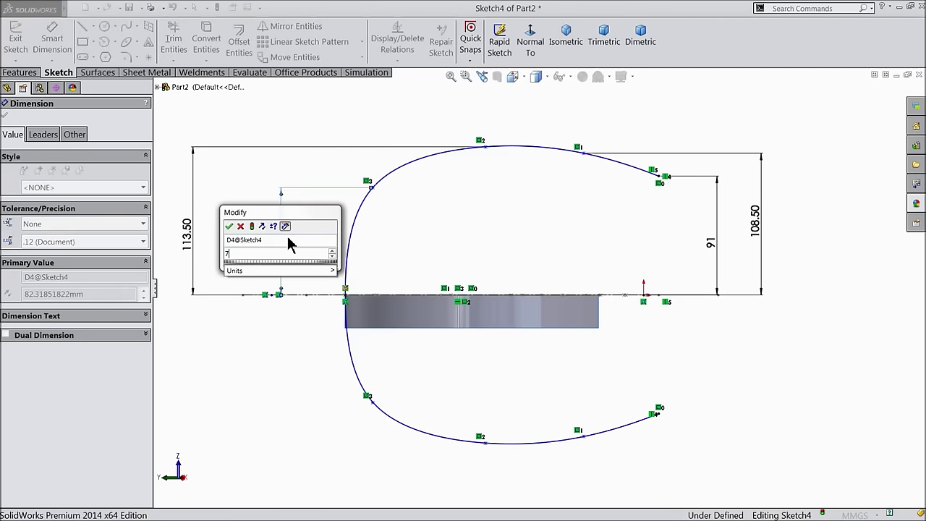
text(4.5)
key(Return)
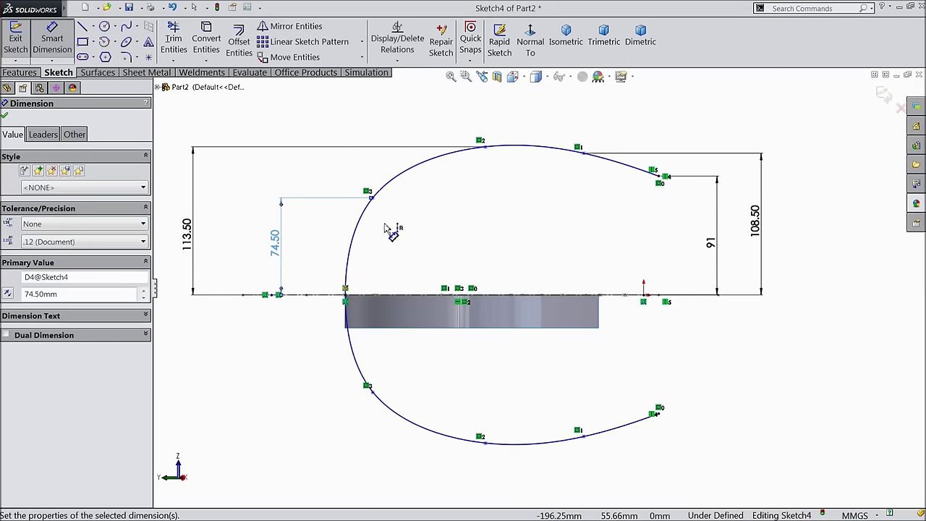
- Add horizontal dimensions of 43.80 and 101 between the upper-right spline points
click(659, 177)
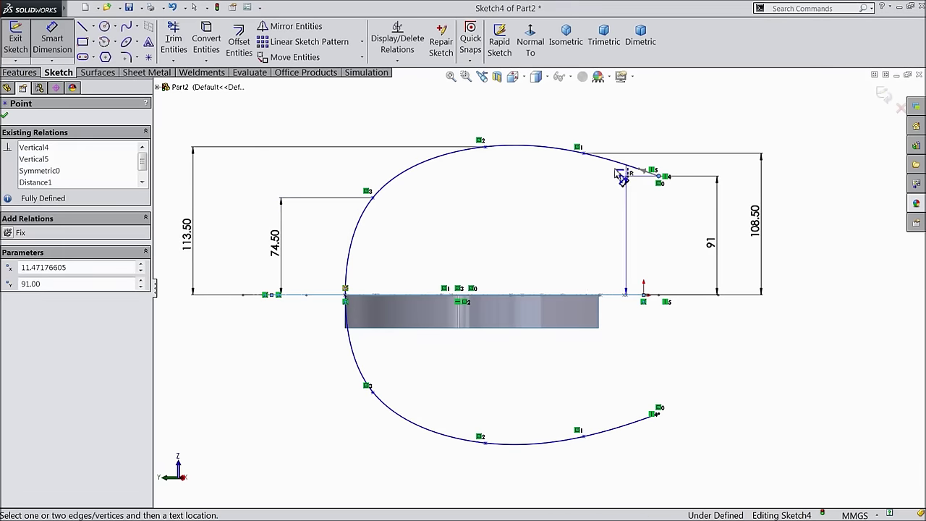
click(583, 153)
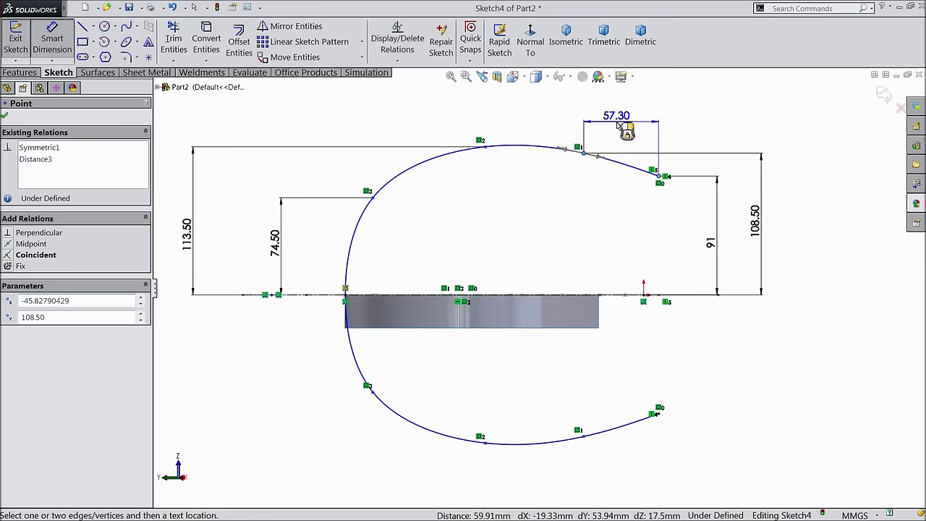
click(619, 126)
text(43)
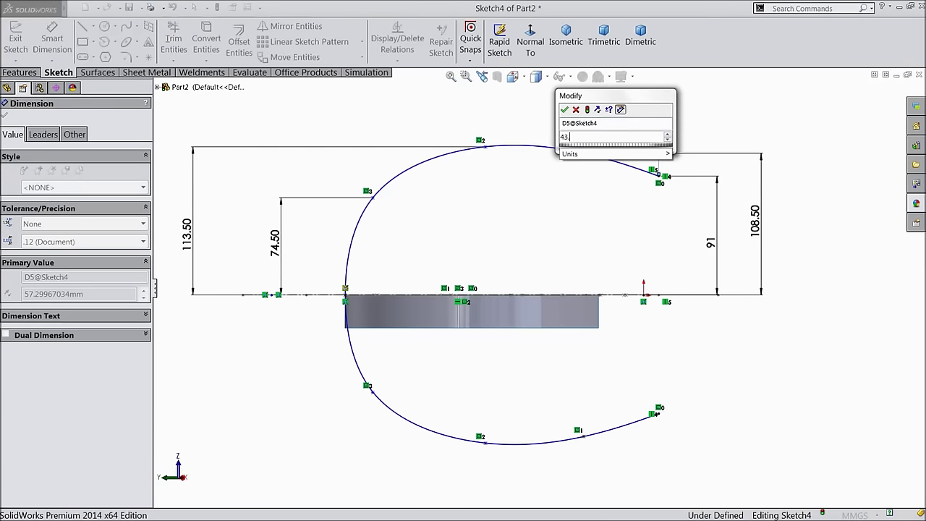
text(.8)
click(564, 109)
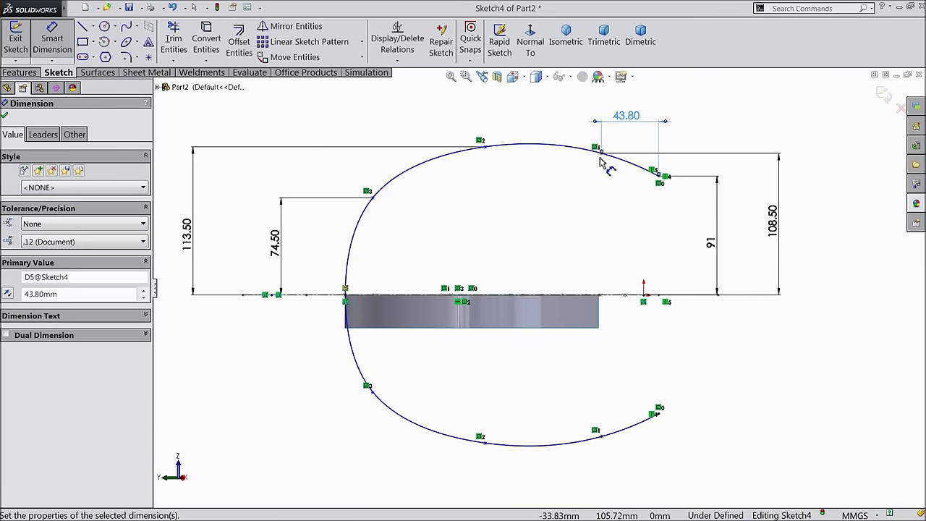
click(602, 153)
click(485, 148)
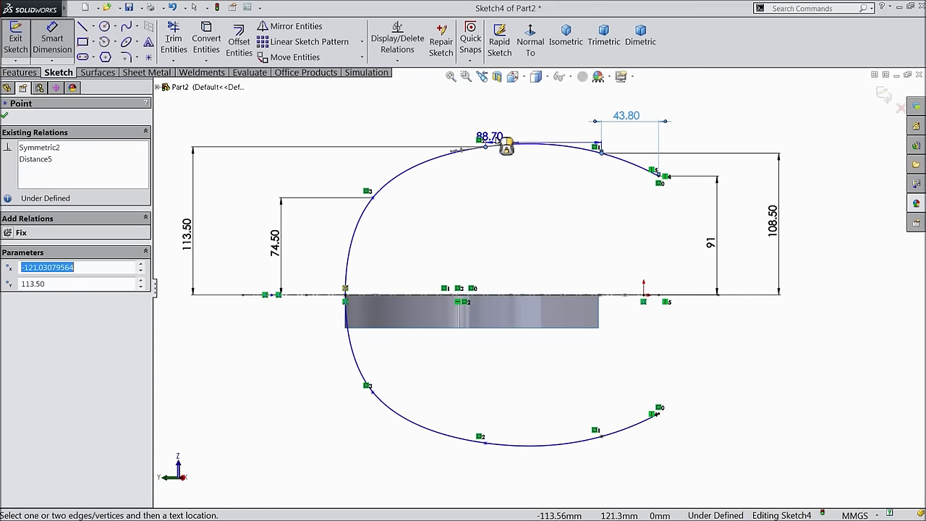
click(520, 115)
text(101)
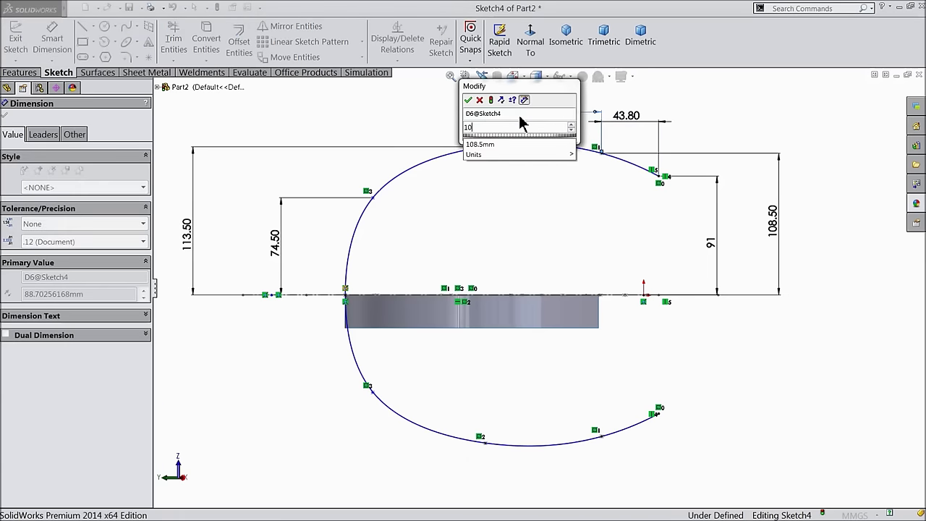
click(468, 101)
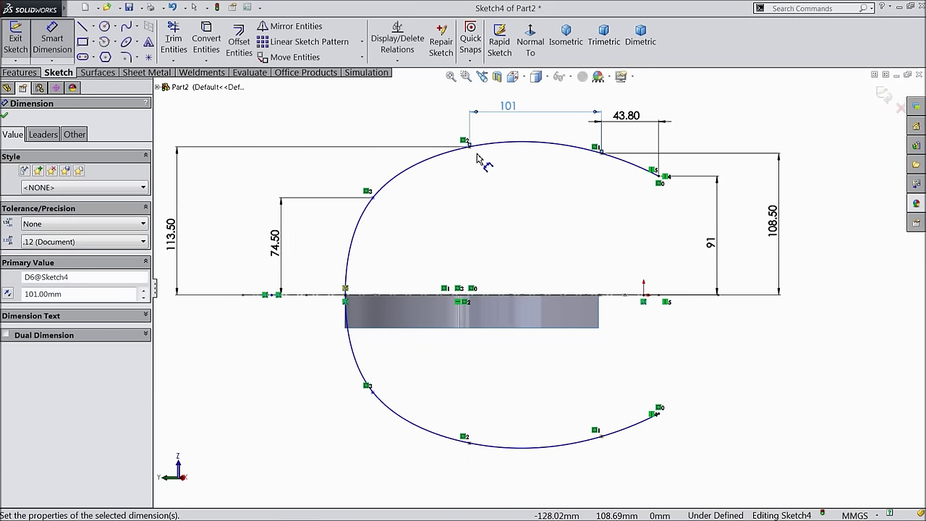
- Add a 70.30 horizontal dimension from the top spline point, fully defining Sketch4
click(470, 148)
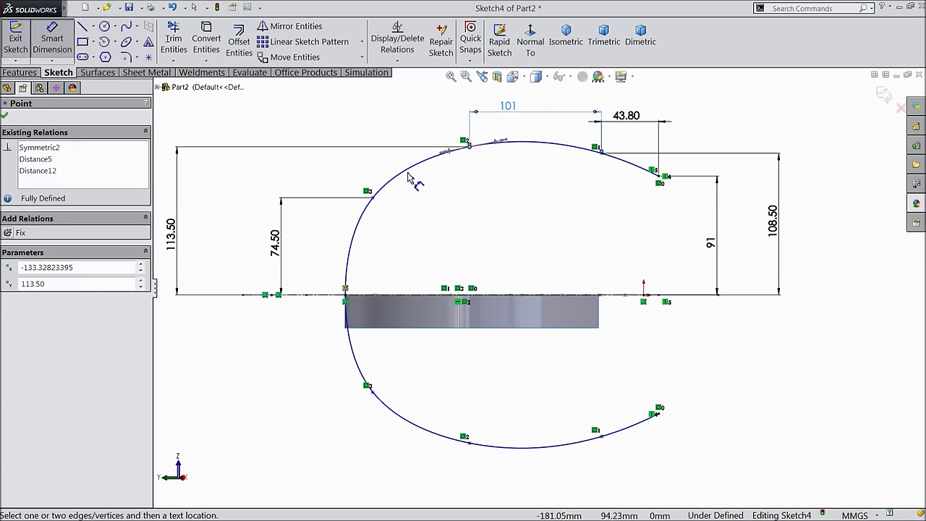
click(368, 191)
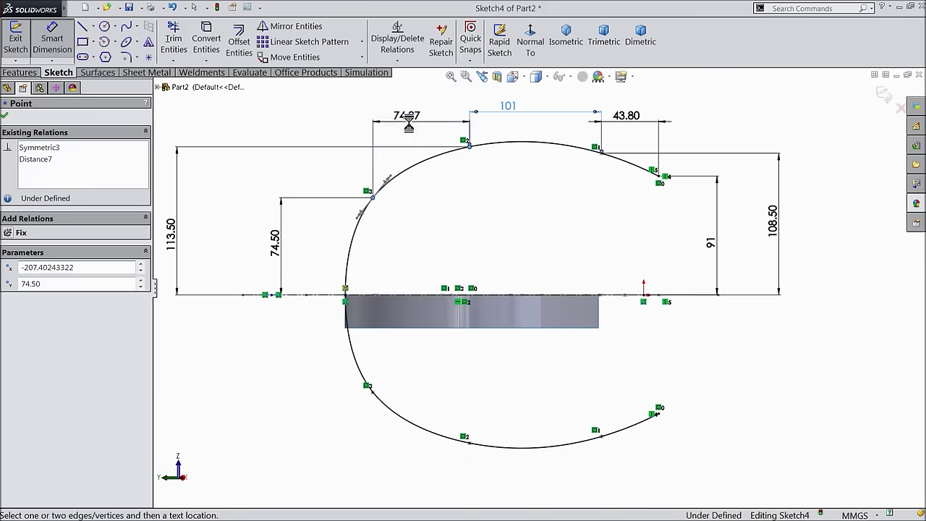
click(411, 125)
text(70.3)
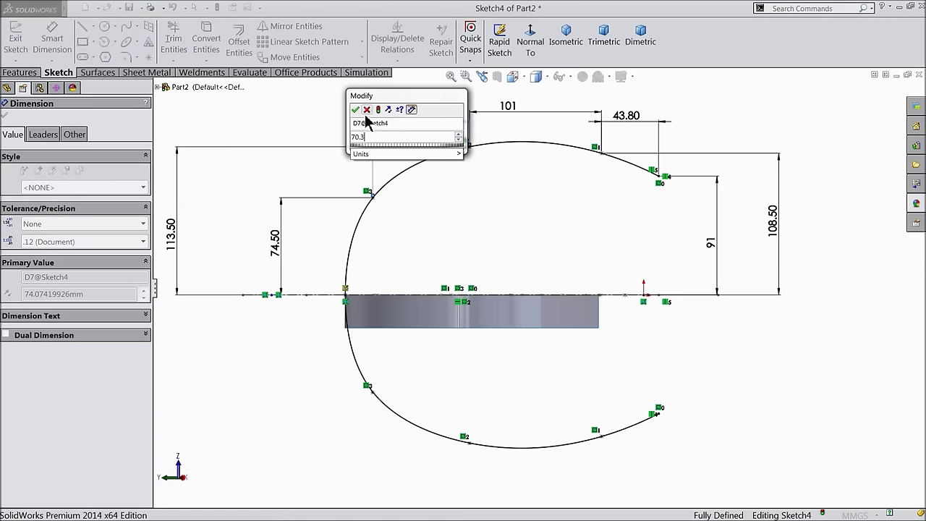
click(356, 110)
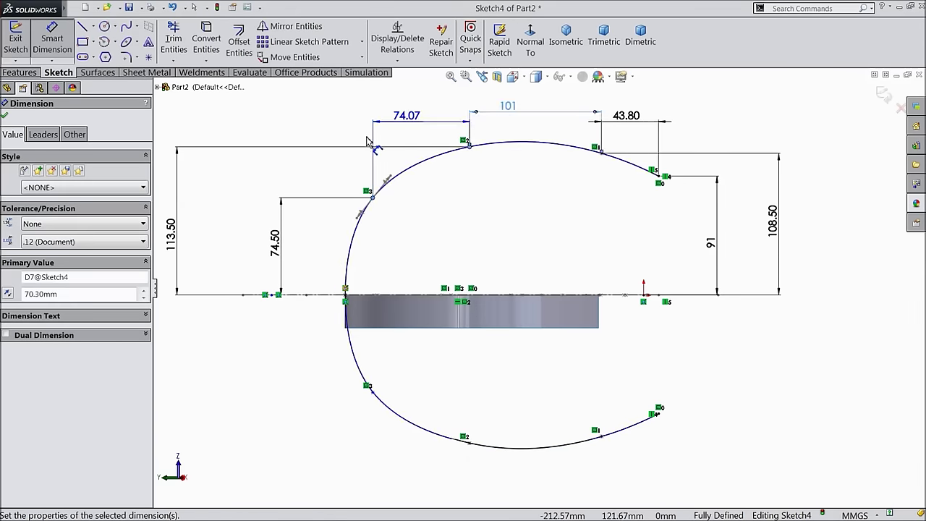
click(5, 116)
- Reposition the 113.50 height dimension (D3@Sketch4) nearer the spline outline
mouse_move(445, 257)
middle_down()
mouse_move(439, 224)
mouse_move(450, 248)
mouse_move(440, 325)
mouse_move(384, 335)
middle_up()
scroll(376, 326, down, 3)
scroll(365, 313, down, 3)
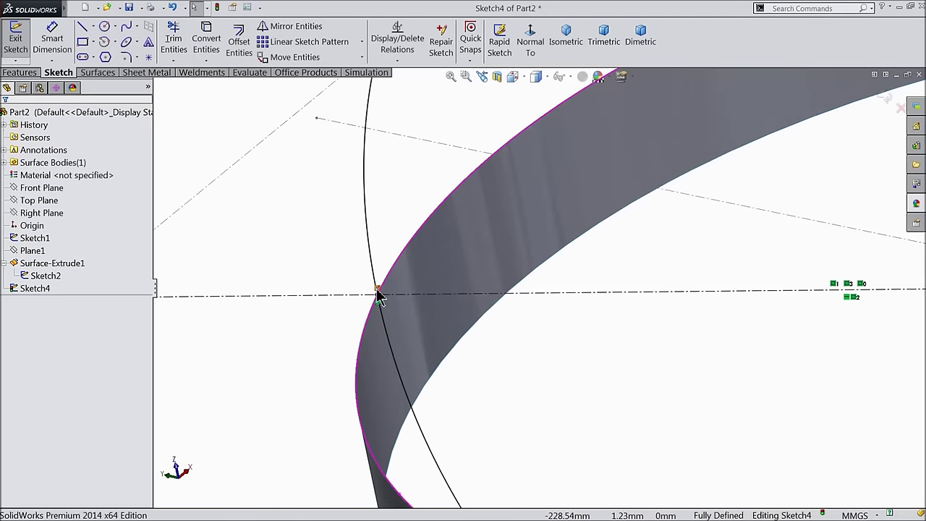
scroll(374, 294, up, 6)
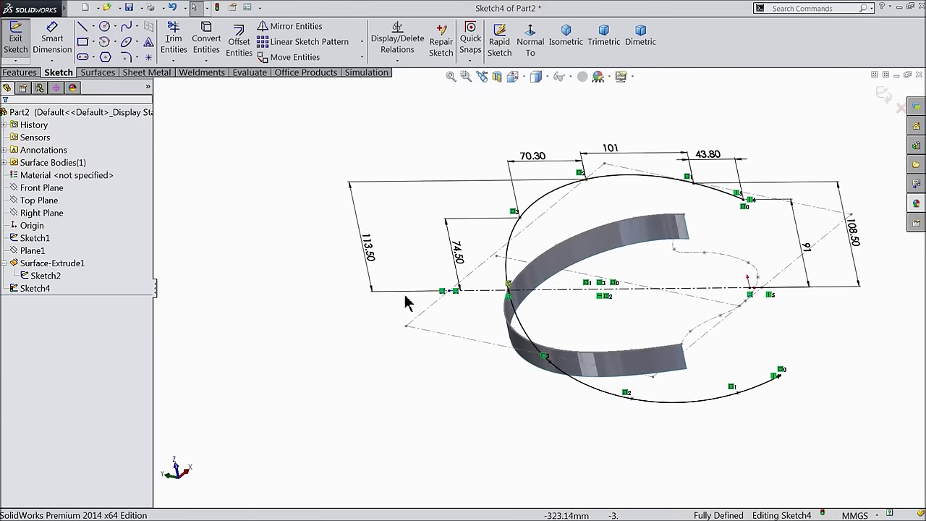
middle_drag(380, 296, 439, 269)
key(ctrl+Left)
key(ctrl+Left)
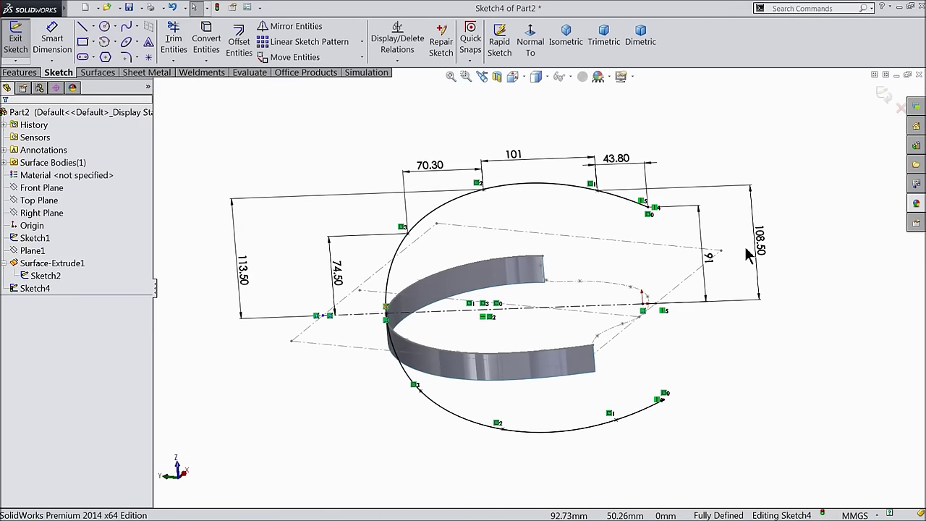
middle_drag(623, 284, 637, 272)
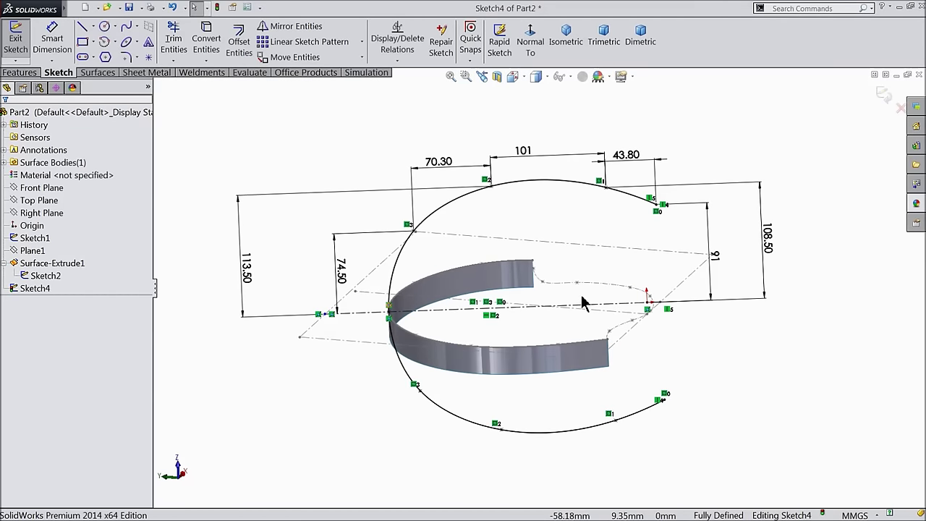
drag(178, 269, 205, 265)
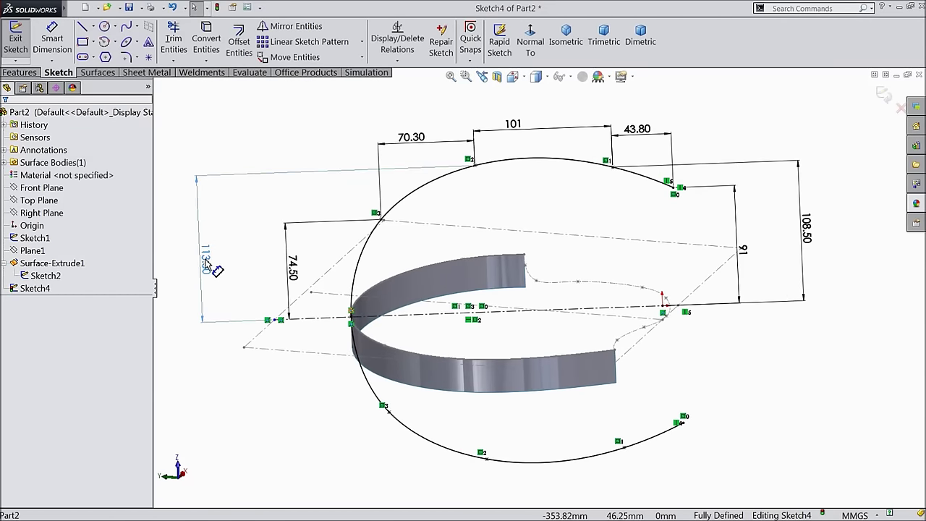
- Extrude Sketch4 as a 25.40 mm blind surface, creating Surface-Extrude2
click(21, 72)
click(103, 73)
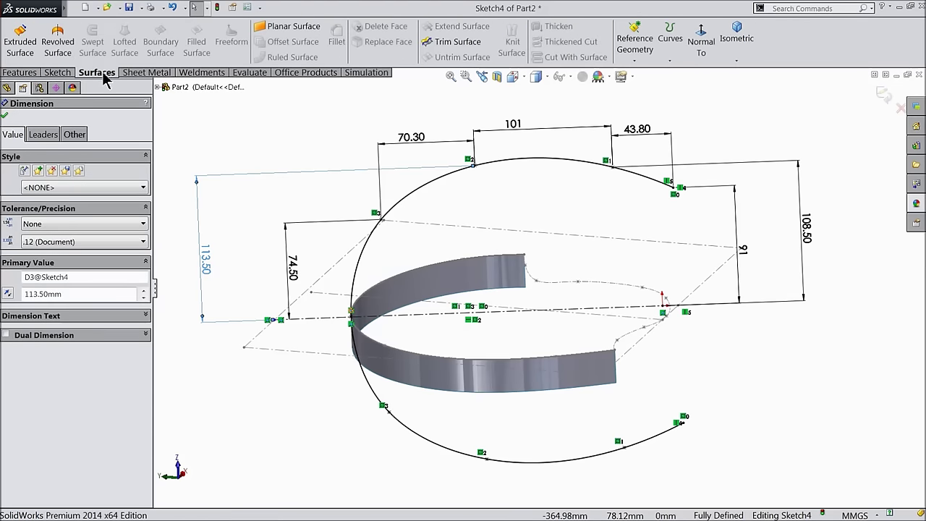
click(19, 36)
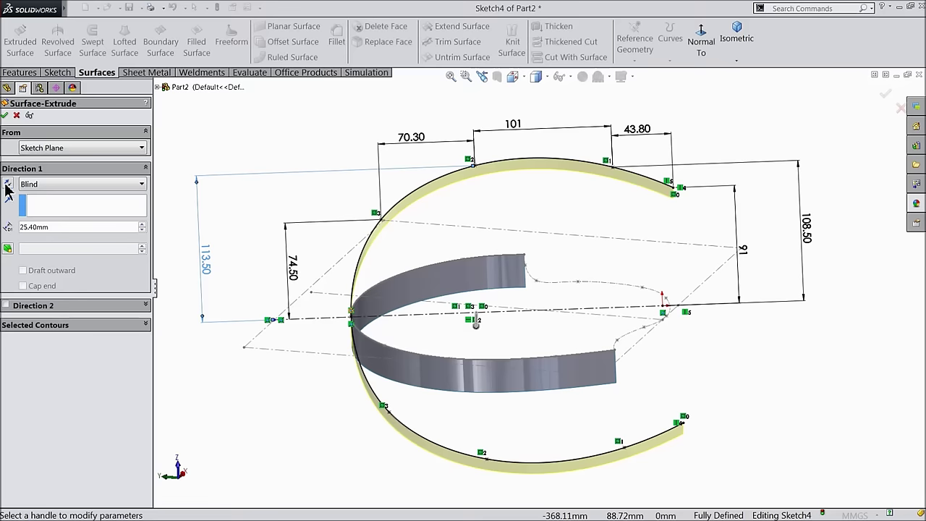
mouse_move(243, 180)
middle_down()
mouse_move(314, 186)
mouse_move(345, 156)
mouse_move(326, 149)
mouse_move(311, 181)
middle_up()
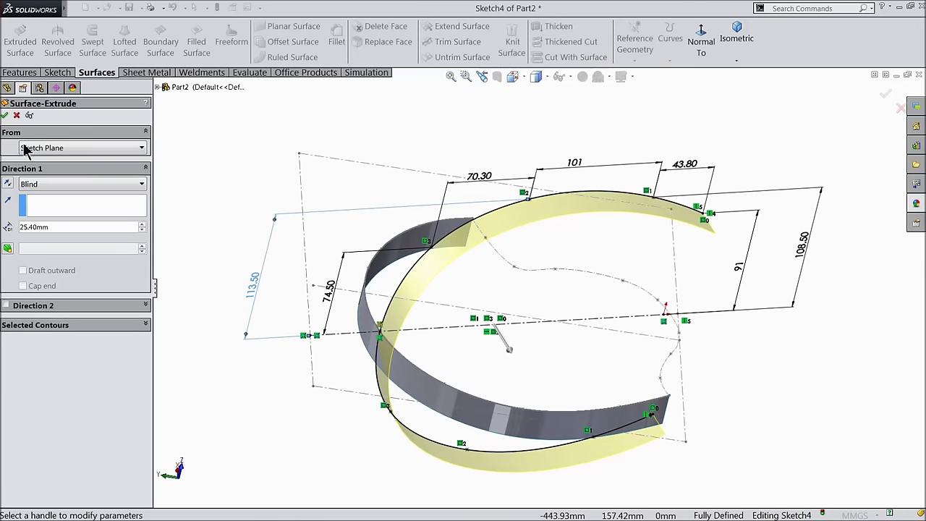
click(6, 115)
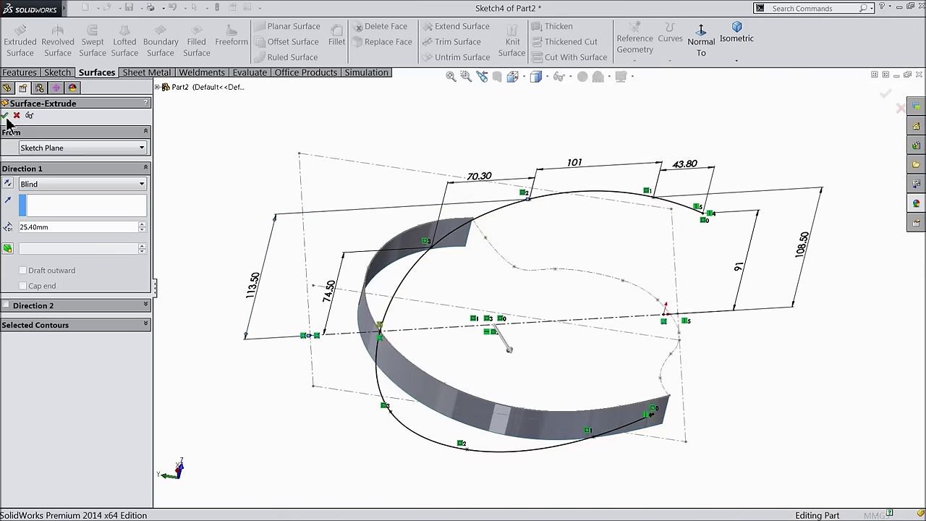
- Start a new sketch on Plane1
click(241, 177)
mouse_move(269, 258)
middle_down()
mouse_move(290, 207)
mouse_move(260, 262)
mouse_move(282, 270)
mouse_move(260, 258)
middle_up()
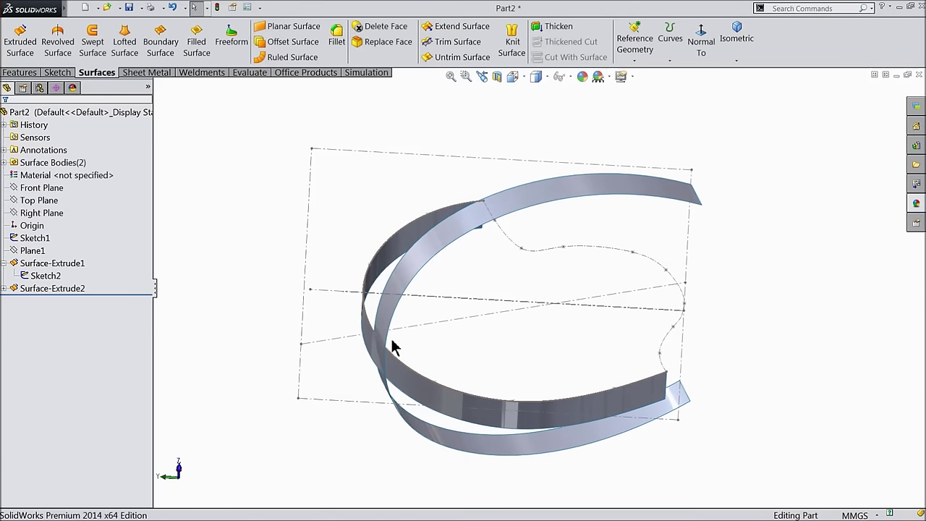
scroll(391, 346, down, 2)
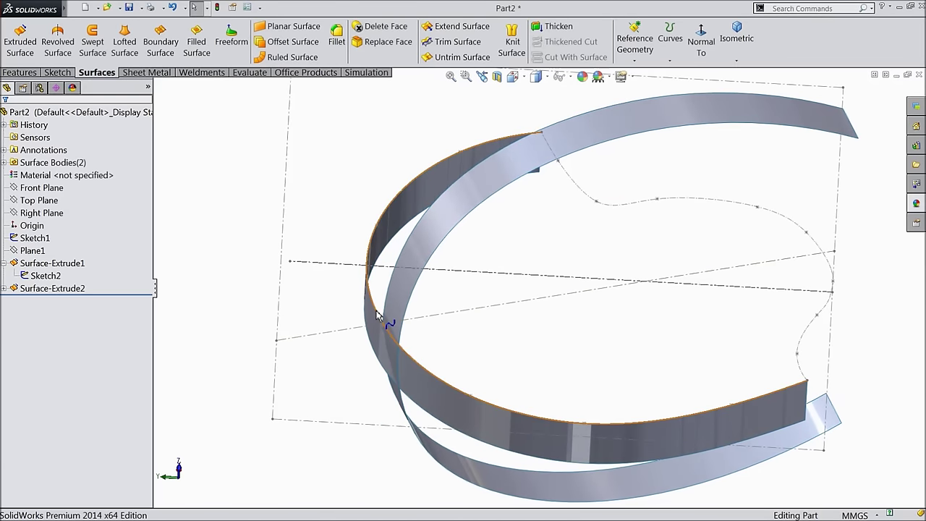
click(3, 264)
click(29, 250)
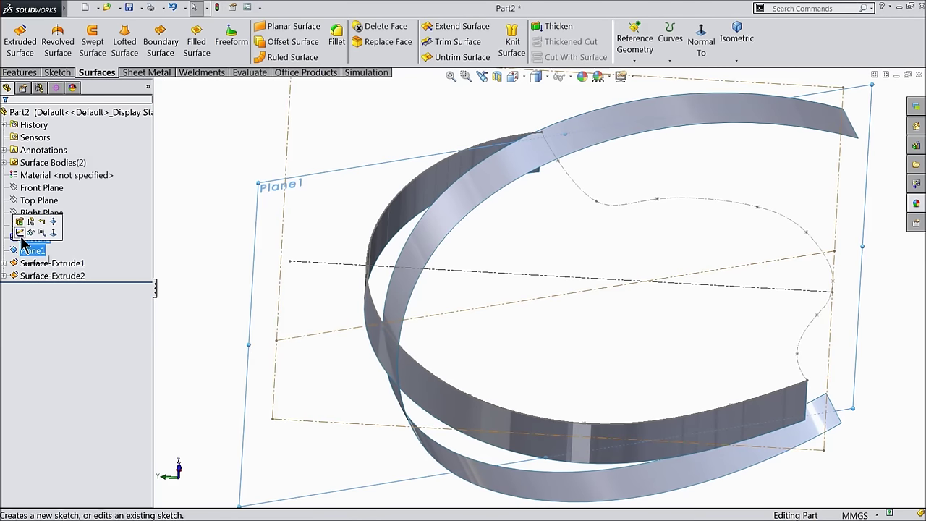
click(19, 231)
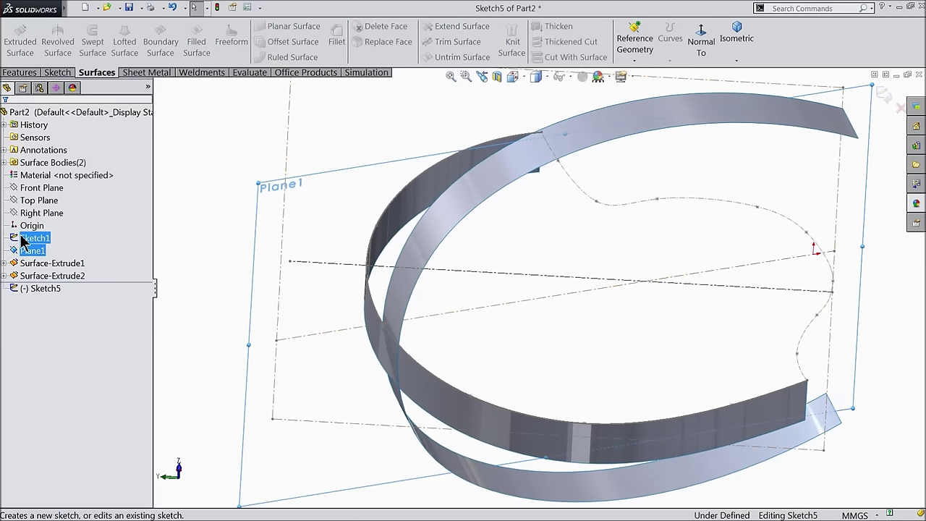
- Draw one line from Plane1's lower-left edge to the face-opening outline
click(58, 72)
click(82, 29)
scroll(260, 242, up, 5)
middle_drag(261, 242, 270, 260)
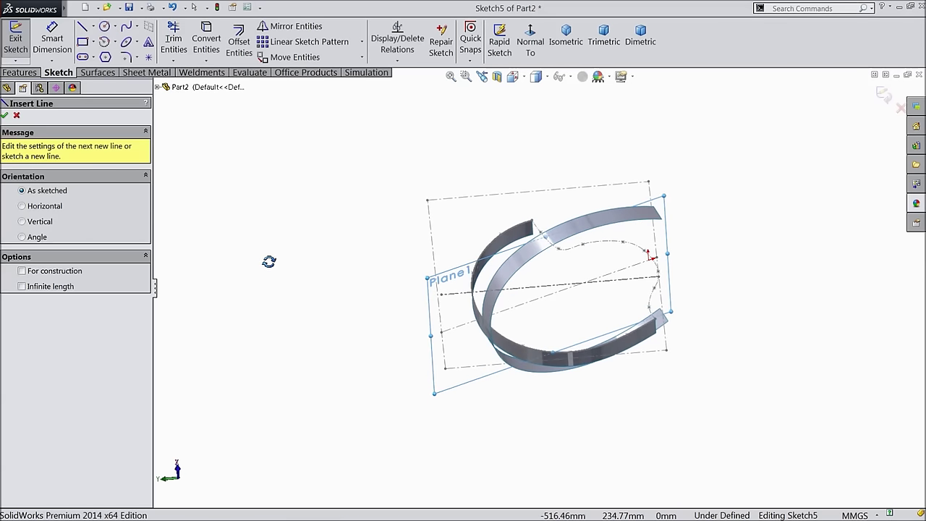
scroll(538, 298, down, 5)
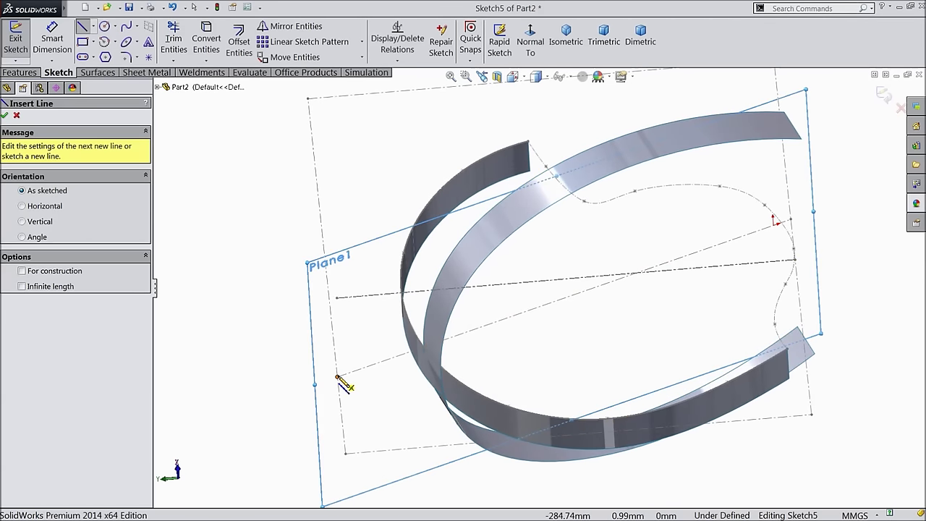
click(337, 376)
click(792, 222)
right_click(791, 187)
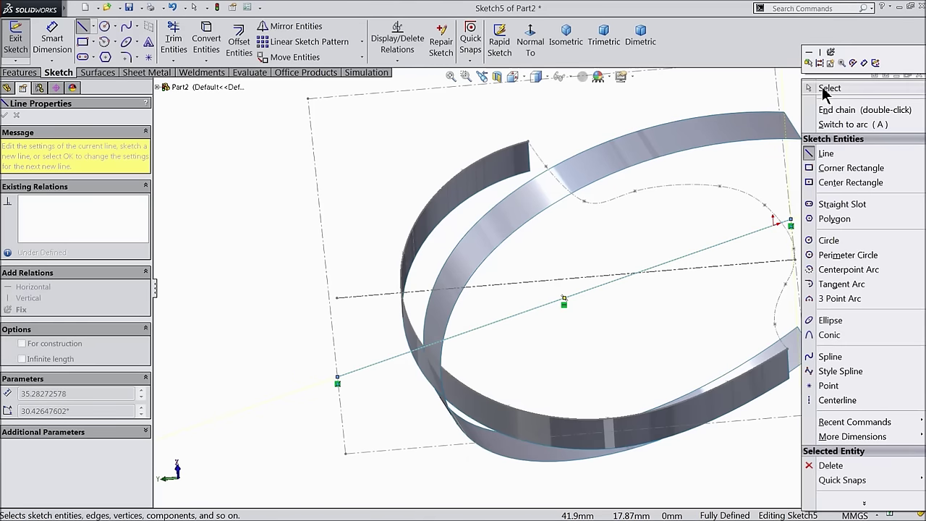
click(825, 90)
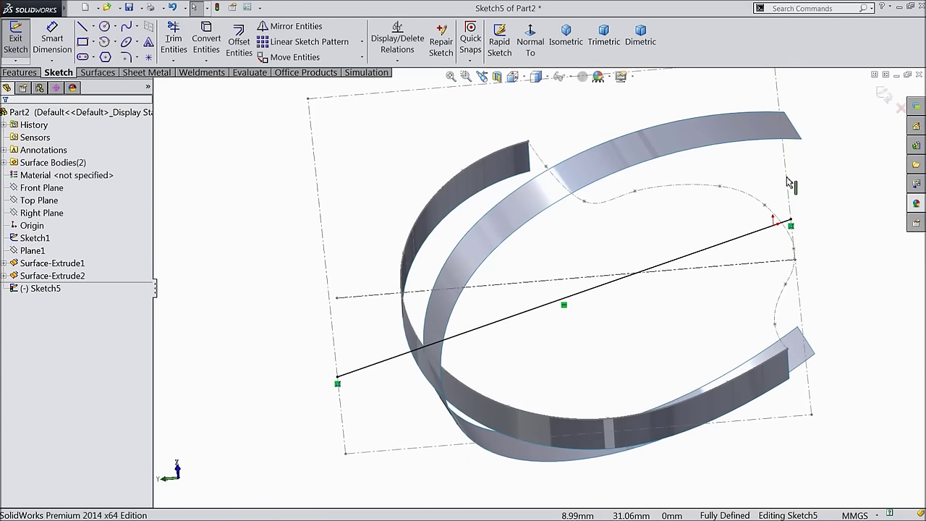
click(26, 73)
- Project the Sketch5 line onto Surface-Extrude2's tilted ribbon face as Split Line1
click(563, 61)
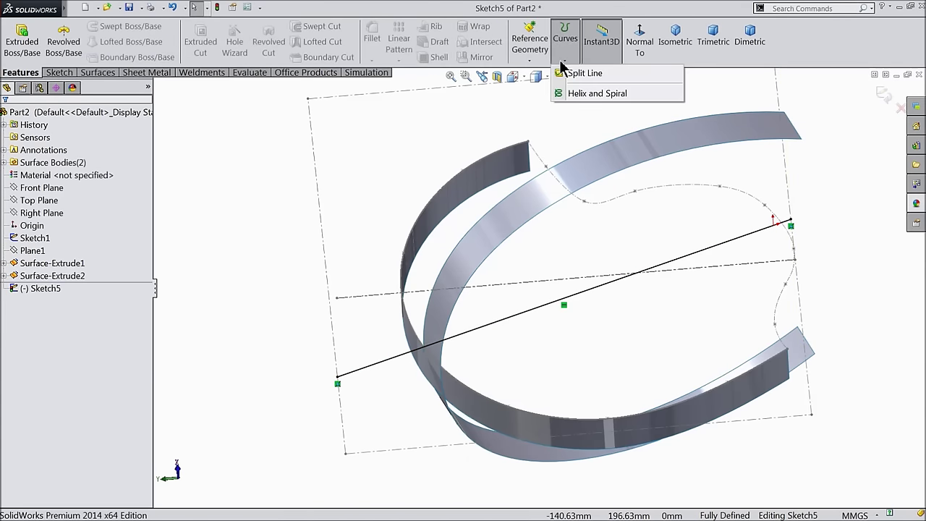
click(575, 74)
mouse_move(468, 310)
middle_down()
mouse_move(497, 290)
mouse_move(502, 255)
mouse_move(502, 279)
middle_up()
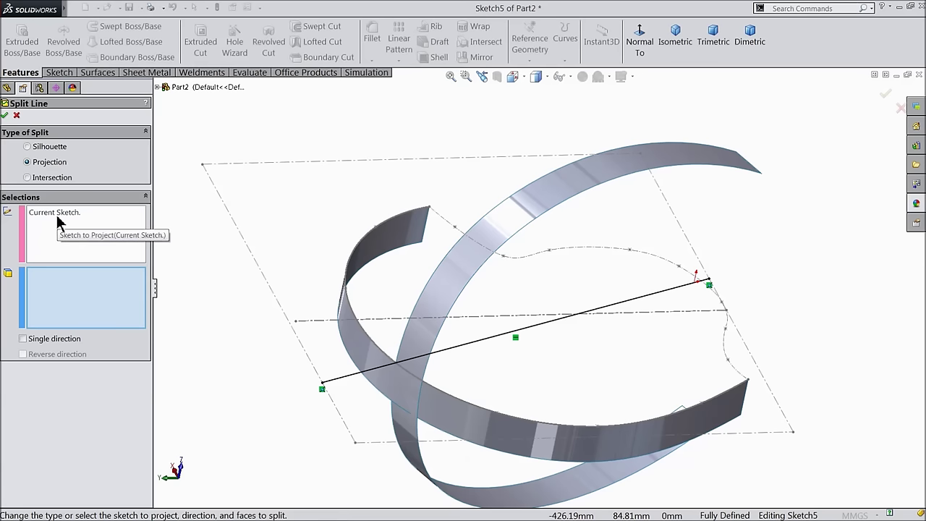
click(447, 298)
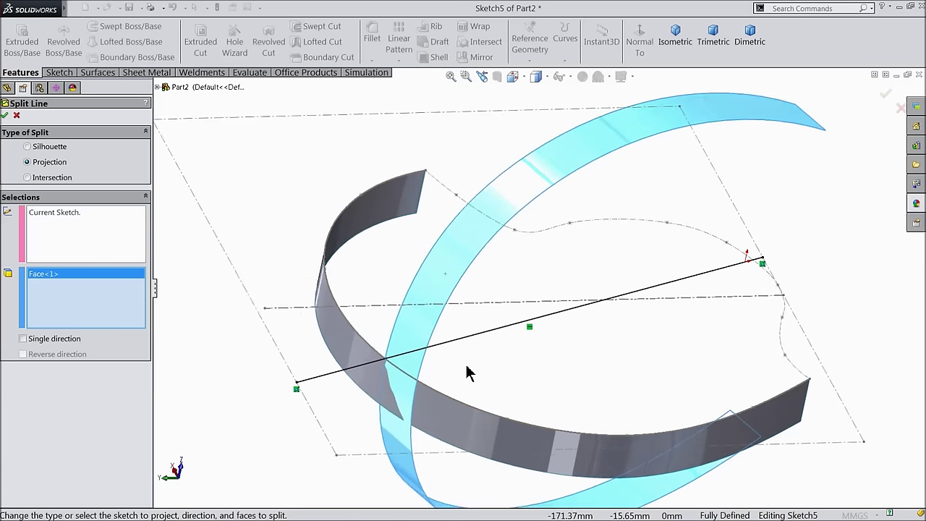
scroll(463, 369, down, 3)
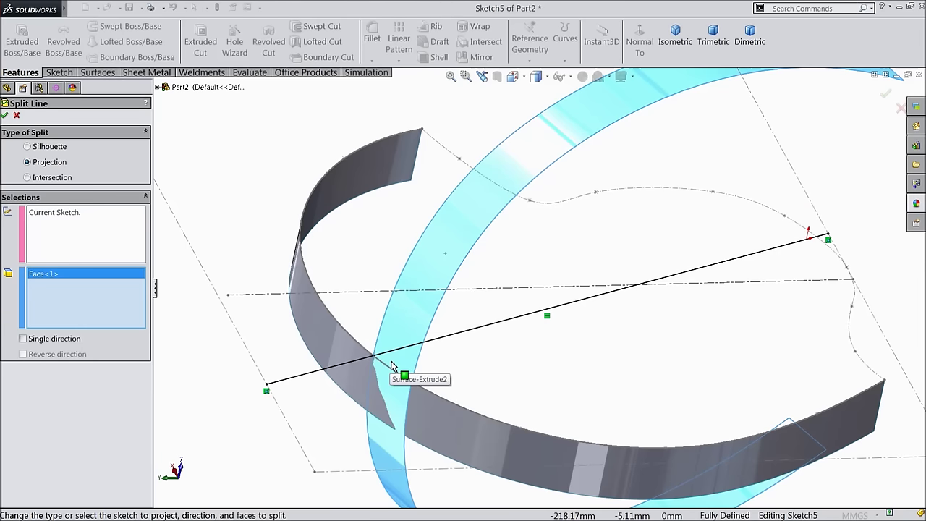
click(5, 117)
scroll(434, 391, down, 5)
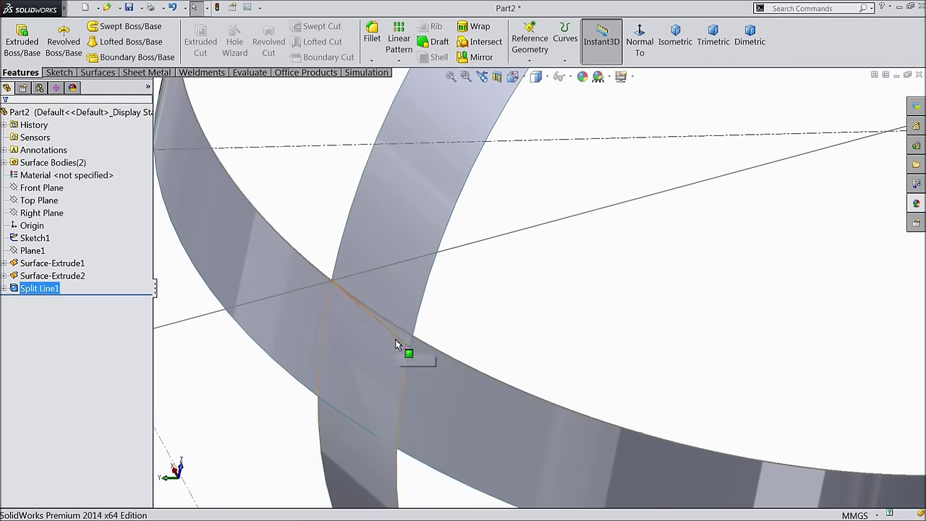
- Check the split ribbon portions, dismiss the unsaved-document notice, and fit the model
scroll(410, 368, up, 4)
scroll(449, 391, down, 2)
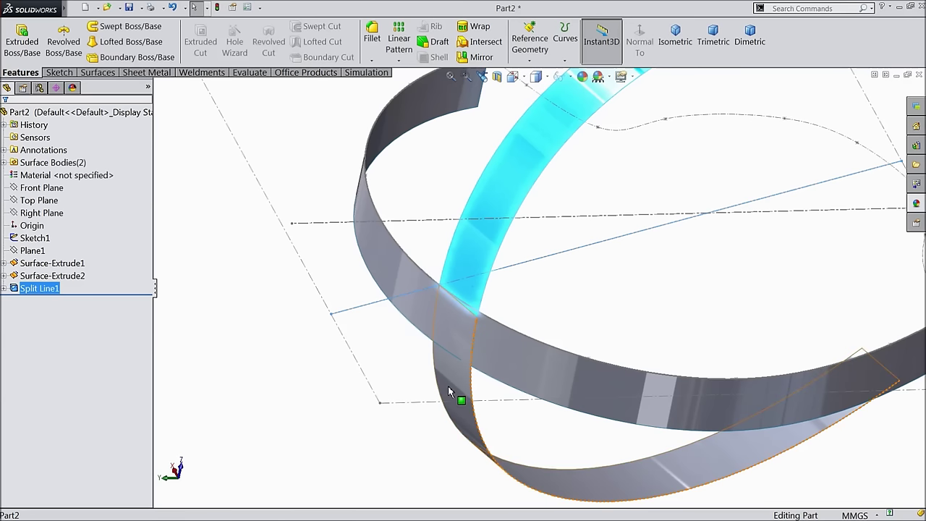
click(452, 392)
click(476, 280)
click(449, 392)
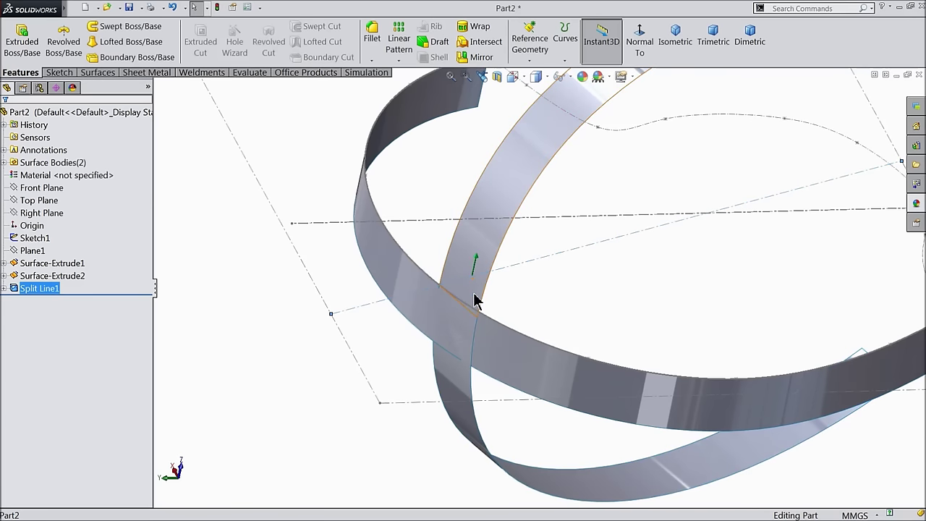
click(292, 255)
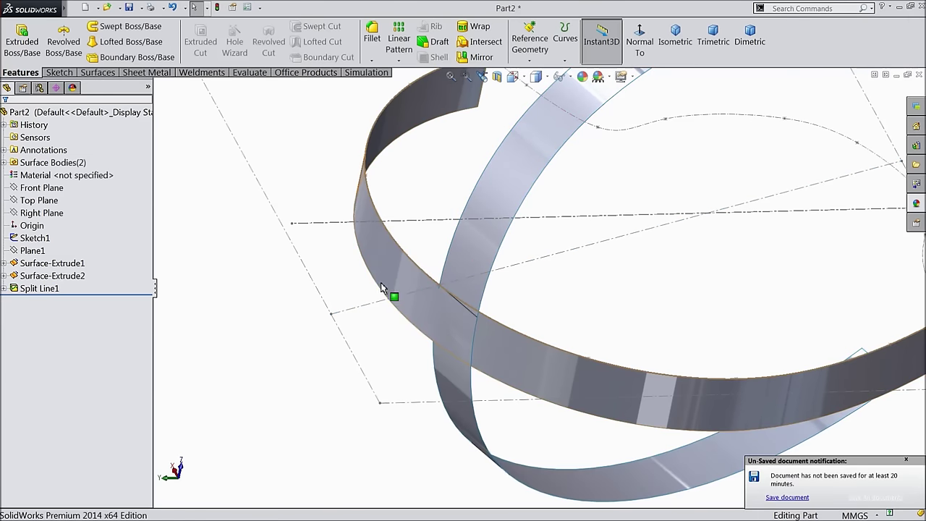
click(388, 283)
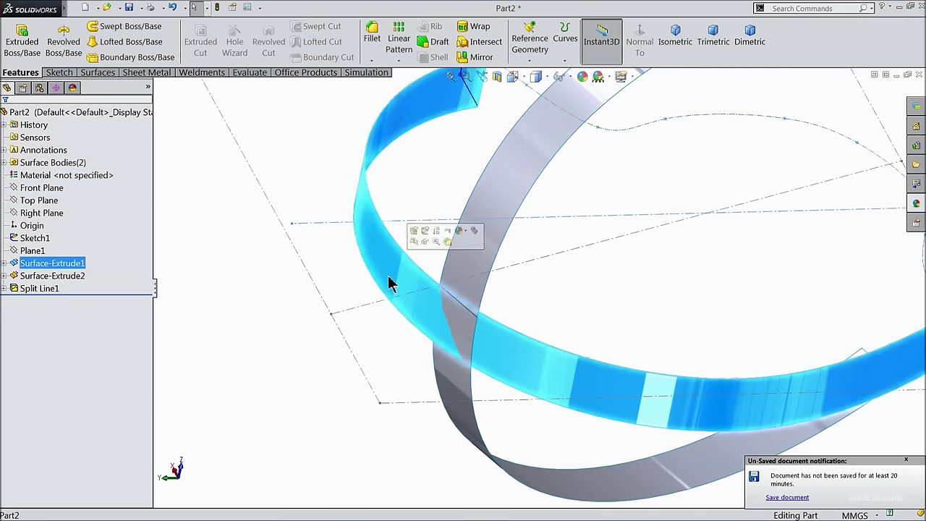
click(908, 462)
key(f)
click(313, 316)
- Sketch a slanted line on Front Plane from the boundary's top edge to its bottom corner
click(41, 187)
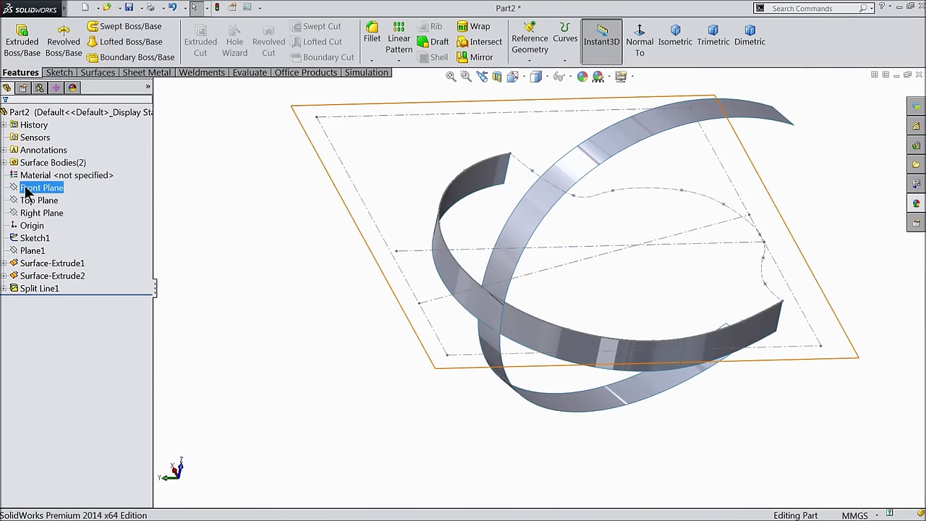
click(34, 175)
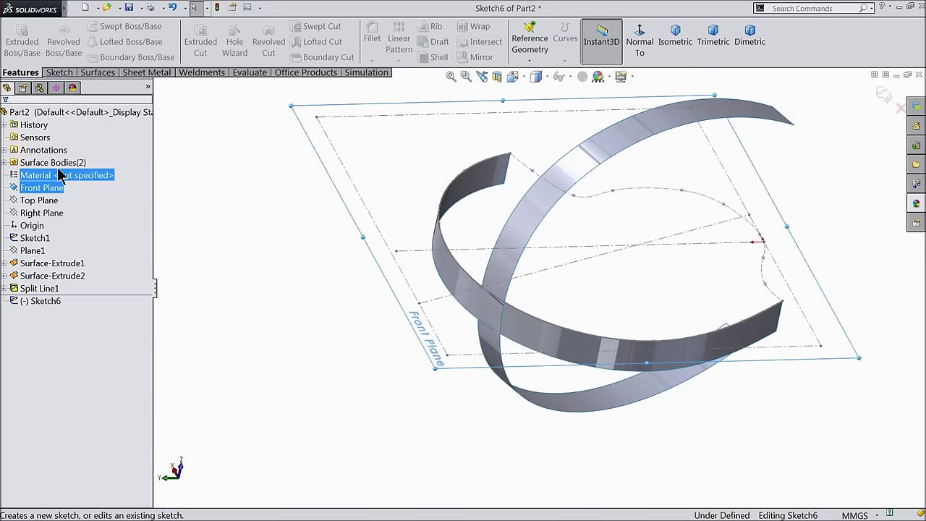
click(641, 45)
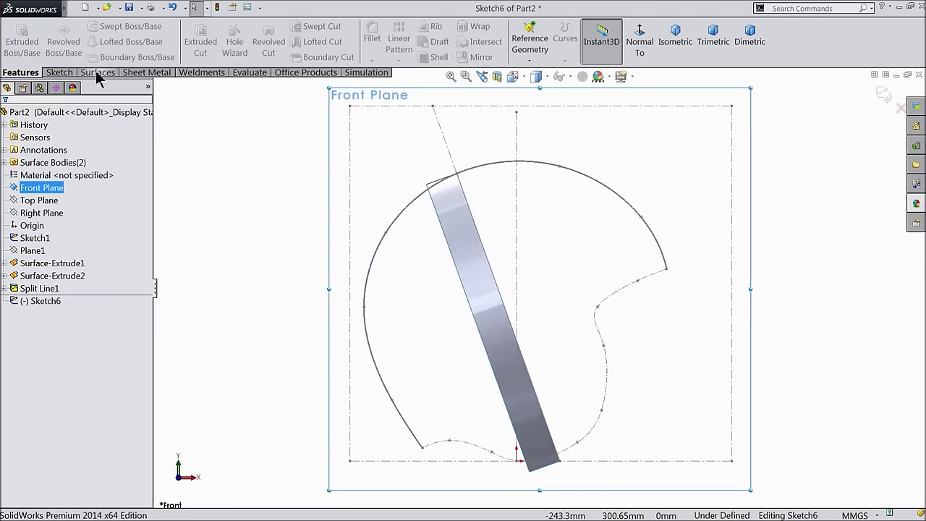
click(60, 72)
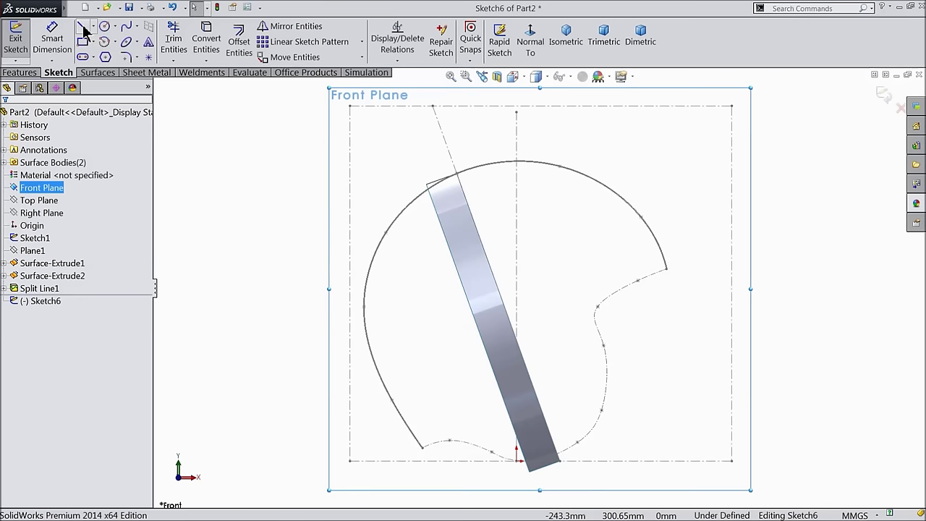
click(84, 27)
click(432, 107)
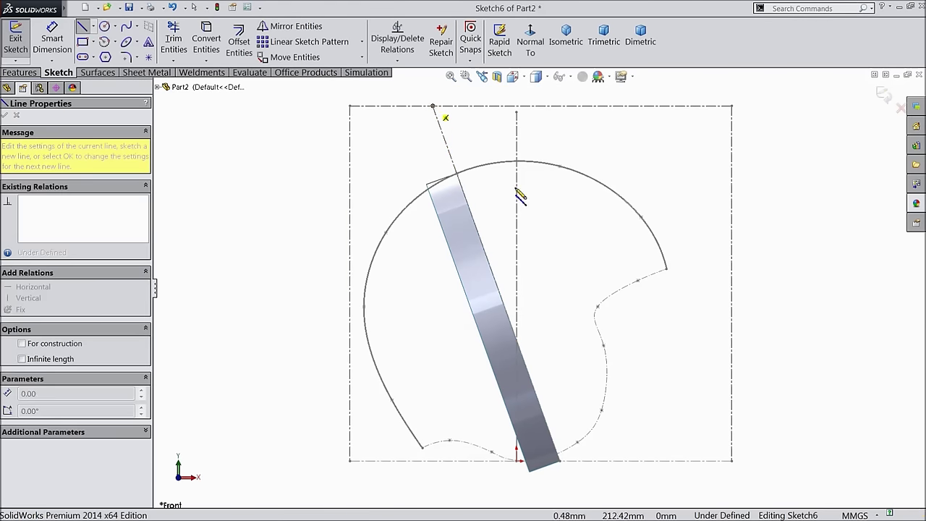
click(559, 461)
right_click(648, 78)
click(672, 88)
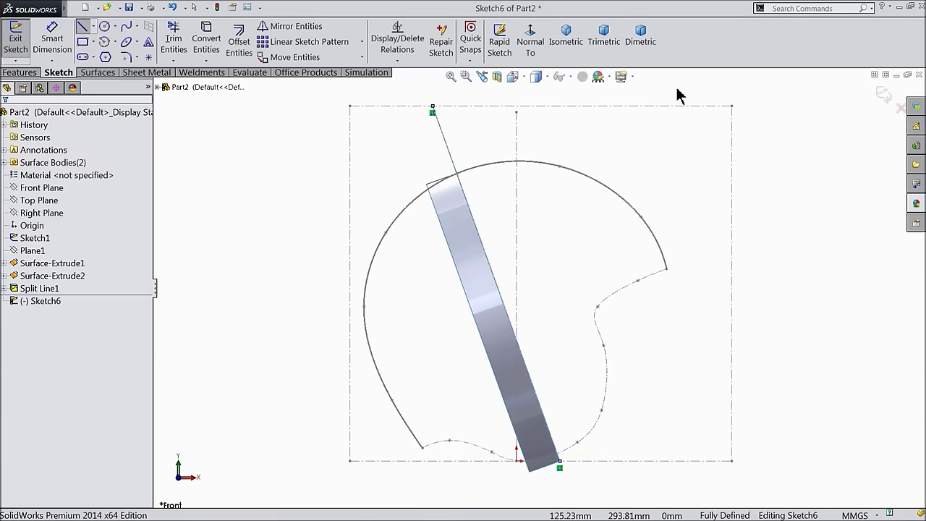
- Begin a second split line feature from the Curves menu
mouse_move(564, 242)
middle_down()
mouse_move(581, 311)
mouse_move(572, 283)
middle_up()
scroll(520, 293, down, 2)
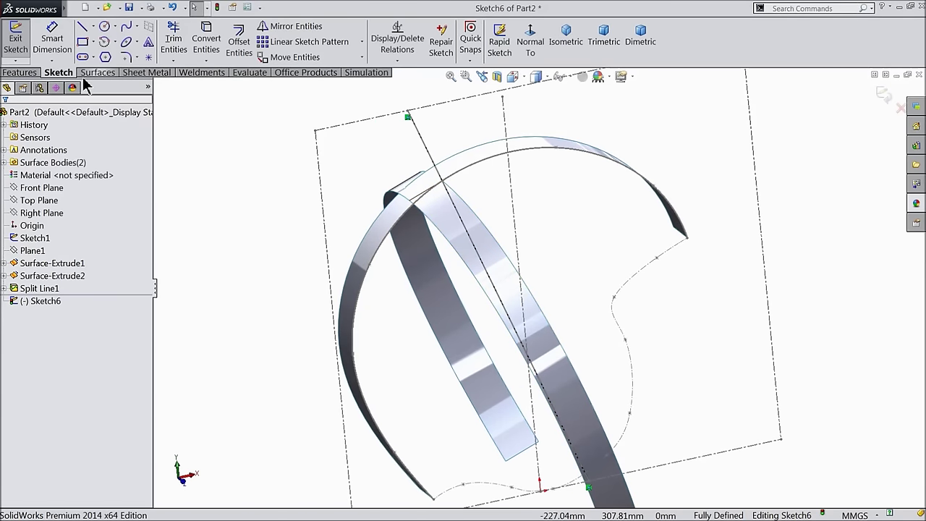
click(29, 73)
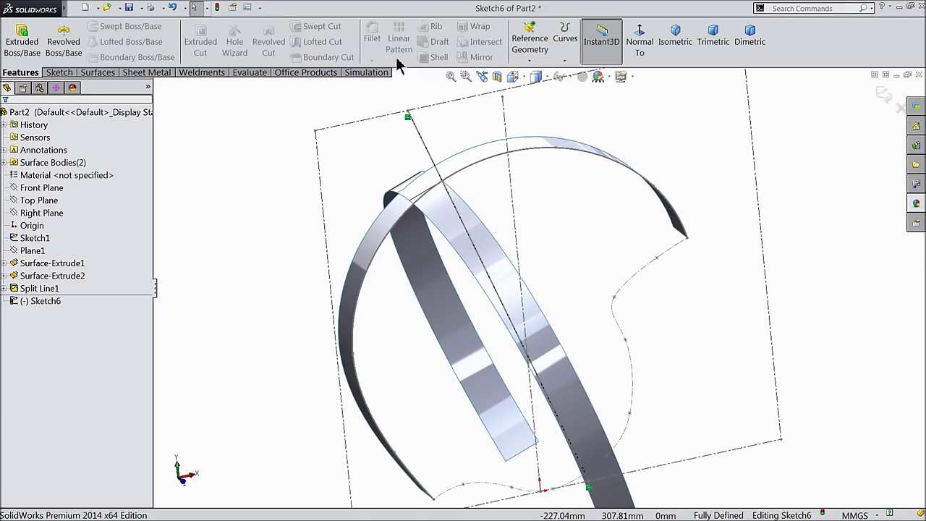
click(566, 62)
click(583, 75)
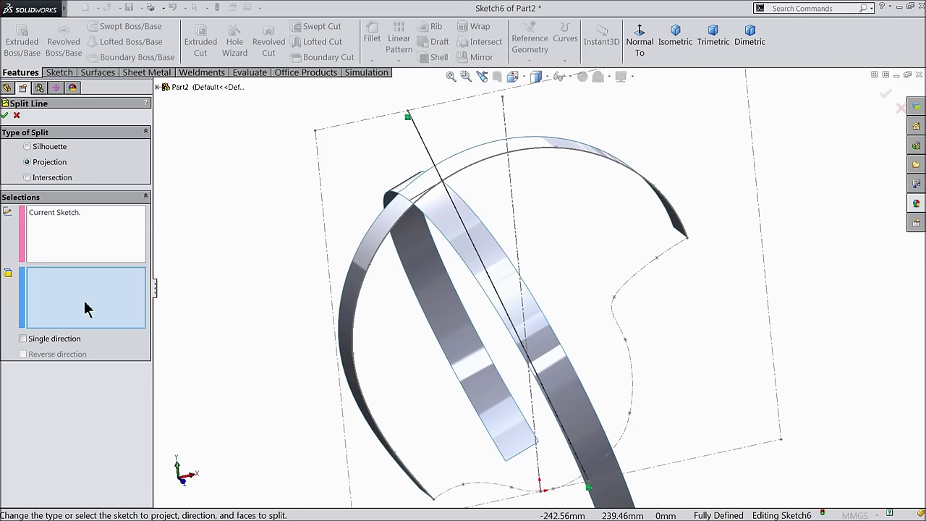
- Project Sketch6's line onto the Surface-Extrude1 ribbon face to create Split Line2
mouse_move(365, 259)
middle_down()
mouse_move(376, 300)
mouse_move(374, 279)
middle_up()
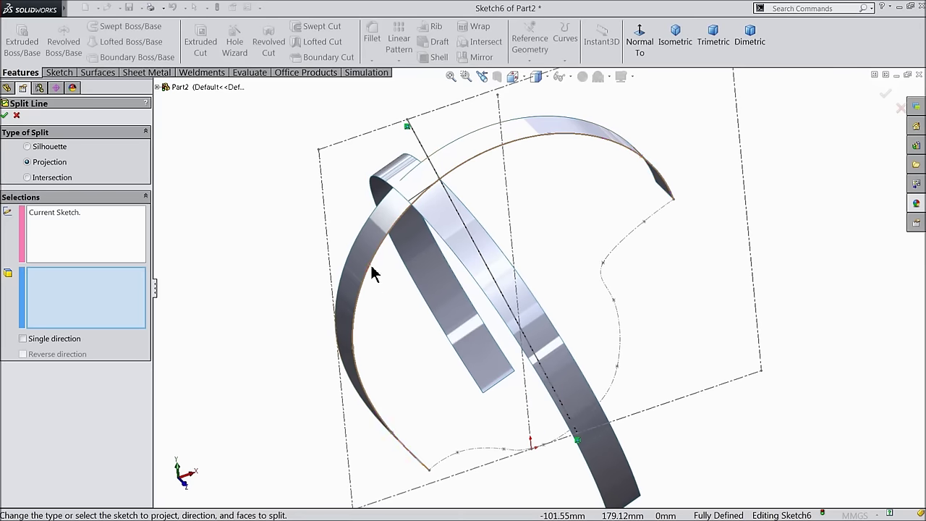
click(363, 262)
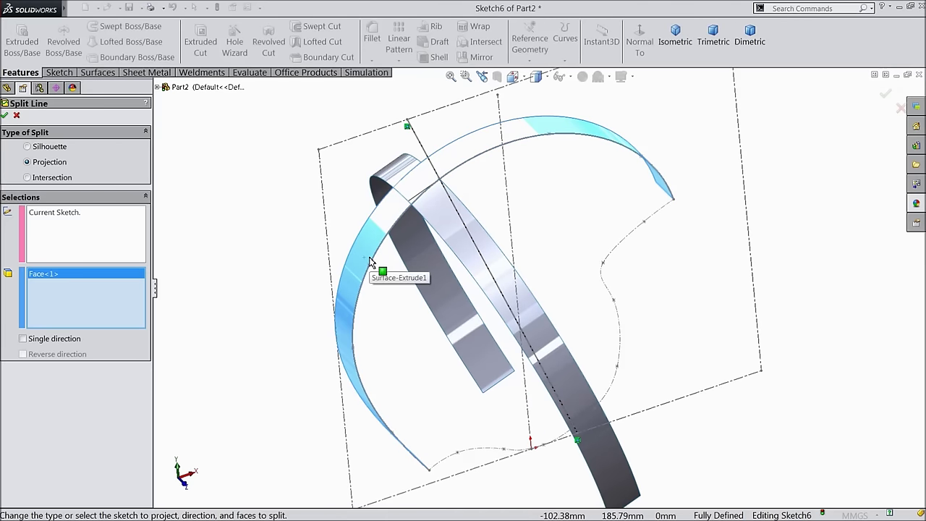
scroll(369, 261, down, 1)
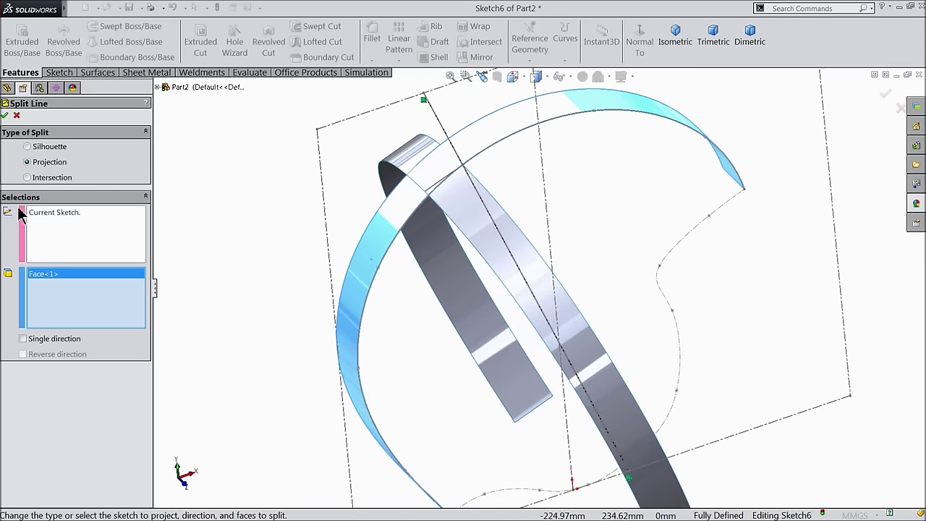
click(5, 116)
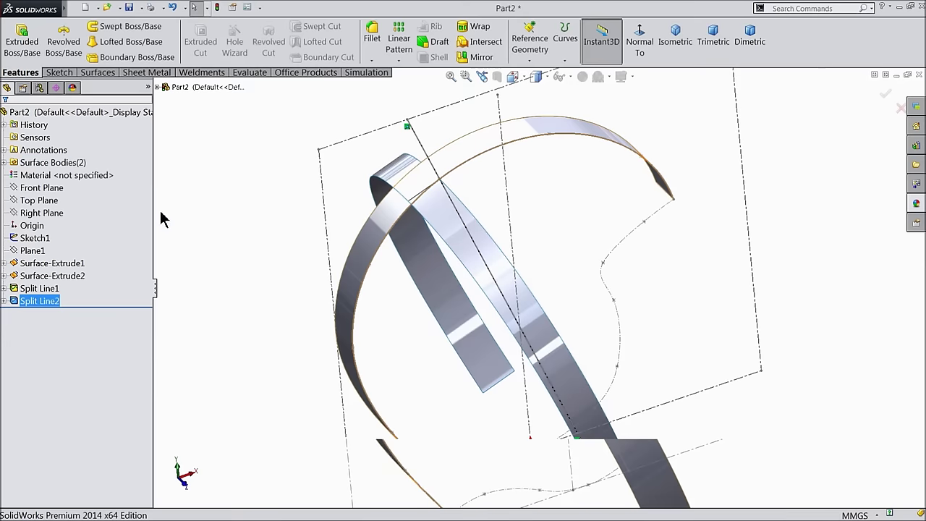
- Inspect the new split edge where the two ribbons cross
middle_drag(249, 237, 265, 268)
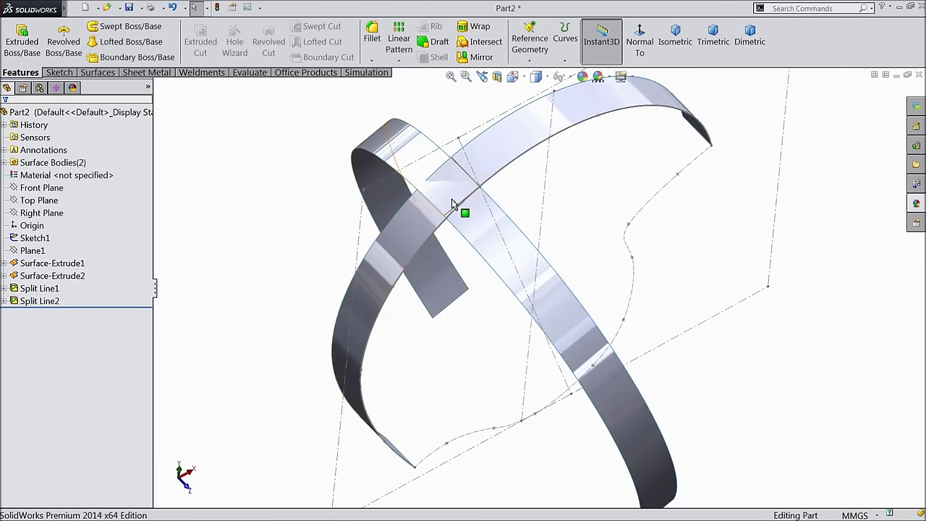
scroll(455, 207, down, 3)
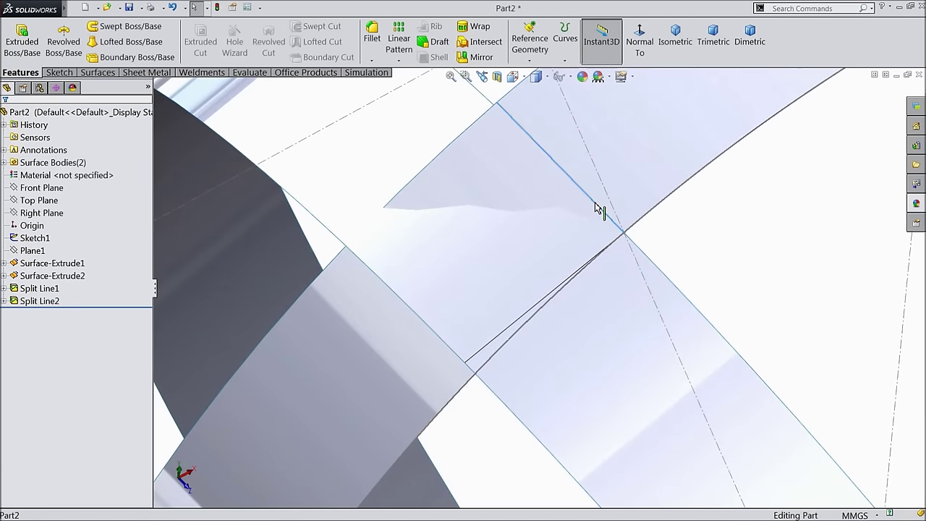
click(601, 208)
scroll(537, 311, up, 5)
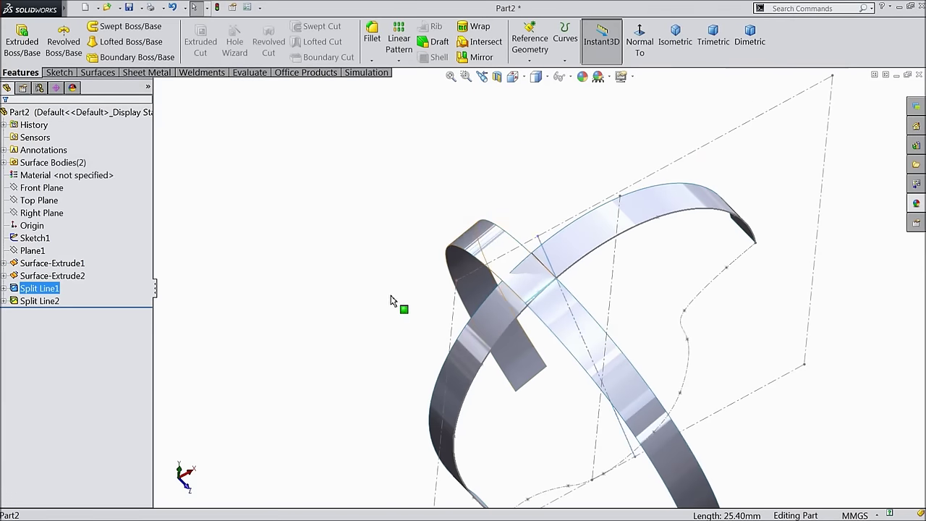
click(392, 305)
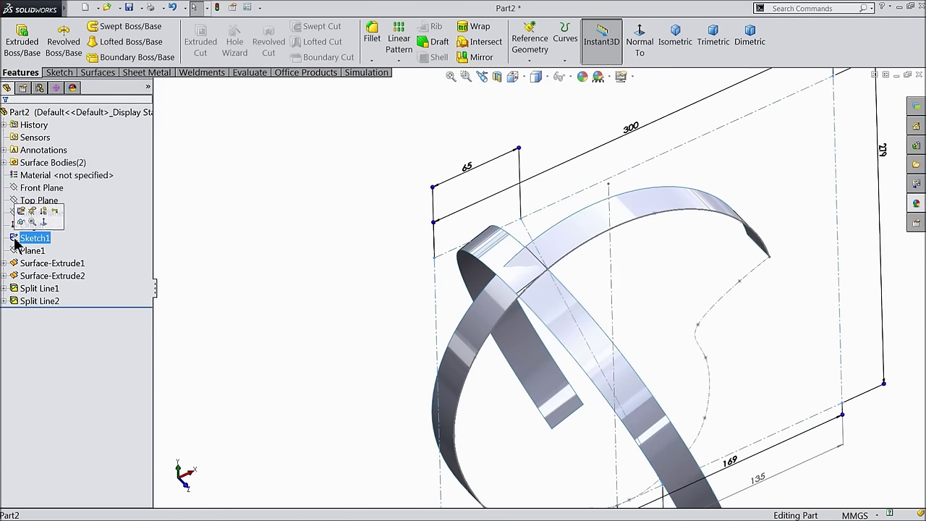
- Hide Sketch1 and Sketch2 so their dimensions no longer clutter the model
click(22, 221)
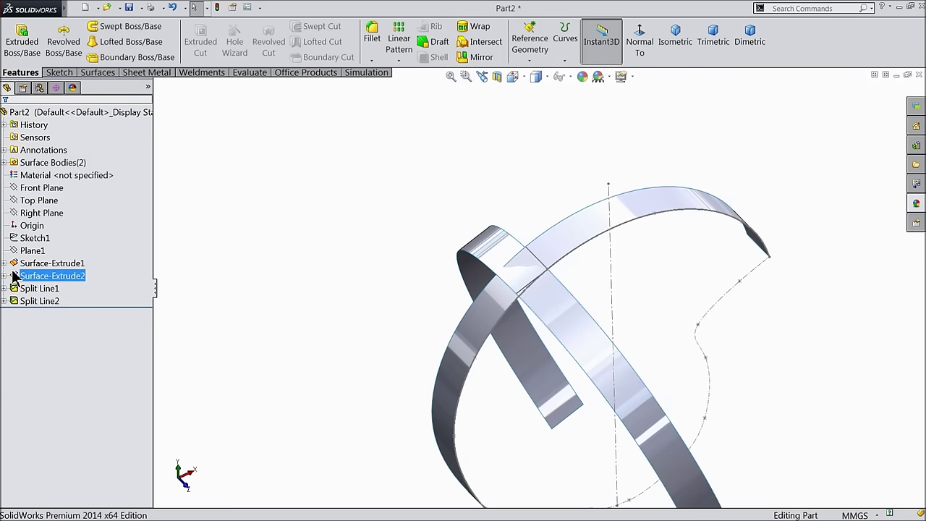
click(4, 263)
click(44, 276)
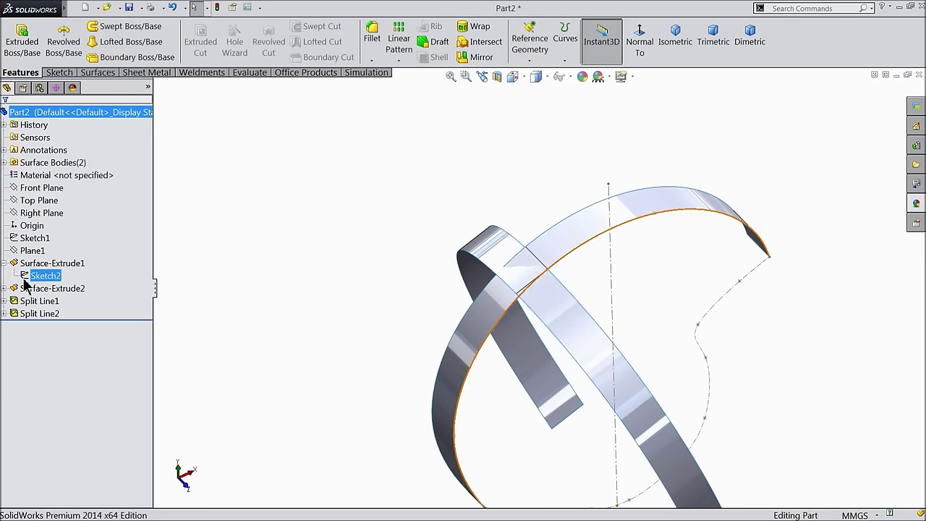
click(30, 259)
click(29, 259)
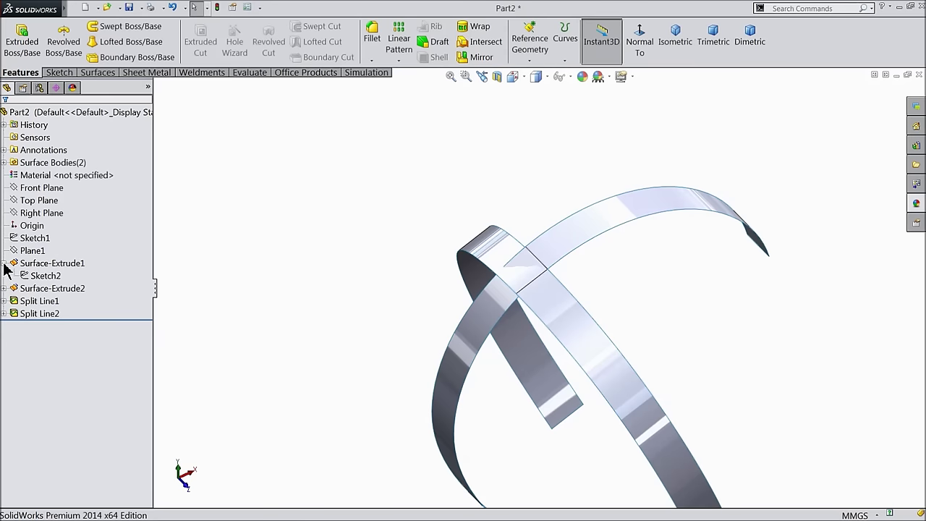
click(3, 264)
- Orbit and zoom the ribbons to inspect them from new angles
scroll(333, 268, up, 3)
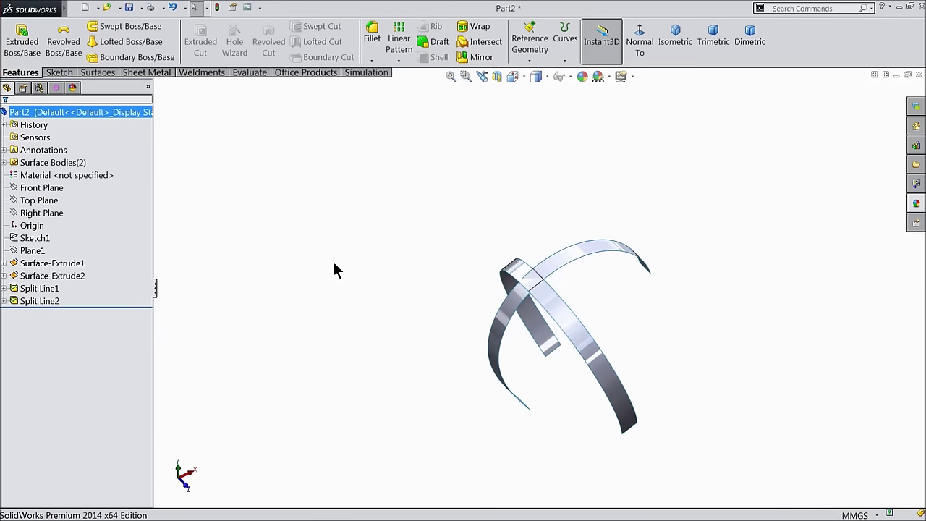
middle_drag(334, 267, 306, 363)
scroll(553, 352, down, 2)
mouse_move(581, 356)
middle_down()
mouse_move(612, 355)
mouse_move(575, 343)
mouse_move(600, 319)
mouse_move(580, 339)
middle_up()
scroll(568, 347, up, 2)
scroll(579, 339, down, 2)
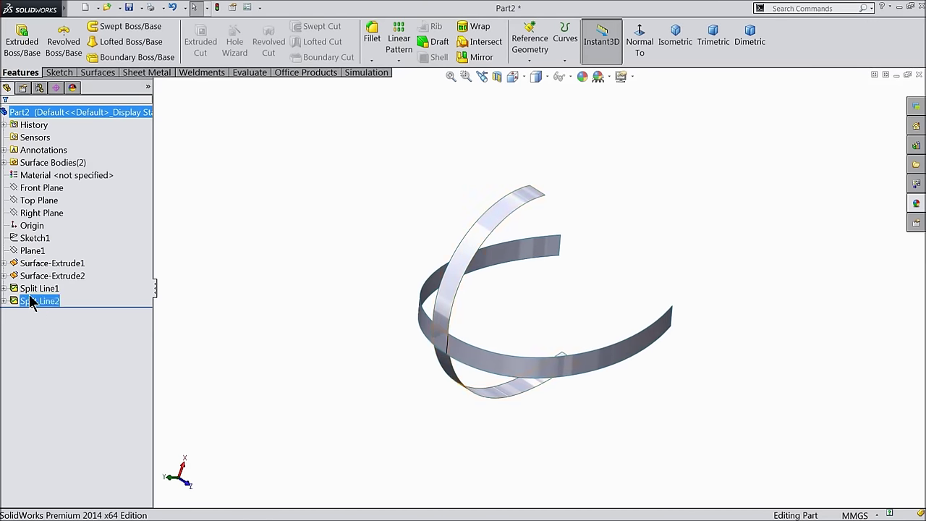
- Select Sketch1 and Sketch2 in the tree to check their planes and dimensions, then deselect
click(4, 263)
click(5, 264)
click(22, 240)
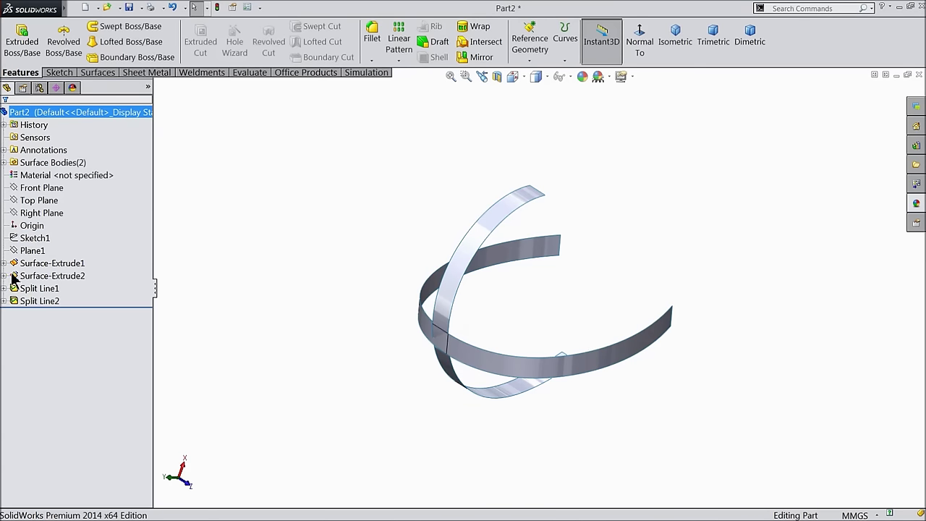
click(4, 263)
click(39, 276)
mouse_move(213, 325)
middle_down()
mouse_move(234, 323)
mouse_move(193, 271)
mouse_move(270, 268)
mouse_move(178, 200)
mouse_move(180, 264)
mouse_move(196, 259)
mouse_move(171, 231)
mouse_move(183, 244)
middle_up()
mouse_move(302, 325)
middle_down()
mouse_move(283, 305)
mouse_move(289, 329)
mouse_move(287, 299)
middle_up()
click(314, 303)
middle_drag(515, 354, 492, 353)
scroll(446, 333, down, 3)
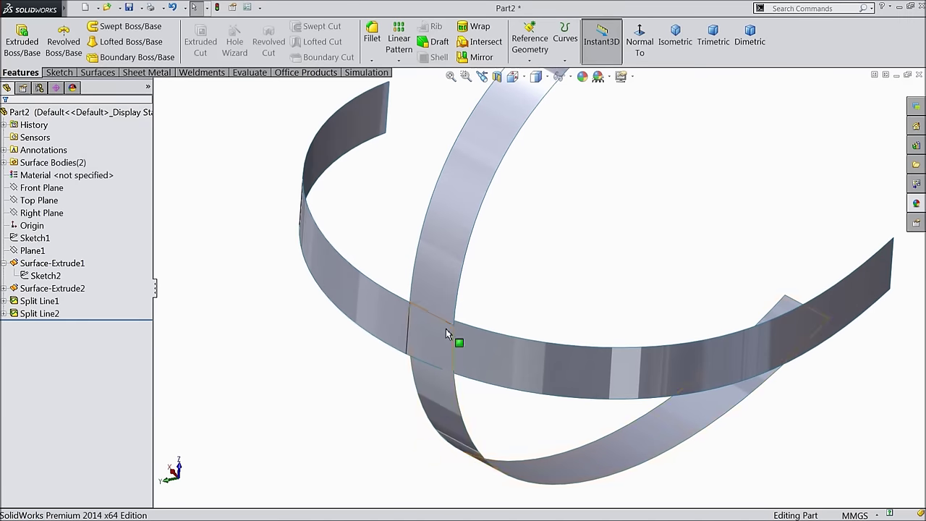
scroll(434, 335, up, 5)
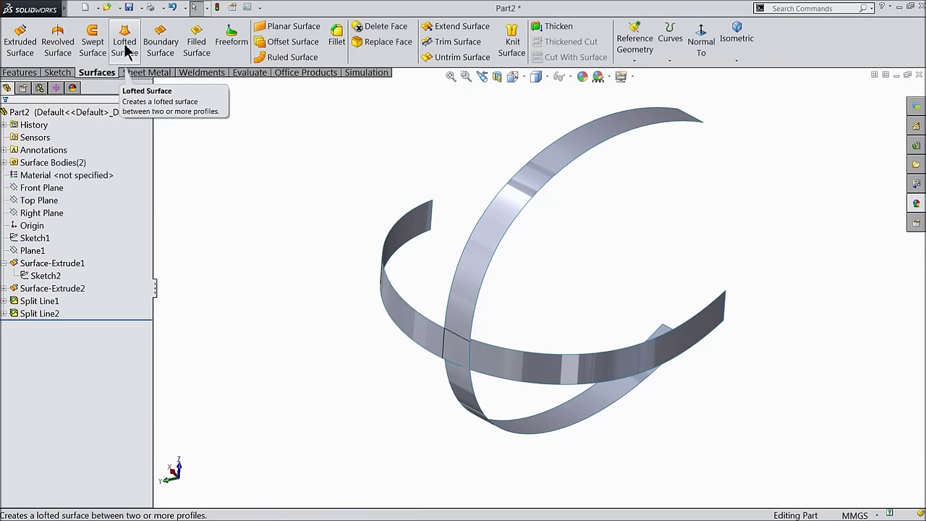
- Create a lofted surface through the side ribbon's top edge and the upper and lower ring edges
click(124, 48)
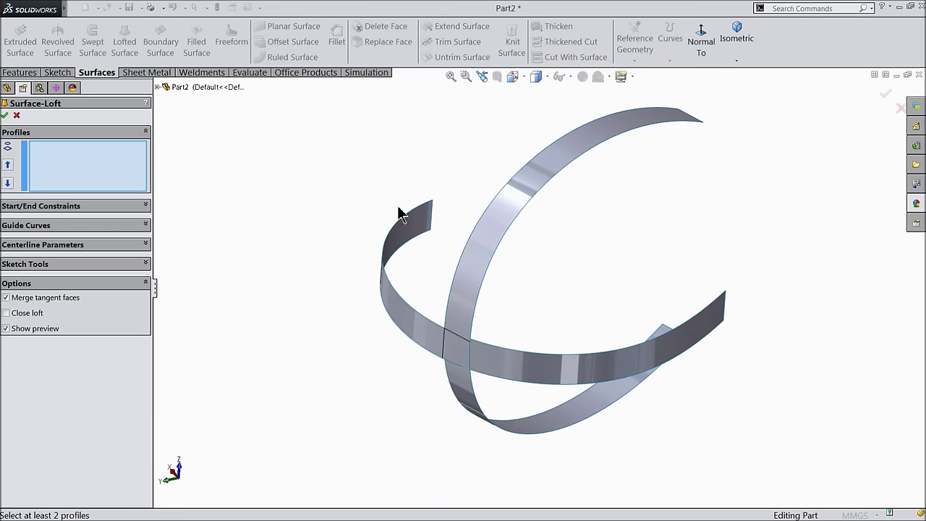
click(418, 220)
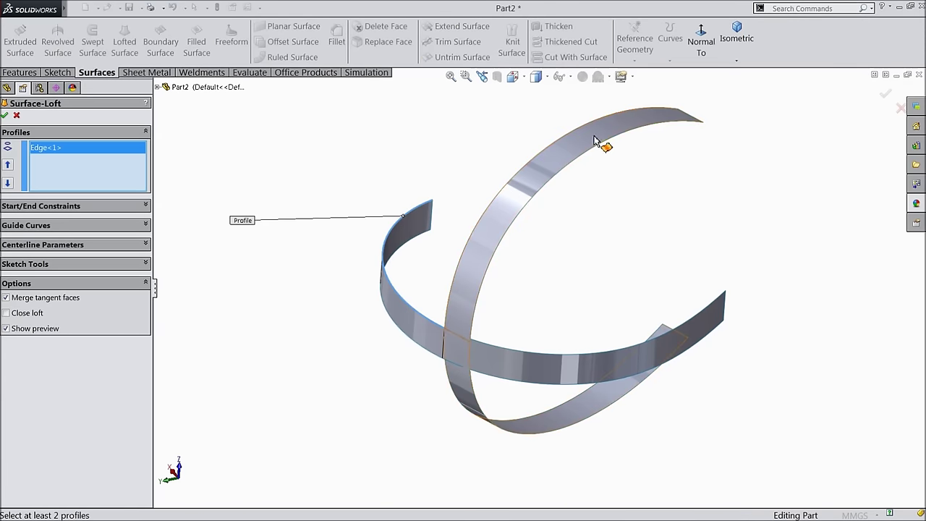
click(661, 110)
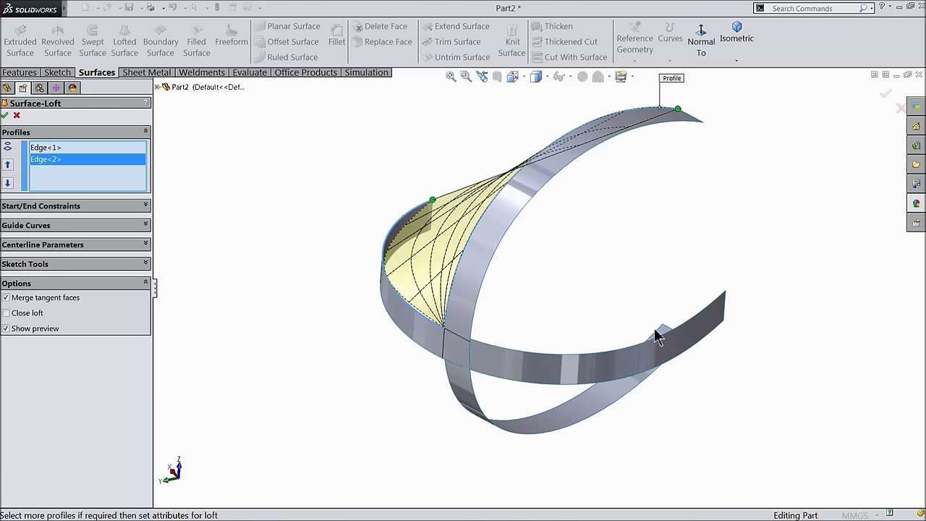
click(701, 315)
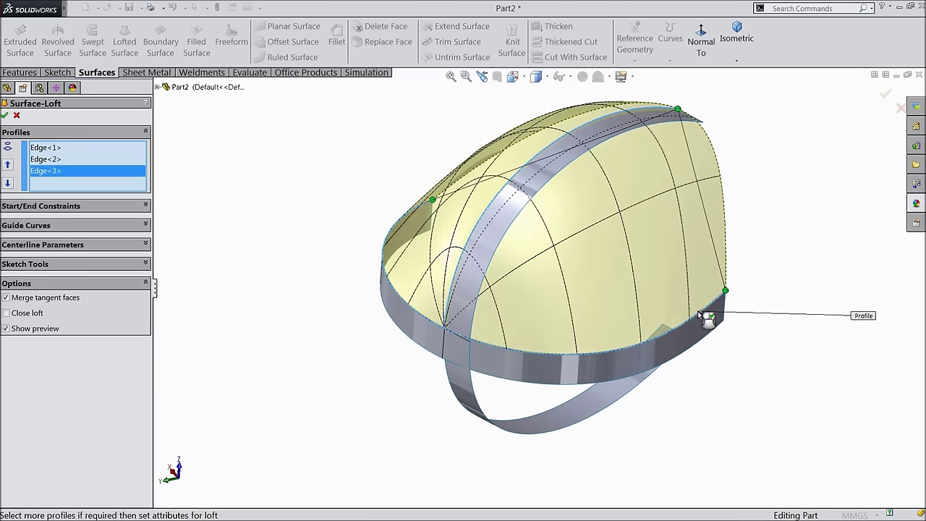
- Set the loft's start constraint to Tangency To Face with length 1.5
click(43, 206)
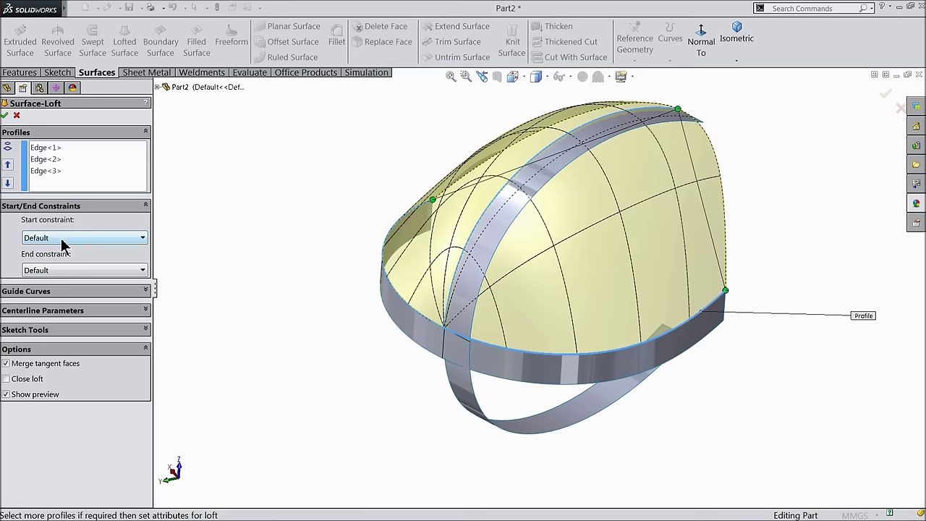
click(64, 242)
click(57, 281)
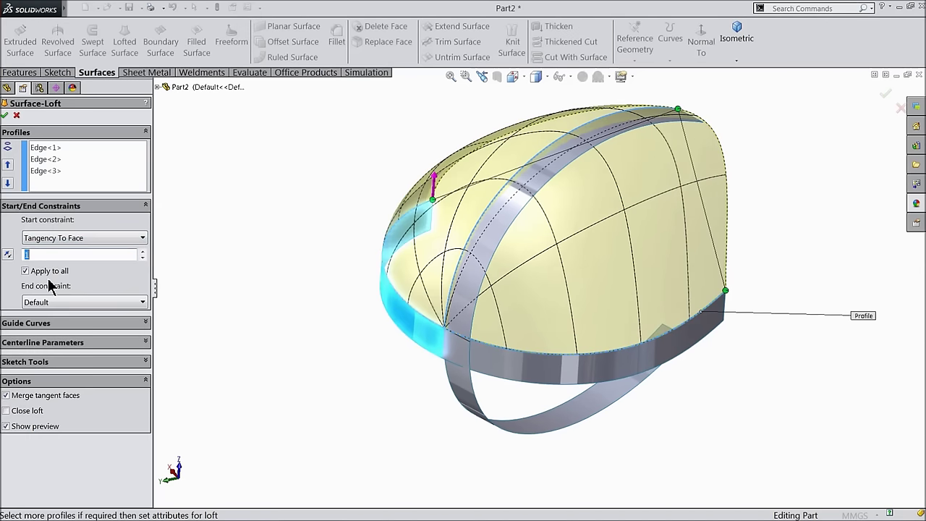
text(1.5)
middle_drag(238, 244, 249, 286)
- Set the end constraint to Tangency To Face with 1.5 and accept Surface-Loft1
click(51, 304)
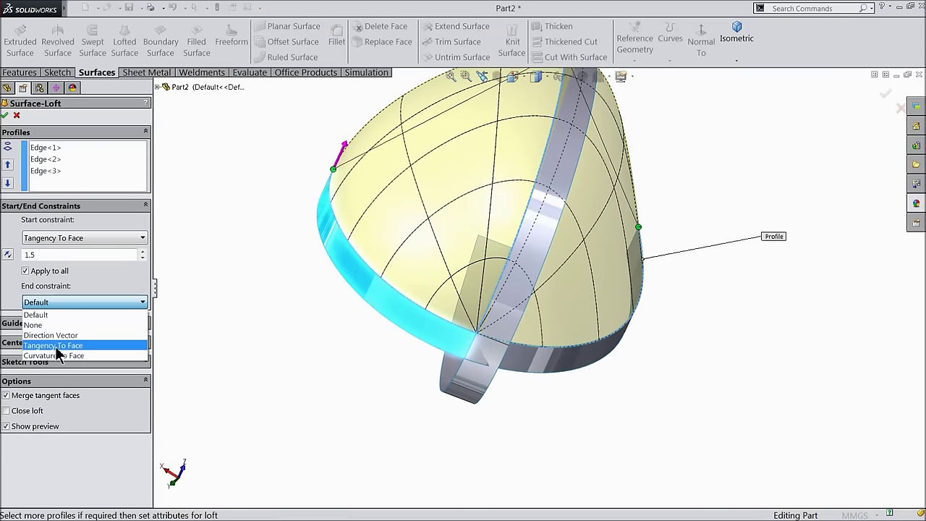
click(54, 346)
text(1.5)
middle_drag(241, 292, 269, 372)
scroll(688, 206, down, 5)
middle_drag(653, 310, 625, 302)
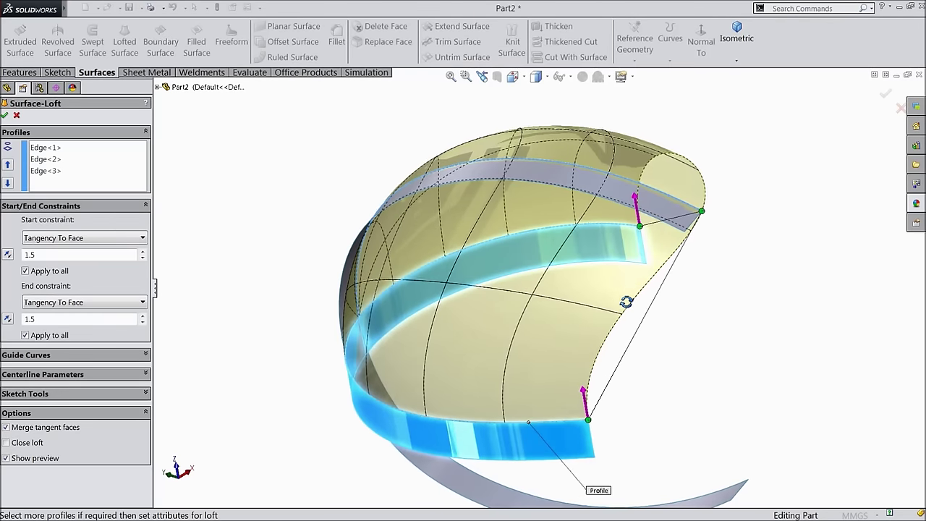
middle_drag(664, 327, 694, 323)
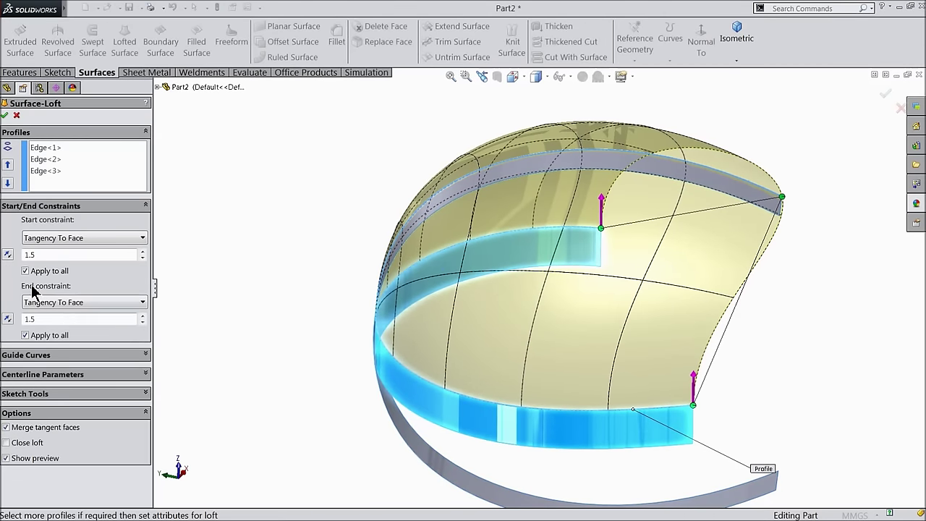
click(6, 115)
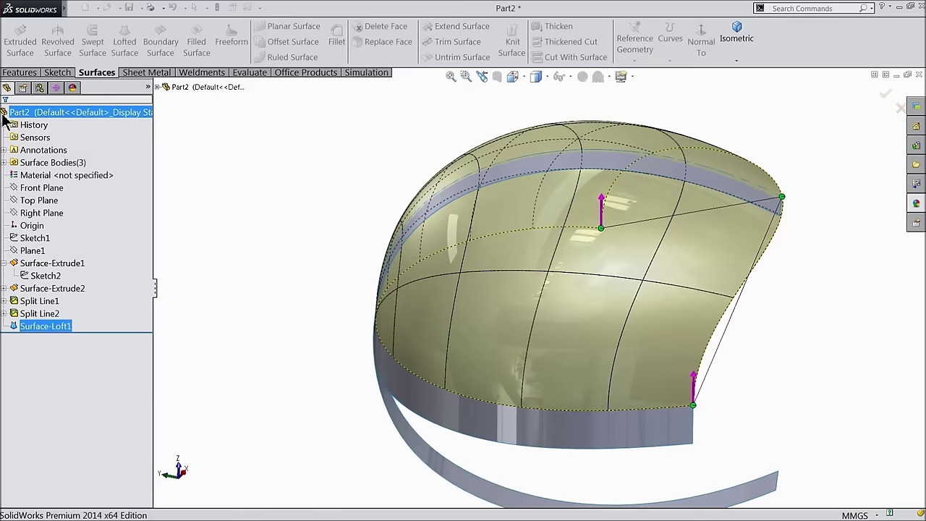
- Save the part under the file name 'Football Helmet' on the Desktop
key(f)
middle_drag(309, 309, 343, 295)
scroll(424, 316, up, 2)
scroll(607, 321, down, 2)
scroll(608, 321, down, 1)
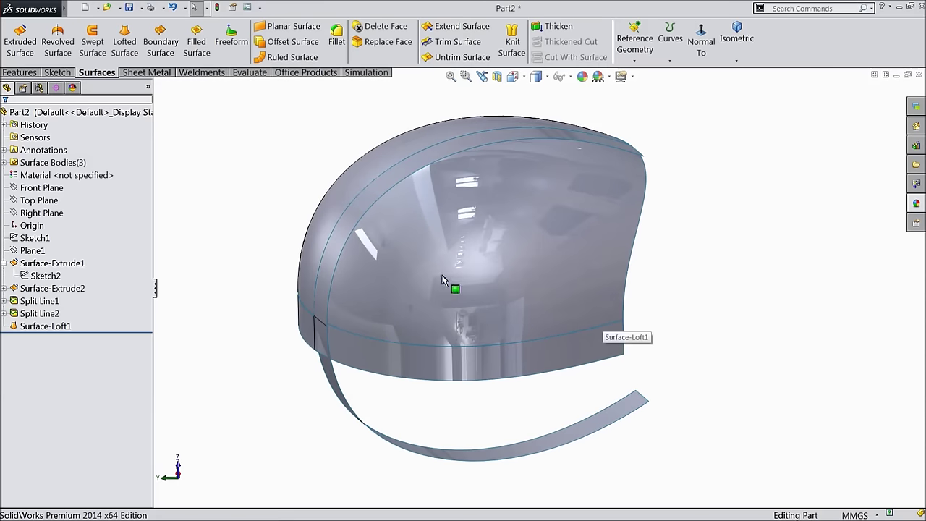
scroll(452, 258, down, 1)
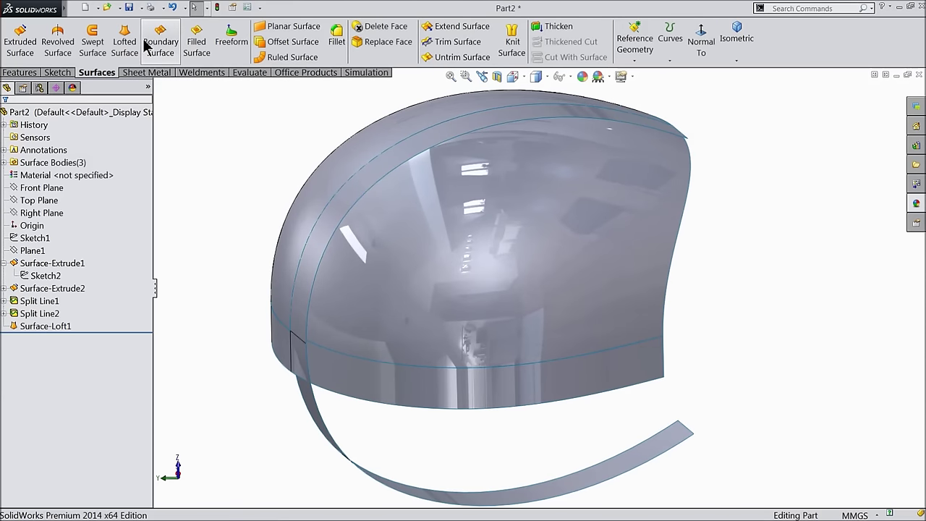
click(130, 8)
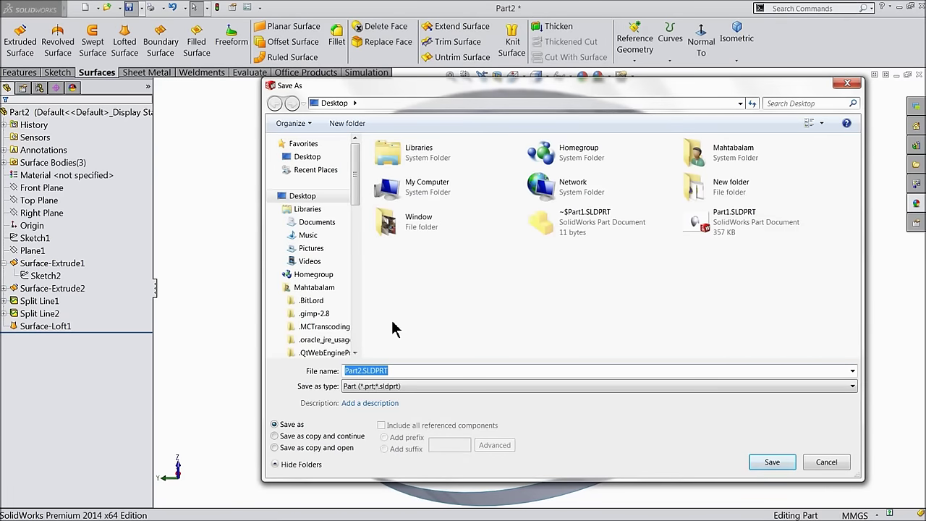
text(Football He)
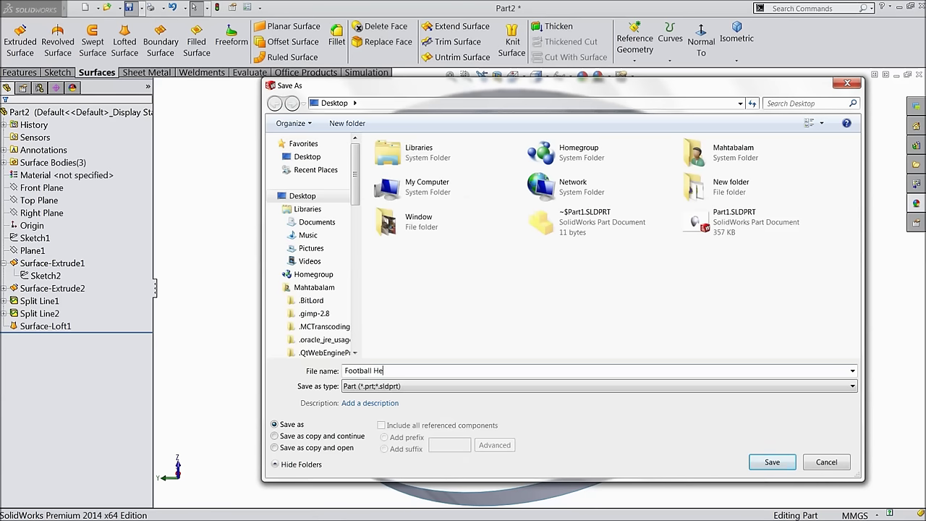
text(lme)
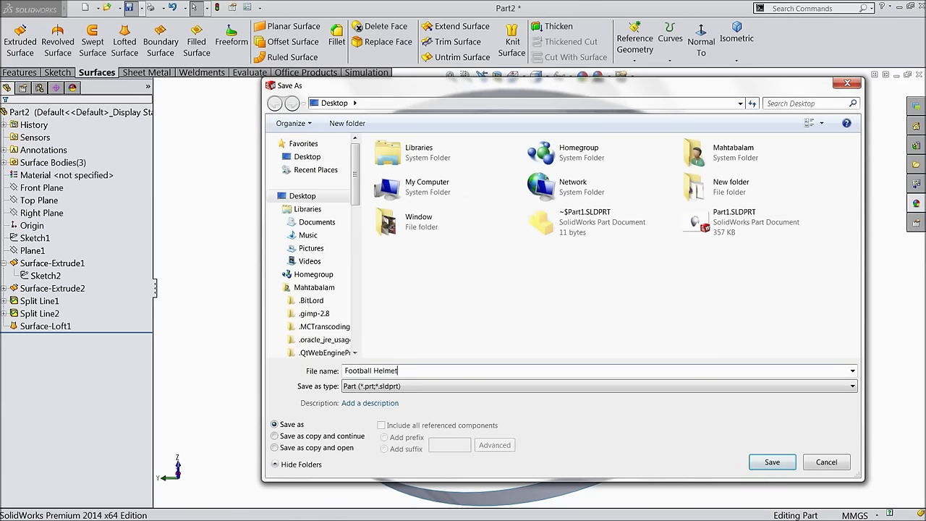
text(t)
click(770, 461)
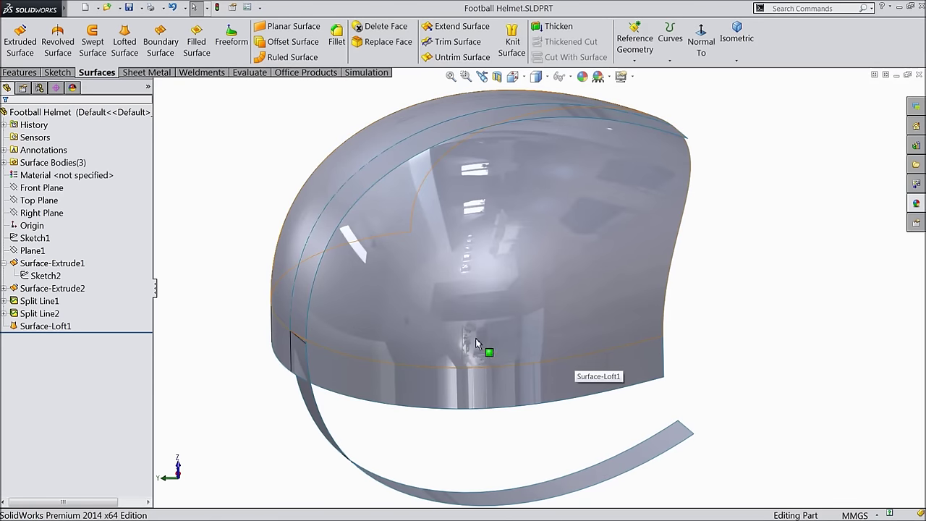
- Hide the Surface-Extrude1 ribbon surface from the FeatureManager tree
middle_drag(252, 287, 259, 279)
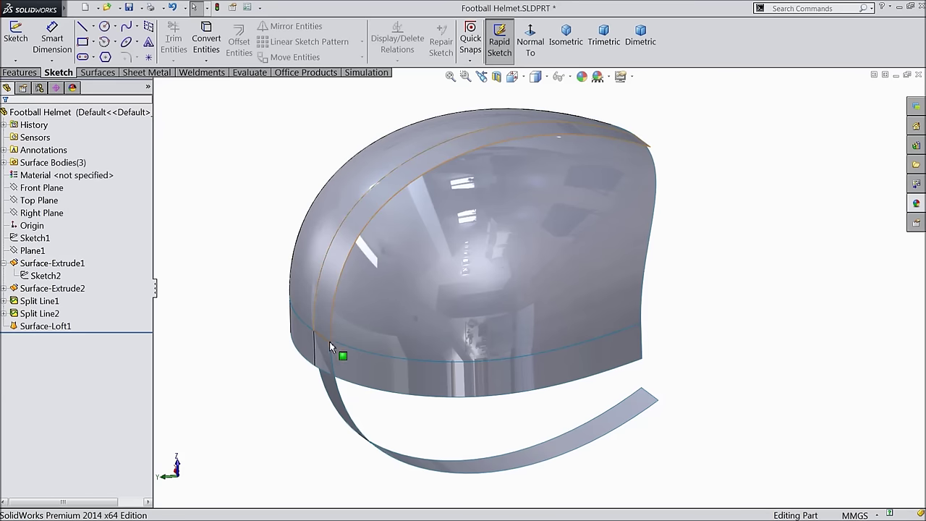
click(337, 401)
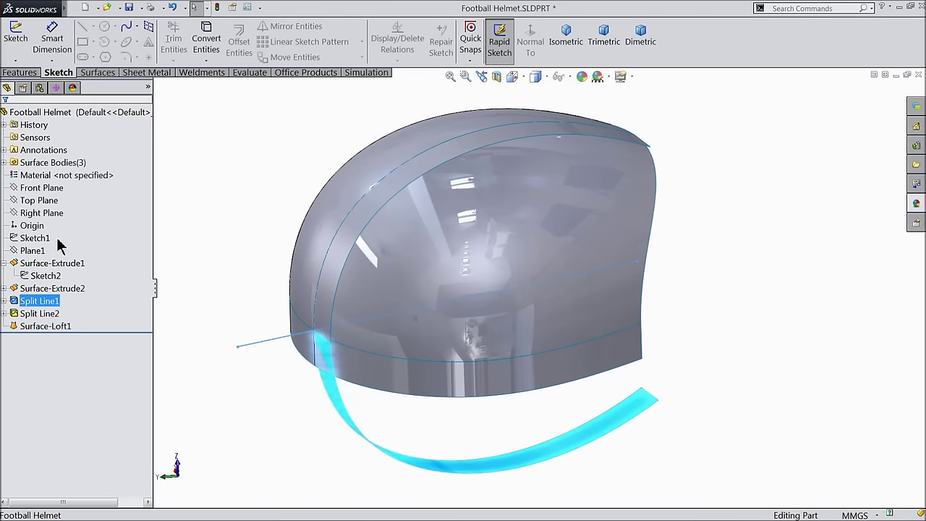
click(26, 73)
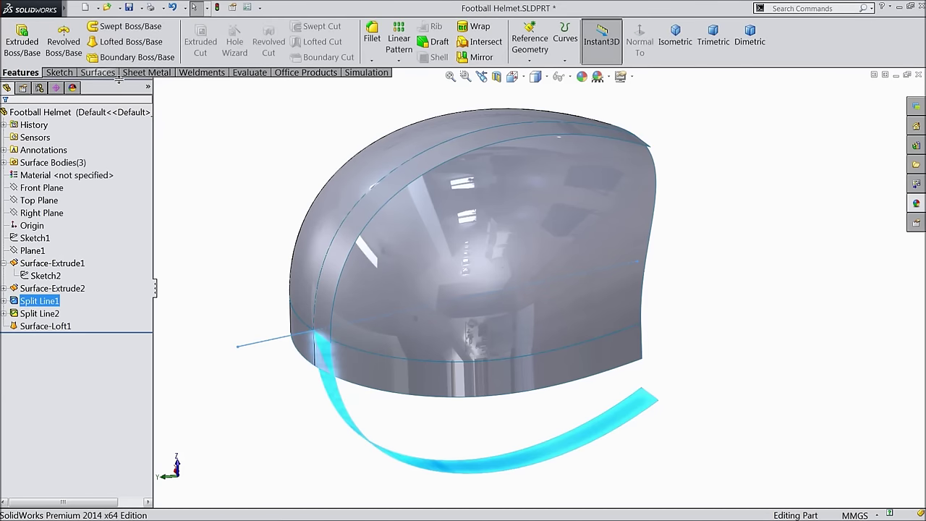
click(21, 265)
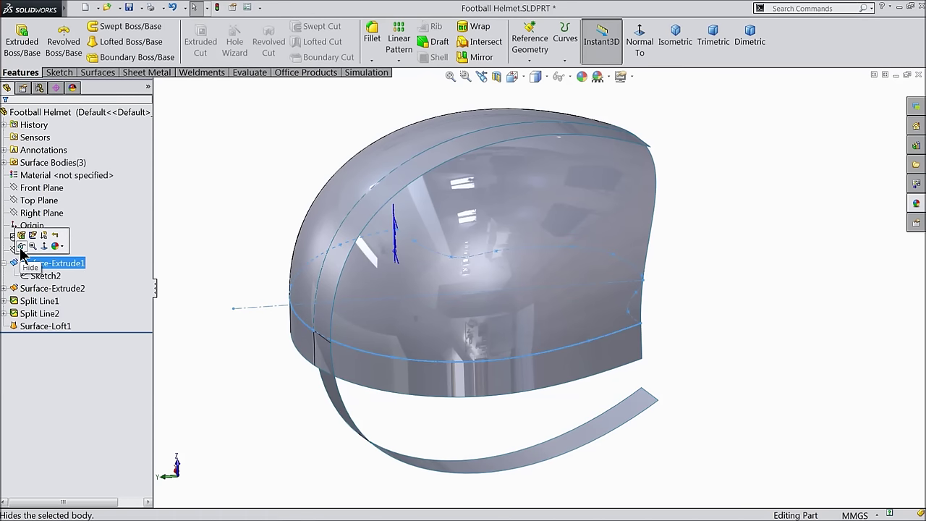
click(21, 247)
click(246, 250)
- Hide the Surface-Extrude2 band, leaving the lofted dome visible
click(40, 313)
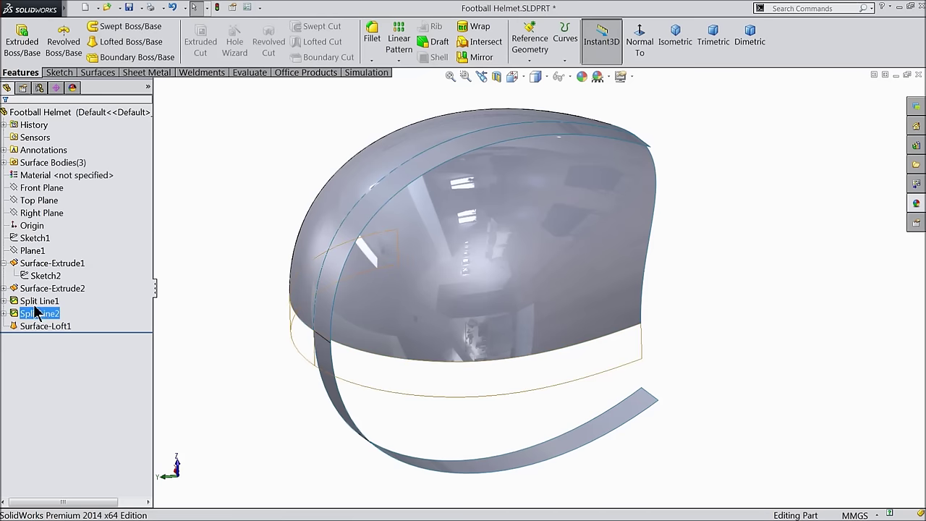
click(5, 263)
click(17, 283)
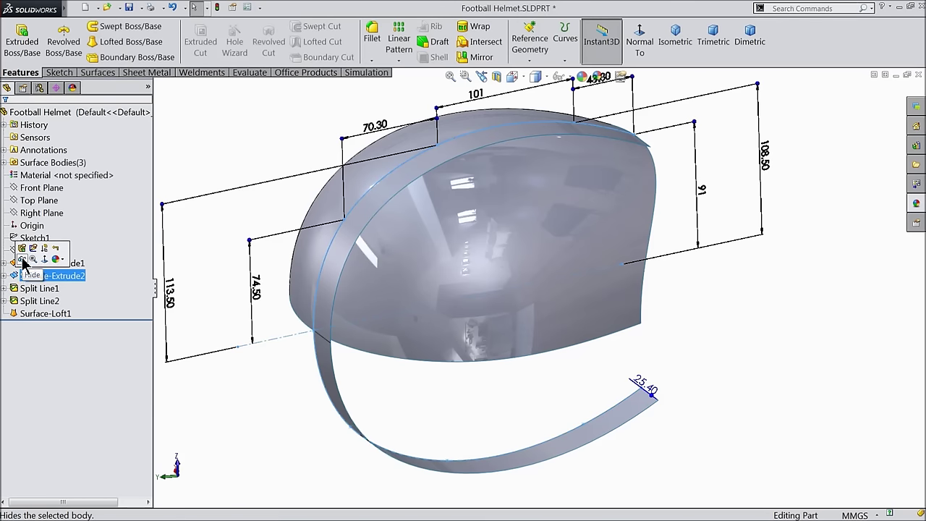
click(23, 261)
click(269, 213)
middle_drag(272, 217, 318, 249)
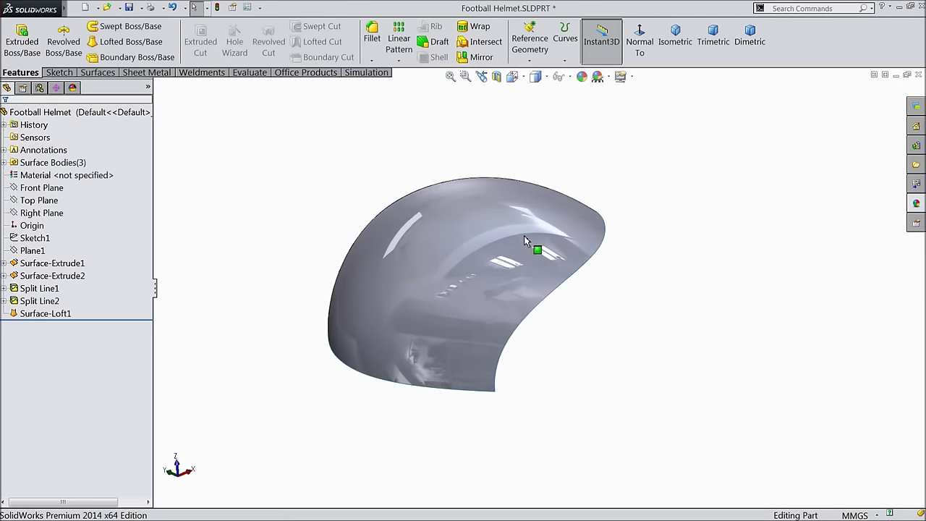
scroll(469, 293, down, 3)
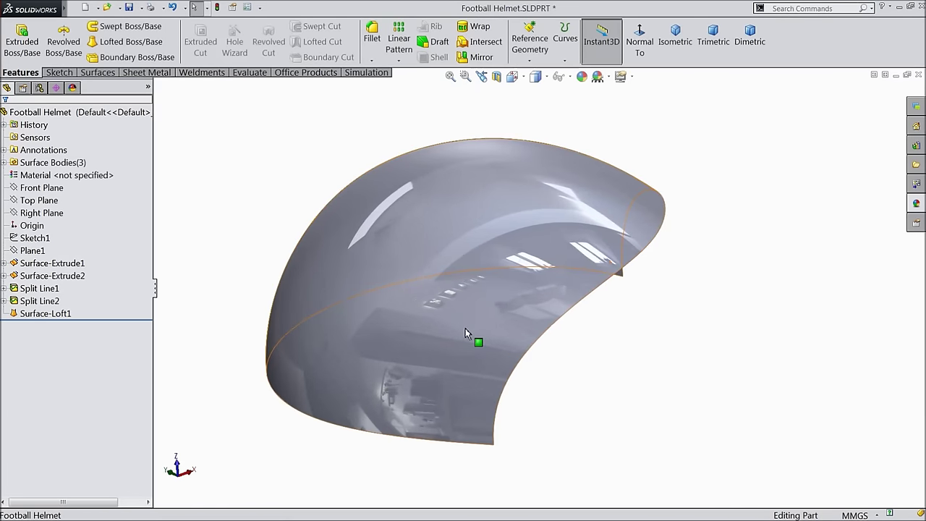
click(101, 73)
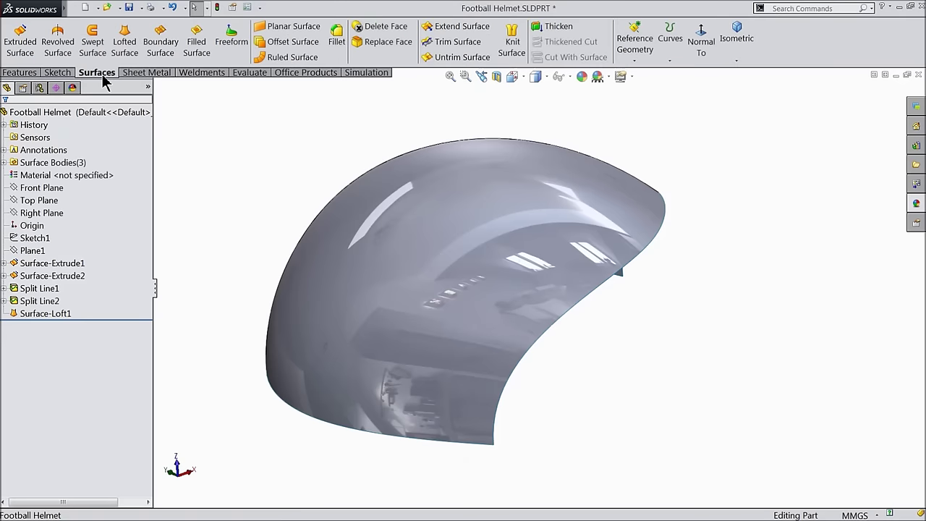
- Create Surface-Offset3 as an offset of the helmet face, using distance 4
click(293, 42)
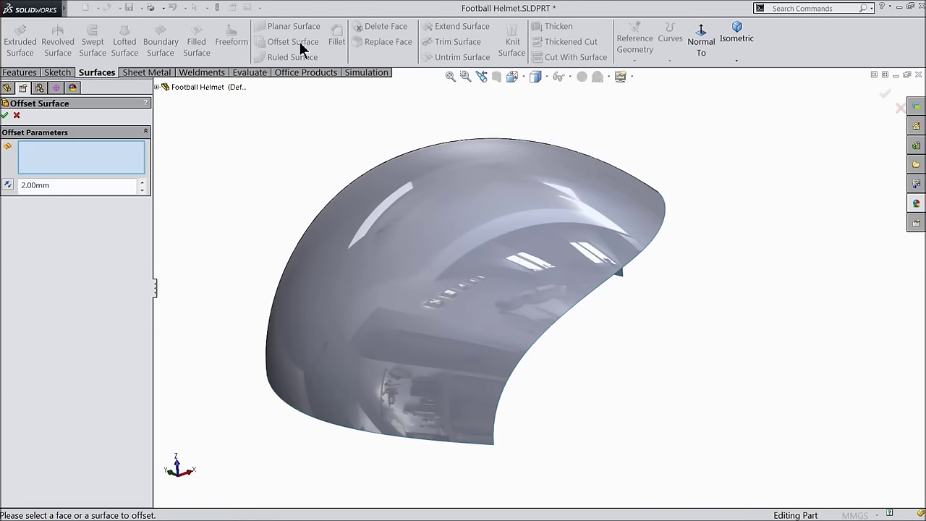
double_click(73, 189)
text(4)
click(389, 252)
middle_drag(391, 271, 376, 250)
click(4, 115)
- Offset Surface-Offset3 by 2 mm in the reversed direction, creating Surface-Offset4
mouse_move(172, 227)
middle_down()
mouse_move(128, 182)
mouse_move(179, 236)
middle_up()
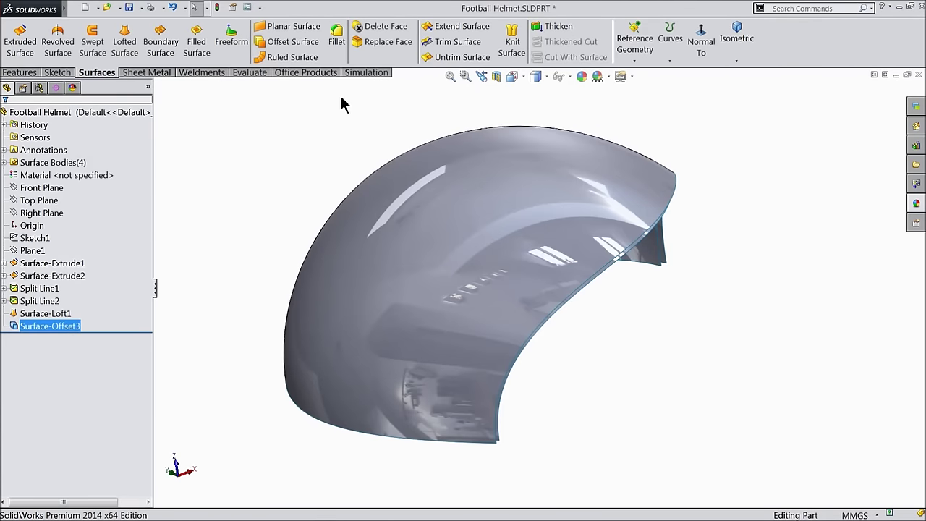
click(300, 44)
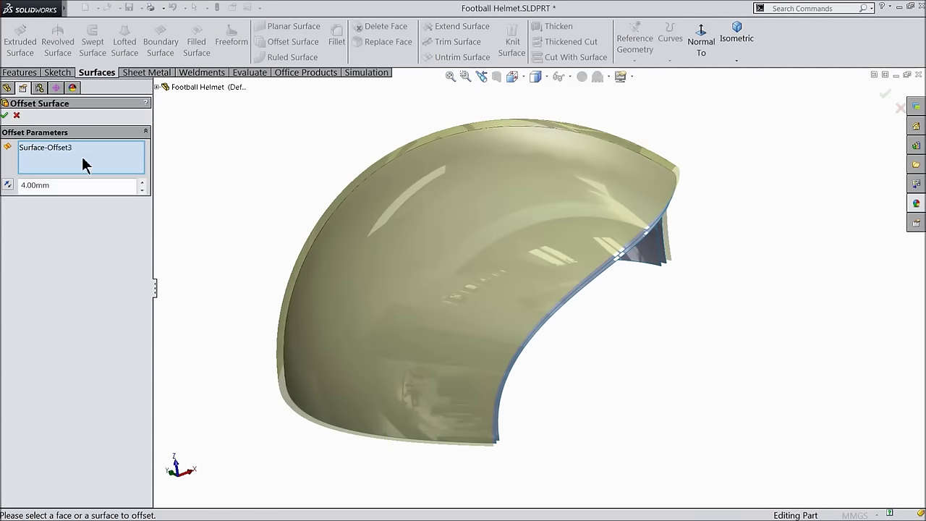
text(2)
middle_drag(274, 207, 252, 184)
scroll(481, 329, down, 5)
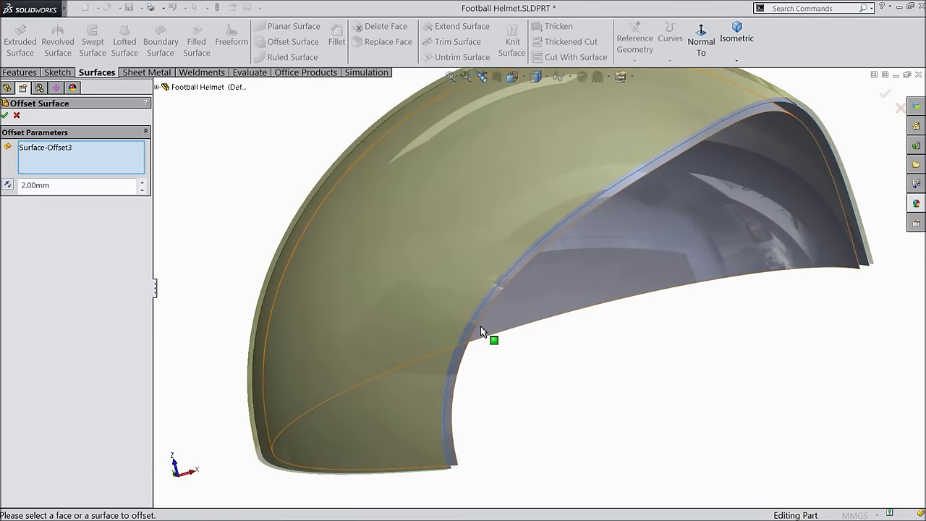
click(8, 185)
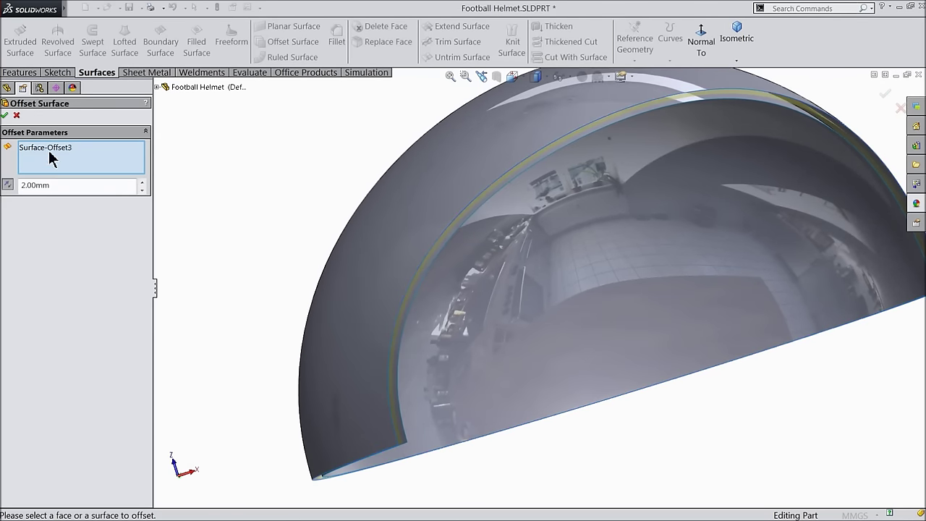
click(5, 116)
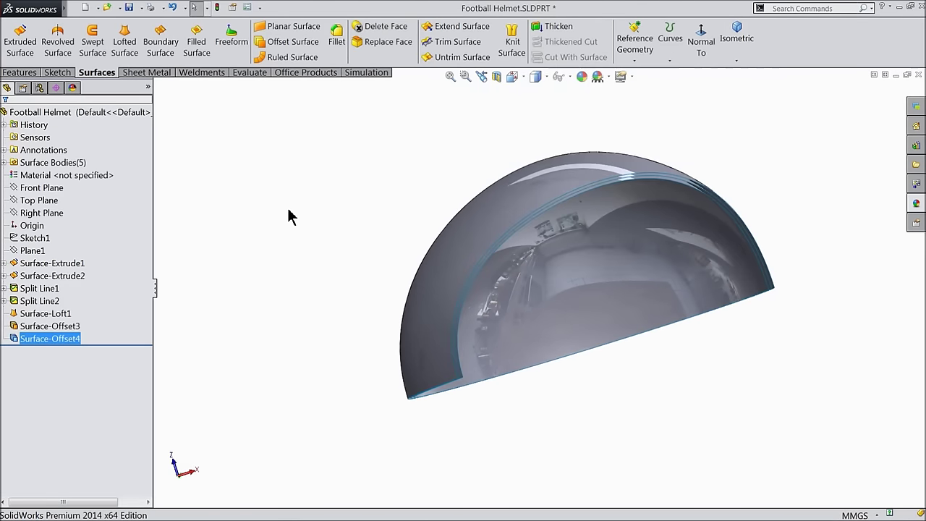
middle_drag(290, 213, 325, 231)
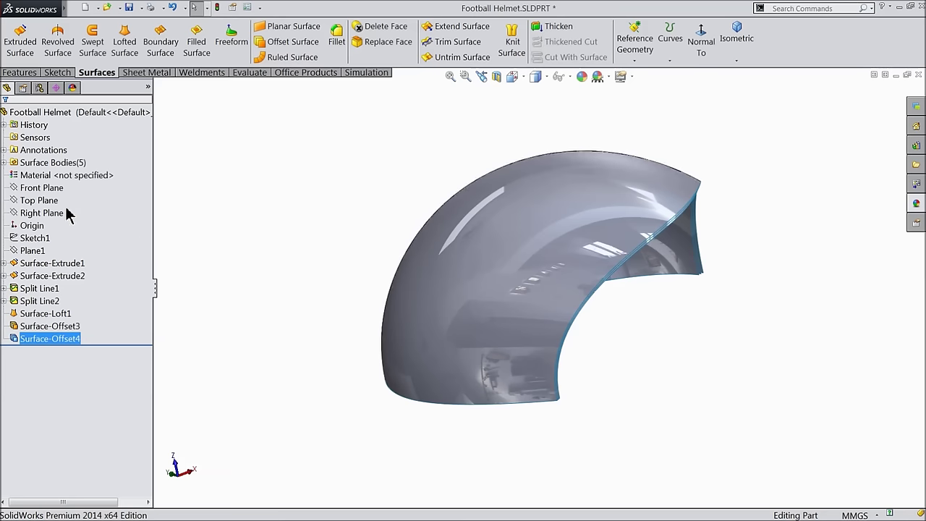
click(29, 189)
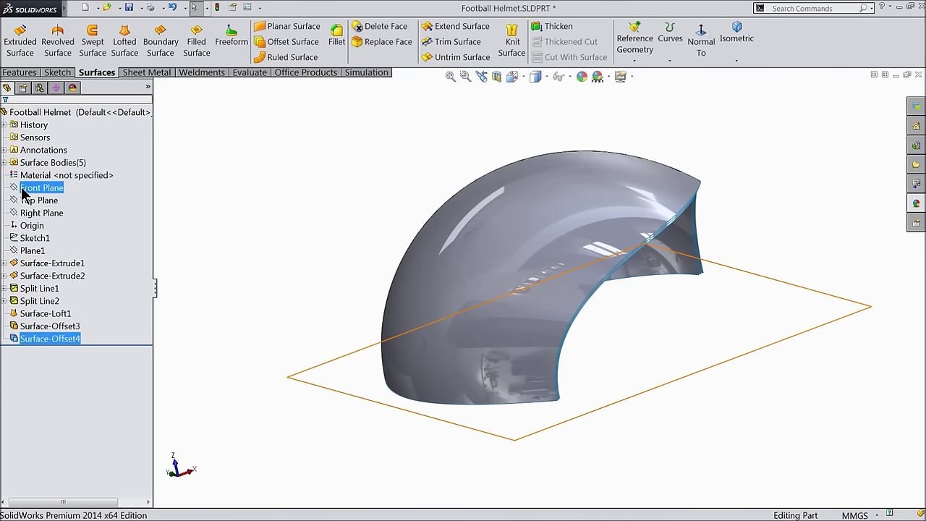
- Draw a circle in a new Front Plane sketch, viewed normal to the plane
click(32, 174)
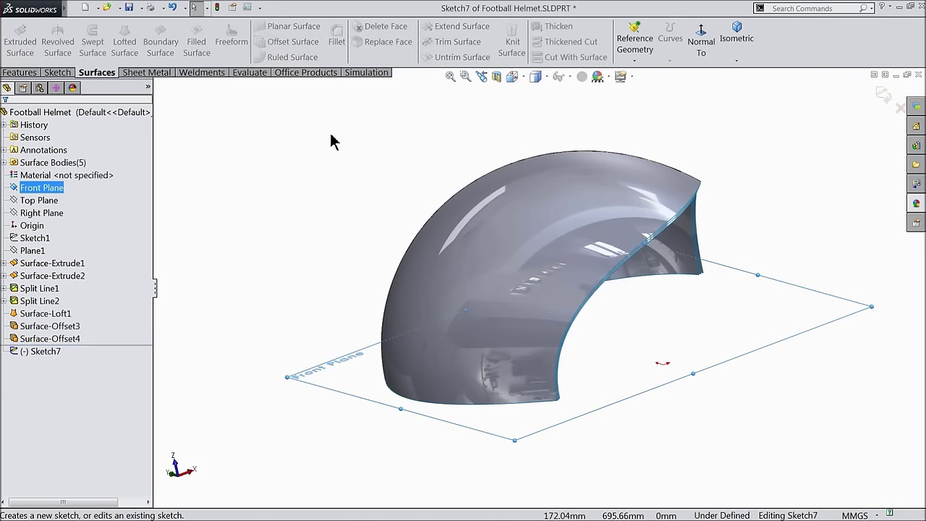
click(701, 43)
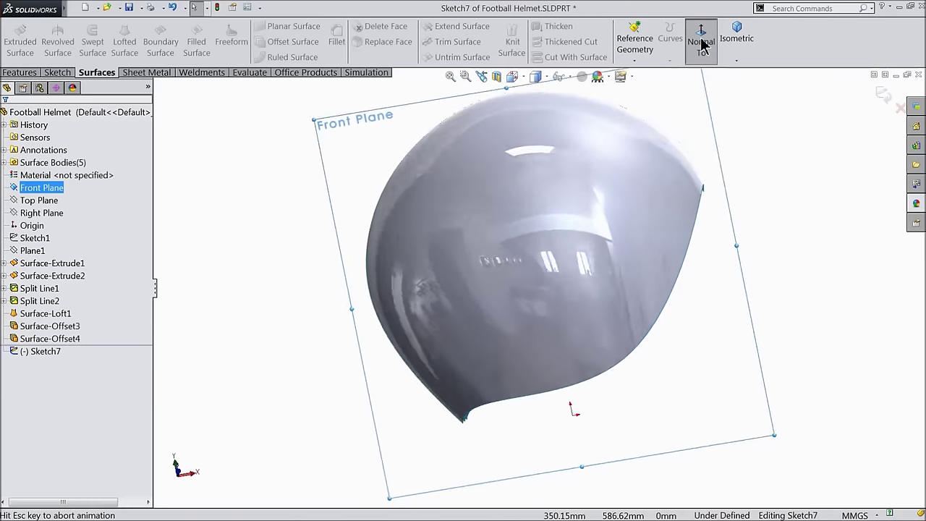
click(58, 72)
click(104, 26)
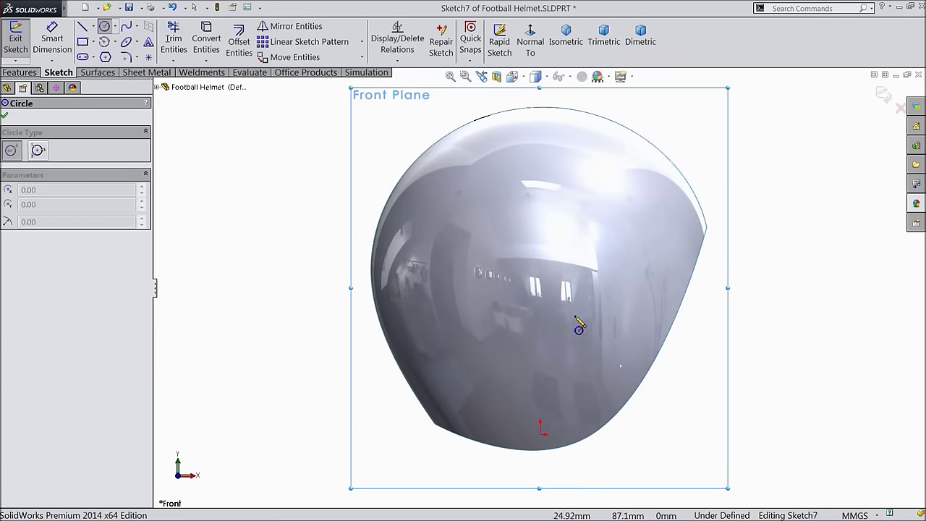
drag(565, 316, 599, 281)
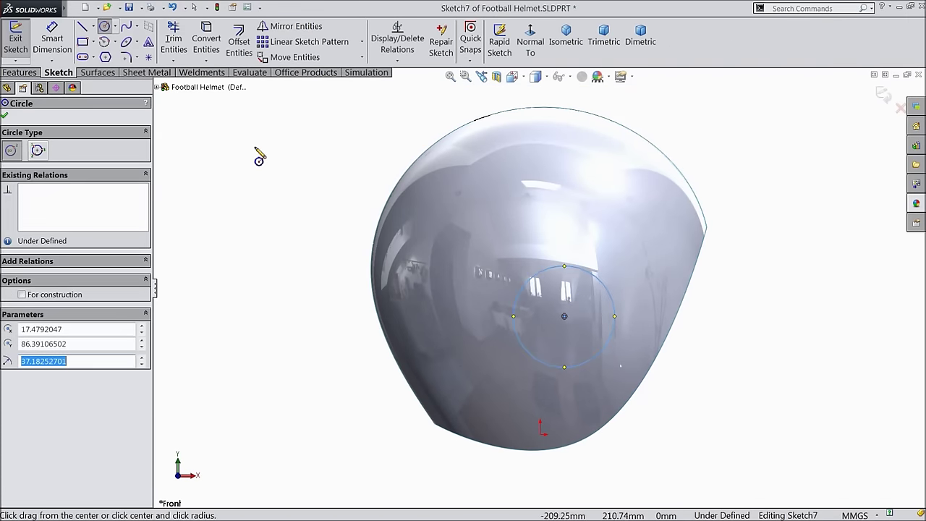
right_click(247, 145)
click(253, 123)
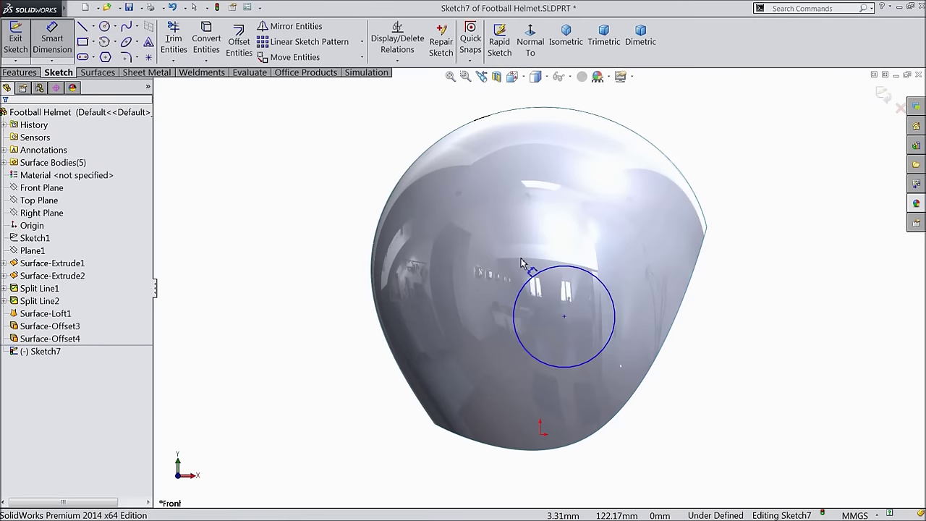
- Dimension the circle to Ø53 with its centre 63.40 above the origin
click(615, 319)
click(712, 327)
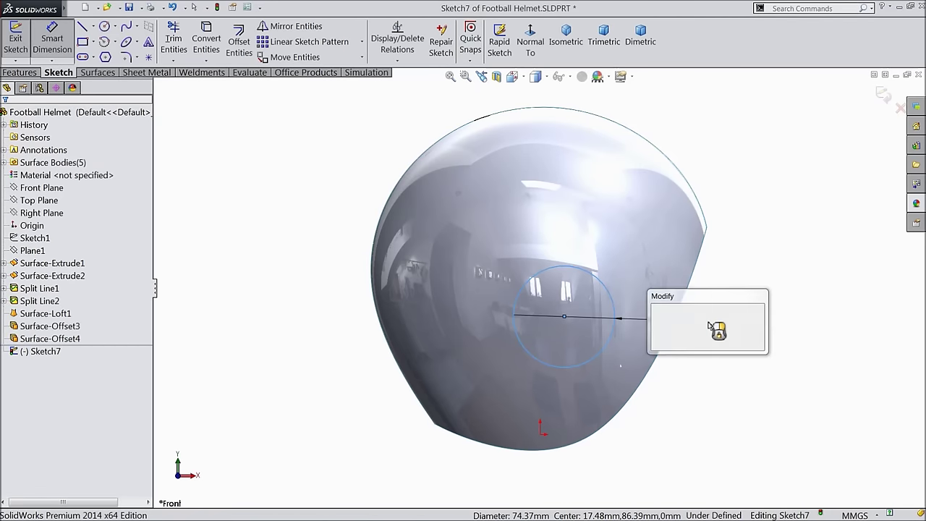
click(656, 305)
scroll(581, 323, down, 3)
click(565, 316)
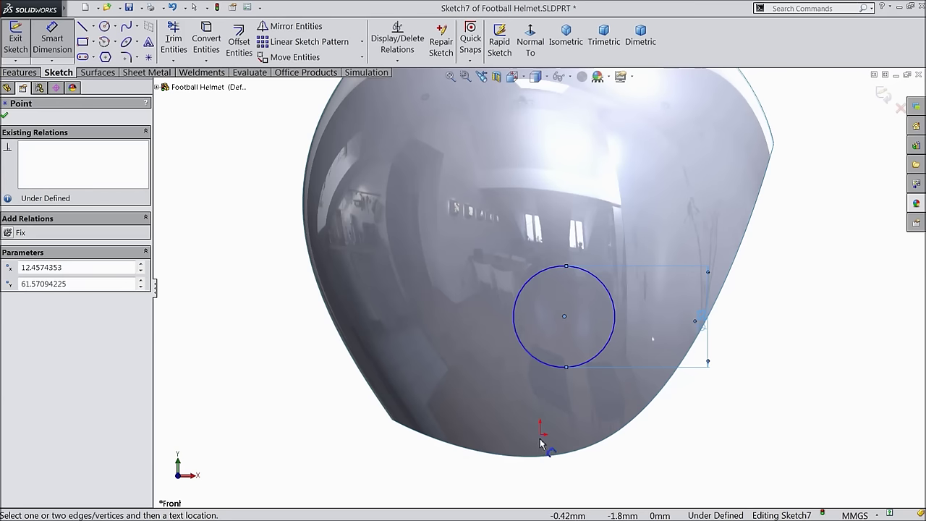
click(540, 434)
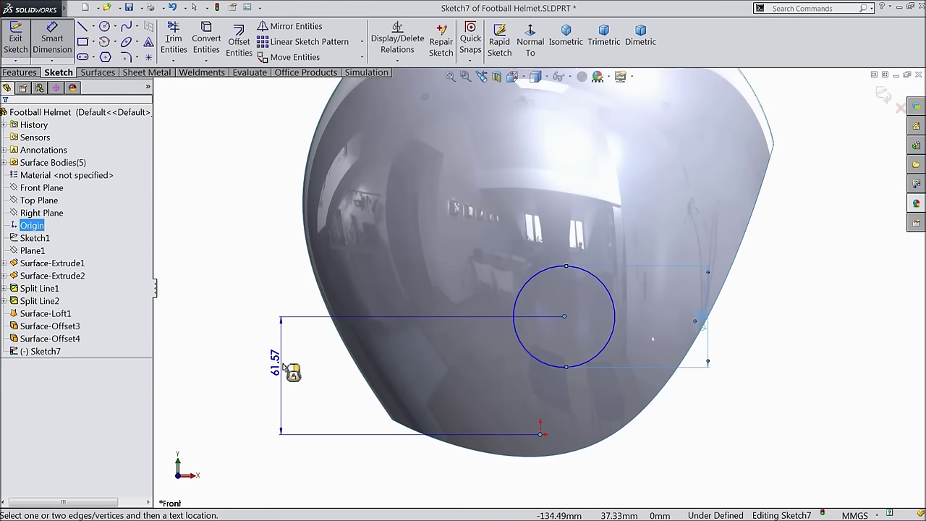
click(285, 369)
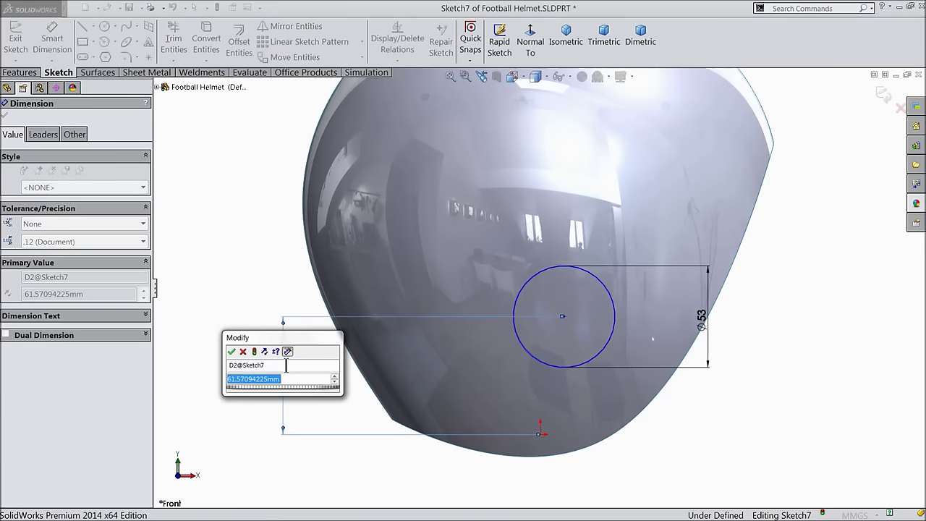
text(63.4)
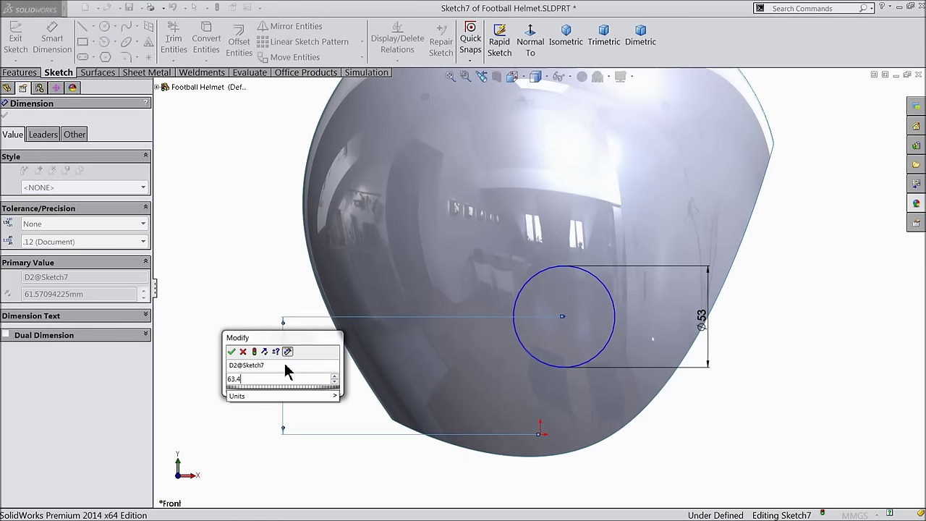
click(232, 351)
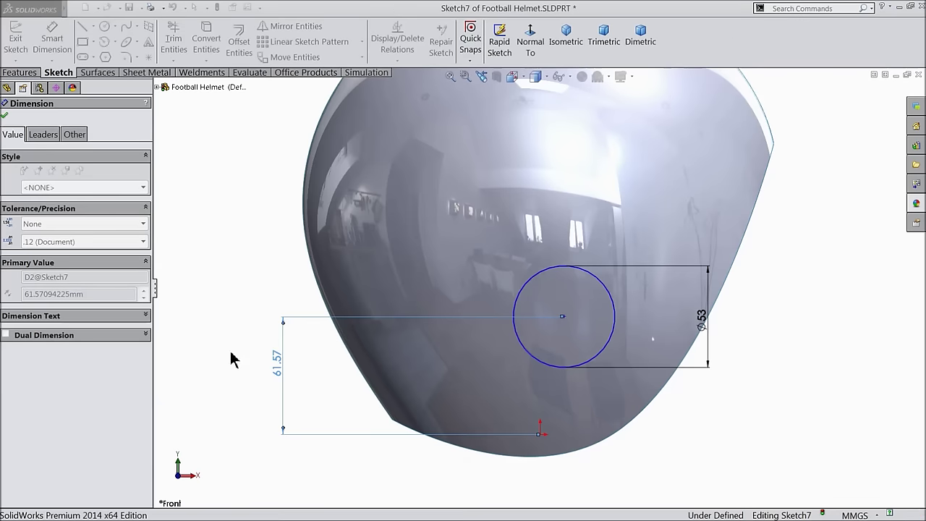
- Place the circle centre 3.10 horizontally from the origin, fully defining Sketch7
click(540, 435)
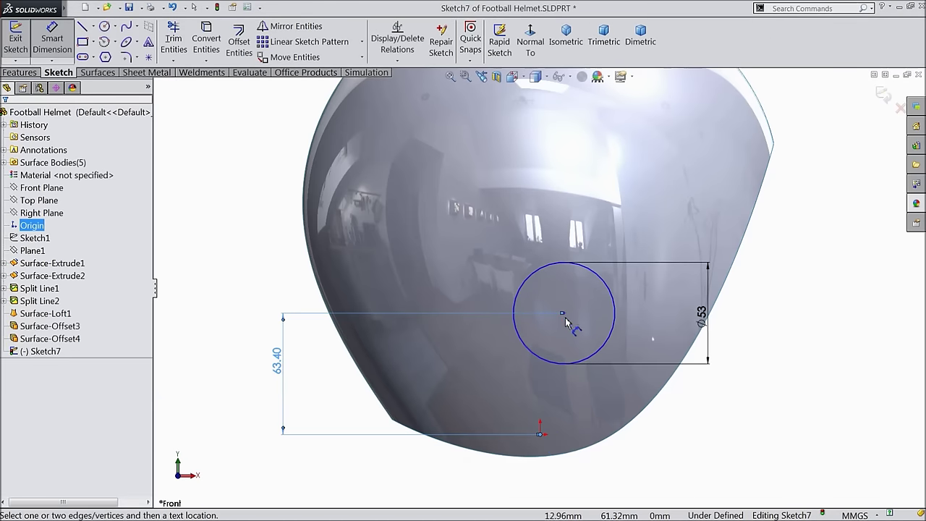
click(565, 319)
click(553, 233)
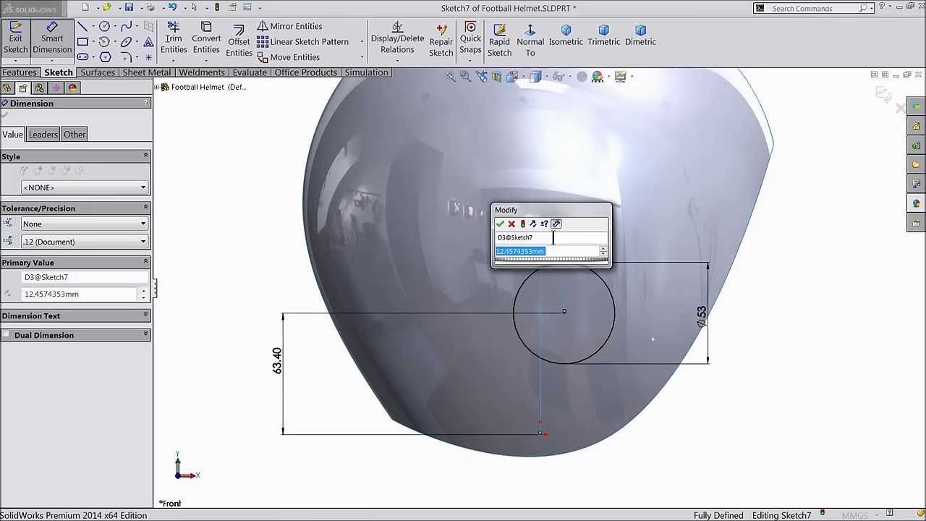
text(3.1)
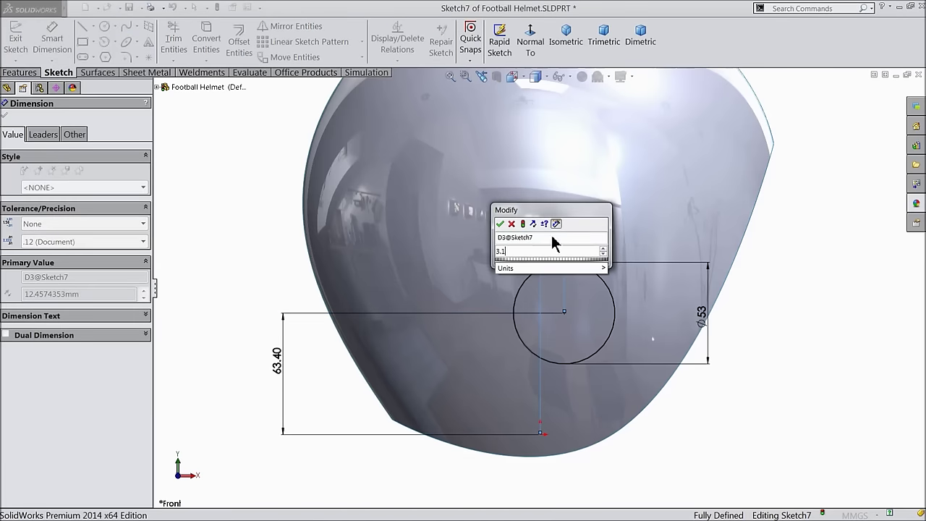
click(499, 224)
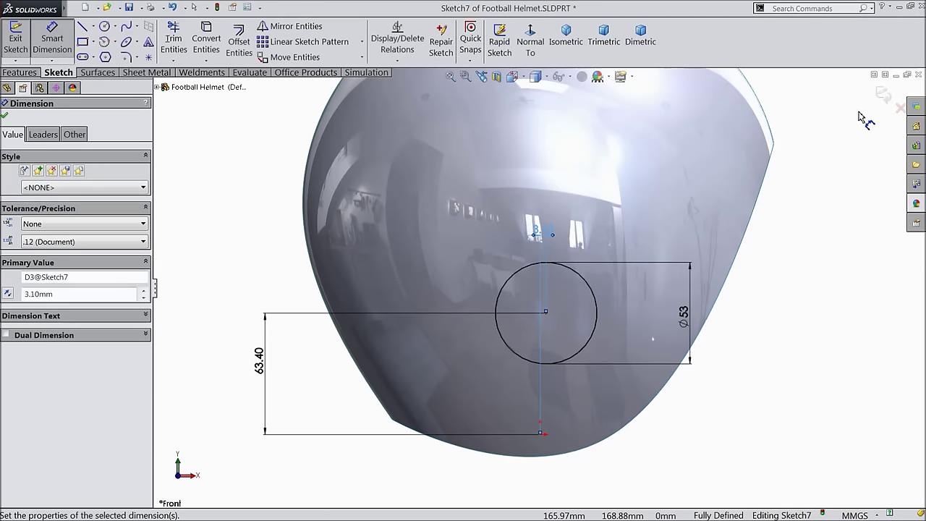
click(781, 256)
key(f)
mouse_move(781, 256)
middle_down()
mouse_move(655, 284)
mouse_move(649, 269)
mouse_move(632, 333)
middle_up()
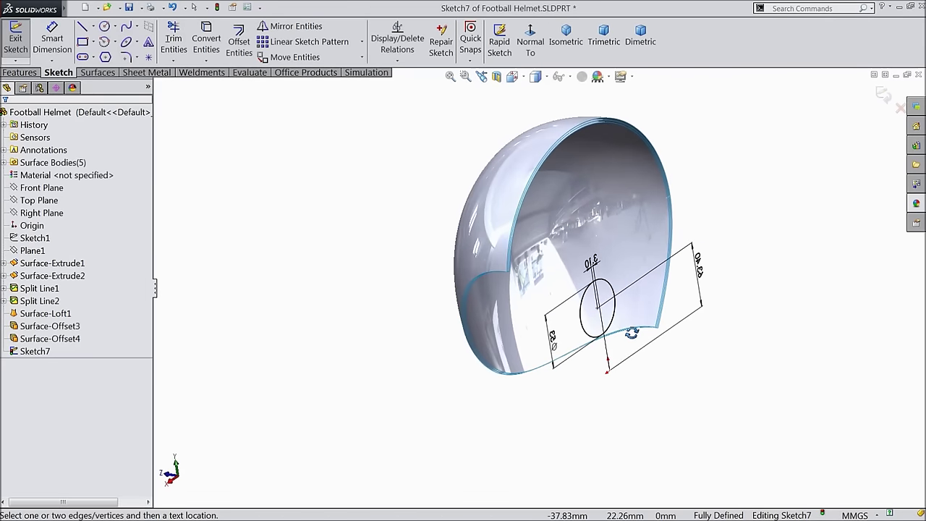
scroll(614, 326, up, 4)
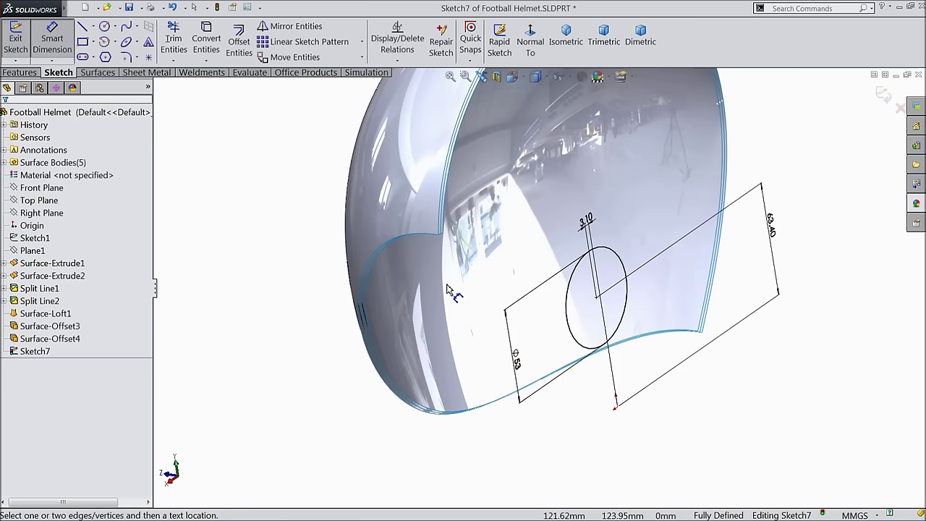
click(52, 40)
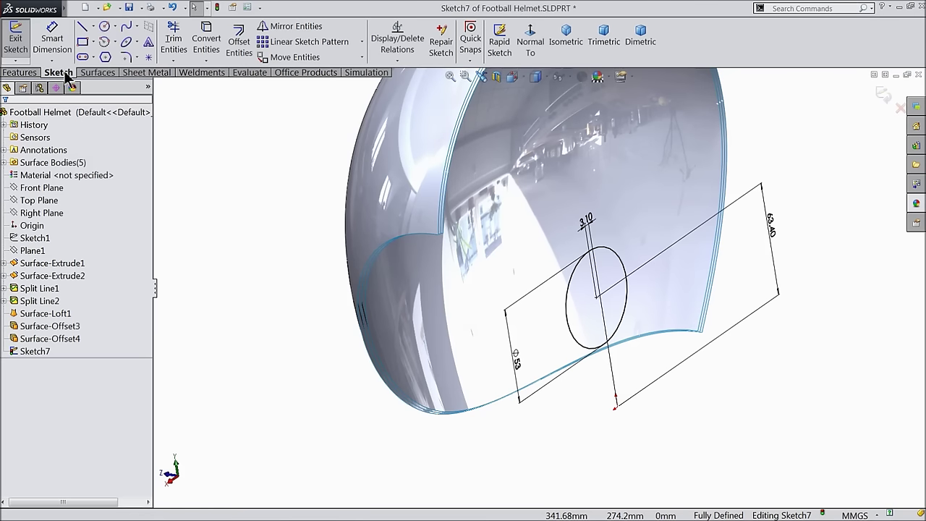
click(97, 73)
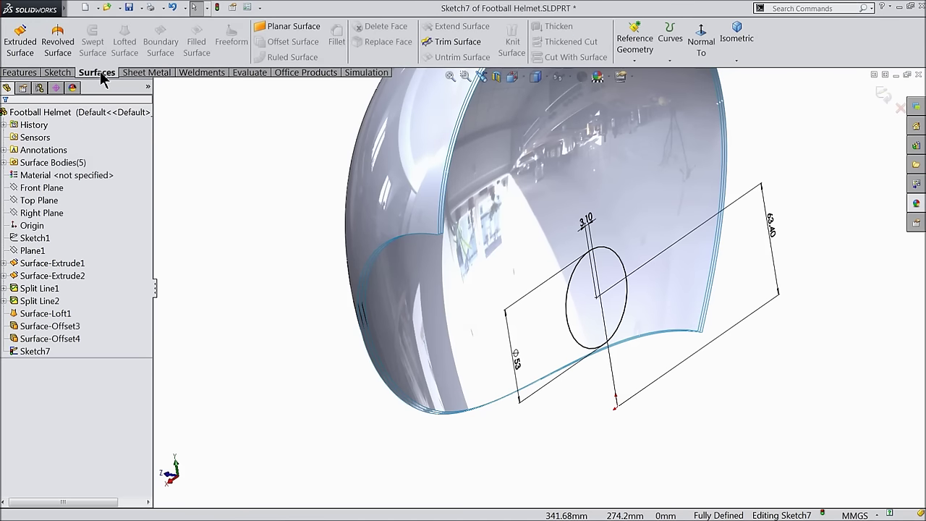
- Start a standard Trim Surface on Surface-Loft1
click(449, 43)
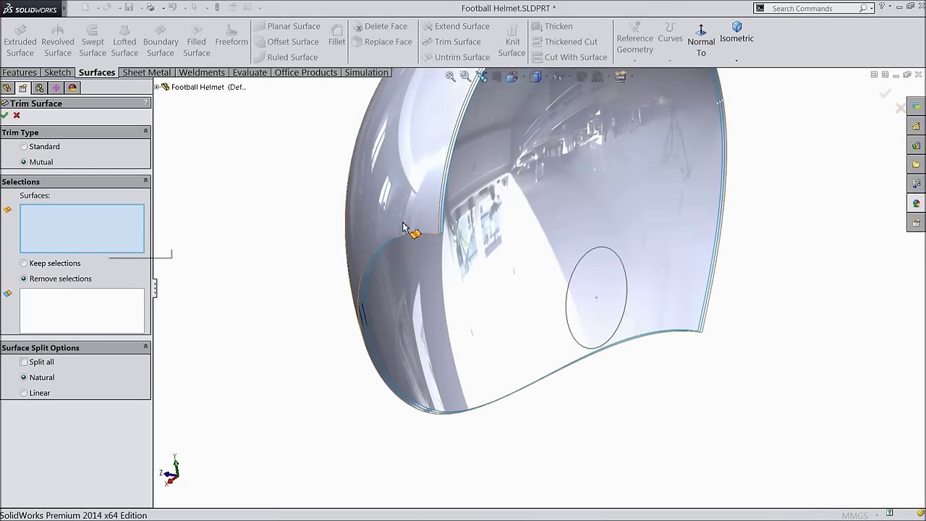
click(494, 242)
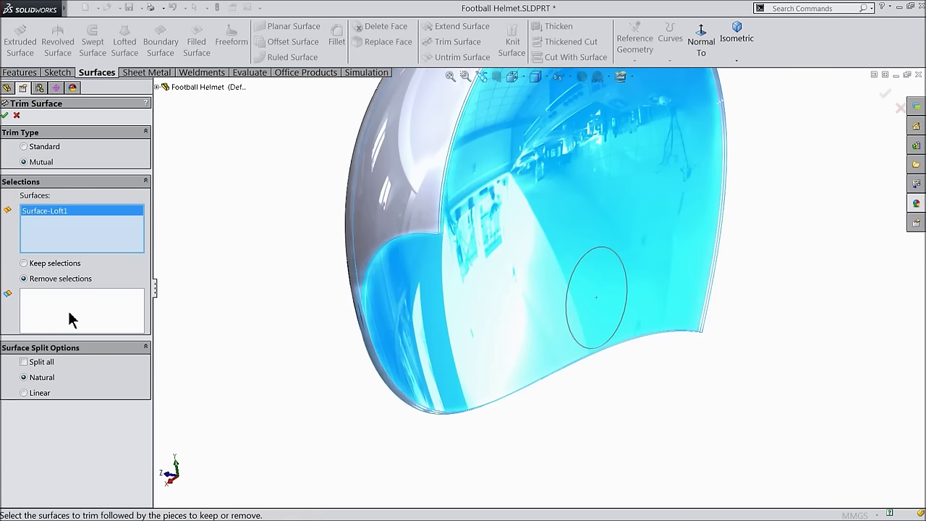
right_click(51, 225)
click(83, 226)
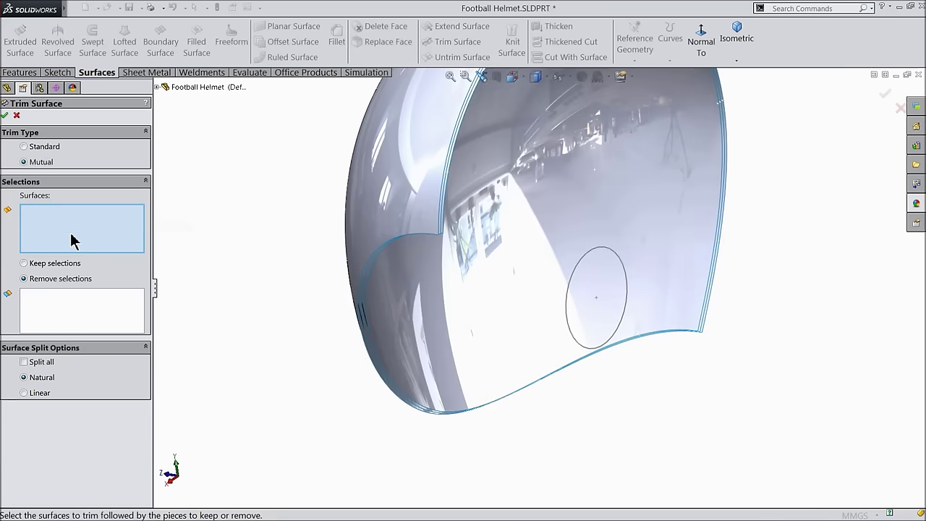
click(568, 312)
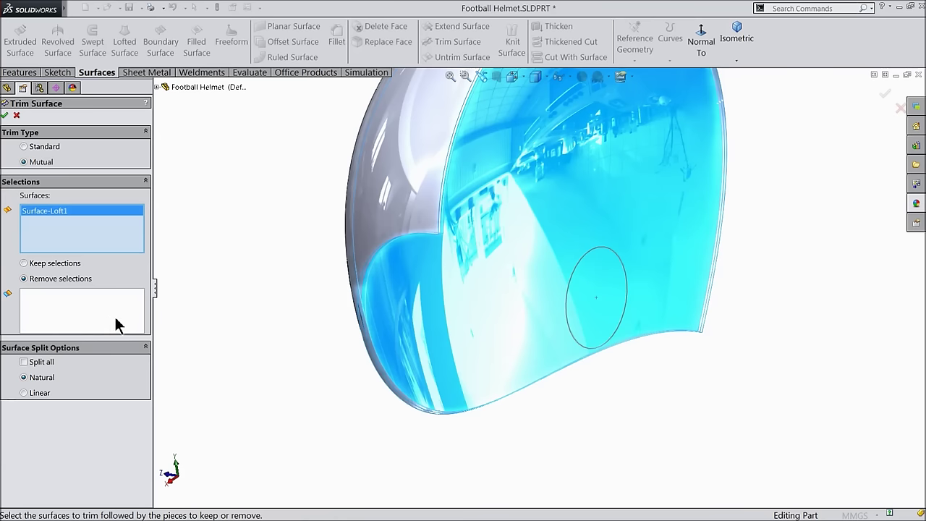
click(24, 146)
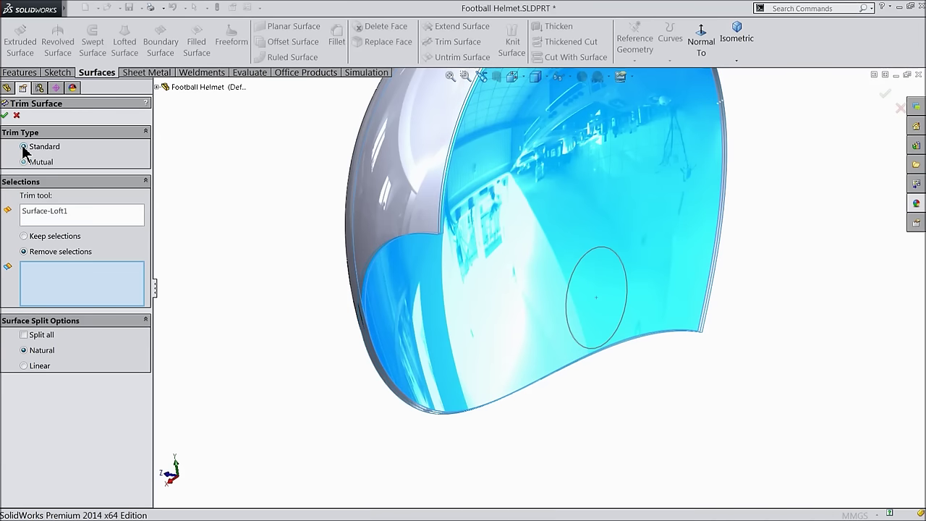
click(62, 212)
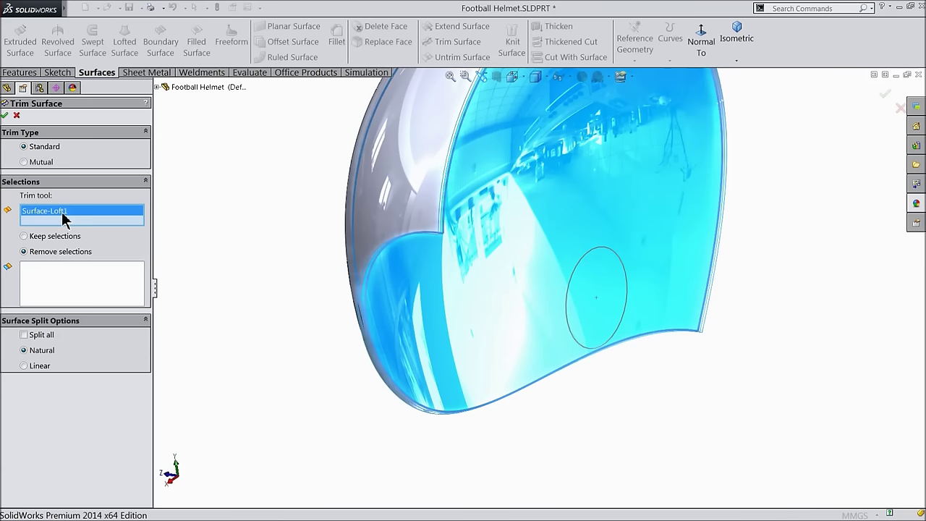
- Use Sketch7 as the trim tool and remove the region inside it, creating Surface-Trim1
click(60, 301)
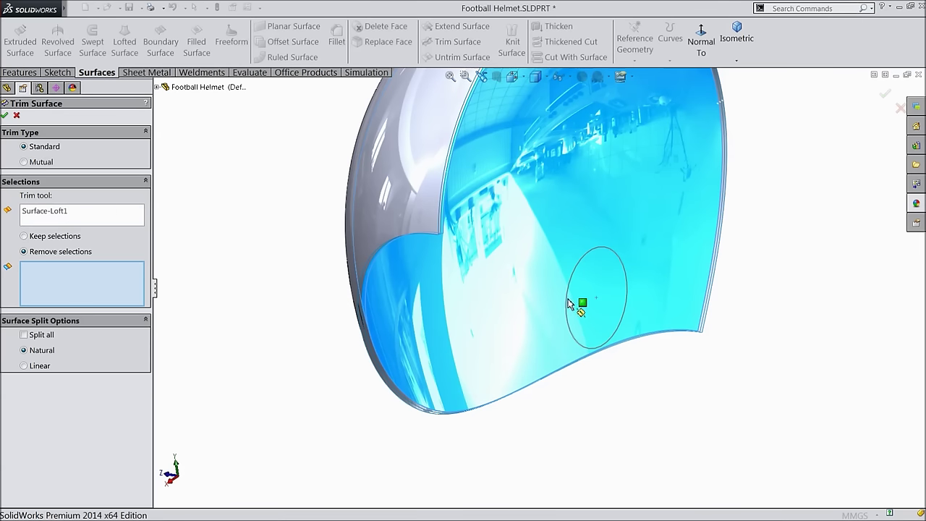
click(102, 217)
right_click(101, 214)
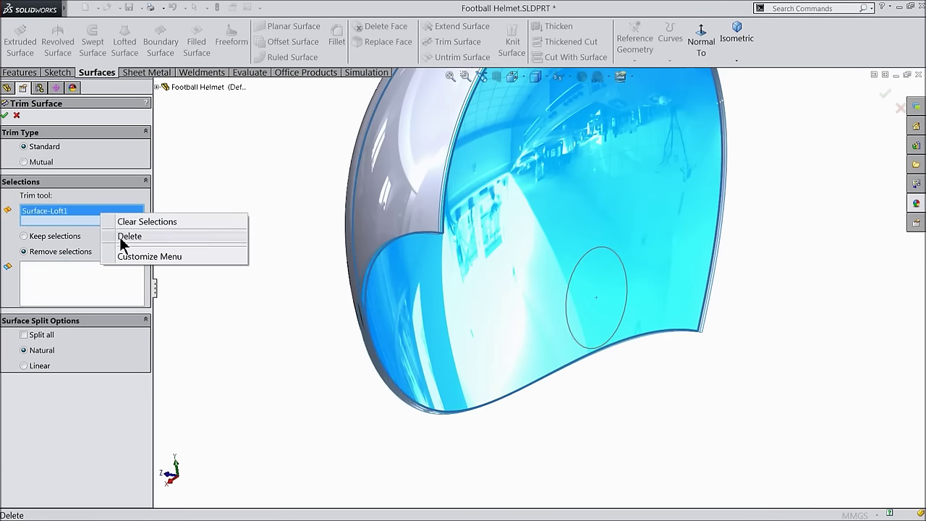
click(134, 222)
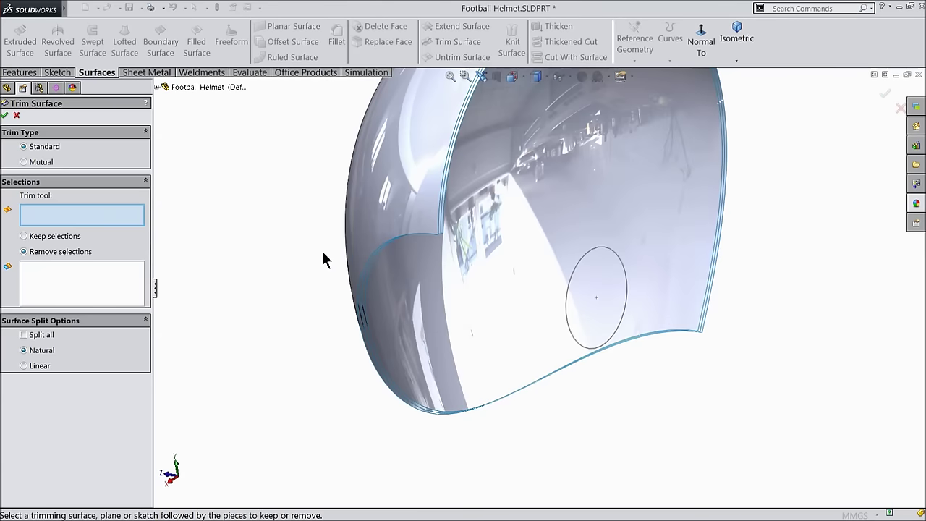
click(572, 287)
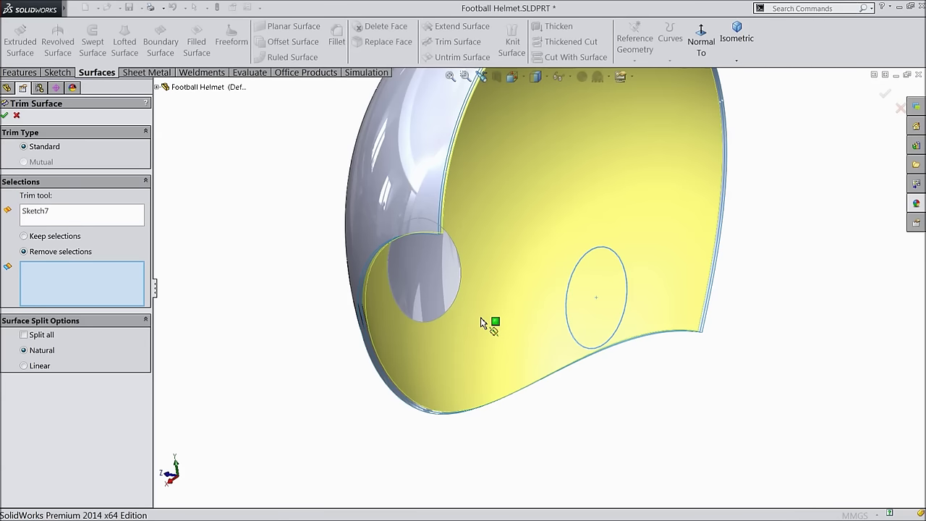
click(423, 286)
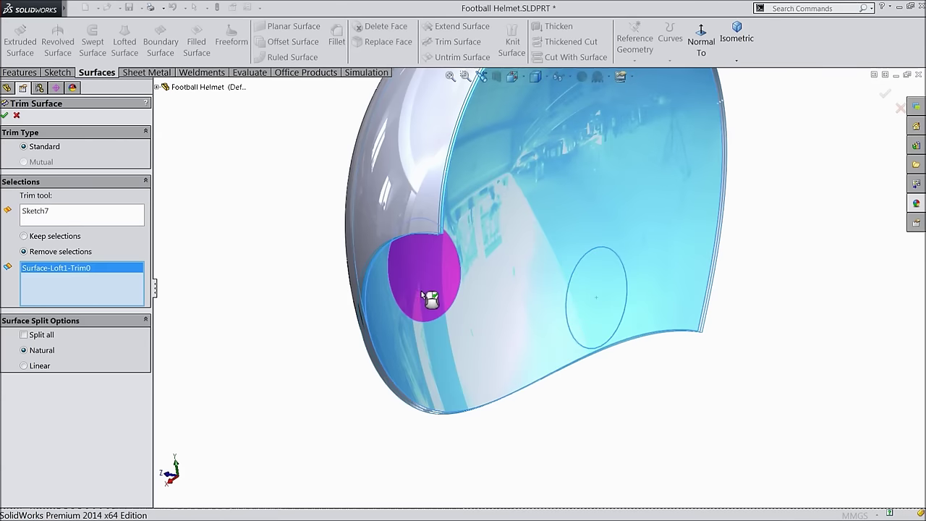
middle_drag(355, 361, 423, 322)
scroll(465, 233, down, 3)
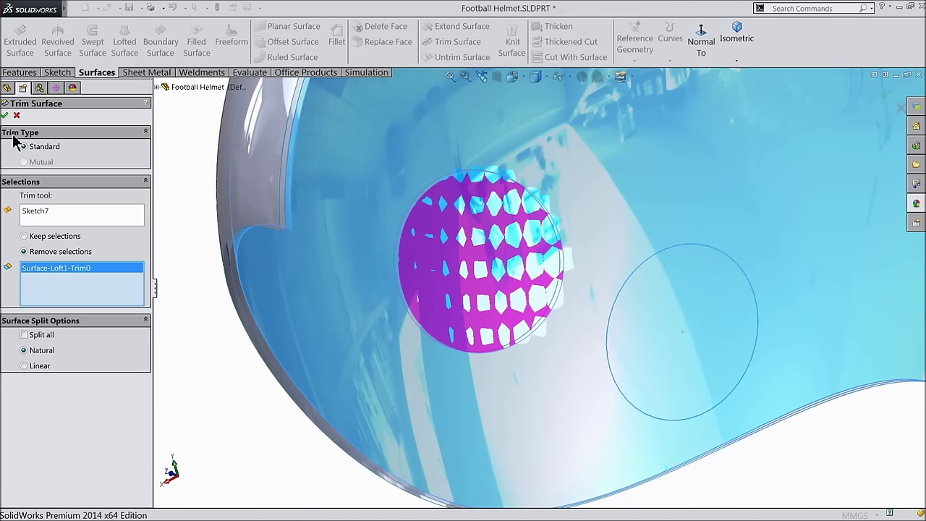
click(5, 116)
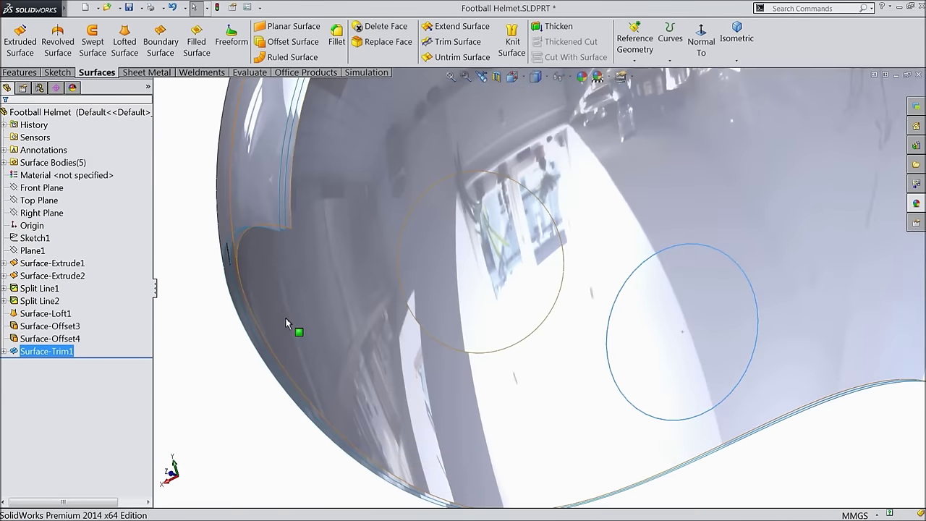
scroll(263, 399, up, 3)
mouse_move(490, 308)
middle_down()
mouse_move(444, 316)
mouse_move(437, 346)
mouse_move(479, 294)
middle_up()
click(497, 296)
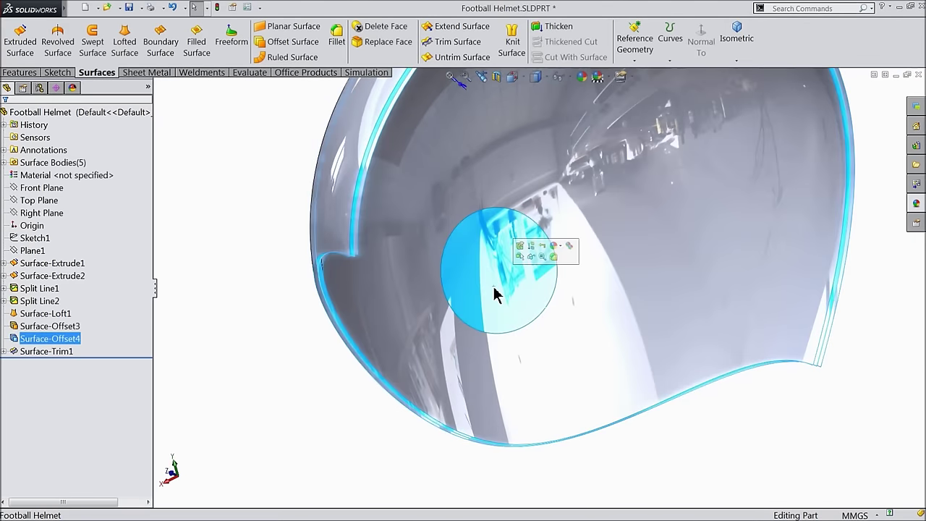
scroll(486, 318, down, 4)
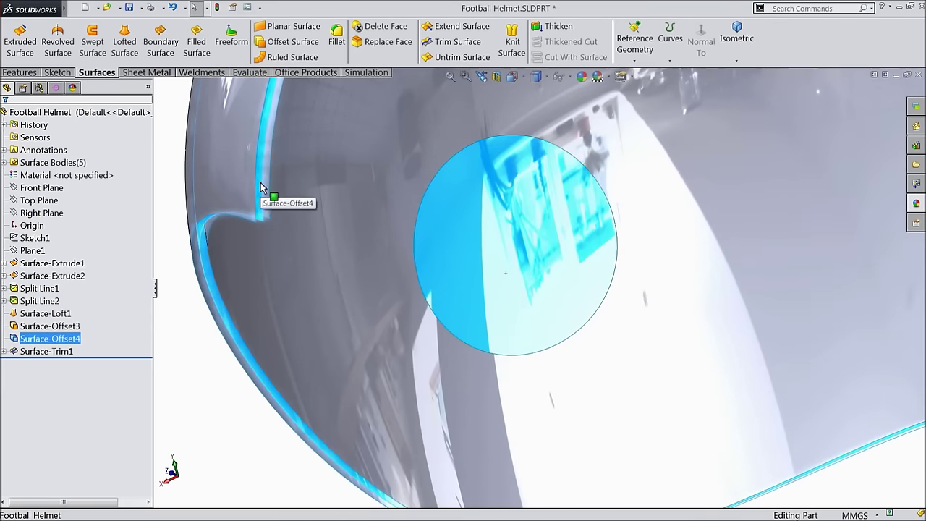
scroll(407, 244, up, 5)
mouse_move(384, 314)
middle_down()
mouse_move(407, 302)
mouse_move(397, 327)
middle_up()
scroll(546, 256, down, 2)
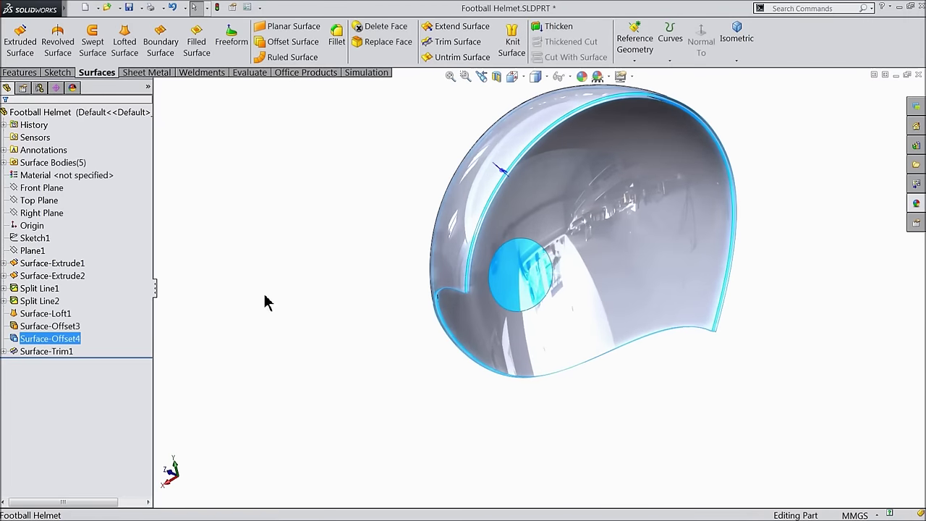
click(22, 189)
- Draw a circle on the helmet in a new Front Plane sketch, viewed normal
click(29, 174)
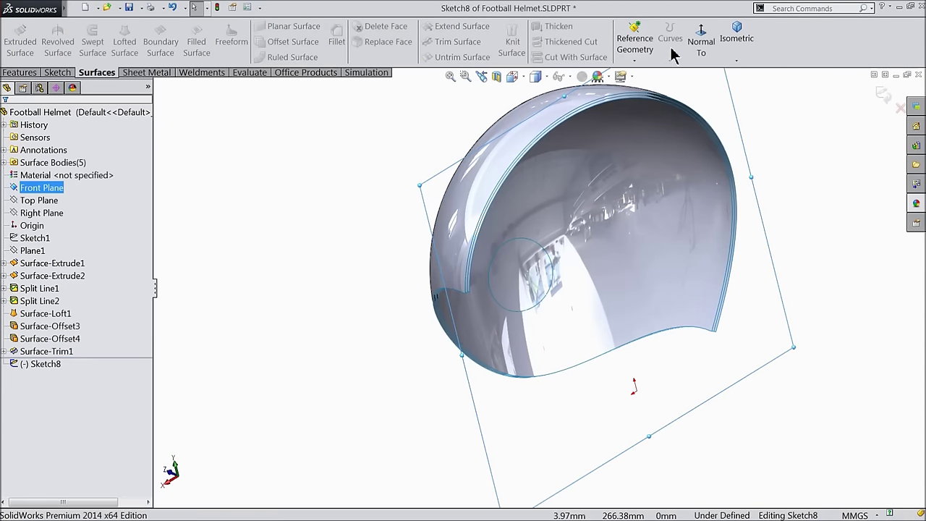
click(696, 45)
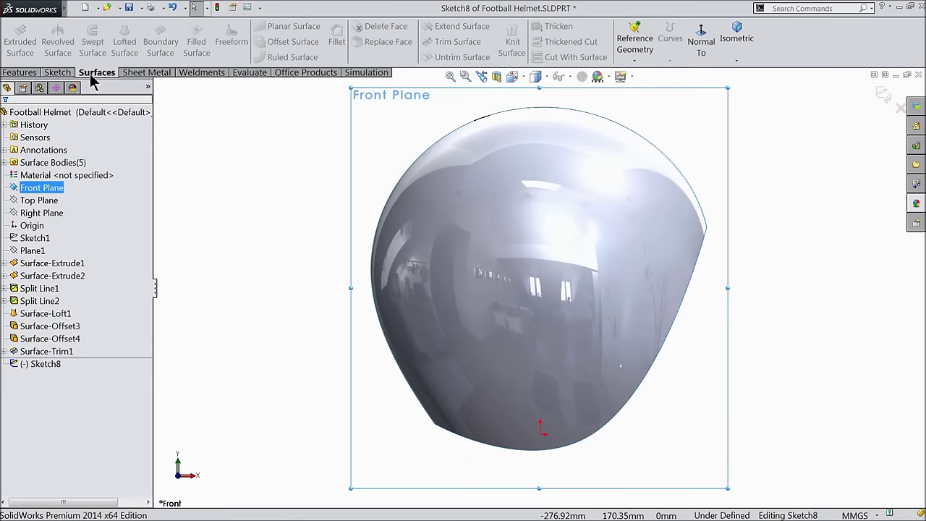
click(58, 72)
click(105, 27)
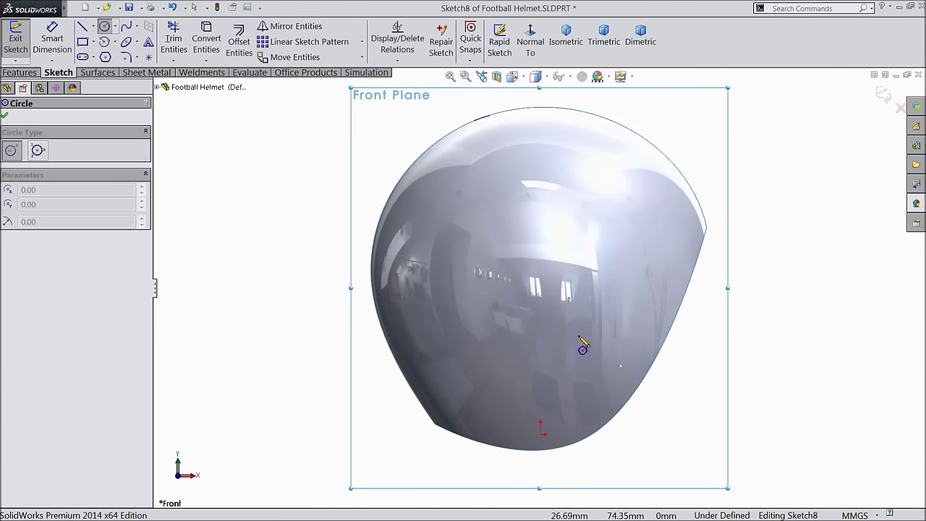
click(566, 320)
click(588, 343)
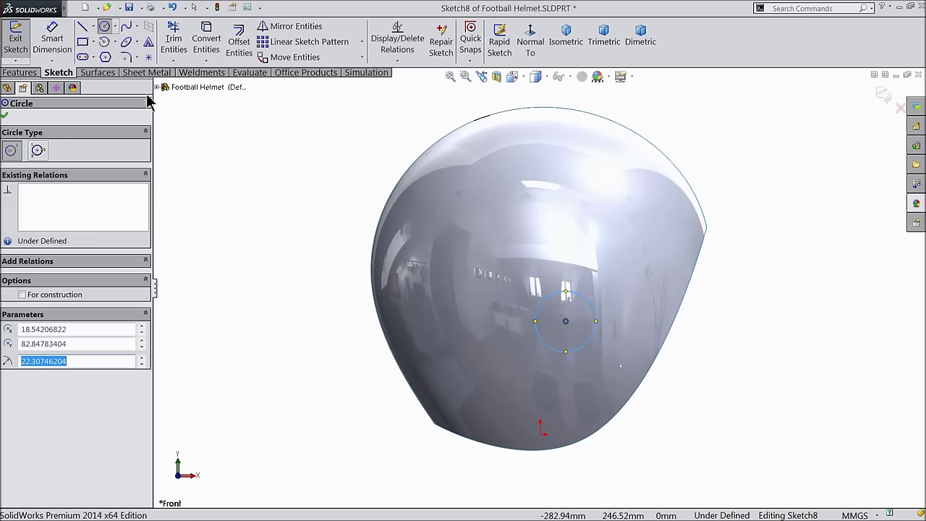
- Dimension the circle to Ø33 with its centre 63.40 above the origin
click(58, 43)
click(601, 327)
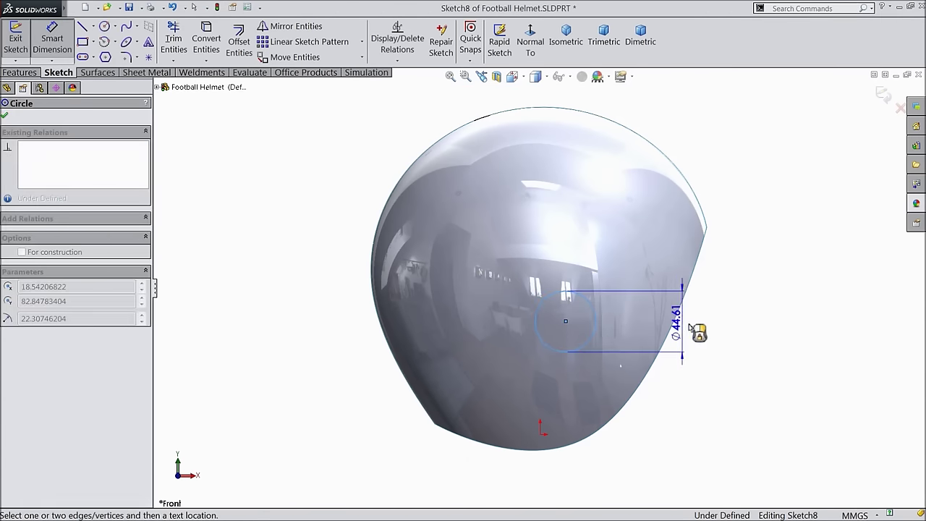
click(705, 330)
text(33)
click(649, 308)
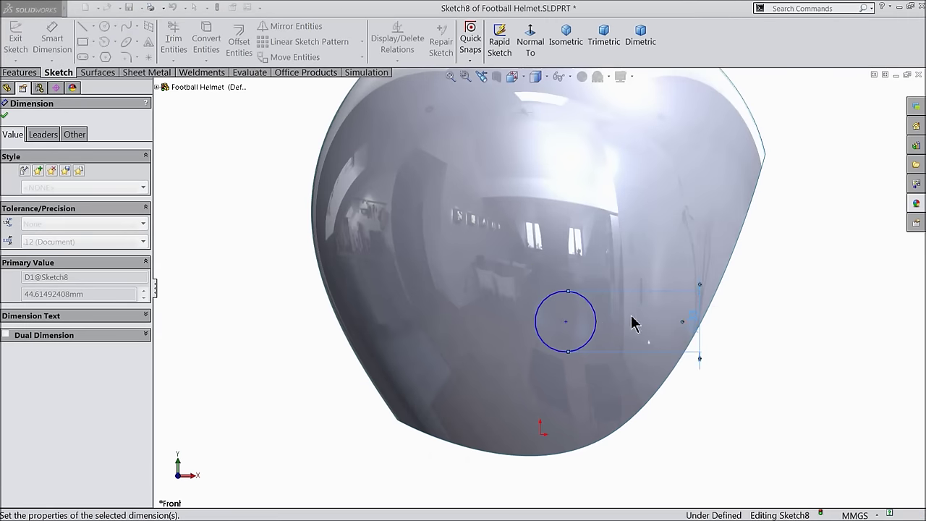
click(565, 321)
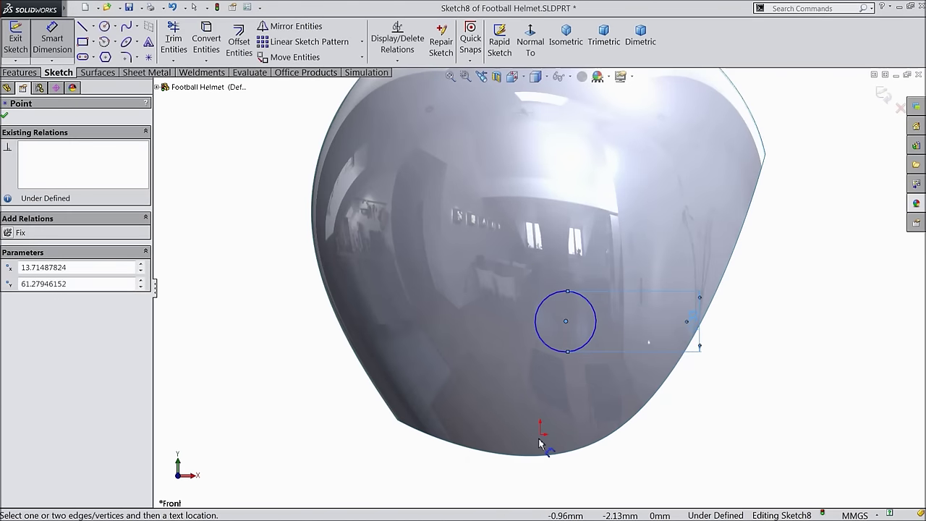
click(538, 436)
click(335, 362)
text(6)
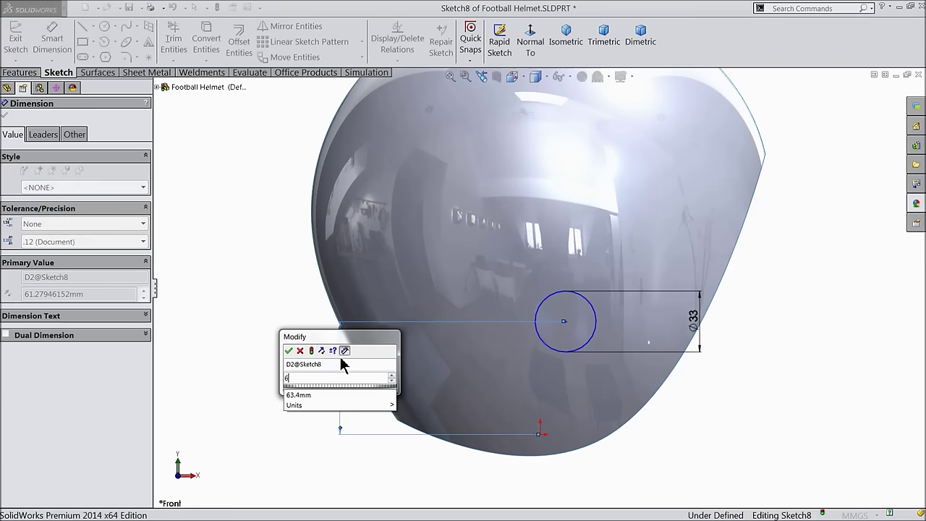
text(3.)
click(300, 350)
- Set the circle centre 3.1 mm horizontally from the origin, fully defining Sketch8
scroll(574, 355, down, 2)
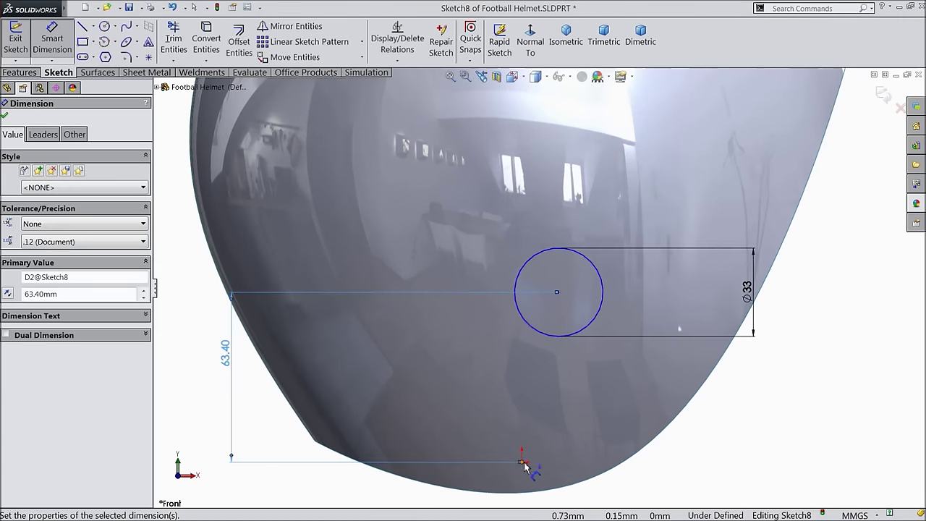
click(523, 461)
click(557, 292)
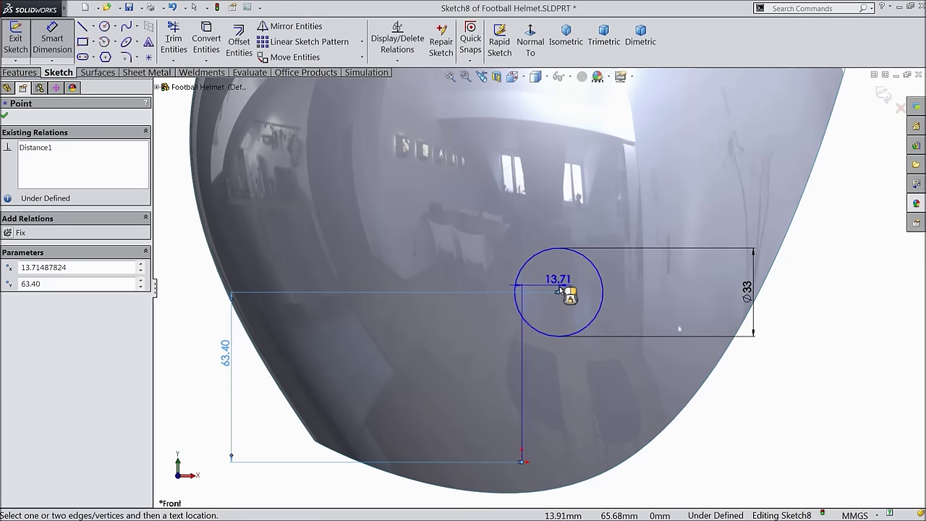
click(548, 211)
text(3.1)
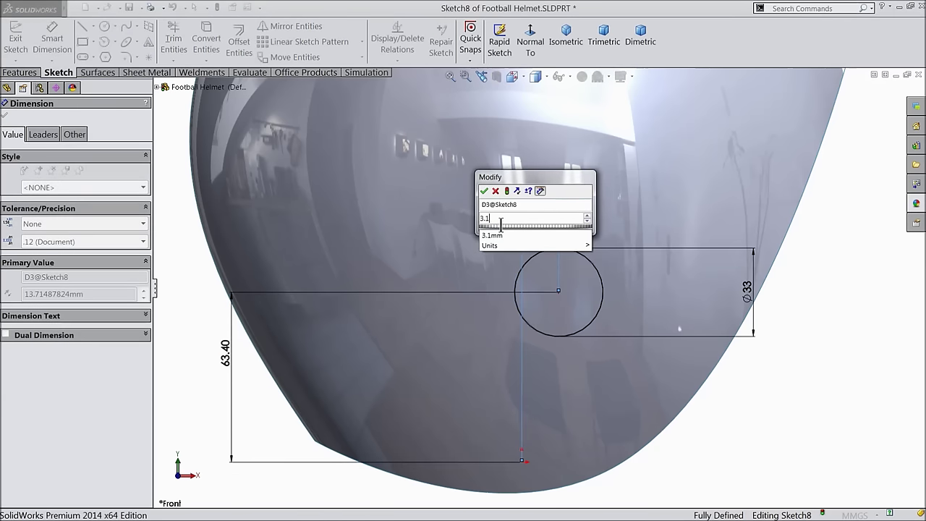
click(485, 191)
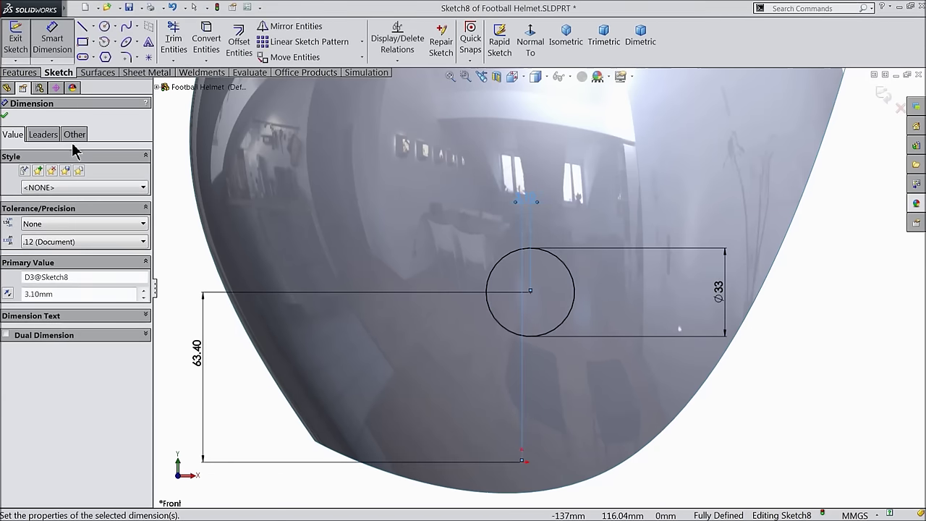
click(6, 118)
scroll(317, 206, up, 8)
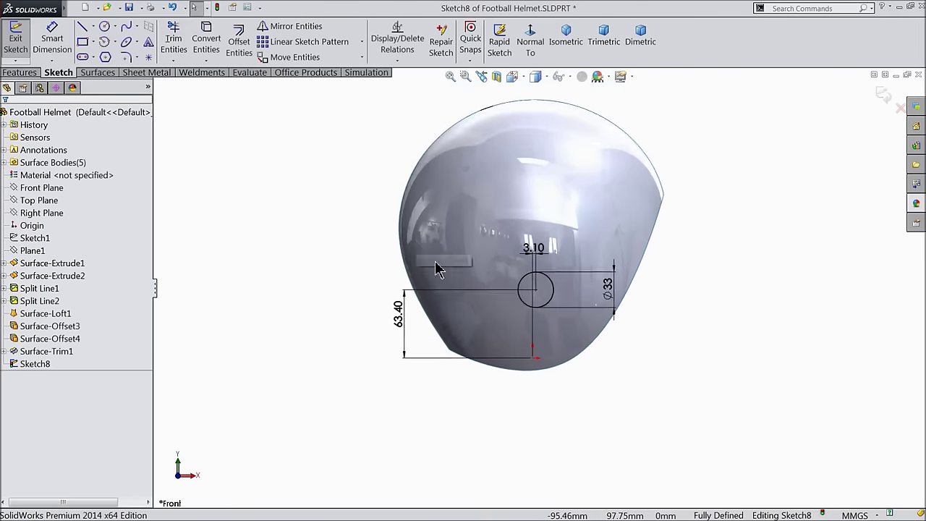
- Trim with Sketch8, removing the ring region around the circle, creating Surface-Trim2
middle_drag(436, 289, 305, 320)
mouse_move(398, 300)
middle_down()
mouse_move(349, 377)
mouse_move(363, 374)
middle_up()
scroll(578, 275, down, 8)
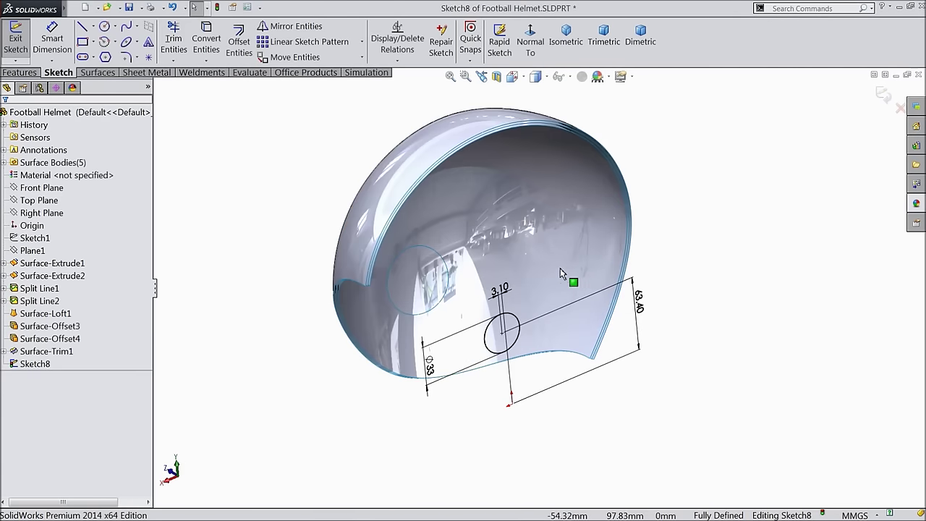
click(107, 74)
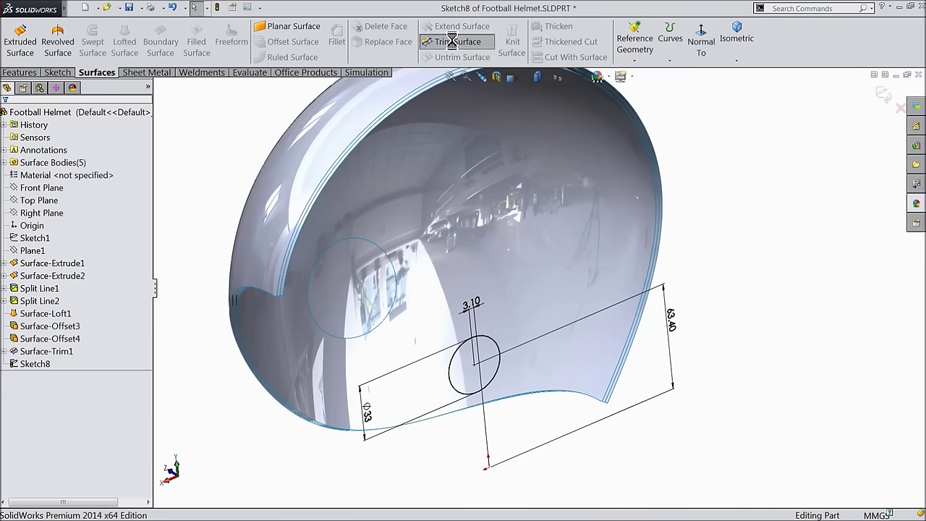
click(447, 42)
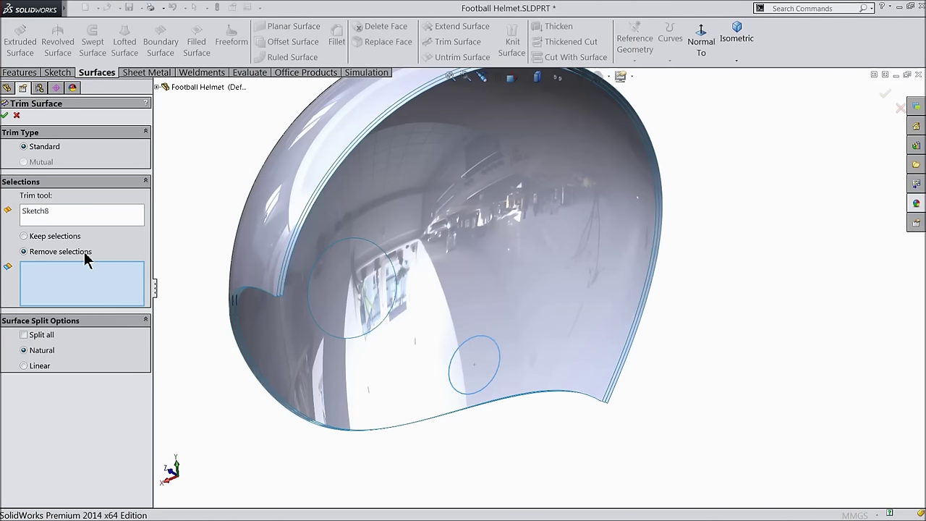
middle_drag(361, 304, 413, 324)
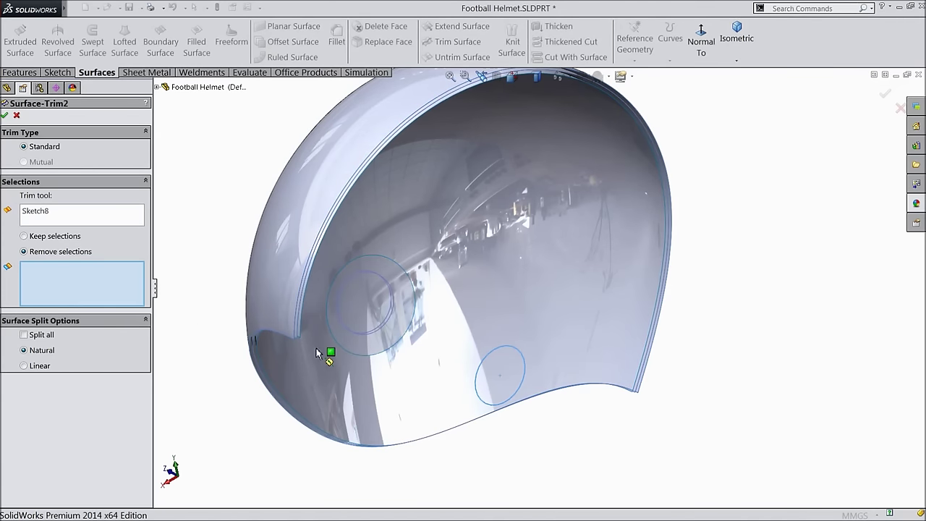
click(372, 347)
scroll(325, 331, down, 2)
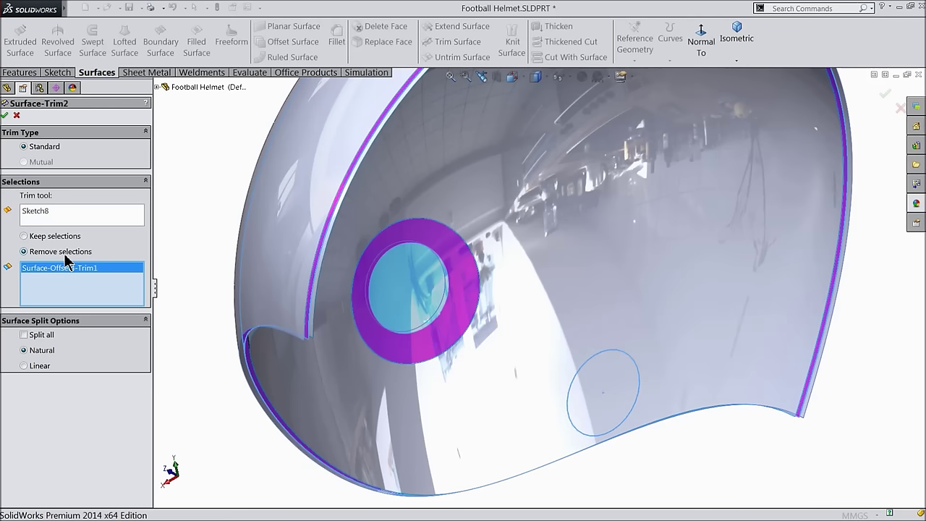
click(5, 116)
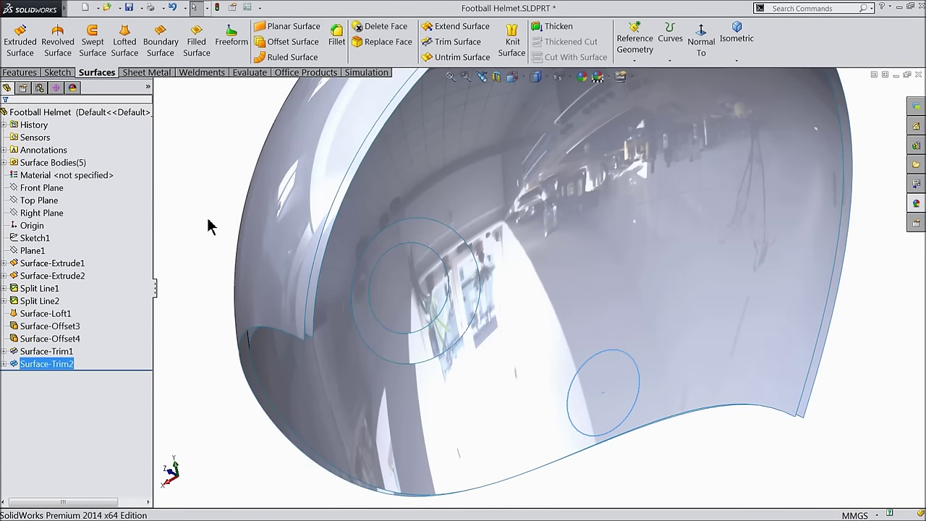
- Hide Surface-Offset3 and orbit to inspect the ring-shaped gap around the ear hole
scroll(322, 282, down, 1)
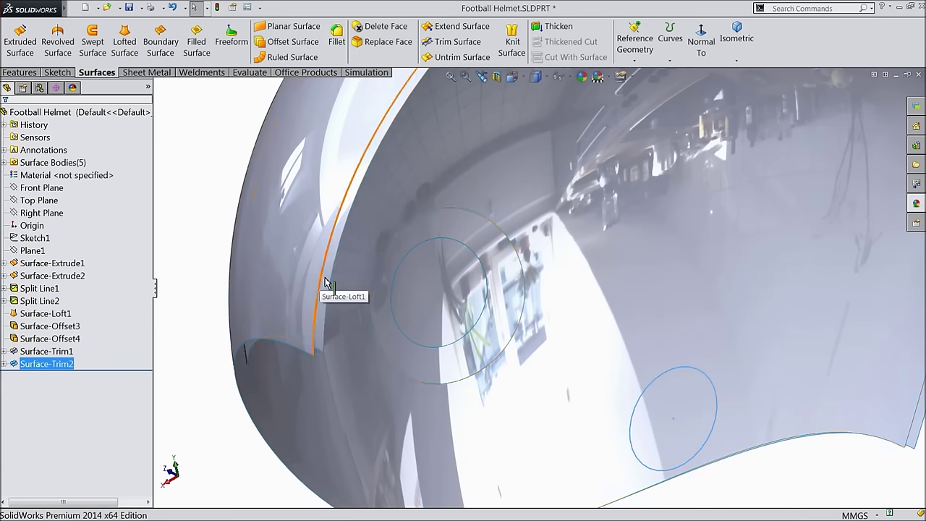
click(454, 273)
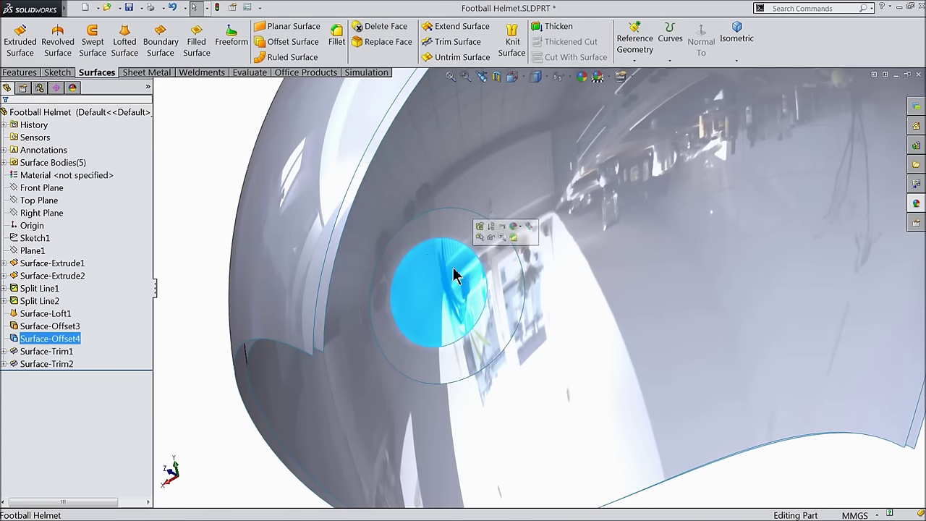
click(212, 165)
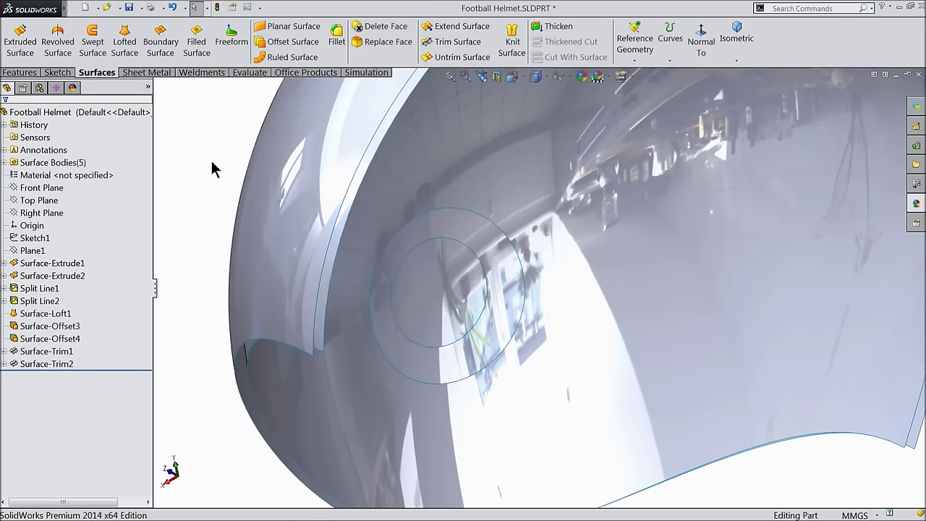
key(f)
click(405, 213)
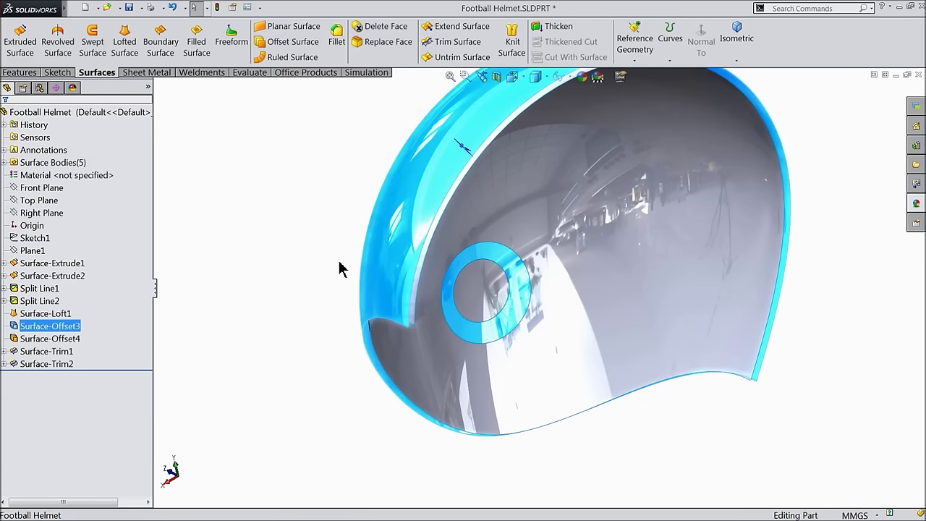
click(15, 328)
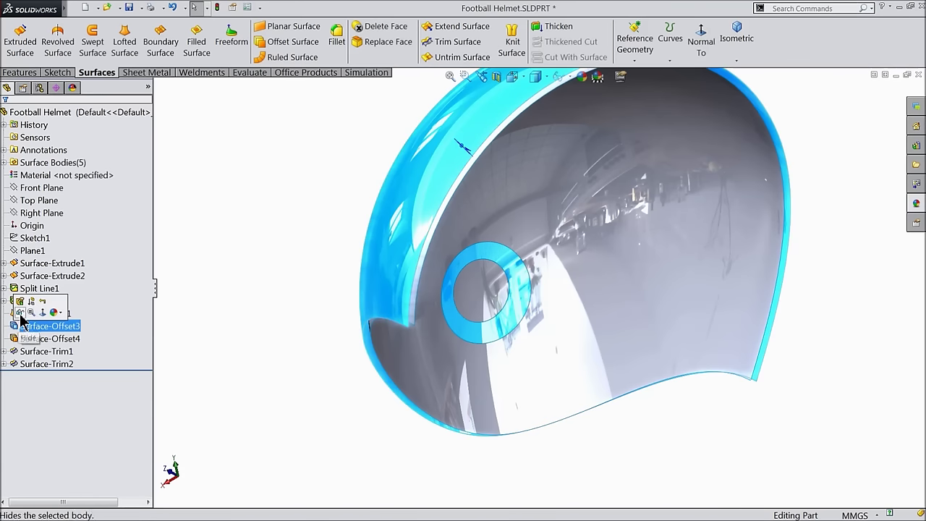
click(20, 314)
click(241, 268)
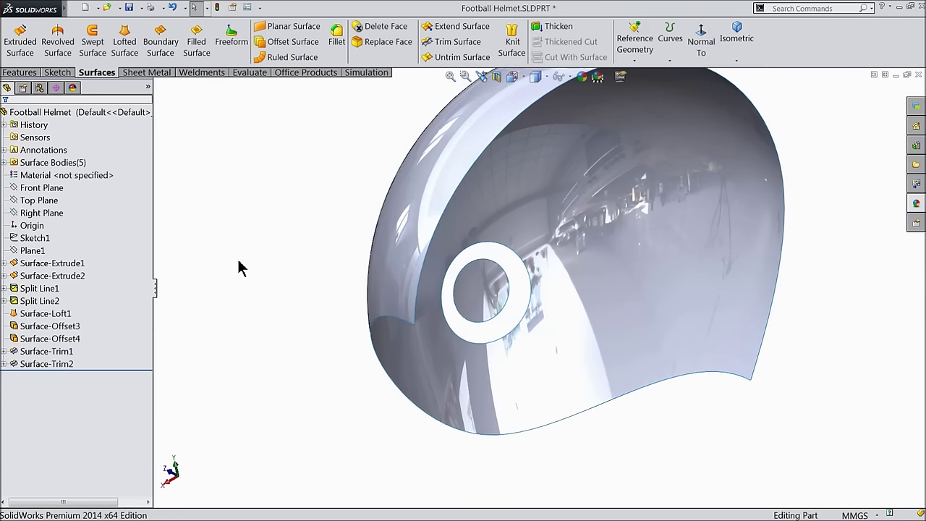
middle_drag(288, 260, 516, 295)
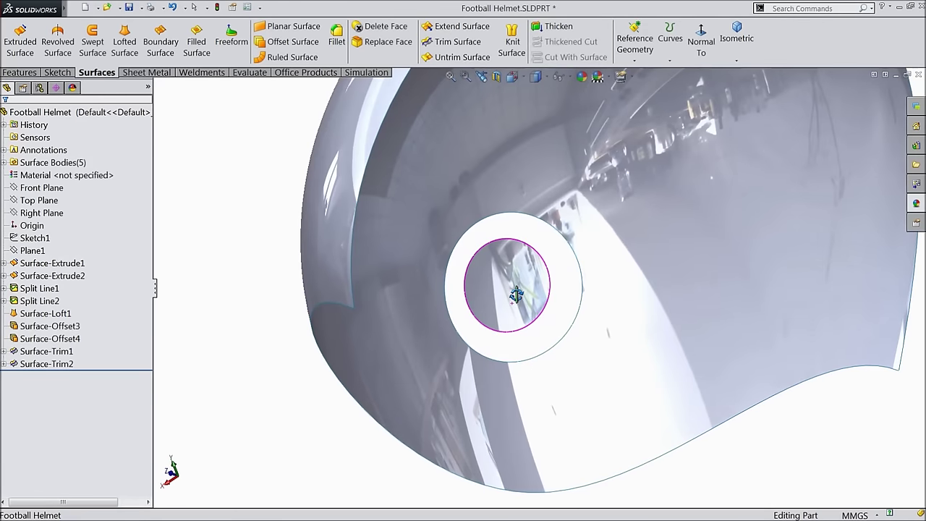
click(124, 54)
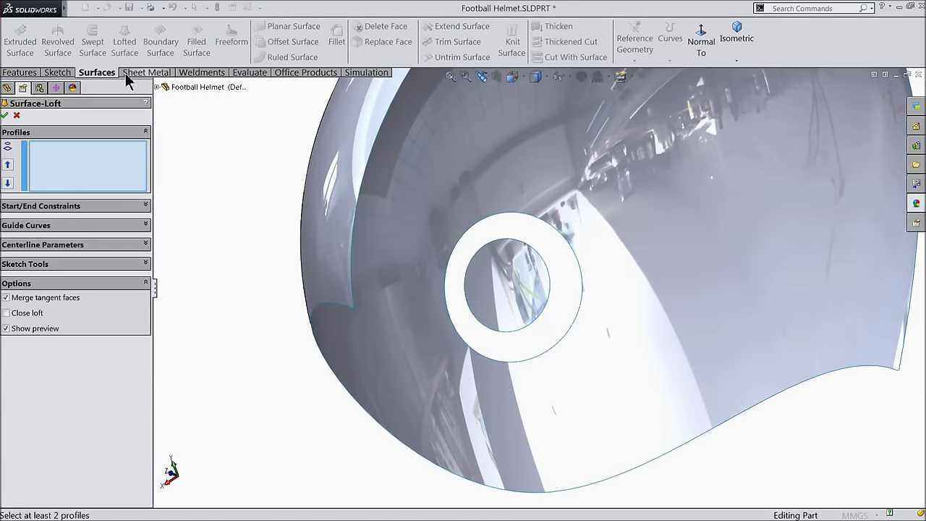
- Loft between the outer and inner ear-hole edges with Tangency To Face at both ends
click(579, 265)
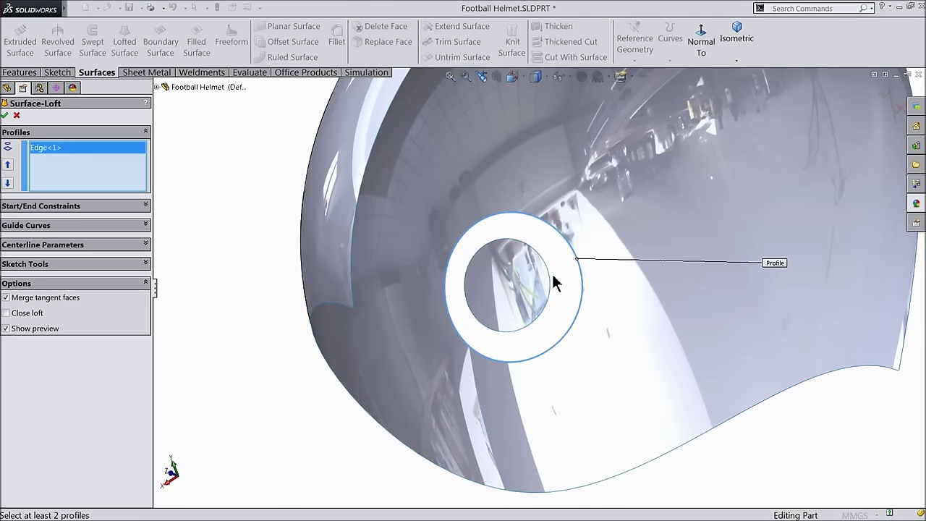
click(552, 282)
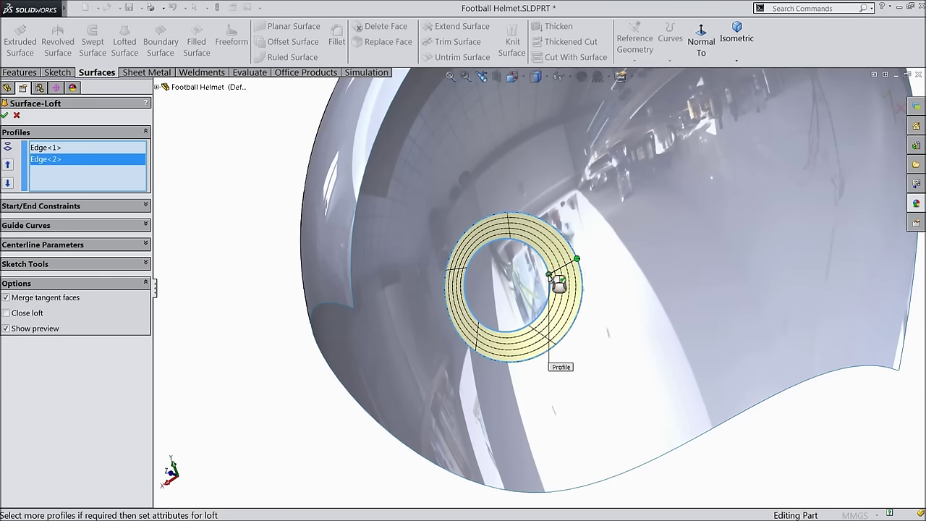
click(64, 208)
click(62, 239)
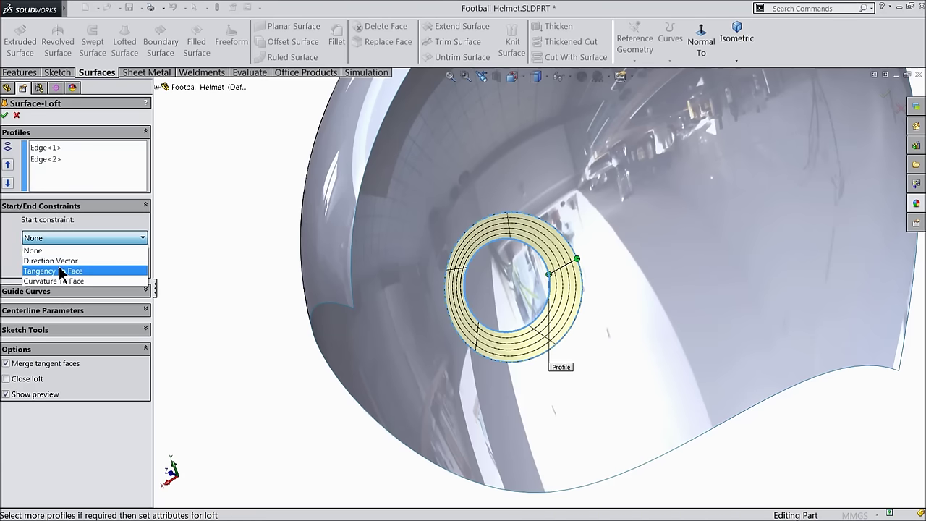
click(59, 271)
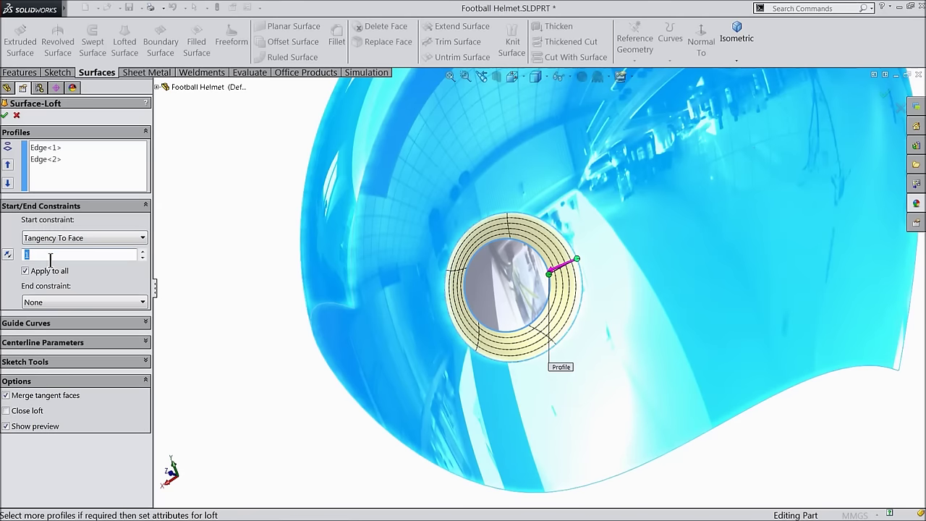
click(56, 301)
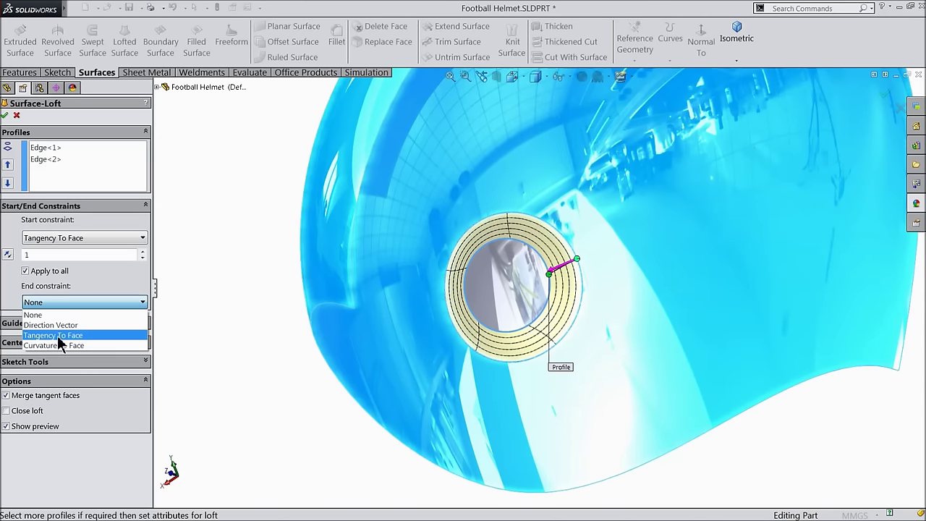
click(58, 335)
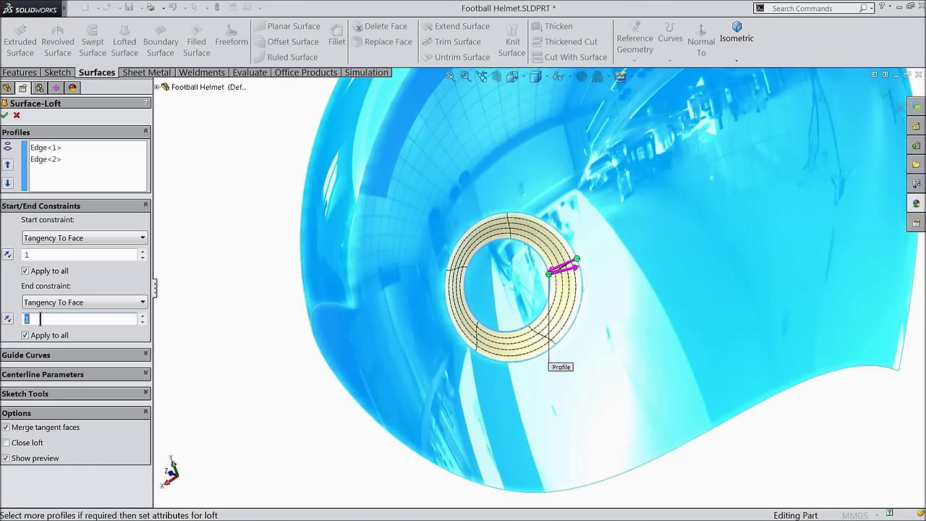
click(6, 115)
middle_drag(240, 263, 316, 285)
scroll(494, 257, down, 3)
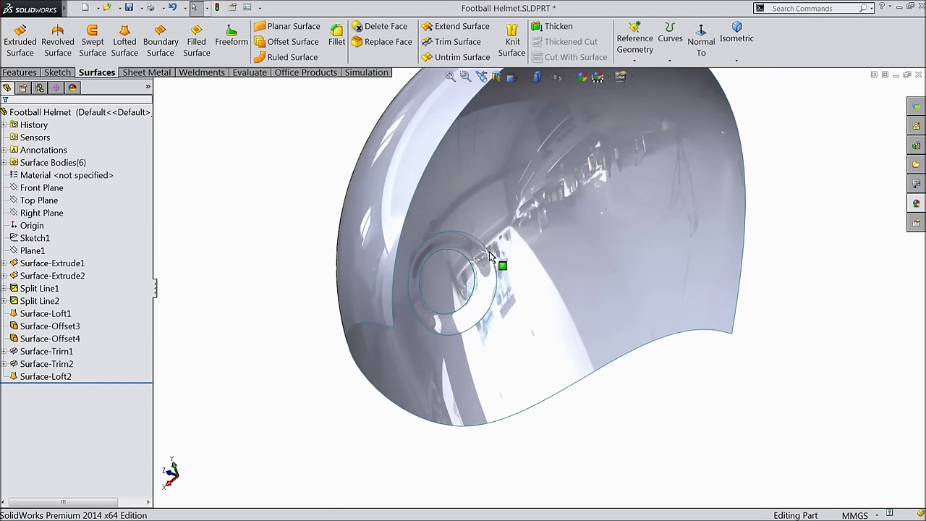
- Orbit the helmet to inspect the ear-hole ring and the helmet interior
click(474, 249)
middle_drag(474, 250, 479, 258)
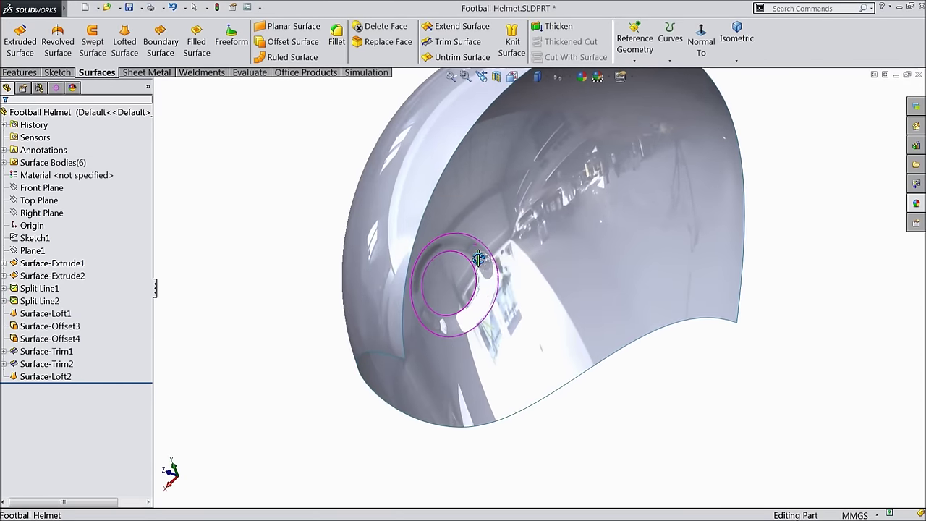
scroll(481, 266, up, 3)
click(581, 249)
mouse_move(581, 249)
middle_down()
mouse_move(554, 246)
mouse_move(643, 244)
mouse_move(667, 270)
mouse_move(580, 232)
mouse_move(583, 248)
middle_up()
key(Escape)
scroll(606, 223, down, 2)
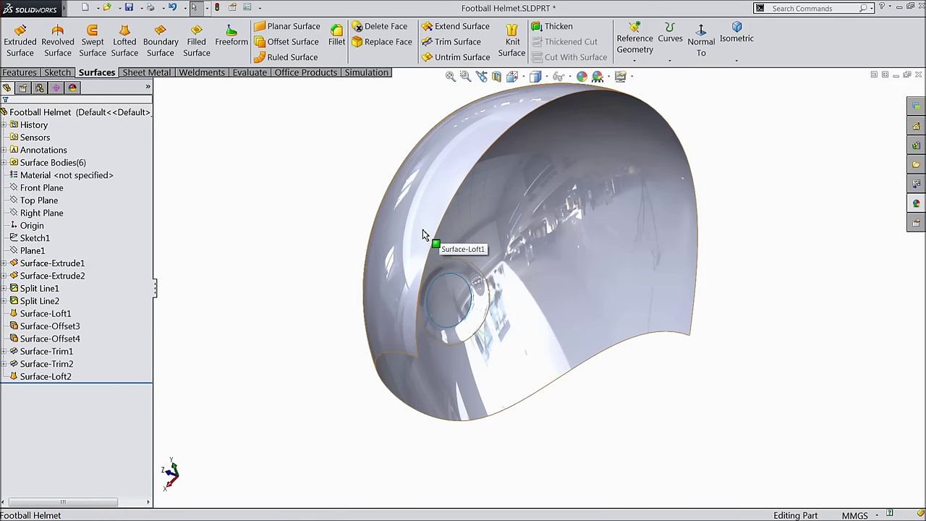
middle_drag(369, 320, 417, 355)
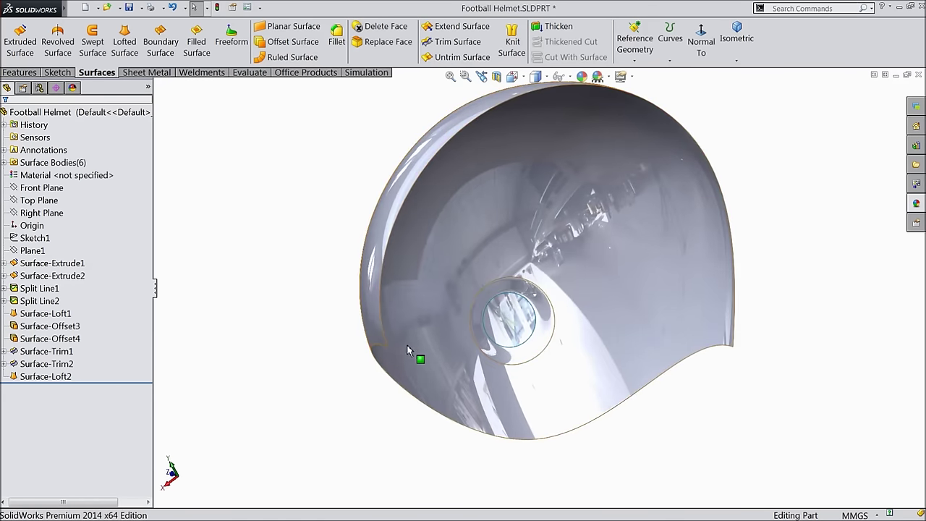
- Expand Surface-Extrude1 to check Sketch2, then start a new sketch on Front Plane
click(4, 263)
click(31, 279)
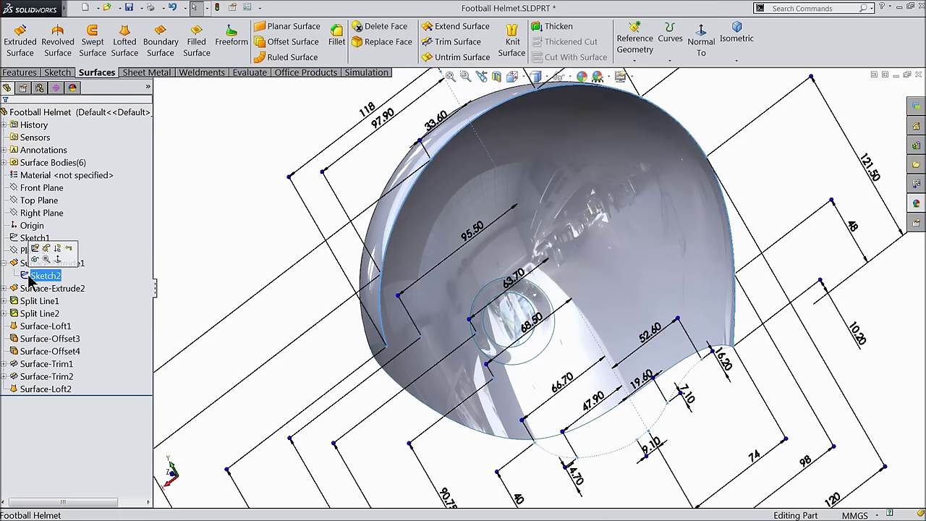
click(29, 190)
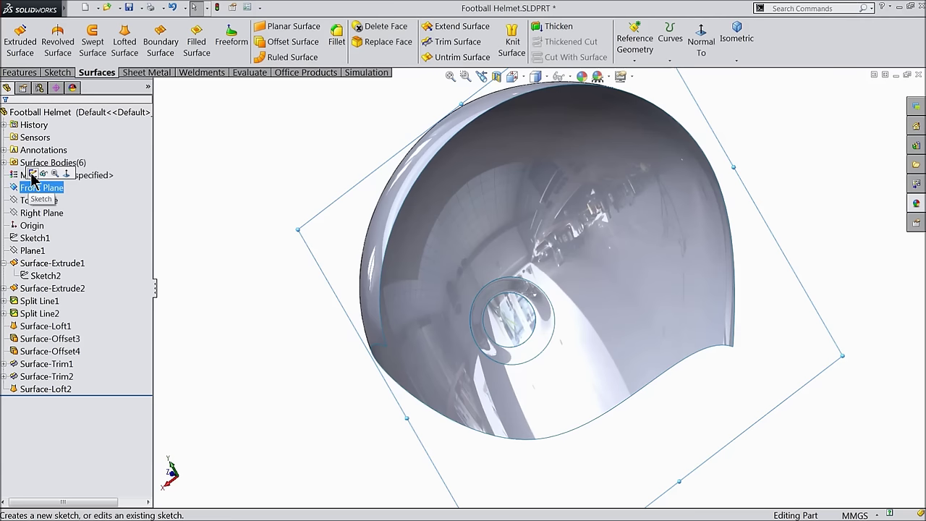
click(33, 174)
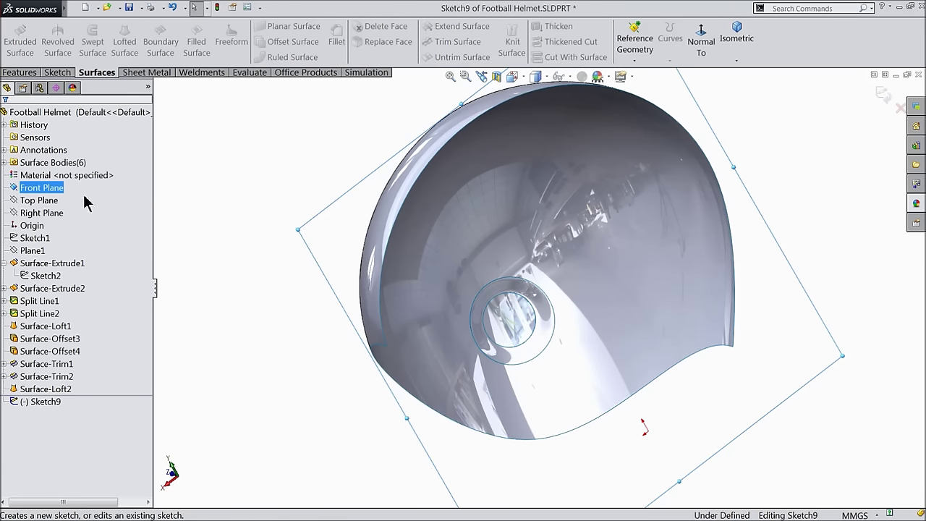
- Show Sketch2 and convert its face-opening spline into Sketch9 with Convert Entities
click(24, 279)
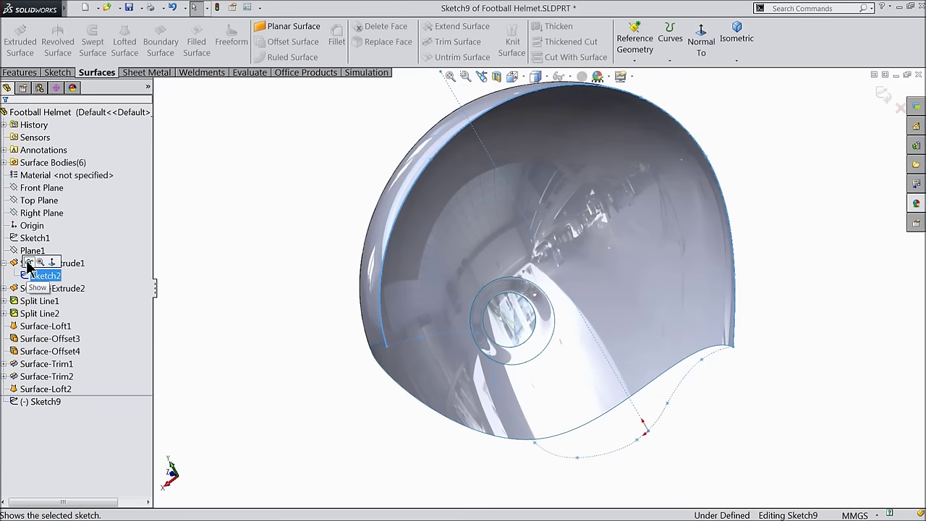
click(27, 266)
mouse_move(274, 399)
middle_down()
mouse_move(326, 382)
mouse_move(334, 309)
mouse_move(325, 395)
mouse_move(299, 421)
middle_up()
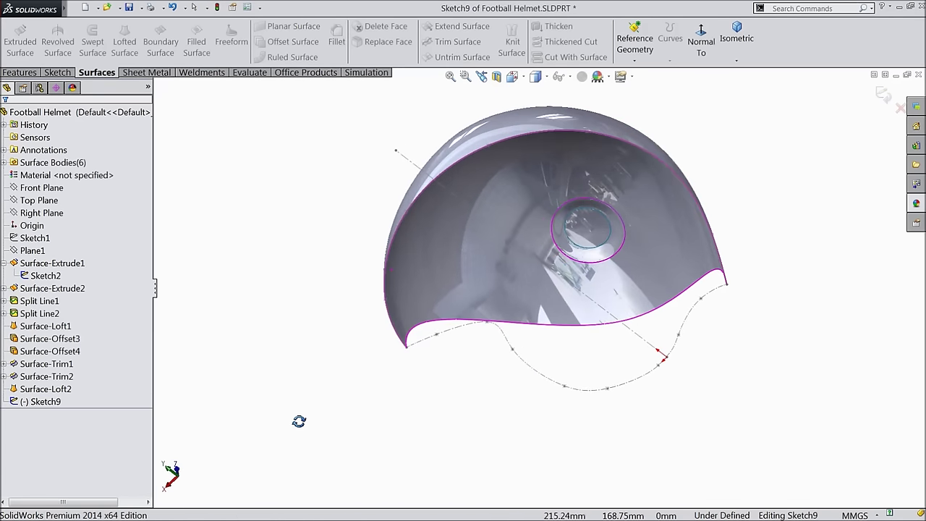
scroll(562, 352, down, 3)
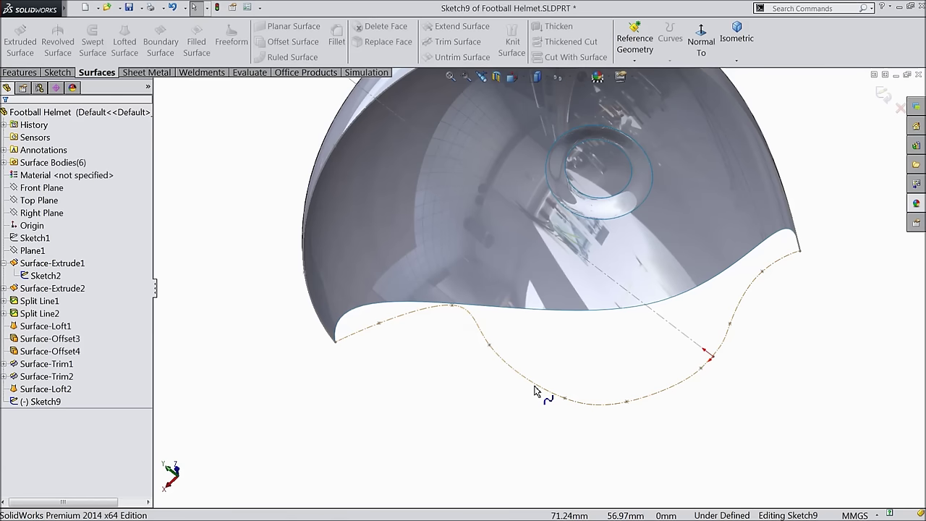
click(536, 389)
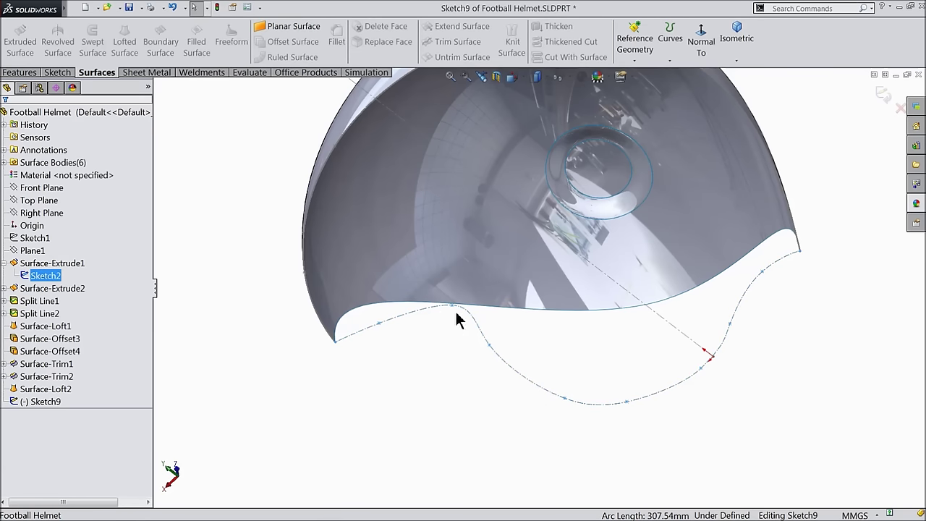
click(57, 73)
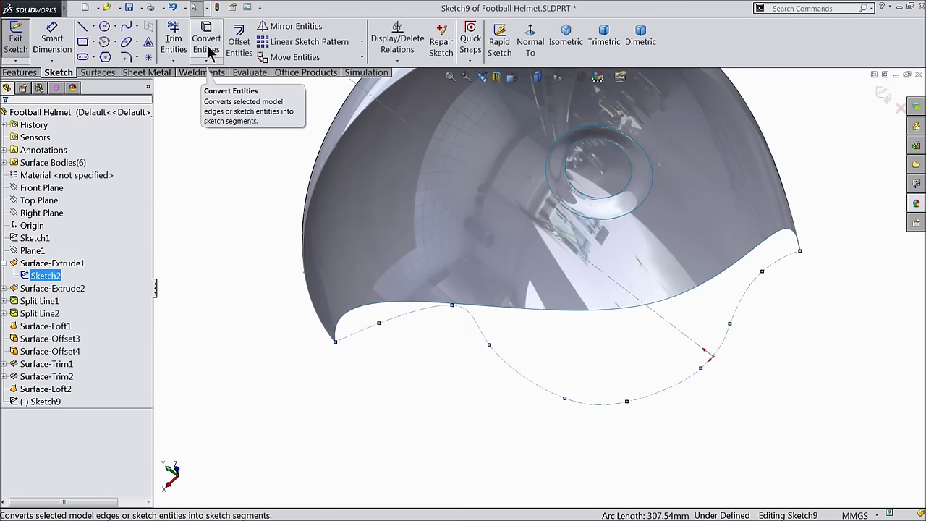
click(206, 52)
click(403, 285)
middle_drag(403, 285, 420, 312)
mouse_move(435, 306)
middle_down()
mouse_move(454, 319)
mouse_move(444, 275)
middle_up()
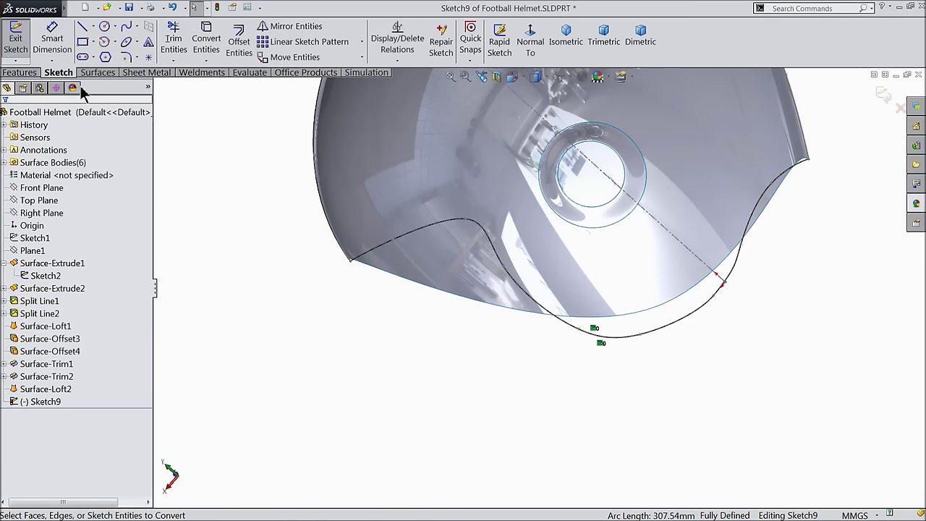
click(105, 74)
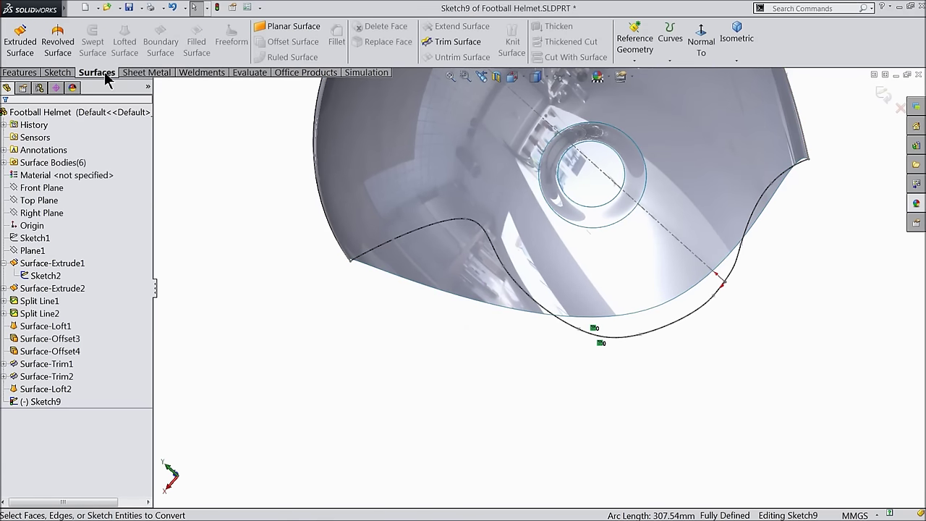
- Trim the shell with Sketch9 as the trim tool, removing the lower strip below the face opening
click(446, 43)
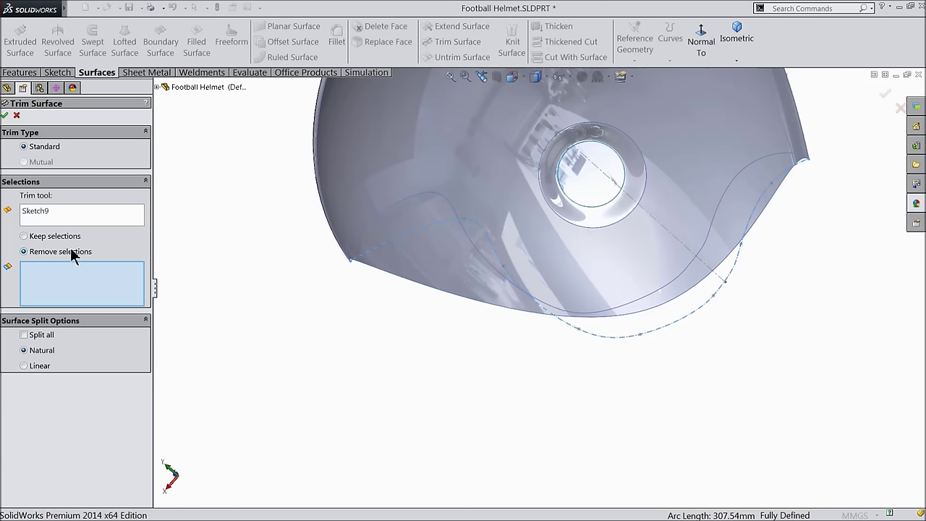
click(434, 263)
middle_drag(436, 265, 434, 311)
scroll(630, 149, down, 3)
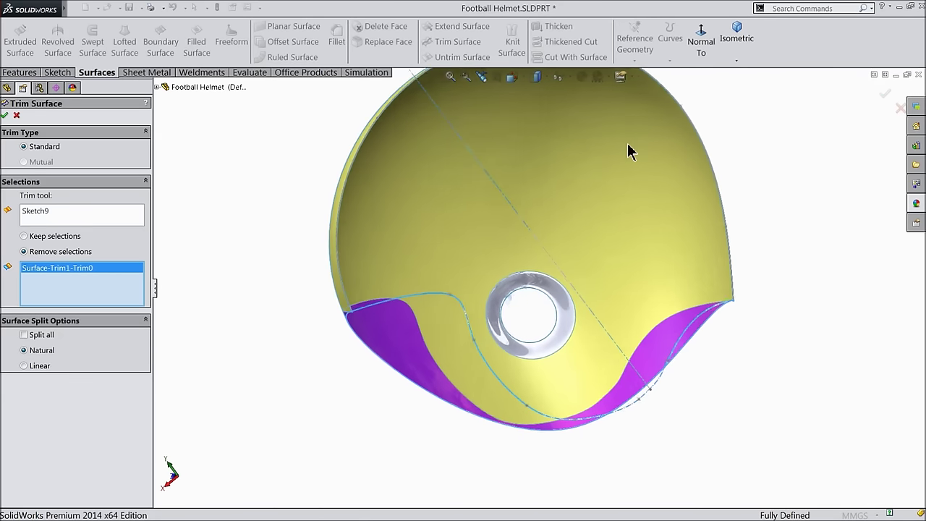
middle_drag(287, 436, 306, 394)
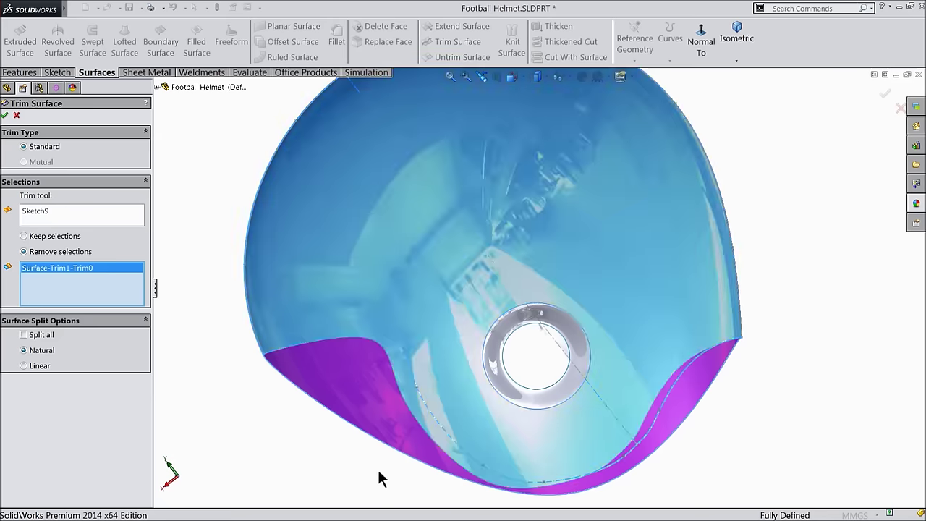
click(5, 116)
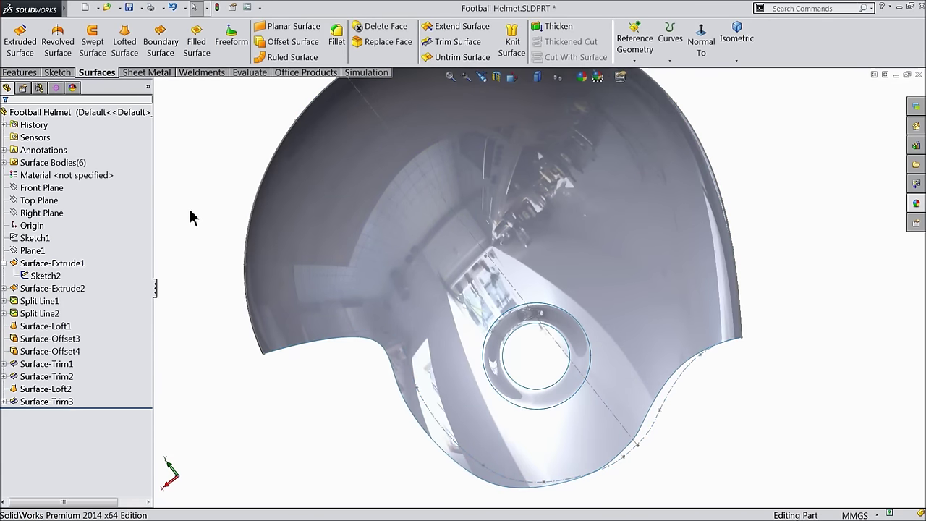
- Show Sketch2's dimensions and orbit the helmet to review it
mouse_move(202, 253)
middle_down()
mouse_move(227, 186)
mouse_move(237, 227)
mouse_move(217, 294)
middle_up()
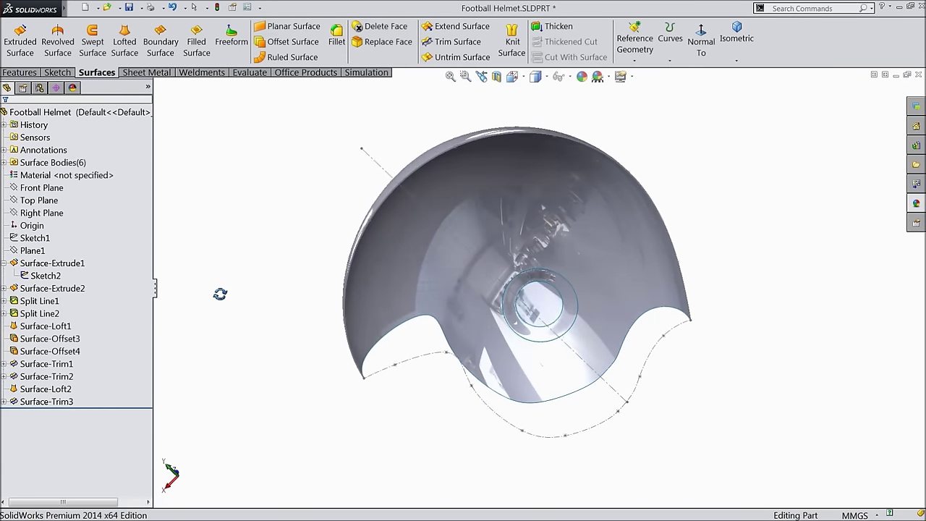
click(26, 277)
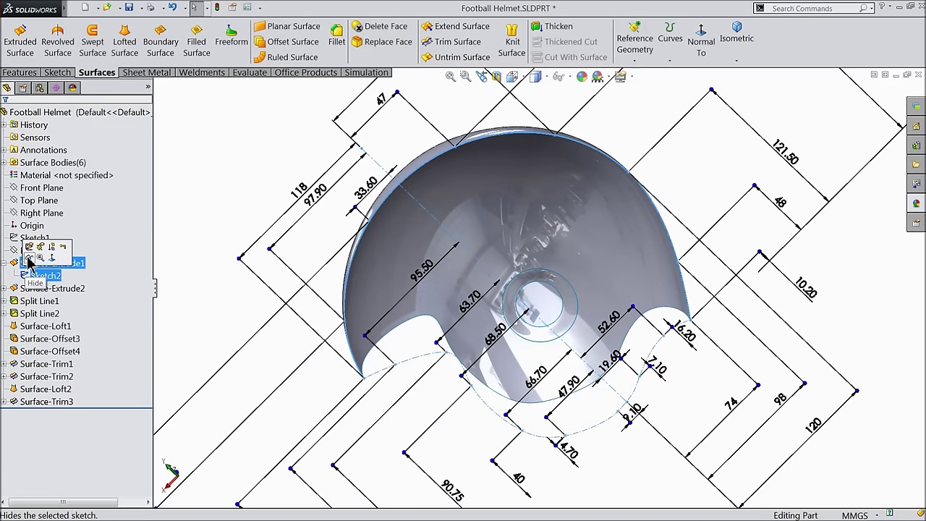
click(32, 251)
click(212, 209)
middle_drag(231, 264, 267, 267)
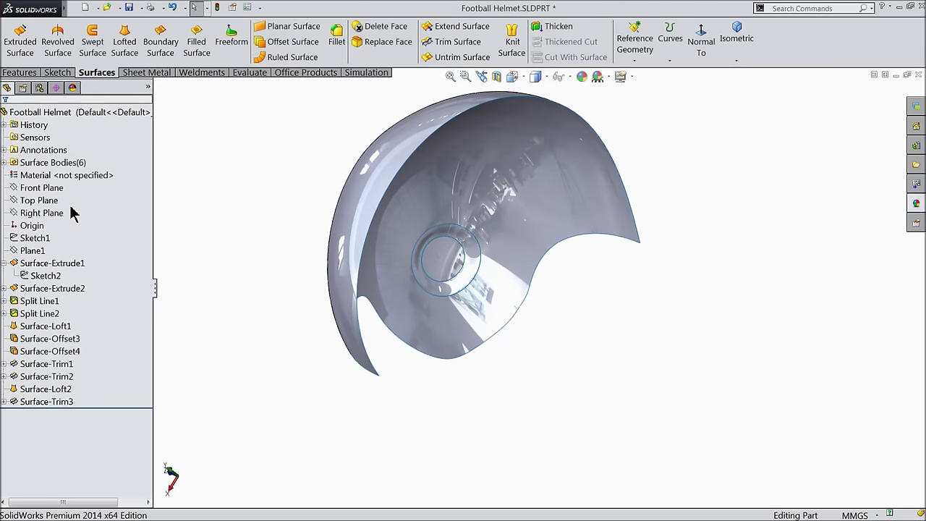
- Mirror Surface-Trim3, Surface-Loft2 and Surface-Trim2 about Front Plane
click(43, 187)
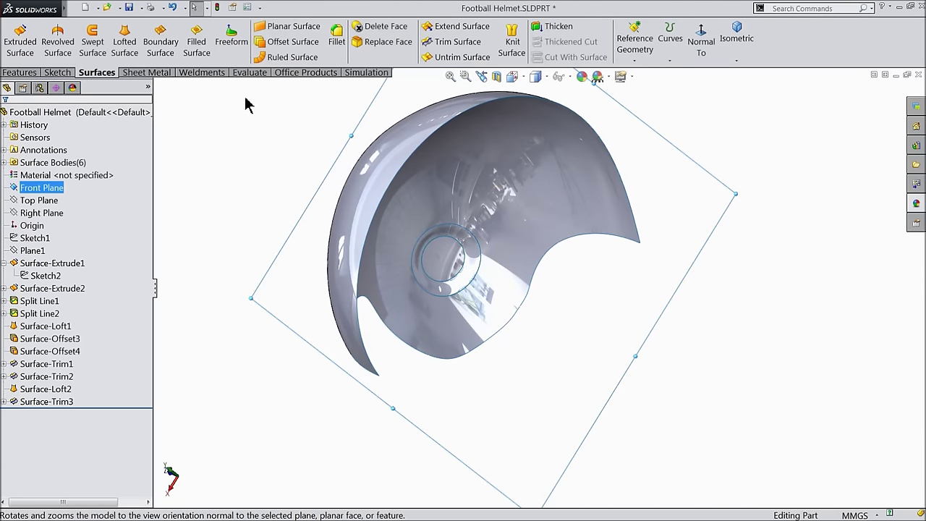
click(19, 74)
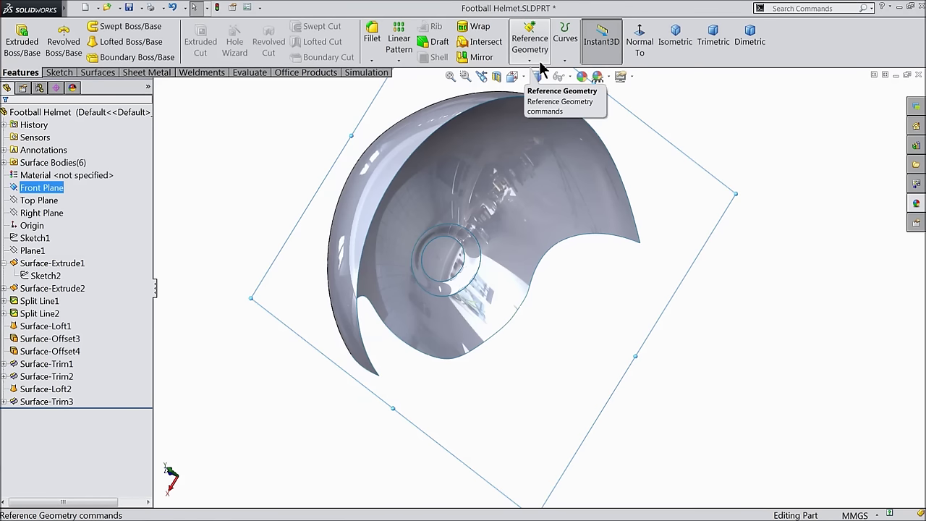
click(481, 59)
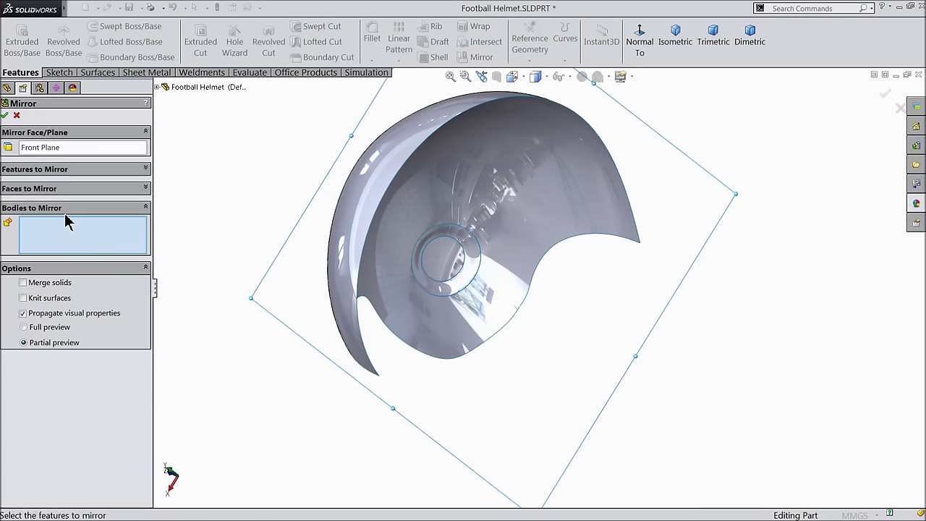
click(397, 262)
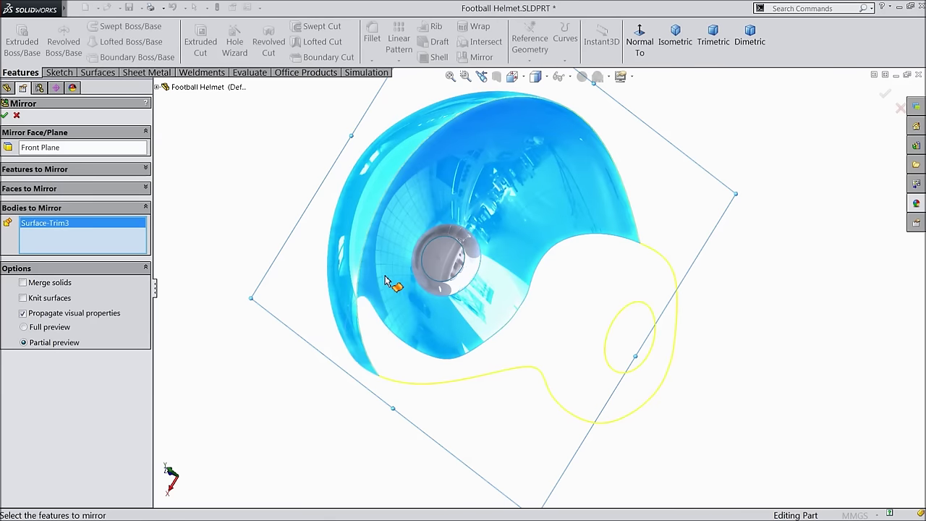
click(441, 275)
scroll(455, 279, down, 3)
click(471, 268)
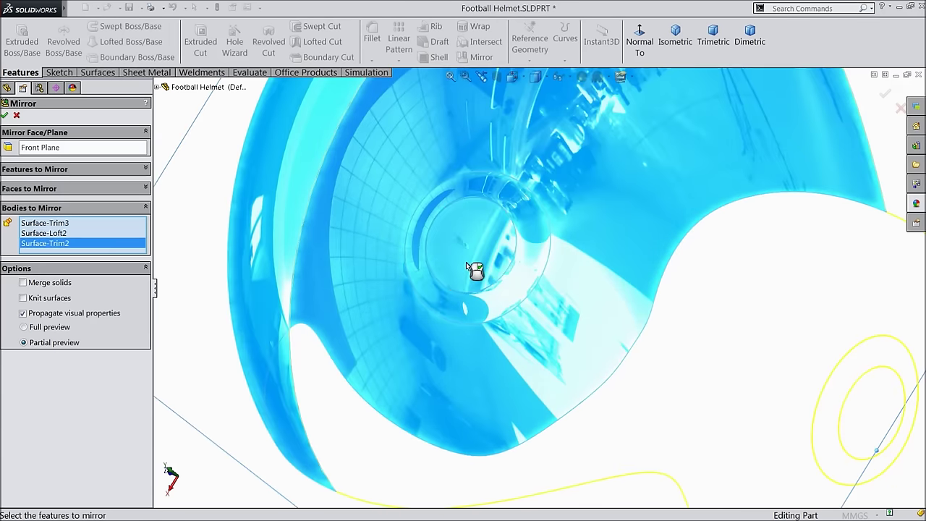
scroll(413, 301, up, 3)
middle_drag(414, 300, 557, 300)
middle_drag(491, 285, 502, 285)
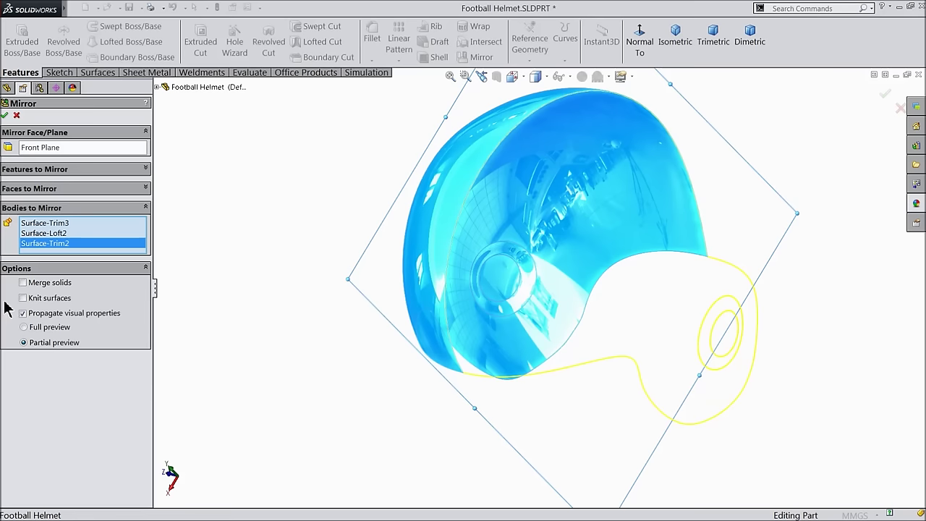
click(5, 115)
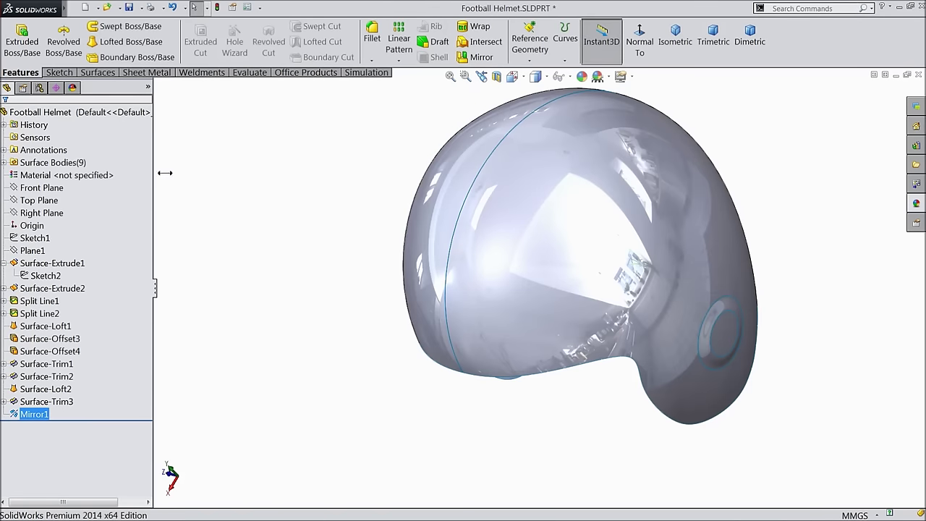
- Inspect the mirrored helmet's visor edges, then start Knit Surface at 0.0025mm tolerance
mouse_move(381, 325)
middle_down()
mouse_move(401, 198)
mouse_move(384, 290)
mouse_move(393, 316)
mouse_move(437, 230)
mouse_move(403, 183)
mouse_move(389, 221)
mouse_move(463, 284)
mouse_move(376, 301)
mouse_move(385, 321)
mouse_move(388, 301)
mouse_move(401, 320)
mouse_move(390, 314)
middle_up()
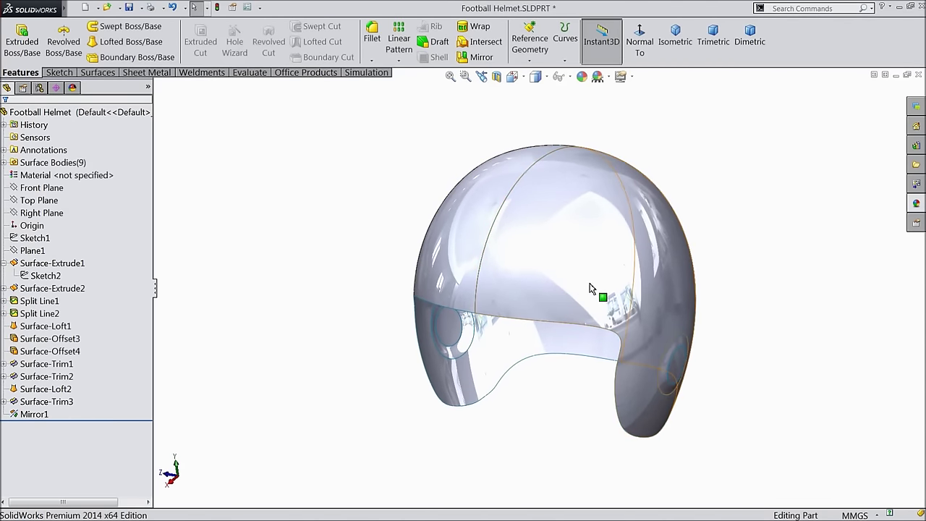
scroll(589, 287, down, 3)
middle_drag(570, 334, 588, 352)
scroll(527, 372, up, 2)
click(526, 372)
mouse_move(527, 371)
middle_down()
mouse_move(523, 329)
mouse_move(526, 373)
middle_up()
click(525, 374)
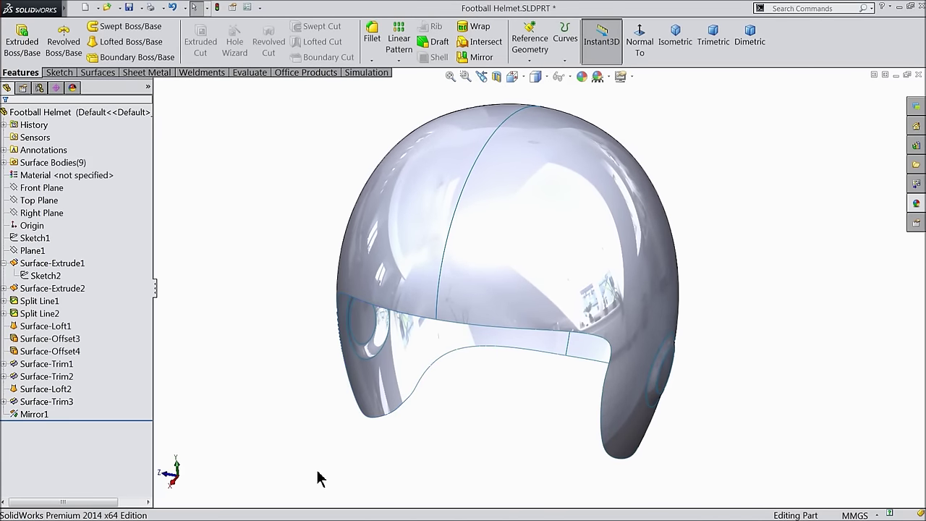
click(531, 351)
middle_drag(530, 351, 533, 306)
scroll(541, 250, up, 2)
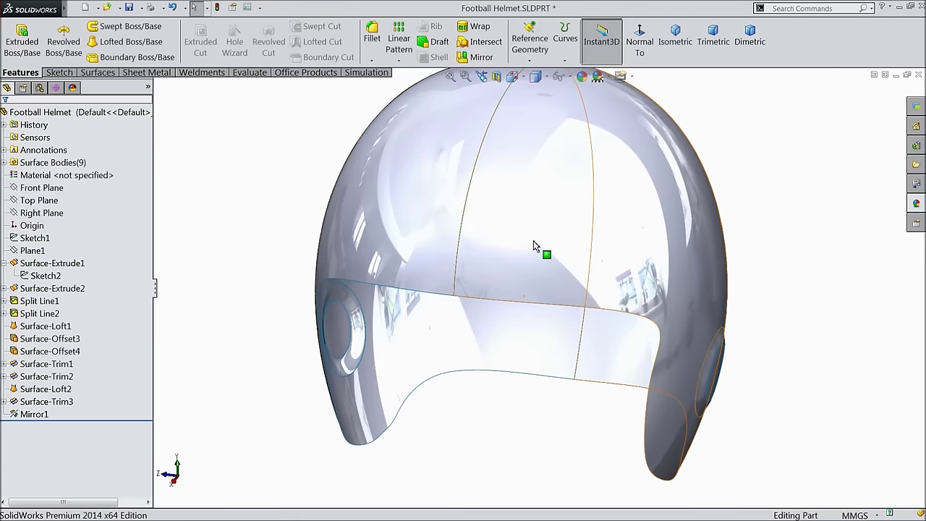
click(114, 75)
click(512, 49)
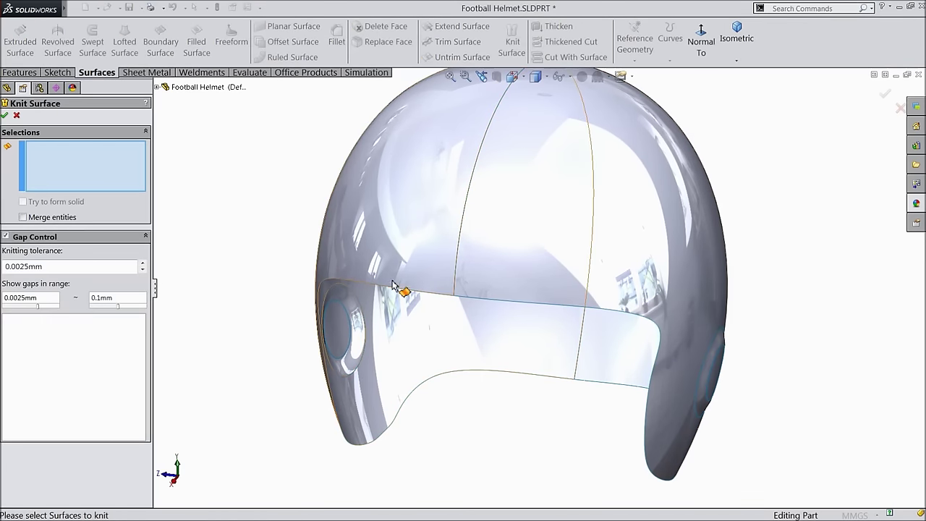
- Knit Surface-Trim3, Surface-Loft2, Surface-Trim2 and Mirror1[1–3] with Merge entities, then start Thicken
click(392, 246)
click(362, 332)
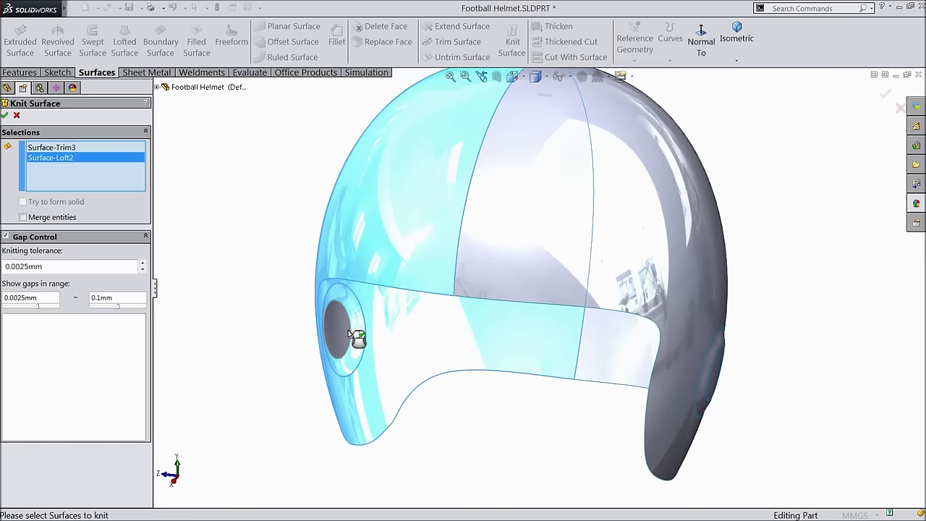
click(347, 336)
click(591, 342)
mouse_move(591, 341)
middle_down()
mouse_move(560, 325)
mouse_move(583, 350)
middle_up()
click(579, 348)
click(580, 347)
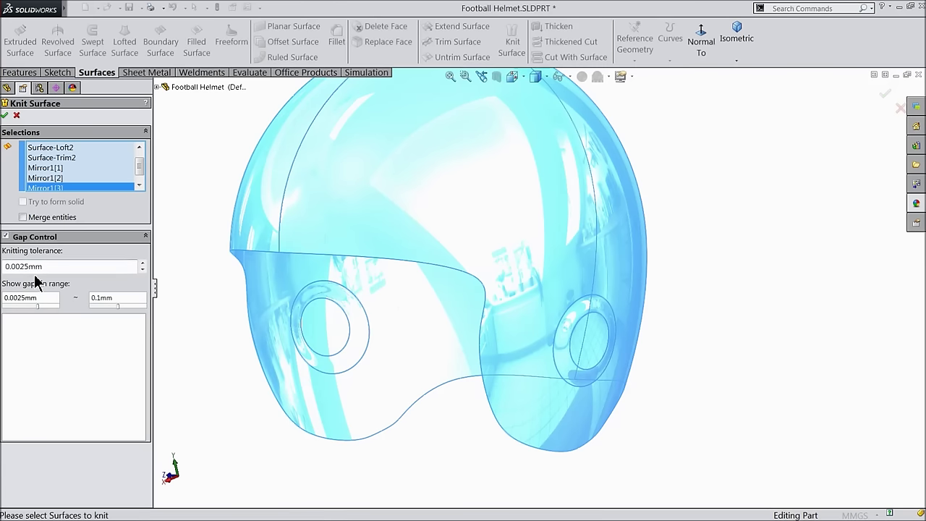
click(24, 218)
middle_drag(310, 324, 502, 172)
click(557, 27)
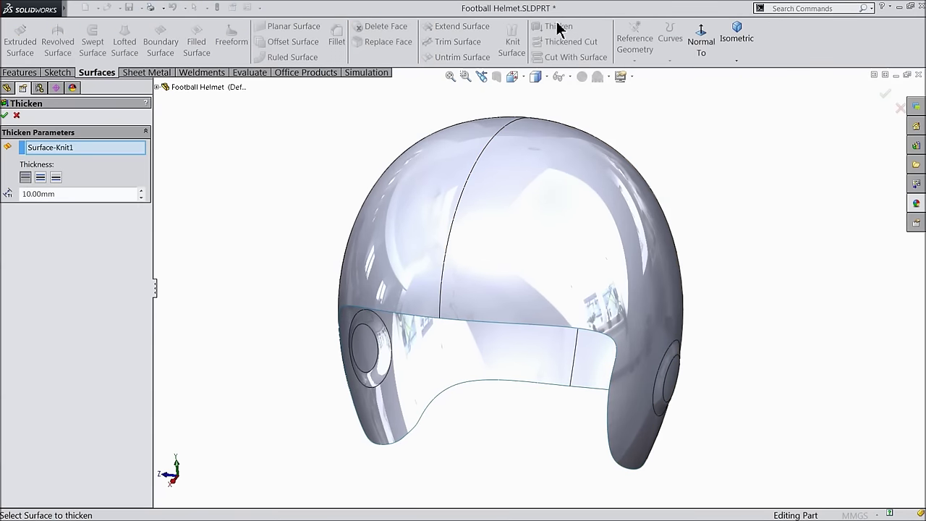
- Thicken the knitted helmet 3.80mm to both sides and orbit to inspect Thicken1
click(57, 178)
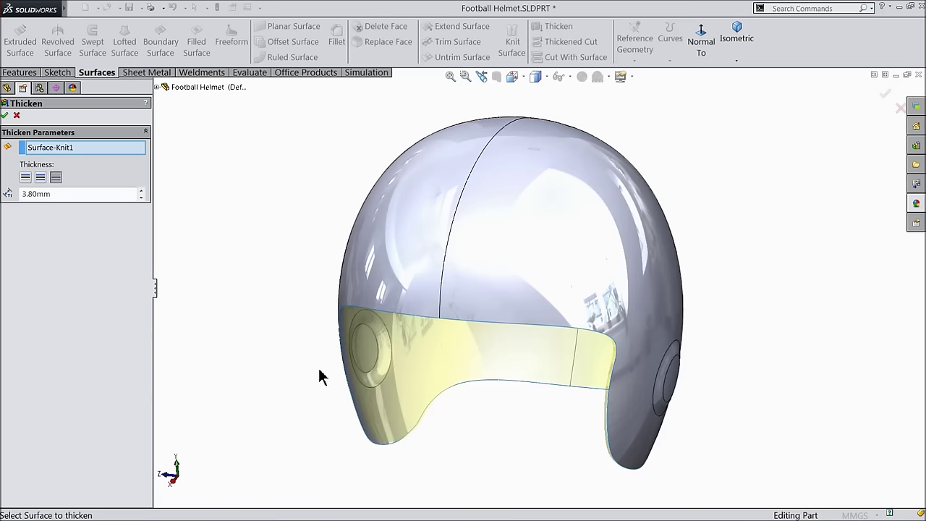
scroll(439, 387, down, 3)
middle_drag(551, 429, 562, 399)
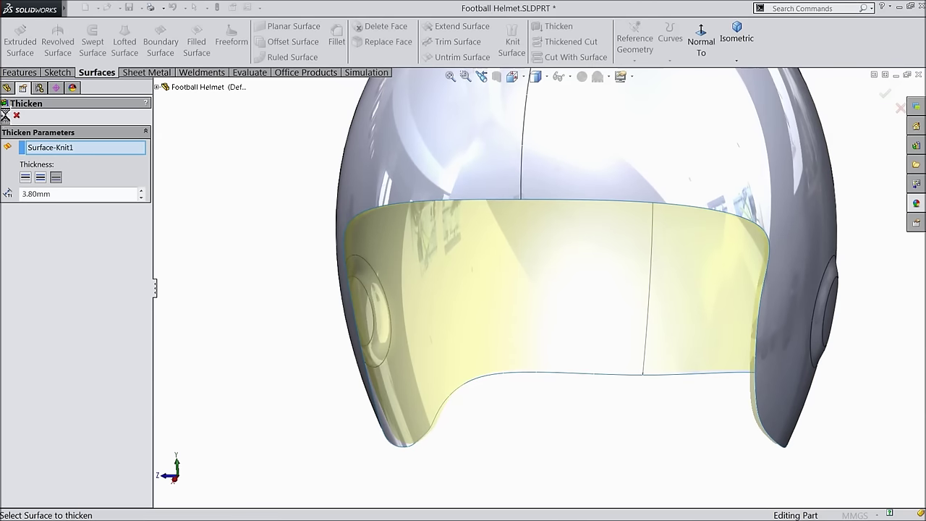
click(253, 253)
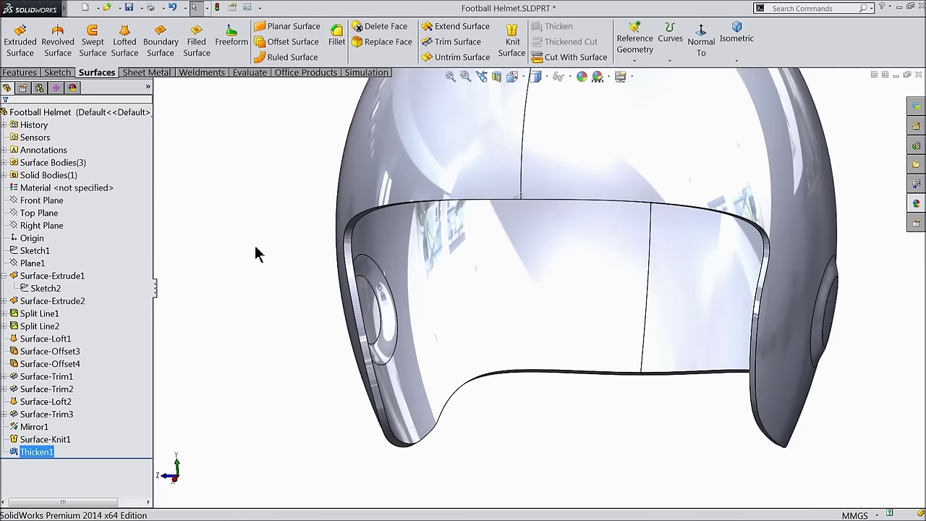
middle_drag(277, 281, 233, 179)
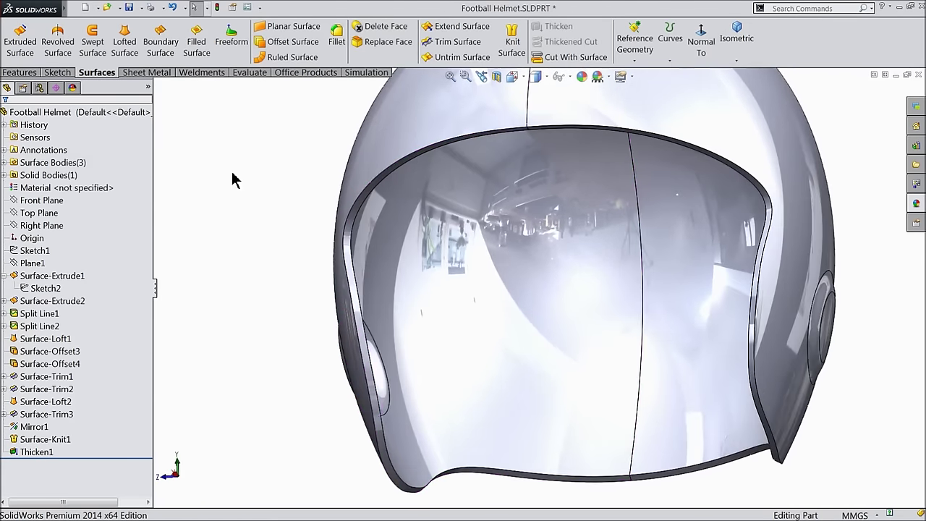
- Start a 3D sketch and convert the outer face-opening edge into sketch geometry
click(20, 73)
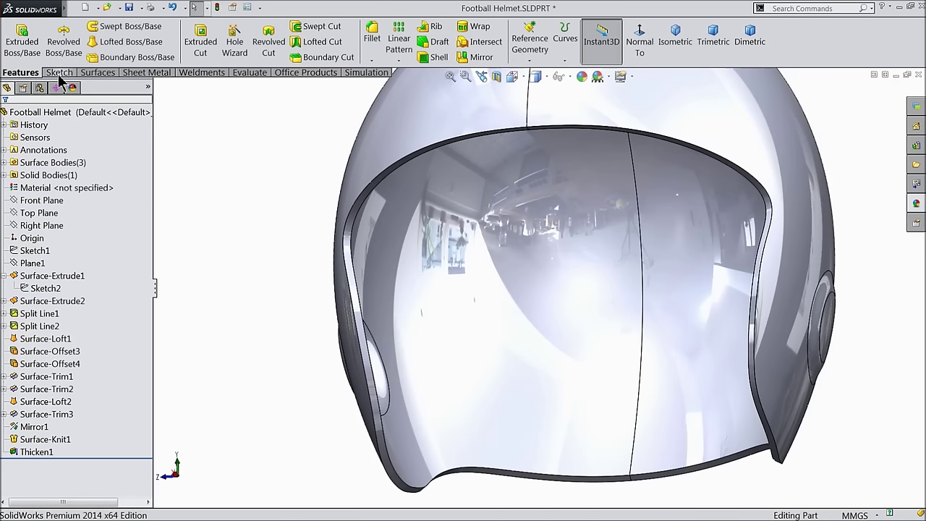
click(60, 73)
click(15, 61)
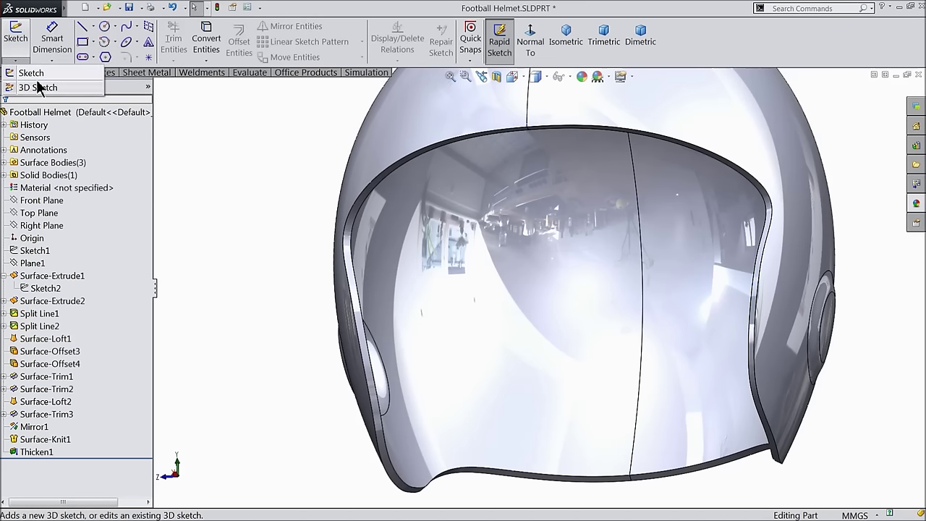
click(39, 87)
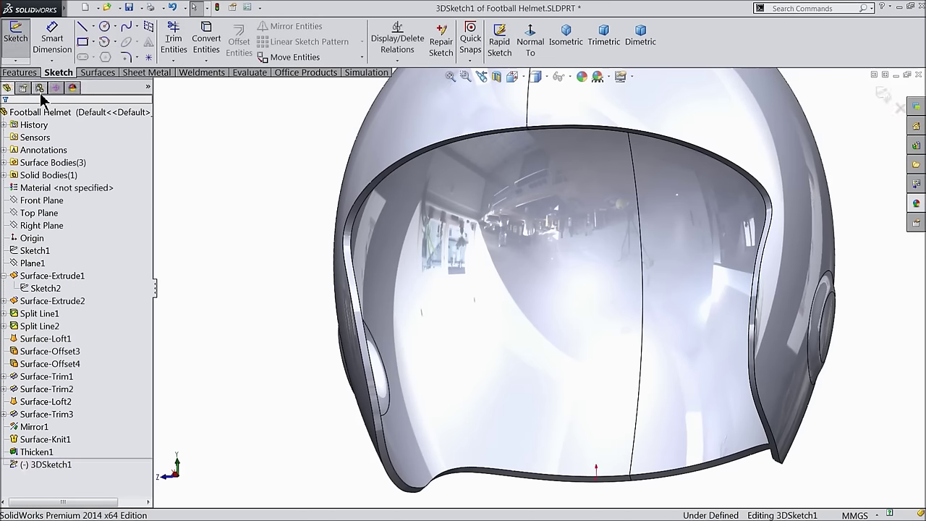
click(445, 146)
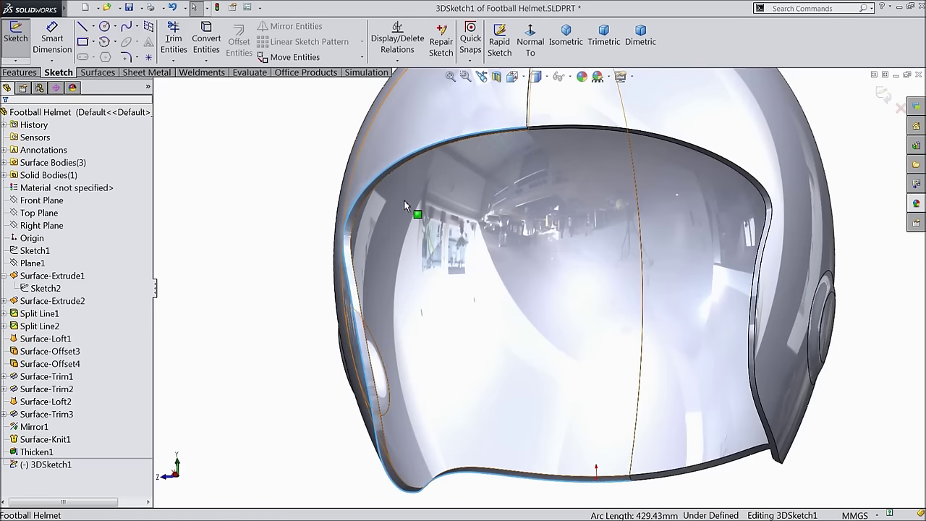
scroll(514, 134, down, 3)
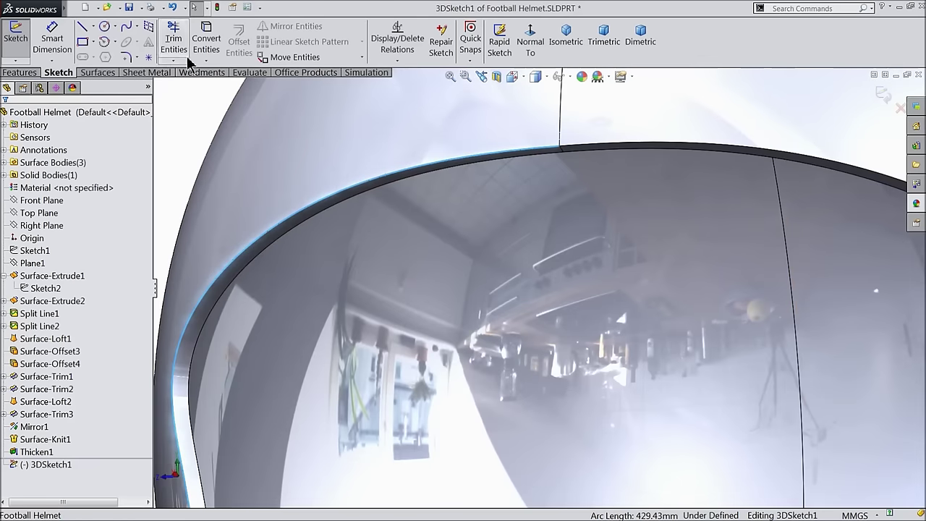
click(207, 44)
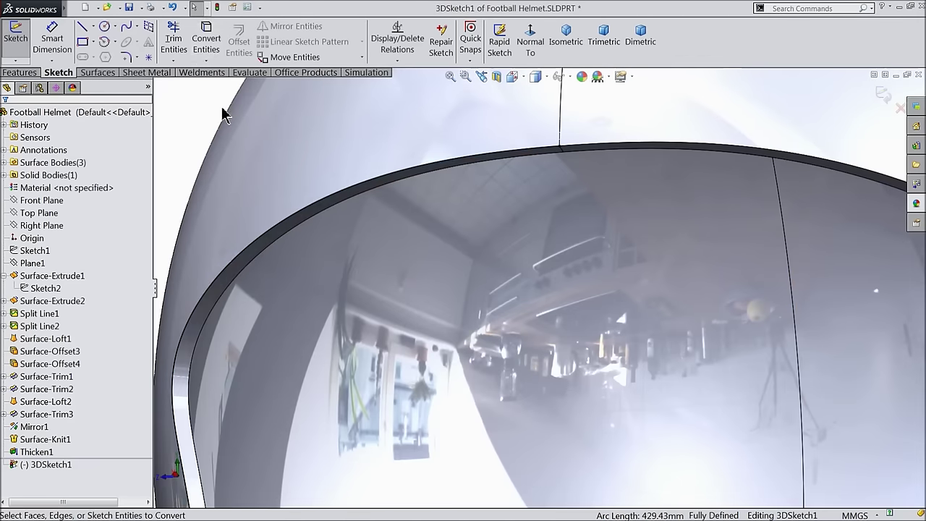
- Convert the inner face-opening edge too, then close 3DSketch1
click(397, 183)
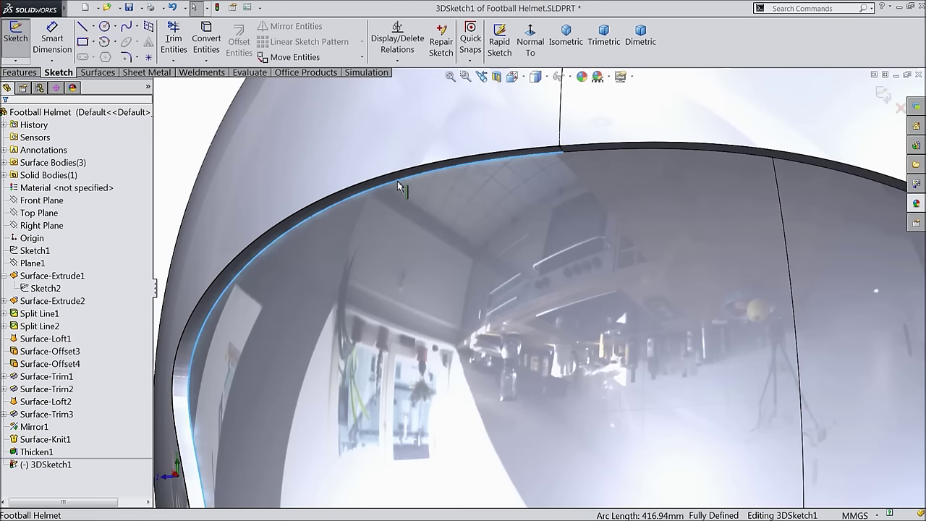
click(206, 46)
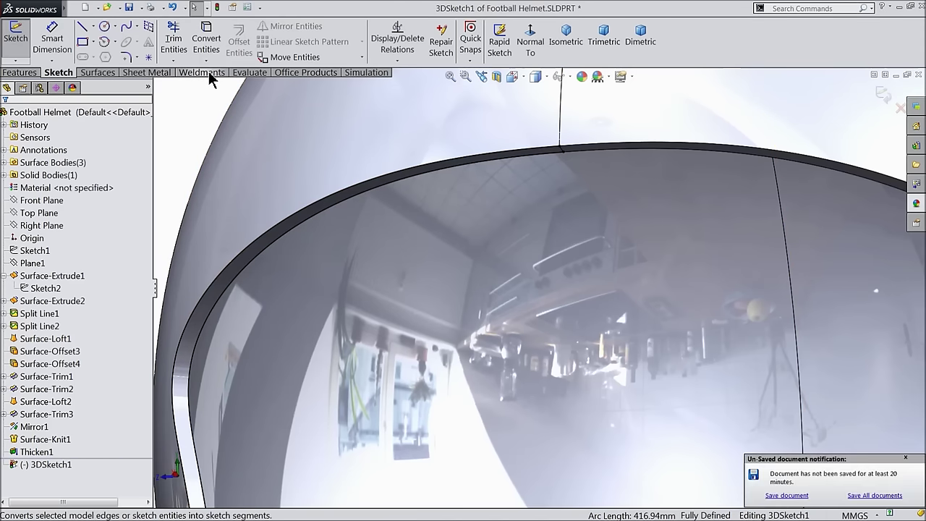
click(907, 460)
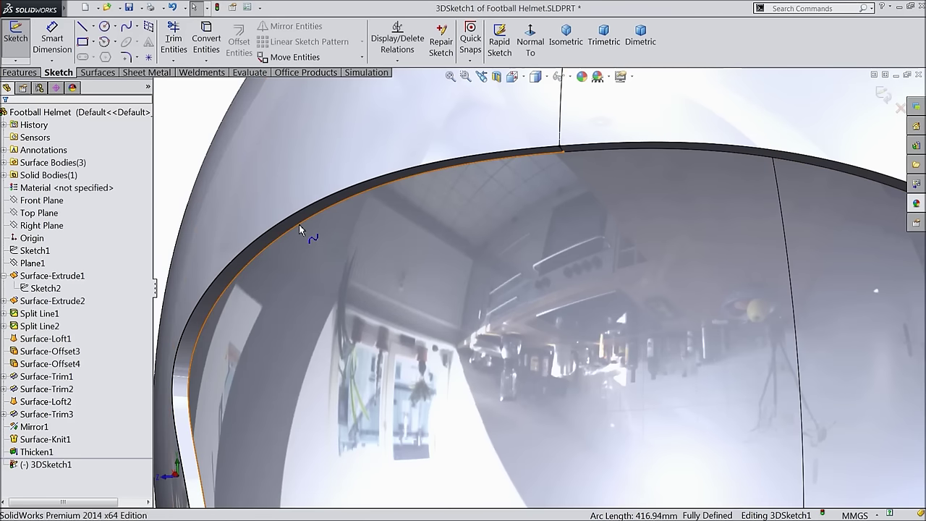
click(301, 230)
key(Escape)
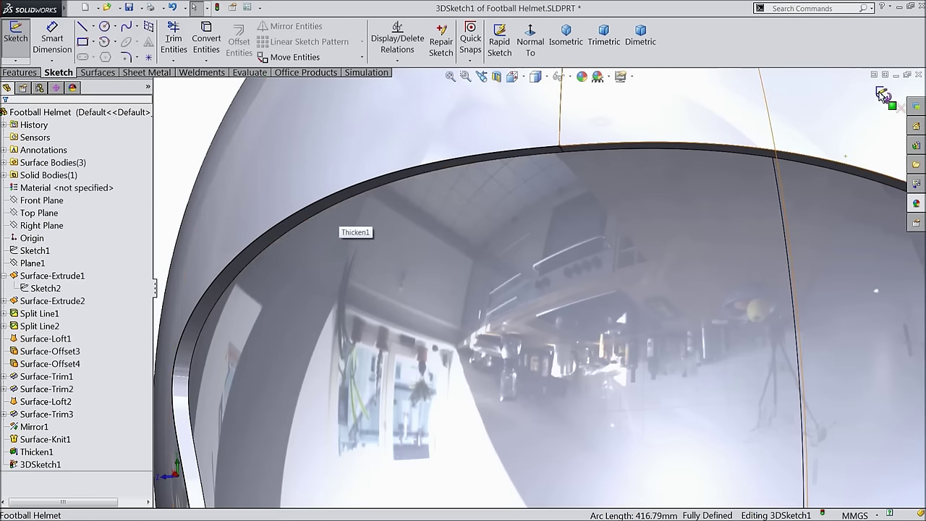
key(ctrl+b)
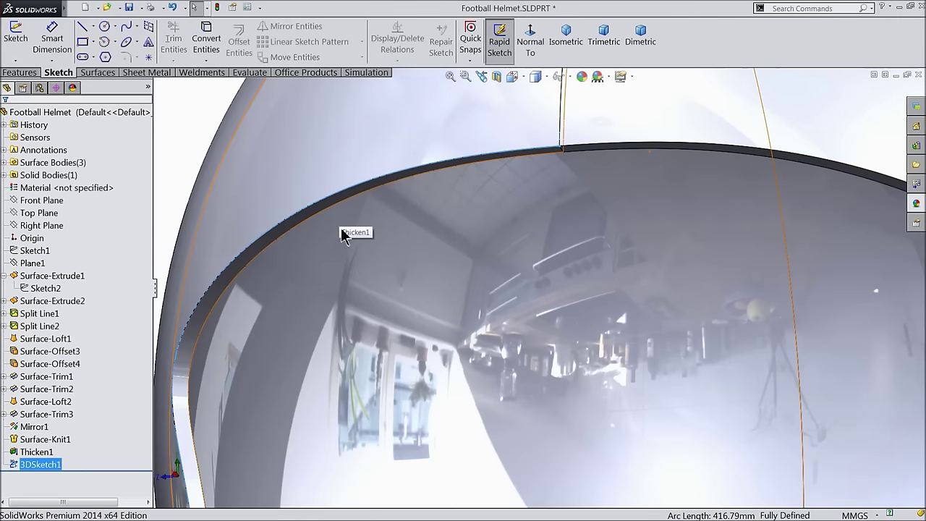
- Create 3DSketch2 by converting the 416.94mm face-opening edge, then close it
click(181, 118)
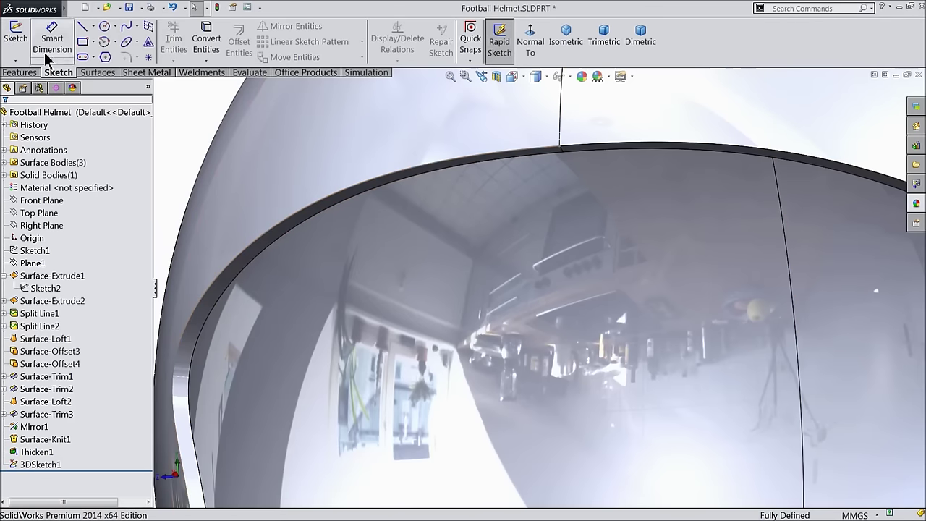
click(15, 61)
click(32, 87)
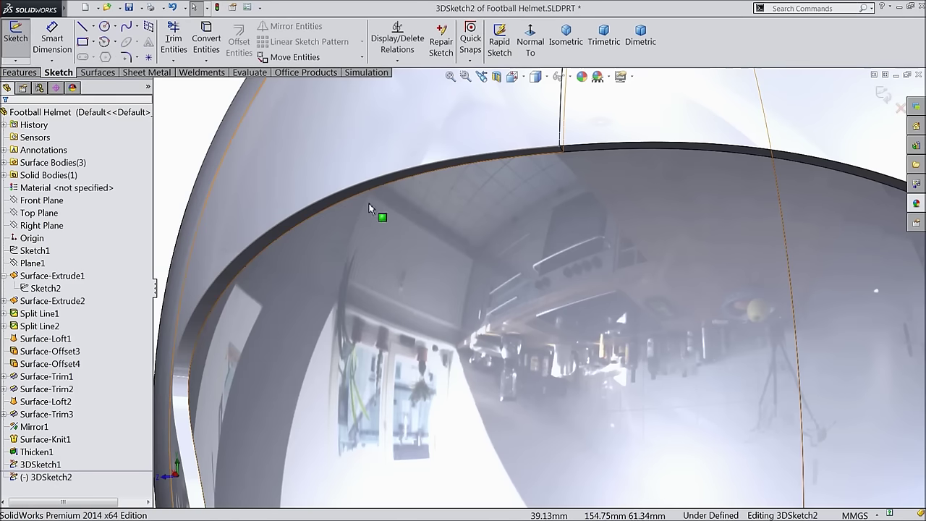
click(385, 188)
scroll(391, 217, up, 5)
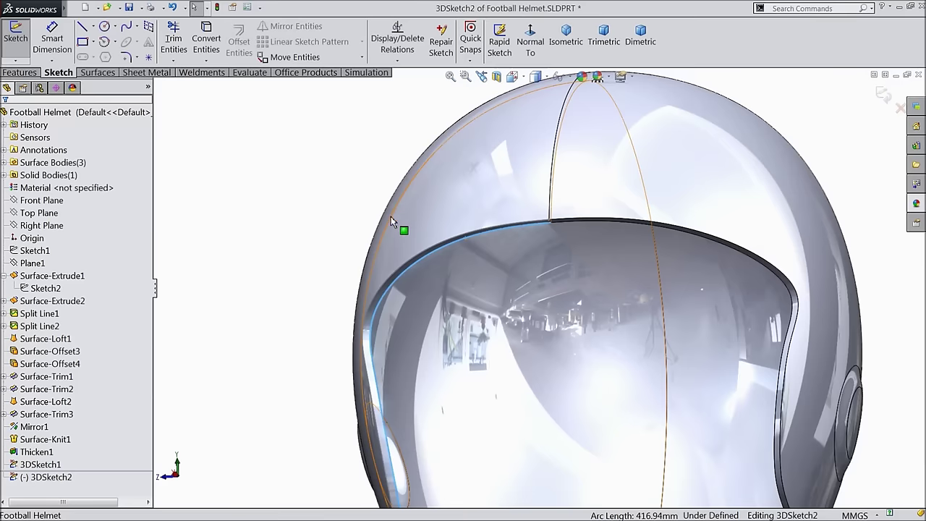
scroll(536, 442, down, 1)
scroll(537, 443, down, 5)
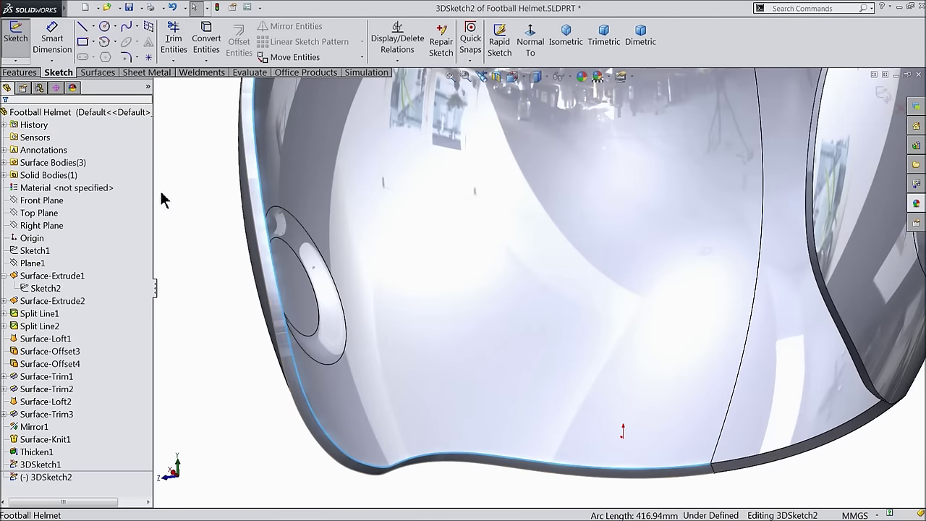
click(208, 50)
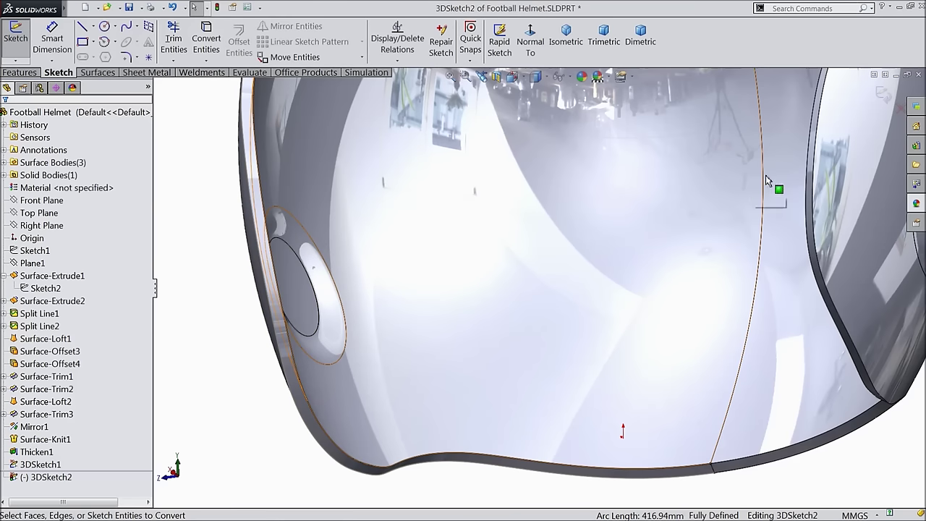
click(882, 92)
scroll(340, 256, up, 5)
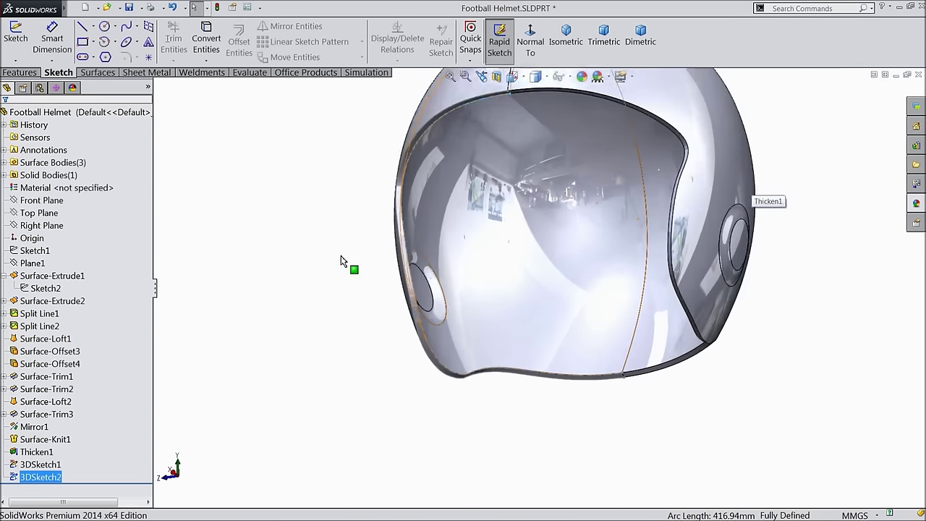
scroll(547, 178, down, 6)
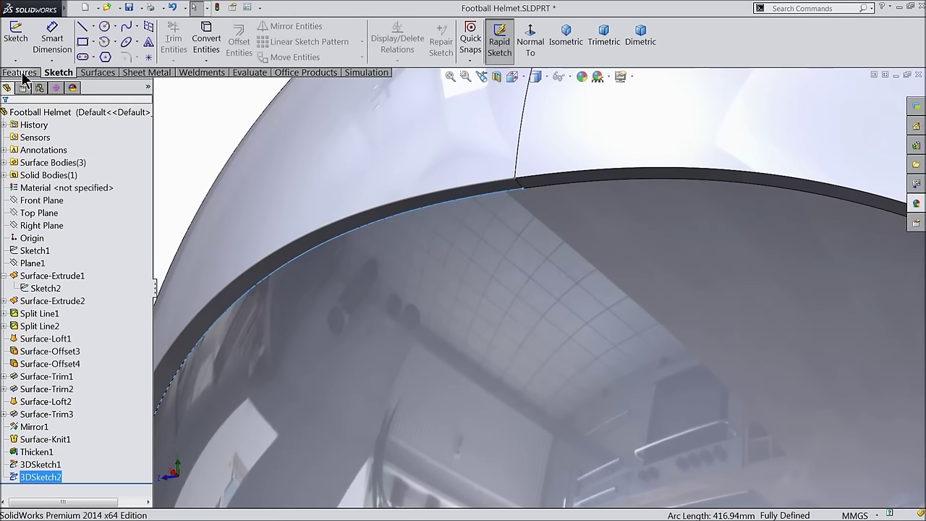
- Start Sketch10 on Front Plane viewed normal to it, and check the rim edge curves
click(38, 200)
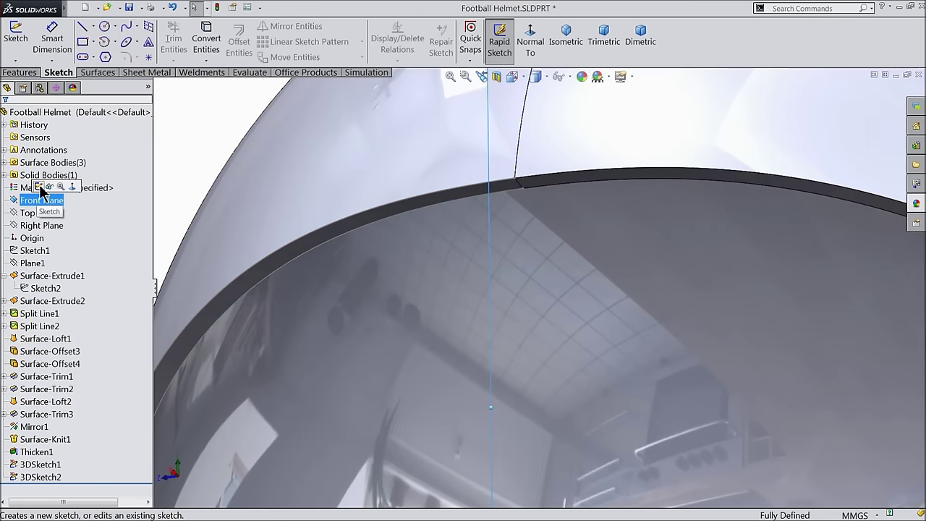
click(38, 187)
click(533, 42)
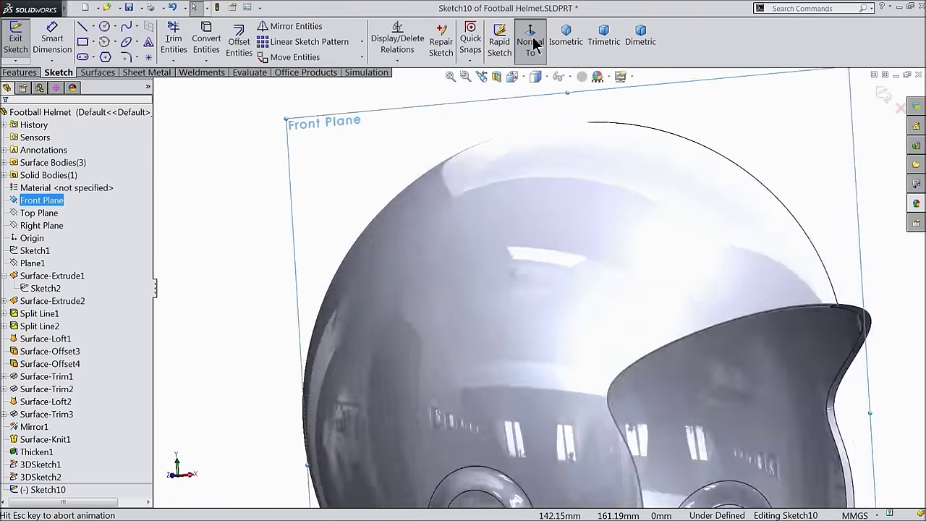
scroll(620, 244, down, 10)
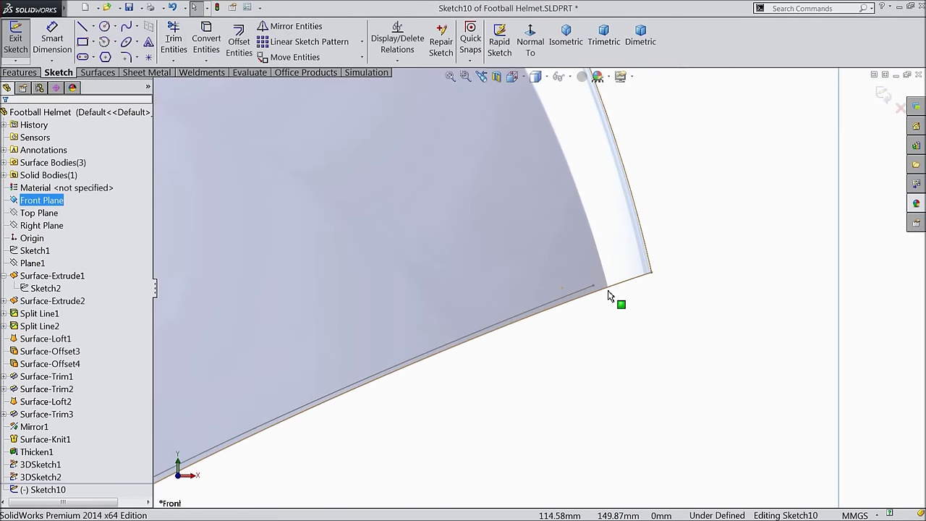
scroll(608, 296, down, 3)
click(539, 295)
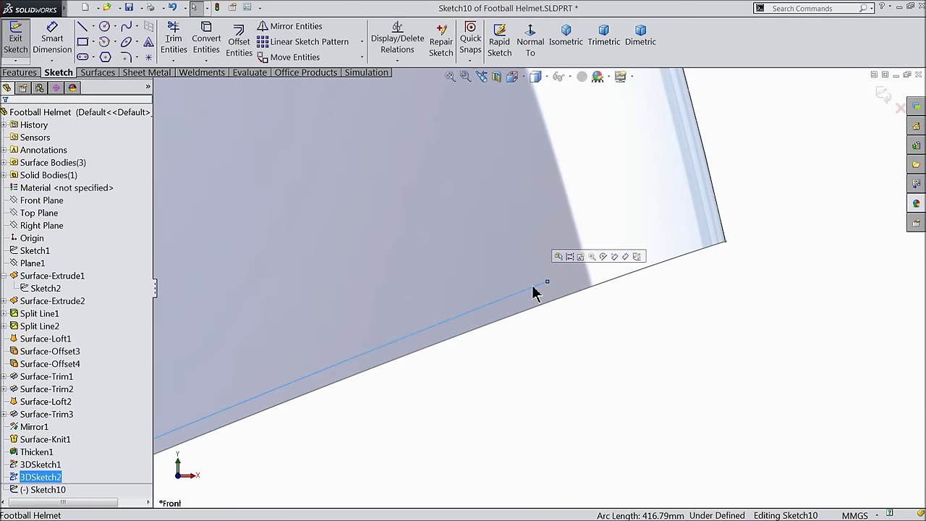
click(545, 311)
- Draw a 3.80 construction centerline across the shell's lower rim edge
click(92, 29)
click(107, 56)
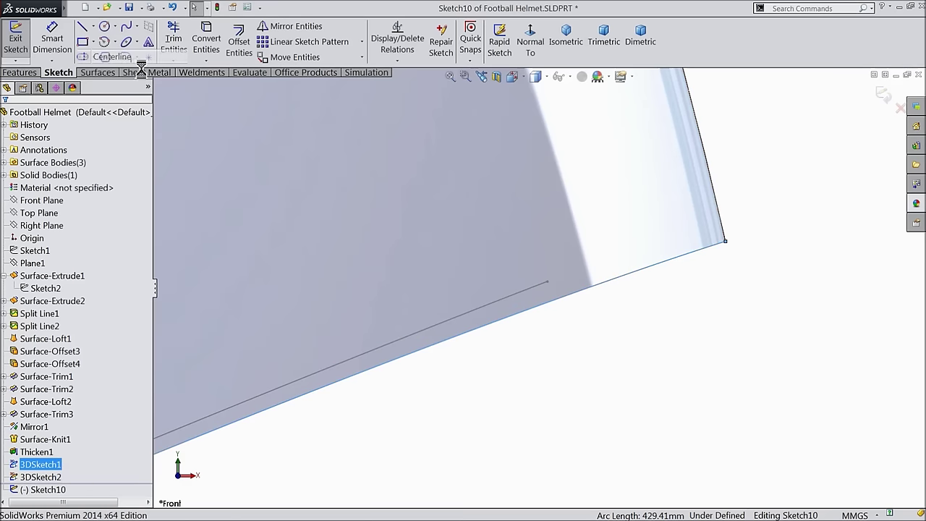
click(547, 282)
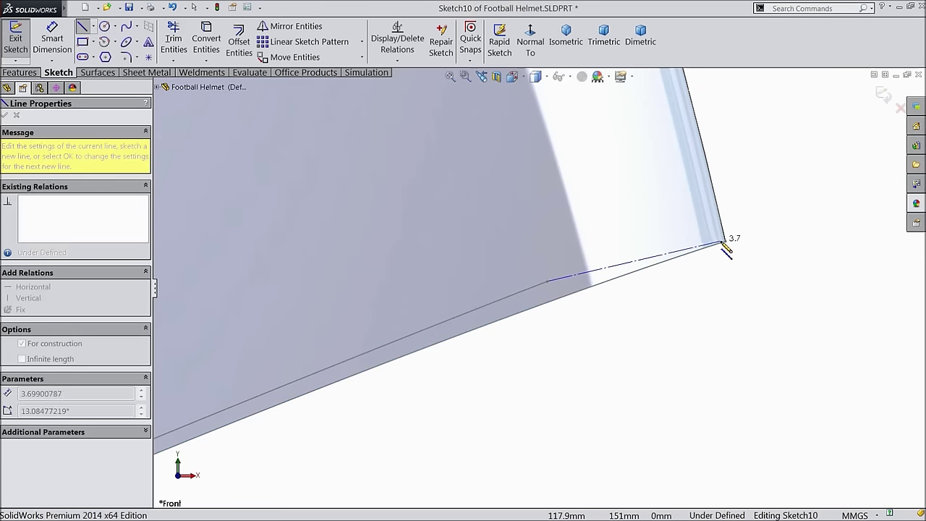
click(724, 242)
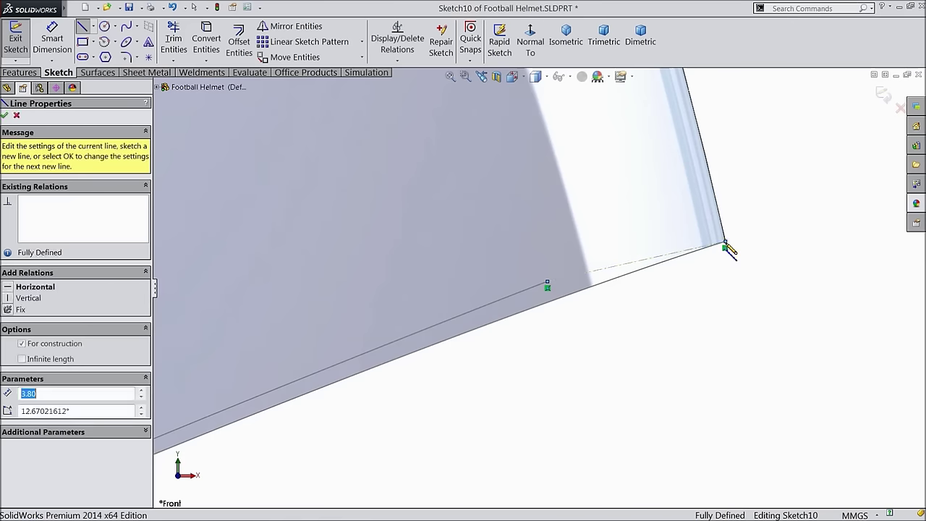
right_click(749, 210)
key(Escape)
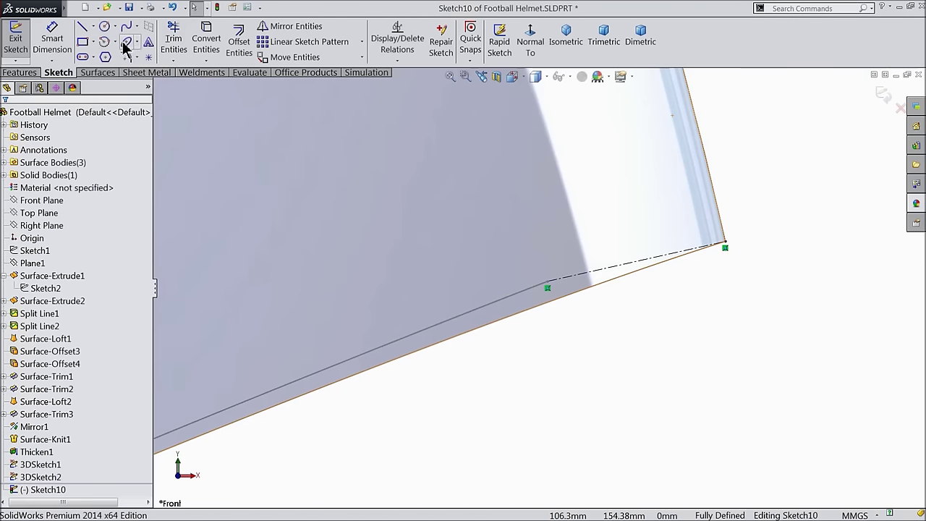
- Draw a full ellipse centred on the centerline
click(138, 44)
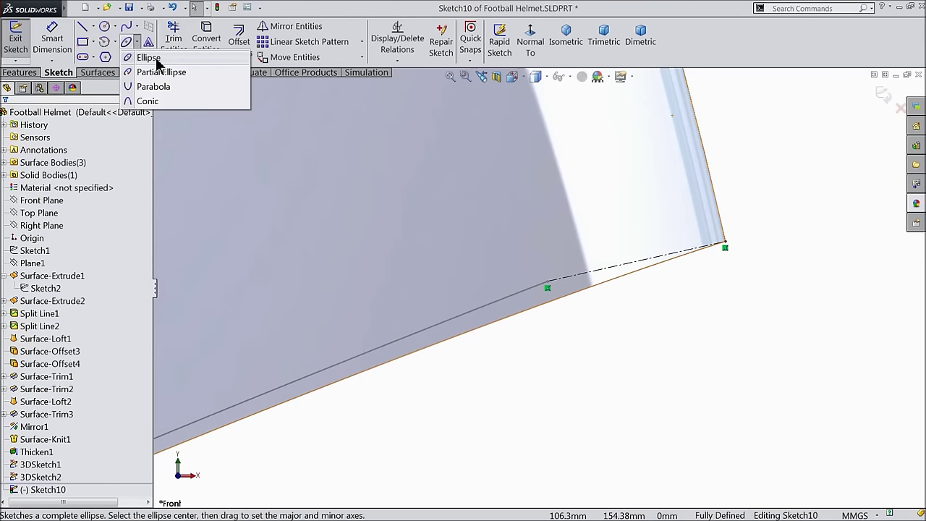
click(157, 60)
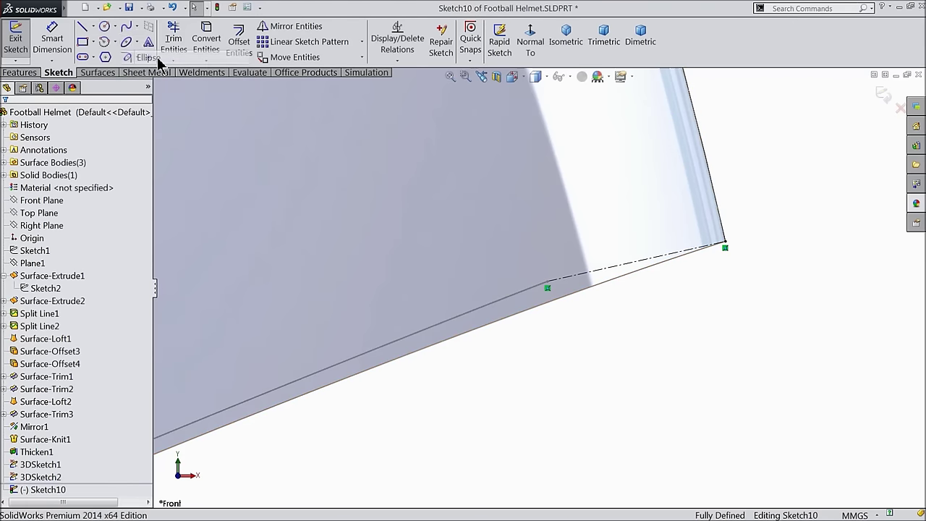
click(653, 258)
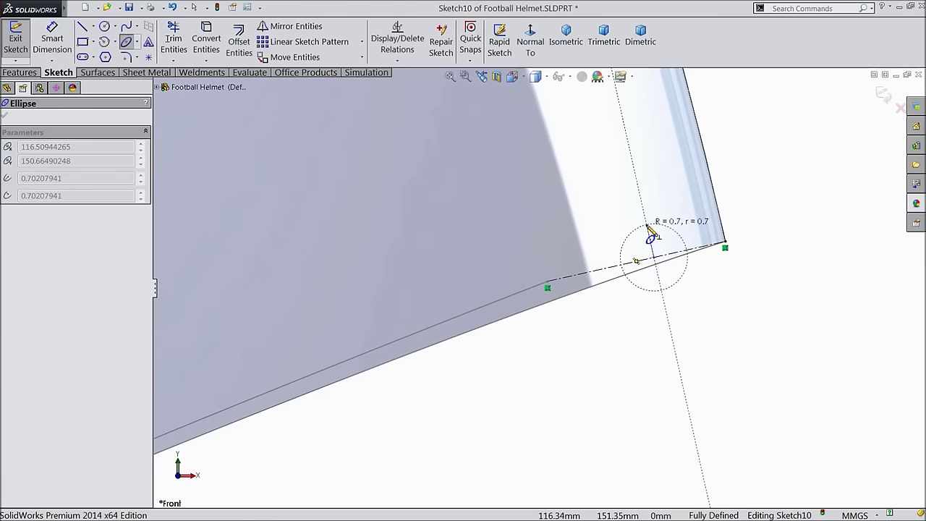
click(639, 193)
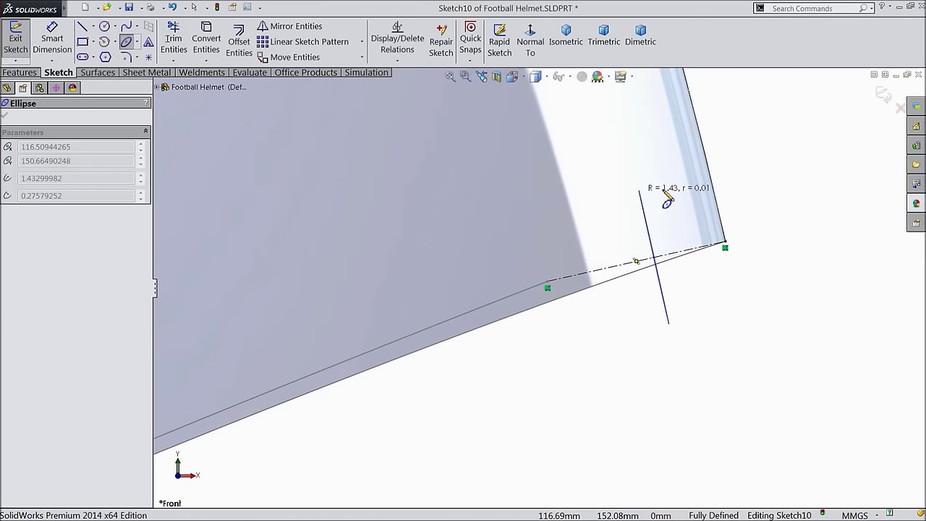
click(765, 191)
right_click(756, 113)
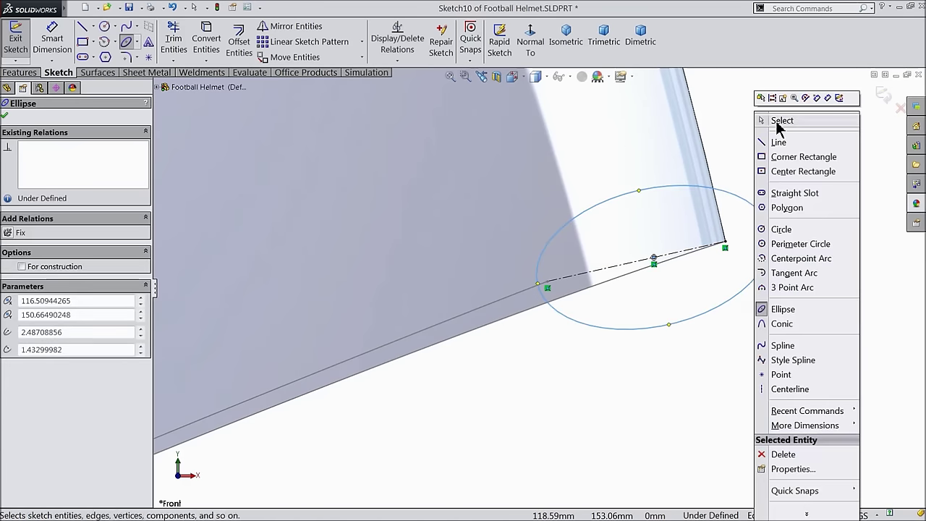
click(767, 120)
click(52, 41)
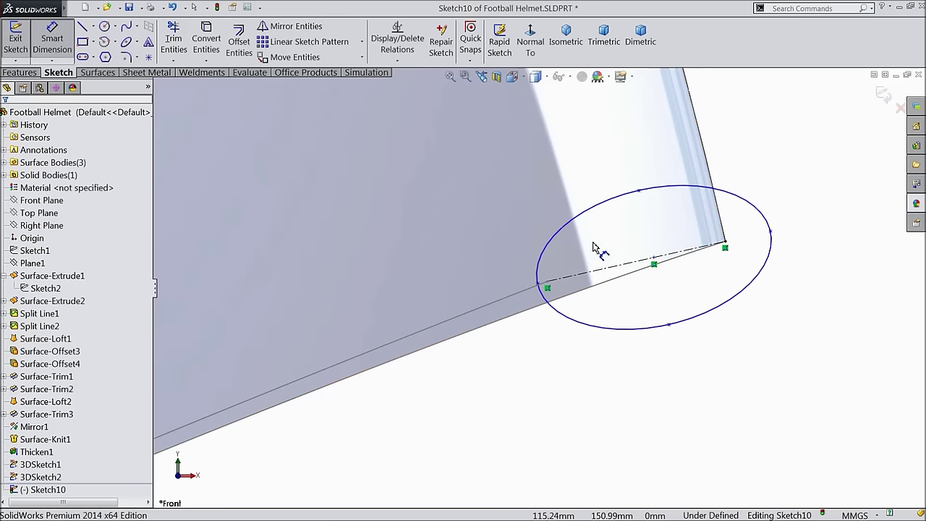
- Dimension the ellipse's short axis to 2.8 and its long axis to 4.9
click(639, 192)
click(668, 324)
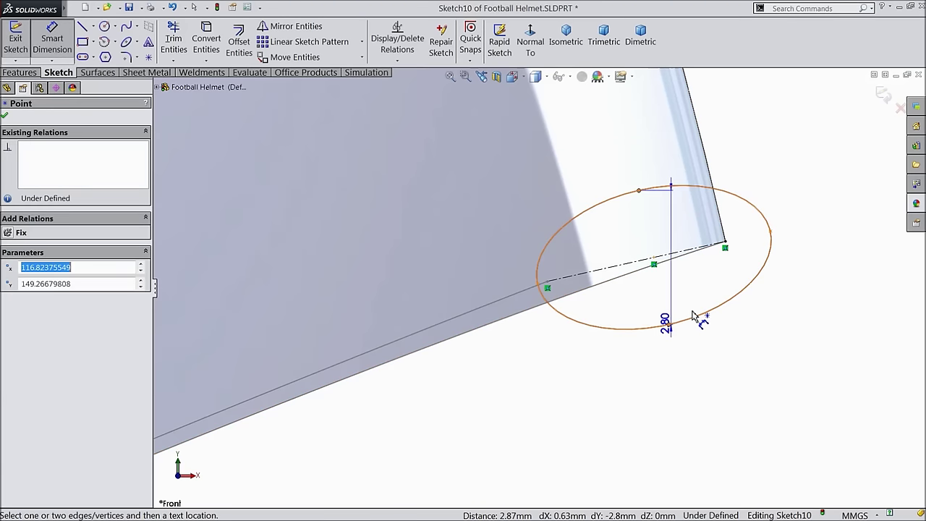
click(805, 176)
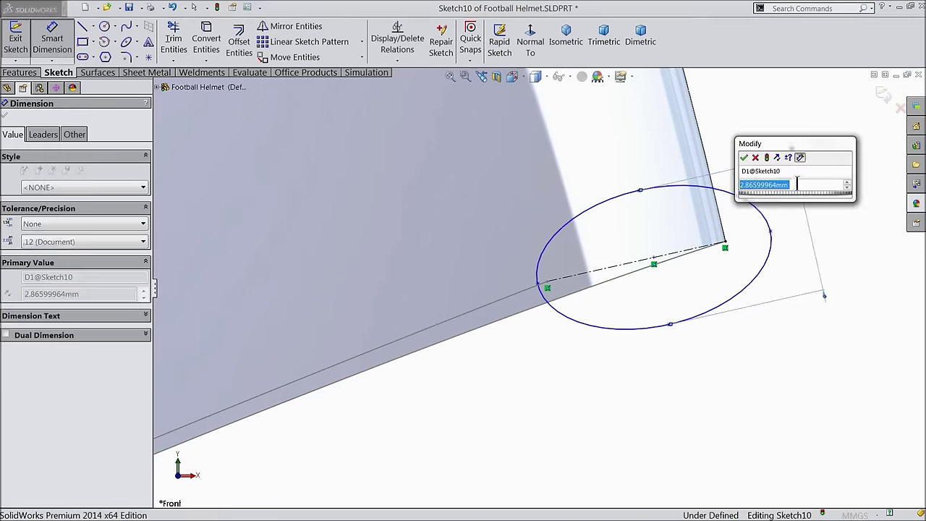
text(2.8)
key(Return)
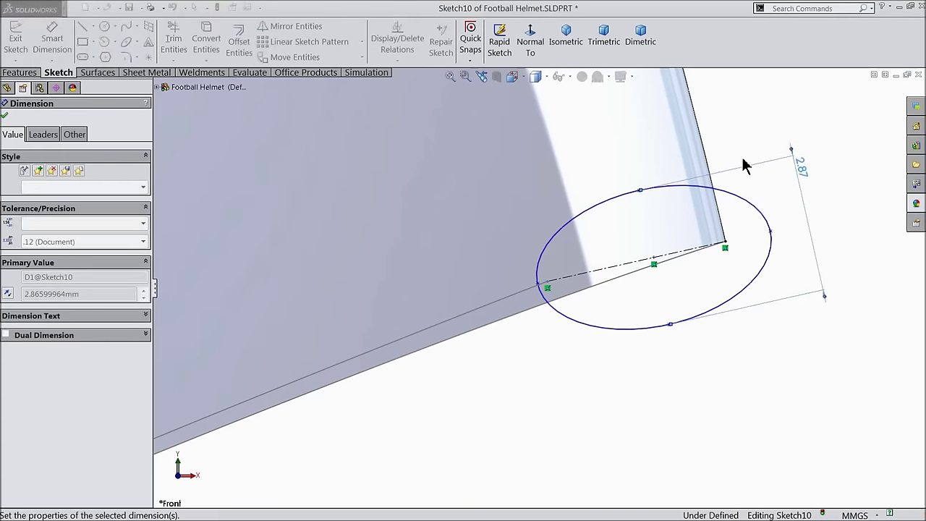
click(768, 235)
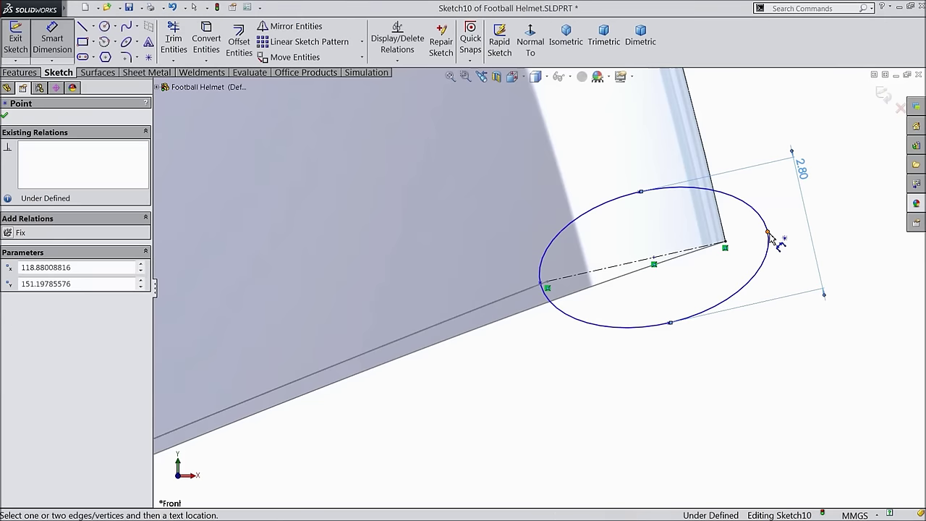
click(541, 285)
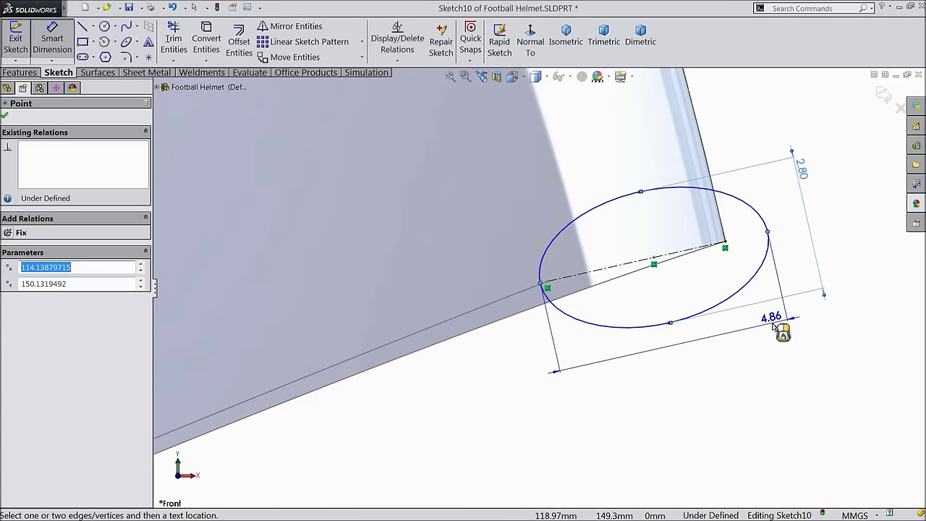
click(773, 325)
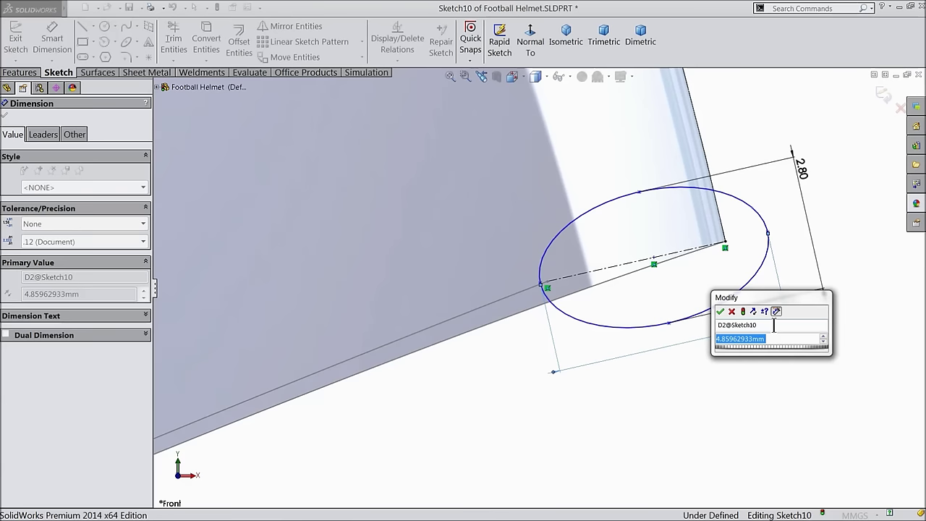
text(4.9)
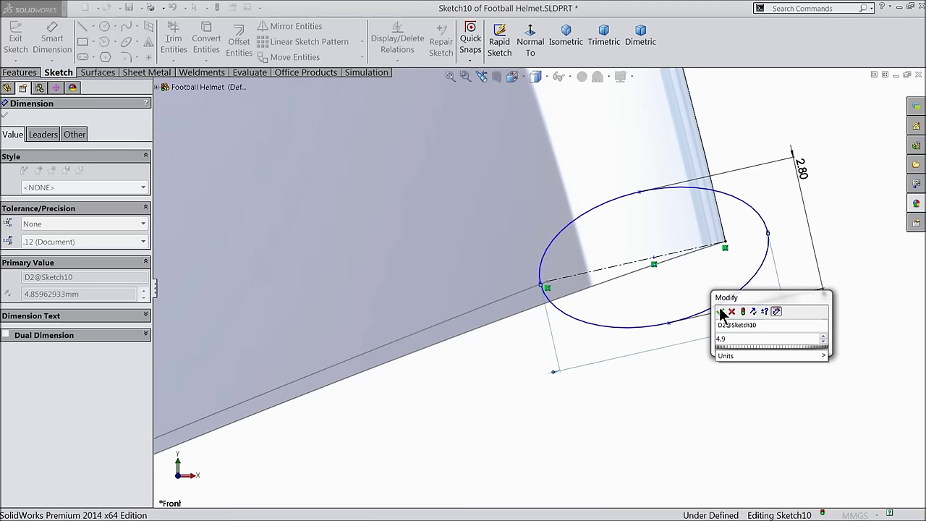
click(720, 311)
- Add a 0.90 dimension from the centerline's end to the ellipse's right point
click(727, 244)
click(770, 234)
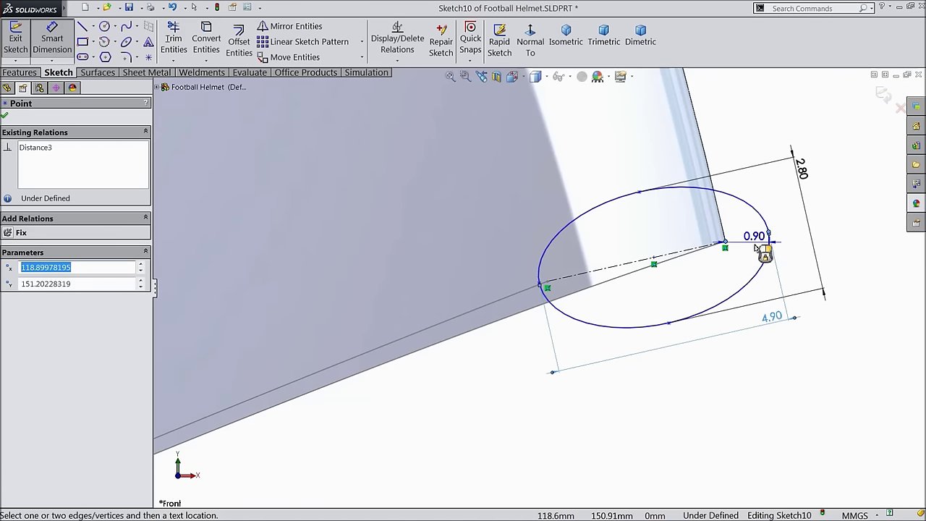
click(727, 243)
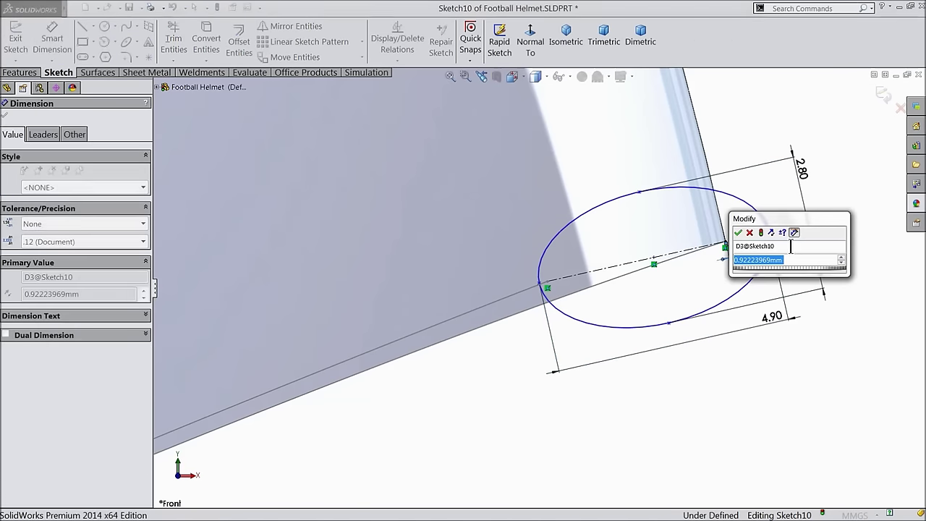
text(0.9)
click(738, 232)
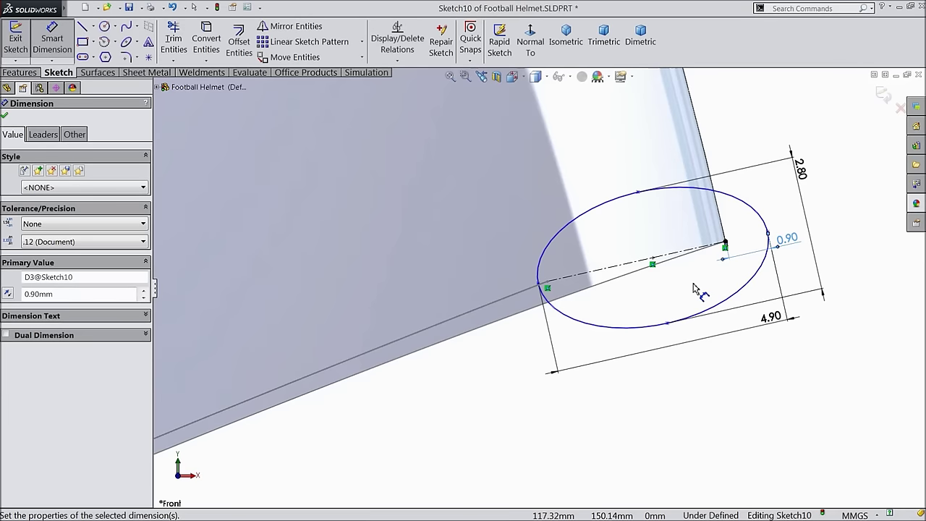
- Fully define Sketch10 with Fully Define Sketch and Calculate
click(406, 61)
click(416, 102)
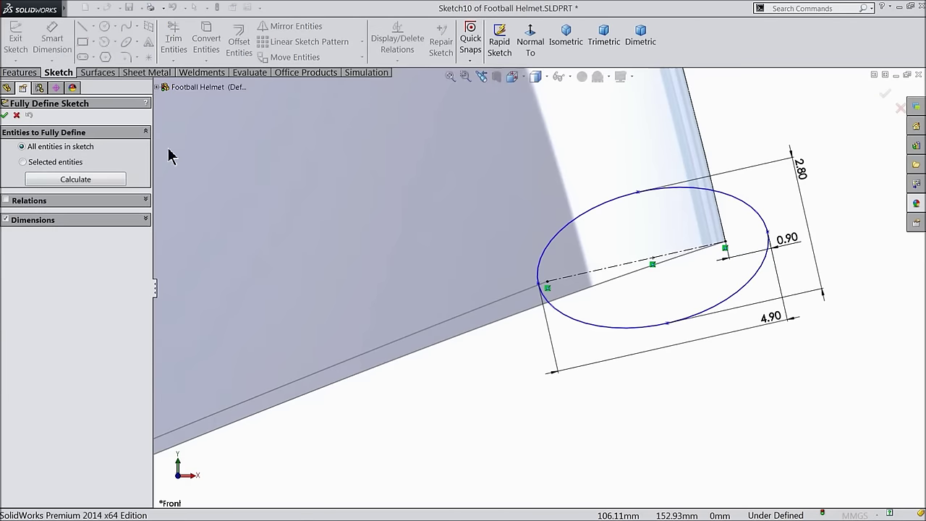
click(76, 179)
click(6, 115)
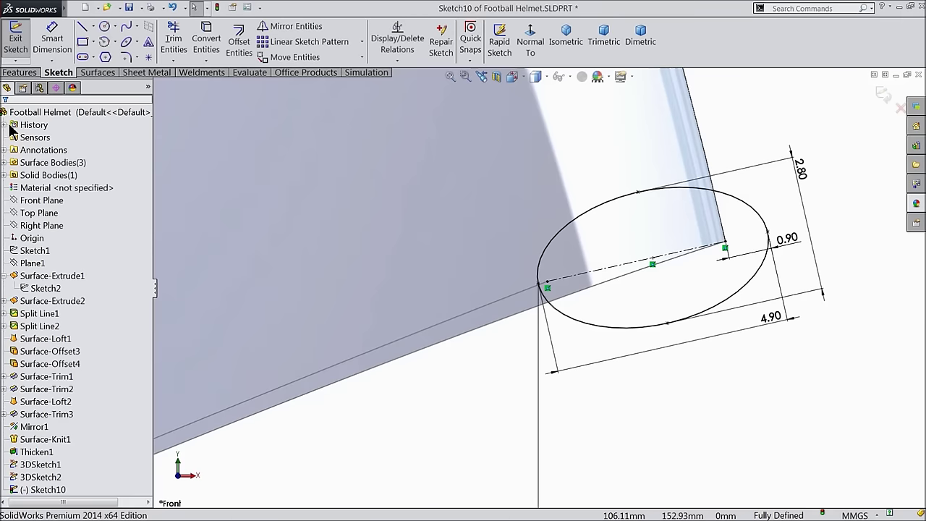
- Exit the sketch and start a Swept Boss with Sketch10 as profile and 3DSketch1 as path
click(883, 98)
scroll(562, 229, up, 6)
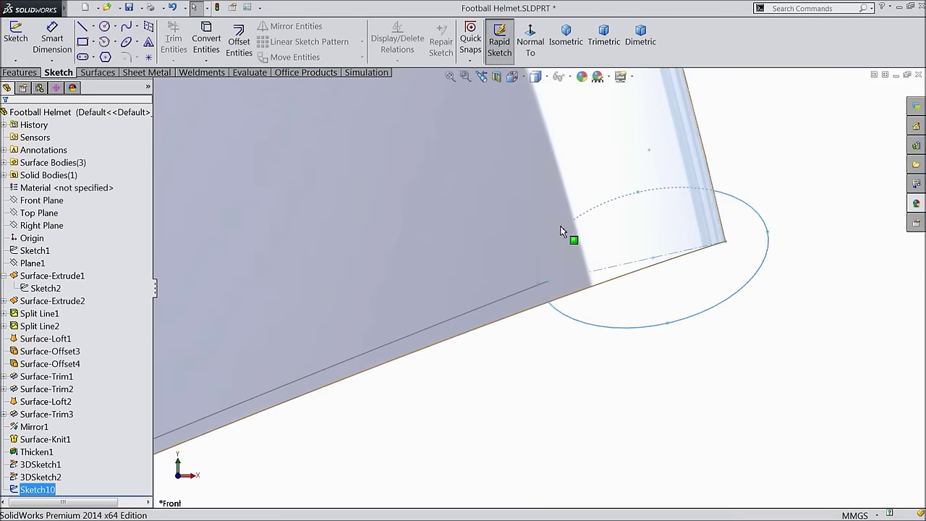
middle_drag(542, 345, 484, 262)
scroll(486, 253, up, 5)
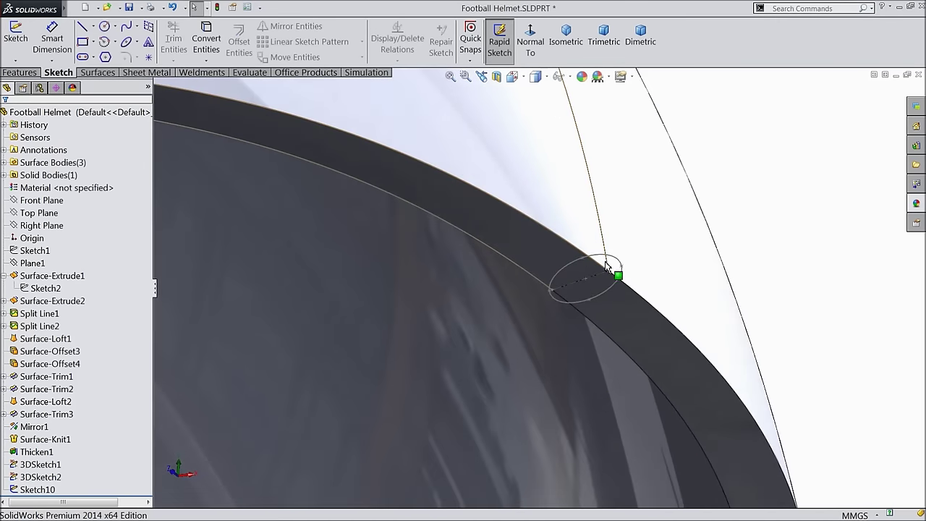
scroll(590, 278, up, 2)
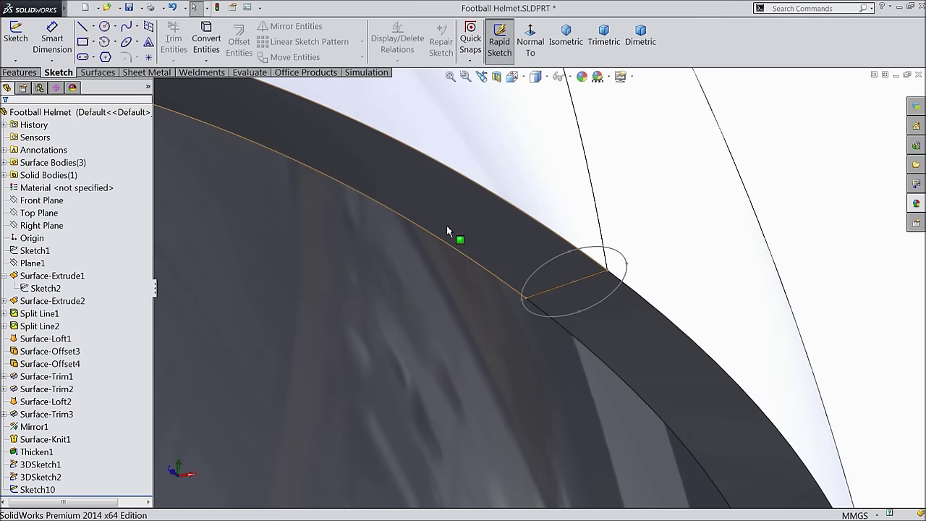
click(21, 72)
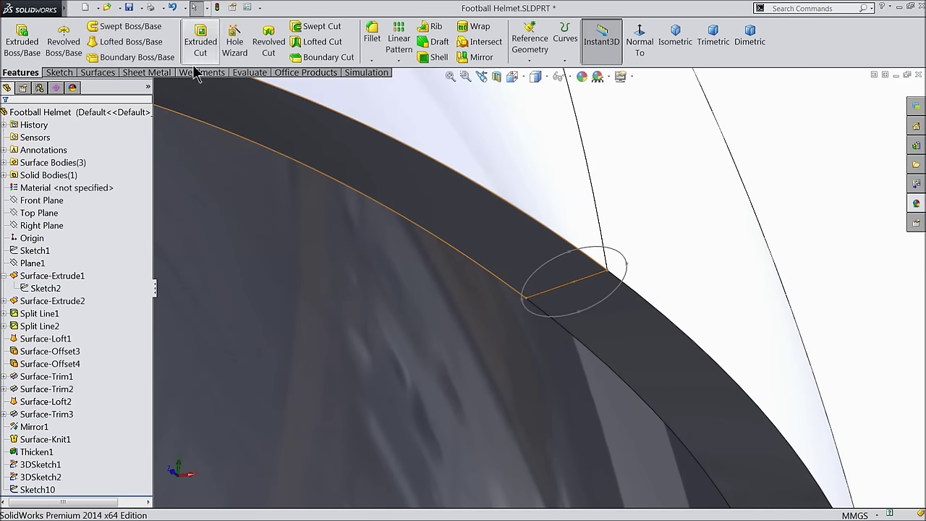
click(132, 29)
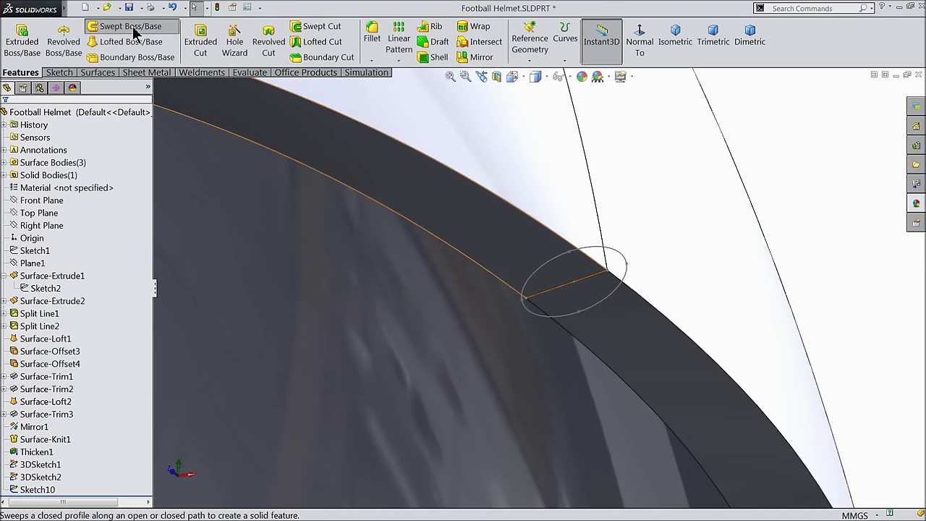
click(562, 261)
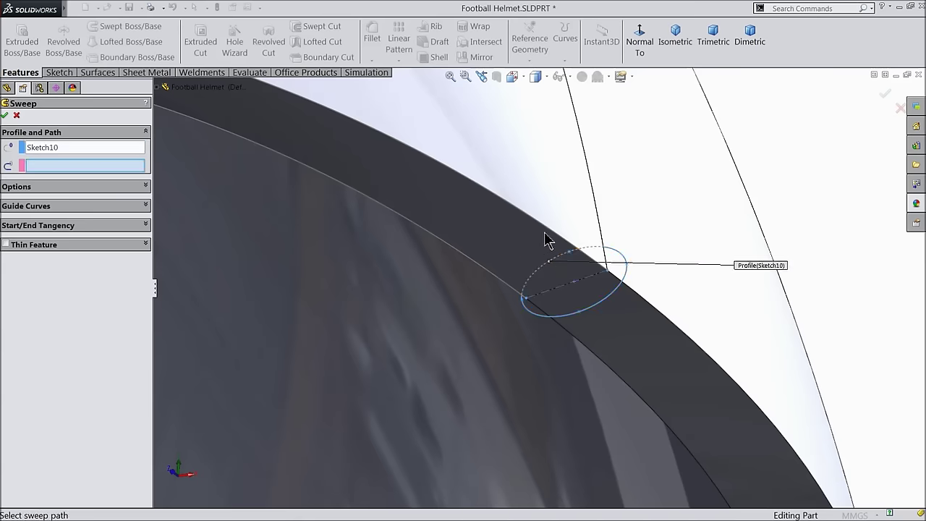
click(552, 234)
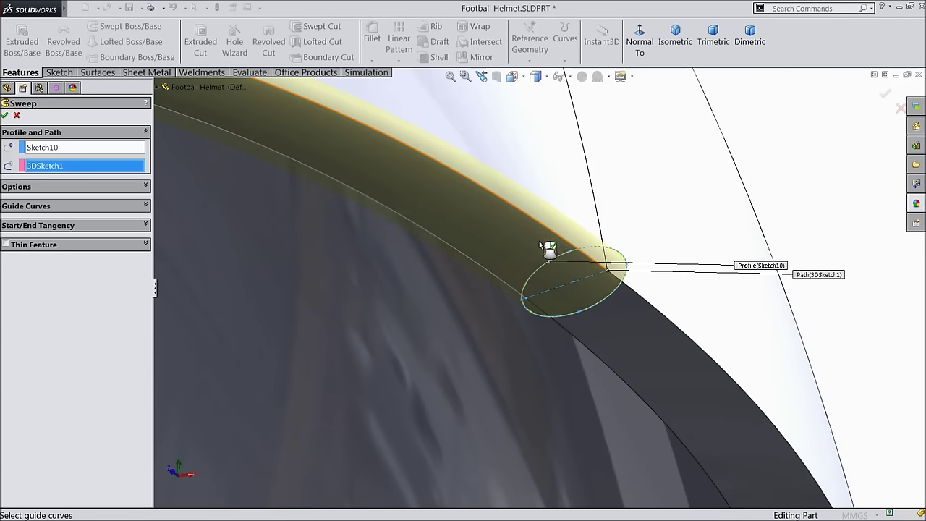
- Set the sweep's path alignment to Minimum Twist
scroll(548, 248, up, 3)
scroll(469, 237, up, 8)
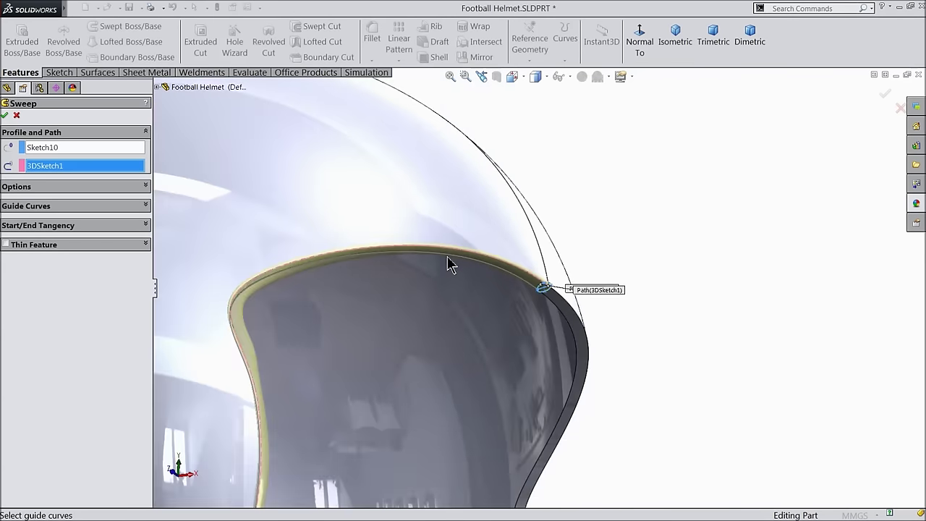
middle_drag(434, 378, 703, 341)
scroll(601, 324, down, 6)
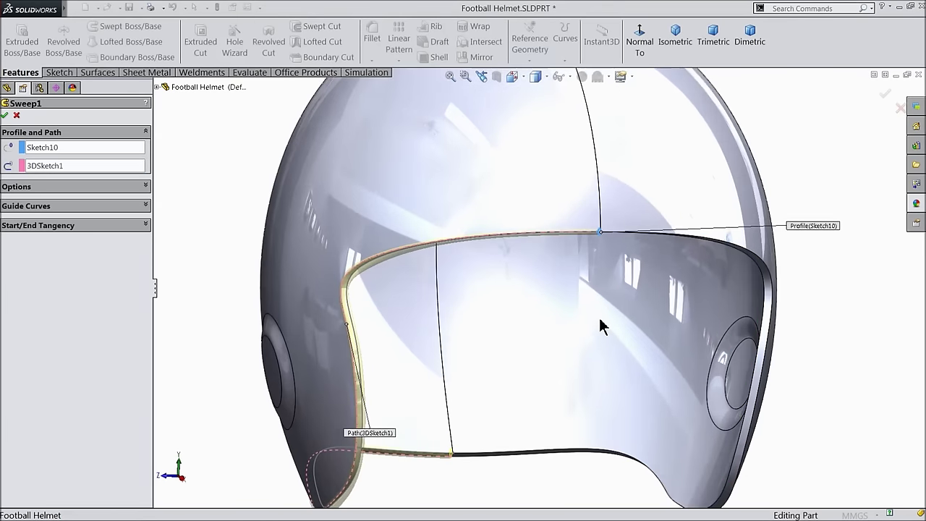
click(97, 188)
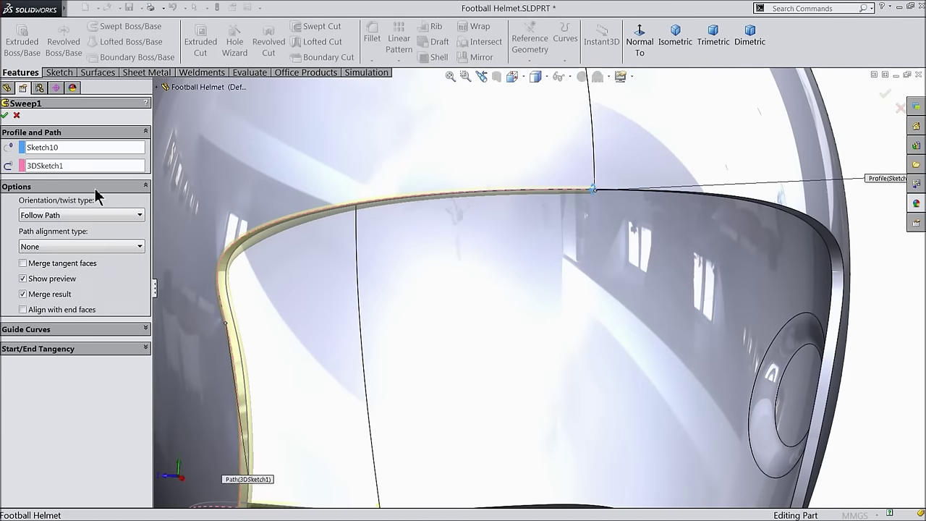
click(58, 247)
click(52, 269)
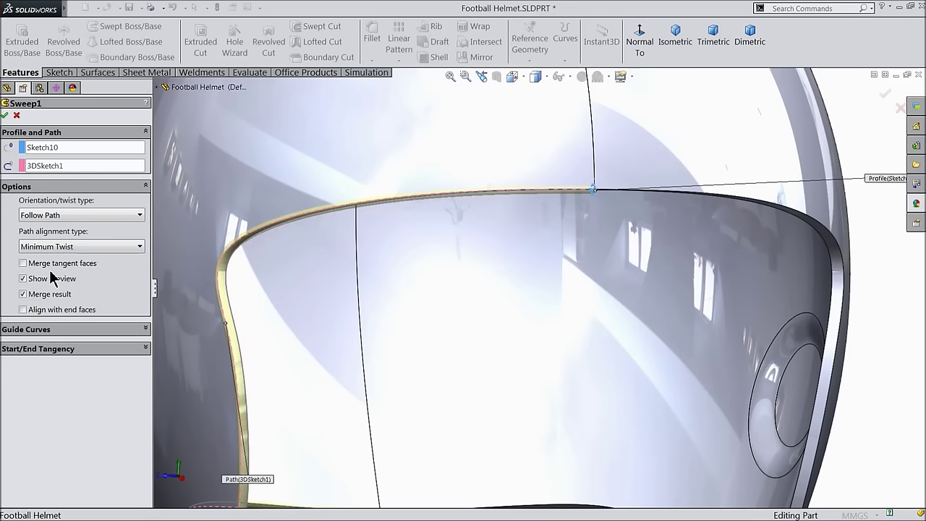
- Add 3DSketch2 as the guide curve and create Sweep1
click(71, 333)
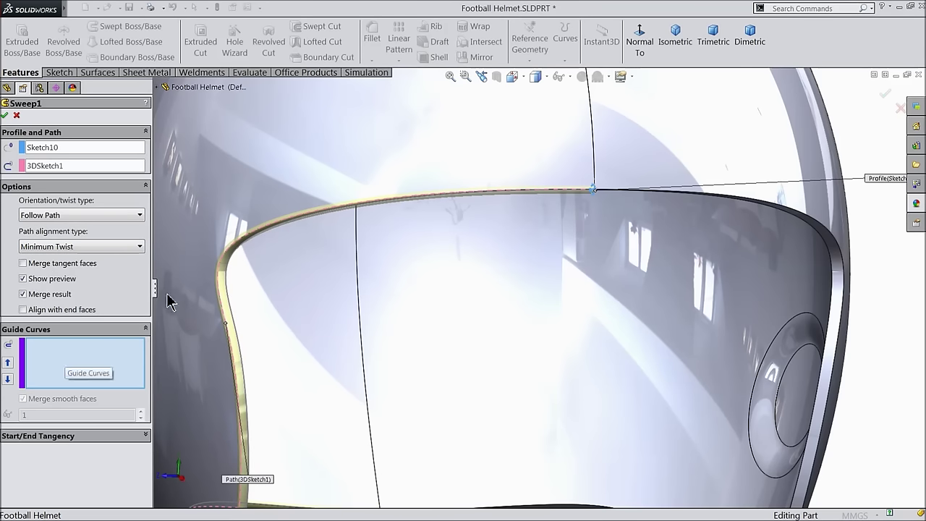
scroll(217, 189, up, 3)
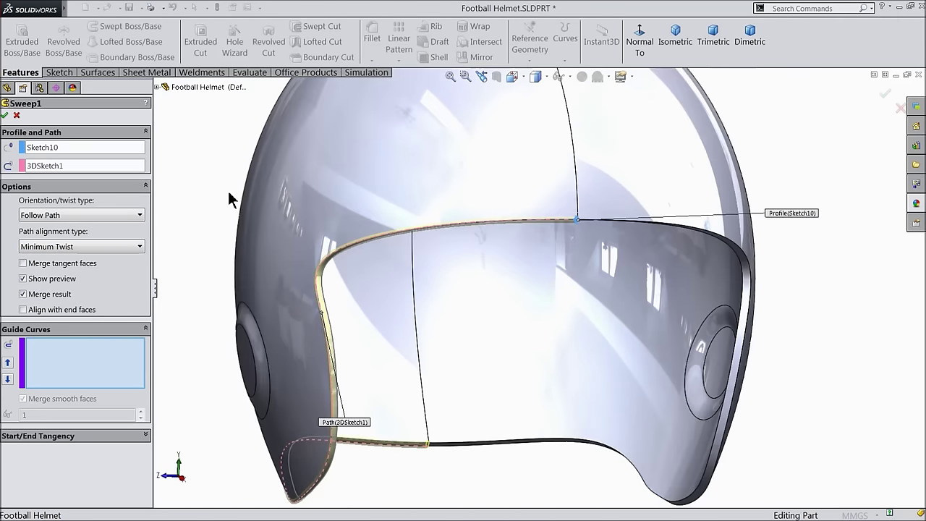
click(157, 87)
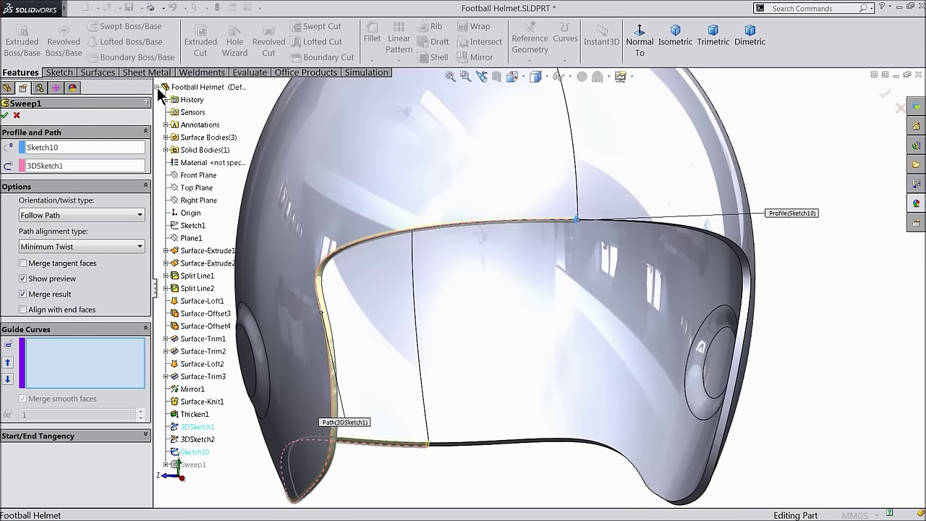
click(195, 439)
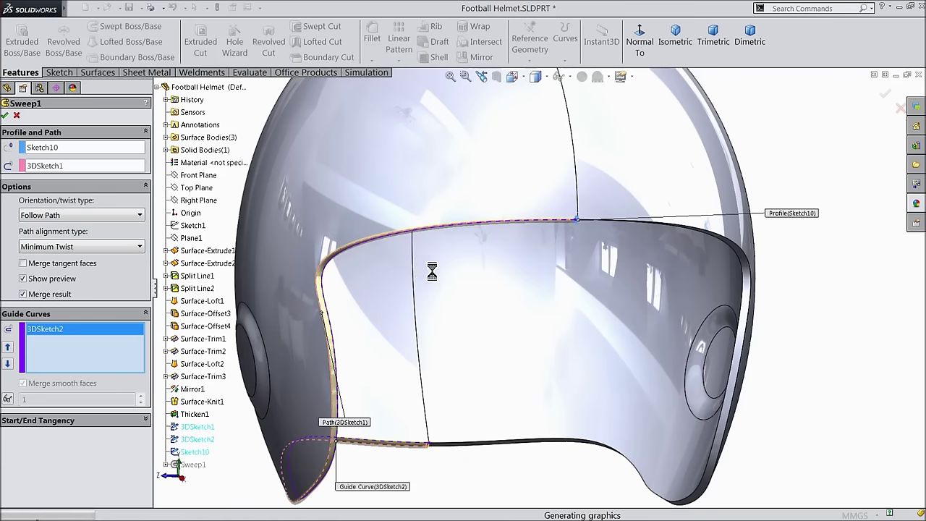
key(Return)
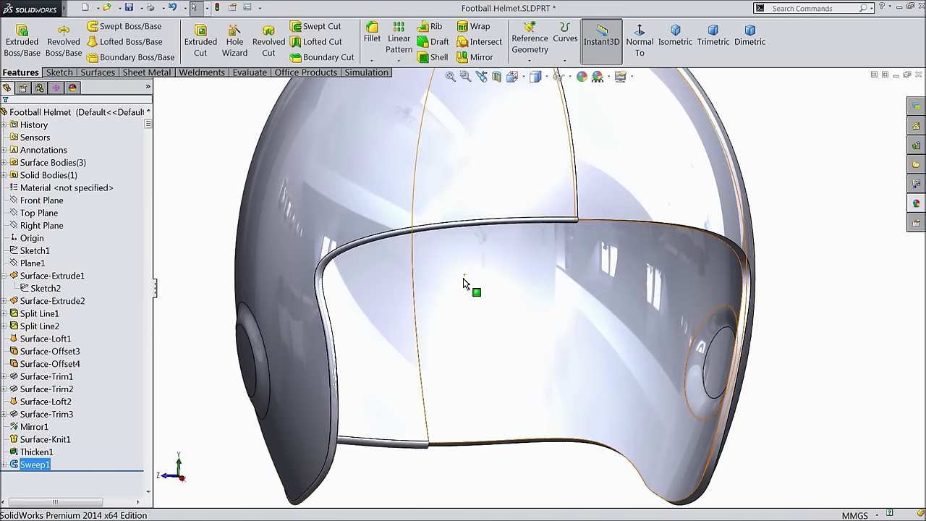
- Start a Mirror across Front Plane and select the Sweep1 body to mirror
middle_drag(447, 292, 382, 321)
scroll(506, 265, down, 6)
scroll(477, 268, up, 5)
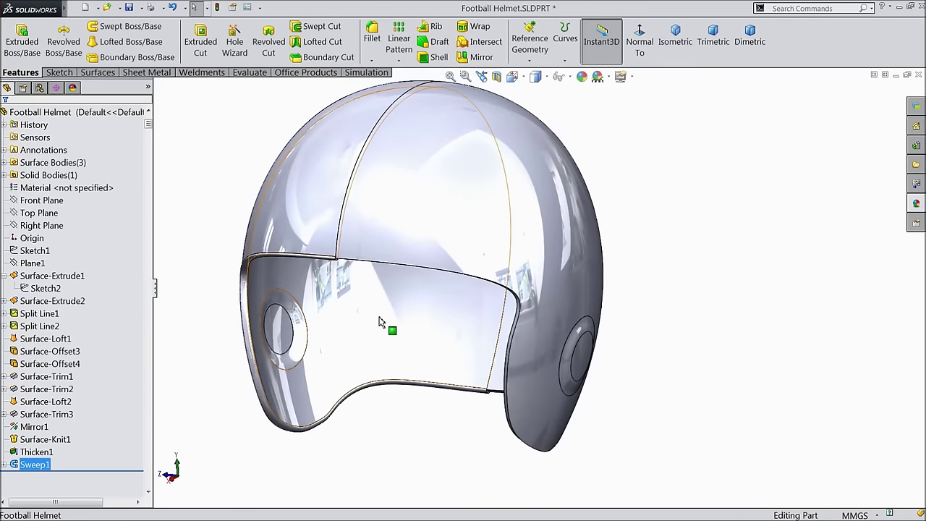
scroll(361, 300, down, 2)
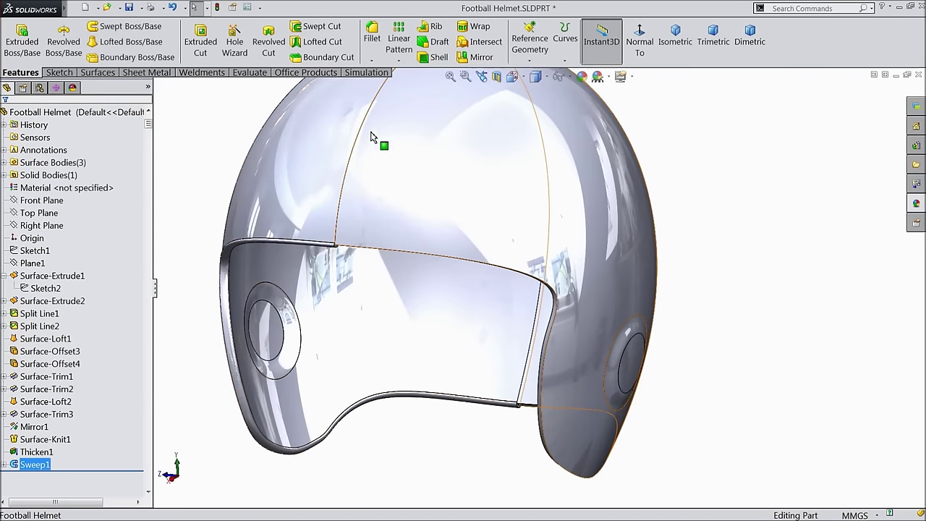
click(42, 201)
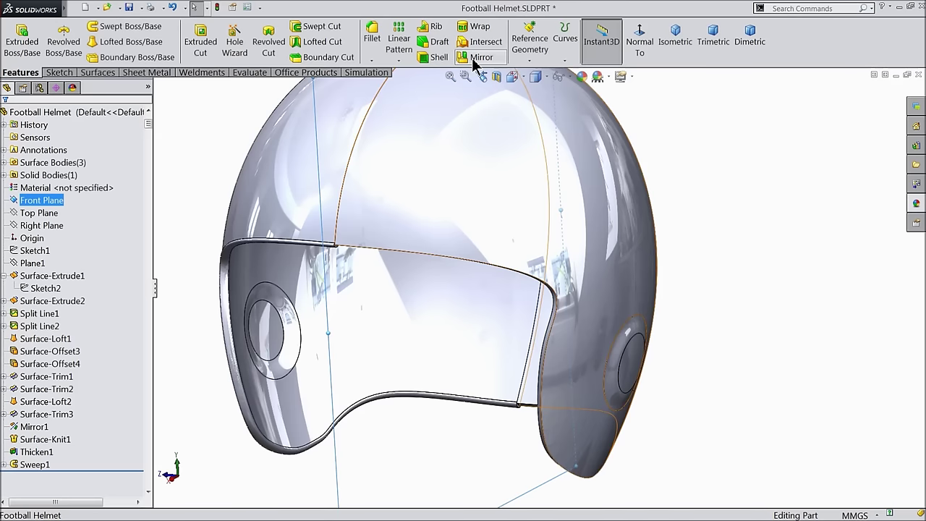
click(475, 61)
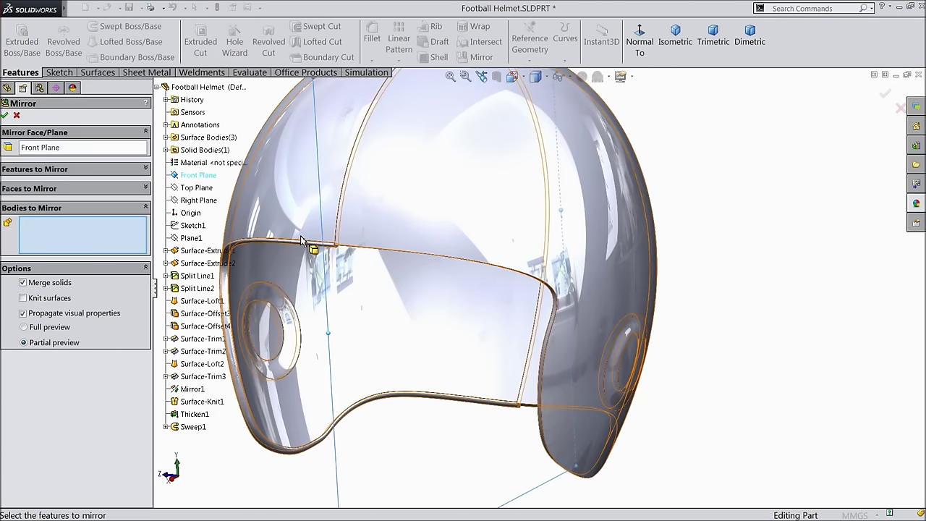
click(263, 448)
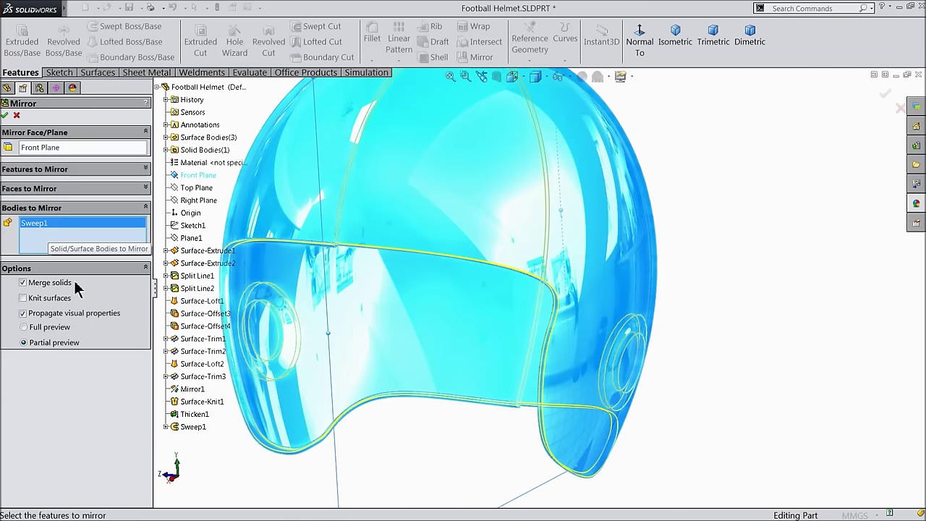
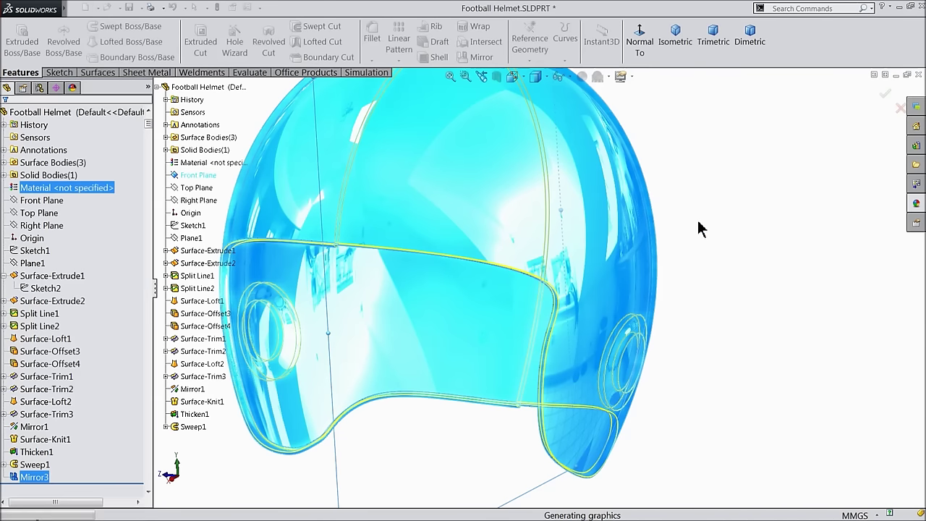
- Start a new sketch on the Top Plane and view it normal to the screen
middle_drag(585, 296, 365, 259)
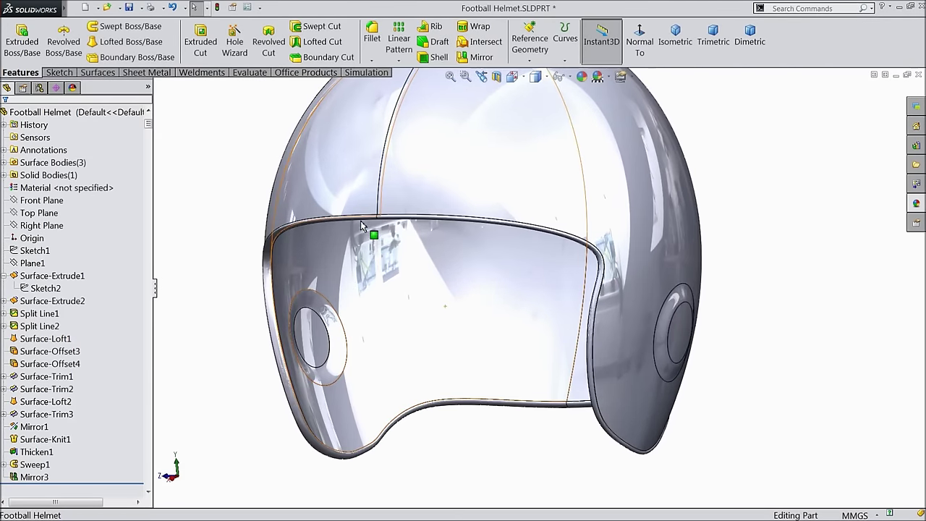
mouse_move(540, 380)
middle_down()
mouse_move(521, 337)
mouse_move(533, 391)
middle_up()
middle_drag(511, 349, 525, 241)
scroll(526, 230, down, 2)
scroll(527, 246, up, 2)
scroll(561, 162, down, 1)
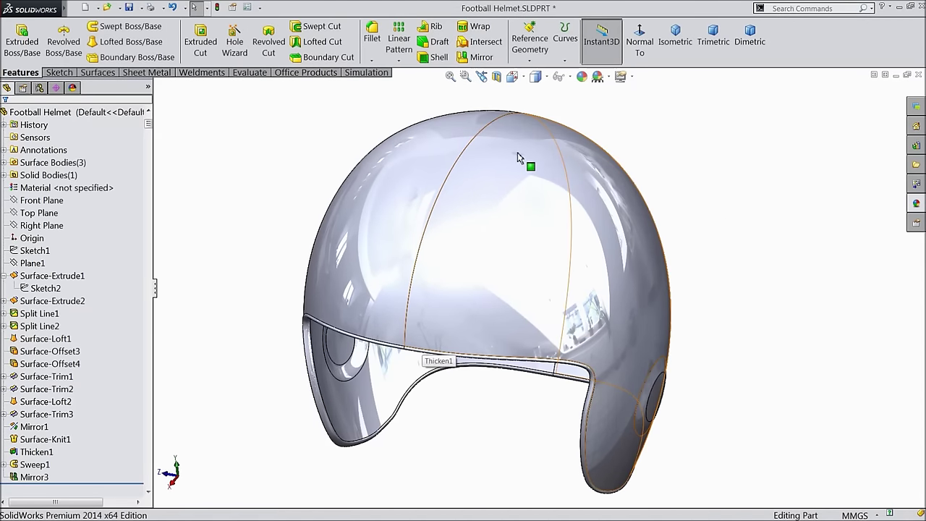
mouse_move(427, 310)
middle_down()
mouse_move(423, 262)
mouse_move(428, 306)
middle_up()
key(f)
click(36, 227)
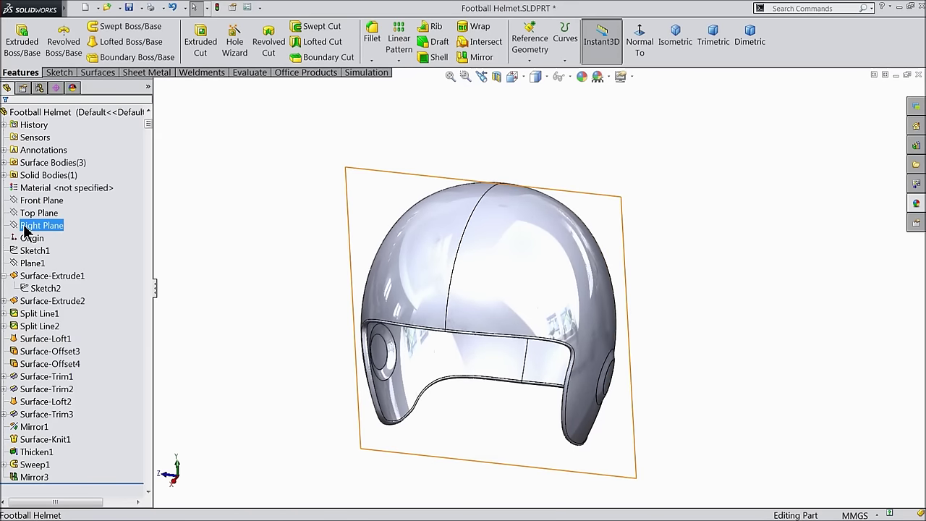
click(30, 213)
click(34, 199)
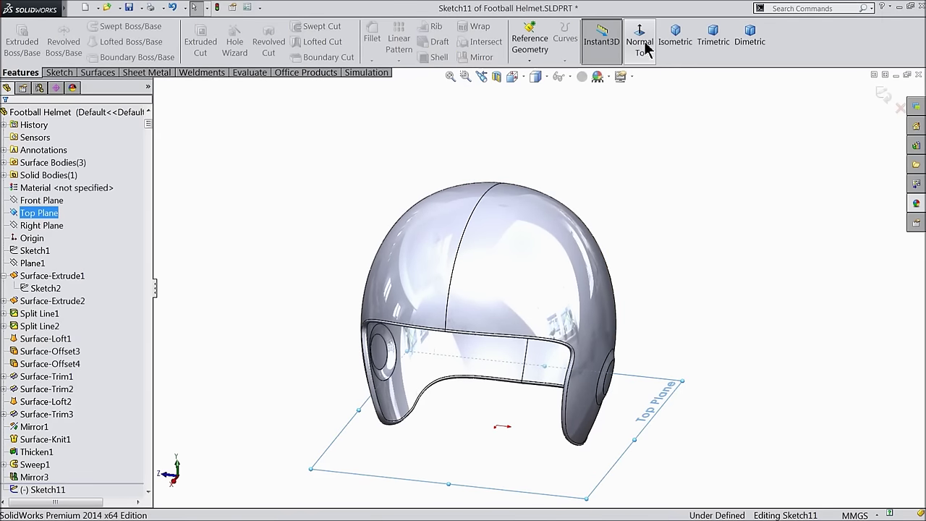
click(641, 45)
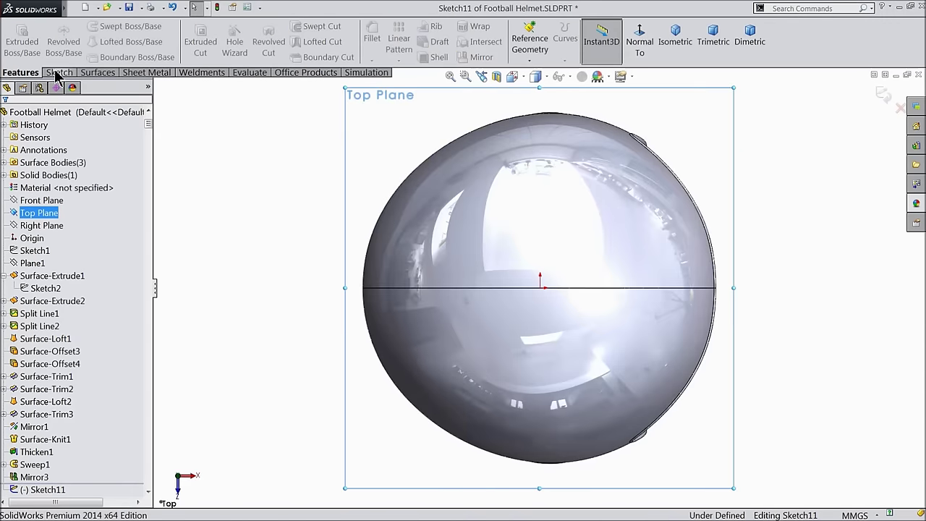
- Draw a centre rectangle from the origin spanning wider than the helmet
click(57, 73)
click(91, 42)
click(94, 72)
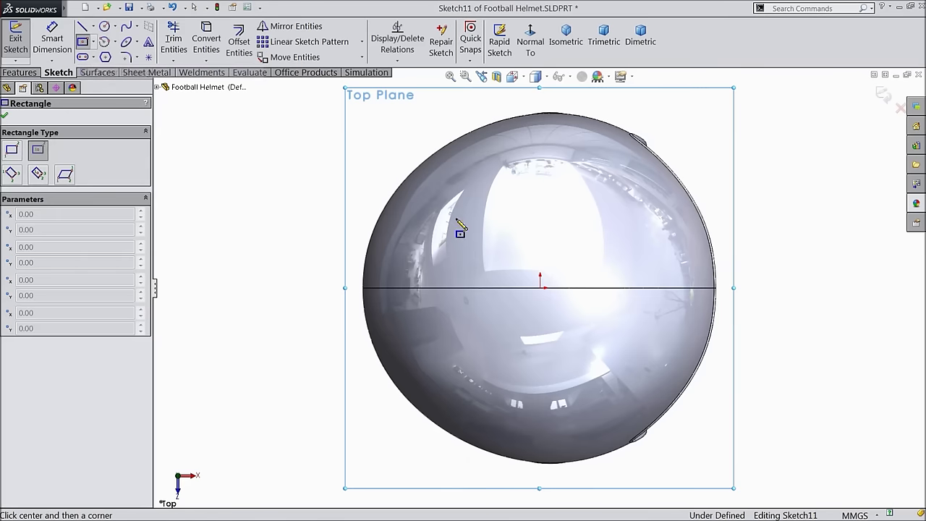
click(540, 288)
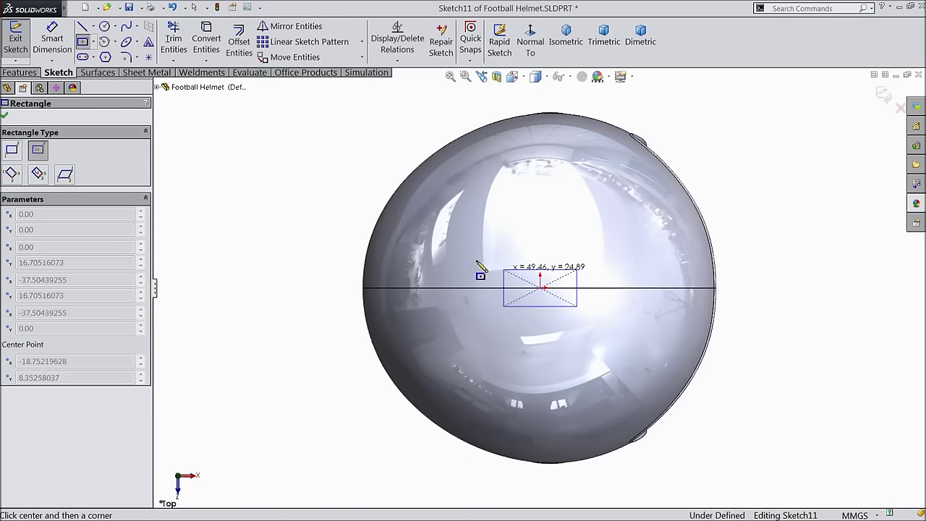
click(224, 230)
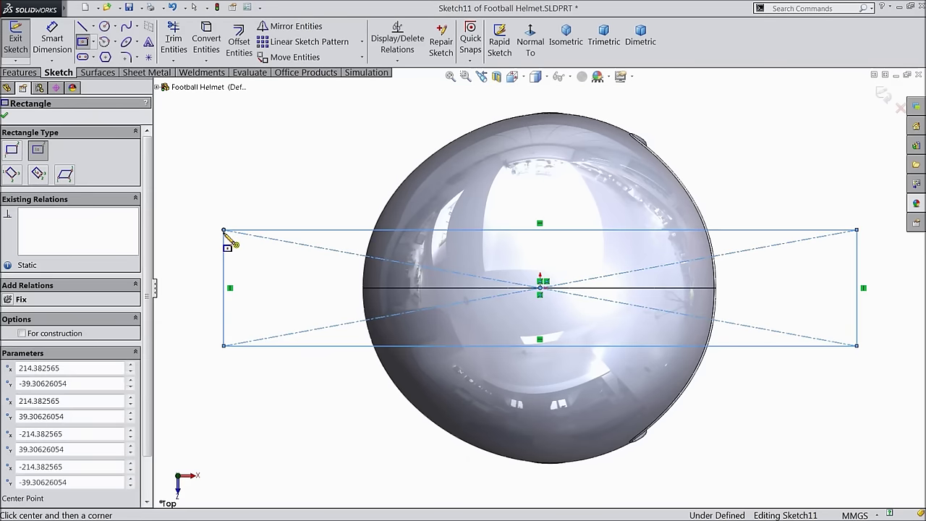
- Dimension the rectangle's height to 25 mm
click(52, 40)
click(226, 281)
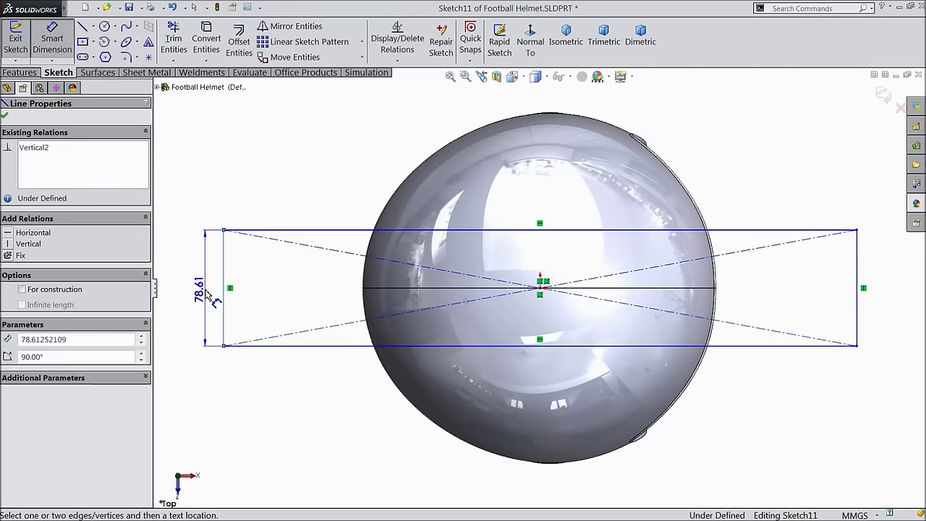
click(196, 287)
text(25.00mm)
click(154, 278)
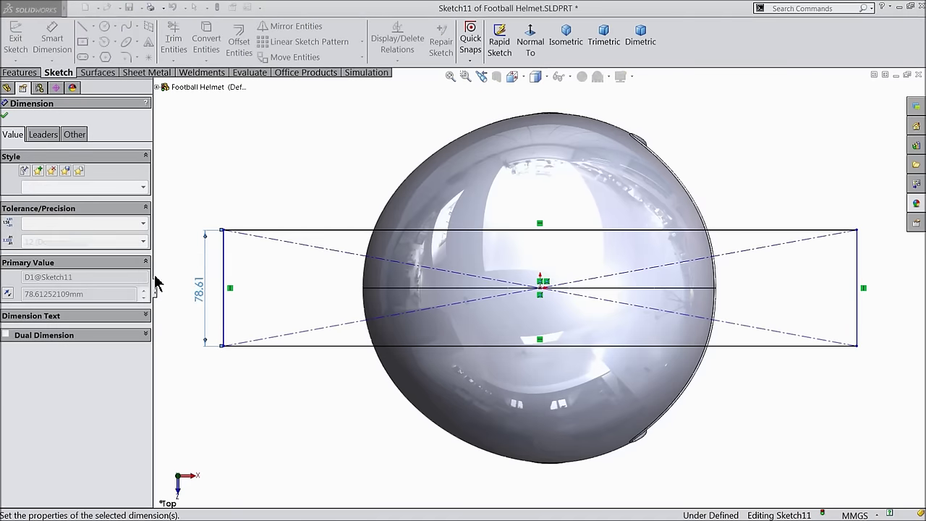
click(5, 117)
click(20, 73)
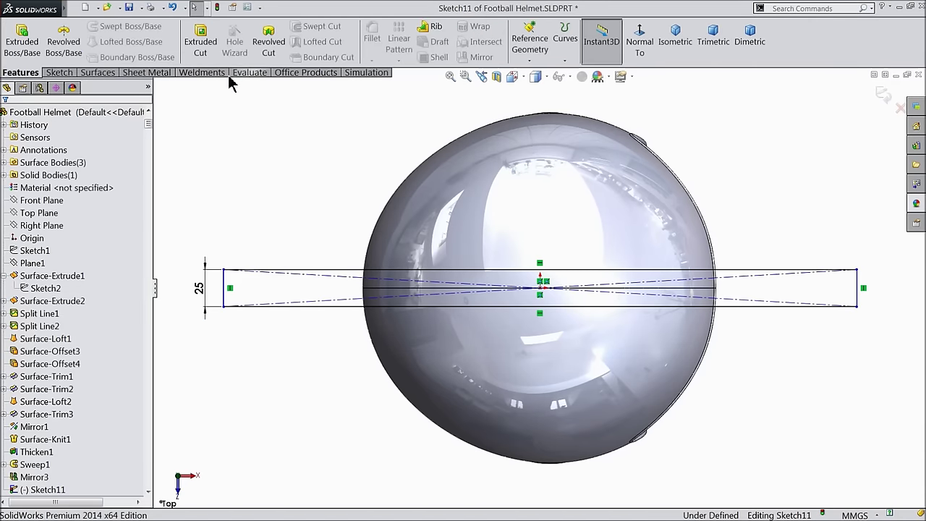
click(564, 60)
click(583, 74)
- Project the rectangle as a split line onto the helmet's upper front and back faces
middle_drag(588, 360, 564, 273)
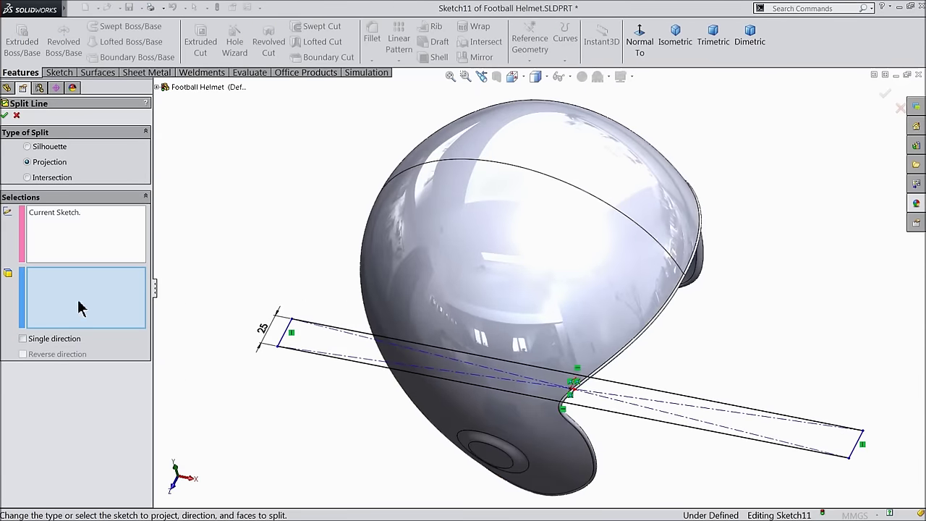
click(595, 243)
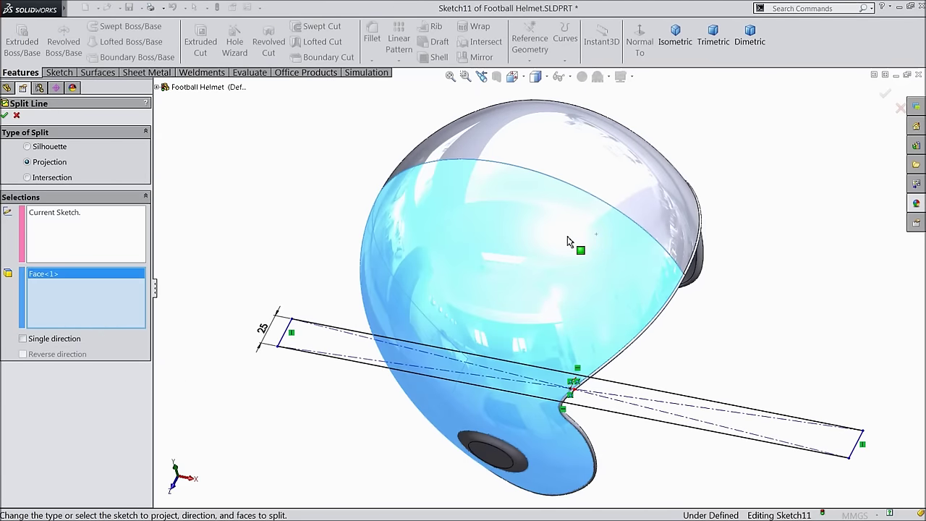
click(643, 186)
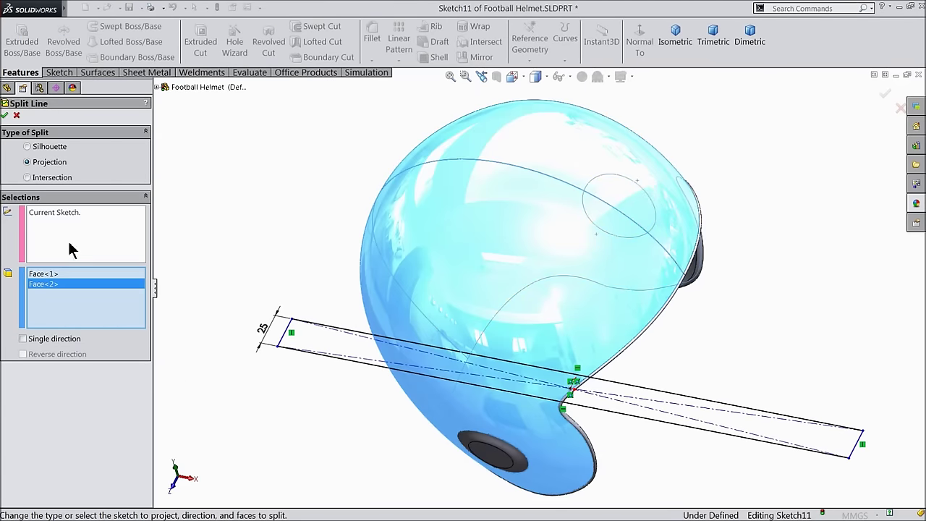
click(5, 116)
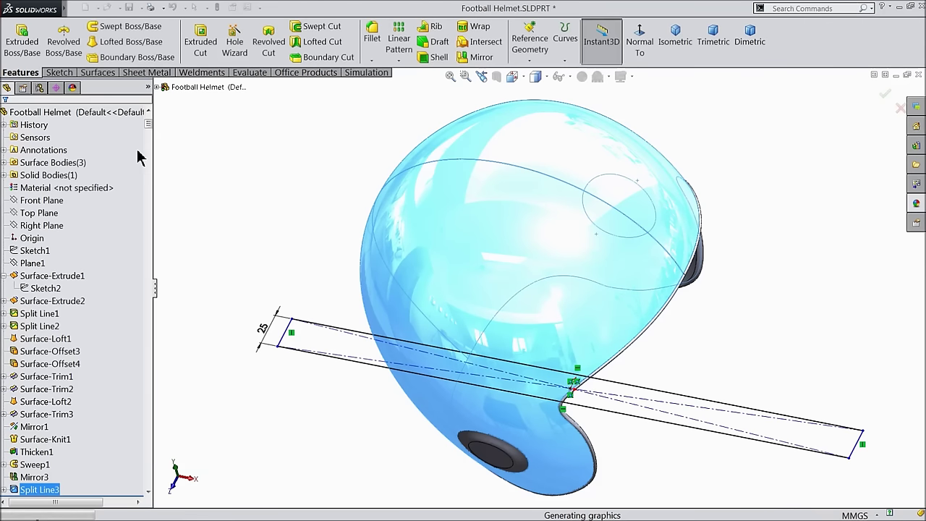
- Check the new 25 mm band face between the split lines from a frontal view
click(293, 229)
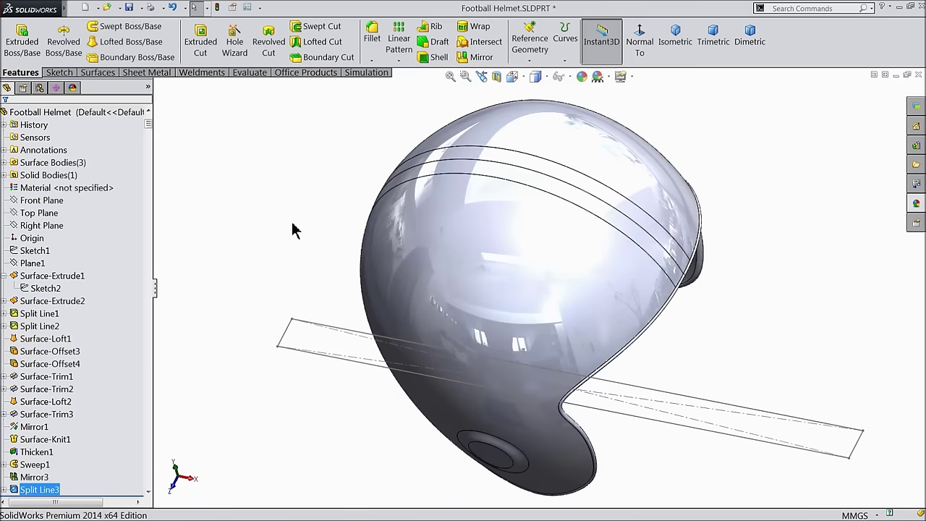
middle_drag(285, 222, 491, 230)
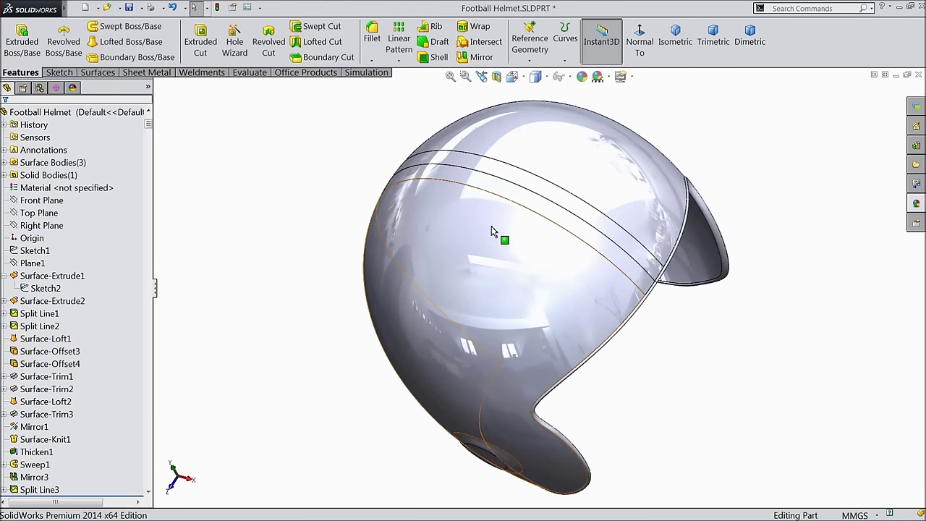
click(552, 201)
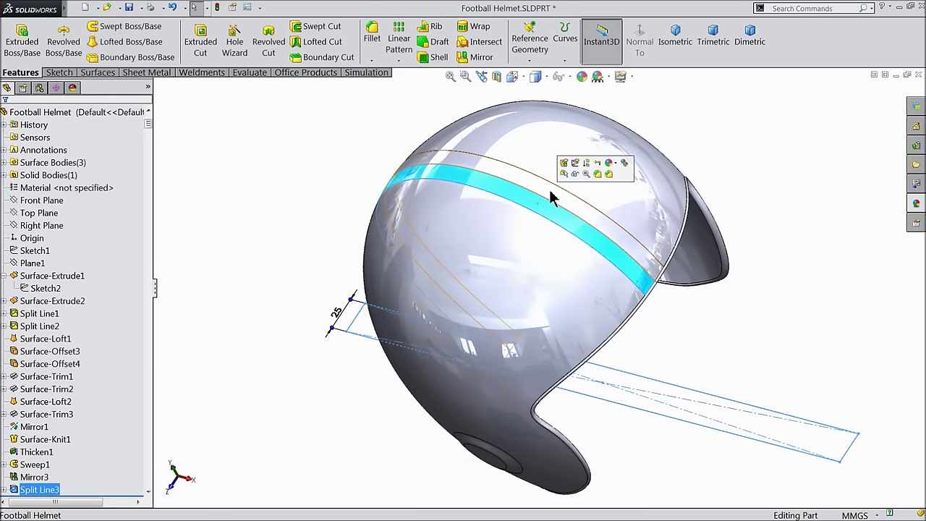
click(367, 153)
click(582, 77)
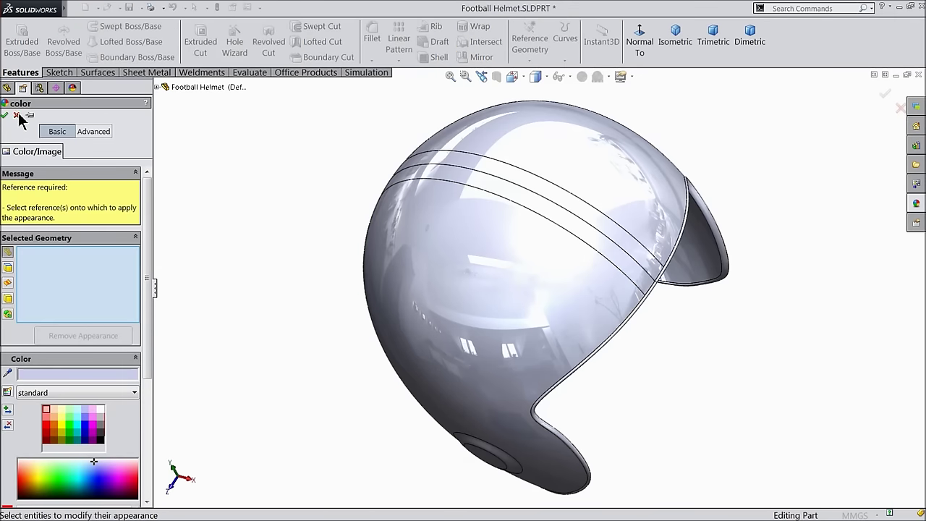
- Colour the helmet faces below and above the stripe red
click(16, 116)
click(488, 264)
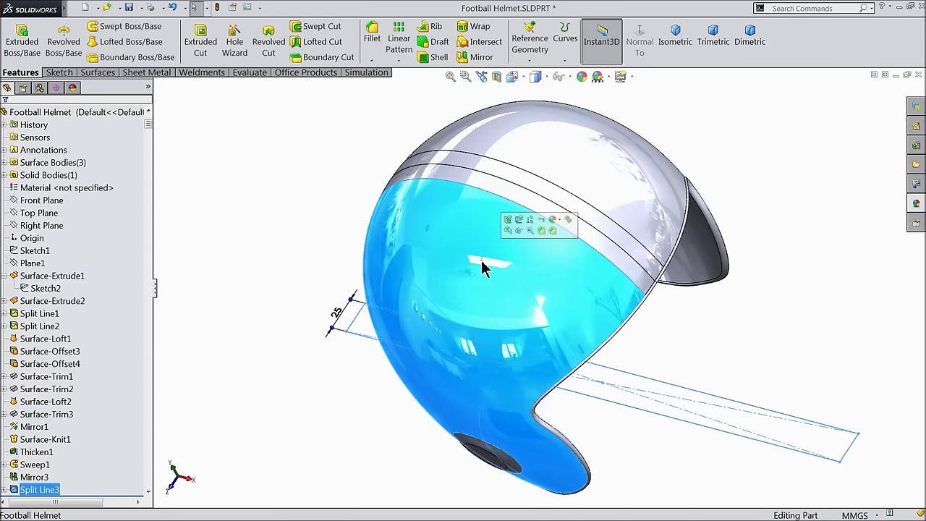
click(582, 76)
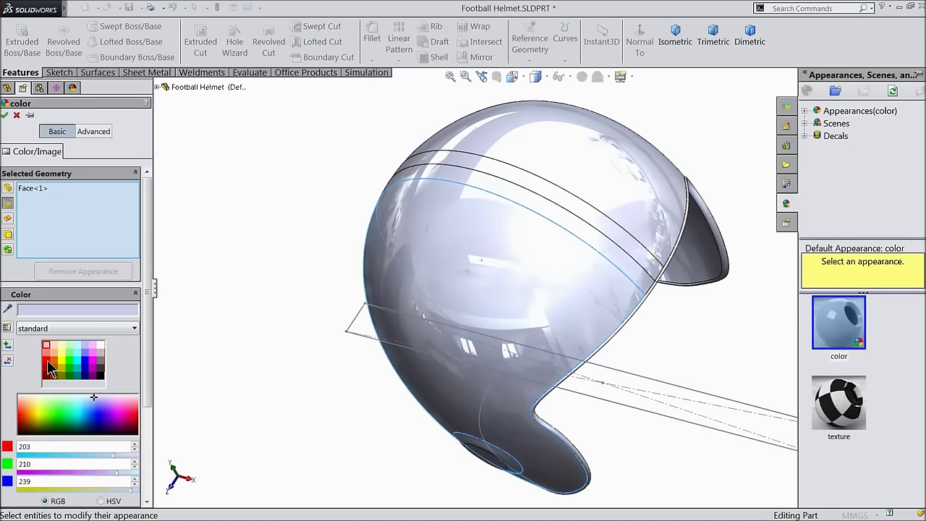
click(48, 363)
click(597, 165)
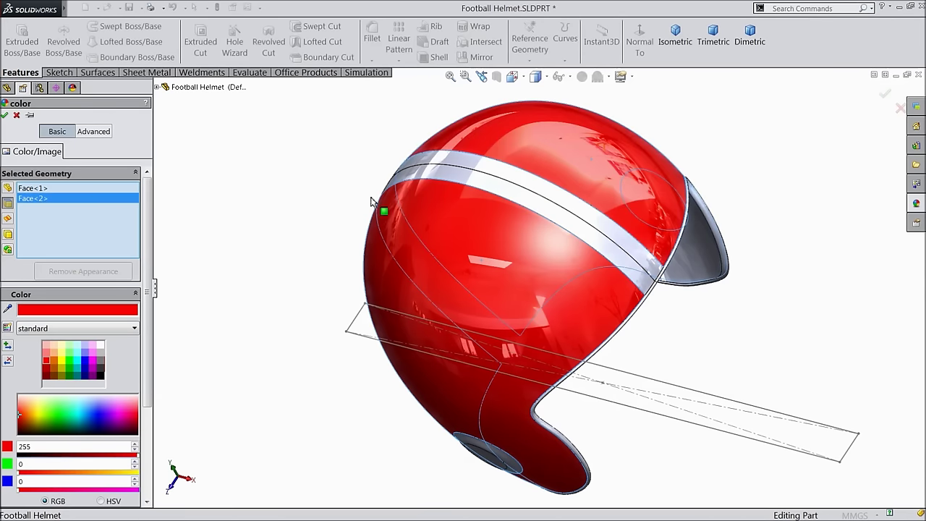
click(5, 116)
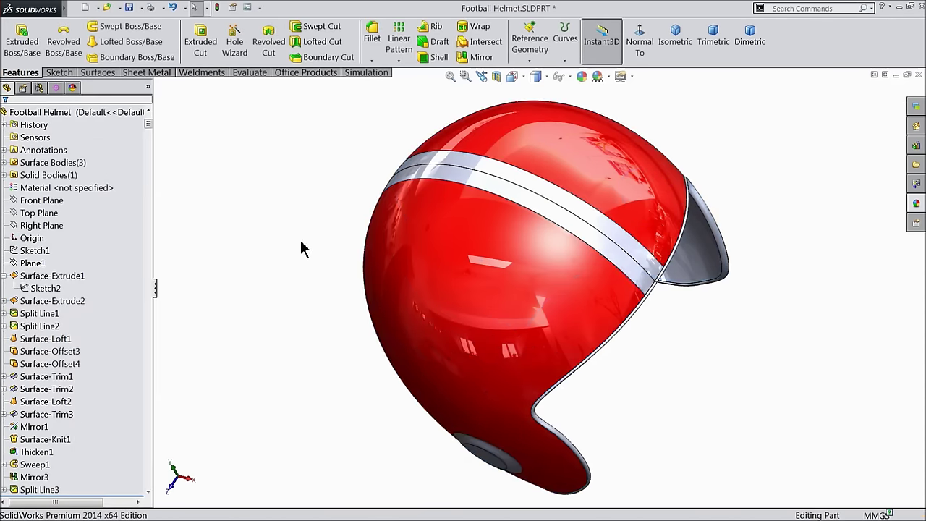
- Review the white crown stripe's two halves from a three-quarter view
key(ctrl+1)
scroll(389, 260, up, 5)
middle_drag(389, 260, 533, 342)
scroll(533, 343, down, 8)
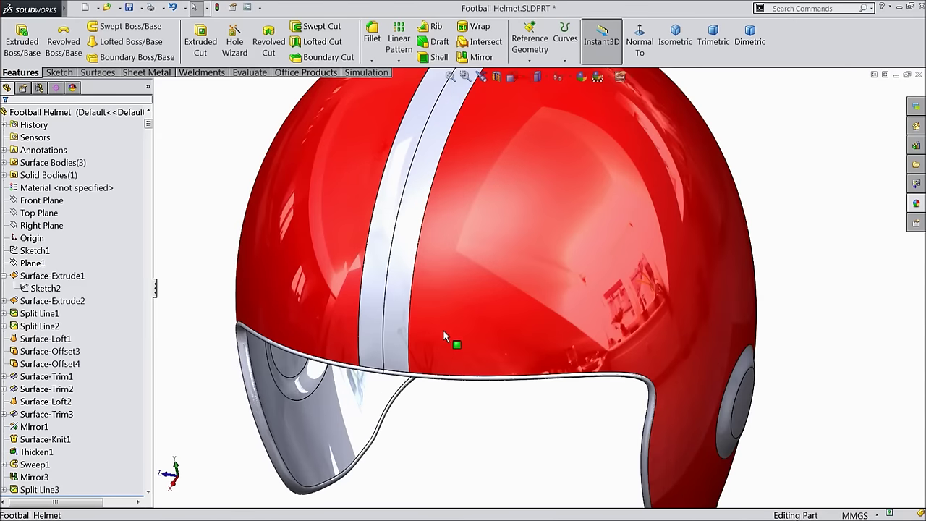
click(393, 322)
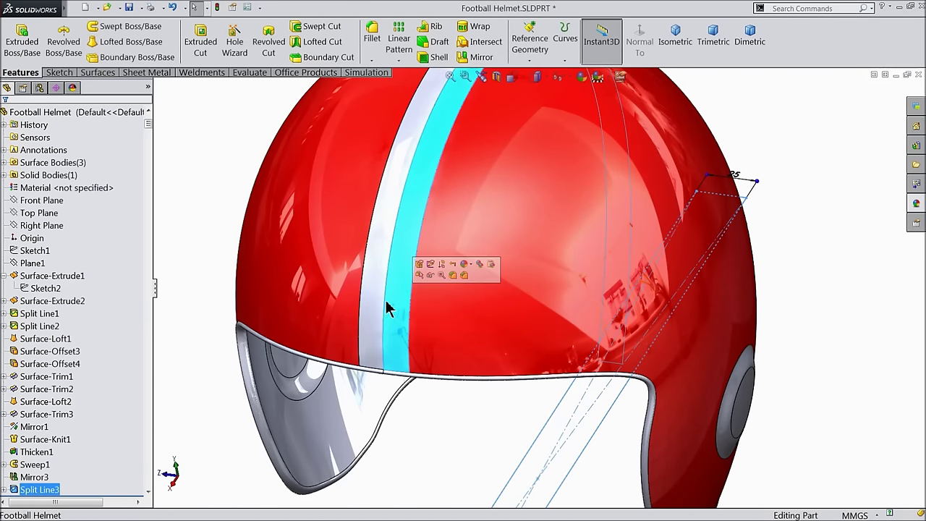
click(378, 306)
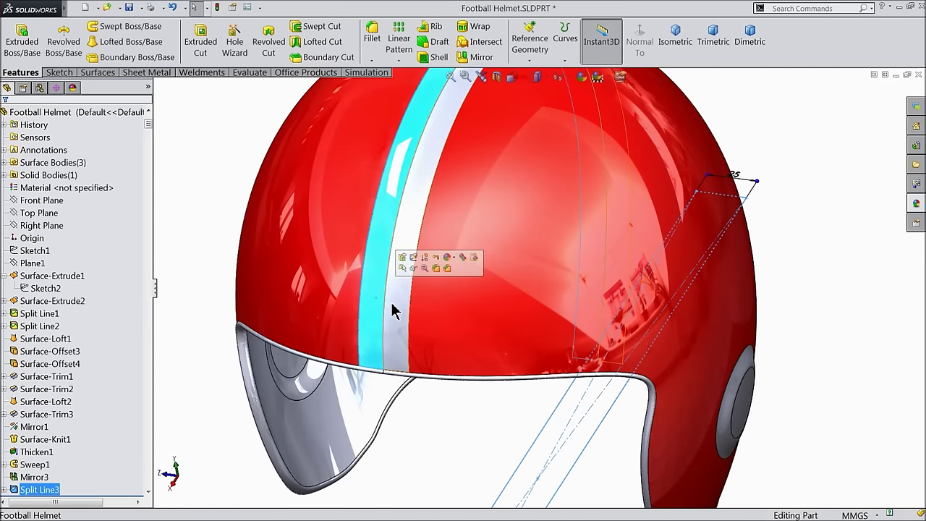
click(393, 309)
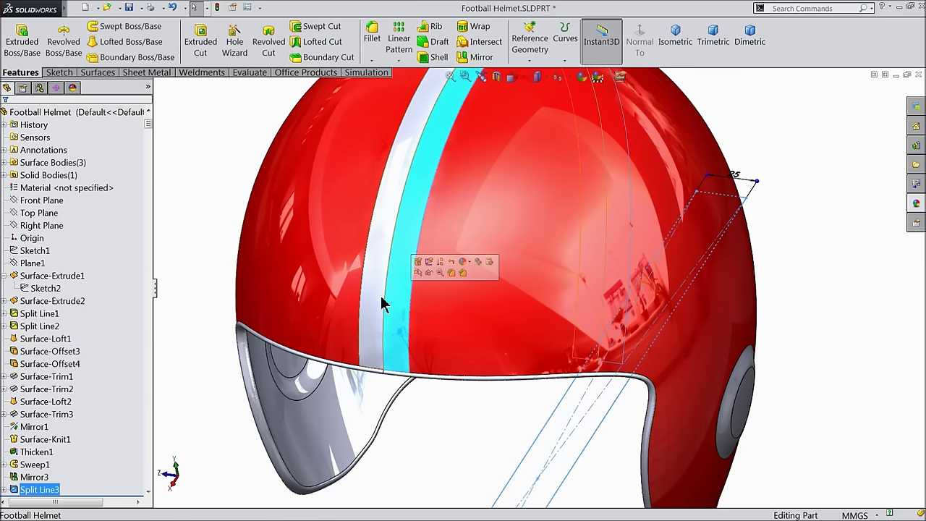
click(172, 118)
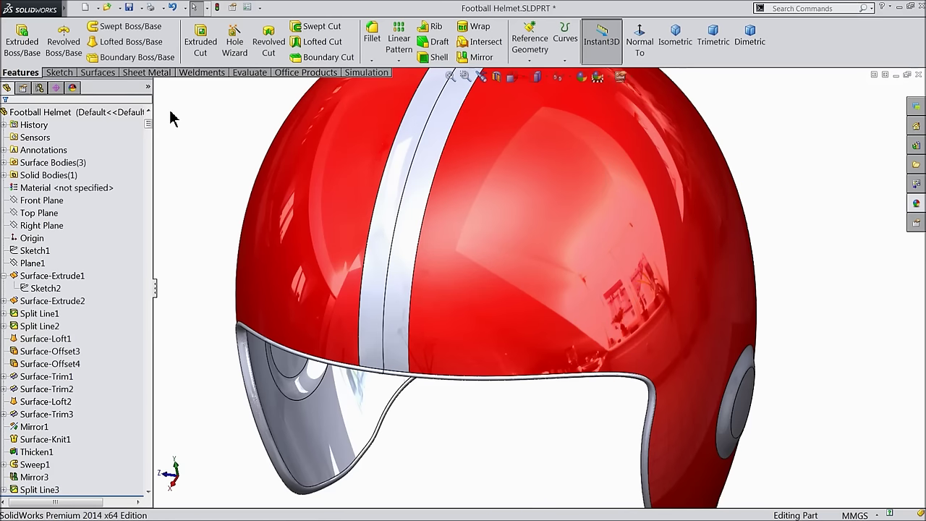
click(98, 72)
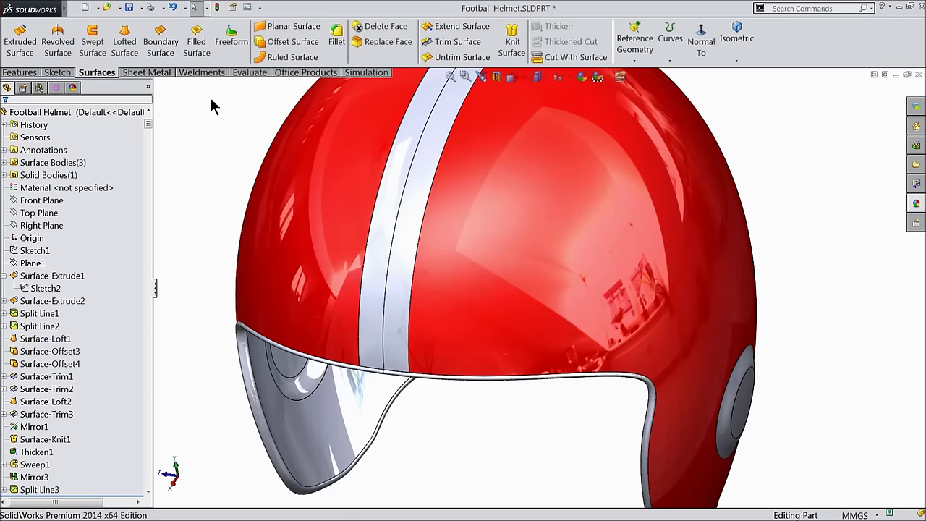
- Copy both crown-stripe faces as Surface-Offset5 with a 0 offset distance
click(290, 43)
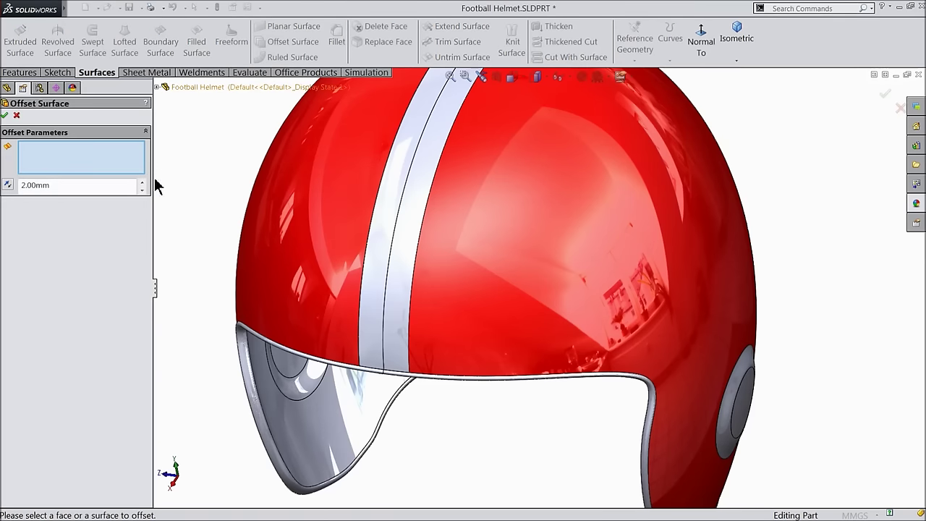
drag(56, 187, 16, 185)
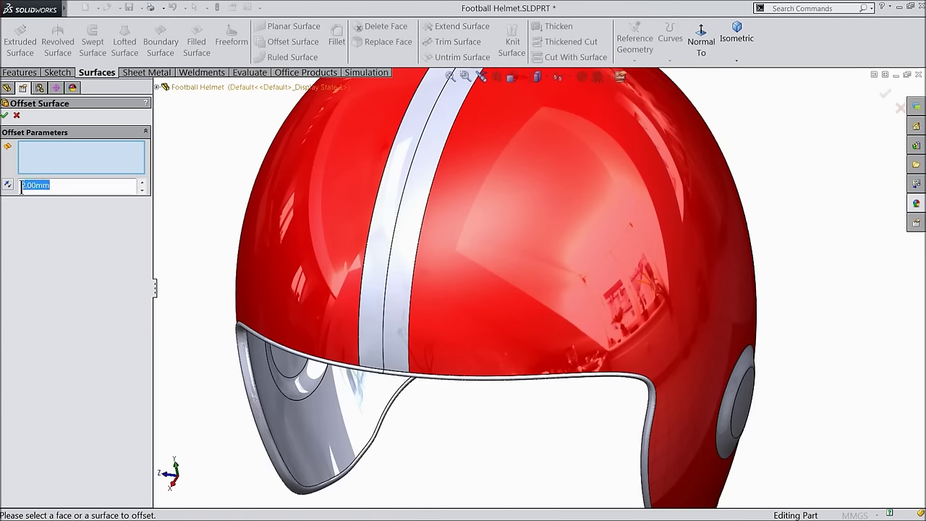
click(382, 309)
click(402, 287)
key(f)
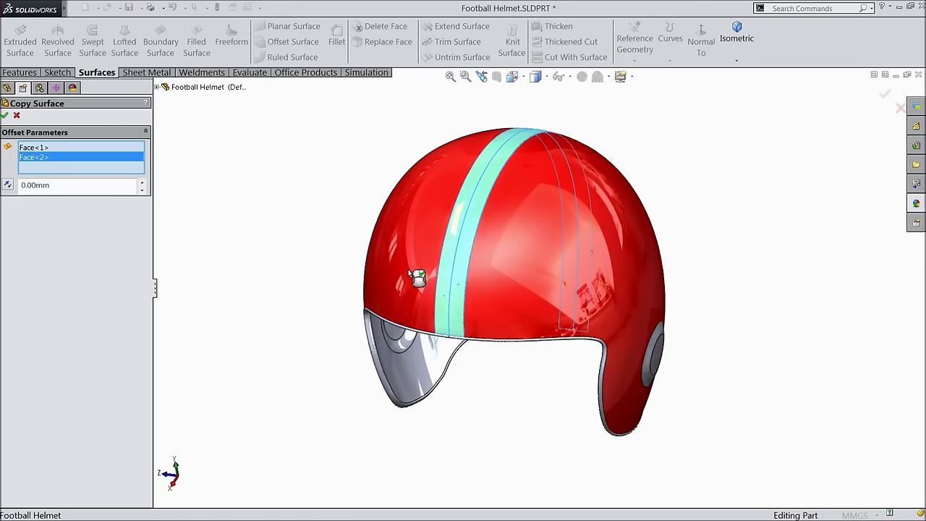
scroll(492, 231, down, 5)
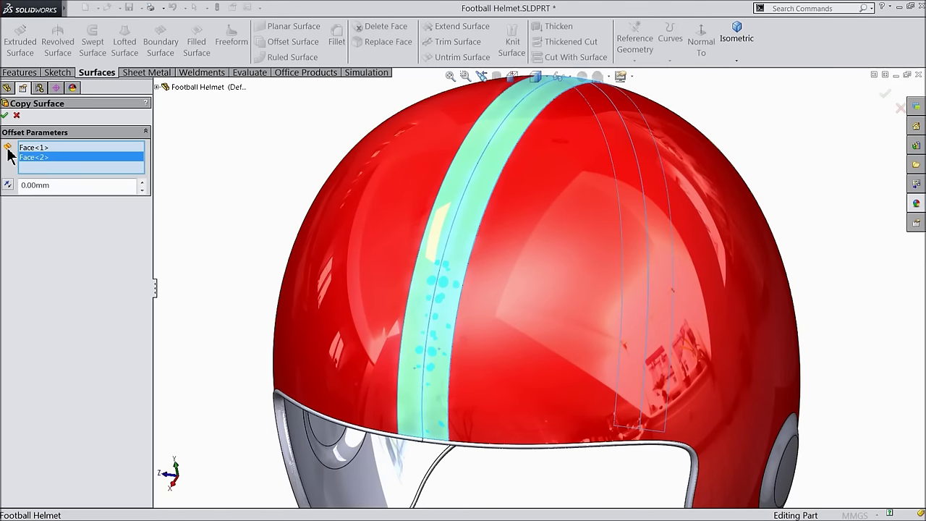
click(6, 116)
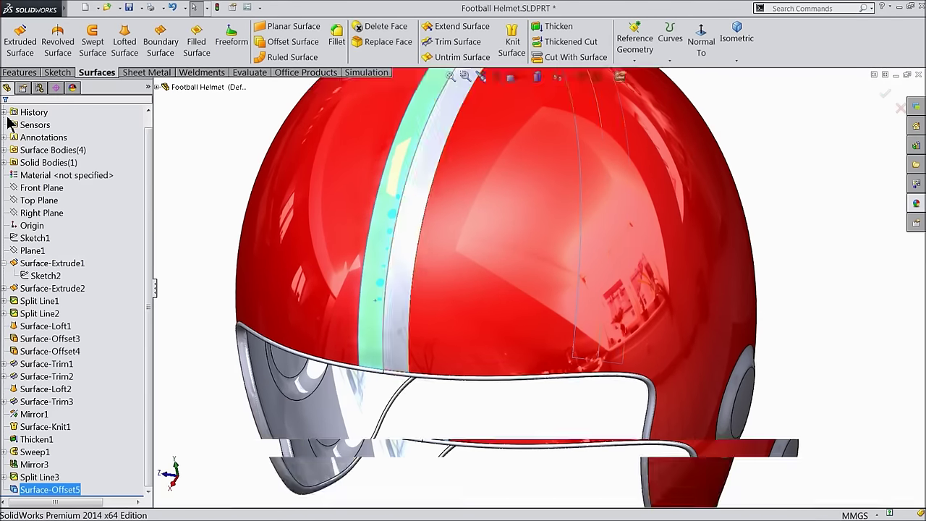
- Thicken Surface-Offset5 by 1.00 mm on Side 1 into a raised stripe
click(558, 29)
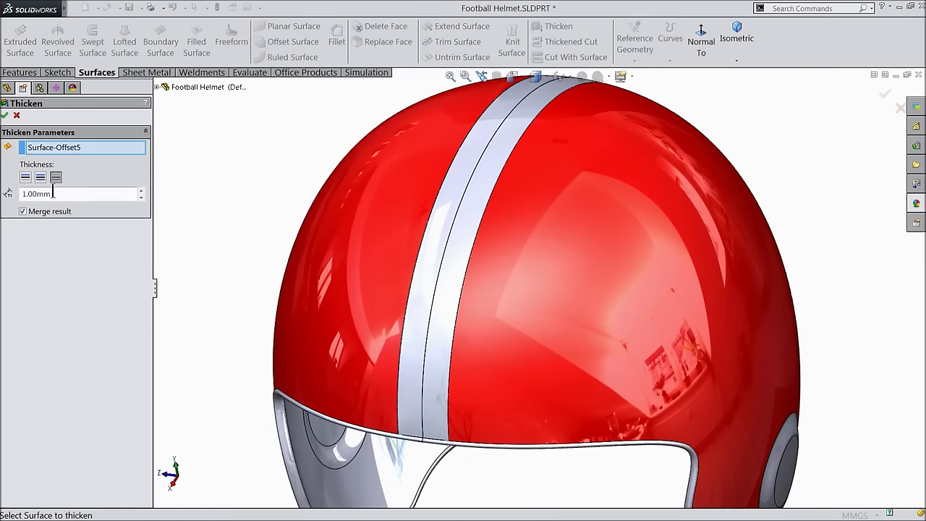
click(25, 177)
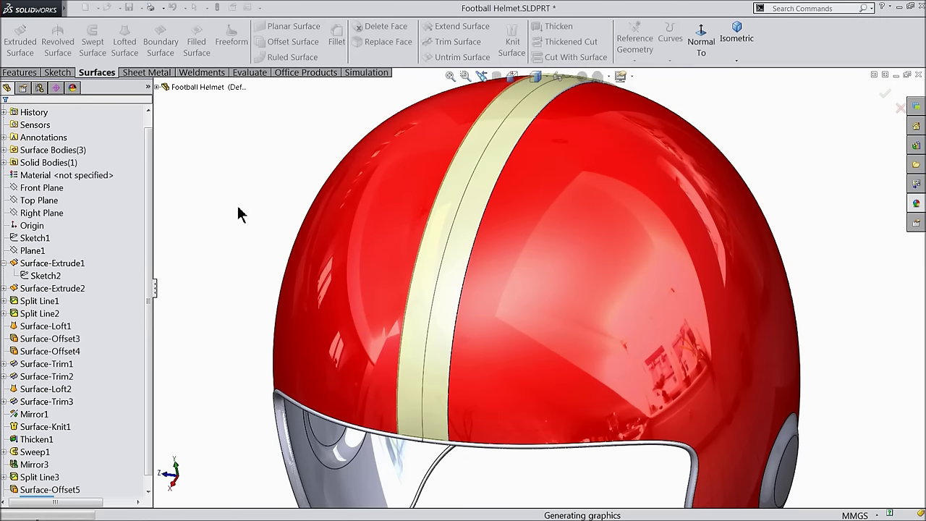
middle_drag(242, 233, 208, 280)
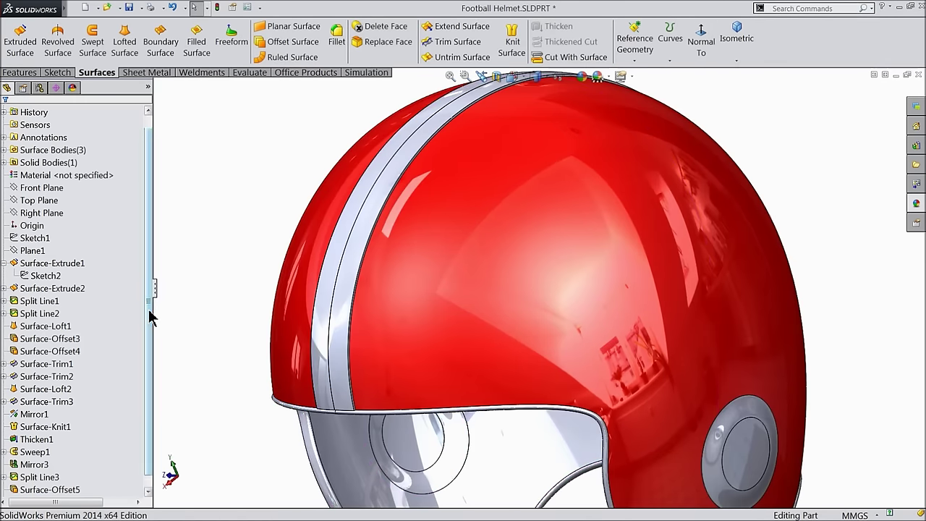
- Give the Thicken2 stripe a dark grey appearance (RGB 64, 64, 64)
scroll(145, 340, down, 1)
click(37, 489)
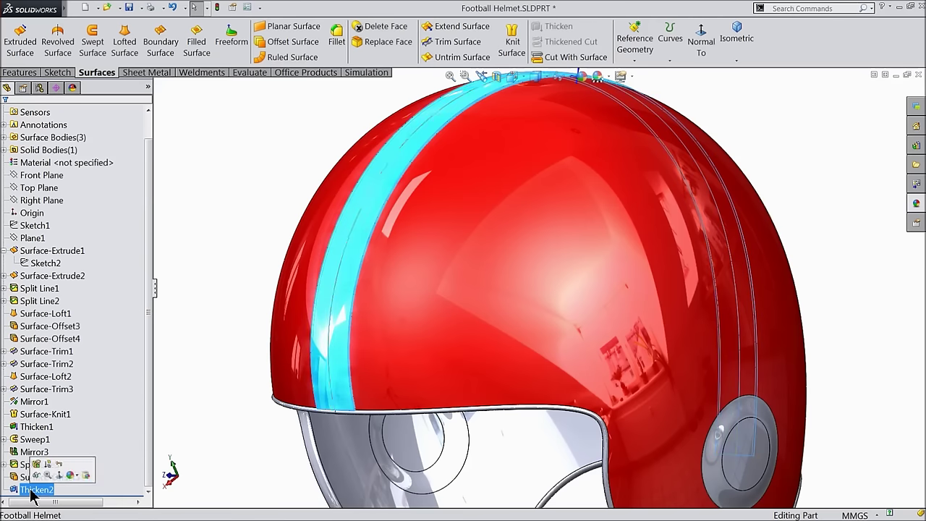
click(588, 81)
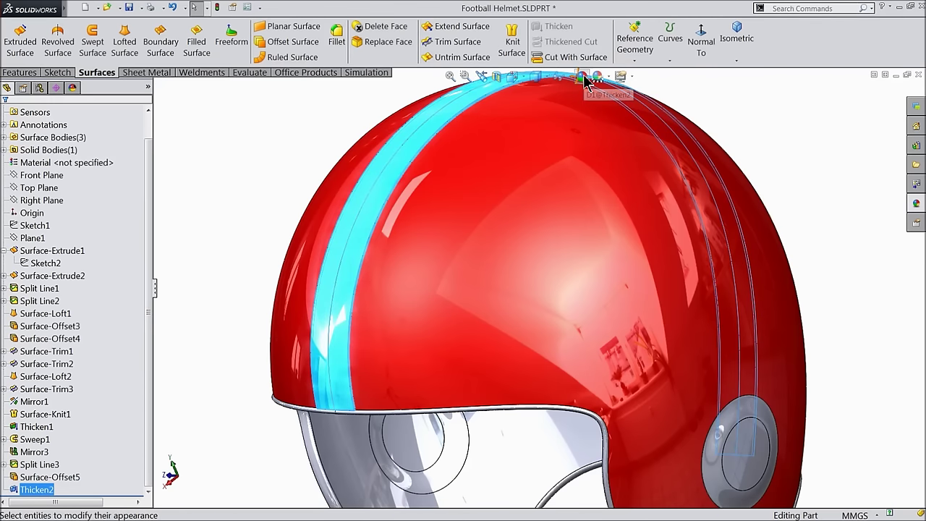
click(102, 375)
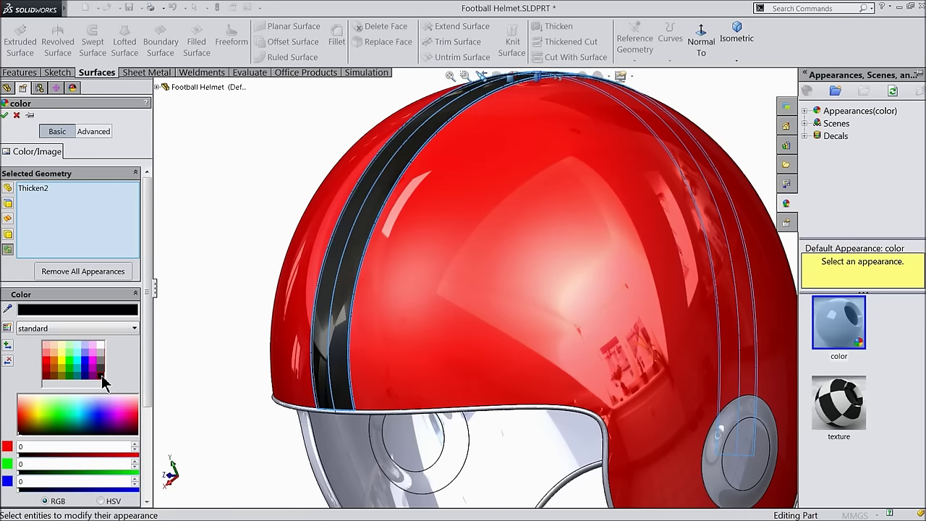
click(102, 373)
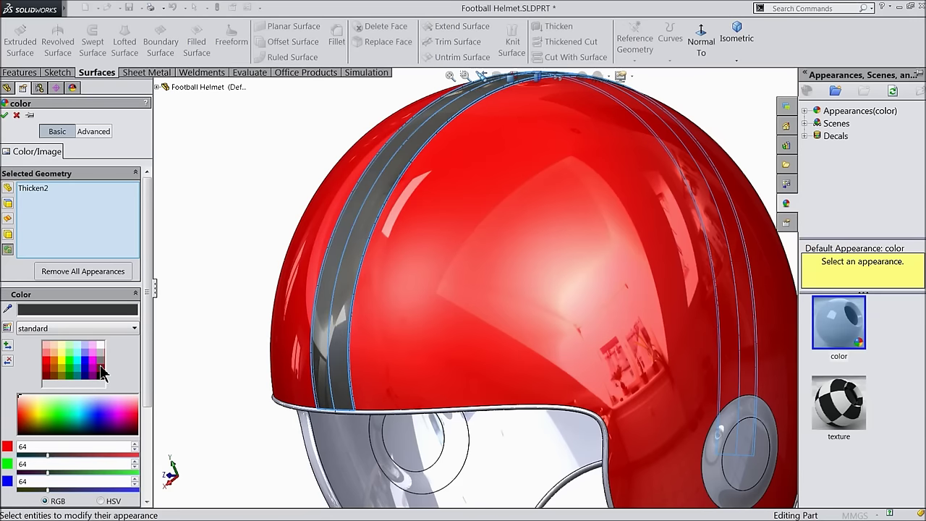
scroll(239, 268, up, 3)
middle_drag(258, 254, 300, 265)
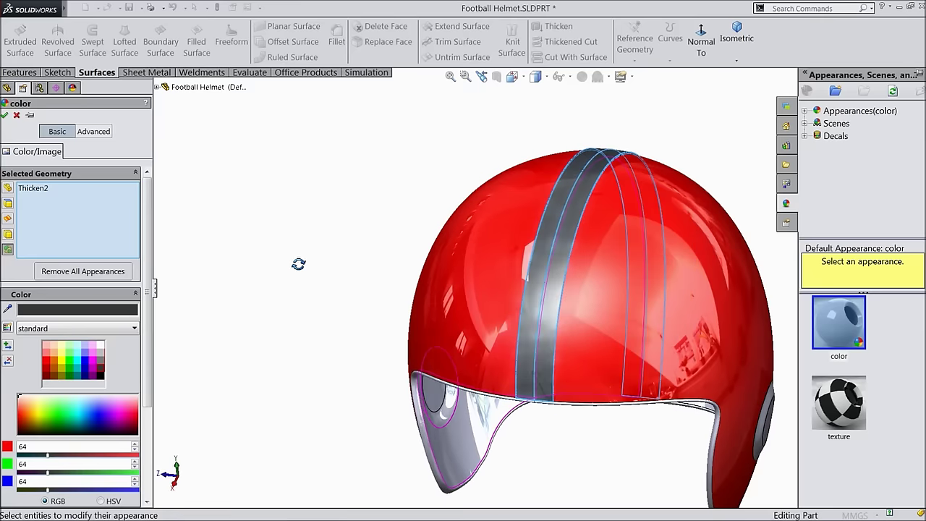
click(5, 116)
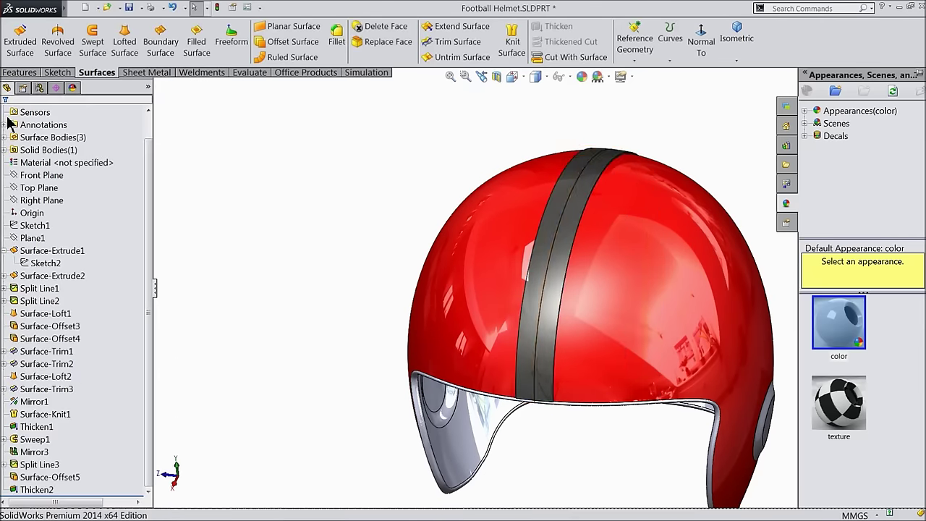
- Orbit and zoom around the helmet to review the dark grey stripe
scroll(282, 260, up, 2)
middle_drag(288, 261, 277, 247)
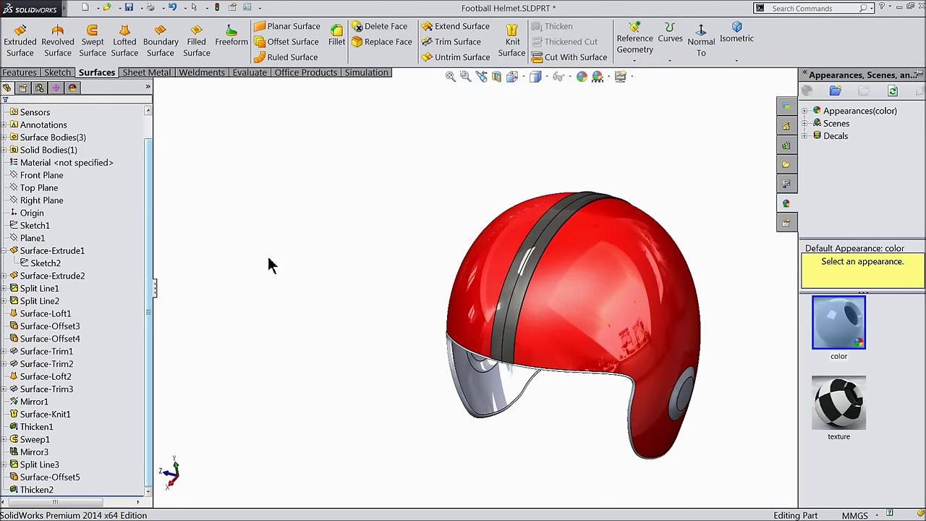
scroll(535, 325, down, 5)
scroll(527, 324, up, 3)
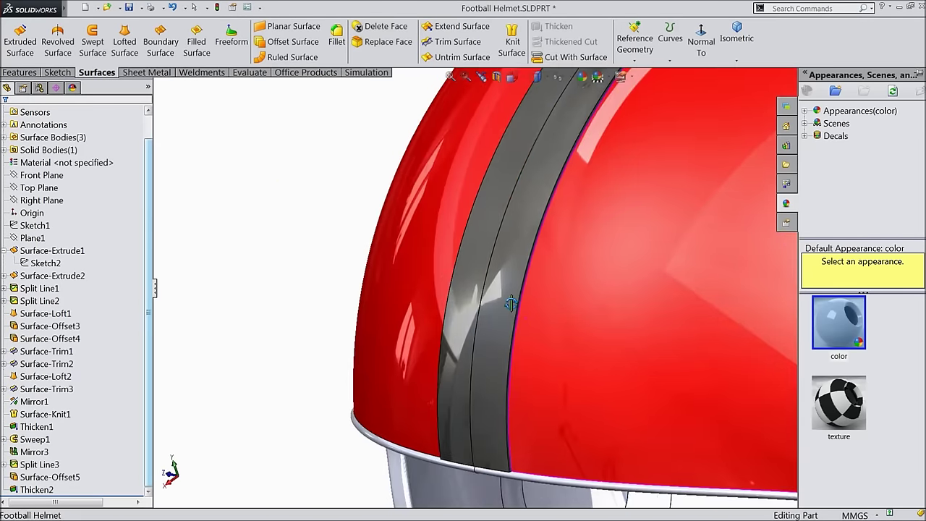
scroll(532, 316, down, 3)
scroll(528, 316, up, 6)
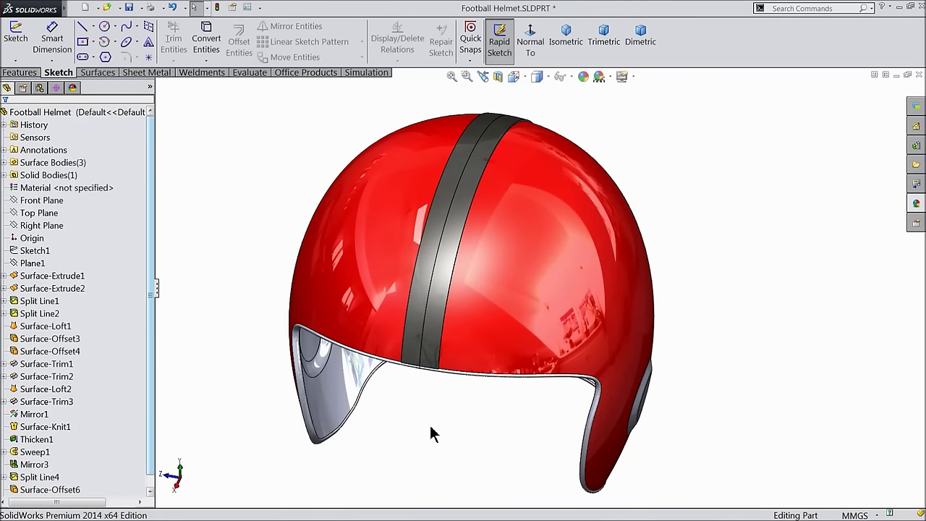
mouse_move(429, 429)
middle_down()
mouse_move(446, 341)
mouse_move(422, 450)
mouse_move(425, 435)
middle_up()
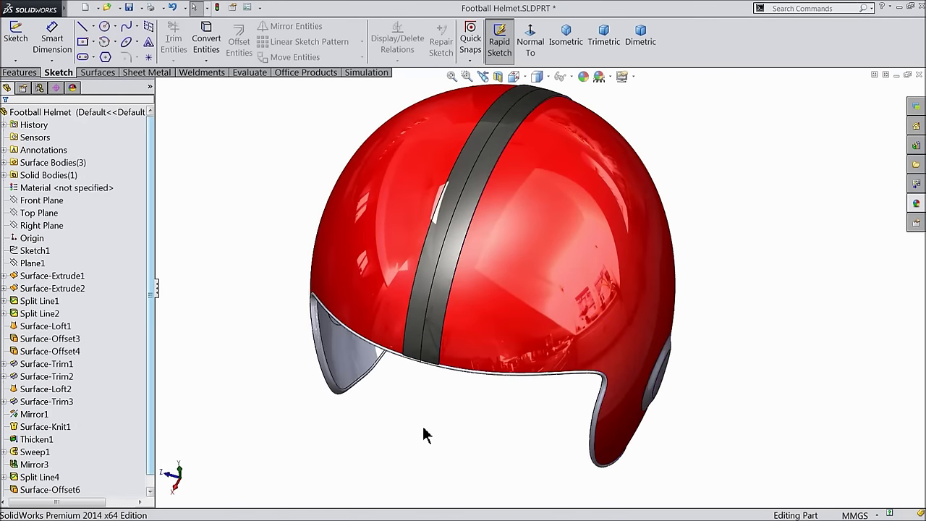
scroll(426, 435, up, 3)
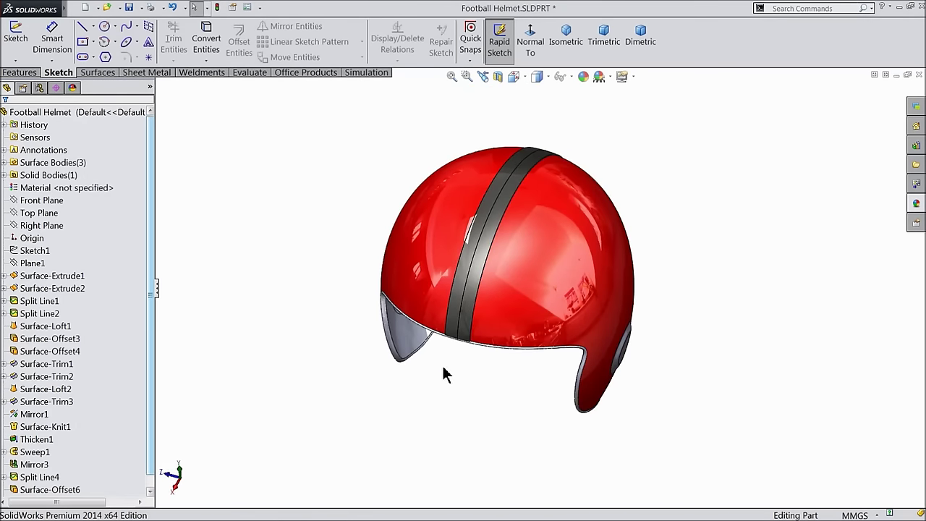
- Start a new sketch on the Front Plane, viewed normal to it
click(32, 263)
click(22, 227)
click(26, 203)
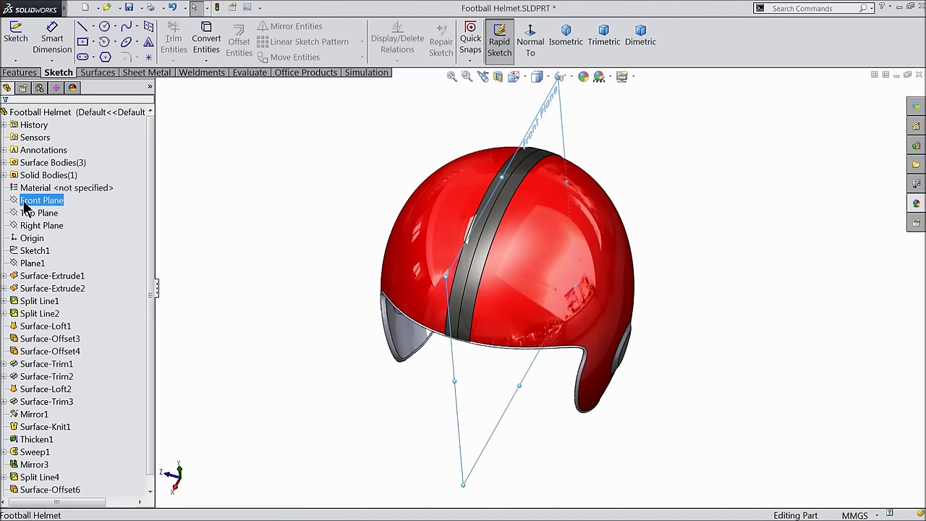
click(35, 190)
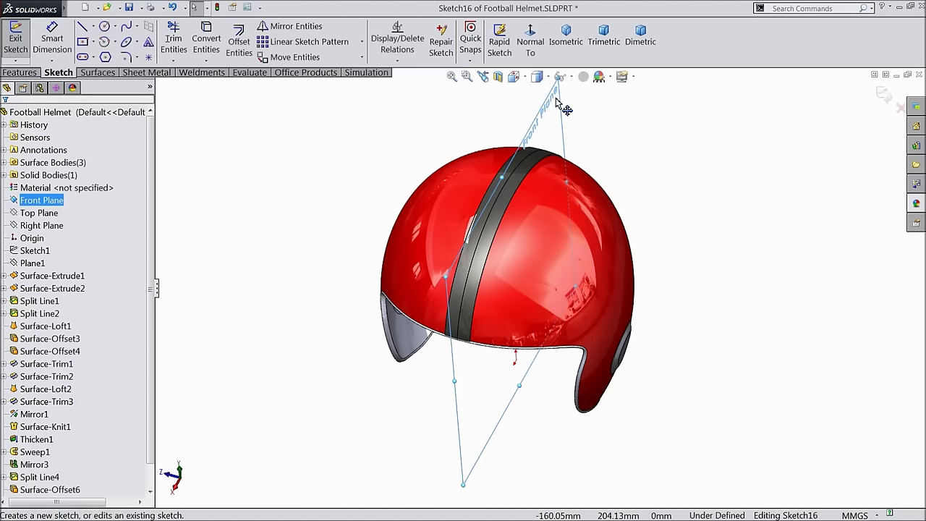
click(531, 44)
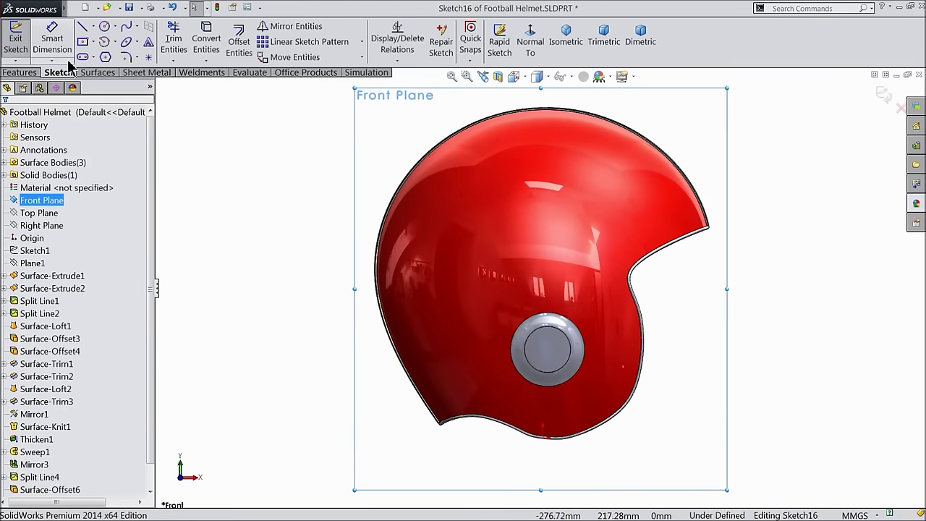
- Draw two chained centerlines from the helmet's bottom edge: one rightward, one up toward the face opening
click(94, 27)
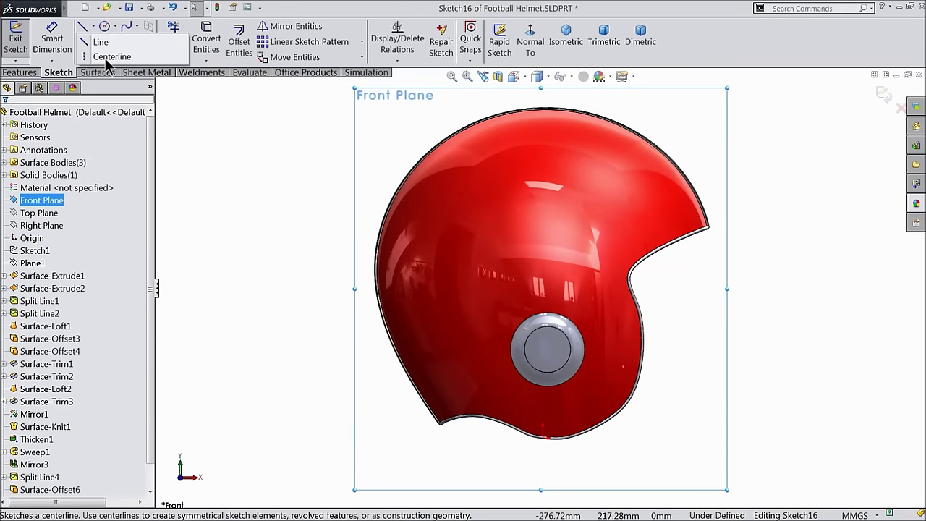
click(102, 56)
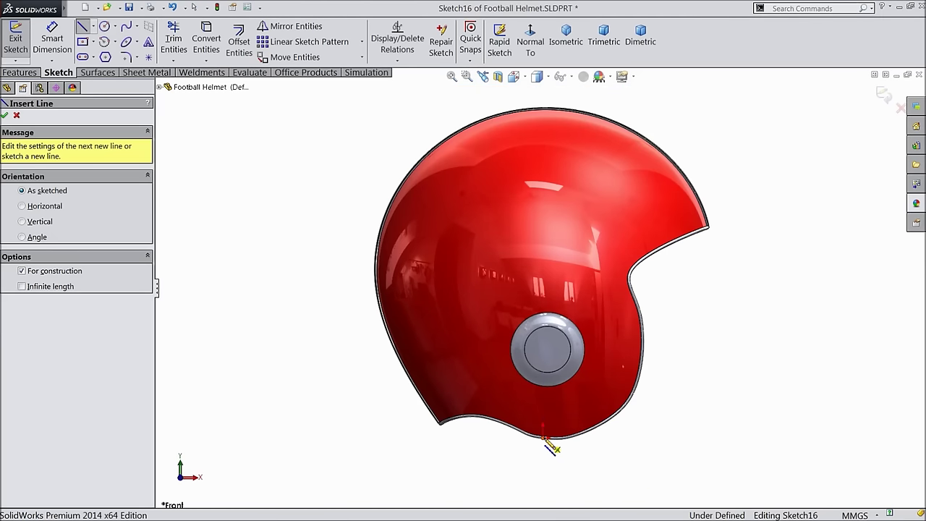
click(547, 438)
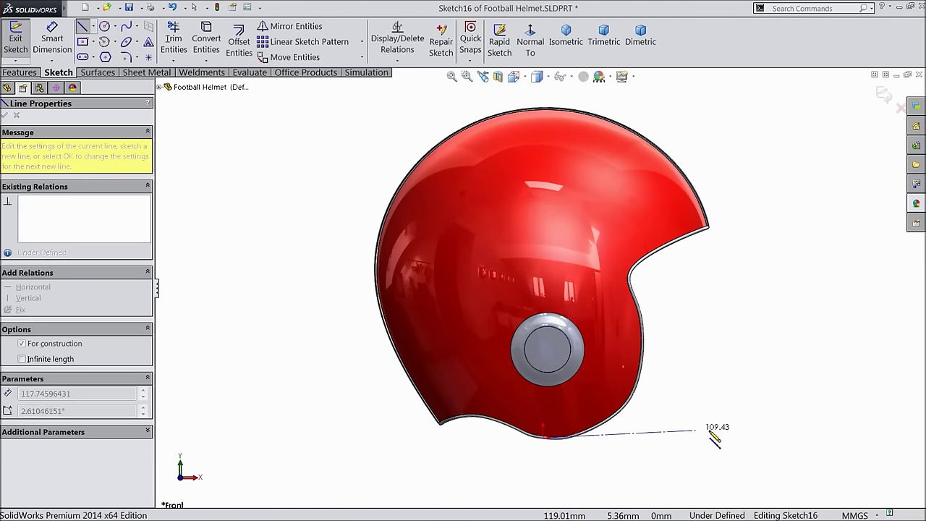
click(766, 442)
click(698, 248)
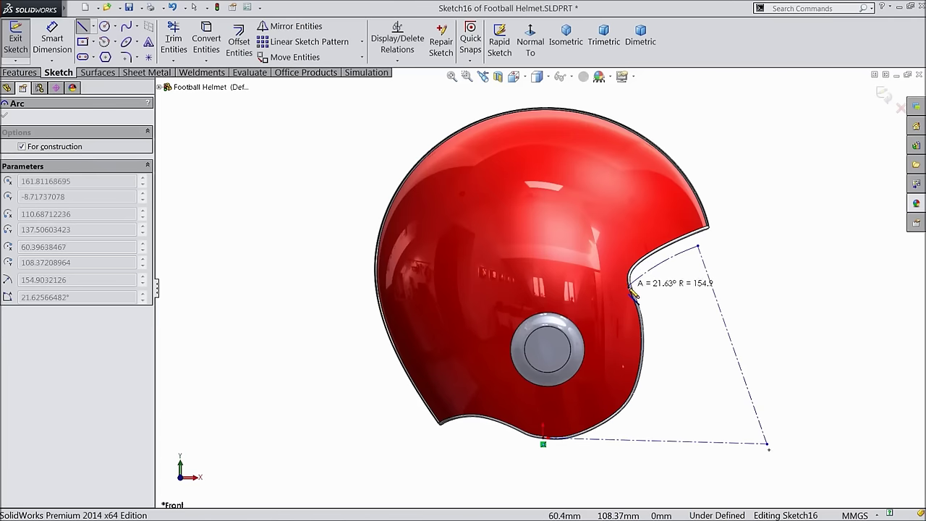
right_click(641, 276)
click(680, 141)
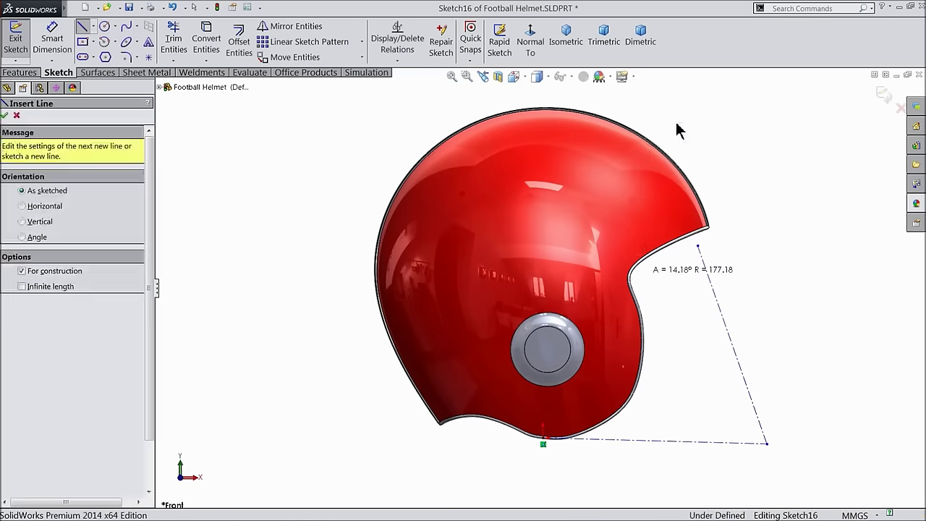
key(Escape)
- Make the bottom centerline horizontal
scroll(769, 398, up, 2)
scroll(769, 399, down, 3)
click(496, 362)
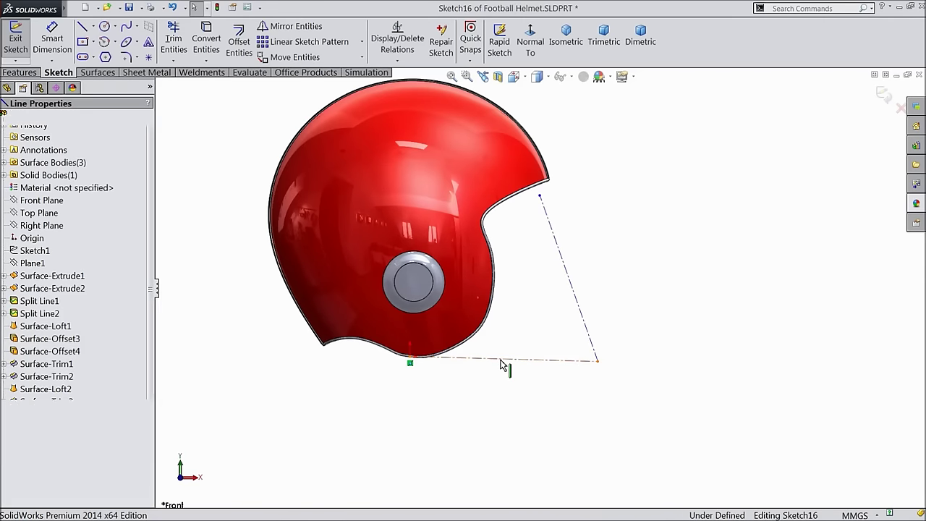
click(533, 325)
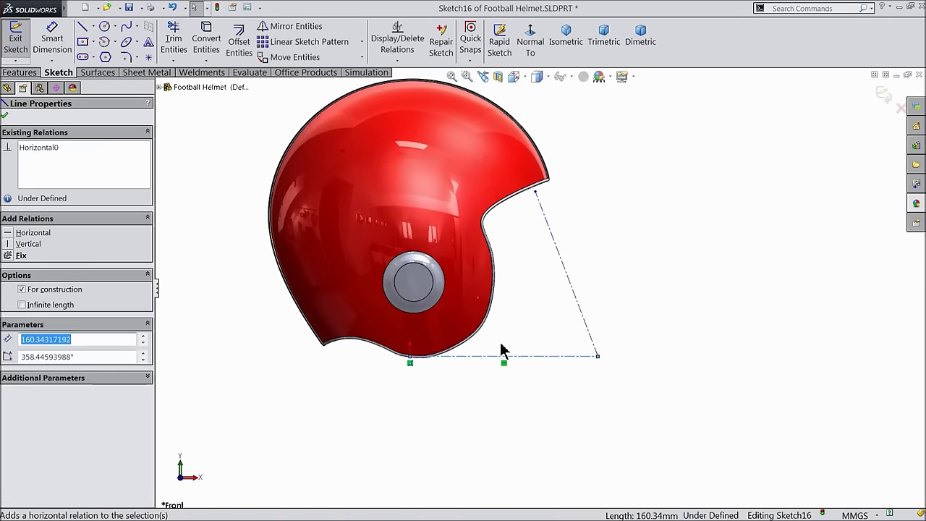
click(52, 40)
click(590, 337)
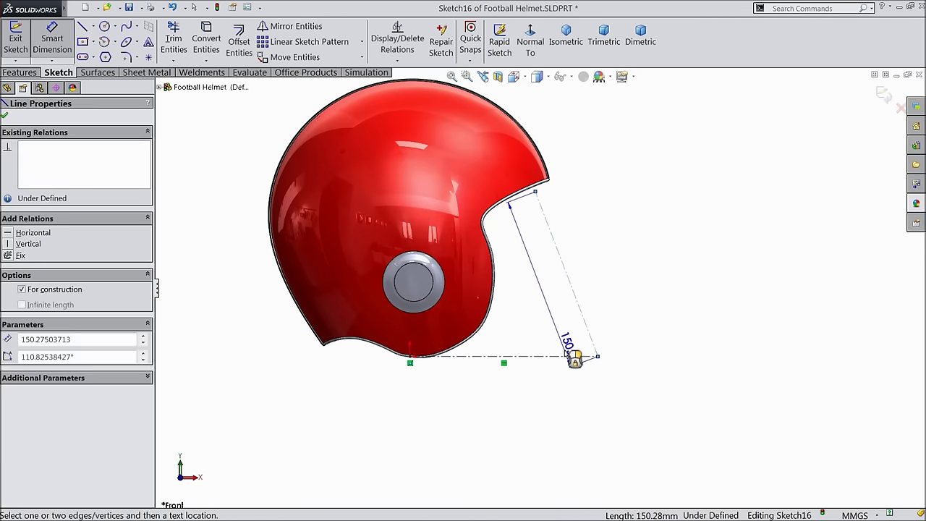
- Dimension the slanted centerline at 71° to the base line and 166 mm long
click(572, 356)
click(563, 341)
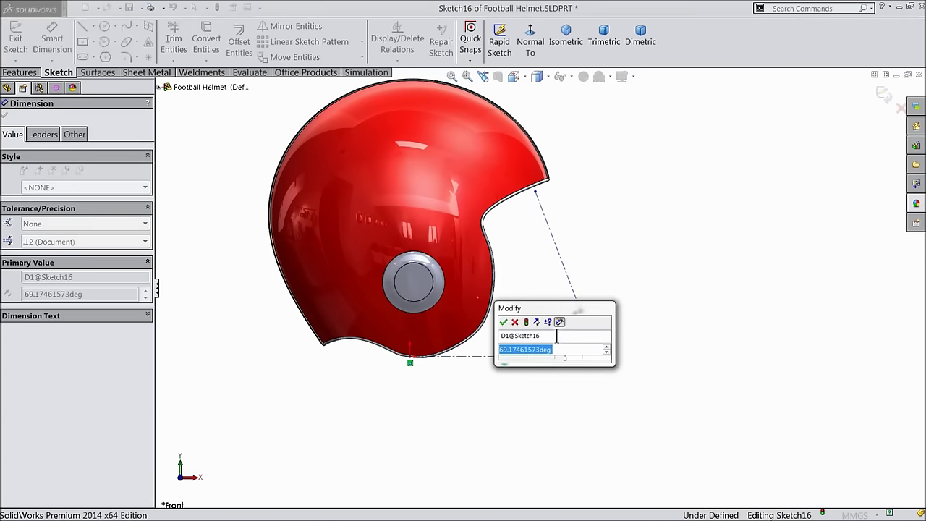
text(71)
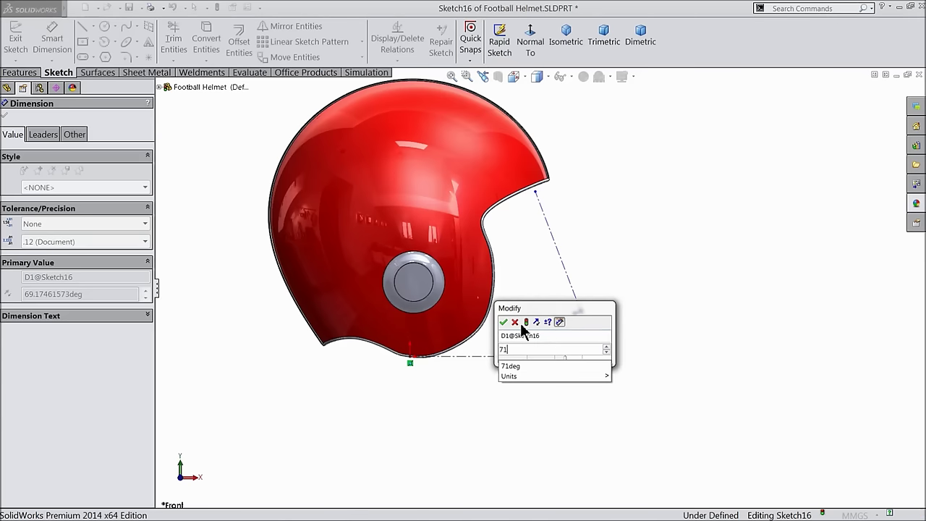
click(504, 322)
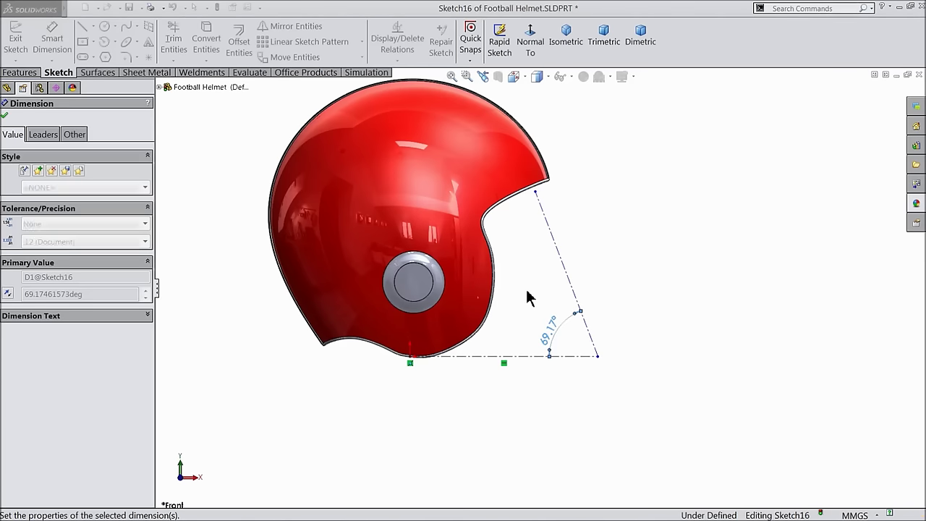
click(573, 280)
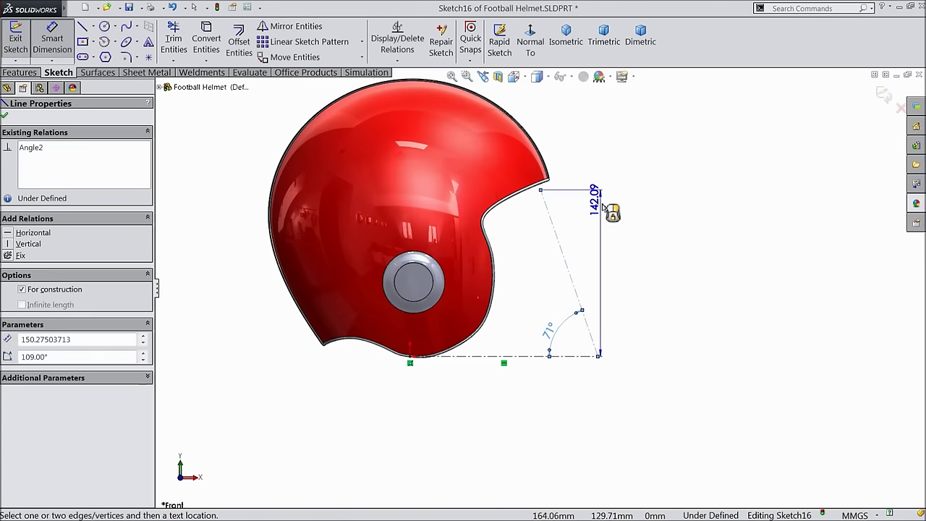
click(614, 183)
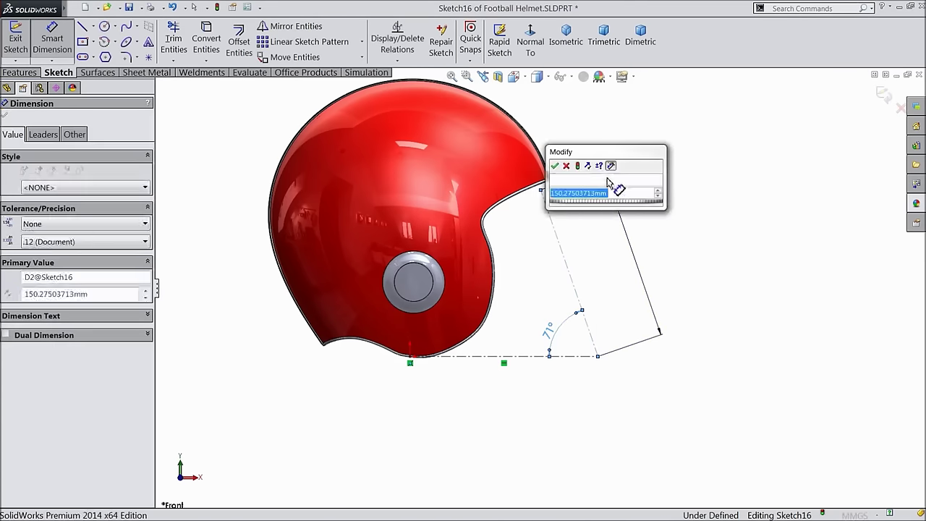
text(166)
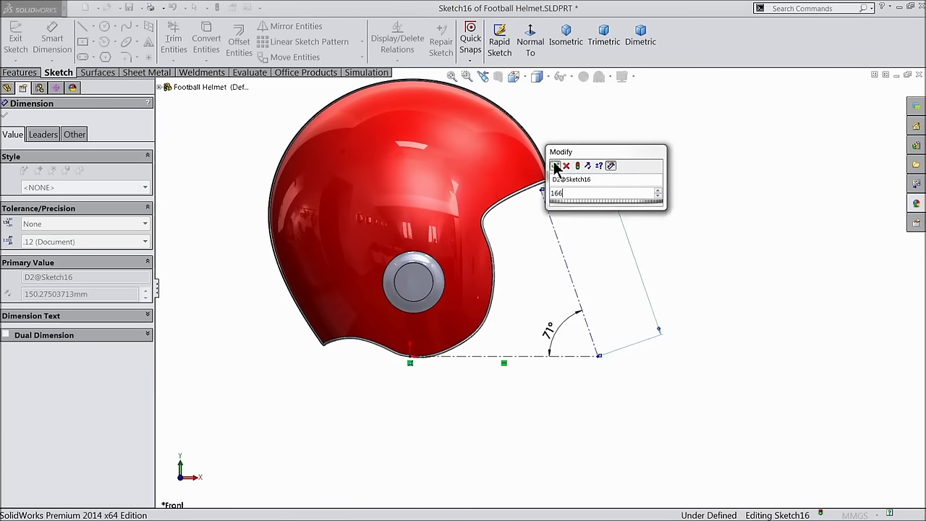
click(555, 165)
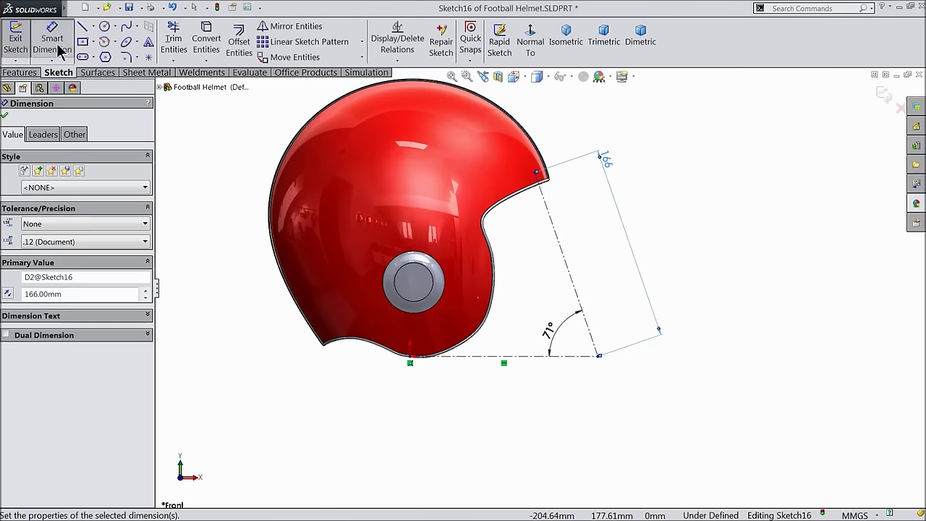
click(82, 26)
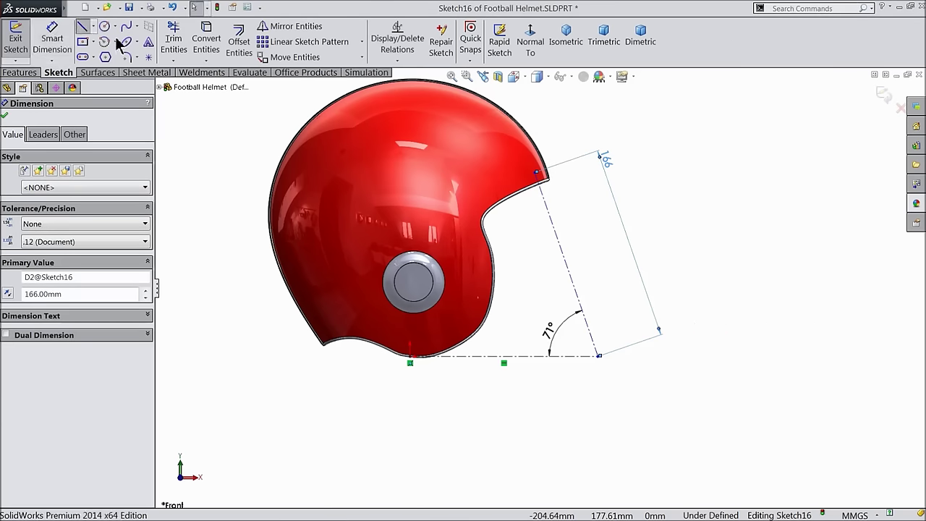
- Draw two connected lines from the helmet's front edge toward the lower edge
scroll(534, 177, down, 2)
click(534, 177)
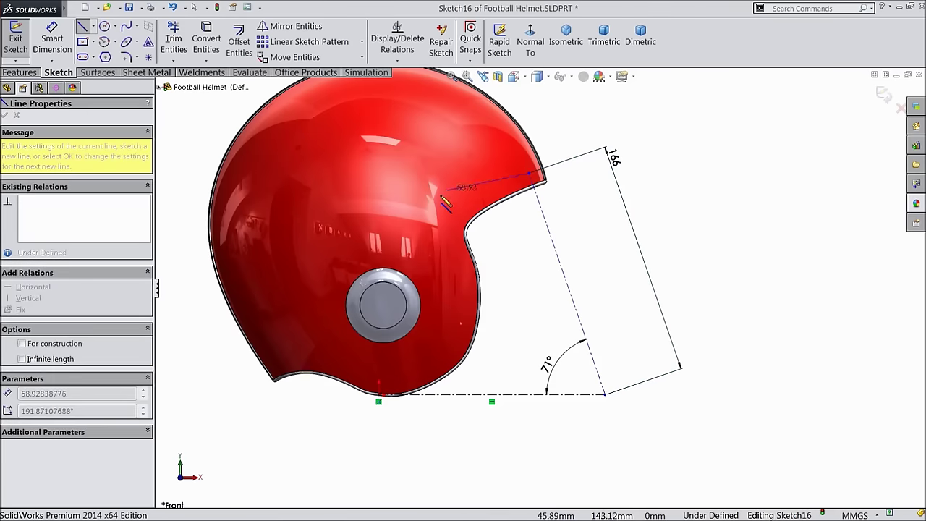
click(446, 209)
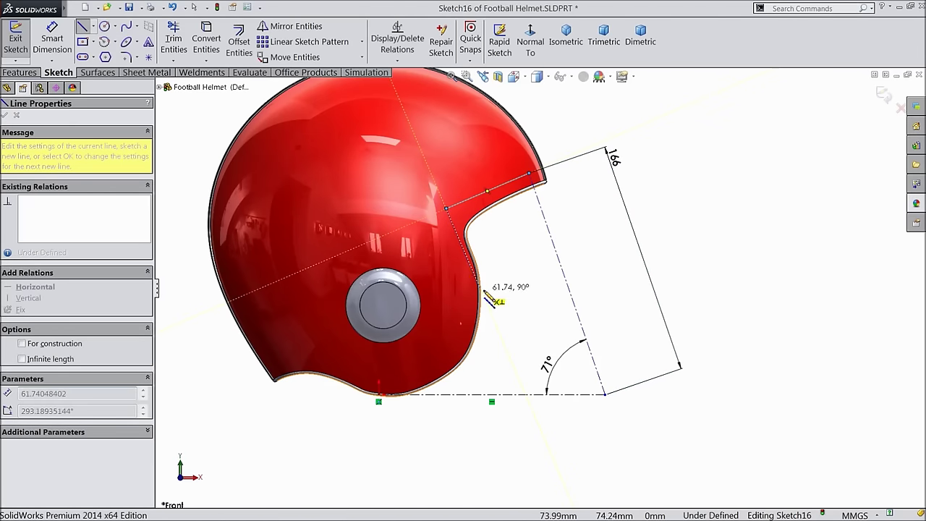
click(491, 316)
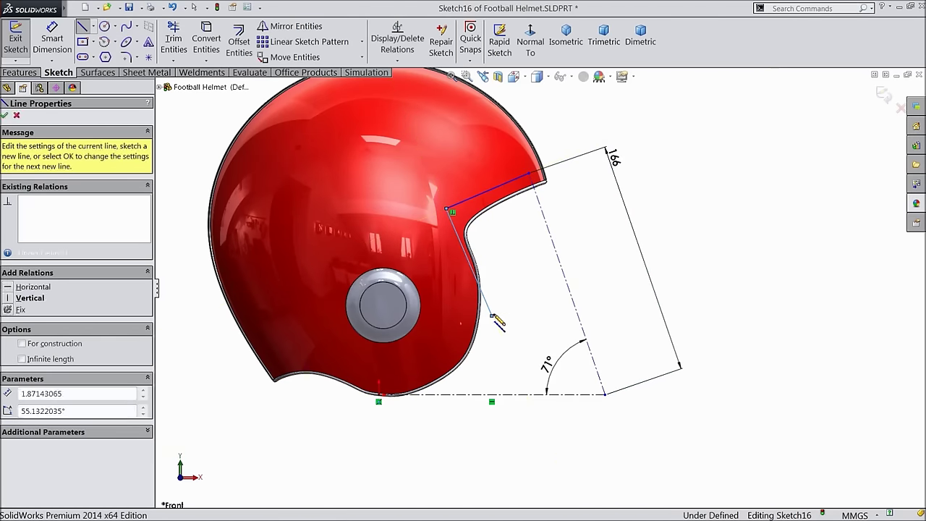
right_click(518, 217)
click(543, 86)
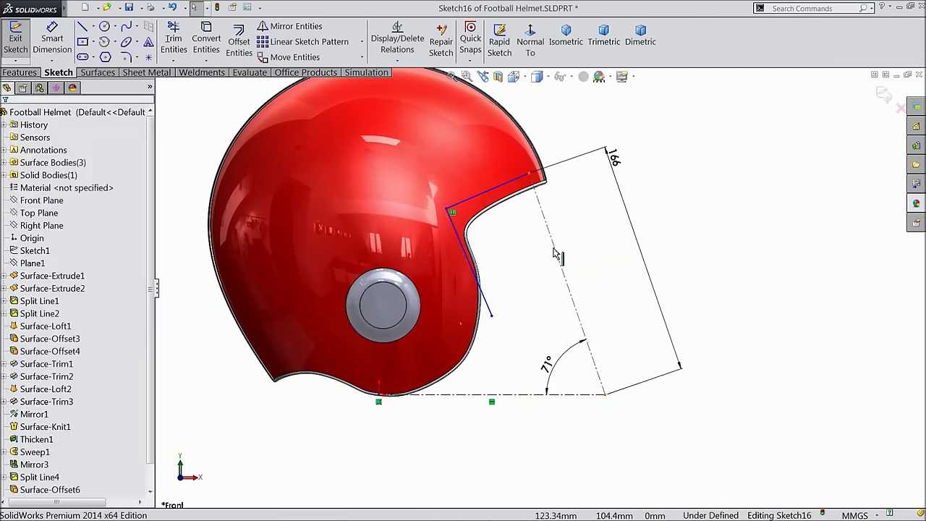
- Make the upper line perpendicular and the lower line parallel to the slanted centerline
click(548, 225)
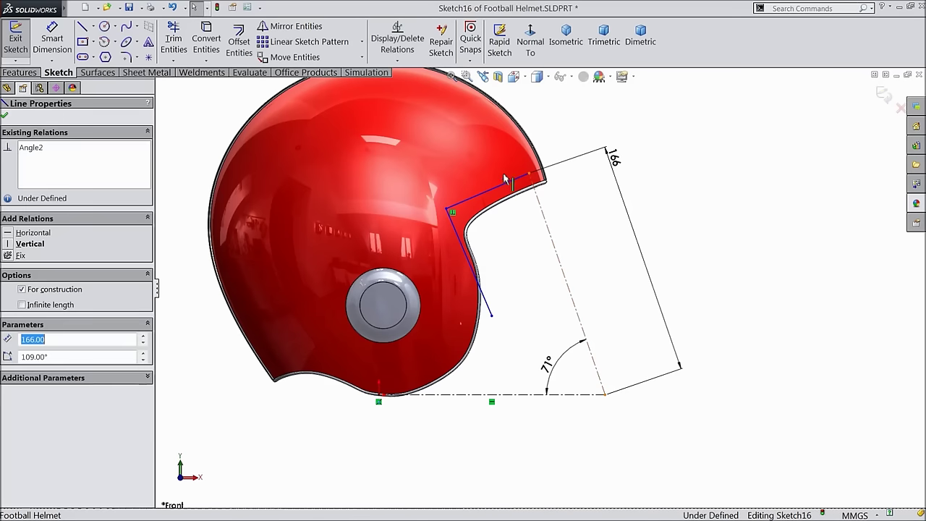
ctrl+click(513, 181)
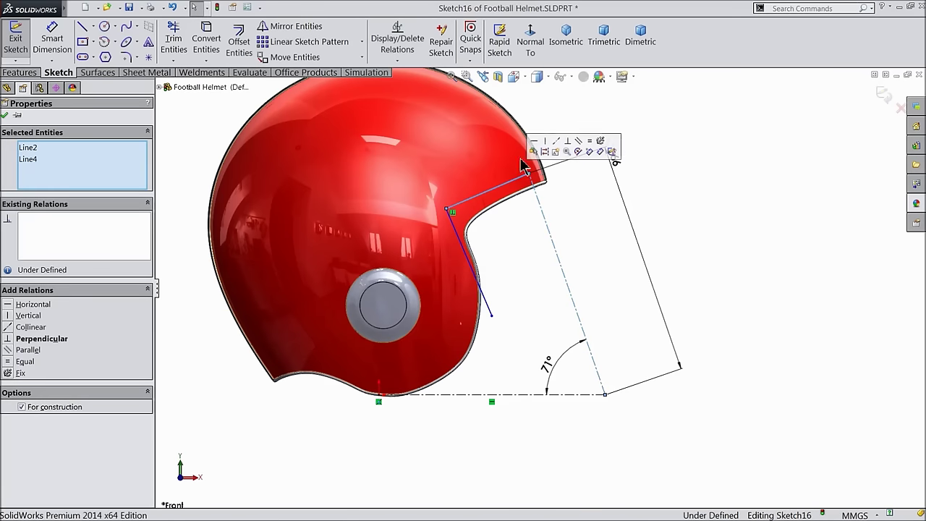
click(567, 142)
click(512, 254)
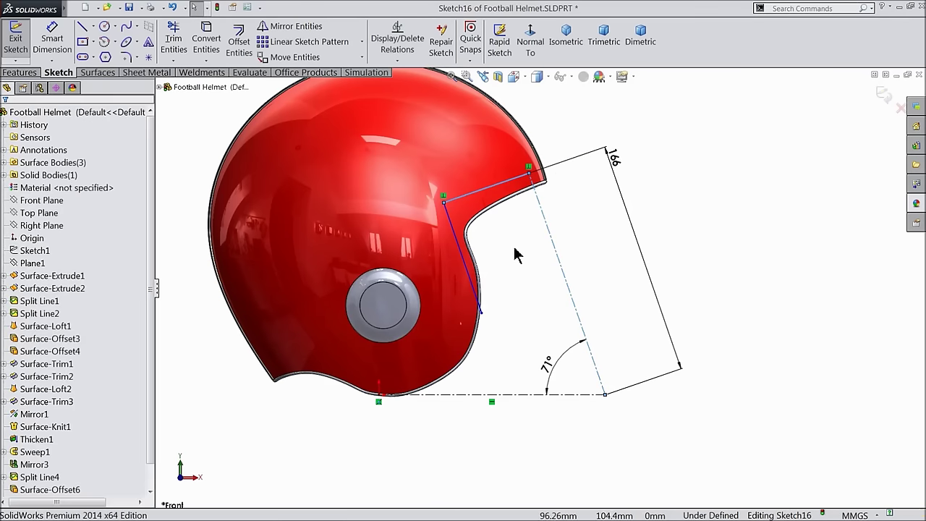
click(551, 242)
ctrl+click(467, 269)
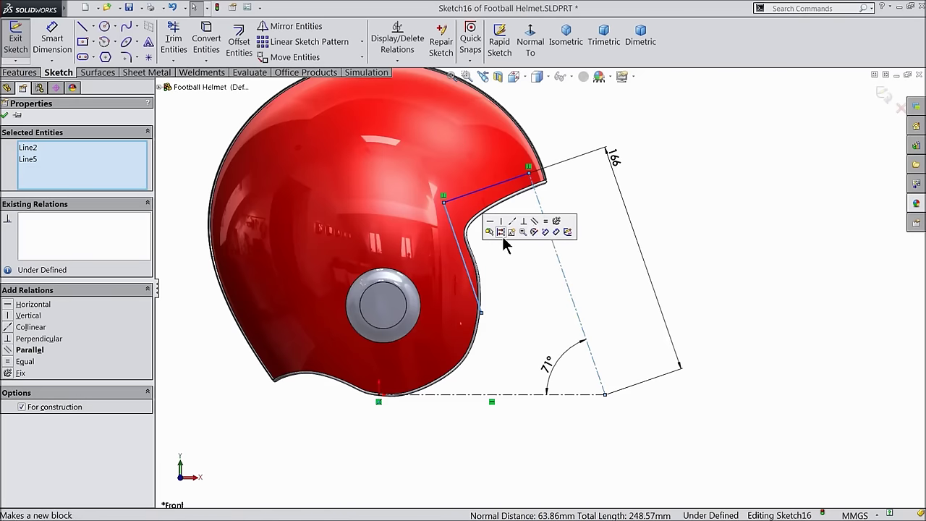
click(539, 225)
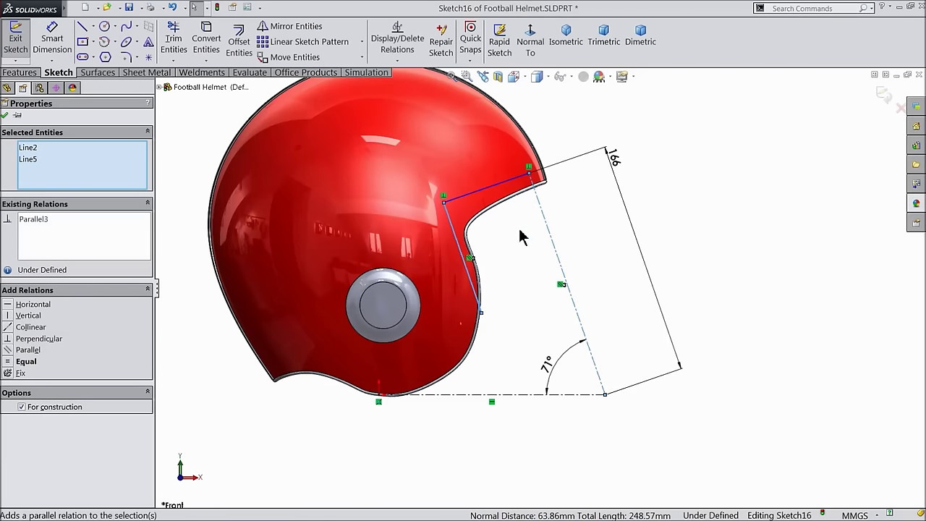
click(5, 116)
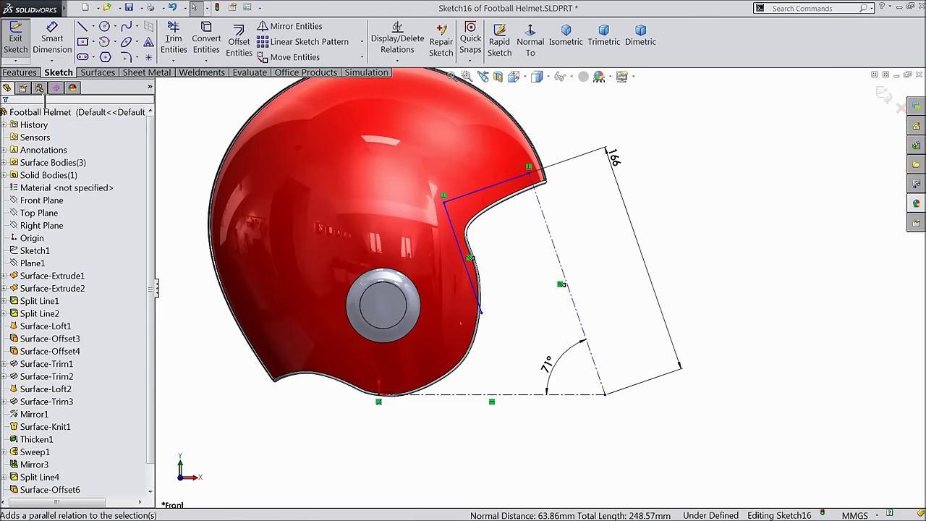
- Round the corner between the two lines with an R25 sketch fillet
click(126, 56)
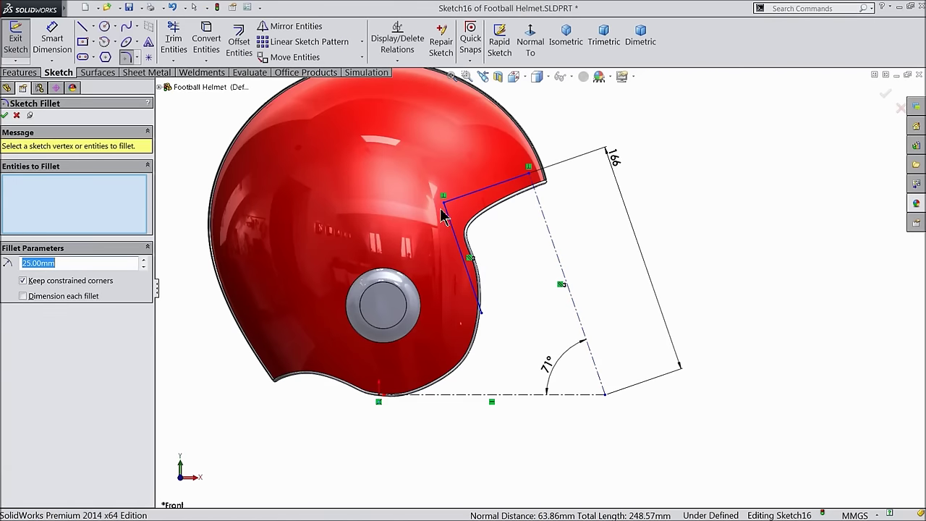
click(445, 203)
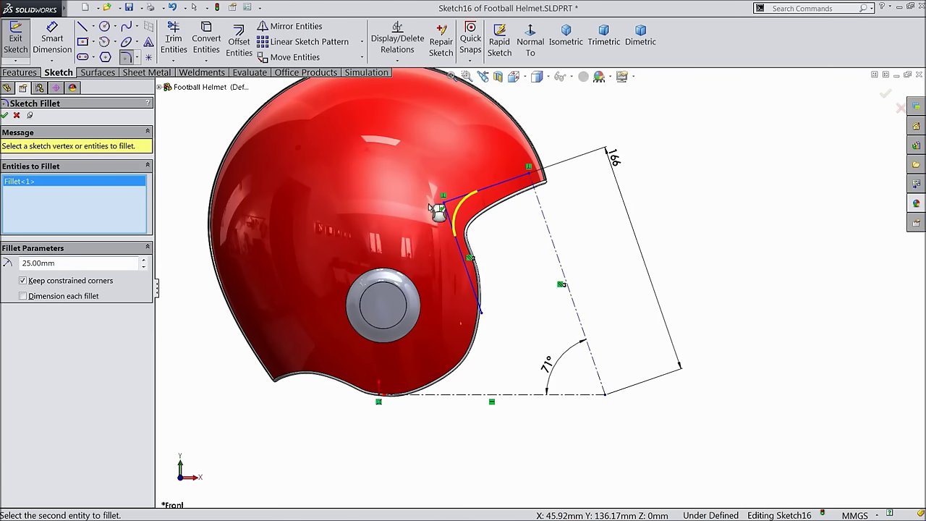
click(5, 116)
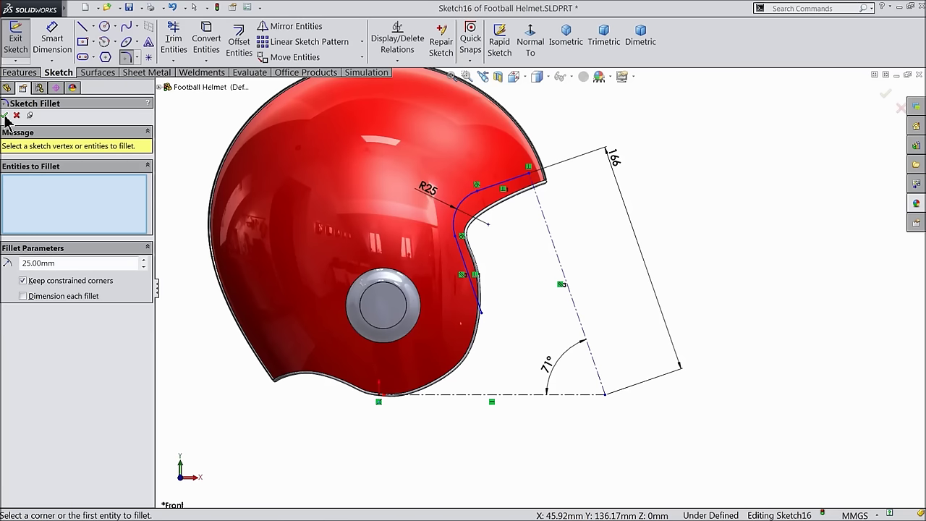
click(4, 117)
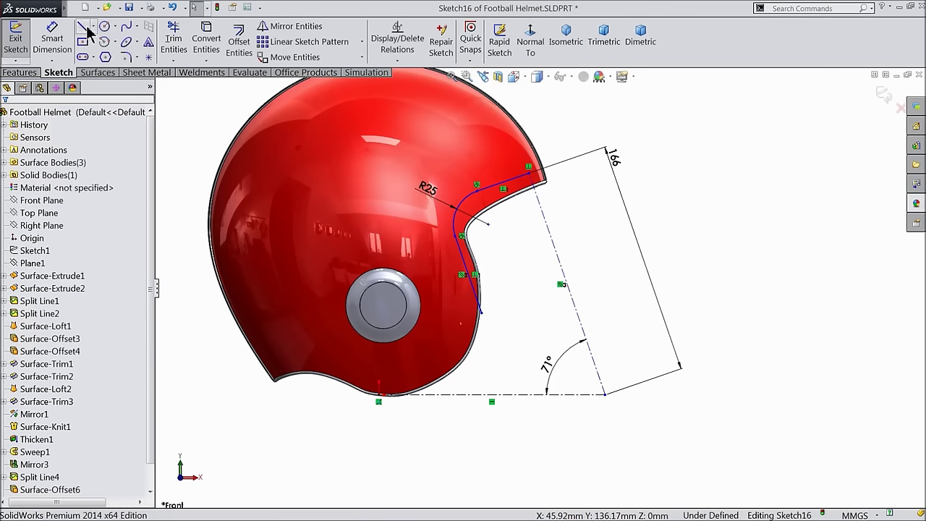
click(52, 40)
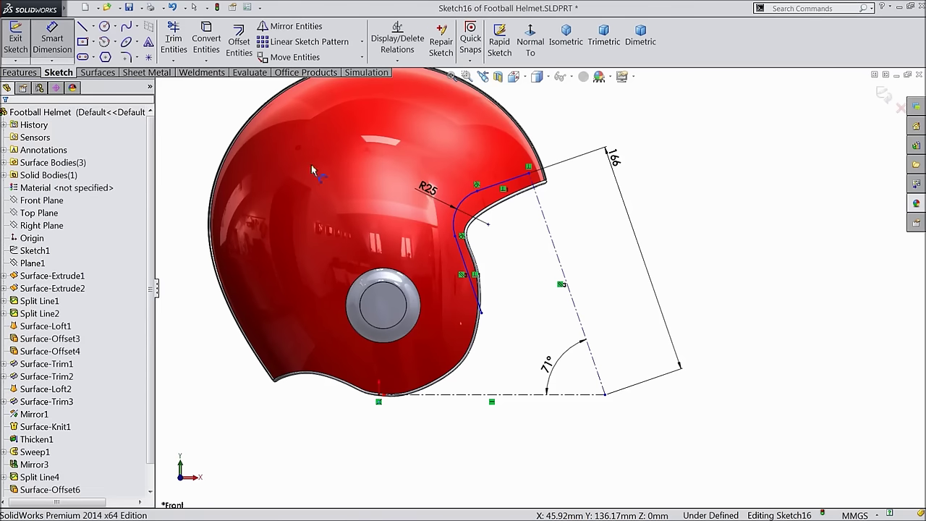
- Add 82 mm and 91 mm distance dimensions to the profile lines
click(474, 274)
click(557, 248)
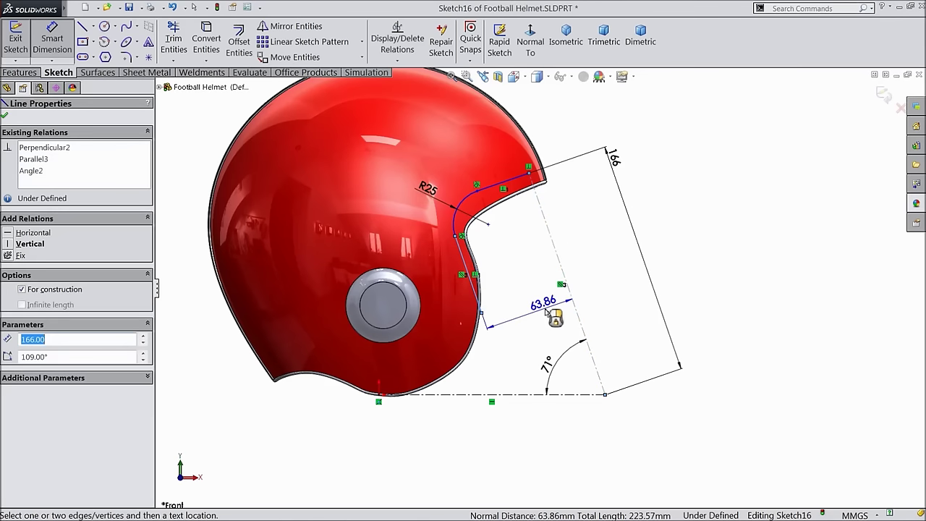
click(546, 310)
text(82)
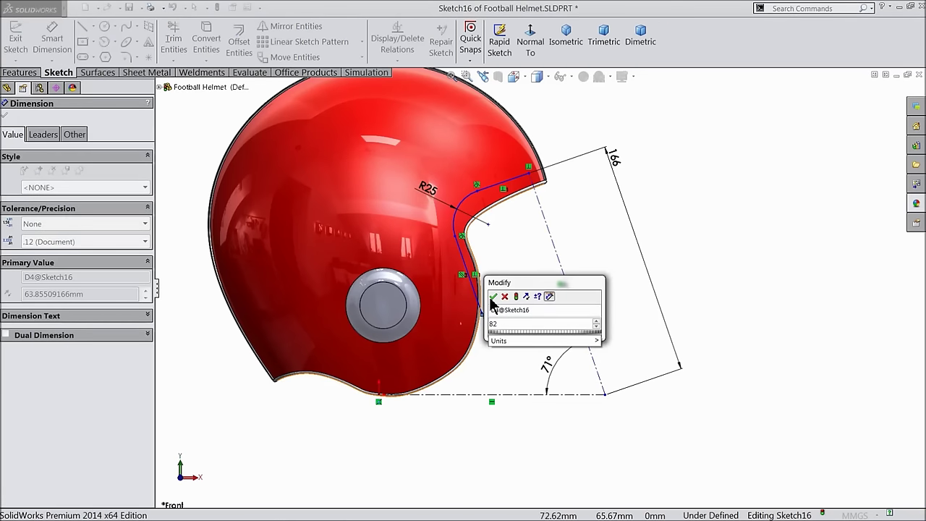
click(493, 297)
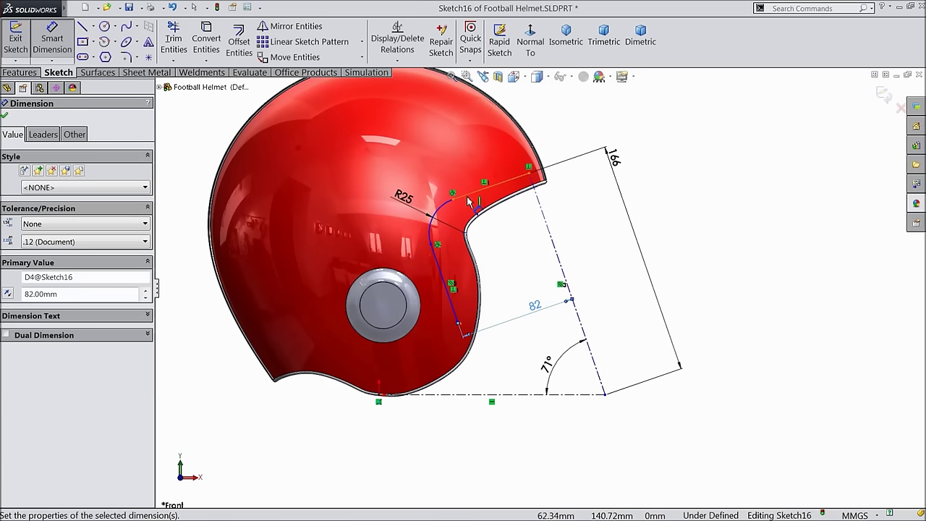
click(466, 196)
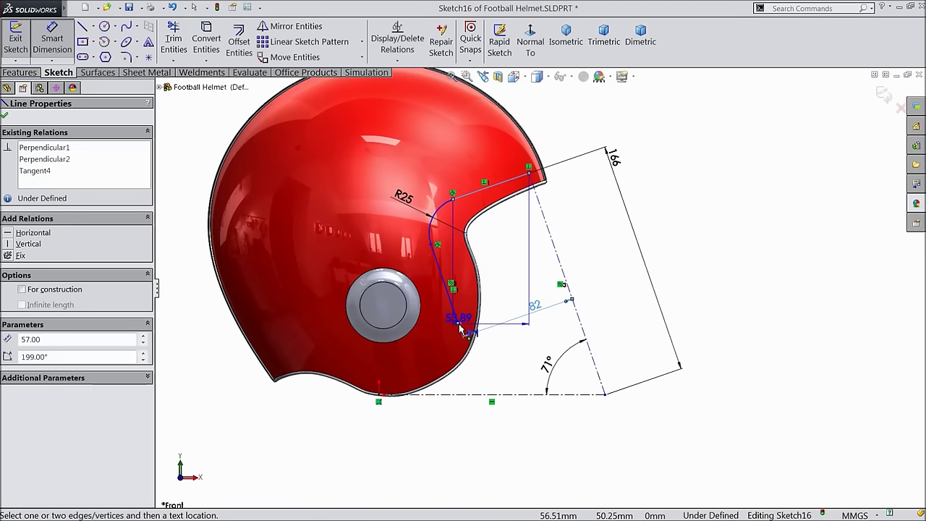
click(459, 325)
click(576, 225)
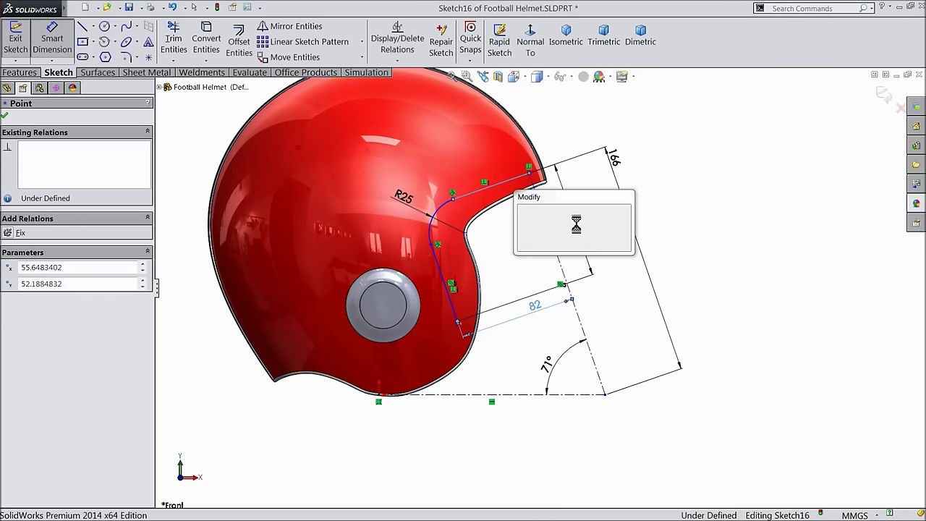
text(91)
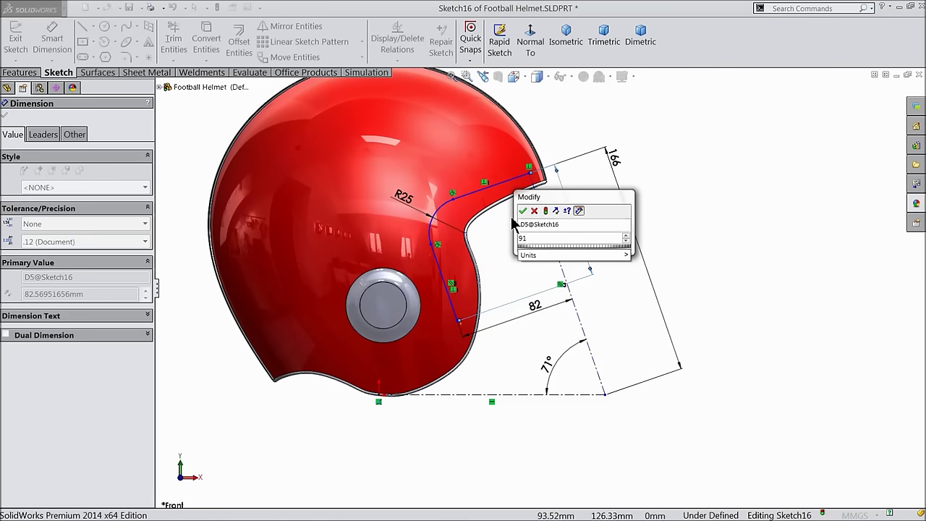
click(522, 211)
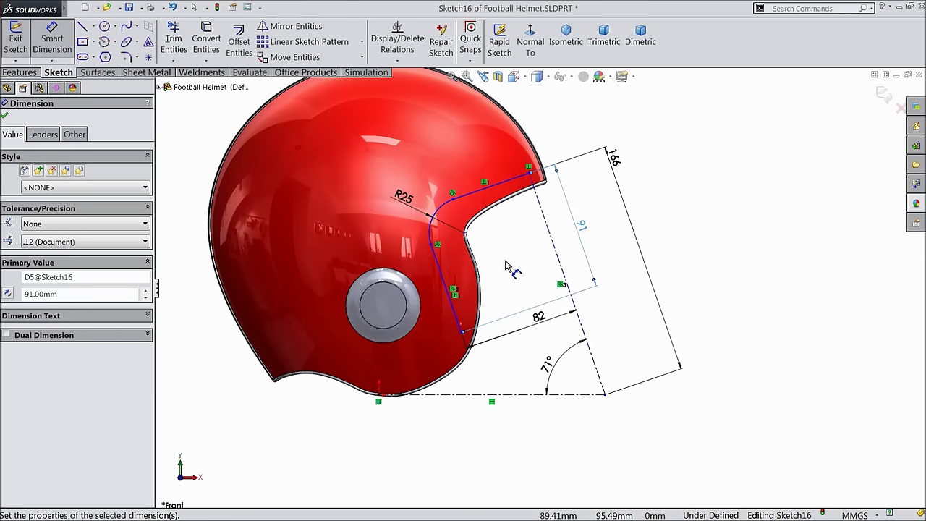
- Dimension the horizontal base centerline to 176 mm
click(496, 394)
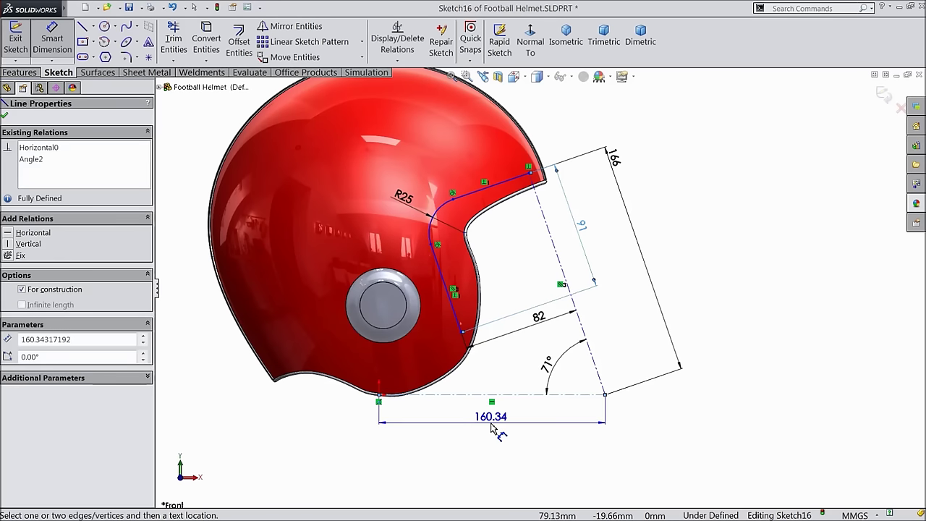
click(491, 429)
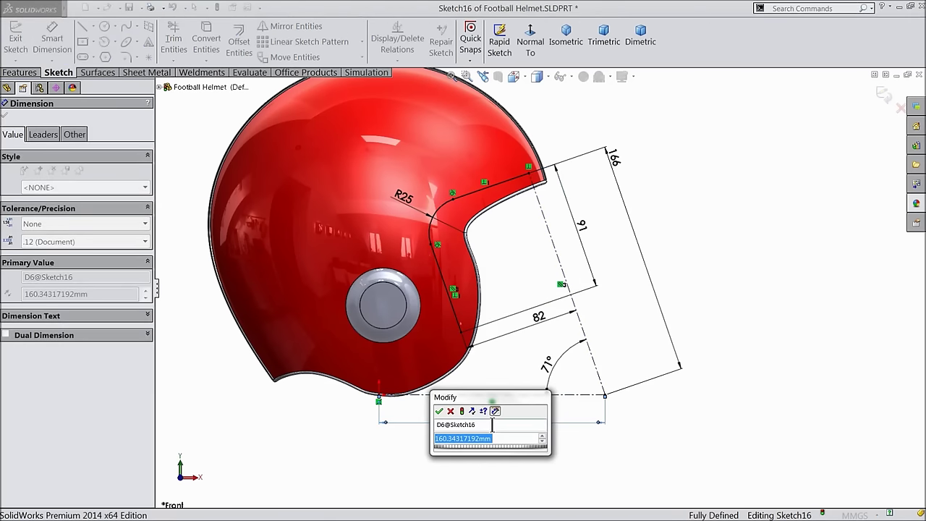
text(176)
click(439, 411)
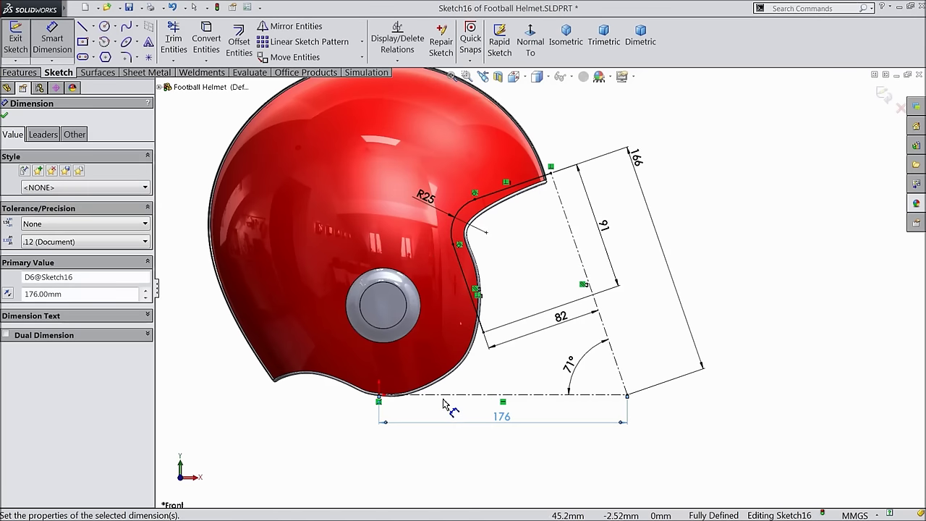
click(5, 116)
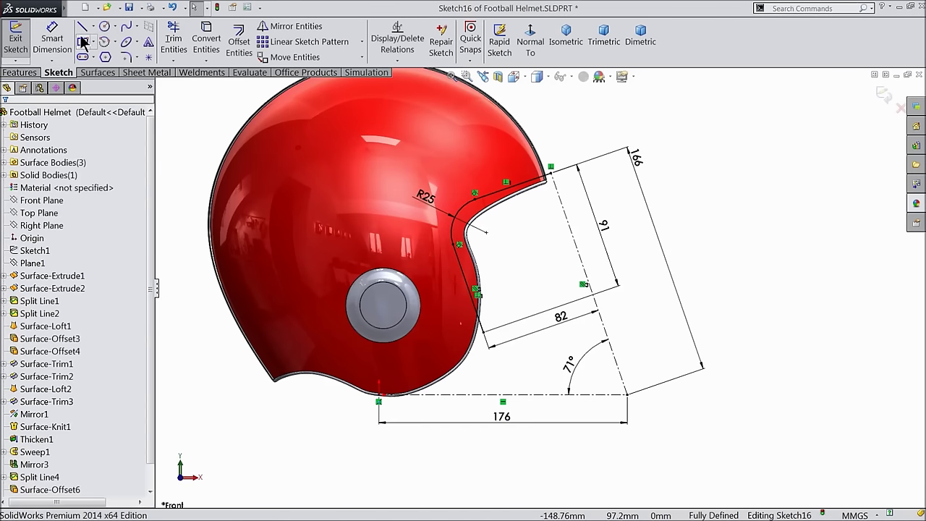
- Draw a construction centerline from the base line up toward the helmet crown
click(93, 26)
click(111, 57)
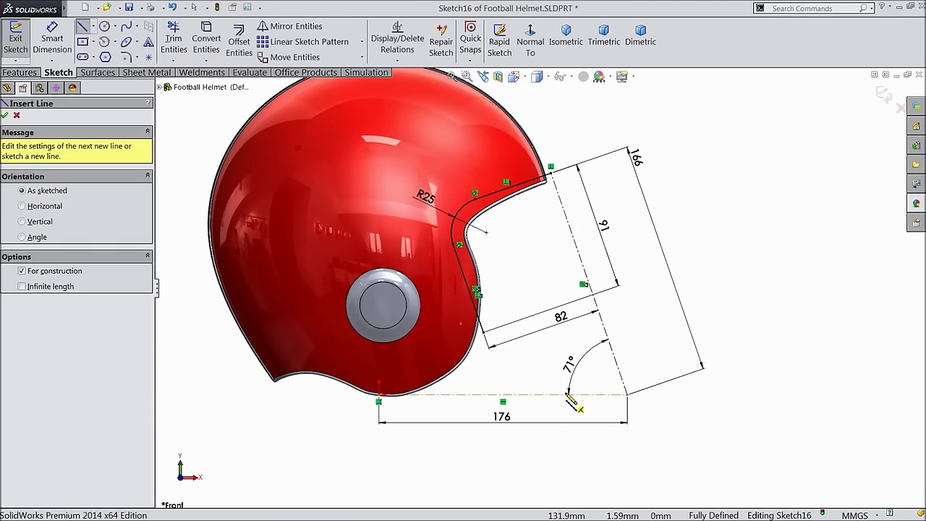
click(562, 394)
click(474, 141)
right_click(532, 104)
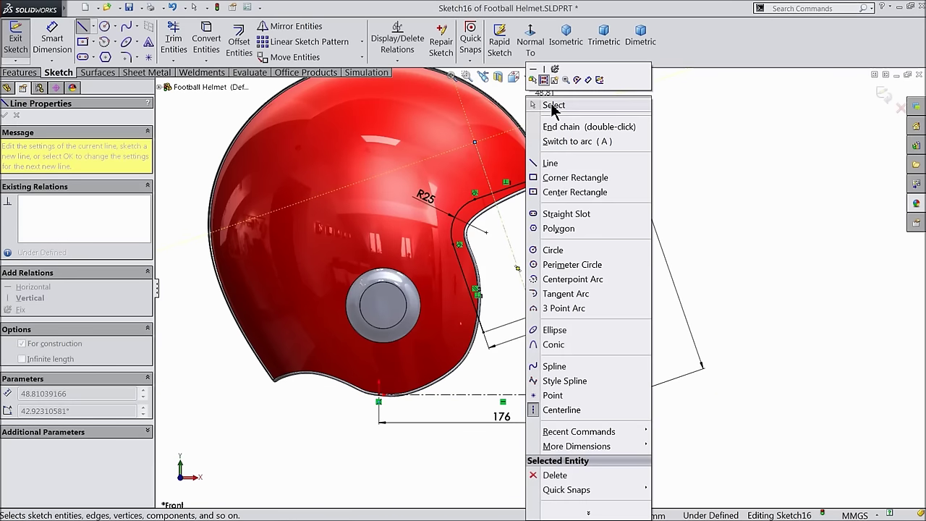
click(553, 106)
- Dimension the new centerline at 74.5° from the base line and 212.3 long
click(71, 44)
click(550, 362)
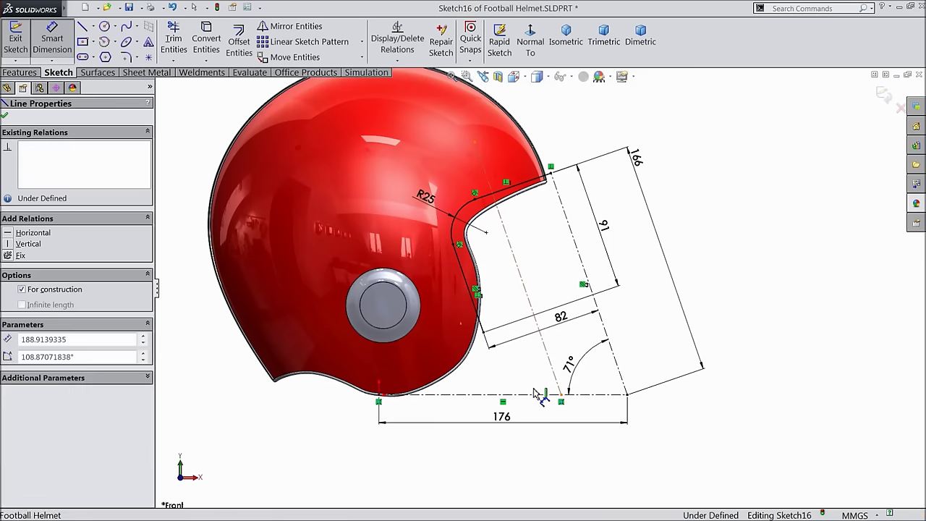
click(535, 394)
click(526, 379)
text(74.5)
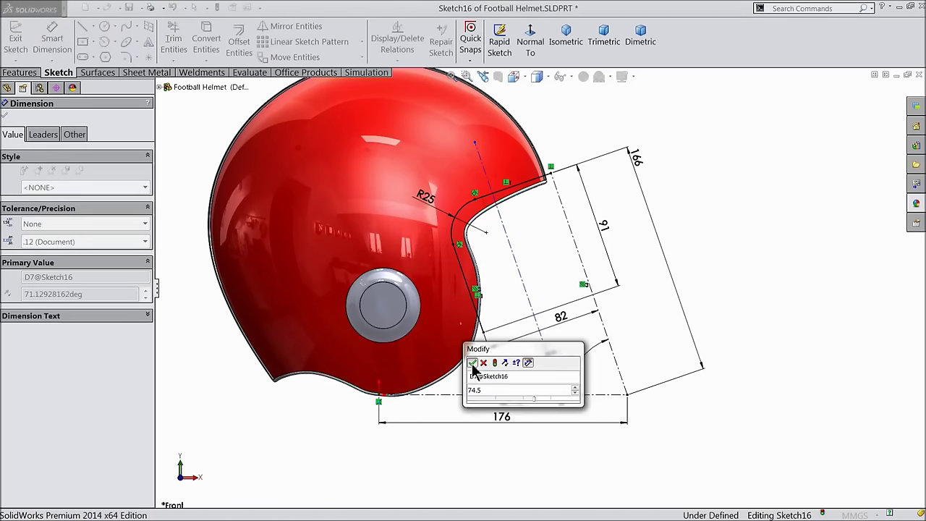
click(471, 363)
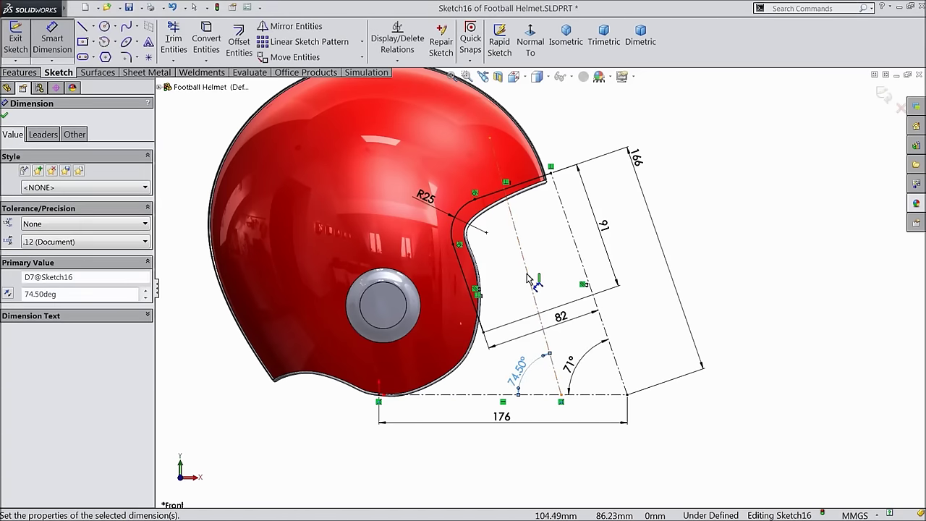
click(530, 281)
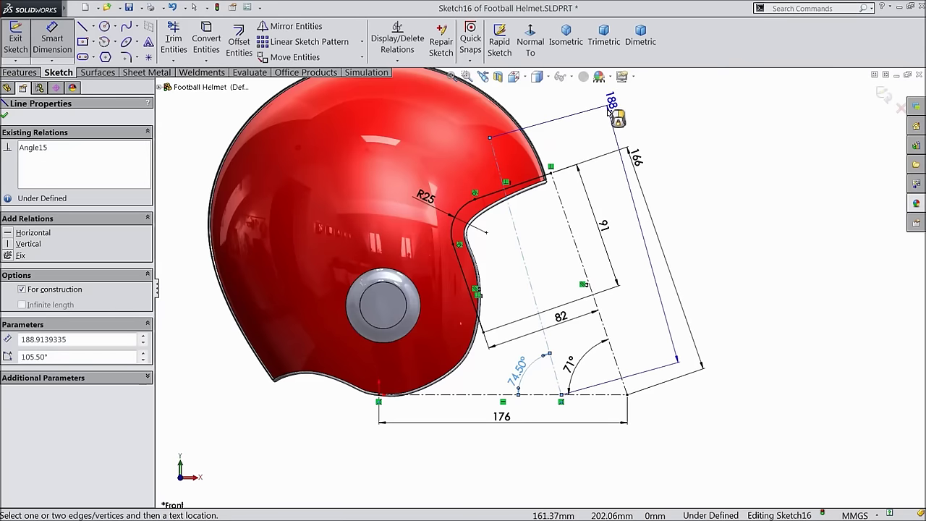
click(608, 112)
text(212.3)
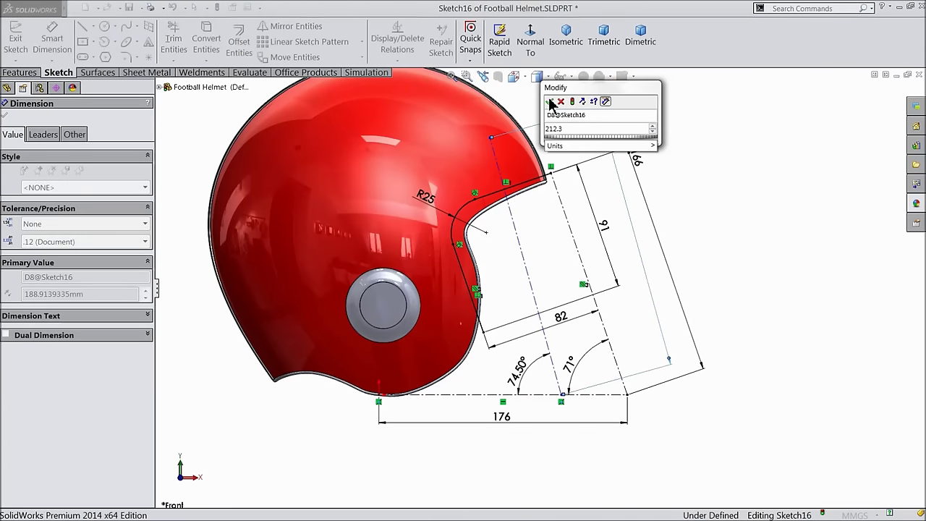
click(549, 102)
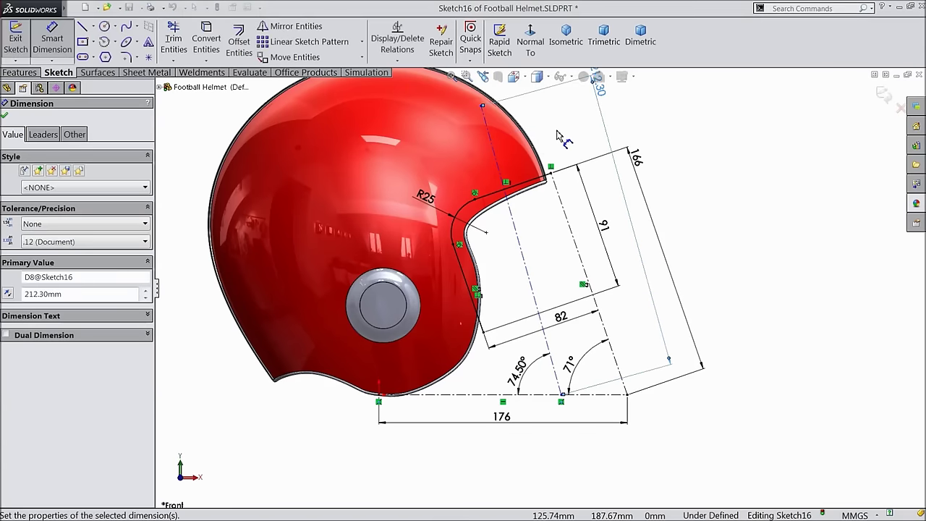
click(568, 411)
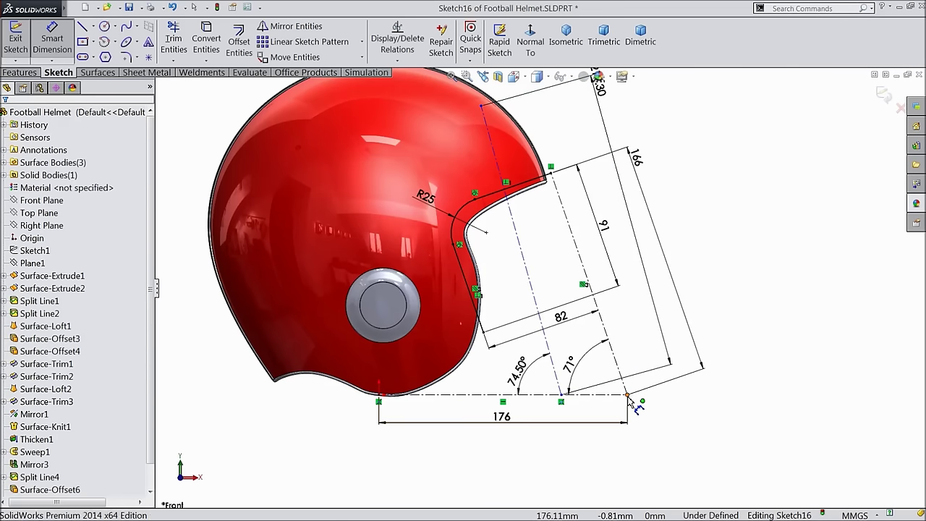
- Dimension the centerline's foot 55 from the base line's right end, fully defining the sketch
click(626, 396)
scroll(607, 407, down, 3)
click(493, 358)
click(560, 394)
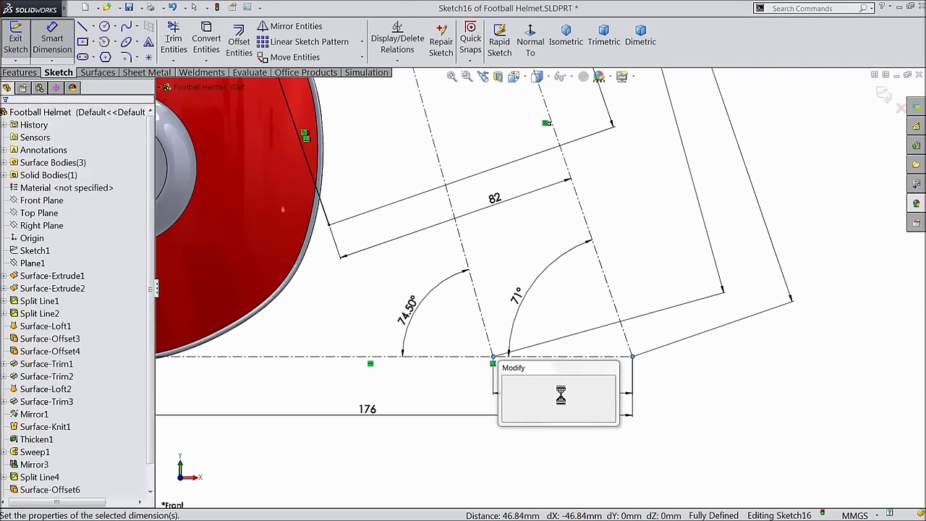
text(55)
click(506, 381)
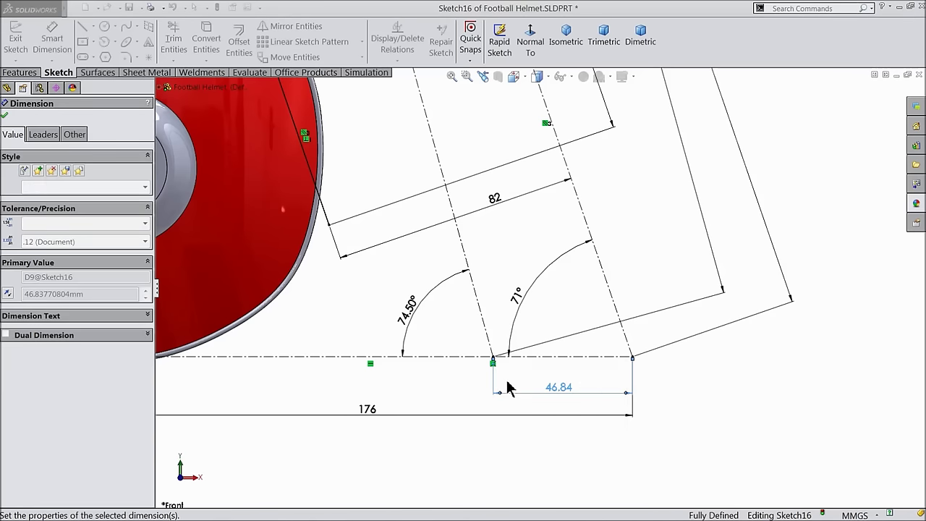
key(f)
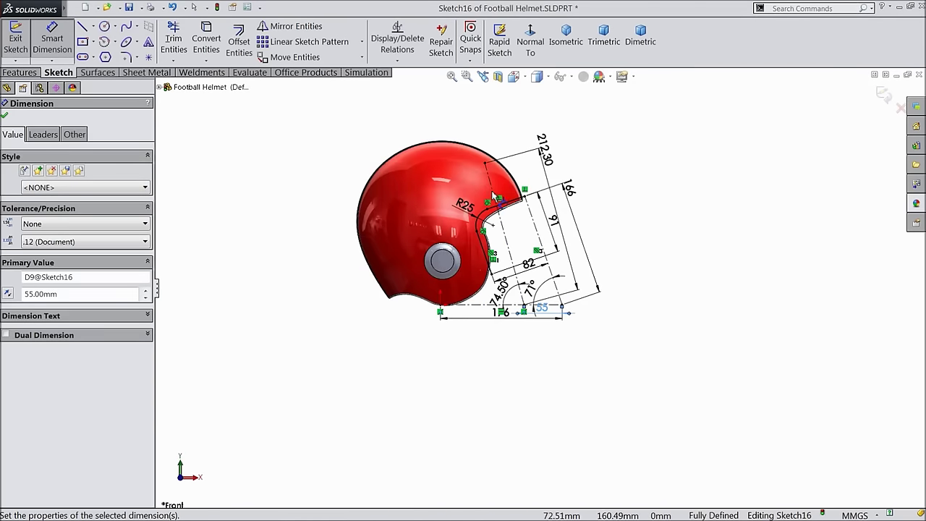
click(5, 116)
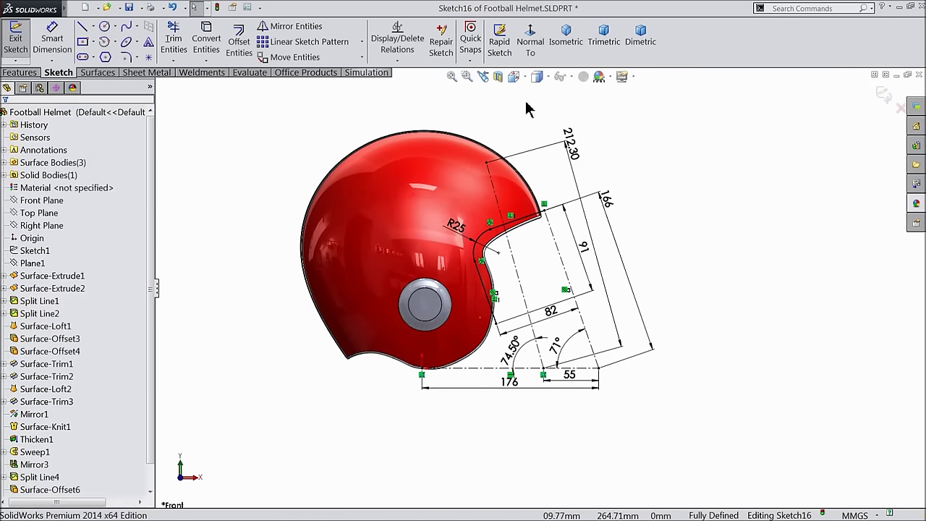
- Close Sketch16, start and cancel a Projected Curve, then select Sketch1 and Surface-Offset3
click(882, 95)
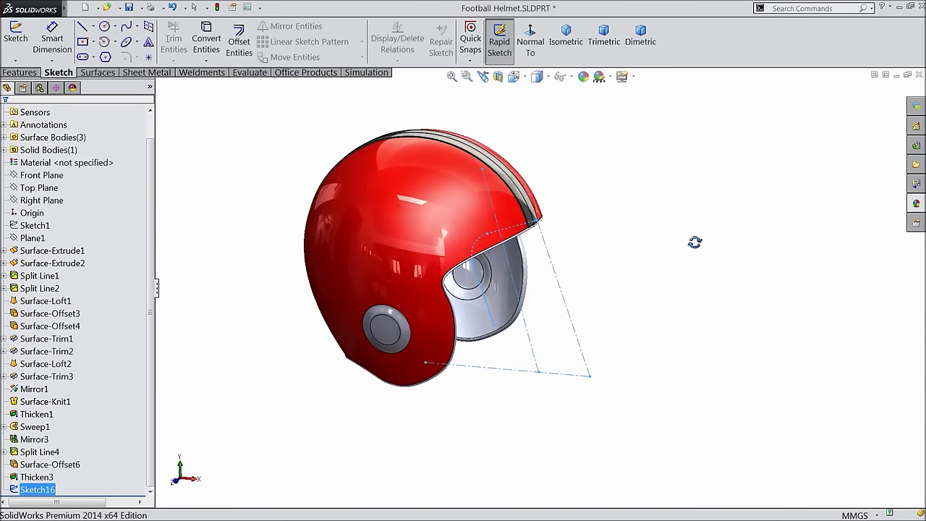
click(19, 73)
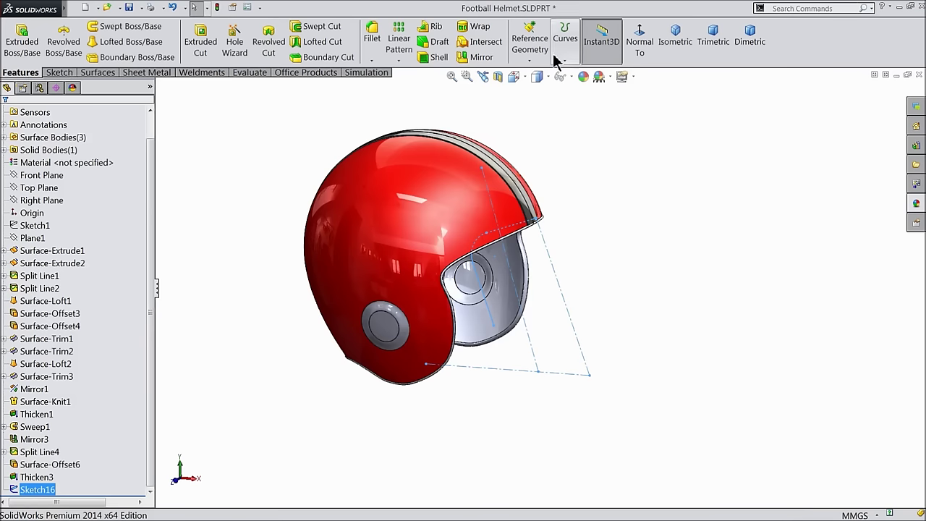
click(531, 61)
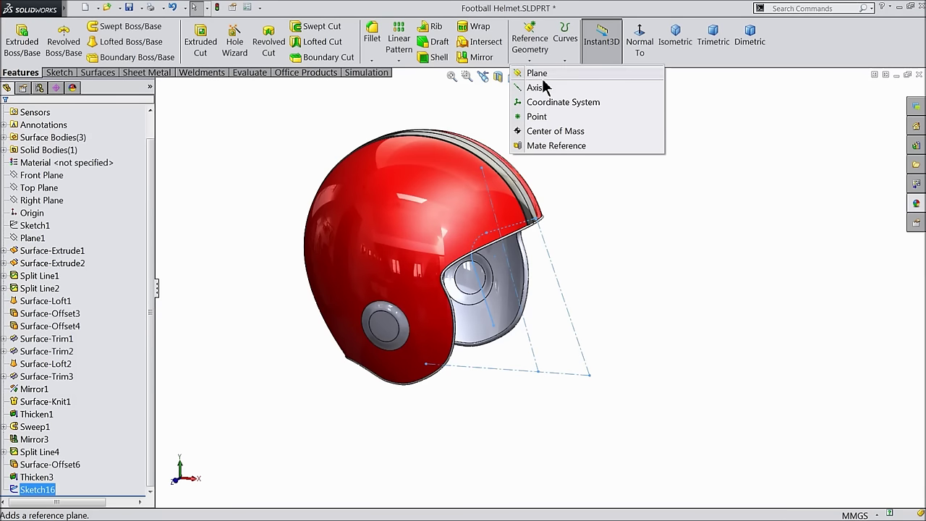
click(564, 58)
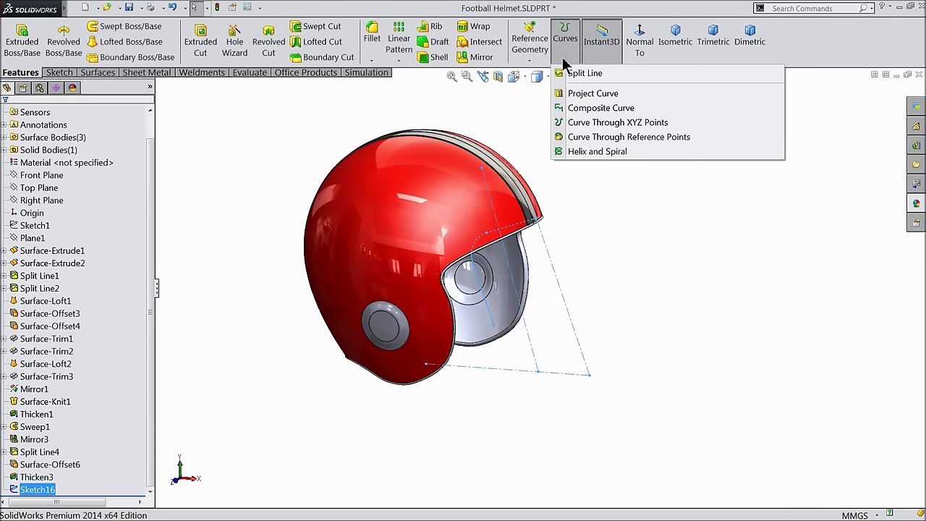
click(579, 94)
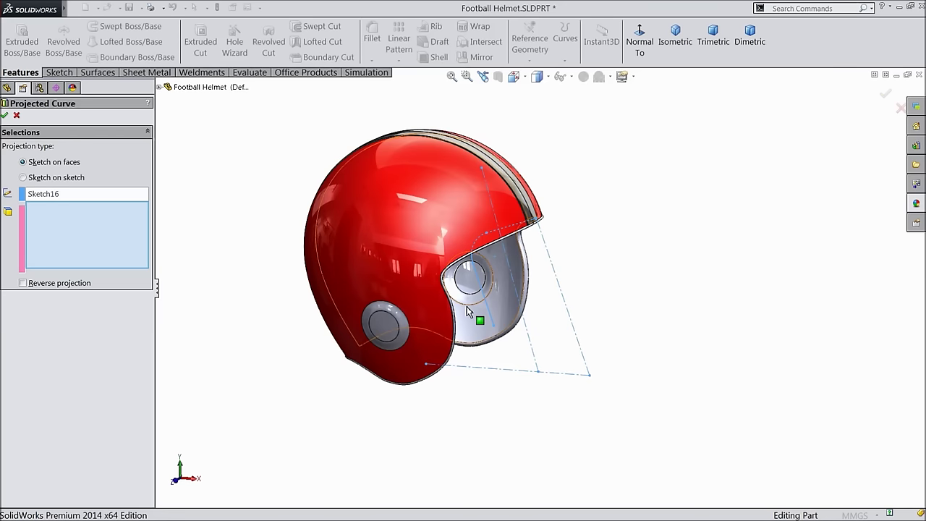
click(17, 115)
ctrl+click(33, 226)
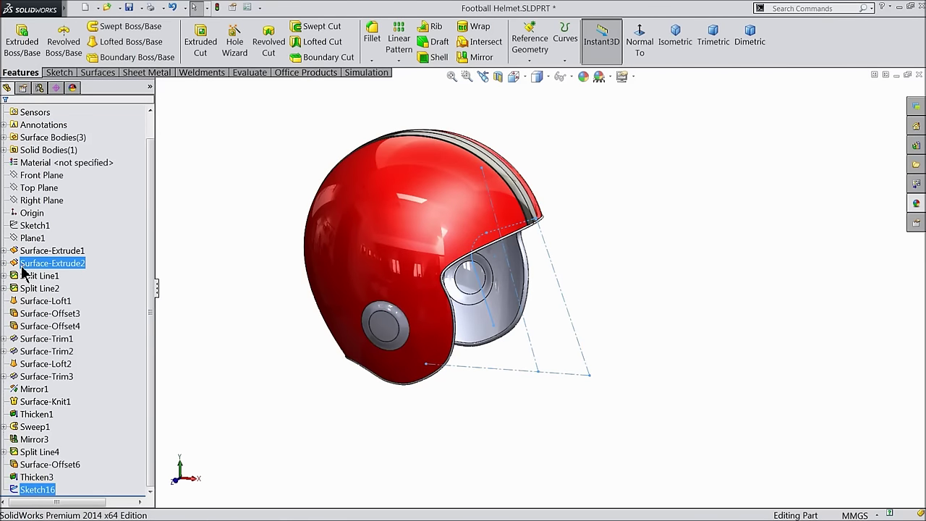
click(17, 315)
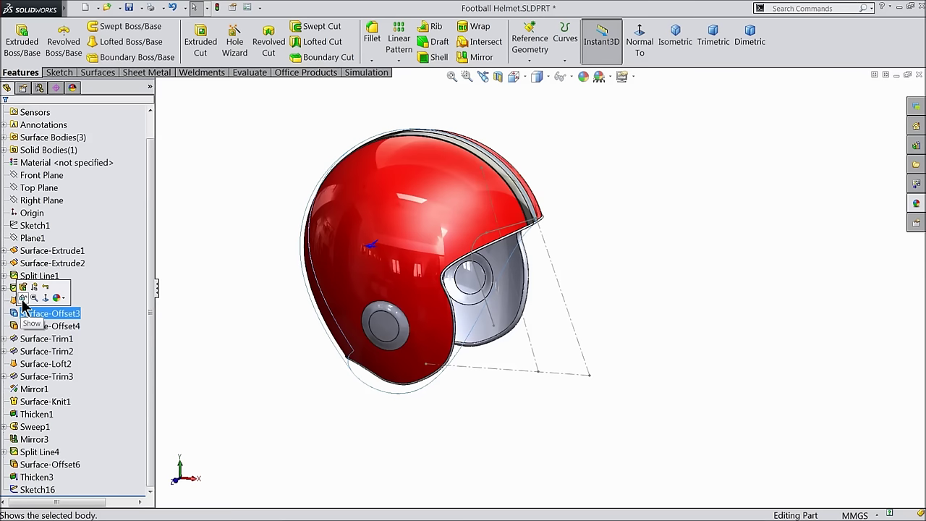
- Show the Surface-Offset3 body and orbit around the helmet to inspect it
click(22, 299)
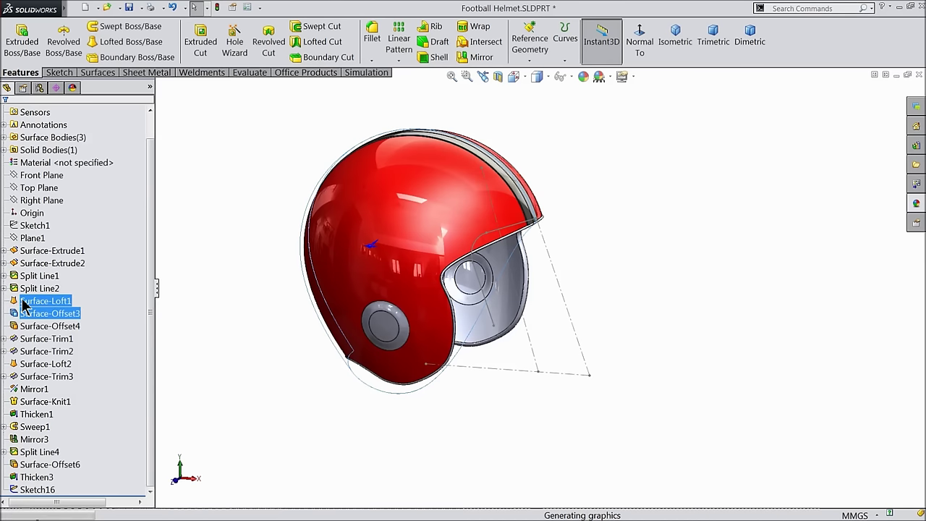
middle_drag(257, 271, 141, 276)
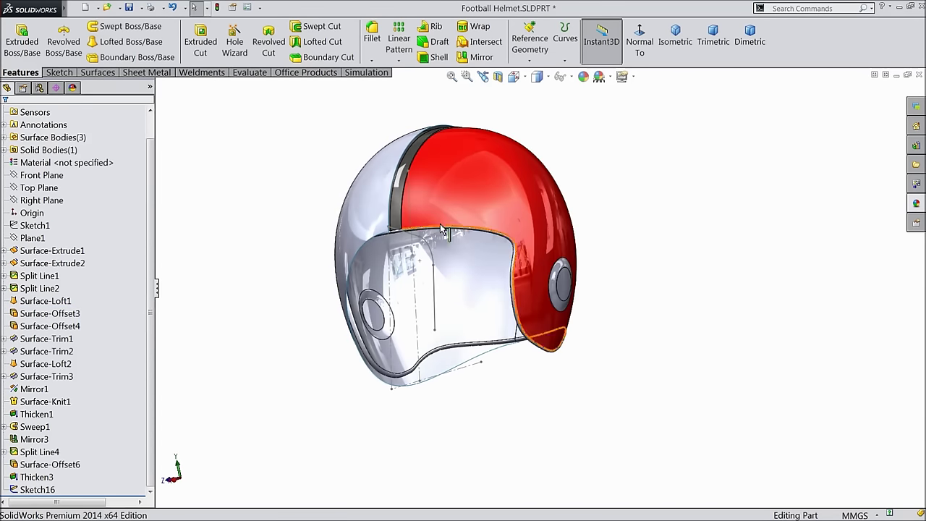
scroll(366, 258, down, 8)
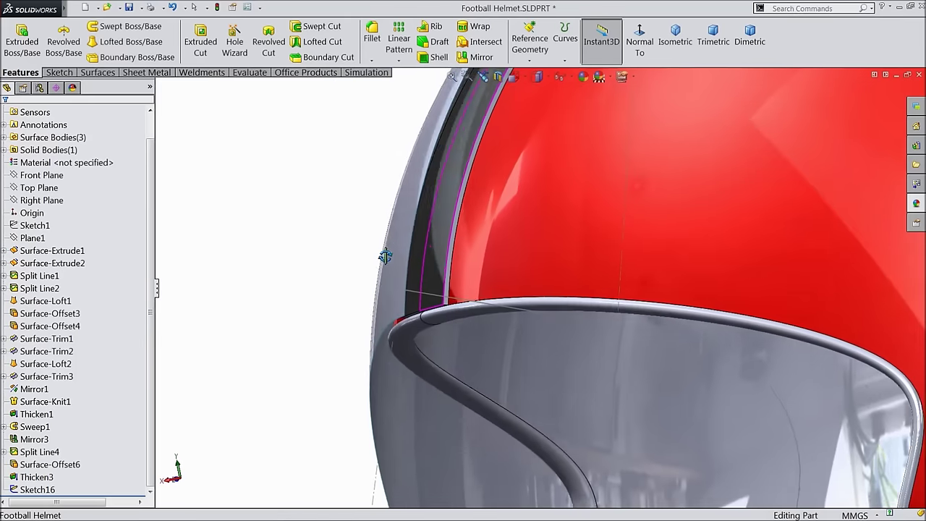
middle_drag(385, 256, 527, 368)
scroll(448, 287, up, 10)
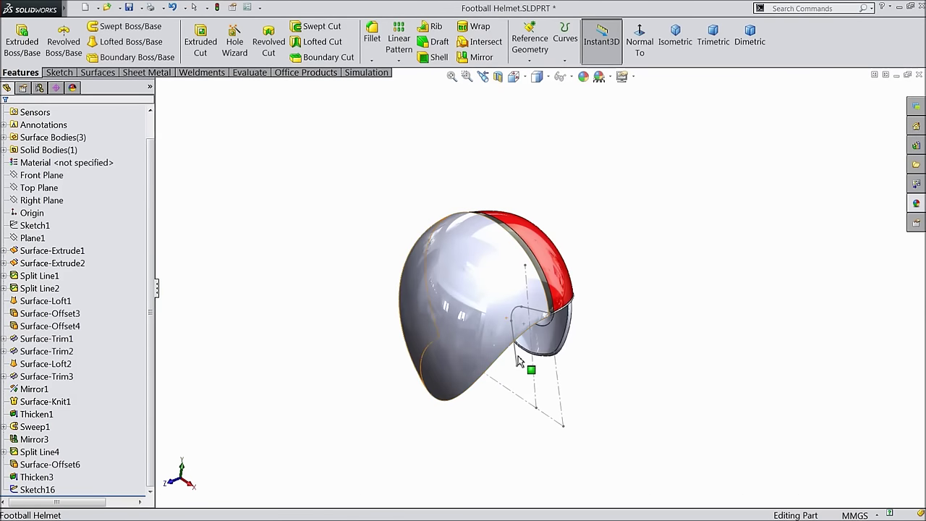
scroll(537, 316, down, 5)
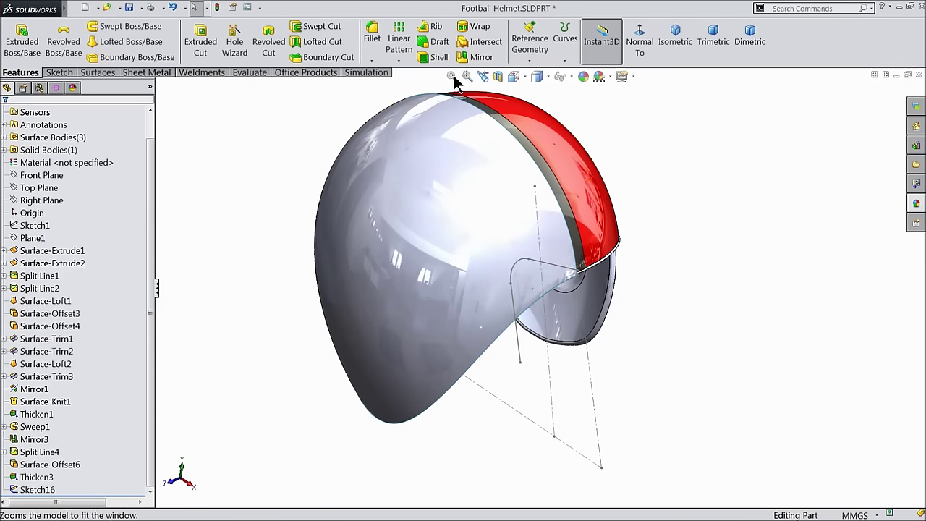
- Project Sketch16 onto the helmet's outer face as Curve3
click(568, 63)
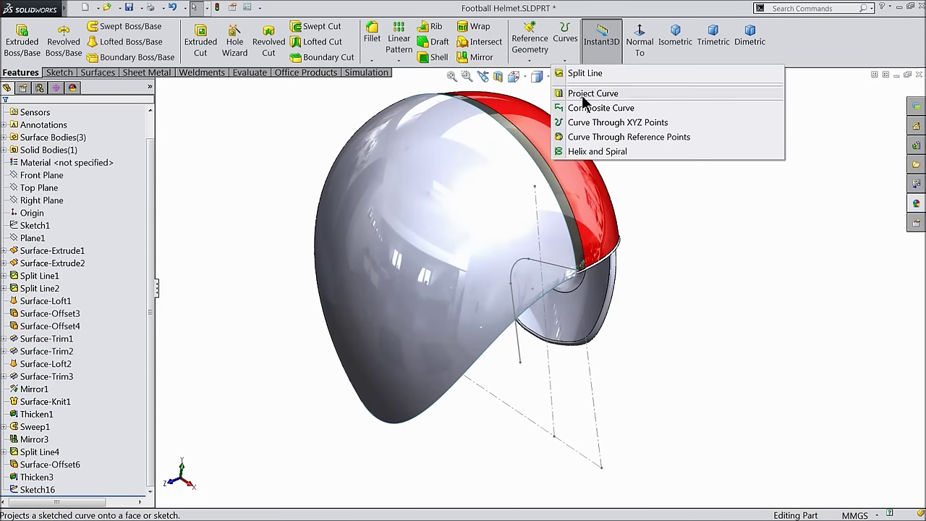
click(584, 92)
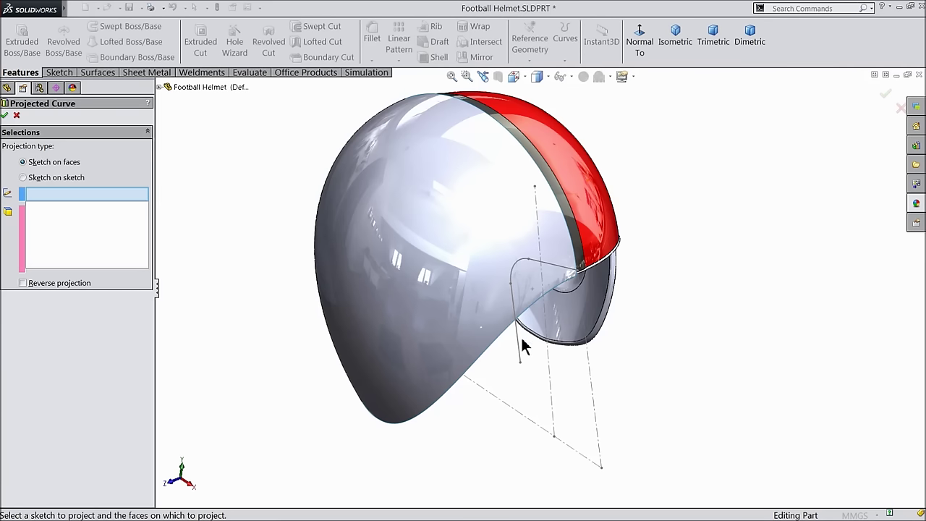
click(519, 344)
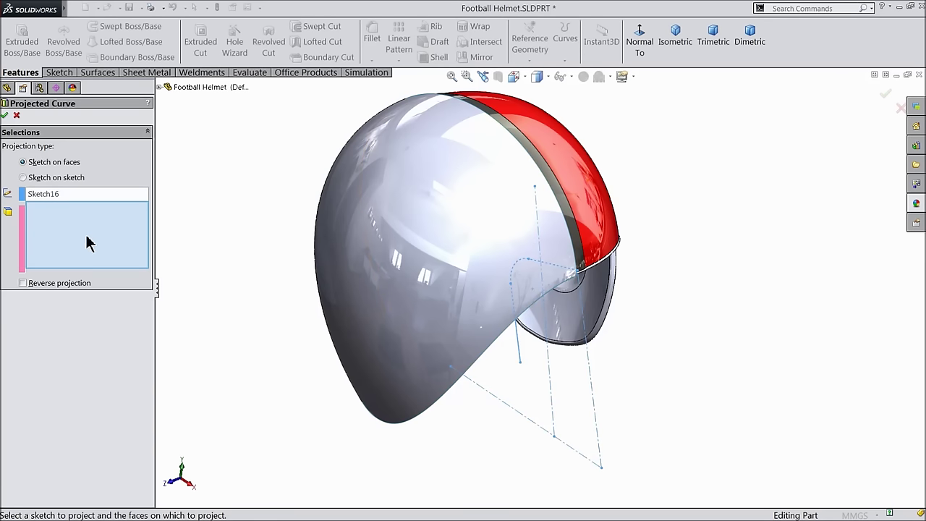
click(462, 288)
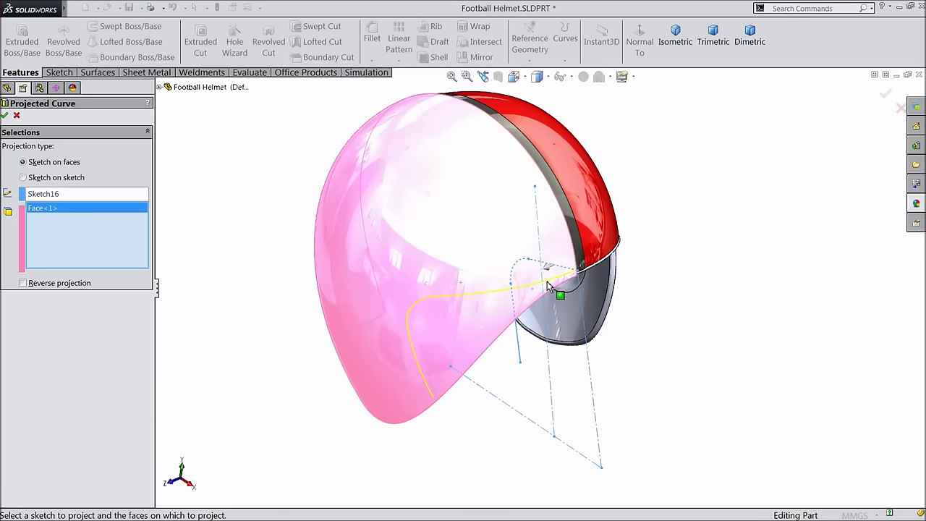
click(5, 116)
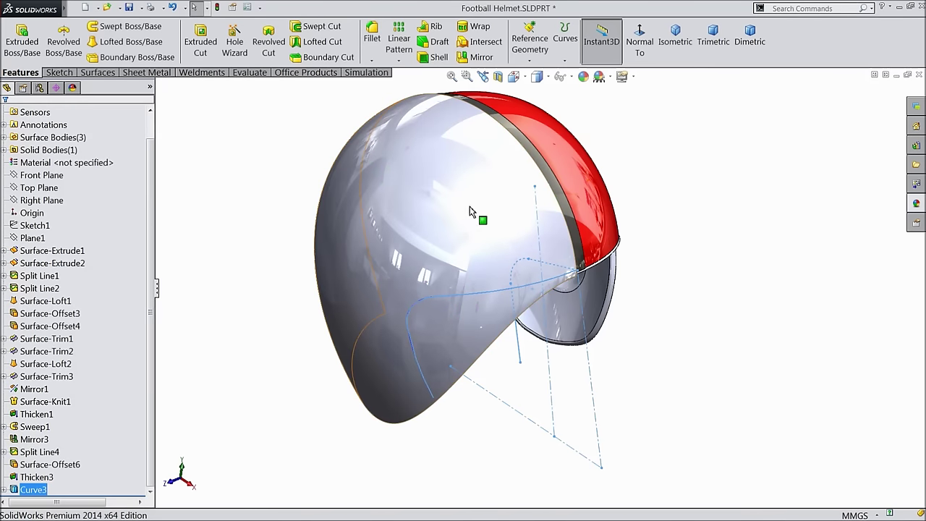
- Hide the grey outer offset surface so the red helmet shows from the front
click(472, 206)
click(508, 167)
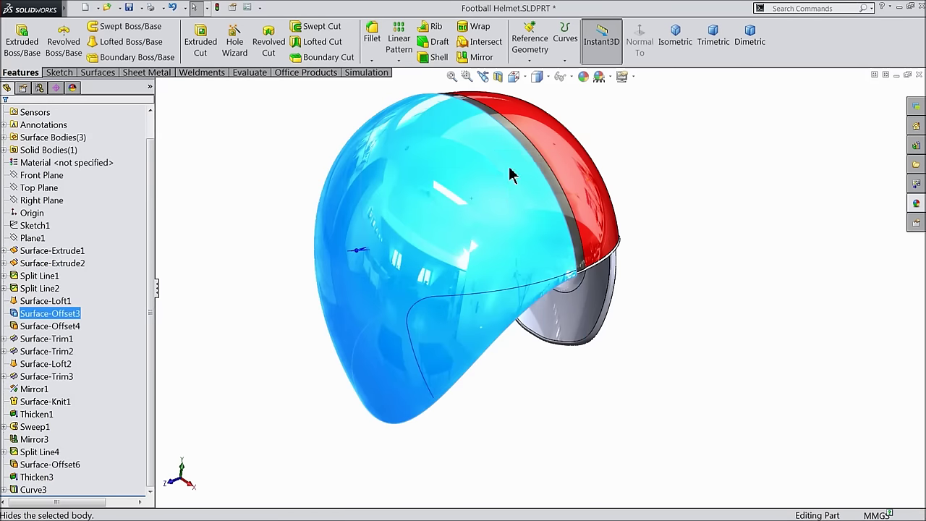
middle_drag(362, 217, 270, 269)
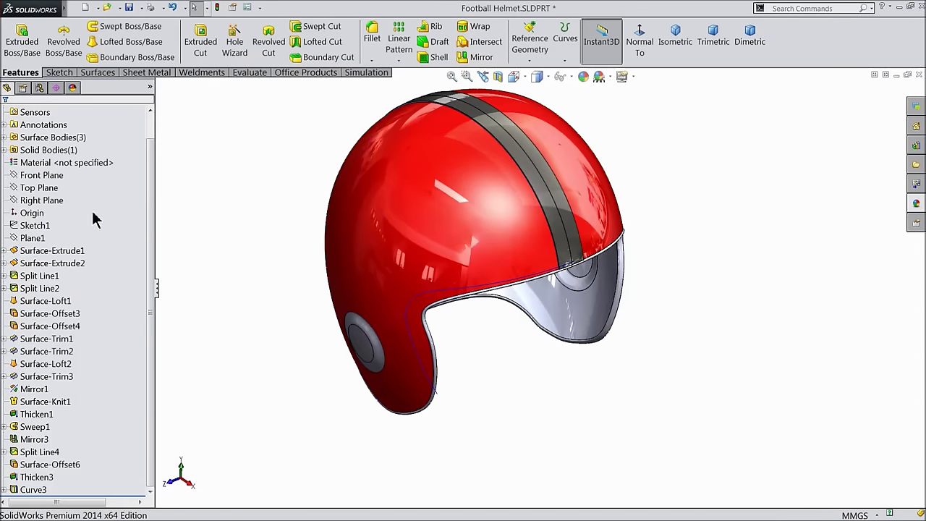
- Start a new sketch on the Front Plane, viewed normal to it
click(32, 176)
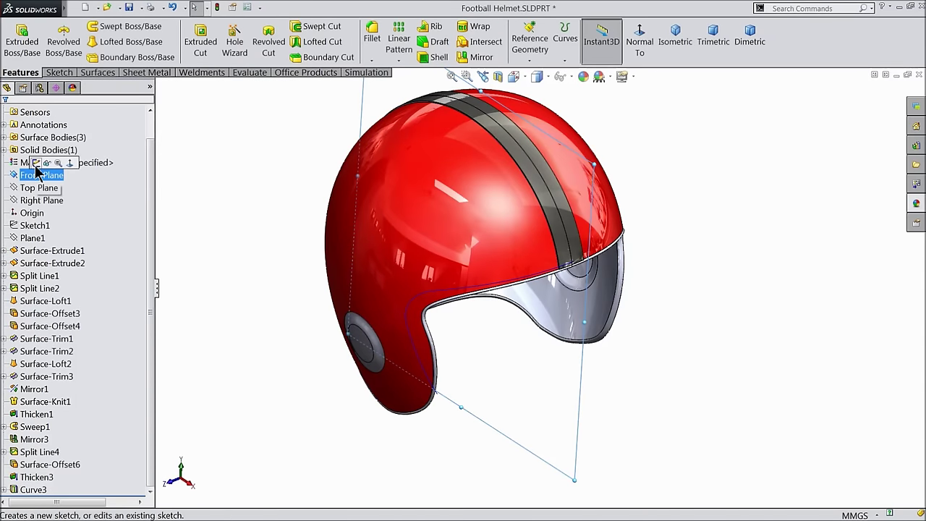
click(36, 164)
click(639, 44)
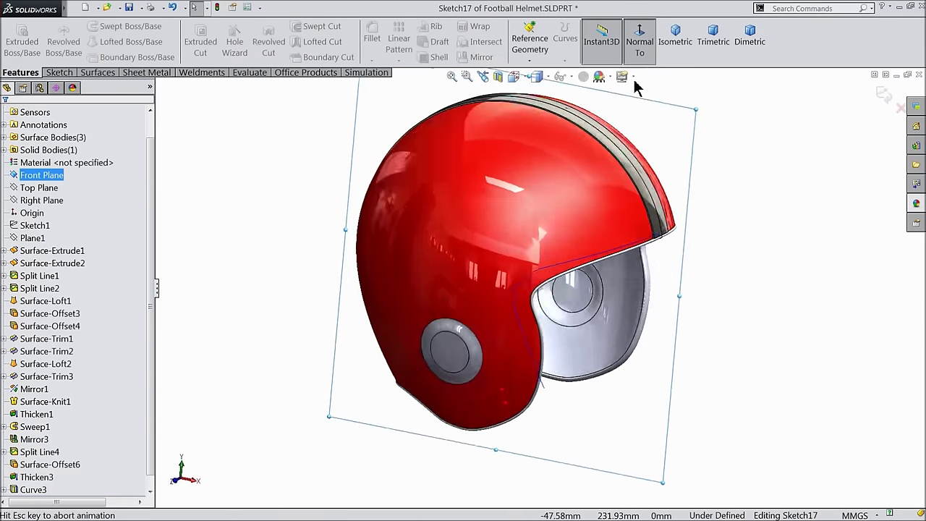
scroll(717, 241, down, 5)
- Draw a circle beside the helmet rim and dimension its diameter to 7.2 mm
click(61, 73)
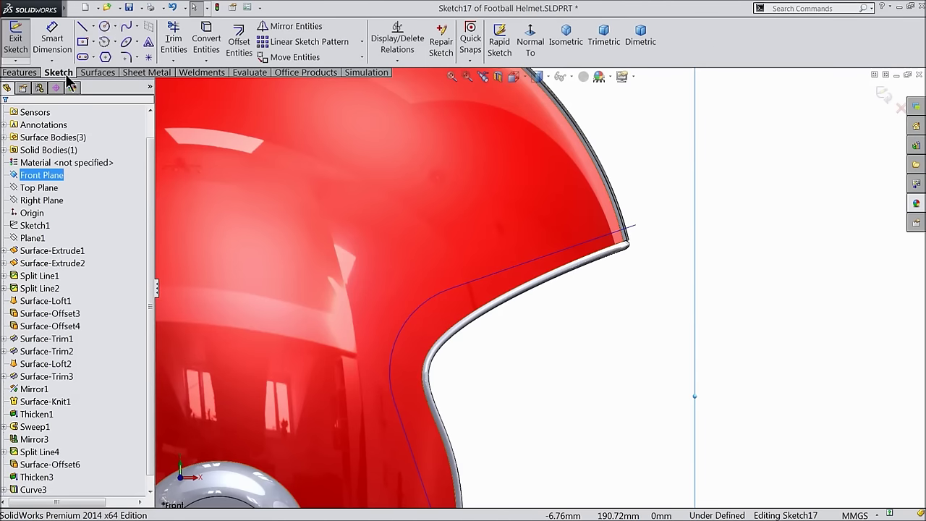
click(104, 26)
scroll(687, 239, down, 3)
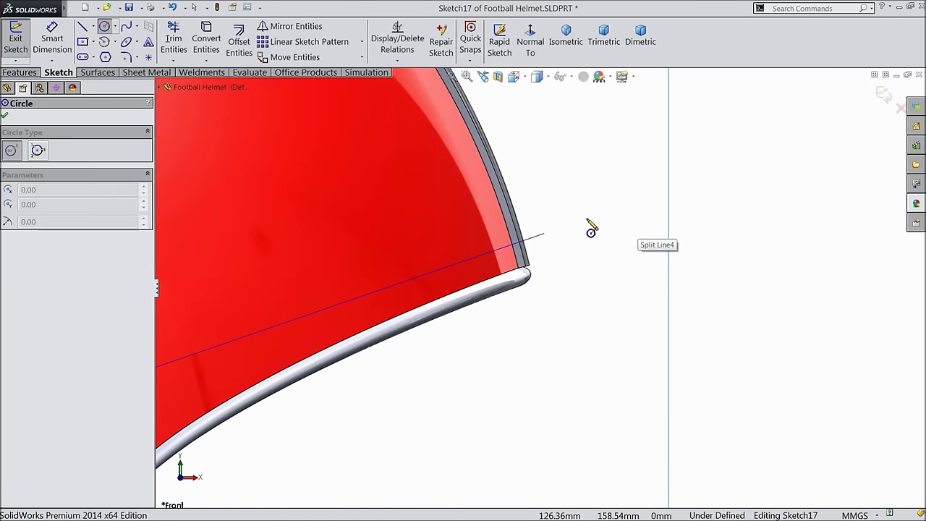
click(586, 218)
click(593, 246)
click(52, 42)
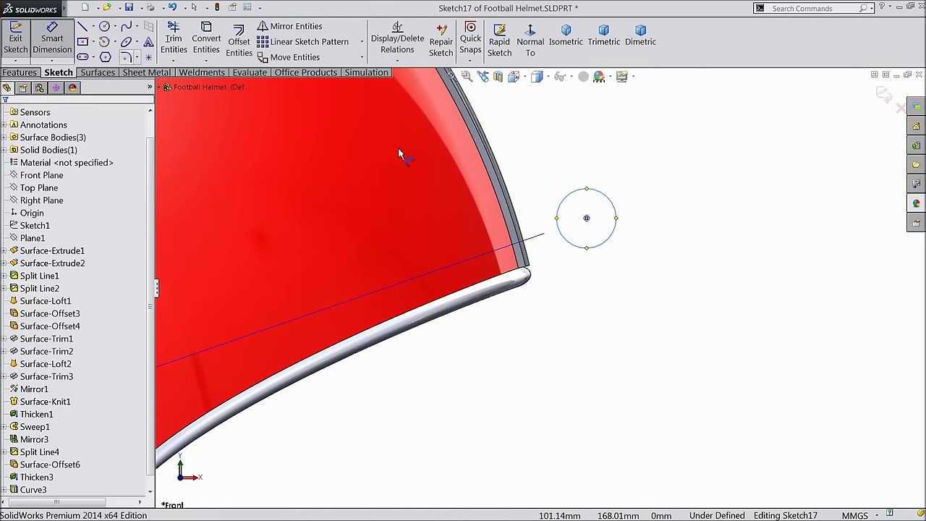
click(615, 219)
click(643, 222)
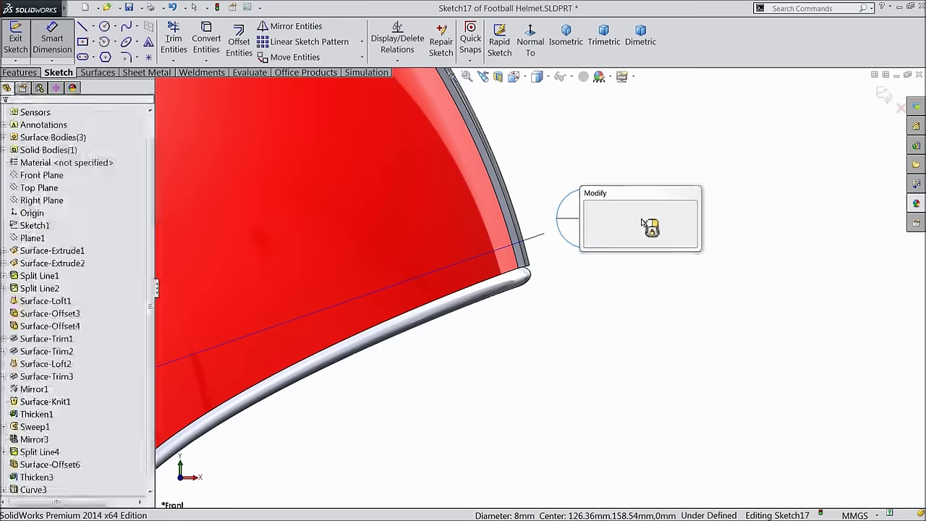
text(7.2)
click(589, 208)
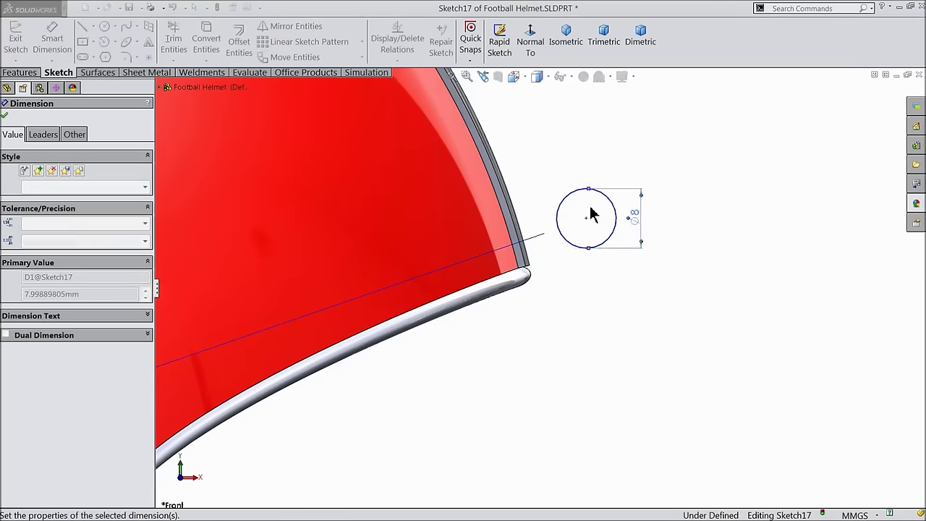
click(62, 45)
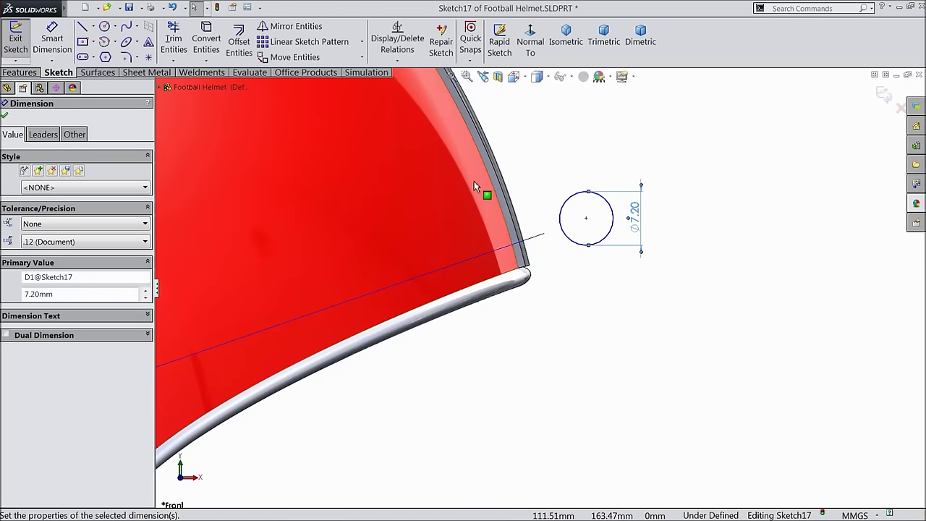
- Pierce the circle's centre onto the rim curve and exit Sketch17
click(586, 219)
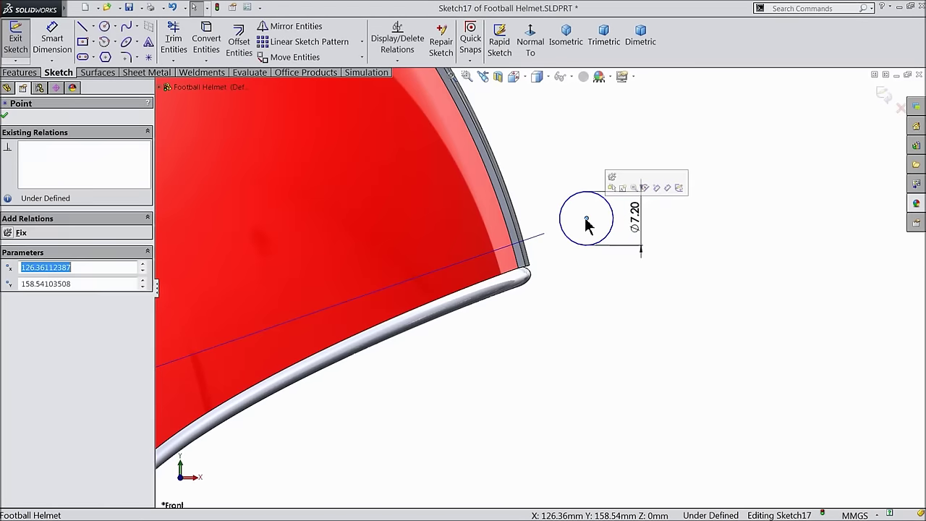
ctrl+click(534, 242)
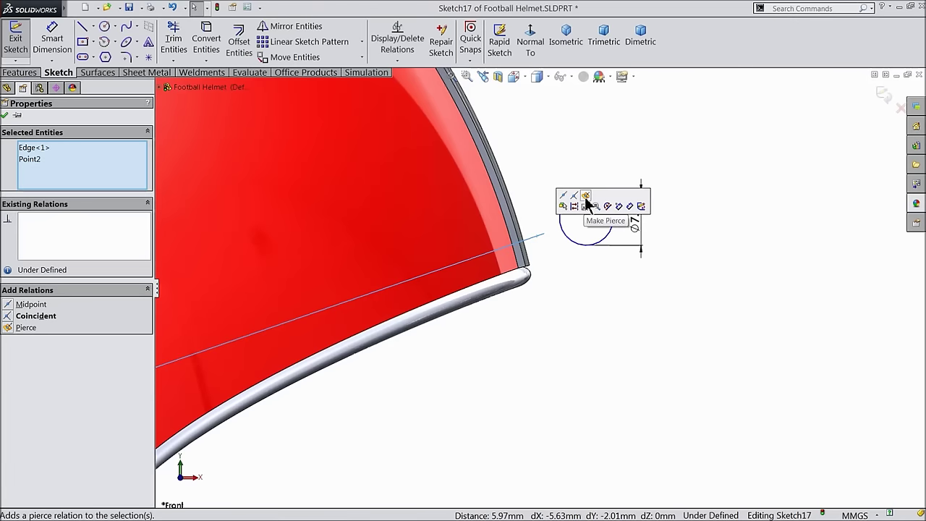
click(585, 196)
click(6, 117)
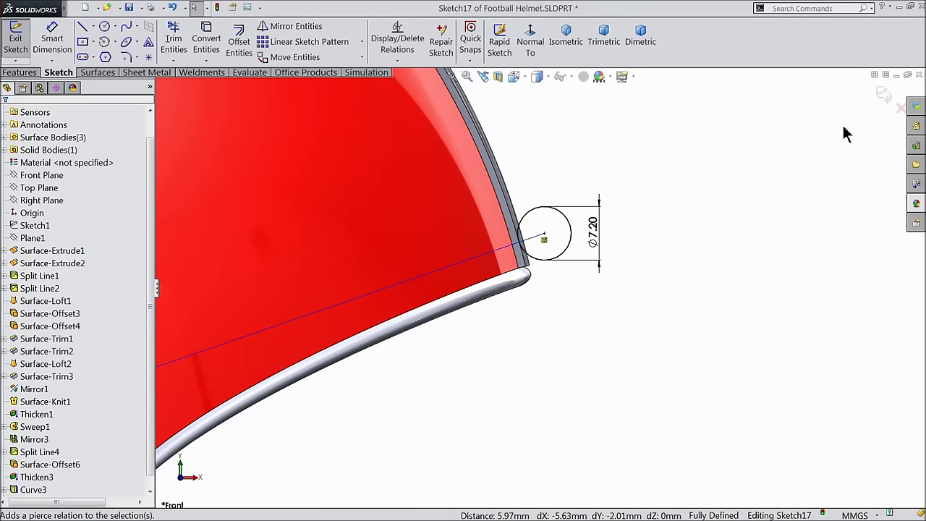
click(883, 95)
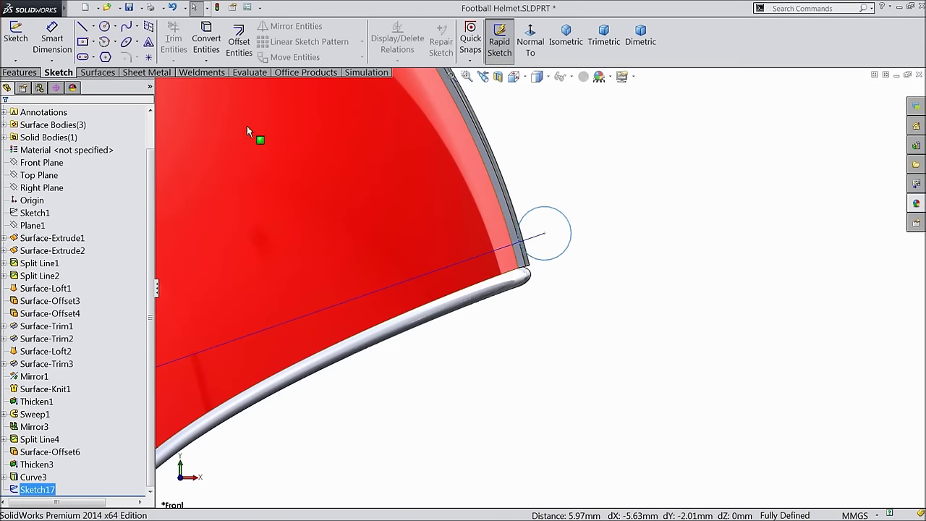
- Sweep the 7.2 mm Sketch17 circle along Curve3 to form the Sweep3 face-mask tube
click(27, 75)
click(129, 26)
scroll(630, 238, up, 8)
middle_drag(615, 244, 564, 330)
scroll(453, 407, down, 5)
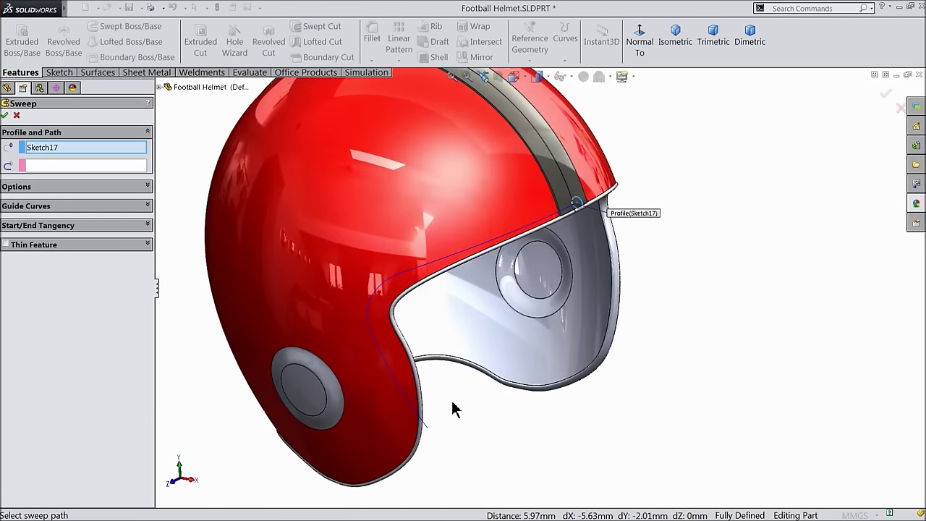
click(81, 171)
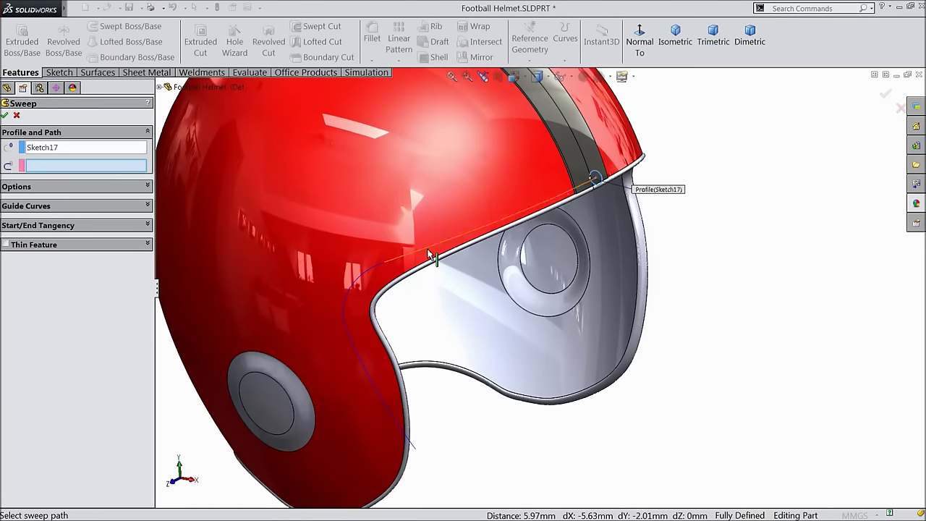
click(432, 257)
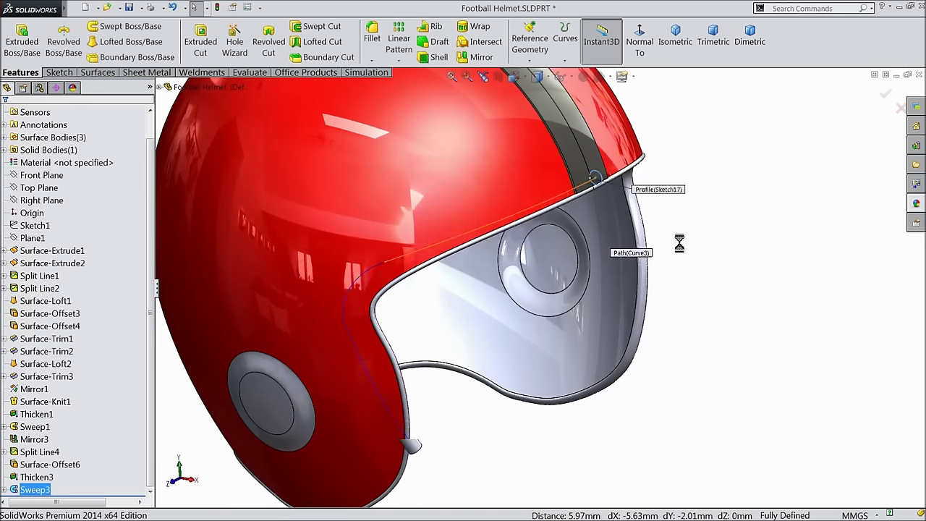
middle_drag(675, 246, 657, 318)
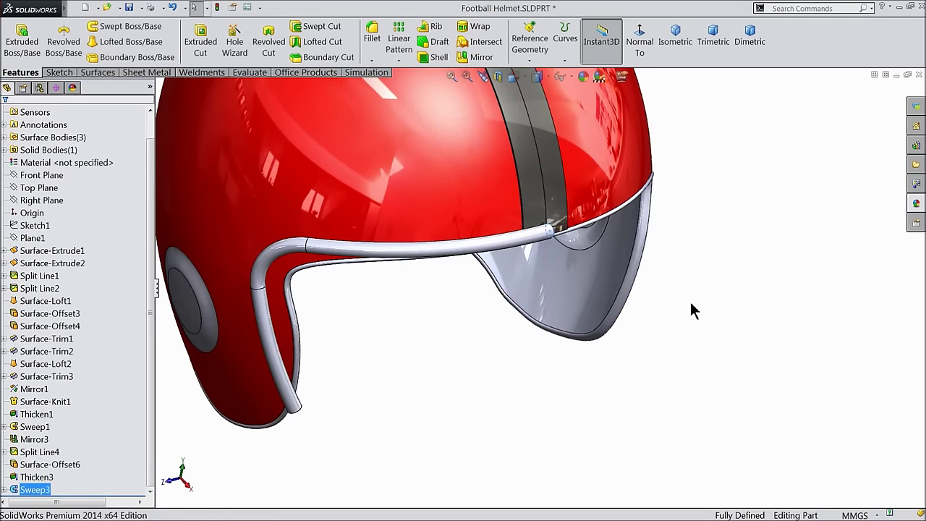
- Mirror the Sweep3 face-mask tube about the Front Plane for a matching bar
click(691, 310)
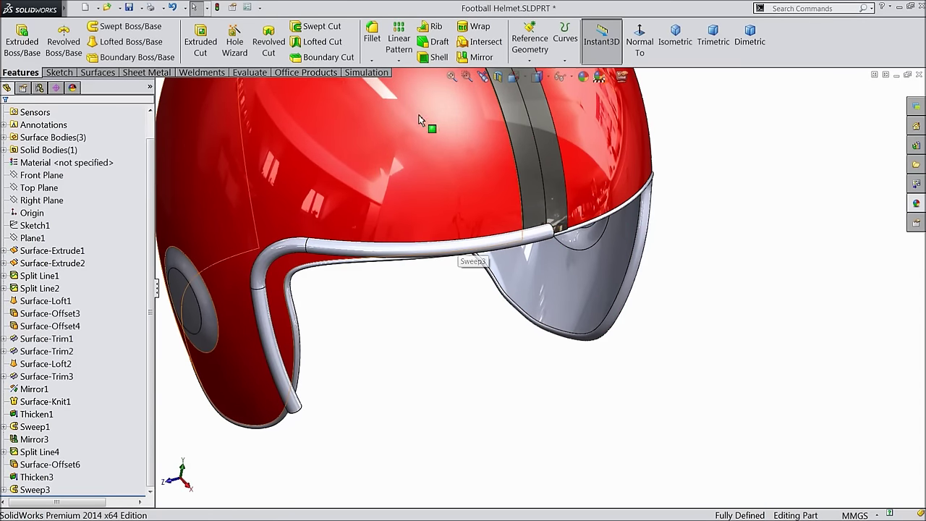
click(40, 175)
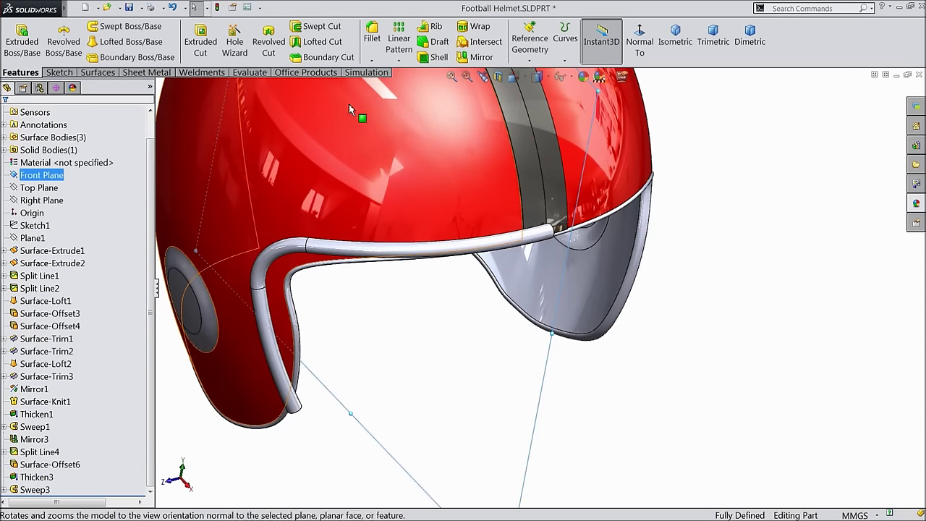
click(475, 57)
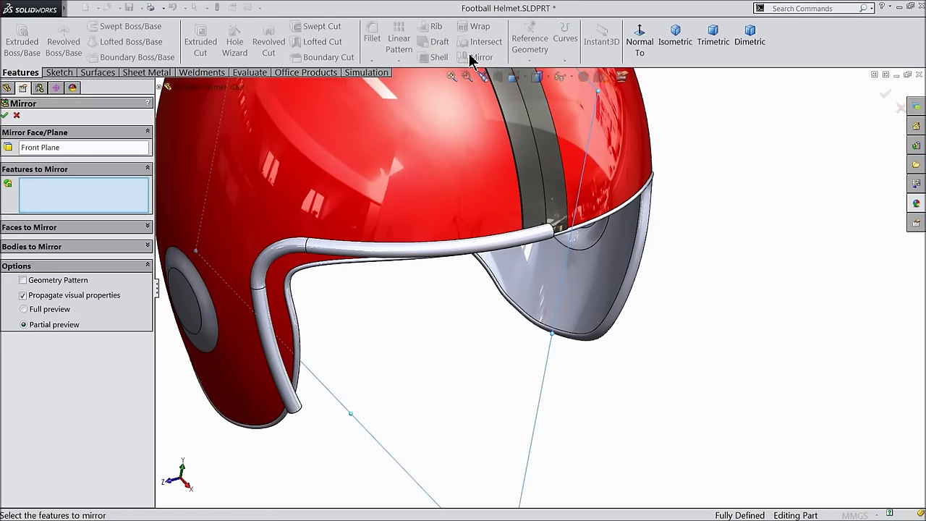
click(341, 249)
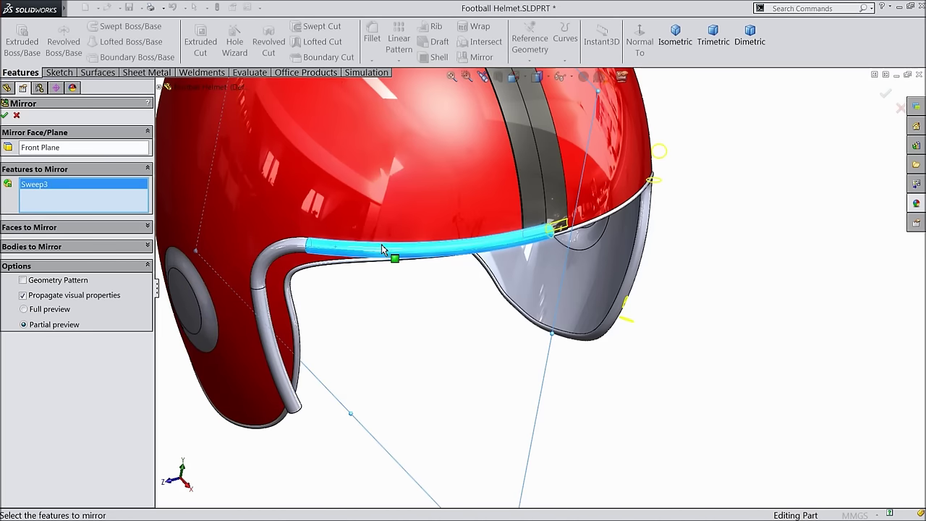
click(5, 114)
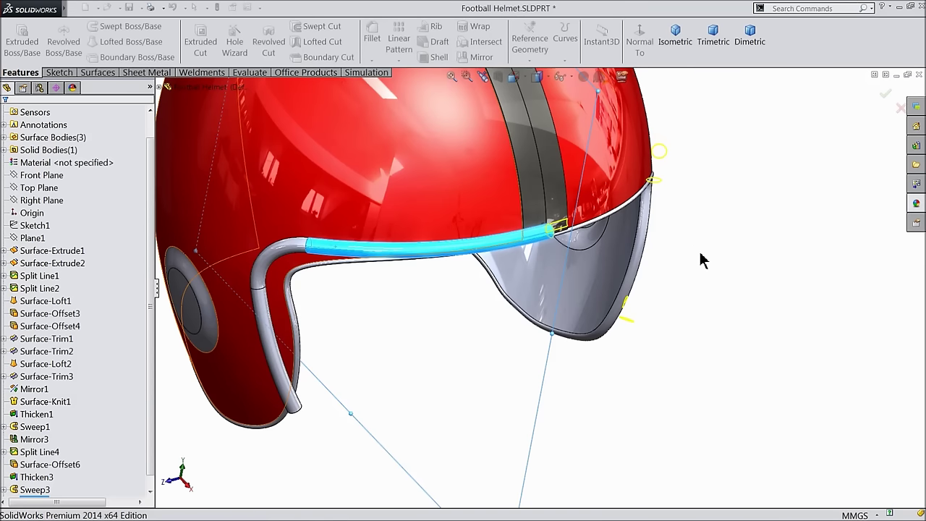
key(Return)
mouse_move(675, 261)
middle_down()
mouse_move(618, 196)
mouse_move(682, 275)
middle_up()
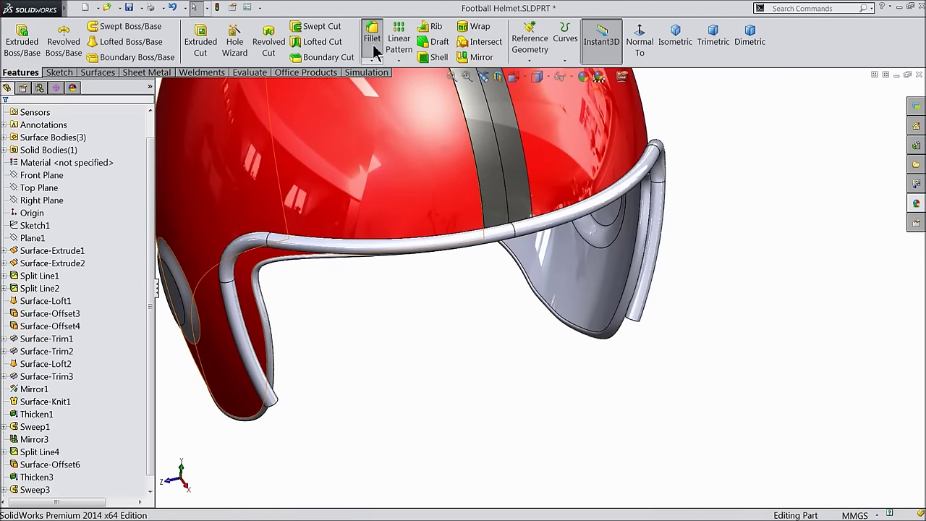
- Fillet the crown stripe's left and right long edges with a 2 mm radius
click(373, 45)
text(2)
key(Return)
scroll(511, 187, down, 5)
click(562, 228)
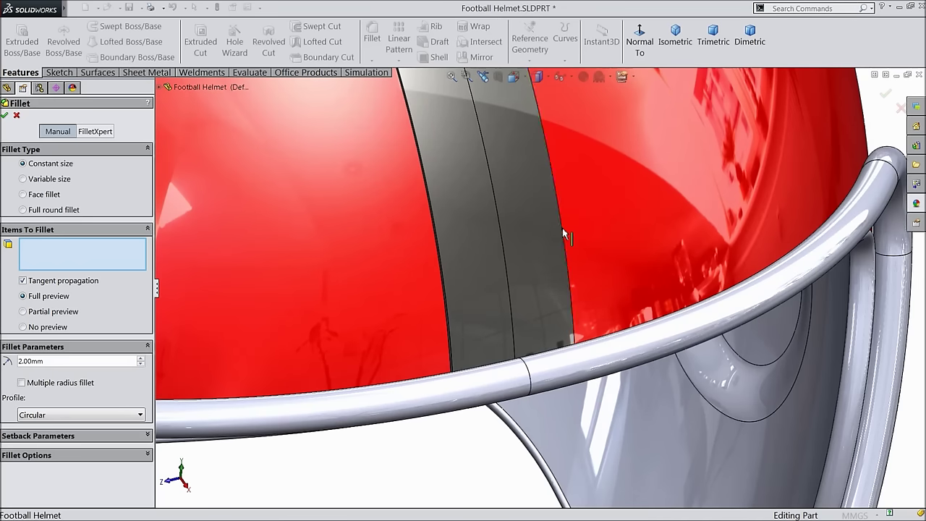
click(437, 234)
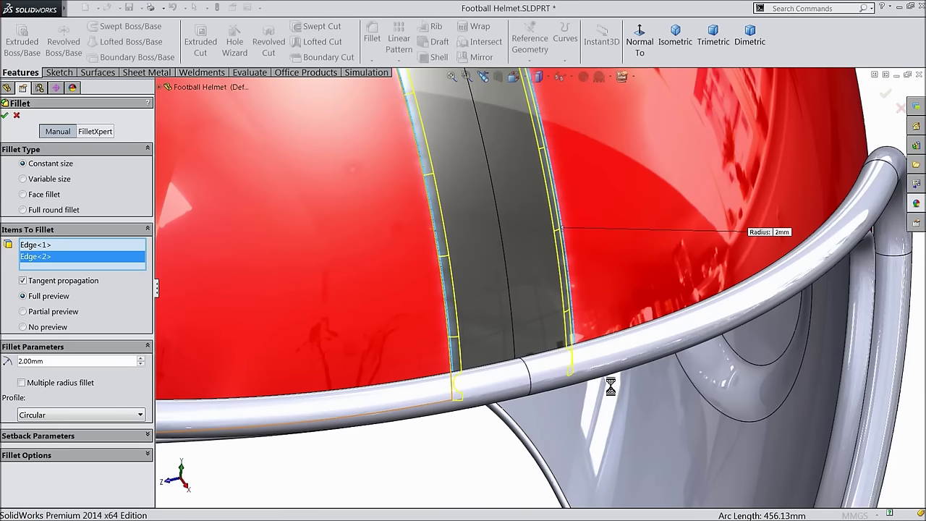
key(Return)
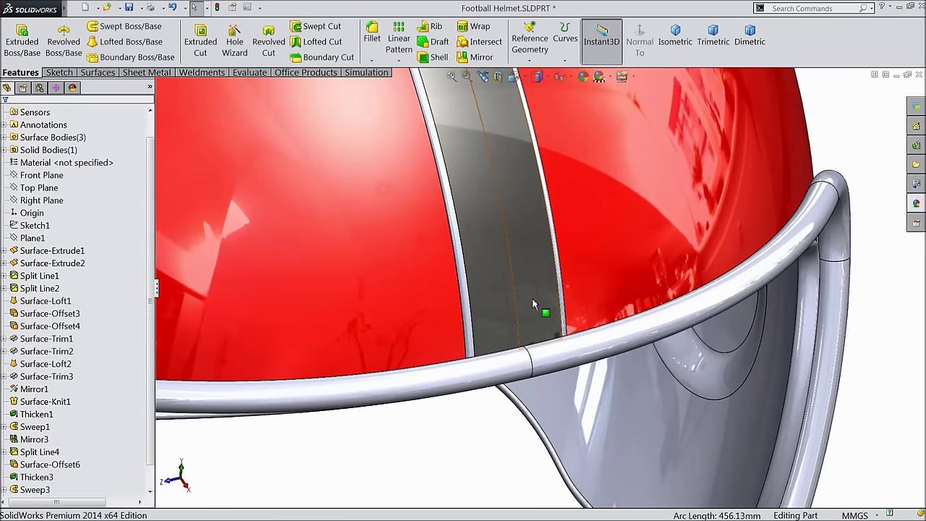
- Colour Fillet1 and the Thicken3 stripe body pure black (RGB 0,0,0)
click(34, 490)
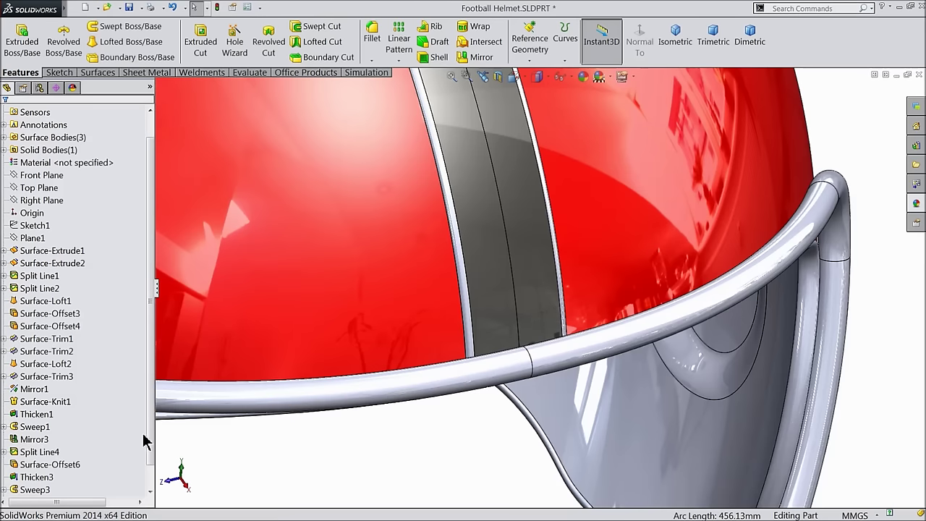
scroll(149, 459, down, 1)
click(44, 489)
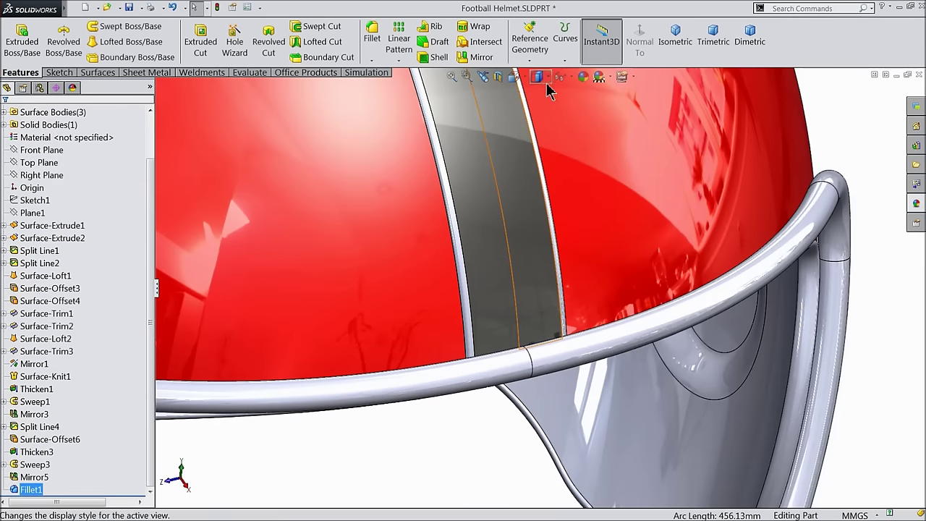
click(580, 89)
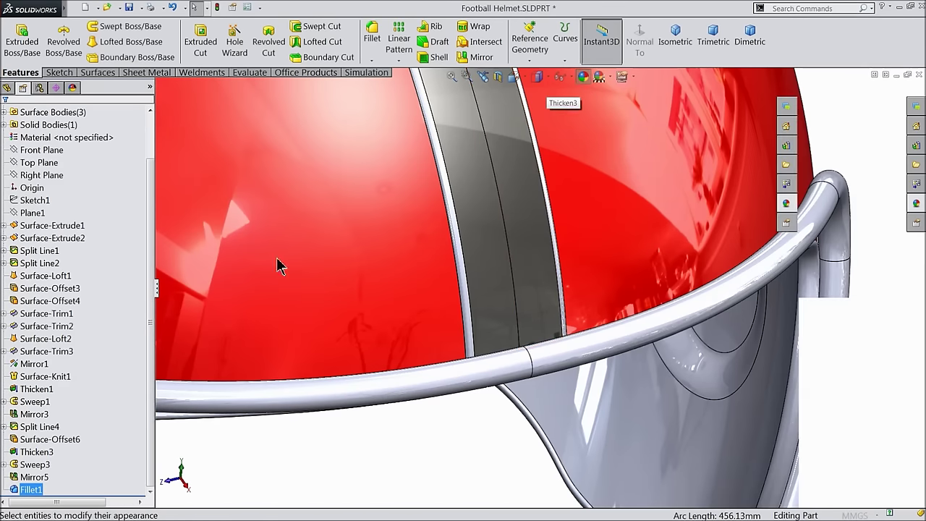
click(102, 372)
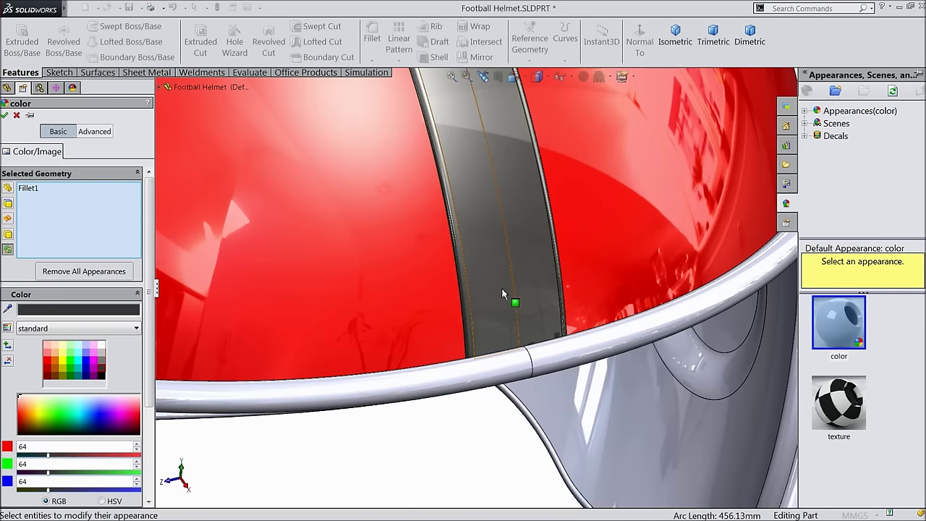
click(102, 374)
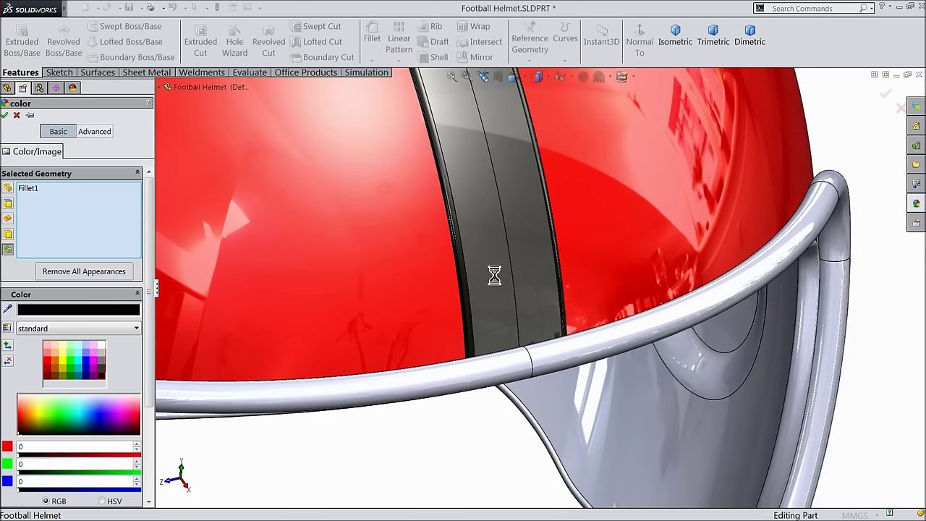
click(494, 275)
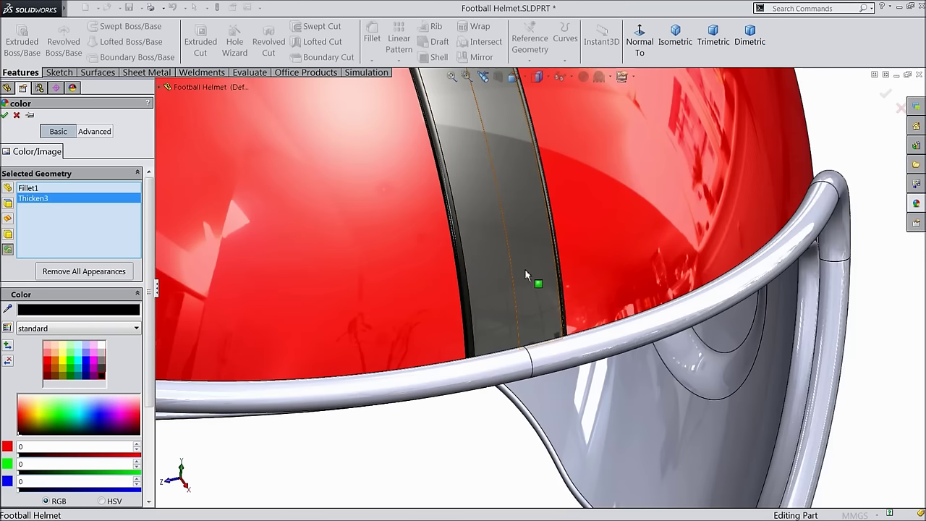
click(7, 116)
scroll(560, 281, up, 5)
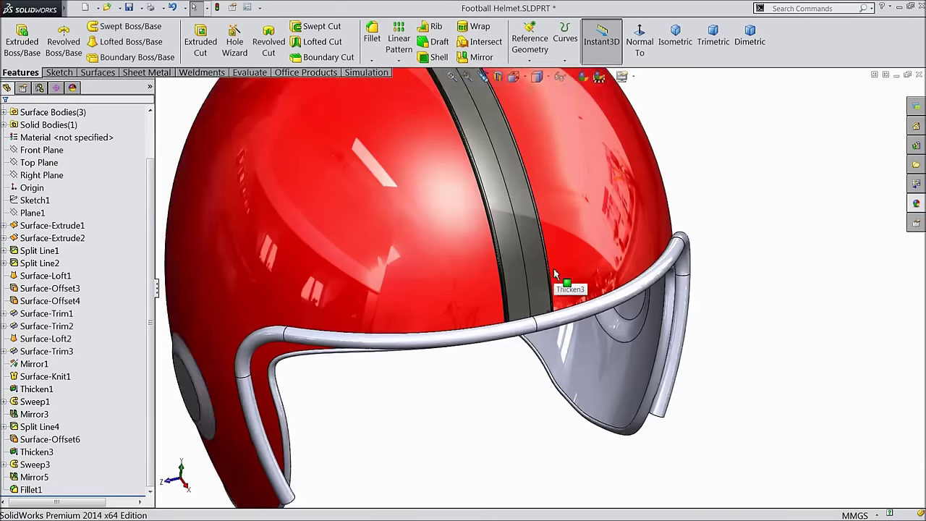
scroll(560, 286, down, 4)
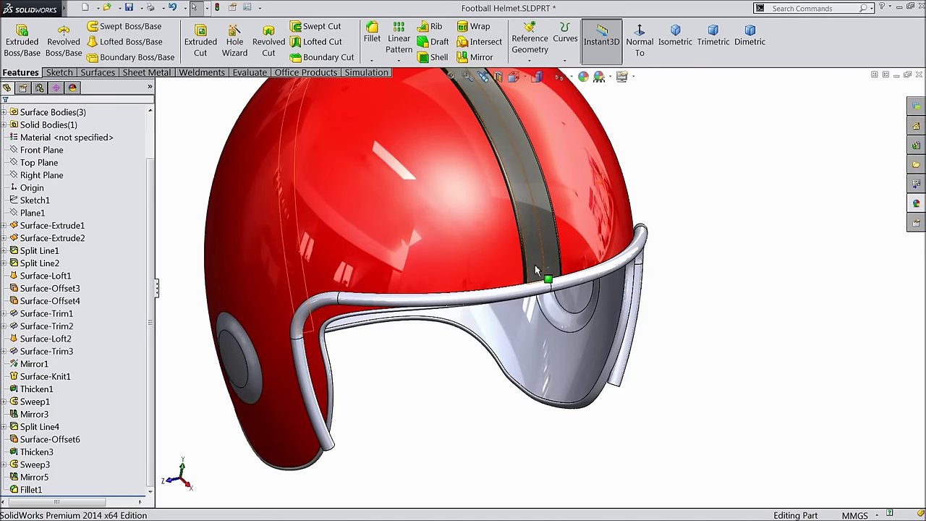
- Start a new sketch on the Front Plane, viewed normal to it
click(22, 150)
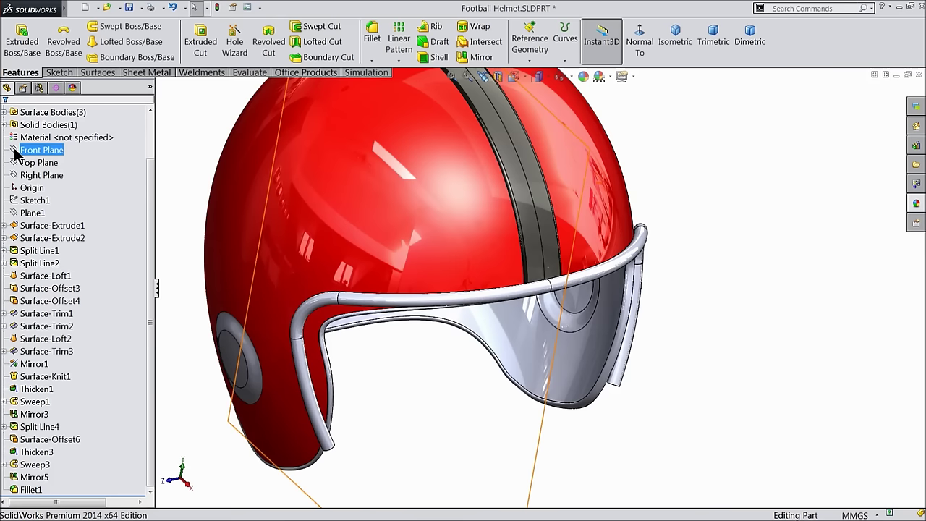
click(37, 134)
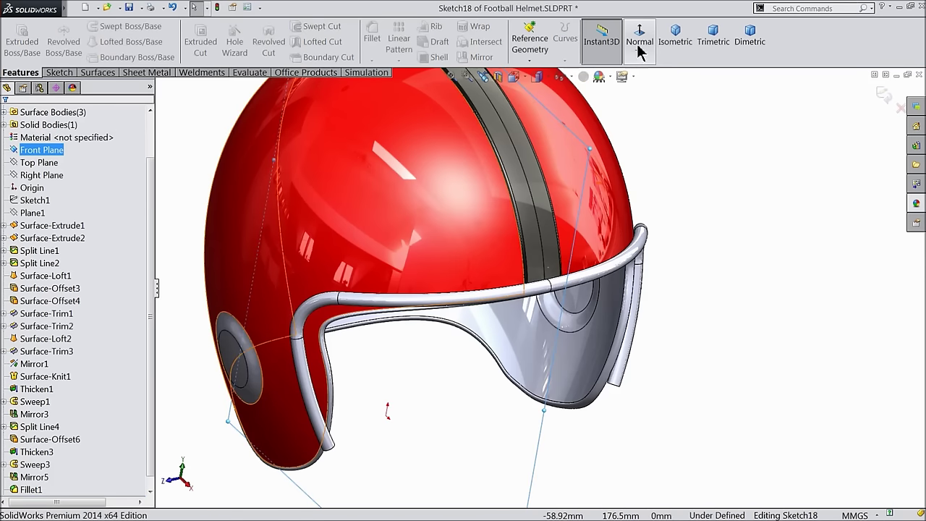
click(636, 50)
scroll(680, 217, down, 5)
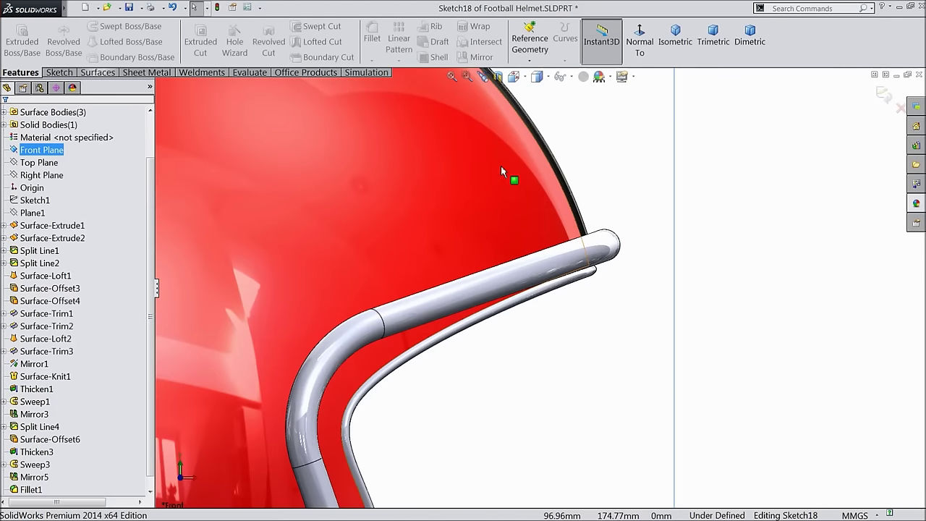
scroll(509, 209, down, 3)
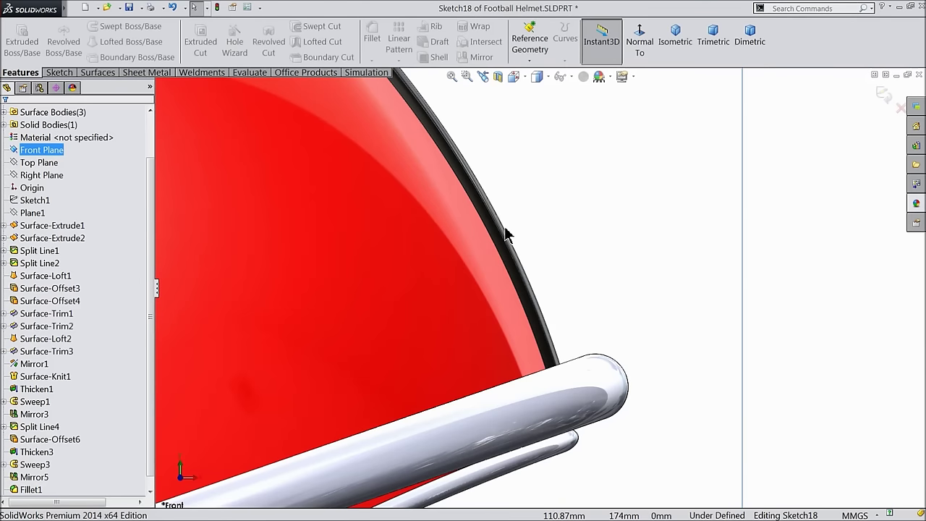
- Draw a circle centred on the face-mask tube's end
click(59, 72)
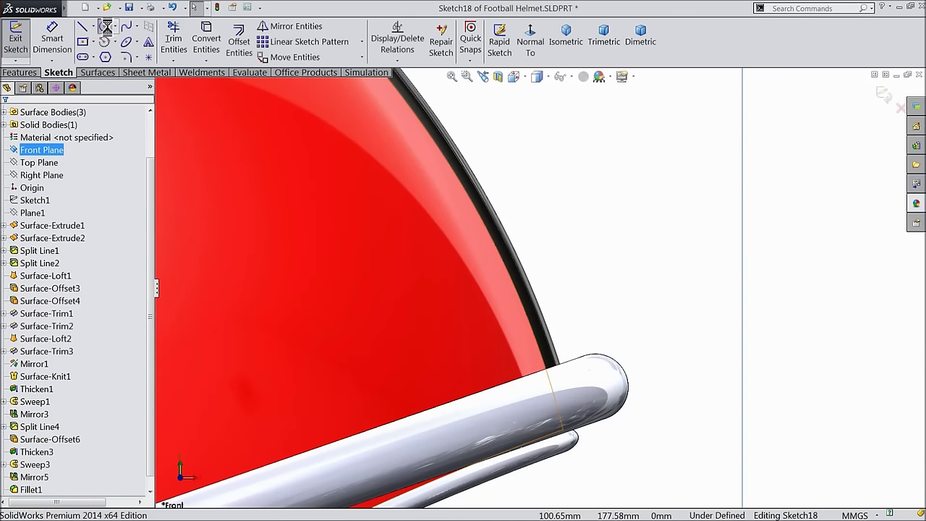
click(106, 27)
scroll(651, 371, down, 3)
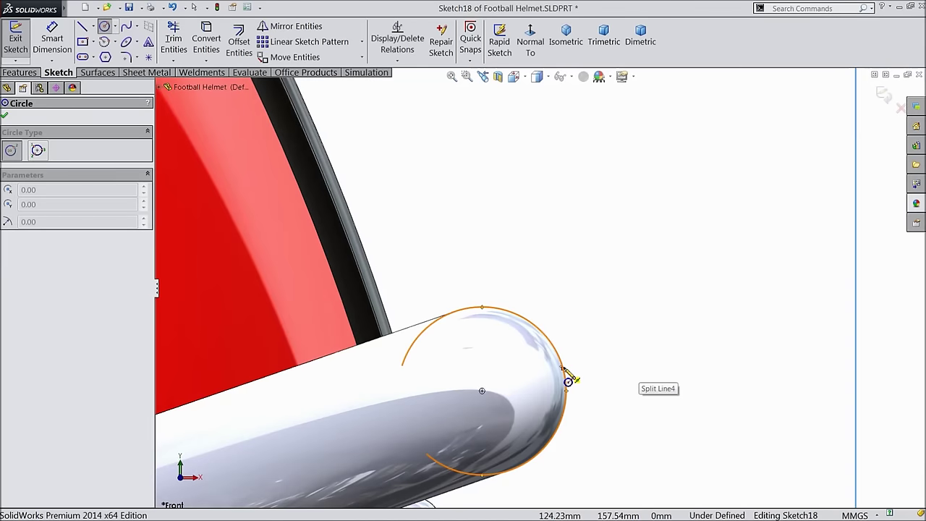
click(482, 391)
click(556, 270)
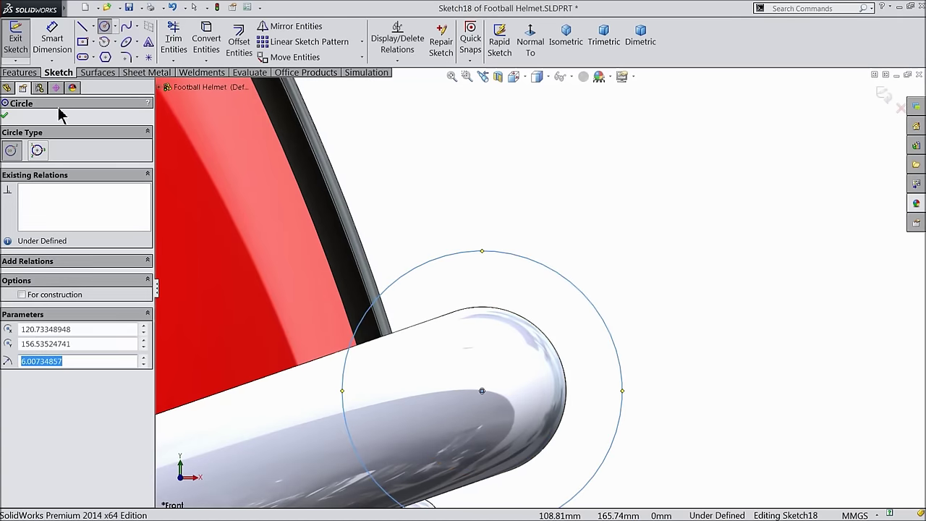
- Dimension the circle's diameter to 10.2 mm
click(53, 40)
scroll(557, 295, up, 3)
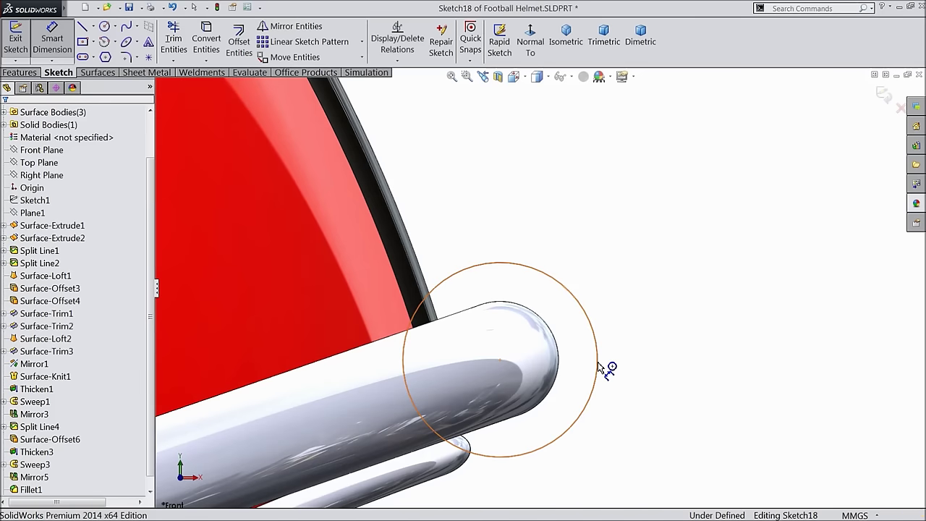
click(598, 369)
click(661, 362)
text(10.2)
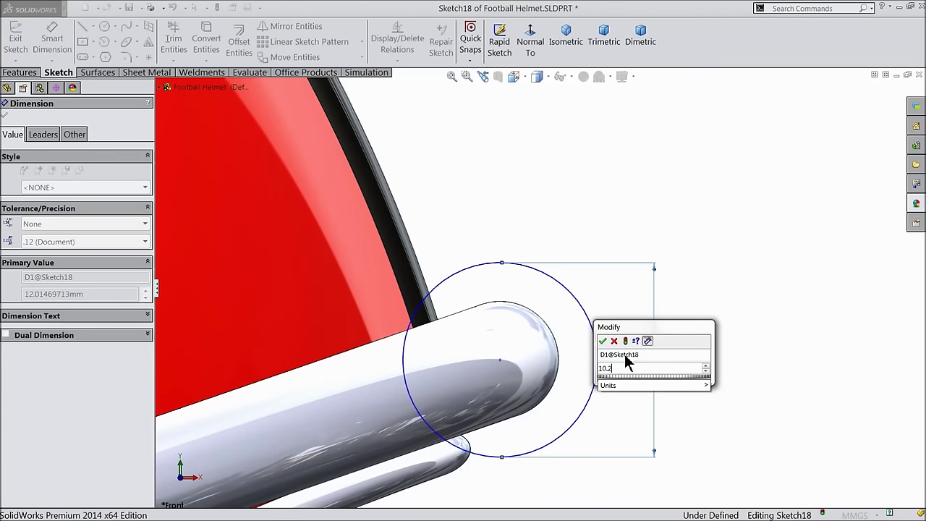
click(602, 341)
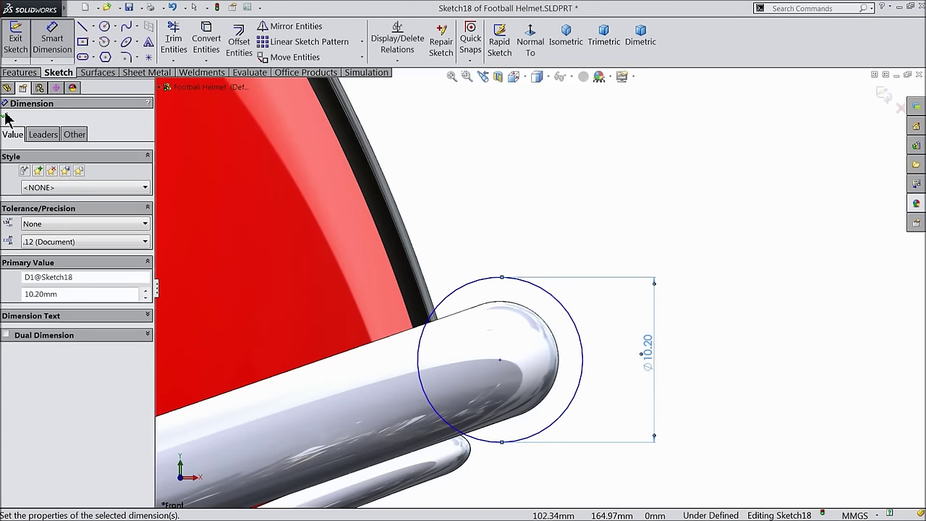
click(5, 116)
scroll(405, 200, up, 2)
scroll(436, 149, down, 5)
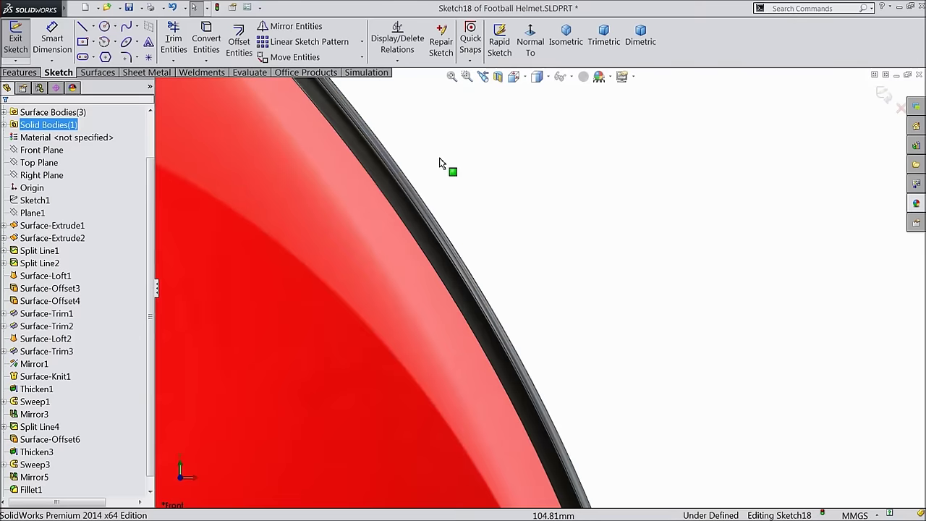
click(447, 241)
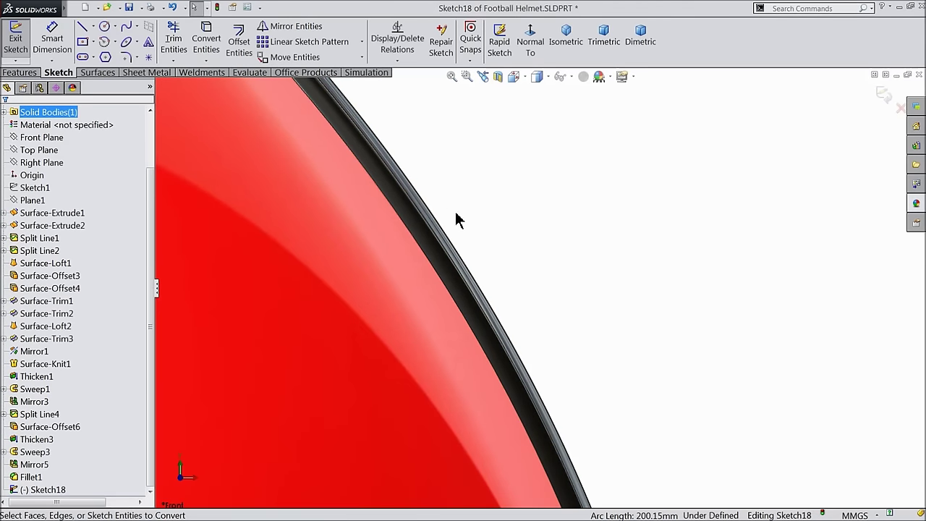
- Offset the selected helmet crown edge 4.00 mm outward in Sketch18
click(241, 56)
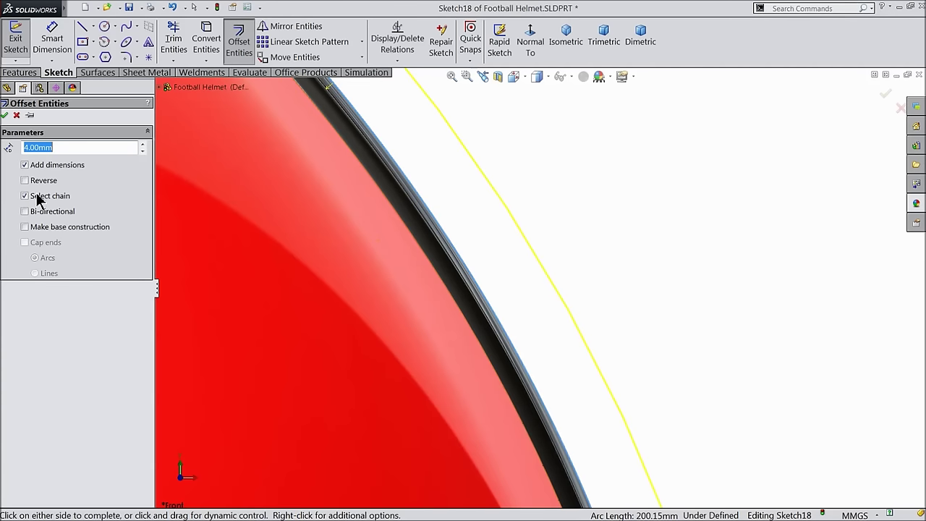
click(6, 115)
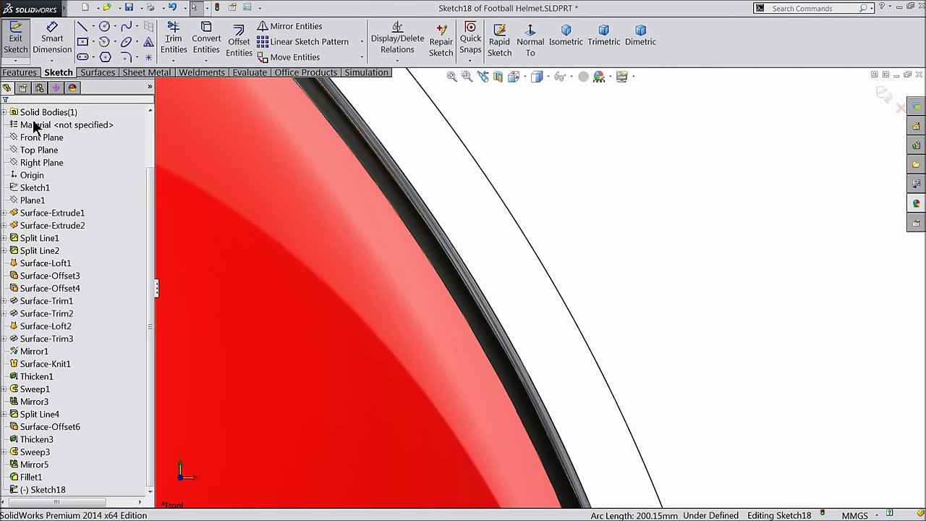
scroll(719, 214, up, 3)
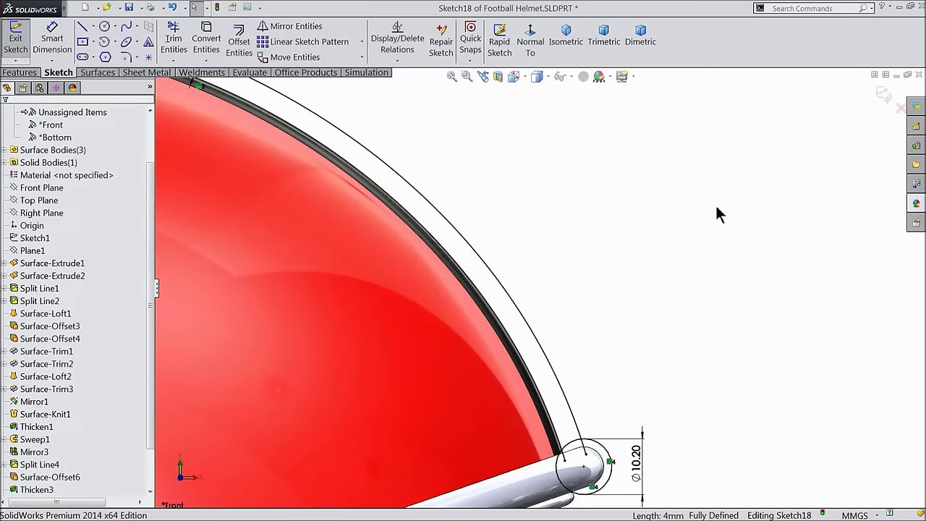
- Draw a short line bridging the offset curve and the helmet edge
click(82, 27)
click(491, 272)
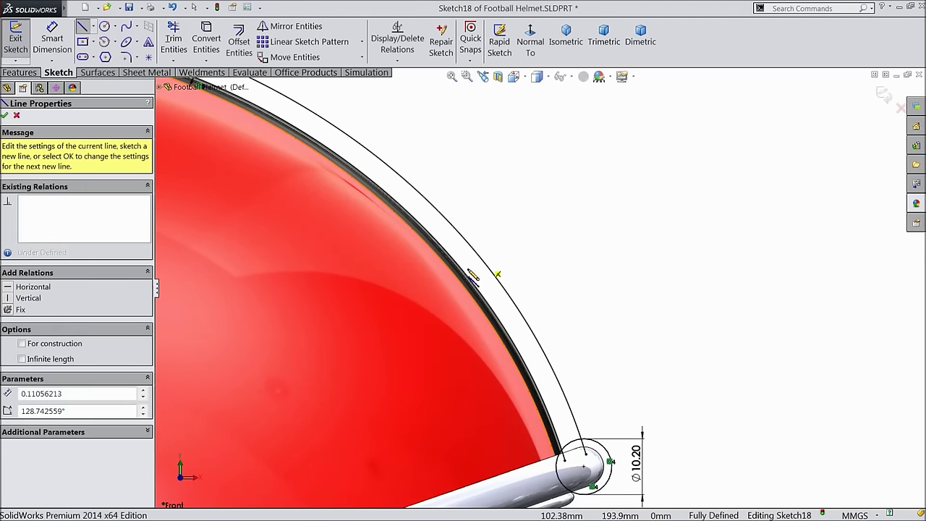
click(474, 280)
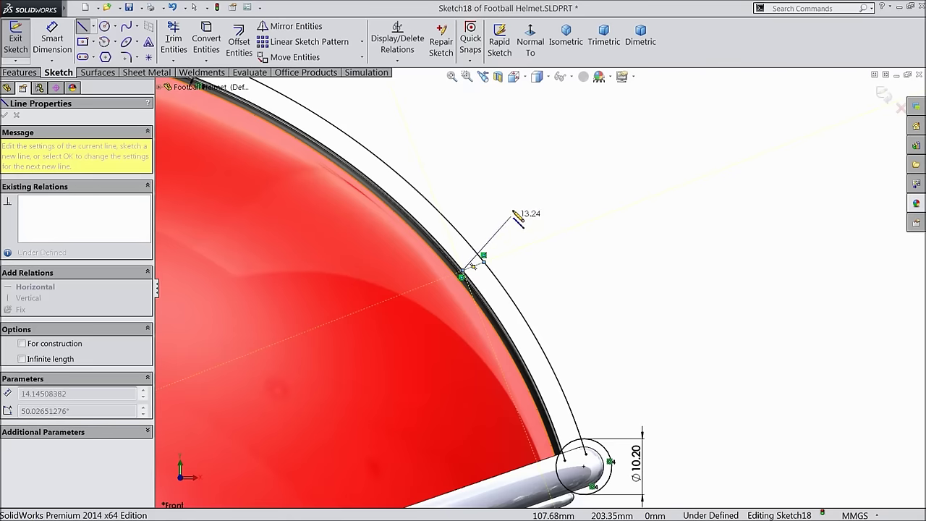
right_click(512, 69)
click(531, 89)
scroll(520, 288, down, 2)
scroll(519, 288, down, 1)
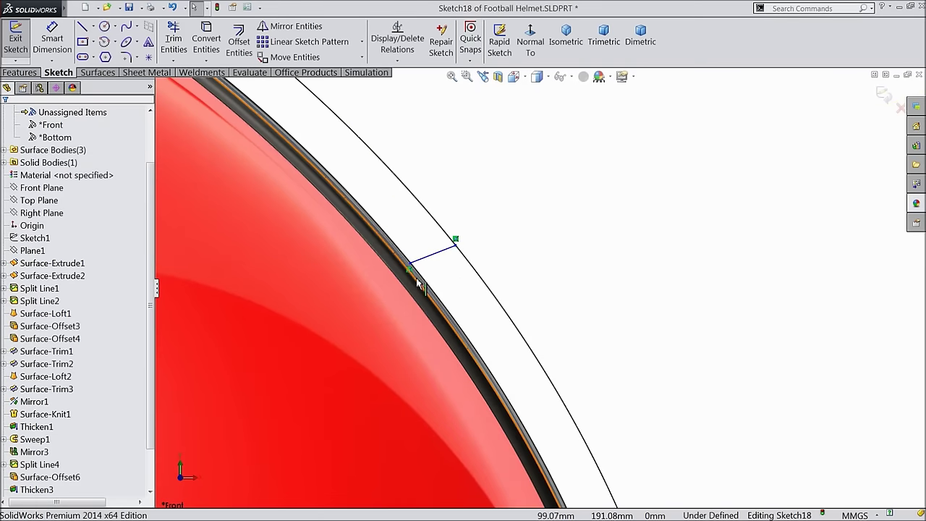
scroll(475, 282, up, 2)
scroll(475, 280, up, 2)
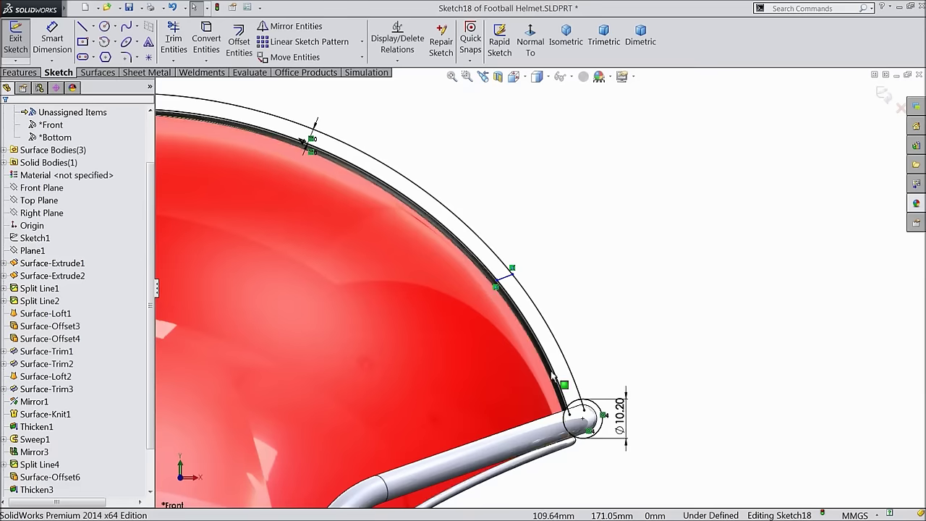
scroll(572, 376, down, 2)
click(52, 40)
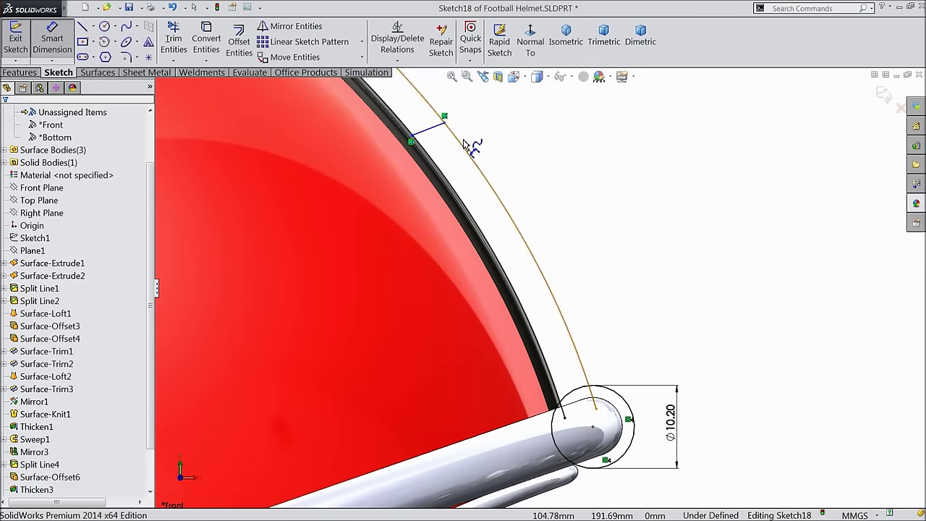
- Dimension the offset curve to 40 mm, measured to the tube circle's centre
click(527, 319)
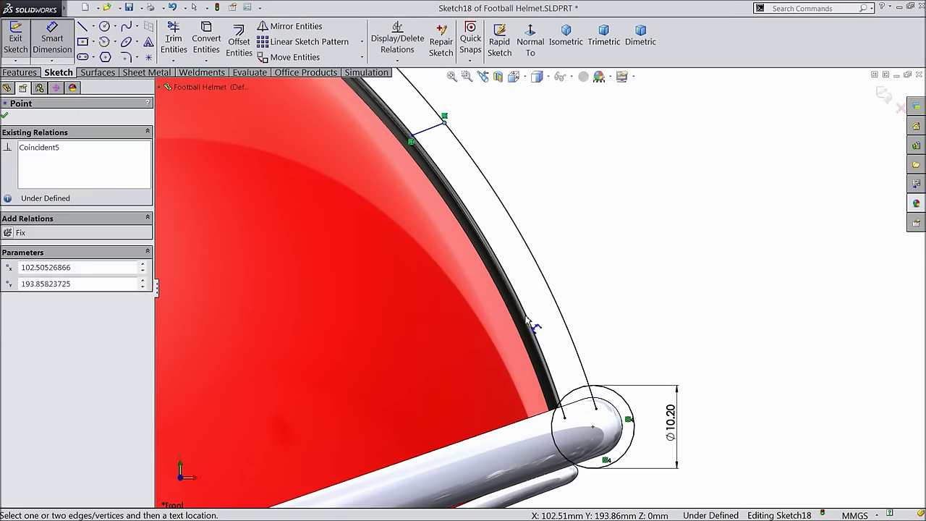
click(593, 432)
click(570, 202)
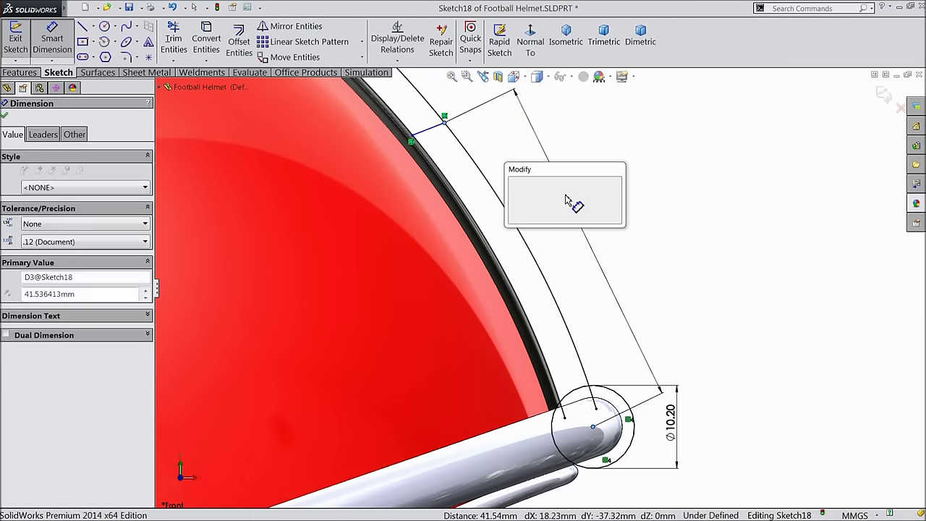
text(40)
click(513, 186)
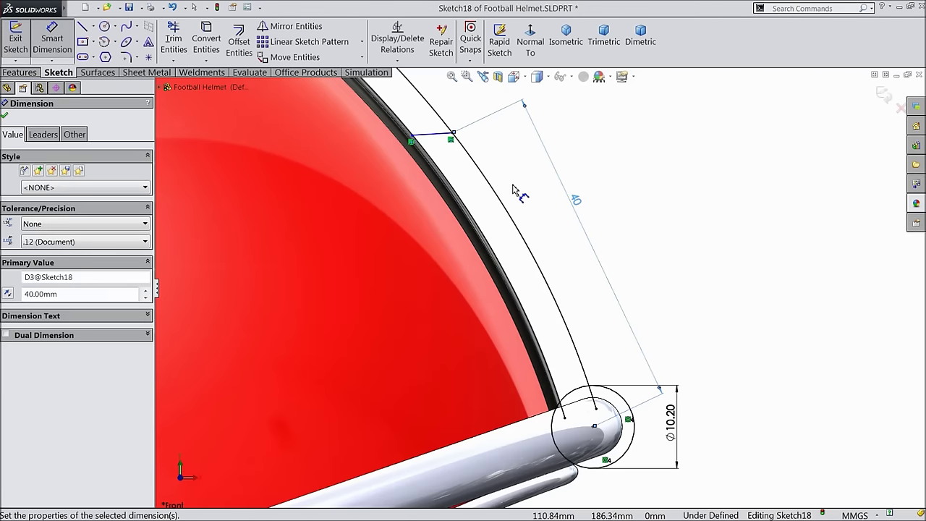
click(5, 116)
- Slide the sketch point down along the helmet rim
scroll(430, 161, down, 2)
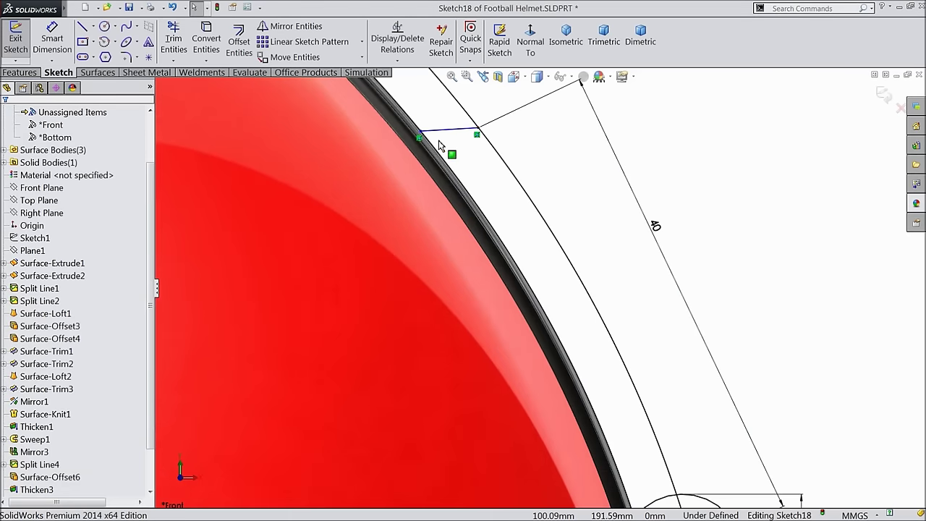
drag(421, 135, 439, 159)
scroll(463, 239, up, 4)
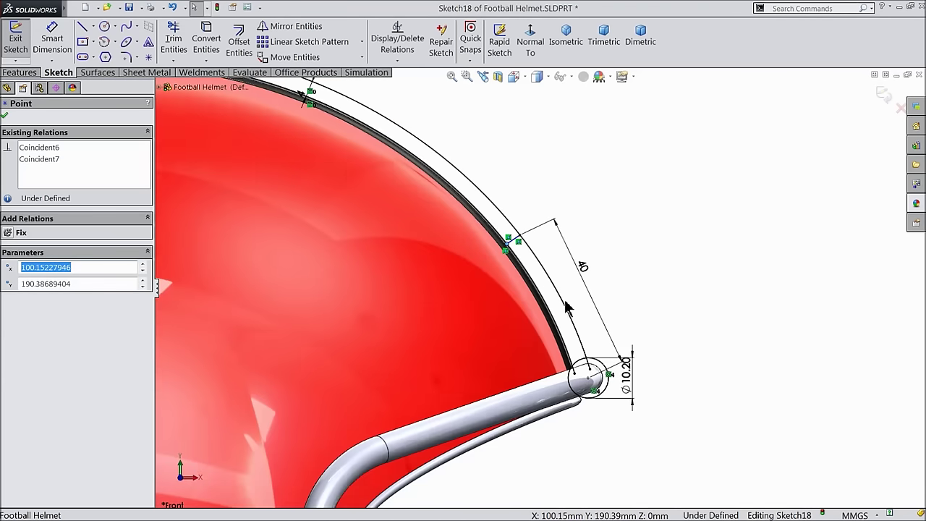
scroll(486, 258, down, 1)
- Trim the outer arc and the curve pieces inside and below the Ø10.20 circle
click(174, 40)
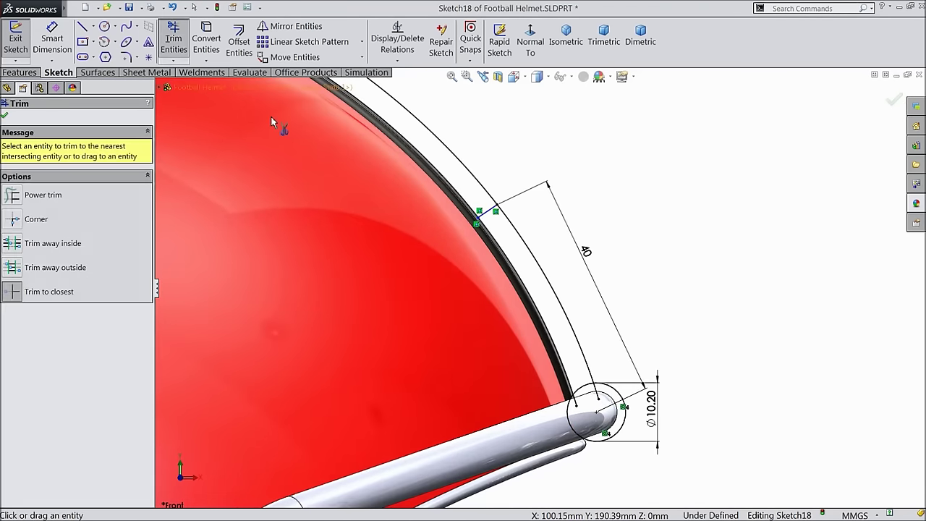
scroll(470, 196, down, 2)
click(516, 196)
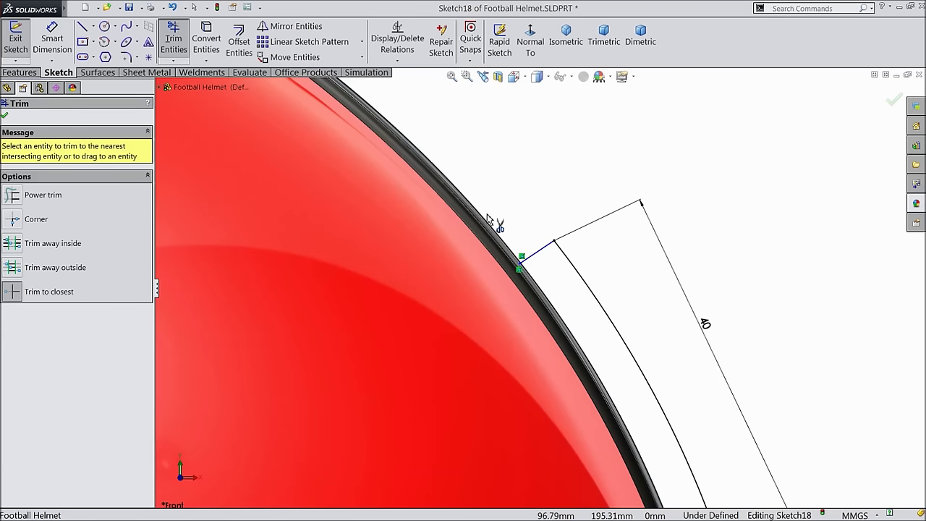
scroll(537, 251, up, 3)
scroll(606, 411, down, 5)
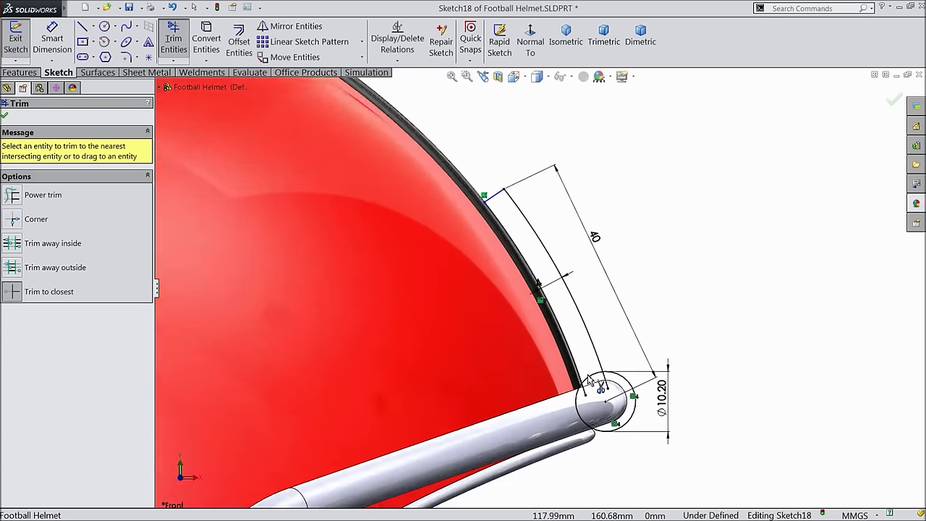
click(596, 308)
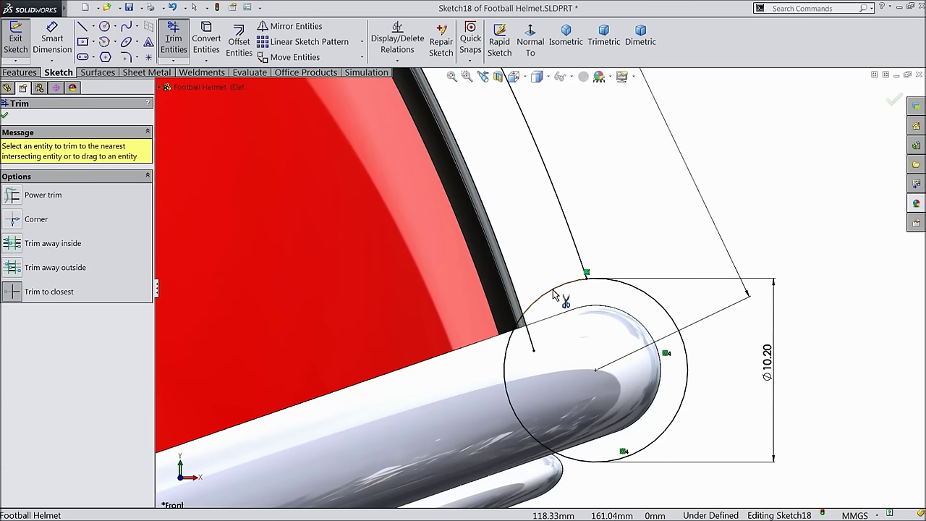
click(530, 335)
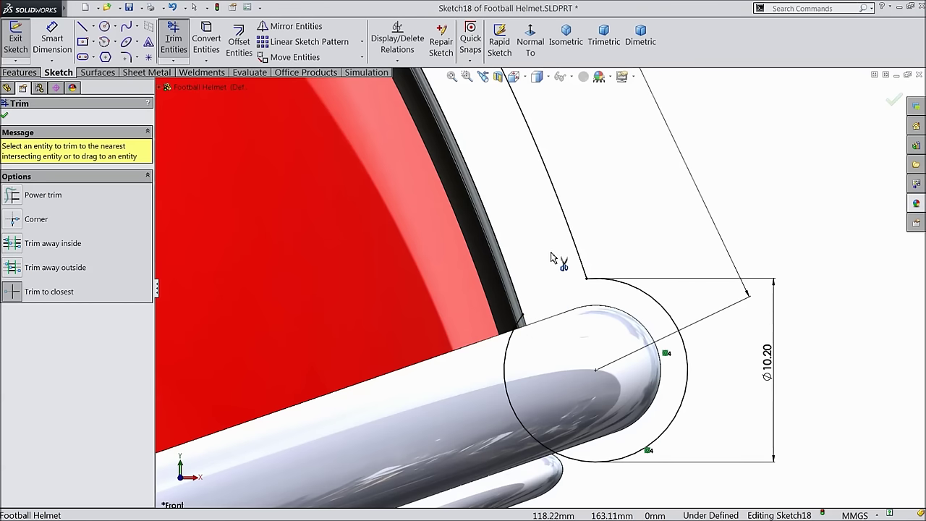
scroll(551, 258, up, 3)
scroll(494, 186, down, 3)
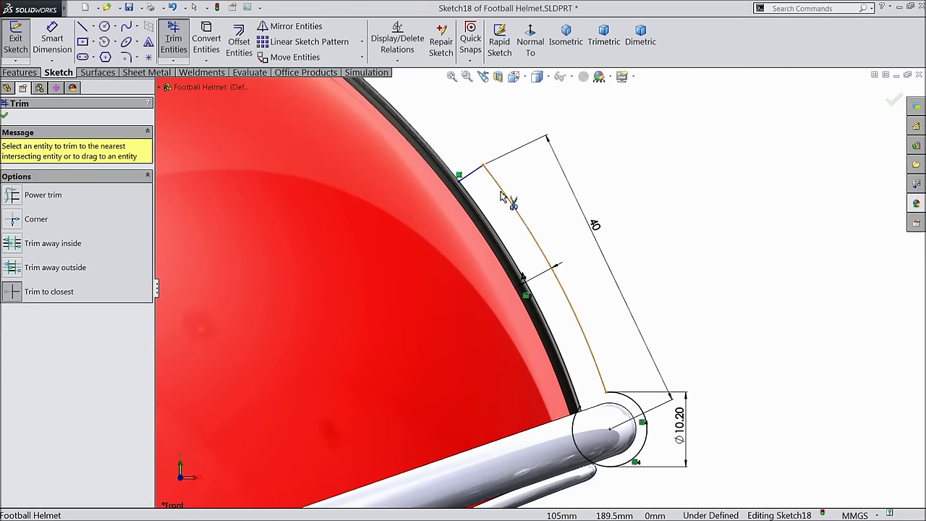
click(5, 117)
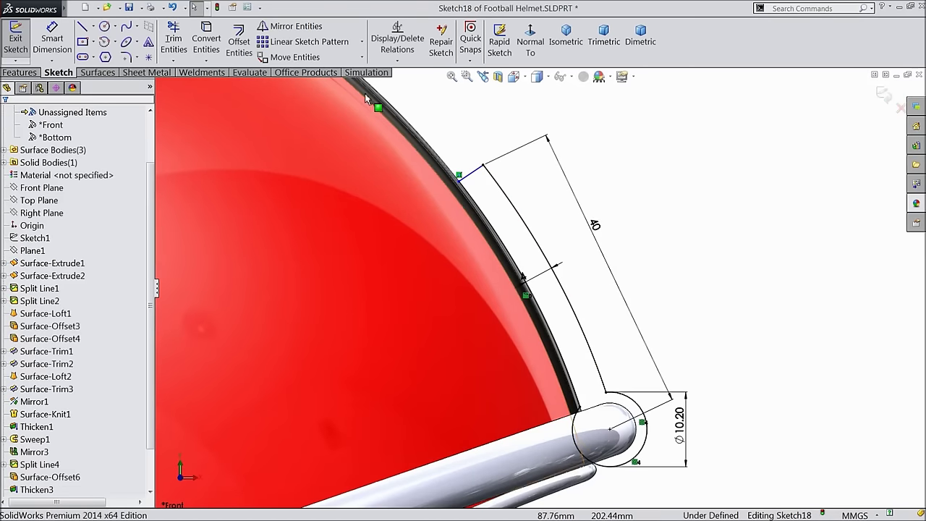
- Try Fully Define Sketch; Sketch18 remains under defined
click(398, 60)
click(418, 105)
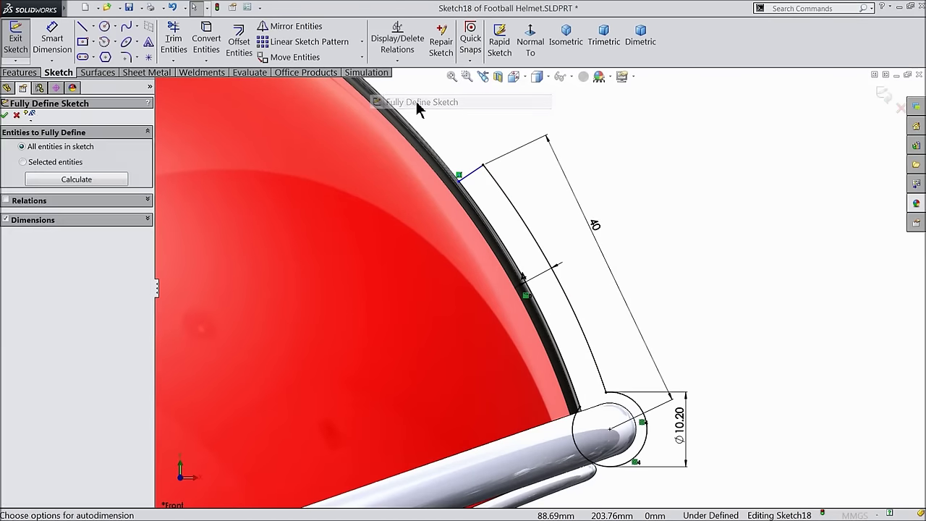
click(81, 180)
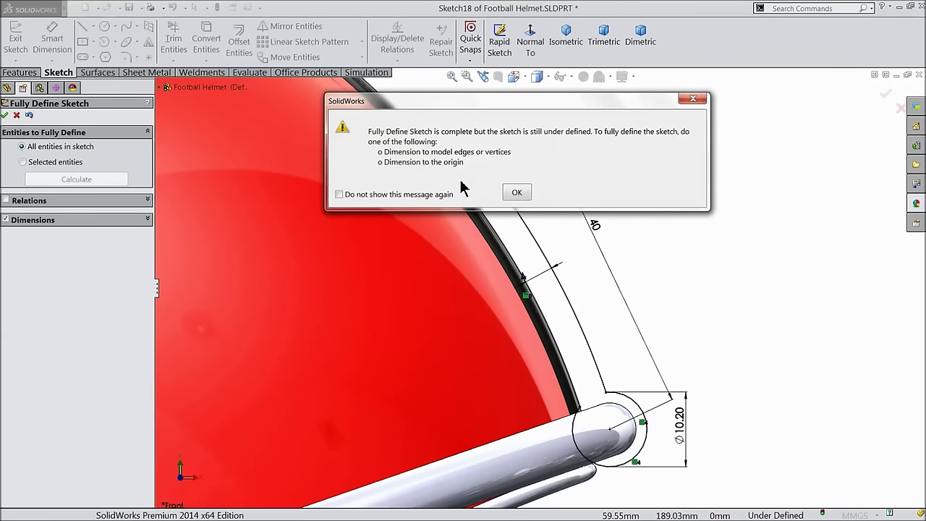
click(516, 192)
click(6, 117)
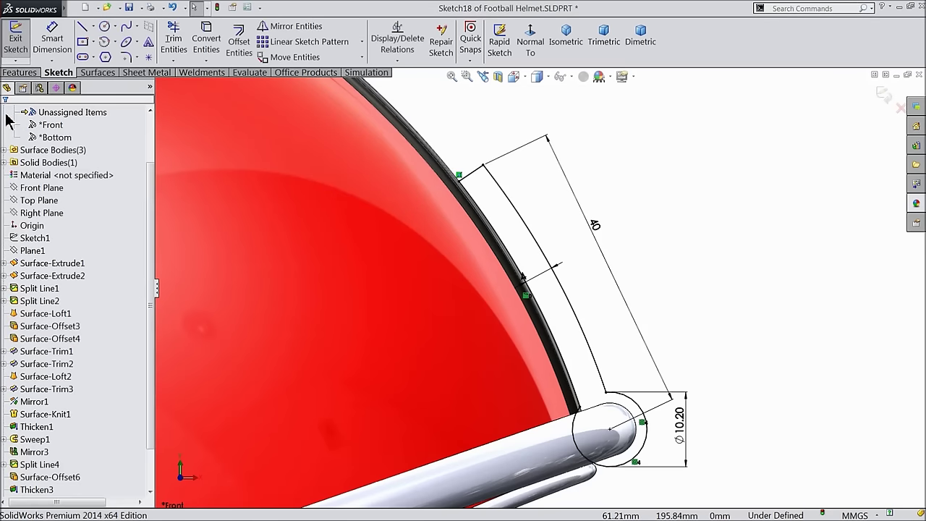
scroll(396, 209, up, 3)
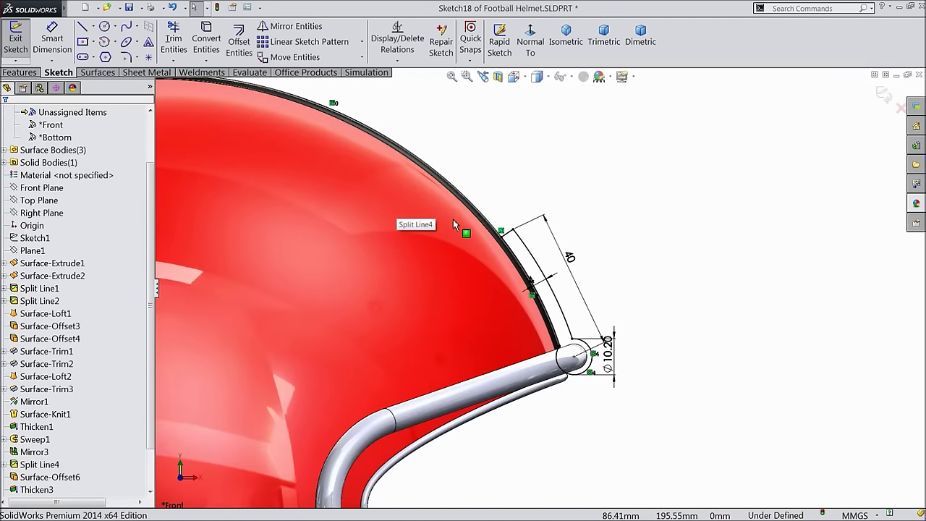
click(93, 26)
- Draw a construction centerline from high on the helmet down toward the ear cover
click(112, 57)
scroll(430, 252, up, 5)
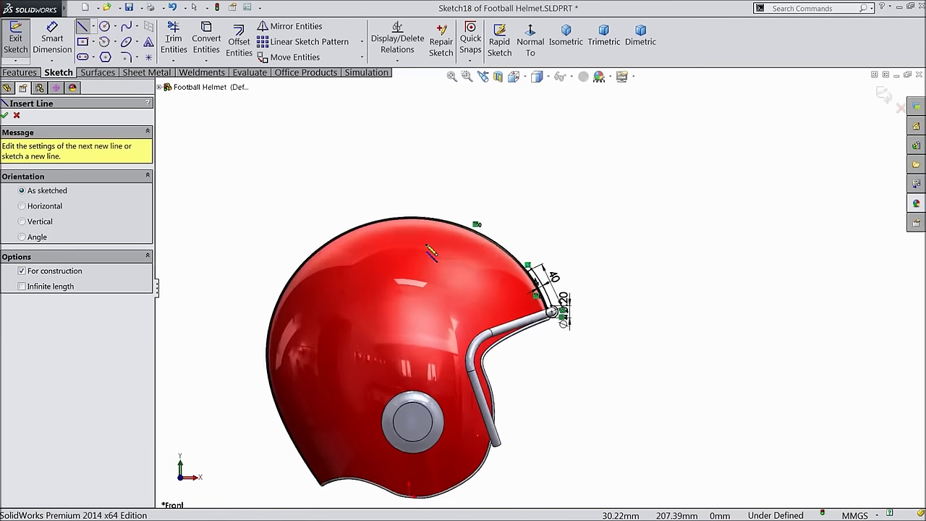
scroll(495, 408, down, 4)
click(356, 236)
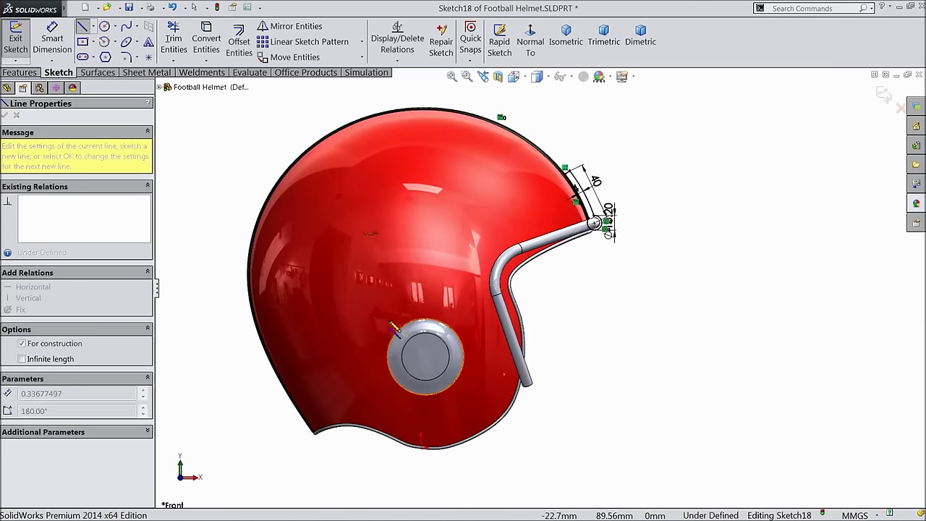
click(417, 366)
right_click(431, 366)
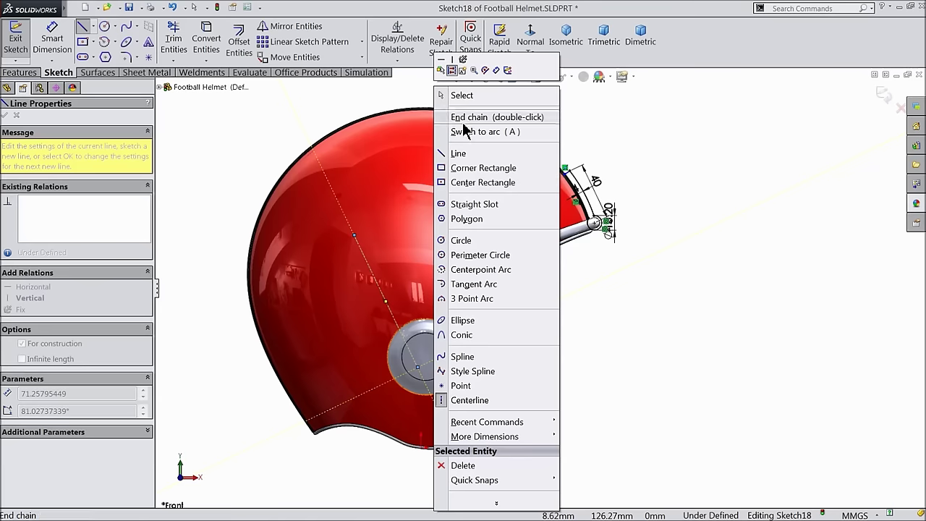
click(442, 94)
- Show Sketch1 and make the centerline parallel to its Line5
drag(148, 194, 151, 159)
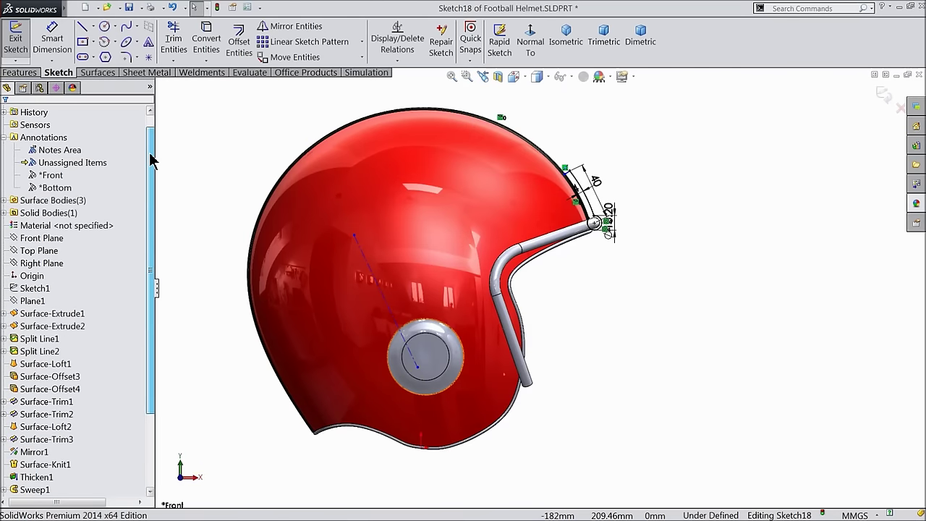
click(13, 288)
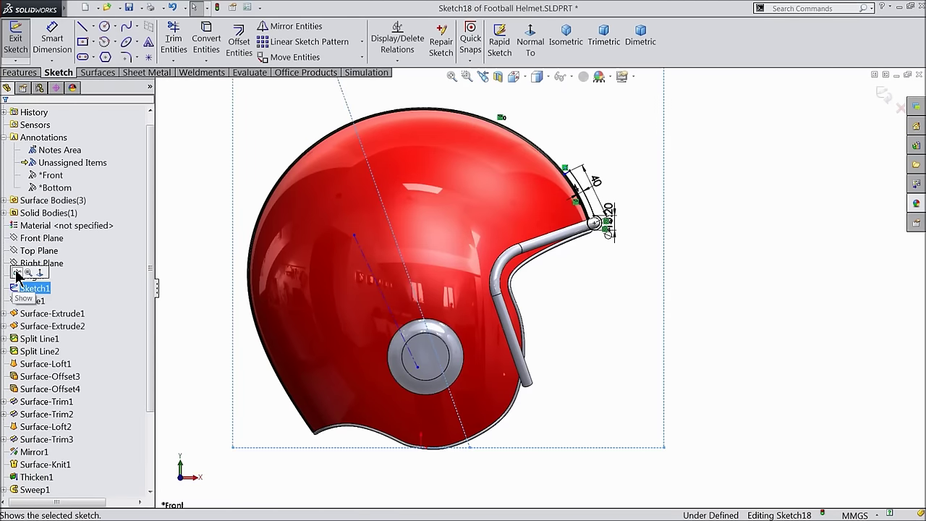
click(16, 273)
key(z)
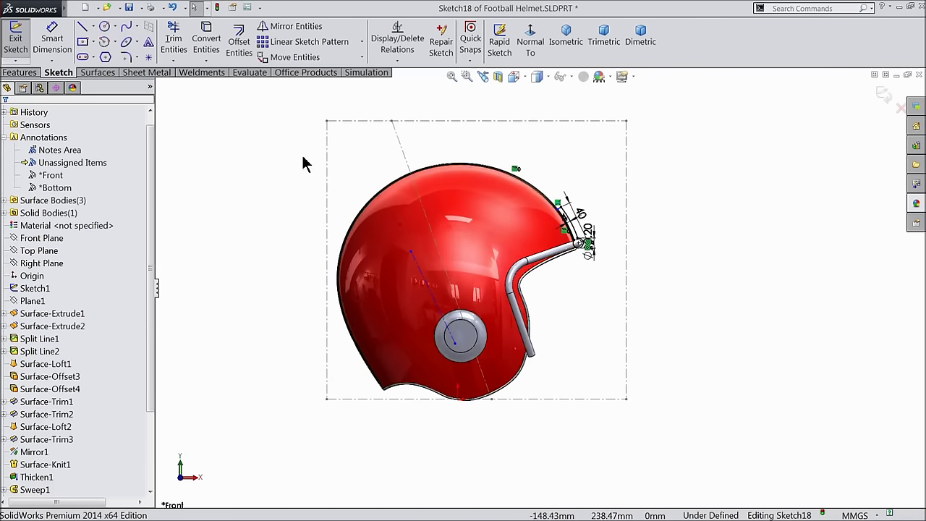
scroll(437, 206, down, 2)
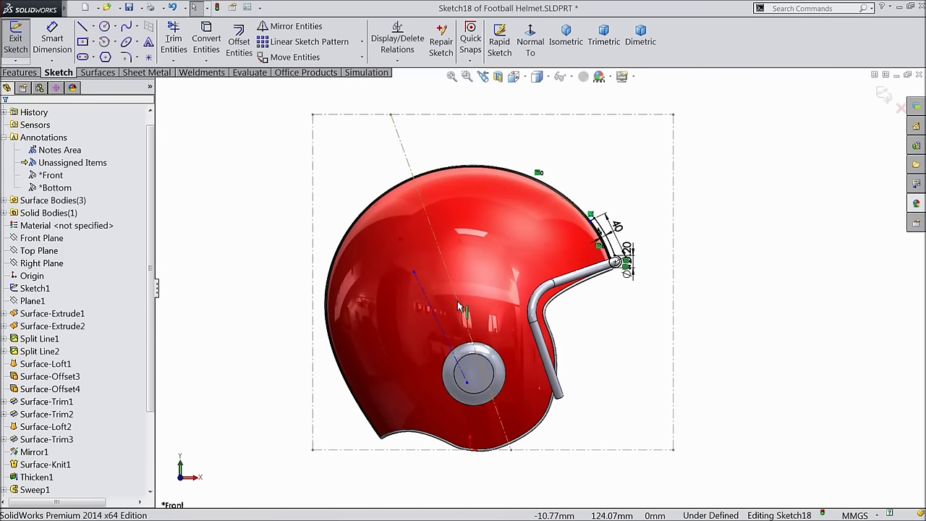
click(460, 308)
ctrl+click(437, 323)
scroll(438, 324, down, 2)
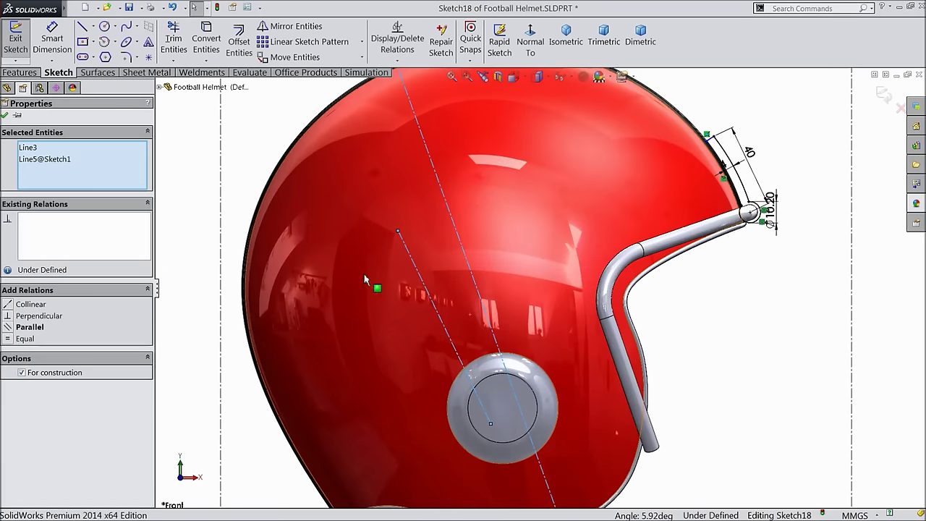
click(7, 117)
- Dimension the centerline 7.70 mm from the parallel Sketch1 line
click(53, 40)
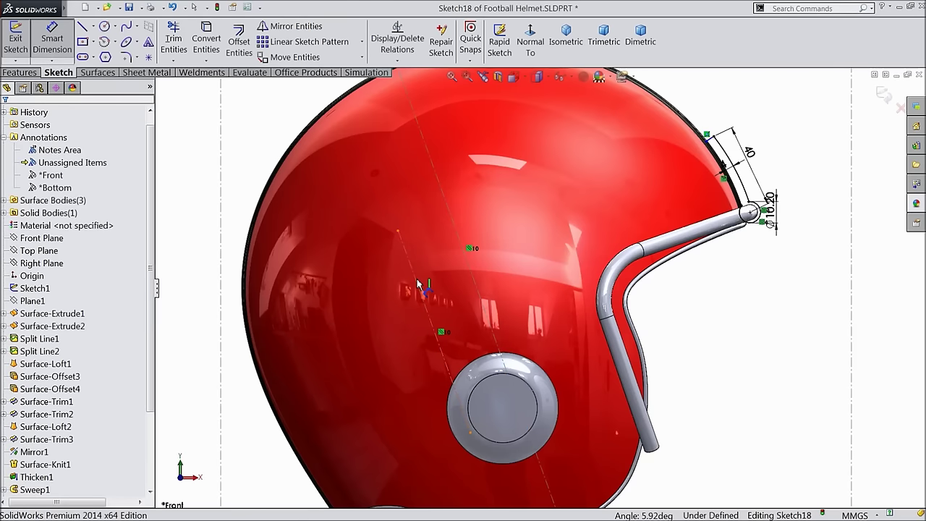
click(417, 285)
click(470, 262)
key(f)
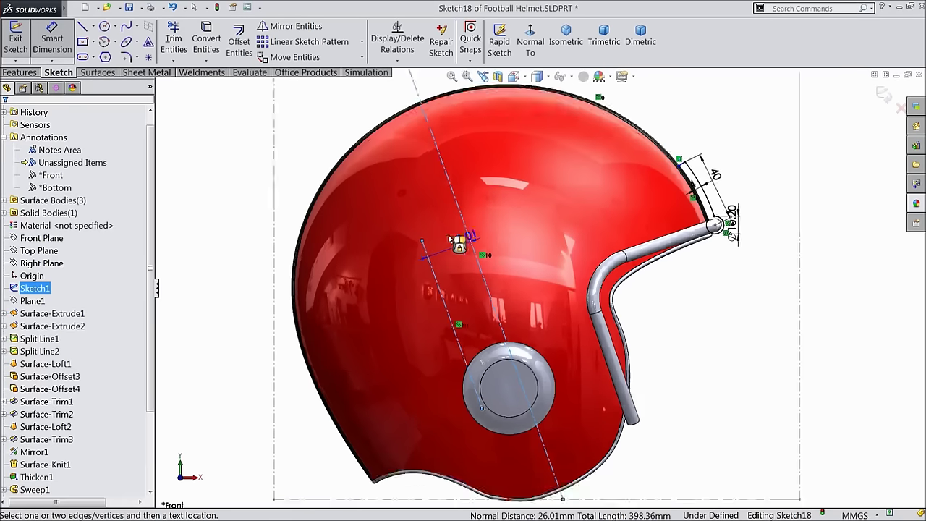
click(440, 166)
text(7)
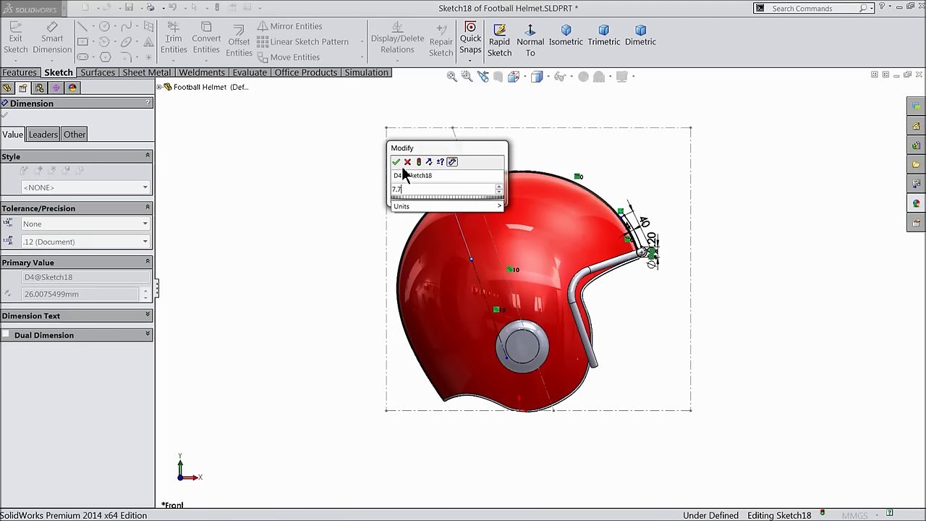
text(.7)
click(396, 162)
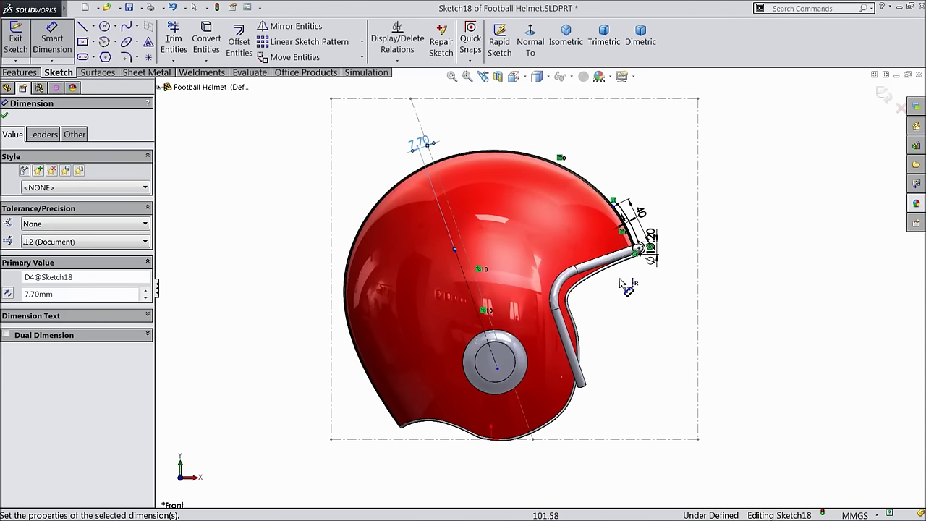
click(5, 116)
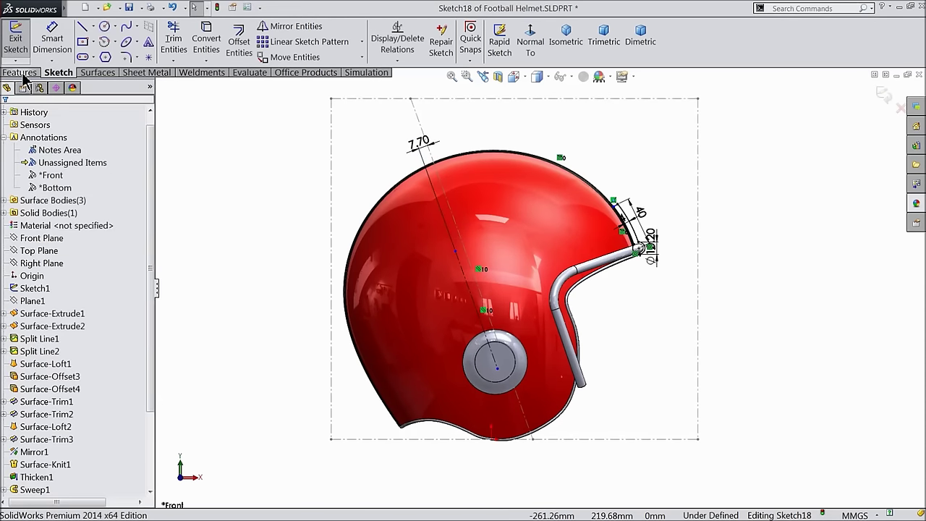
click(19, 73)
- Revolve the clip profile 25° mid-plane about the centerline to create Revolve3
click(64, 42)
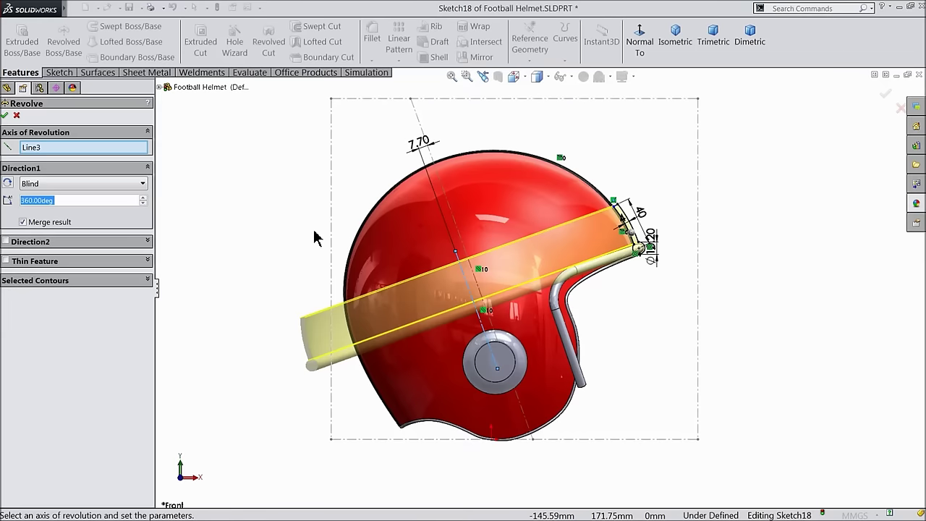
middle_drag(309, 234, 290, 292)
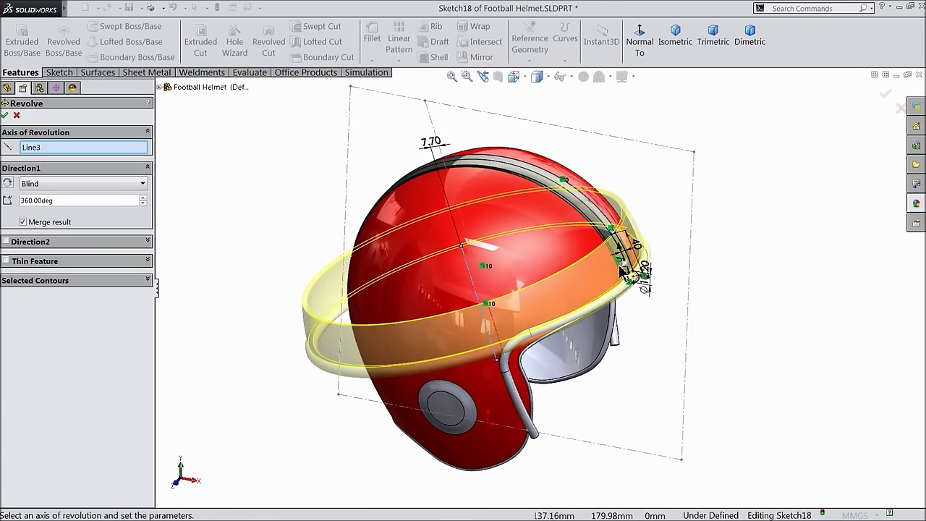
click(55, 187)
click(50, 242)
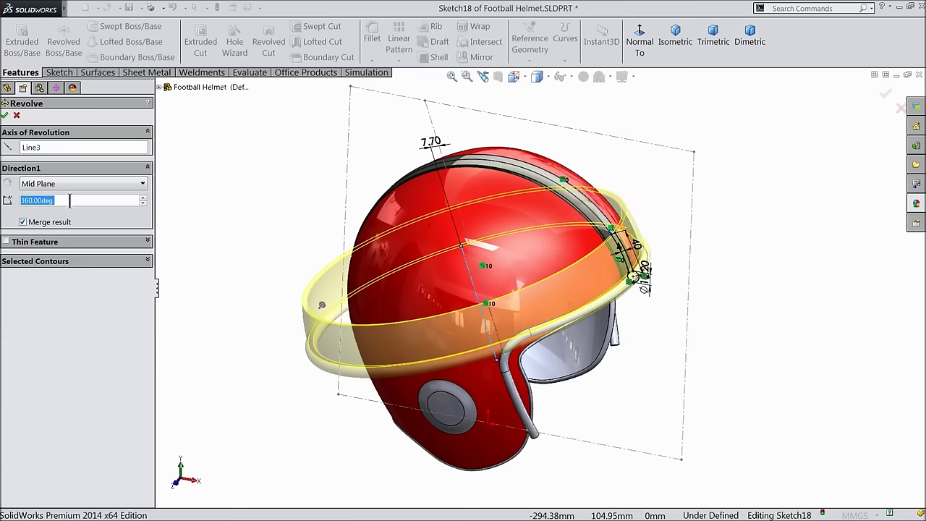
text(25)
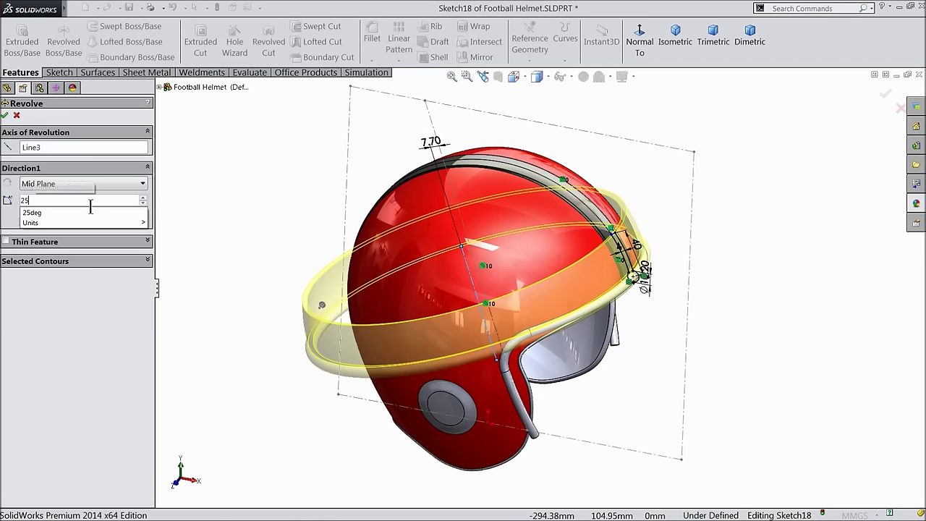
key(Return)
middle_drag(284, 203, 268, 262)
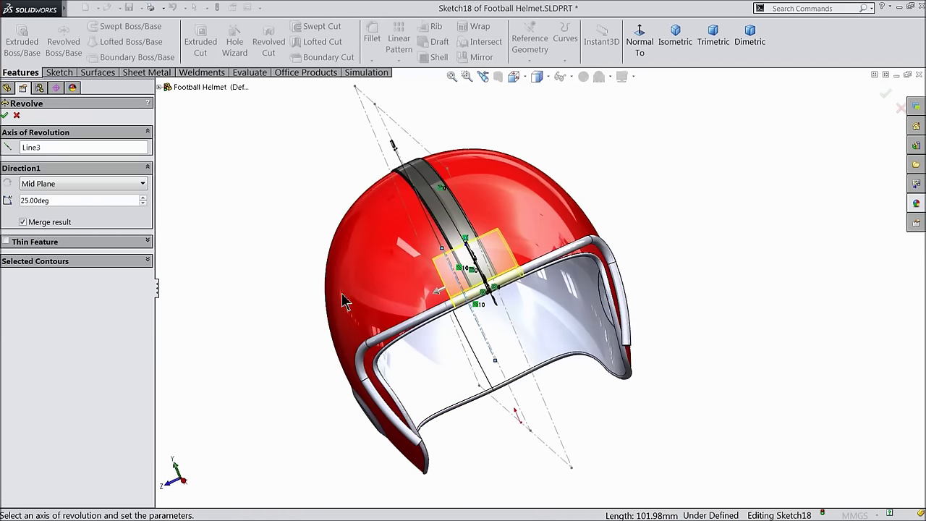
scroll(544, 288, down, 3)
middle_drag(512, 289, 543, 292)
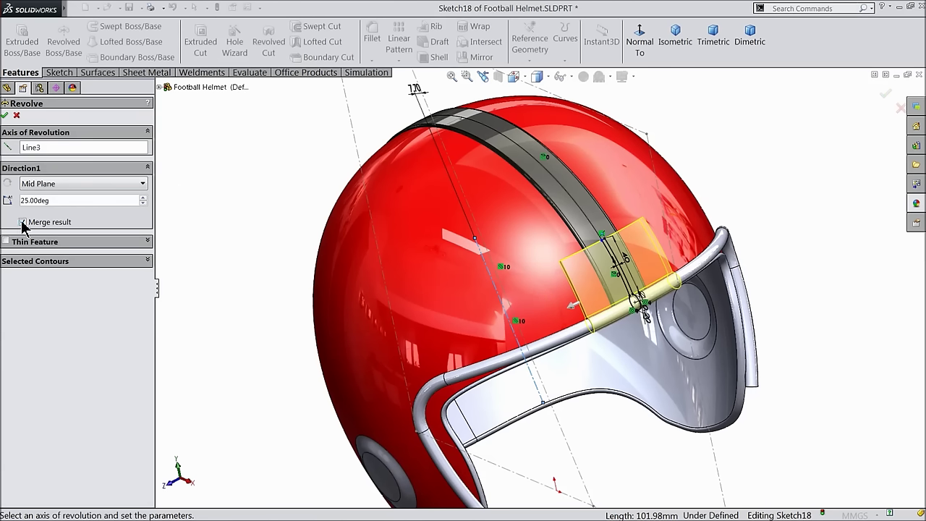
click(6, 116)
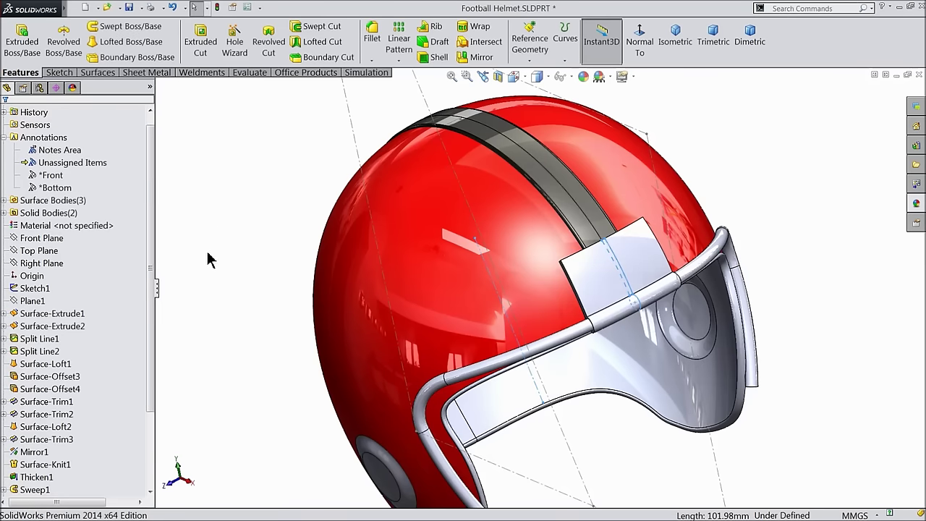
- Colour the revolved clip black
click(583, 76)
click(385, 181)
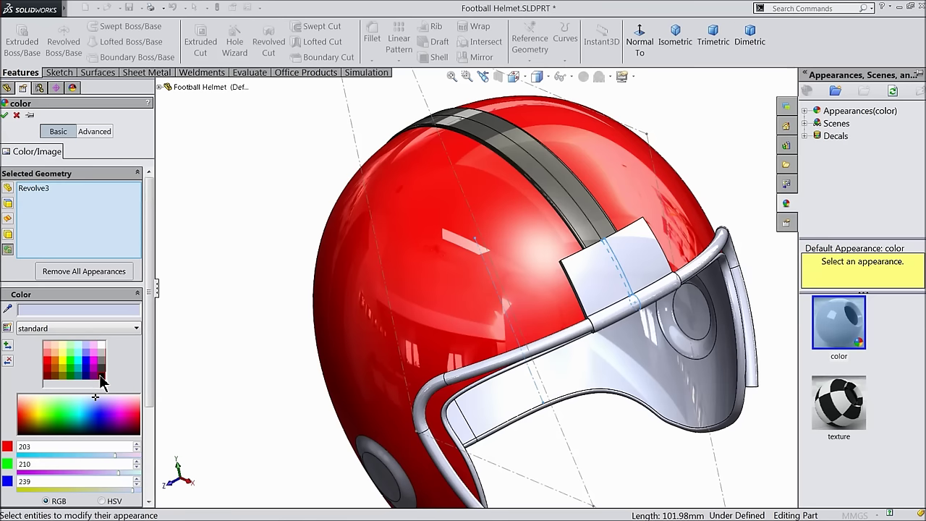
click(100, 376)
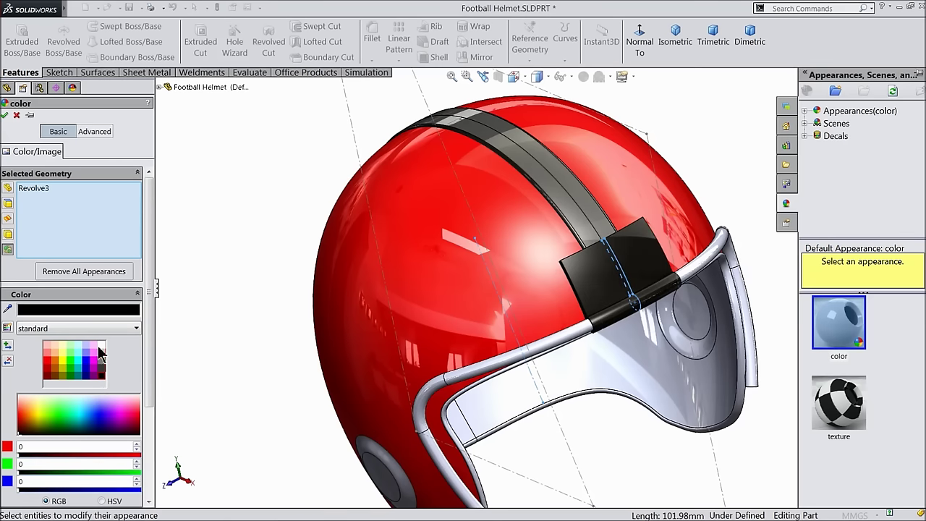
click(6, 115)
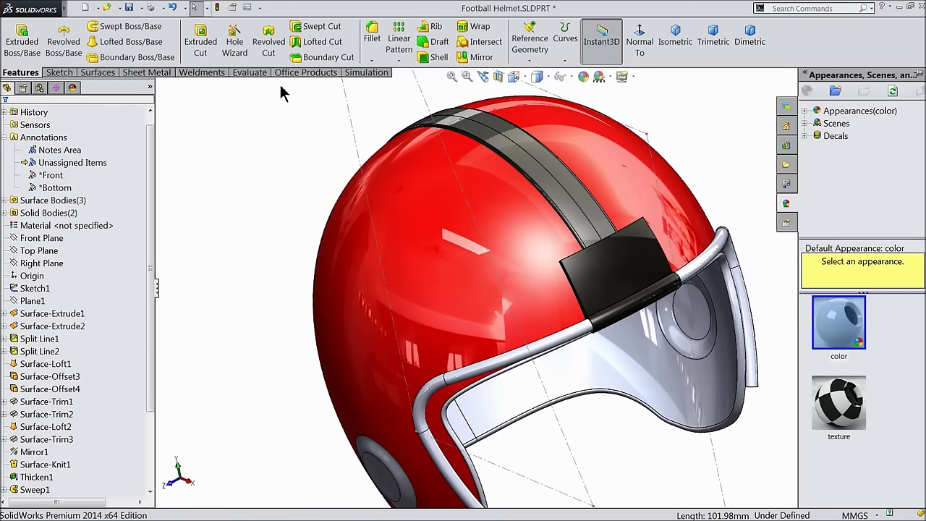
click(372, 36)
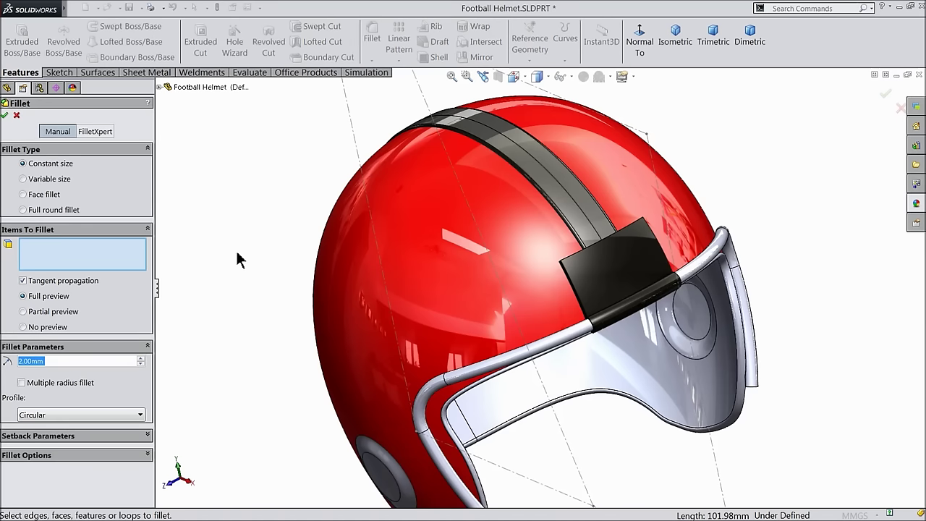
- Fillet the clip's two top corner edges at 12.5 mm
text(12.5)
key(Return)
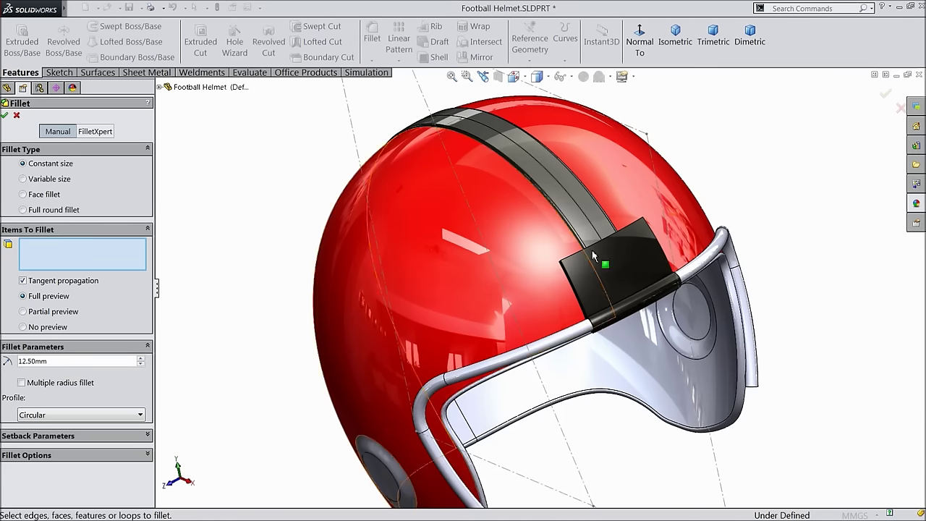
scroll(521, 259, down, 5)
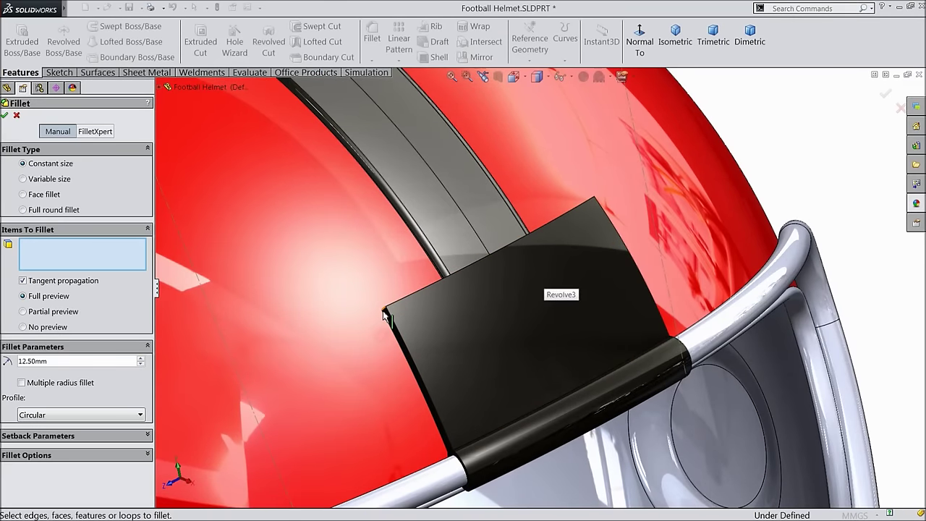
click(387, 313)
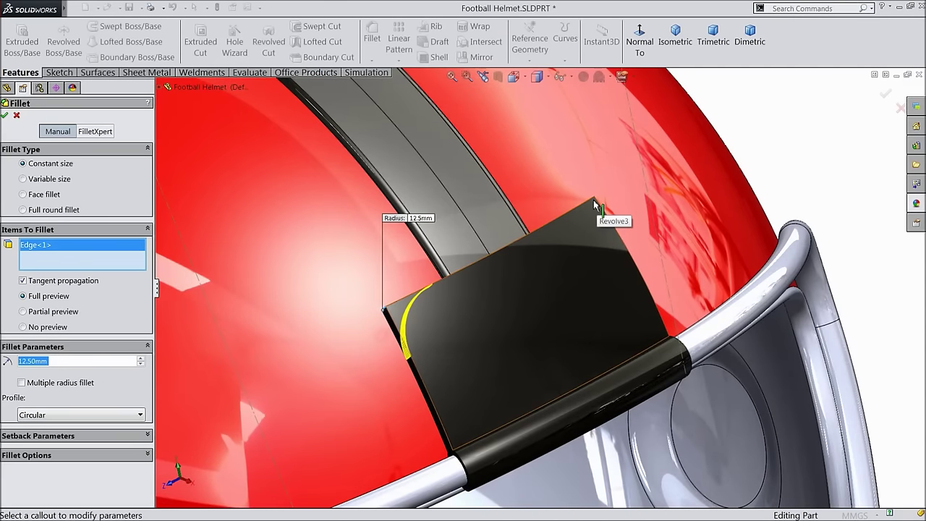
middle_drag(596, 203, 583, 241)
click(582, 240)
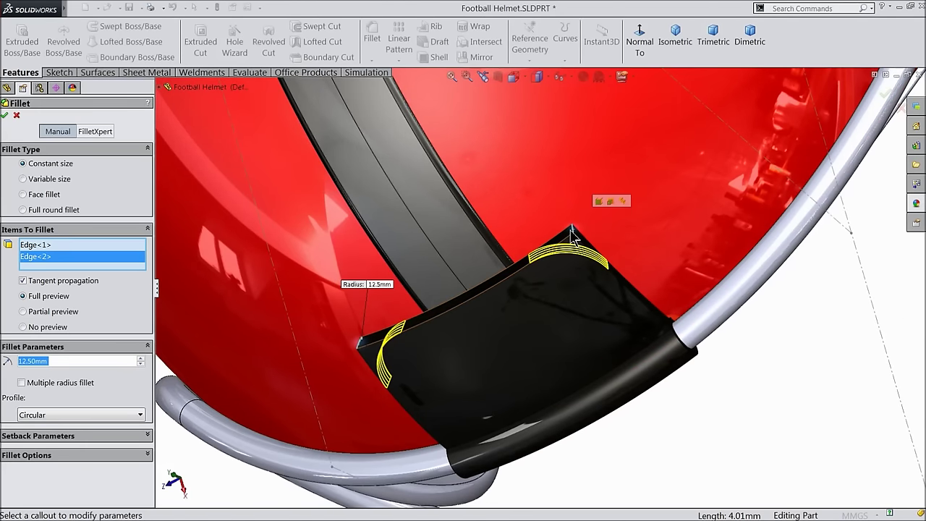
click(6, 116)
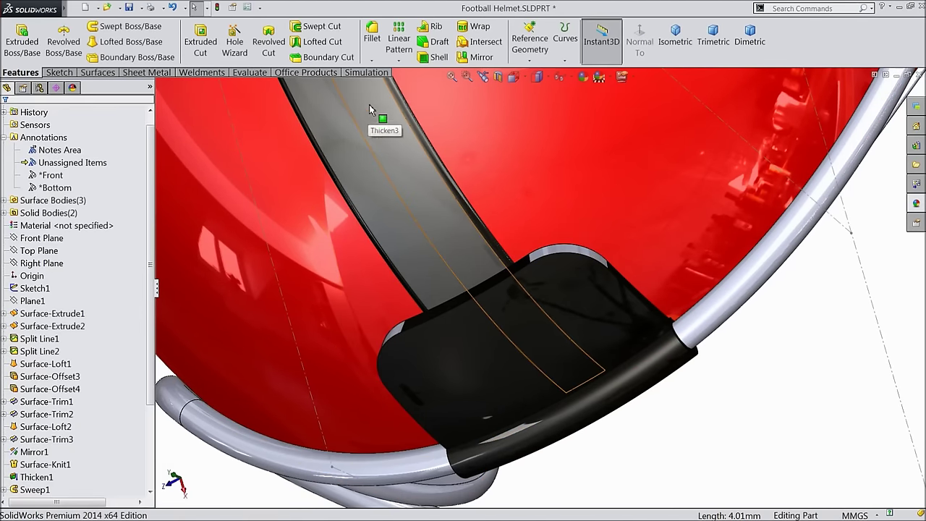
- Fillet the clip's top edges and both tube-end circular edges at 1.25 mm
click(372, 34)
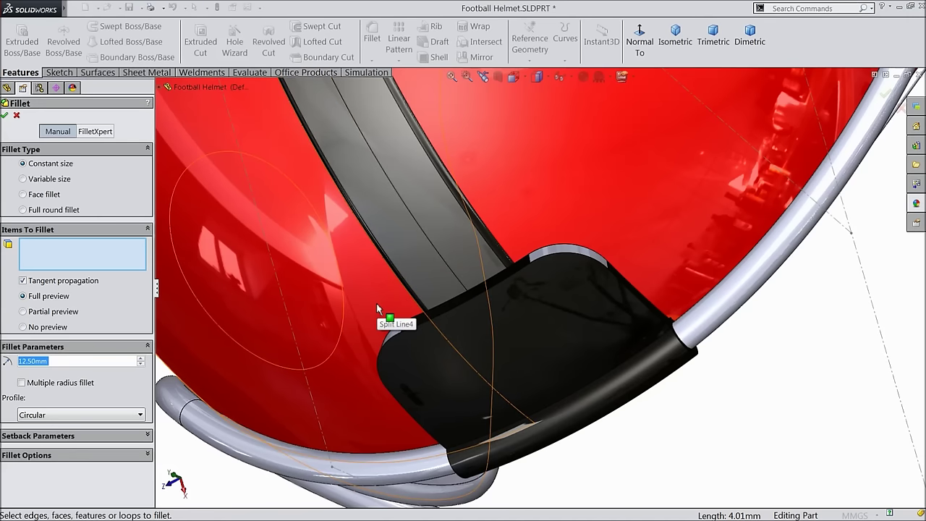
text(1.25)
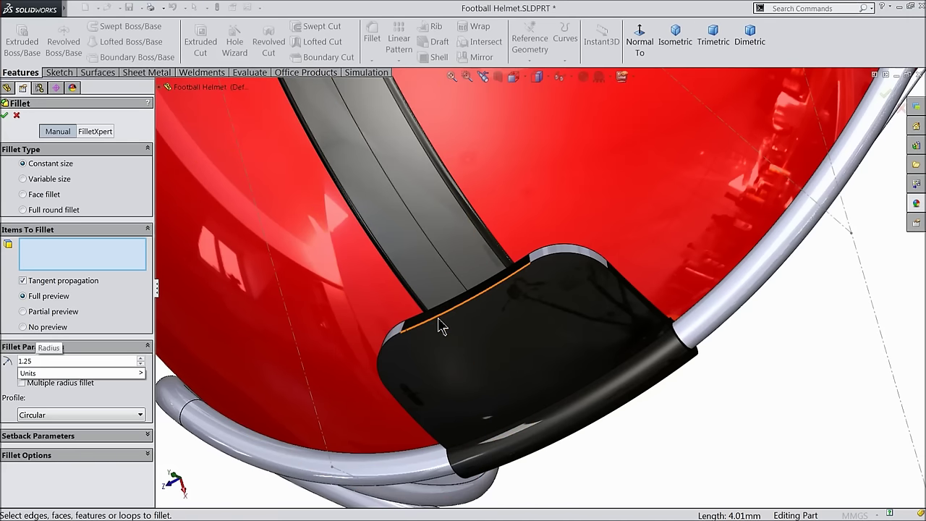
click(438, 317)
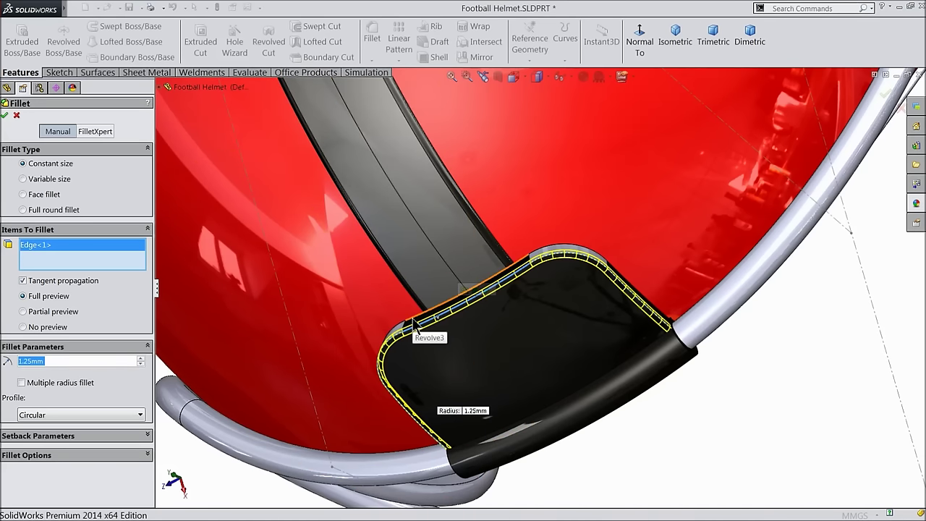
click(427, 319)
middle_drag(576, 377, 458, 478)
click(457, 474)
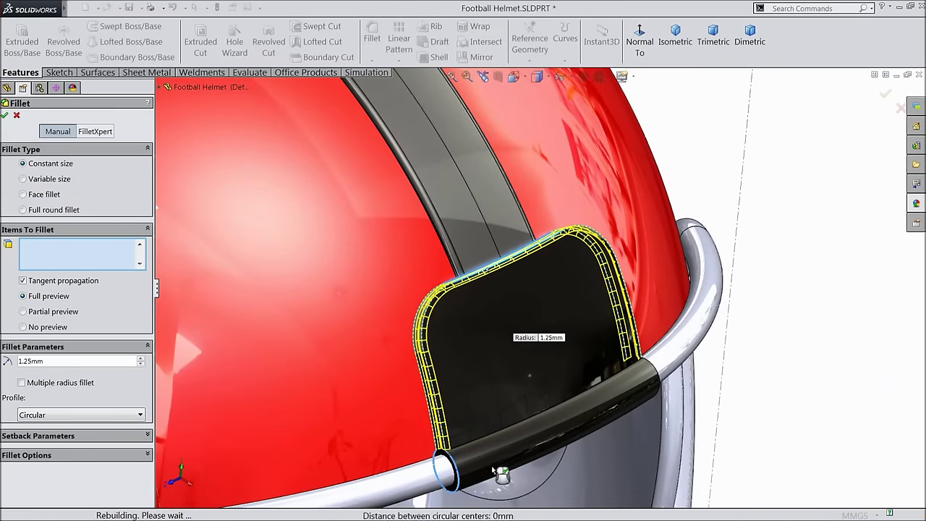
click(638, 379)
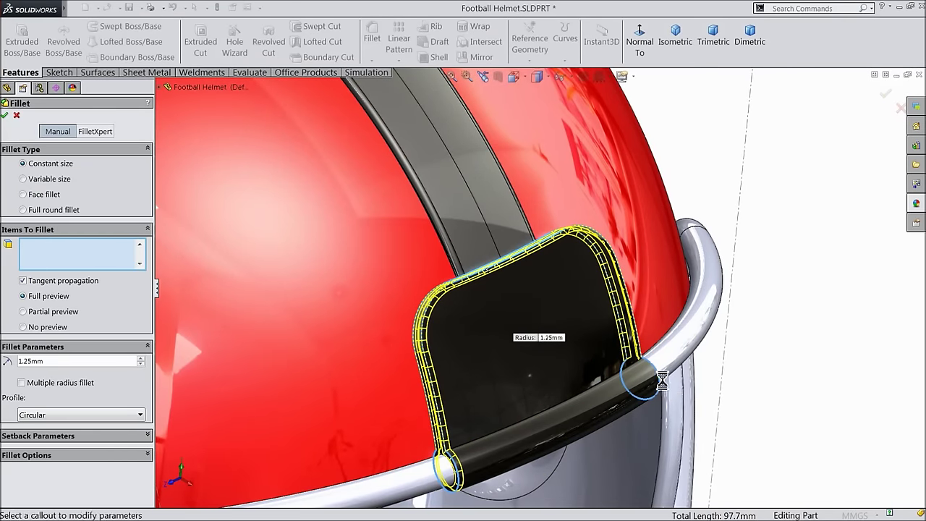
click(5, 115)
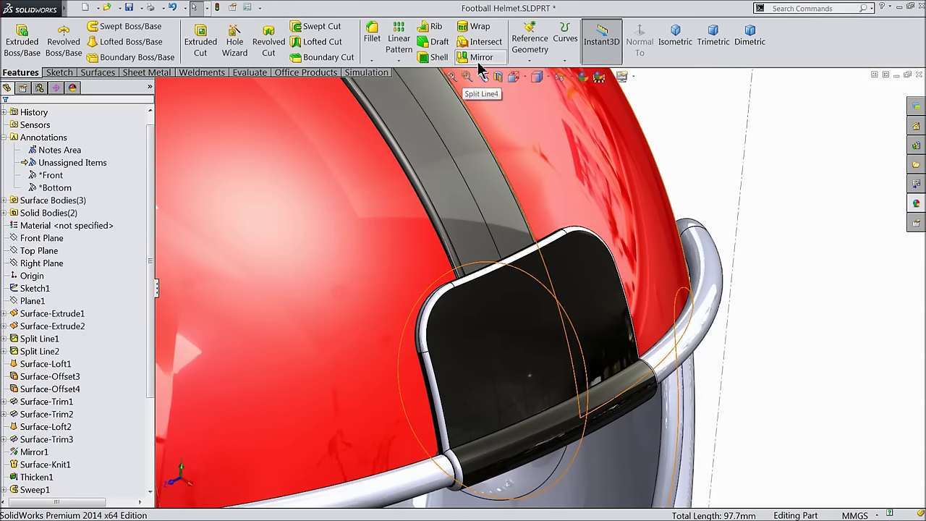
click(587, 77)
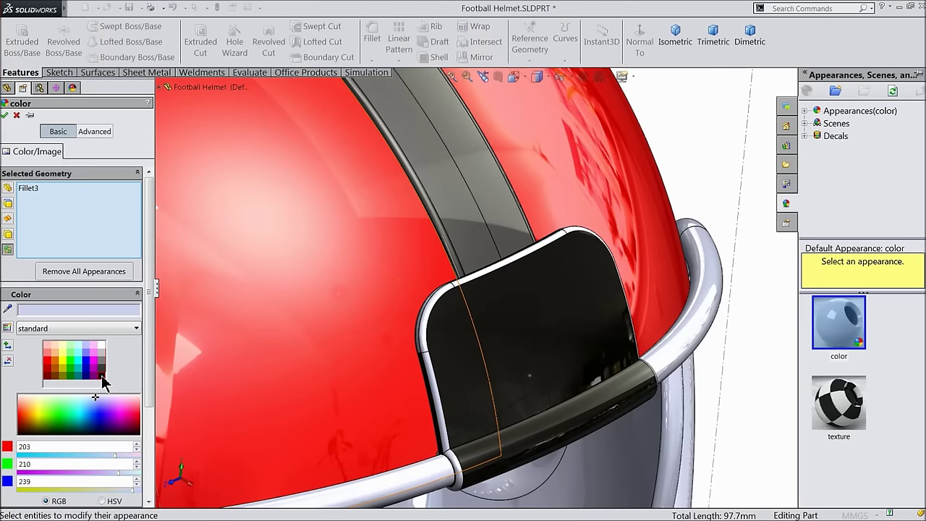
- Colour Fillet3, Fillet2 and the Thicken3 crown stripe pure black (RGB 0,0,0)
click(101, 374)
scroll(423, 336, down, 3)
middle_drag(423, 336, 468, 297)
click(450, 277)
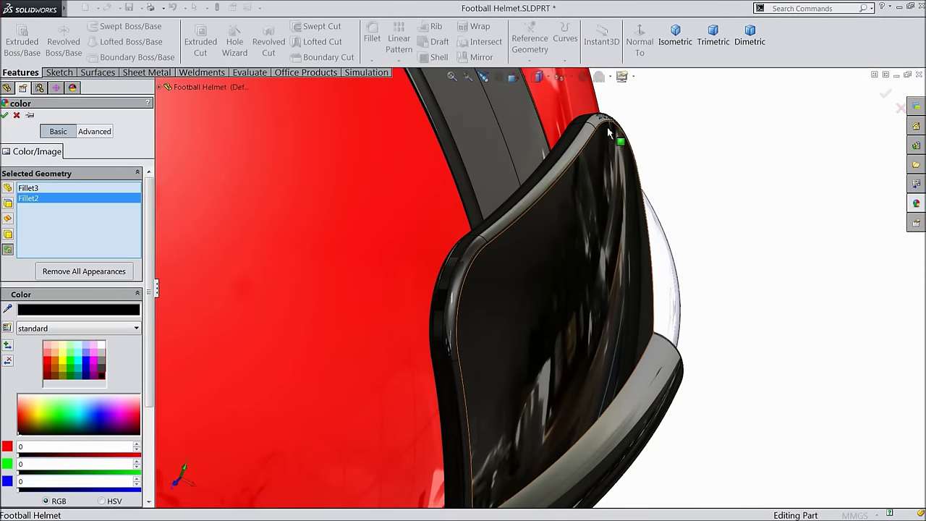
middle_drag(577, 214, 543, 214)
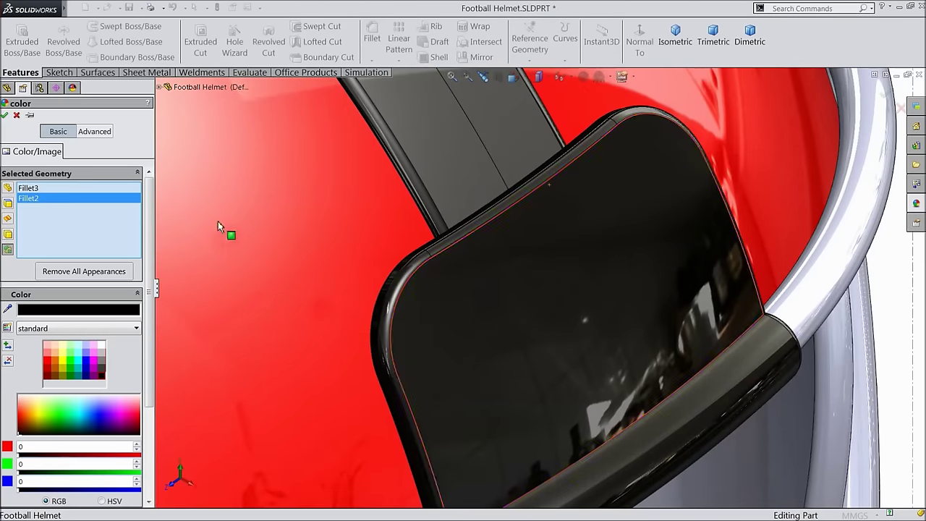
click(442, 139)
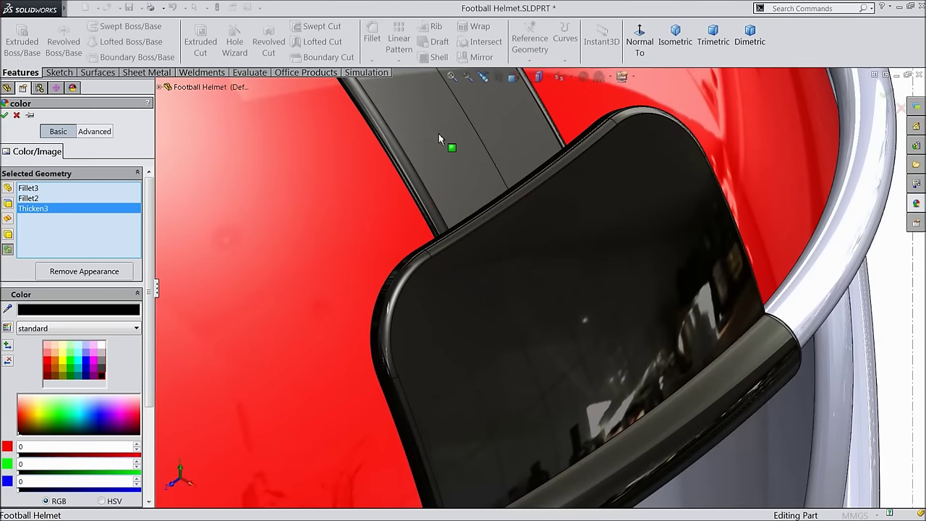
click(4, 115)
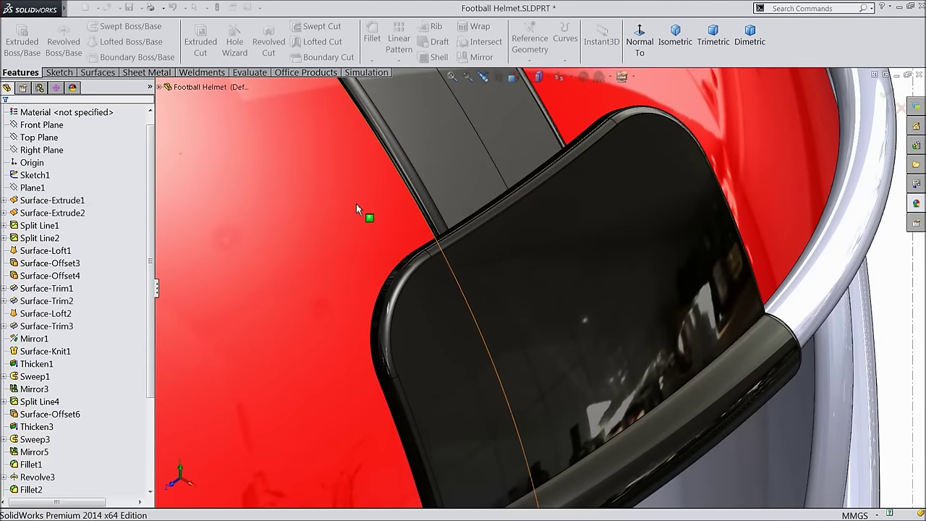
scroll(382, 240, up, 6)
middle_drag(403, 210, 544, 250)
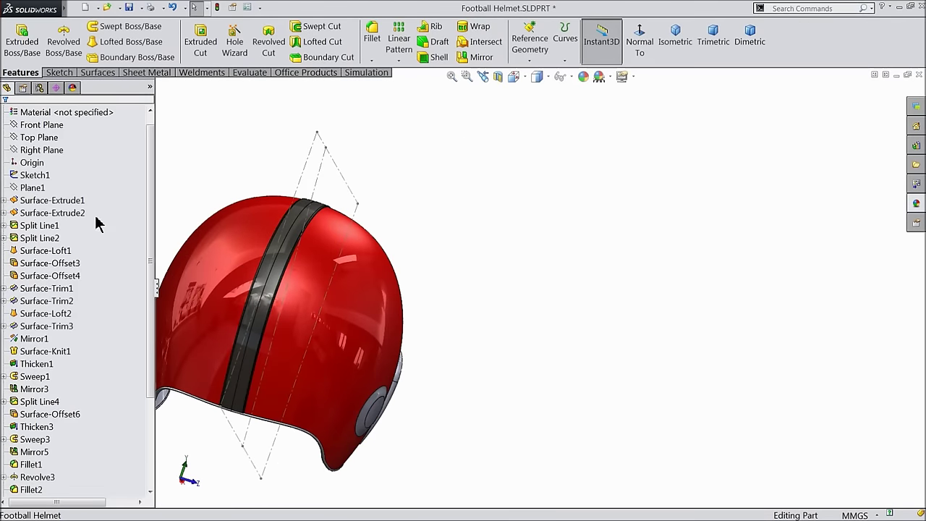
- Start Sketch19 on the Front Plane, viewed normal to it and zoomed toward the lower edge
scroll(36, 173, up, 3)
click(30, 217)
click(29, 239)
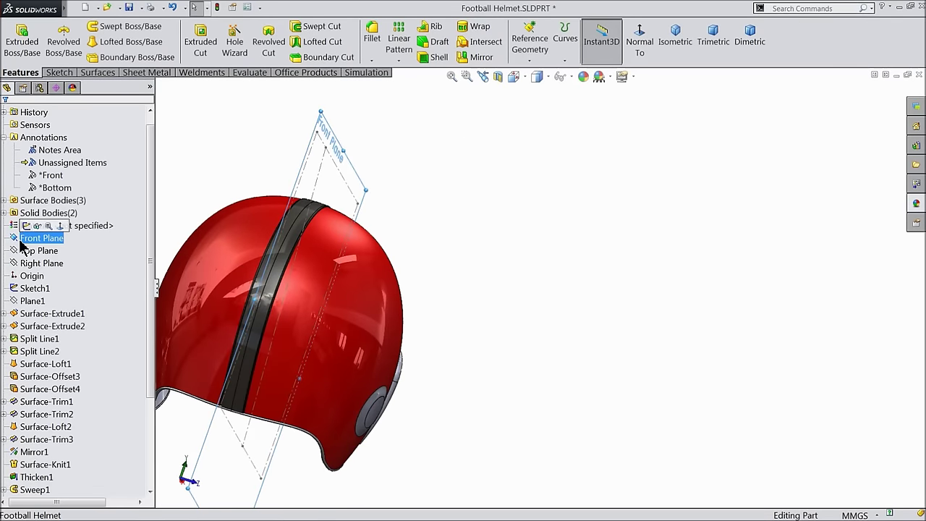
click(31, 224)
click(639, 41)
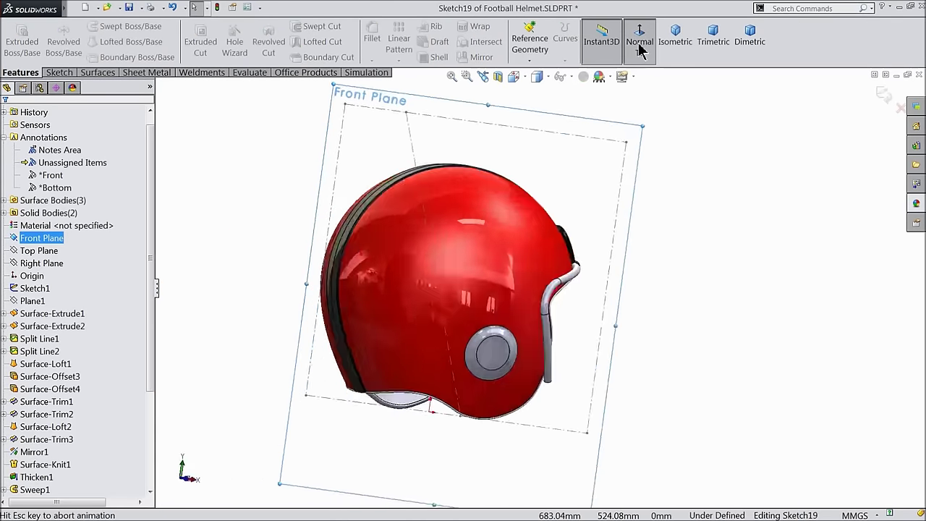
scroll(455, 387, down, 5)
scroll(463, 383, down, 3)
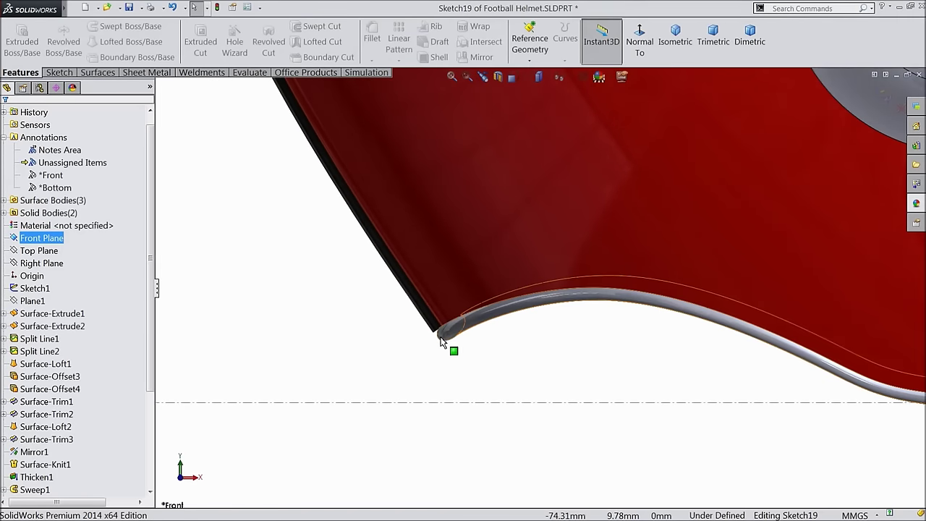
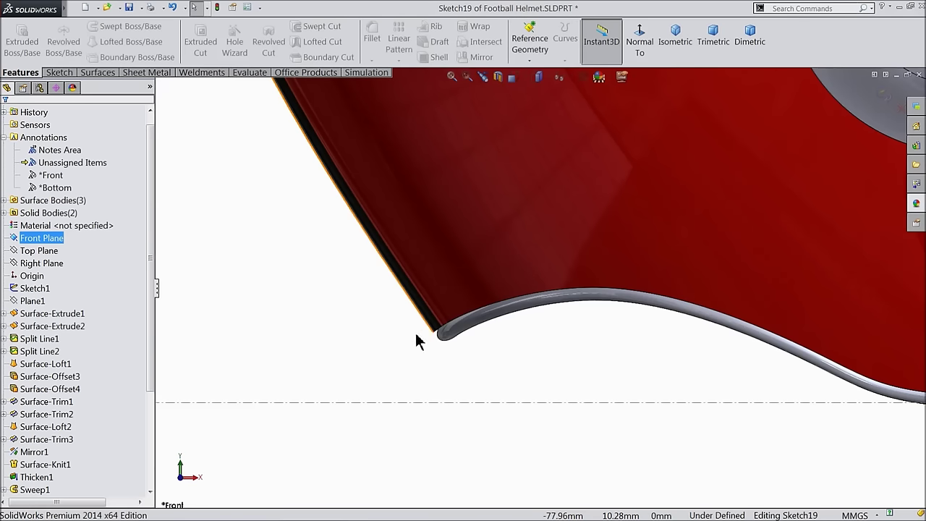
- Draw a circle centred at the tip of the helmet's lower edge
click(60, 72)
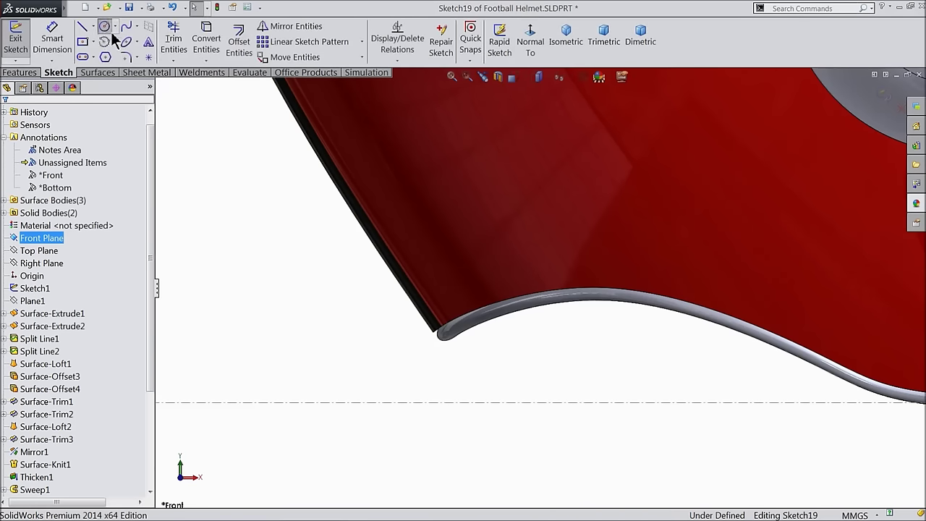
click(106, 28)
scroll(437, 337, down, 2)
click(455, 346)
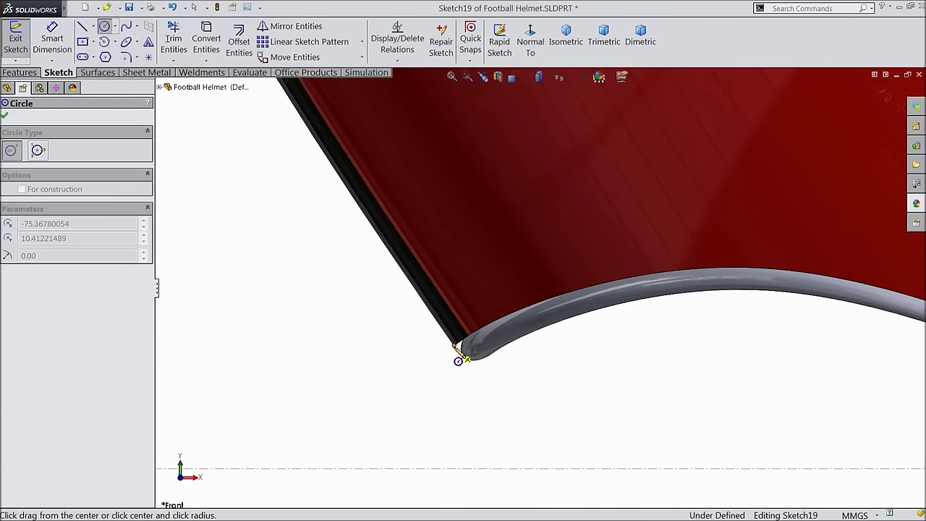
click(347, 365)
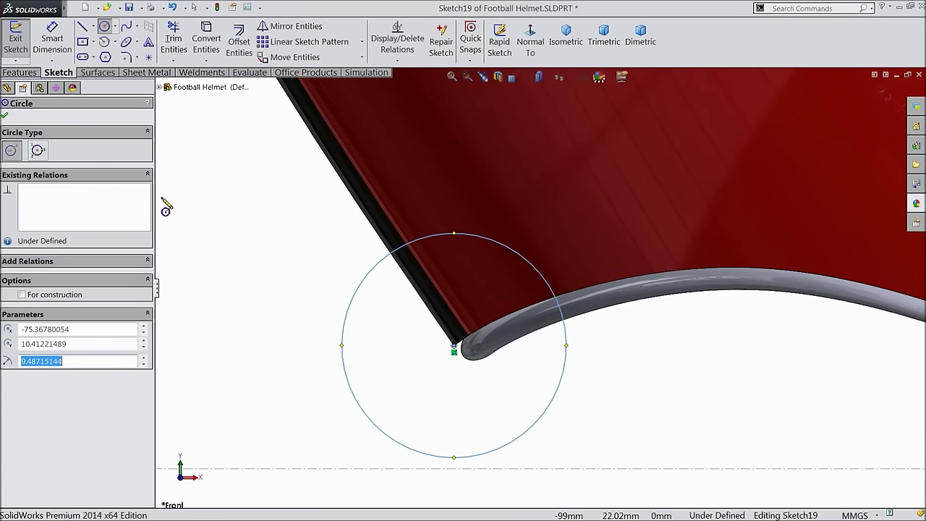
click(5, 116)
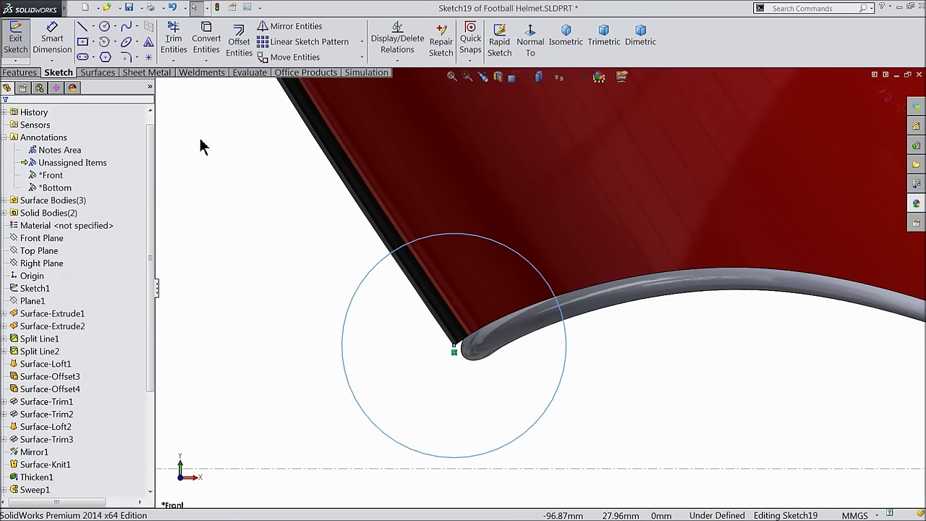
- Convert the slanted helmet edge and offset it 4 mm outward
click(337, 176)
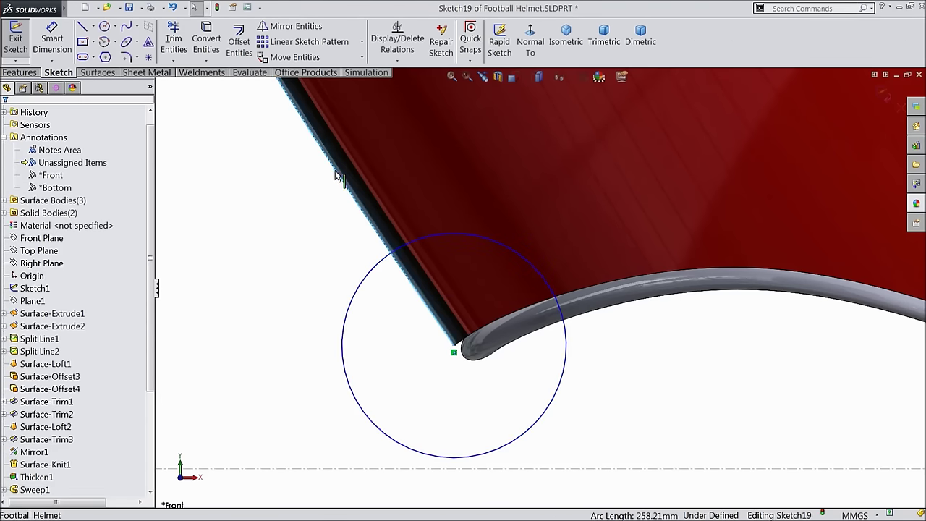
click(207, 52)
click(240, 44)
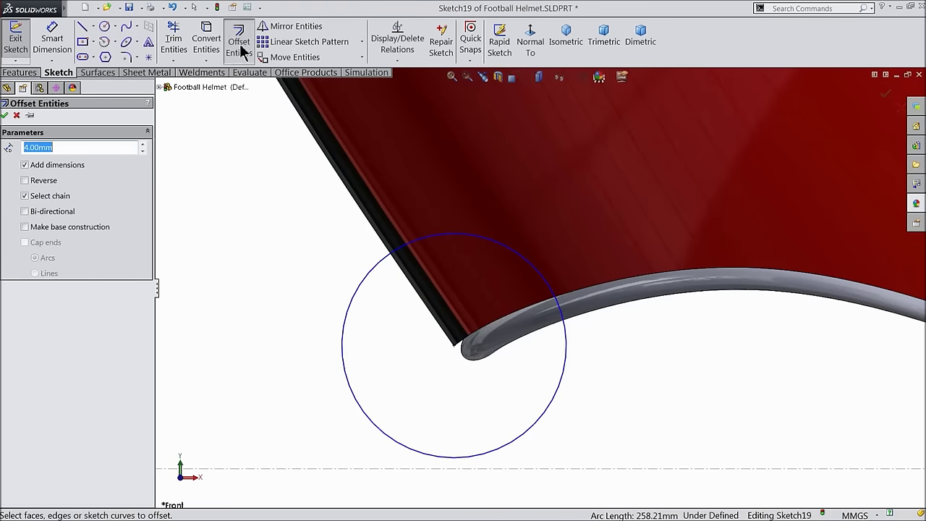
click(345, 187)
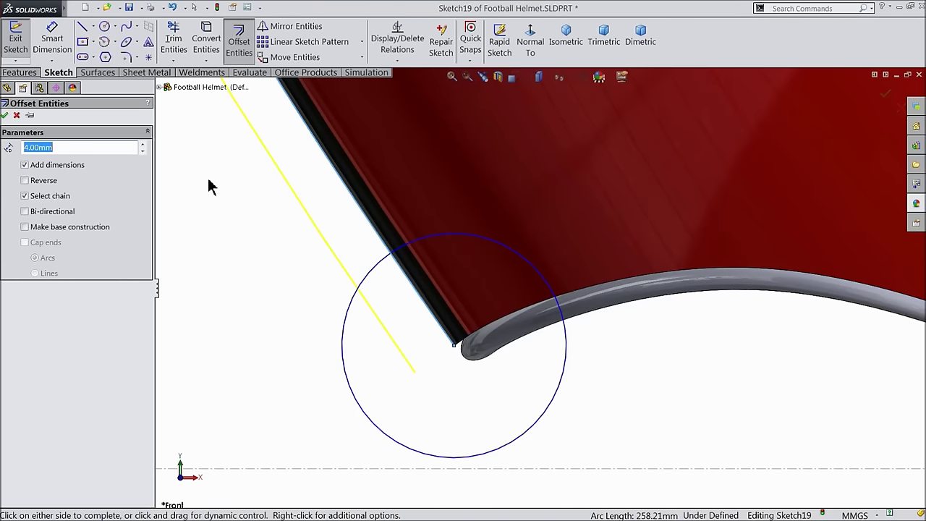
click(6, 116)
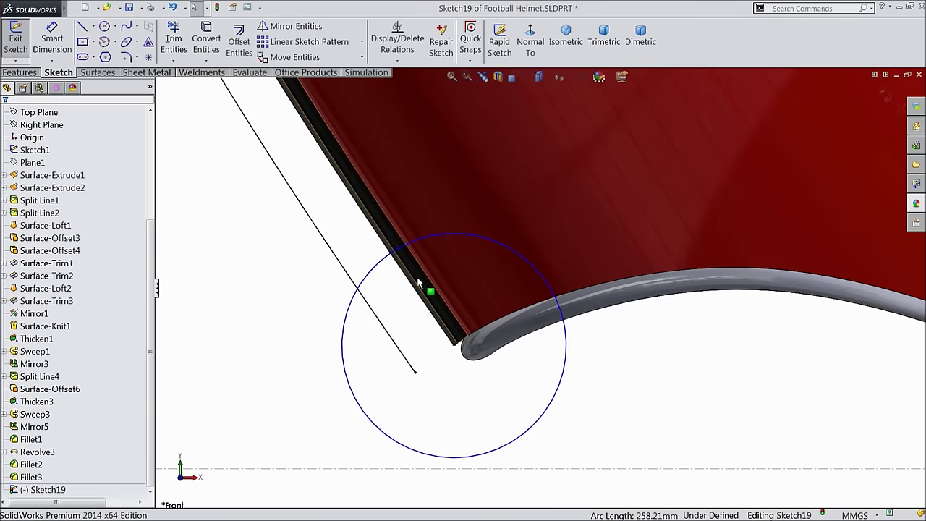
- Dimension the circle's diameter to 9 mm, fully defining the sketch
click(68, 51)
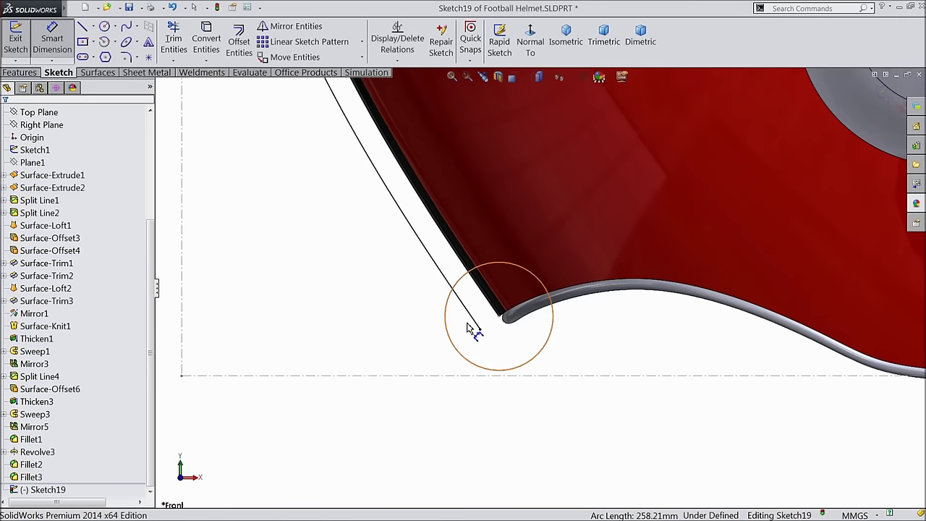
scroll(471, 325, down, 2)
click(447, 352)
click(356, 371)
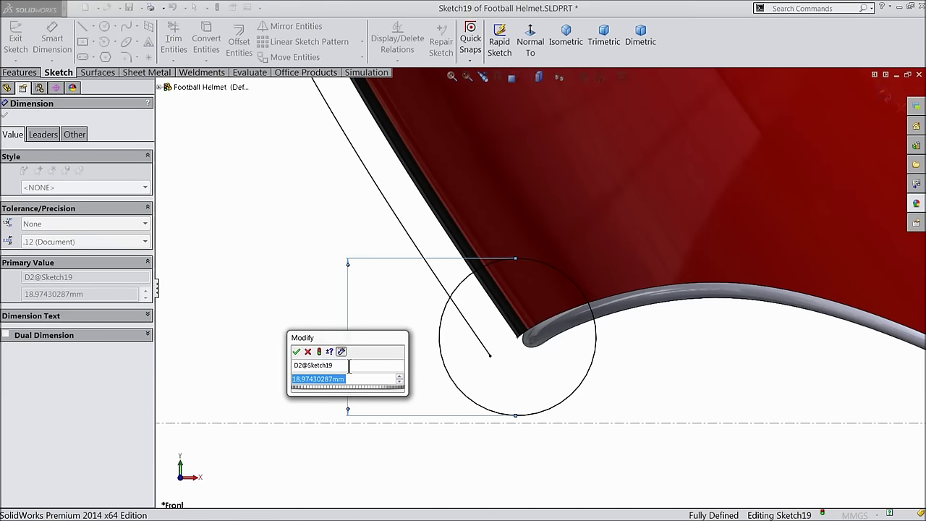
text(9)
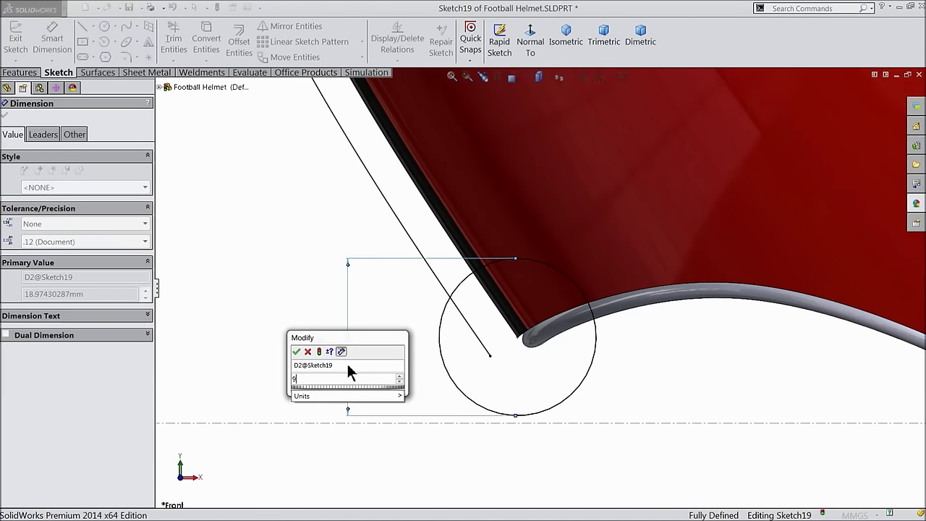
click(296, 351)
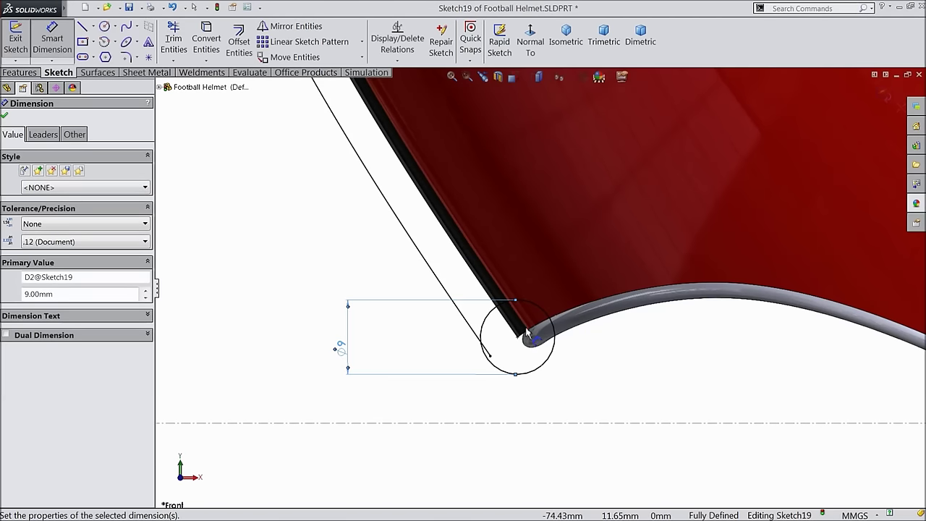
scroll(523, 292, up, 1)
click(5, 117)
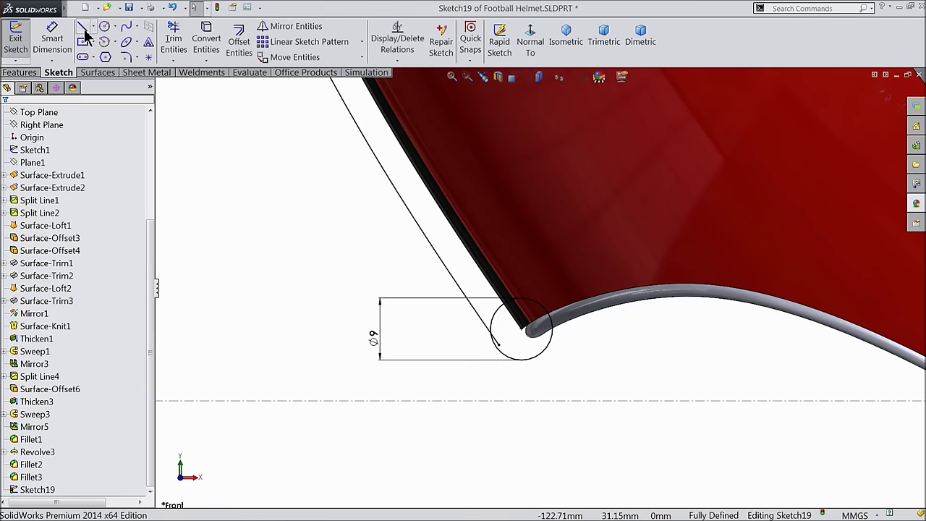
- Draw a short line from the offset line to the helmet edge
click(83, 29)
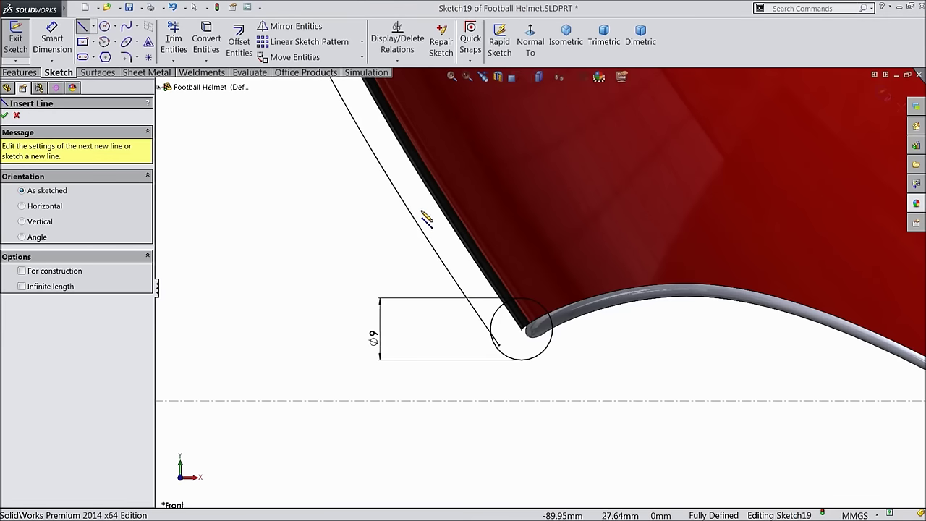
scroll(424, 208, up, 2)
scroll(423, 181, down, 2)
click(432, 175)
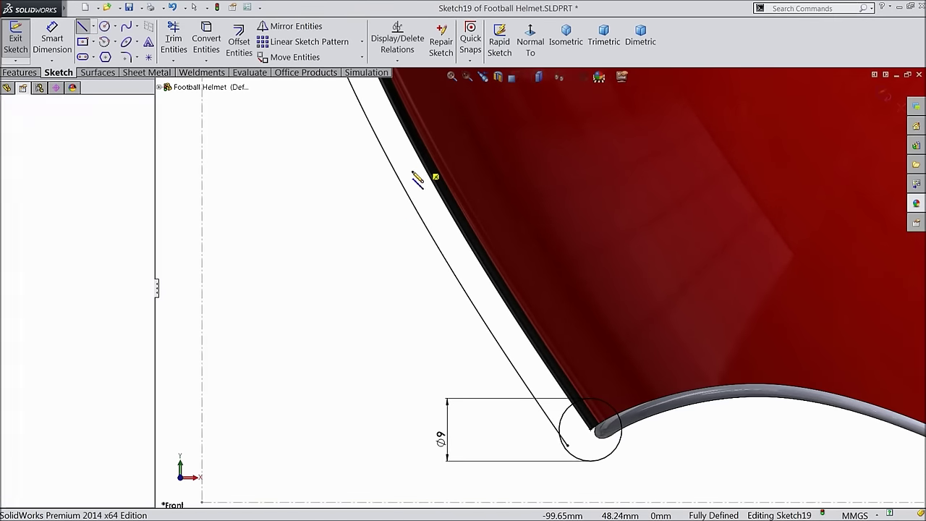
click(402, 173)
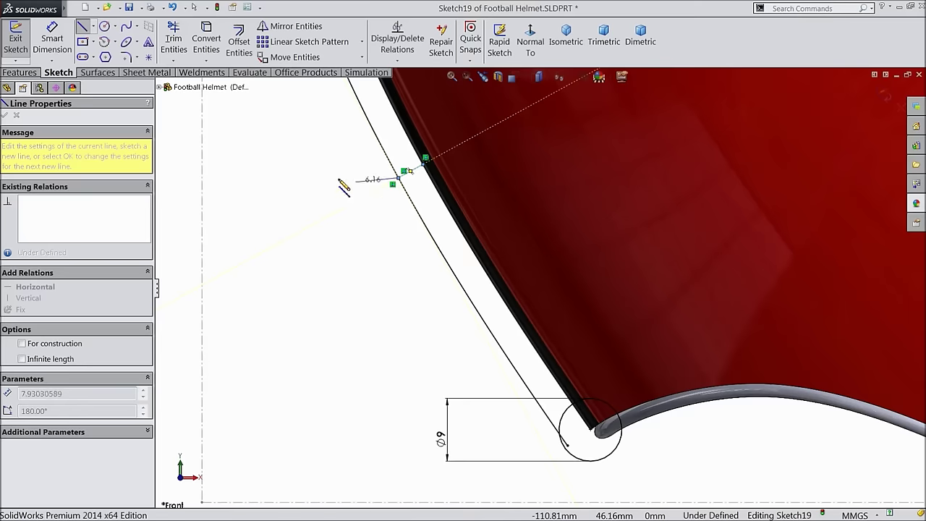
right_click(338, 187)
click(351, 89)
- Dimension the new line 40 mm from the circle
click(62, 42)
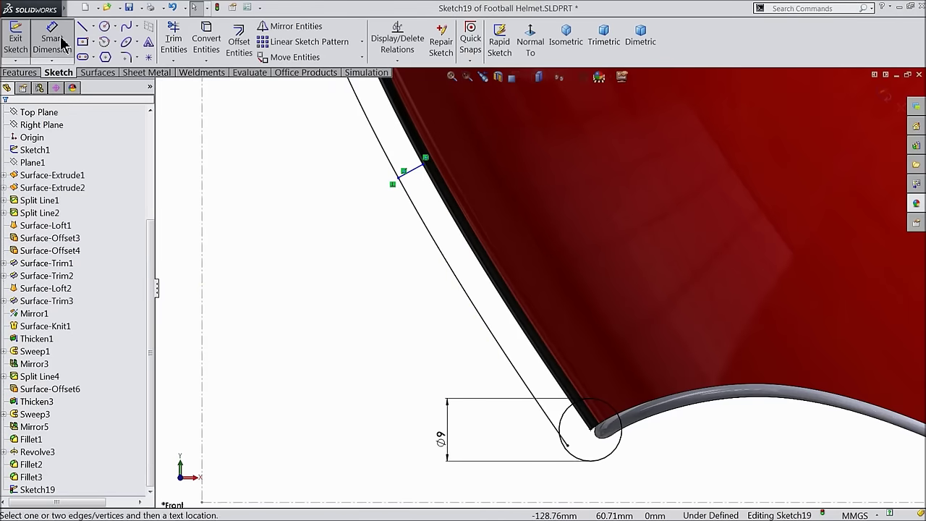
scroll(551, 334, up, 1)
scroll(468, 282, down, 1)
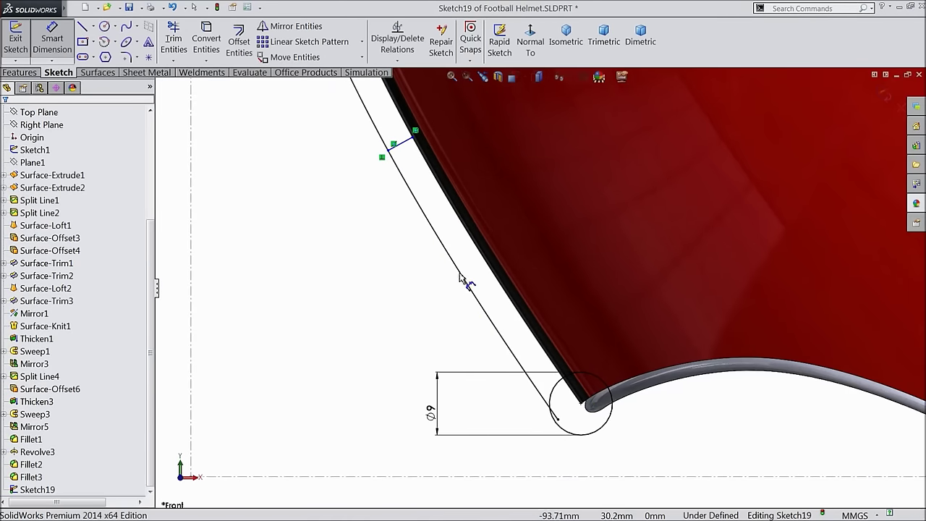
click(389, 154)
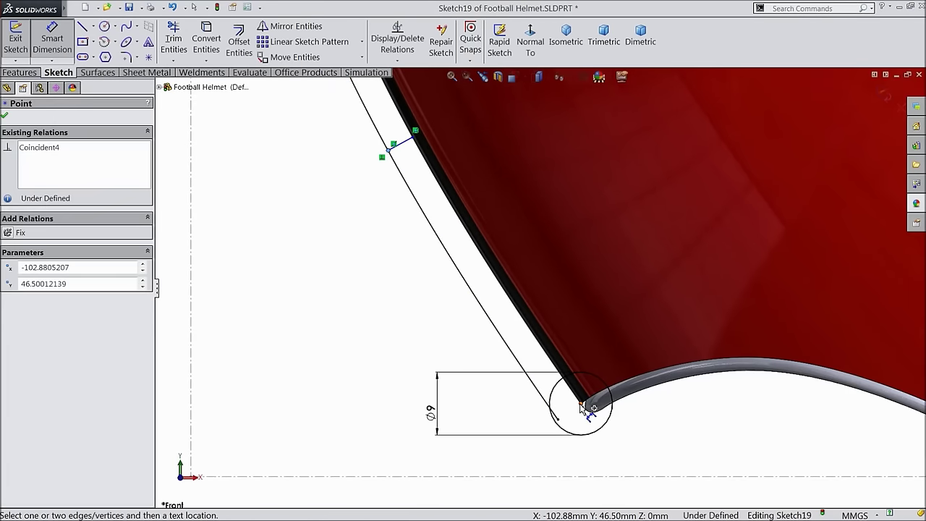
click(584, 403)
click(392, 310)
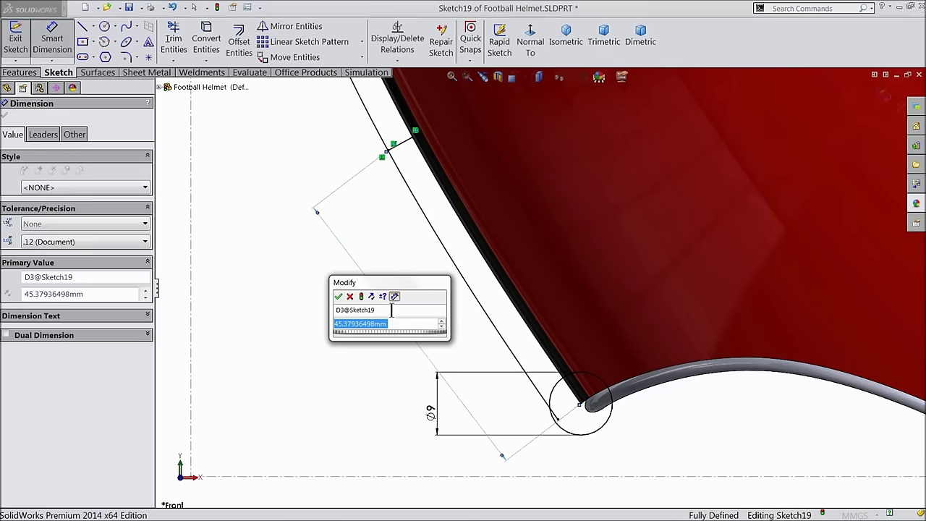
text(40)
click(338, 296)
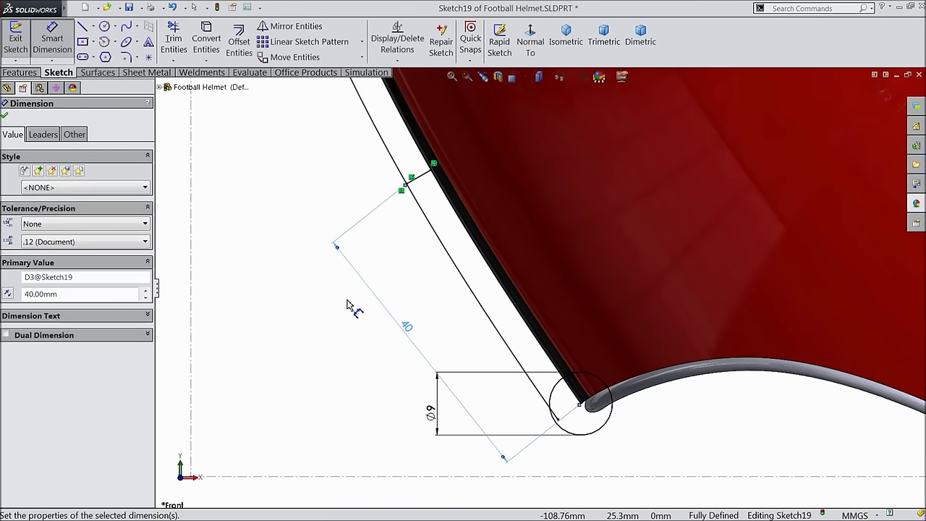
click(5, 116)
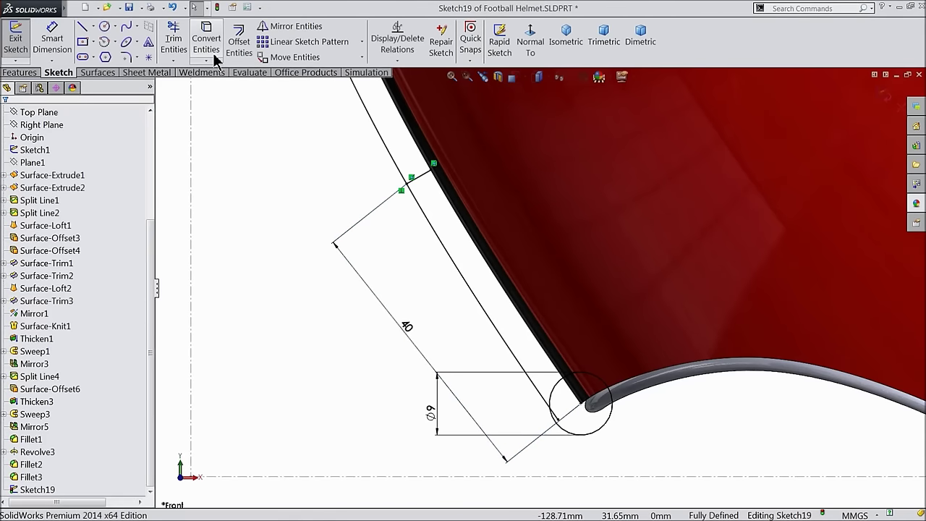
- Trim the offset line's upper excess and the circle's upper-left arc
click(179, 47)
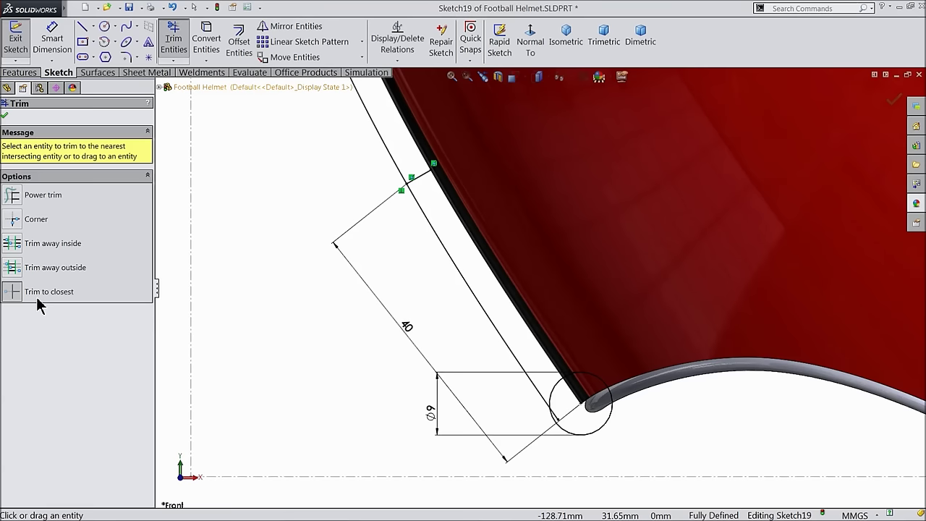
drag(378, 171, 412, 150)
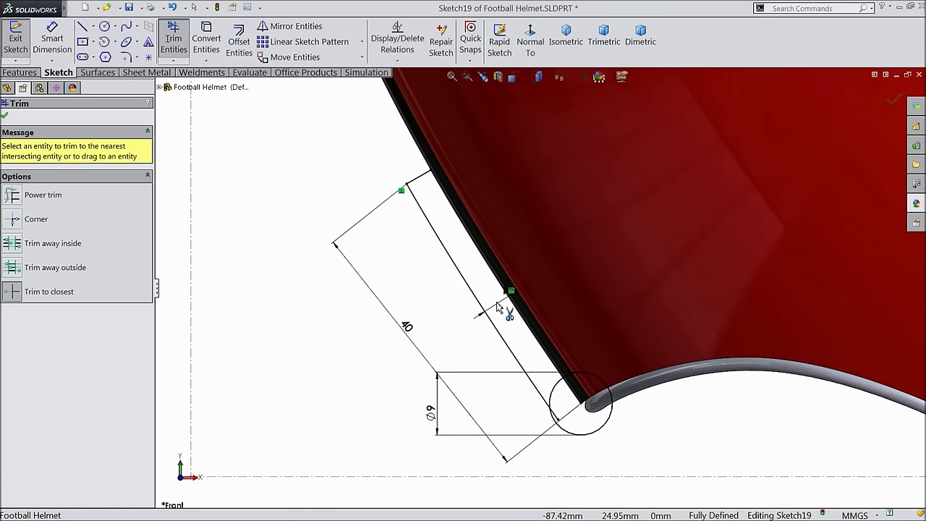
scroll(584, 399, down, 3)
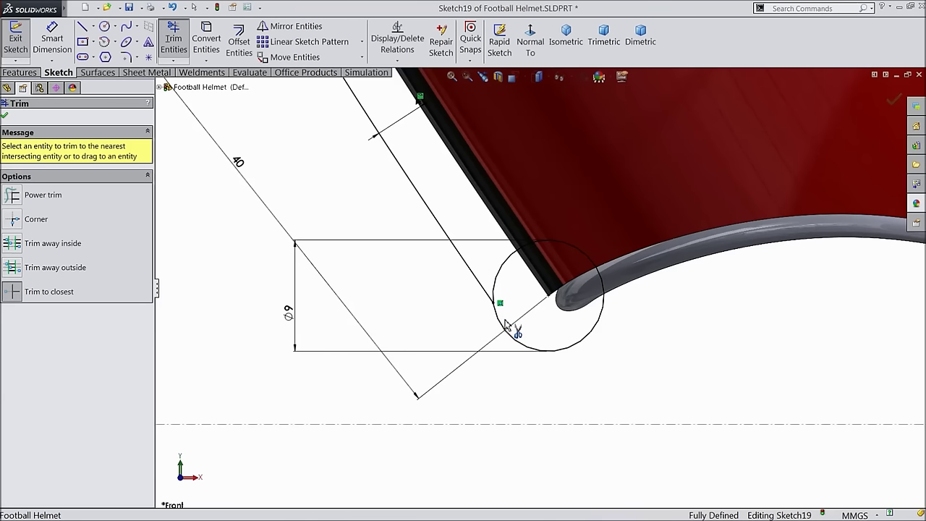
click(503, 267)
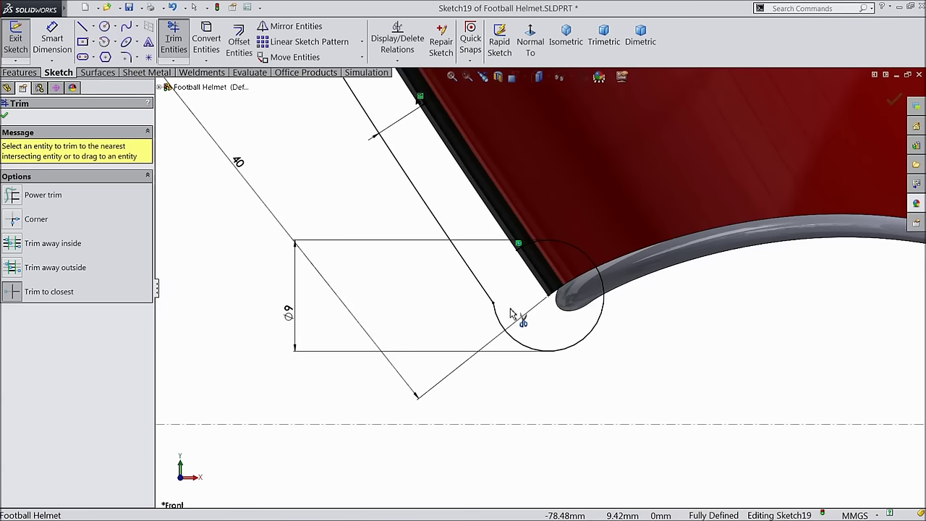
click(6, 117)
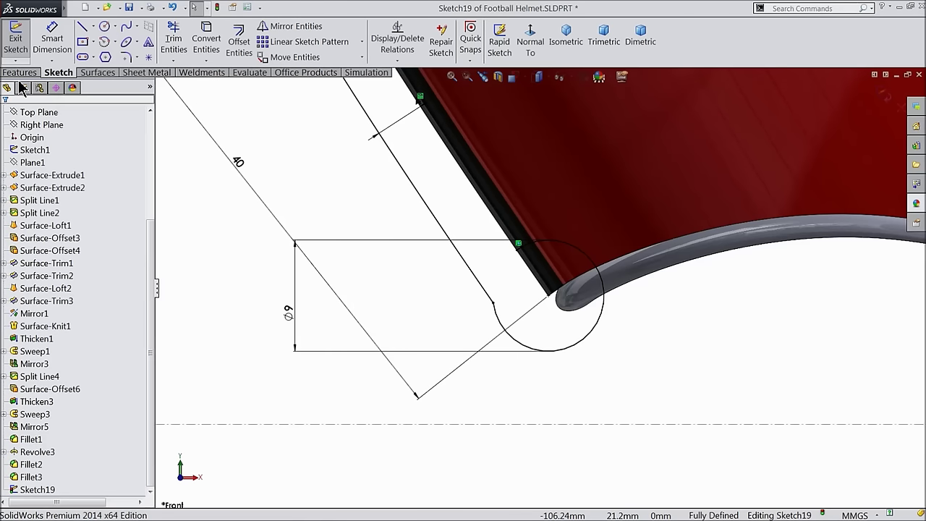
scroll(424, 153, up, 4)
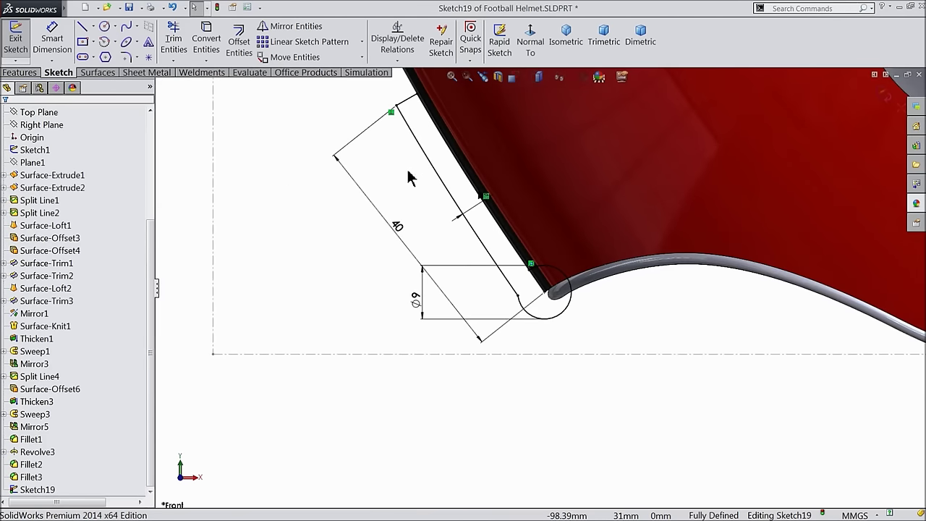
- Start a revolve from the sketch, then cancel it
click(19, 73)
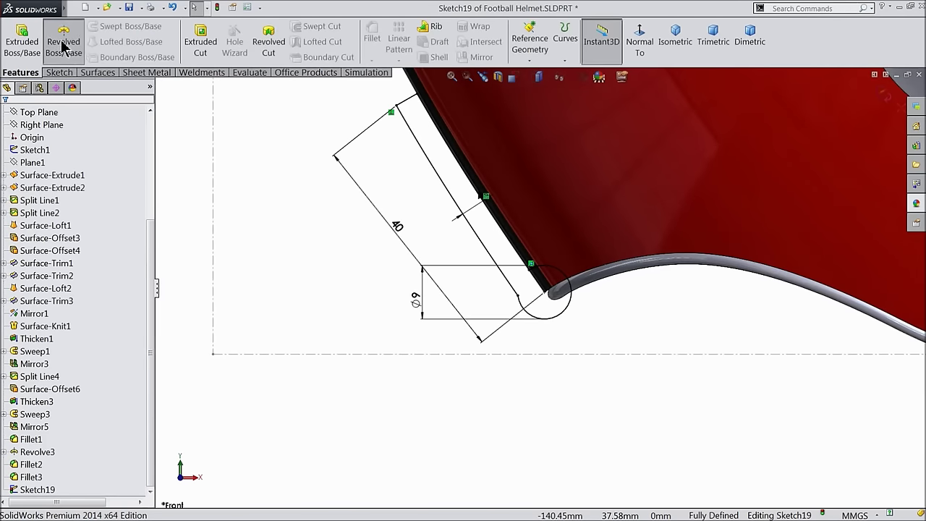
click(63, 41)
click(16, 115)
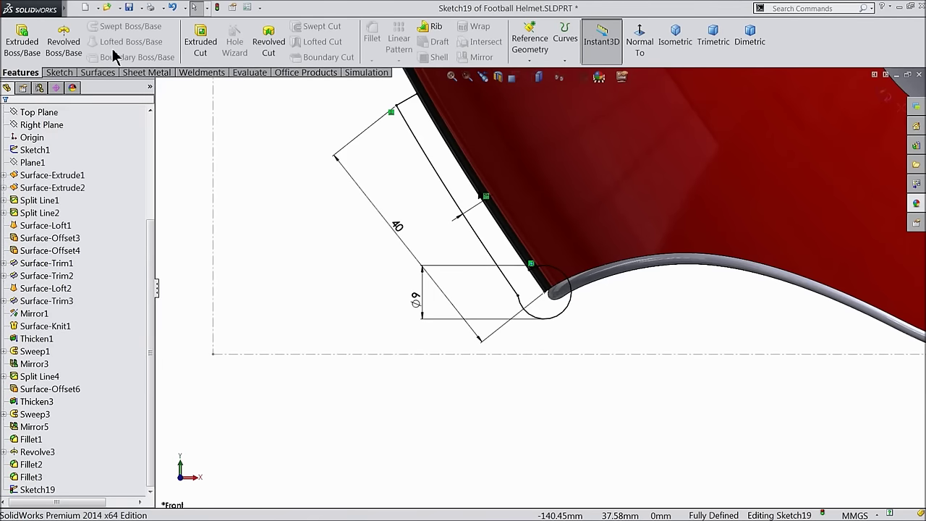
- Draw a new construction centerline on the helmet
click(59, 72)
click(92, 26)
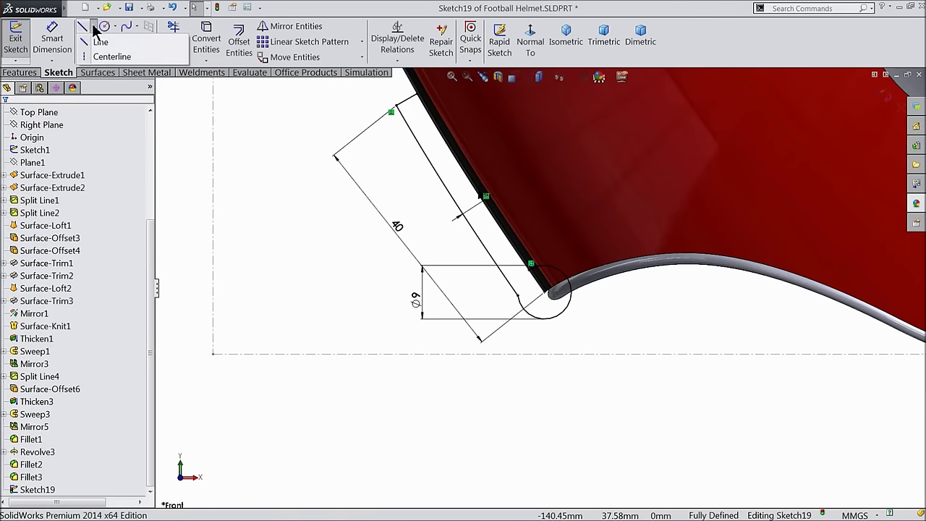
click(101, 57)
key(f)
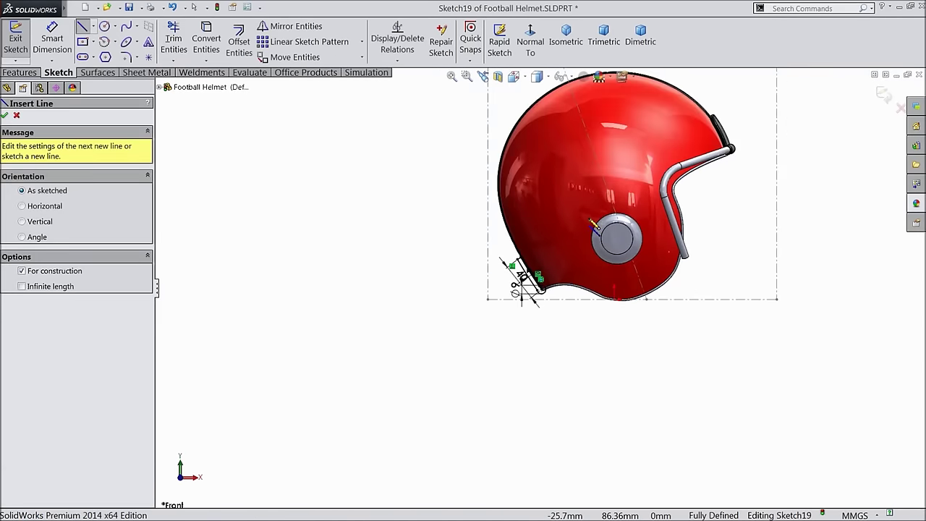
scroll(588, 202, down, 3)
click(556, 124)
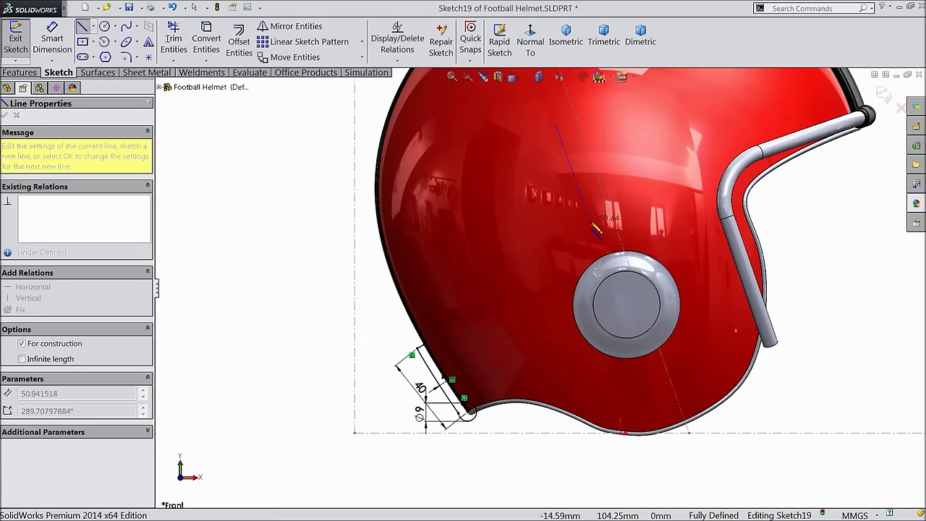
right_click(595, 233)
click(657, 105)
- Make the new centerline parallel to the long reference centerline
scroll(593, 169, down, 5)
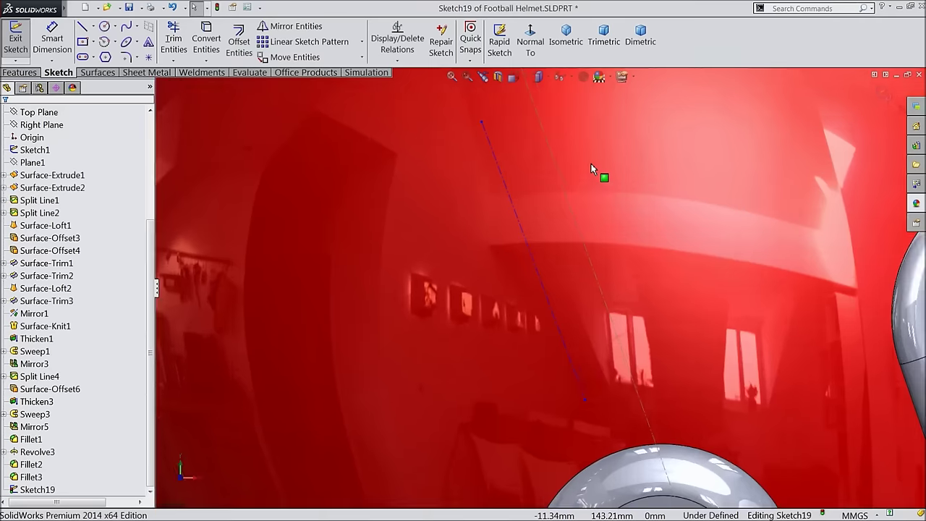
click(569, 198)
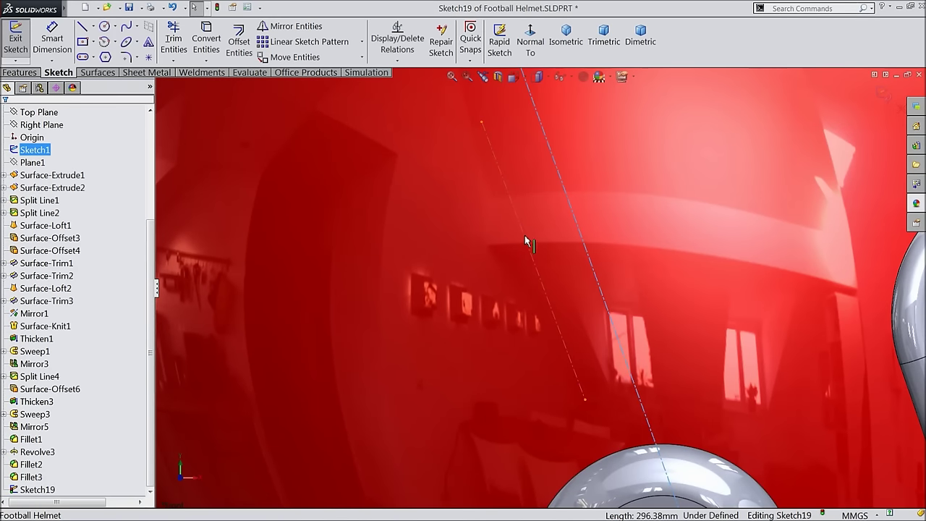
ctrl+click(525, 237)
click(29, 327)
click(5, 115)
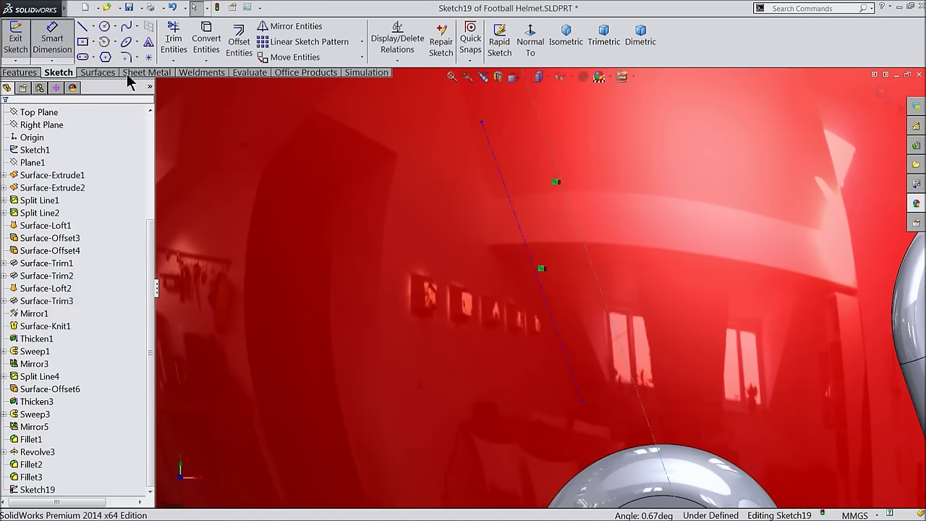
- Dimension the spacing between the two centerlines to 7.7 mm
click(524, 240)
click(583, 233)
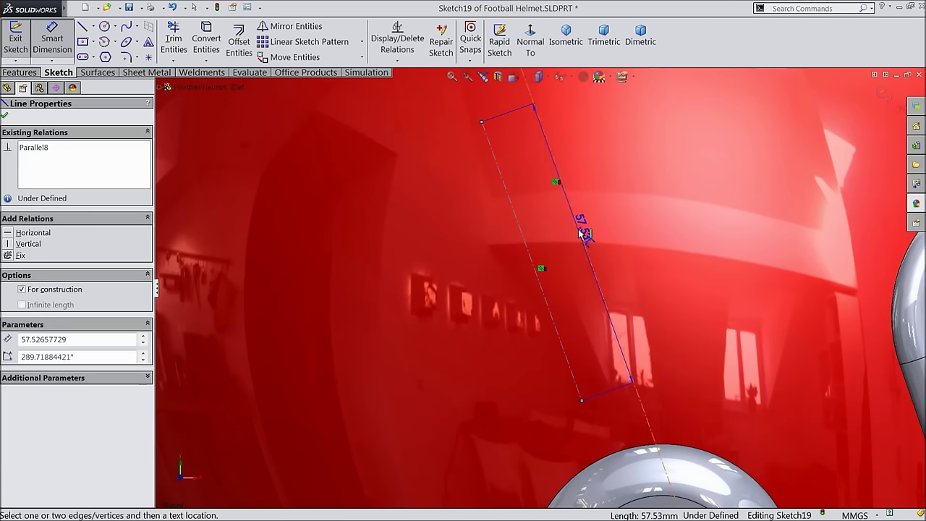
click(561, 235)
text(7)
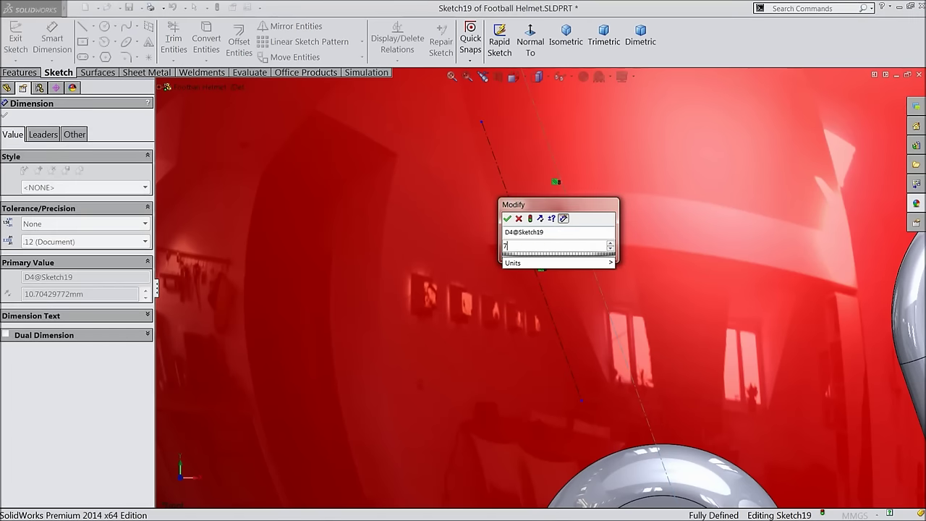
text(.7)
click(507, 219)
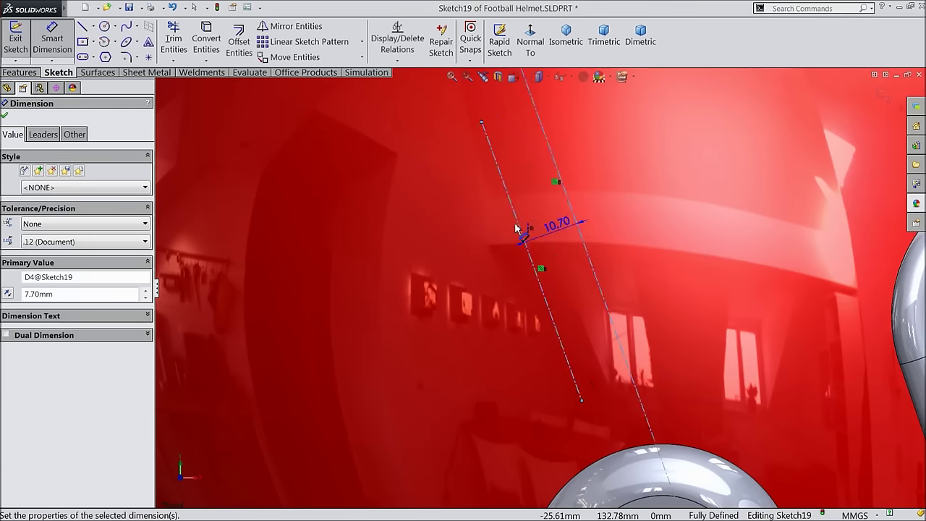
click(5, 117)
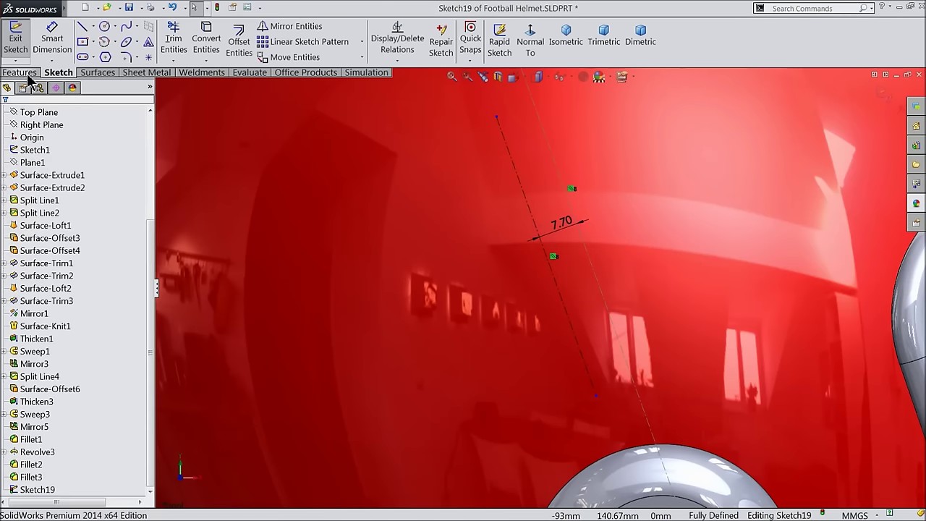
click(20, 72)
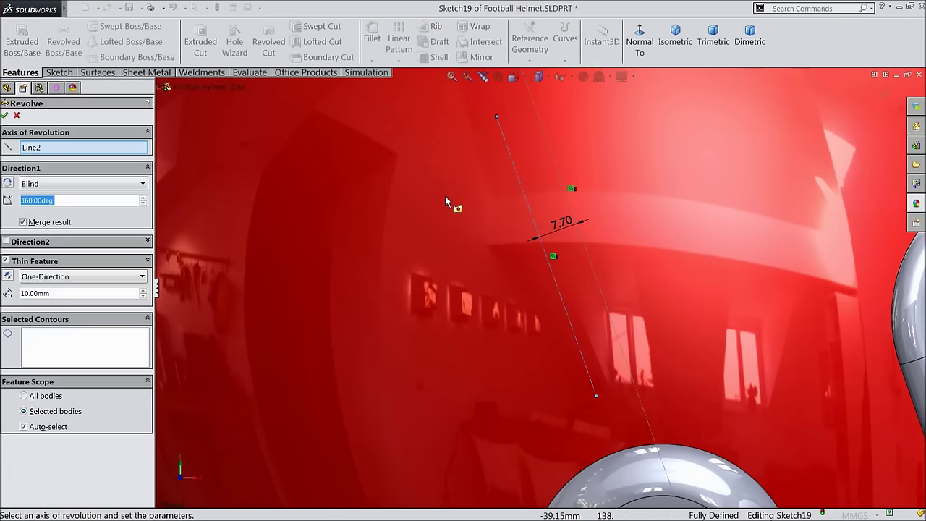
- Choose the lower closed sketch region as the revolve profile
scroll(447, 206, up, 8)
scroll(488, 325, down, 3)
scroll(504, 378, down, 5)
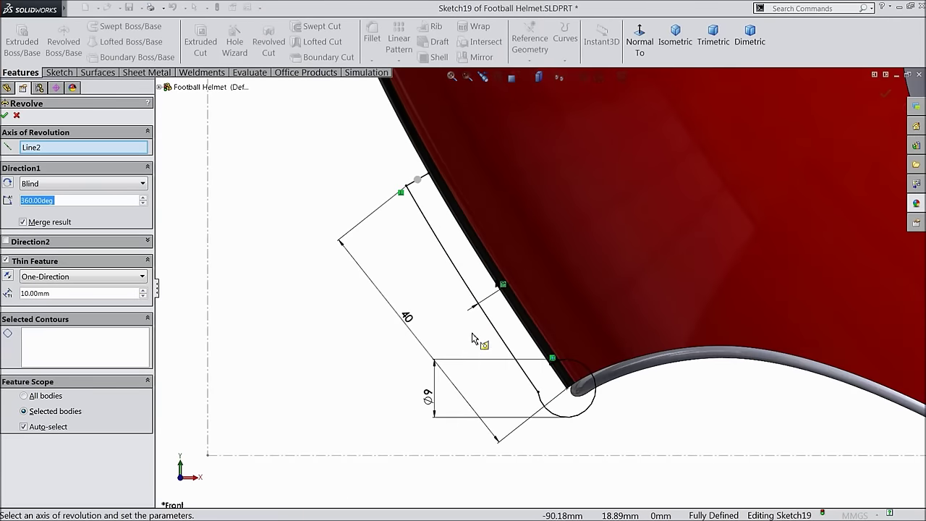
click(123, 362)
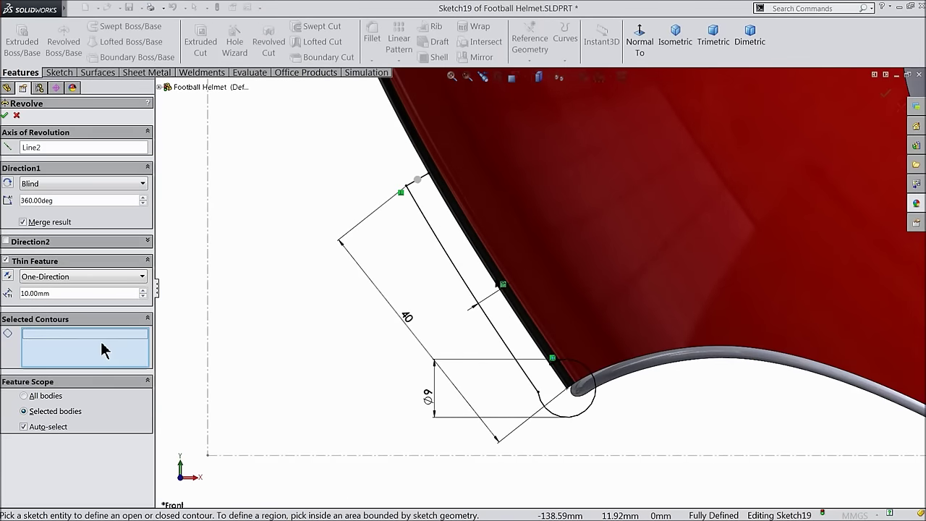
click(549, 399)
key(f)
middle_drag(413, 291, 391, 296)
- Revolve it mid-plane by 28° as a solid body, not merged
click(29, 186)
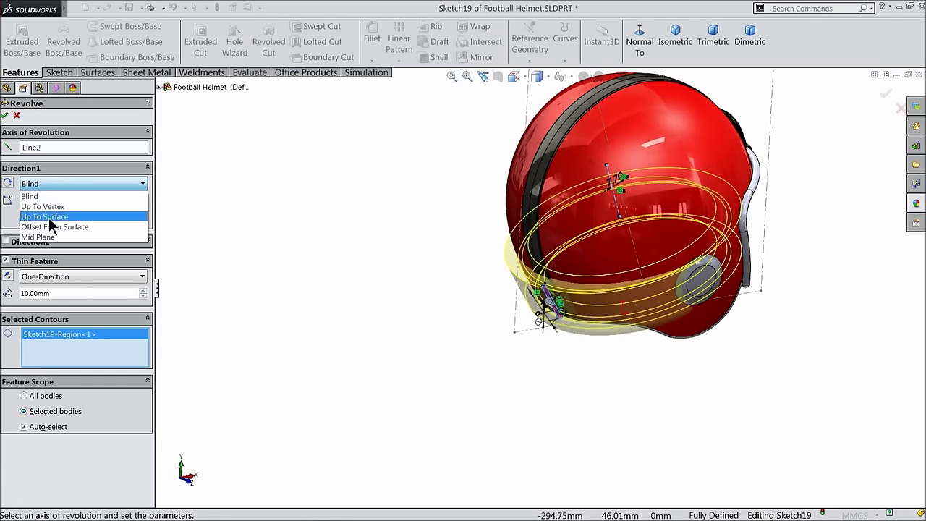
click(36, 235)
click(63, 200)
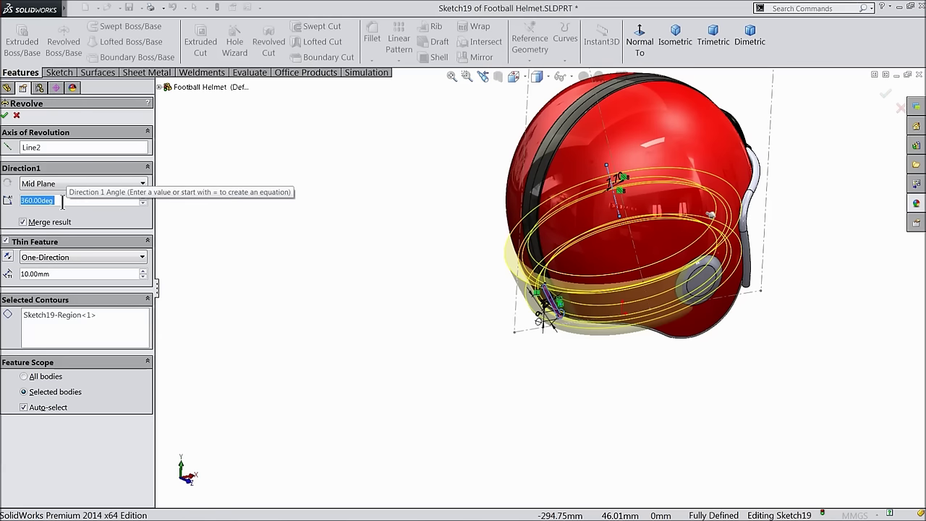
text(28)
key(Return)
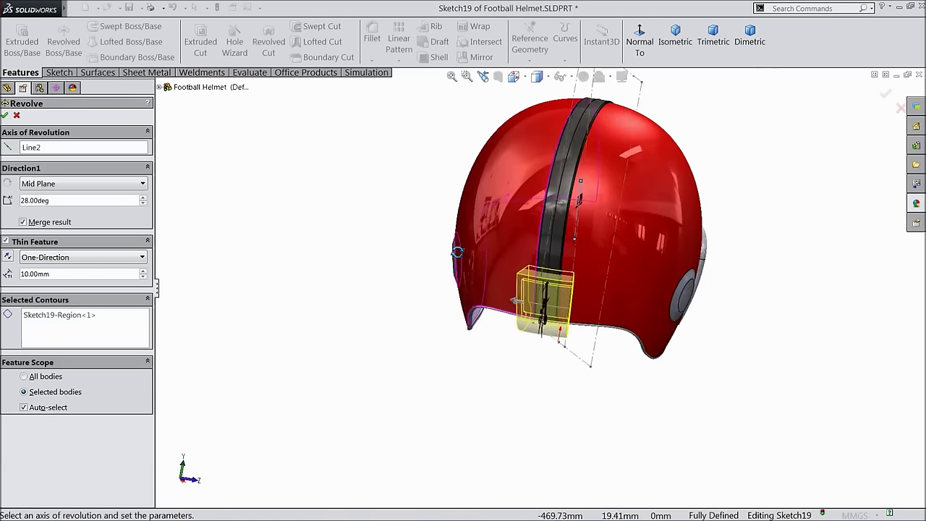
scroll(585, 327, down, 4)
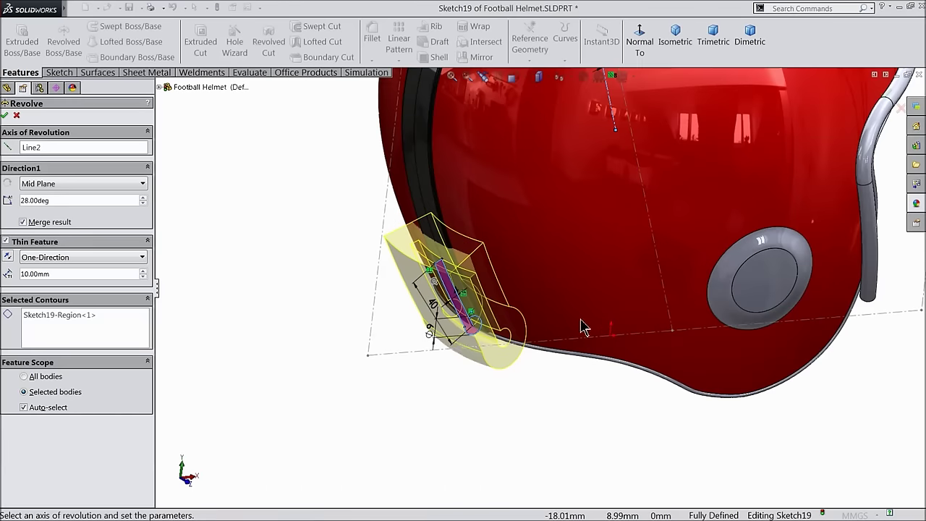
click(6, 241)
click(23, 222)
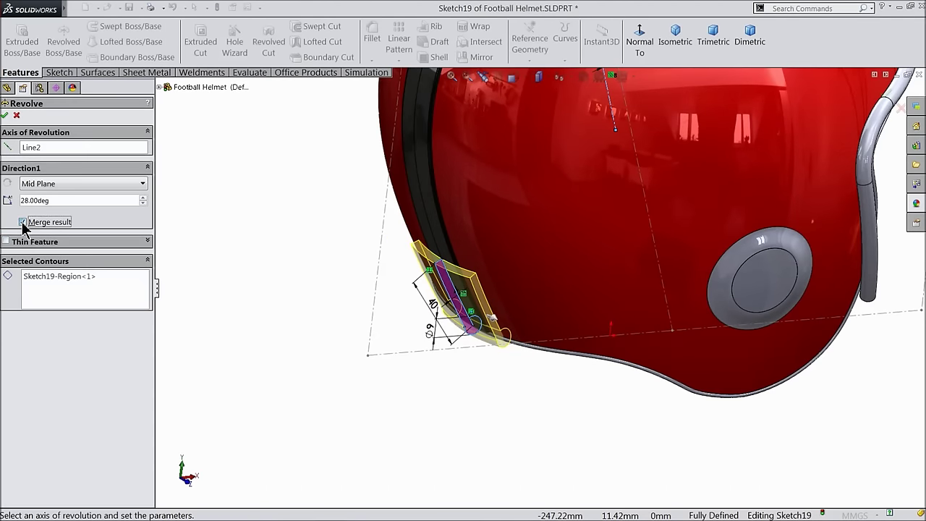
middle_drag(374, 282, 379, 310)
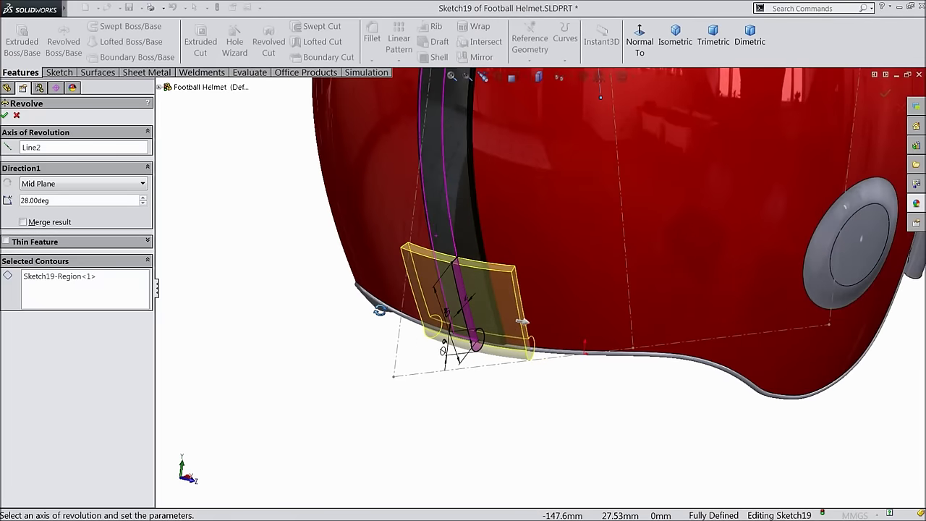
click(6, 118)
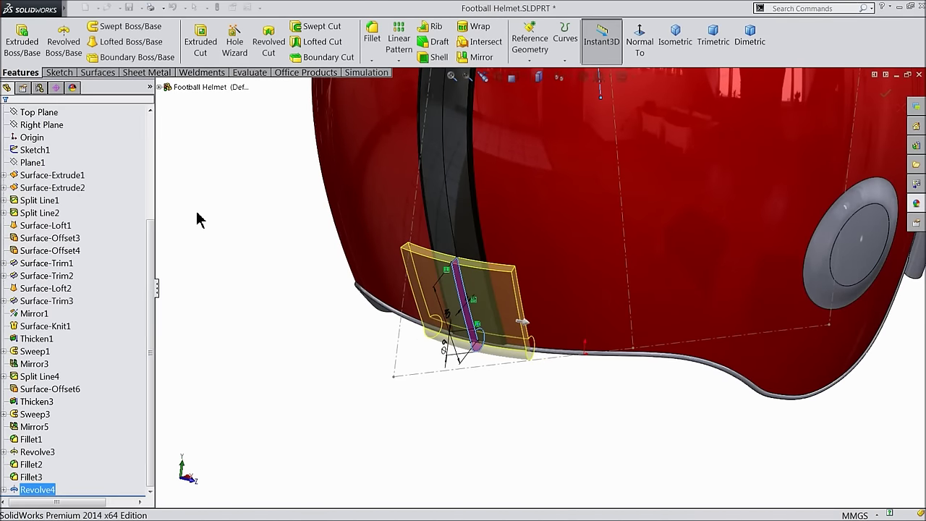
- Change the new revolved tab's appearance colour from grey to black
middle_drag(237, 244, 215, 242)
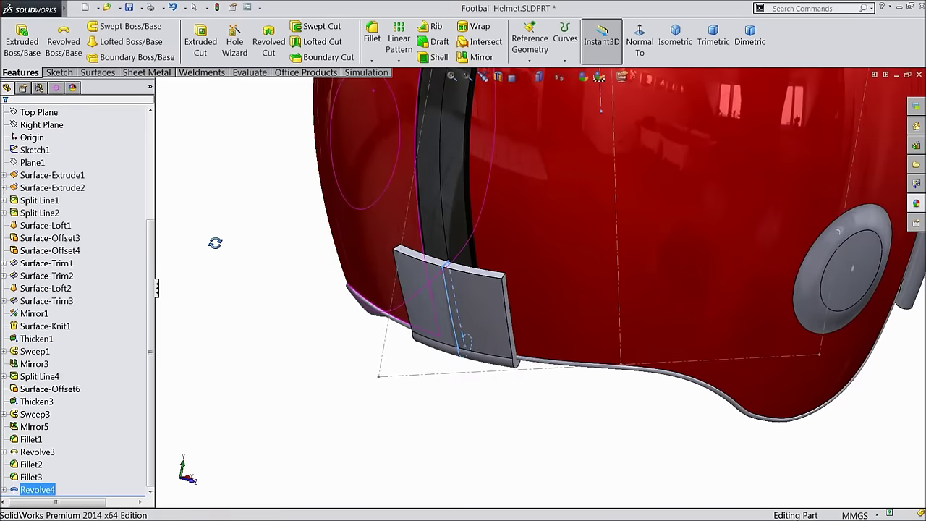
click(285, 207)
middle_drag(254, 270, 283, 269)
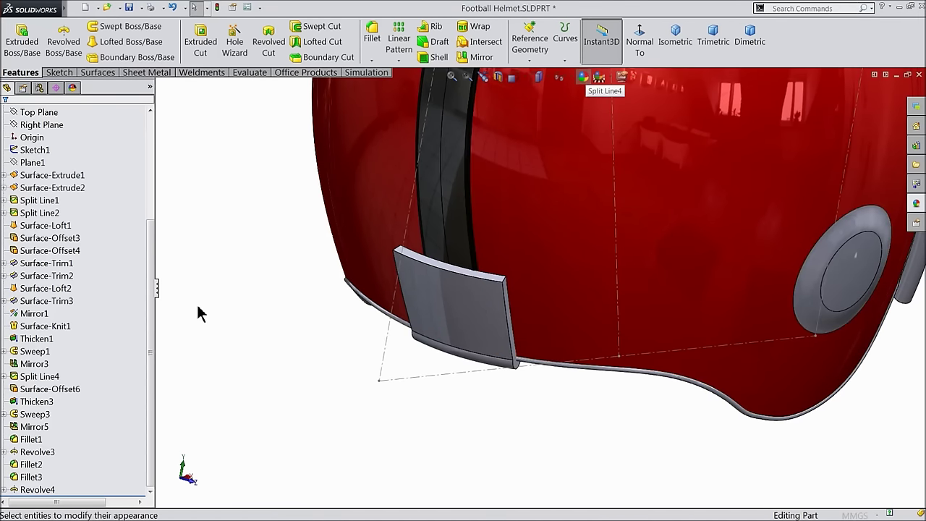
click(101, 375)
click(5, 118)
middle_drag(217, 260, 262, 281)
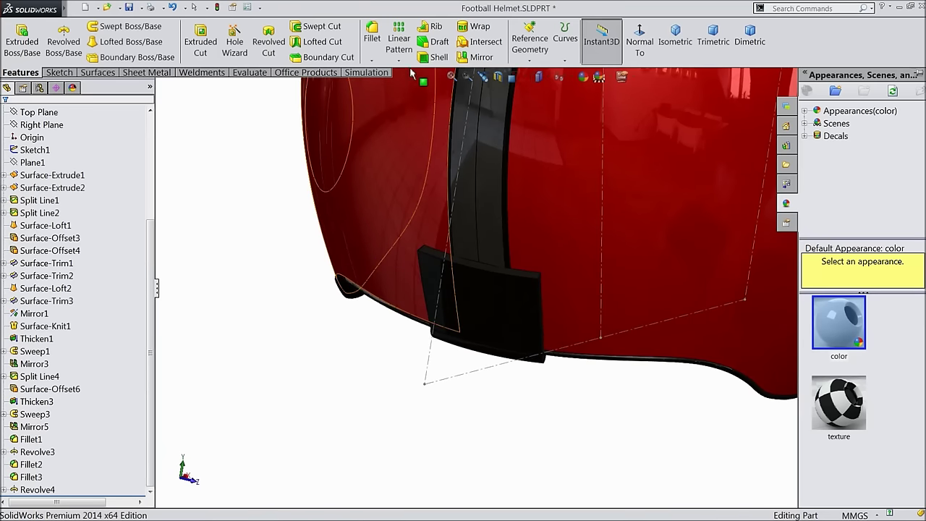
click(371, 43)
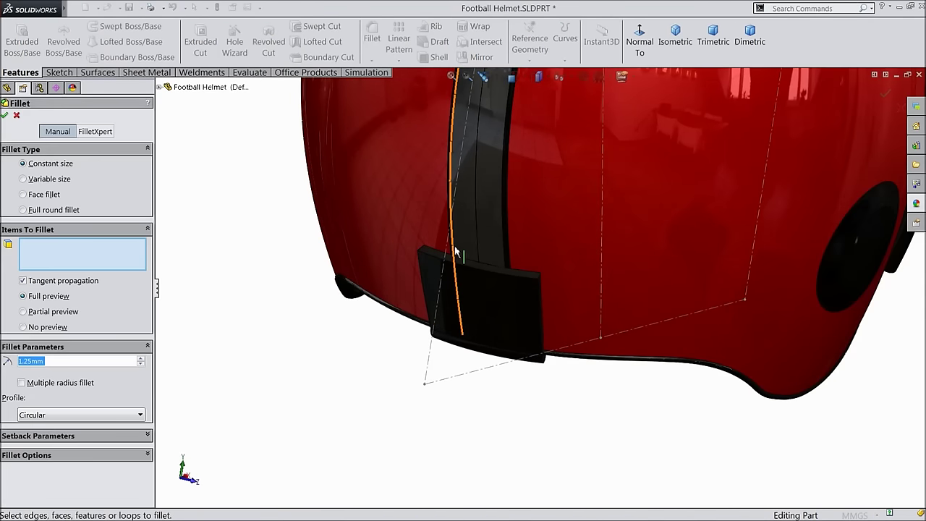
- Fillet two corner edges of the tab with a 12.5 mm radius
text(12.5)
key(Return)
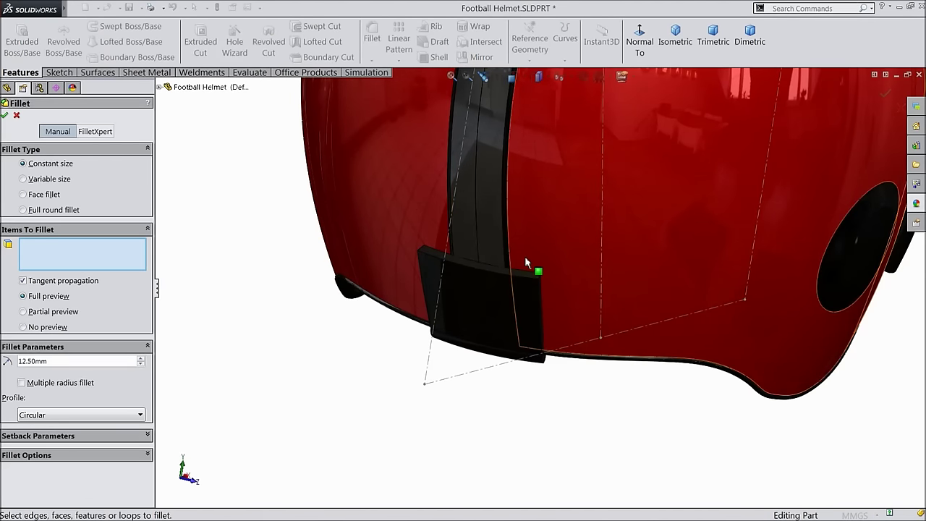
scroll(533, 268, down, 4)
click(569, 320)
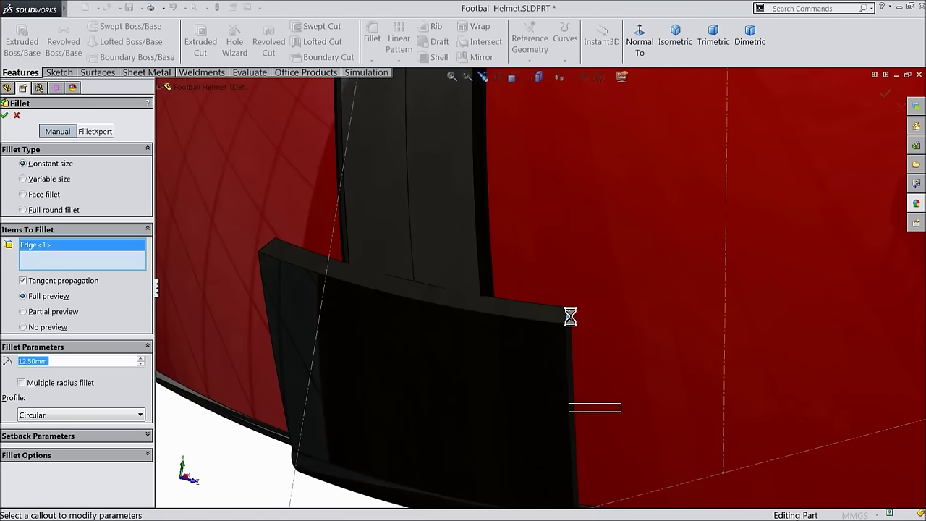
click(269, 248)
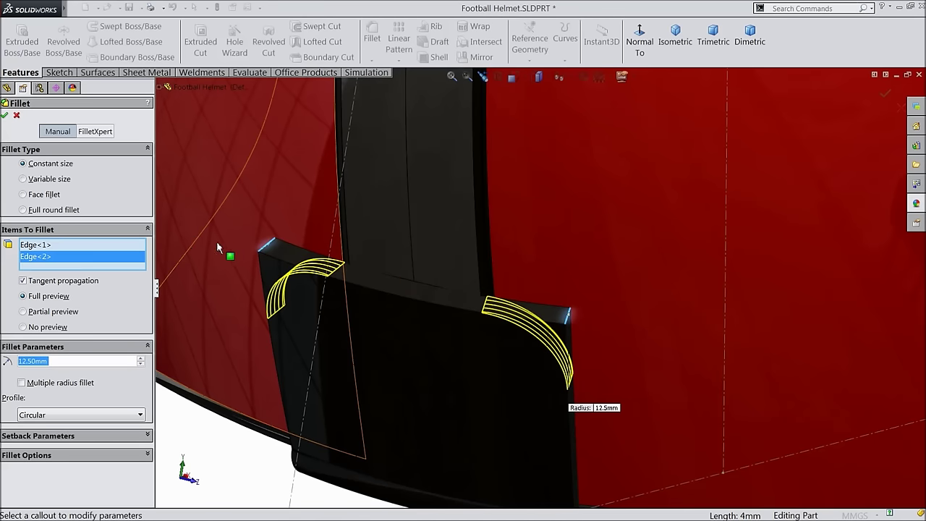
click(6, 116)
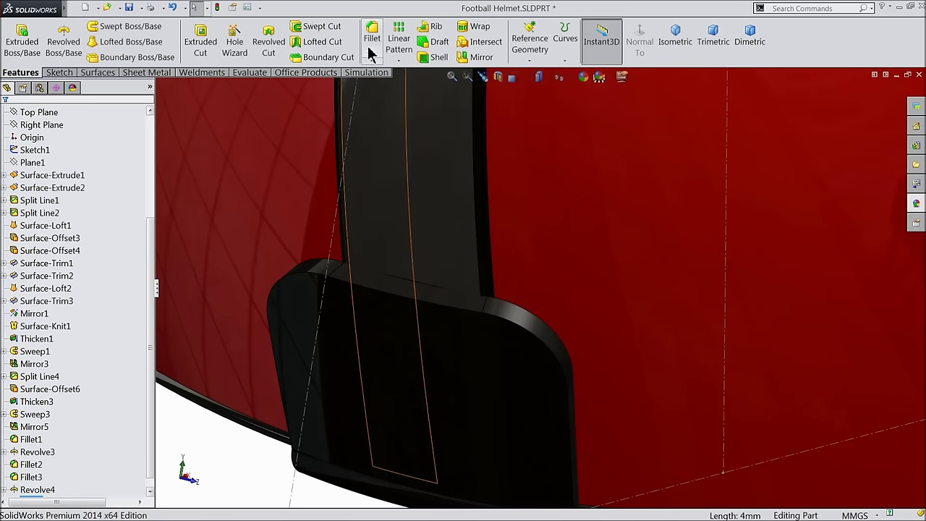
- Round the black tab's face and top edge with a 1.2 mm fillet
click(372, 43)
double_click(43, 360)
text(1.2)
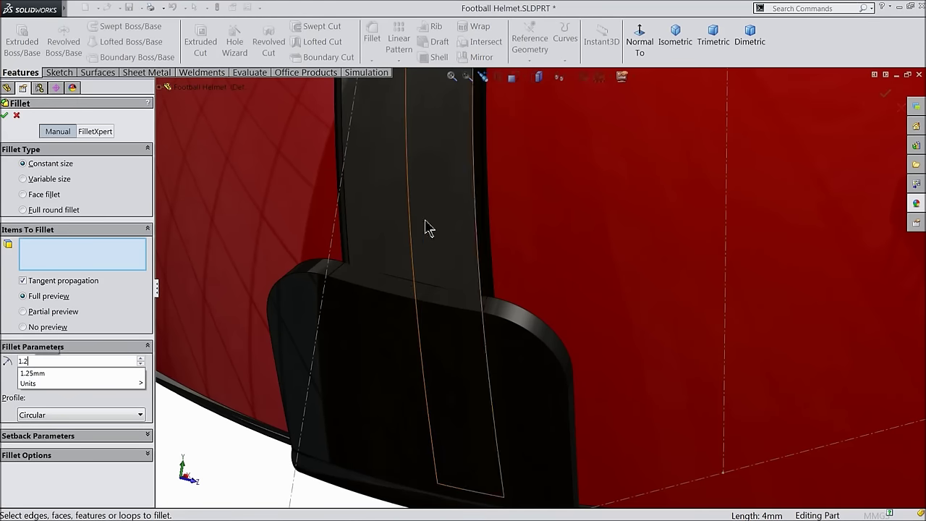
click(396, 303)
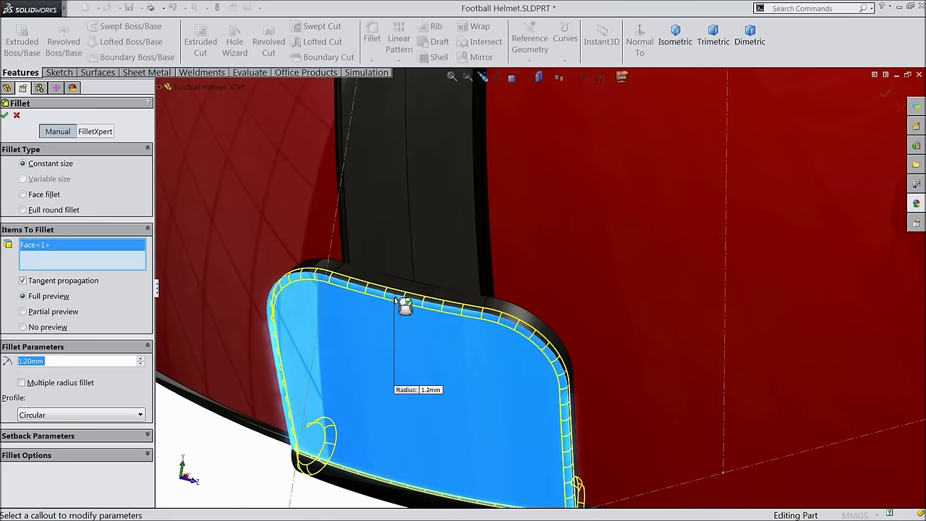
click(511, 308)
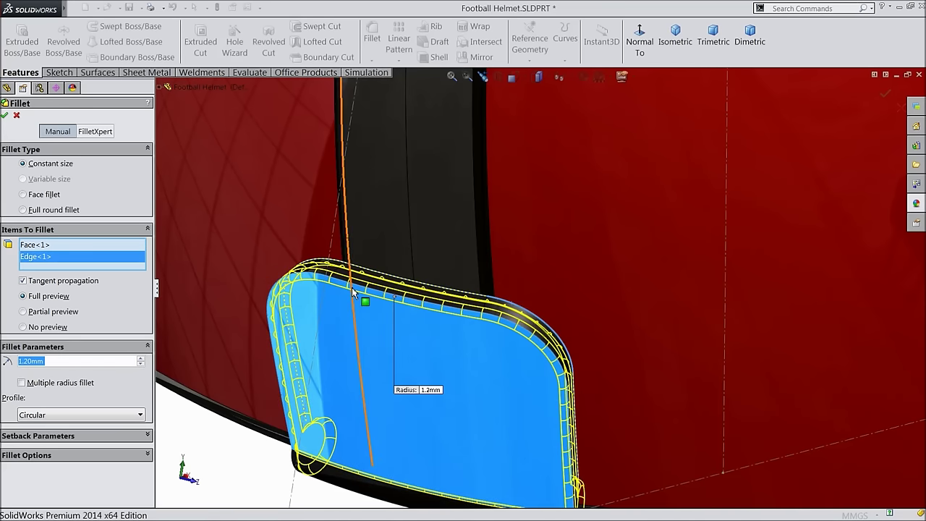
scroll(528, 307, up, 3)
scroll(575, 396, down, 4)
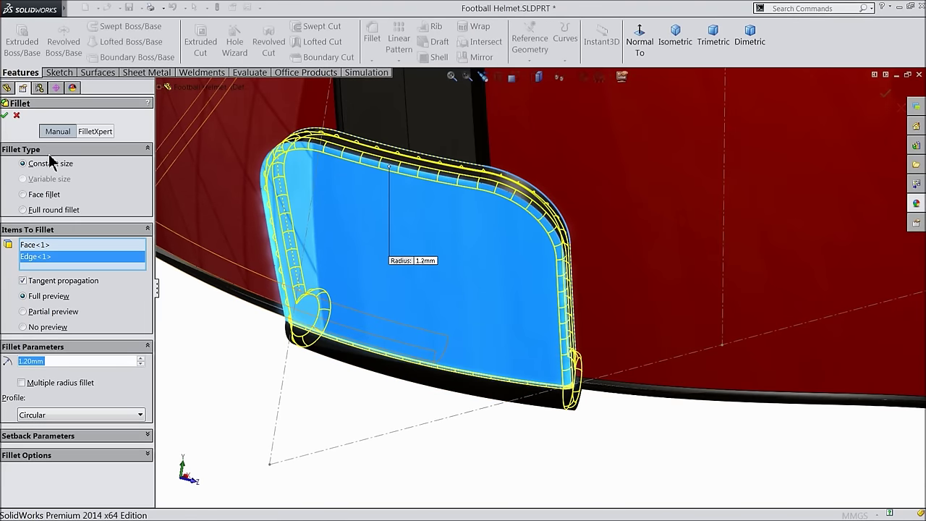
click(5, 116)
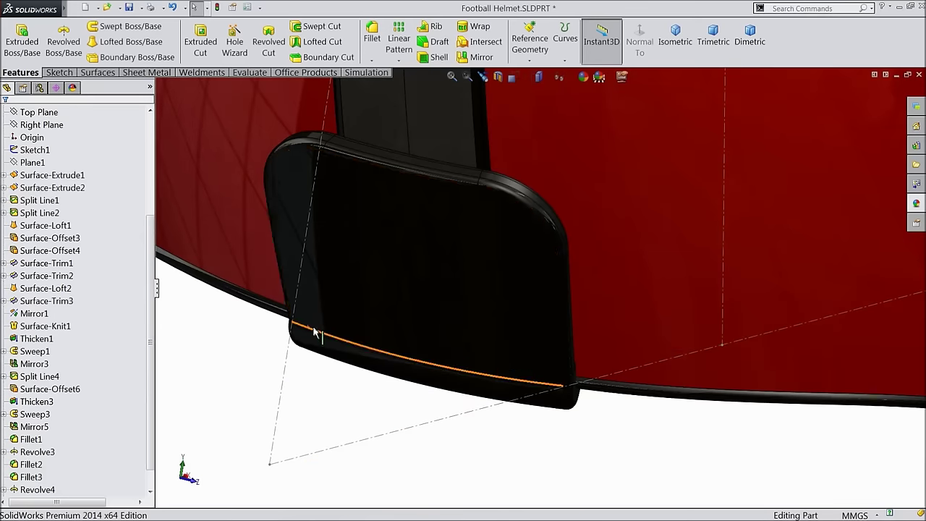
- Reopen Revolve4, the 28° mid-plane revolve about Line2, for editing
middle_drag(496, 276, 484, 298)
scroll(487, 268, up, 5)
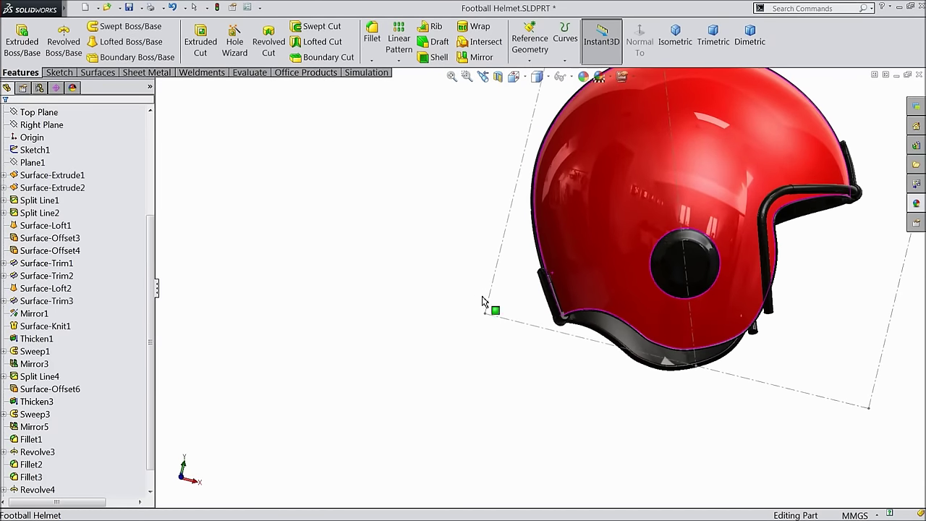
scroll(152, 387, down, 1)
ctrl+click(21, 465)
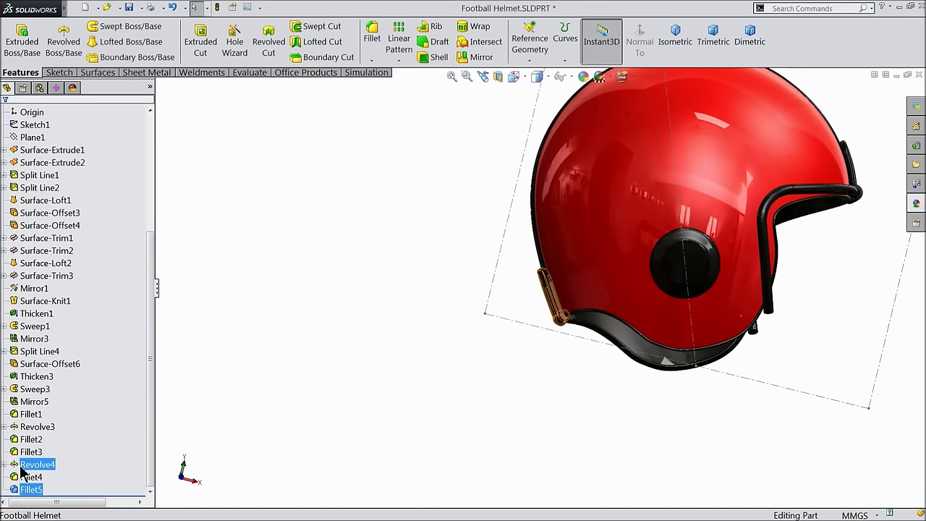
click(18, 465)
click(25, 443)
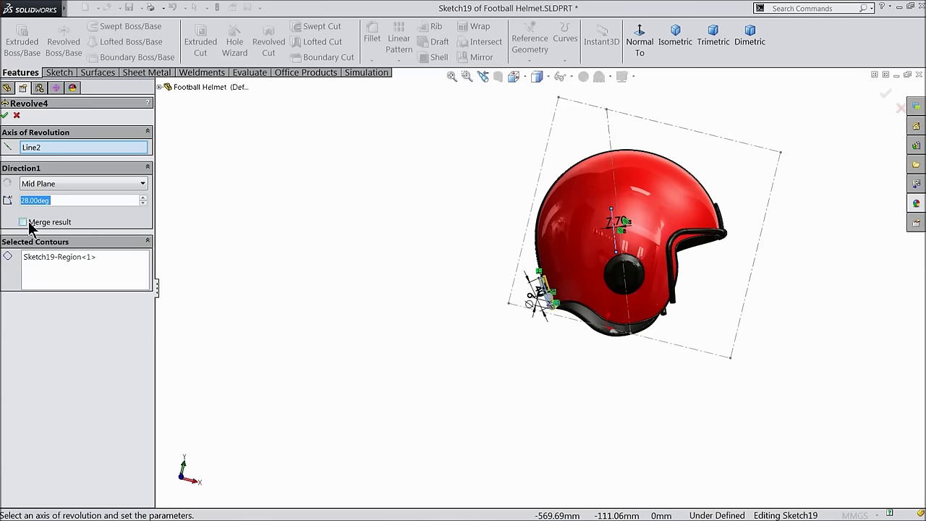
- Cancel the Revolve4 edit and apply the 'color' appearance to the visor, making it clear
click(16, 115)
middle_drag(508, 331, 343, 268)
scroll(658, 257, down, 3)
scroll(658, 257, down, 2)
middle_drag(644, 309, 543, 293)
click(514, 266)
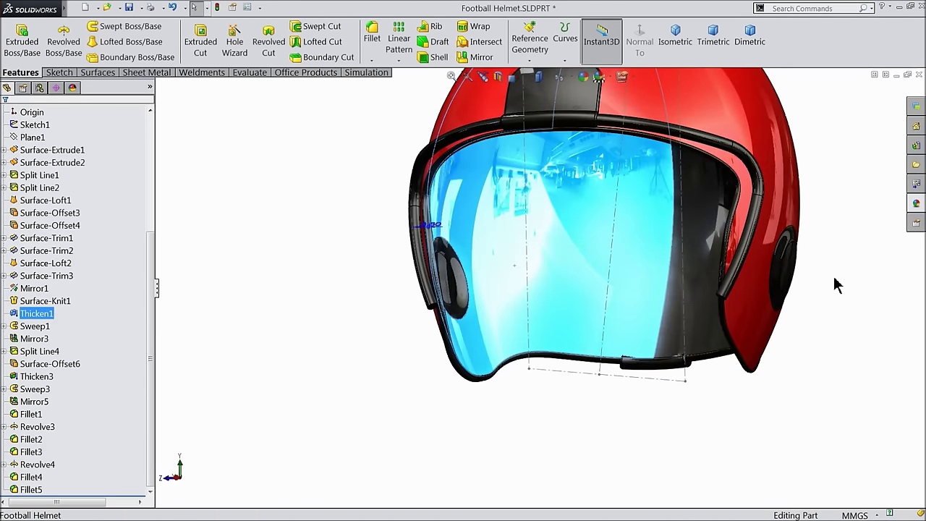
click(917, 204)
click(849, 332)
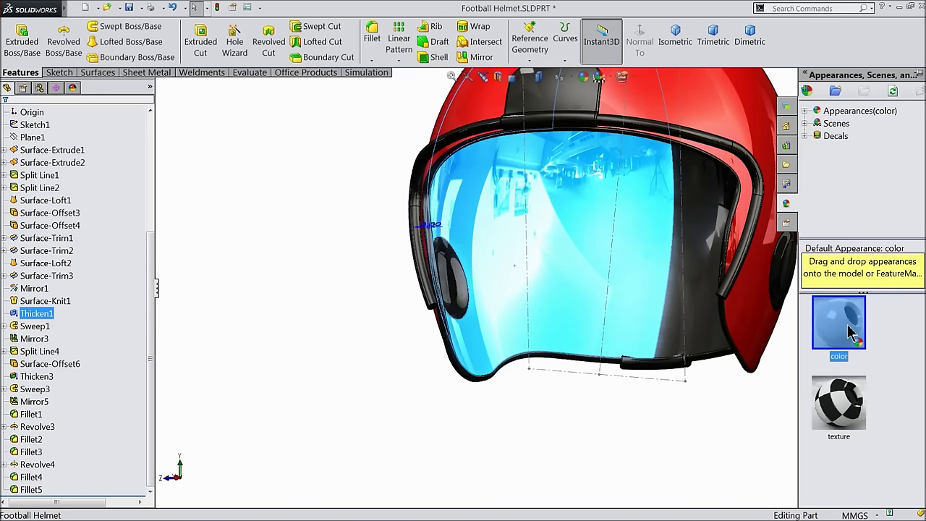
mouse_move(850, 331)
mouse_down()
mouse_move(720, 334)
mouse_move(714, 325)
mouse_move(774, 295)
mouse_move(773, 307)
mouse_move(768, 275)
mouse_move(496, 267)
mouse_move(492, 284)
mouse_move(584, 273)
mouse_move(529, 282)
mouse_move(589, 134)
mouse_move(471, 166)
mouse_move(444, 184)
mouse_move(467, 170)
mouse_move(464, 142)
mouse_move(688, 186)
mouse_move(693, 227)
mouse_move(630, 294)
mouse_move(595, 347)
mouse_move(605, 362)
mouse_up()
key(Left)
key(Left)
- Apply the 'color' appearance to the ear ring, turning it light grey
click(915, 206)
click(842, 329)
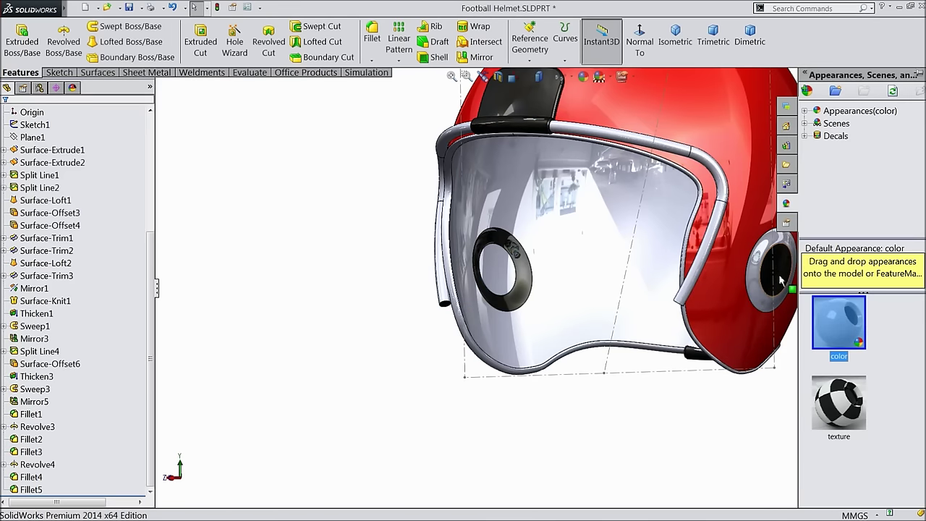
click(521, 304)
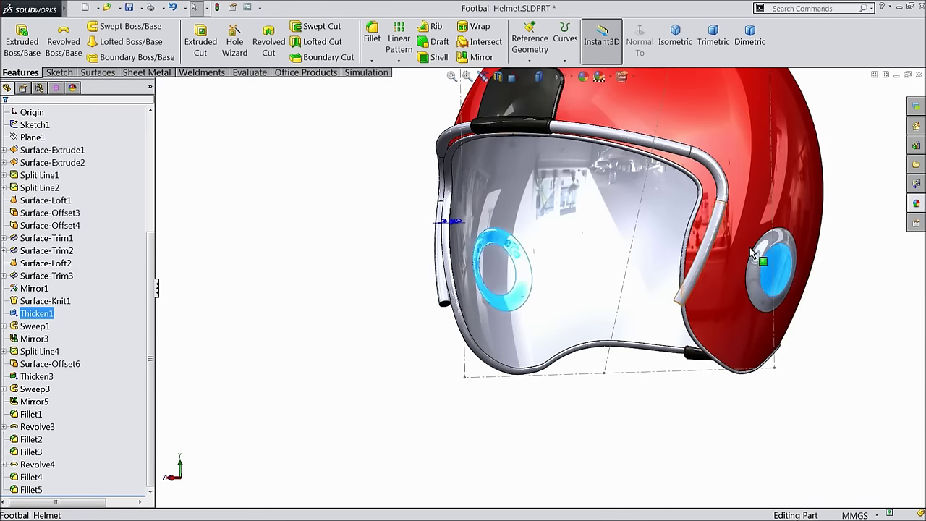
click(916, 205)
click(836, 316)
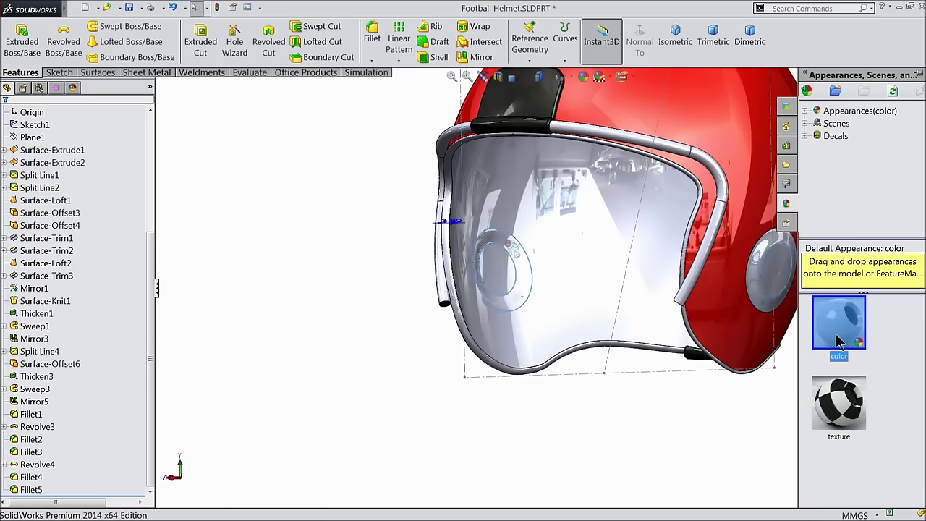
scroll(647, 414, up, 5)
middle_drag(682, 389, 746, 393)
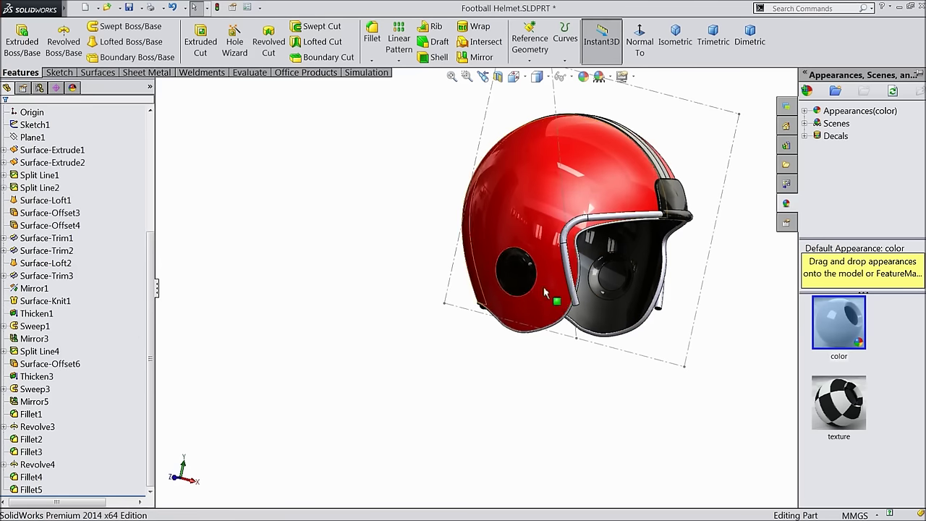
drag(531, 282, 533, 283)
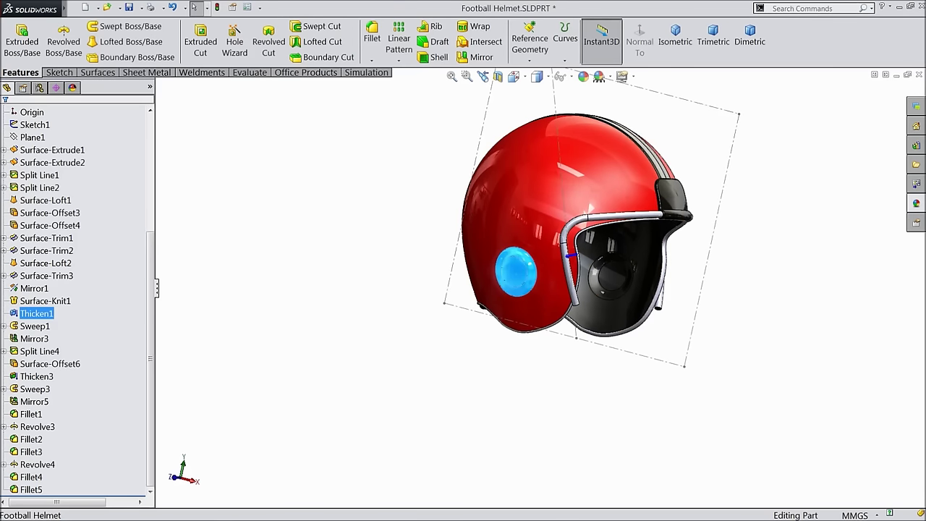
- Select the visor again from the front and close the appearances library
click(915, 206)
middle_drag(626, 320, 585, 278)
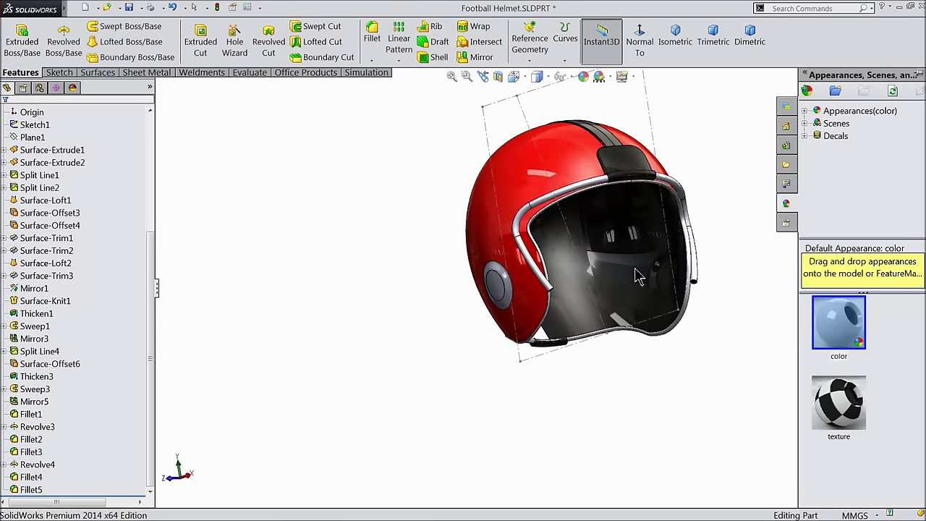
click(584, 277)
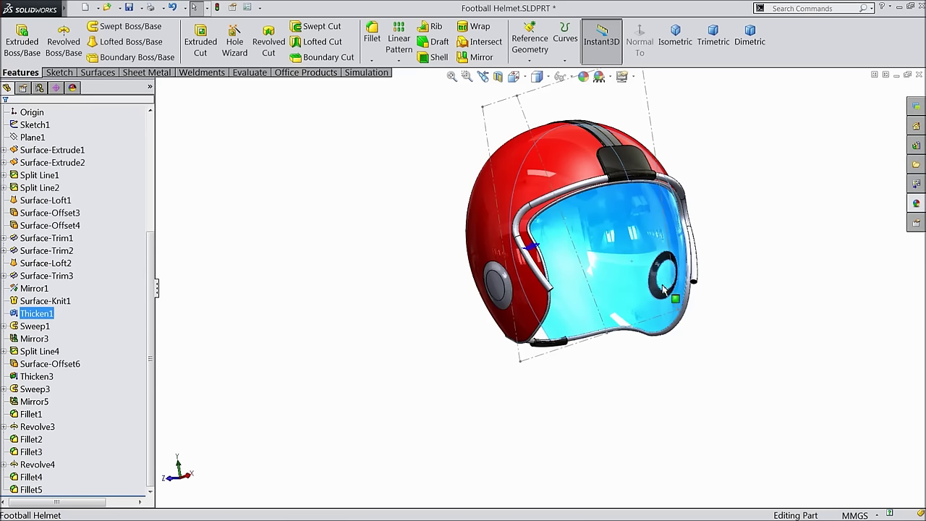
click(915, 204)
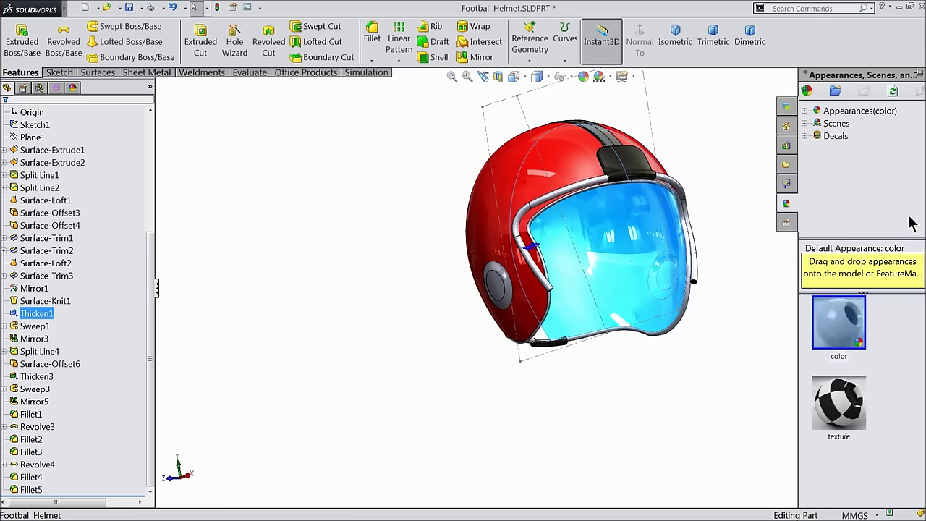
click(792, 296)
middle_drag(760, 347, 671, 310)
scroll(671, 310, down, 5)
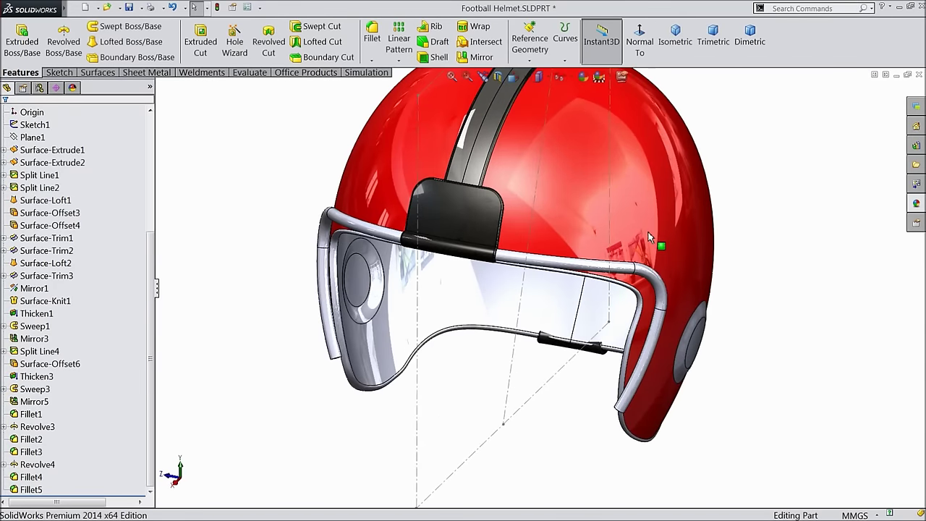
middle_drag(662, 264, 624, 259)
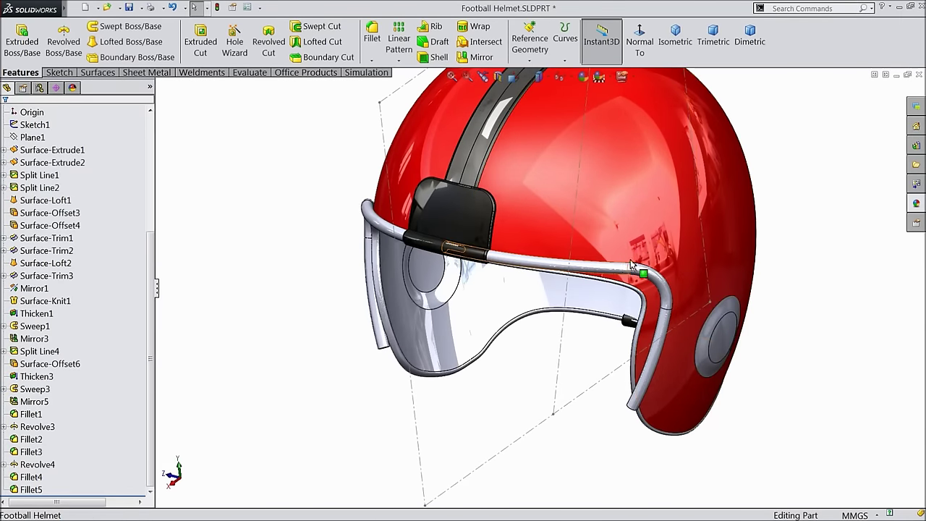
click(29, 112)
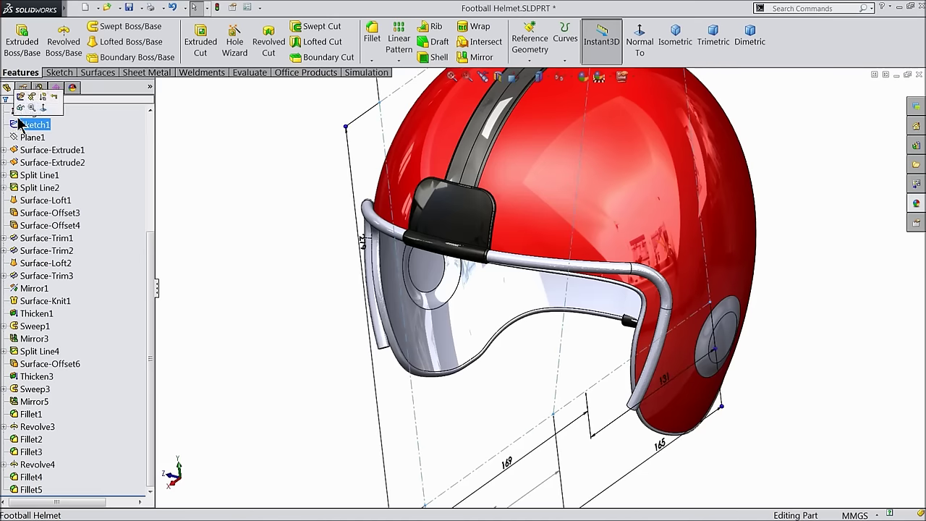
click(229, 275)
middle_drag(234, 244, 238, 287)
scroll(277, 289, up, 3)
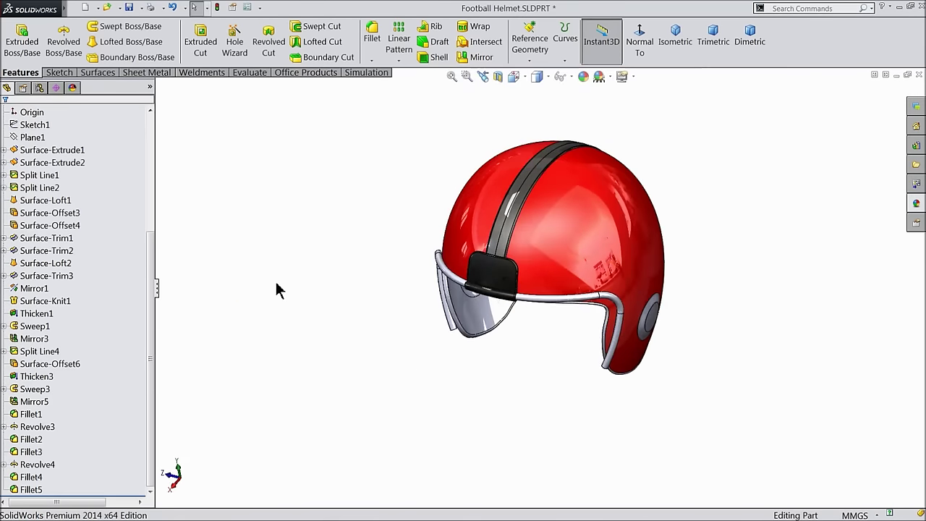
scroll(615, 222, down, 3)
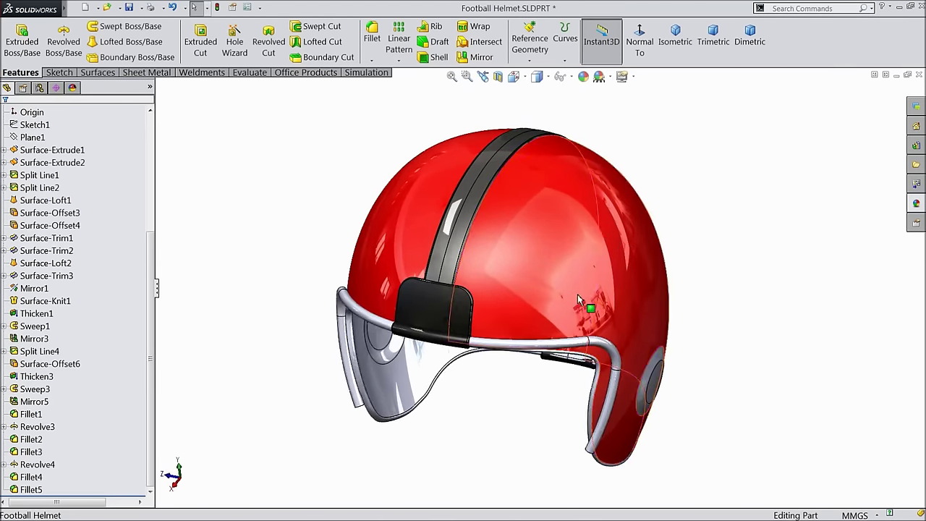
key(ctrl+1)
middle_drag(494, 399, 342, 355)
mouse_move(520, 325)
middle_down()
mouse_move(519, 347)
mouse_move(504, 332)
middle_up()
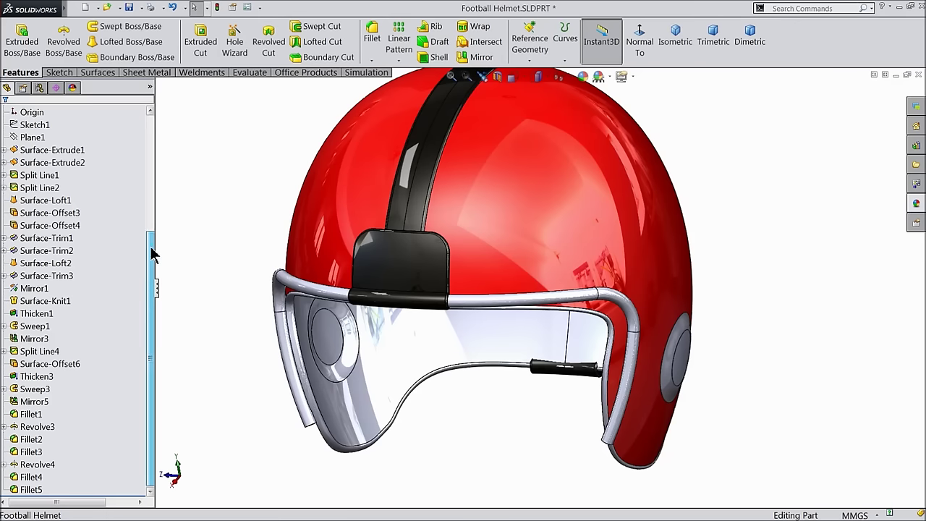
scroll(152, 254, up, 2)
click(32, 137)
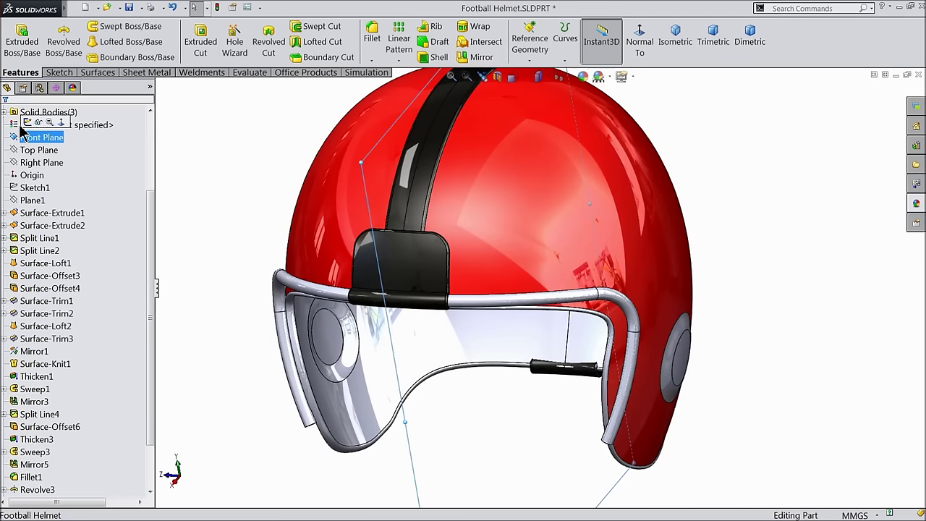
- Start a new sketch on the Front Plane, viewed normal to it
click(27, 122)
click(640, 45)
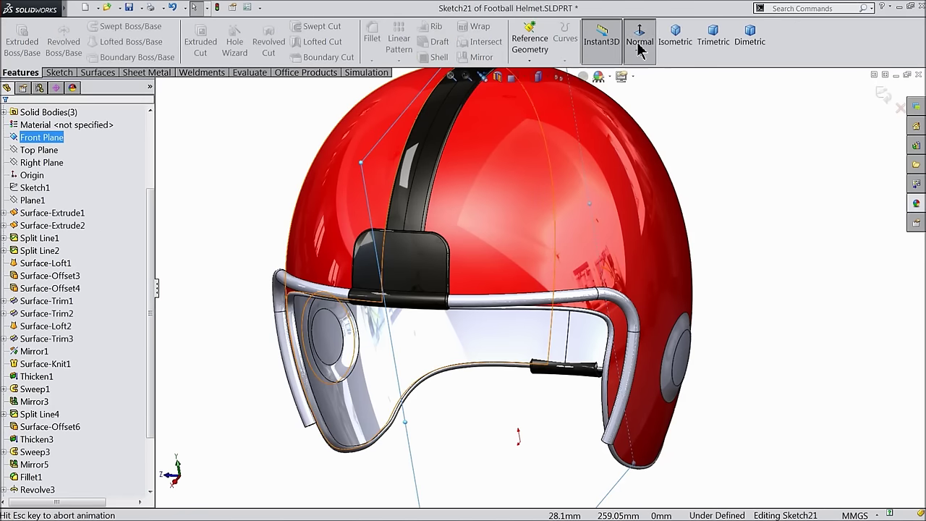
scroll(561, 337, down, 3)
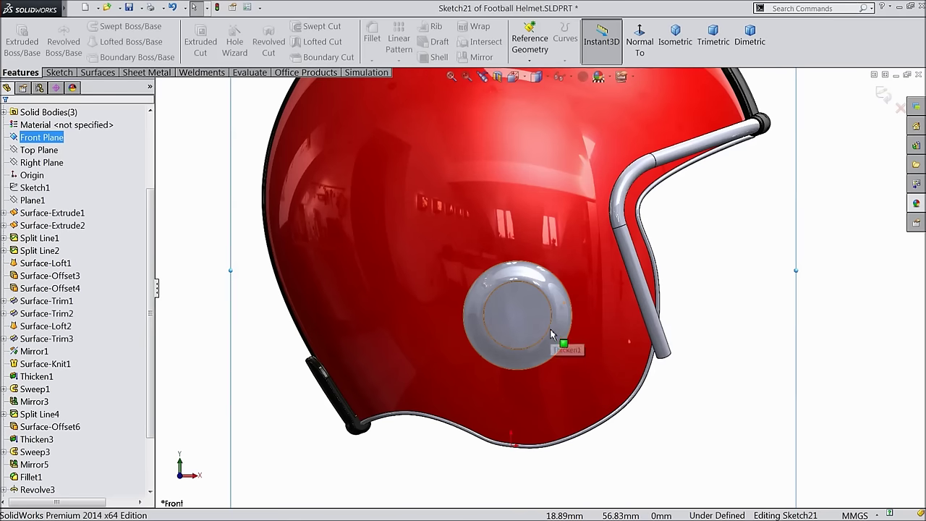
- Convert the ear disc's circle edge into sketch geometry in Sketch21
click(553, 332)
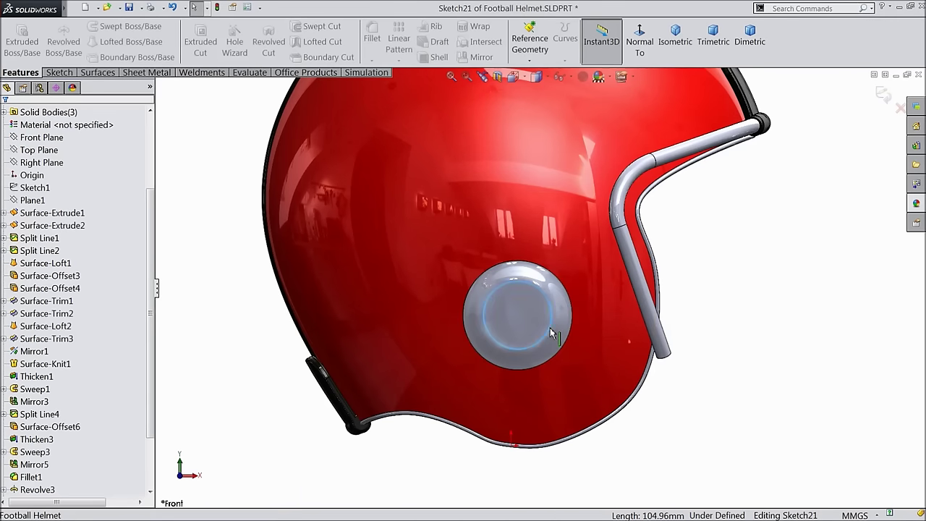
click(59, 73)
click(207, 45)
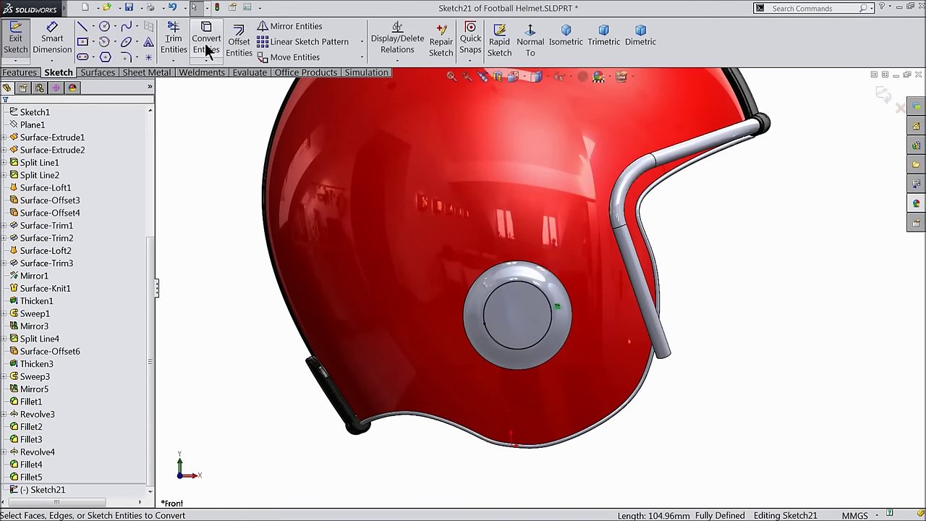
scroll(471, 217, up, 5)
mouse_move(727, 277)
middle_down()
mouse_move(666, 279)
mouse_move(542, 333)
middle_up()
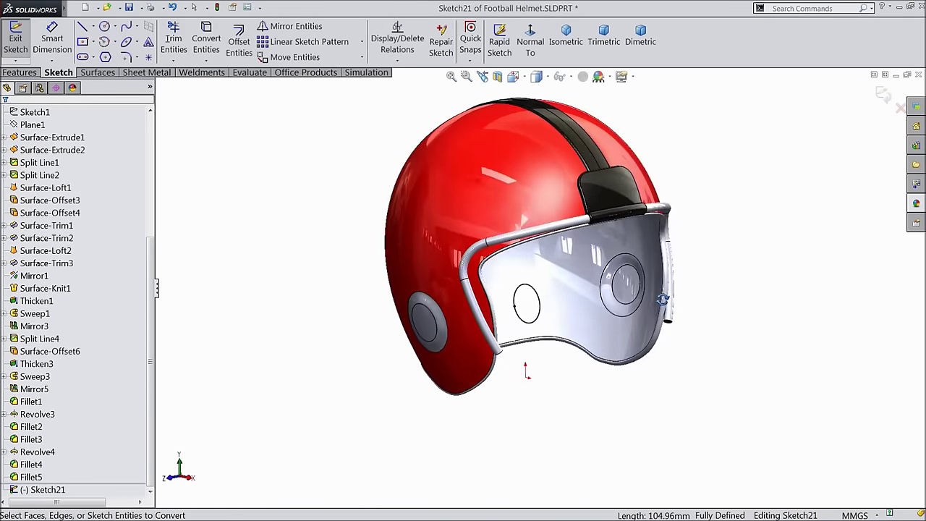
scroll(535, 327, down, 4)
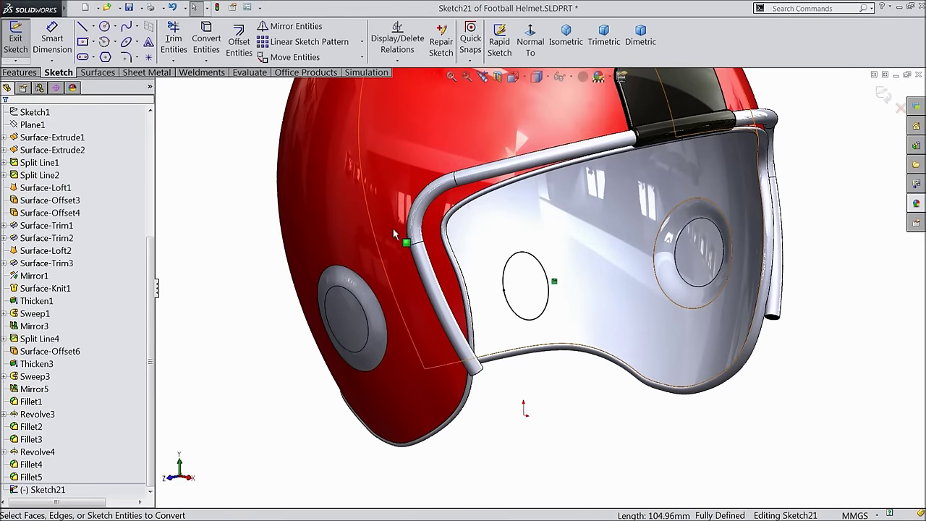
click(20, 73)
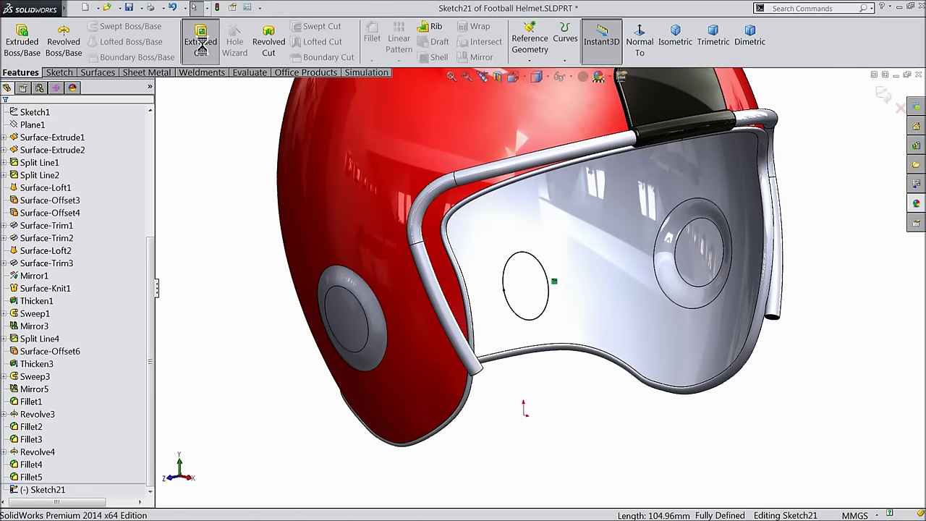
- Cut-extrude Sketch21's circle Mid Plane, 330 mm deep, through both ear sides
click(200, 43)
click(30, 188)
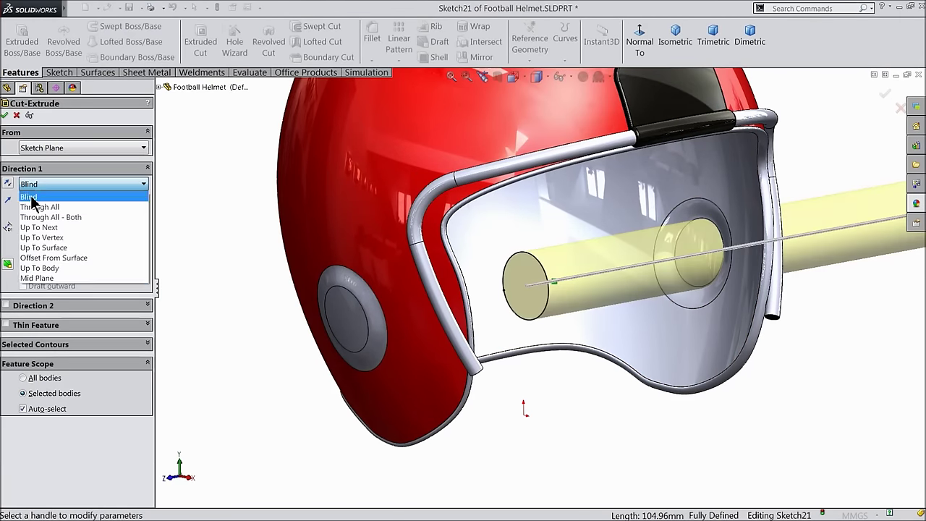
click(39, 282)
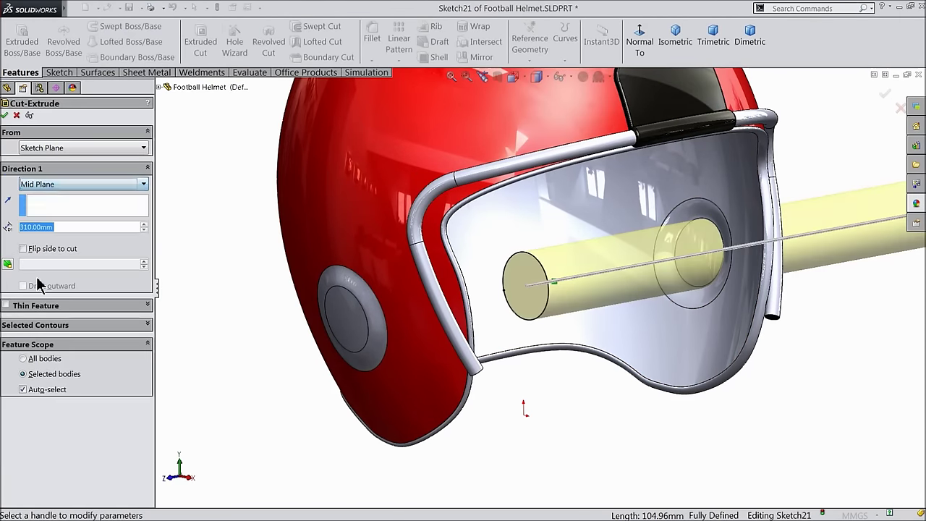
click(144, 225)
click(144, 225)
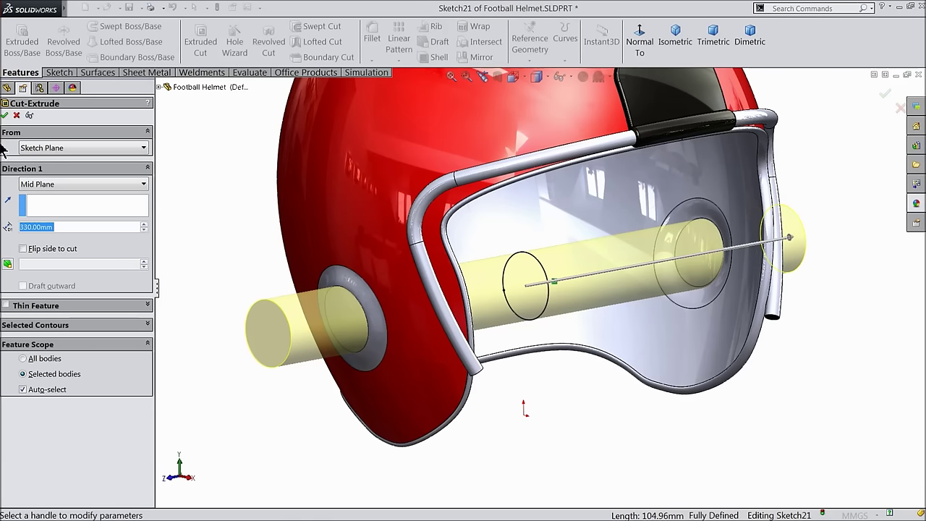
click(5, 116)
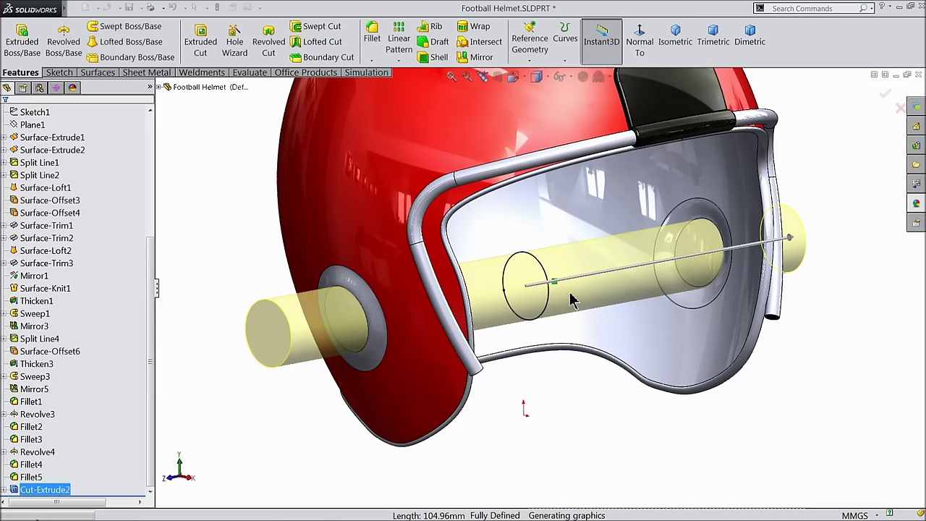
- Give the face shield a yellow appearance
click(550, 393)
middle_drag(550, 392, 530, 395)
click(542, 264)
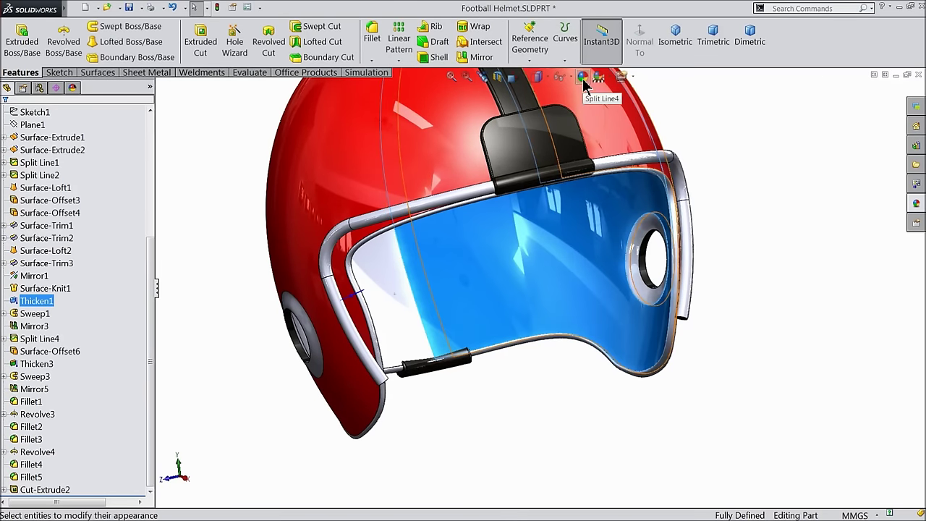
click(583, 78)
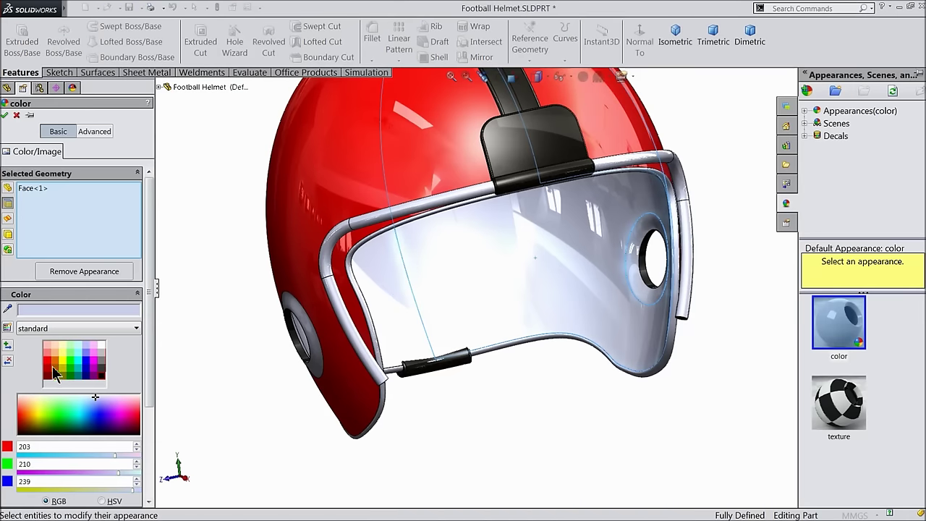
click(65, 365)
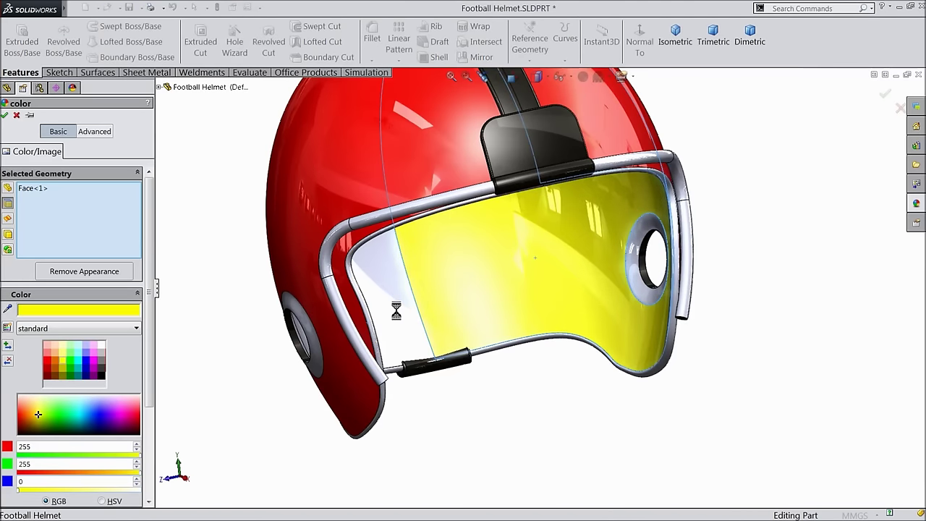
- Add the shield's upper-left and upper-right edge faces to the yellow colour and apply it
click(395, 311)
scroll(712, 178, down, 5)
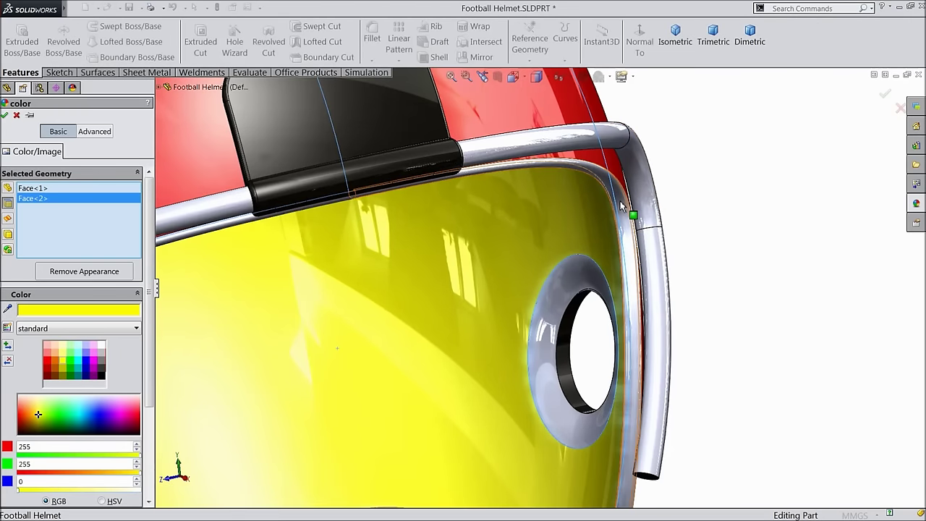
click(619, 207)
scroll(283, 253, up, 5)
scroll(325, 302, down, 5)
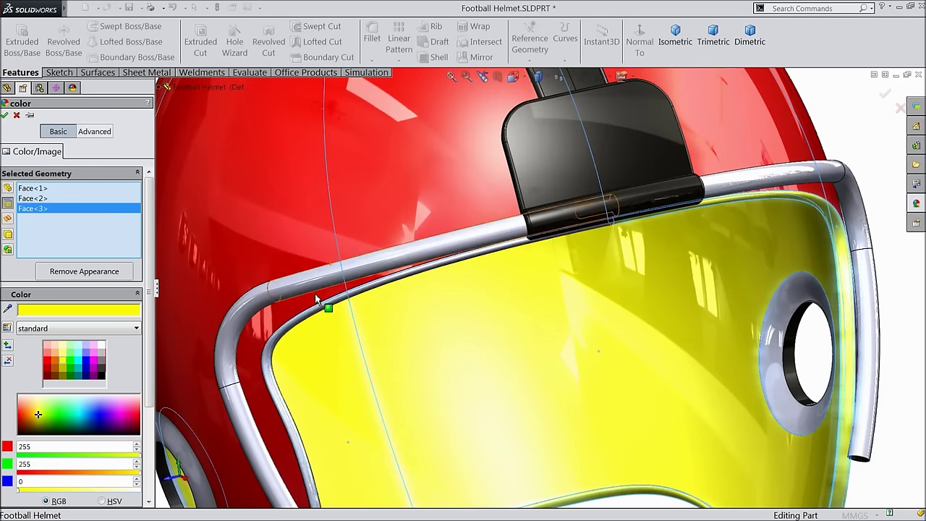
click(331, 306)
scroll(413, 334, up, 5)
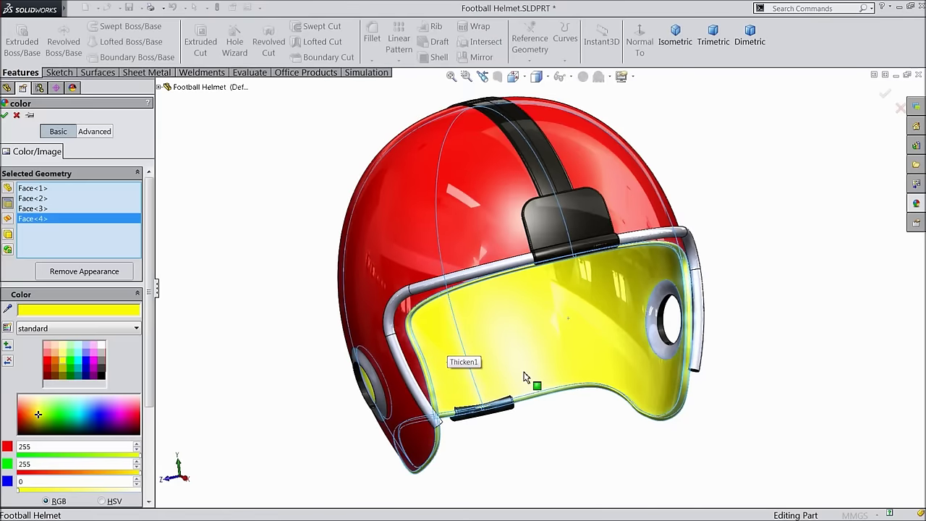
scroll(605, 371, down, 2)
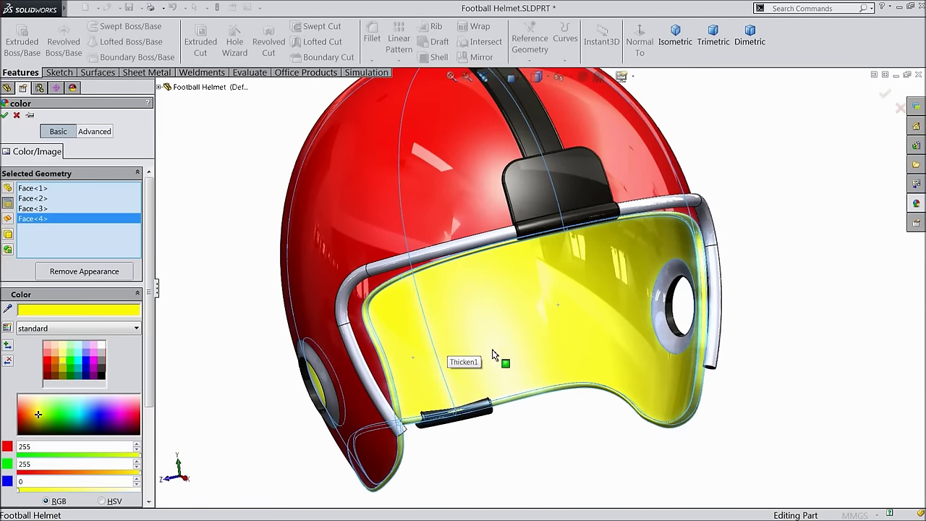
click(6, 116)
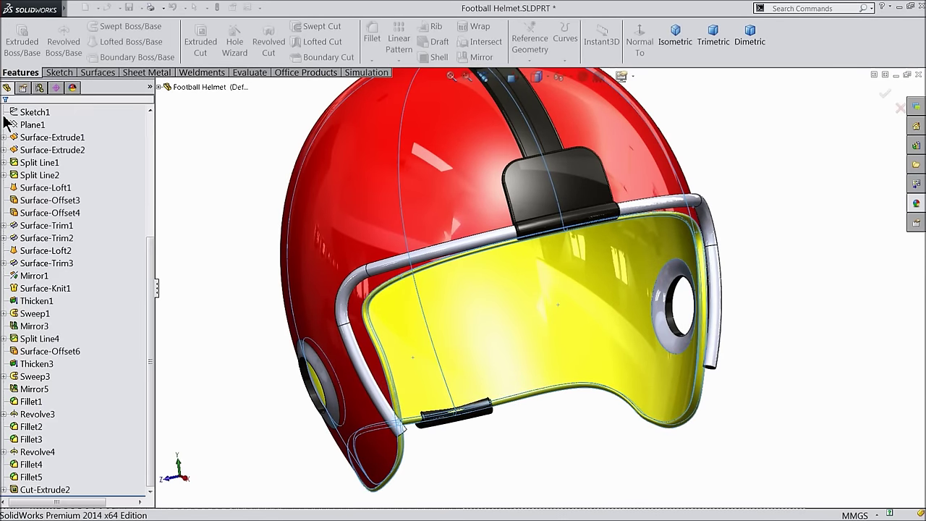
click(660, 336)
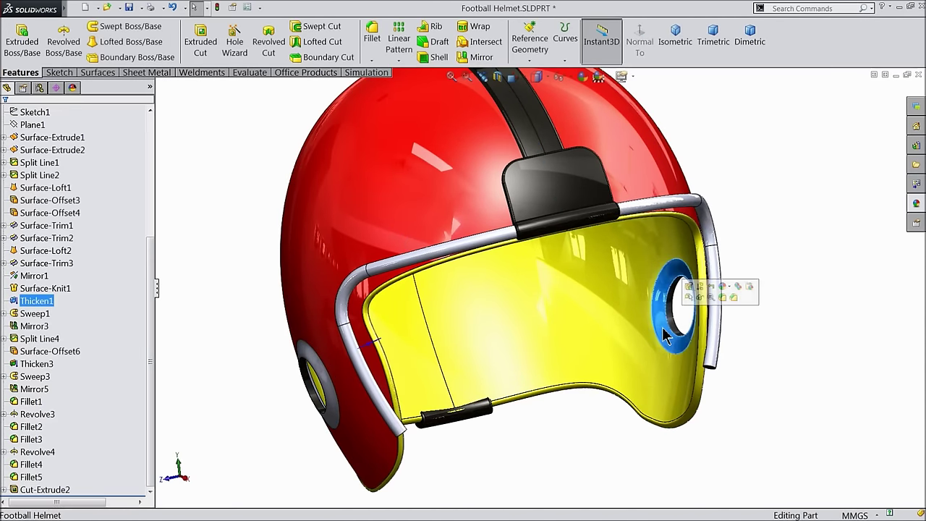
- Colour the selected ear ring and its inner face blue (0, 0, 255)
click(585, 77)
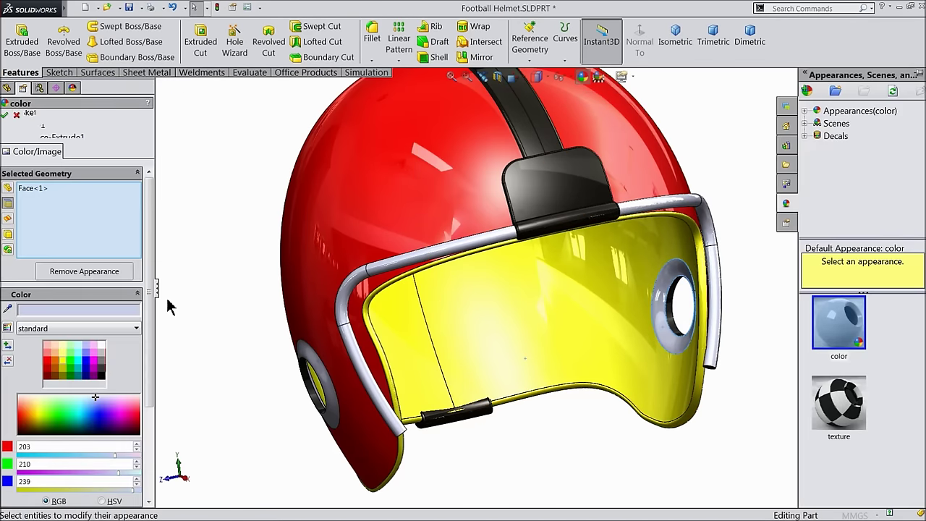
click(88, 365)
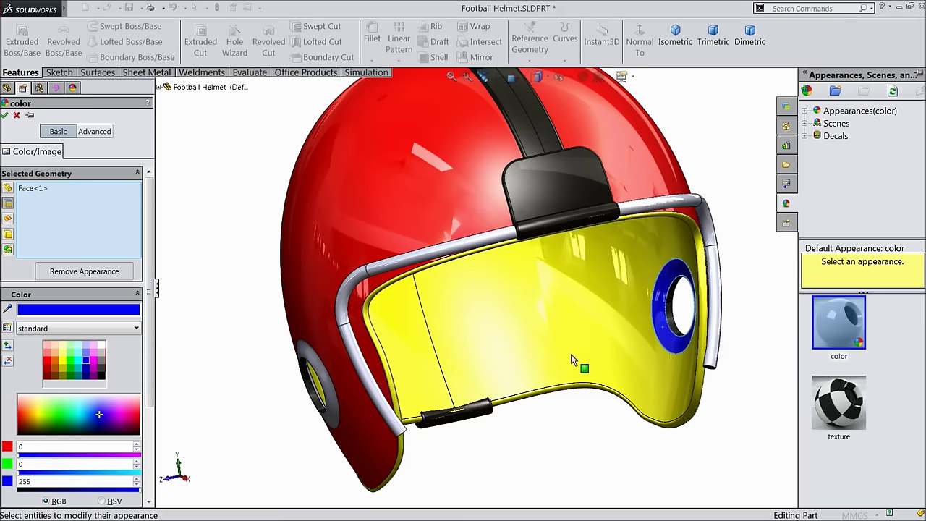
scroll(646, 324, down, 5)
click(644, 321)
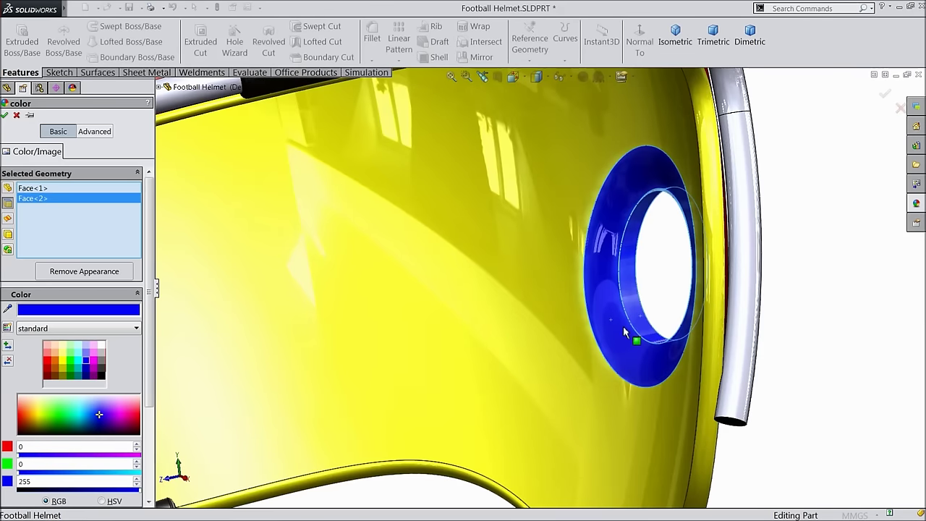
scroll(624, 325, up, 6)
scroll(260, 365, down, 6)
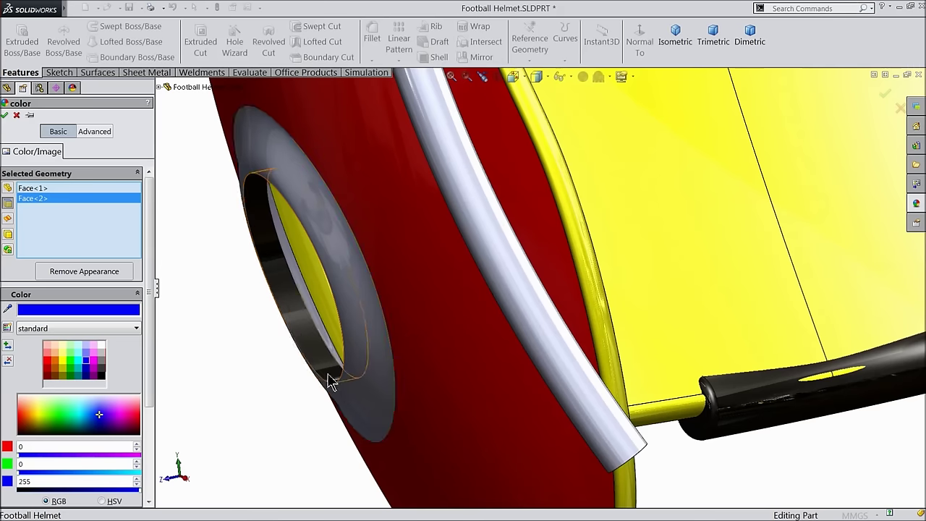
- Add the left ear ring's outer and inner faces and the right ring's face, then apply blue
click(360, 383)
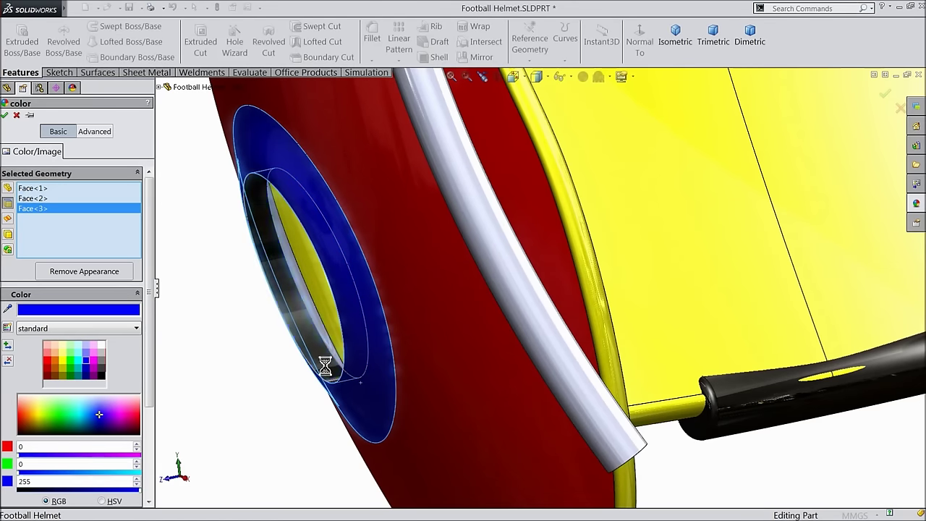
click(322, 340)
click(313, 324)
scroll(281, 347, up, 6)
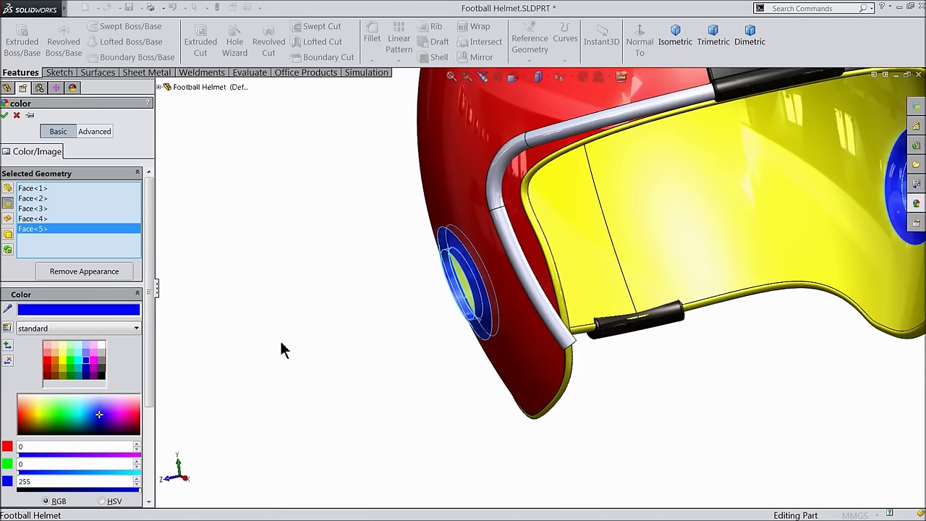
middle_drag(440, 330, 377, 350)
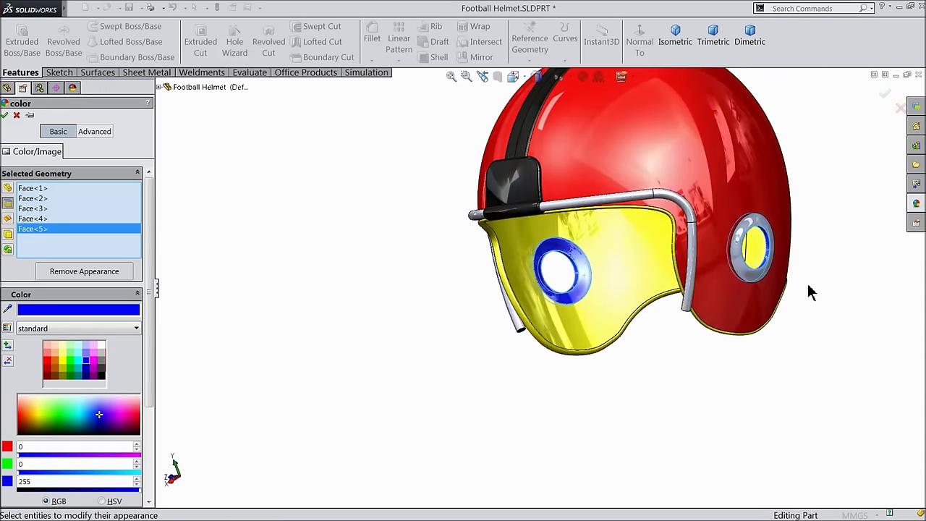
scroll(808, 289, down, 5)
click(638, 297)
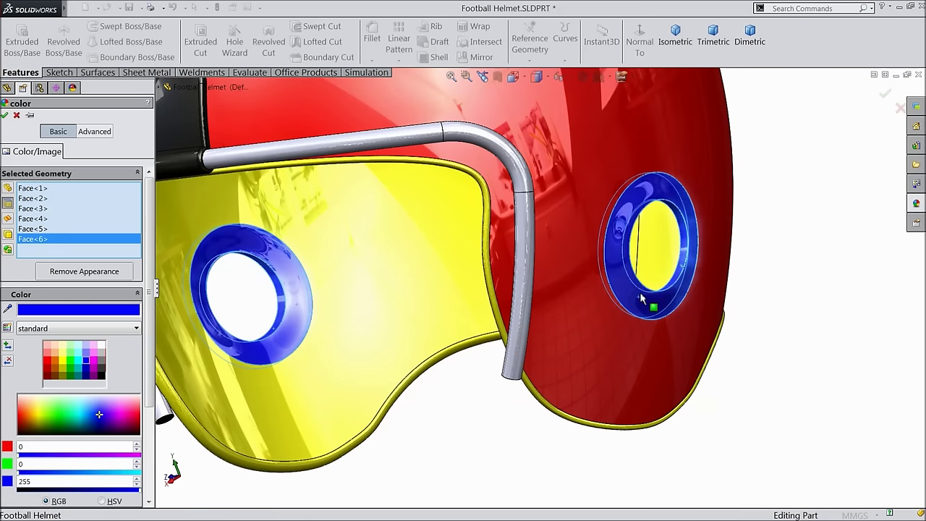
click(6, 116)
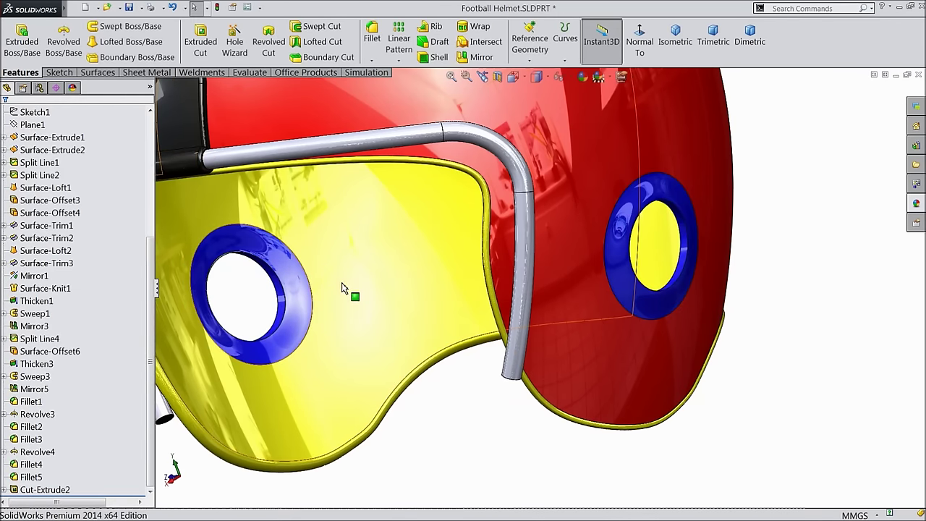
- Orbit the helmet to review its yellow visor, black strap and blue ear rings
scroll(376, 291, up, 5)
middle_drag(411, 298, 506, 312)
scroll(451, 332, up, 2)
scroll(586, 235, down, 3)
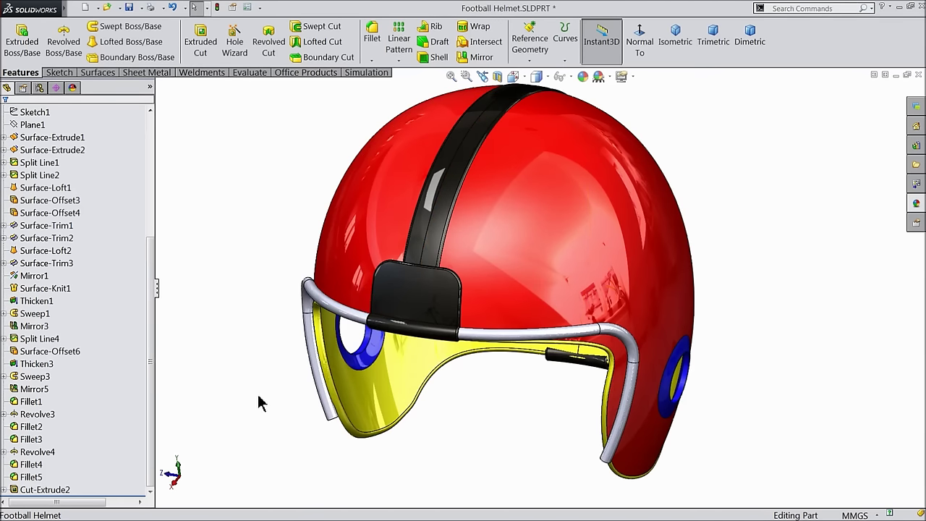
middle_drag(262, 399, 453, 388)
scroll(452, 389, up, 2)
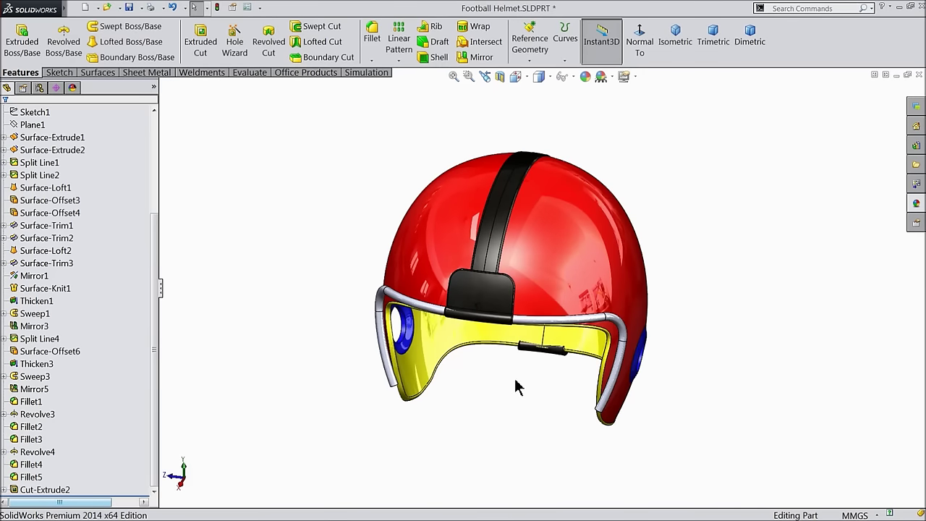
scroll(518, 387, down, 2)
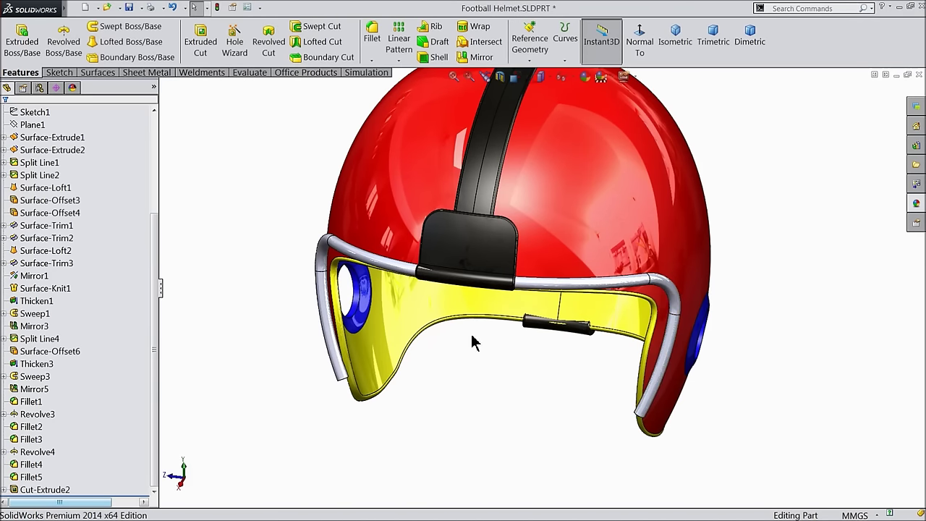
drag(155, 282, 165, 174)
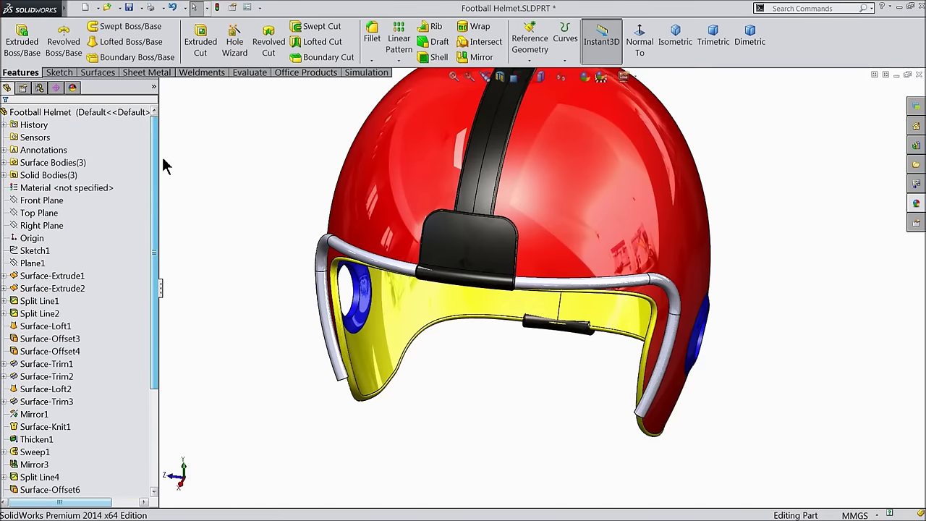
click(18, 201)
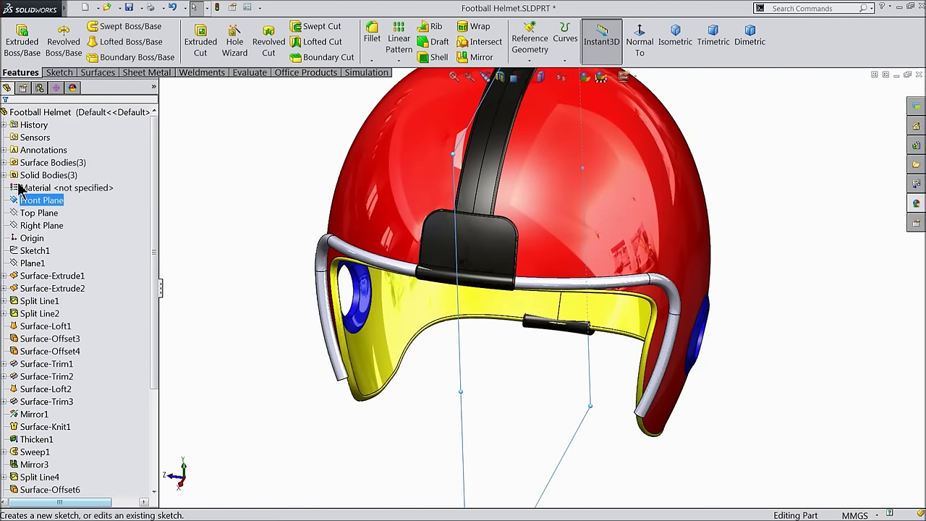
- Start a new sketch on the Front Plane, viewed normal to it
click(20, 187)
click(641, 45)
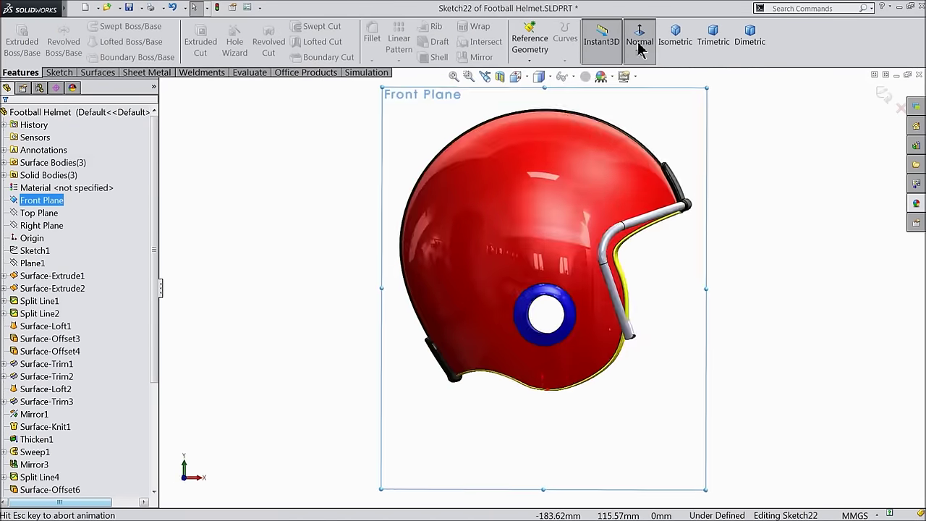
scroll(587, 330, down, 5)
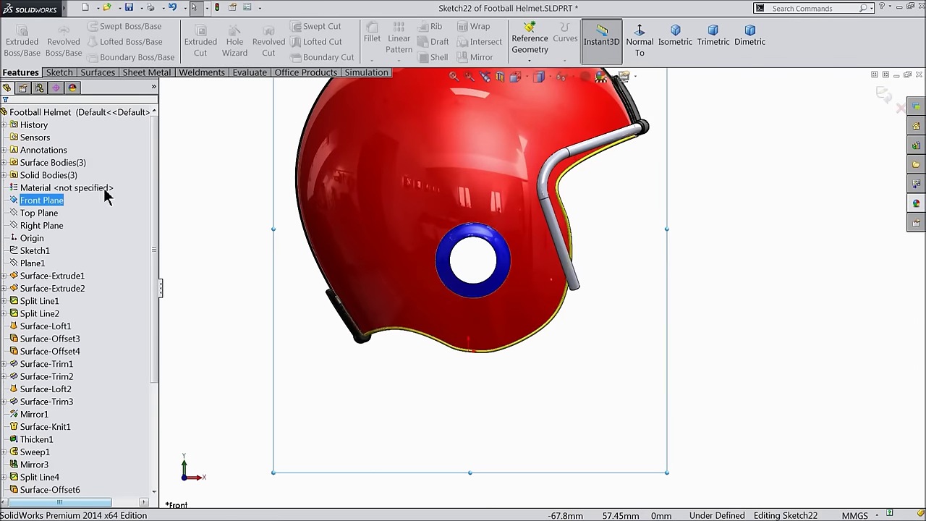
click(61, 72)
- Draw a horizontal centerline from the helmet's bottom edge out to the right
click(94, 27)
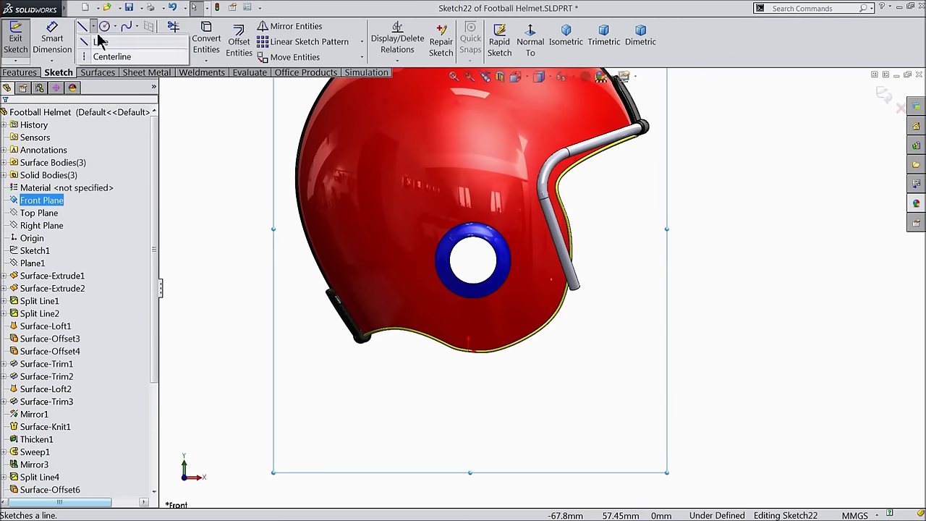
click(84, 56)
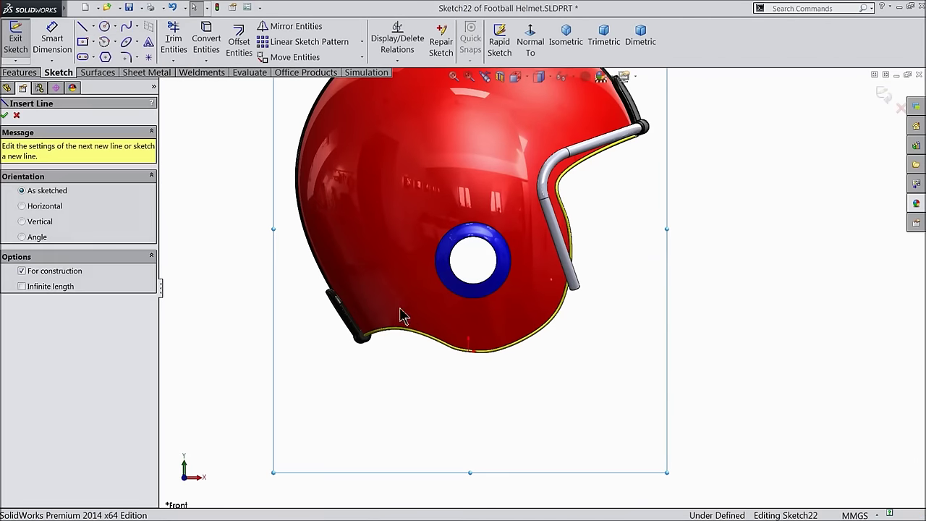
click(470, 351)
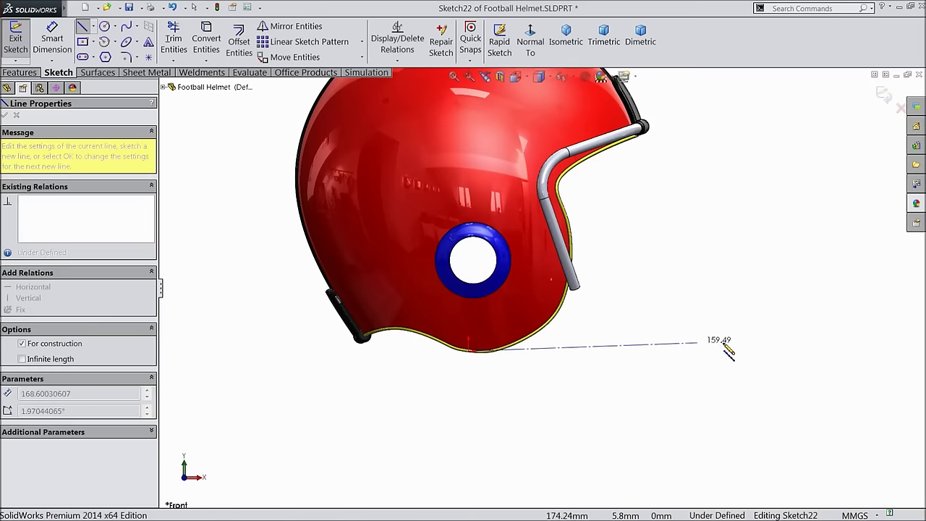
click(891, 352)
right_click(892, 352)
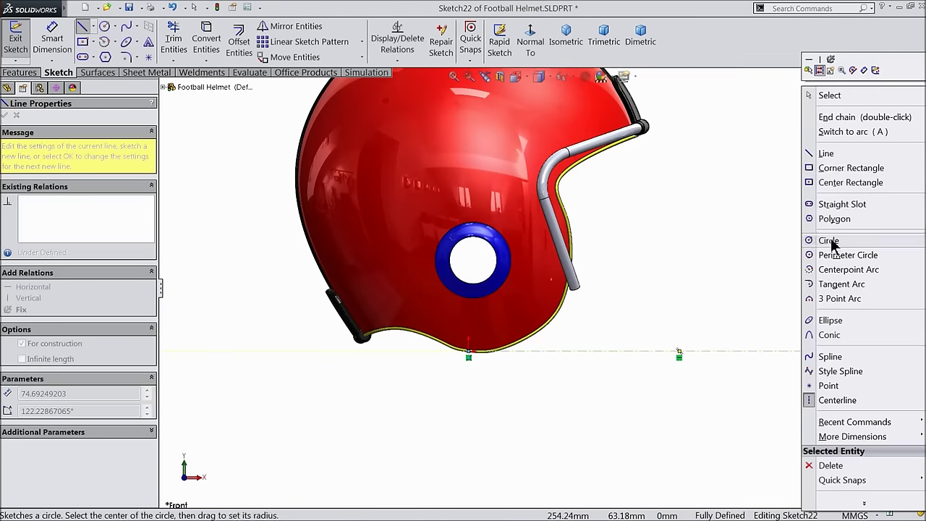
click(823, 94)
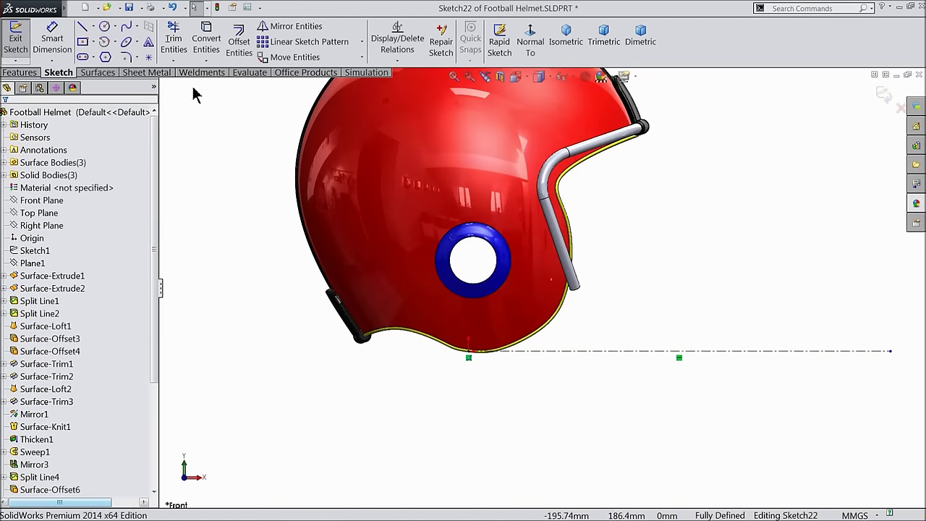
- Draw a slanted centerline rising from the horizontal centerline
click(92, 27)
click(110, 56)
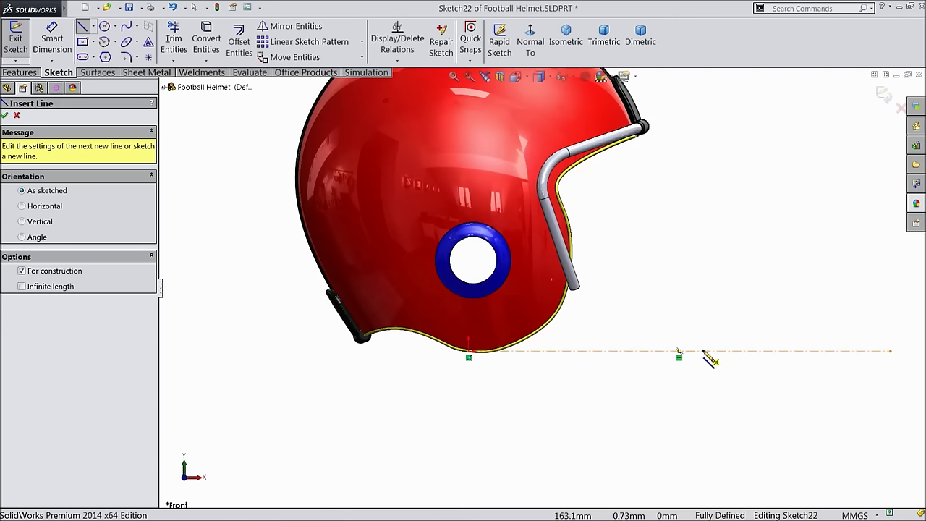
click(679, 352)
scroll(572, 173, up, 3)
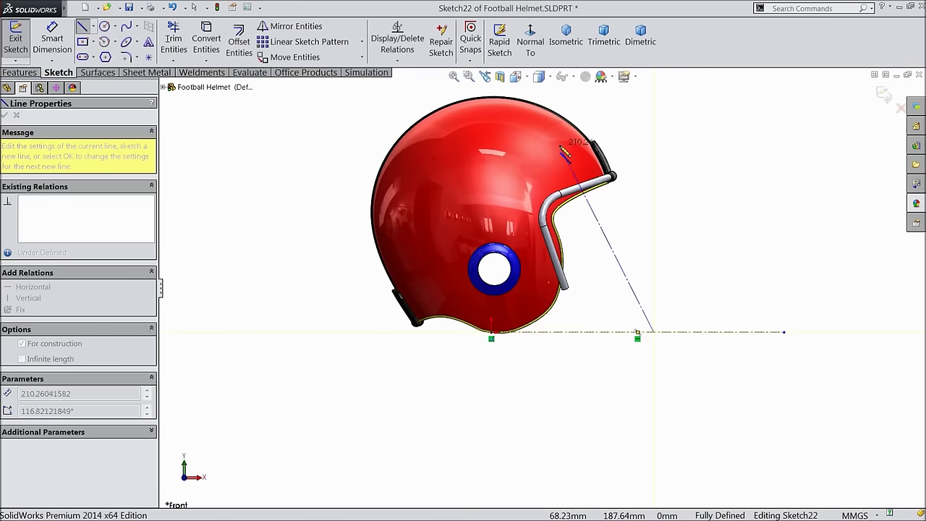
right_click(621, 105)
click(629, 108)
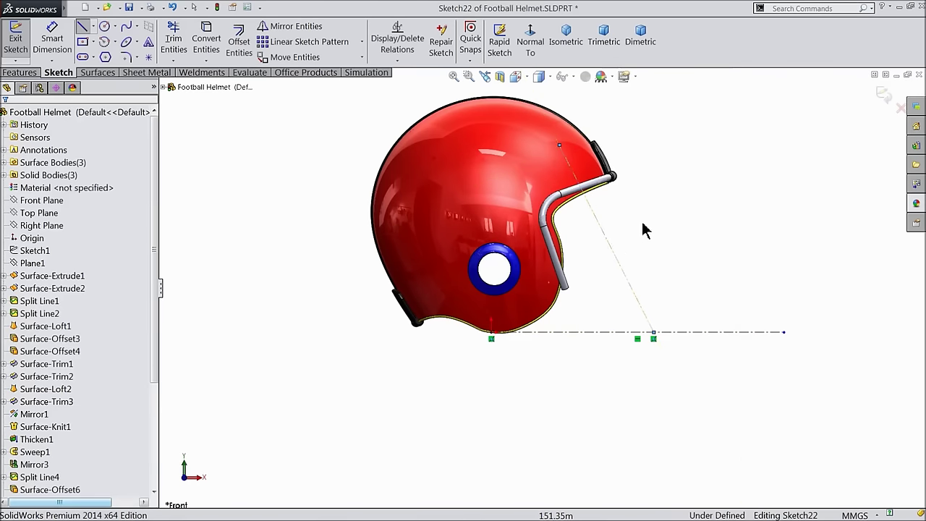
scroll(640, 196, up, 2)
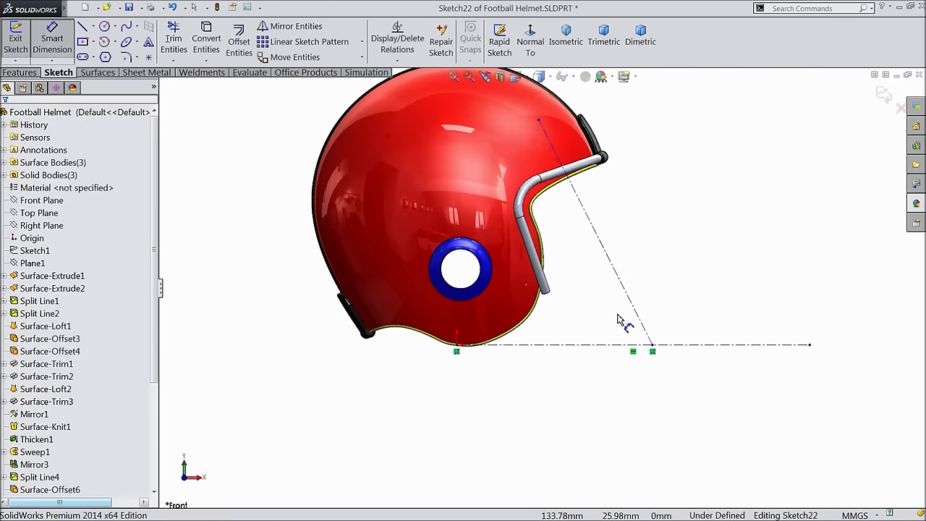
- Dimension the angle between the two centerlines to 74.50°
click(641, 323)
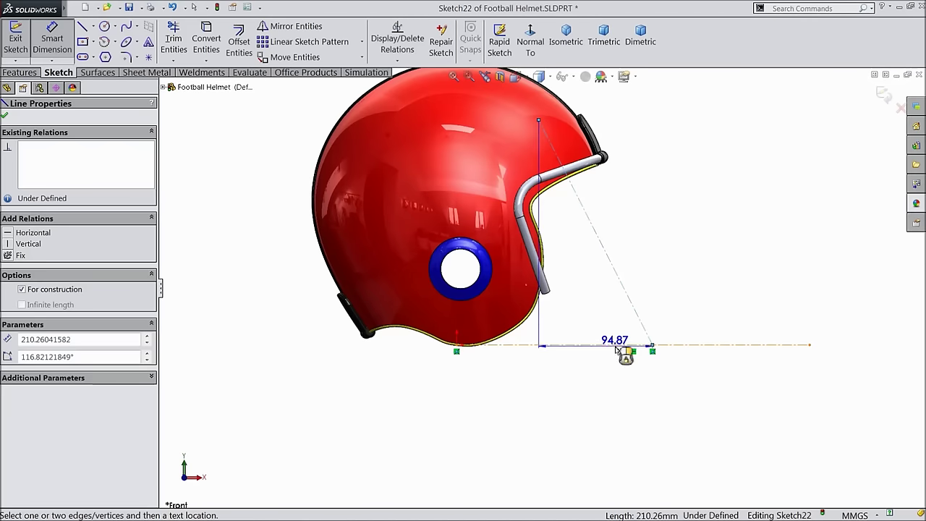
click(621, 345)
click(610, 323)
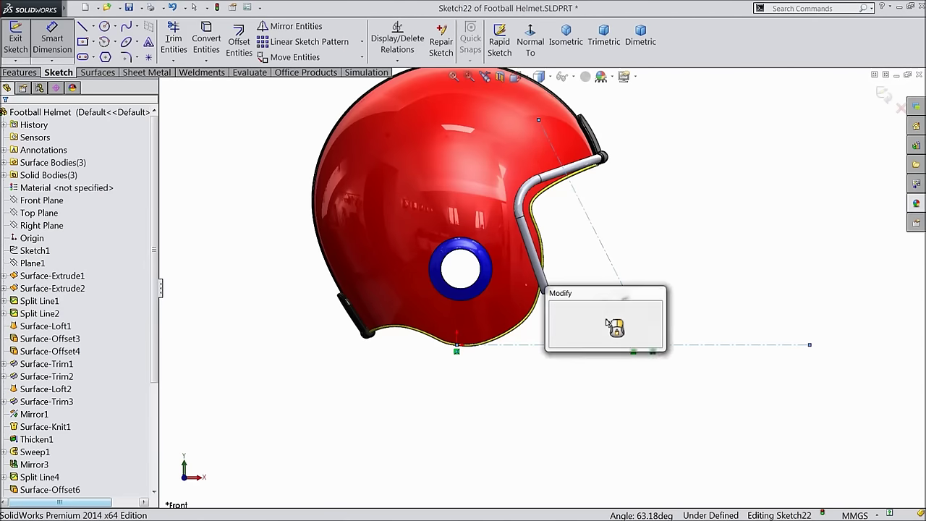
text(74.5)
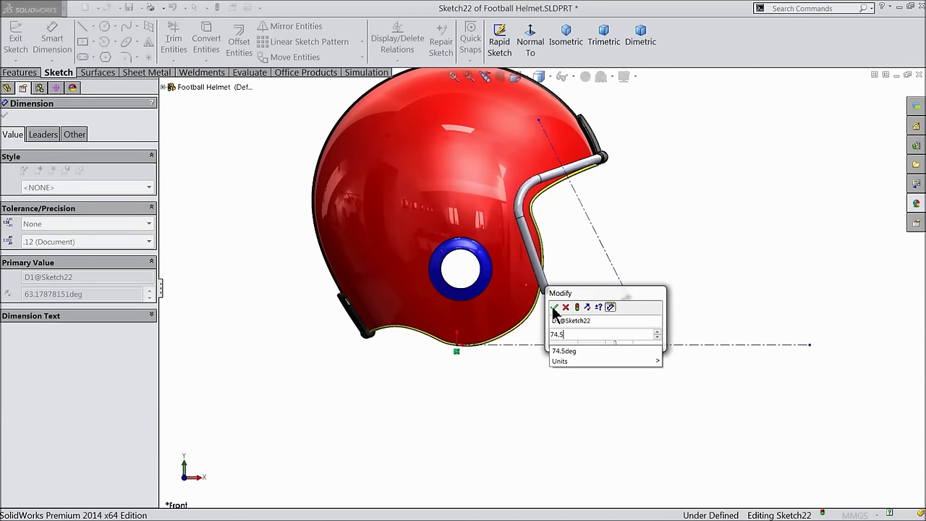
click(554, 306)
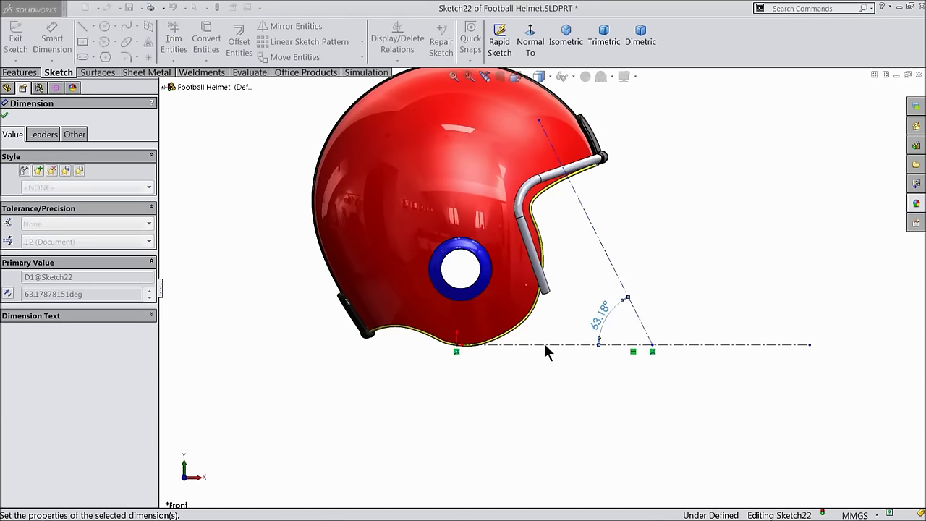
- Dimension the helmet's bottom point to the centerline intersection at 121
click(457, 352)
click(653, 351)
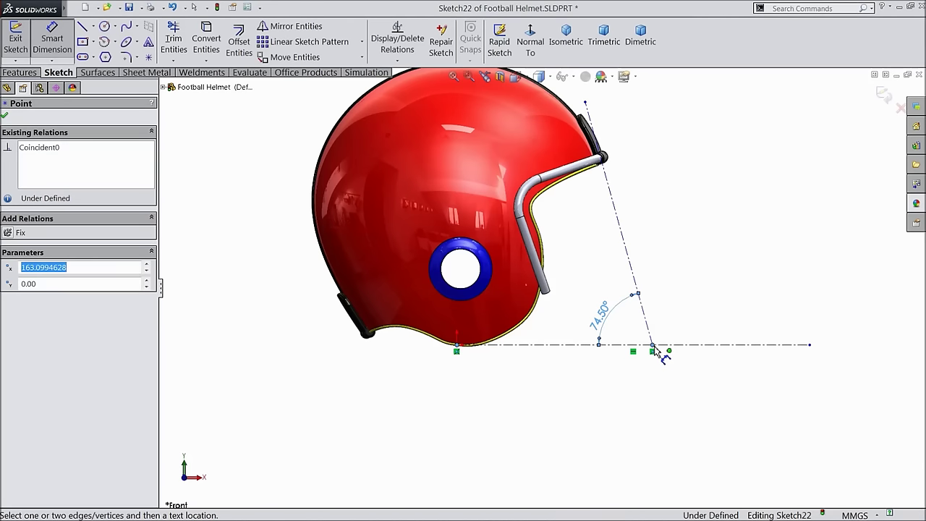
click(560, 376)
text(121)
click(508, 360)
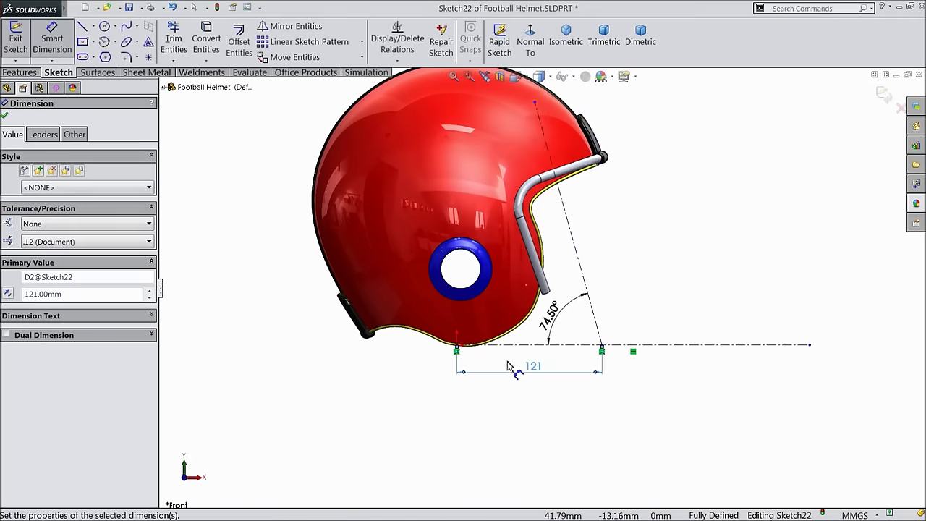
click(5, 117)
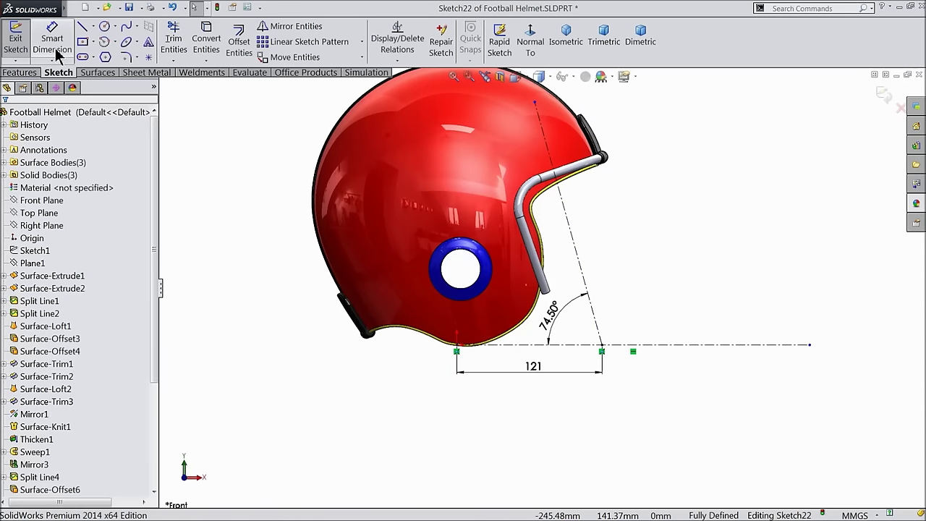
- Begin a spline on the slanted centerline near the visor
click(129, 29)
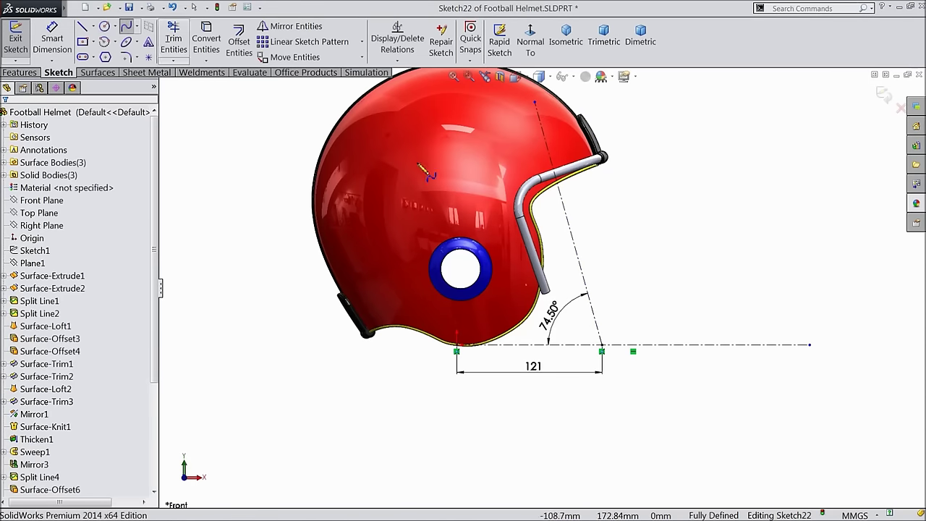
scroll(677, 253, down, 2)
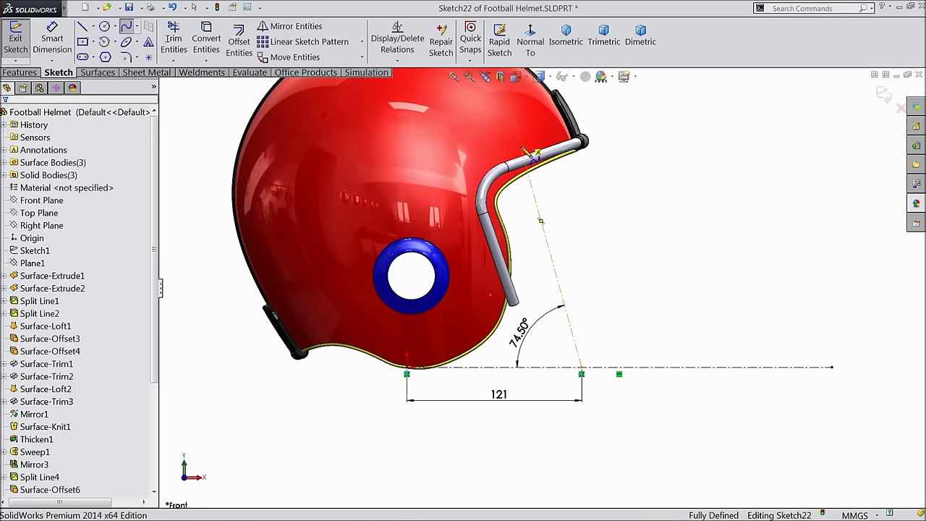
click(541, 220)
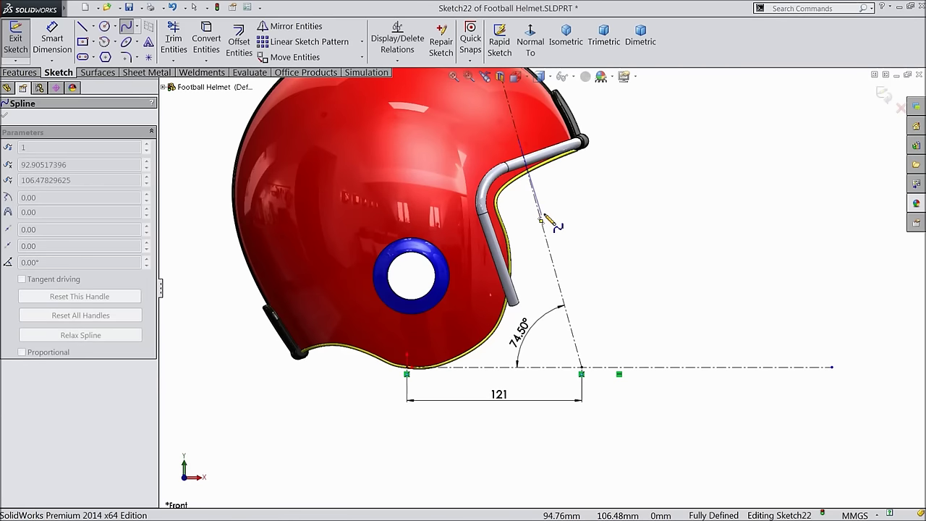
- Draw the spline down along the slanted centerline, dipping near the baseline and rising right
click(575, 291)
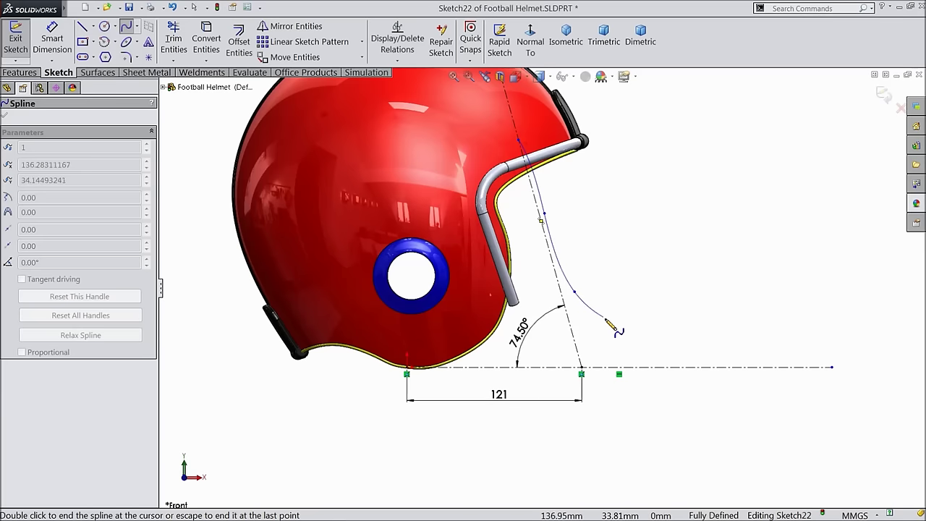
click(619, 341)
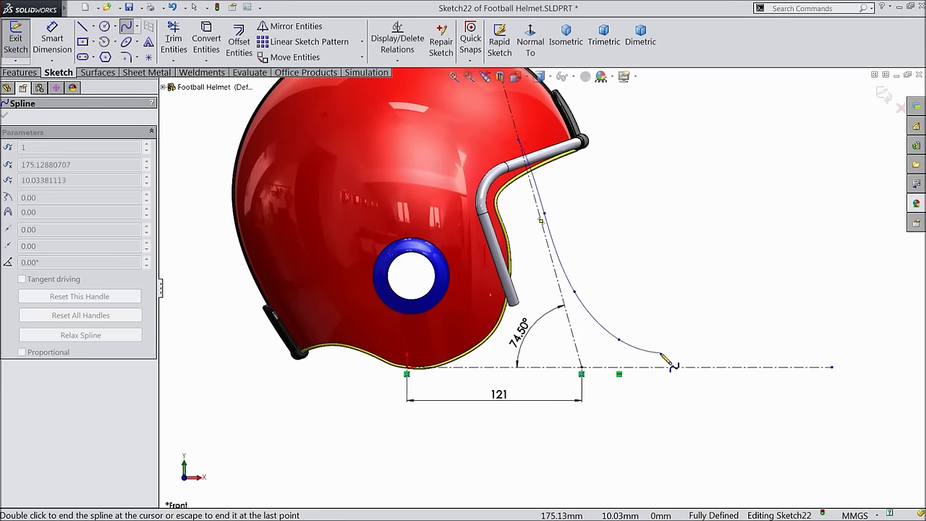
click(663, 360)
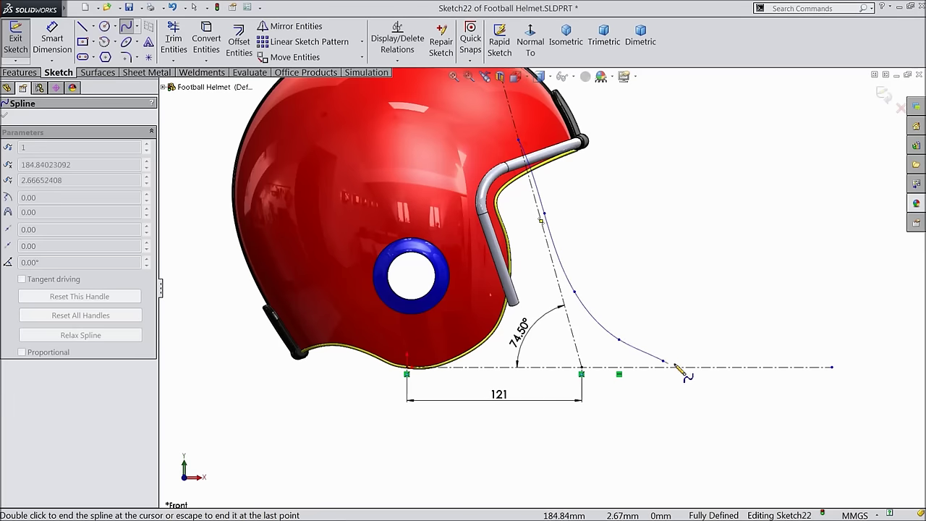
click(755, 343)
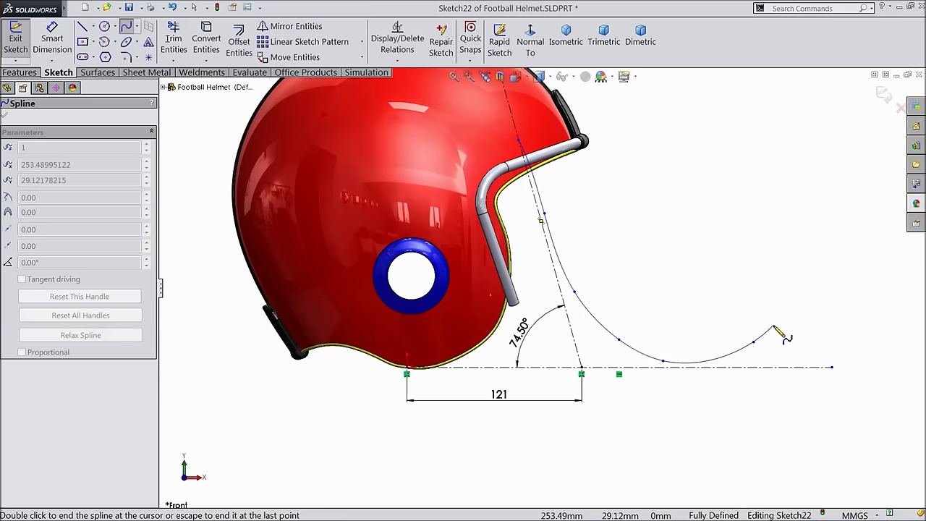
right_click(773, 325)
click(814, 147)
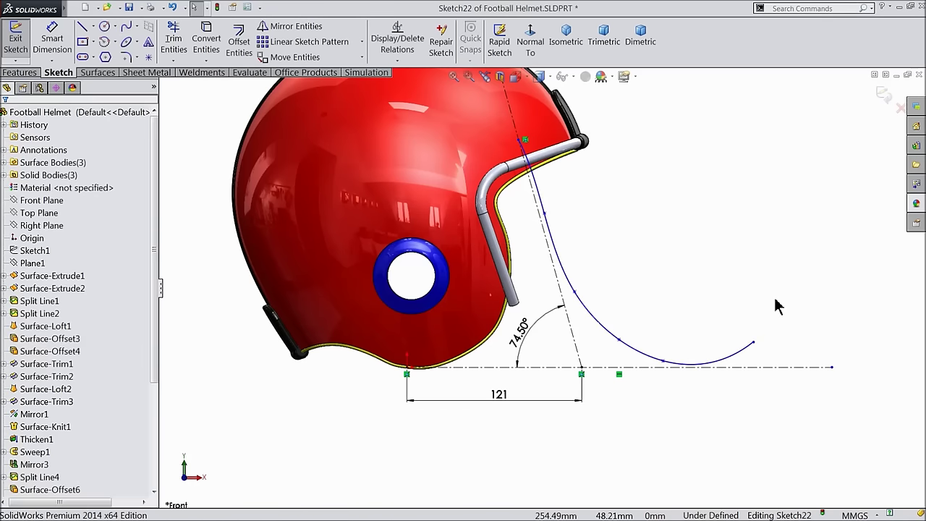
- Select the Football Helmet part and start Smart Dimension
scroll(781, 358, down, 2)
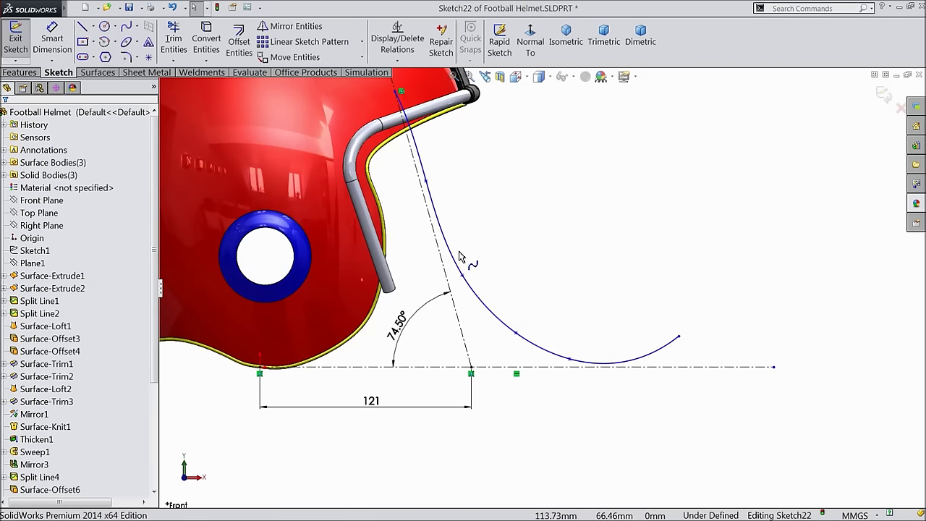
scroll(529, 300, up, 2)
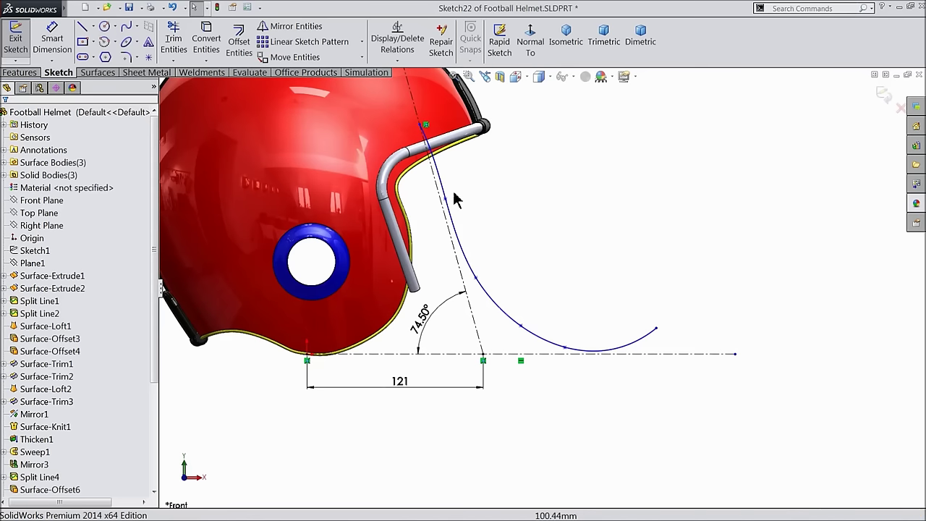
click(98, 114)
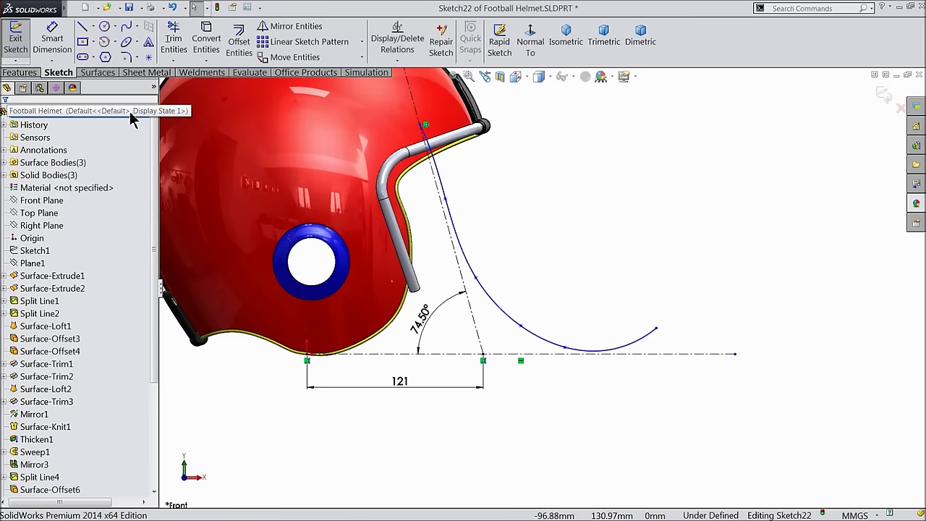
click(49, 37)
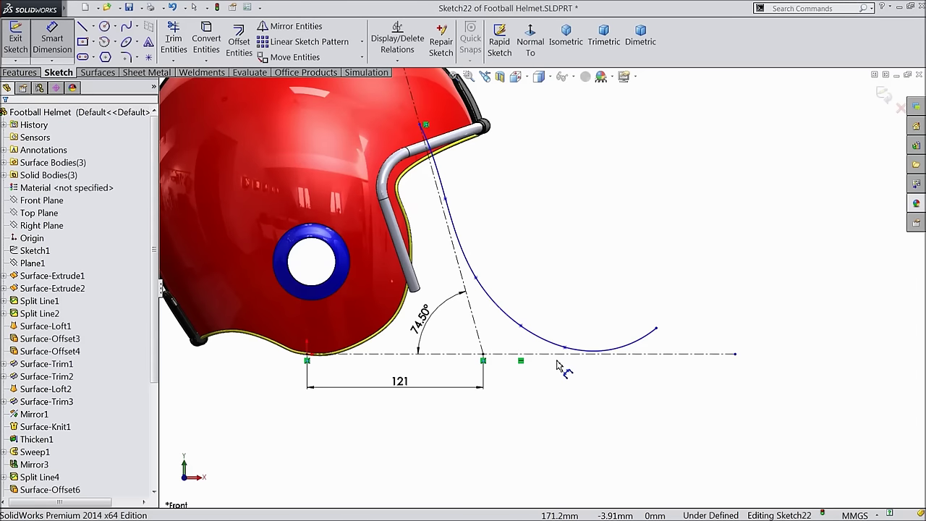
- Dimension the construction line's upper endpoint at 144.20 and the spline's top endpoint at 82 high
scroll(557, 367, up, 2)
scroll(529, 316, down, 1)
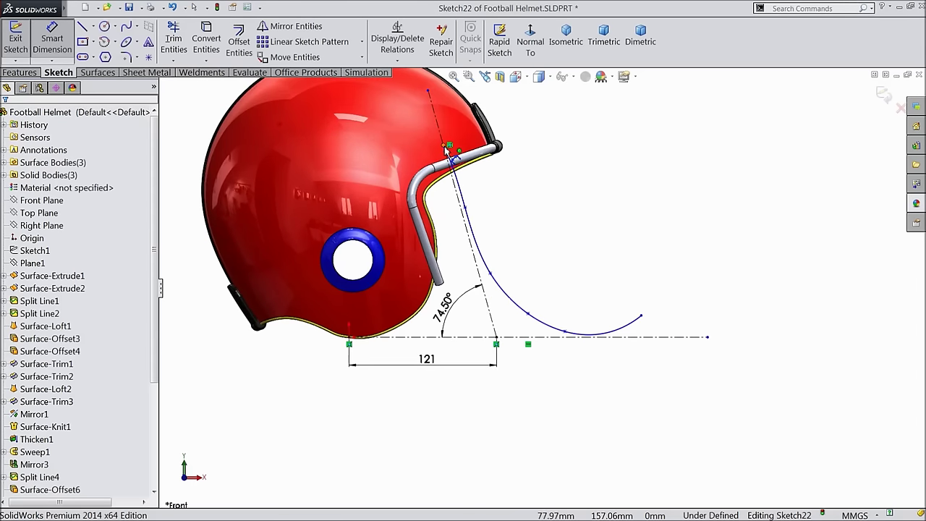
click(445, 146)
click(480, 337)
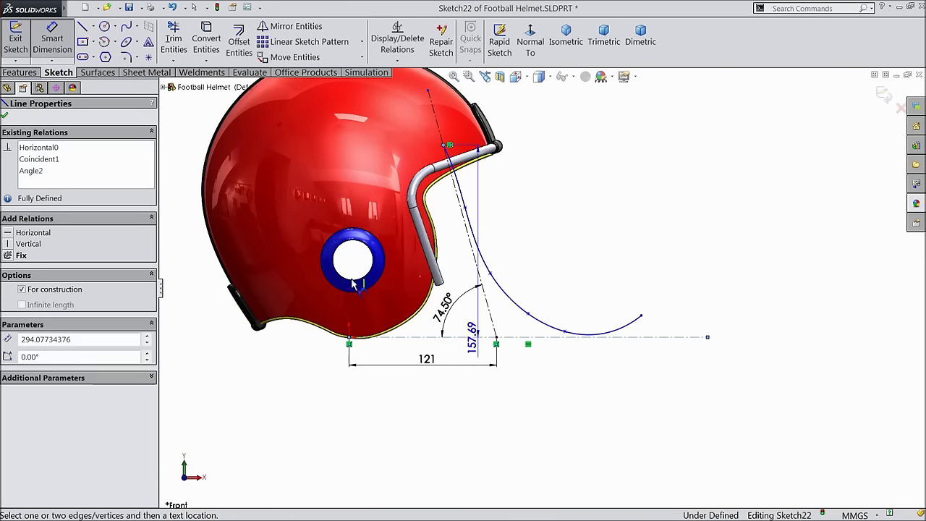
scroll(542, 289, up, 1)
click(218, 267)
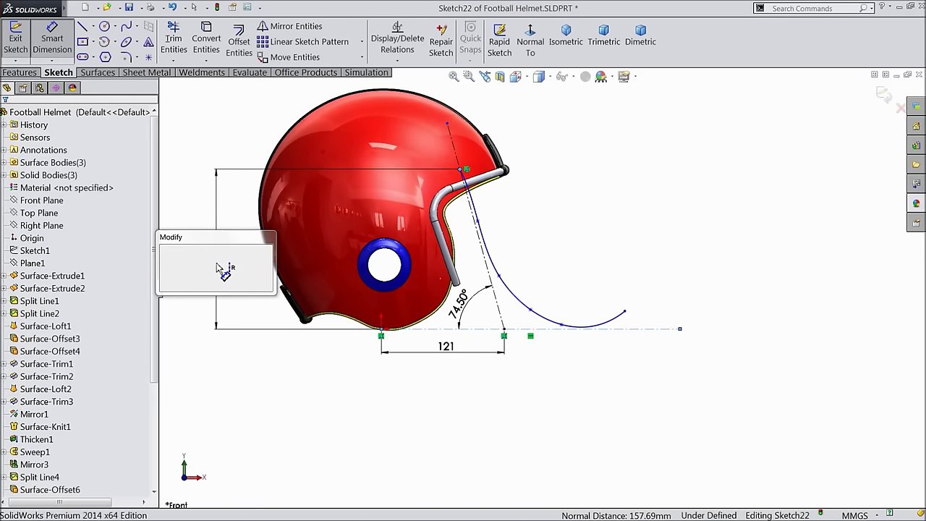
text(144.2)
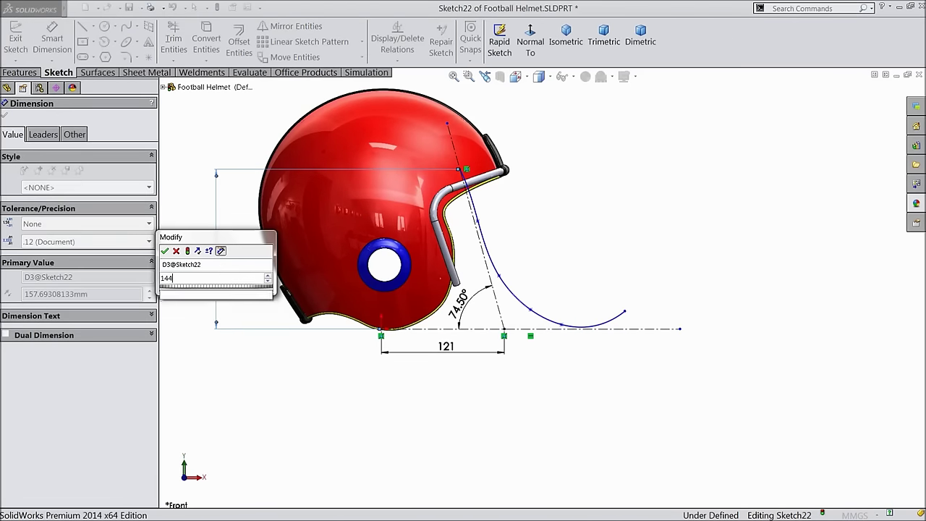
click(165, 251)
click(475, 219)
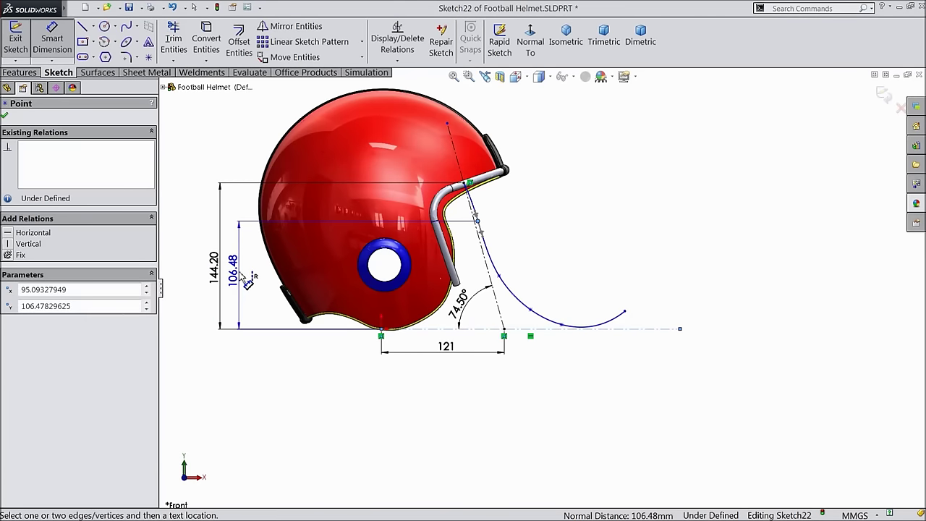
click(245, 278)
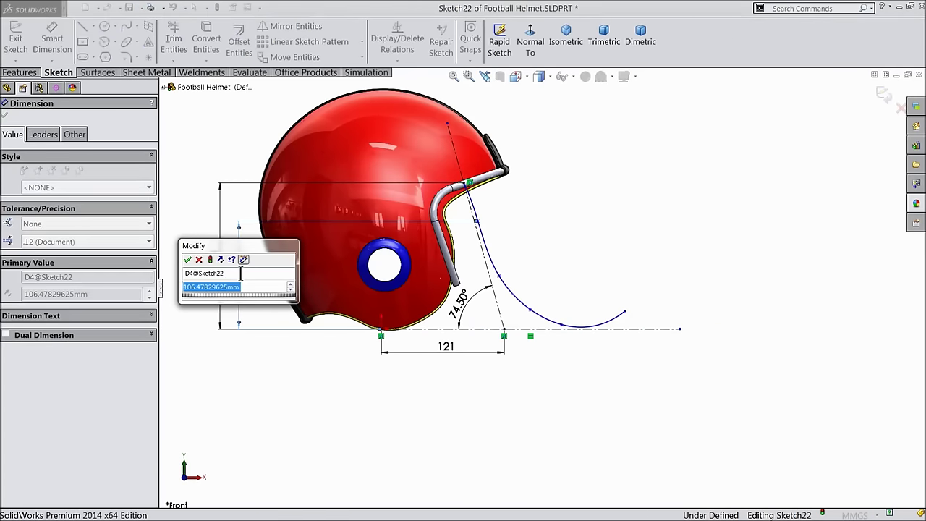
text(82)
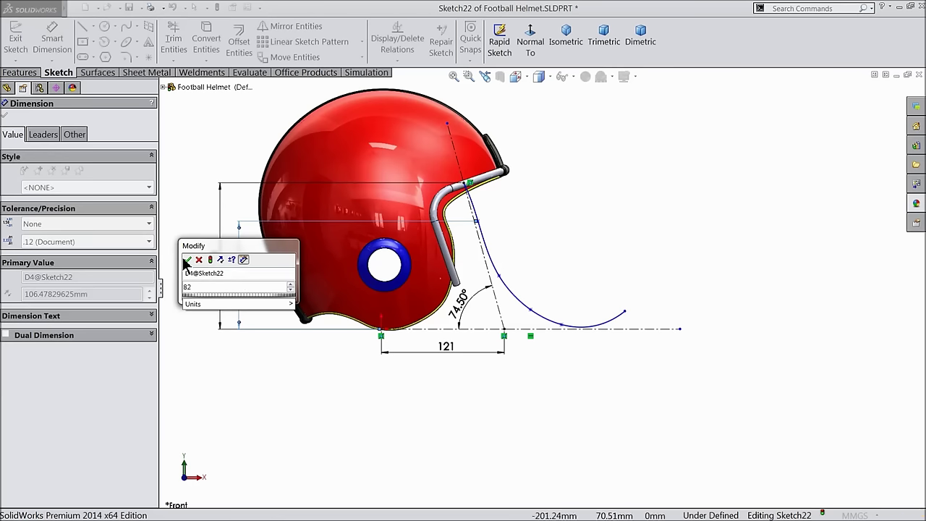
click(188, 259)
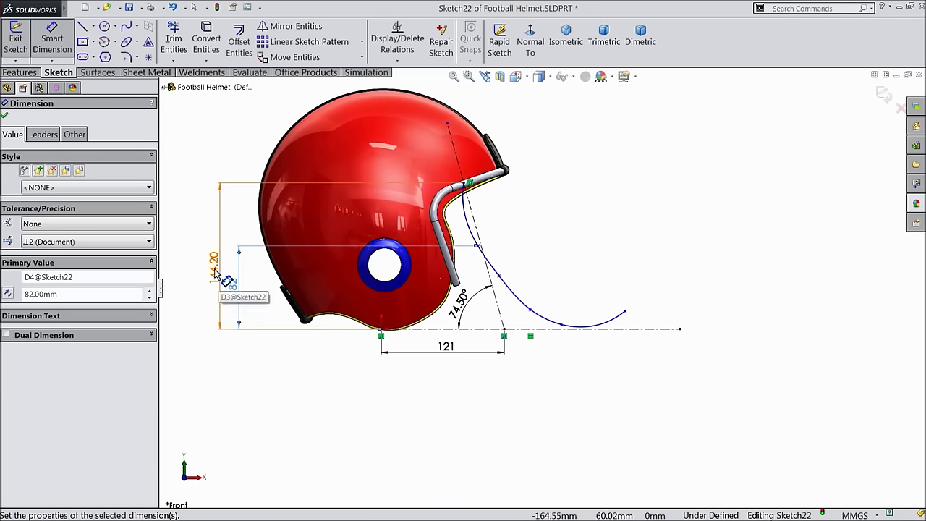
- Move the 144.20 and 82 dimensions to the left of the helmet
drag(217, 279, 174, 268)
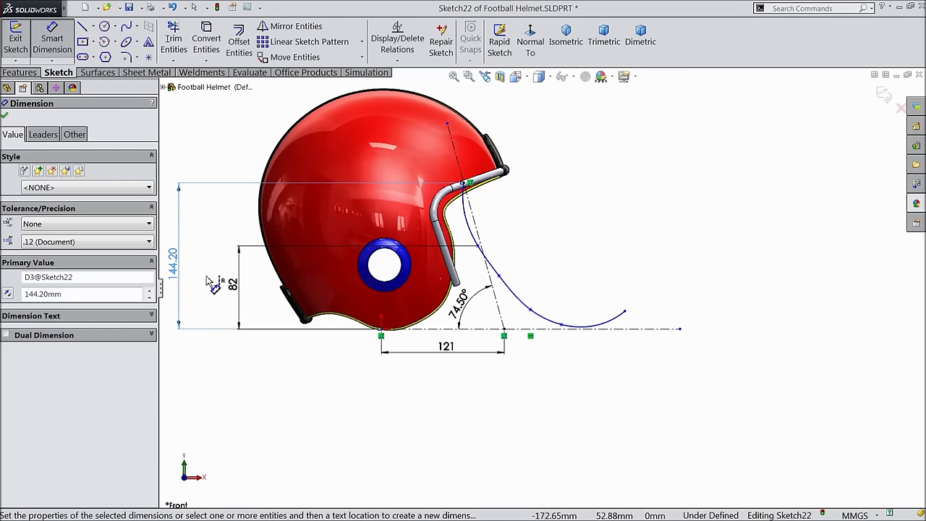
key(f)
drag(302, 278, 294, 276)
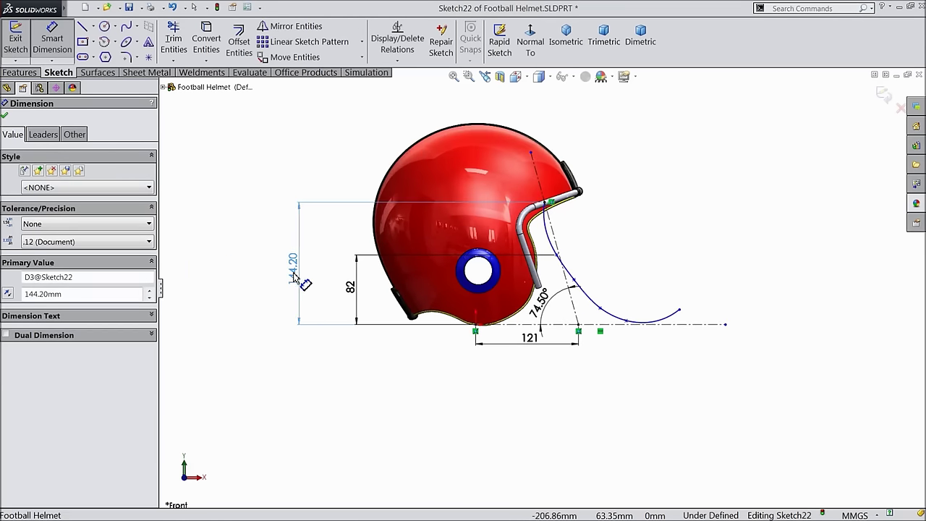
drag(353, 290, 324, 288)
scroll(557, 260, down, 1)
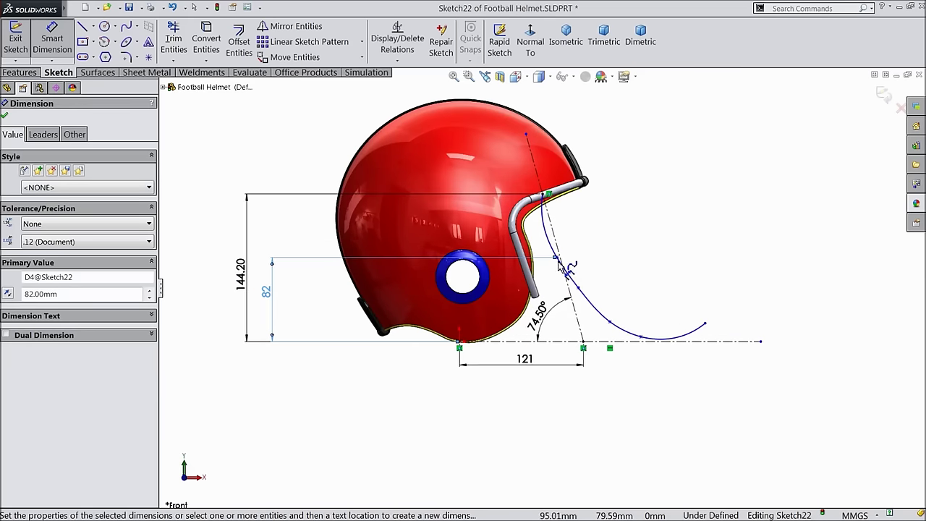
scroll(588, 311, down, 2)
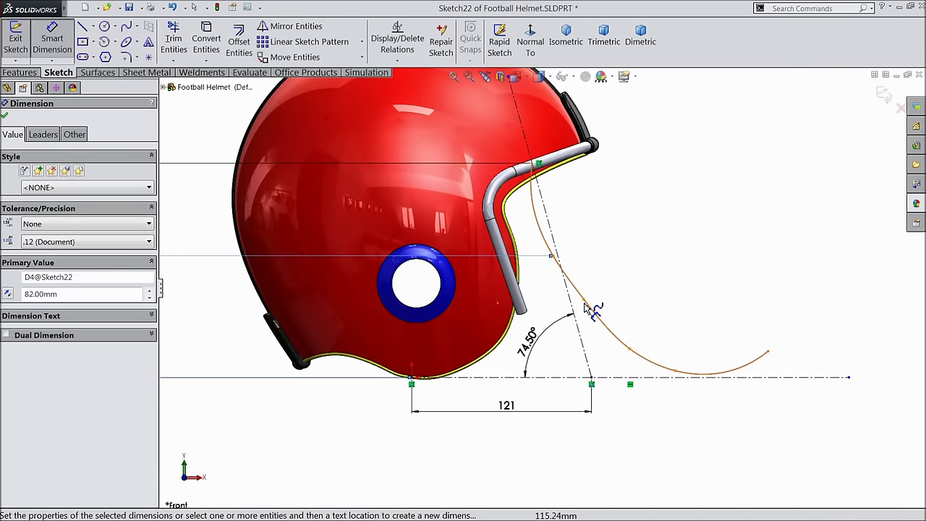
- Dimension two spline points at 35.80 and 9.70 above the baseline
click(584, 299)
scroll(539, 297, up, 1)
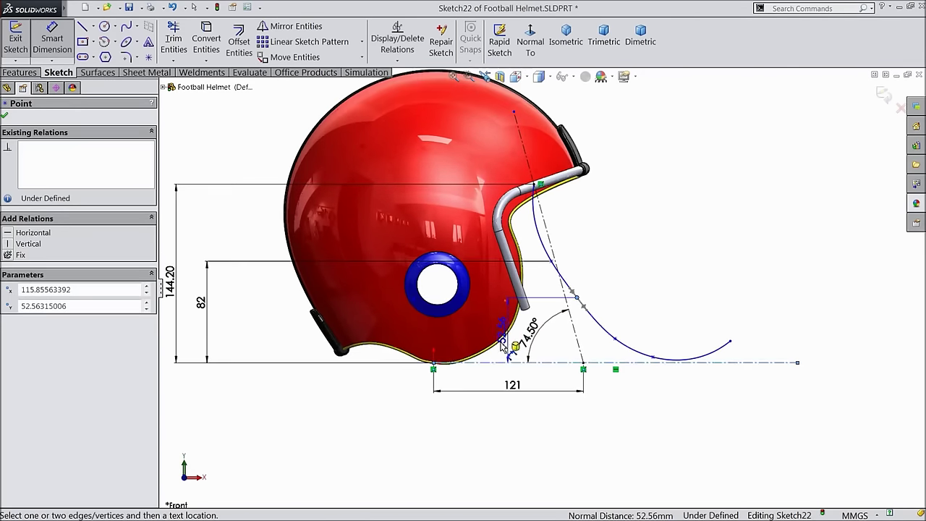
click(277, 326)
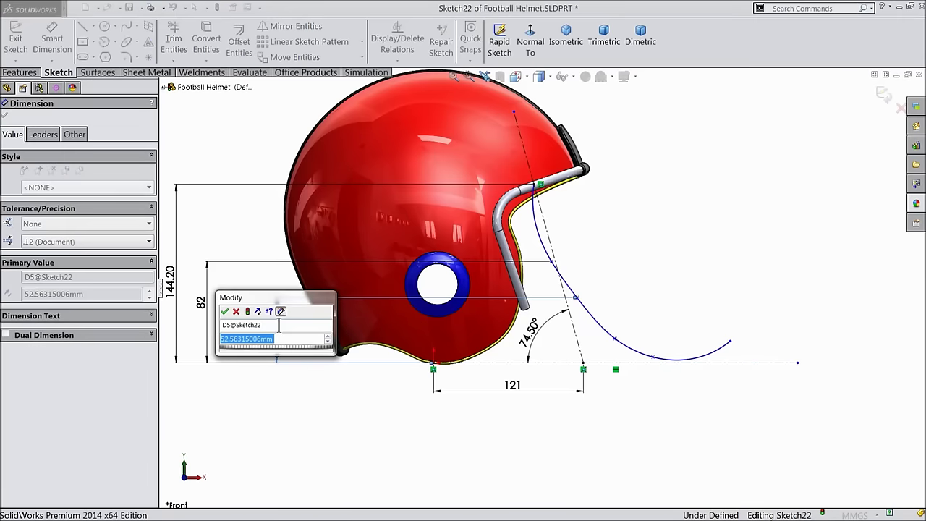
text(35)
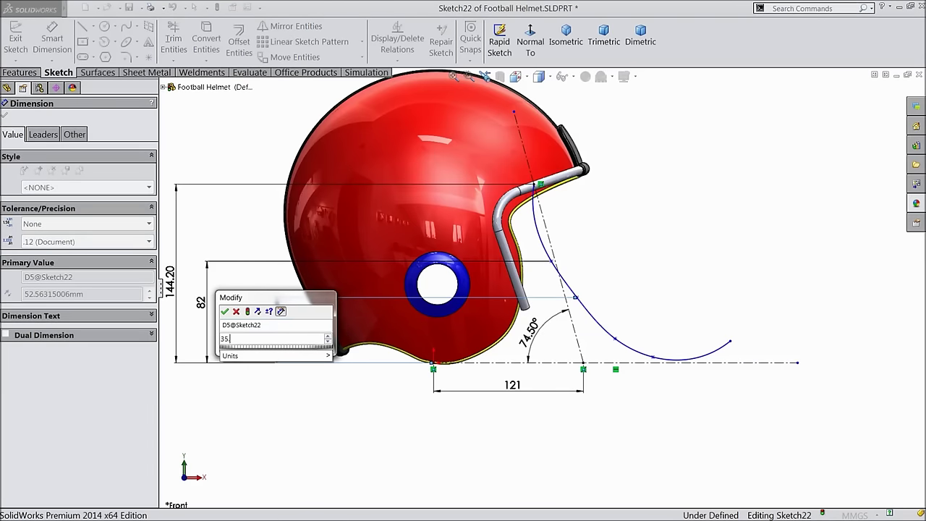
text(.8)
key(Return)
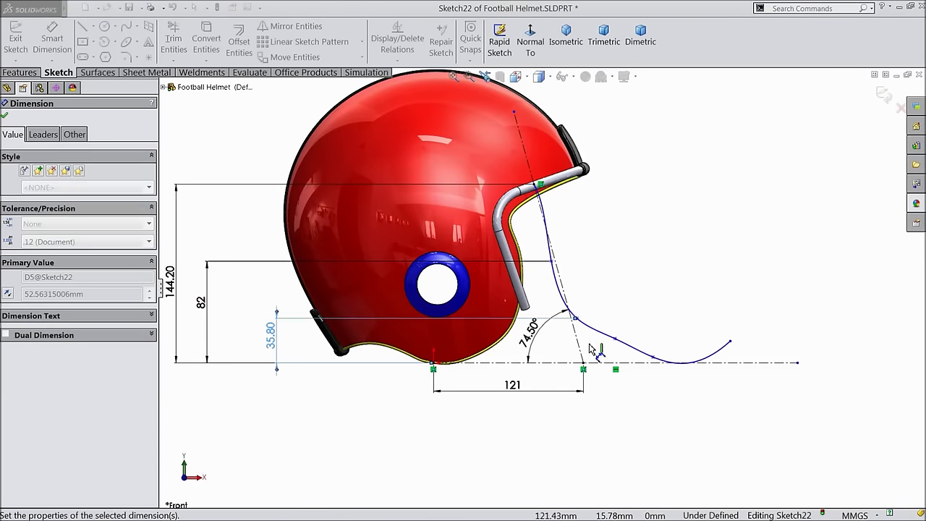
click(615, 339)
click(579, 360)
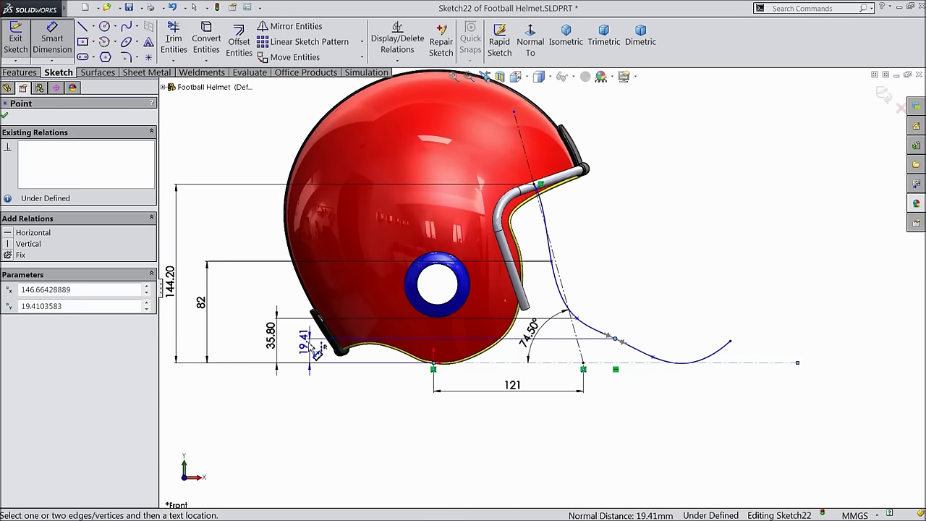
click(309, 343)
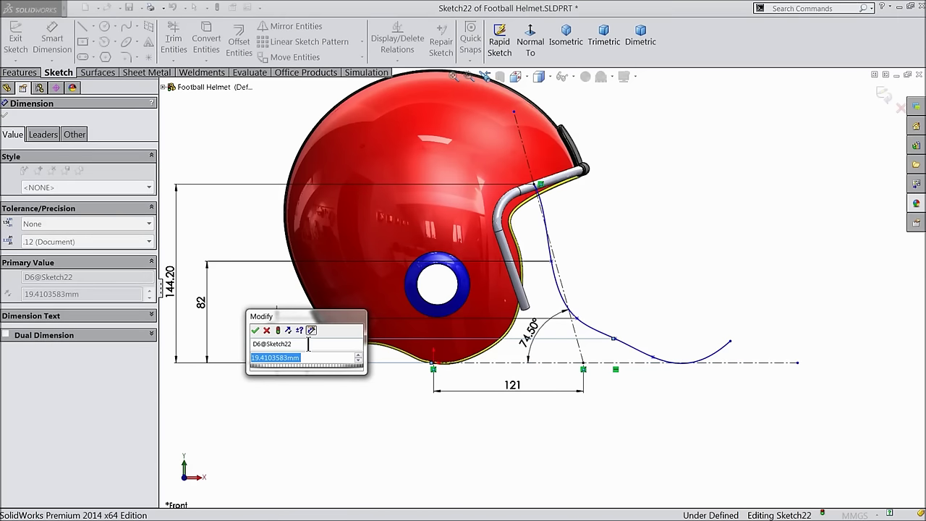
text(9.7)
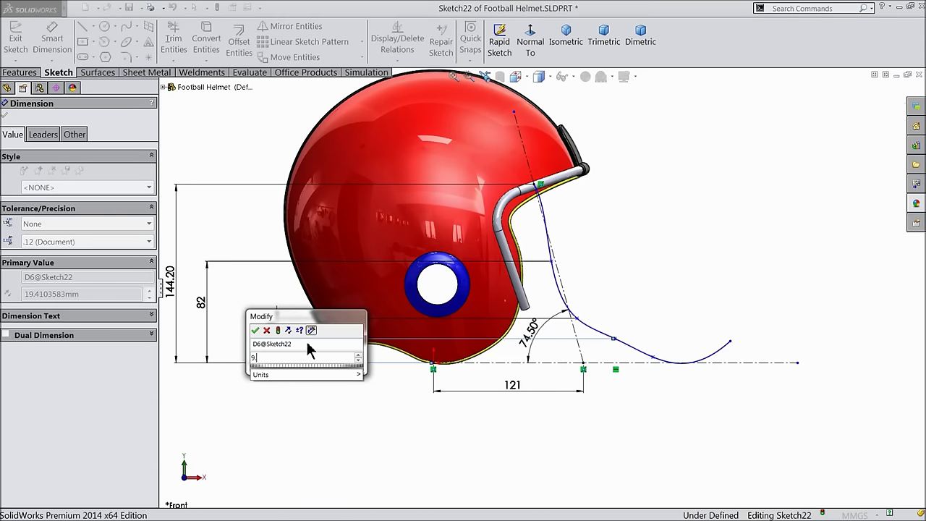
click(255, 331)
- Hold the spline's lowest point 1.50 above the horizontal centerline
scroll(655, 378, down, 3)
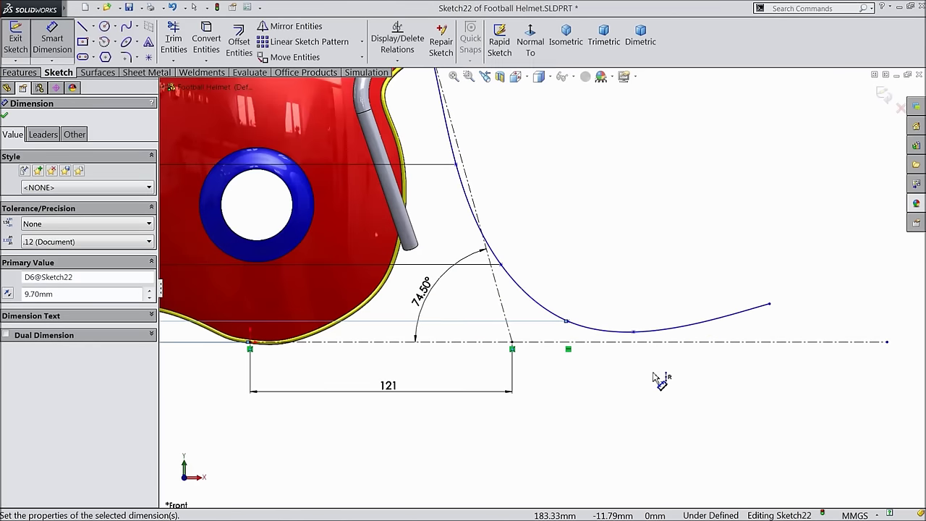
scroll(653, 378, down, 2)
click(624, 320)
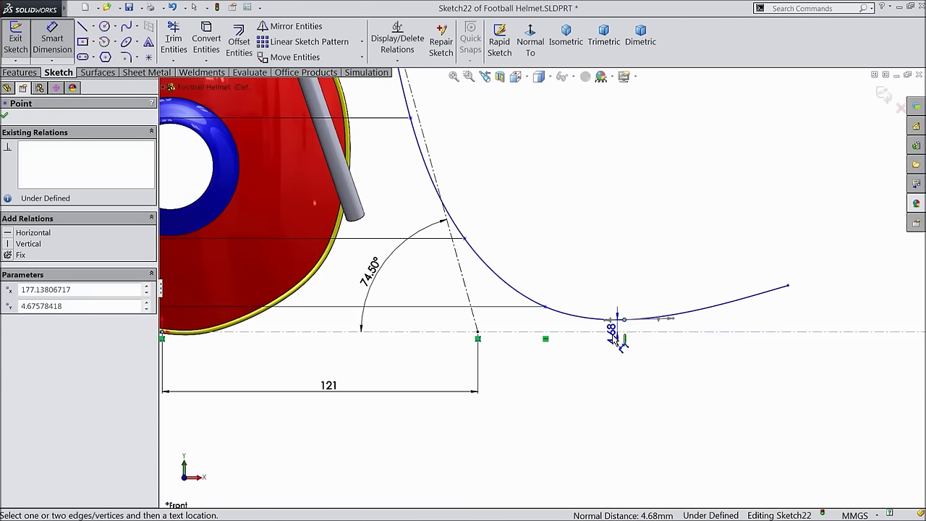
click(514, 325)
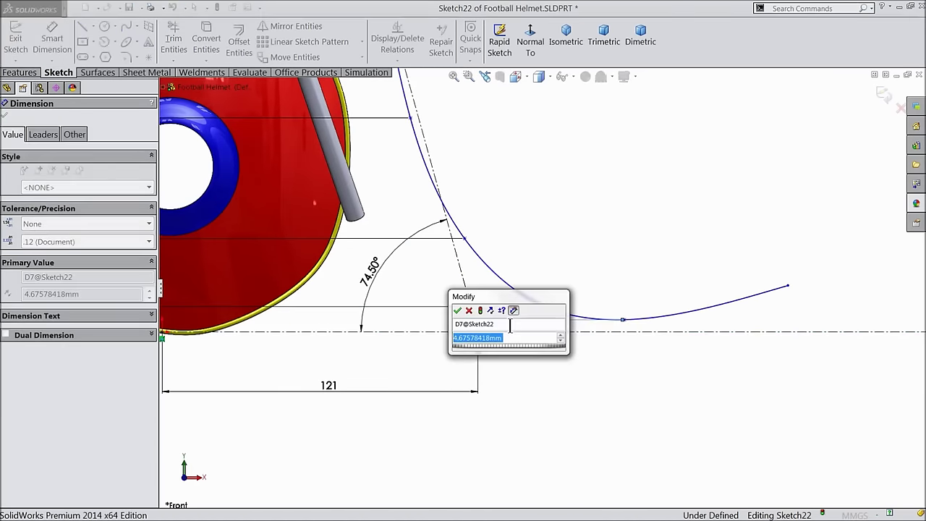
text(1.5)
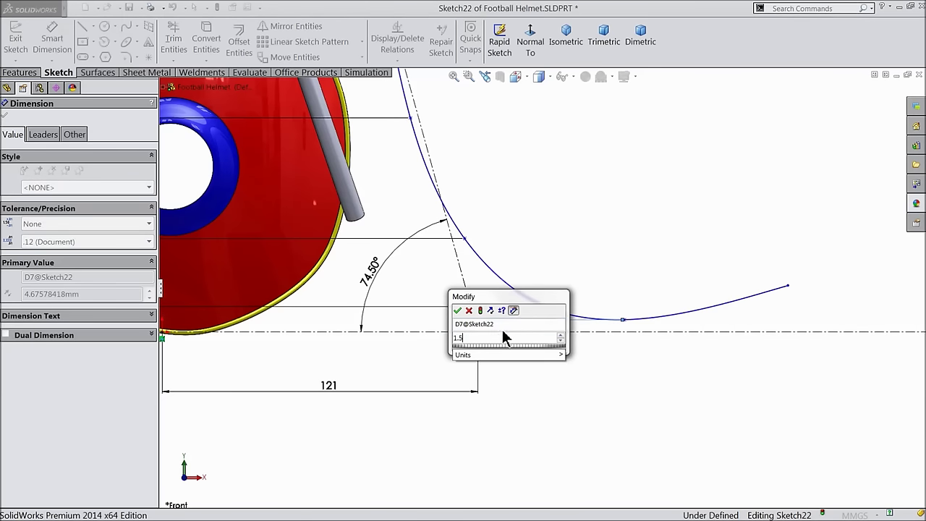
click(458, 309)
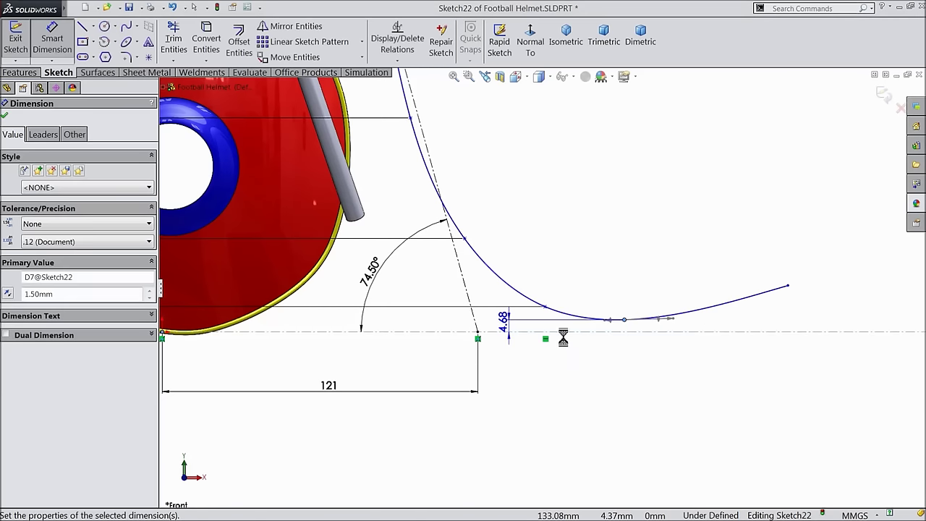
- Start a dimension from the sketch origin to the spline's right endpoint
key(z)
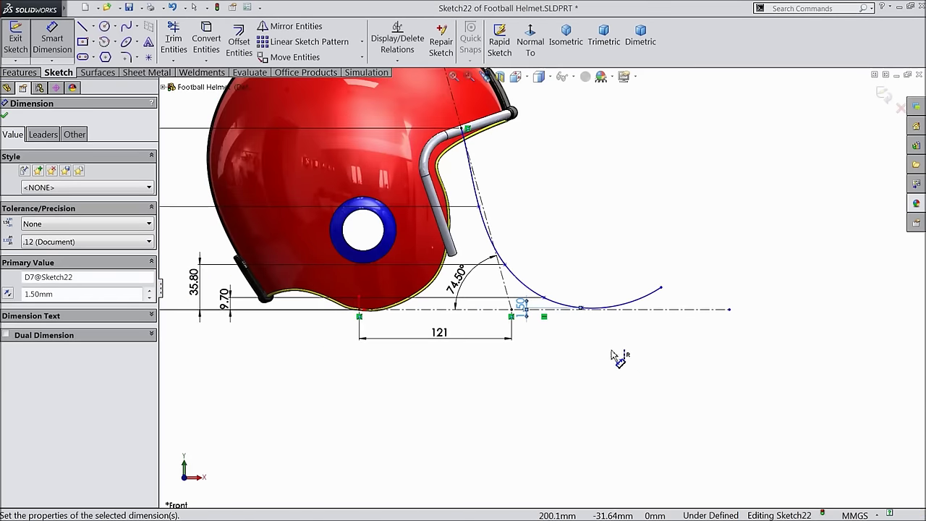
key(z)
scroll(578, 324, down, 3)
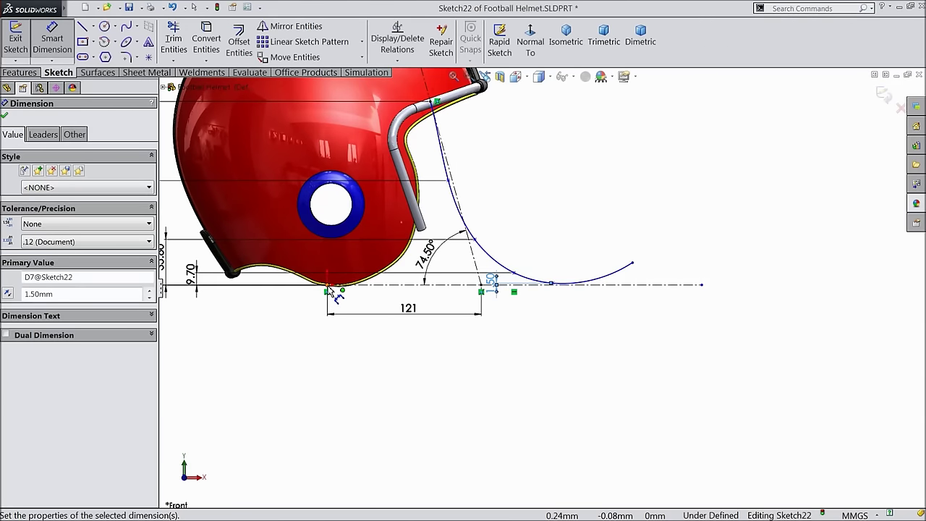
click(328, 290)
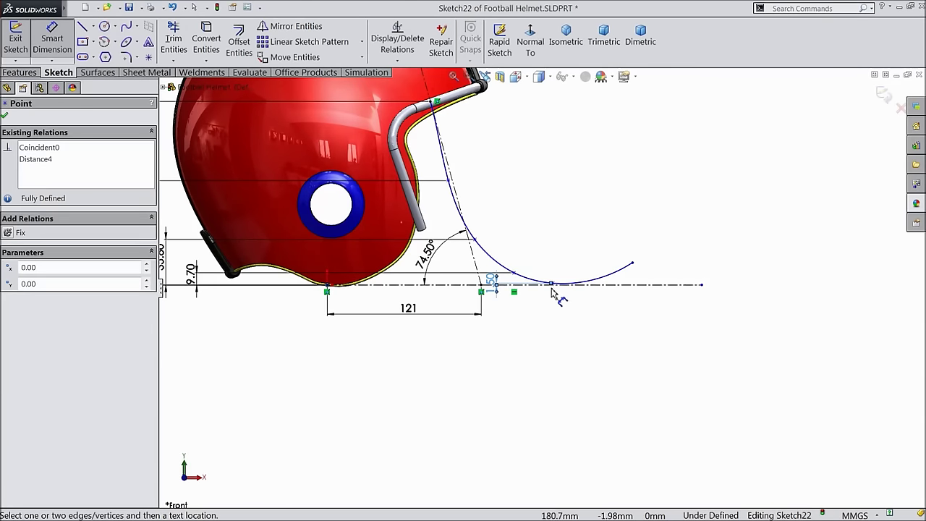
click(633, 264)
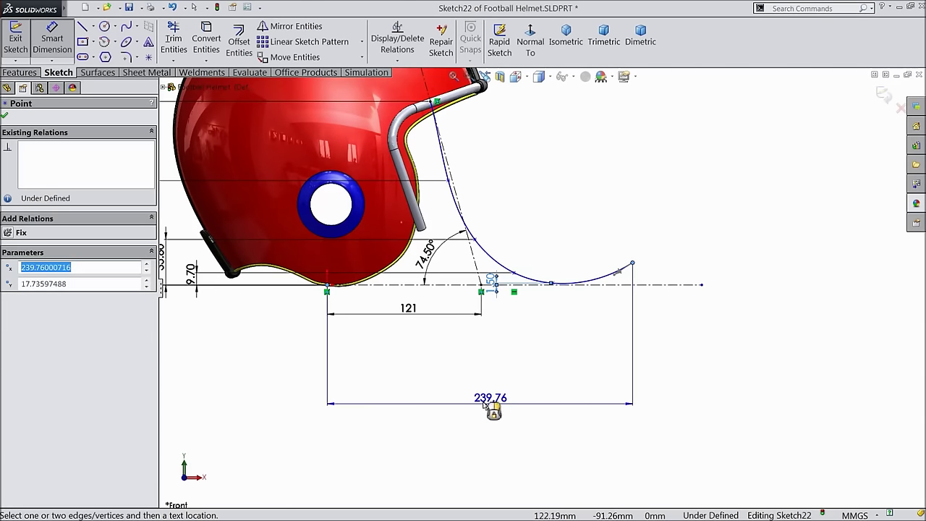
- Set horizontal spline-point distances from the origin to 188.7 mm and 145.1 mm
click(478, 407)
text(188.7)
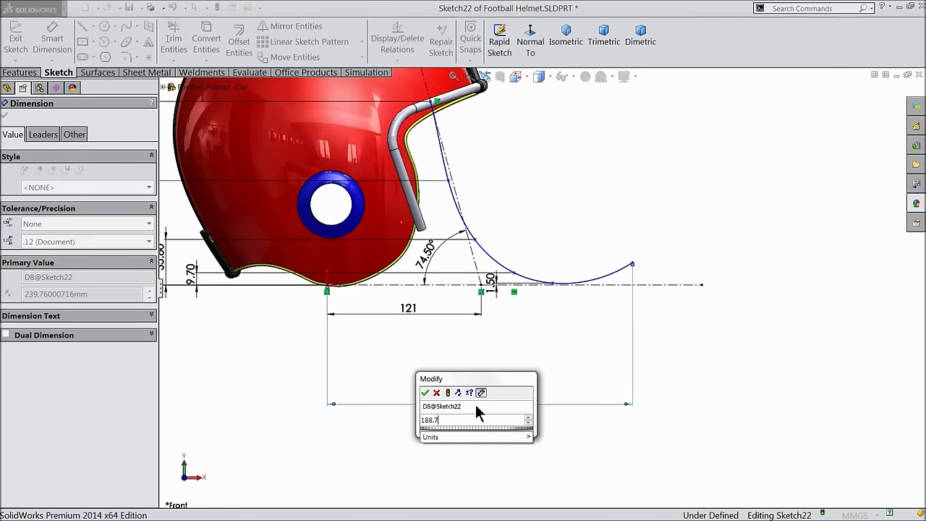
click(425, 392)
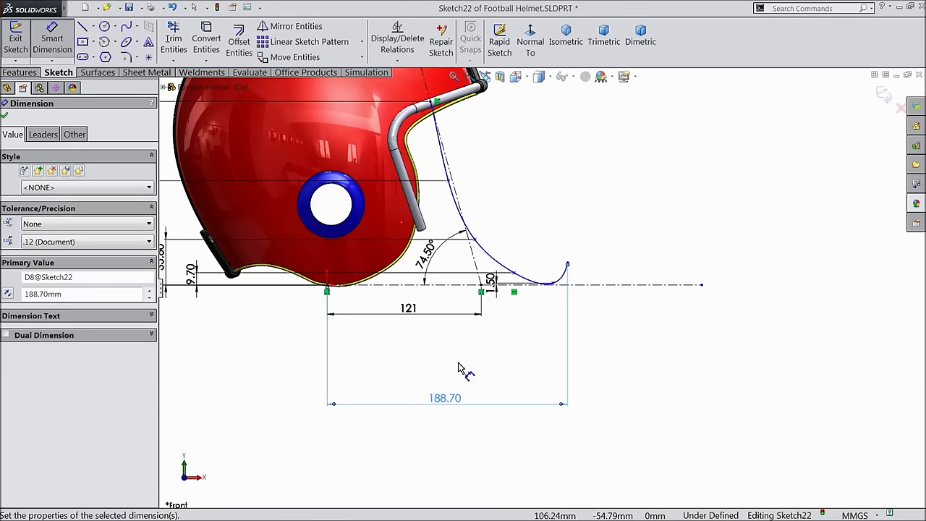
scroll(569, 289, up, 1)
scroll(554, 303, down, 3)
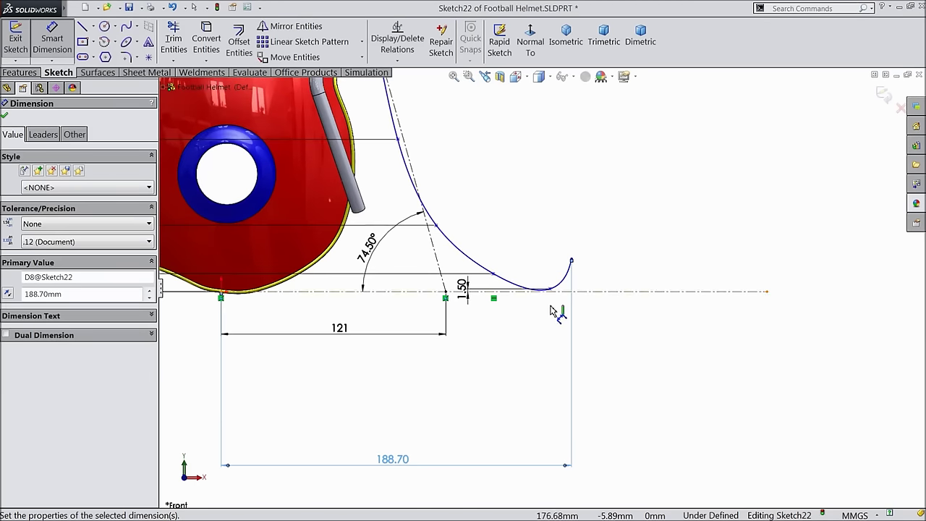
click(551, 289)
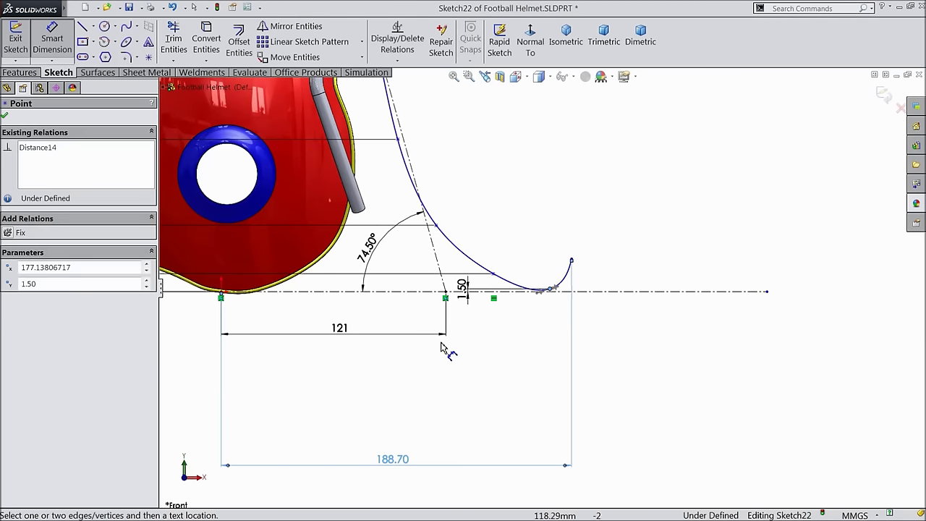
click(222, 296)
click(358, 418)
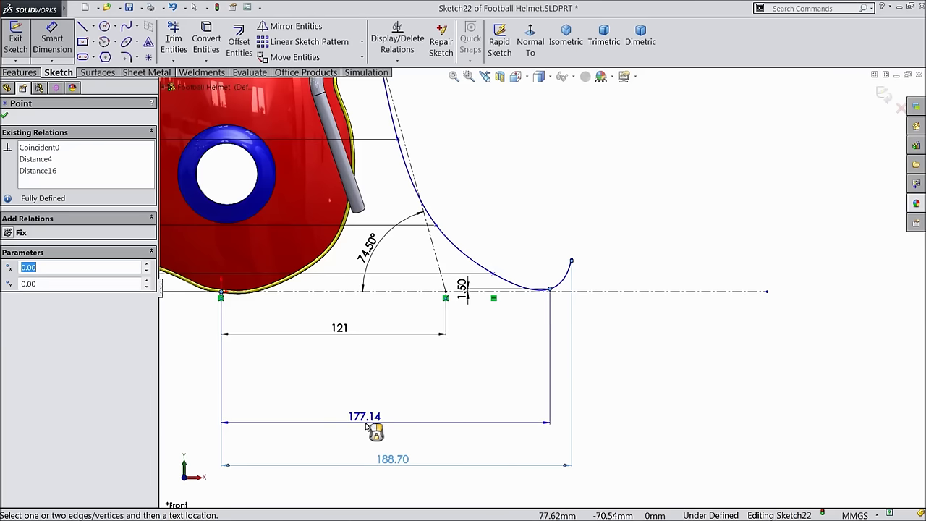
drag(366, 425, 368, 427)
click(368, 428)
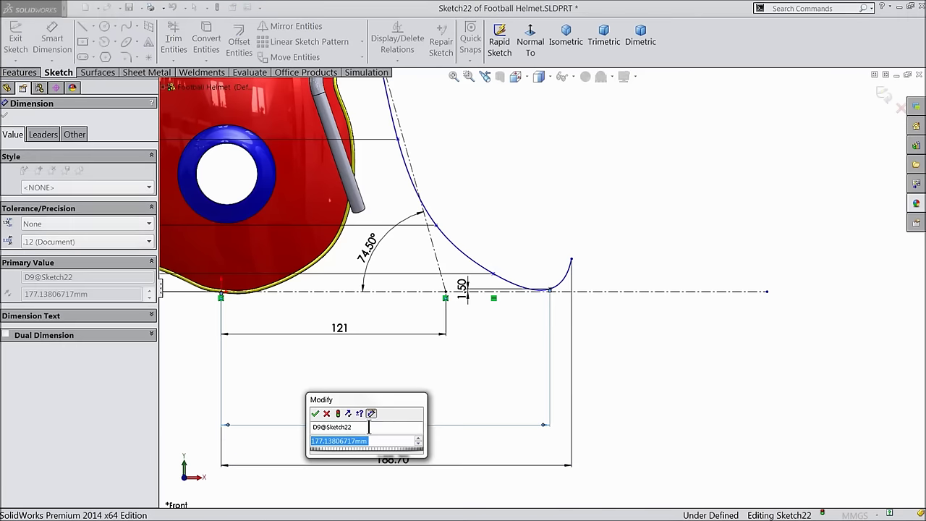
text(145.1)
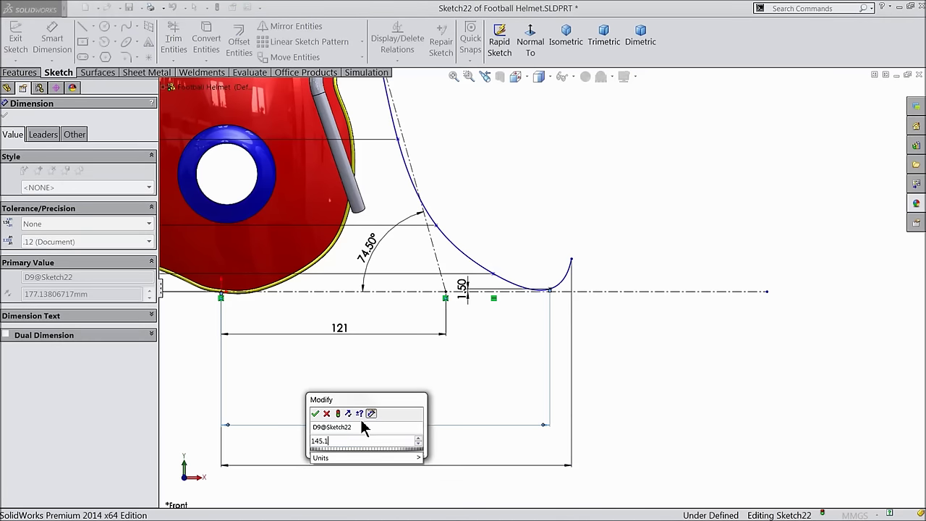
click(315, 413)
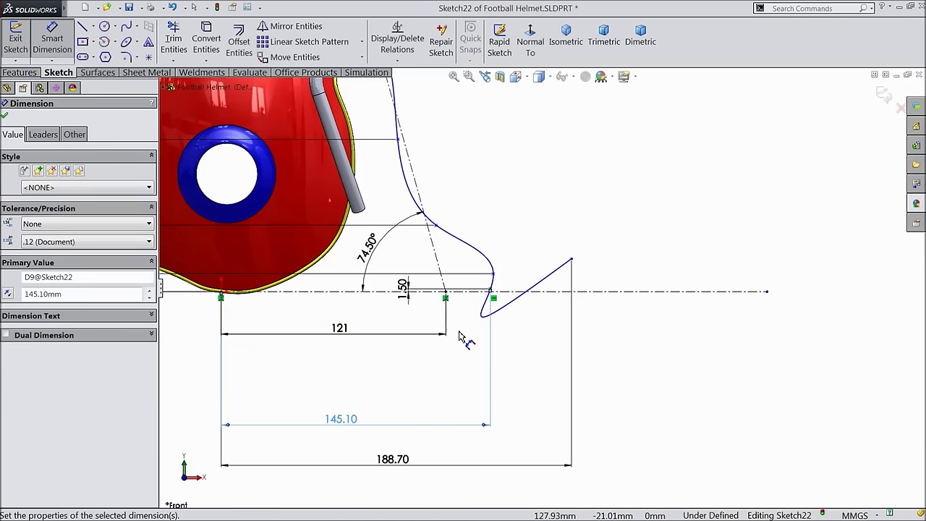
scroll(459, 335, up, 2)
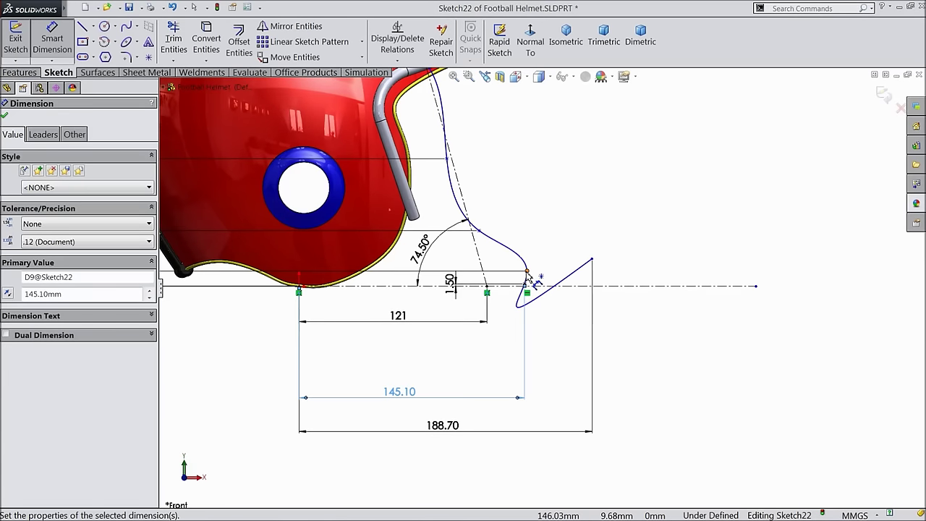
- Dimension the spline points at heights 9.70 and 35.80 horizontally to 132 and 116 mm
click(526, 273)
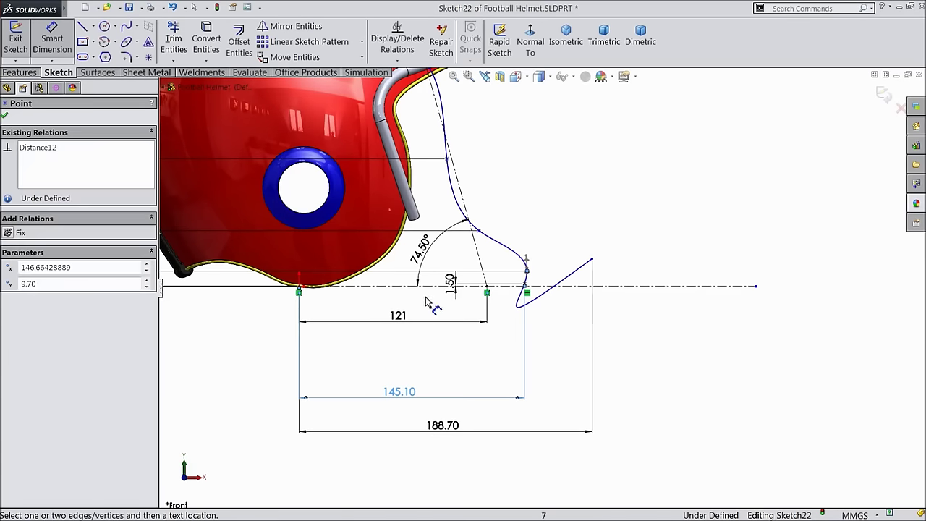
click(299, 290)
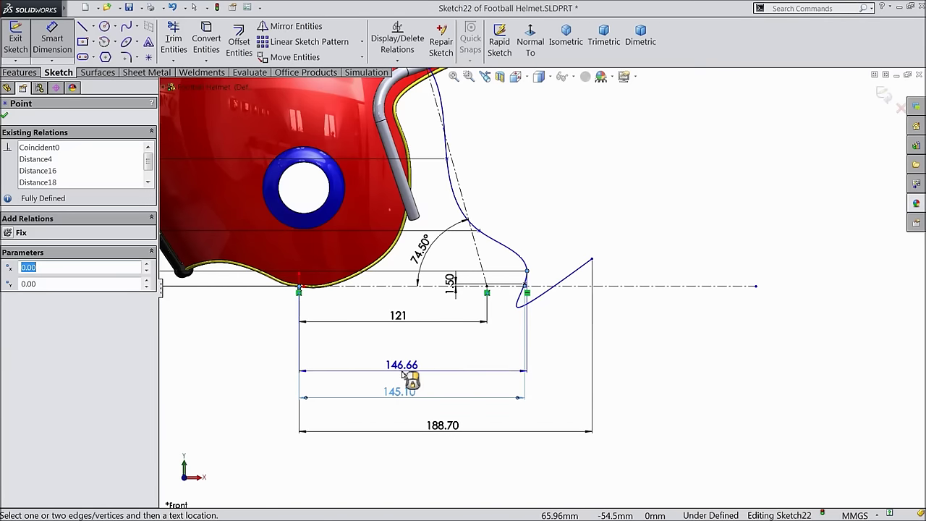
click(403, 372)
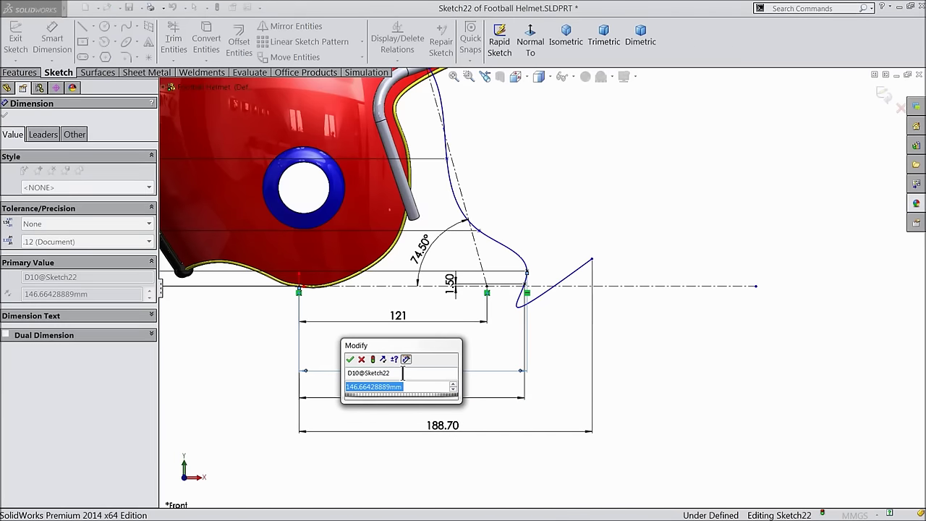
text(13)
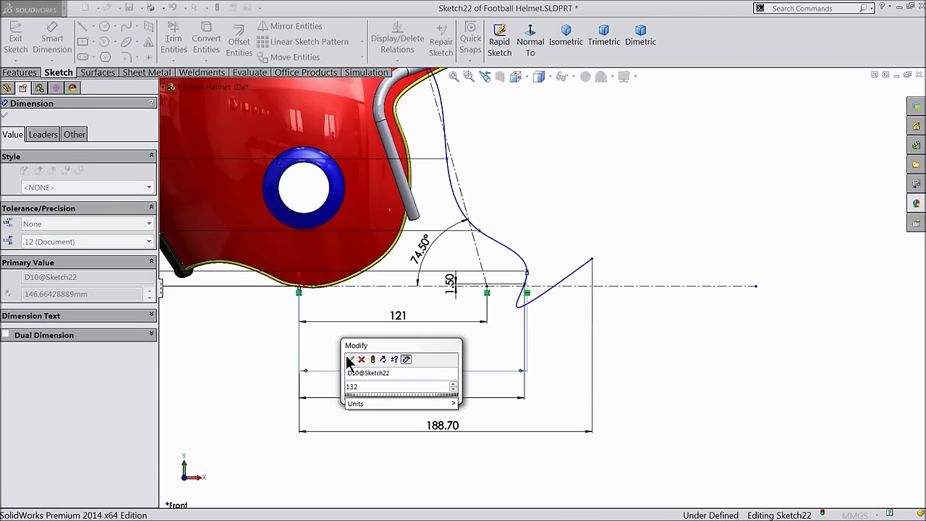
text(2)
click(350, 359)
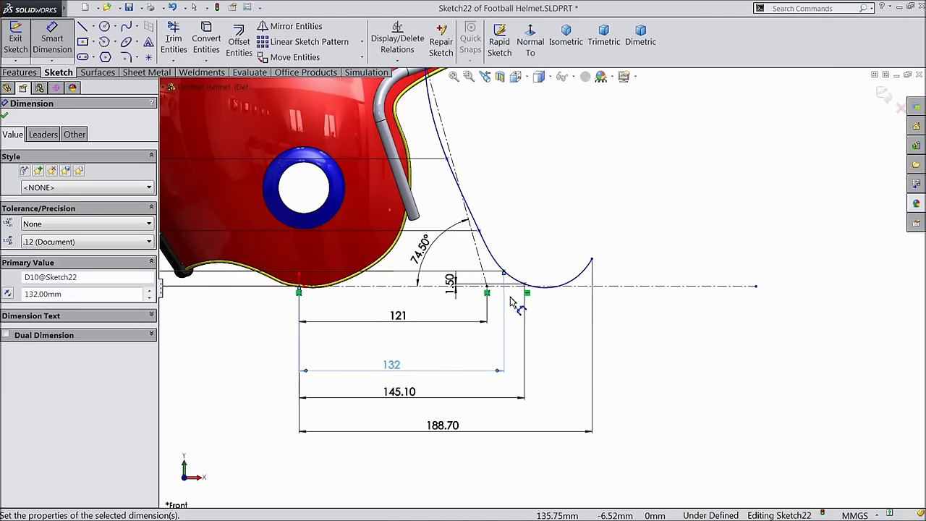
click(478, 232)
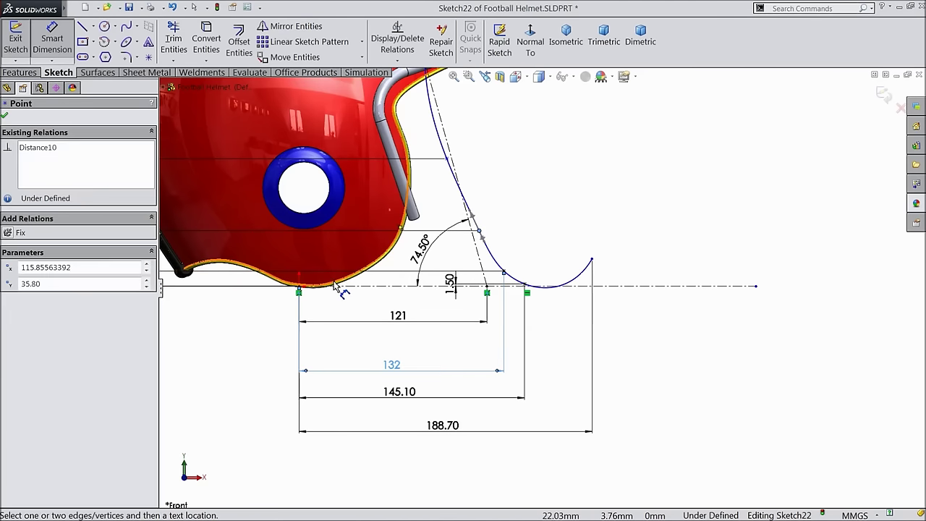
click(301, 291)
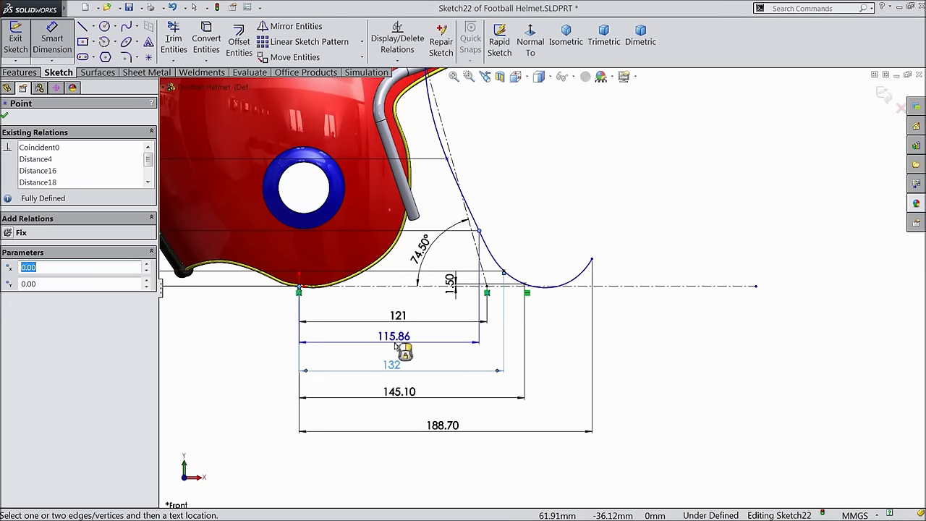
click(400, 345)
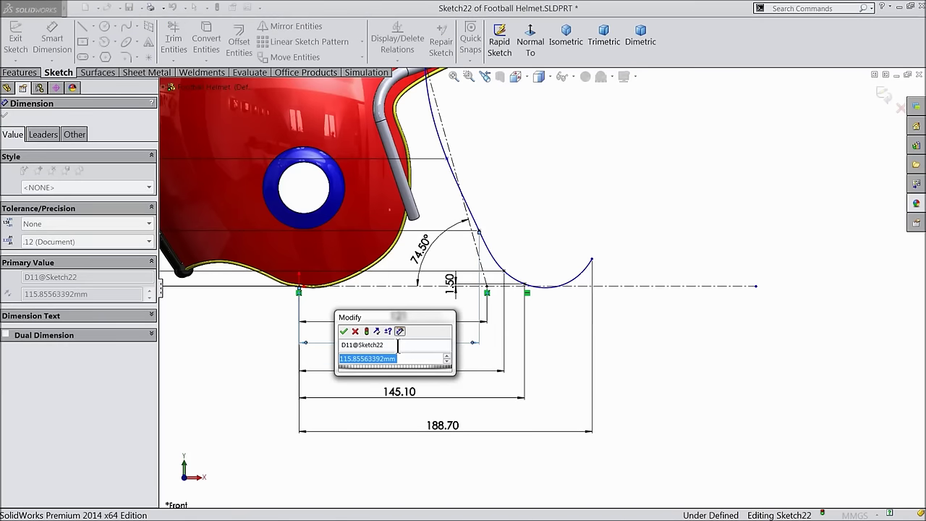
text(116)
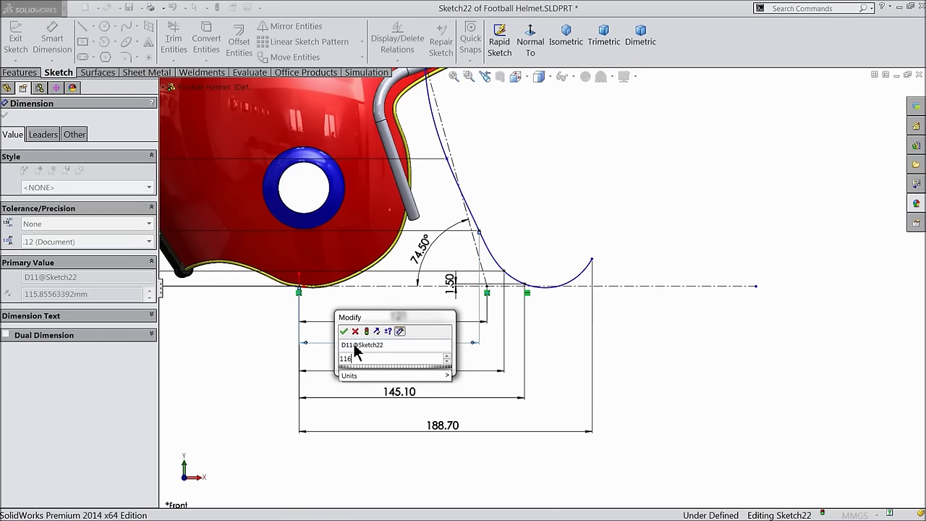
click(344, 331)
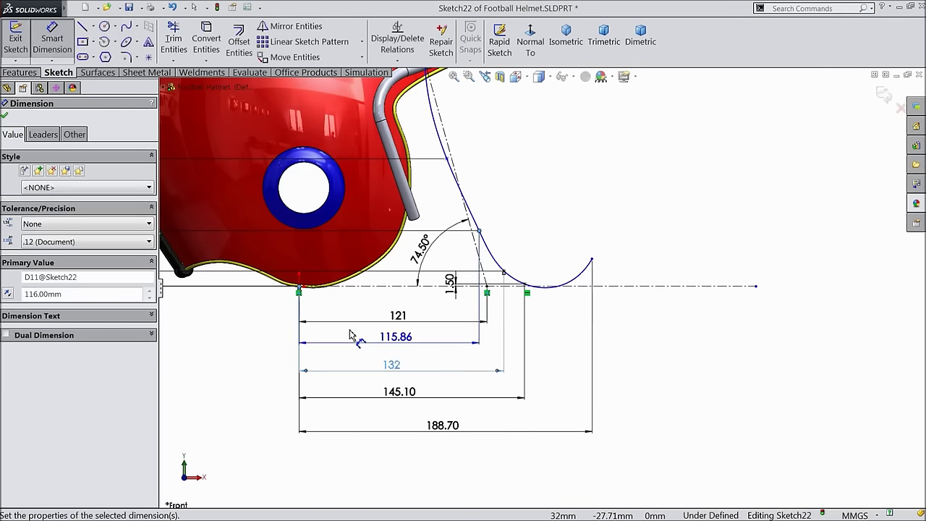
- Dimension the upper spline point 99 mm horizontally from the origin and finish dimensioning
scroll(467, 261, down, 1)
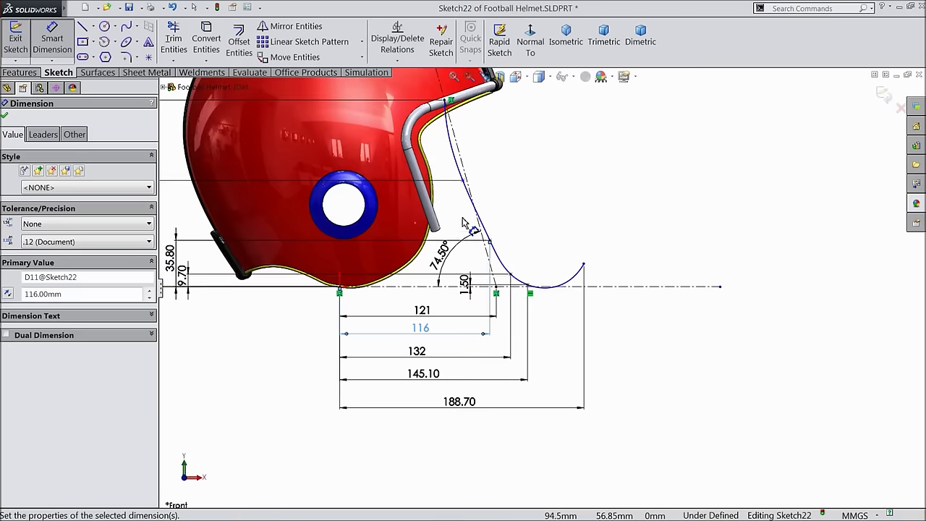
click(447, 162)
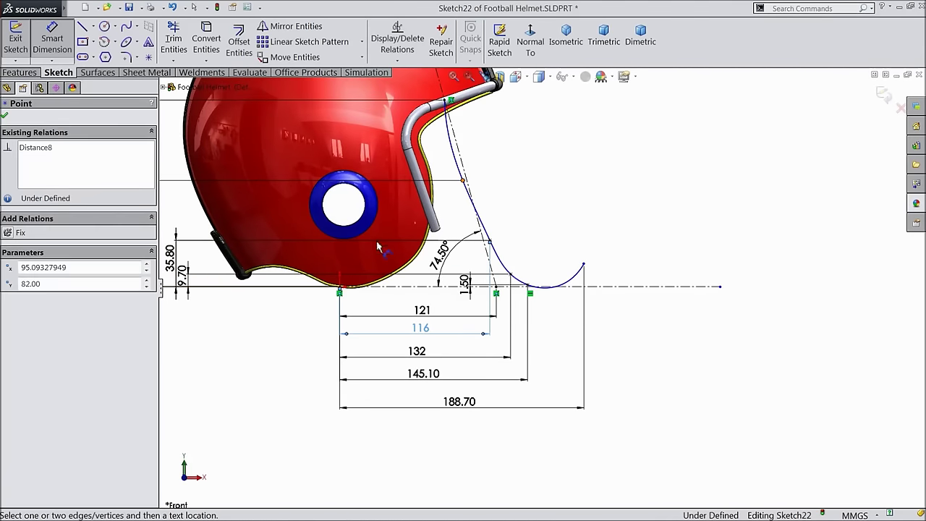
click(342, 291)
scroll(542, 290, down, 3)
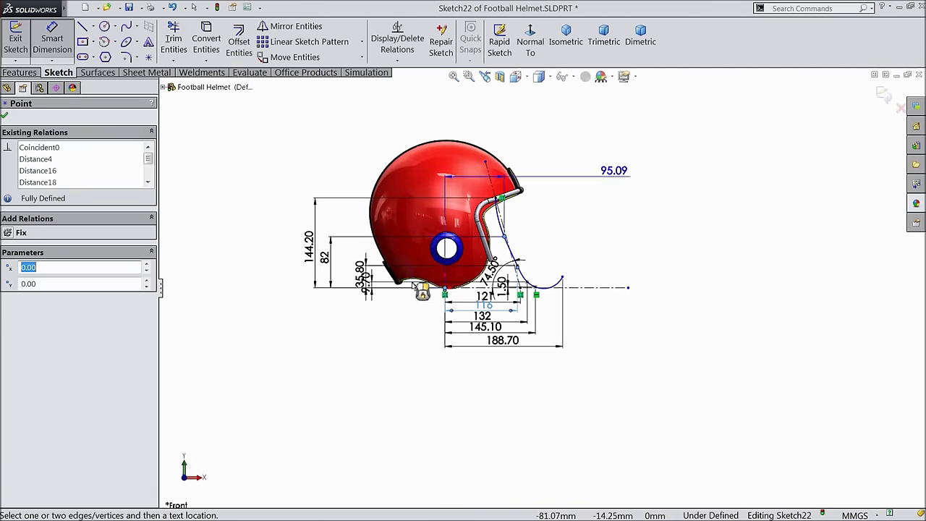
click(477, 135)
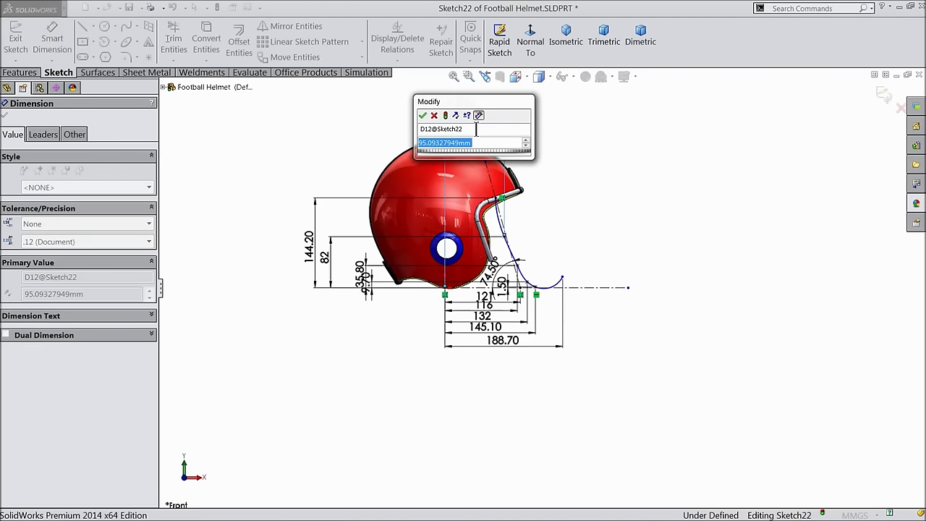
text(99)
click(423, 116)
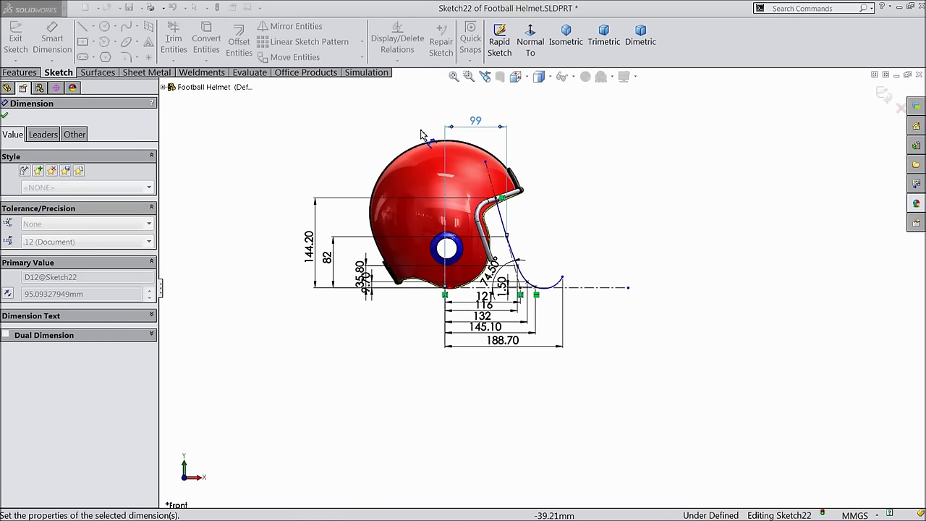
scroll(535, 261, down, 2)
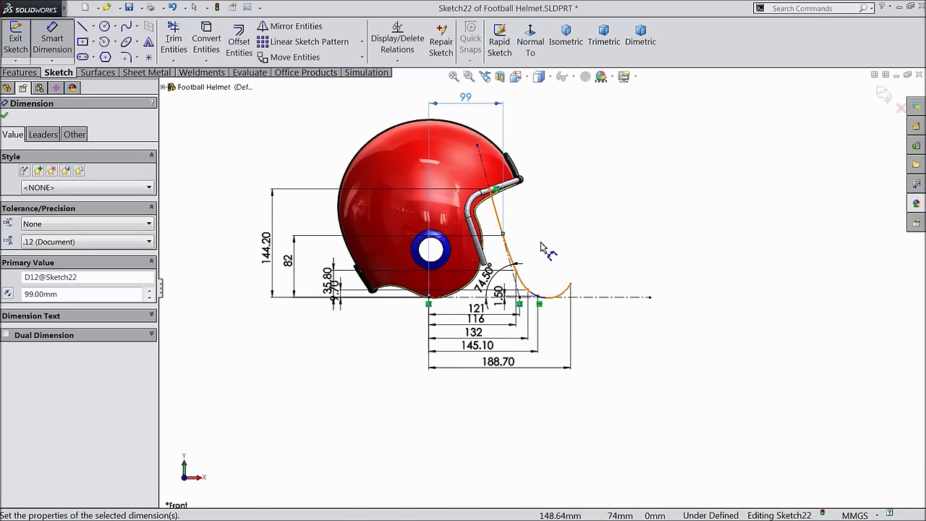
scroll(542, 248, down, 3)
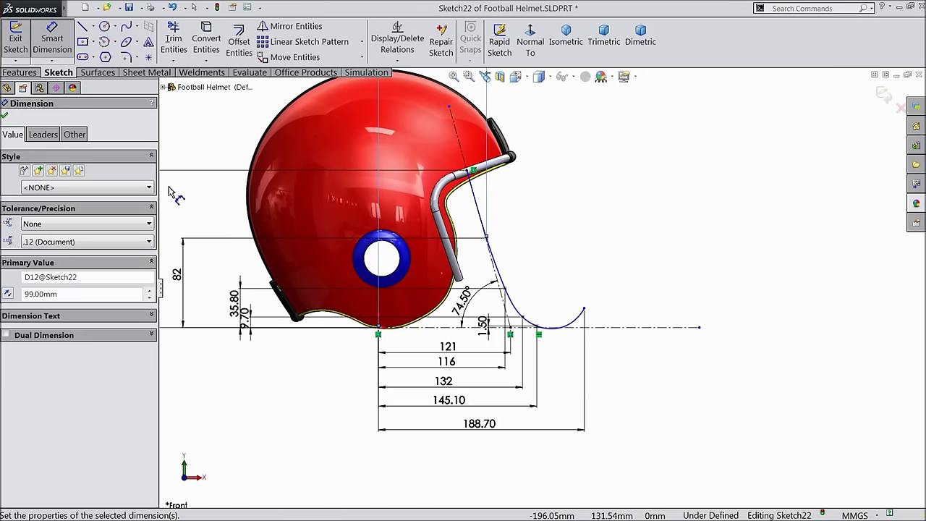
click(5, 115)
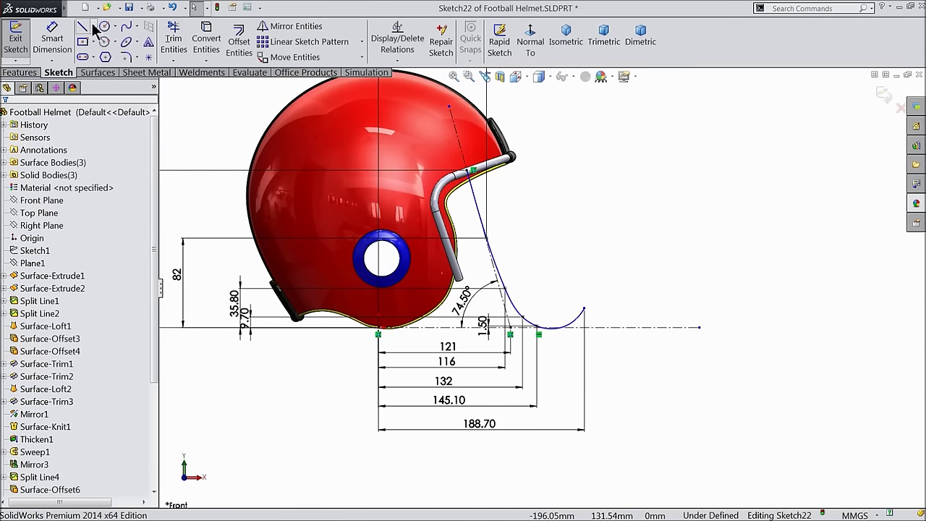
- Draw a centerline starting at the spline's end point
click(90, 27)
click(112, 57)
scroll(575, 318, down, 4)
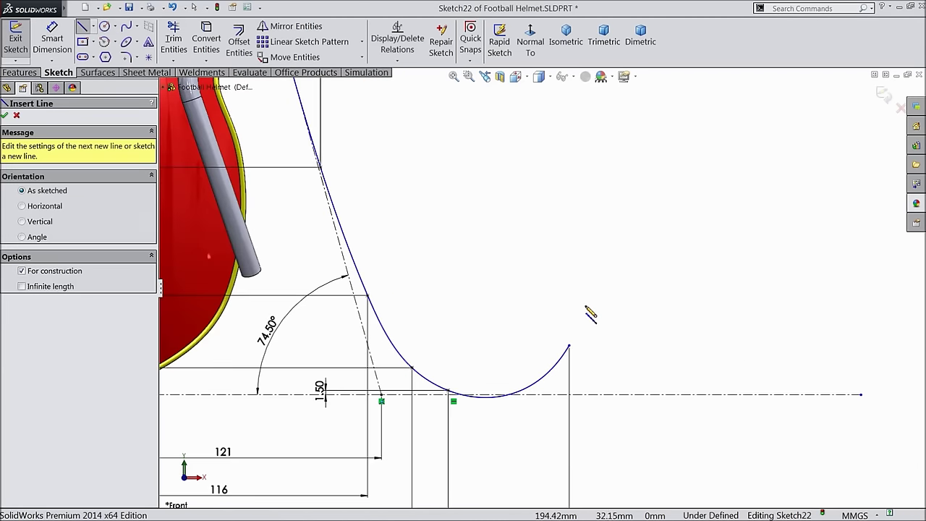
click(568, 346)
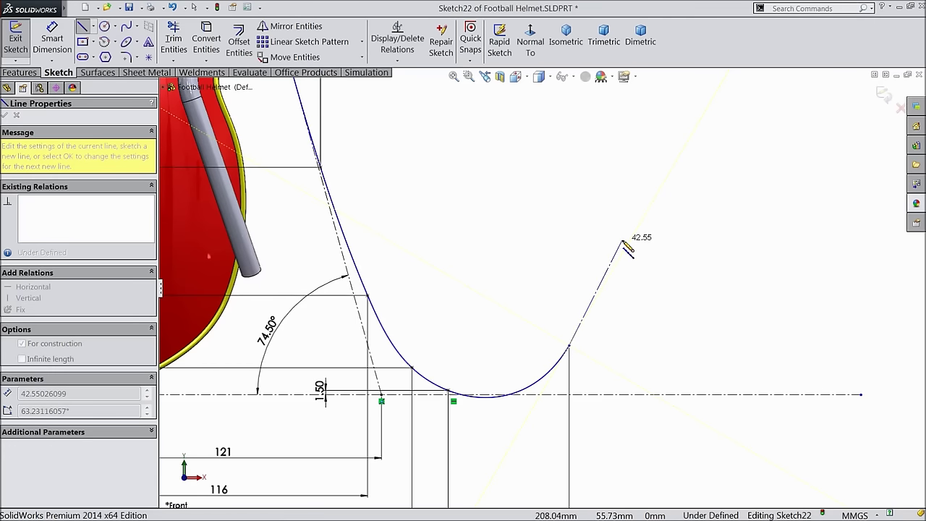
click(633, 241)
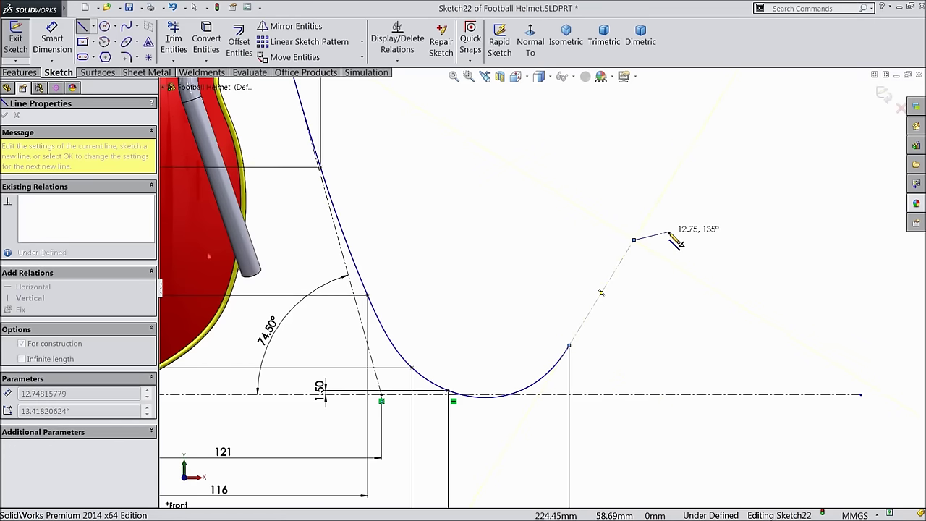
right_click(670, 87)
click(696, 96)
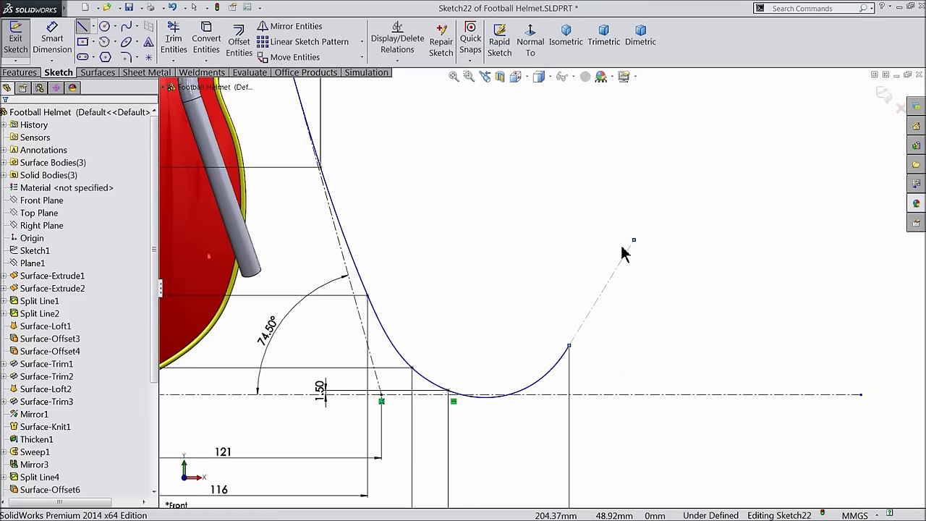
- Make the centerline tangent to the spline and perpendicular to the angled construction line
click(591, 313)
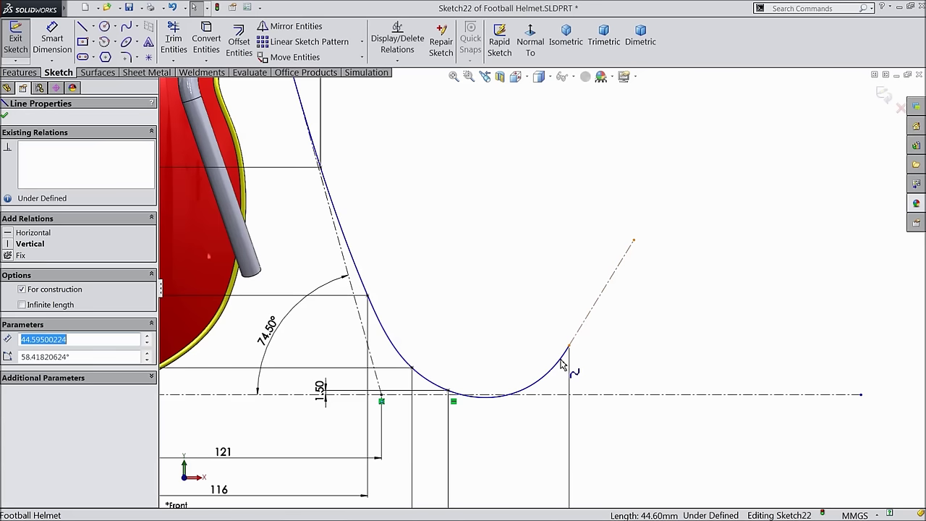
ctrl+click(563, 361)
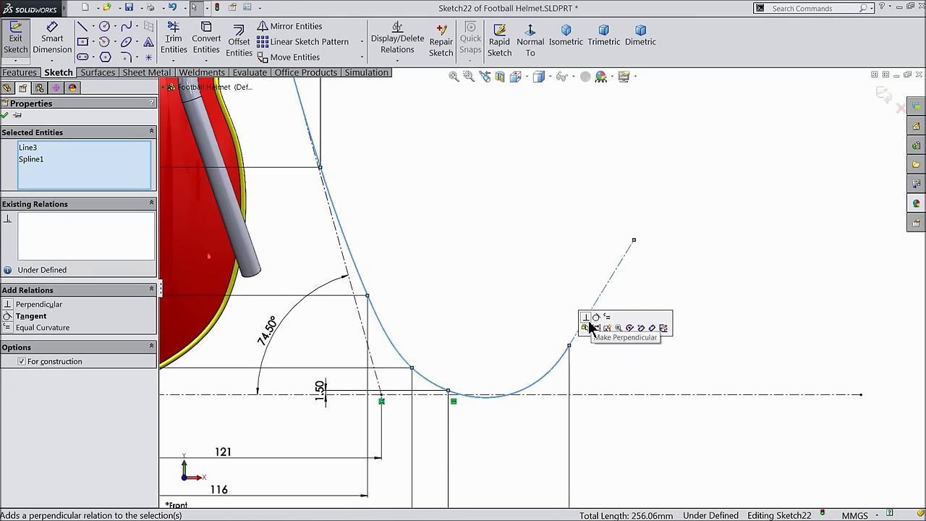
click(598, 318)
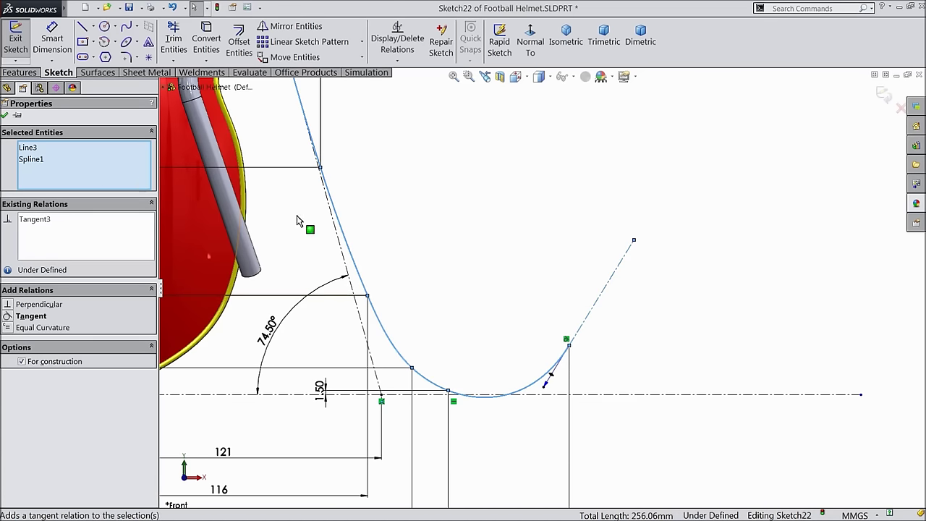
click(345, 257)
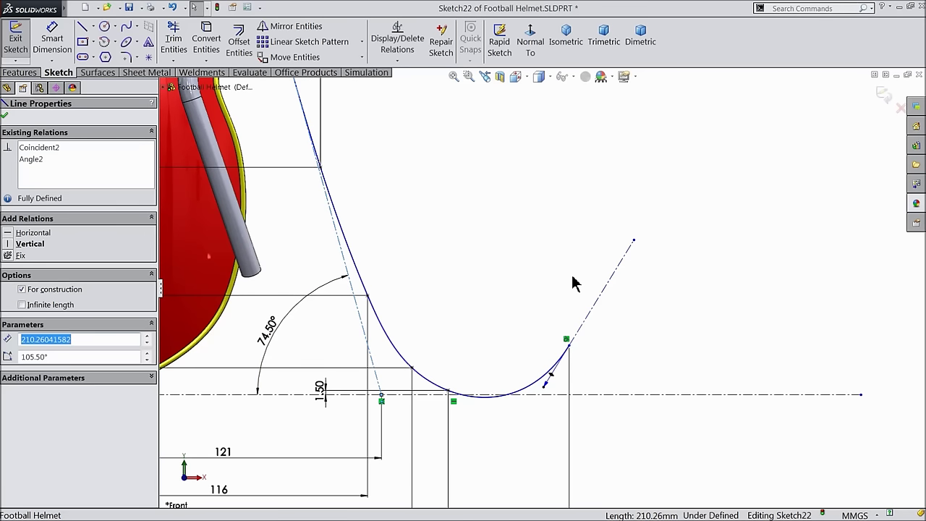
ctrl+click(606, 289)
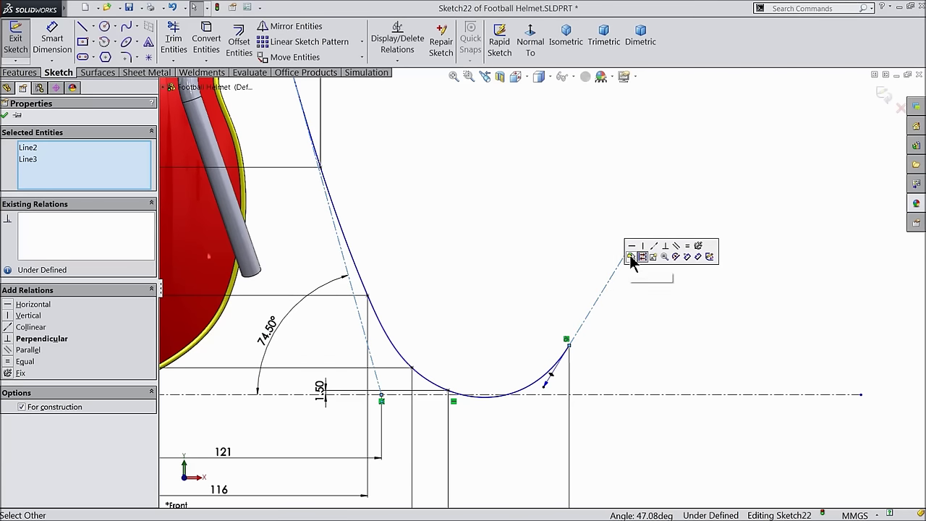
click(666, 247)
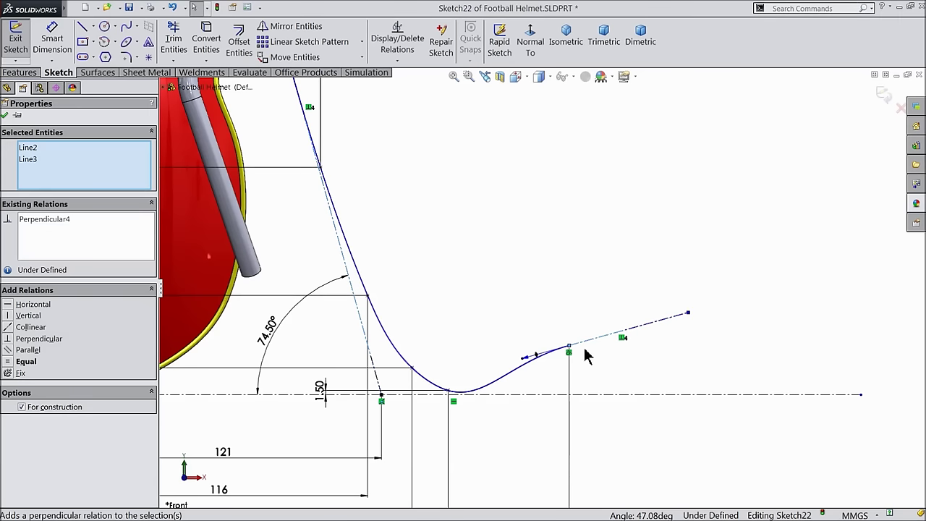
click(54, 45)
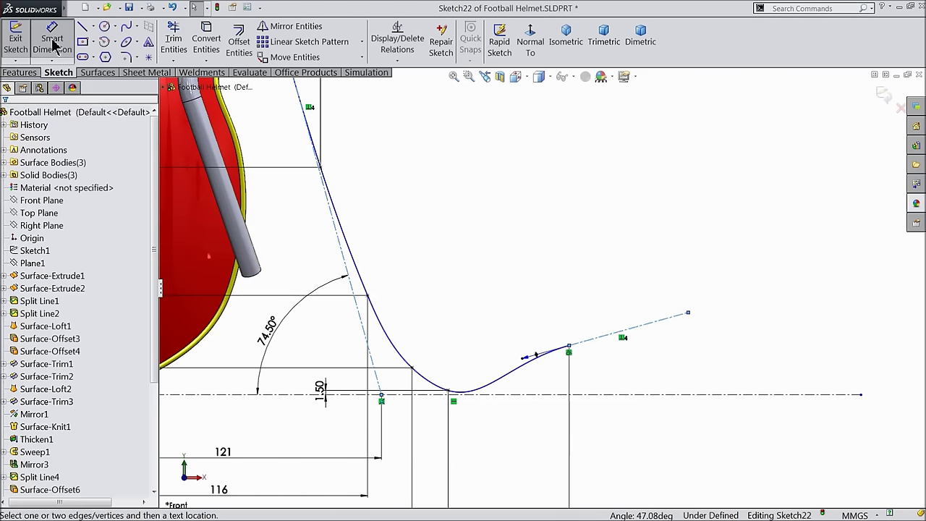
- Dimension the spline endpoint 66.8 mm from the angled construction line
click(570, 348)
click(373, 358)
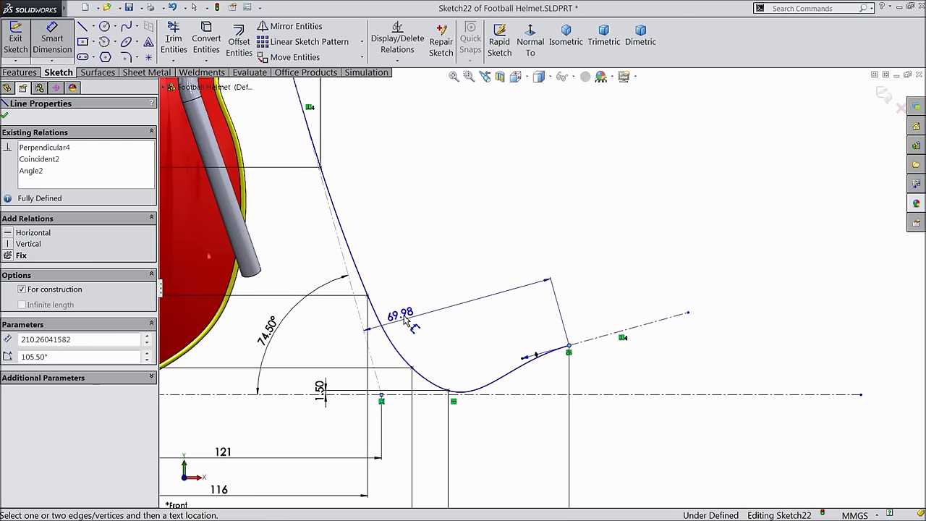
click(417, 276)
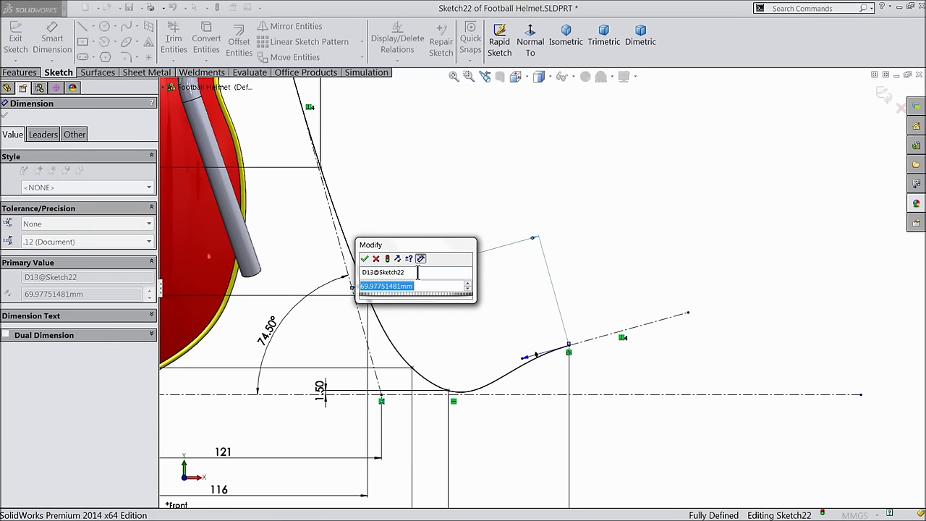
text(66.8)
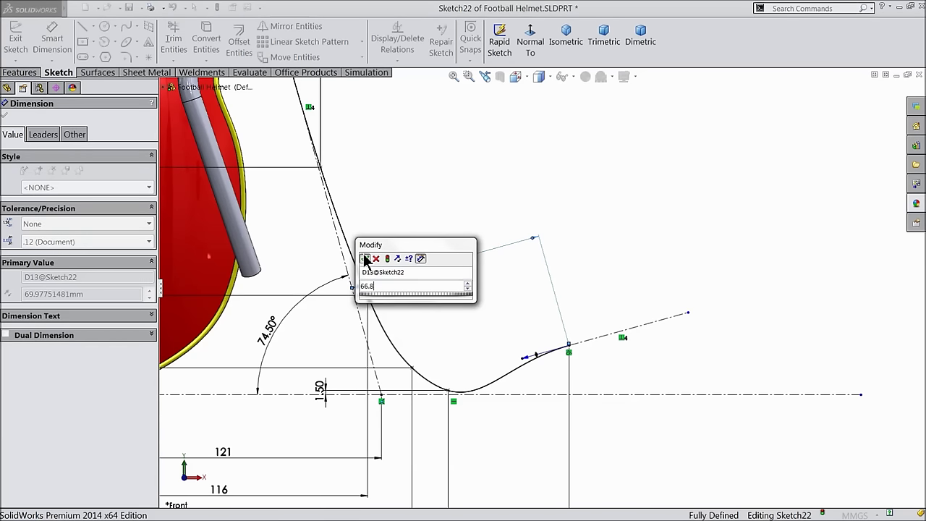
click(366, 259)
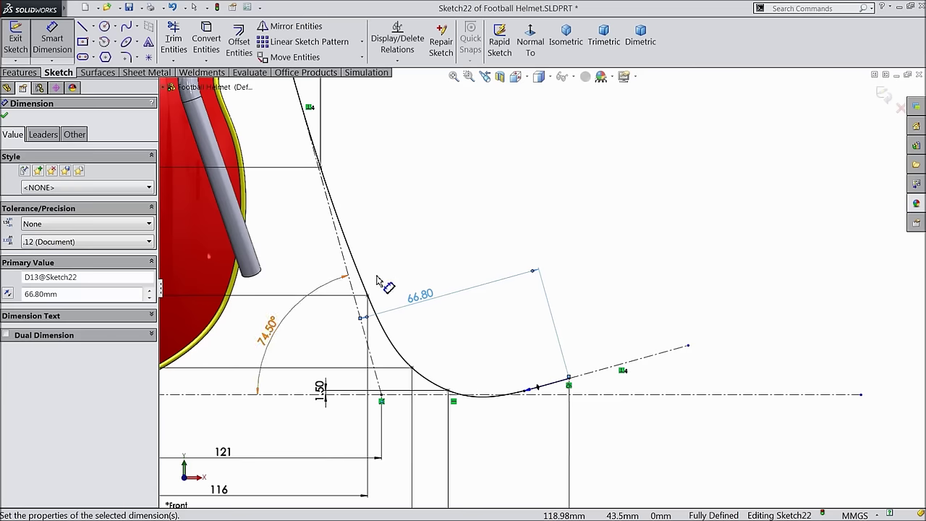
click(5, 116)
- Move the 35.80 dimension further left in the sketch
scroll(455, 345, up, 2)
scroll(519, 352, down, 2)
scroll(485, 340, up, 1)
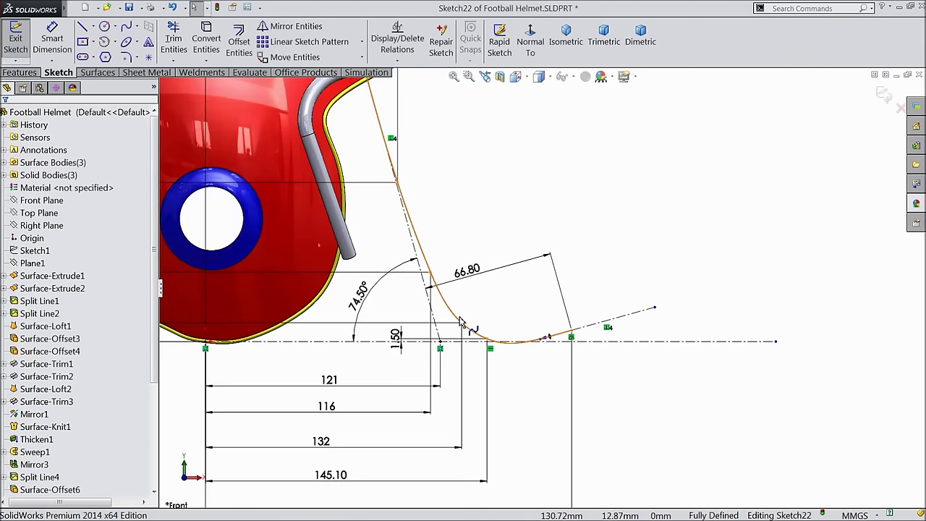
scroll(483, 340, up, 4)
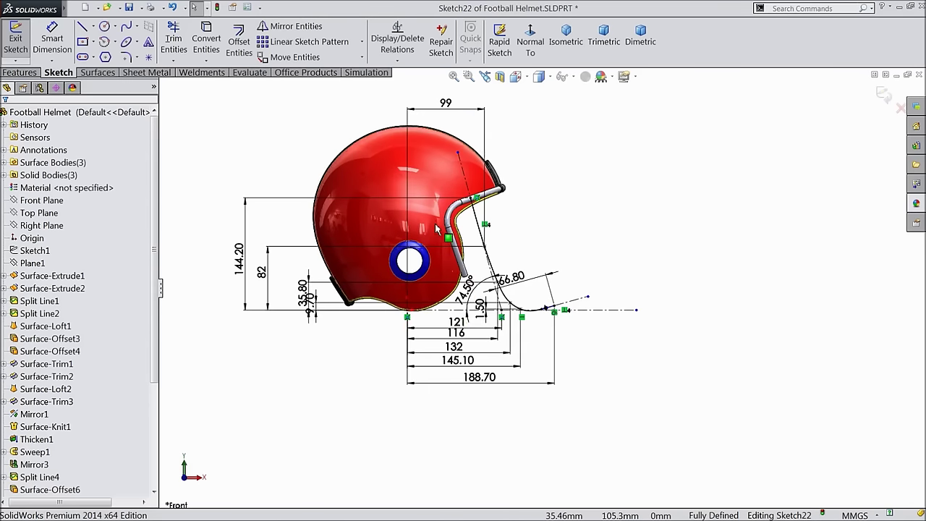
scroll(408, 205, down, 2)
drag(270, 340, 236, 338)
scroll(415, 292, up, 1)
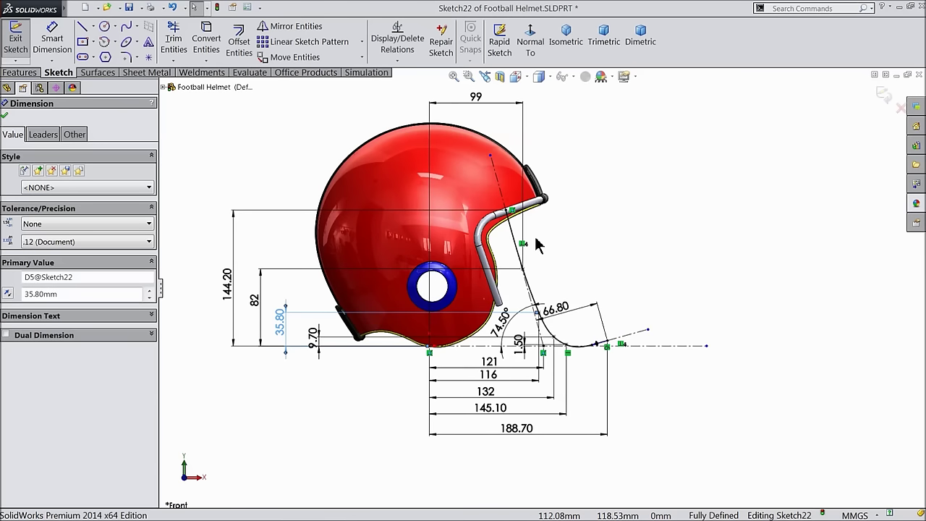
scroll(535, 247, down, 1)
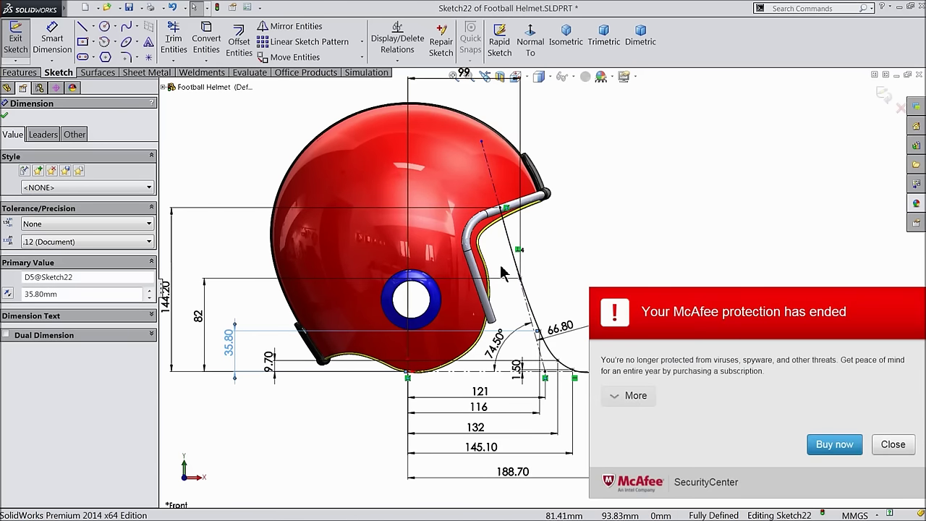
- Dismiss the McAfee expiry notice and zoom out to show the whole helmet sketch
click(893, 445)
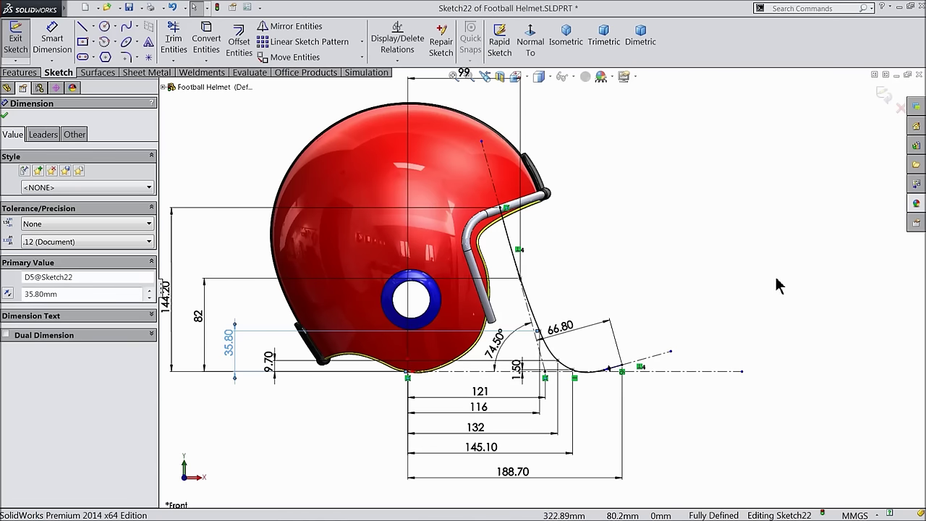
key(z)
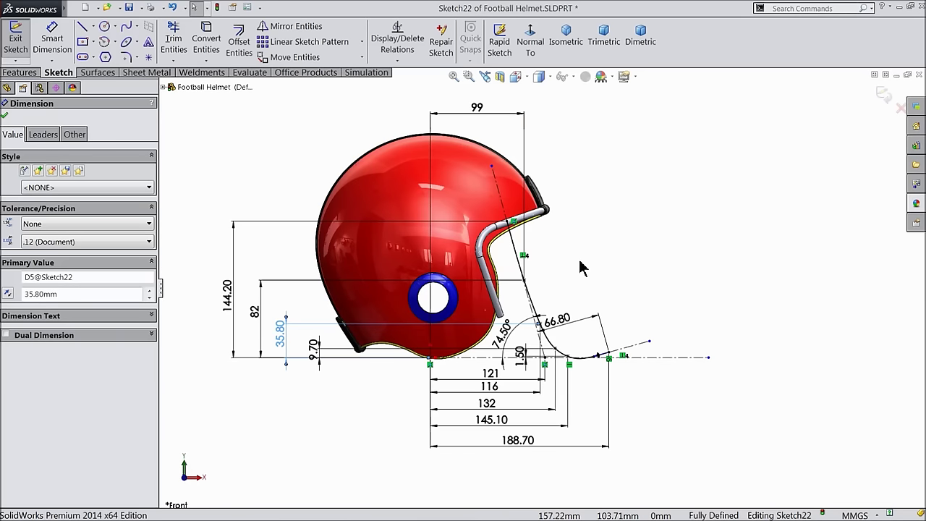
- Exit Sketch22 and orbit the helmet to an oblique view
click(885, 96)
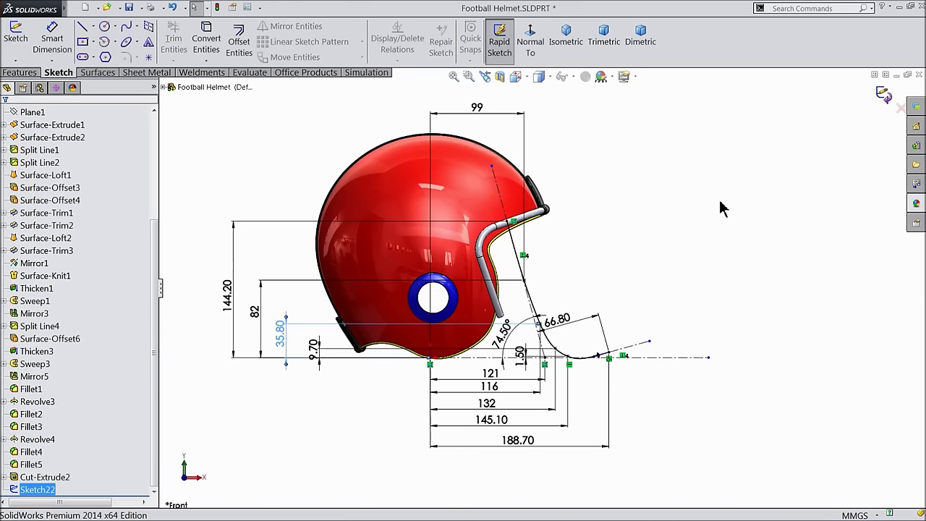
mouse_move(677, 230)
middle_down()
mouse_move(628, 254)
mouse_move(636, 268)
middle_up()
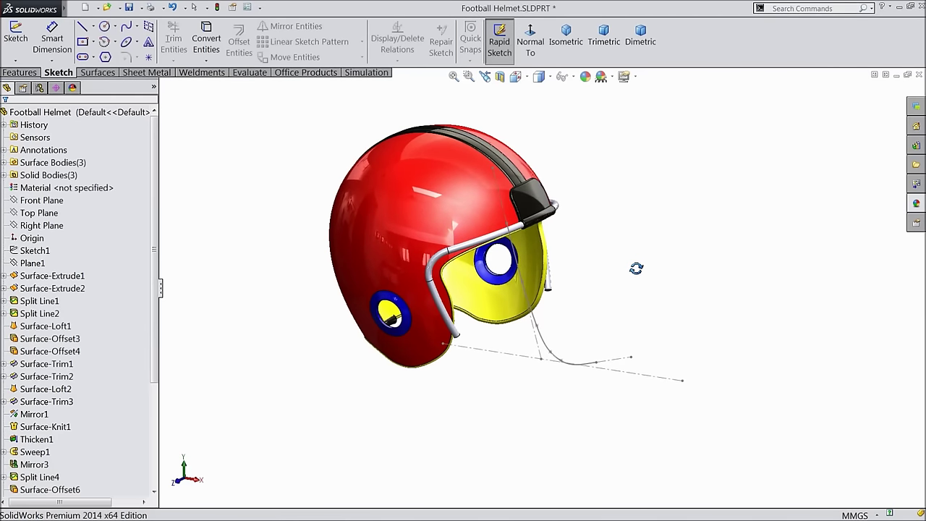
middle_drag(636, 268, 636, 268)
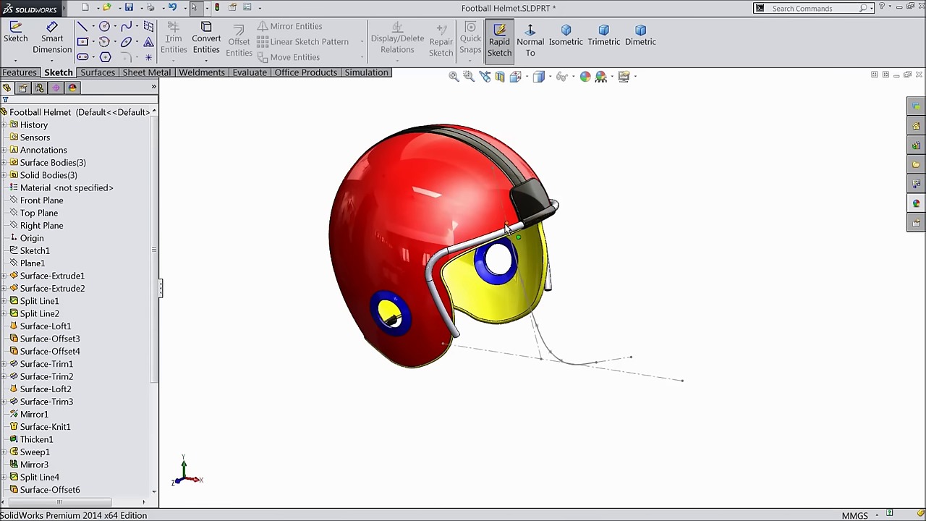
- Create Plane2 perpendicular to the Sketch22 spline through Point6 and start a sketch on it
scroll(508, 229, down, 2)
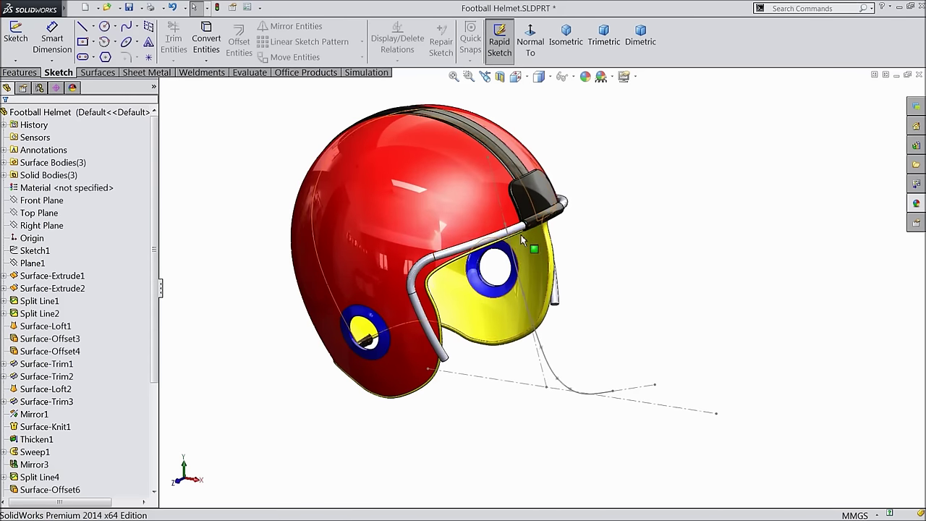
click(21, 73)
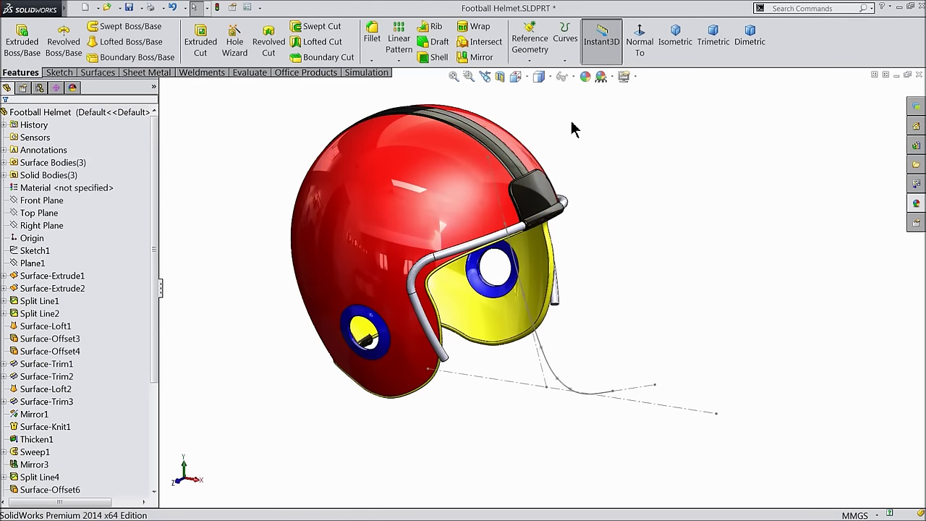
scroll(599, 188, down, 1)
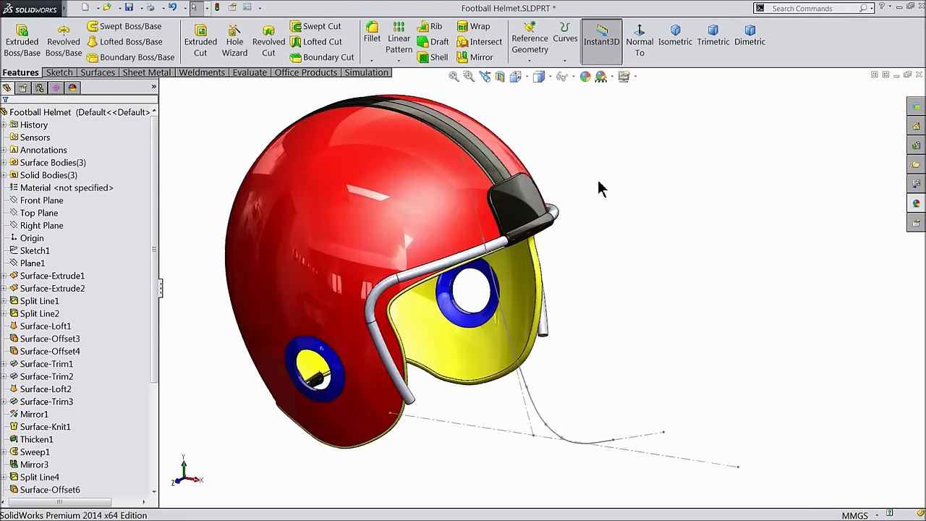
click(531, 401)
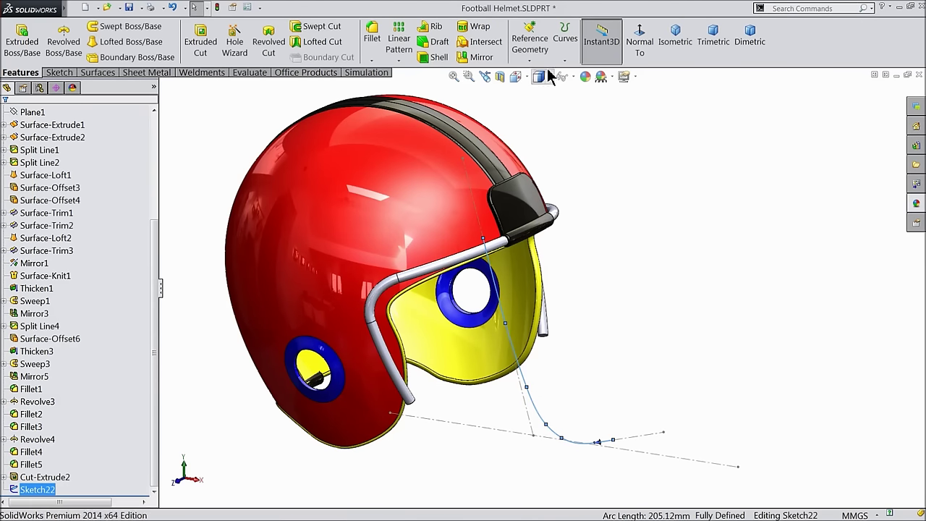
click(530, 45)
click(538, 74)
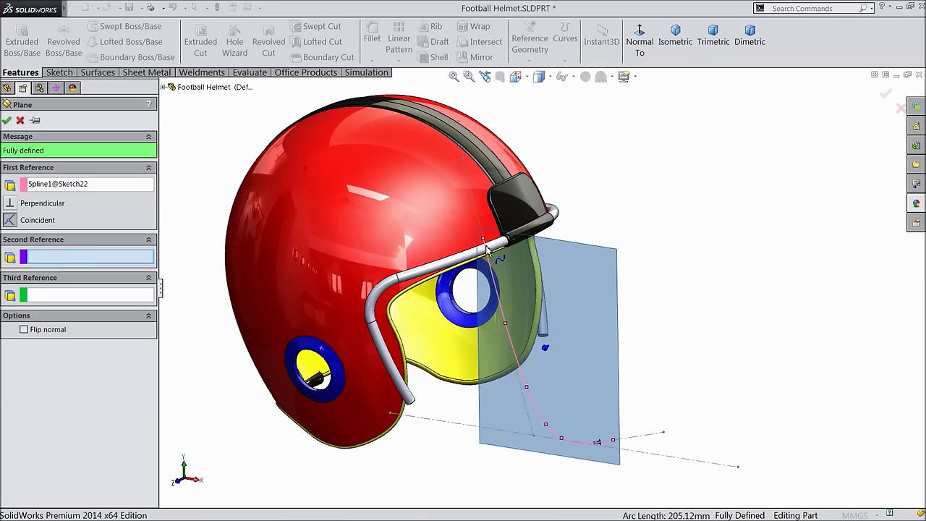
click(495, 253)
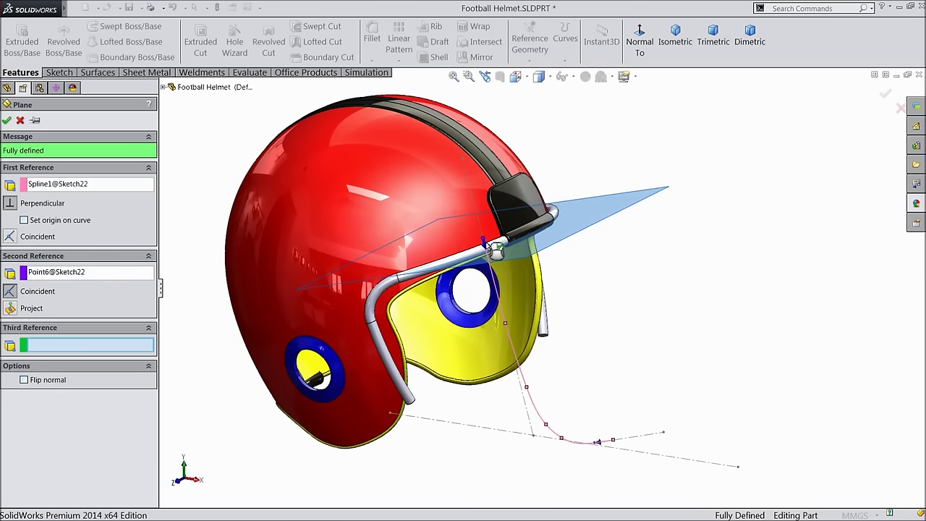
scroll(496, 254, down, 2)
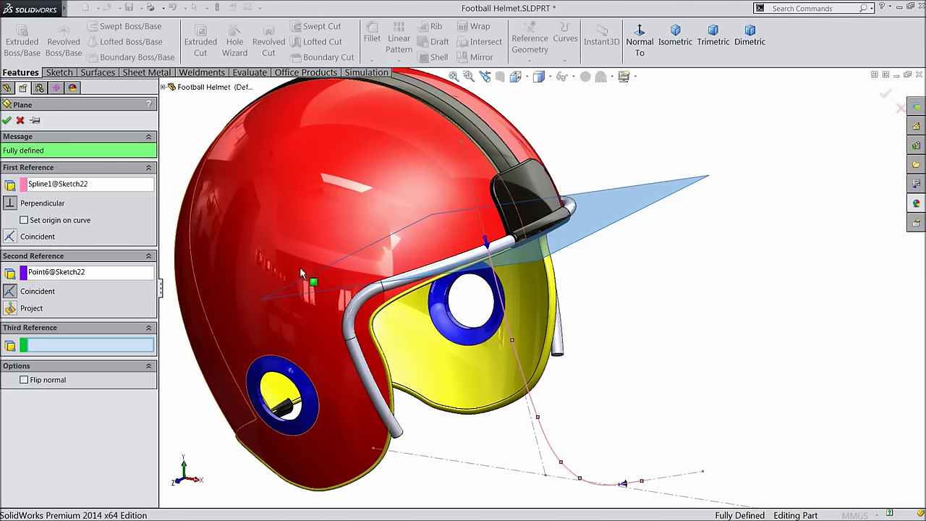
click(7, 120)
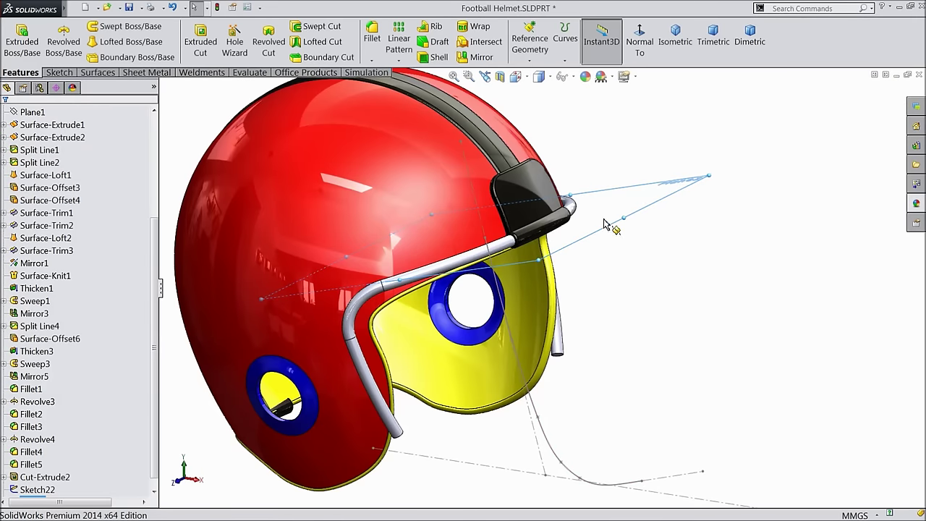
click(58, 73)
click(14, 38)
- View Plane2 face-on and draw a horizontal centerline leftward from the origin
click(531, 46)
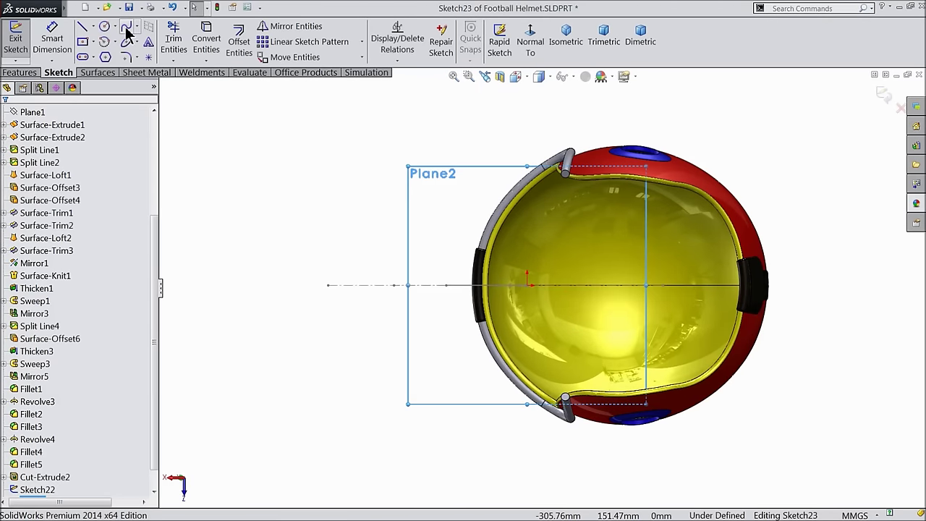
click(92, 27)
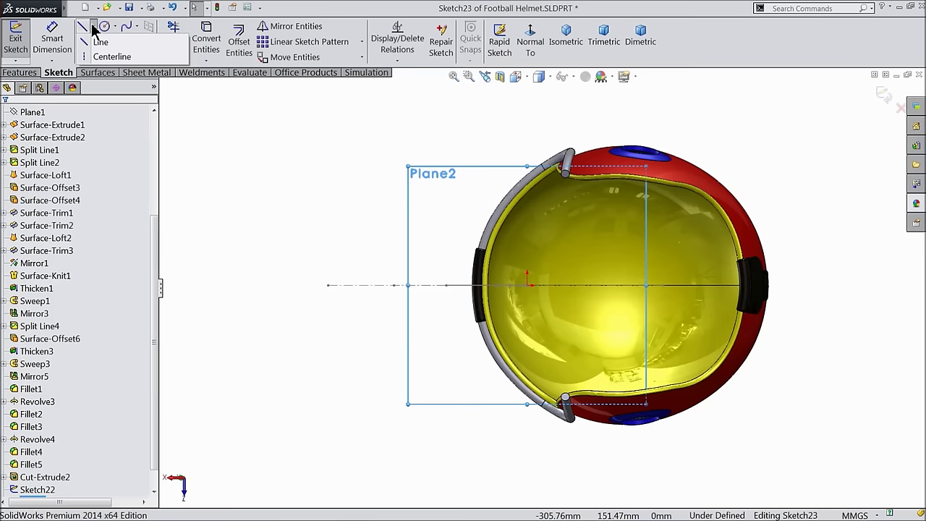
click(108, 56)
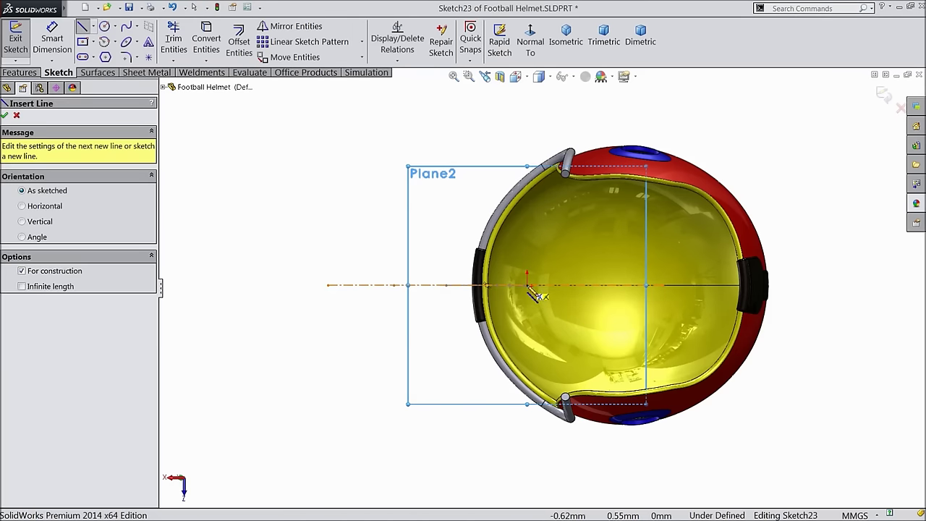
click(528, 285)
click(316, 284)
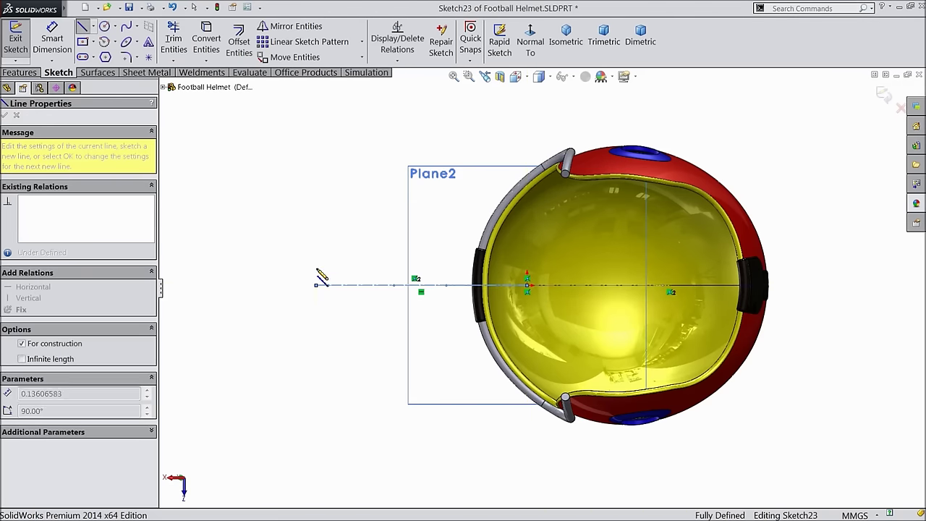
right_click(319, 276)
click(331, 94)
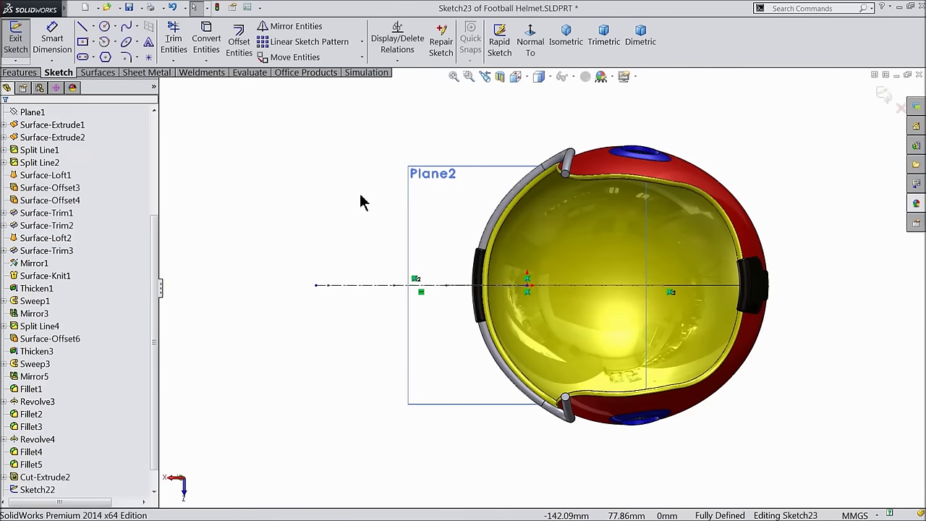
- Draw a five-point spline curving around the facemask front between the bar ends
click(127, 29)
scroll(526, 328, down, 2)
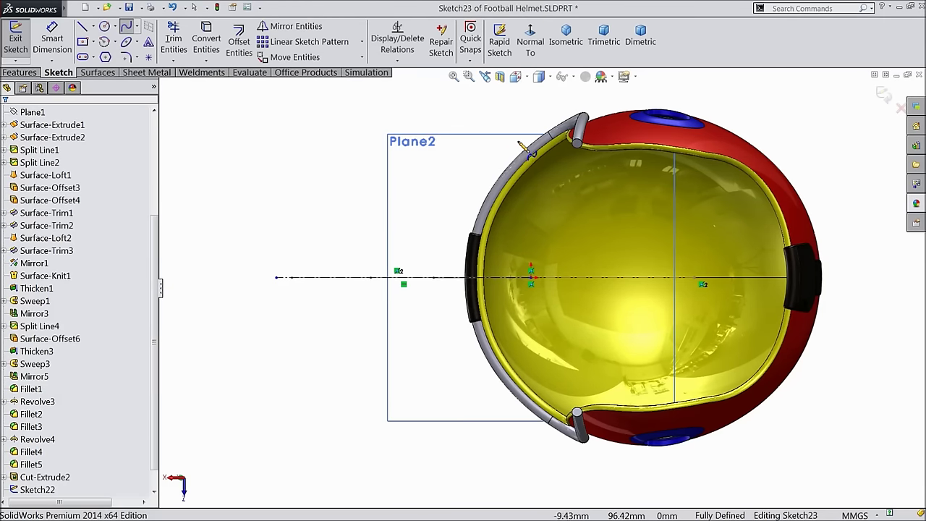
click(517, 141)
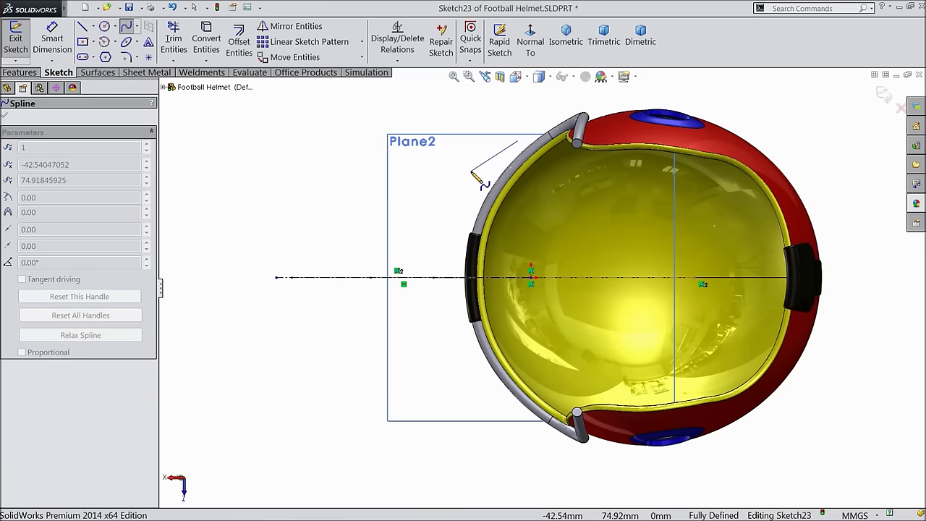
click(489, 157)
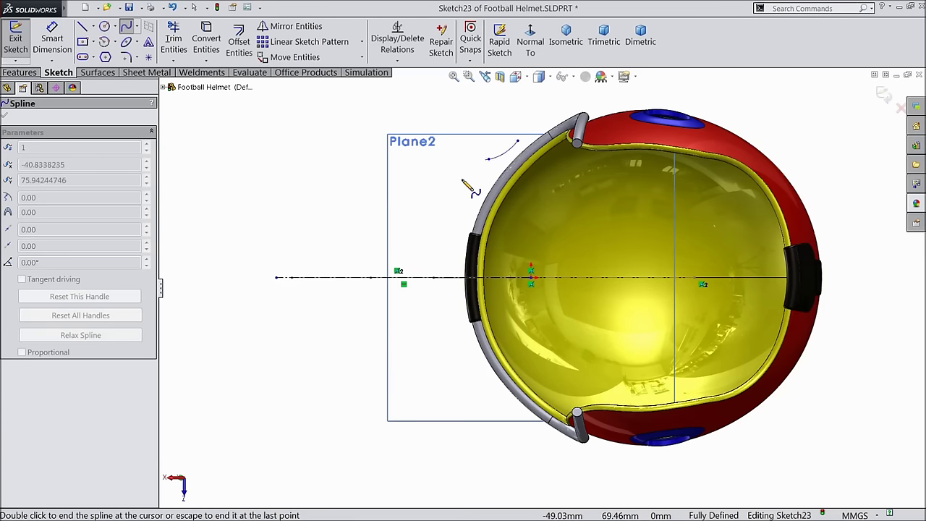
click(452, 187)
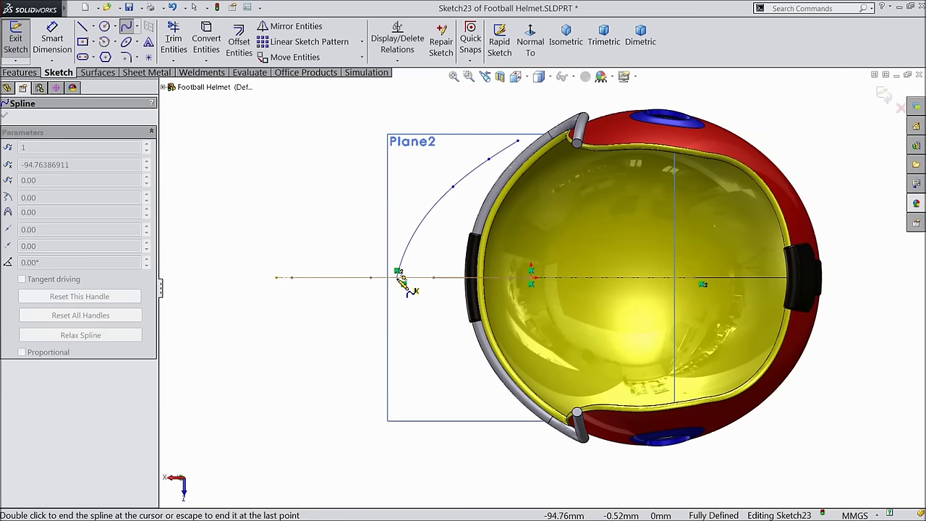
click(400, 275)
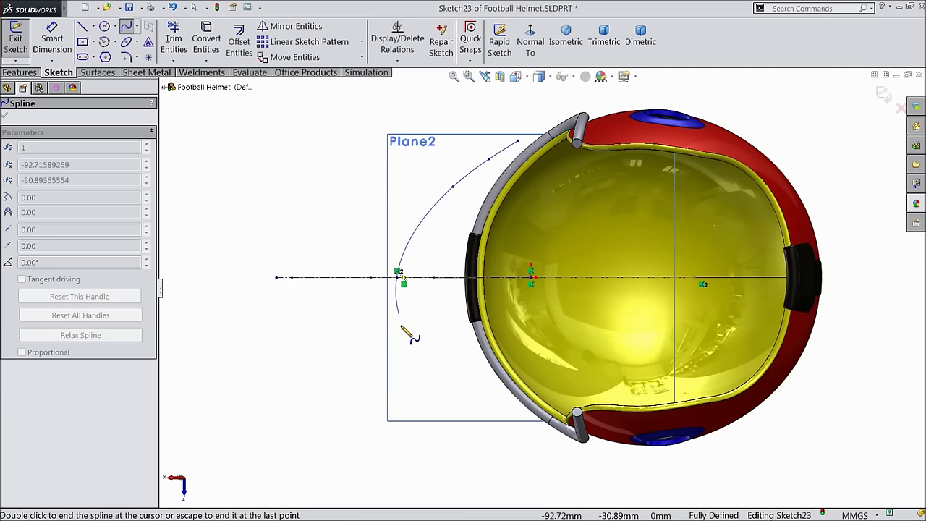
click(465, 391)
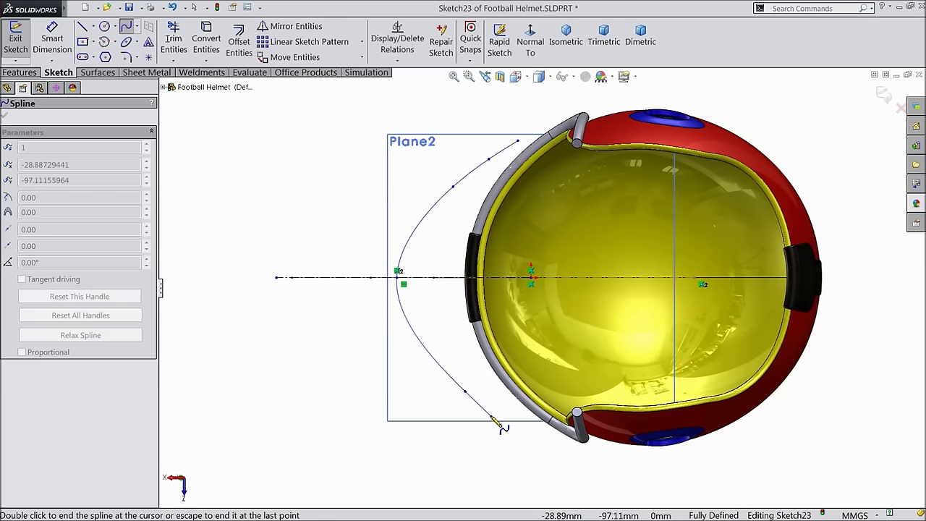
right_click(541, 440)
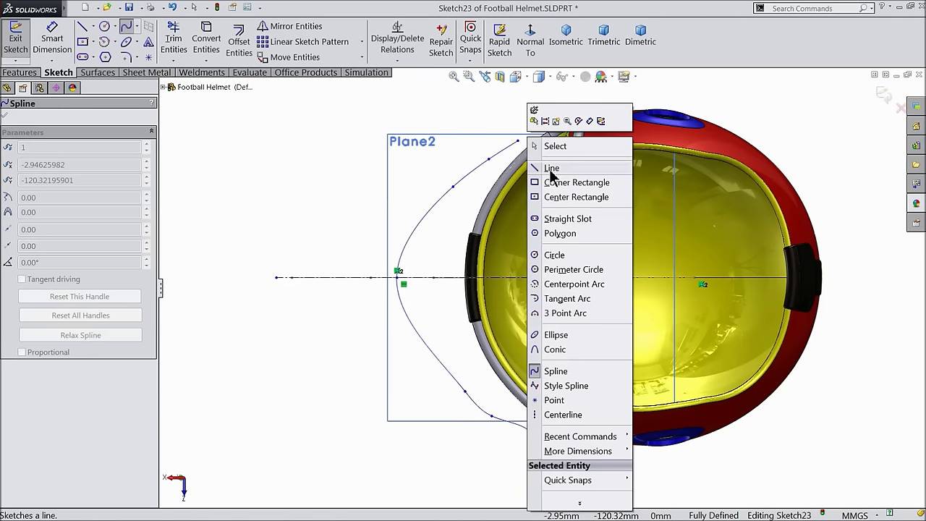
click(557, 146)
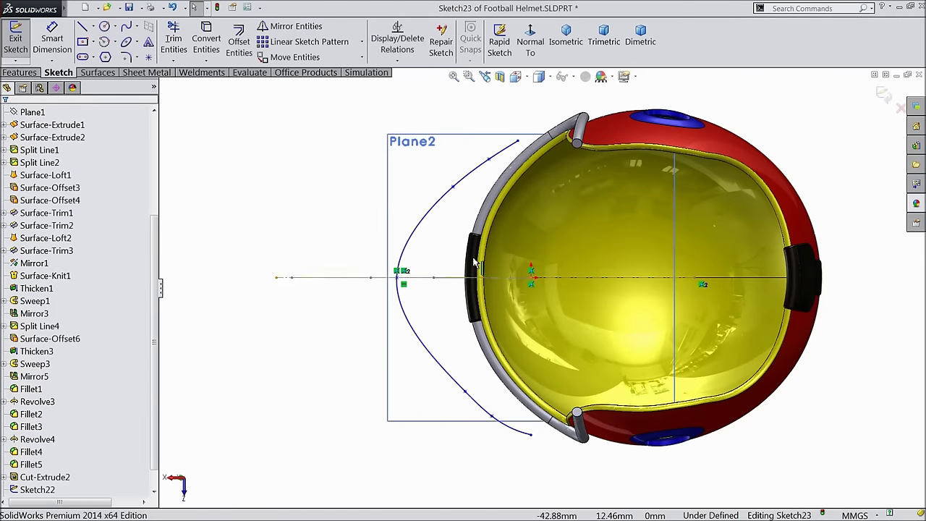
click(520, 143)
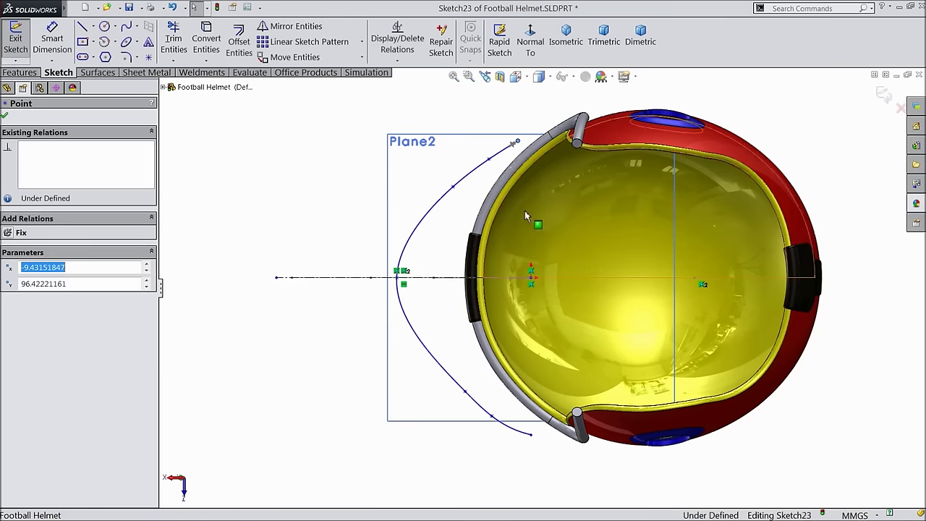
- Align the spline endpoints vertically and make them symmetric about the centerline
ctrl+click(531, 435)
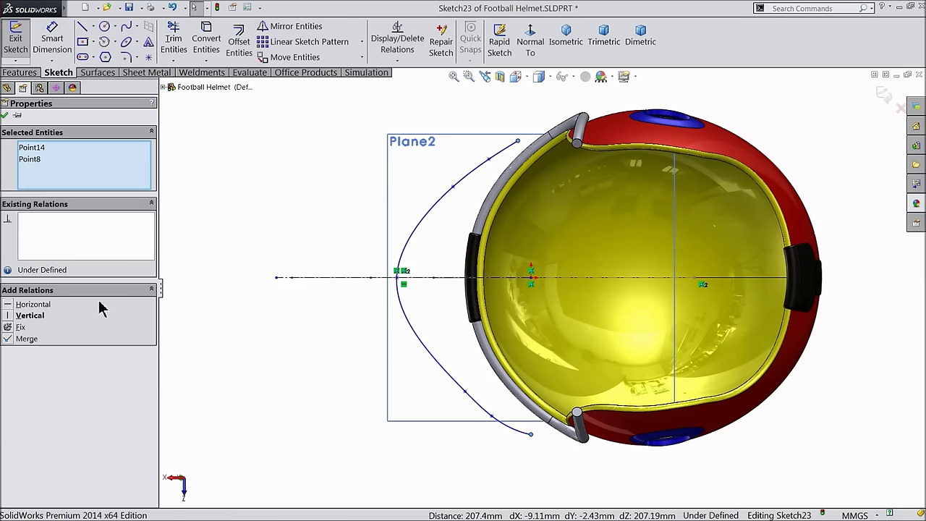
click(29, 316)
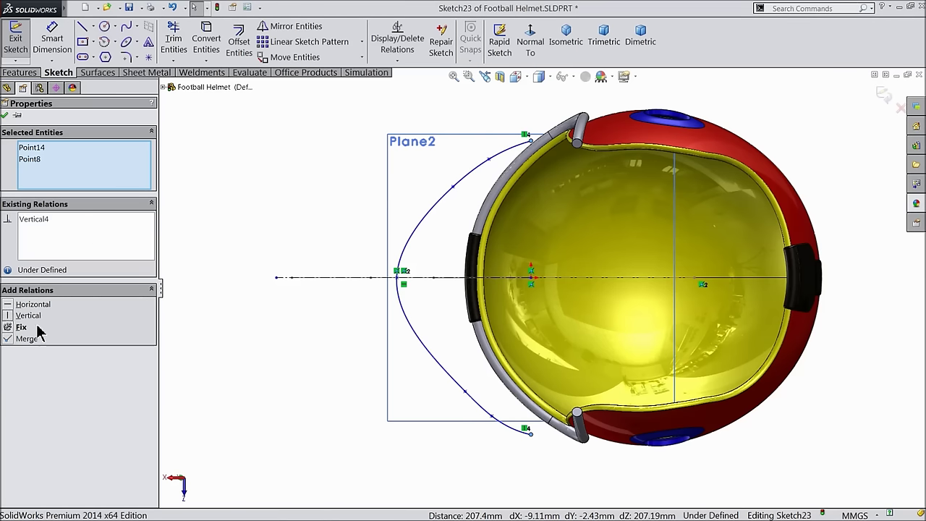
click(282, 182)
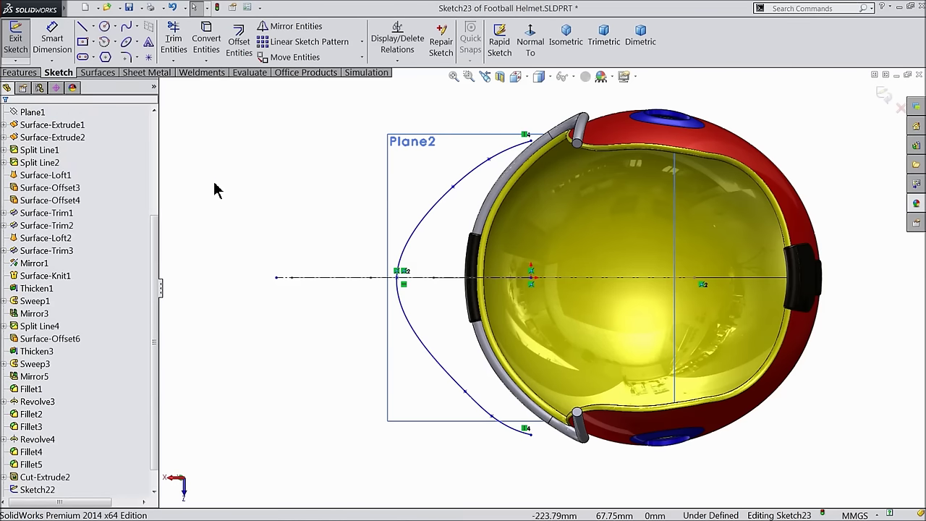
click(532, 142)
ctrl+click(529, 432)
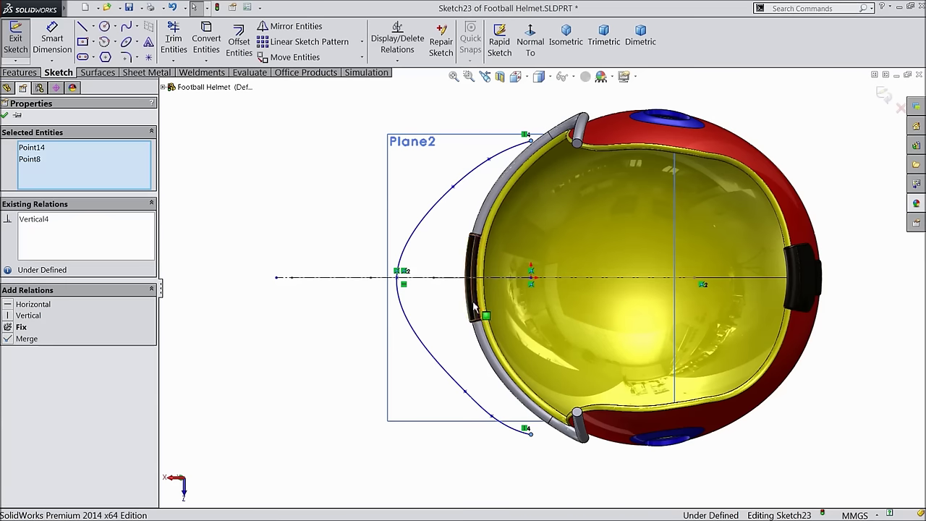
click(463, 278)
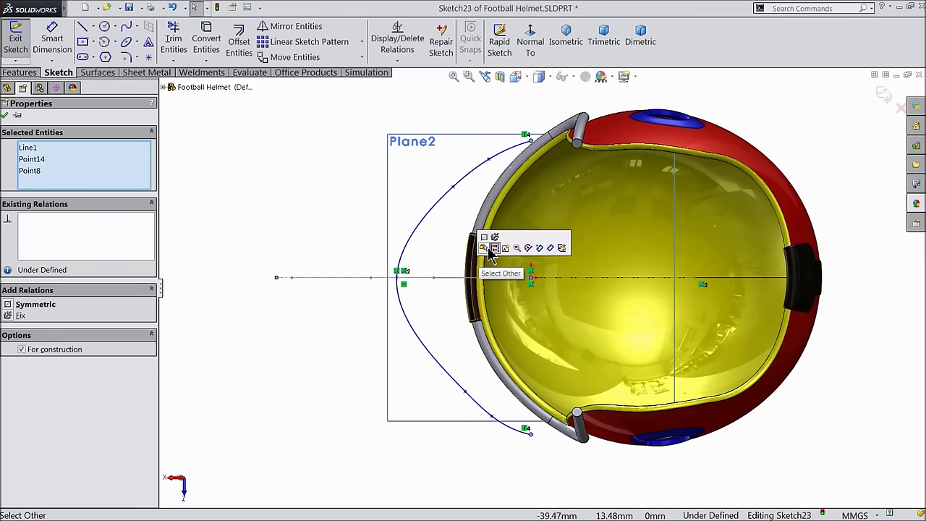
click(489, 243)
- Make the two inner spline point pairs symmetric about the centerline
click(488, 164)
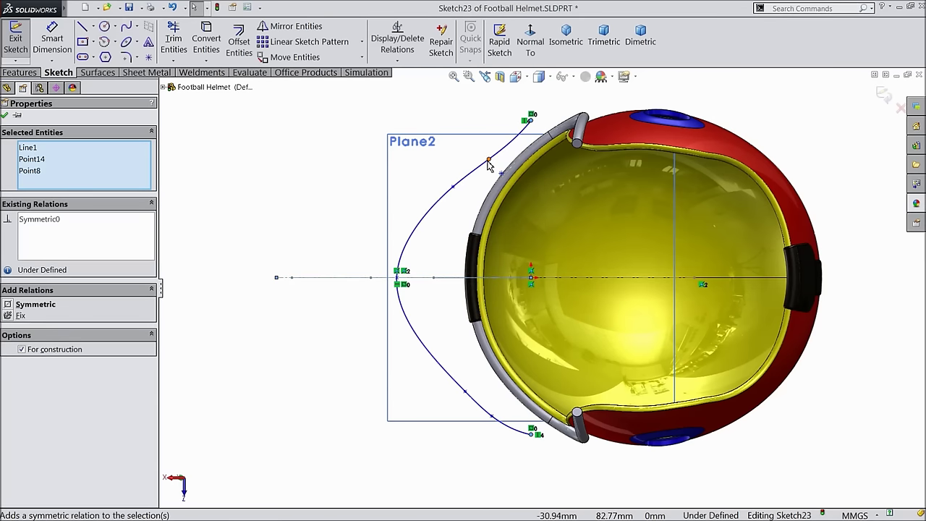
click(492, 419)
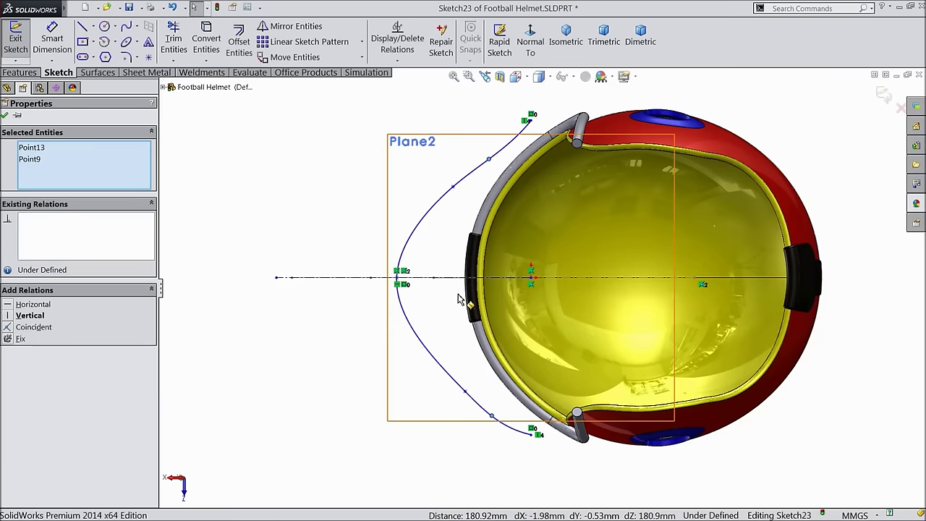
ctrl+click(479, 277)
click(492, 246)
click(453, 188)
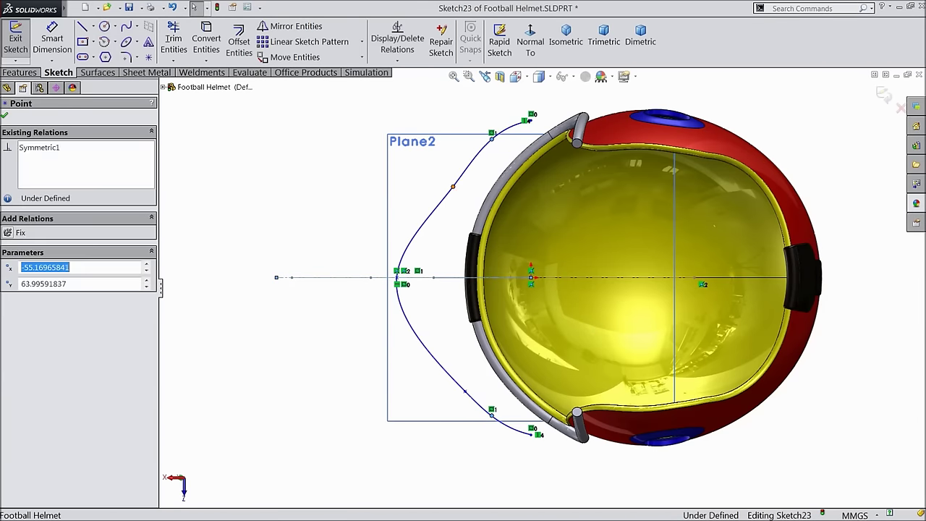
ctrl+click(466, 391)
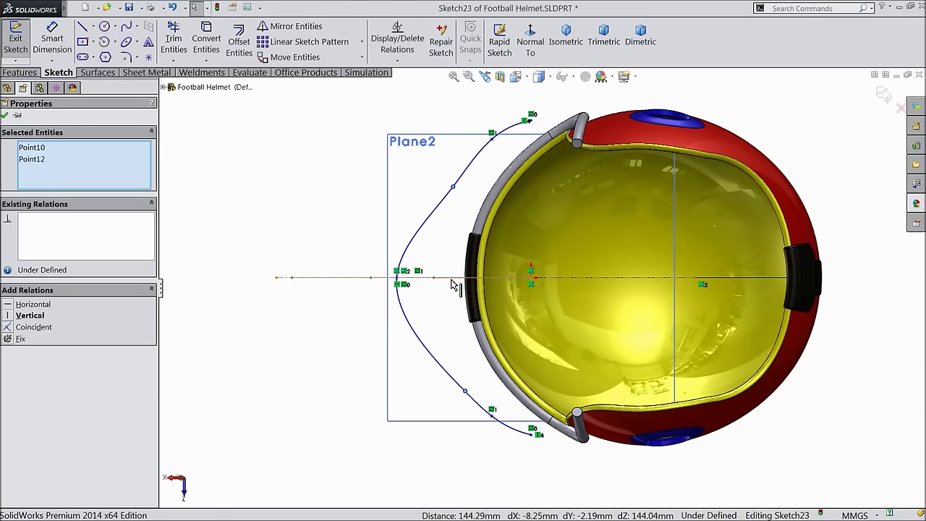
ctrl+click(453, 278)
click(477, 241)
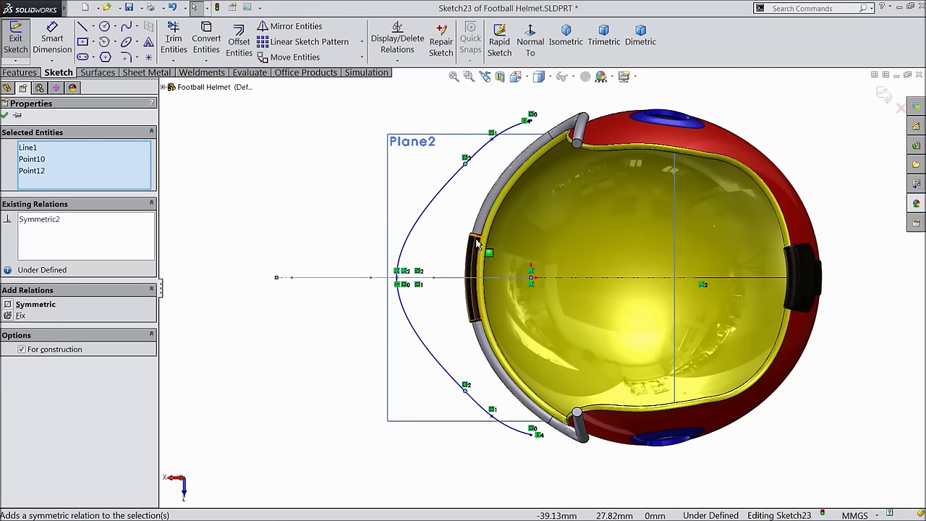
click(5, 116)
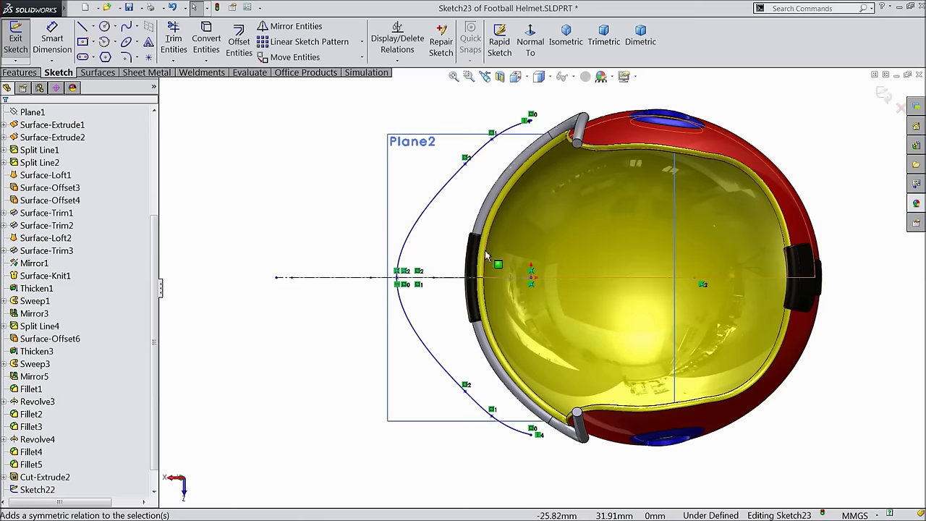
- Make the centre-axis sketch point and a second point vertical
mouse_move(413, 314)
middle_down()
mouse_move(306, 239)
mouse_move(316, 275)
mouse_move(311, 268)
middle_up()
scroll(571, 423, down, 3)
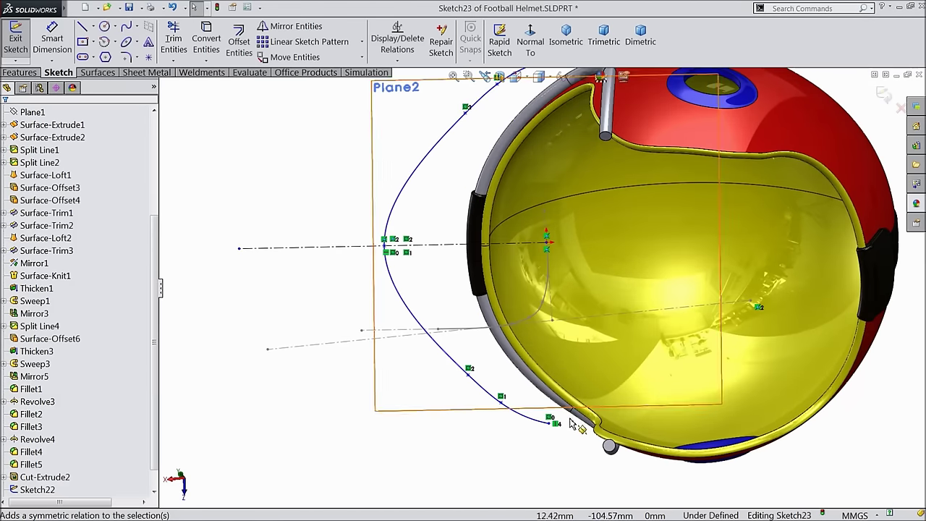
click(552, 421)
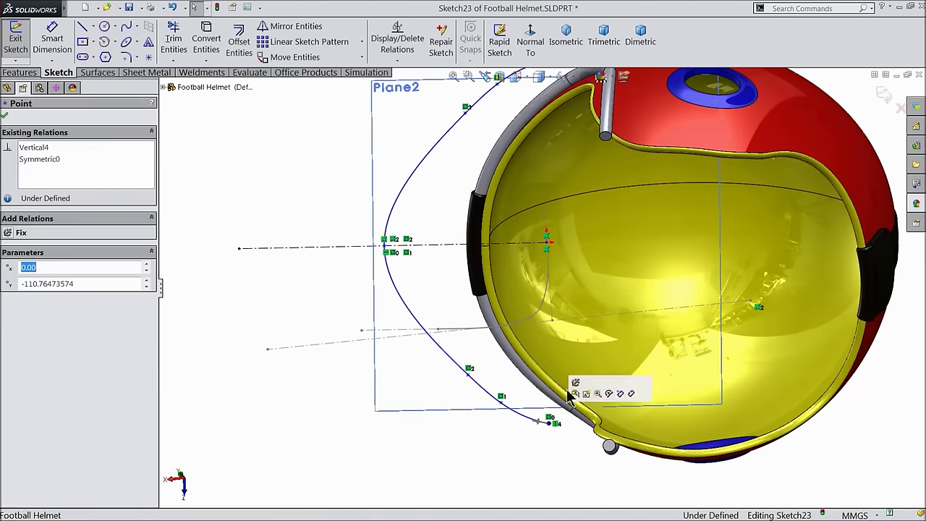
ctrl+click(547, 243)
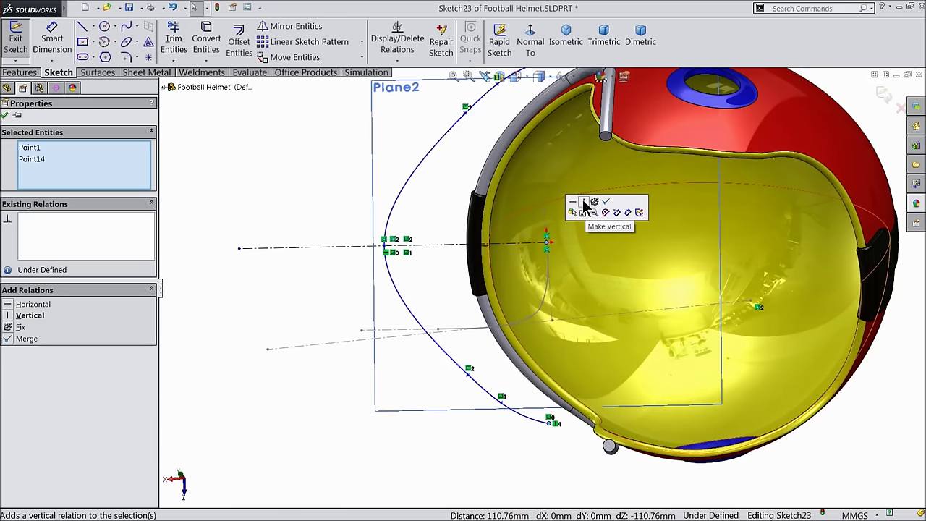
click(585, 206)
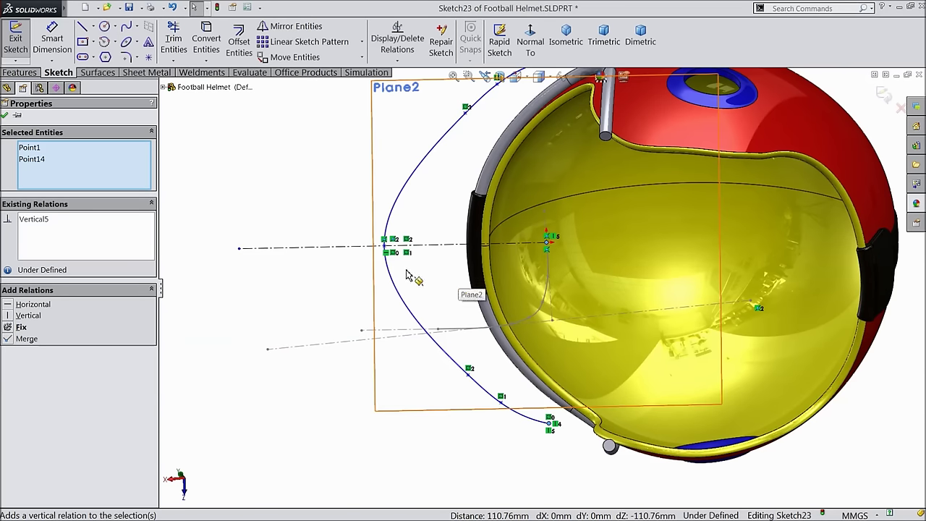
key(Escape)
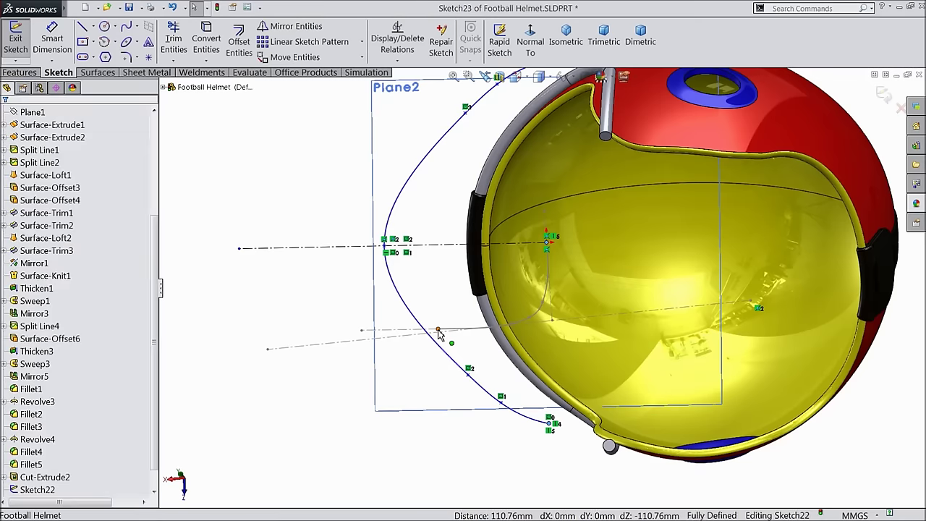
- Make the curve's front point coincident with the Sketch22 point
click(384, 247)
ctrl+click(403, 249)
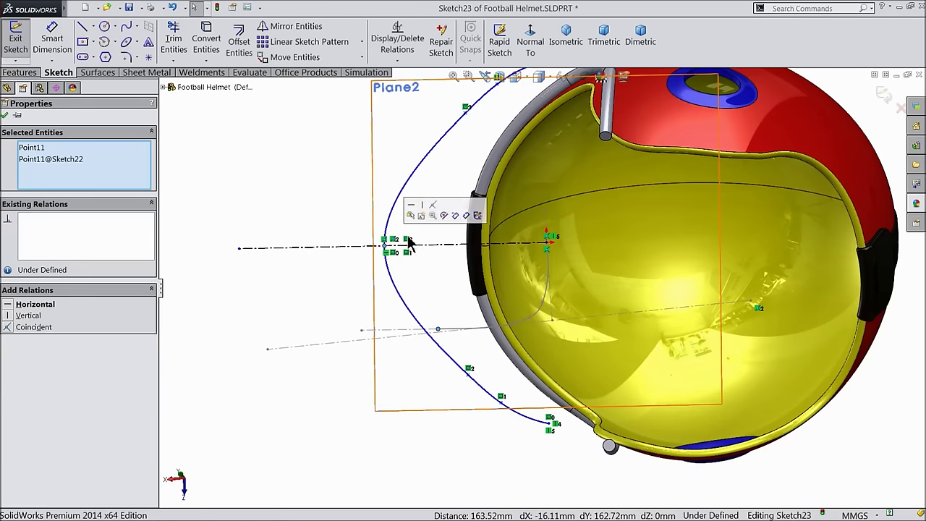
click(433, 206)
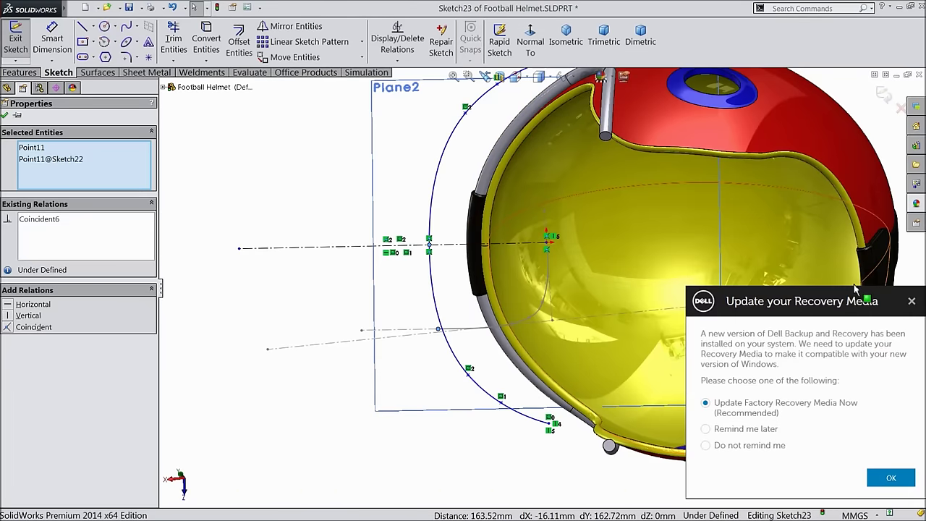
click(912, 302)
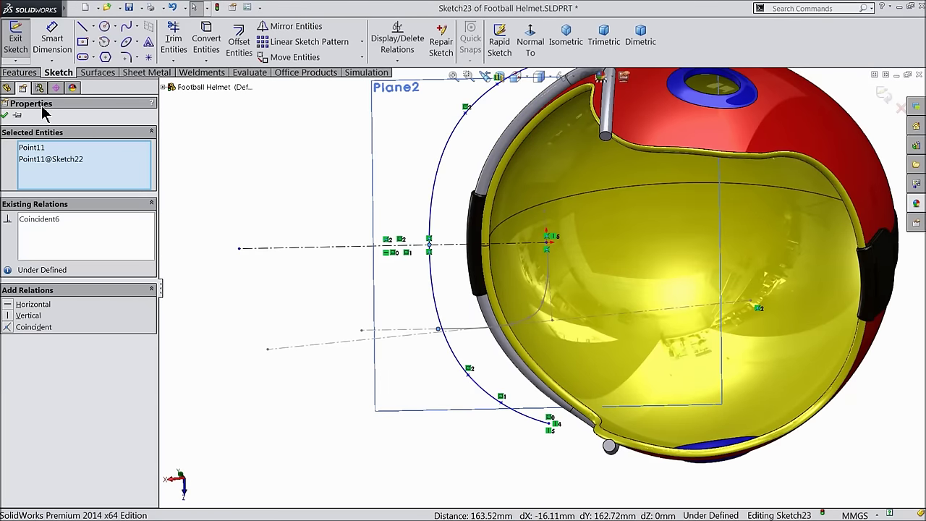
click(6, 116)
click(531, 39)
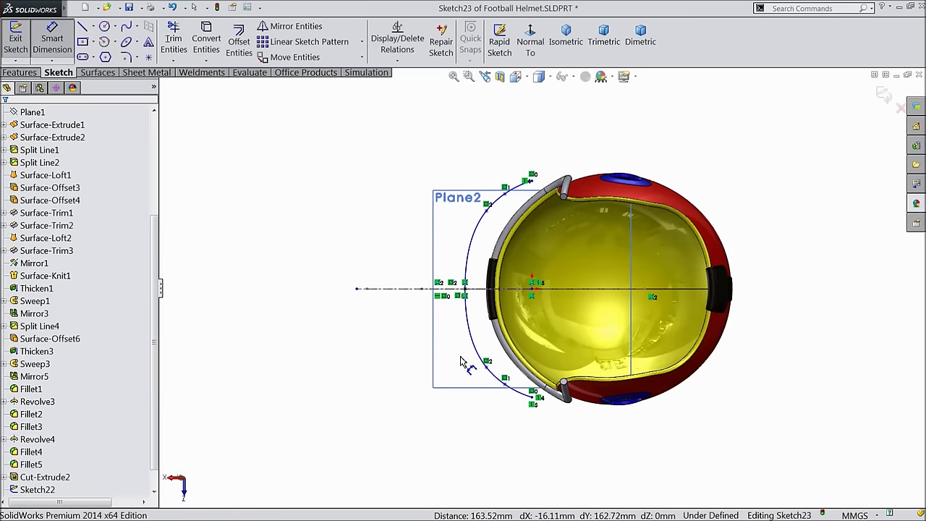
- Dimension the curve's endpoint span to 192.4 mm and the inner point span to 171 mm
scroll(491, 347, down, 2)
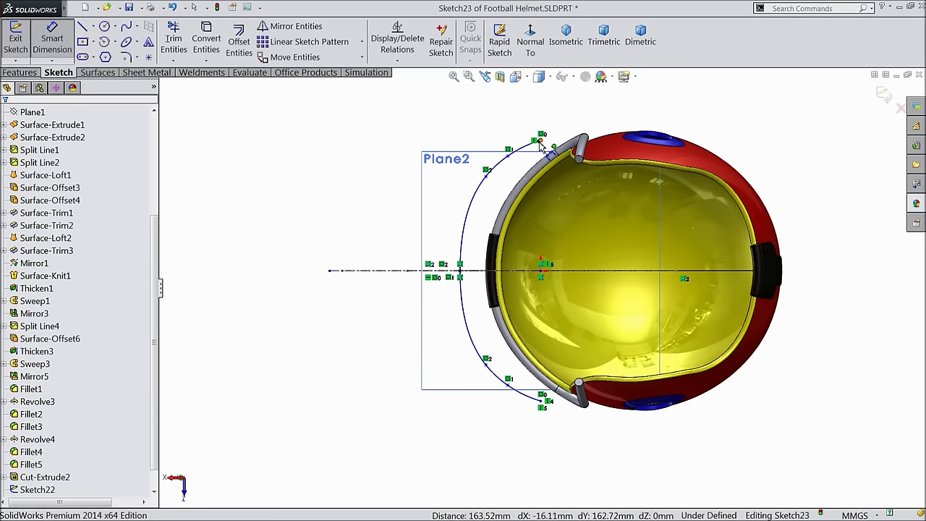
click(549, 396)
click(544, 405)
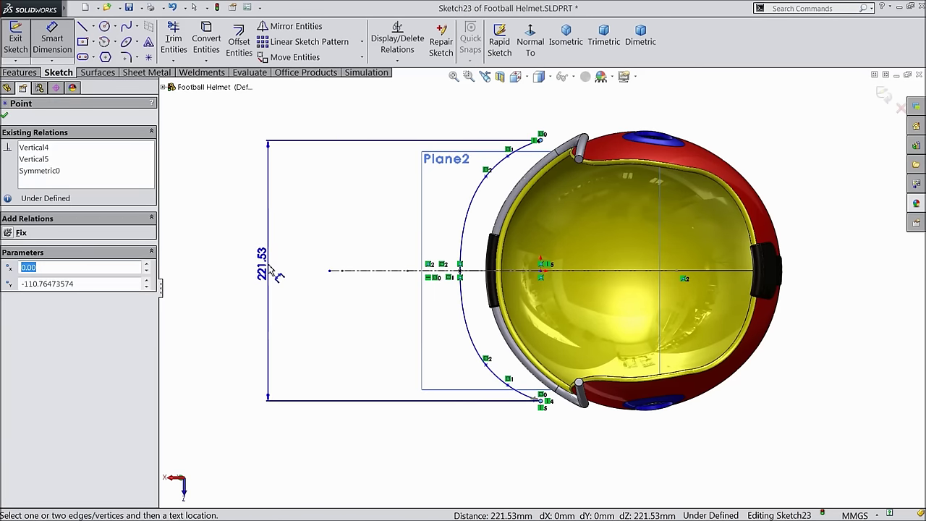
click(277, 275)
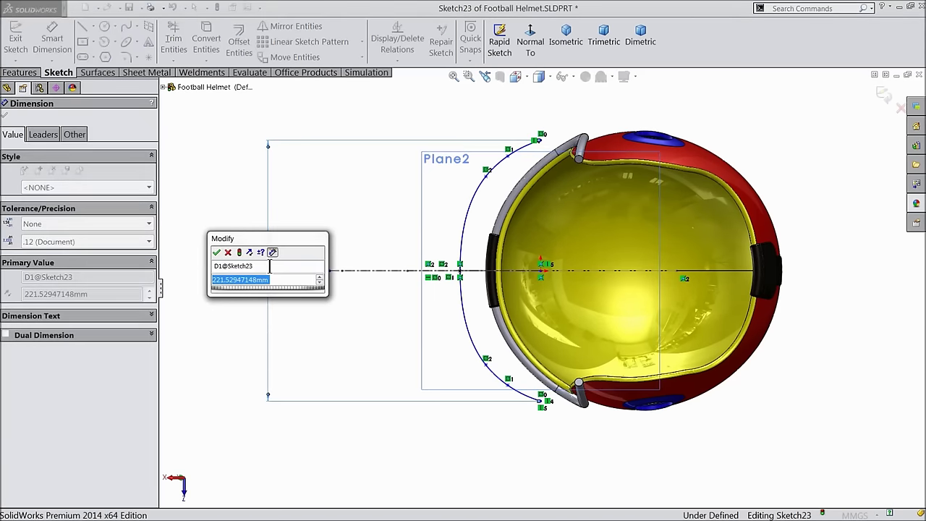
text(192.4)
click(216, 252)
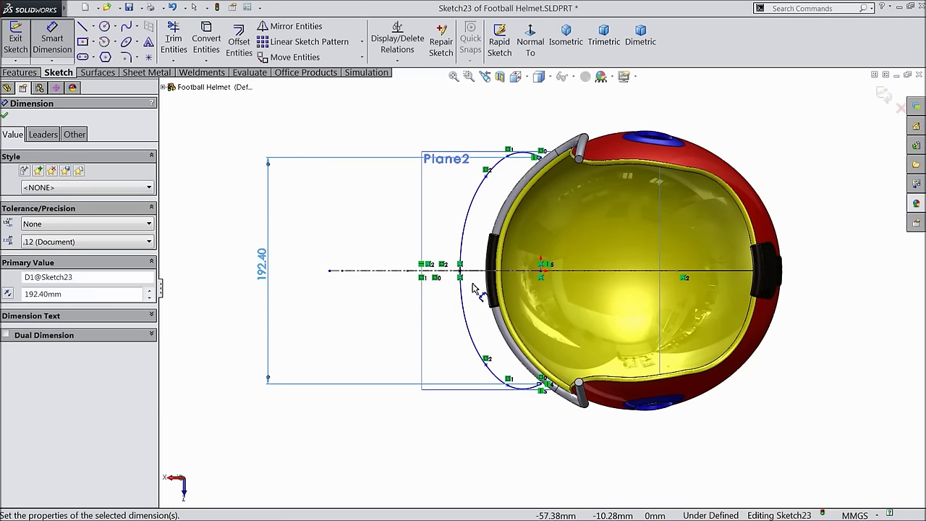
click(509, 156)
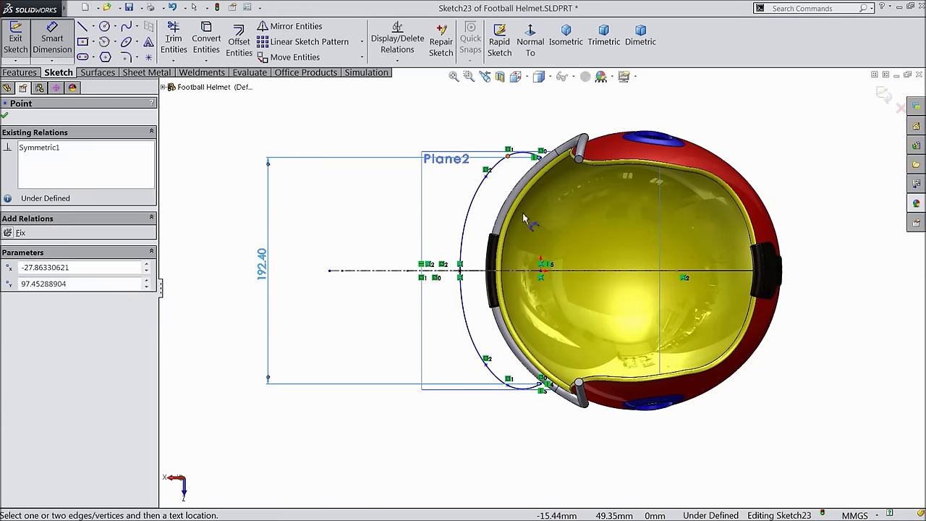
click(508, 384)
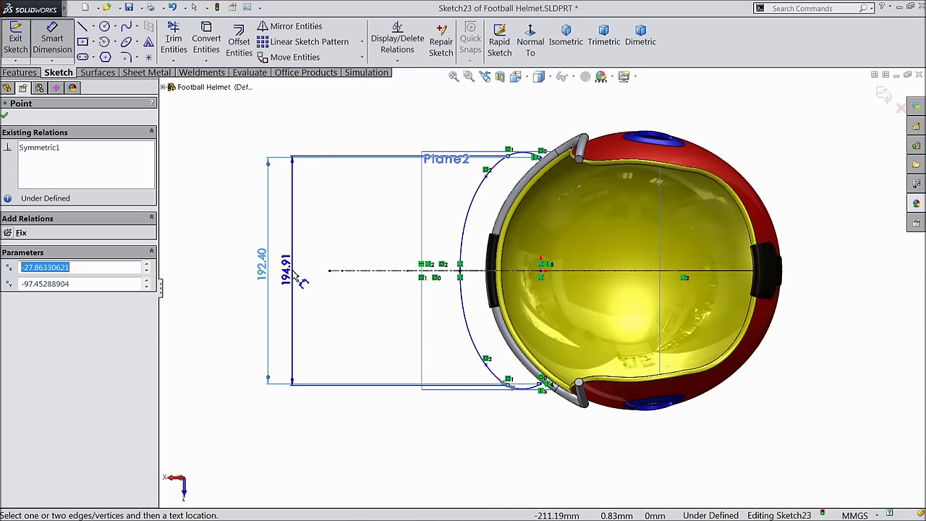
click(295, 275)
text(171)
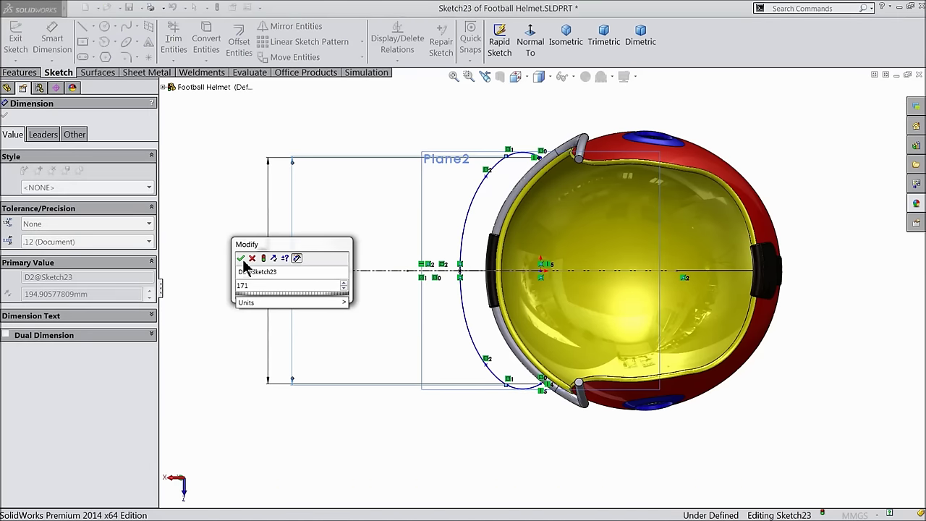
click(241, 259)
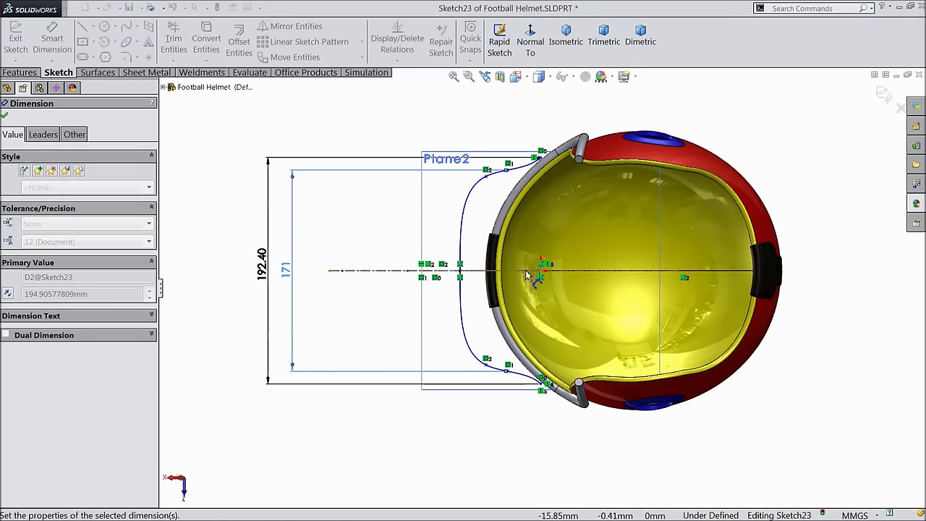
- Add a 139.7 mm vertical dimension from the centreline to the lower inner curve point
scroll(561, 255, down, 2)
click(457, 276)
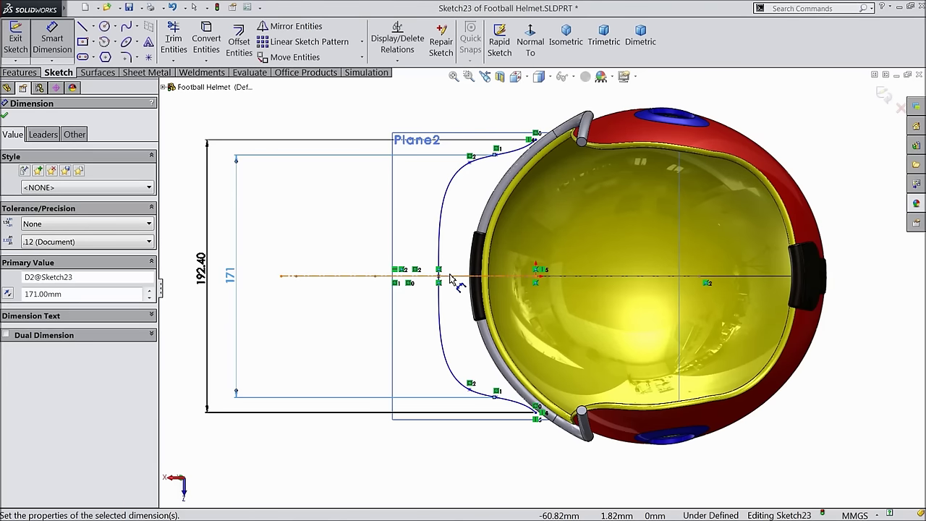
click(470, 389)
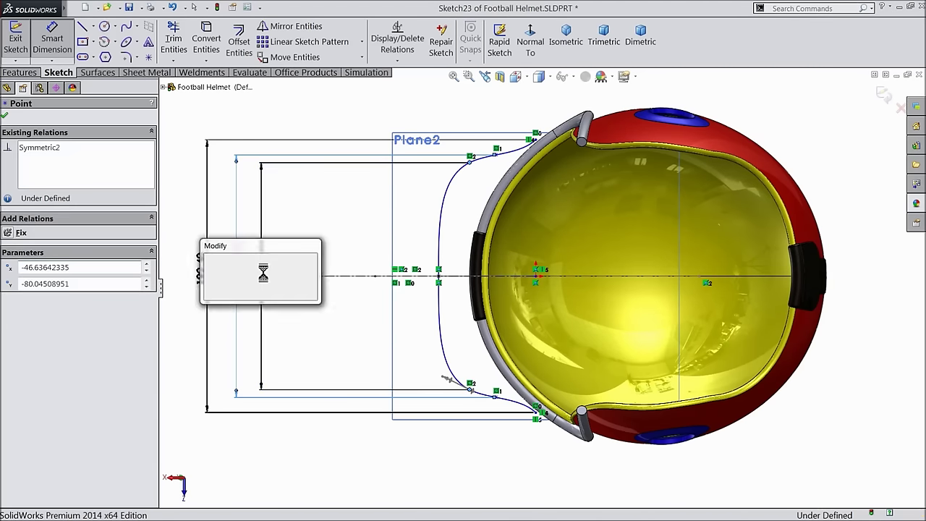
click(261, 275)
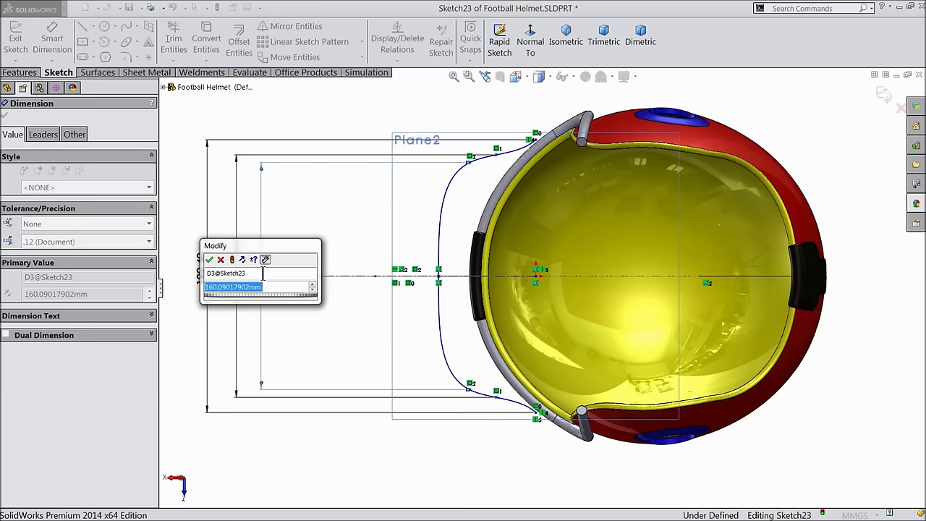
text(139)
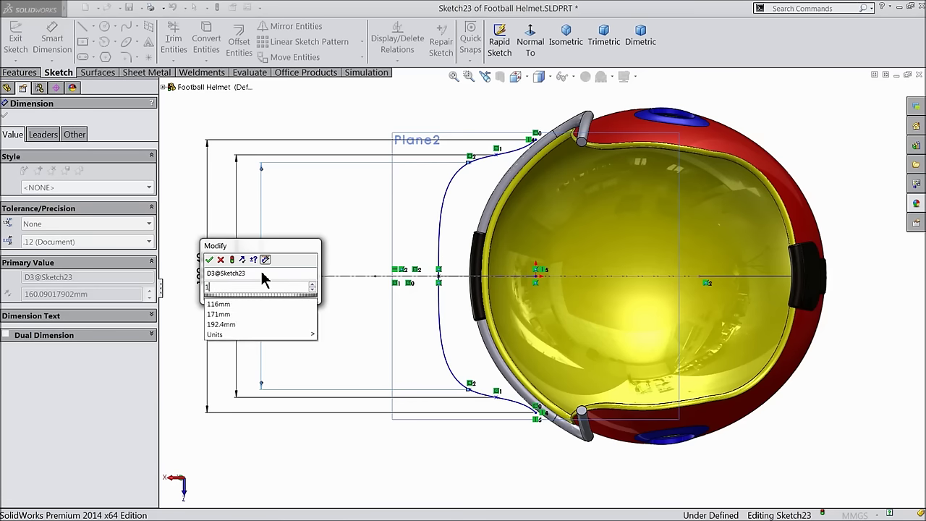
text(.7)
click(209, 260)
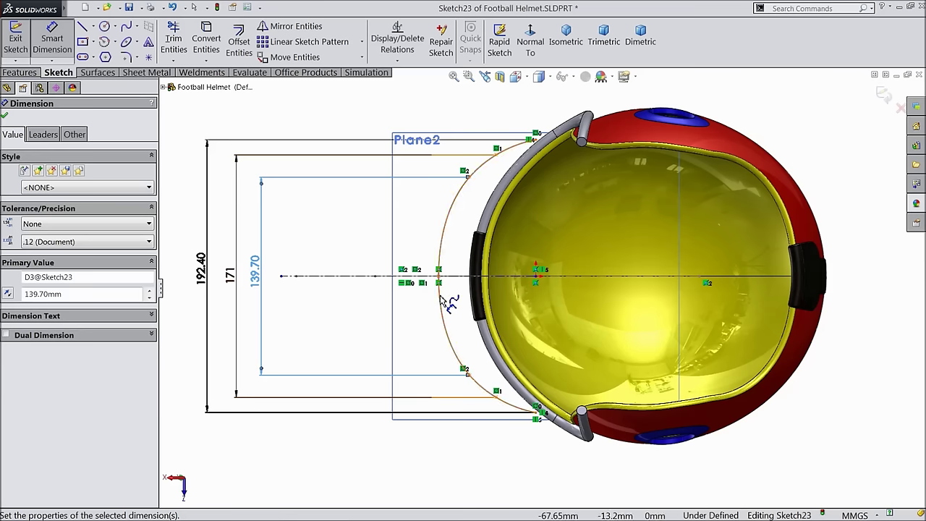
click(5, 115)
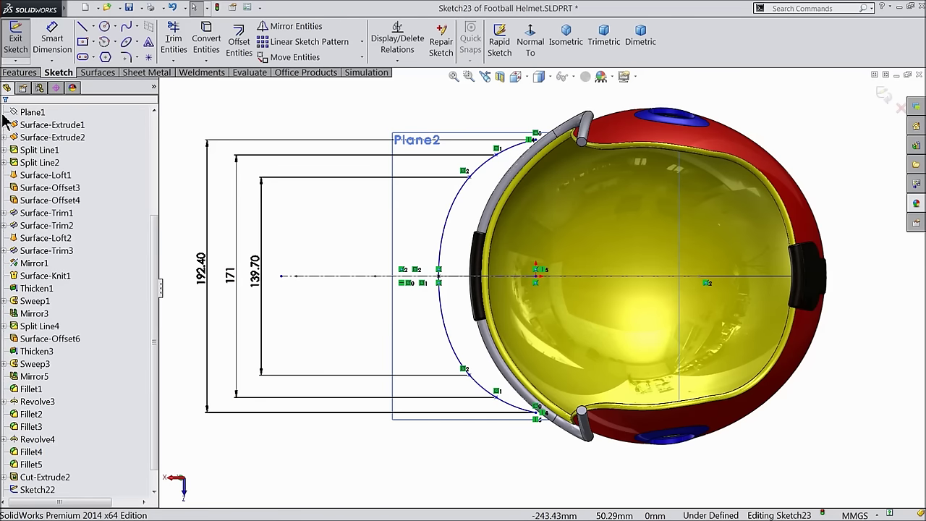
- Dimension the lower arc point horizontally at 21.3 mm
key(z)
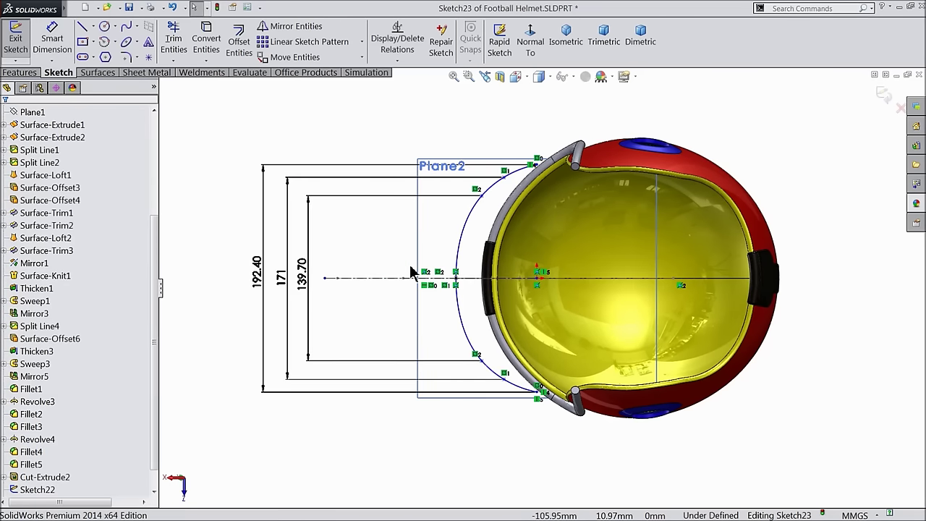
key(shift+z)
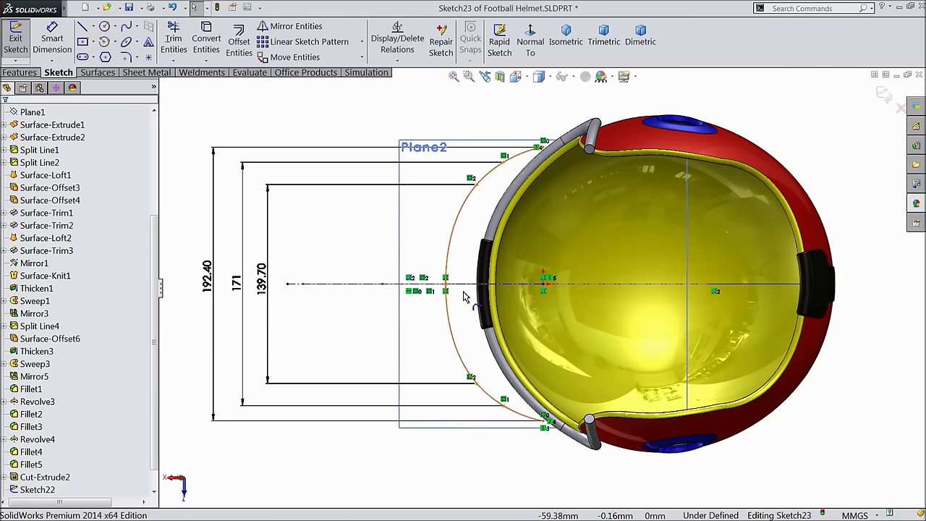
click(51, 39)
scroll(507, 412, down, 5)
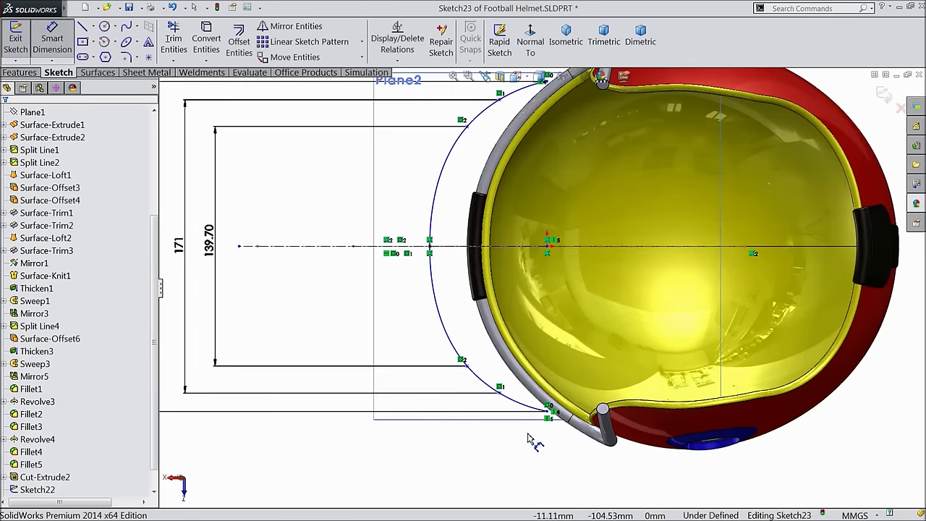
click(533, 379)
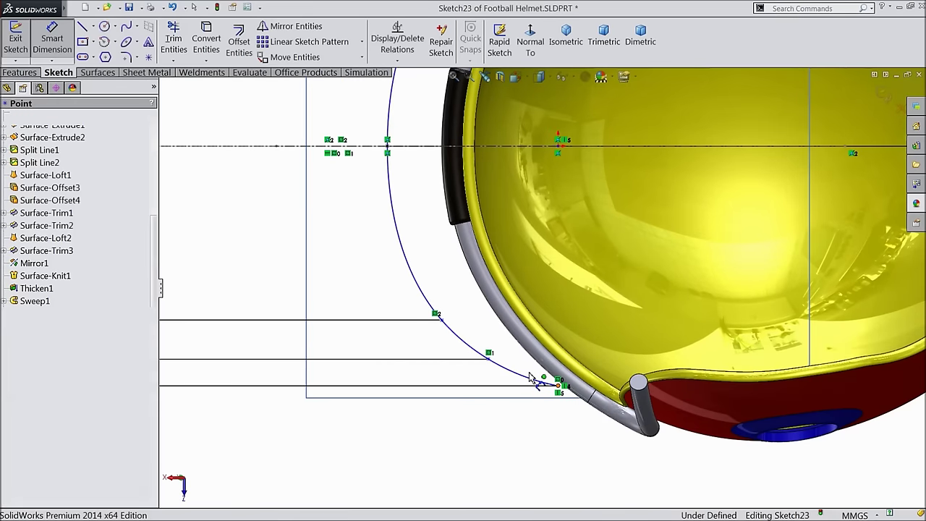
click(491, 358)
click(533, 436)
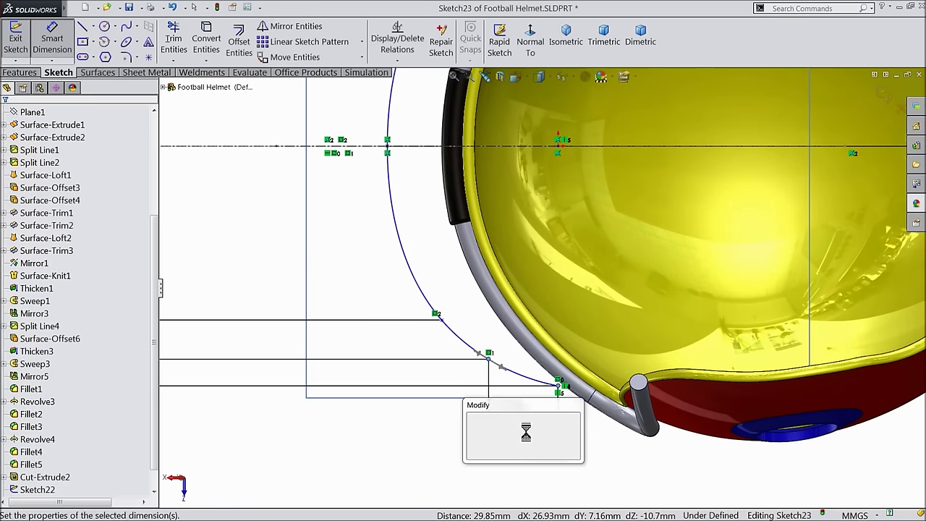
text(21)
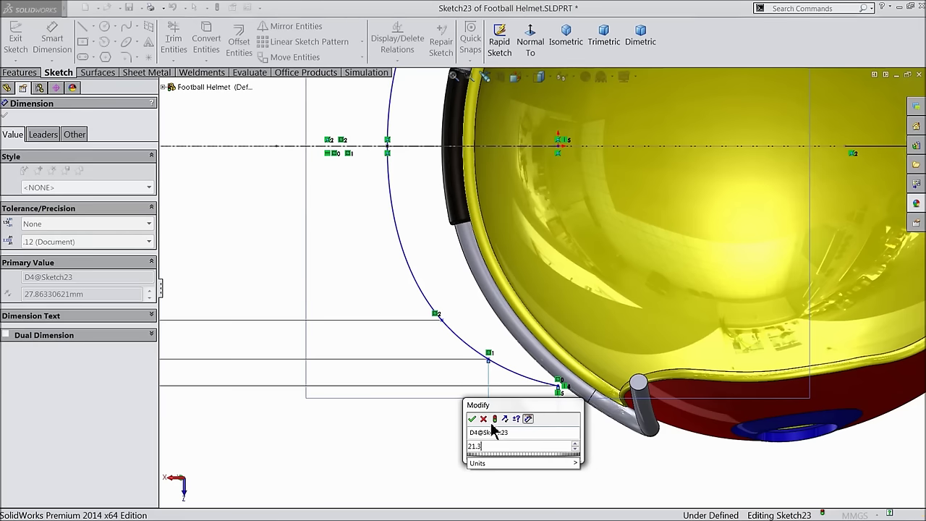
text(.3)
click(472, 418)
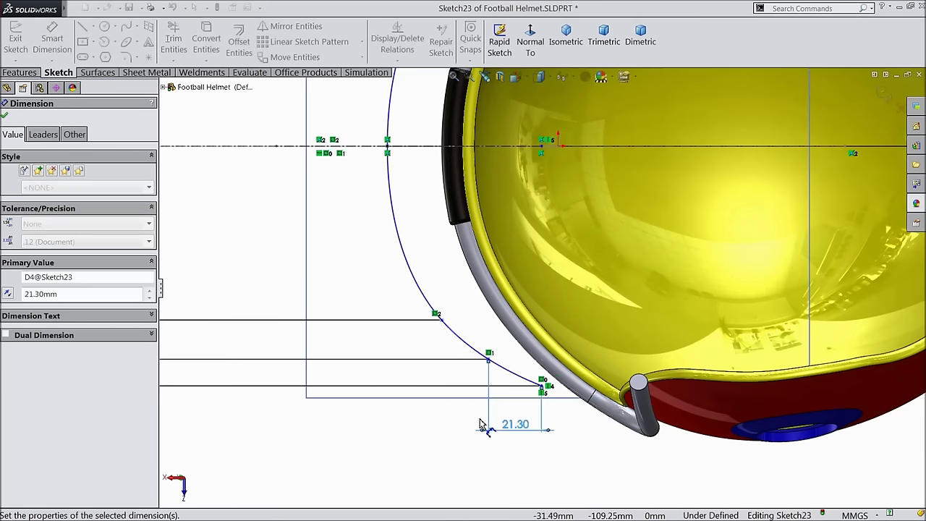
- Add a 17.7 mm horizontal dimension to the next arc point
click(491, 360)
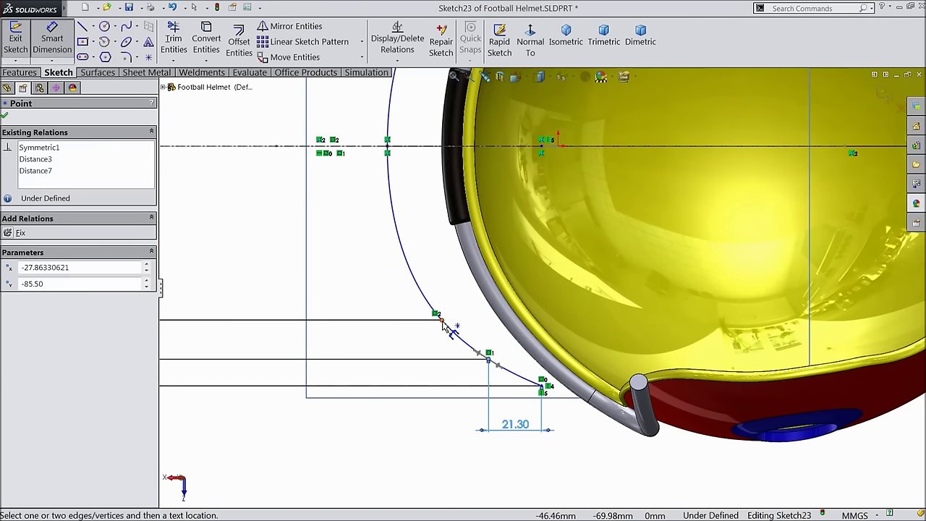
click(442, 324)
click(468, 452)
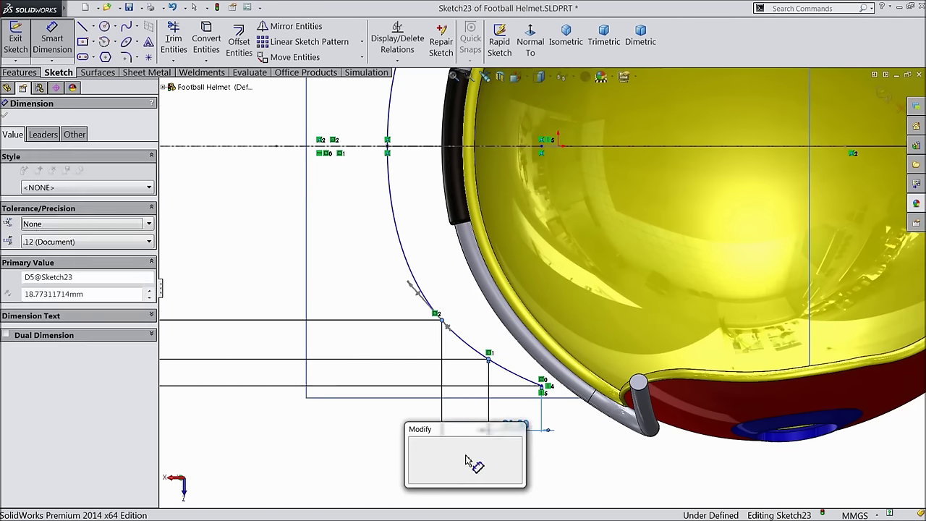
text(17.)
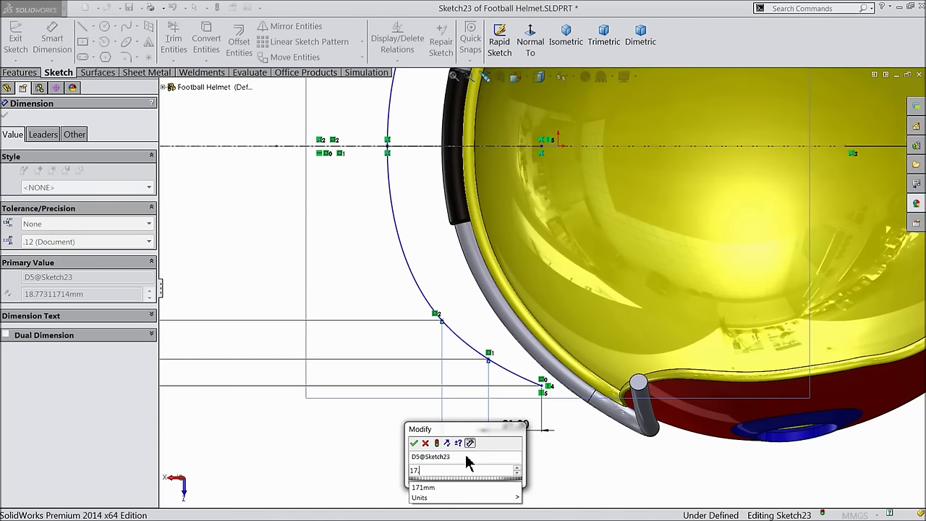
text(4)
key(BackSpace)
text(7)
click(413, 444)
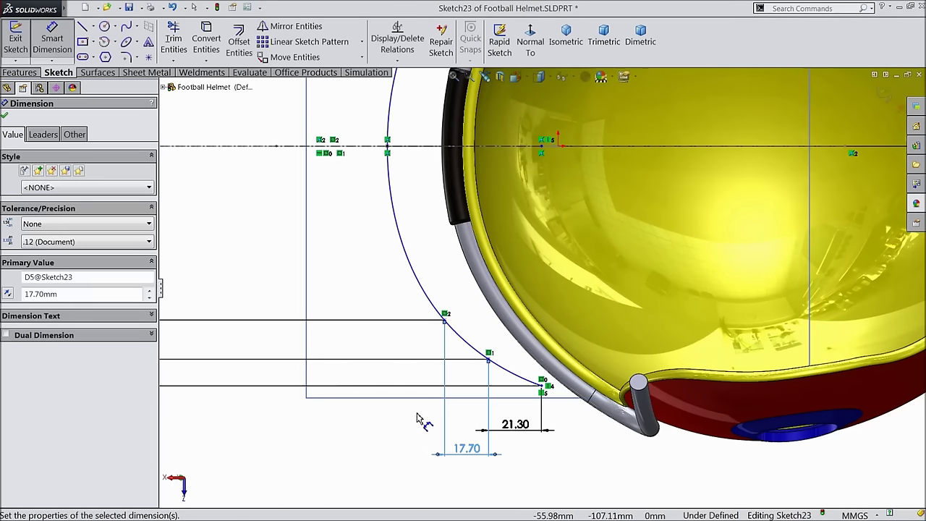
click(4, 118)
key(f)
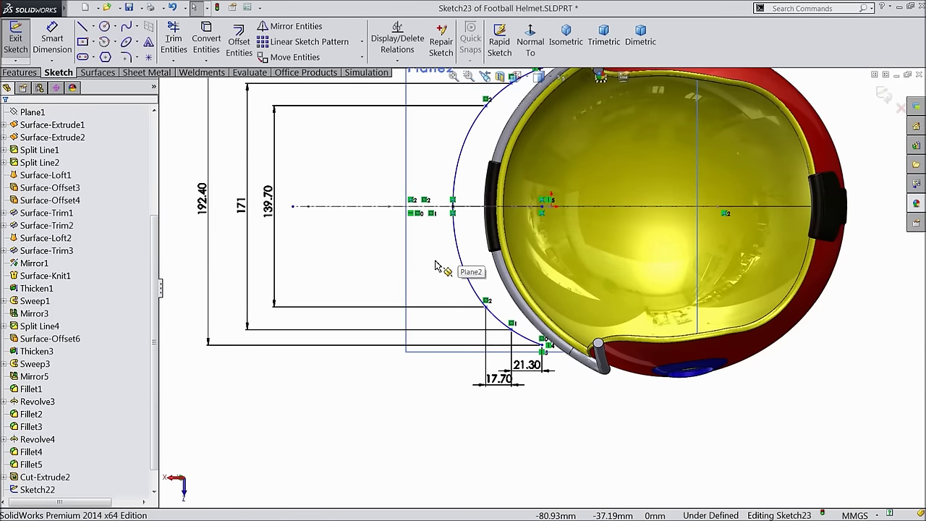
- Make the Sketch23 point vertical with the matching Sketch22 point
scroll(434, 260, up, 1)
middle_drag(380, 252, 381, 280)
scroll(567, 212, down, 2)
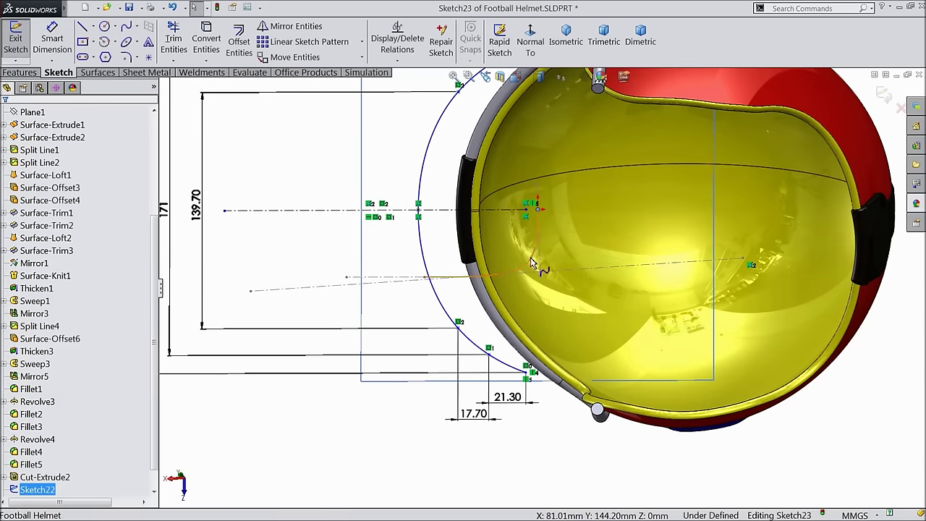
click(529, 377)
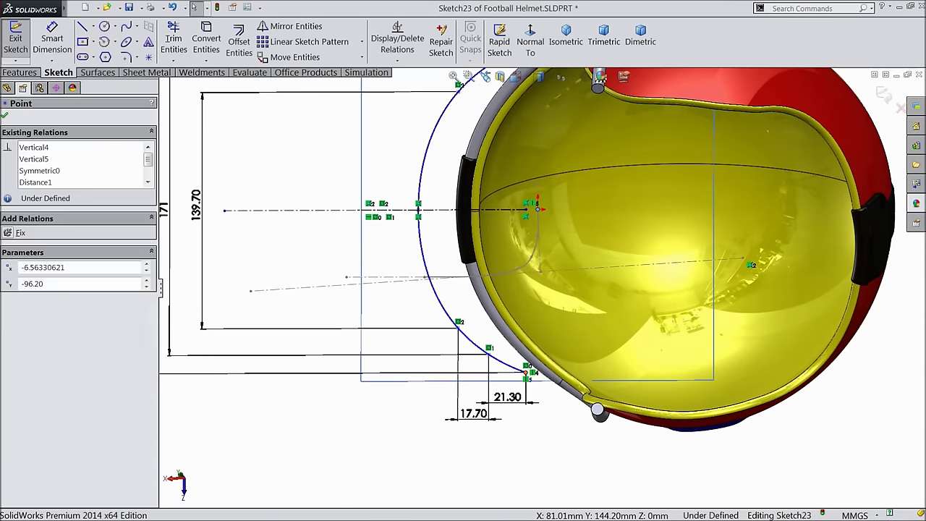
ctrl+click(533, 373)
click(567, 337)
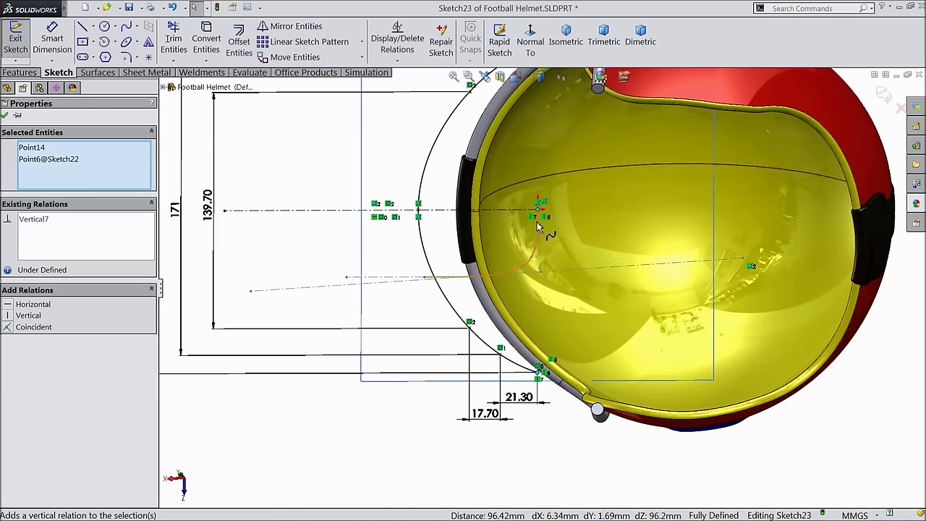
scroll(539, 216, down, 2)
scroll(544, 228, up, 2)
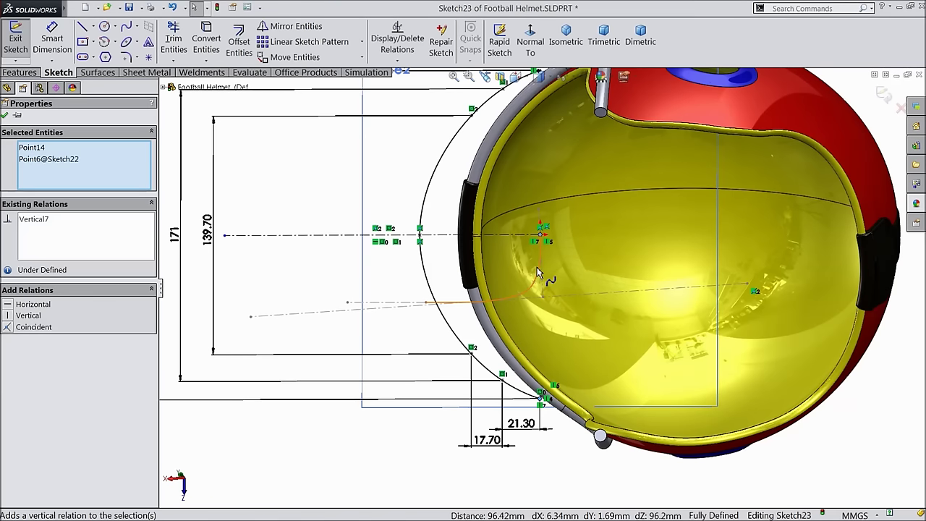
scroll(521, 188, up, 3)
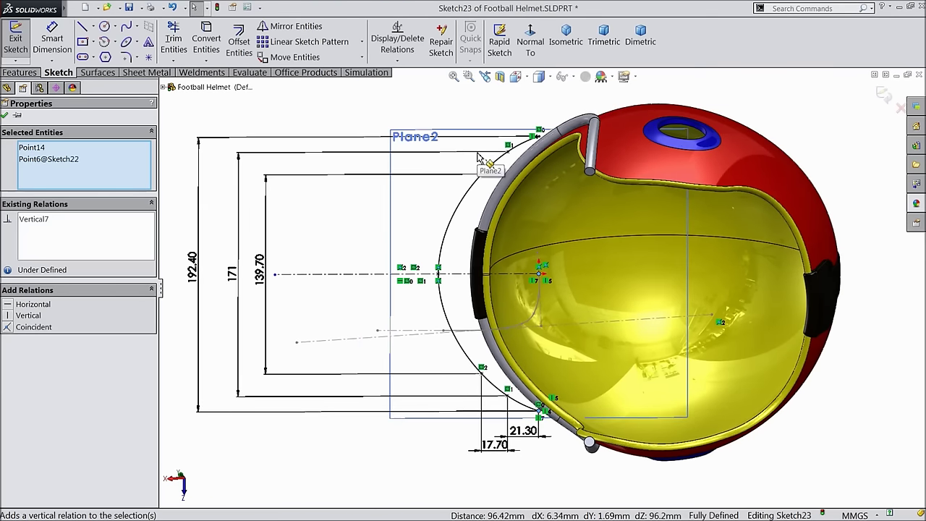
click(5, 116)
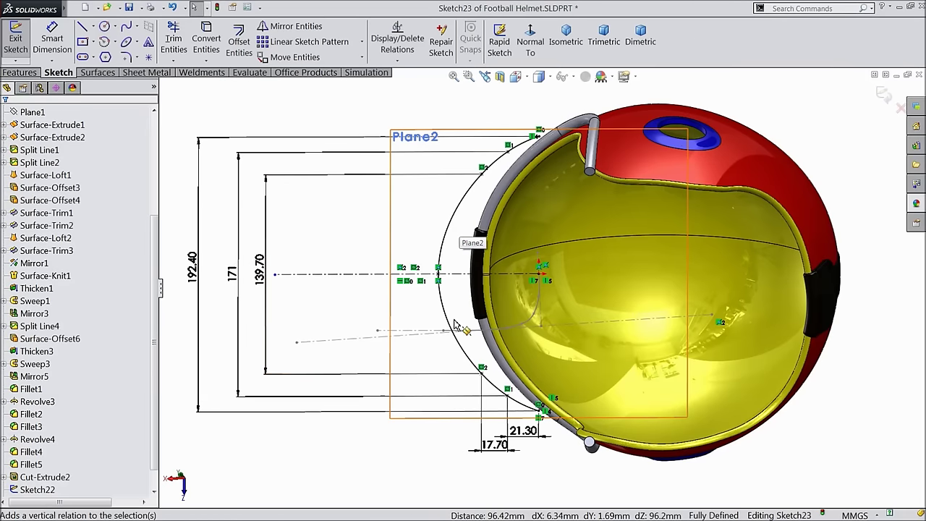
- Check the sketch points' relations and exit Sketch23
click(540, 278)
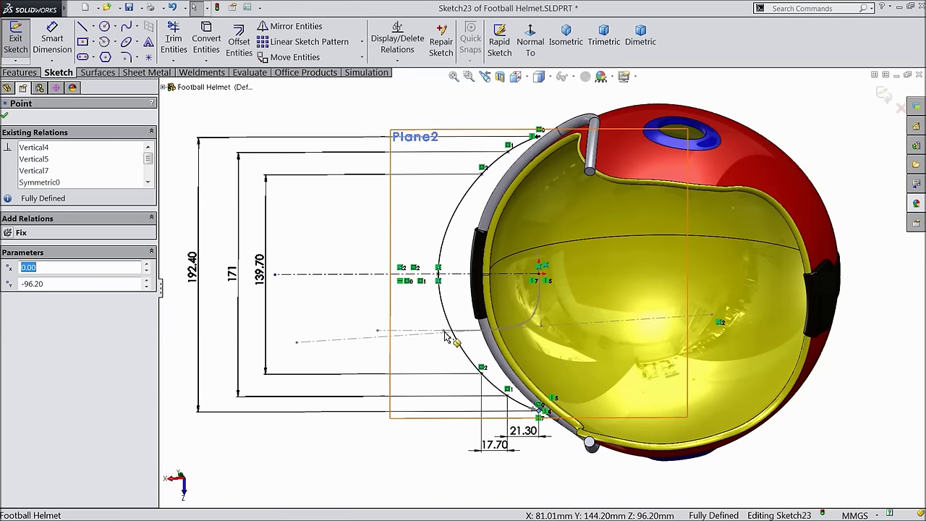
key(Escape)
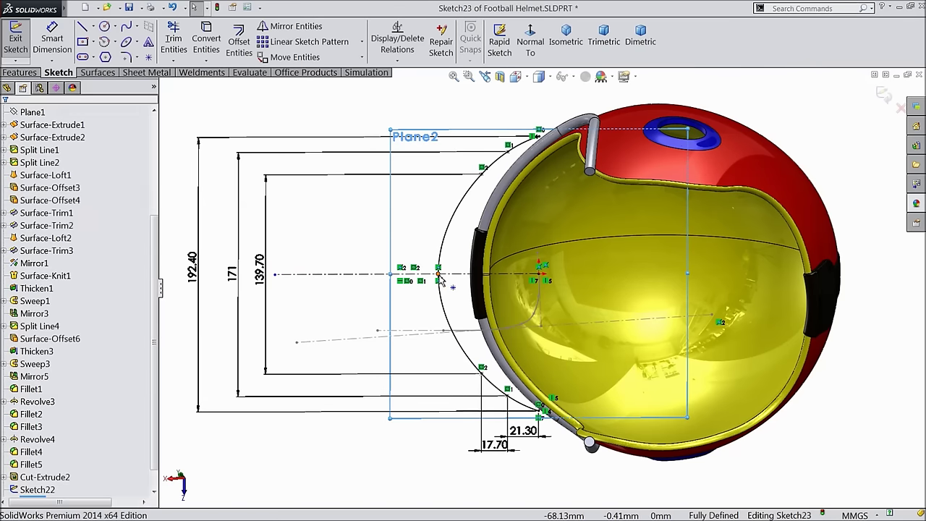
click(439, 279)
key(f)
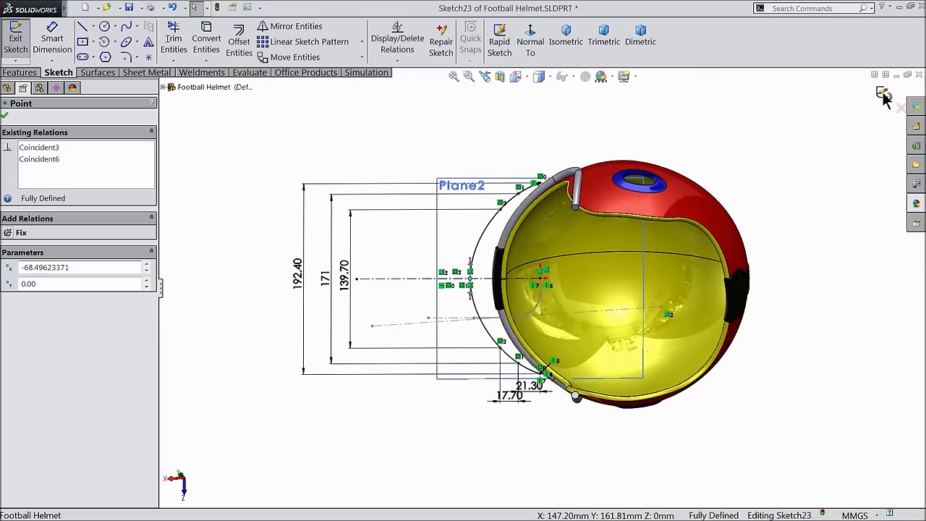
click(882, 95)
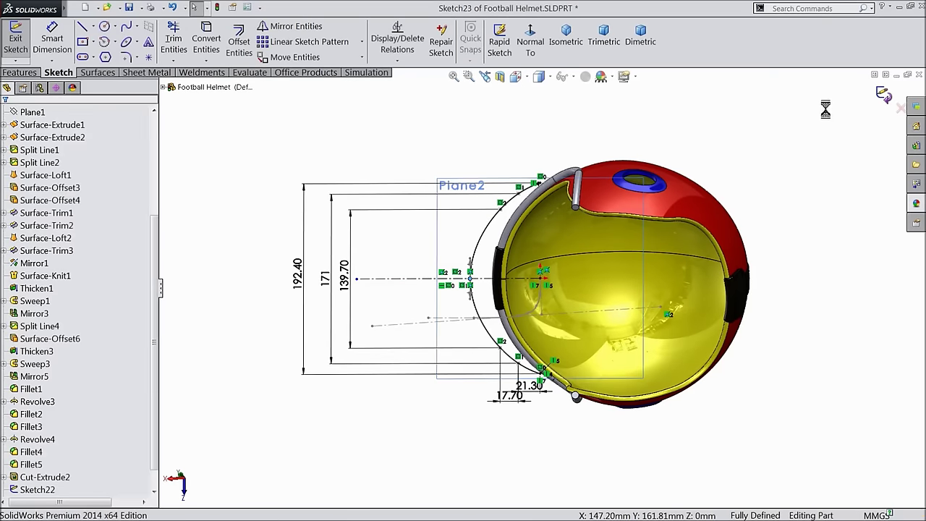
- Hide Plane2
click(457, 190)
click(506, 154)
middle_drag(504, 140, 686, 315)
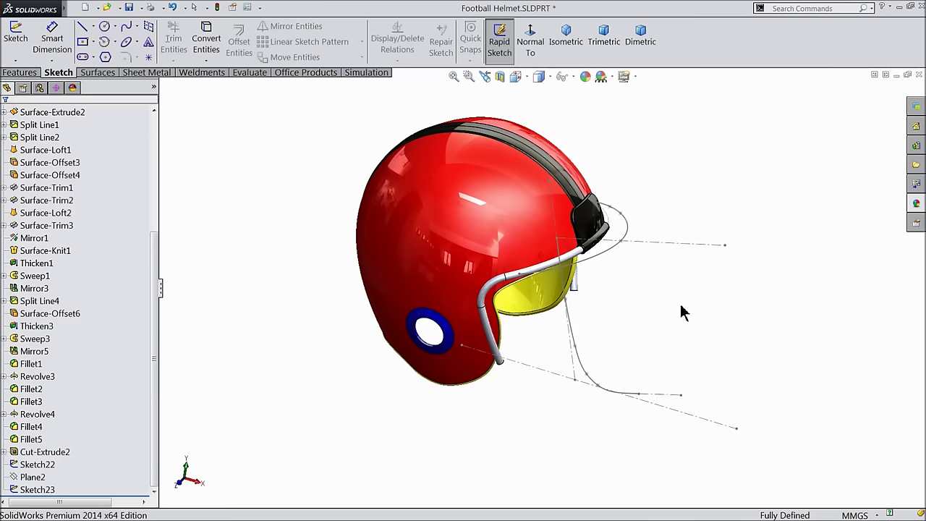
- Project a sketch-on-sketch curve from Sketch22 and Sketch23
click(20, 73)
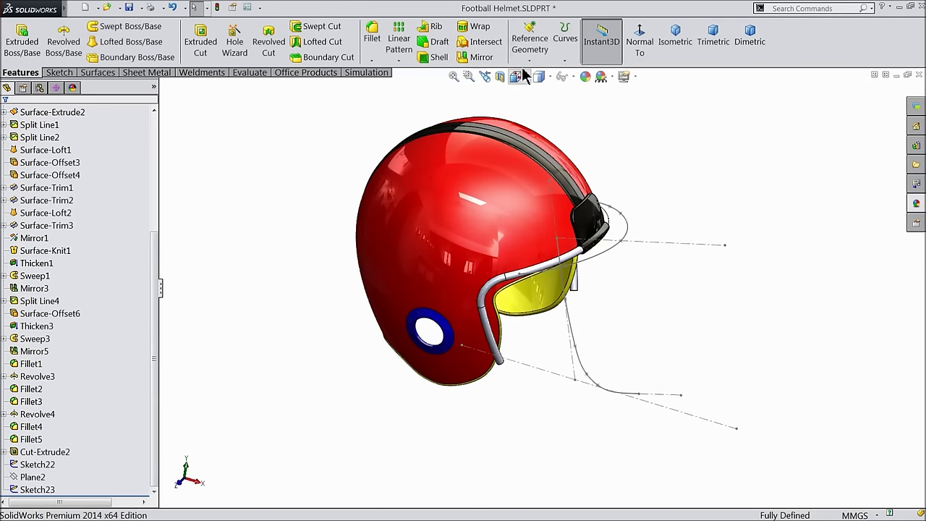
click(560, 64)
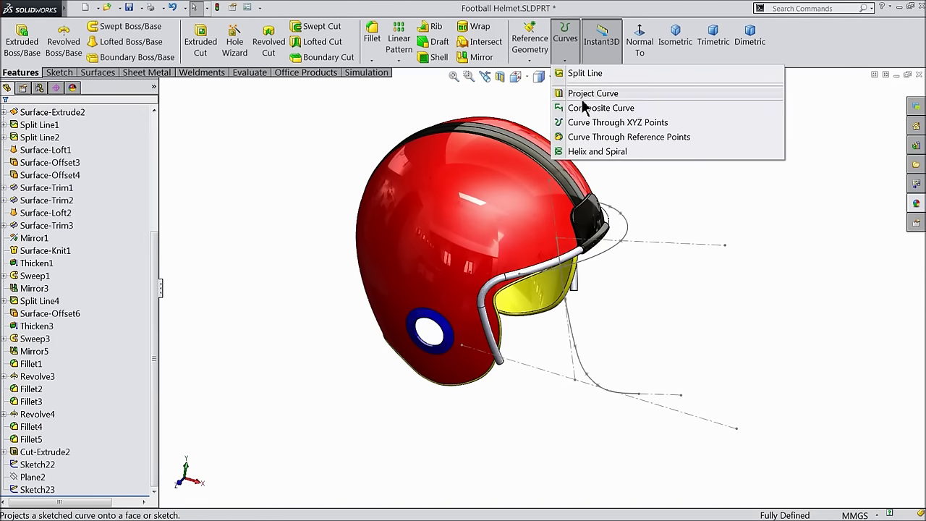
click(597, 98)
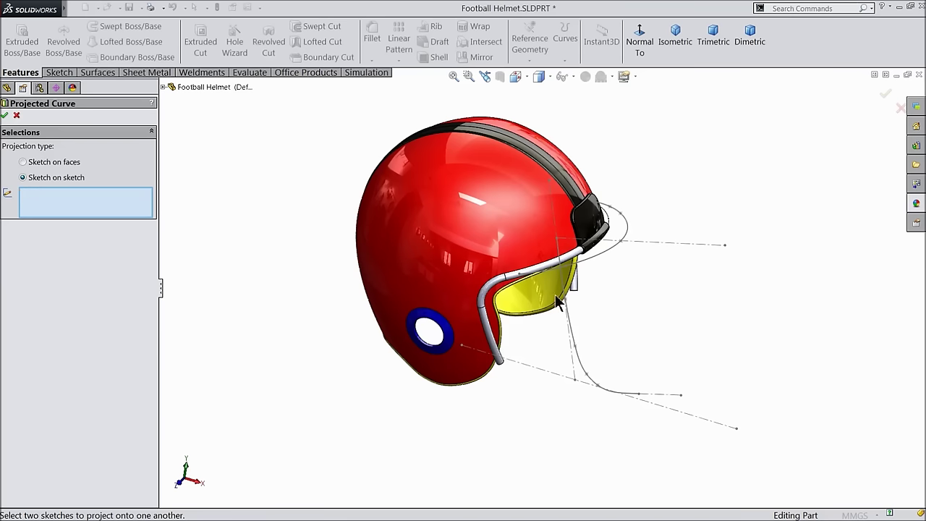
click(574, 338)
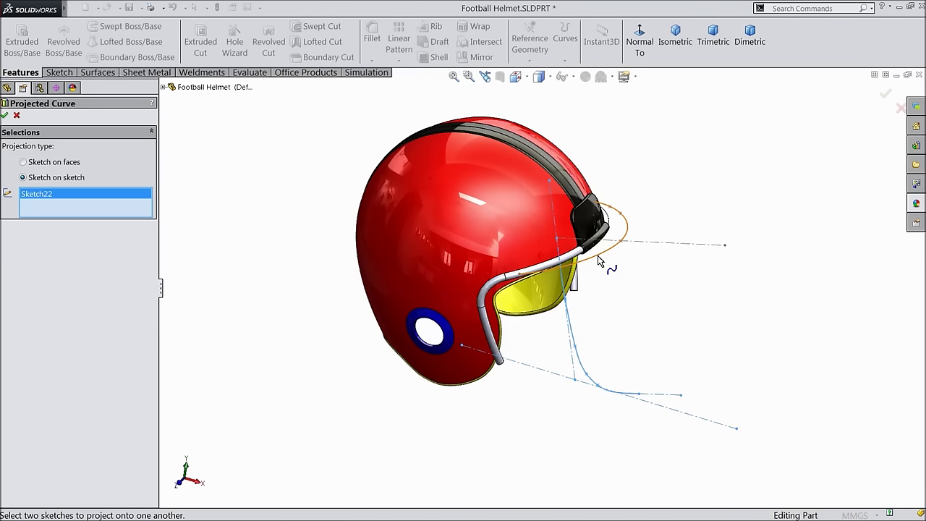
click(597, 256)
middle_drag(600, 314, 598, 301)
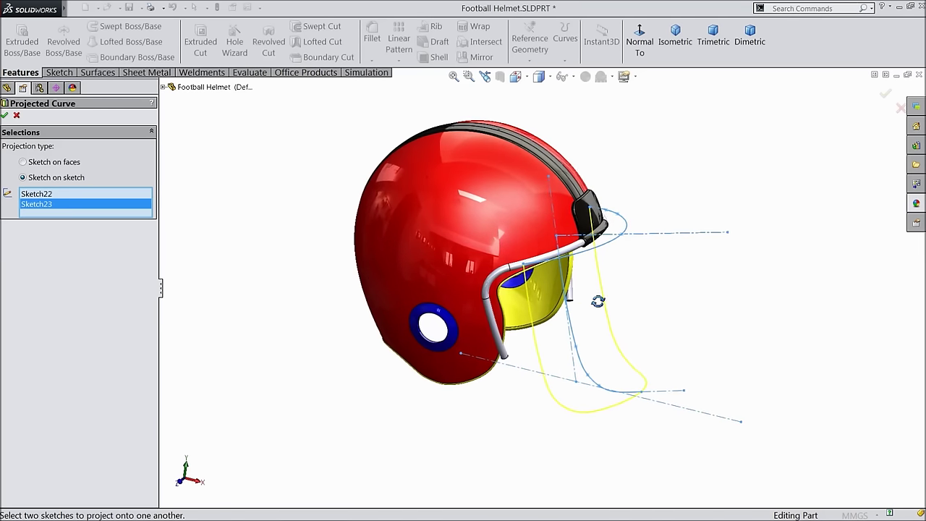
- Accept the projected curve as Curve4 and start a new sketch on Plane2
scroll(600, 329, down, 3)
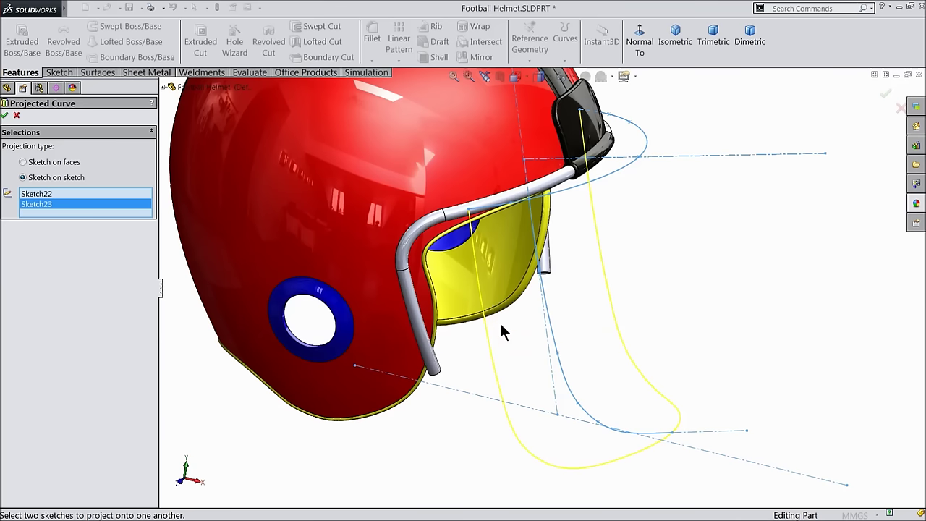
click(7, 114)
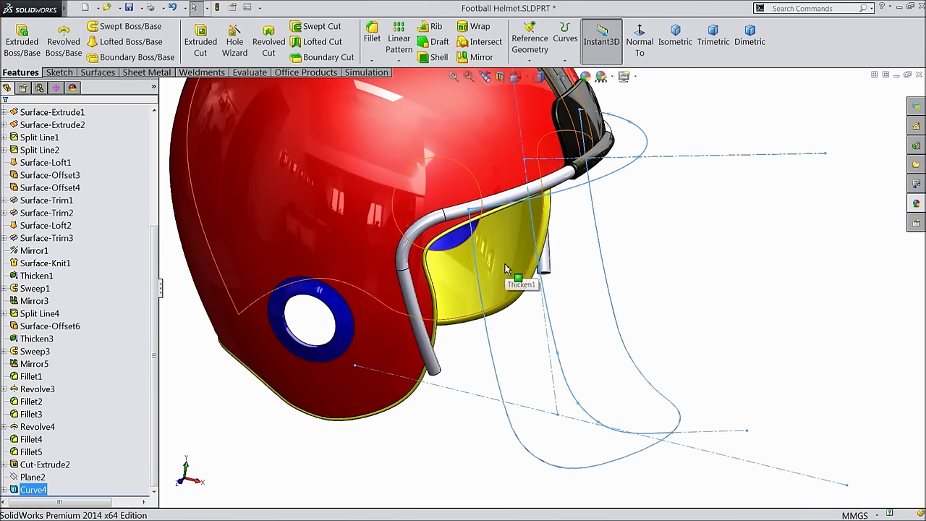
click(685, 267)
middle_drag(687, 273, 665, 252)
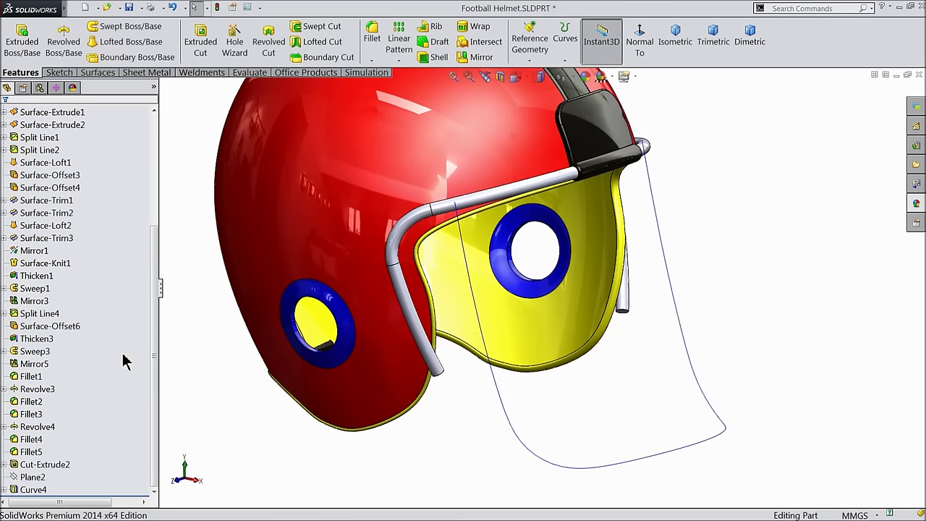
click(32, 477)
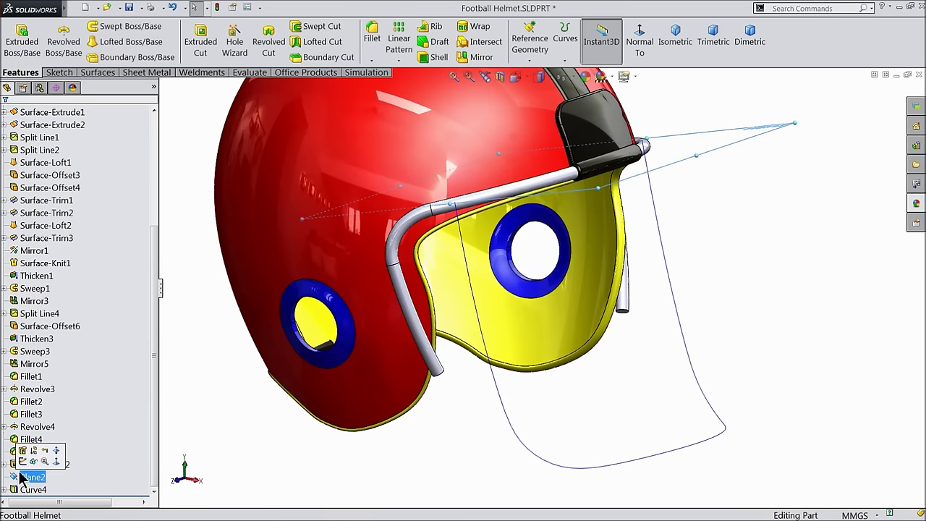
click(26, 463)
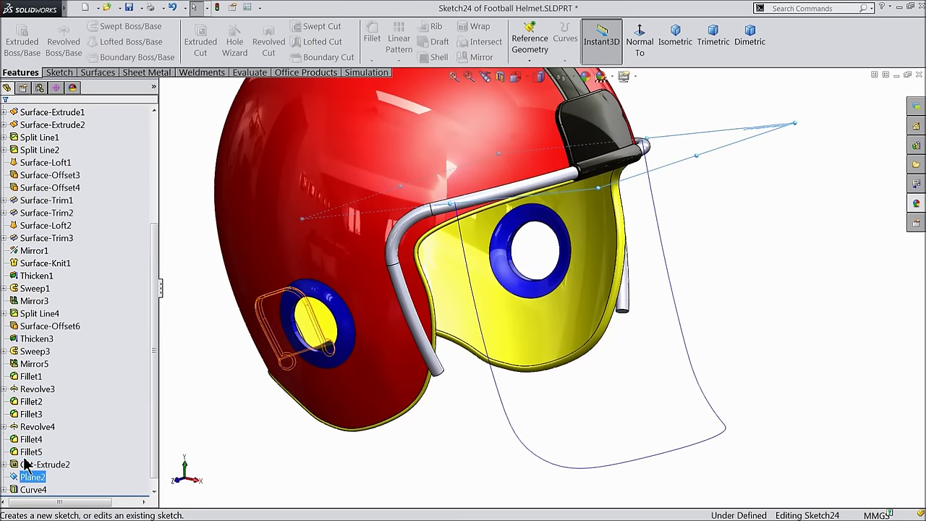
- Draw a small circle, about 2.57 mm radius, beside the facemask curve's end
click(58, 73)
click(104, 26)
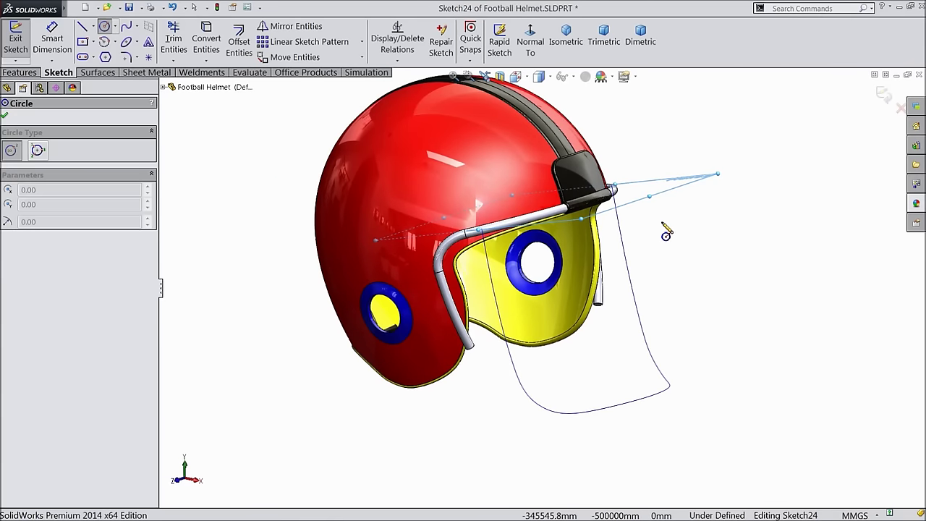
mouse_move(666, 232)
middle_down()
mouse_move(686, 250)
mouse_move(657, 263)
mouse_move(603, 167)
mouse_move(542, 149)
middle_up()
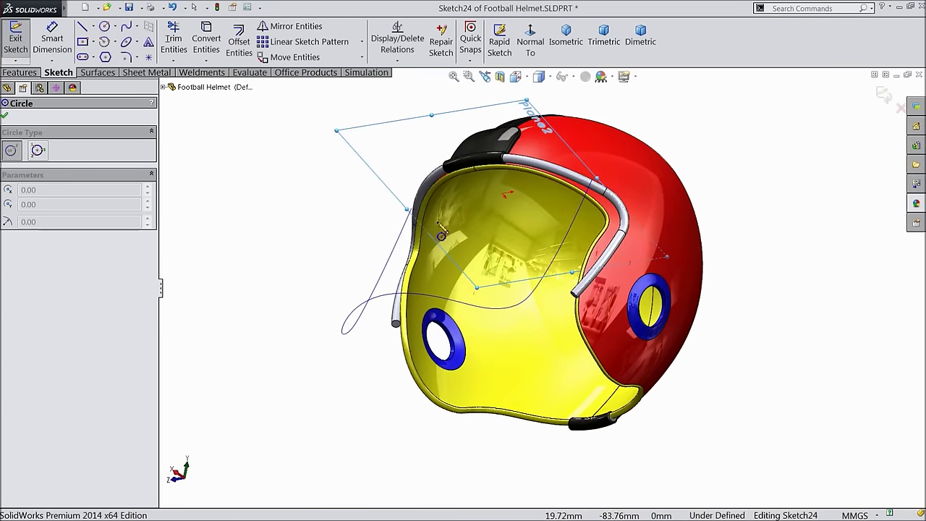
scroll(447, 239, down, 6)
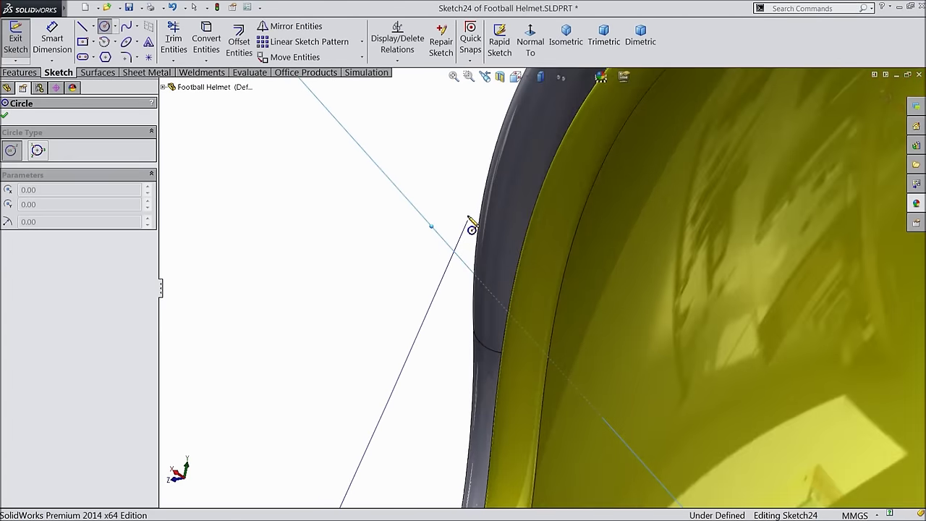
scroll(468, 230, down, 2)
drag(424, 159, 450, 187)
right_click(188, 127)
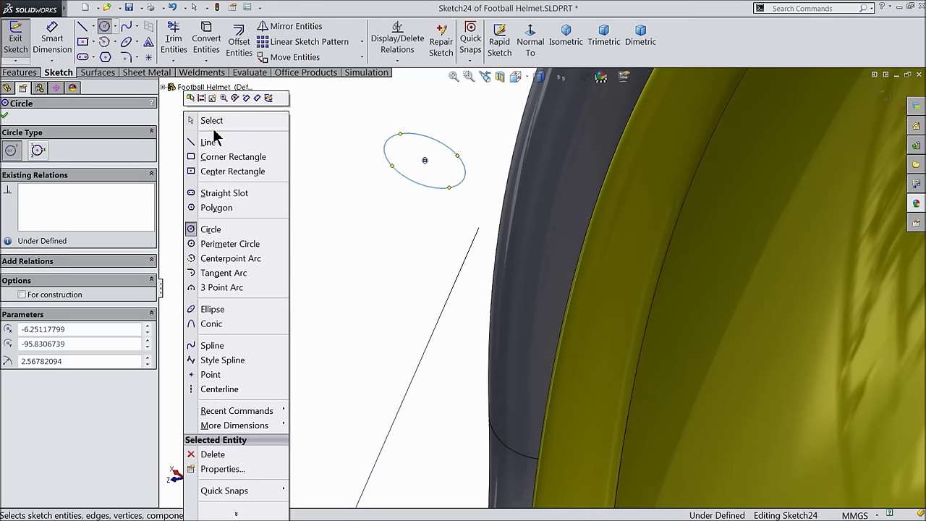
click(215, 121)
click(52, 41)
mouse_move(372, 149)
middle_down()
mouse_move(345, 186)
mouse_move(379, 81)
middle_up()
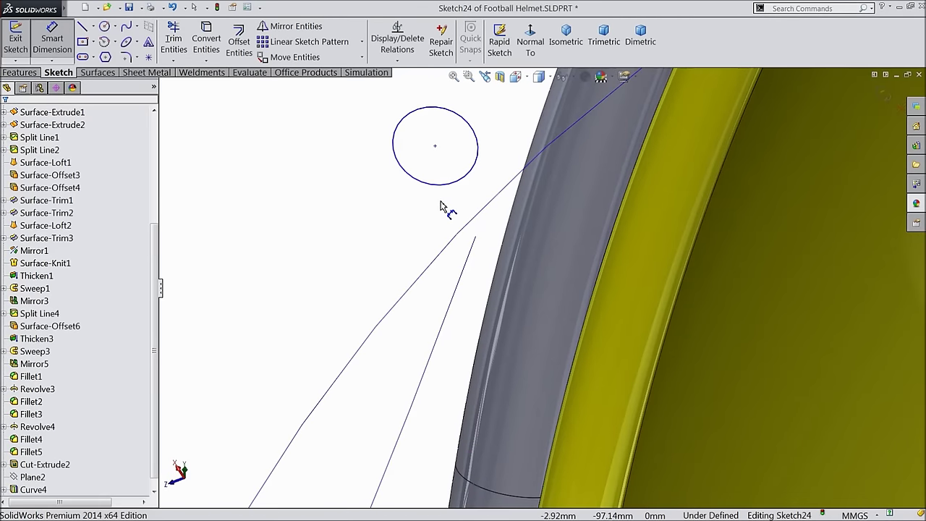
- Dimension the circle's diameter to 7.2 mm
click(392, 135)
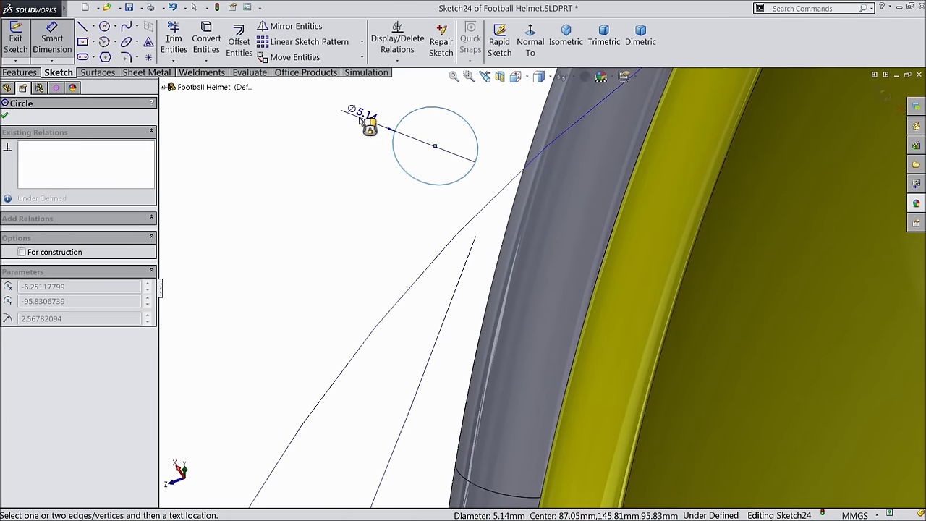
click(360, 121)
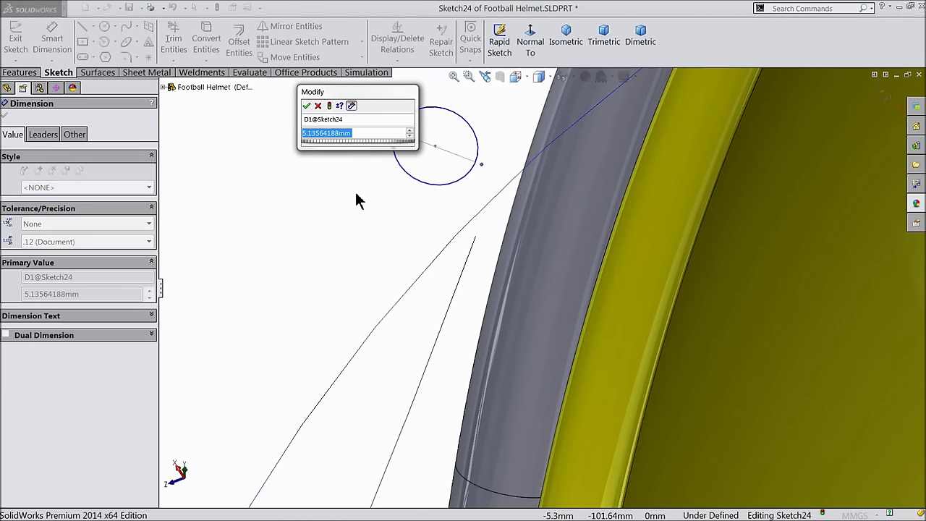
text(7.2)
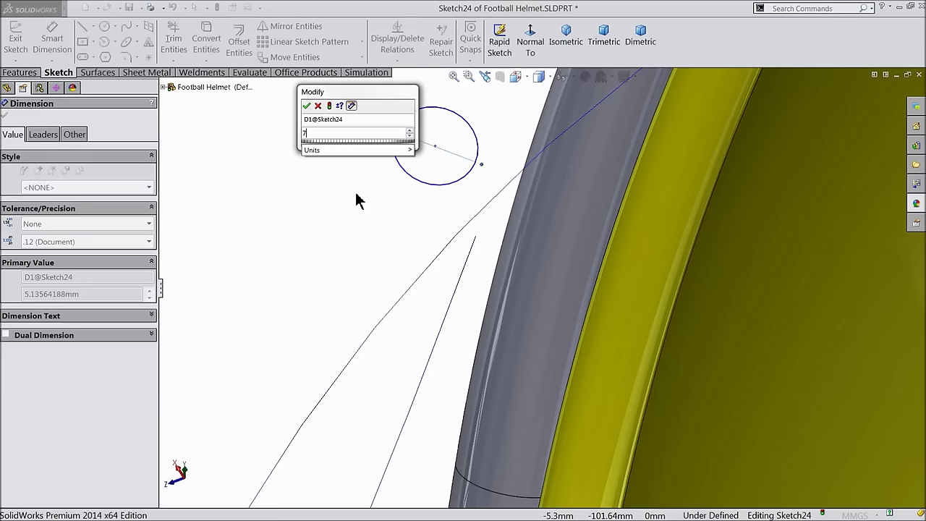
mouse_move(328, 153)
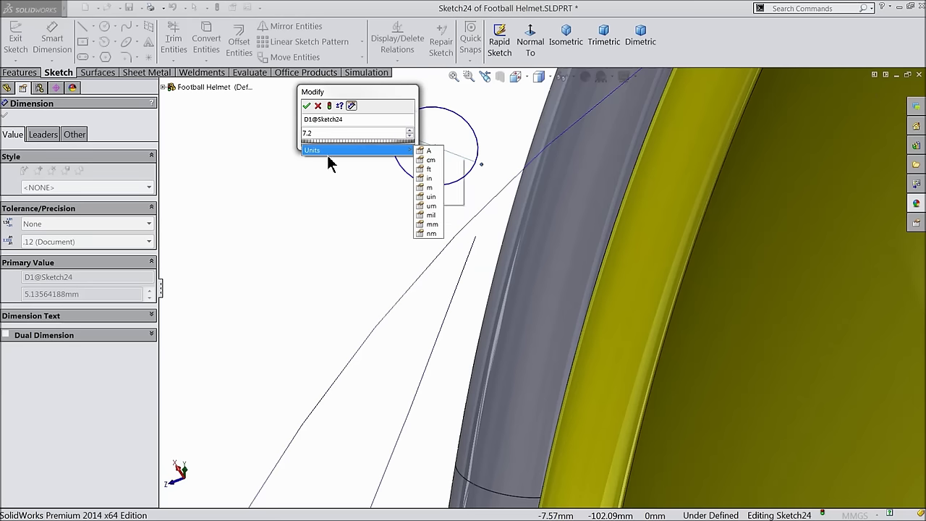
click(307, 106)
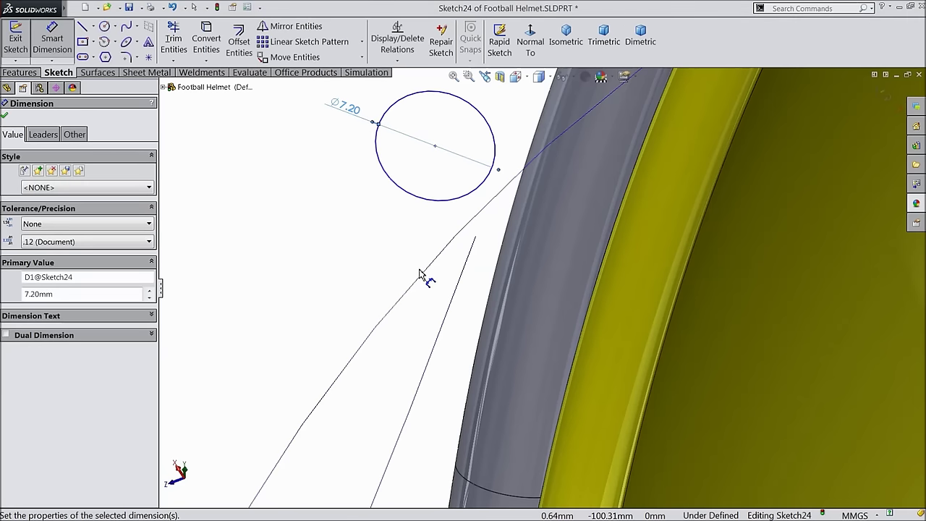
- Pierce the circle's centre onto the facemask curve and close Sketch24
scroll(421, 274, up, 3)
scroll(423, 275, up, 2)
scroll(424, 274, up, 2)
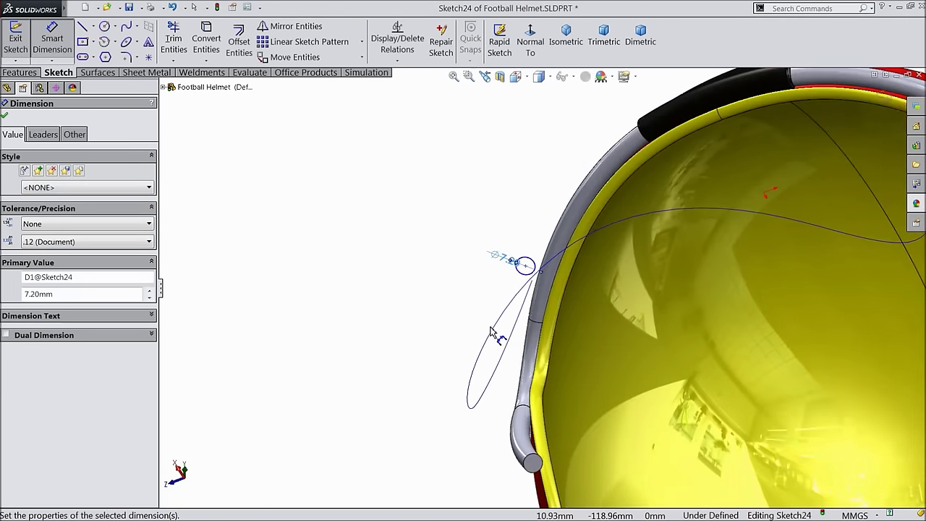
scroll(553, 269, down, 5)
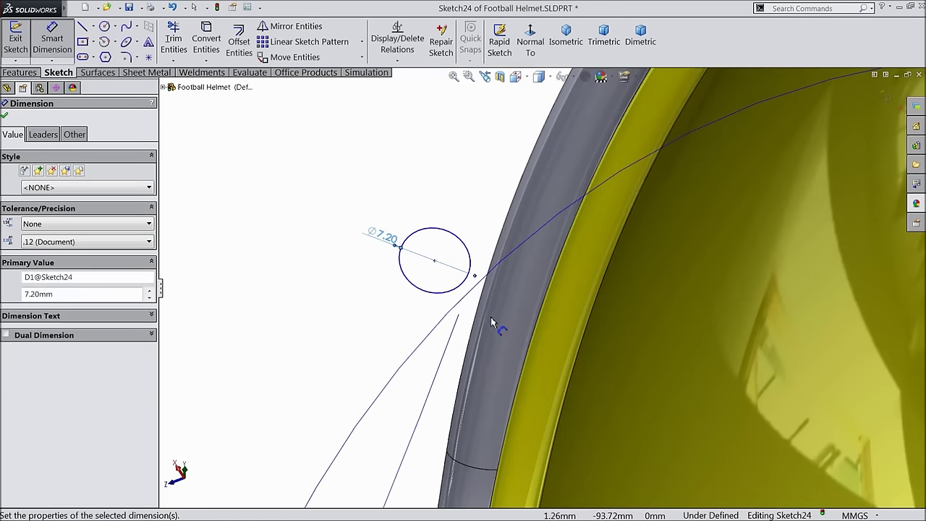
scroll(451, 304, down, 2)
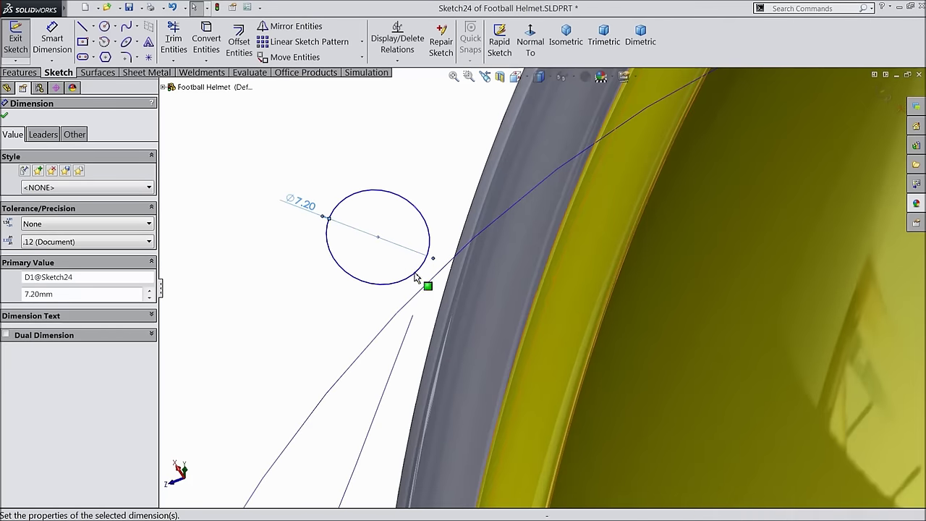
click(378, 238)
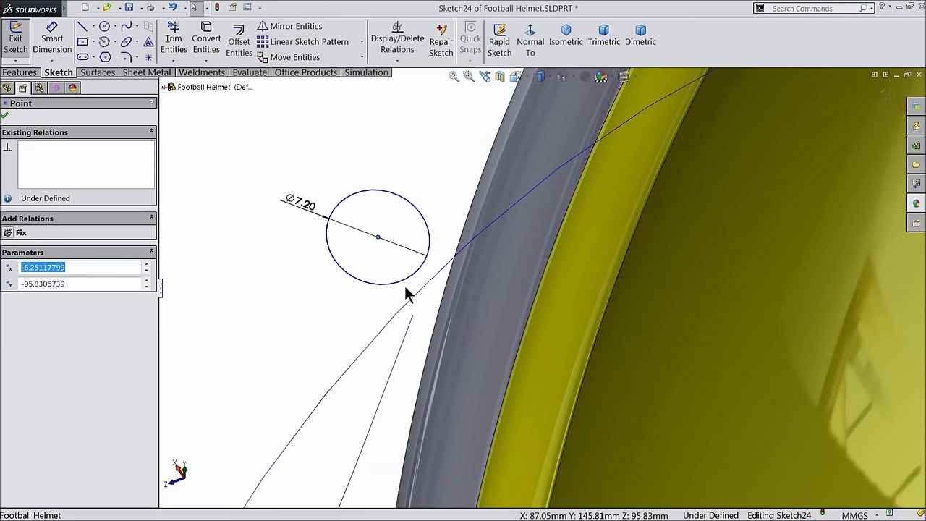
ctrl+click(411, 324)
click(448, 281)
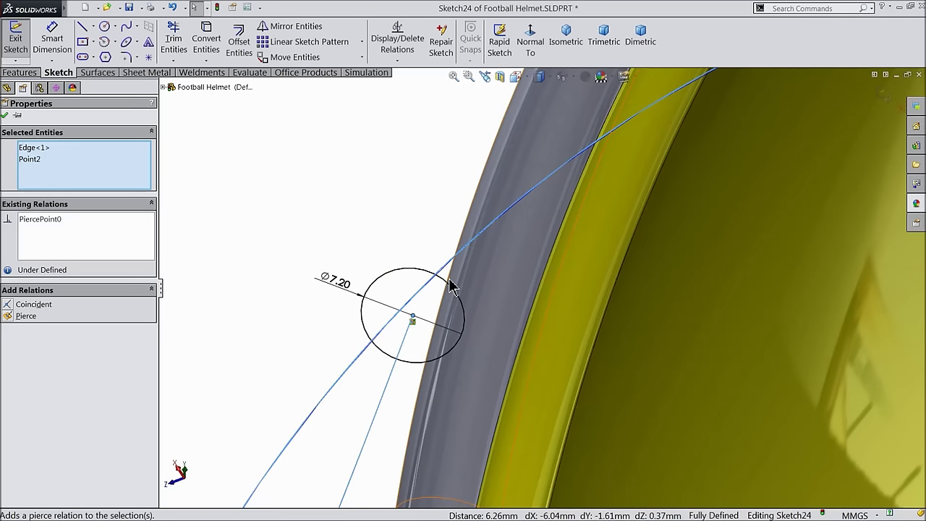
key(f)
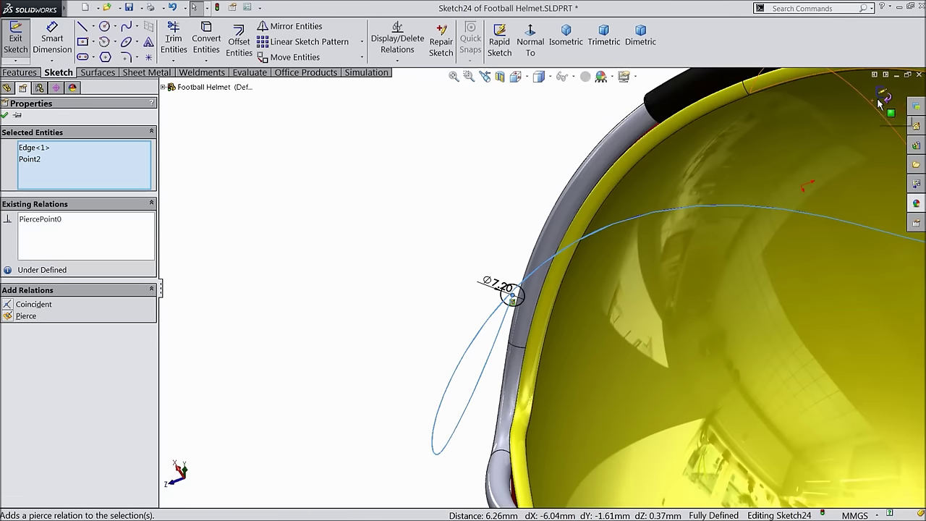
click(897, 107)
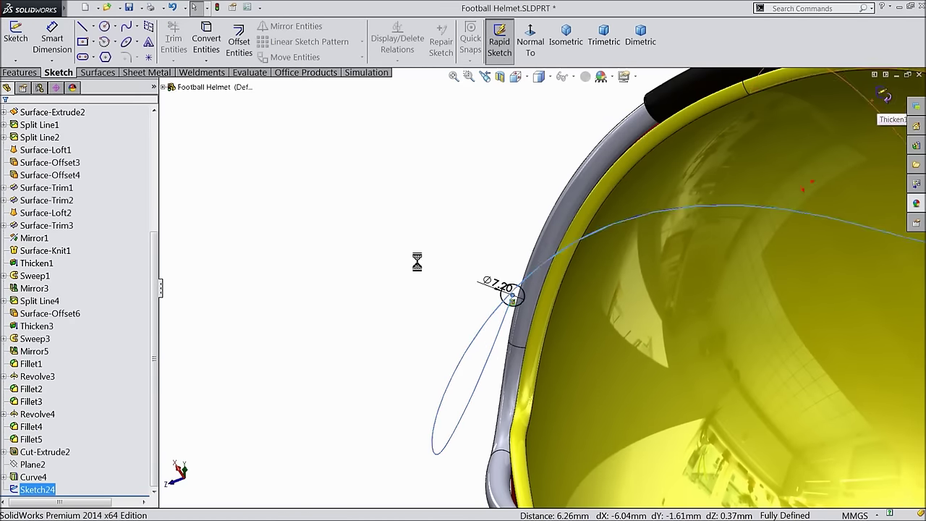
middle_drag(471, 242, 470, 353)
key(f)
scroll(610, 341, down, 5)
middle_drag(609, 341, 728, 394)
scroll(618, 336, up, 4)
scroll(632, 323, down, 5)
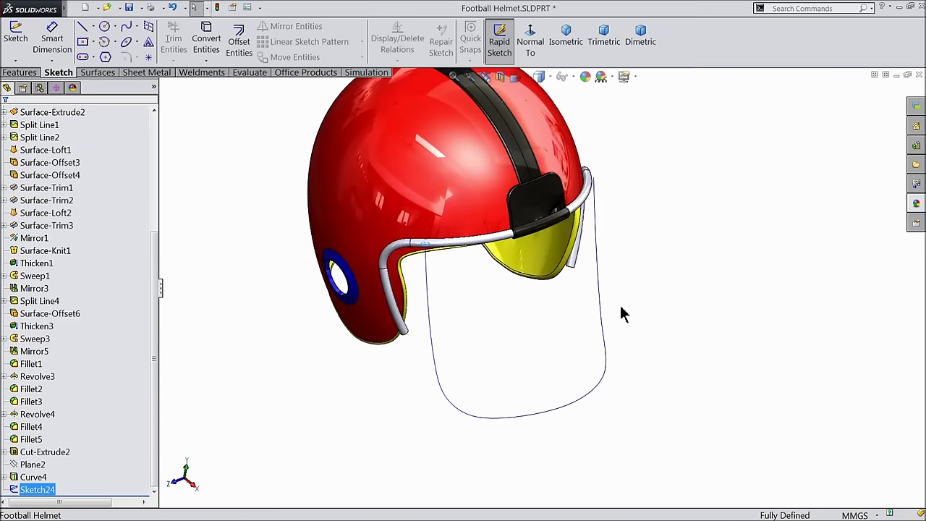
scroll(525, 269, down, 3)
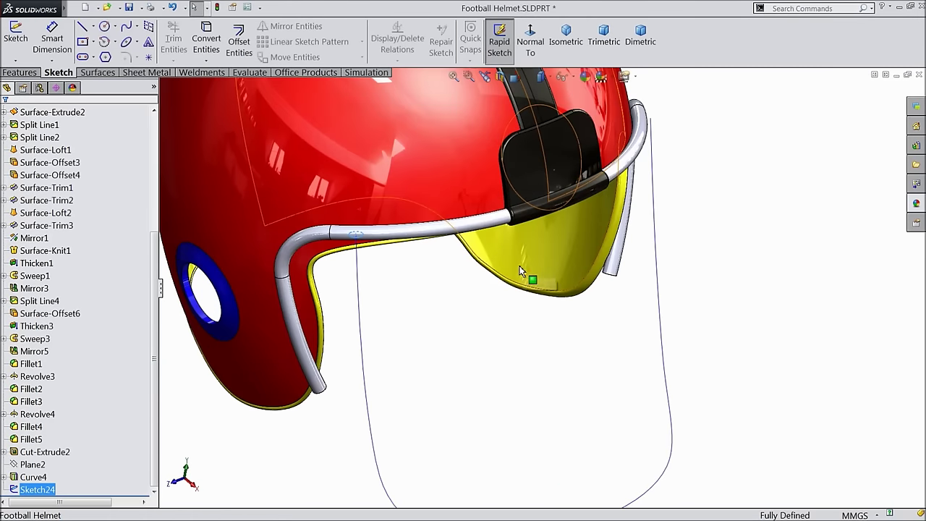
click(17, 75)
- Sweep the Ø7.20 mm Sketch24 circle along Curve4 to form the Sweep4 bar
click(128, 27)
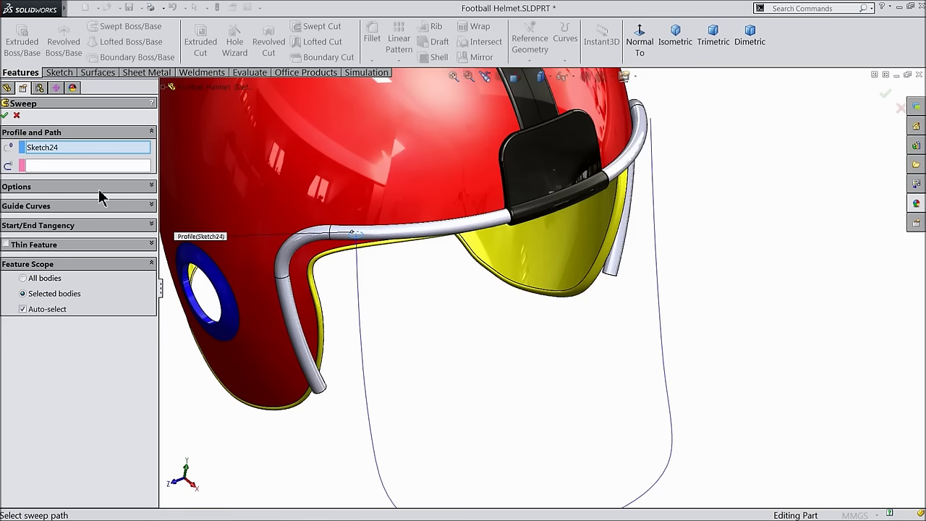
click(72, 166)
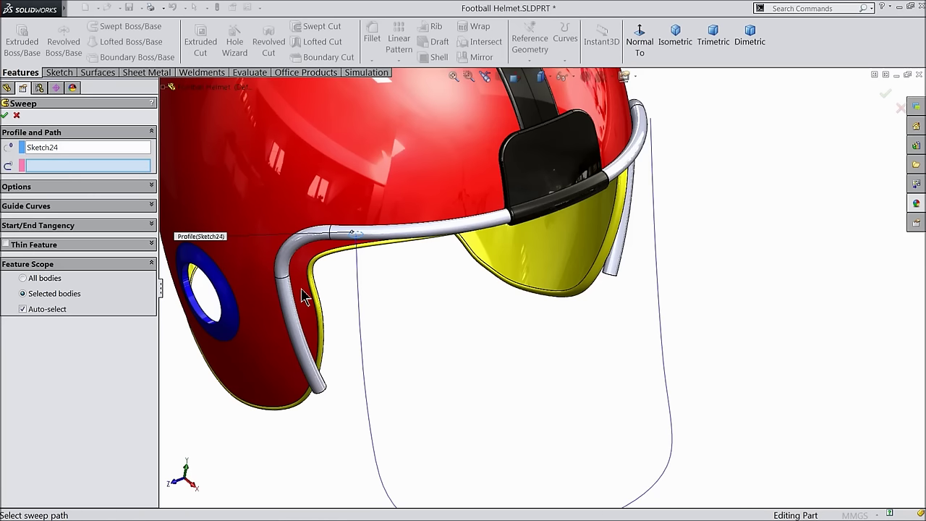
click(360, 307)
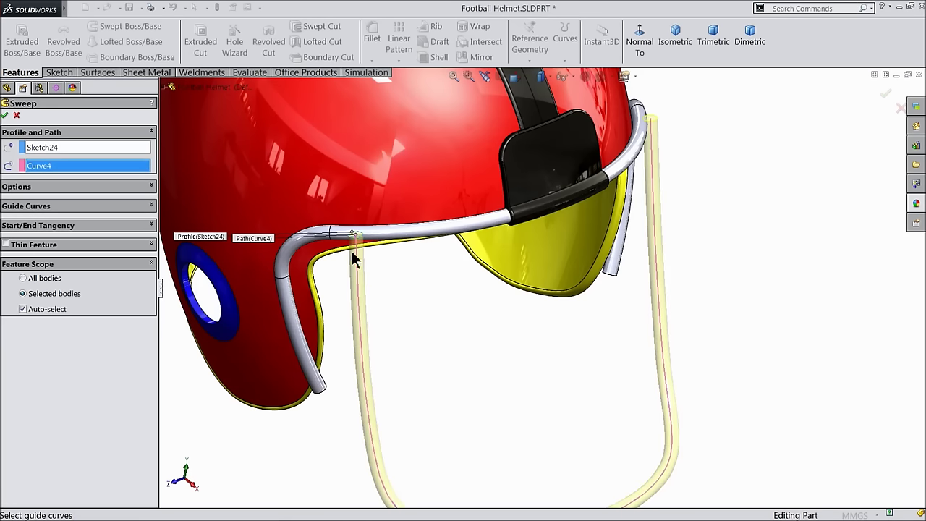
scroll(355, 265, up, 2)
scroll(606, 313, down, 2)
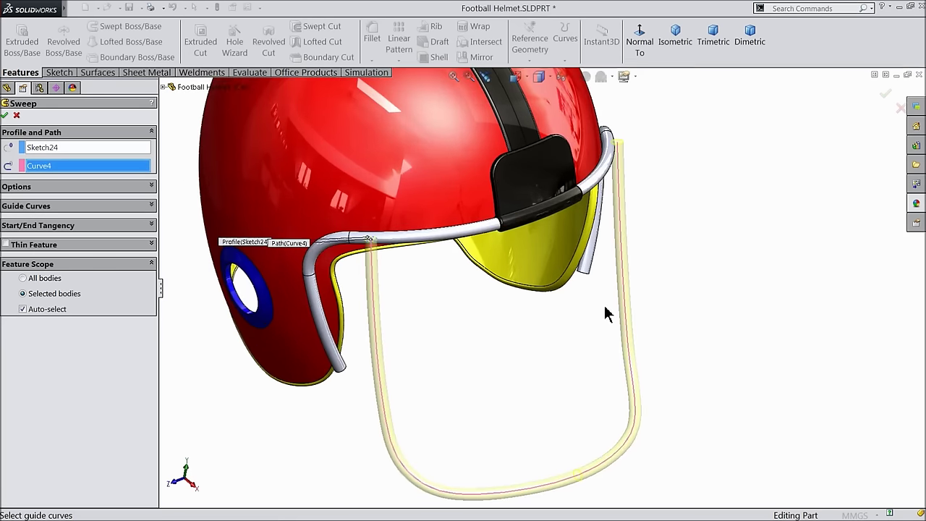
click(6, 115)
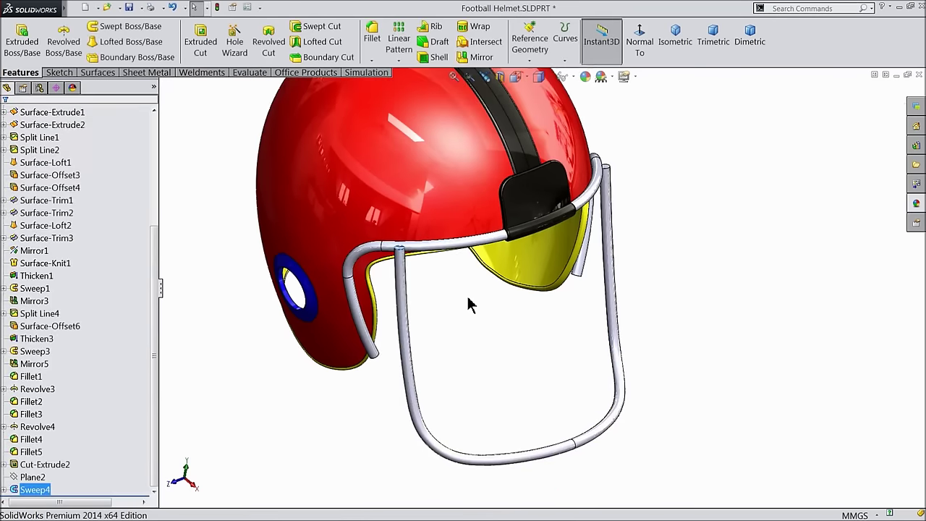
middle_drag(452, 291, 484, 318)
scroll(486, 317, up, 4)
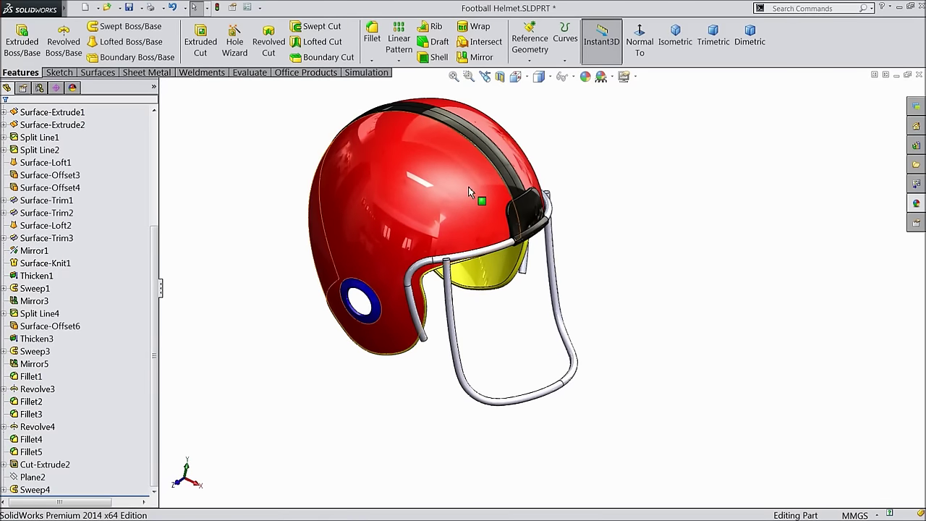
scroll(531, 372, down, 5)
middle_drag(526, 349, 460, 382)
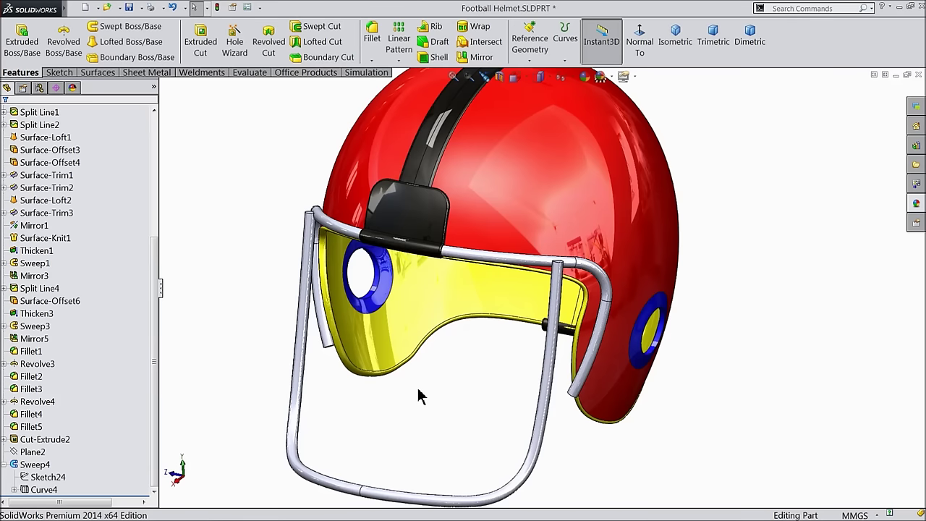
drag(154, 259, 154, 136)
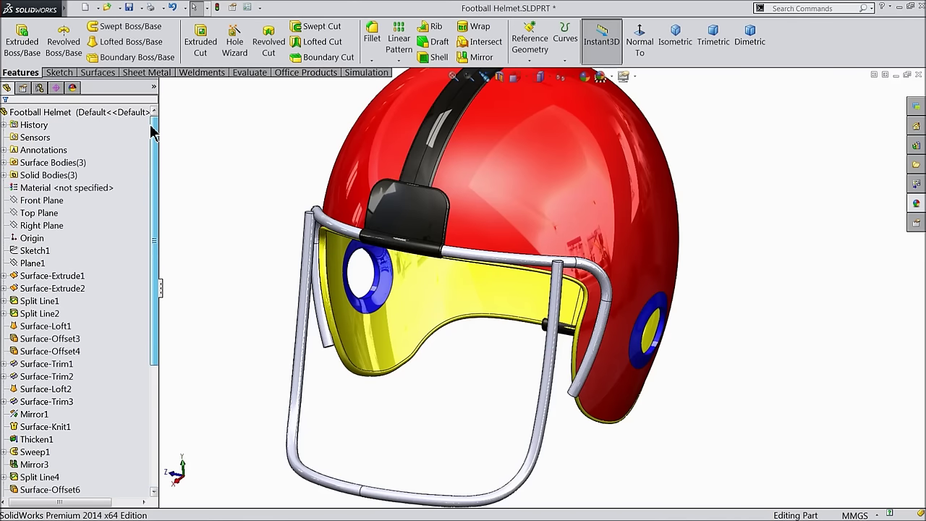
click(22, 205)
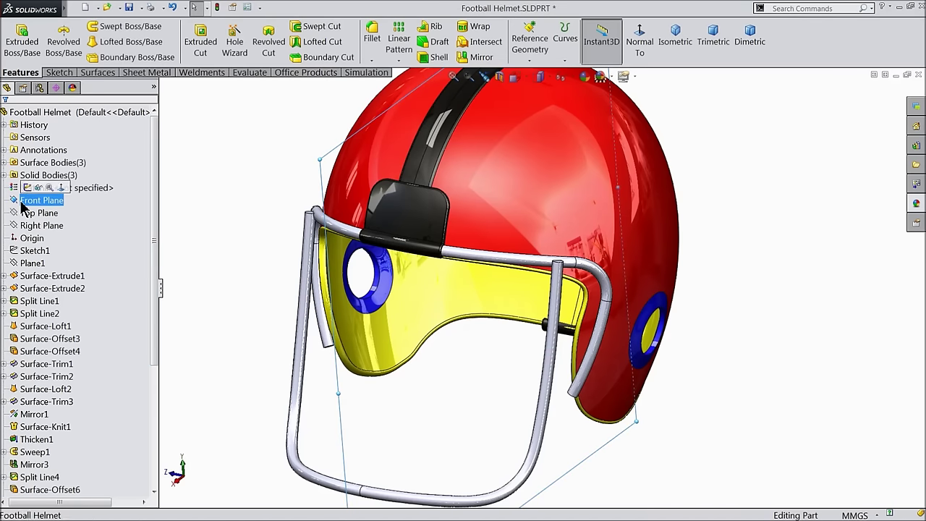
- Start a new sketch on the Front Plane, viewed head-on
click(26, 187)
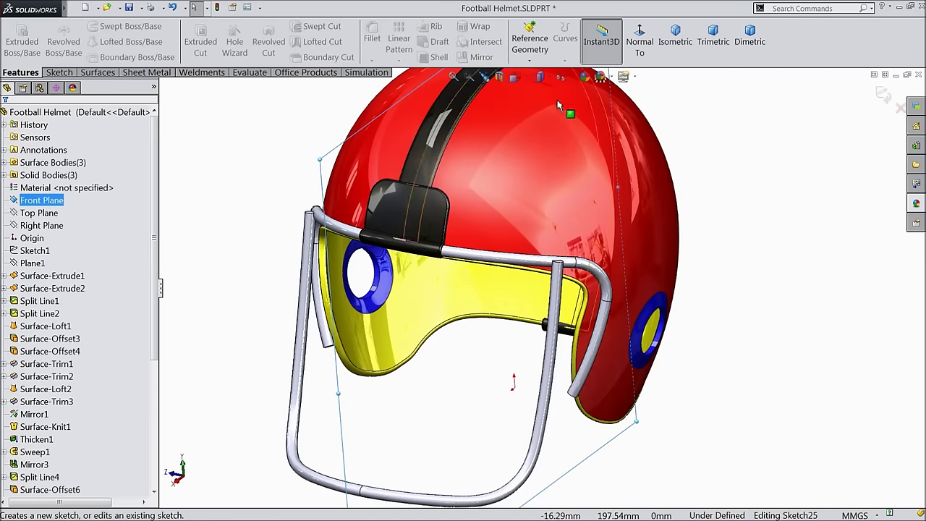
click(640, 51)
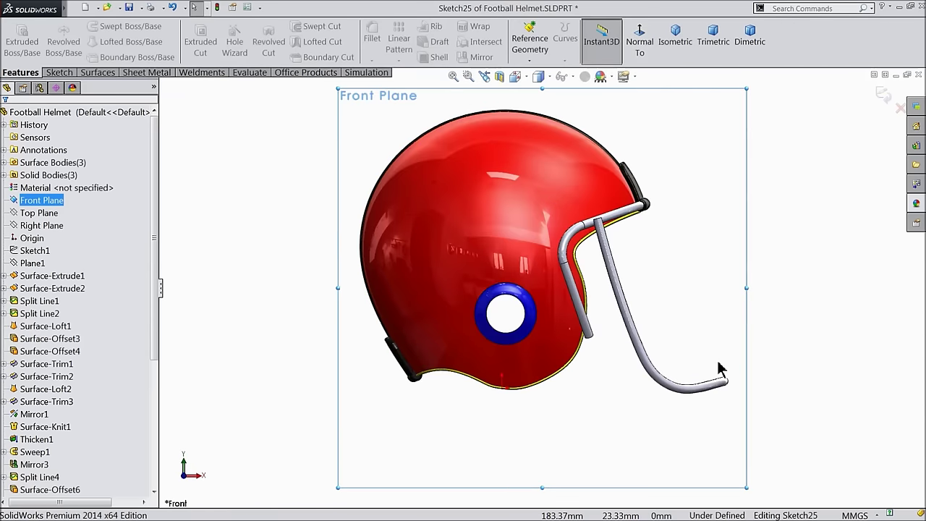
scroll(719, 367, down, 2)
click(60, 73)
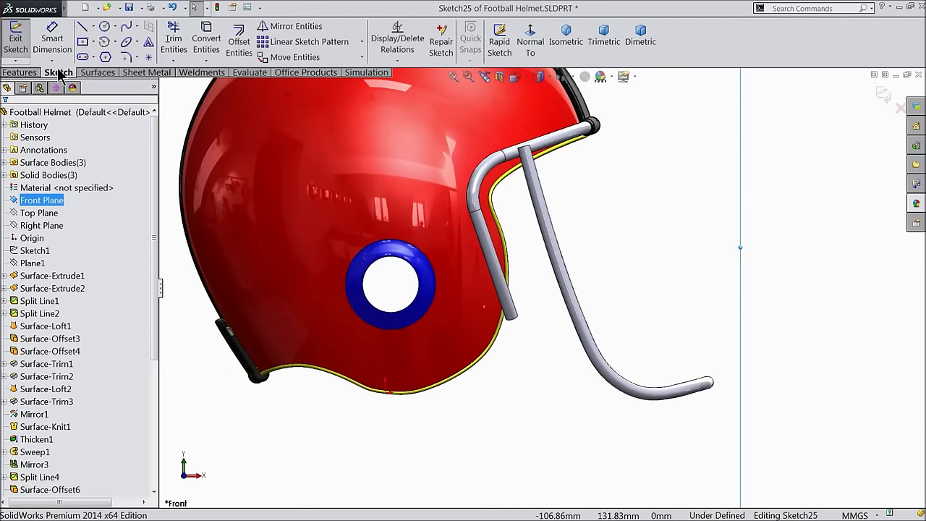
- Draw a horizontal construction centerline across the front facemask bar
click(92, 26)
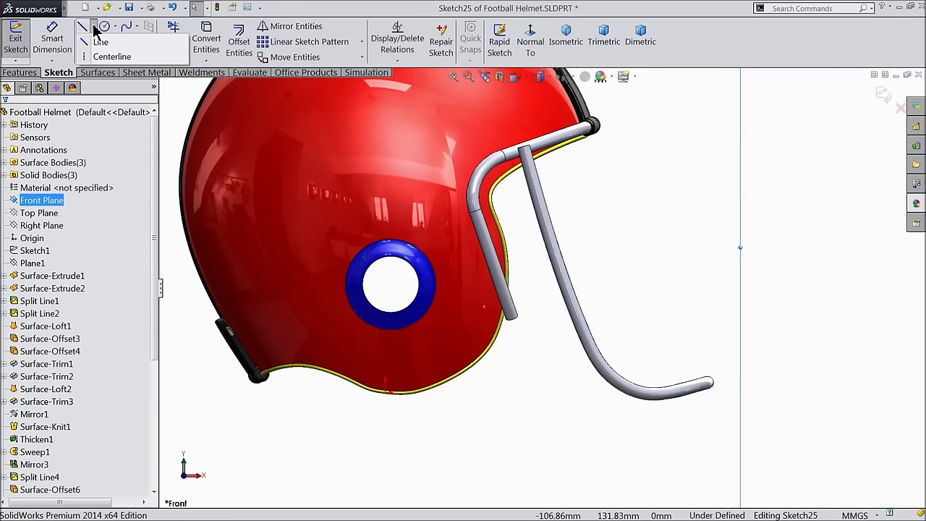
click(101, 56)
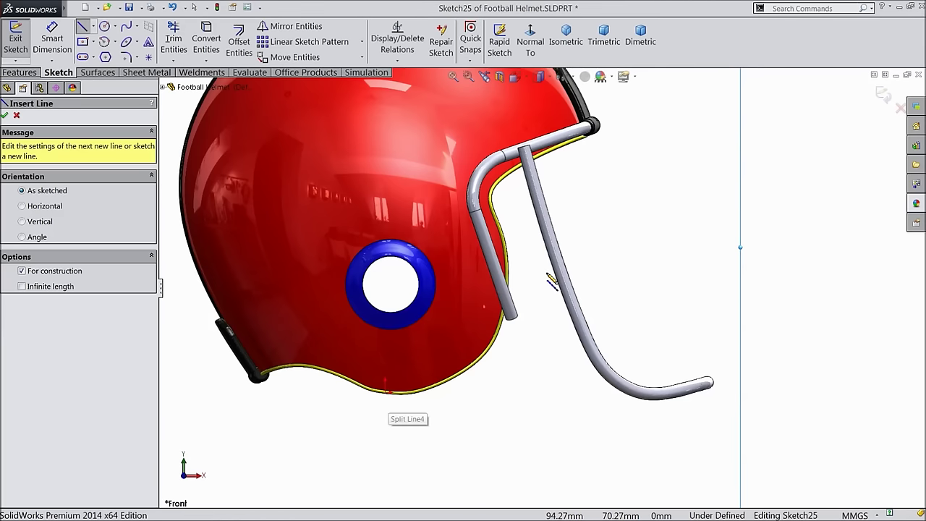
click(659, 272)
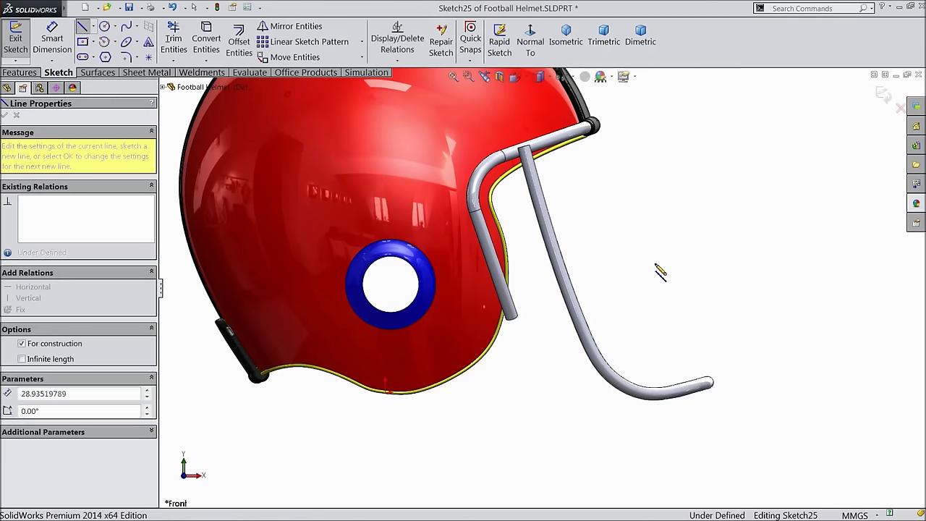
click(748, 275)
right_click(751, 206)
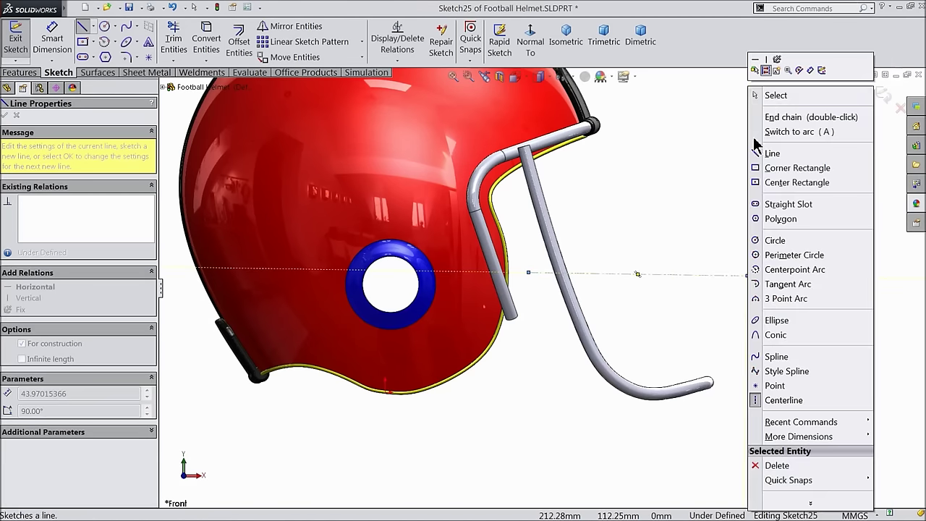
click(769, 93)
click(634, 275)
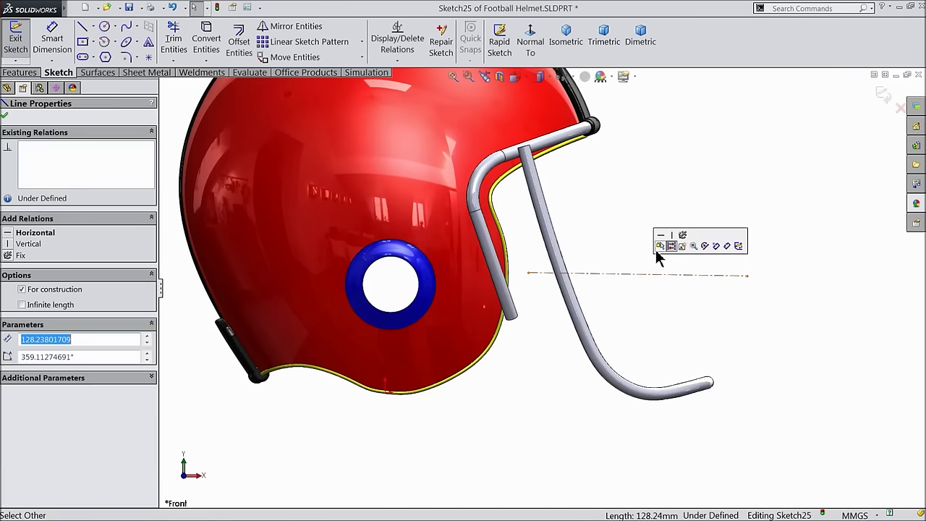
click(662, 243)
- Draw a U-shaped spline from the centerline's left end, dipping below, to its right end
click(125, 26)
scroll(732, 293, down, 2)
scroll(728, 291, down, 2)
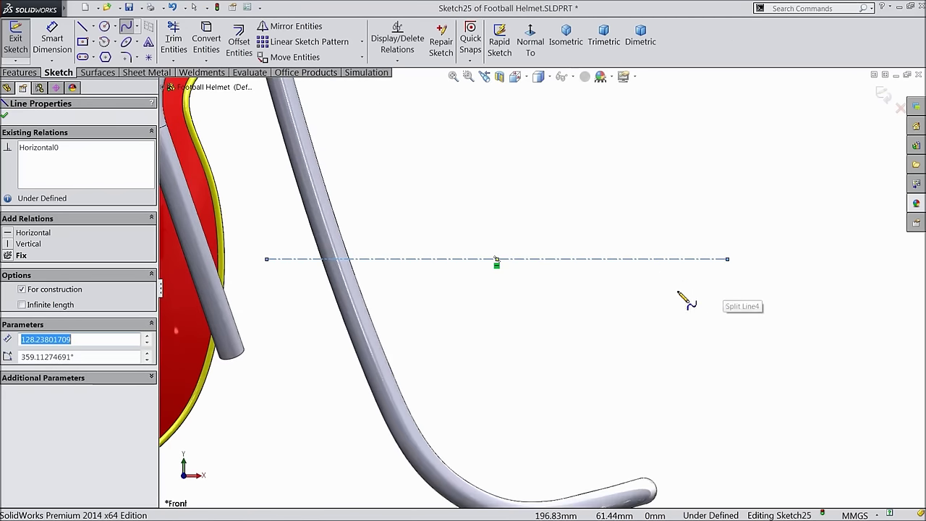
click(267, 259)
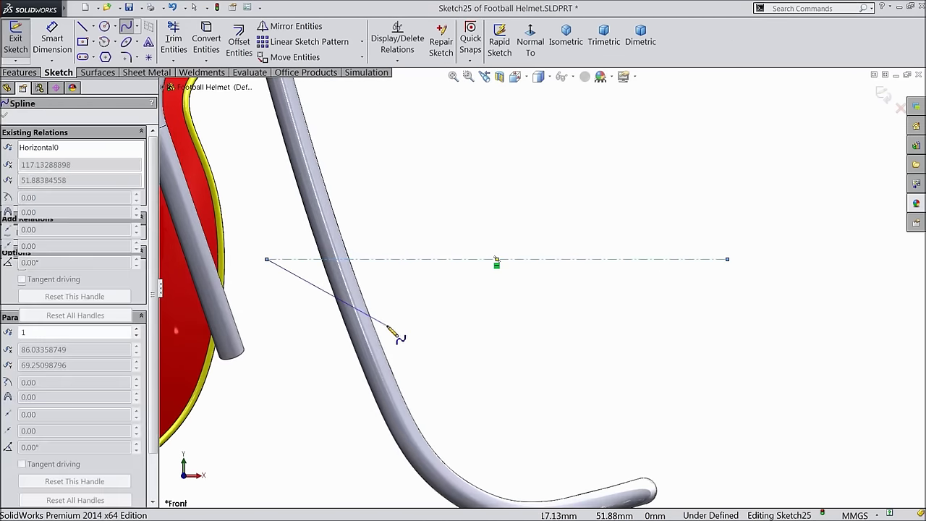
click(384, 322)
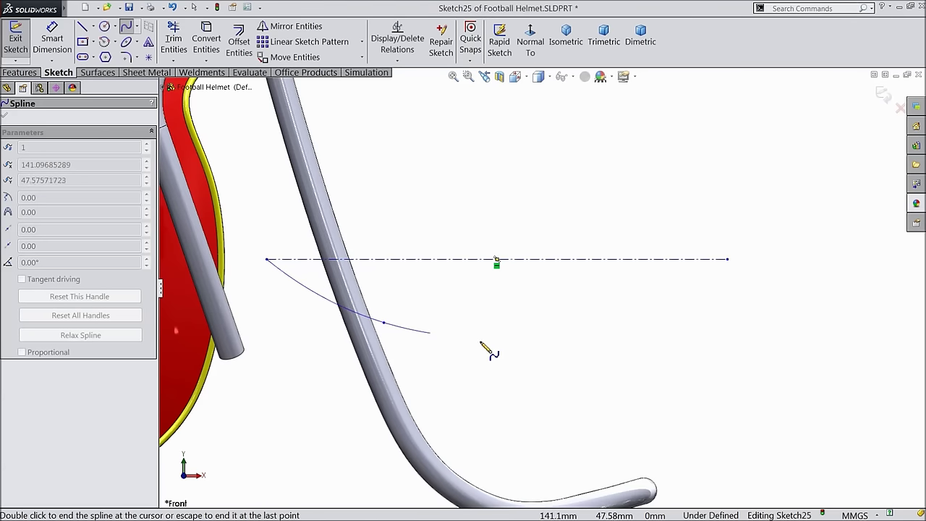
click(511, 343)
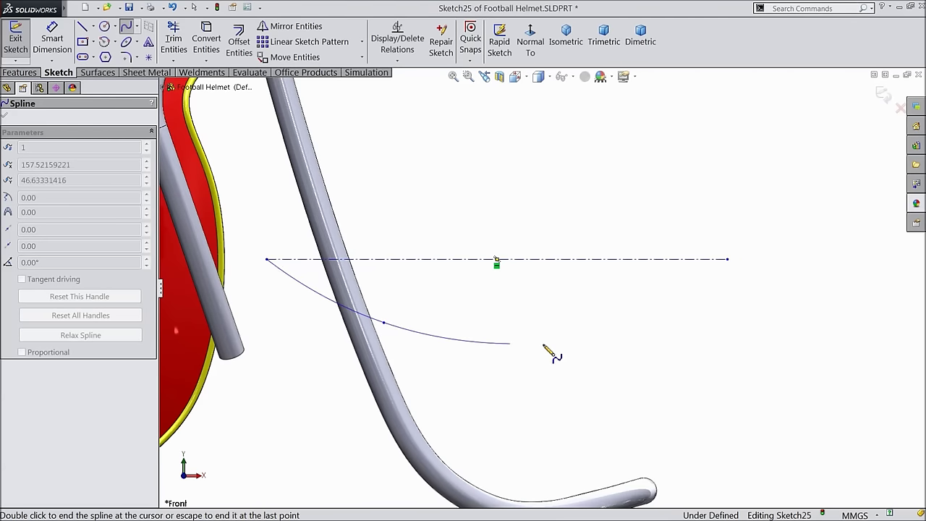
click(654, 319)
double_click(727, 259)
right_click(756, 149)
click(783, 157)
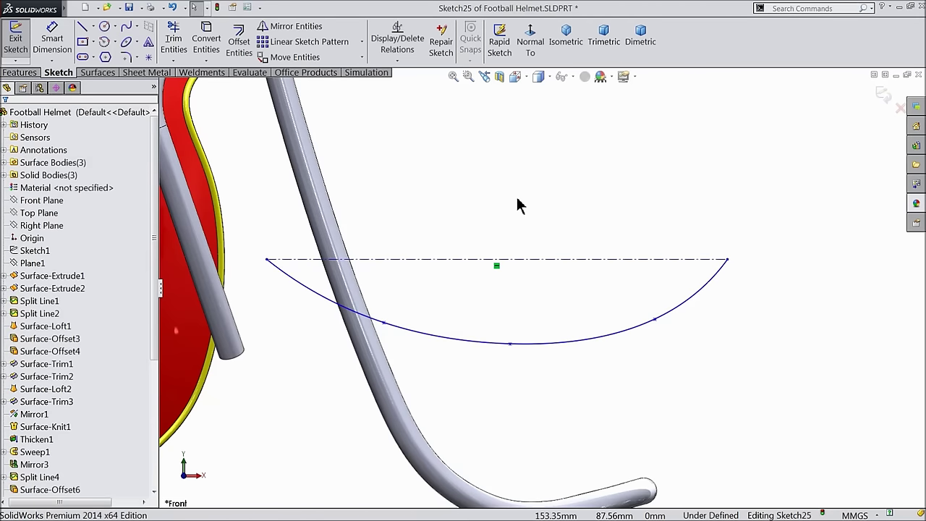
scroll(511, 249, up, 3)
scroll(510, 250, up, 3)
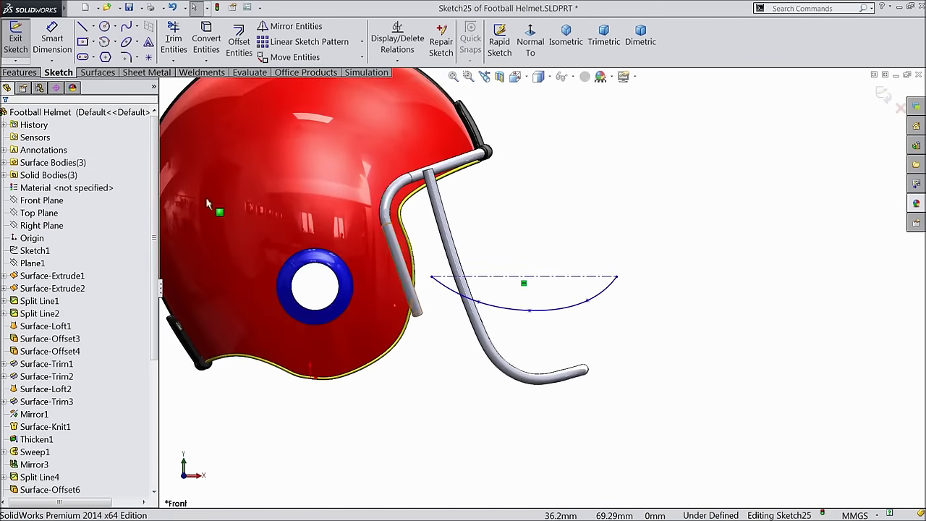
click(52, 40)
- Dimension the spline's right end 176 mm horizontally from the origin
scroll(373, 306, down, 2)
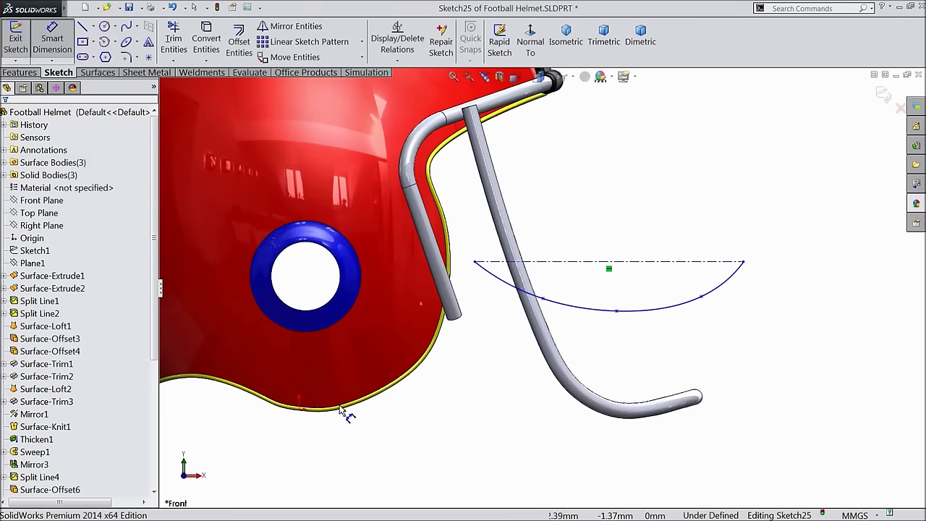
click(300, 410)
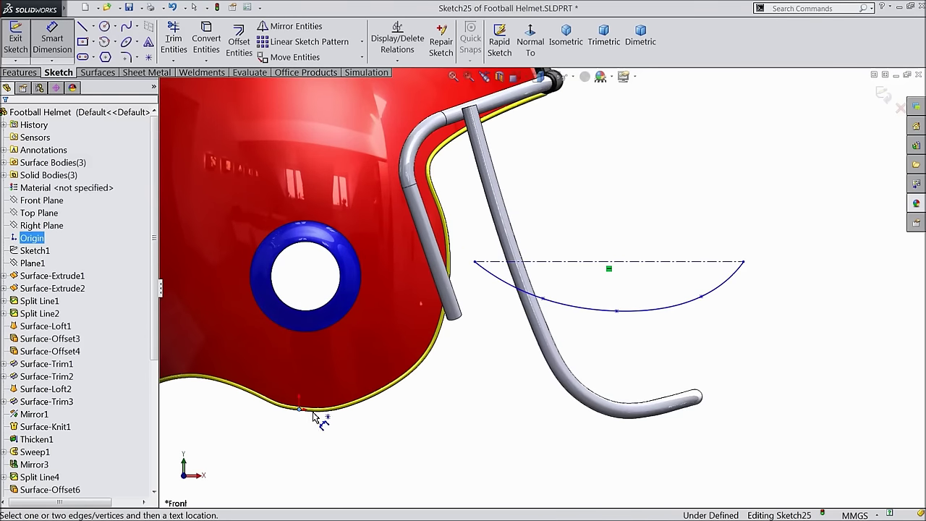
click(745, 264)
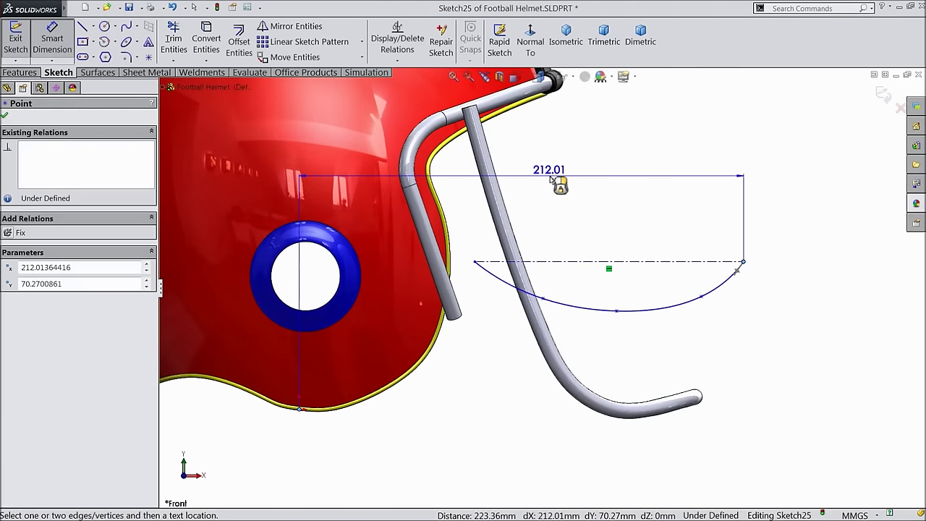
click(552, 180)
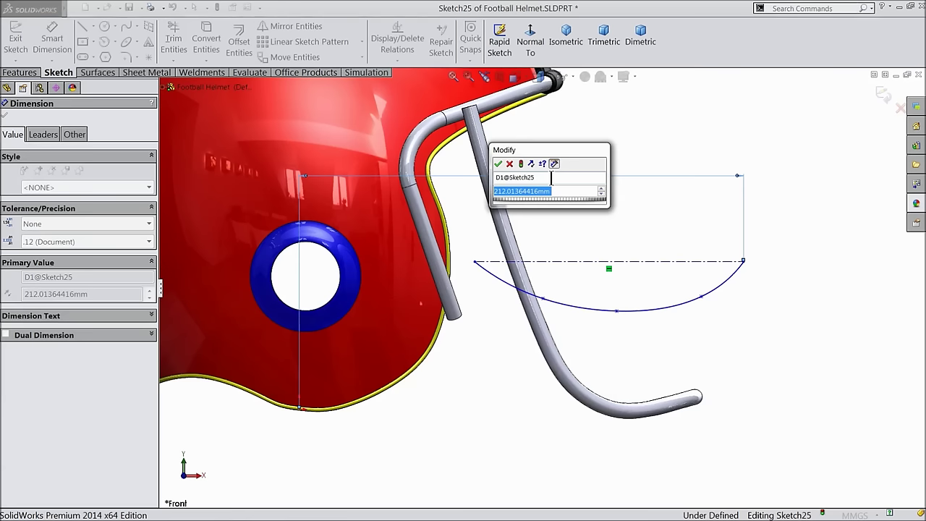
text(176)
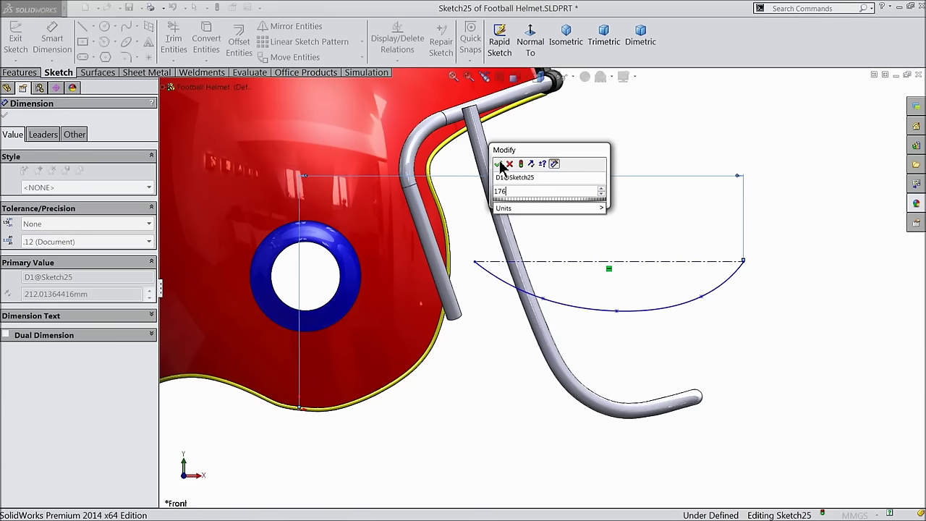
click(499, 166)
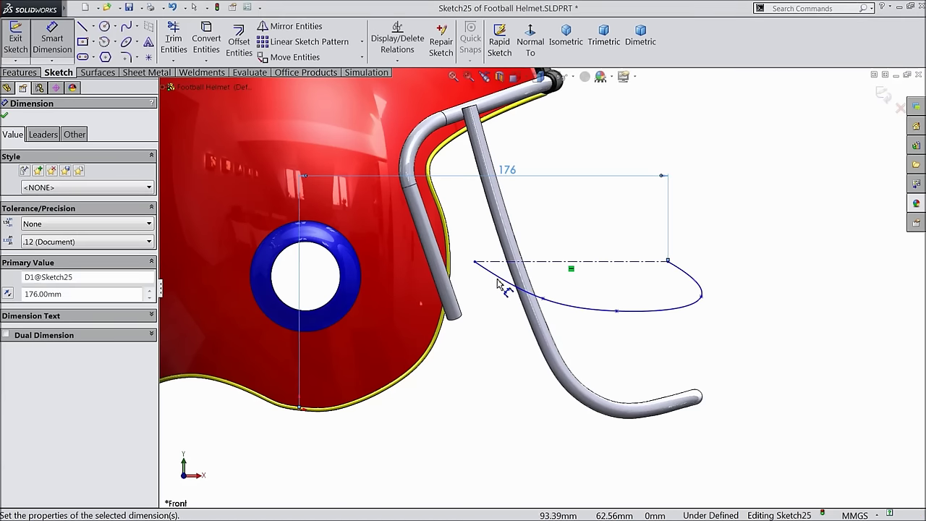
- Dimension the spline's left end 65 mm horizontally from the origin
click(475, 266)
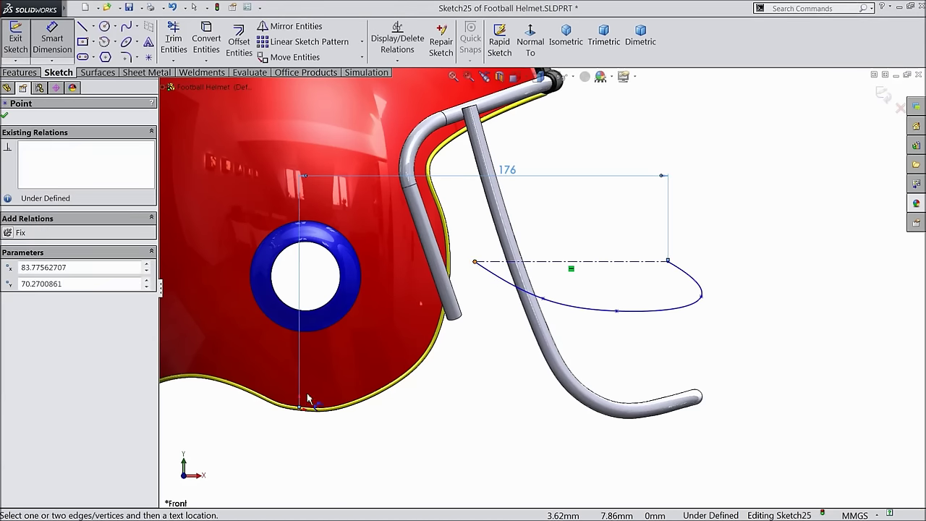
click(302, 409)
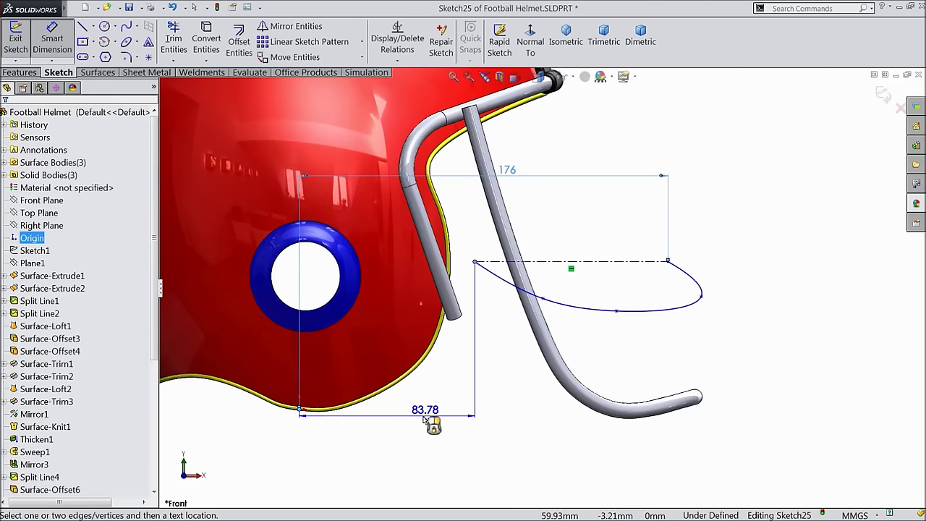
click(397, 425)
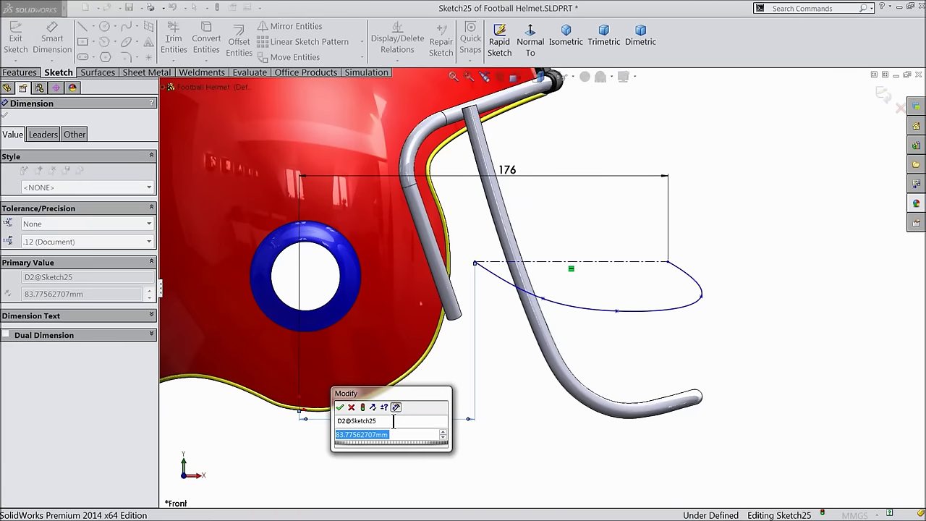
text(65)
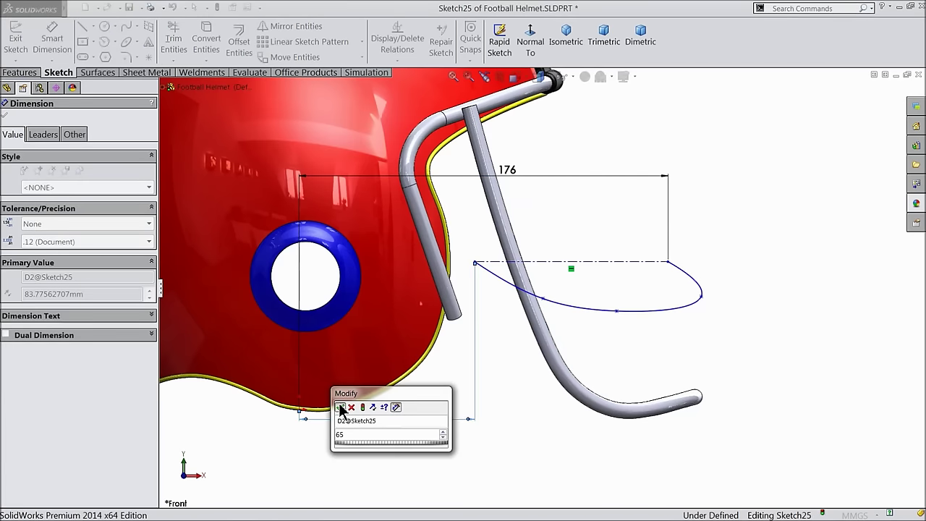
click(340, 407)
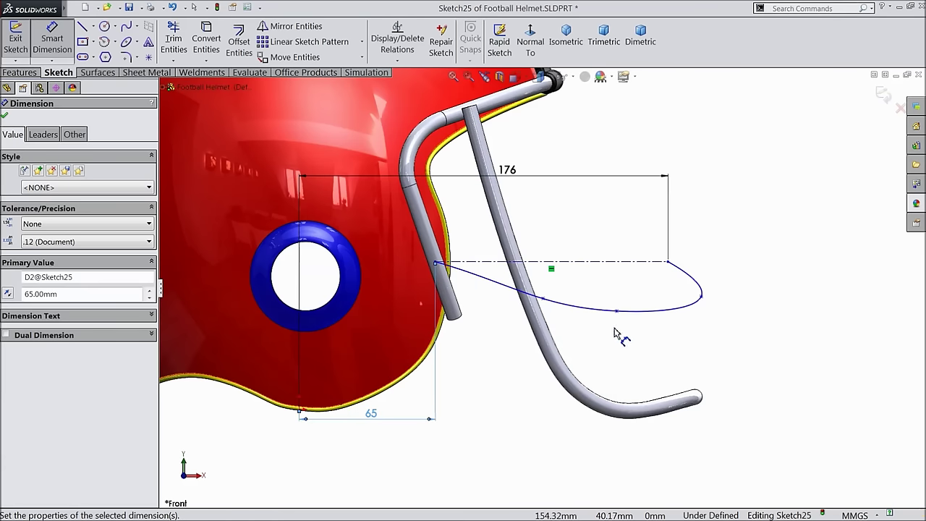
click(543, 299)
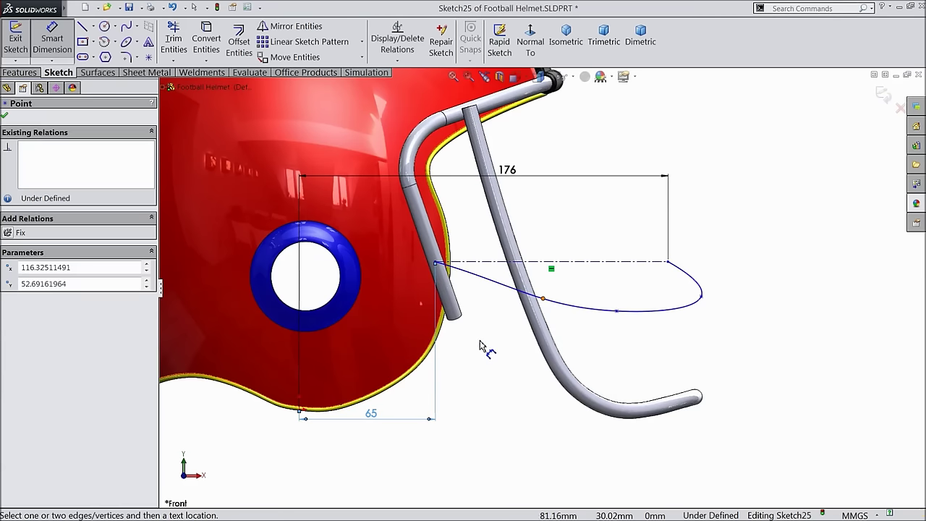
- Dimension two inner spline points 88.90 mm and 123.20 mm horizontally from the origin
click(300, 411)
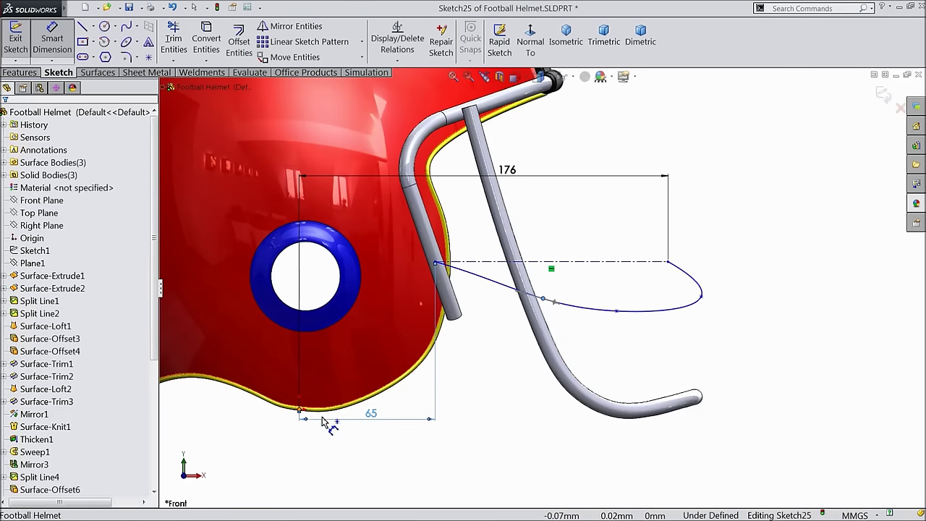
click(410, 450)
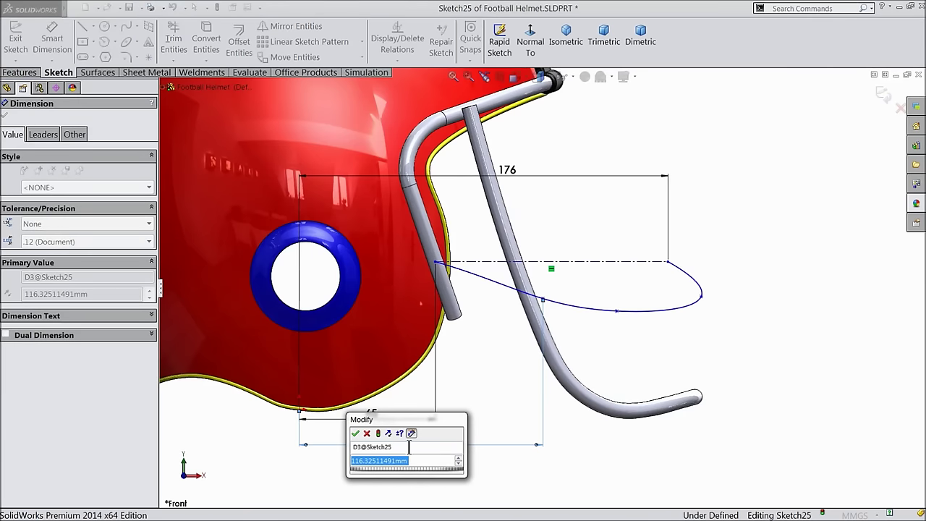
text(88.9)
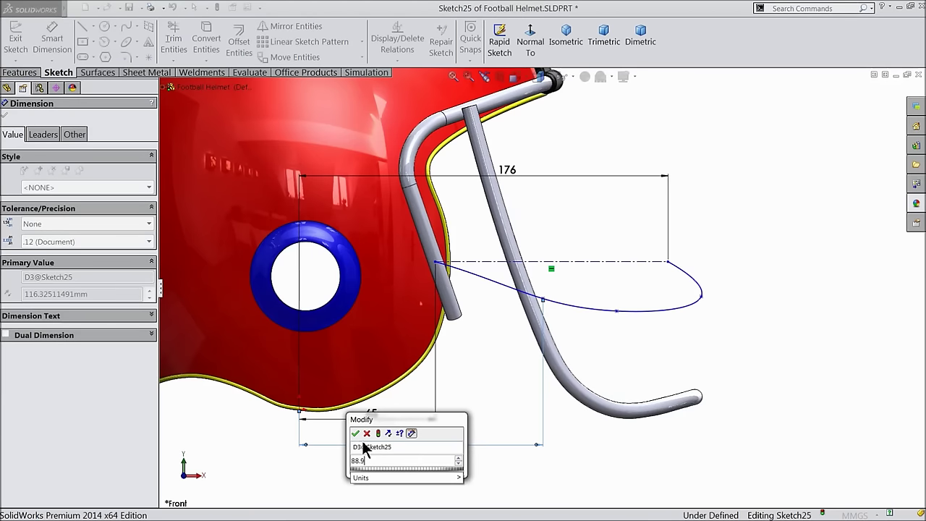
click(356, 432)
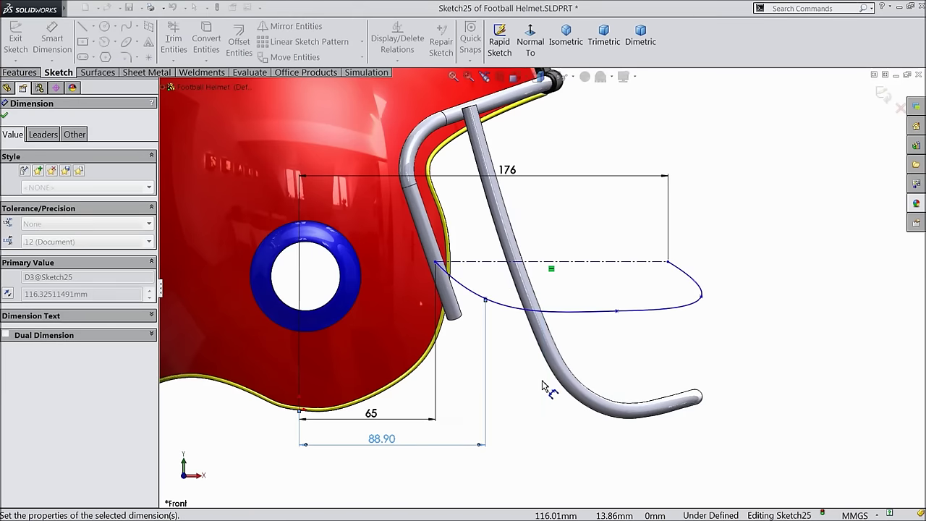
click(616, 312)
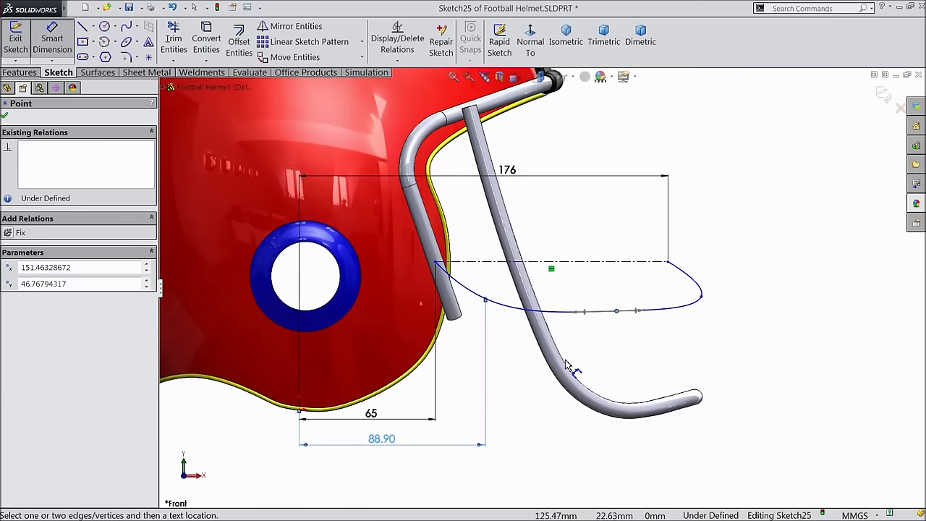
click(301, 413)
click(616, 312)
scroll(405, 448, down, 2)
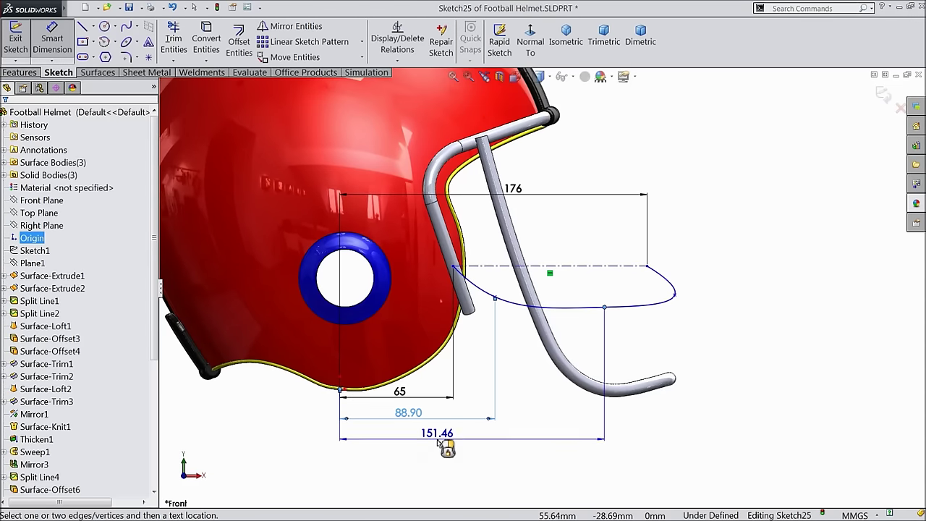
click(434, 439)
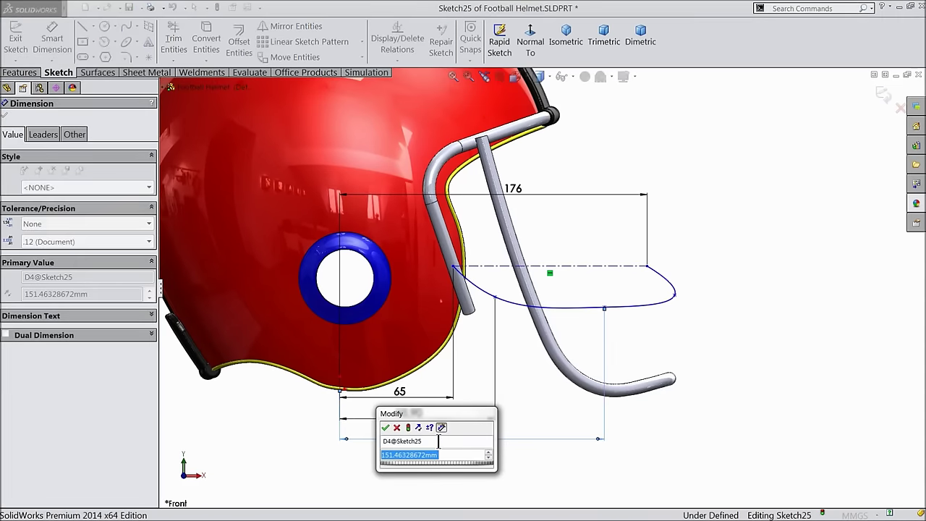
text(123)
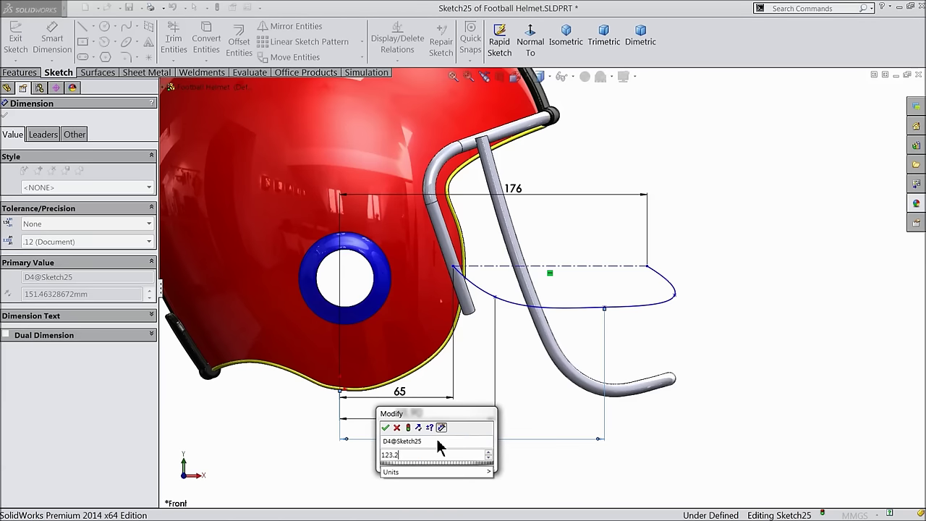
text(.2)
click(386, 428)
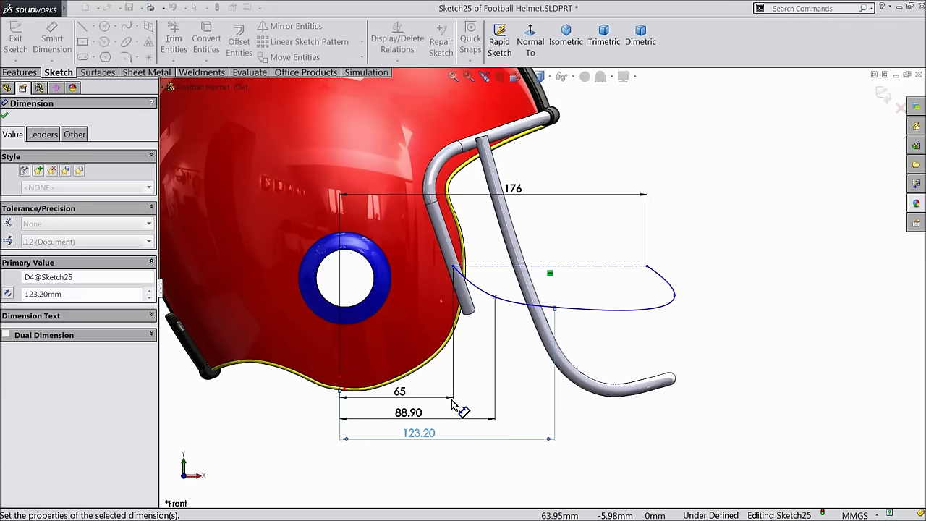
- Dimension the spline's right endpoint 160.50 mm horizontally from the origin
click(674, 295)
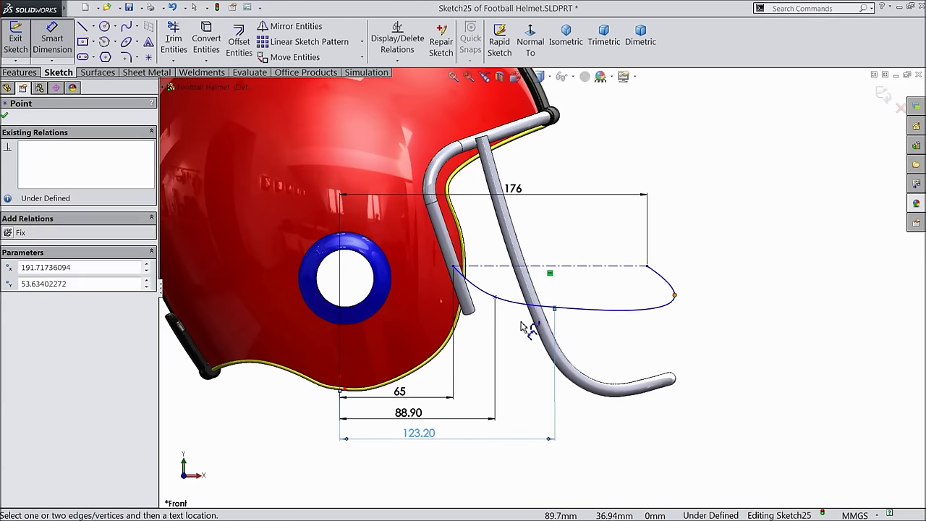
click(340, 390)
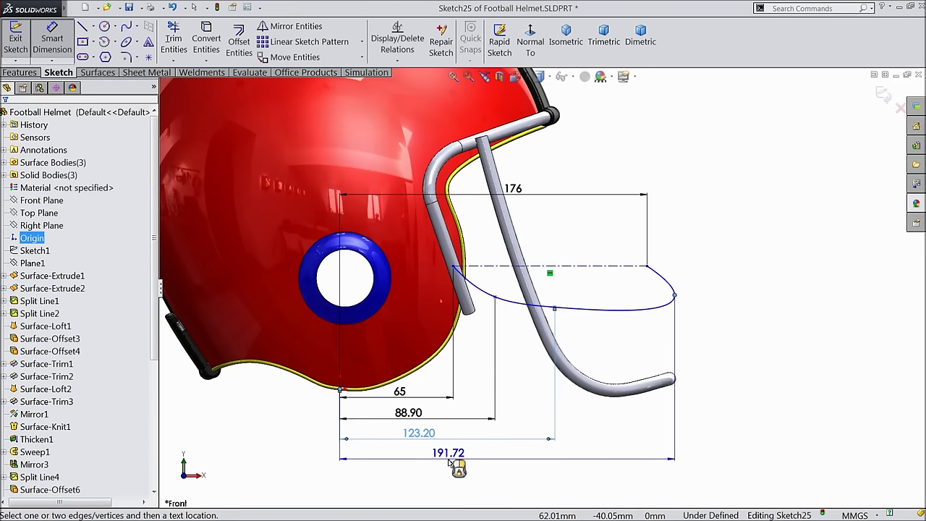
click(449, 463)
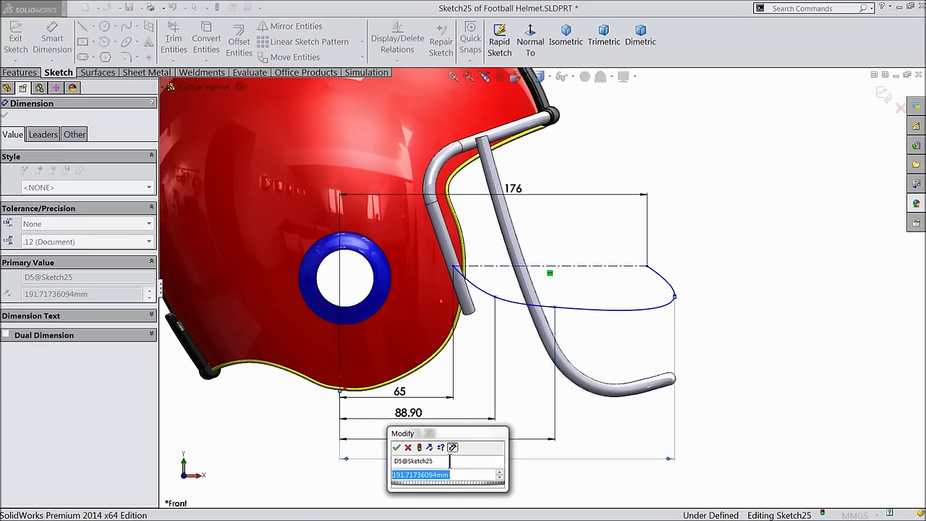
text(160.5)
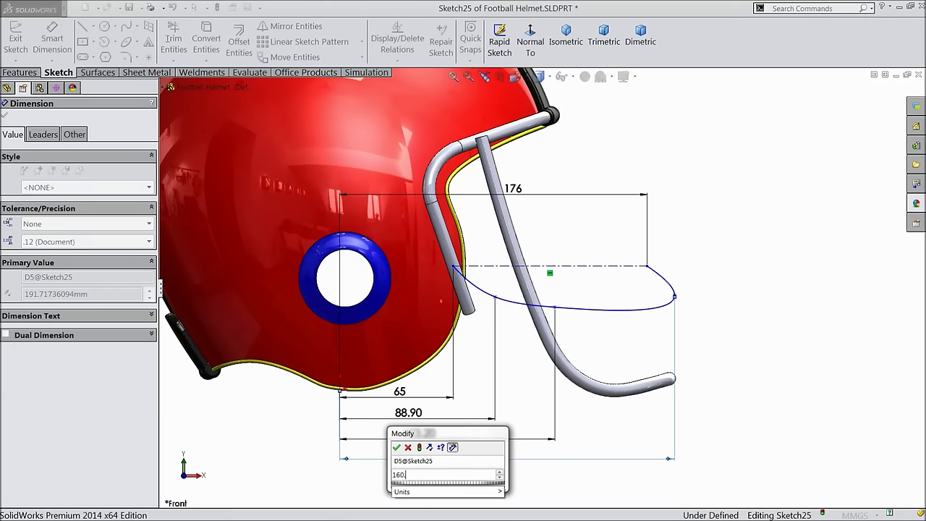
click(397, 447)
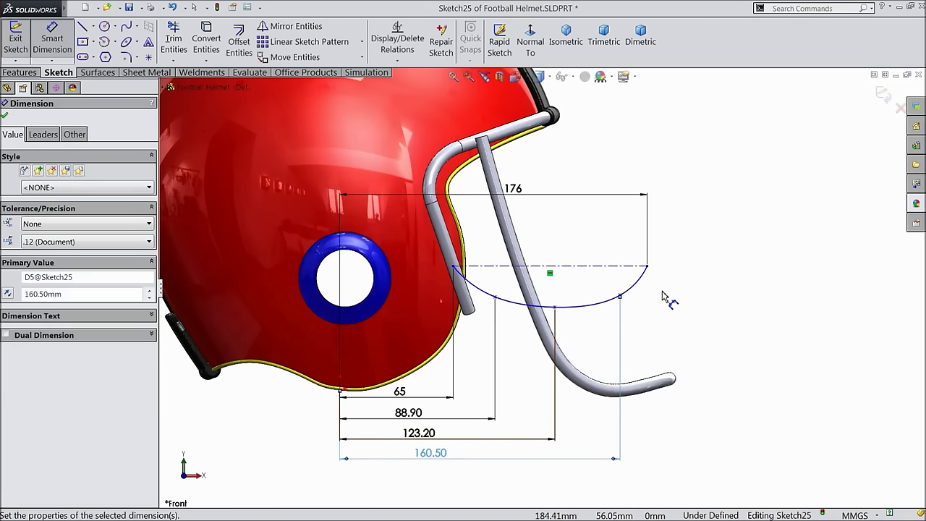
scroll(664, 296, down, 2)
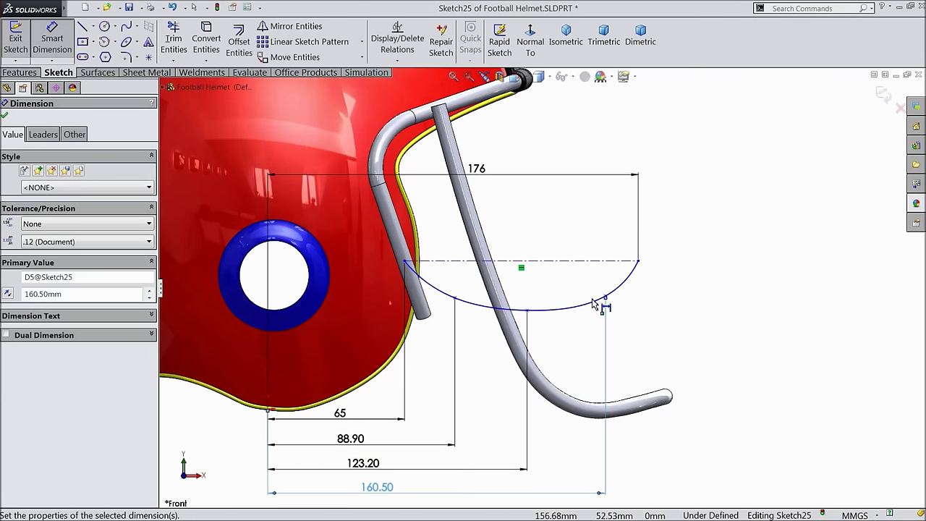
- Dimension the centerline 50 mm above the origin, flattening the spline into a shallow wave
click(424, 262)
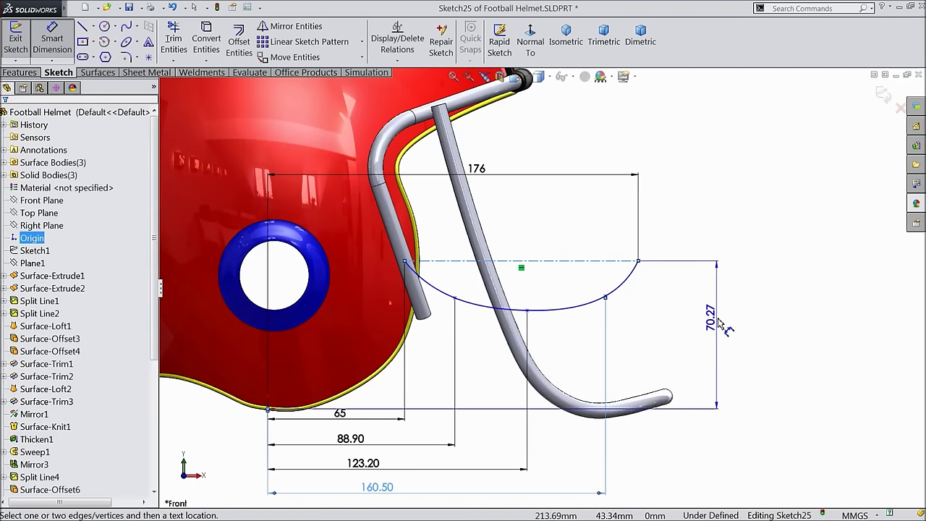
click(749, 331)
text(50)
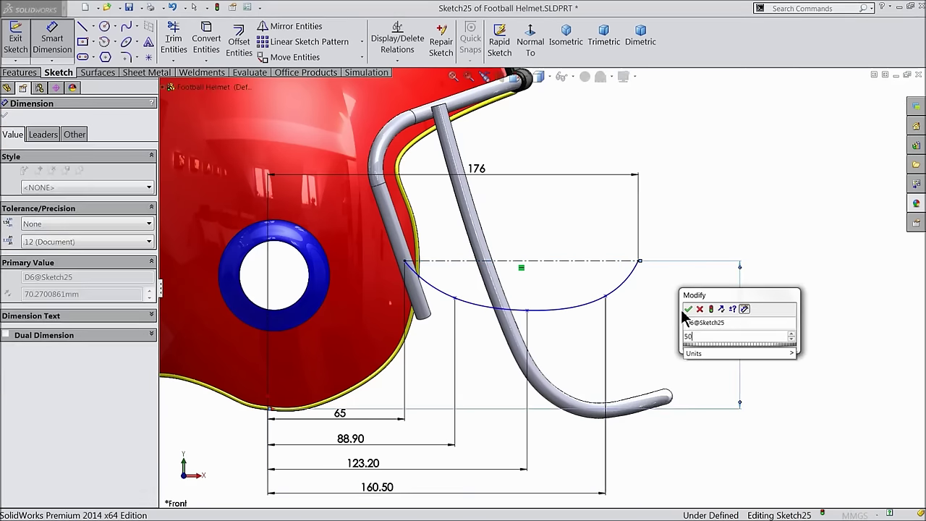
click(690, 306)
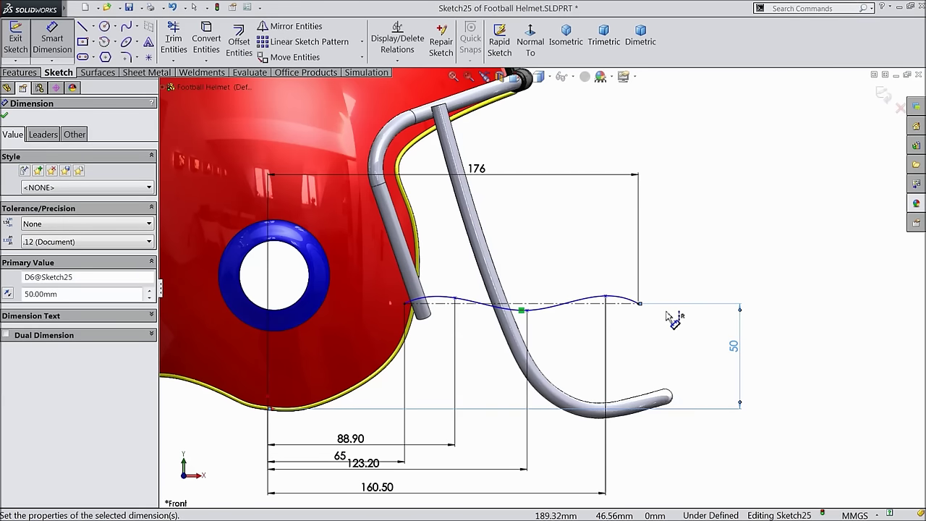
scroll(586, 318, down, 2)
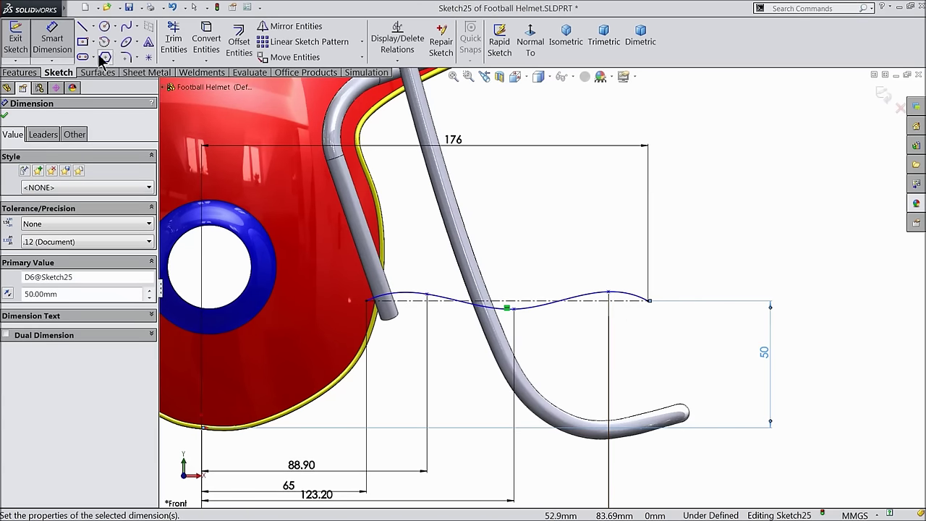
- Drag three spline points downward to deepen the curve's sag
drag(509, 309, 515, 350)
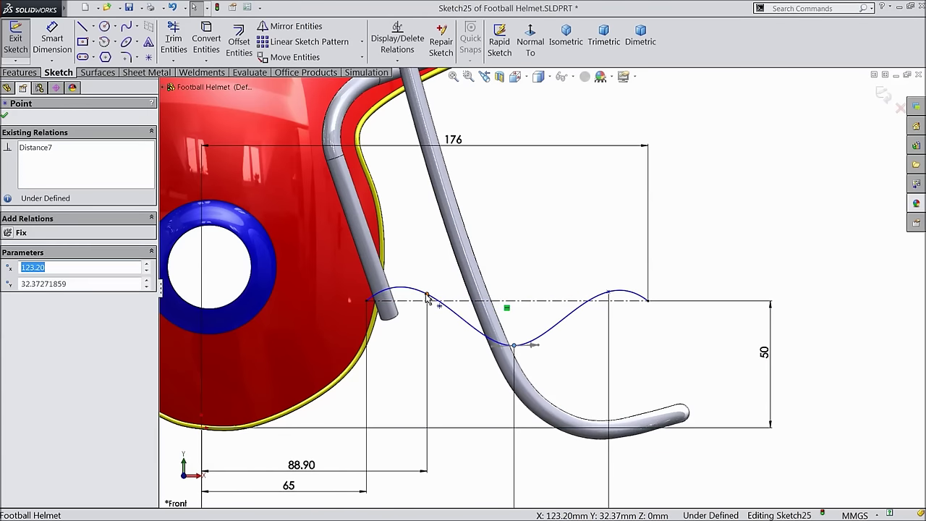
drag(428, 302, 427, 335)
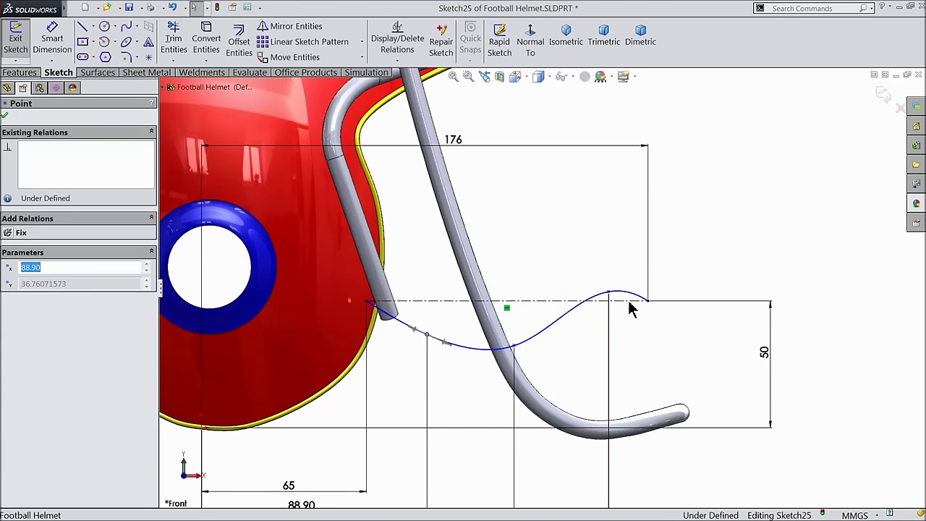
drag(610, 296, 611, 332)
click(52, 40)
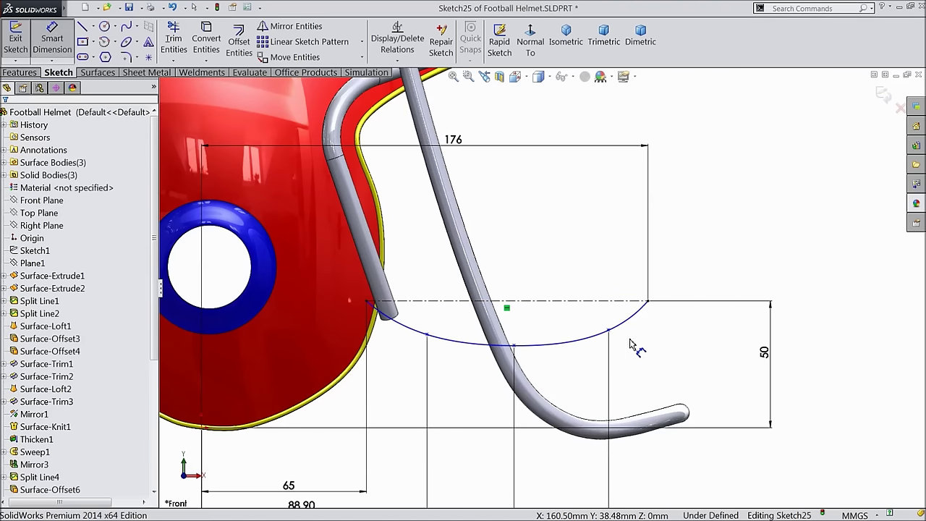
- Set the spline points at X 160.50 and 88.90 to heights of 45 and 43.30 mm
click(609, 330)
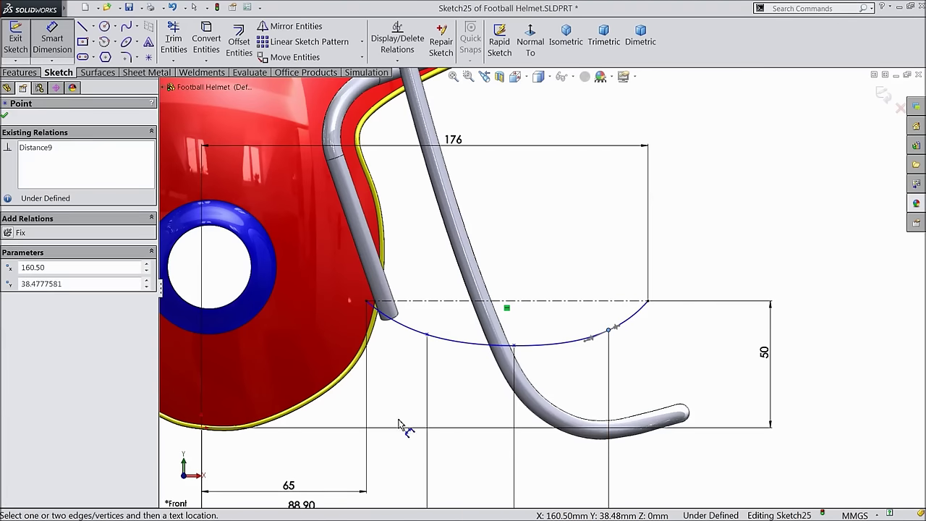
click(213, 428)
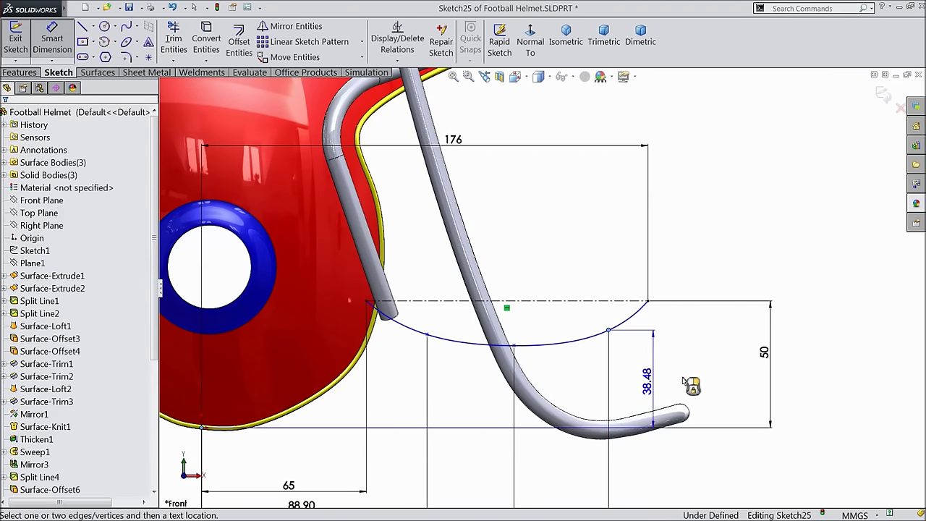
click(723, 377)
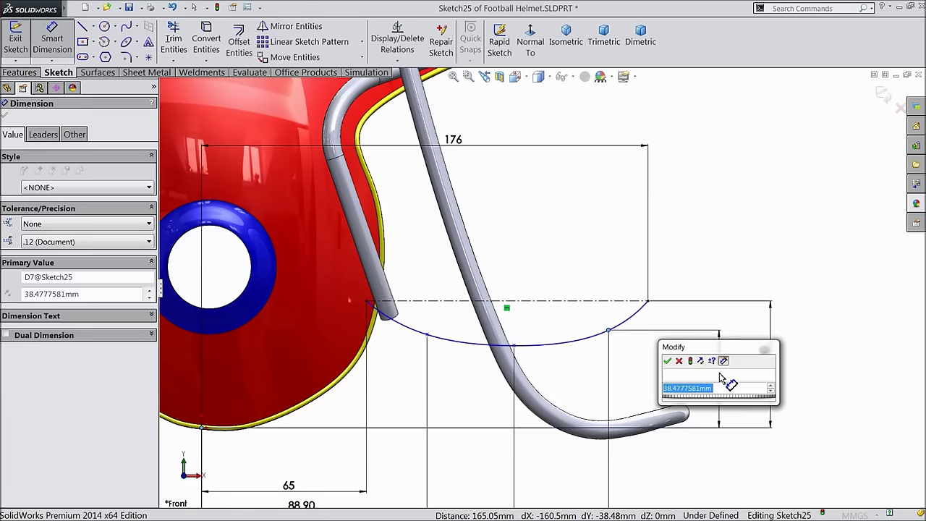
text(45)
click(667, 360)
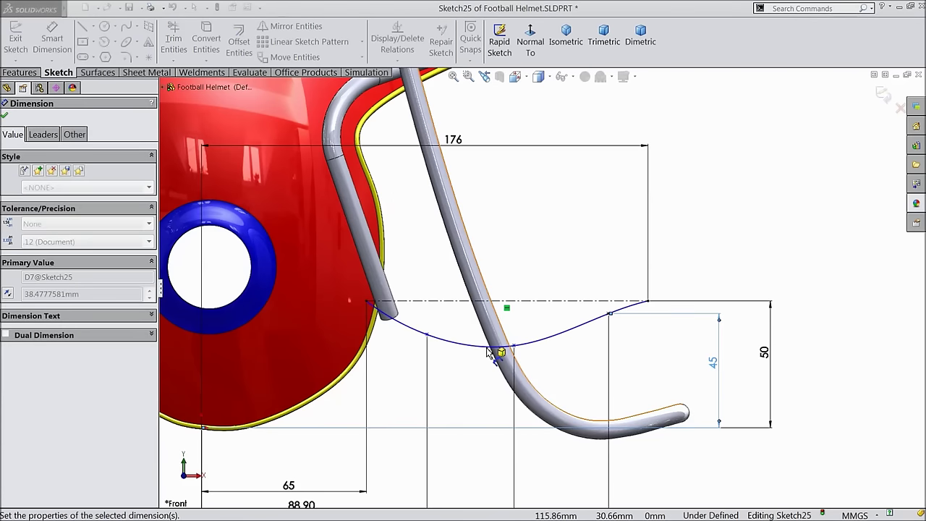
click(427, 335)
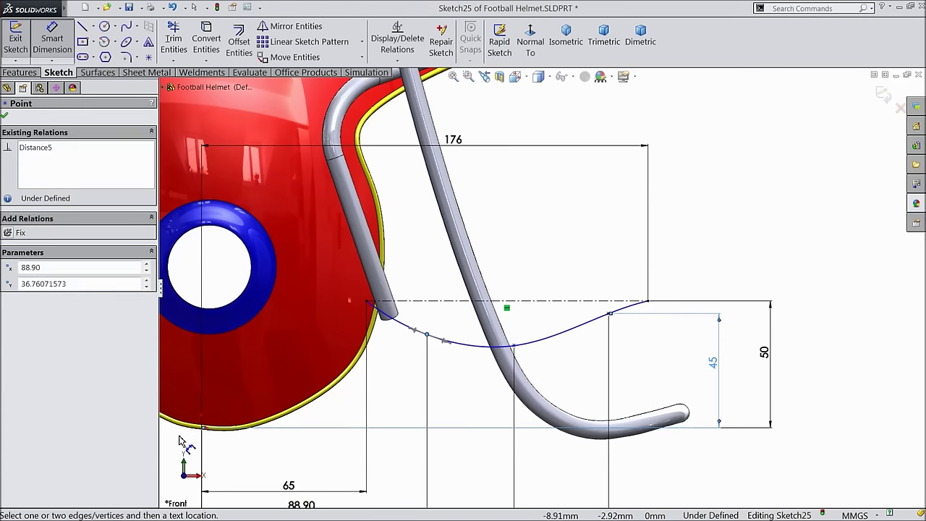
click(201, 429)
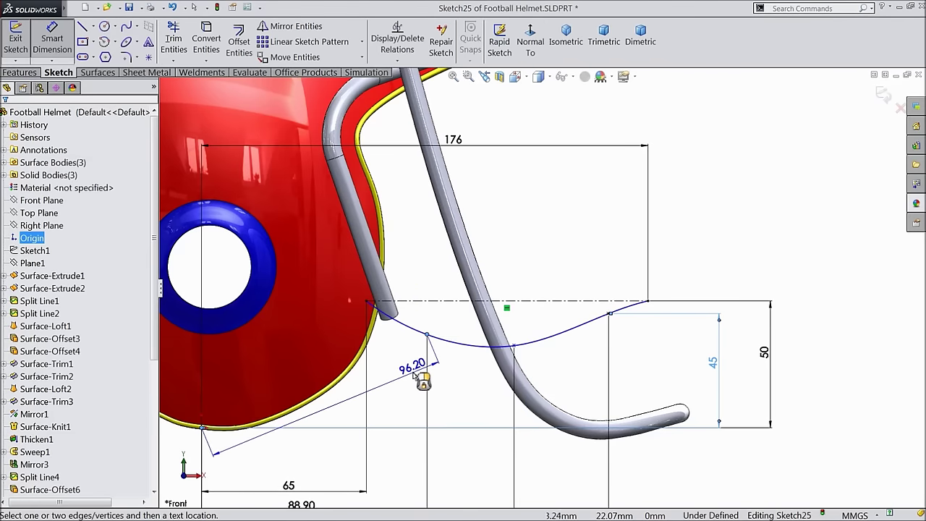
click(468, 377)
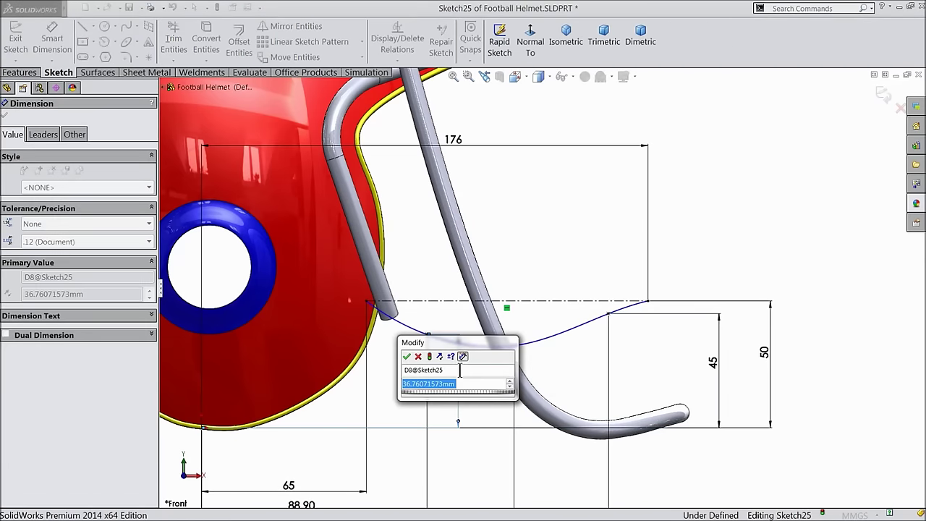
text(43.3)
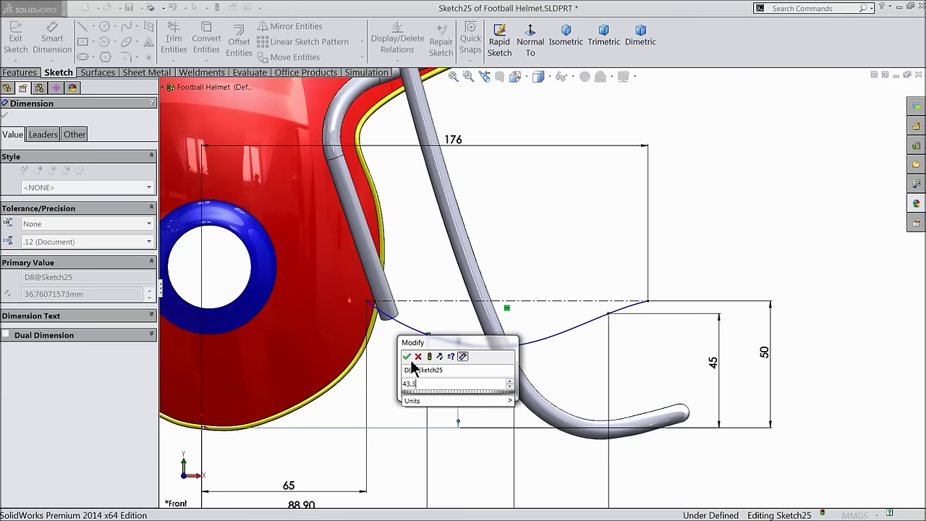
click(406, 356)
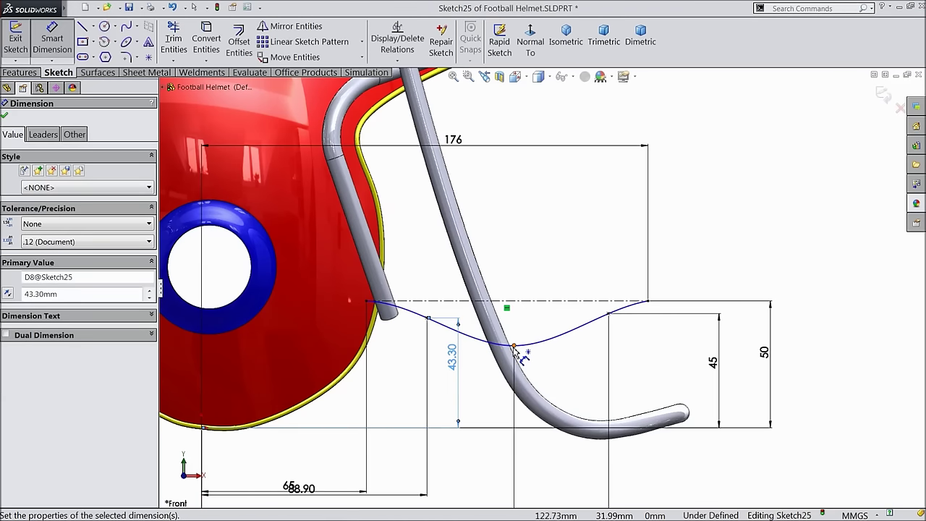
- Set the spline point at X 123.20 to 39.30 mm height, fully defining the sketch
click(513, 347)
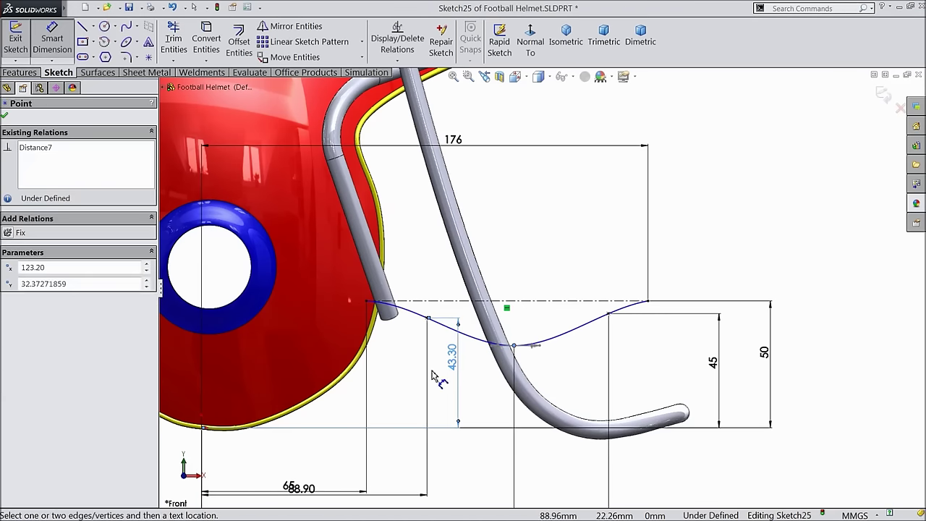
click(203, 430)
click(566, 367)
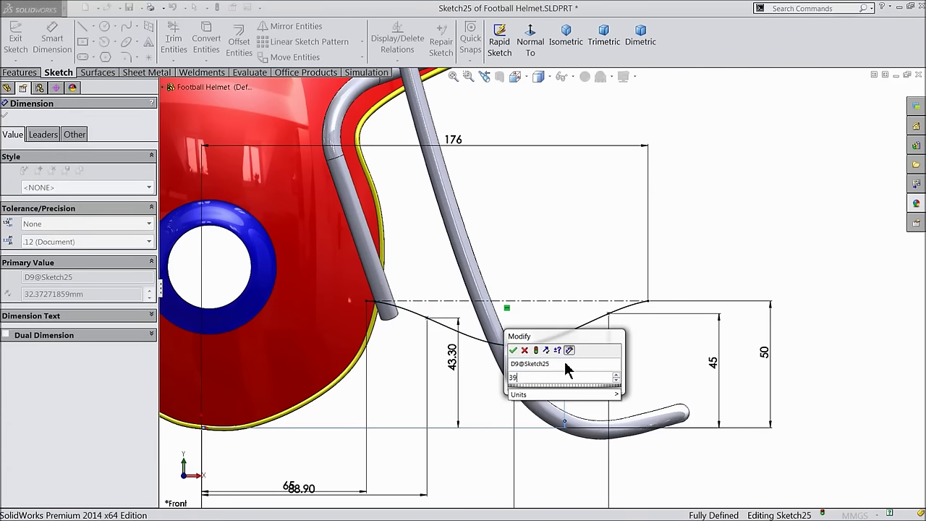
click(513, 350)
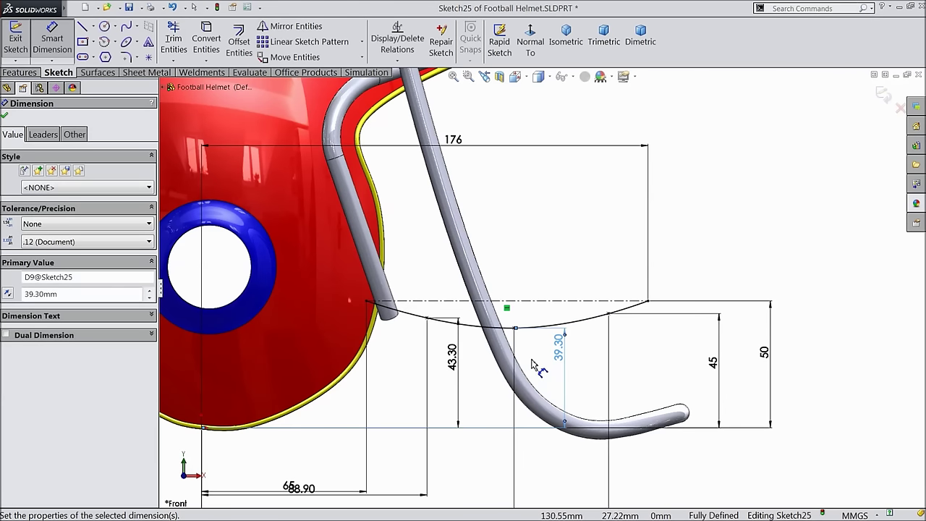
scroll(477, 346, up, 2)
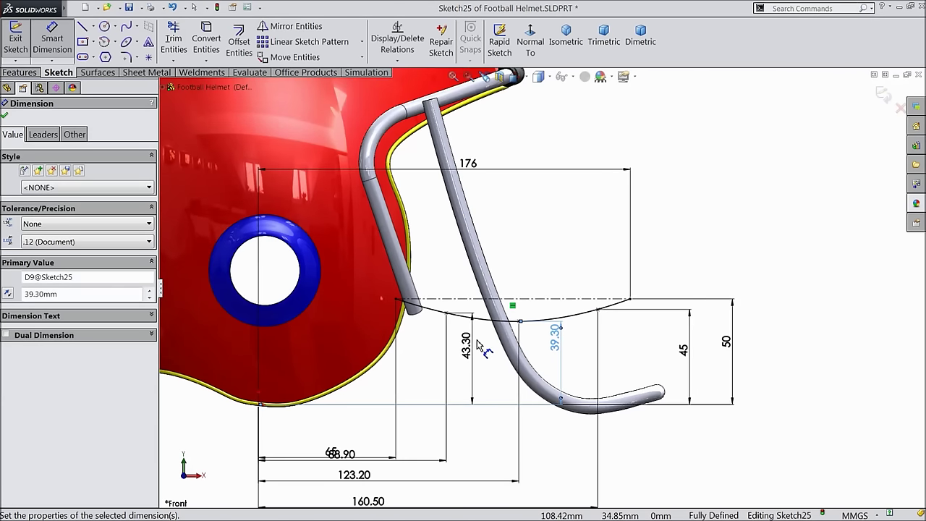
- Move the overlapping 88.90 dimension upward to separate it
scroll(478, 346, up, 2)
scroll(466, 365, up, 1)
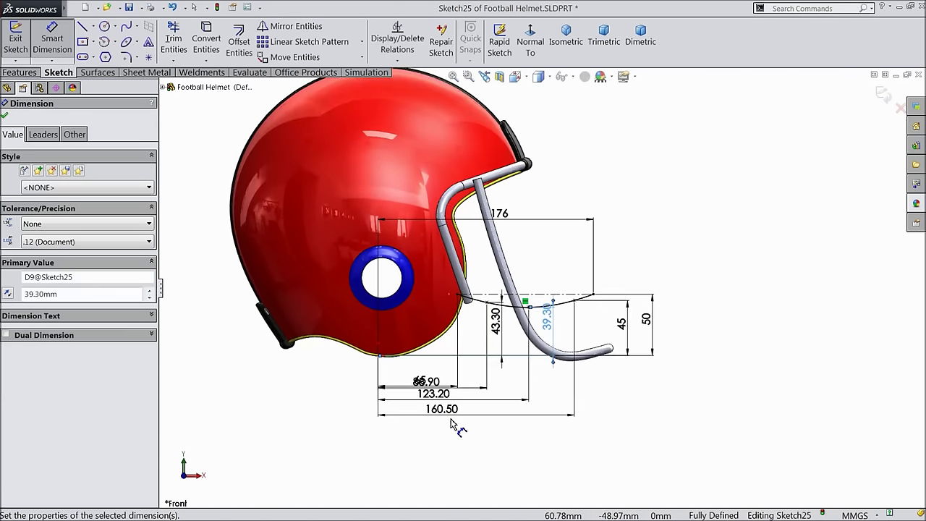
drag(424, 384, 426, 372)
scroll(499, 335, down, 3)
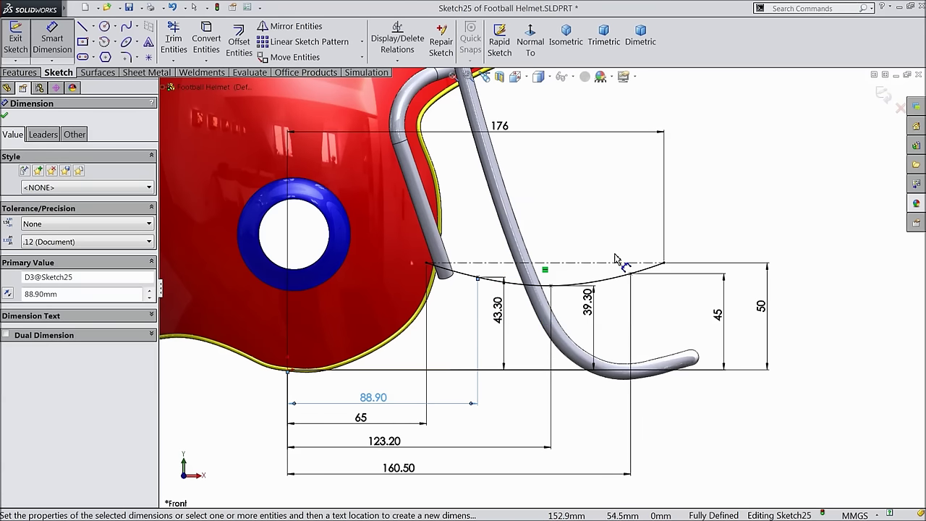
- Close Sketch25 and orbit the helmet to view it in 3D
scroll(651, 239, up, 3)
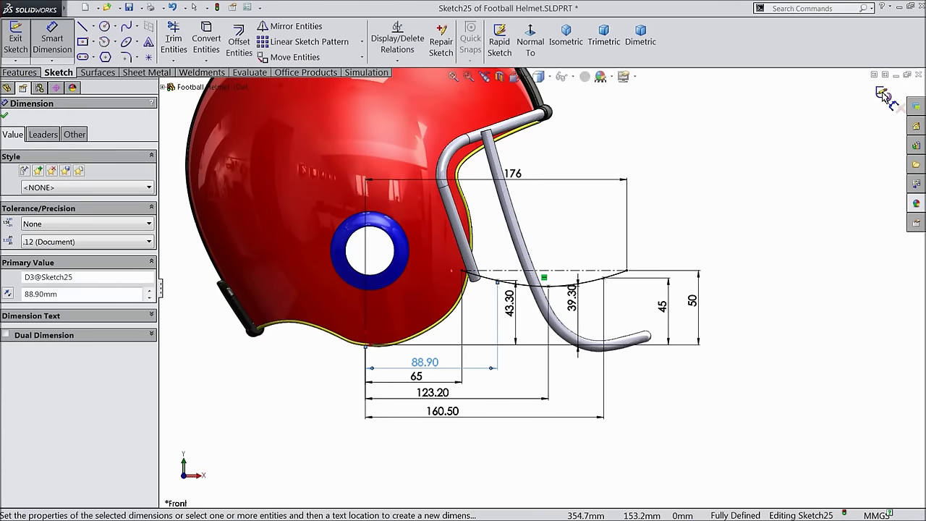
click(884, 94)
mouse_move(701, 206)
middle_down()
mouse_move(676, 239)
mouse_move(684, 250)
middle_up()
scroll(684, 250, up, 3)
scroll(597, 227, down, 3)
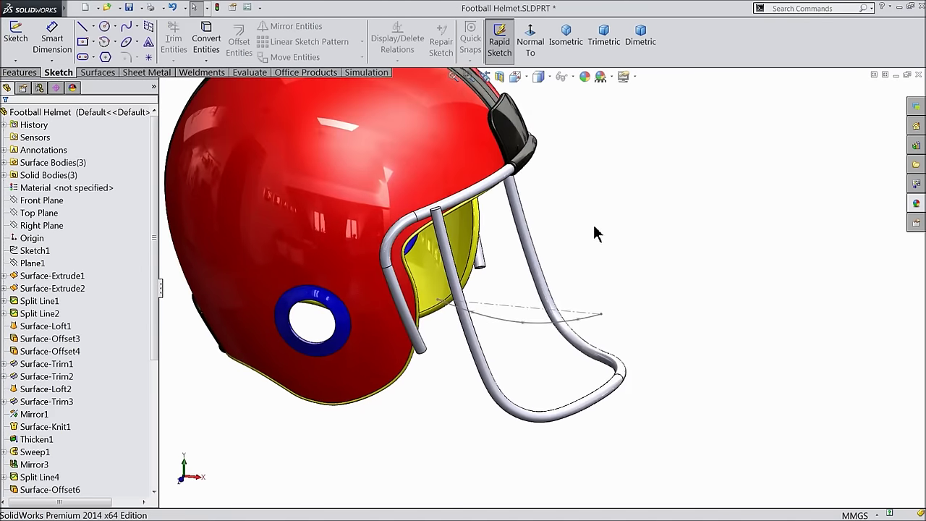
- Create Plane3 through Sketch25's centerline, perpendicular to the Front Plane, and start a sketch on it
click(22, 72)
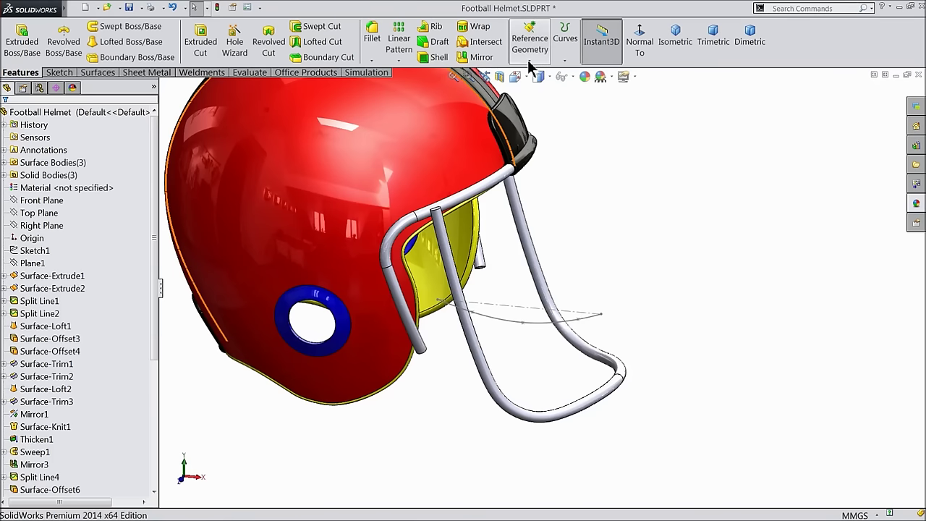
click(528, 65)
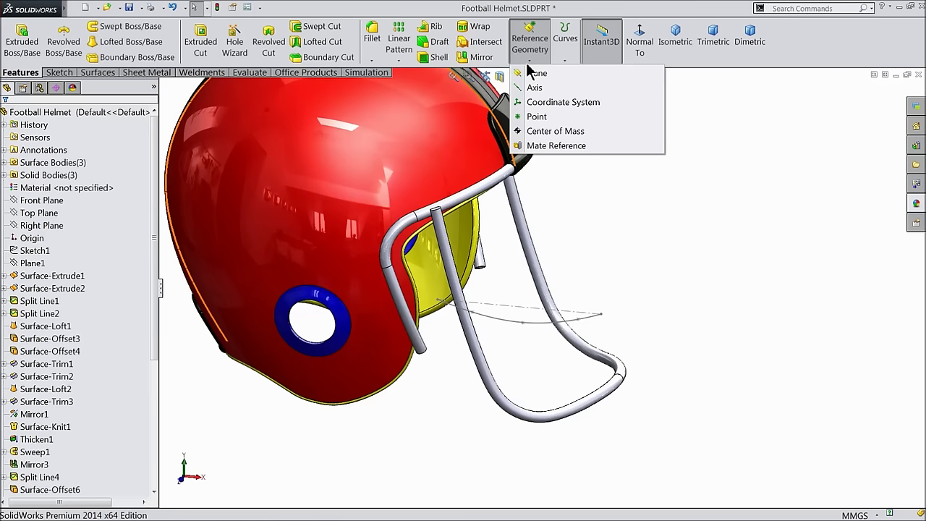
click(40, 201)
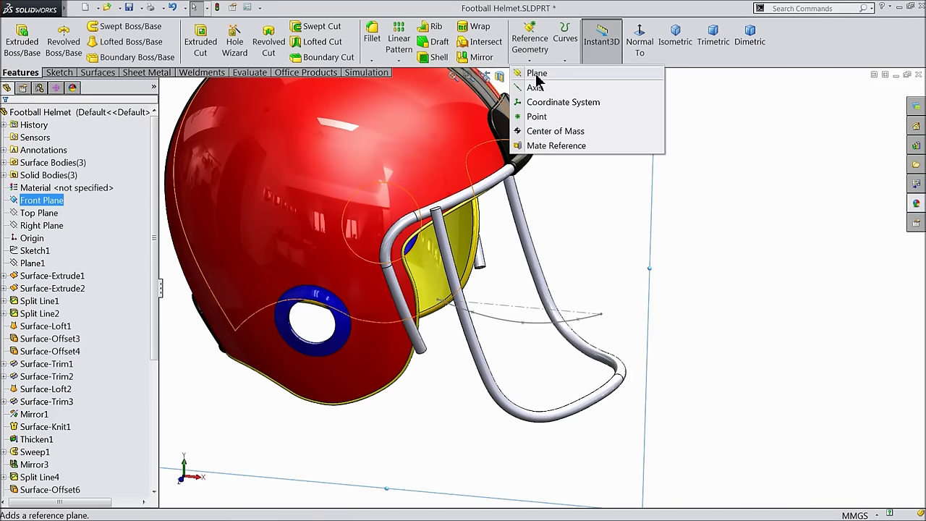
click(537, 74)
click(524, 314)
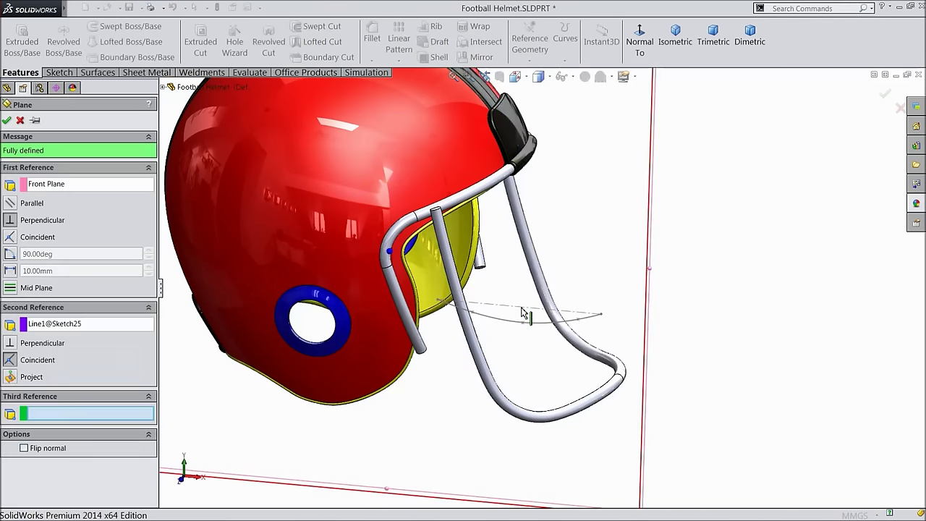
key(f)
middle_drag(684, 300, 658, 318)
scroll(484, 357, down, 4)
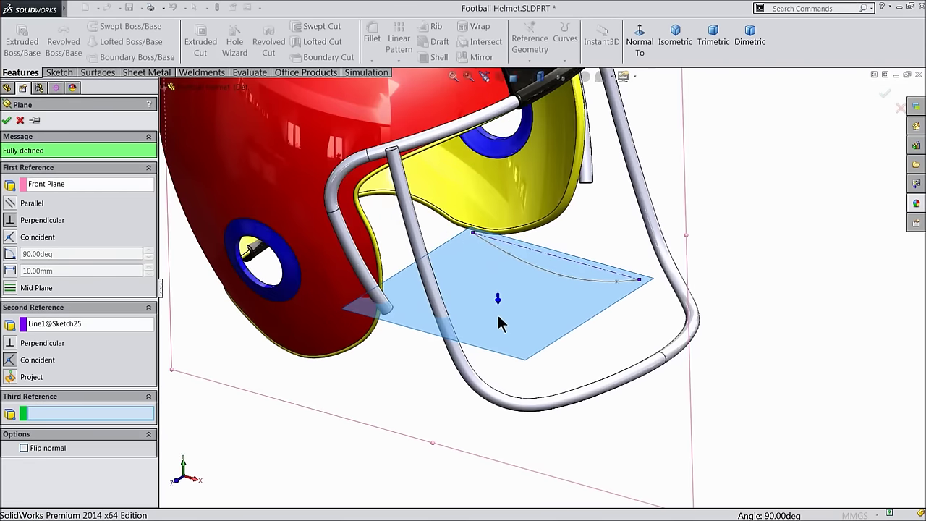
click(8, 120)
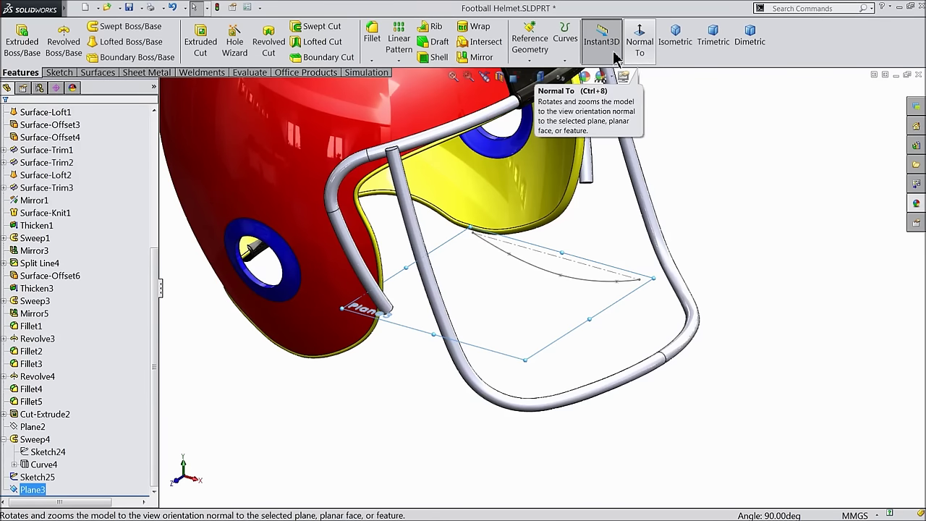
click(60, 72)
click(14, 40)
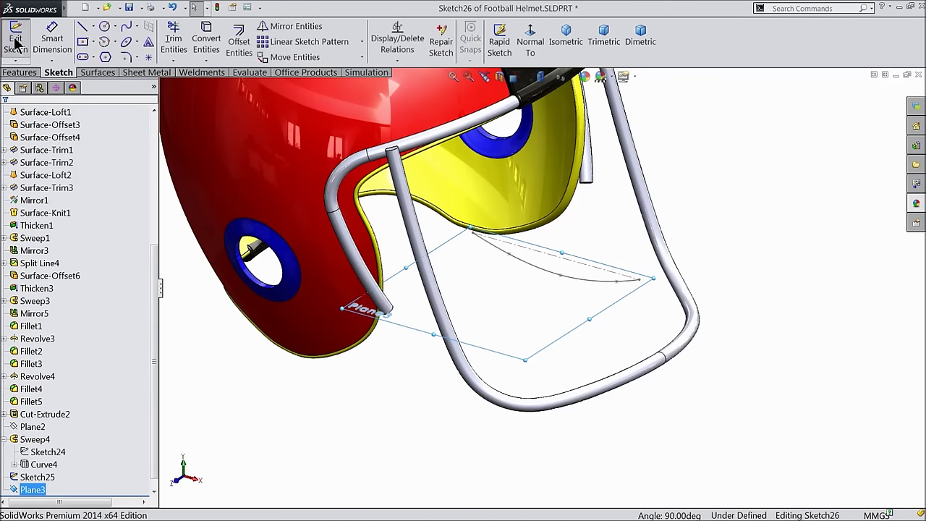
- View Plane3 head-on and sketch a trial spline above the facemask
click(530, 40)
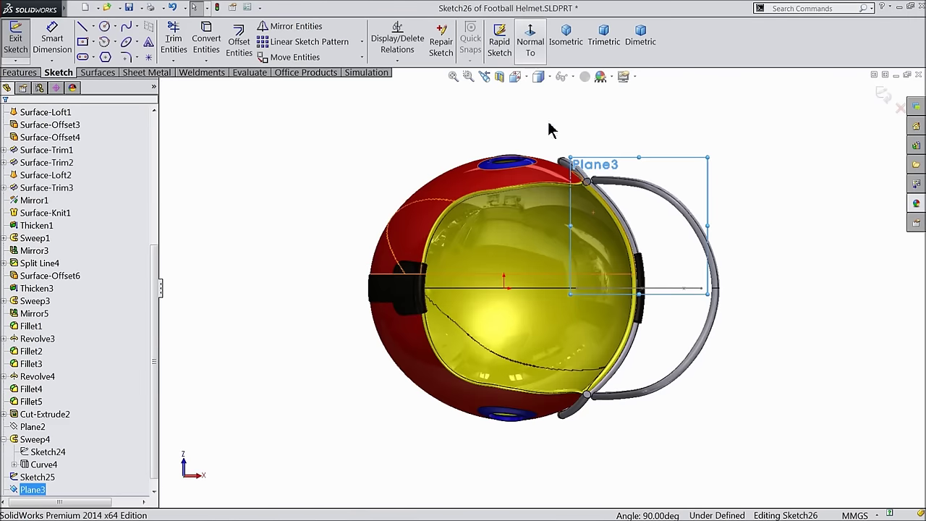
key(f)
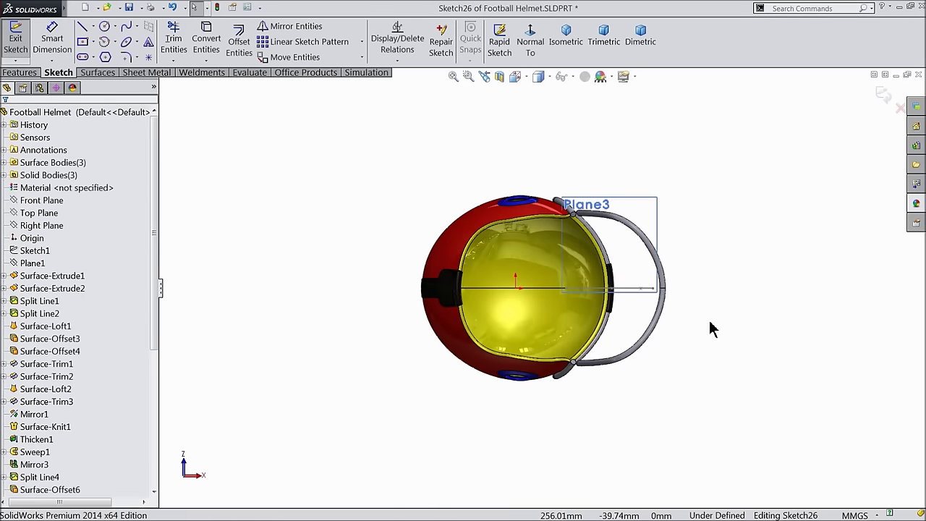
scroll(705, 327, down, 3)
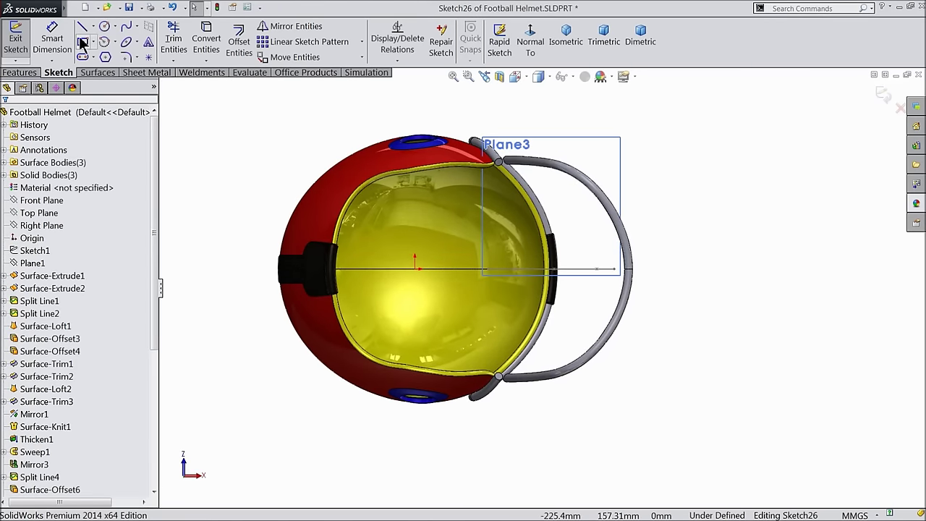
click(125, 26)
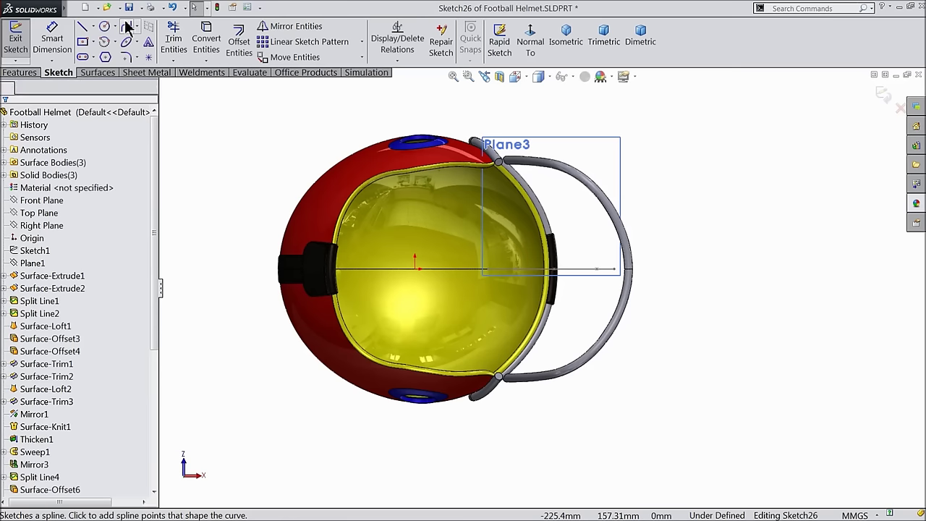
click(501, 131)
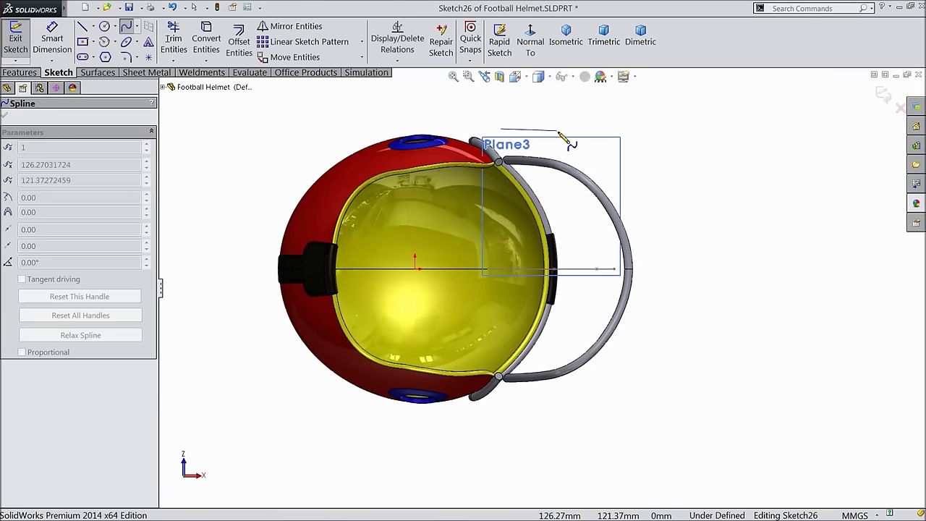
click(561, 128)
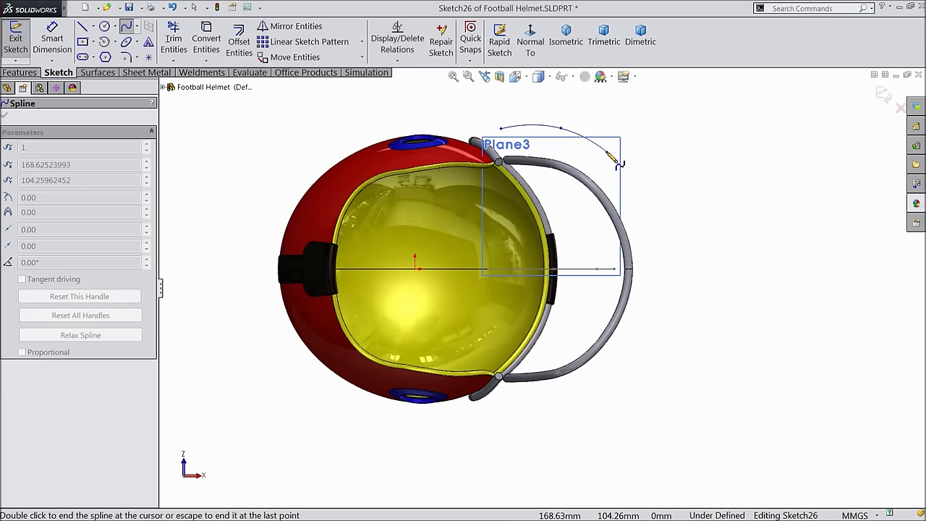
click(607, 151)
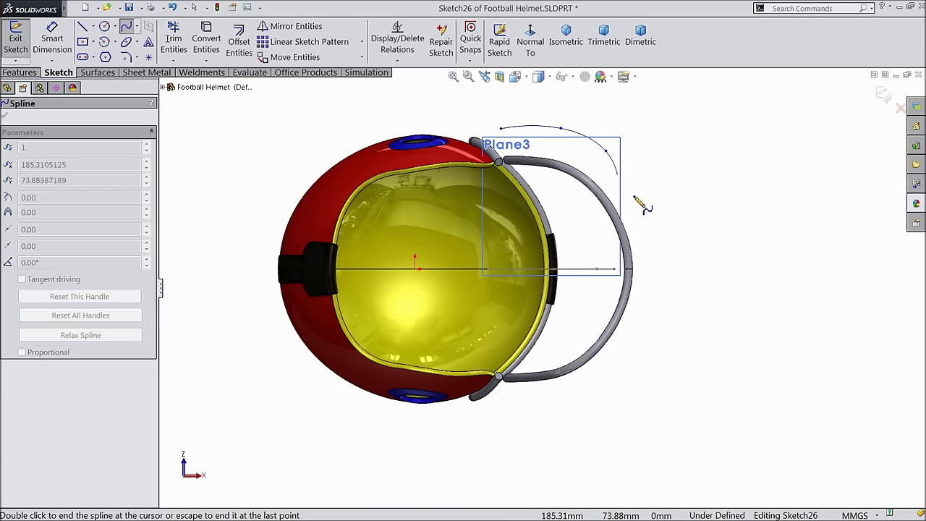
- End and delete the trial spline, leaving Sketch26 empty, and switch to Centerline
right_click(664, 258)
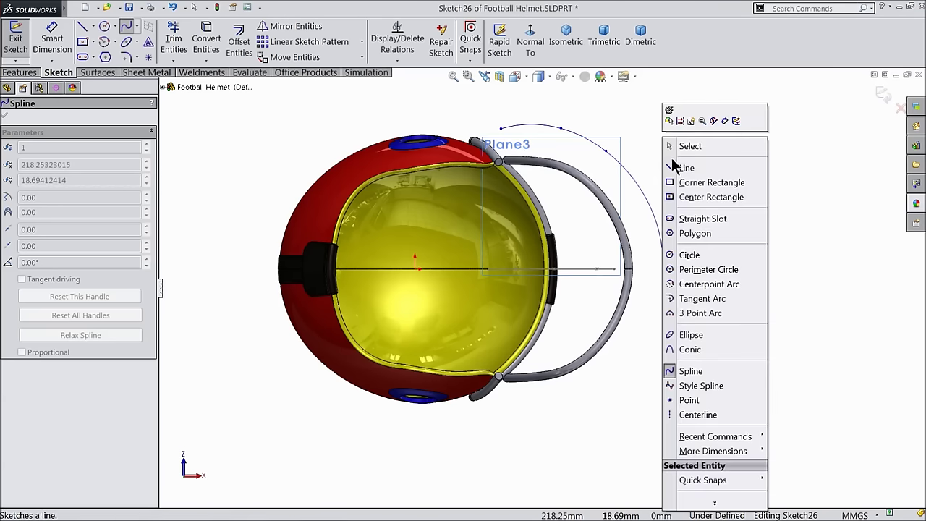
click(685, 146)
click(598, 149)
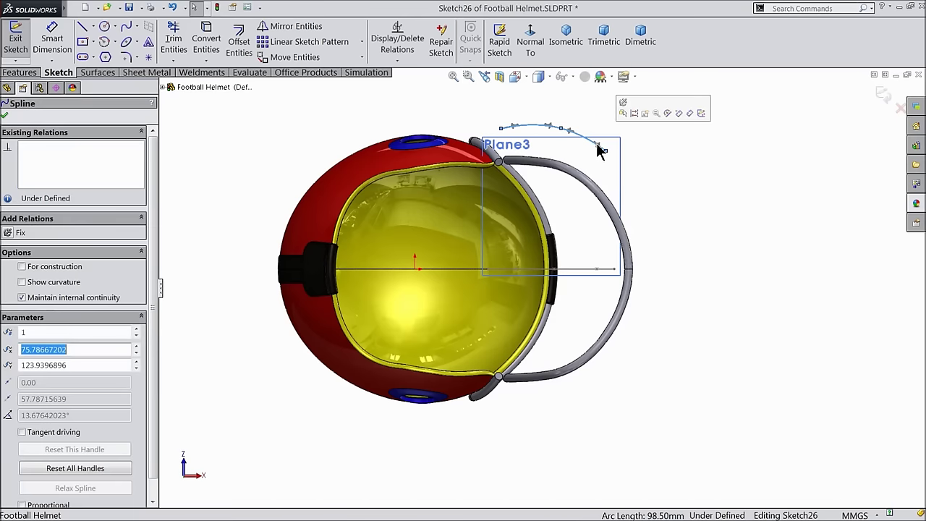
key(Delete)
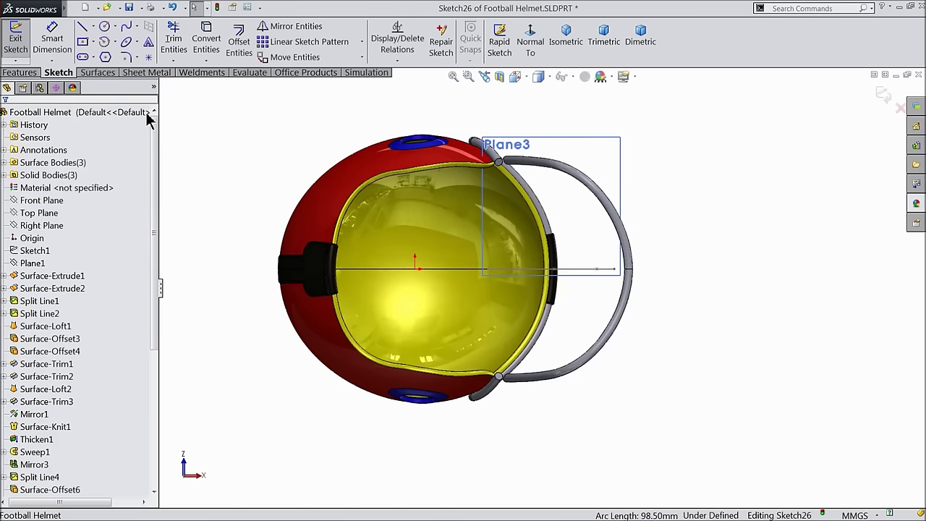
click(93, 27)
click(104, 58)
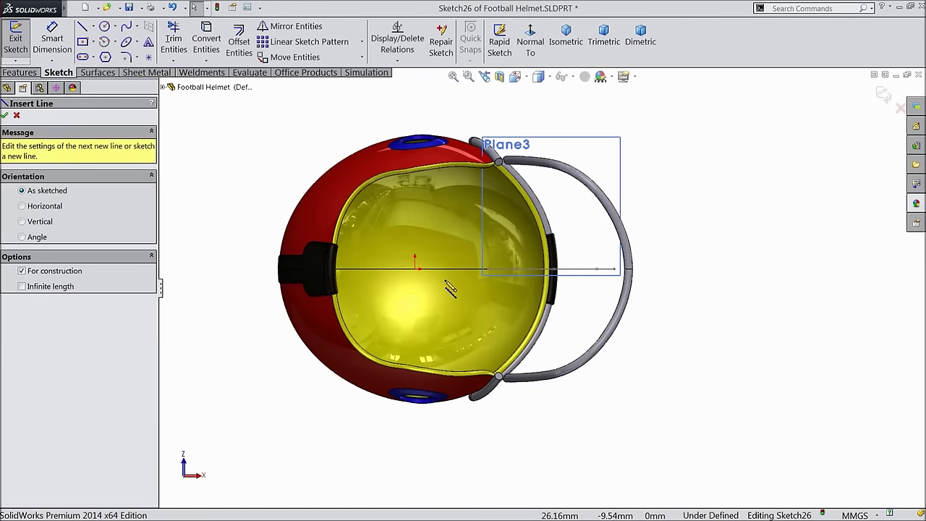
- Draw a horizontal centreline from the origin past the facemask, then hide Plane3
click(415, 268)
click(696, 268)
right_click(698, 234)
click(716, 95)
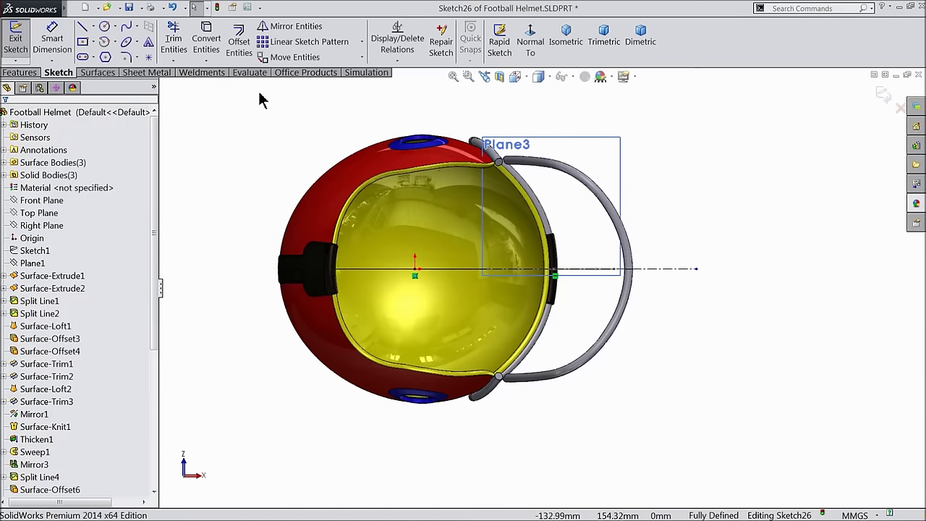
click(555, 137)
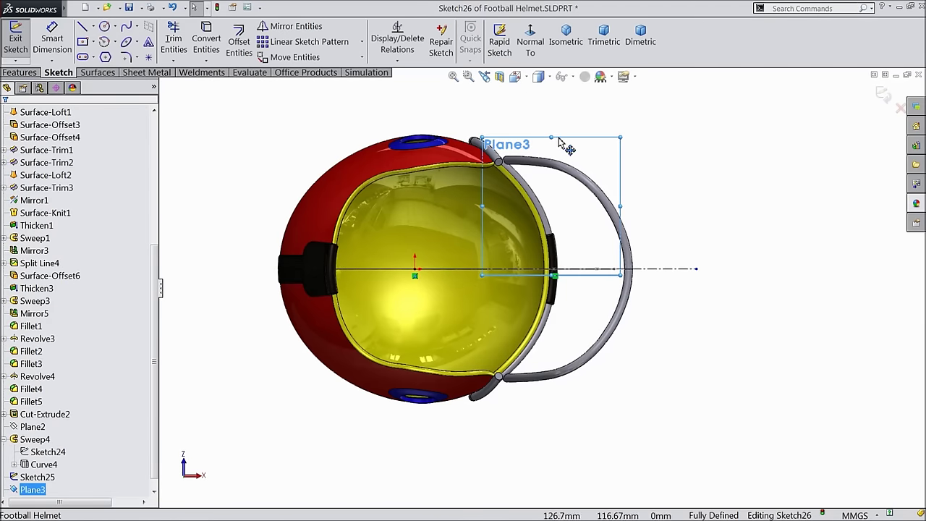
click(16, 490)
click(33, 474)
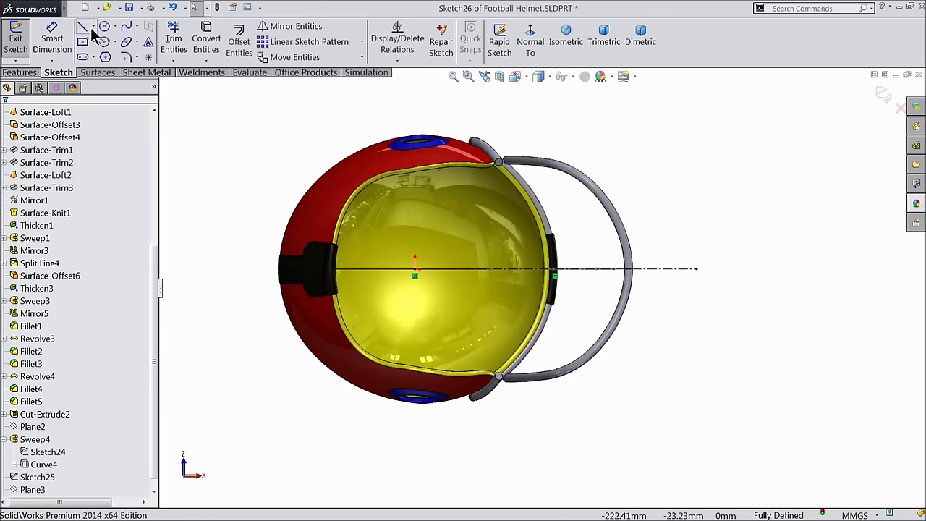
- Draw a seven-point C-shaped spline from the helmet top around the facemask to the bottom
click(125, 29)
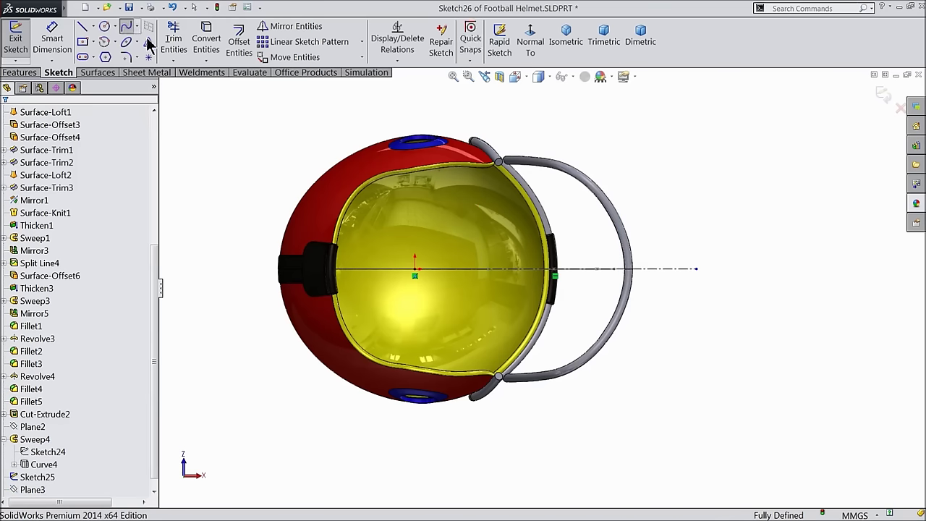
click(504, 137)
click(556, 140)
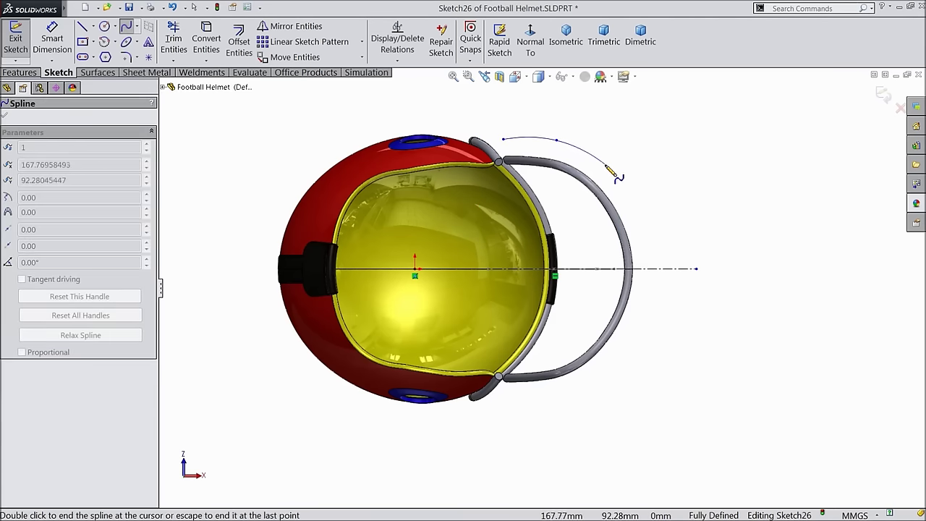
click(627, 189)
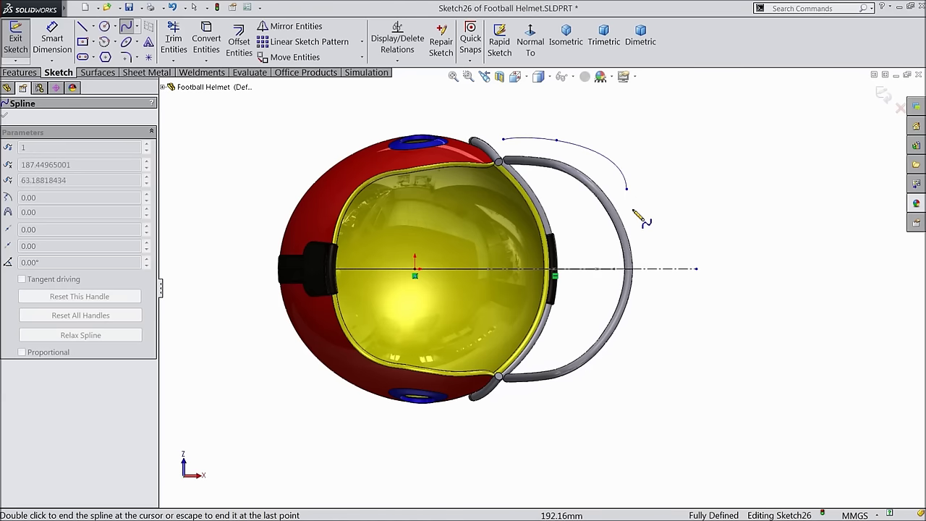
click(658, 269)
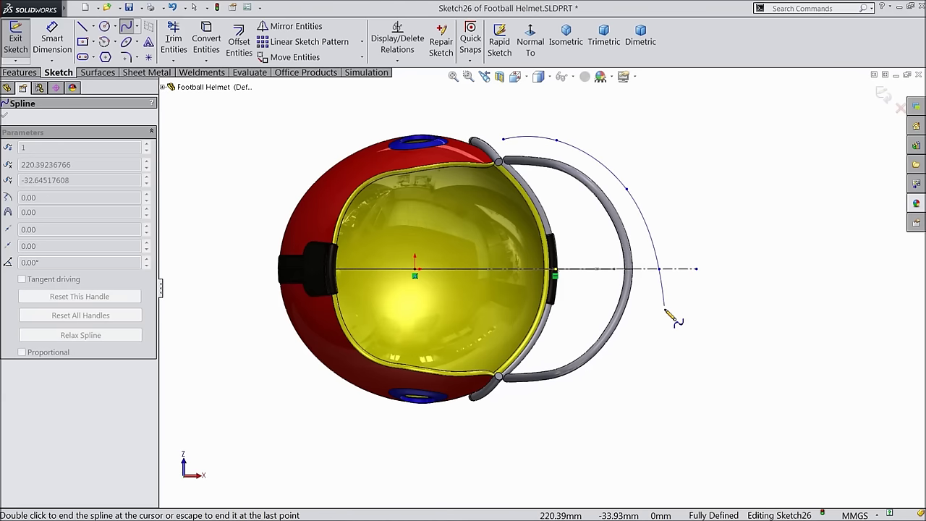
click(634, 350)
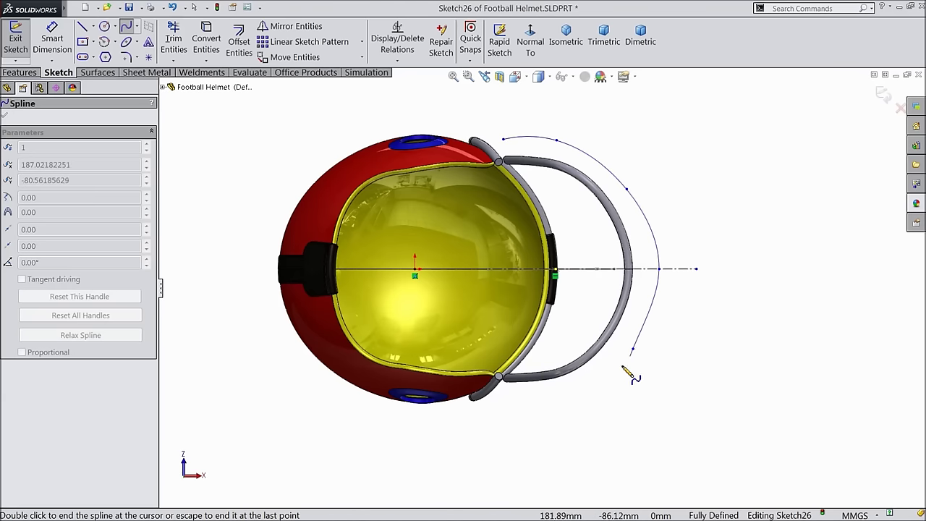
click(572, 395)
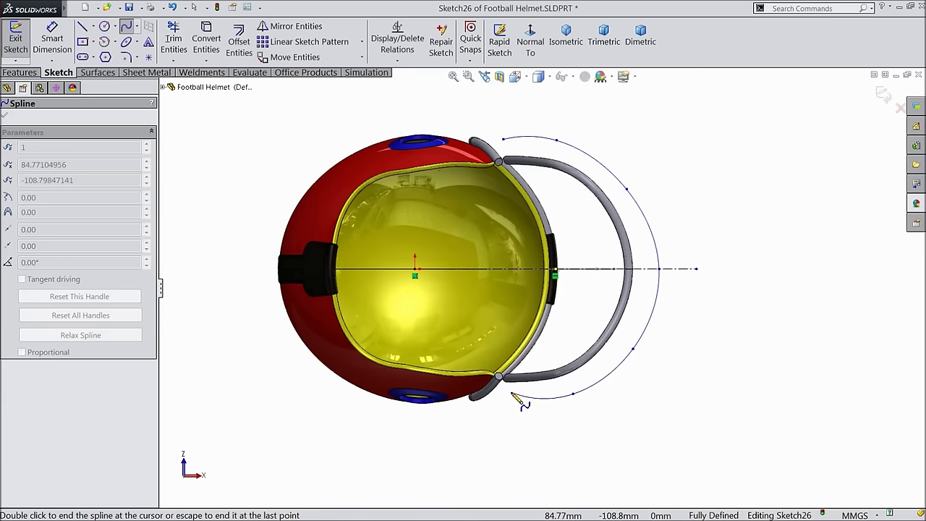
click(511, 392)
right_click(561, 303)
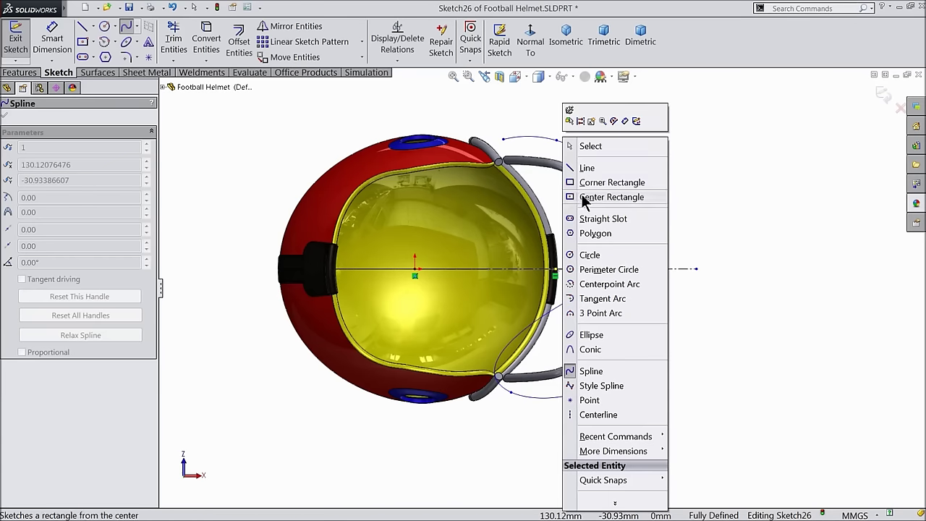
click(585, 150)
- Orbit the helmet to an angled view and select one spline endpoint
scroll(591, 258, up, 3)
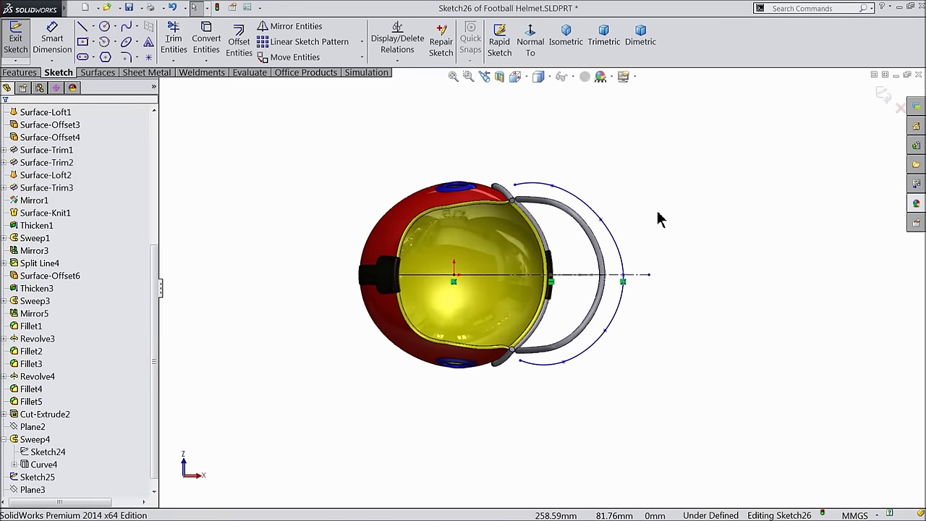
middle_drag(658, 215, 633, 297)
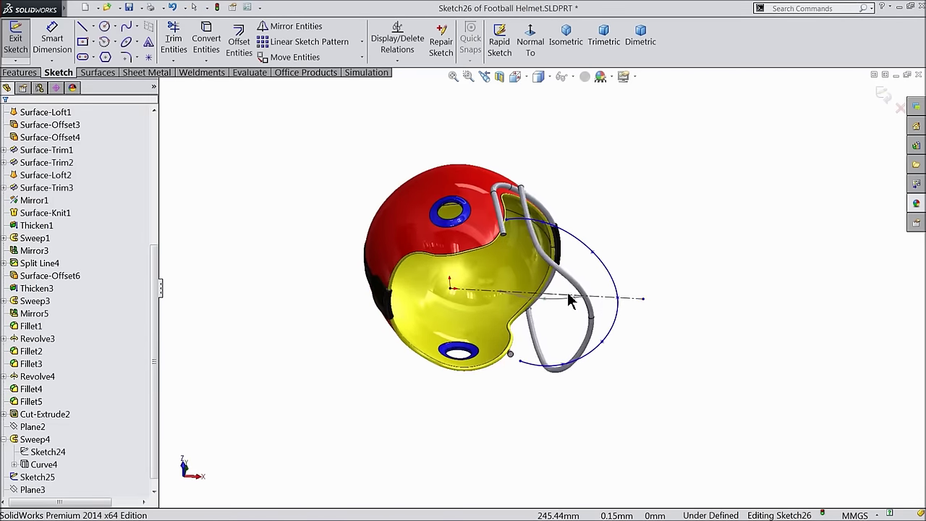
scroll(561, 287, down, 3)
scroll(561, 288, down, 2)
click(455, 249)
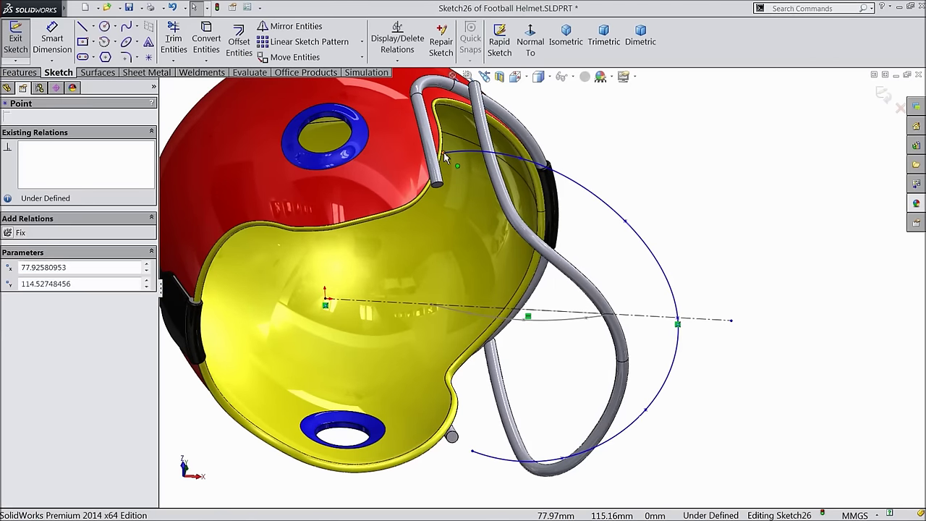
- Make the two spline endpoints symmetric about the centerline
ctrl+click(472, 451)
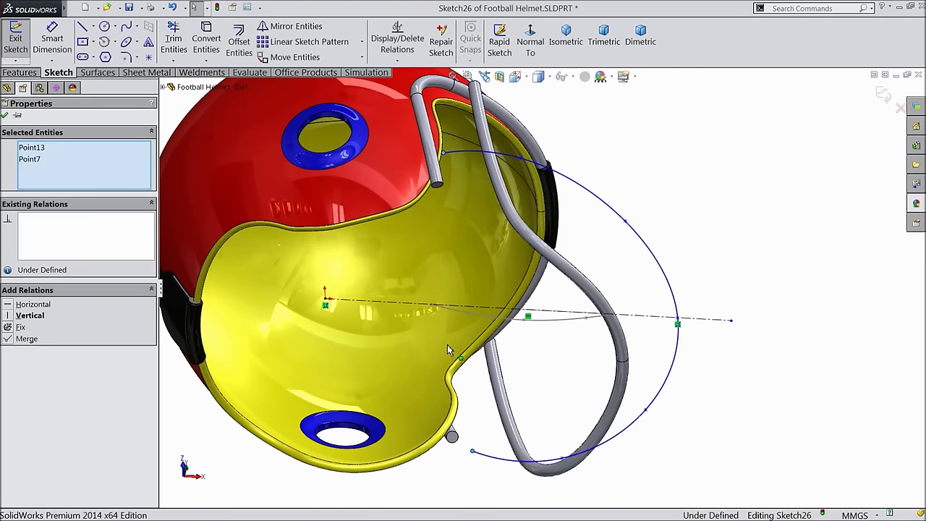
ctrl+click(404, 303)
click(432, 266)
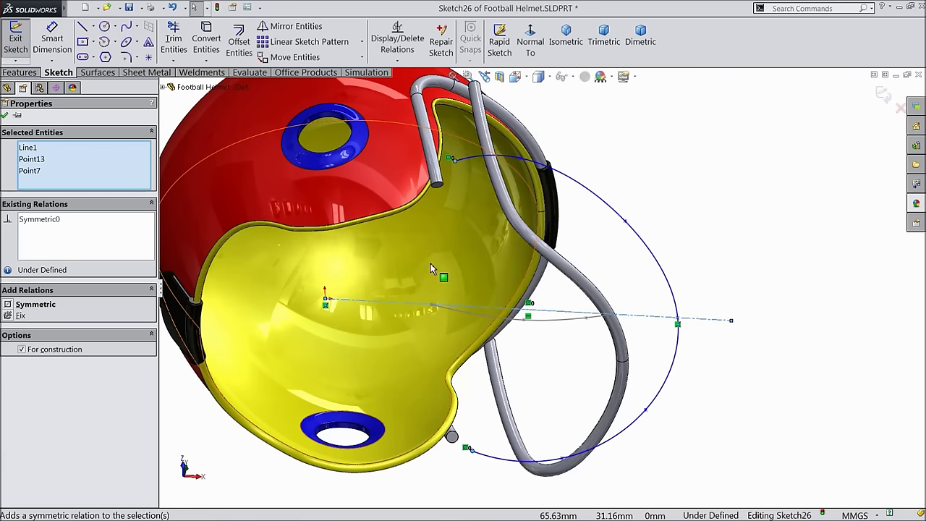
click(5, 116)
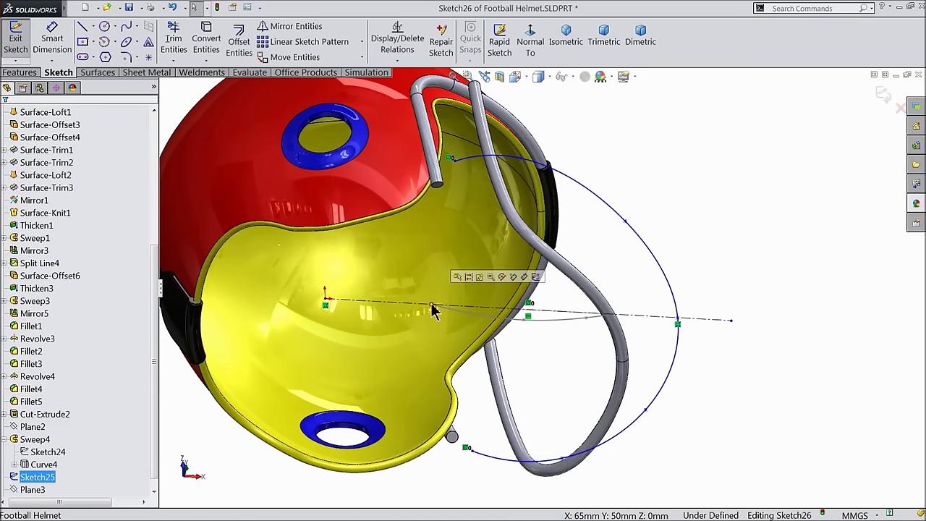
- Align the spline's top endpoint vertically with the Sketch25 point
click(454, 162)
ctrl+click(501, 131)
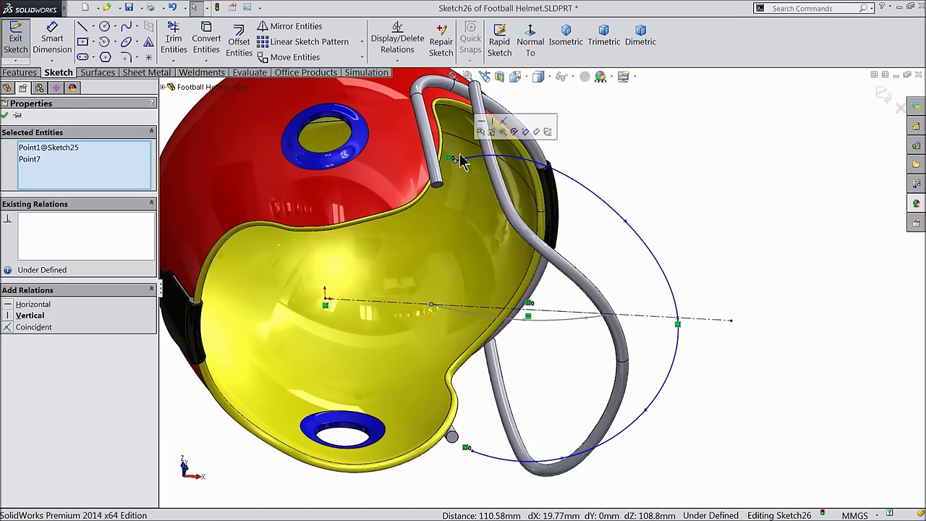
click(492, 125)
middle_drag(481, 255, 498, 299)
click(530, 50)
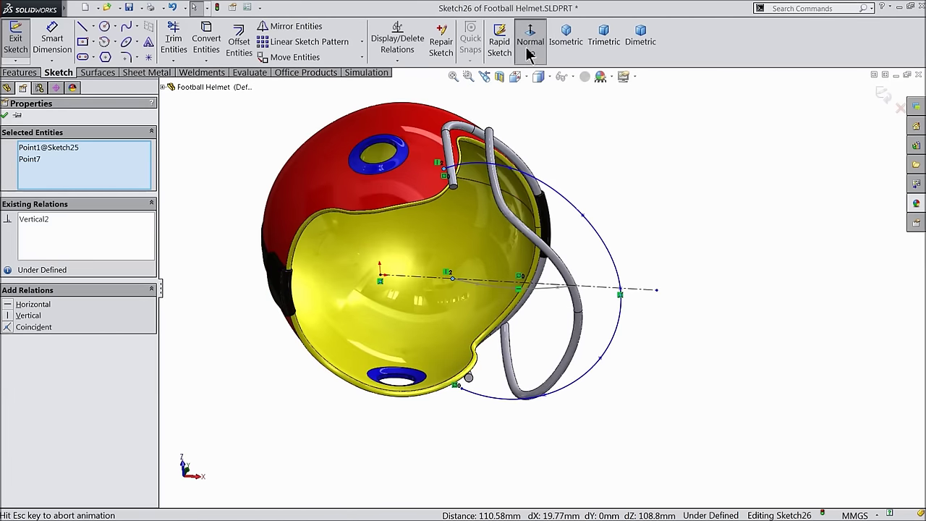
click(5, 117)
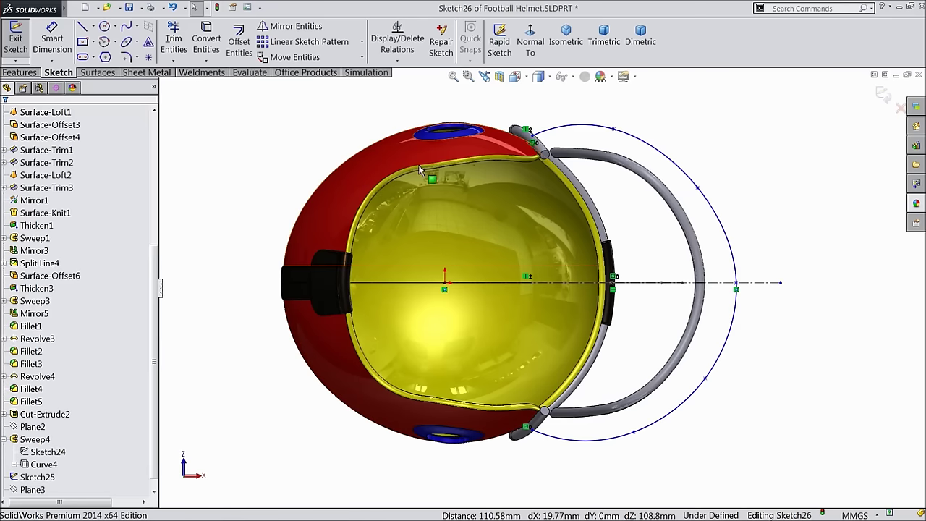
- Make two pairs of interior spline points symmetric about the centerline
click(613, 129)
ctrl+click(634, 433)
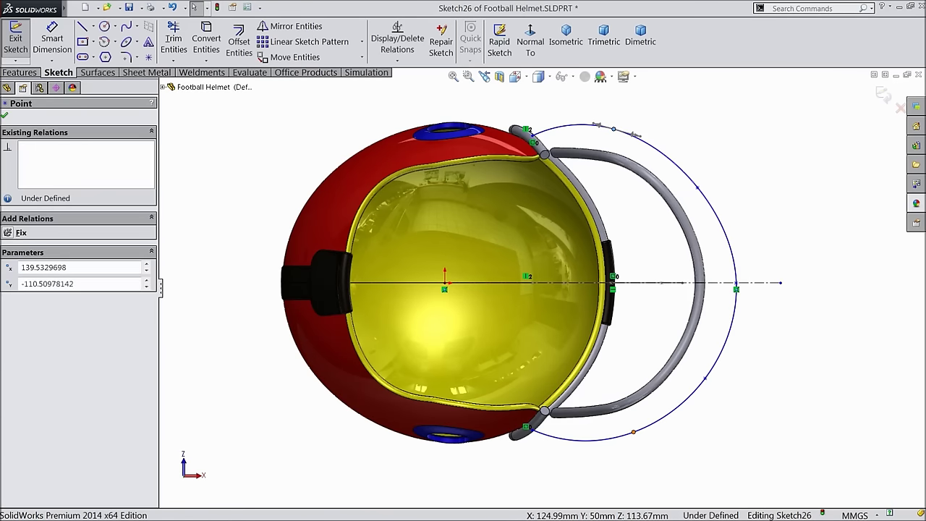
ctrl+click(629, 283)
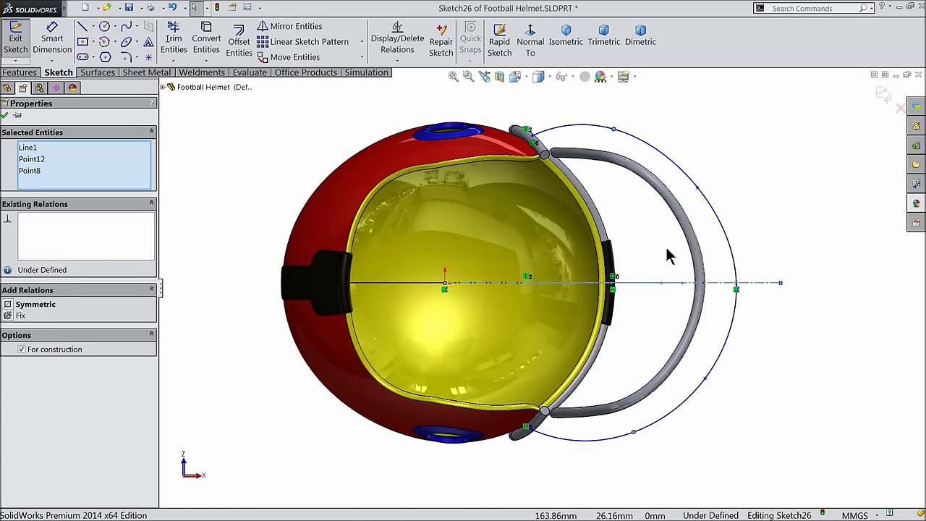
click(32, 304)
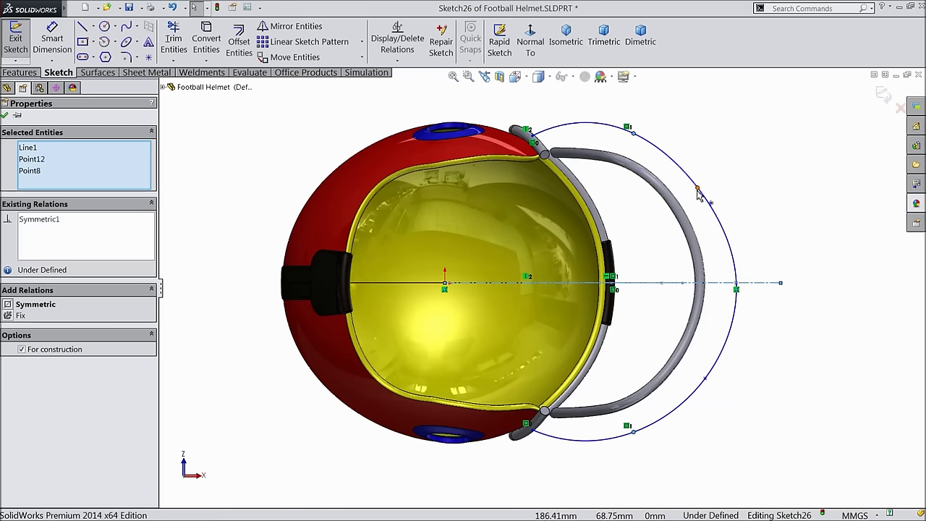
click(705, 378)
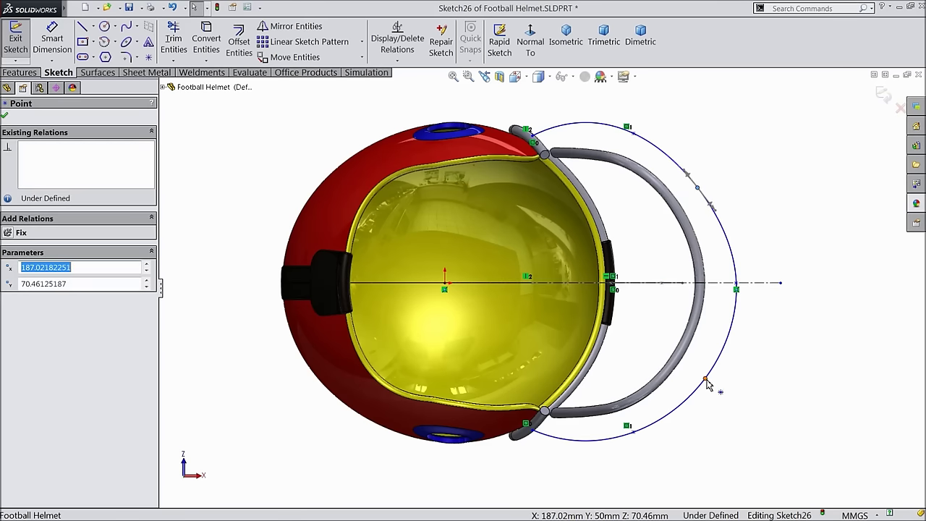
ctrl+click(696, 187)
ctrl+click(661, 283)
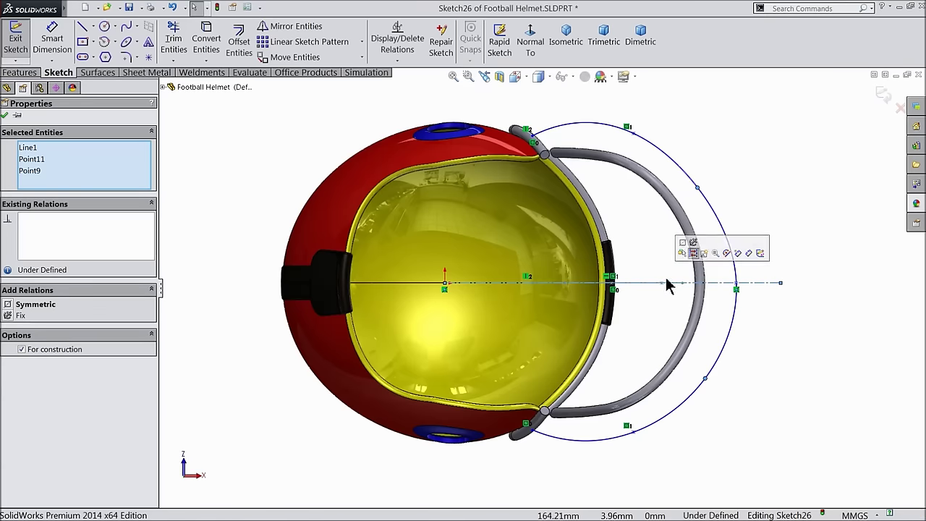
click(686, 251)
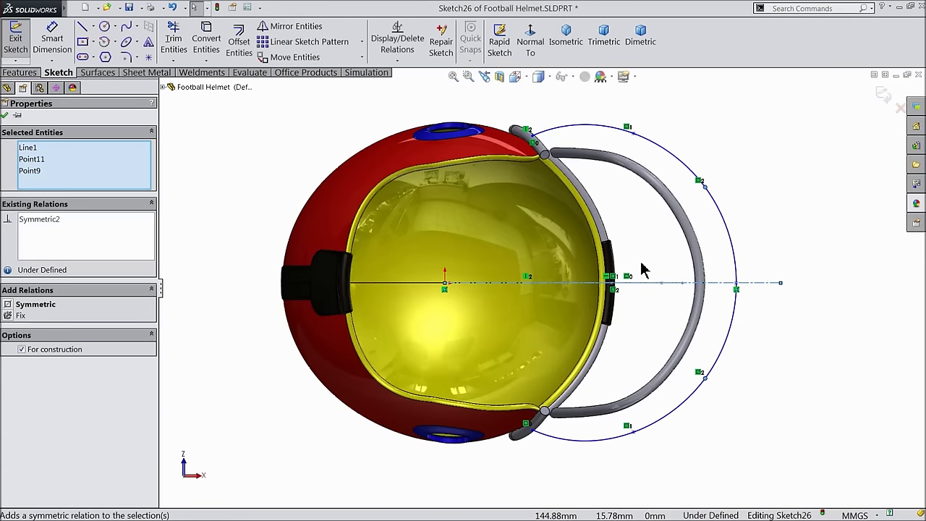
click(5, 116)
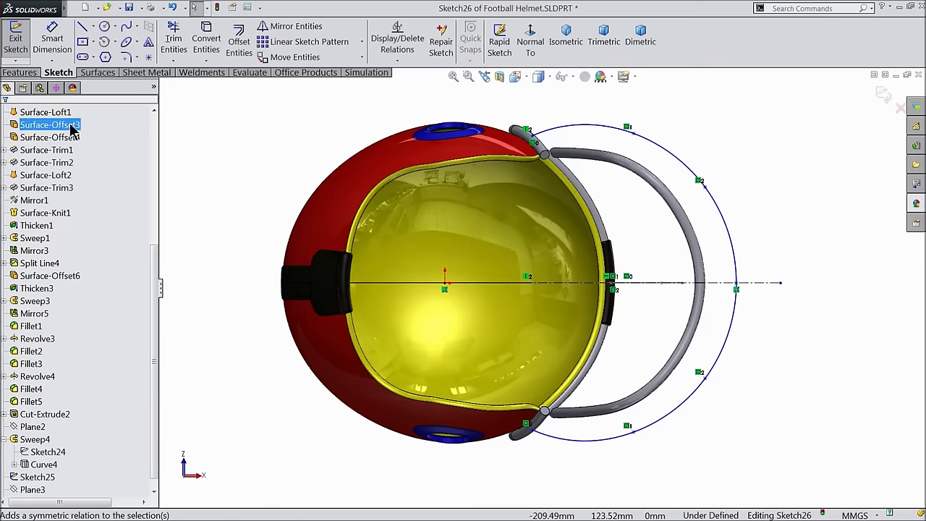
- Make the spline's middle point coincident with Point2@Sketch25, pinching the curve inward
scroll(624, 259, up, 3)
mouse_move(625, 256)
middle_down()
mouse_move(616, 304)
mouse_move(622, 335)
mouse_move(634, 330)
middle_up()
scroll(678, 302, down, 3)
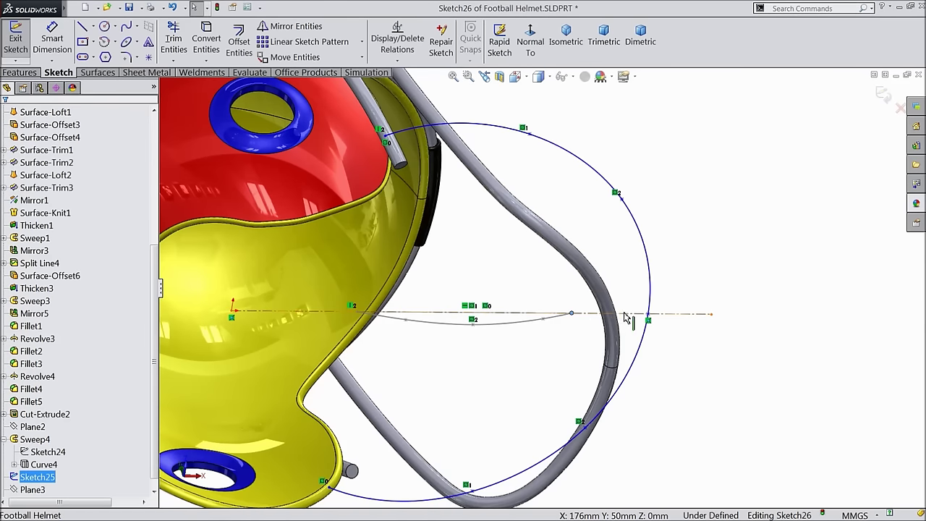
click(649, 319)
ctrl+click(571, 313)
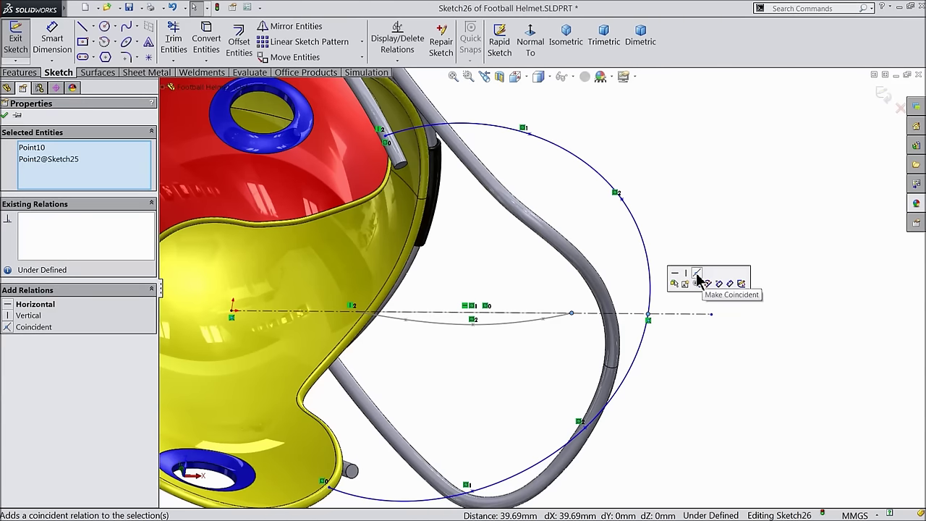
click(699, 279)
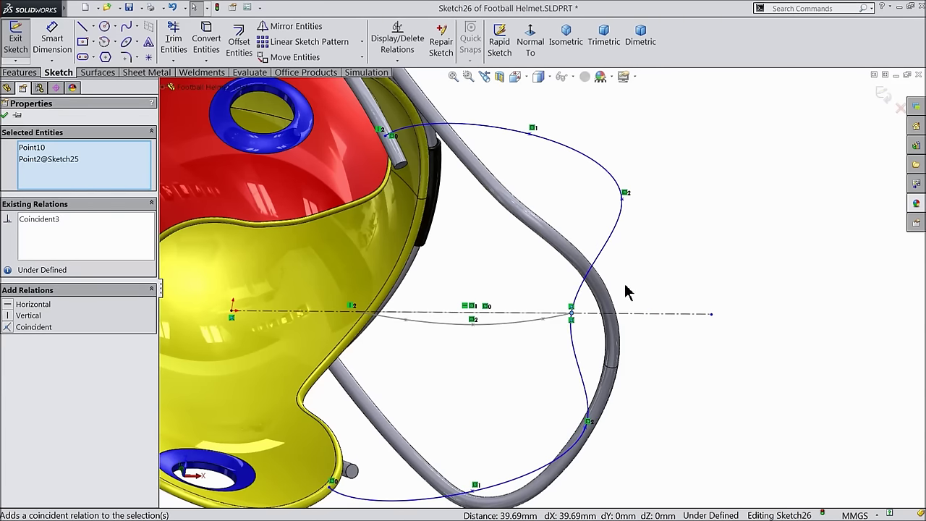
middle_drag(628, 292, 589, 321)
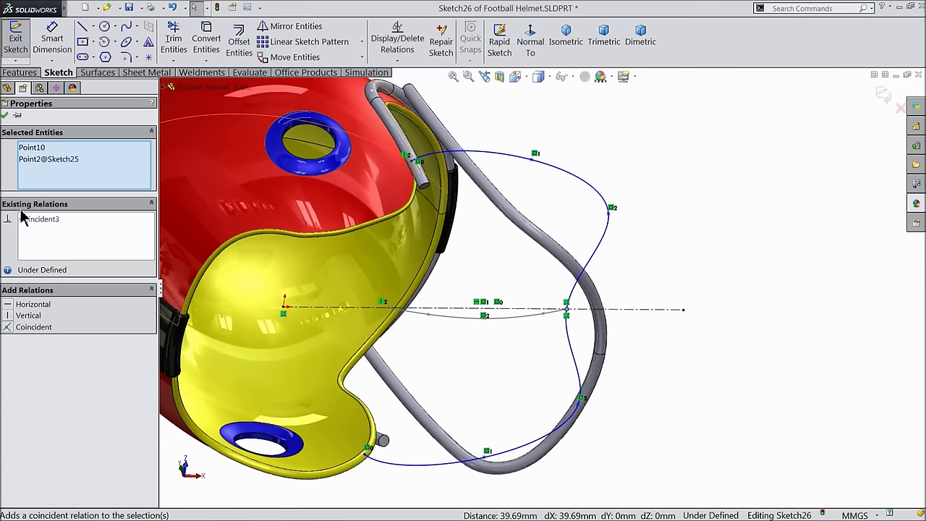
click(5, 116)
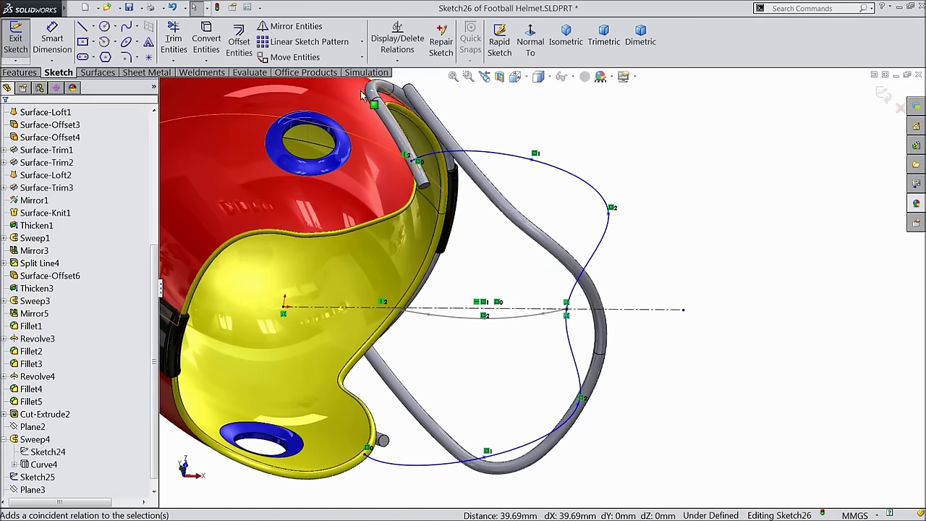
click(530, 43)
scroll(803, 282, down, 3)
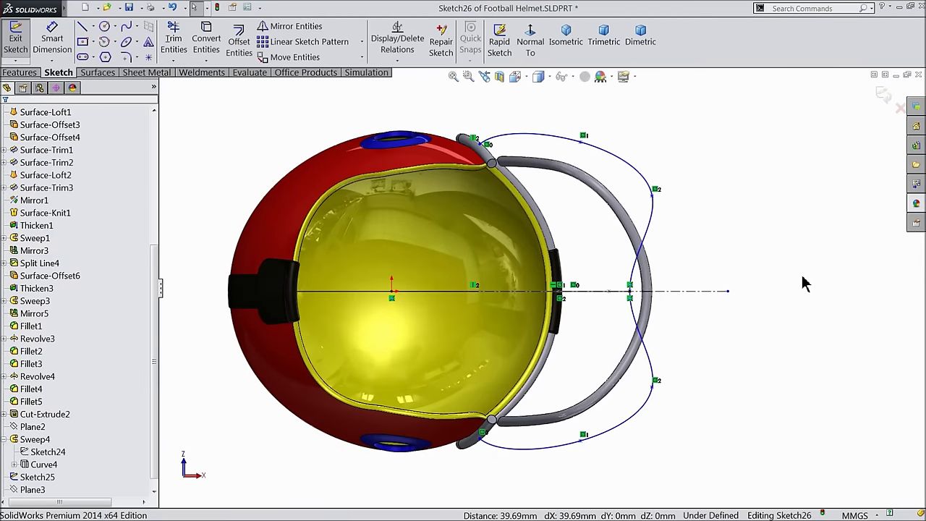
- Add 203 mm vertical dimensions between the spline's end points and its interior point pair
key(d)
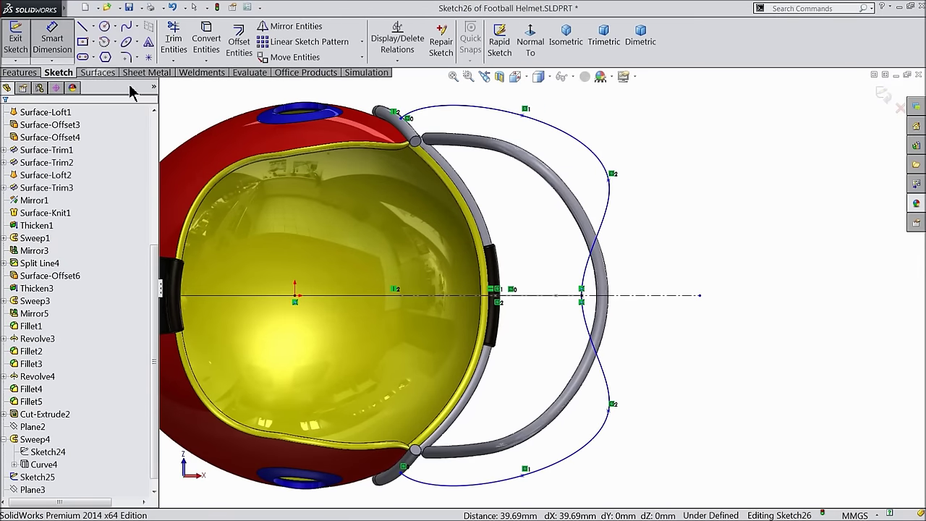
click(402, 122)
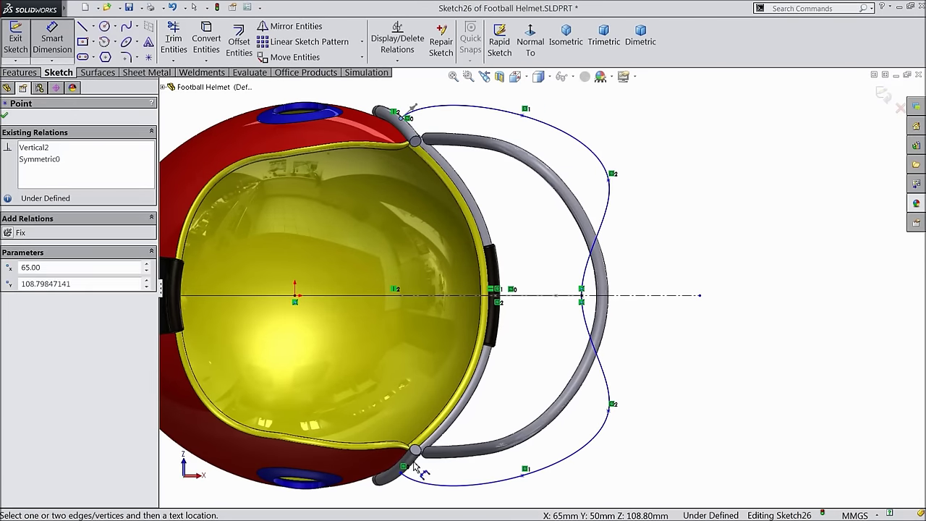
click(402, 474)
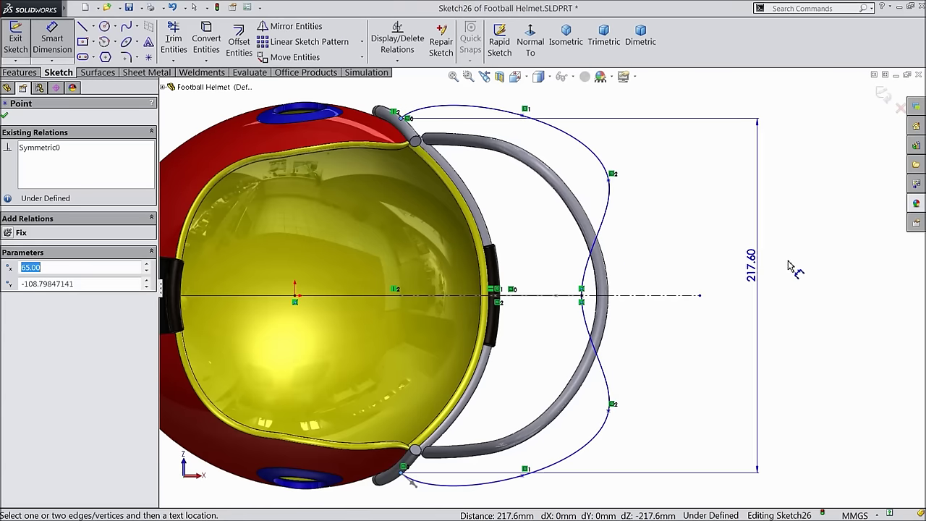
click(801, 277)
text(203)
key(Return)
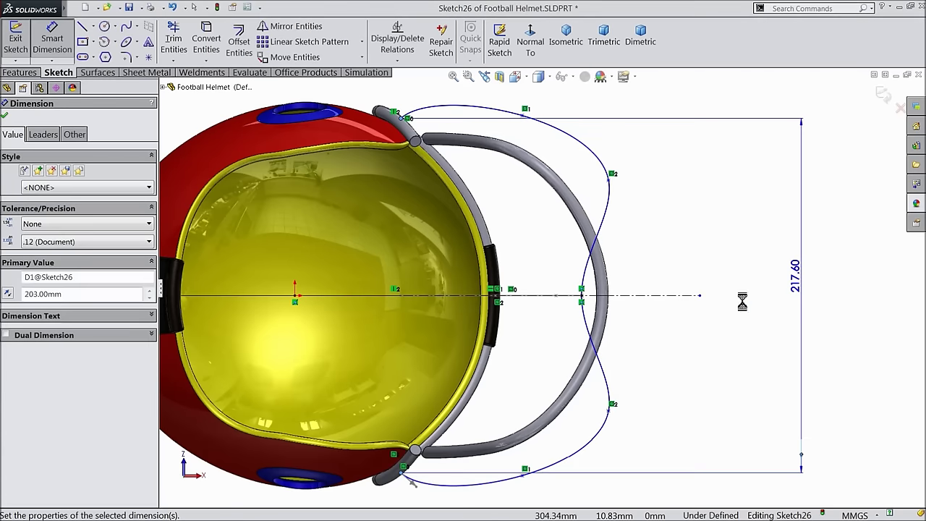
click(523, 115)
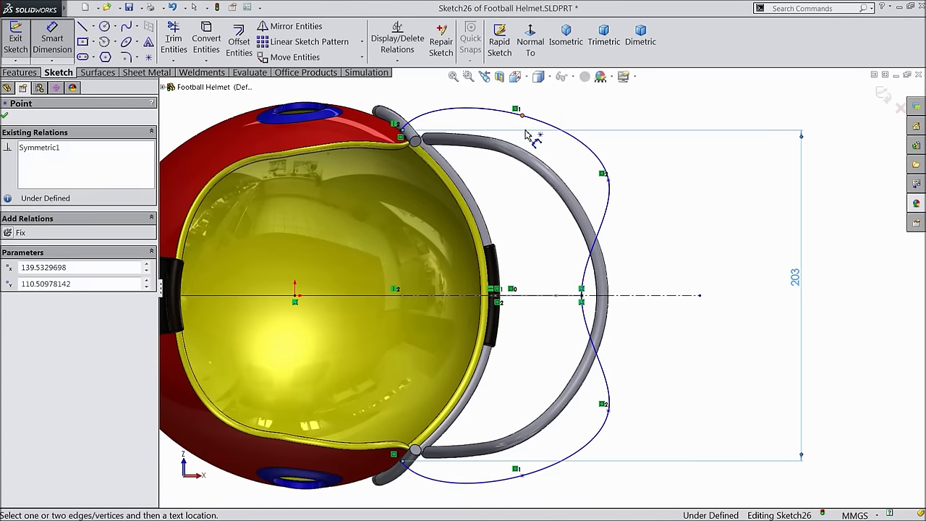
click(523, 474)
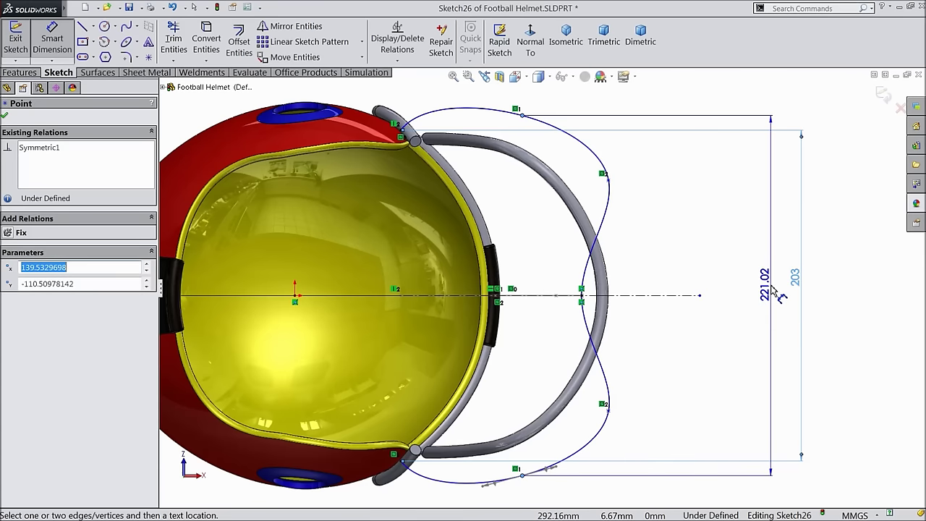
click(771, 289)
text(203)
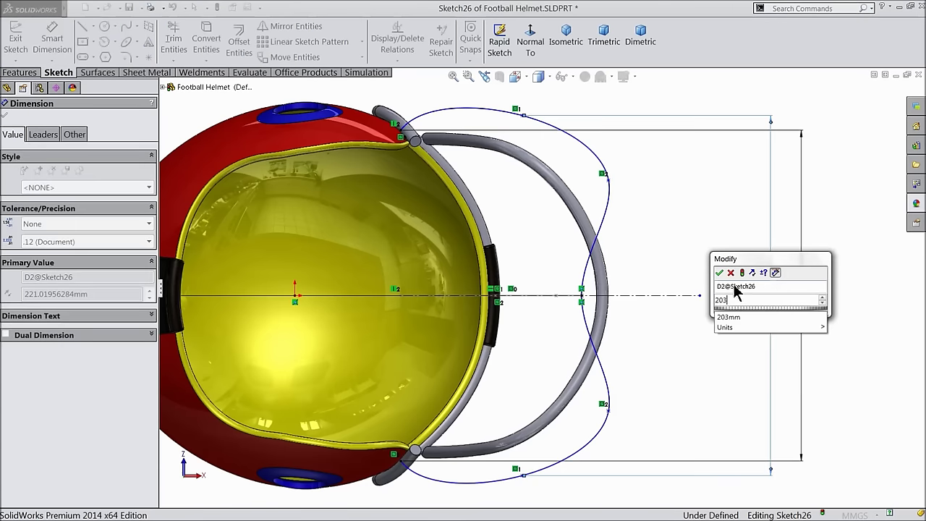
click(719, 273)
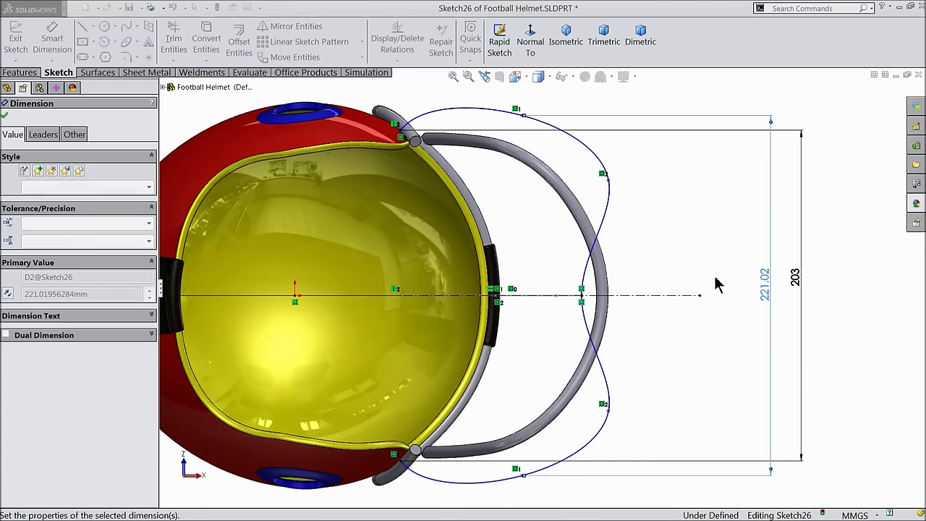
- Set the vertical spacing between the upper and lower spline points to 168 mm
click(609, 182)
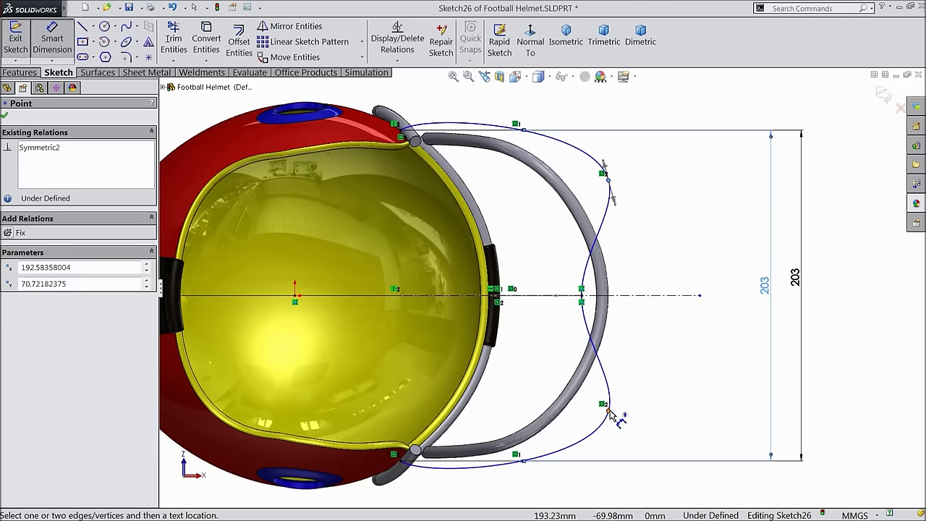
click(609, 411)
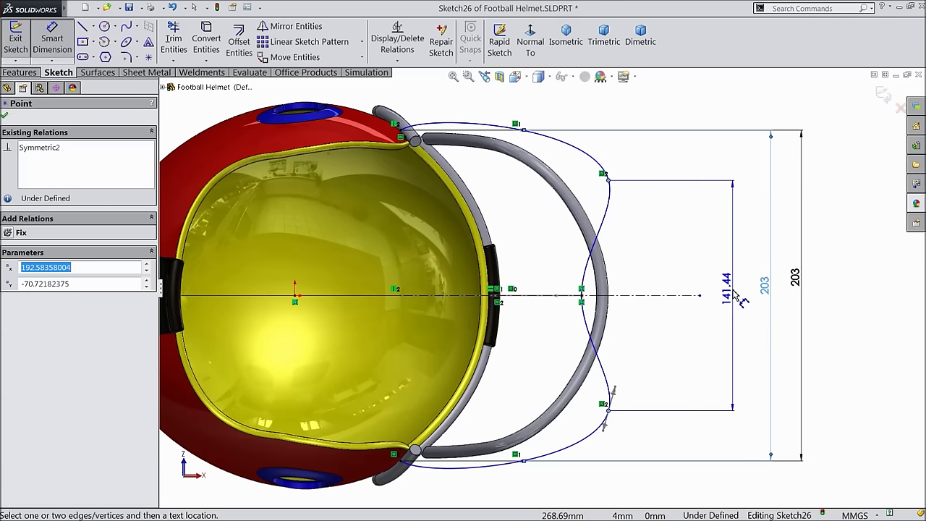
click(736, 294)
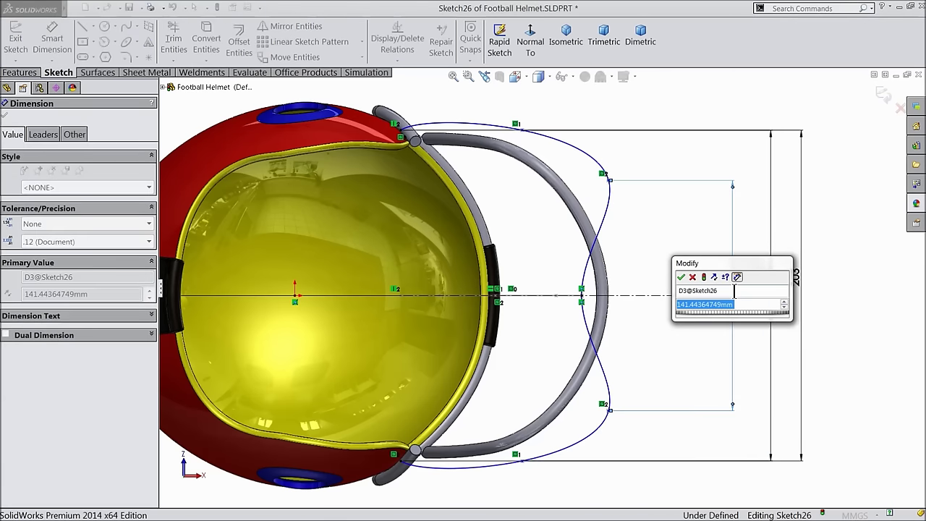
text(16)
click(680, 278)
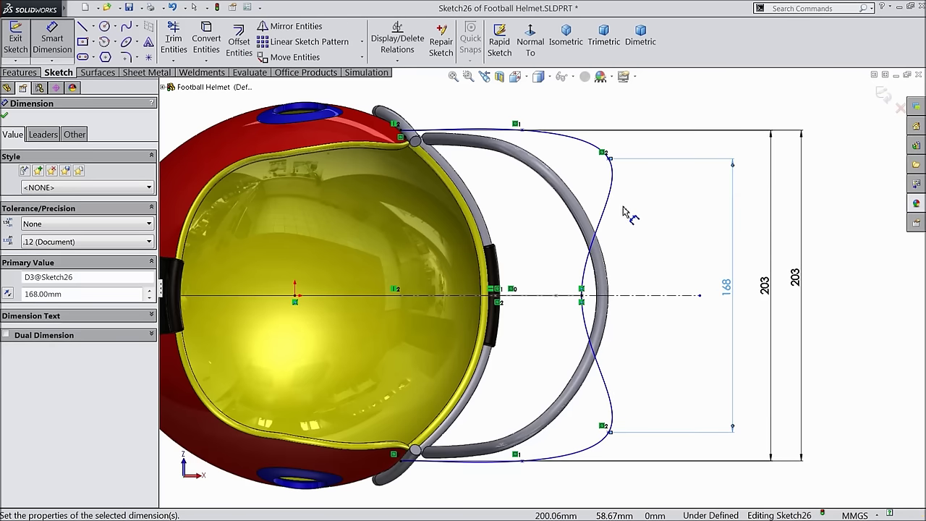
- Add horizontal offset dimensions of 38.20 mm and 47 mm to fully define the spline
click(401, 135)
click(520, 130)
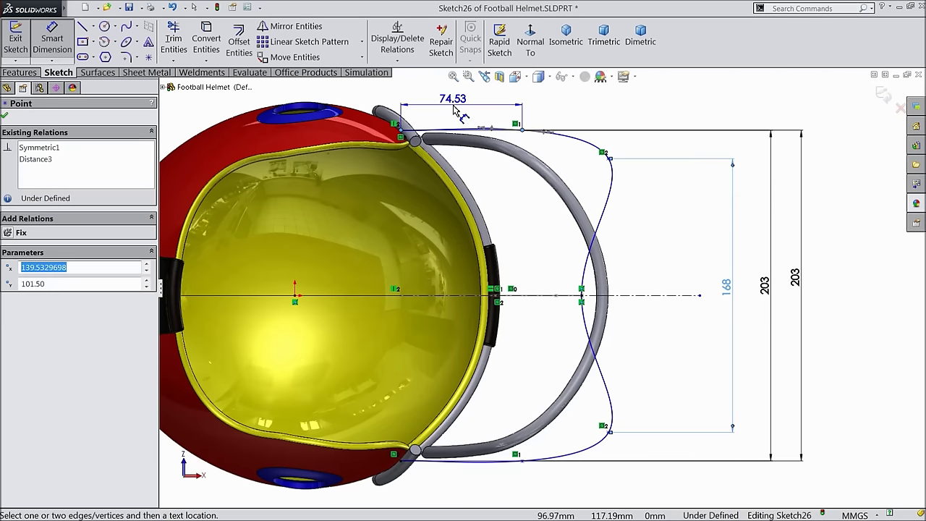
click(455, 108)
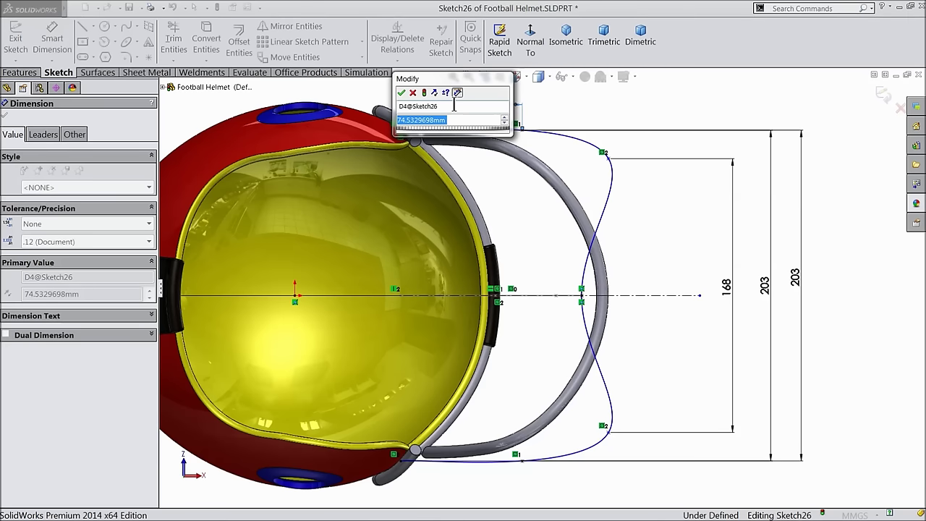
text(38)
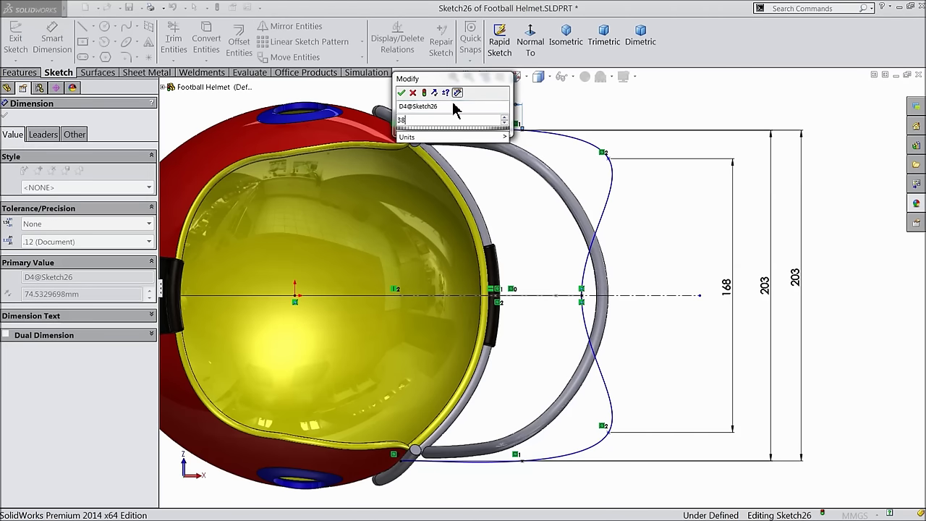
text(.2)
click(401, 93)
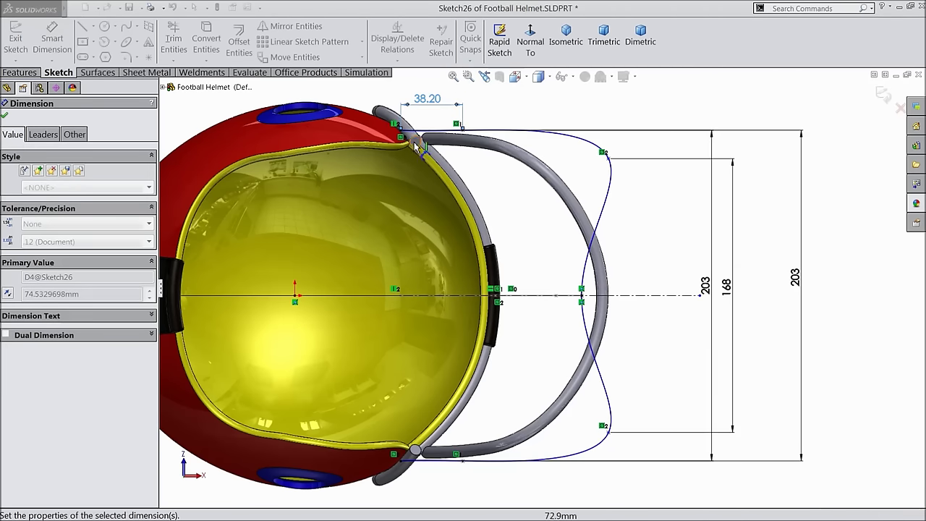
click(587, 157)
click(587, 158)
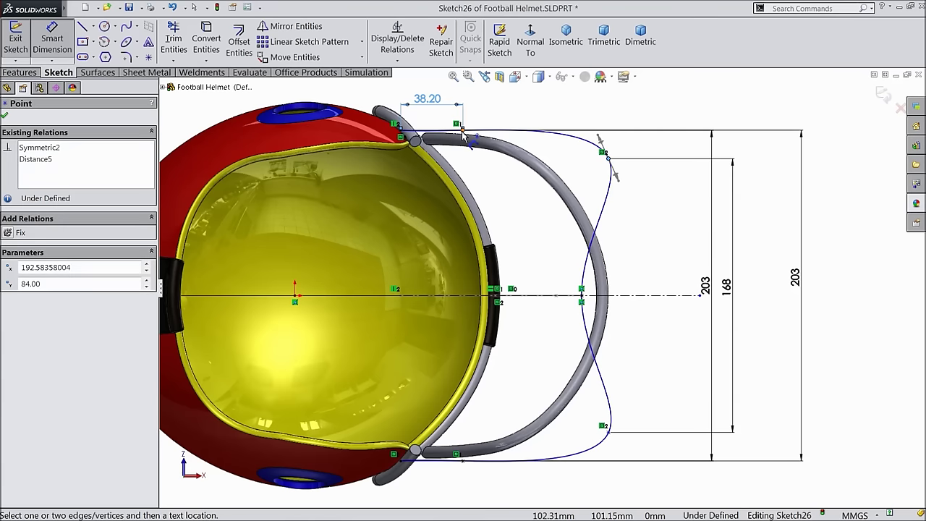
click(461, 127)
click(515, 110)
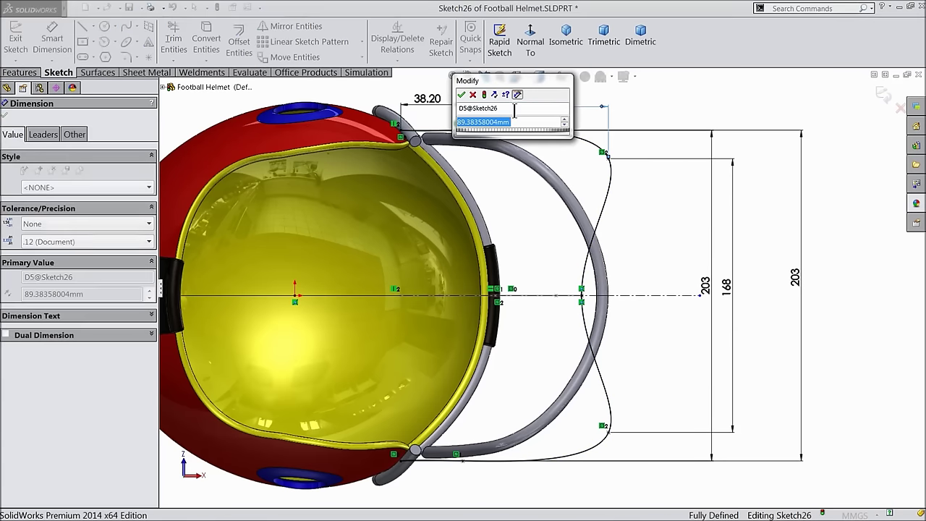
text(47)
key(Return)
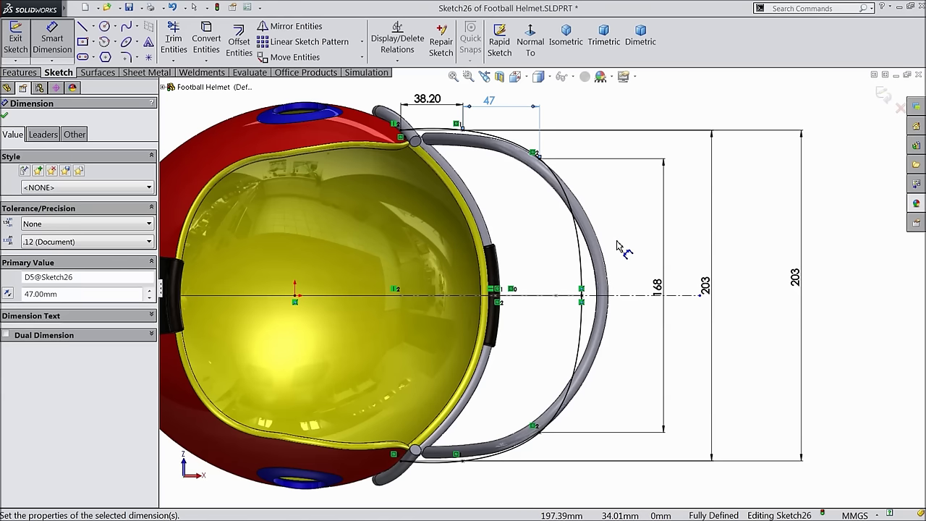
- Finish dimensioning and exit Sketch26 back to the part
key(f)
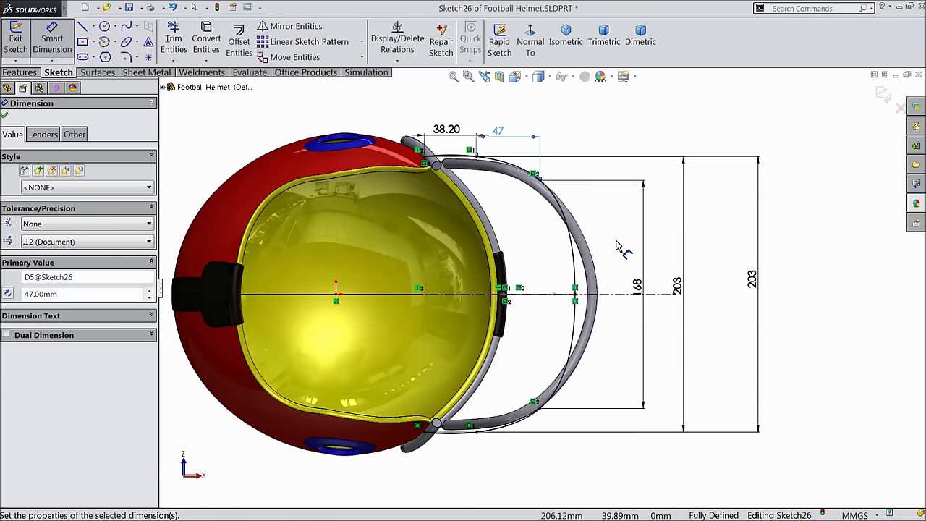
click(5, 117)
key(z)
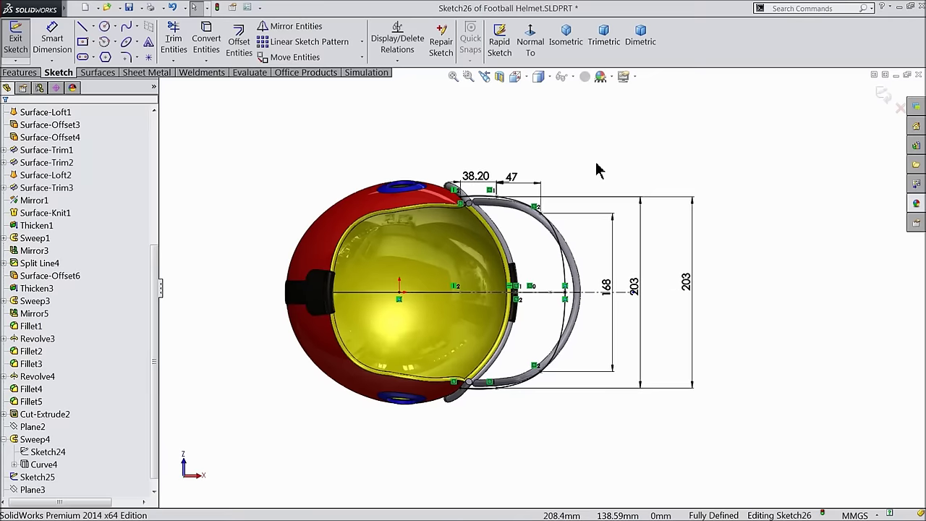
middle_drag(585, 166, 536, 439)
middle_drag(614, 384, 703, 348)
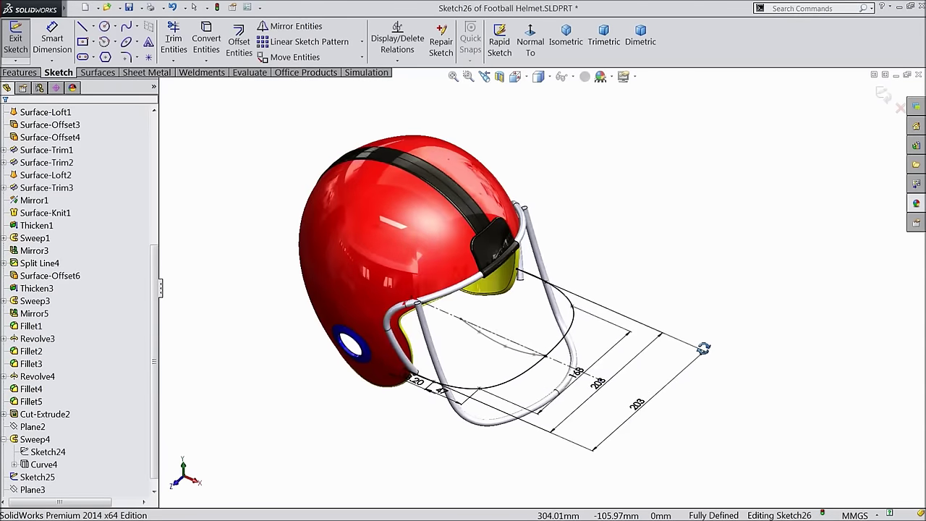
scroll(528, 355, down, 2)
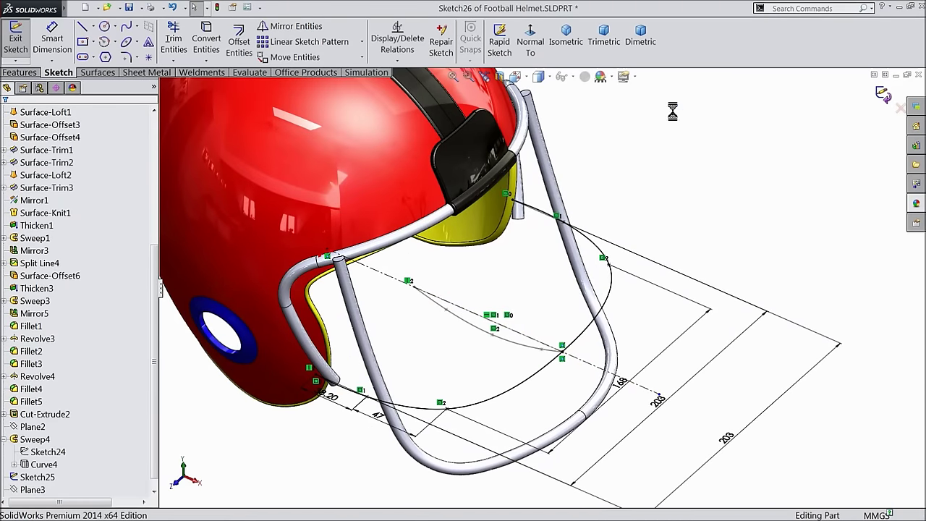
click(882, 97)
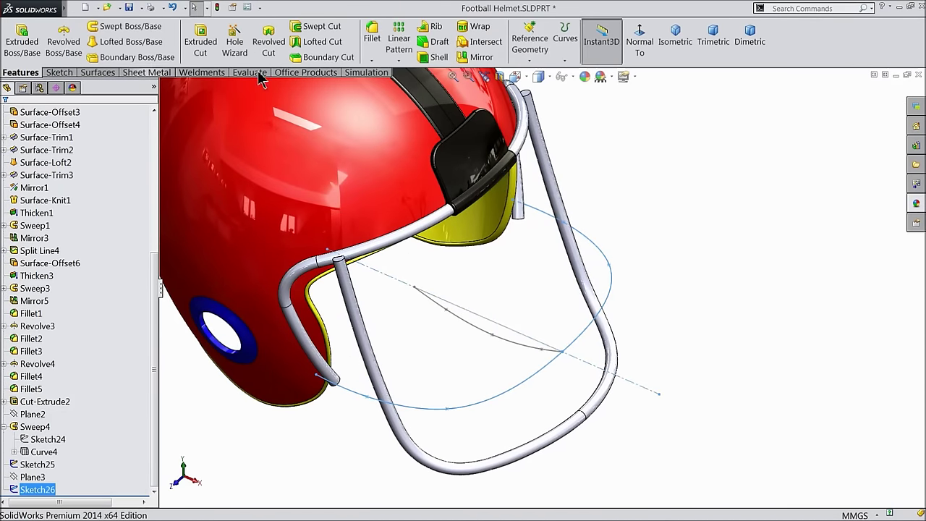
- Create projected curve Curve5 from Sketch26 and Sketch25 using Sketch on sketch
click(565, 61)
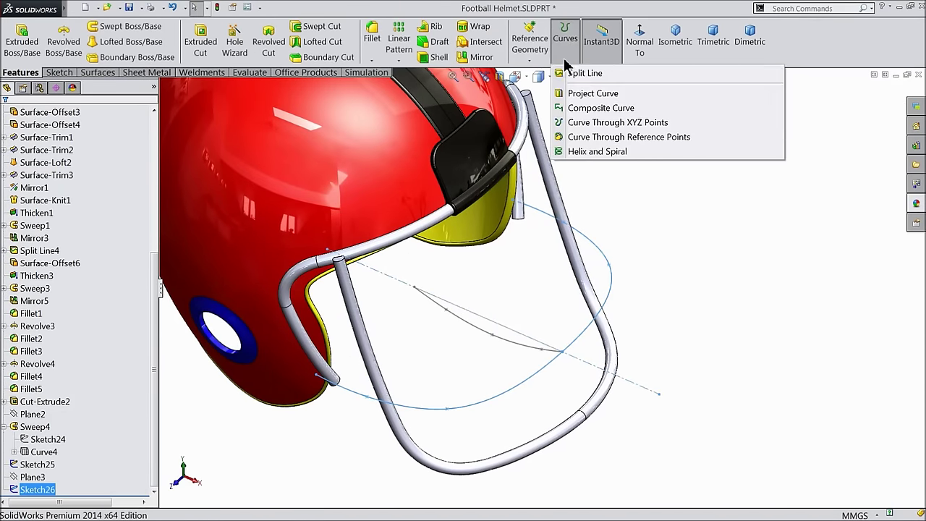
click(593, 93)
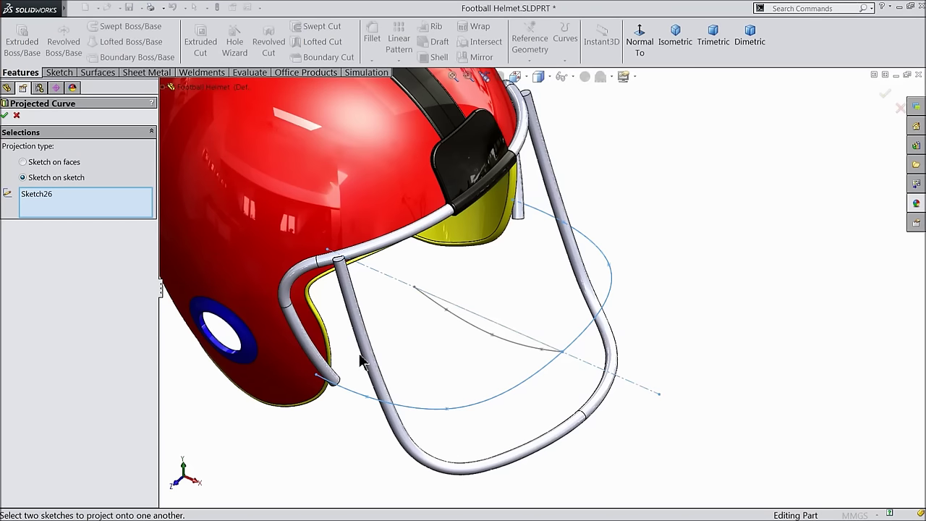
click(471, 327)
middle_drag(455, 350, 459, 330)
scroll(473, 415, down, 5)
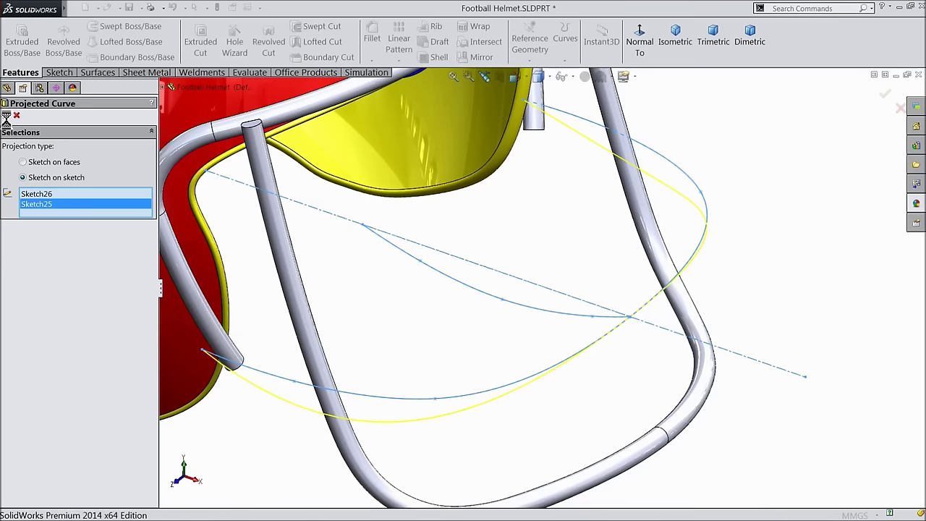
click(5, 116)
scroll(470, 287, up, 3)
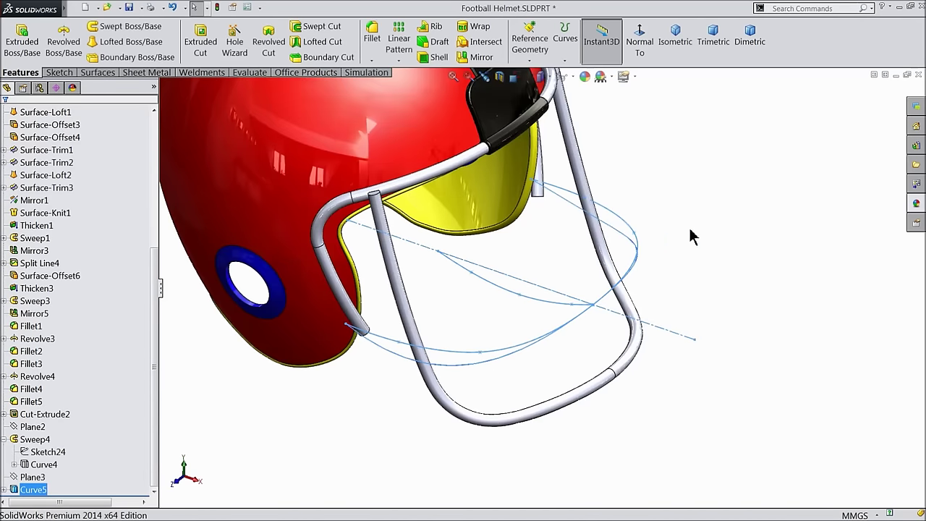
click(707, 287)
middle_drag(644, 328, 620, 308)
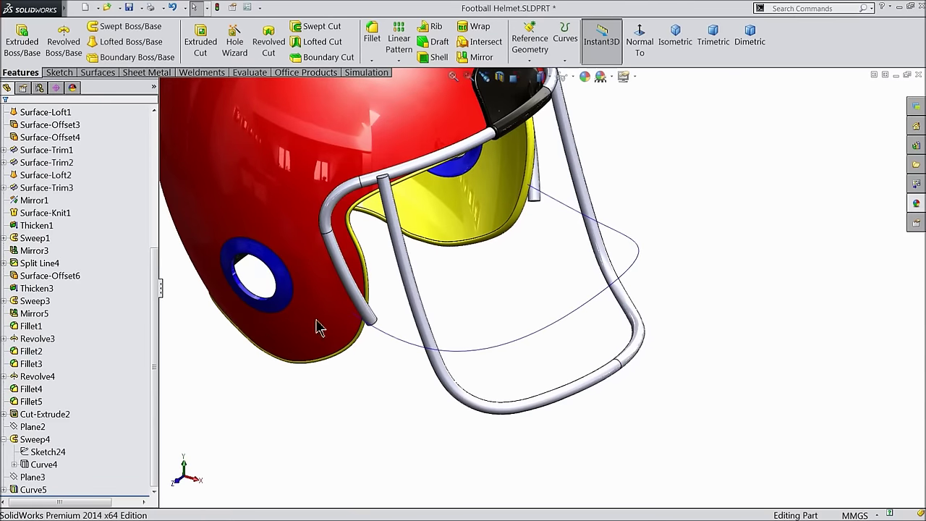
- Select Curve5 as the reference for a new plane
click(409, 348)
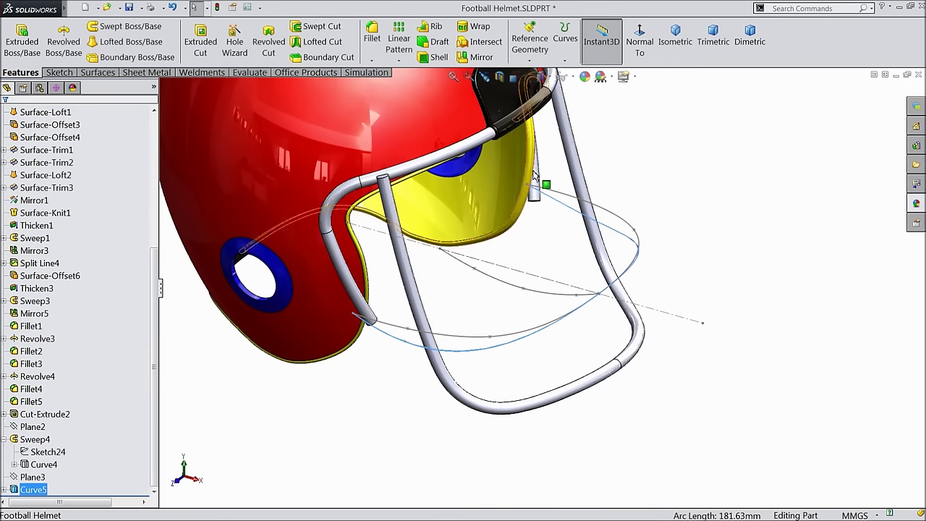
click(530, 43)
click(539, 74)
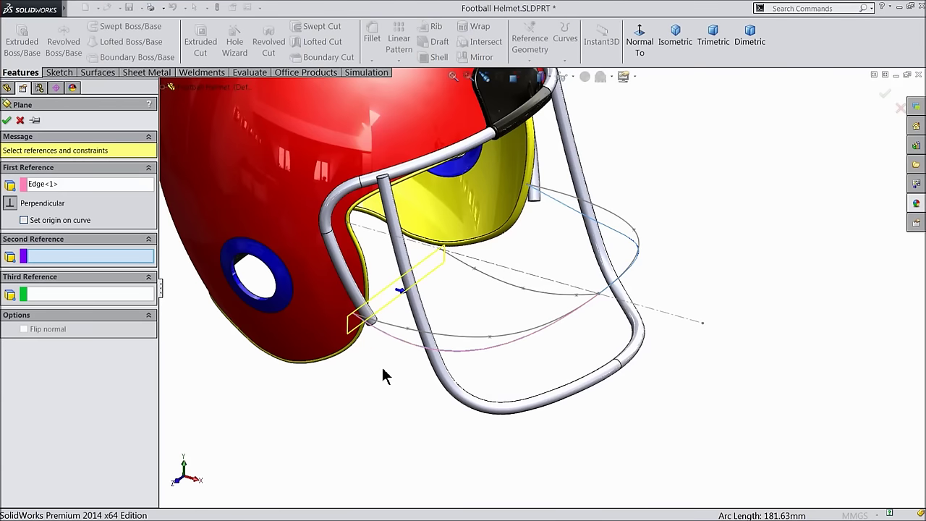
- Create Plane4 perpendicular to Curve5 through its Sketch26 end point by the lower bar
scroll(385, 376, up, 1)
mouse_move(388, 382)
middle_down()
mouse_move(413, 354)
mouse_move(413, 324)
mouse_move(426, 325)
mouse_move(394, 366)
middle_up()
scroll(407, 331, down, 4)
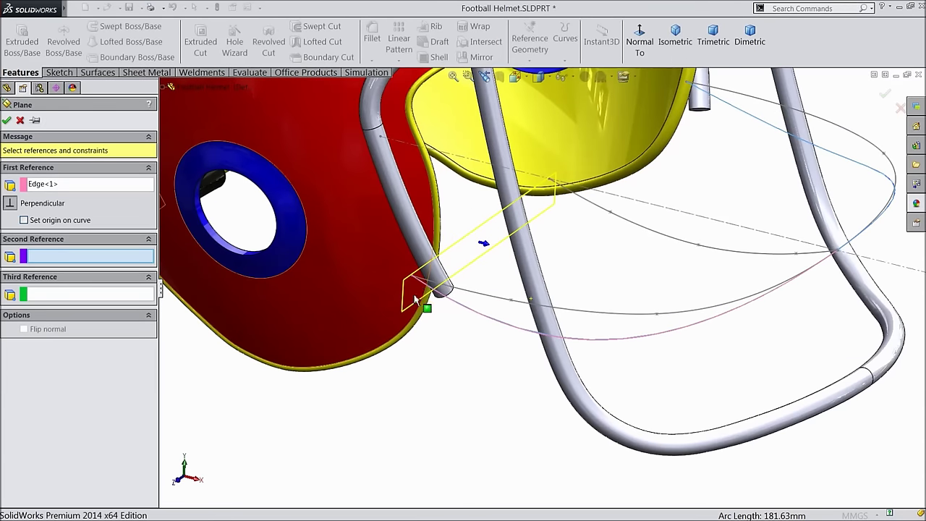
click(413, 281)
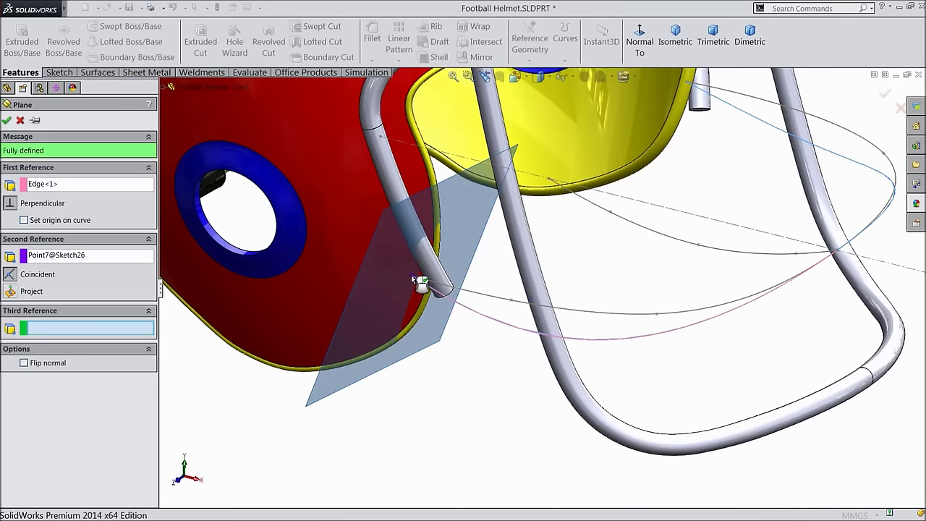
scroll(467, 347, up, 2)
middle_drag(478, 340, 452, 358)
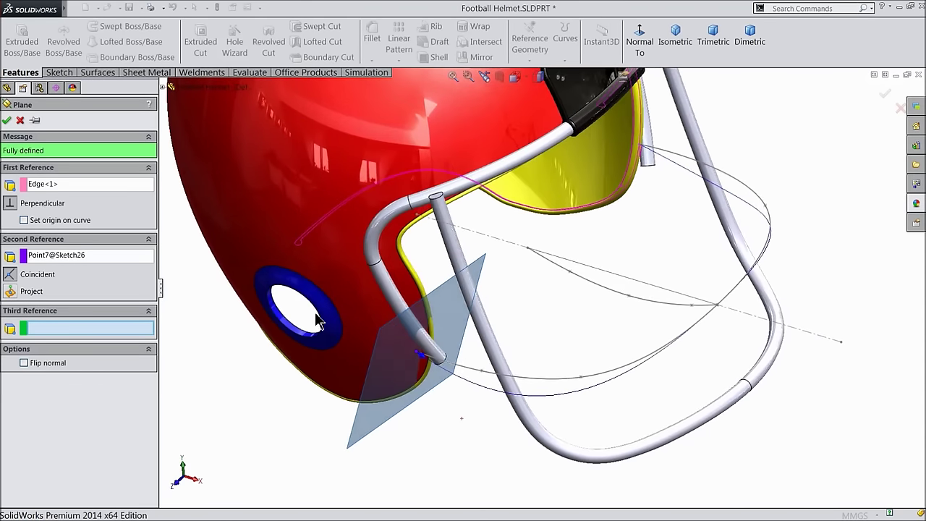
click(7, 121)
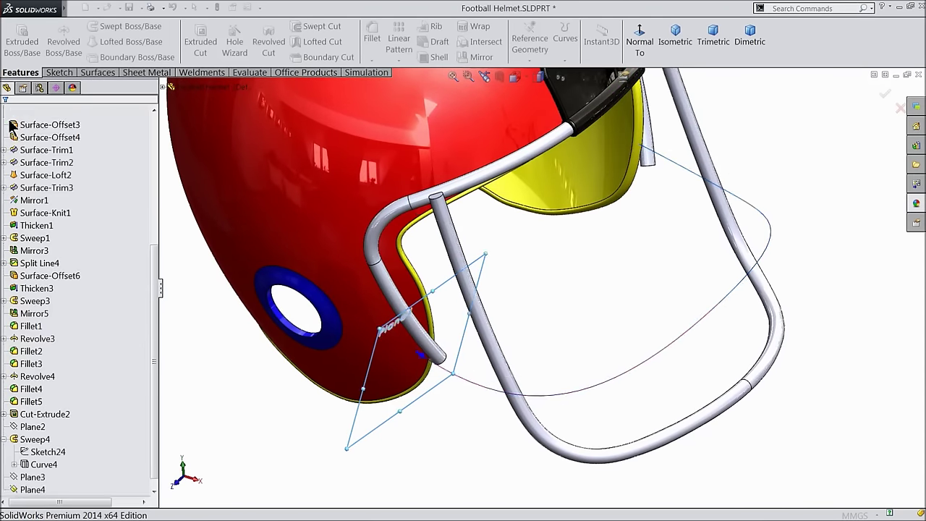
scroll(459, 382, down, 3)
middle_drag(465, 378, 460, 355)
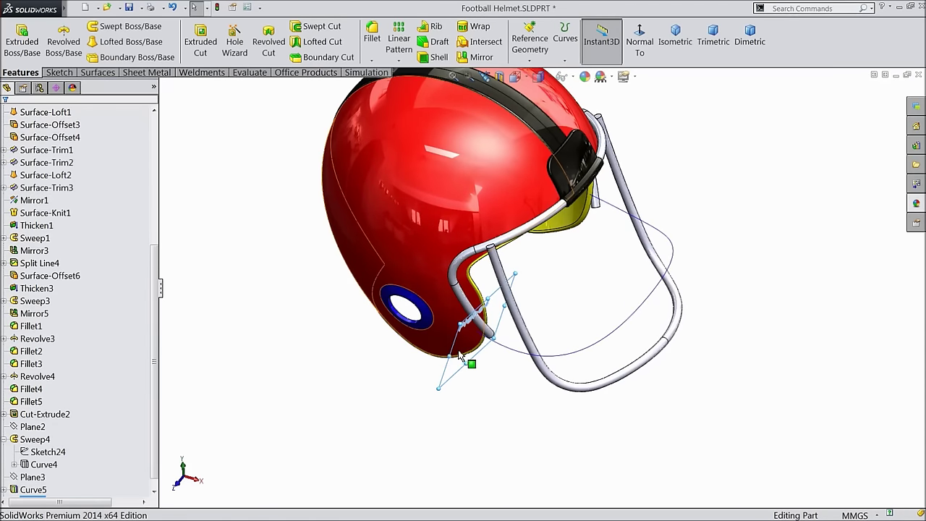
- Sketch a circle on Plane4 near the end of the projected curve
click(59, 72)
click(15, 42)
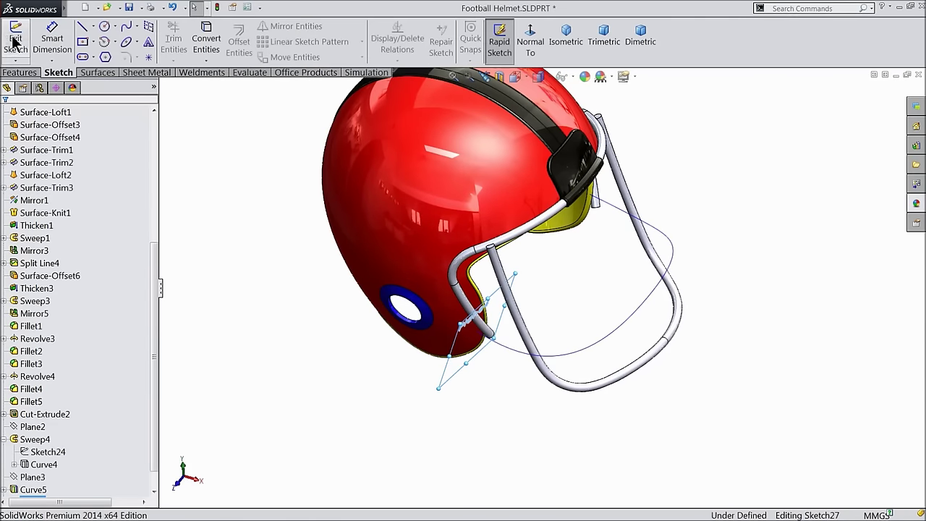
click(104, 26)
mouse_move(248, 301)
middle_down()
mouse_move(230, 282)
mouse_move(221, 238)
middle_up()
scroll(340, 298, down, 1)
scroll(474, 307, down, 4)
middle_drag(471, 303, 586, 407)
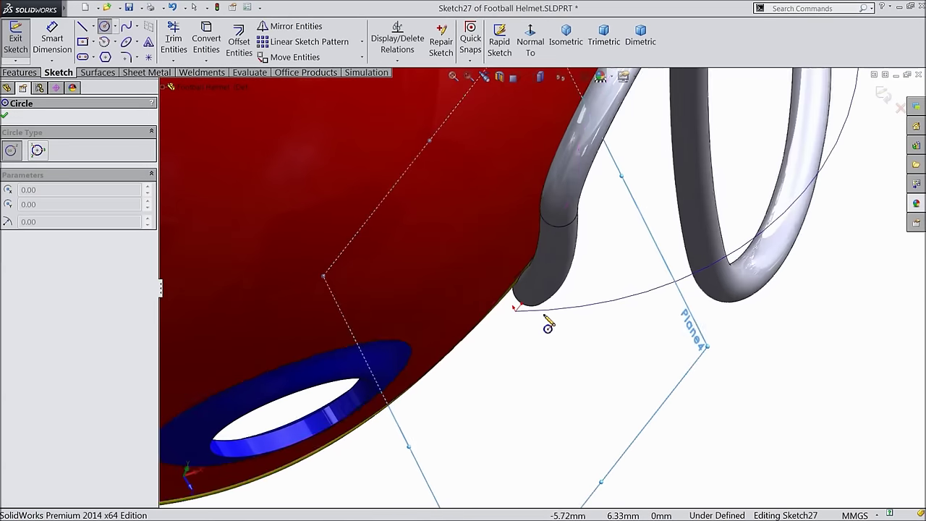
scroll(544, 317, down, 2)
mouse_move(510, 353)
mouse_down()
mouse_move(518, 347)
mouse_move(535, 372)
mouse_up()
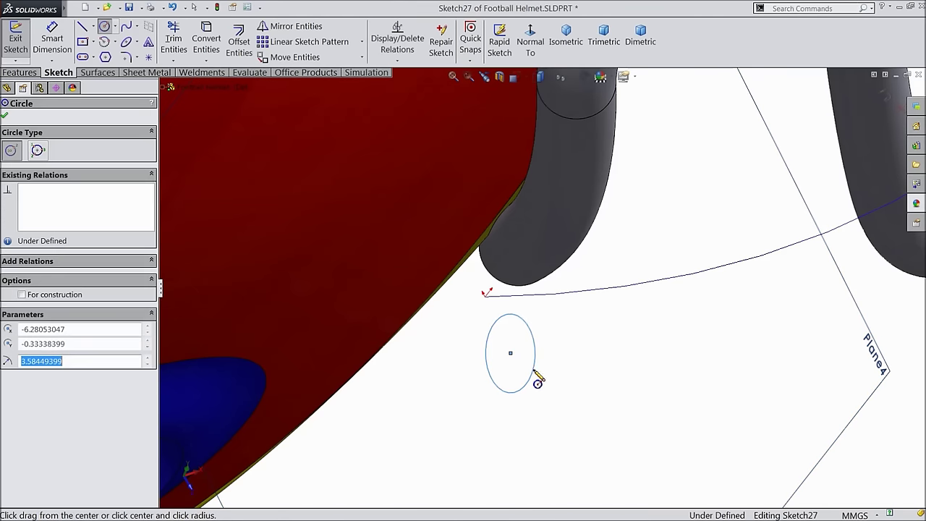
right_click(620, 320)
click(640, 118)
mouse_move(597, 352)
middle_down()
mouse_move(586, 345)
mouse_move(614, 351)
mouse_move(615, 330)
mouse_move(608, 348)
mouse_move(595, 347)
middle_up()
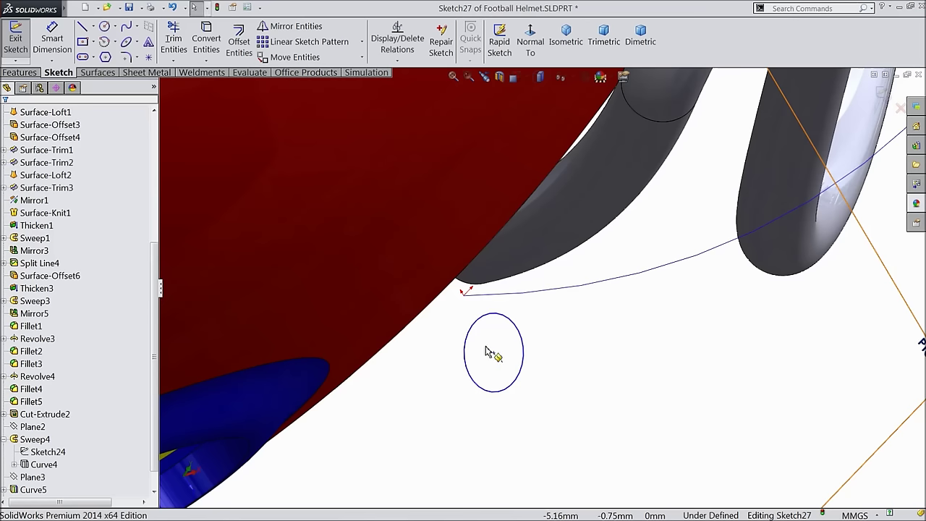
- Dimension the circle's diameter to 7.2 mm
click(52, 39)
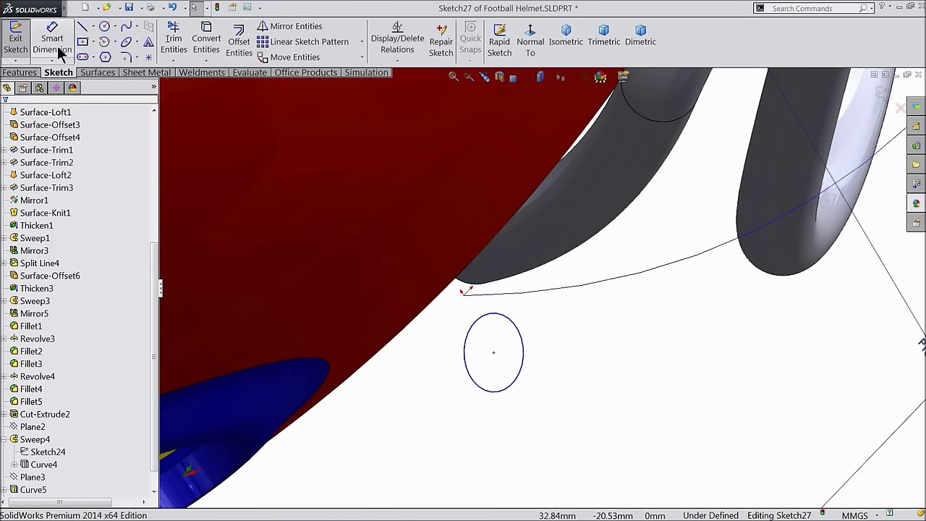
click(522, 360)
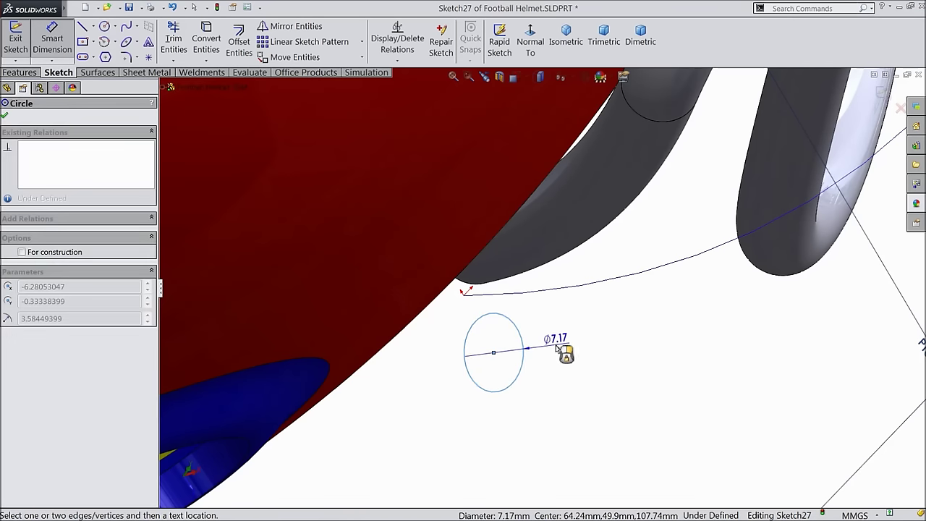
click(563, 352)
text(7)
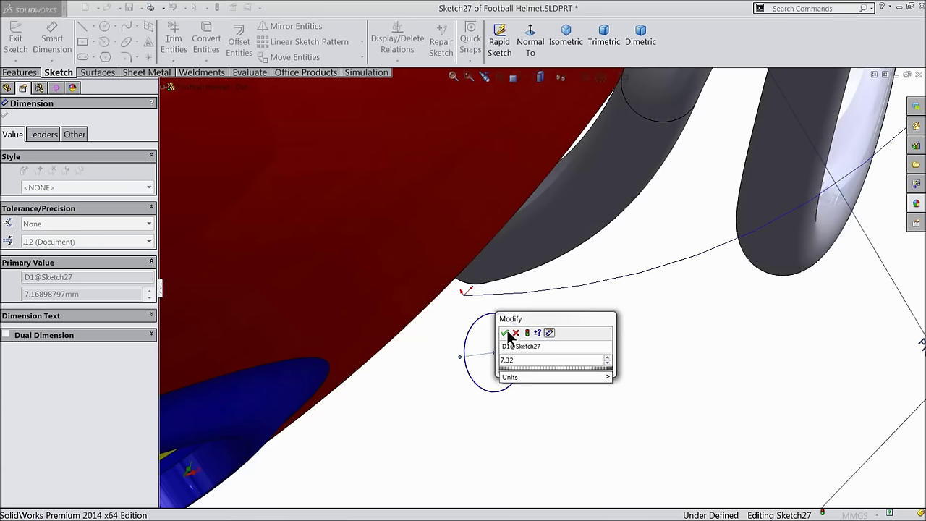
text(.2)
click(504, 332)
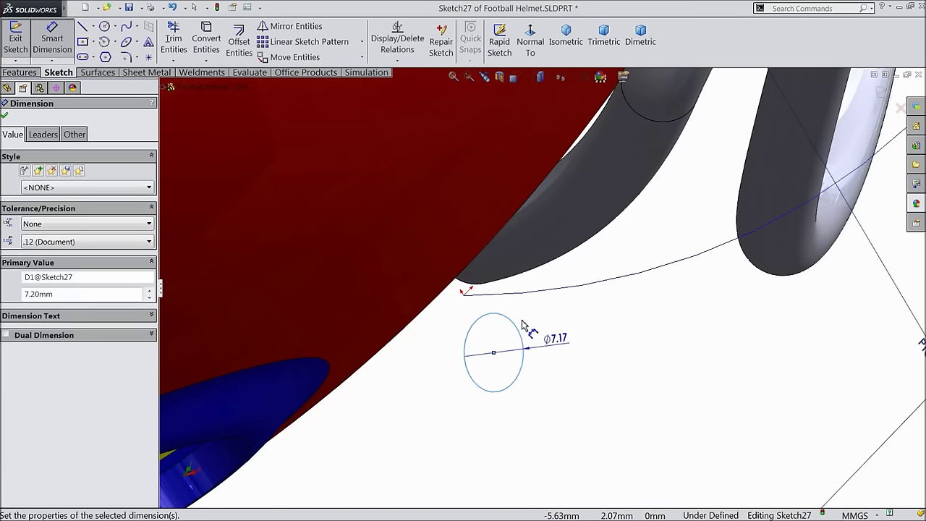
click(52, 38)
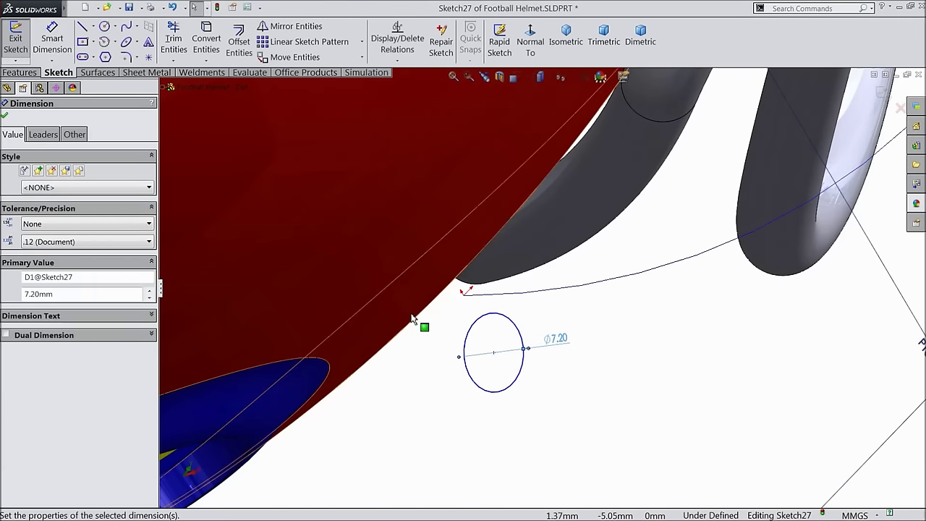
- Pierce the circle's centre onto the projected curve and close Sketch27
click(494, 353)
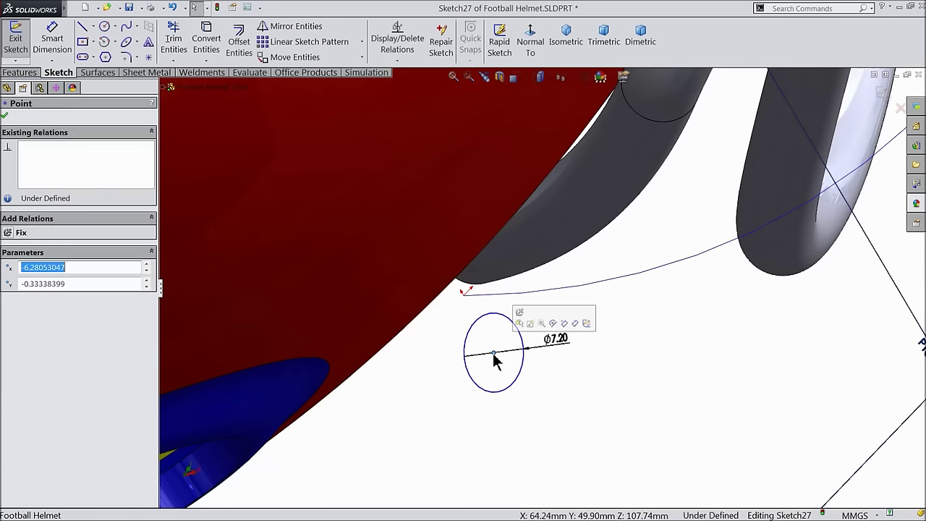
ctrl+click(469, 295)
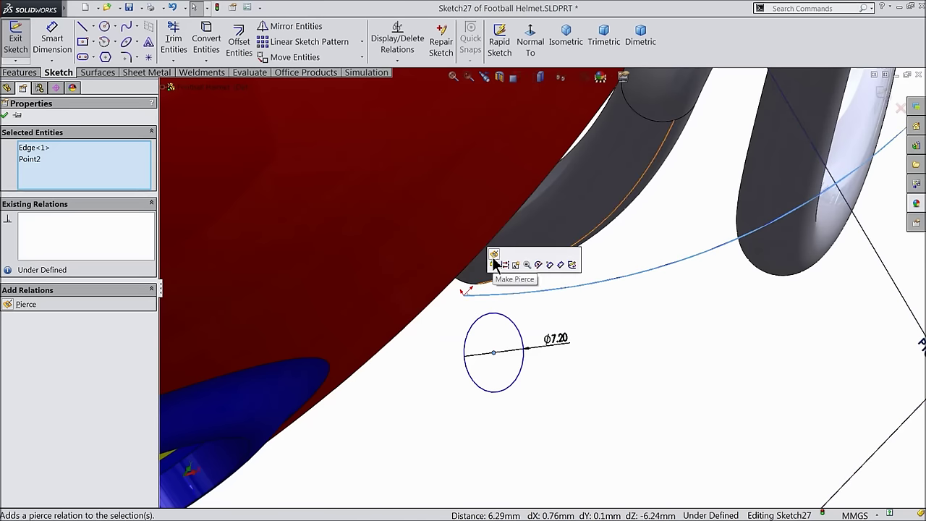
click(494, 256)
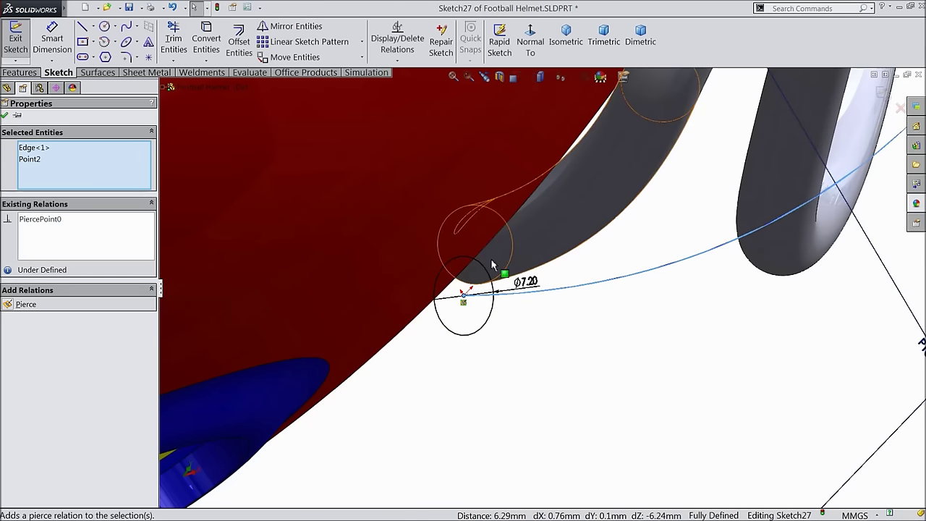
click(5, 116)
click(882, 93)
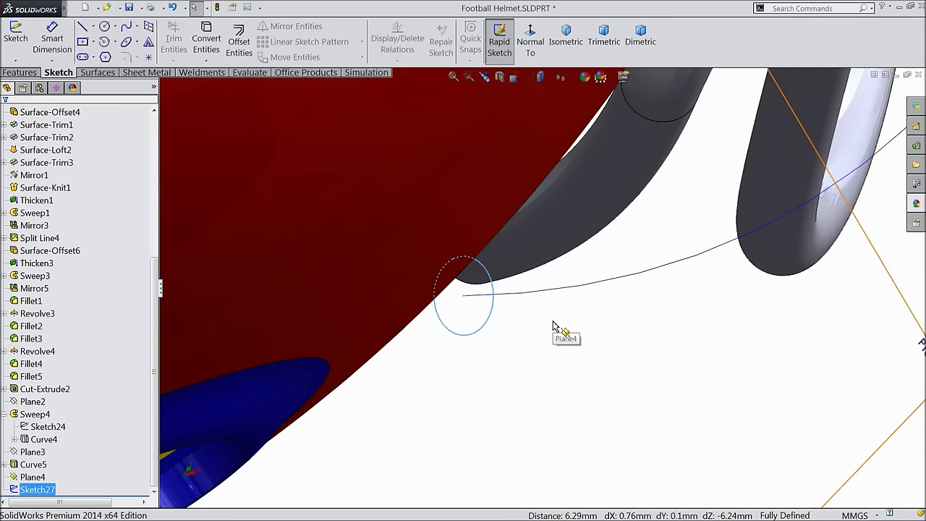
- Hide Plane4 so the face mask is clearly visible
scroll(551, 324, up, 4)
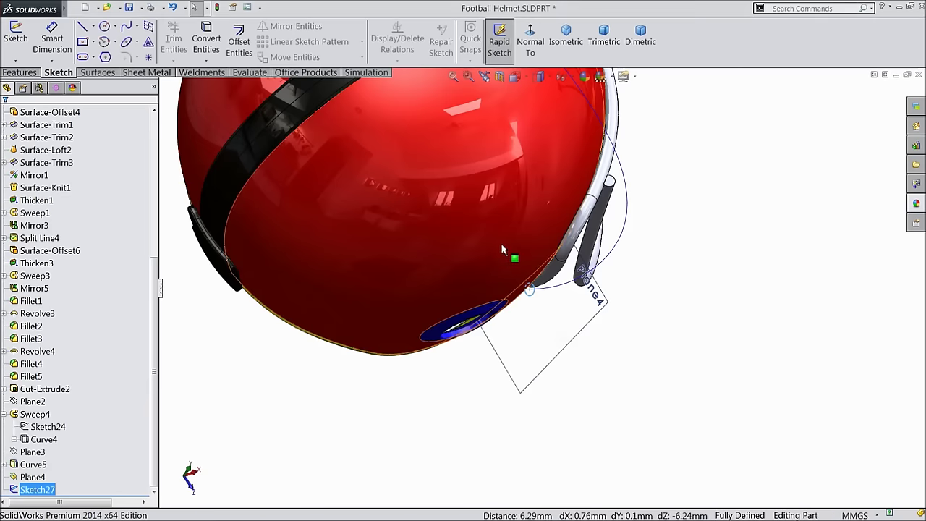
middle_drag(627, 378, 502, 331)
scroll(521, 347, up, 3)
scroll(723, 332, down, 3)
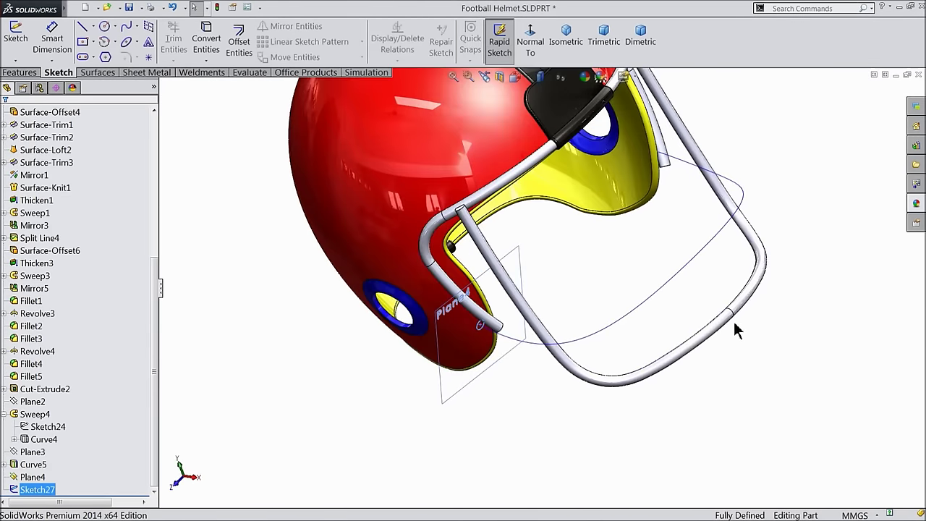
click(486, 374)
click(505, 368)
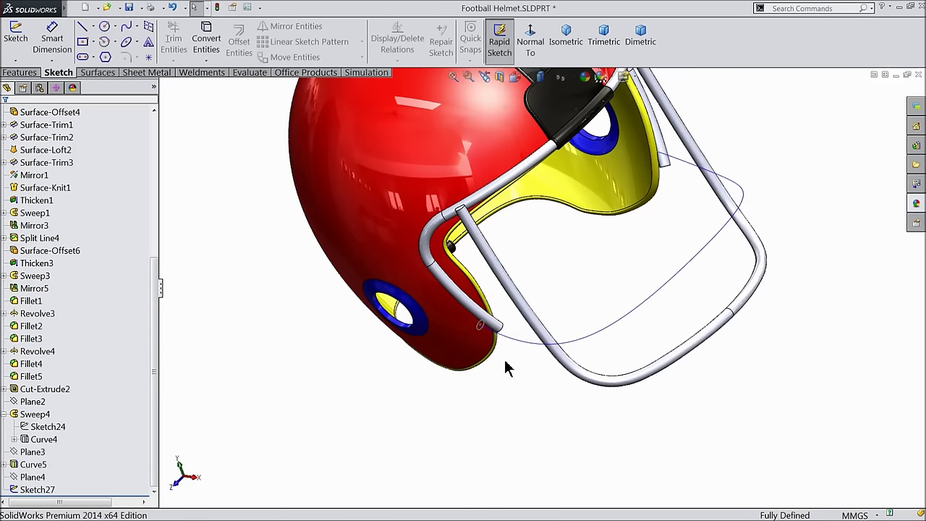
- Sweep the Sketch27 circle along Curve5 to form the new horizontal facemask bar
click(19, 72)
click(116, 27)
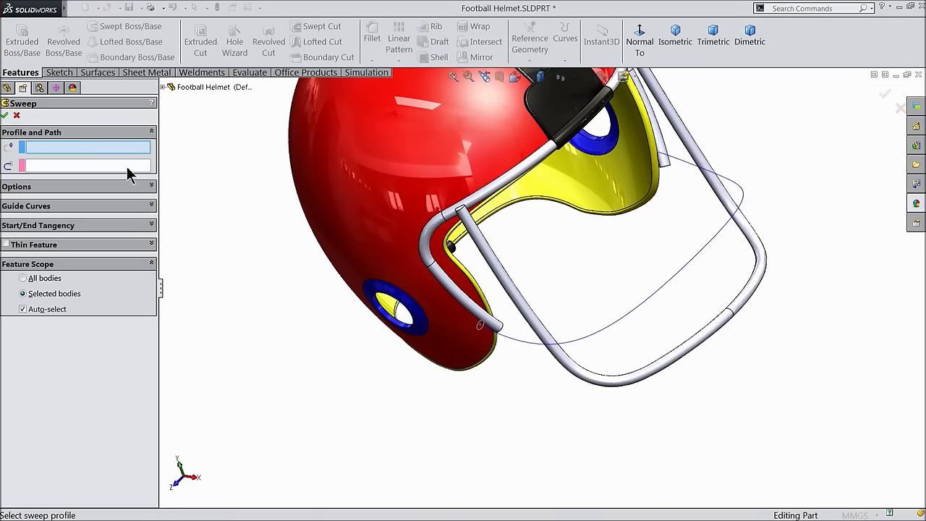
scroll(495, 348, down, 3)
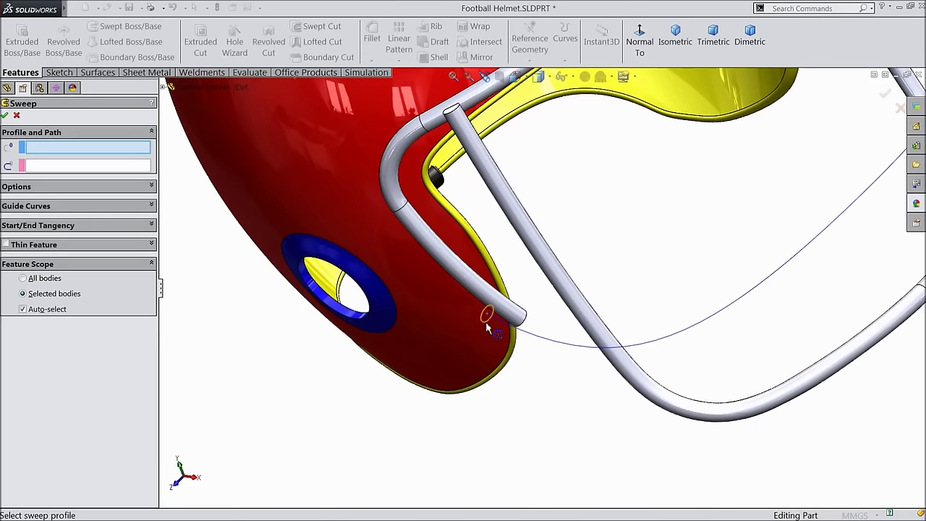
click(487, 315)
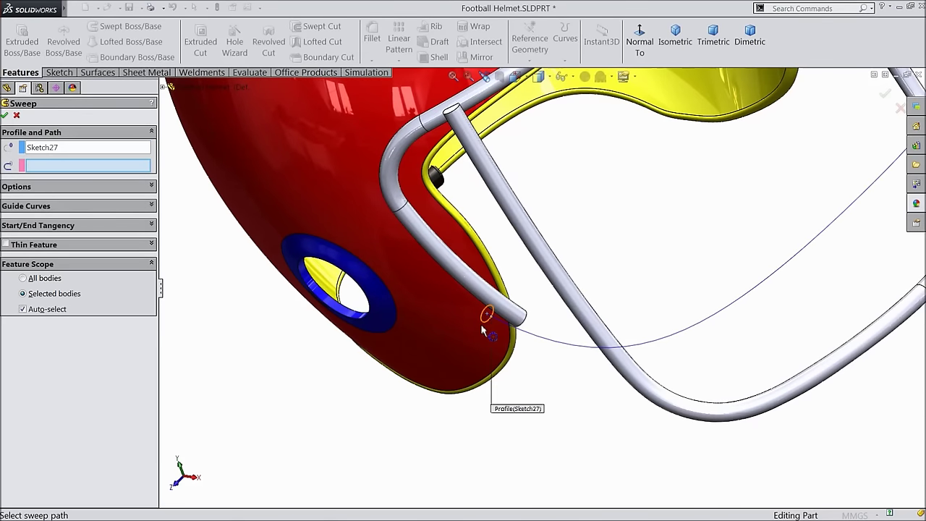
click(633, 343)
scroll(555, 390, up, 2)
scroll(555, 391, up, 3)
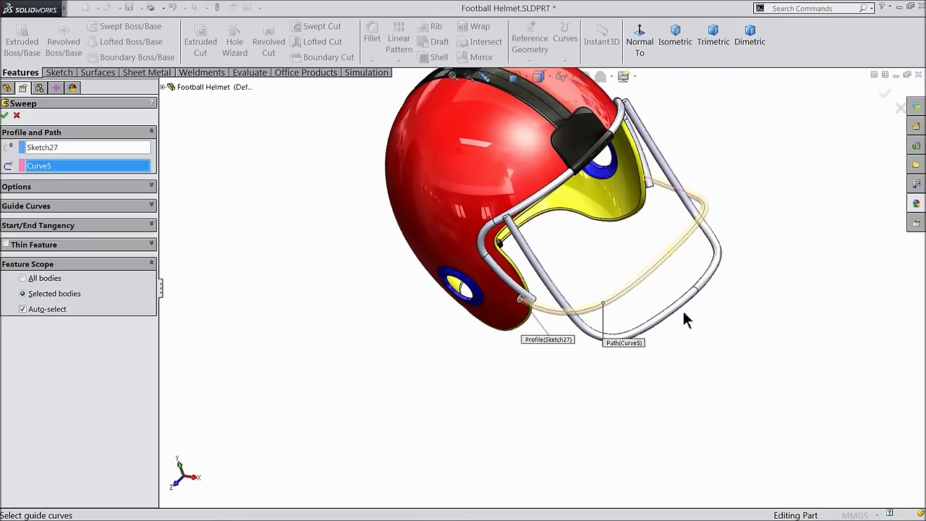
mouse_move(720, 277)
middle_down()
mouse_move(748, 265)
mouse_move(765, 275)
mouse_move(694, 202)
mouse_move(667, 242)
mouse_move(676, 258)
mouse_move(716, 281)
middle_up()
scroll(693, 247, up, 3)
scroll(671, 212, down, 4)
middle_drag(612, 282, 598, 293)
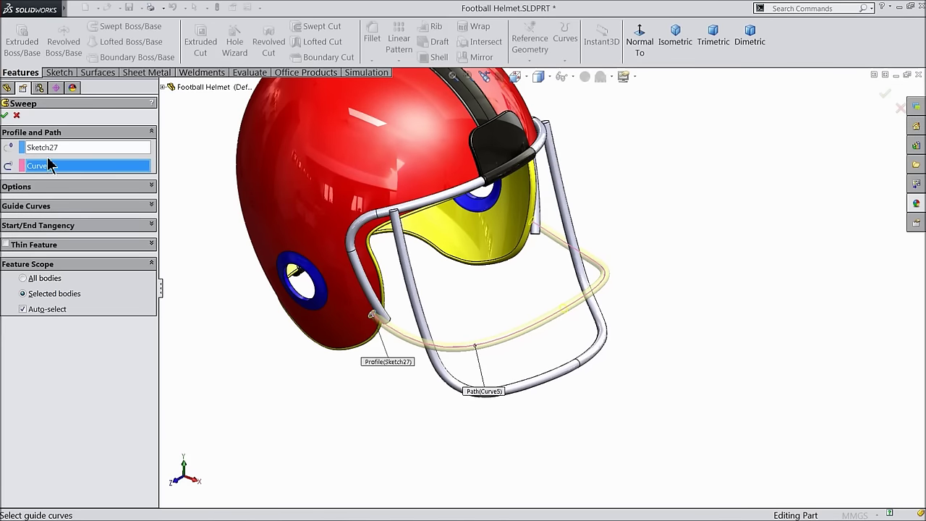
click(5, 114)
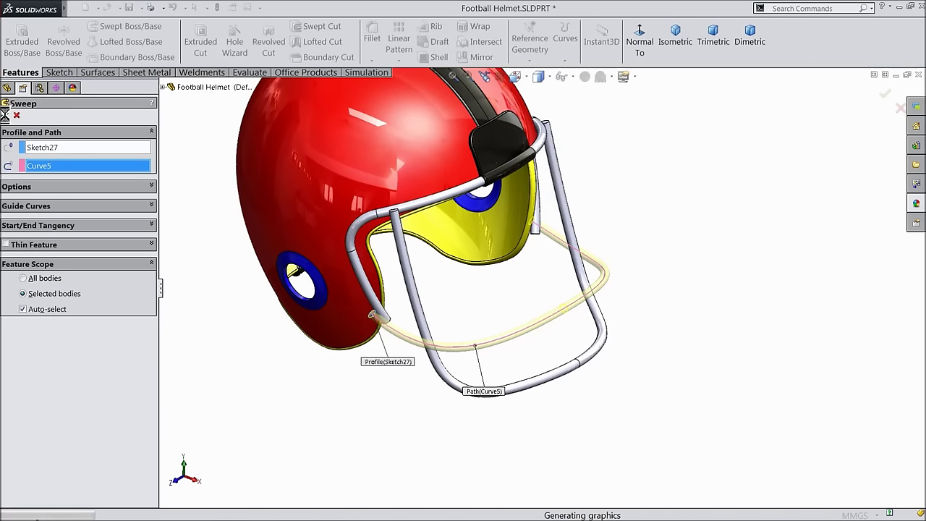
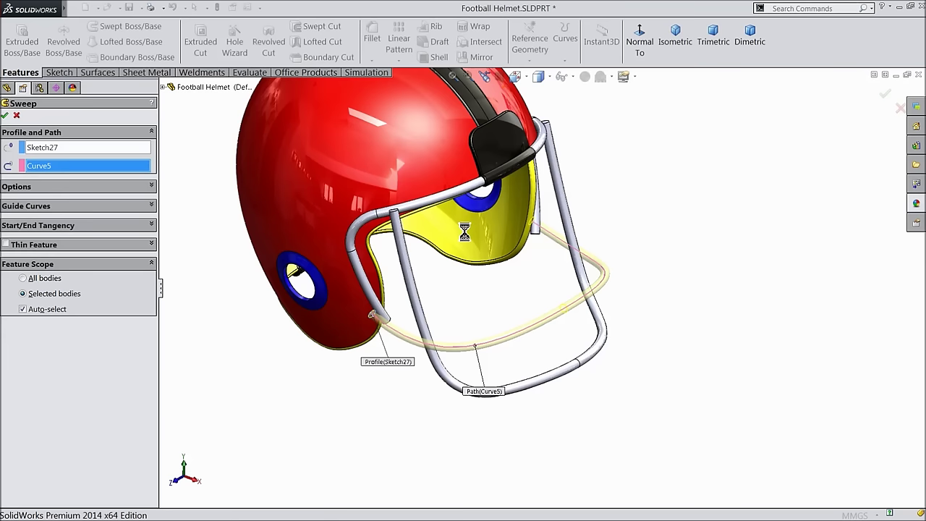
- Dismiss the unsaved-document notification and save the Football Helmet part with Sweep5 finished
scroll(465, 239, down, 2)
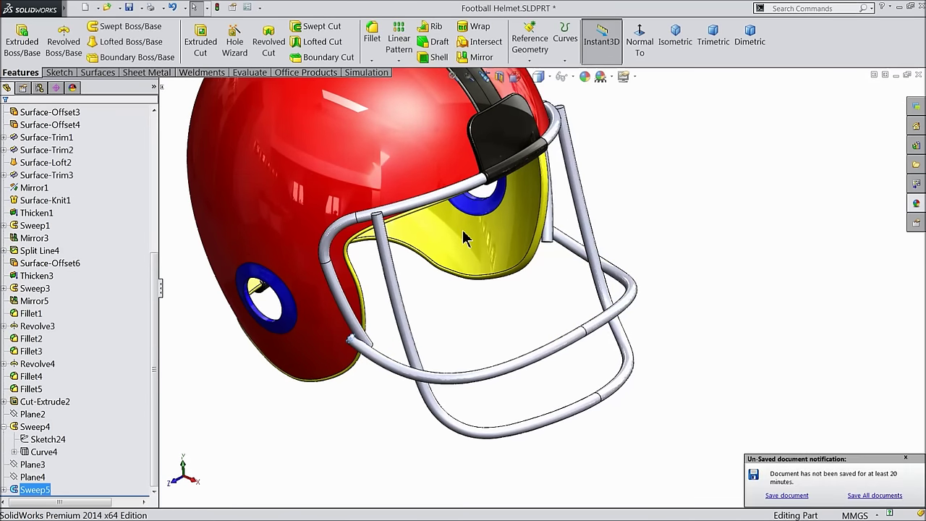
click(747, 358)
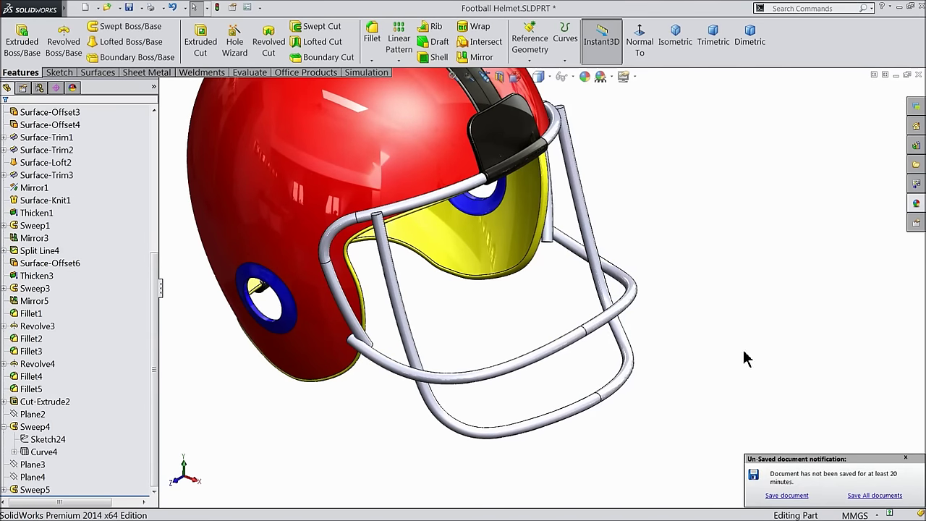
click(906, 459)
click(129, 8)
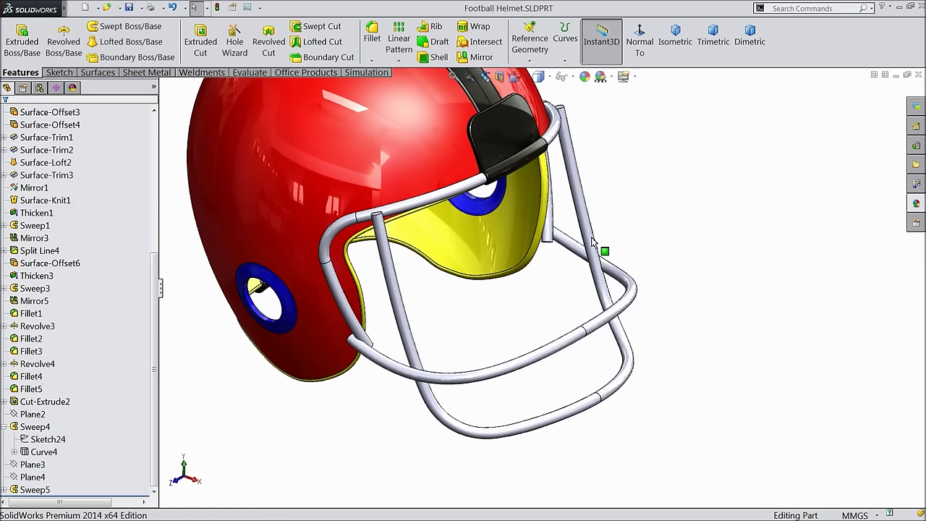
- Orbit the helmet, preview the Right and Top planes, then select Front Plane
click(4, 427)
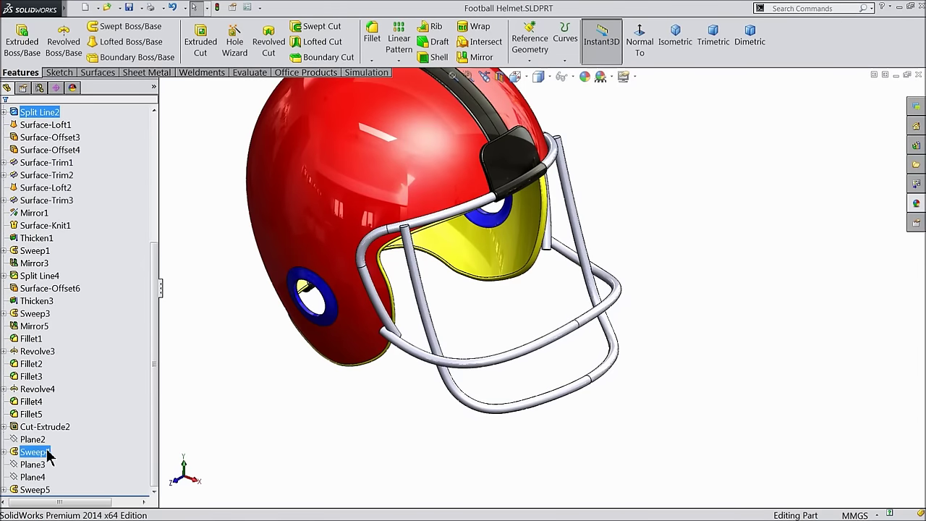
middle_drag(322, 362, 451, 269)
scroll(450, 210, down, 3)
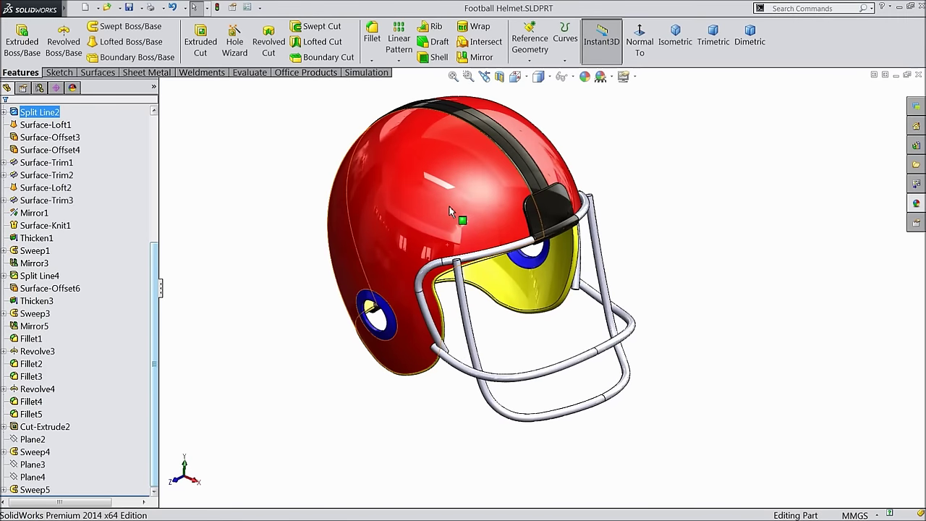
scroll(533, 222, down, 2)
scroll(533, 261, up, 3)
middle_drag(507, 319, 788, 143)
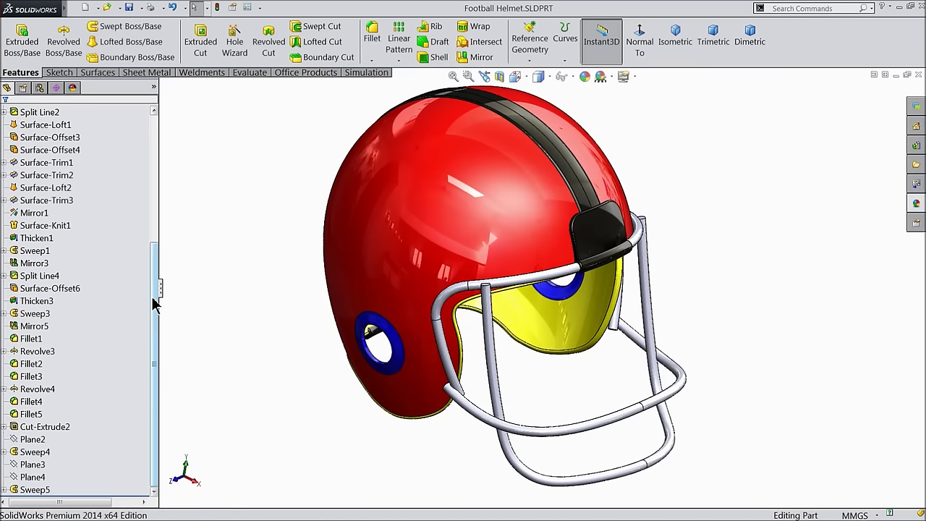
drag(152, 304, 157, 165)
click(29, 225)
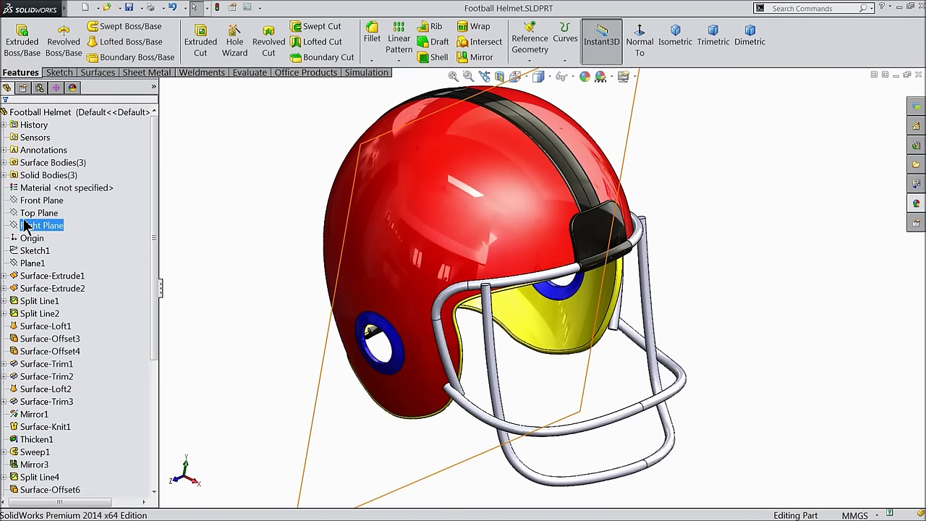
click(24, 217)
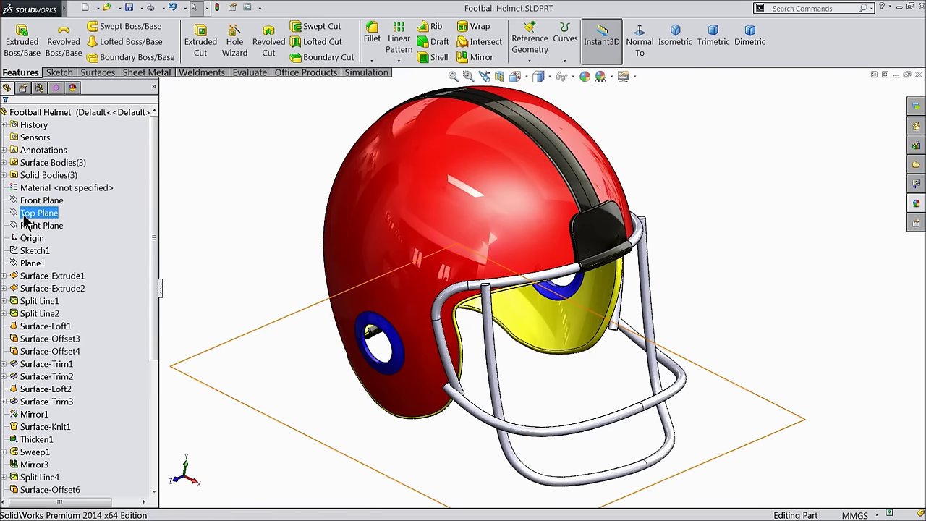
click(32, 200)
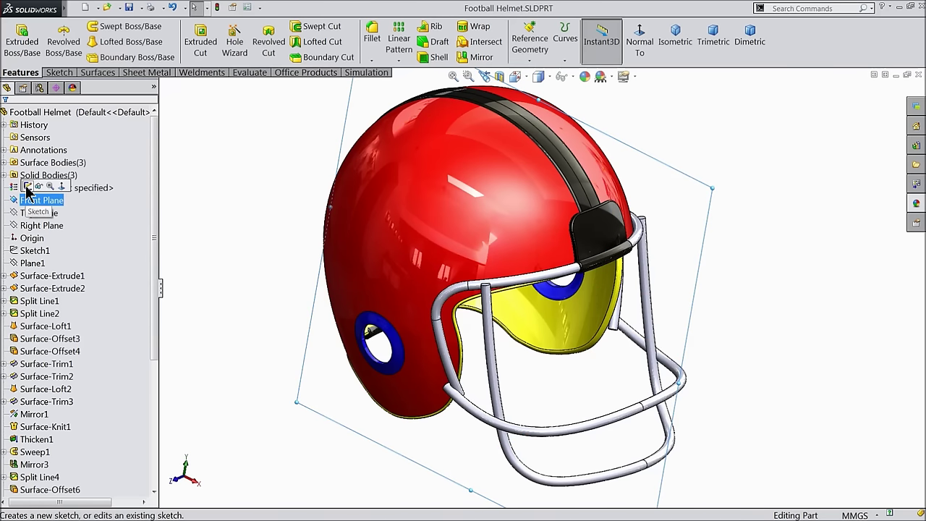
- Start a new sketch on Front Plane and view it normal-to
click(72, 190)
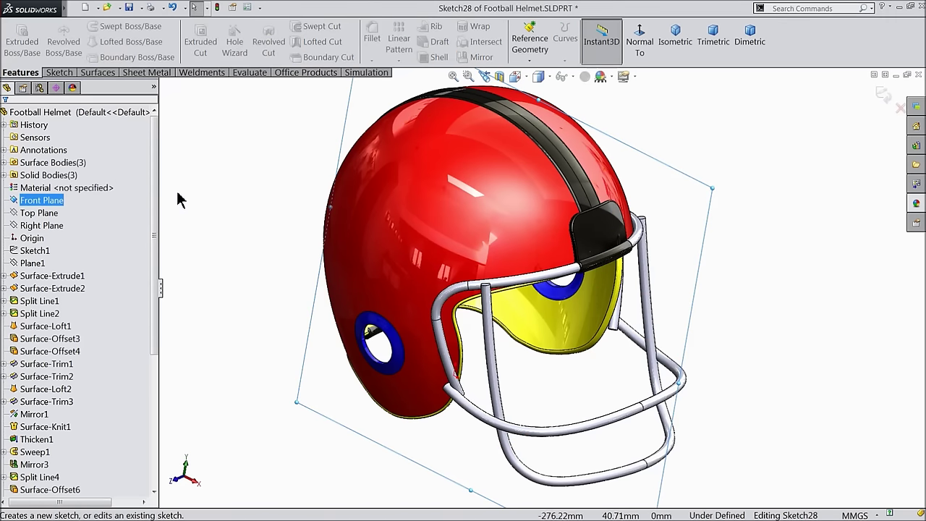
click(644, 40)
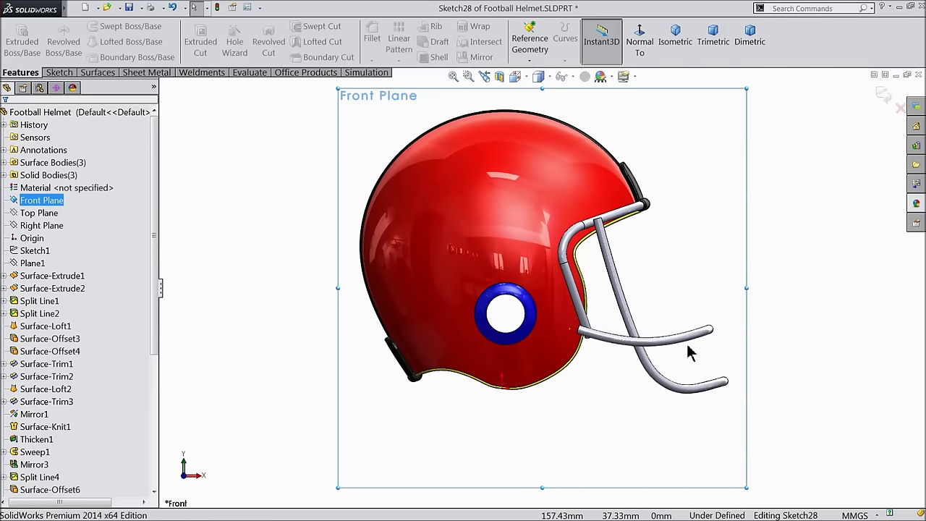
scroll(690, 353, down, 2)
click(63, 73)
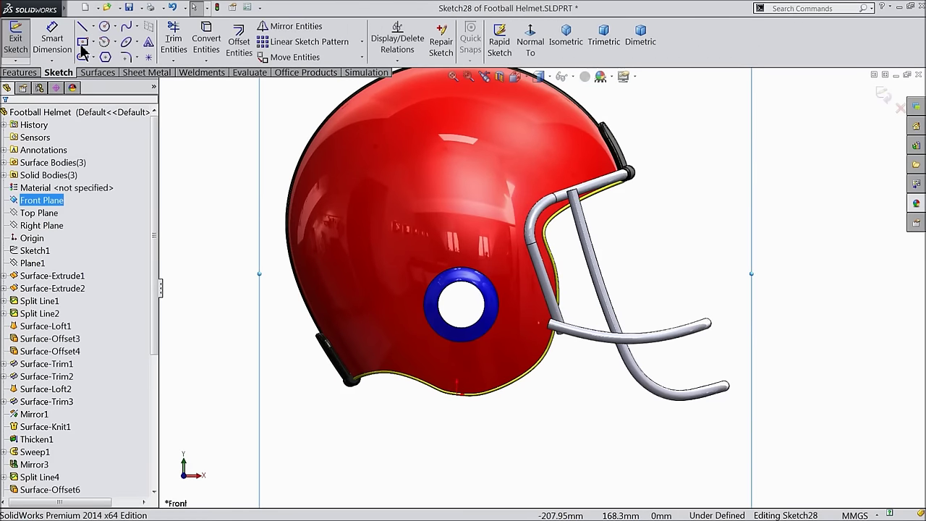
- Draw a diagonal centerline beside the facemask and a horizontal centerline under the helmet
click(94, 27)
click(108, 56)
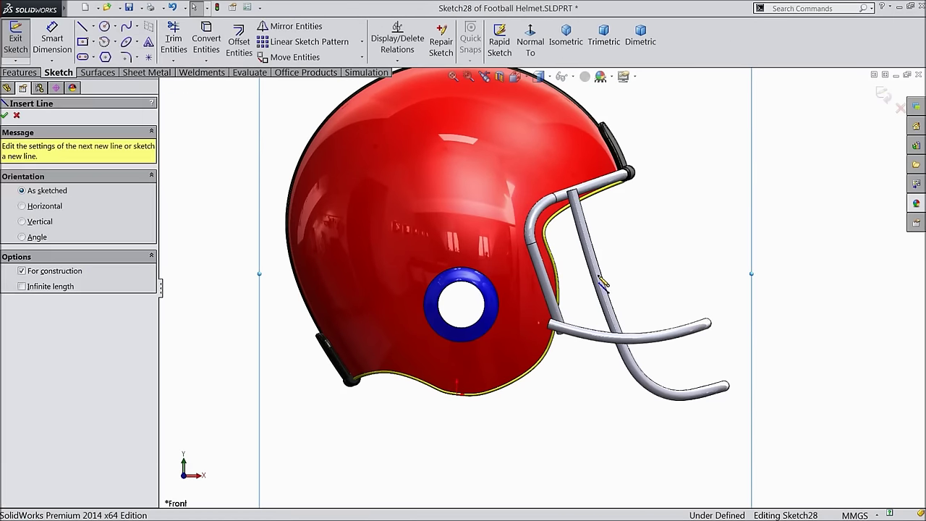
click(568, 251)
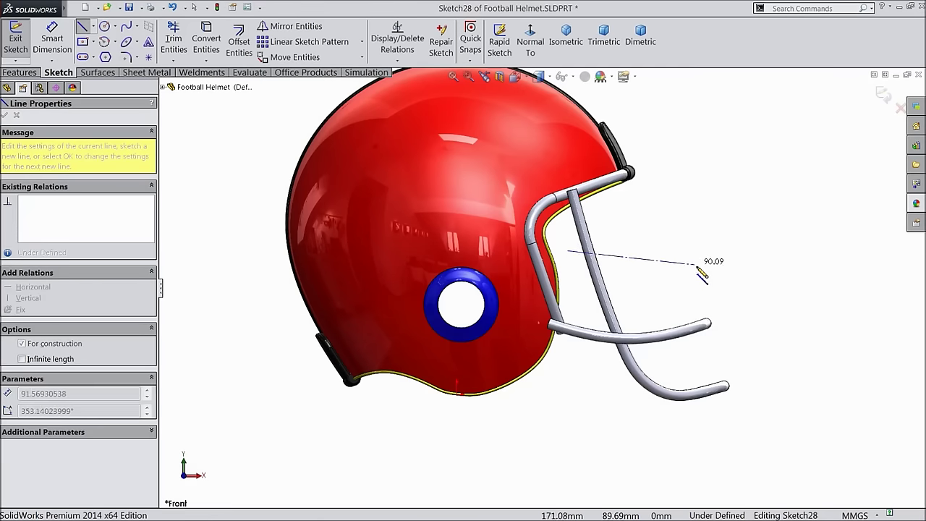
click(721, 286)
right_click(746, 87)
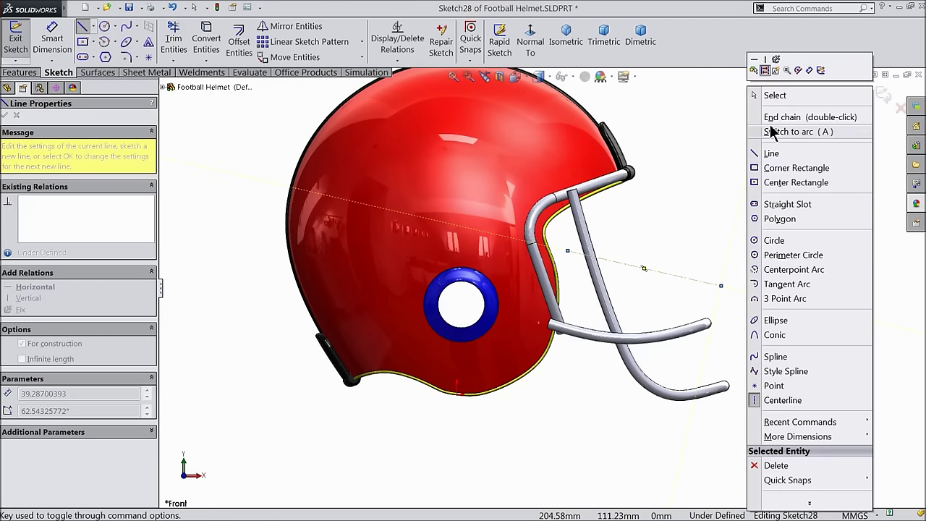
click(774, 95)
click(93, 26)
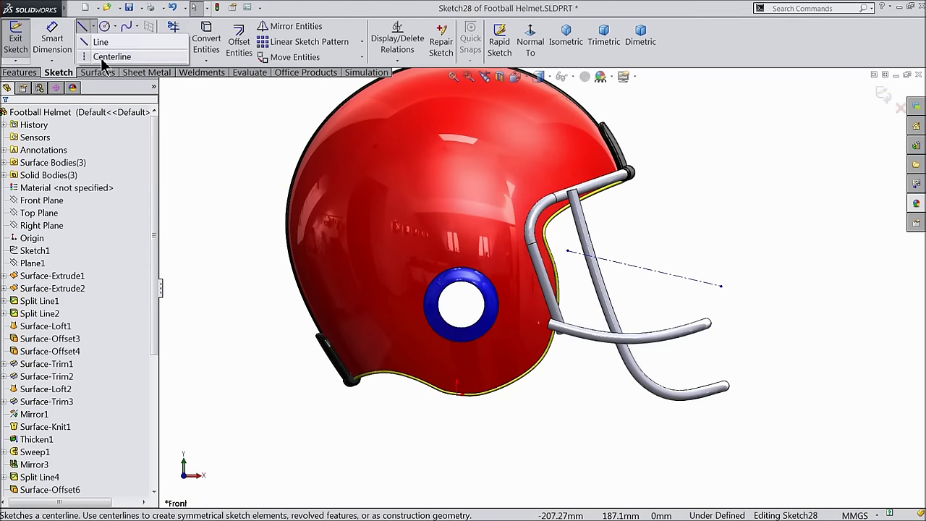
click(459, 397)
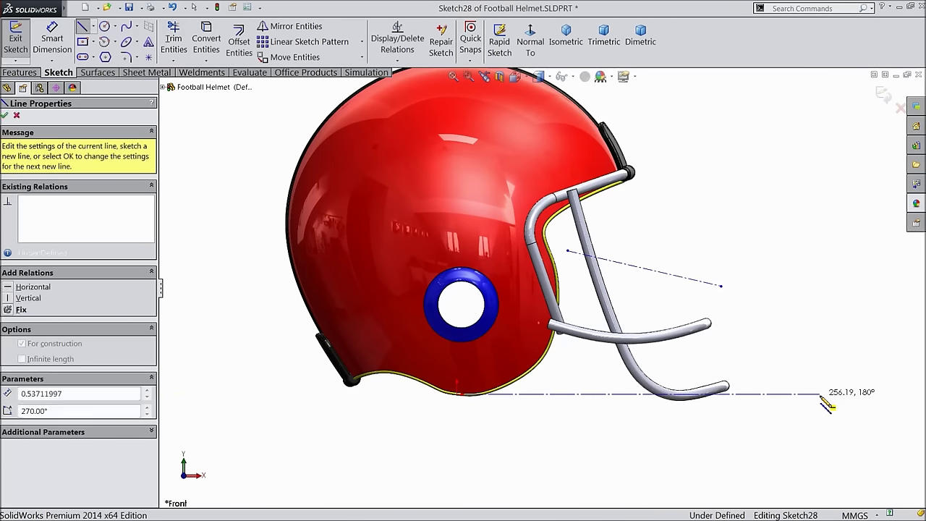
right_click(824, 400)
click(821, 97)
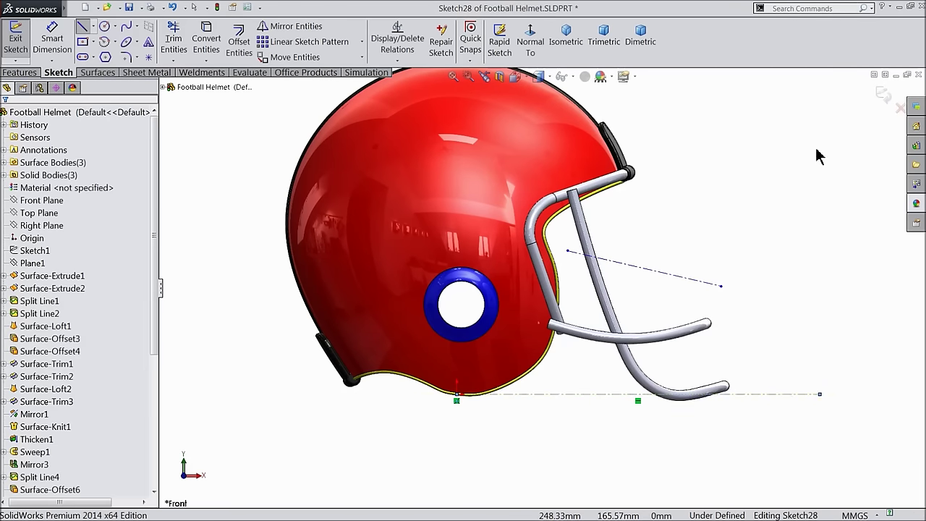
click(758, 394)
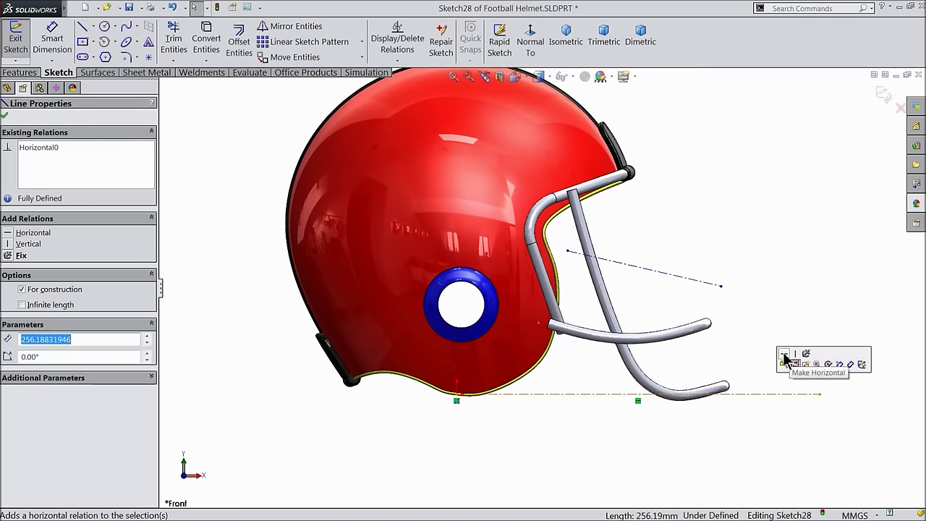
scroll(749, 369, down, 2)
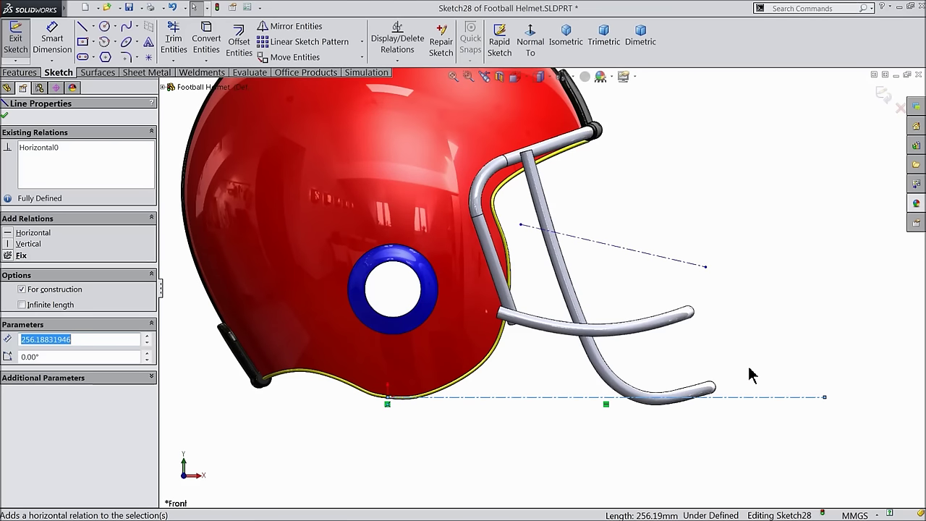
- Draw a four-point spline curving below the diagonal between its endpoints
click(127, 26)
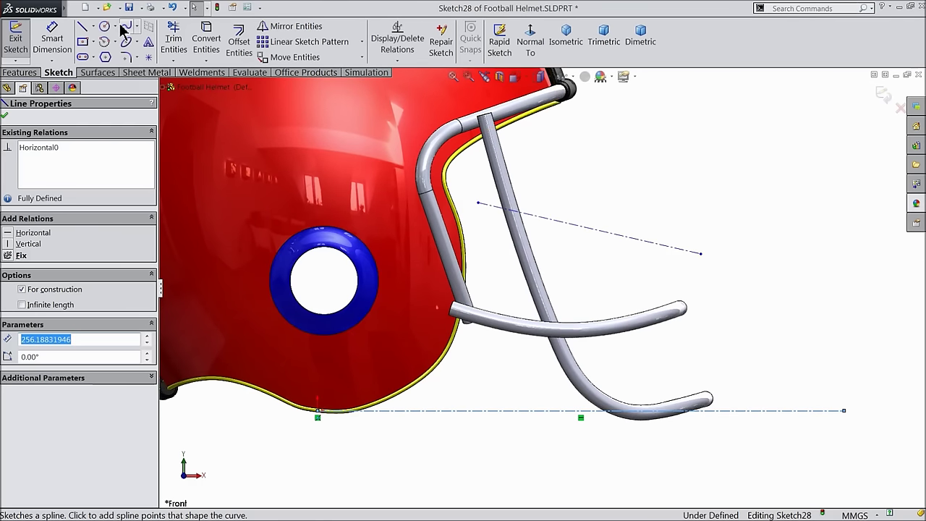
click(478, 203)
click(515, 260)
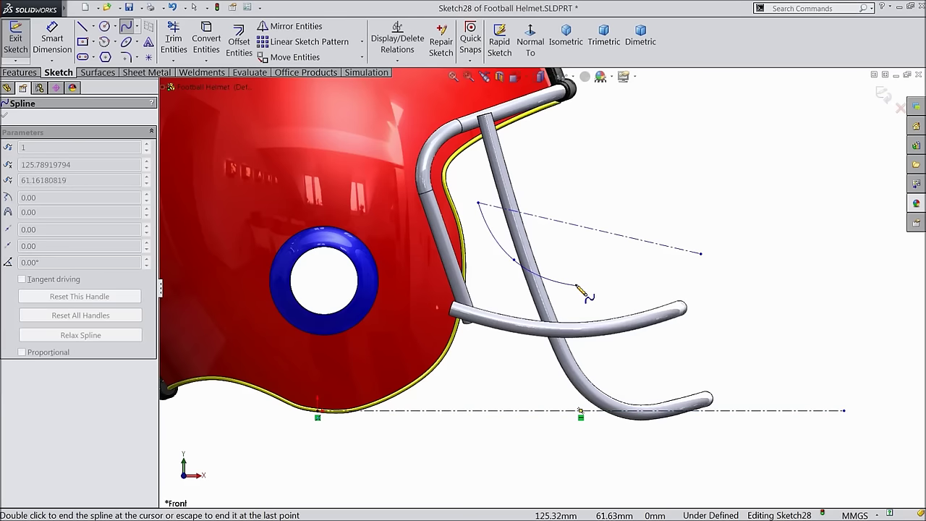
click(635, 290)
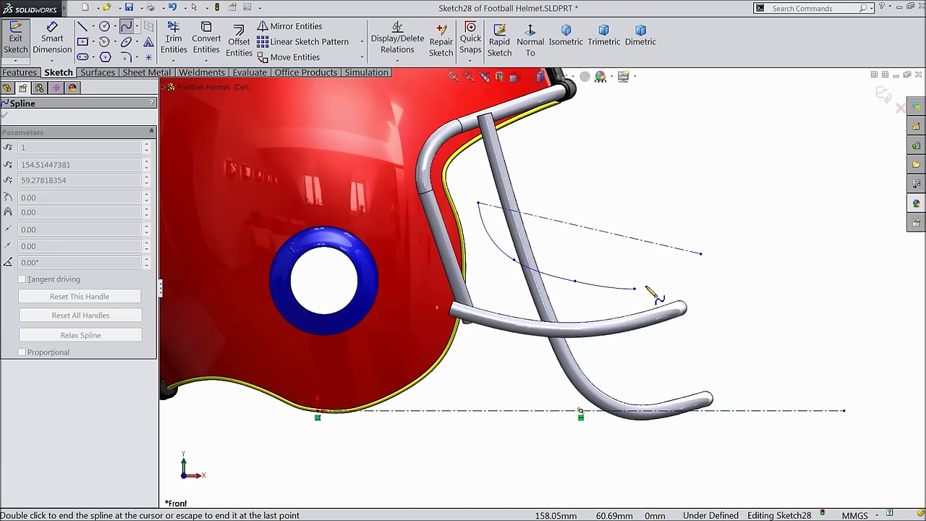
click(700, 253)
right_click(745, 181)
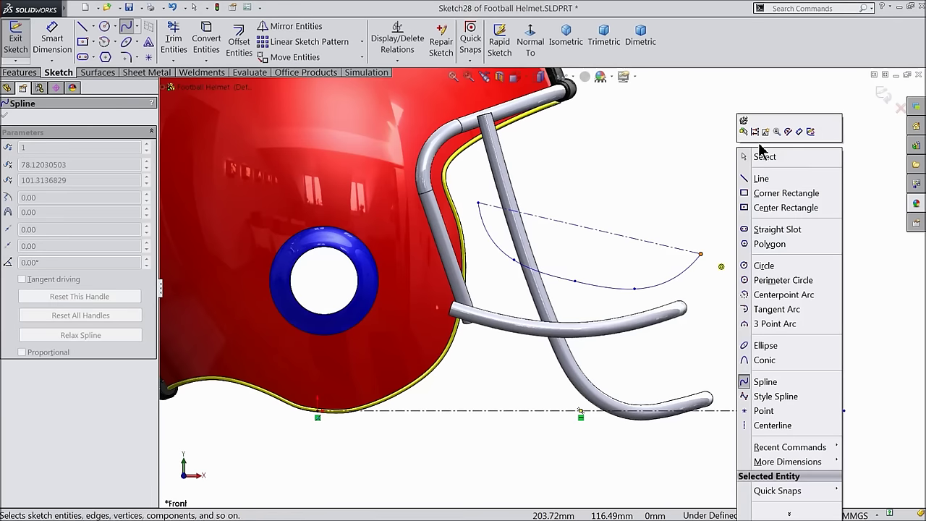
click(764, 153)
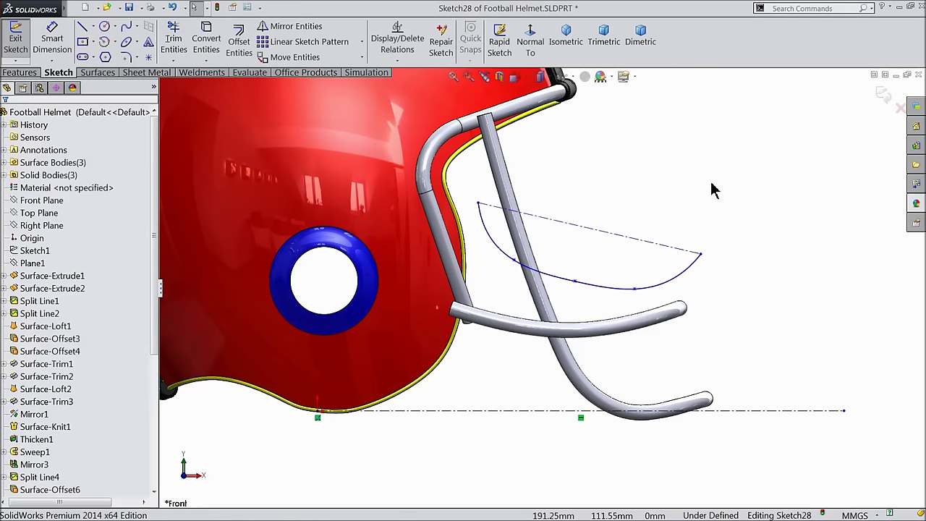
- Dimension the diagonal centerline to 113.60 and its left end 86 above the helmet bottom
click(52, 37)
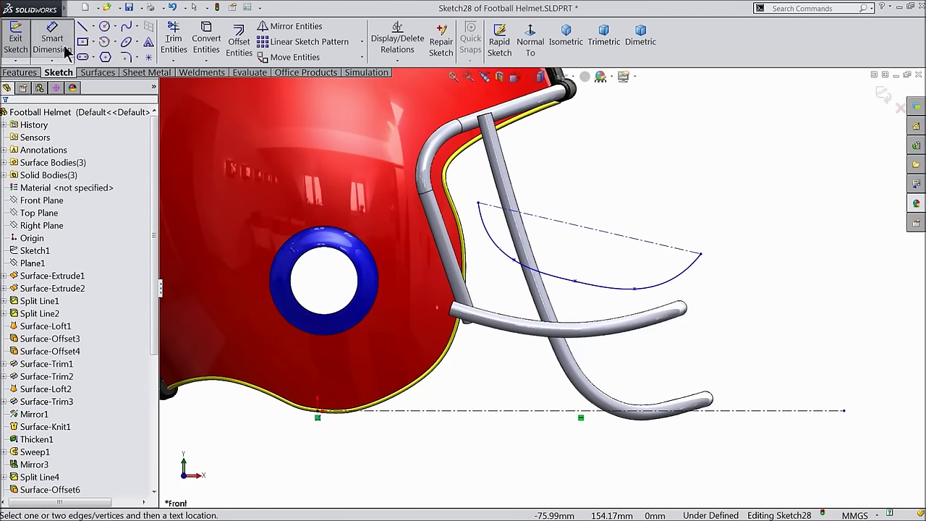
click(586, 231)
click(593, 225)
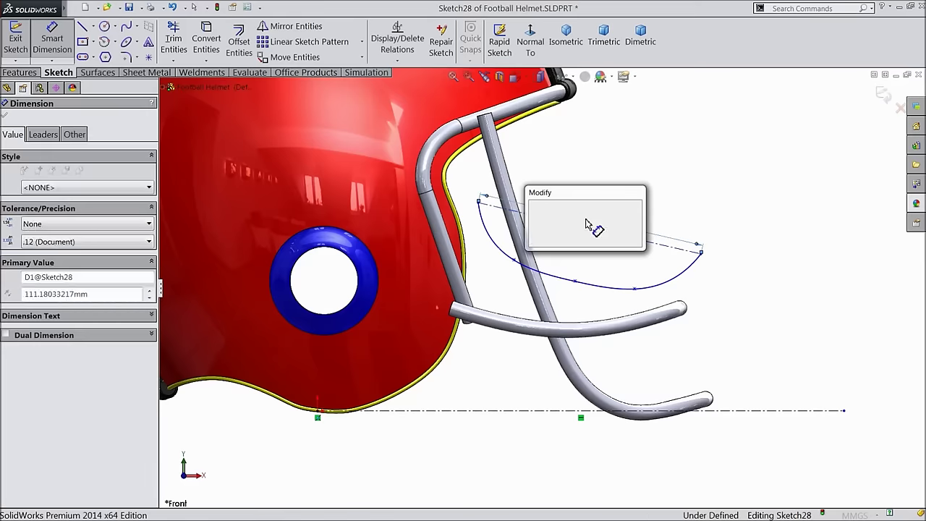
text(11)
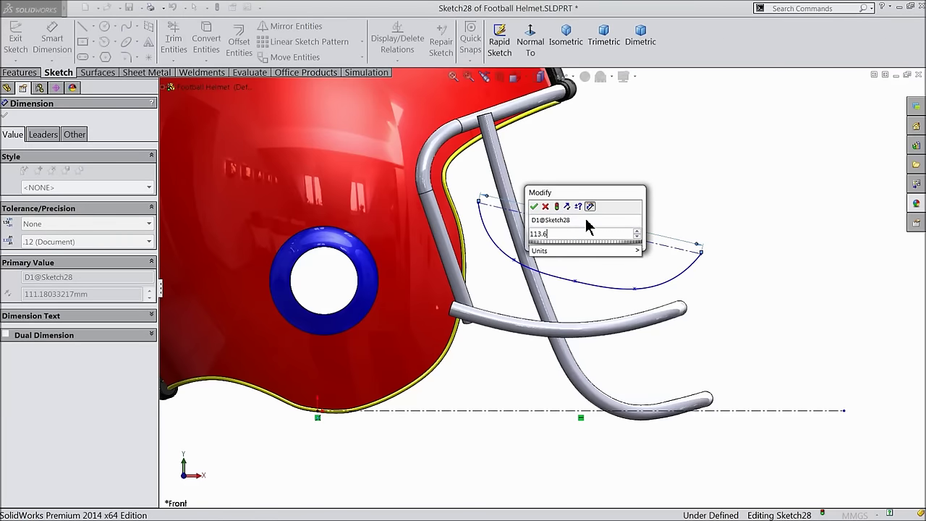
text(3.6)
click(534, 208)
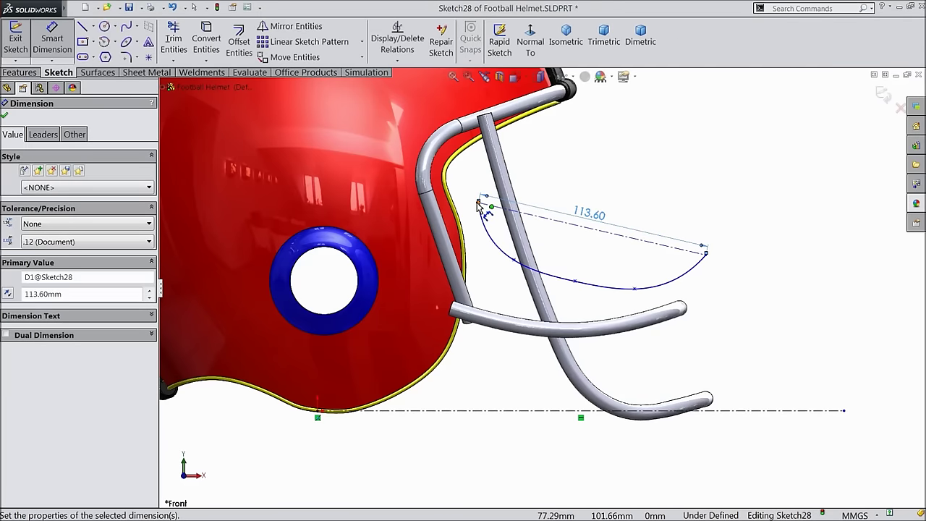
click(478, 203)
click(317, 411)
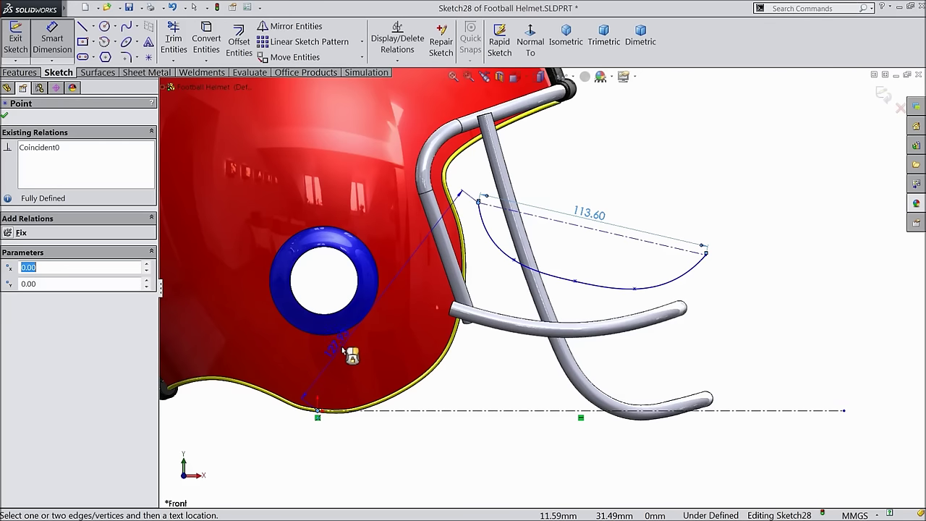
scroll(419, 290, up, 5)
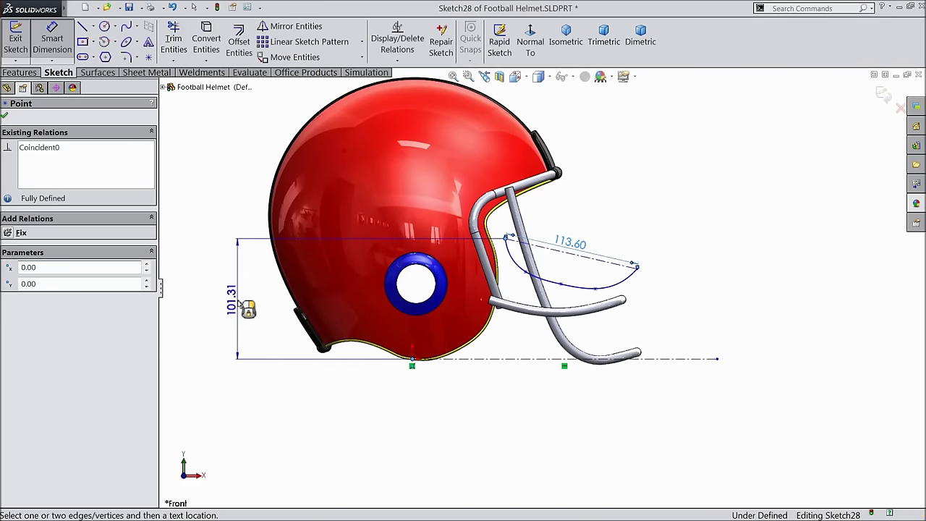
click(239, 304)
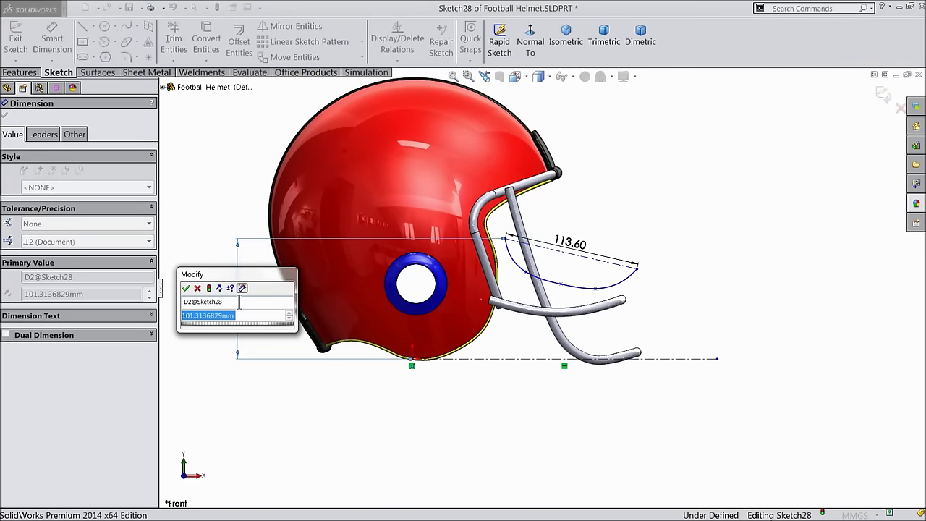
click(186, 288)
- Set the diagonal chord's angle to the bottom centerline at 3.80°
scroll(696, 331, down, 3)
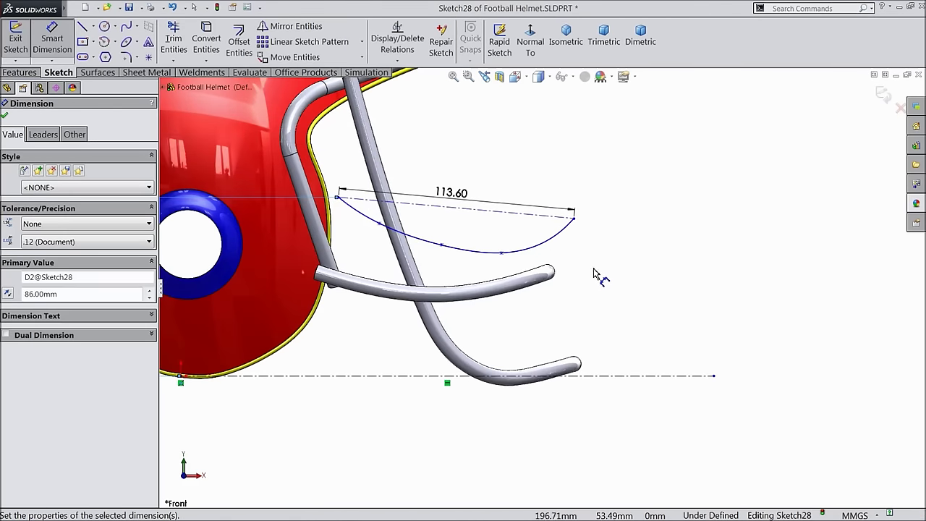
click(554, 217)
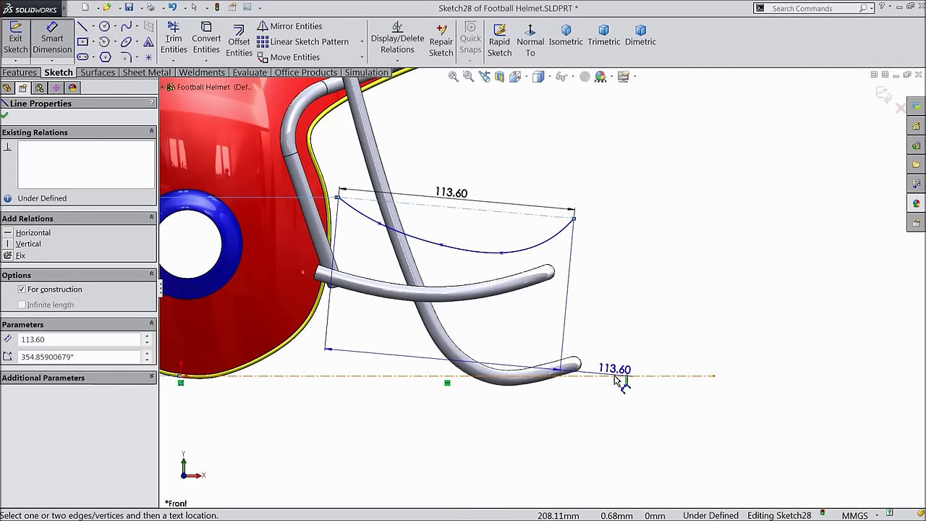
click(620, 376)
click(671, 309)
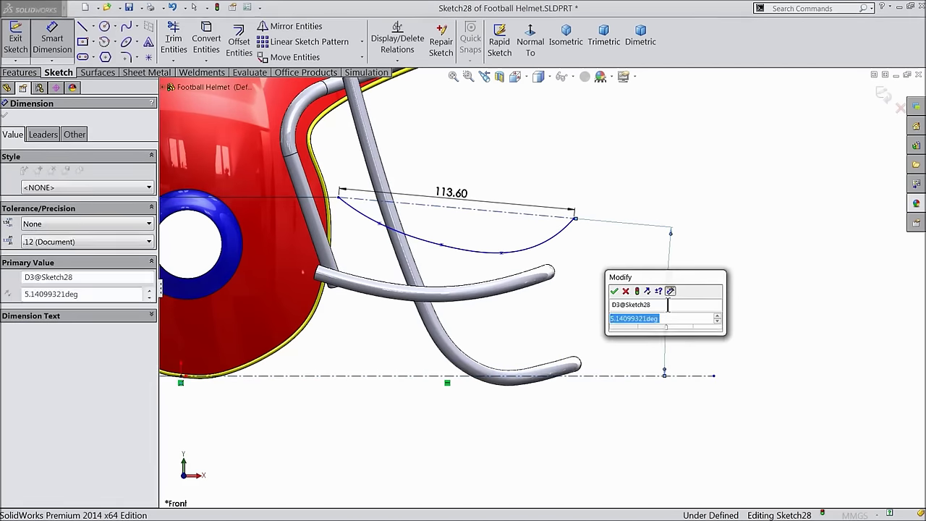
text(3.8)
click(614, 291)
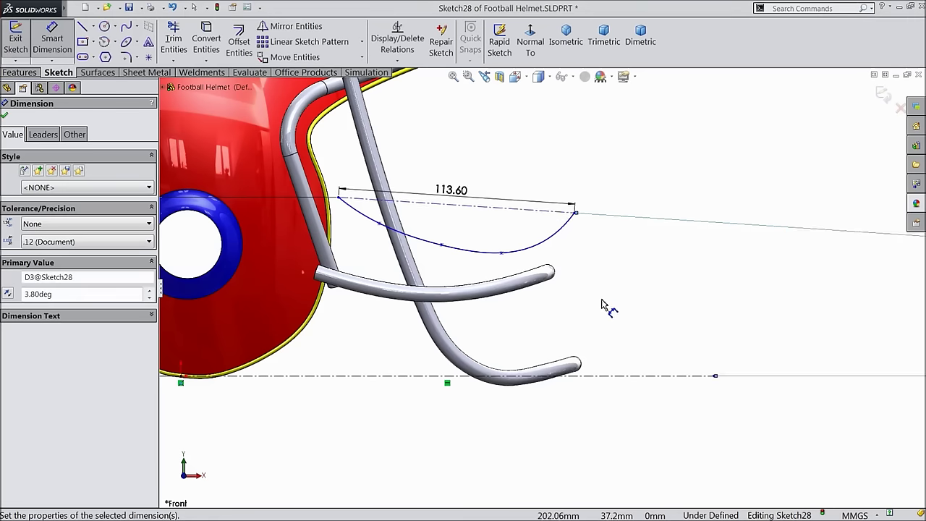
scroll(591, 297, up, 5)
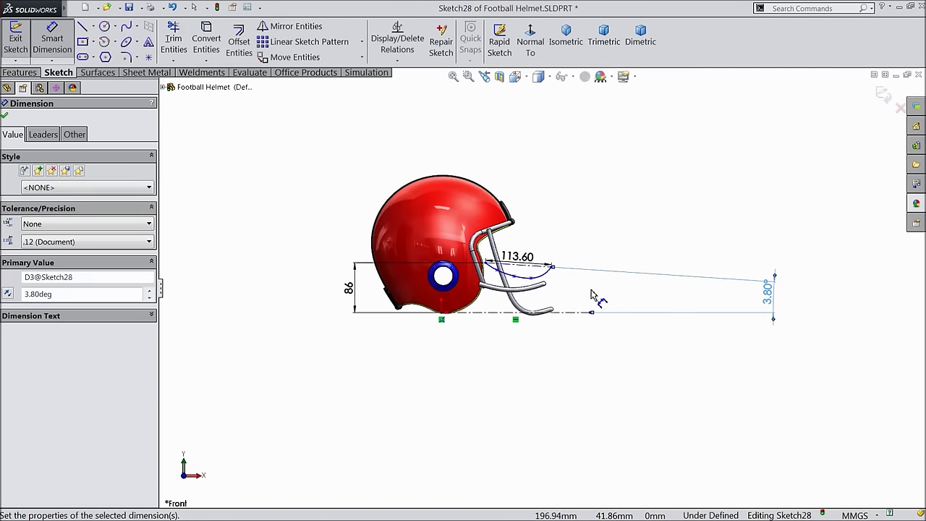
mouse_move(783, 310)
mouse_down()
mouse_move(889, 304)
mouse_move(588, 300)
mouse_up()
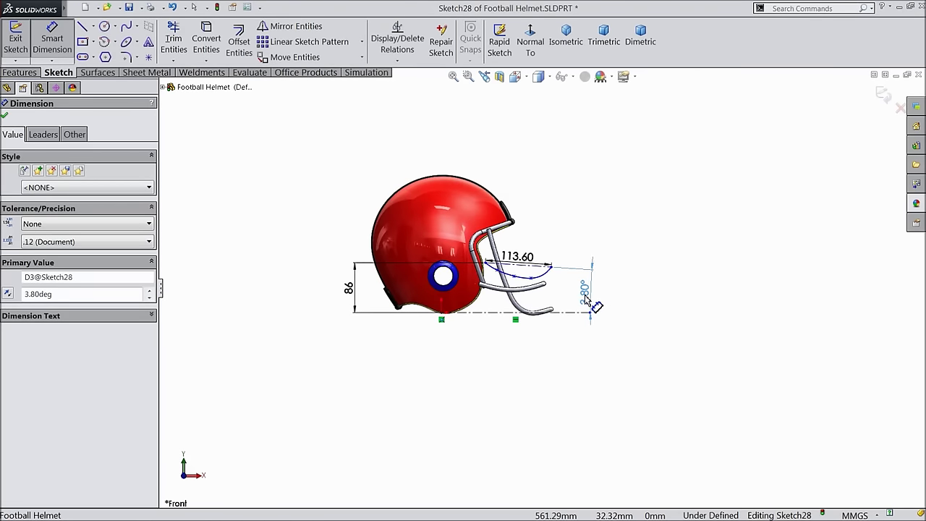
scroll(534, 289, down, 3)
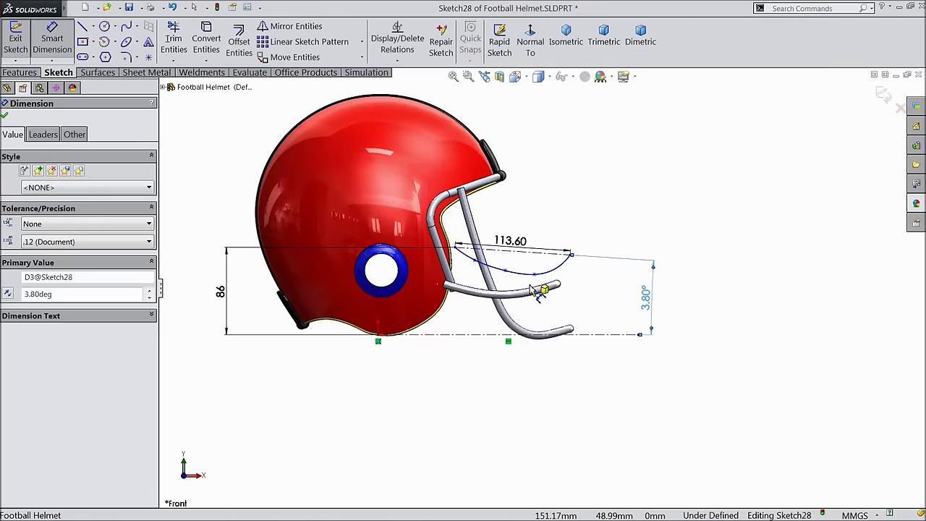
- Dimension the first two spline points horizontally at 62 and 86.80 from the helmet bottom
click(222, 291)
scroll(348, 373, down, 2)
click(319, 375)
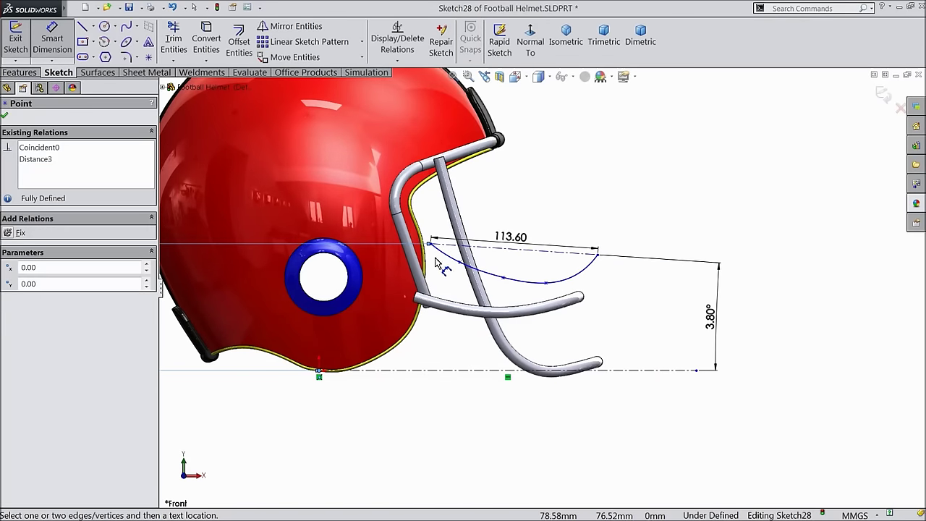
click(431, 244)
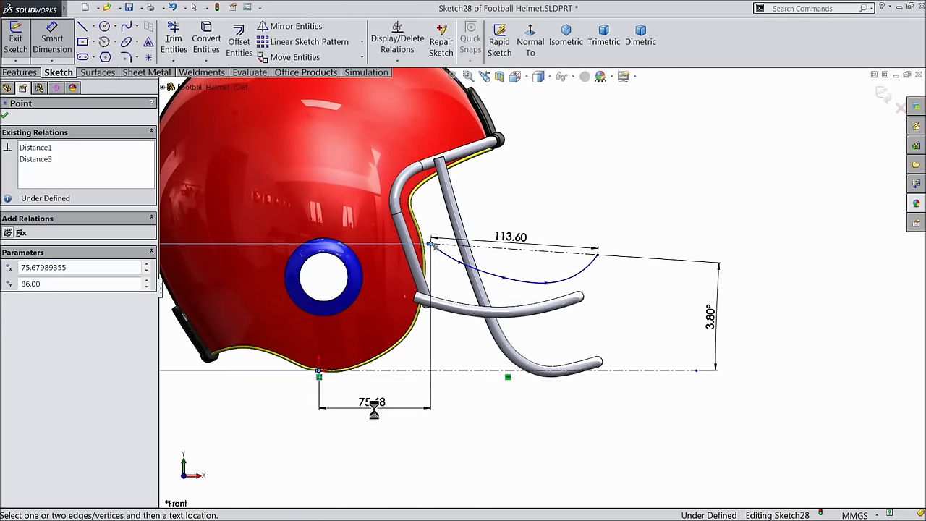
click(373, 409)
text(62)
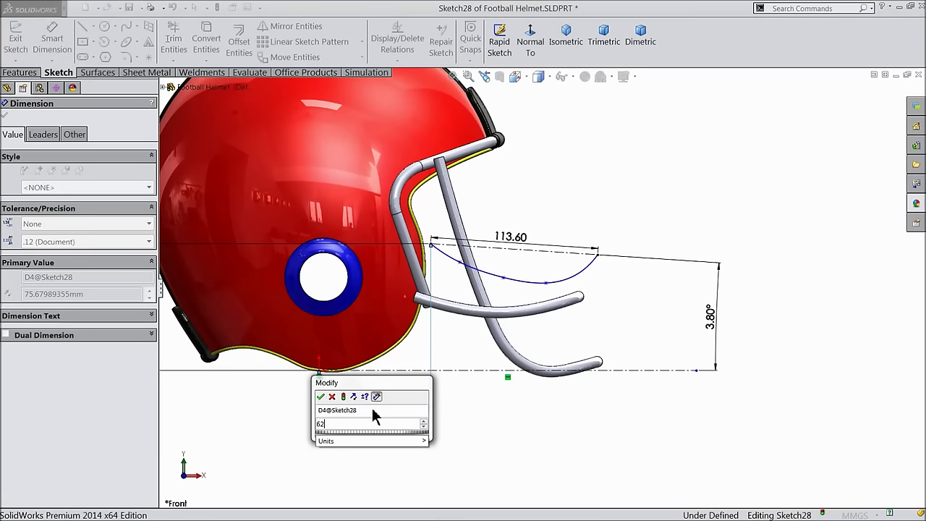
click(321, 397)
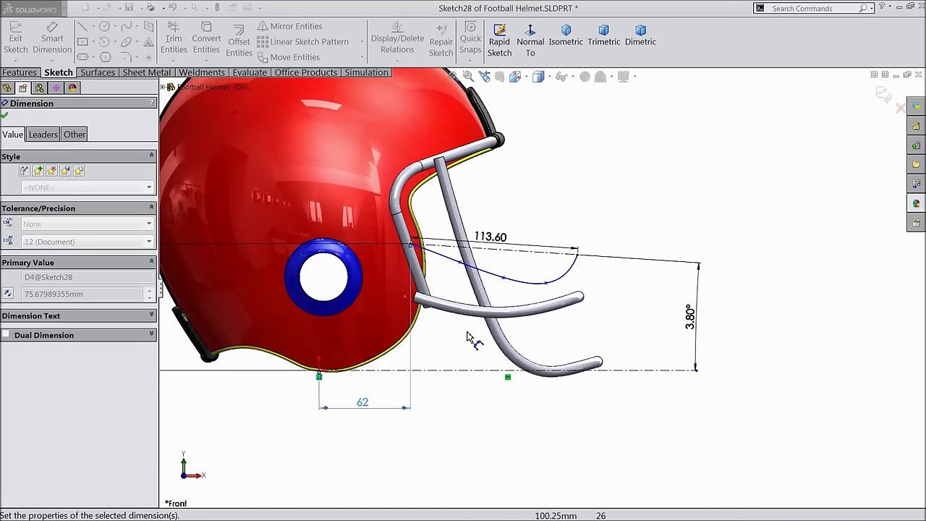
click(322, 376)
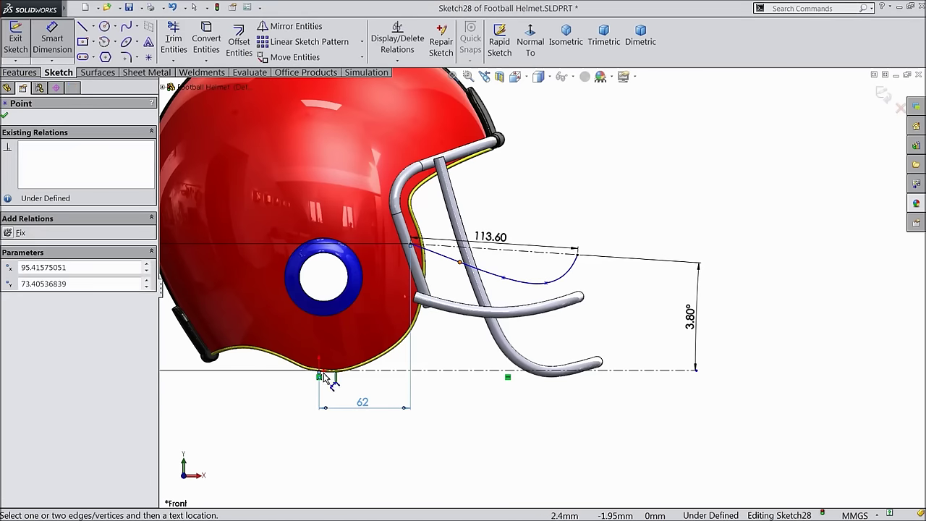
click(321, 375)
click(402, 439)
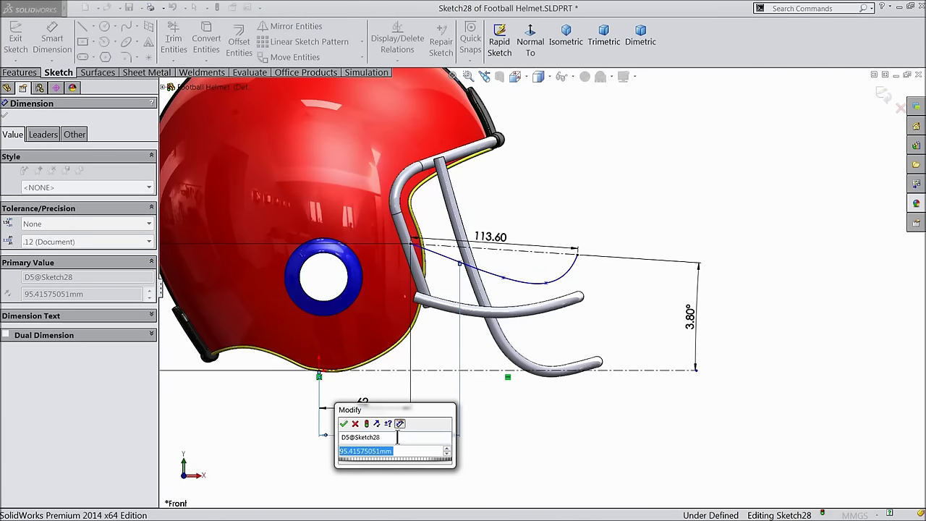
text(86.8)
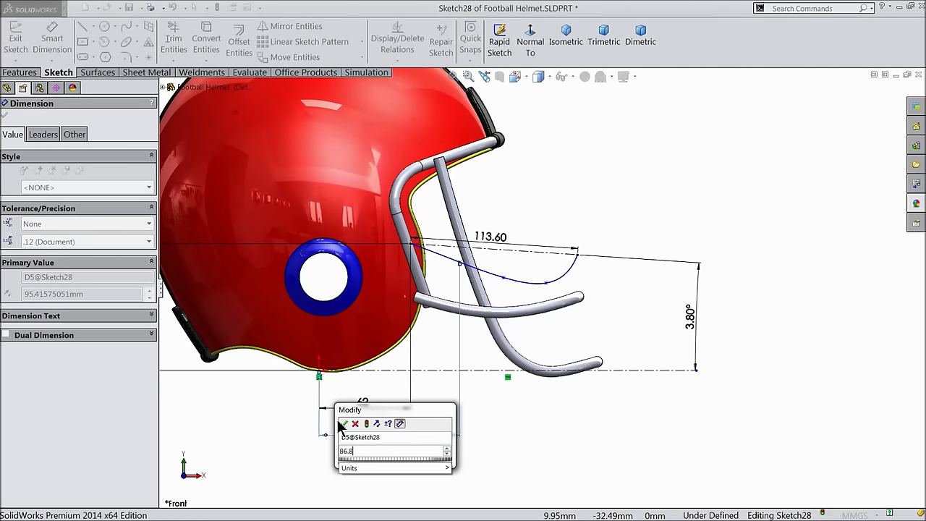
click(343, 423)
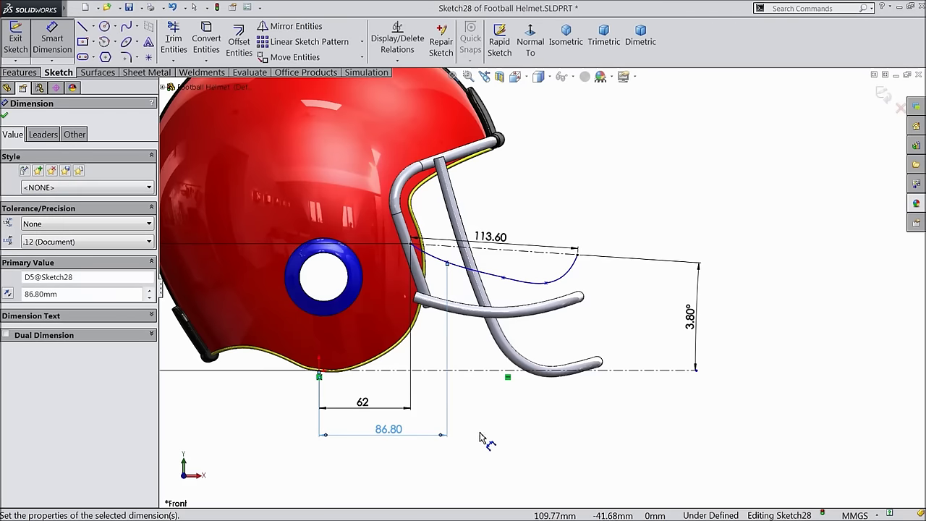
- Dimension the remaining spline points horizontally at 115.30 and 148.20 from the helmet bottom
click(503, 277)
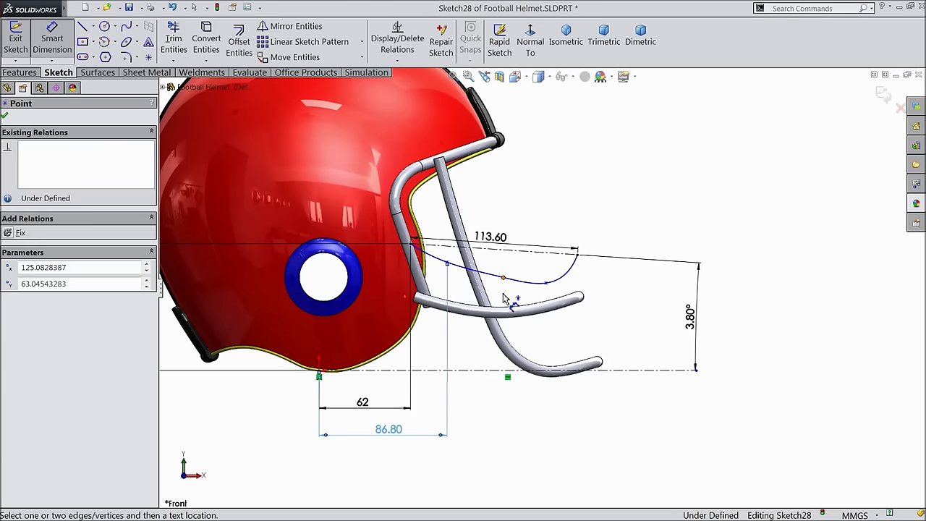
click(319, 374)
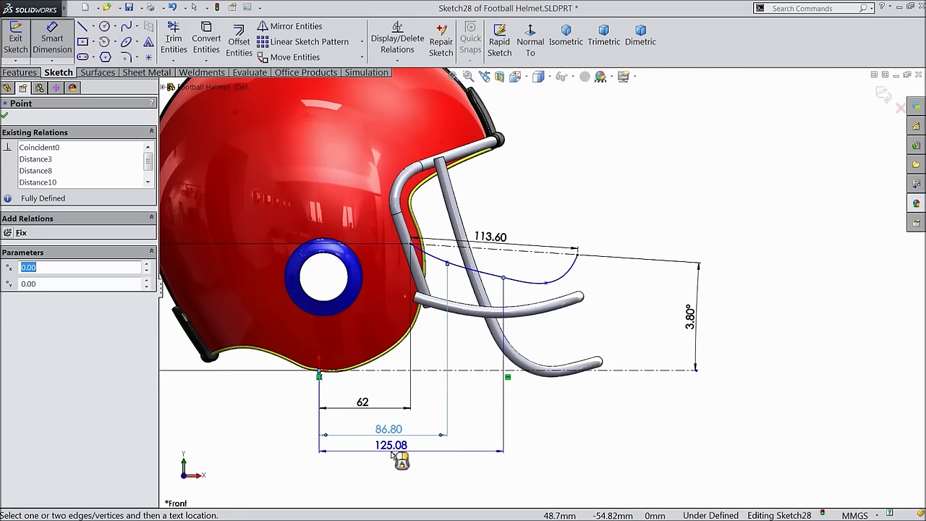
click(393, 451)
text(115)
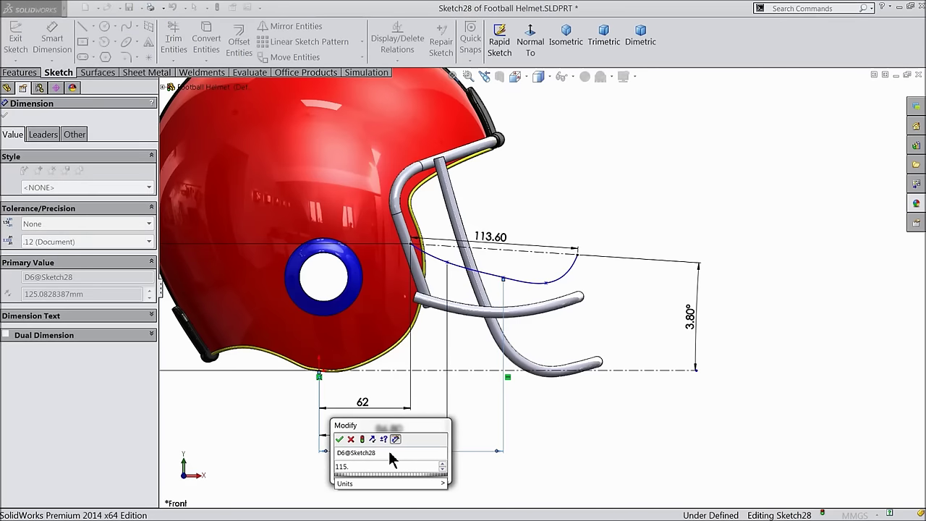
text(.3)
click(340, 438)
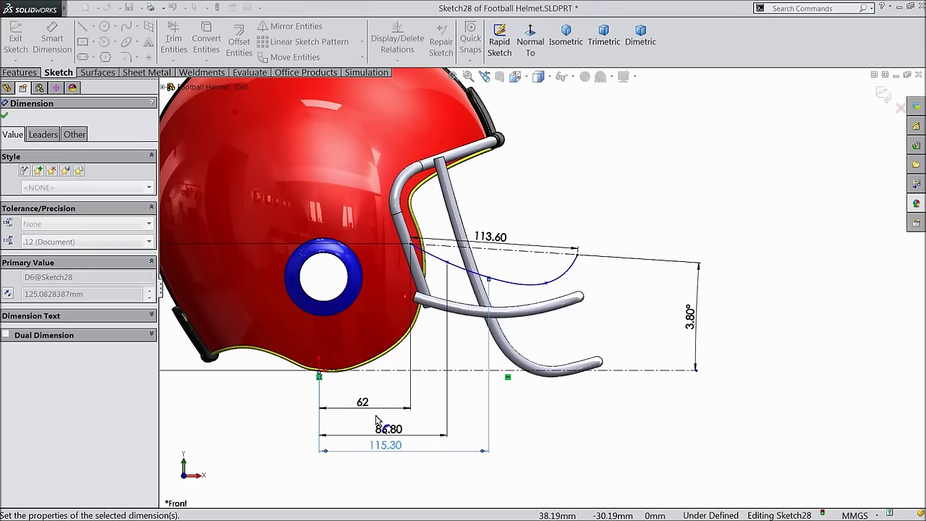
scroll(572, 390, up, 2)
scroll(575, 224, down, 2)
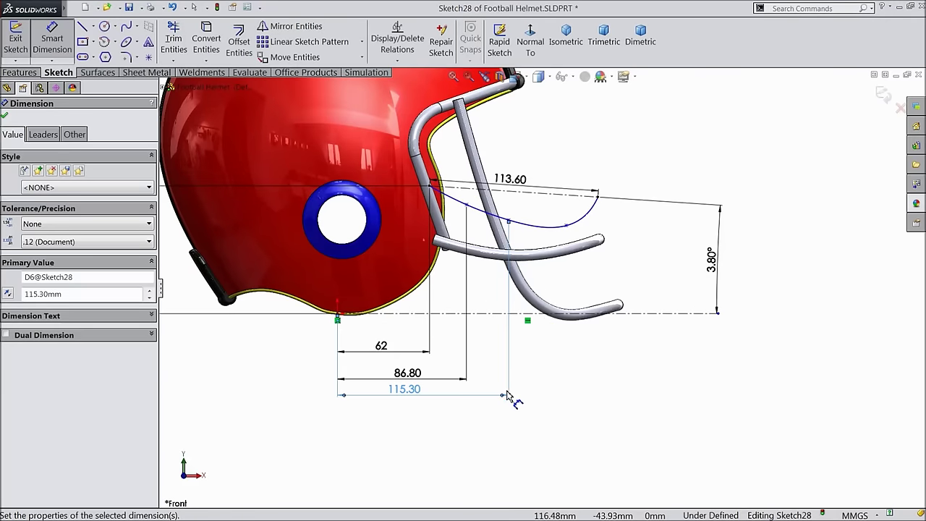
click(566, 226)
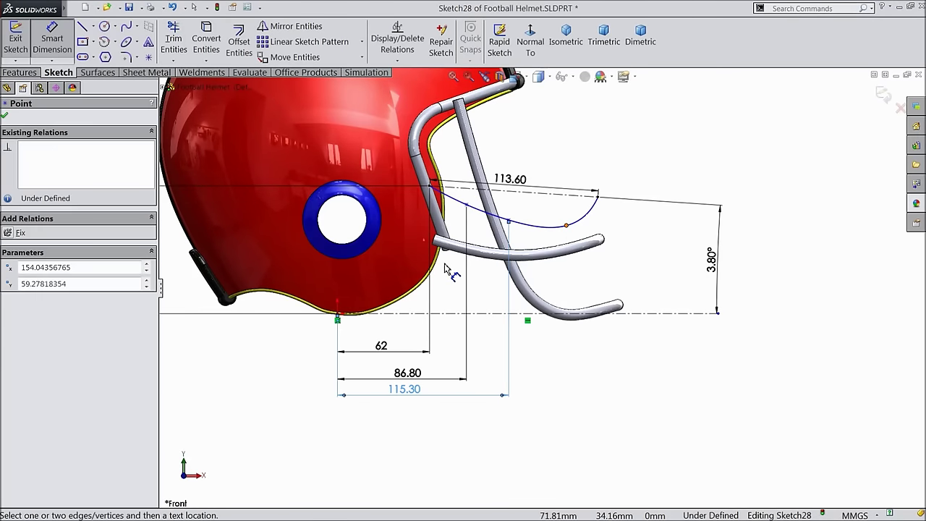
click(338, 318)
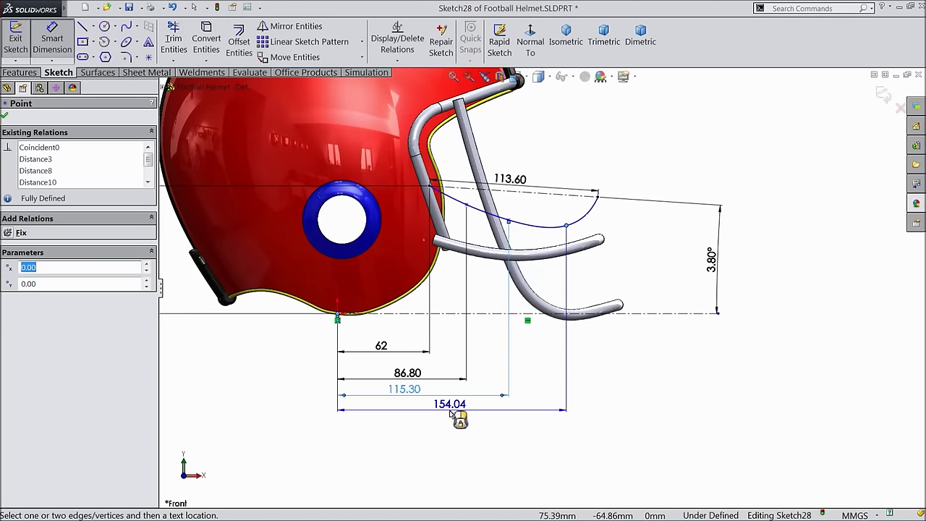
click(454, 422)
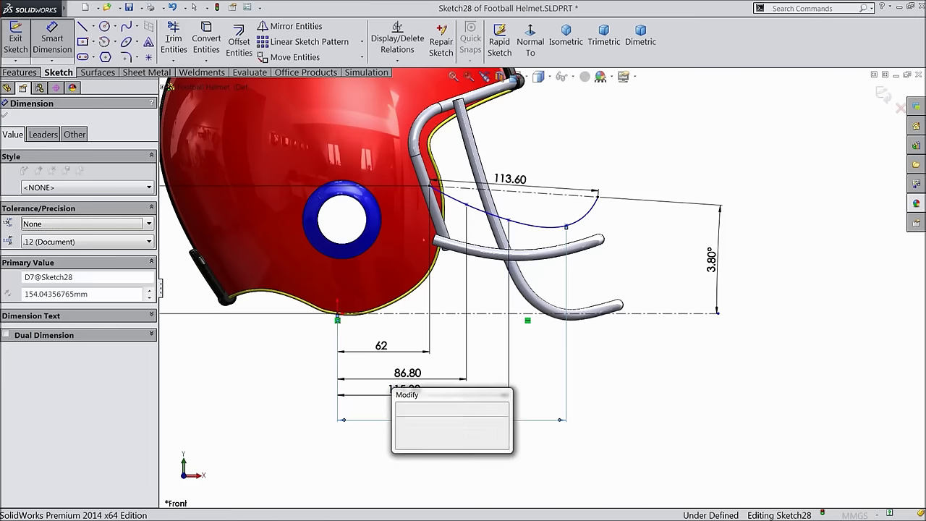
text(148.2)
click(400, 408)
scroll(590, 264, down, 2)
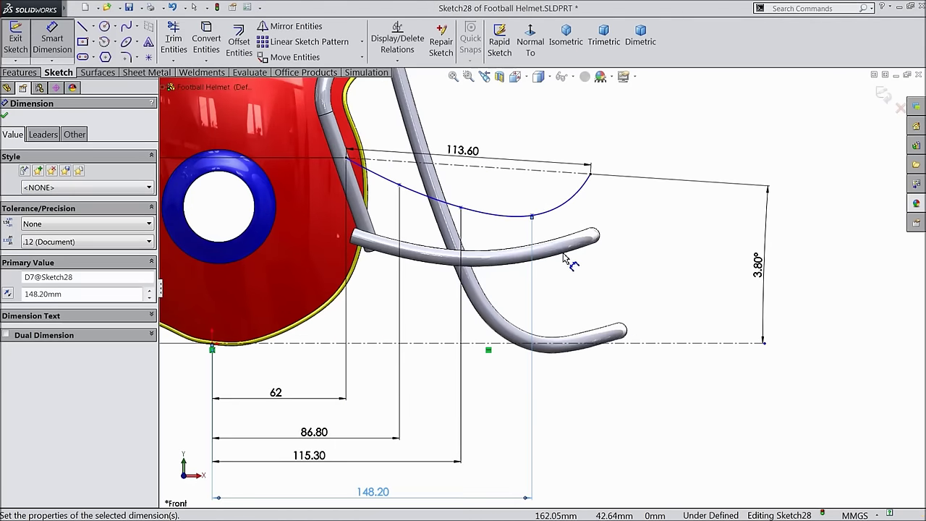
- Give the spline points vertical heights of 67.80, 70 and 75.20
click(533, 217)
click(640, 342)
click(646, 295)
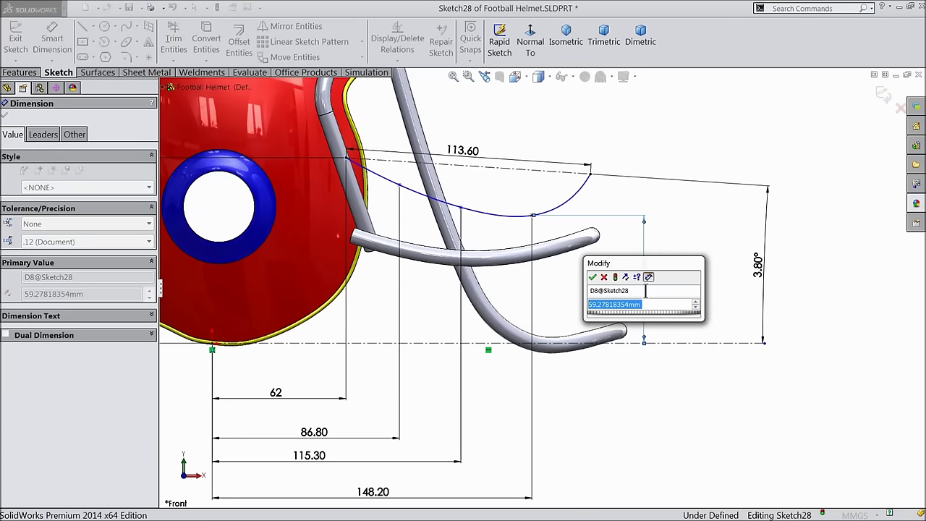
text(67.8)
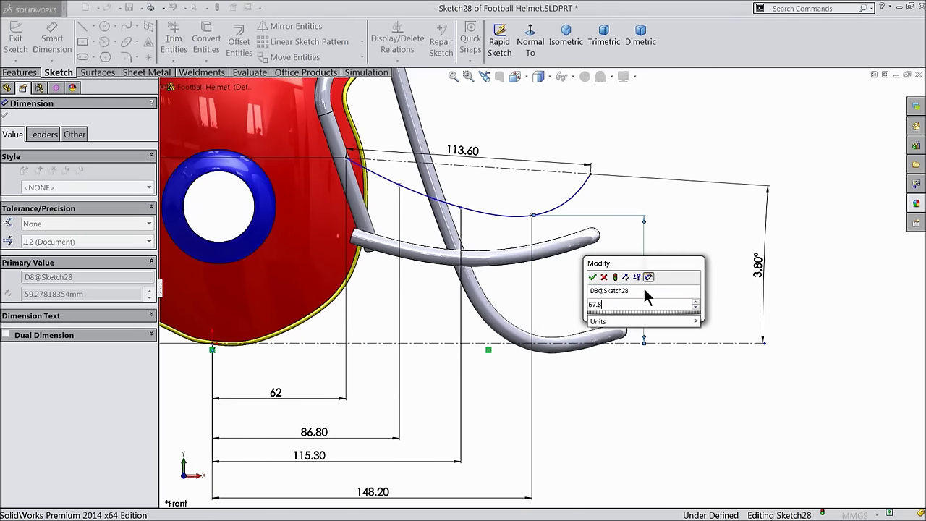
click(592, 277)
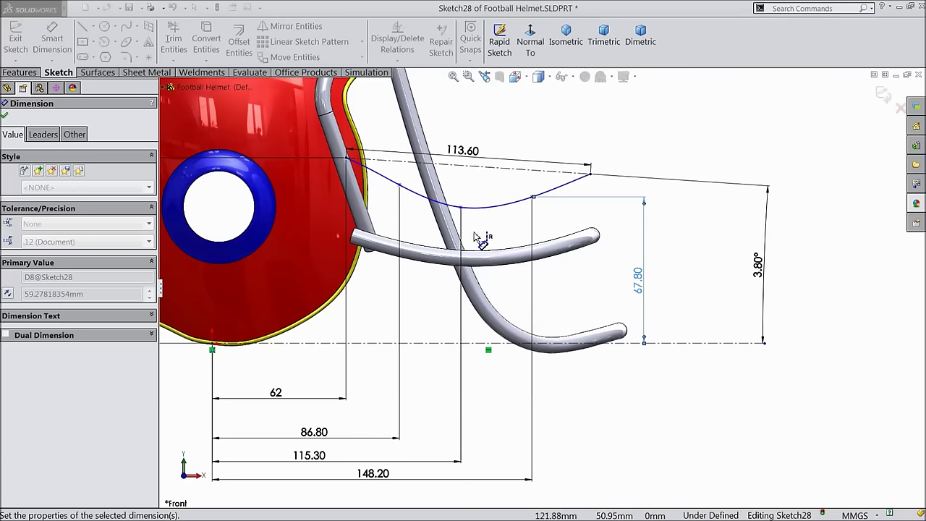
click(461, 208)
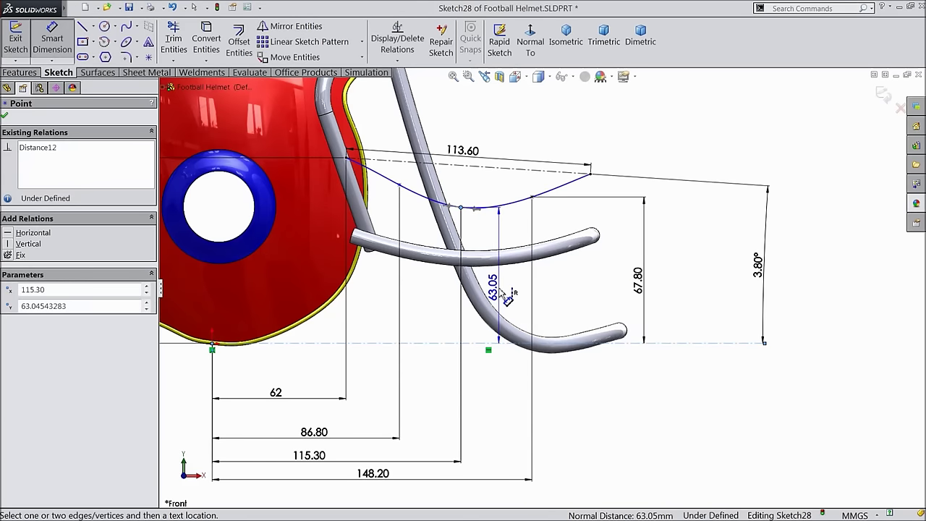
click(486, 293)
text(70)
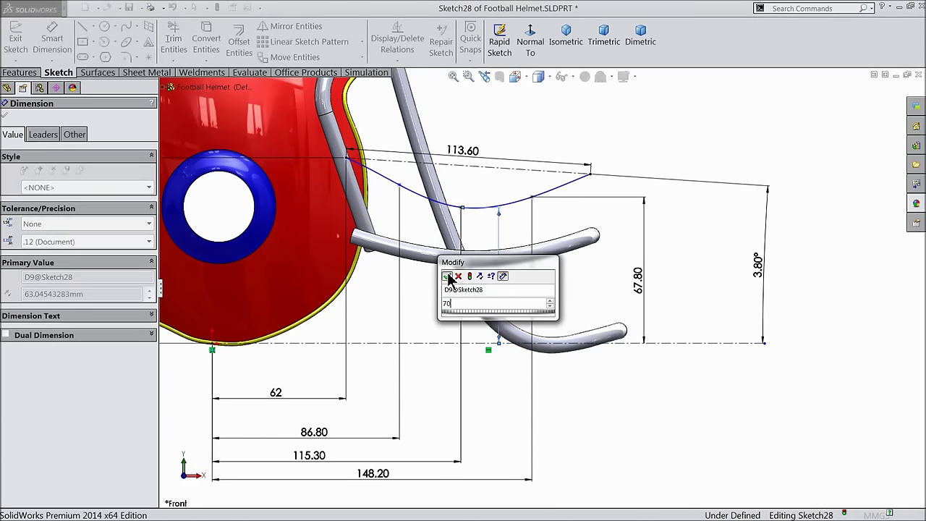
key(Return)
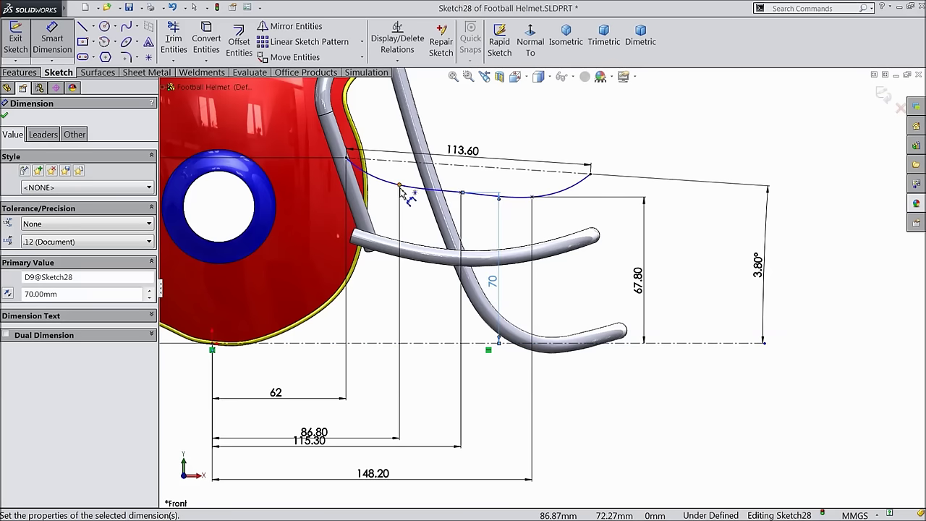
click(400, 185)
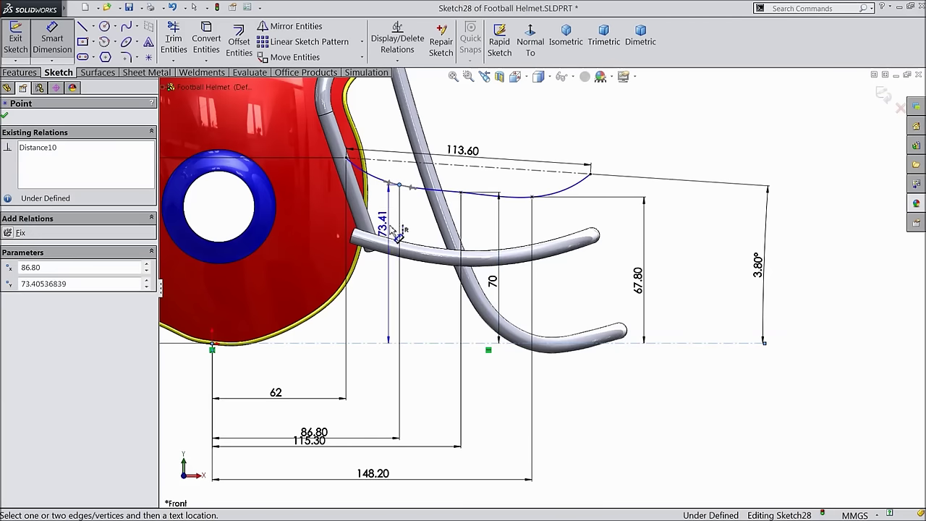
click(428, 291)
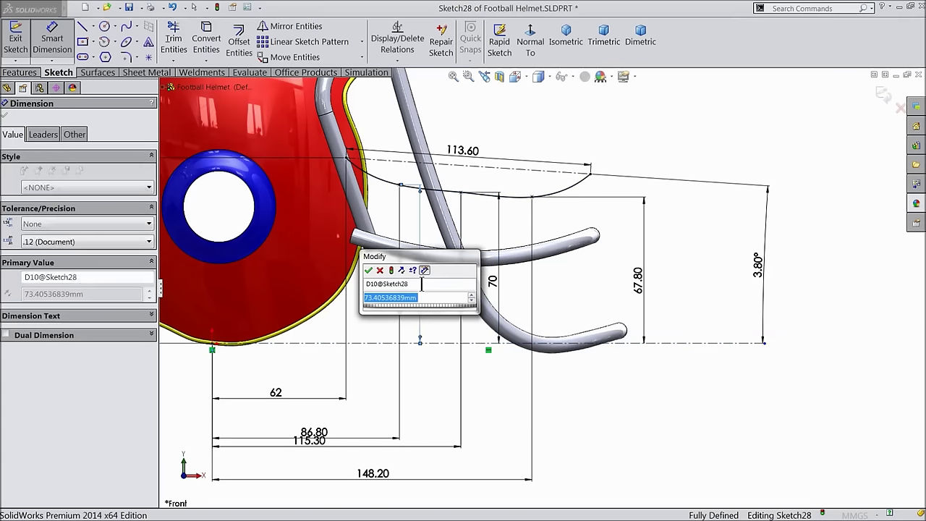
text(75.2)
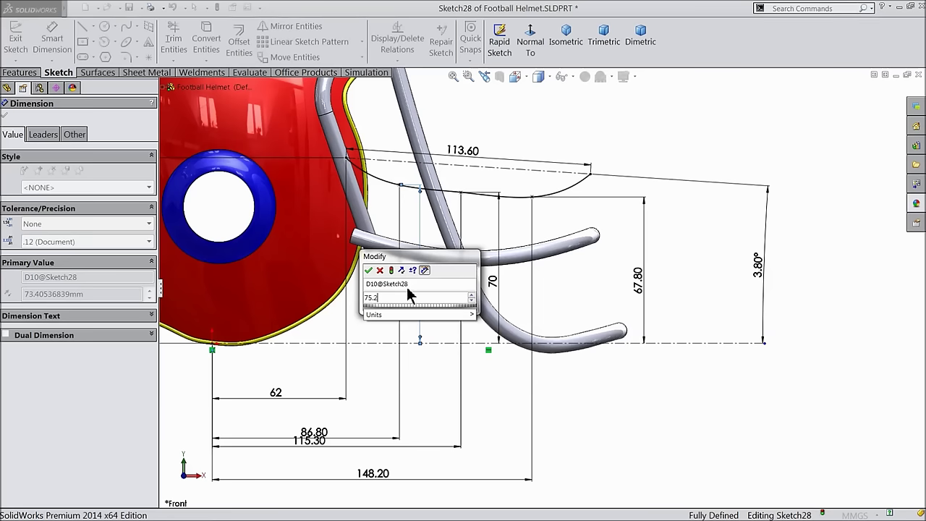
click(368, 270)
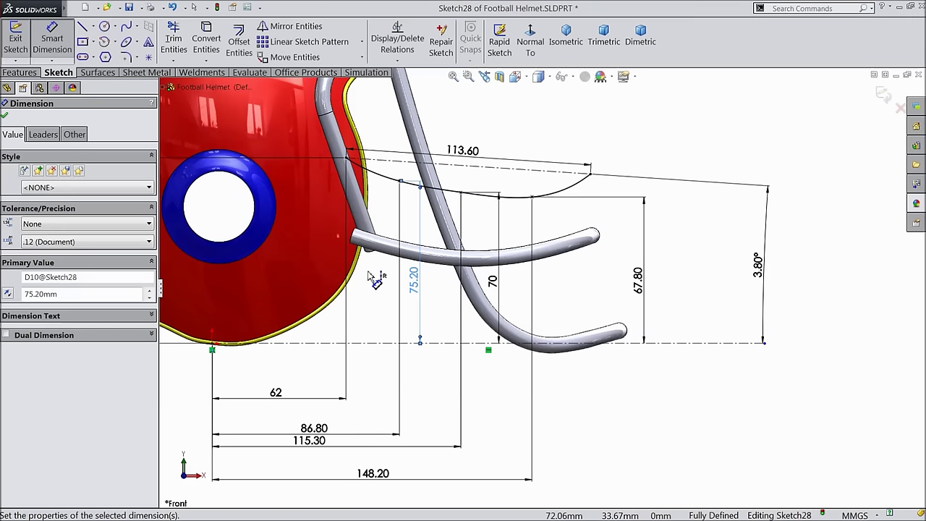
- Check the 148.20 and 115.30 dimensions, then exit the fully defined Sketch28
scroll(384, 278, up, 1)
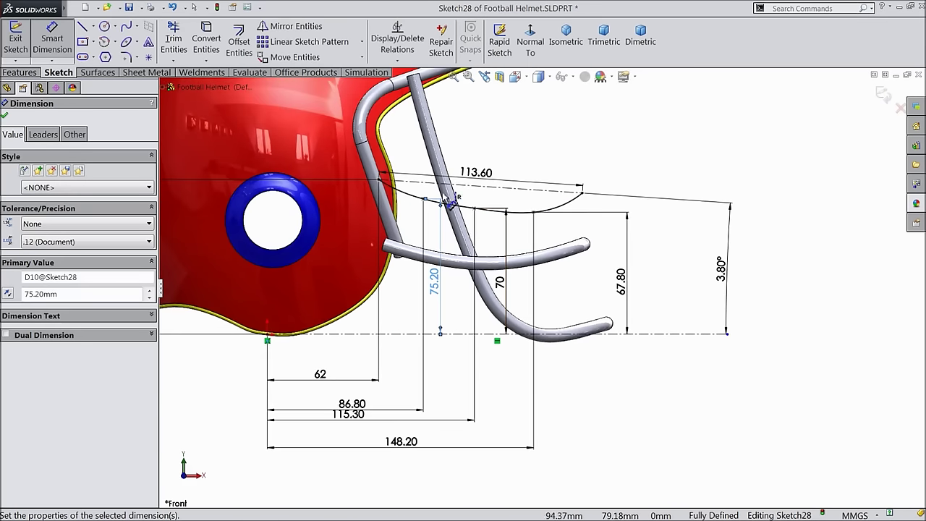
scroll(456, 210, up, 1)
scroll(481, 246, down, 2)
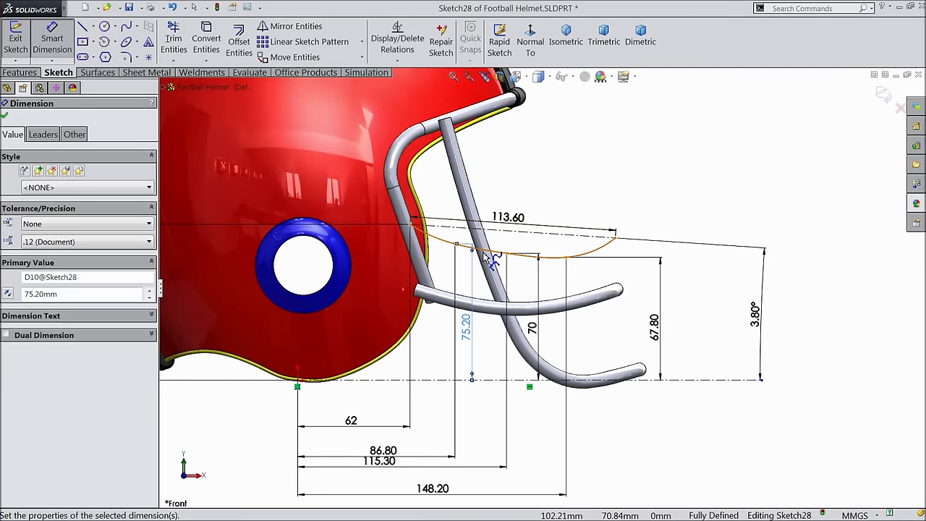
scroll(486, 257, up, 1)
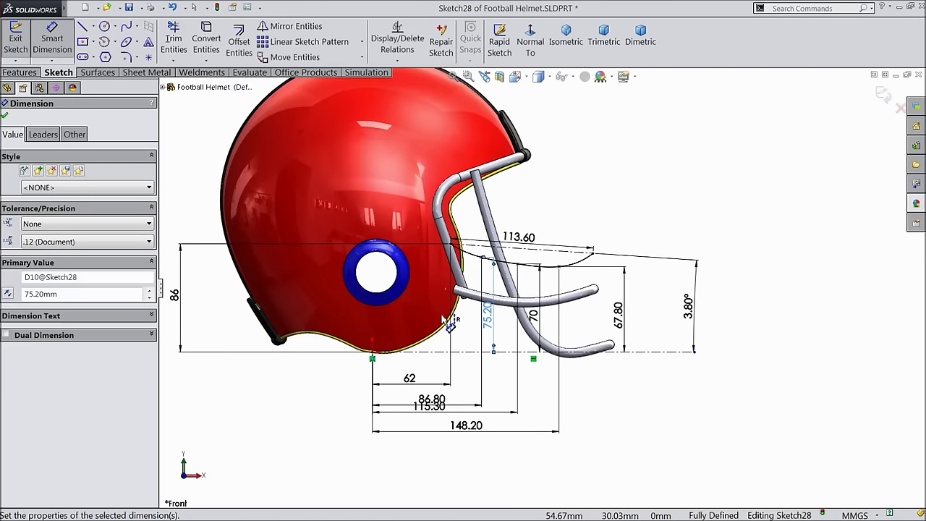
scroll(449, 322, down, 2)
click(492, 490)
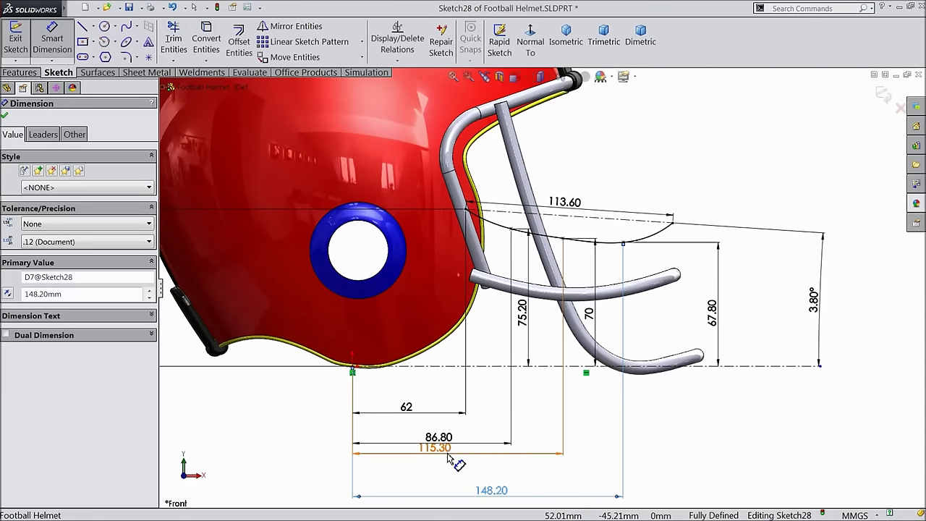
click(449, 453)
scroll(541, 311, up, 2)
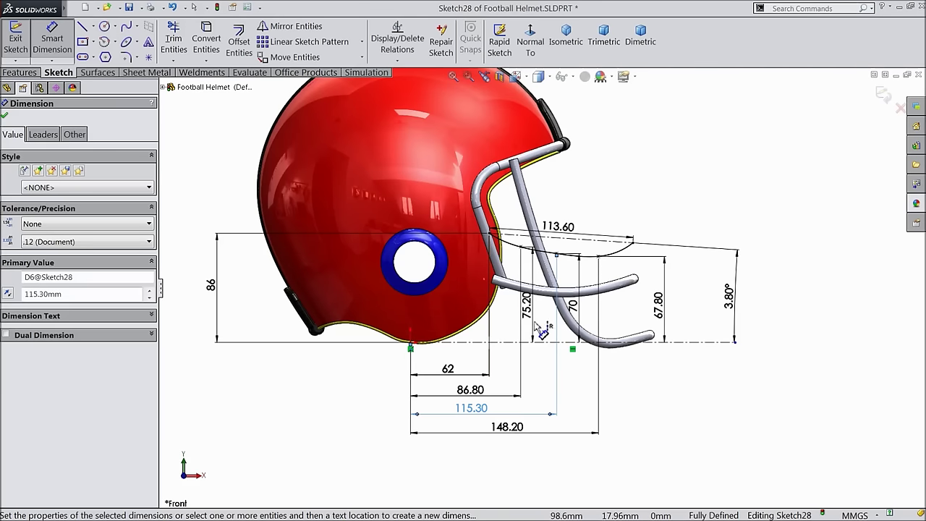
scroll(600, 284, down, 1)
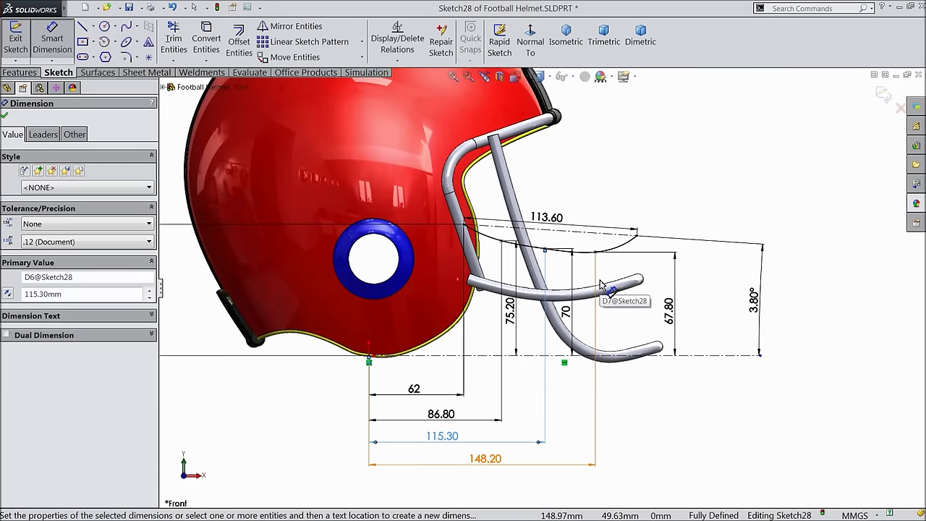
click(889, 98)
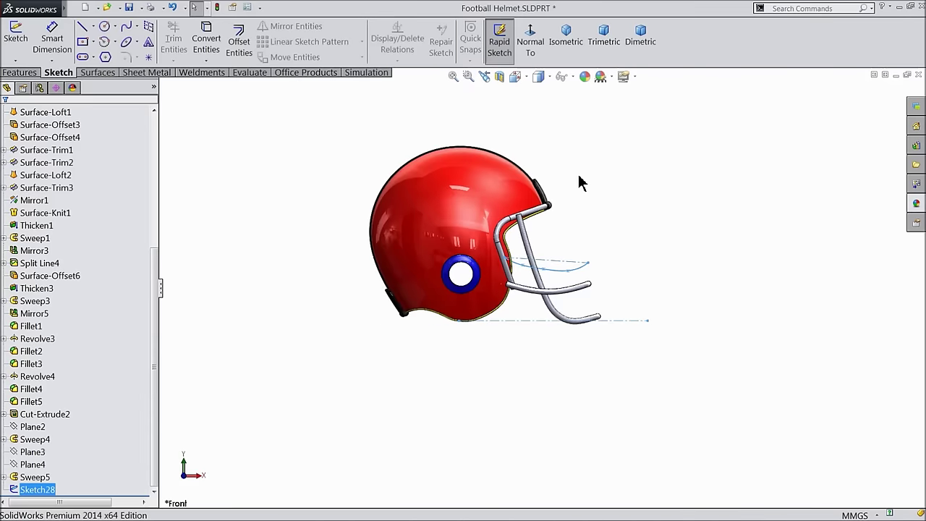
- Create Plane5 from Front Plane, perpendicular, through Sketch28's diagonal Line1
middle_drag(591, 200, 622, 229)
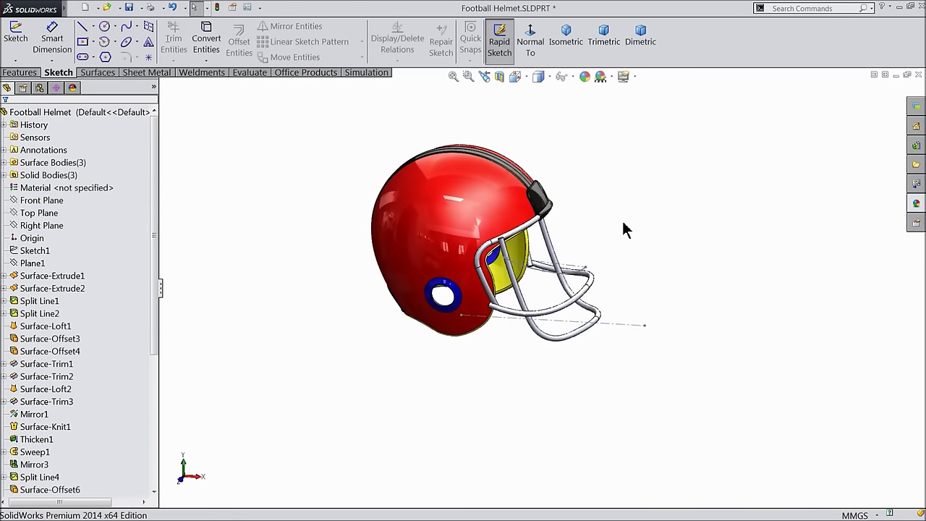
scroll(599, 263, down, 1)
scroll(598, 263, down, 1)
click(36, 203)
click(19, 72)
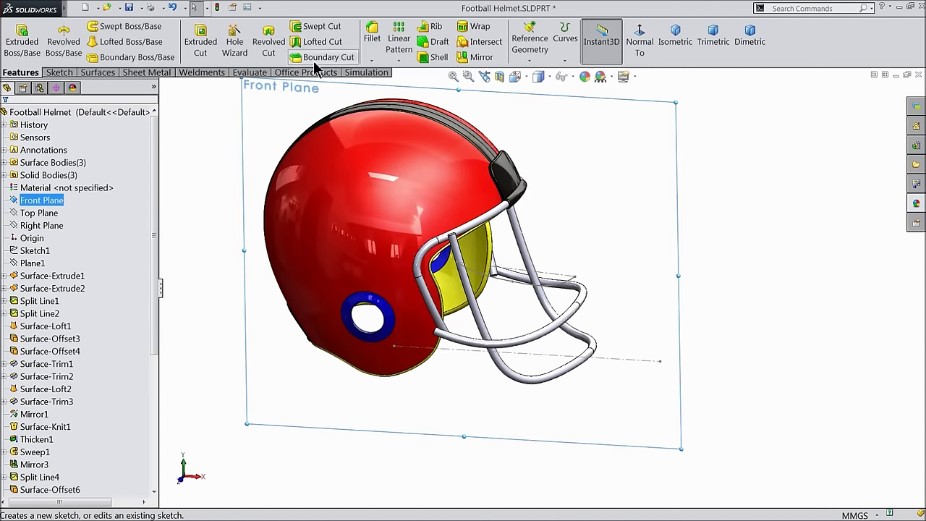
click(530, 59)
click(539, 75)
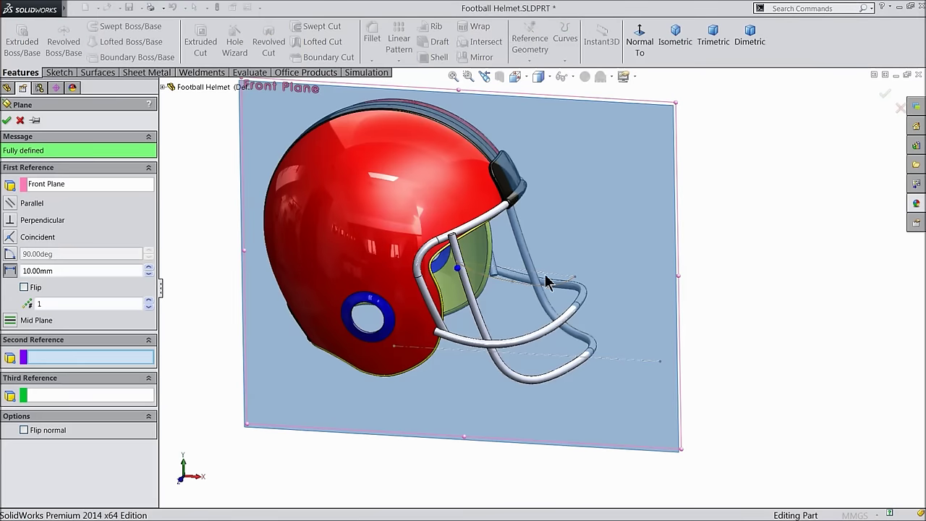
scroll(543, 279, down, 3)
click(535, 259)
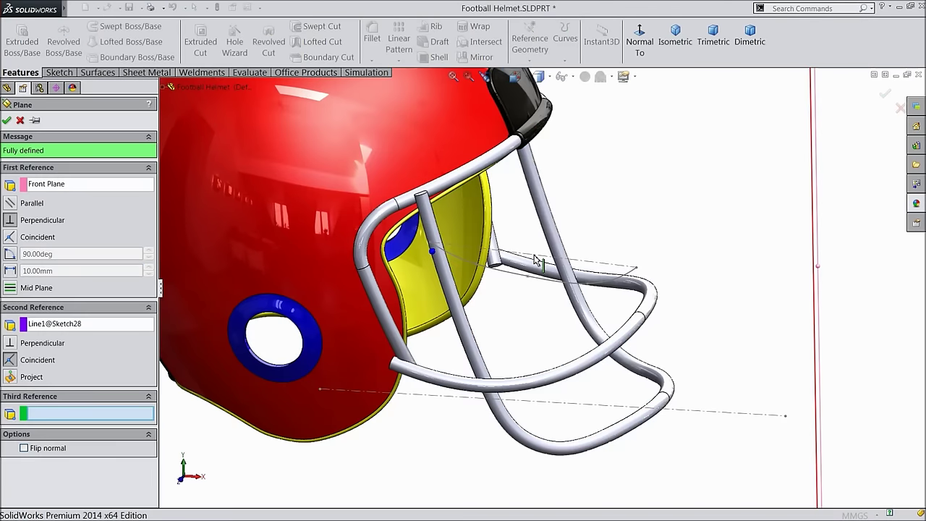
scroll(654, 235, up, 3)
mouse_move(661, 231)
middle_down()
mouse_move(634, 264)
mouse_move(646, 258)
middle_up()
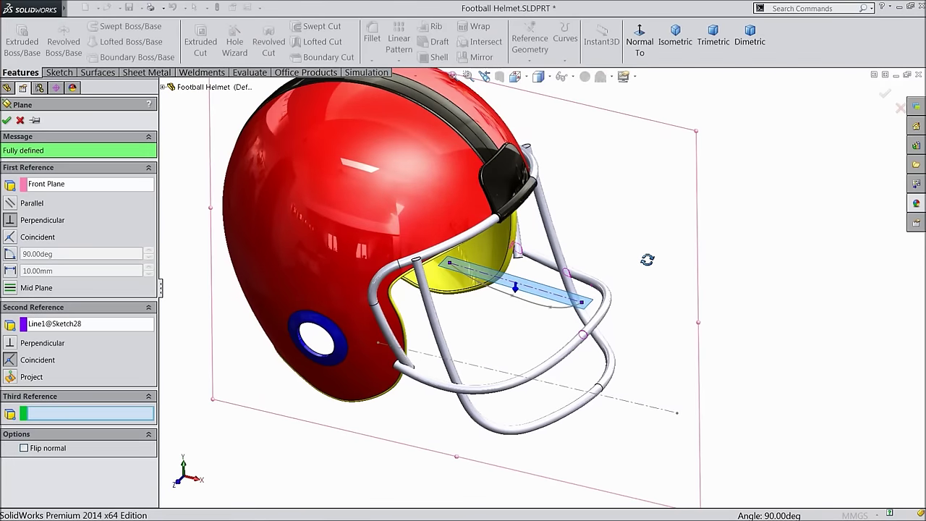
scroll(537, 306, down, 4)
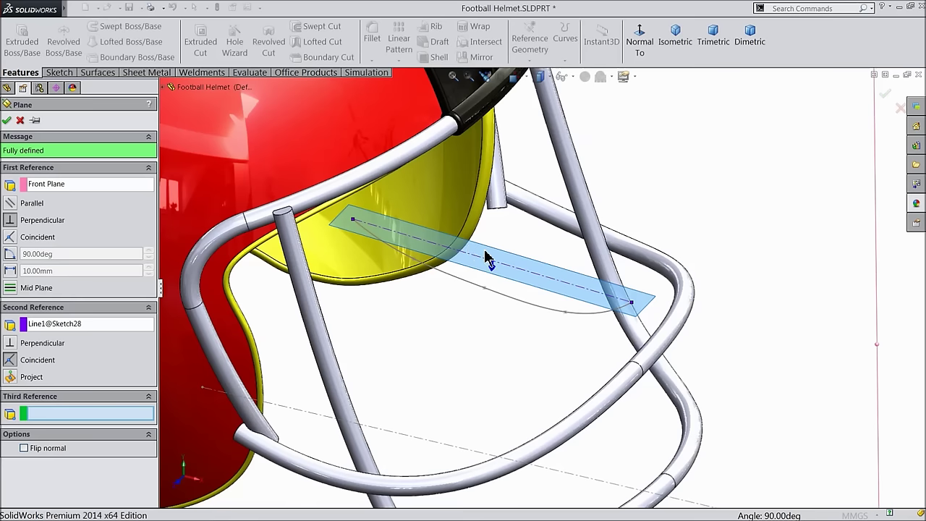
click(7, 120)
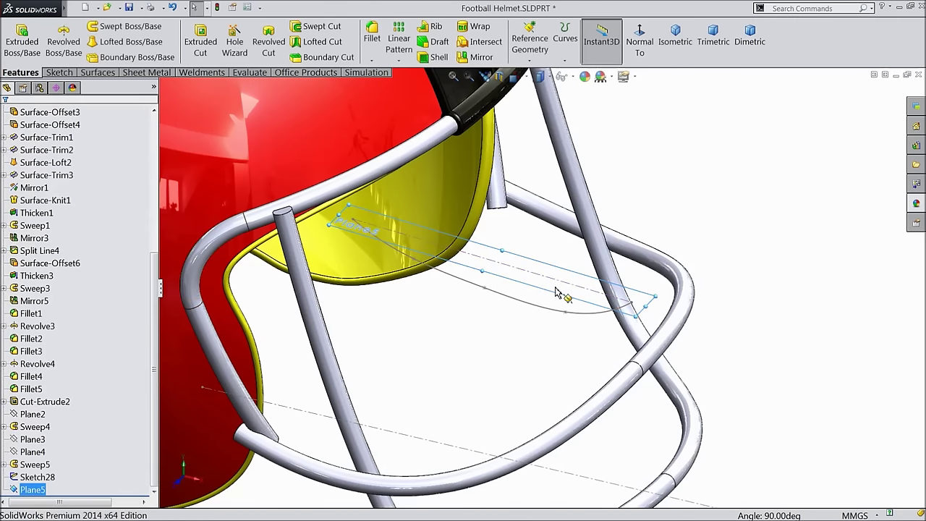
scroll(555, 291, up, 2)
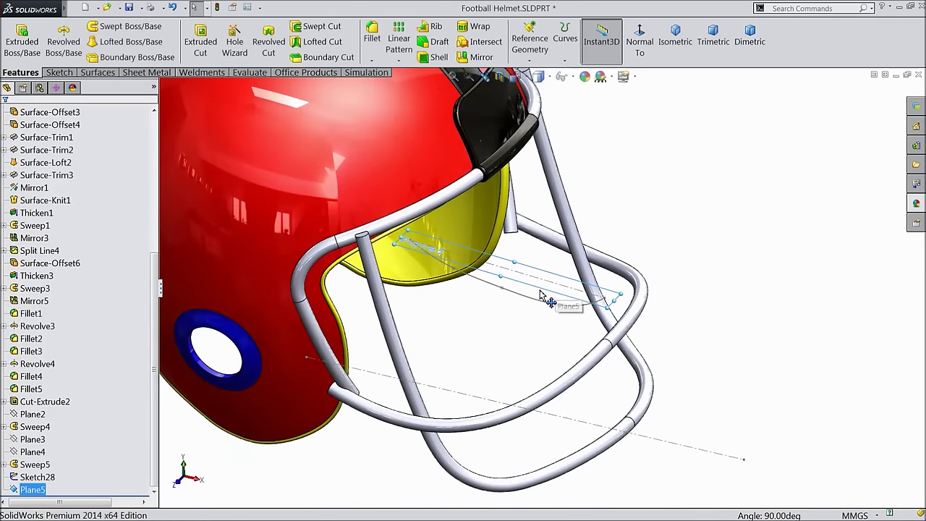
- Start a sketch on Plane5 viewed normal-to, and hide Plane5
click(59, 72)
click(15, 37)
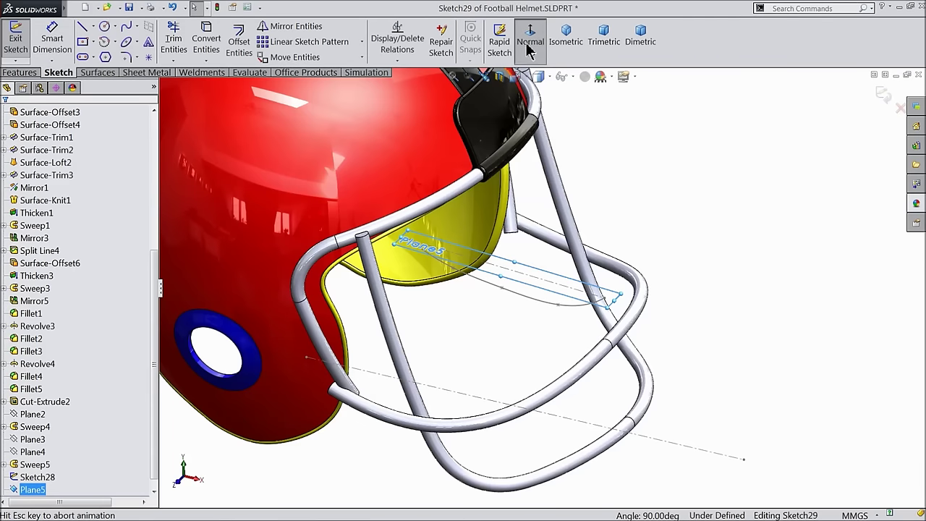
click(530, 45)
scroll(620, 303, down, 1)
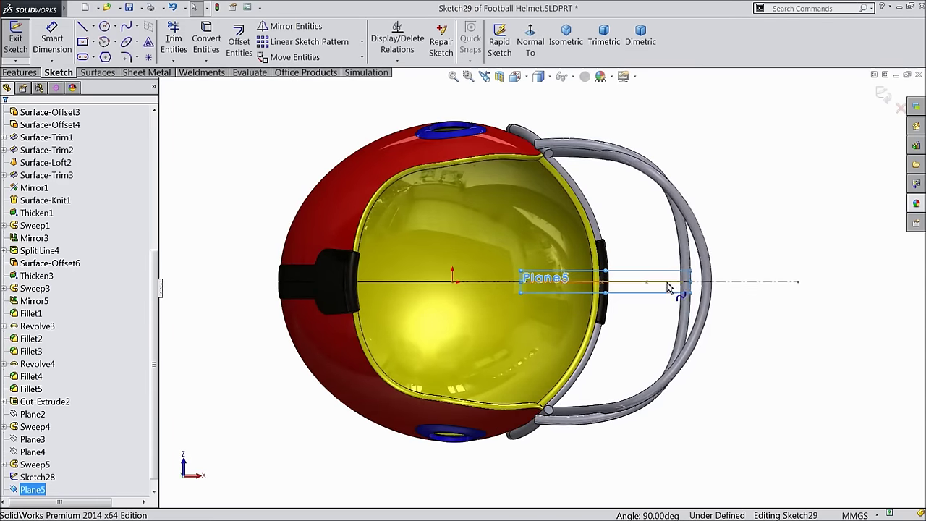
click(757, 206)
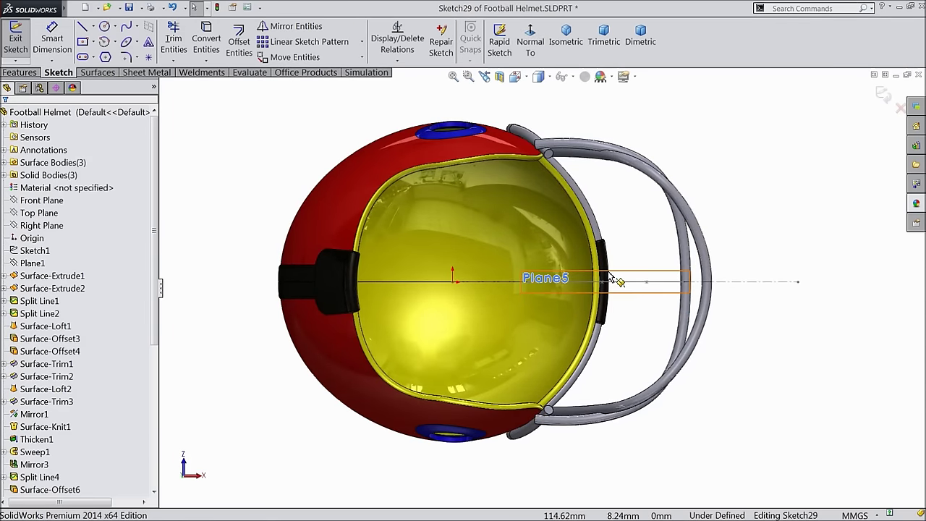
drag(153, 334, 153, 479)
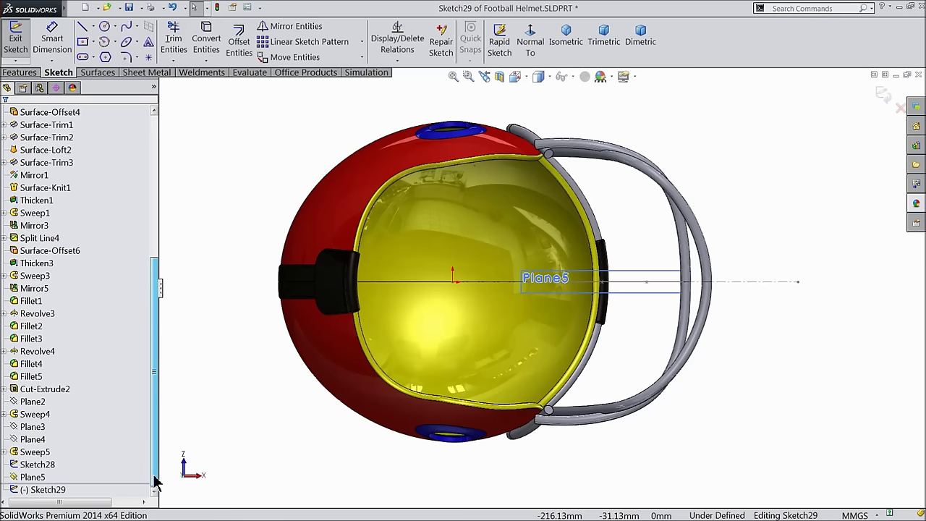
click(26, 478)
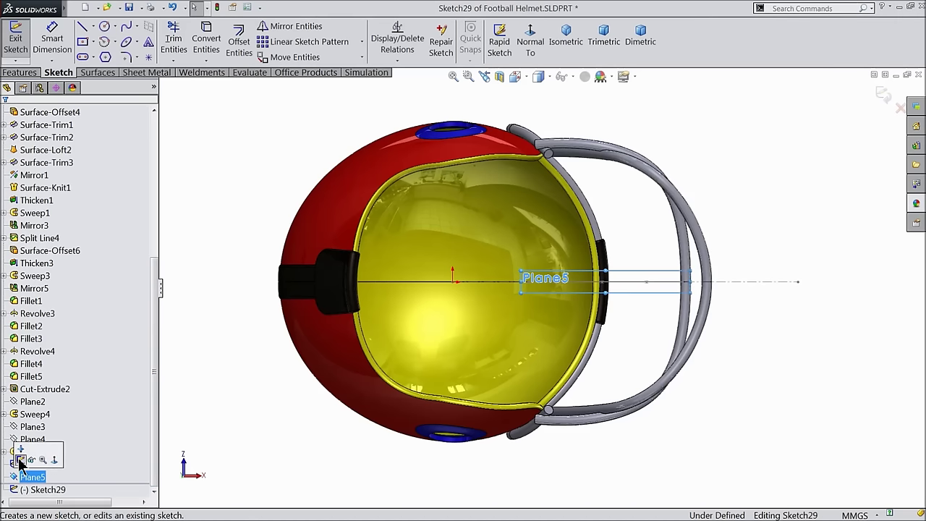
click(31, 461)
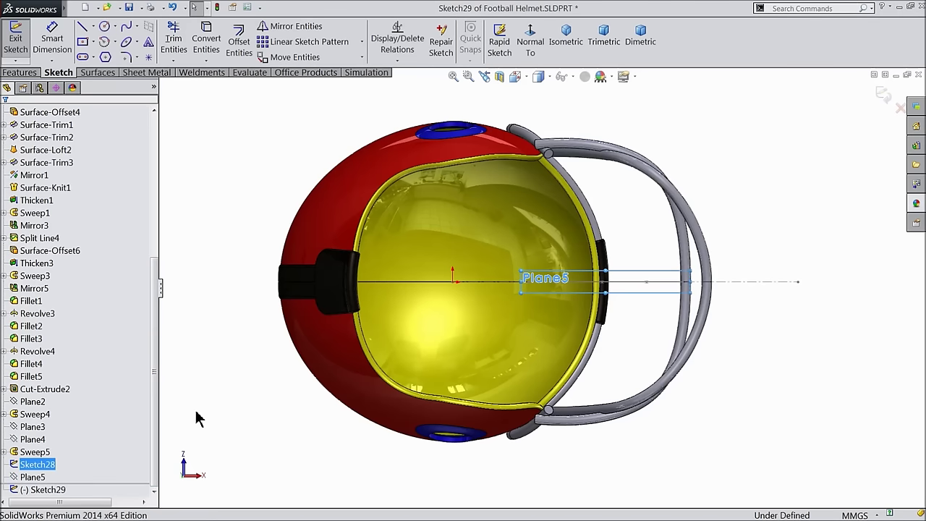
- Draw a horizontal centerline from the sketch origin out past the facemask
click(95, 26)
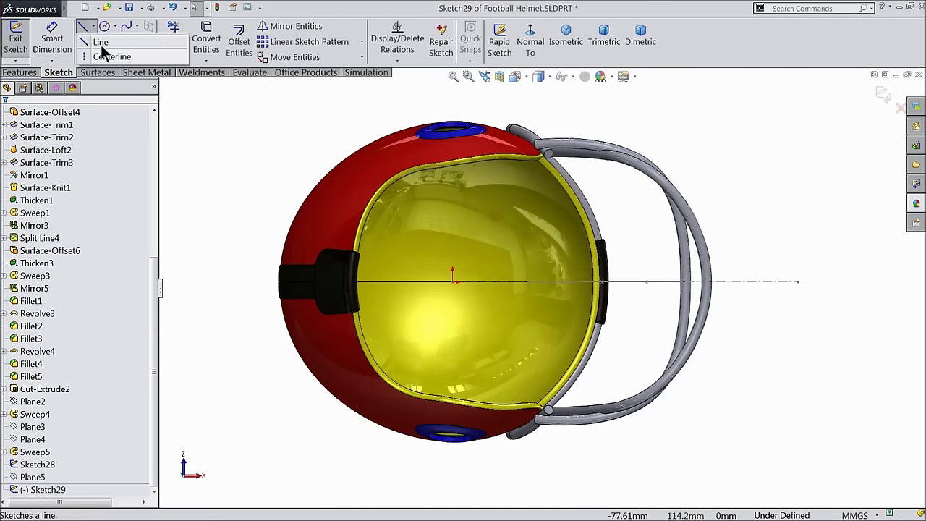
click(101, 58)
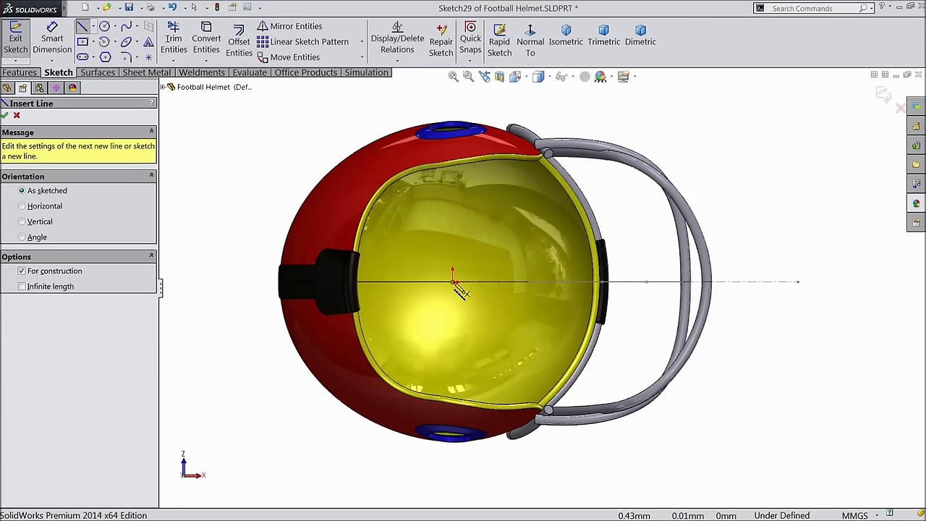
click(453, 283)
click(799, 282)
right_click(808, 205)
click(808, 97)
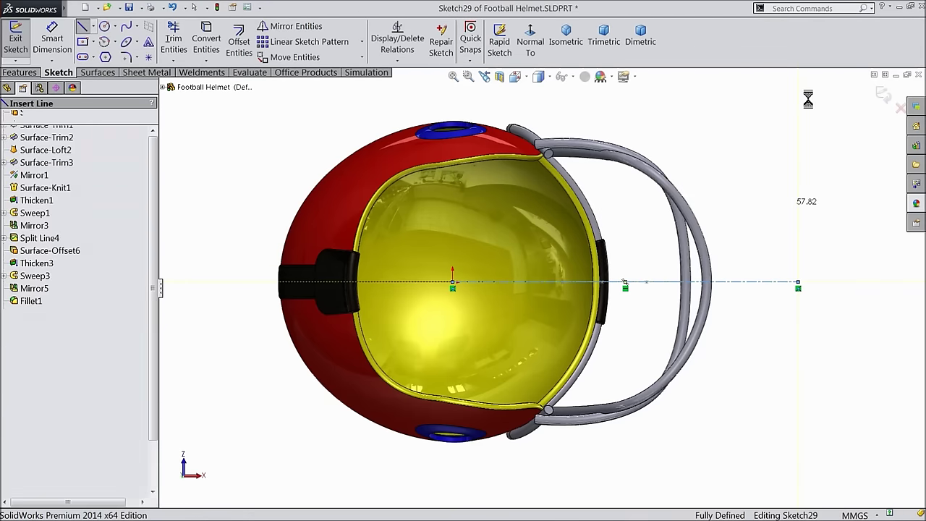
click(127, 29)
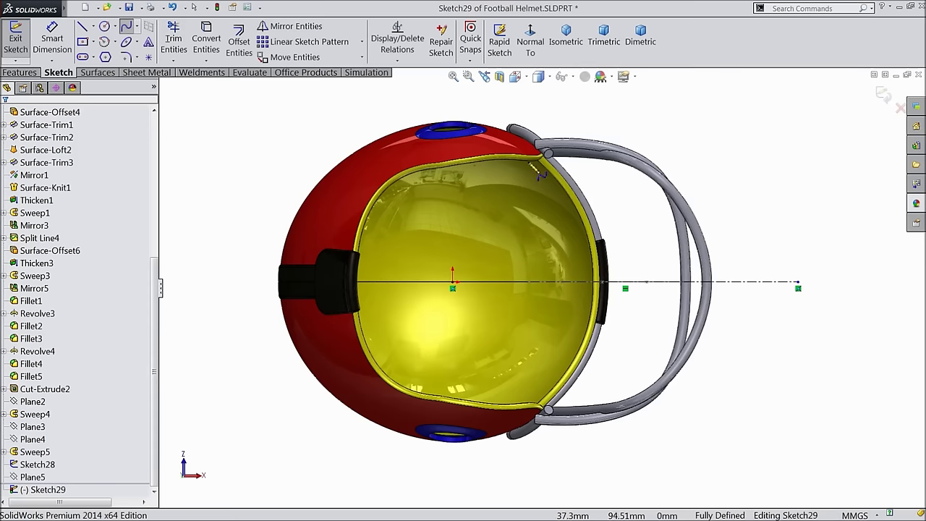
- Draw a six-point spline arcing around the facemask front, crossing the centerline
click(538, 125)
click(610, 135)
click(693, 186)
click(745, 282)
click(707, 387)
click(642, 443)
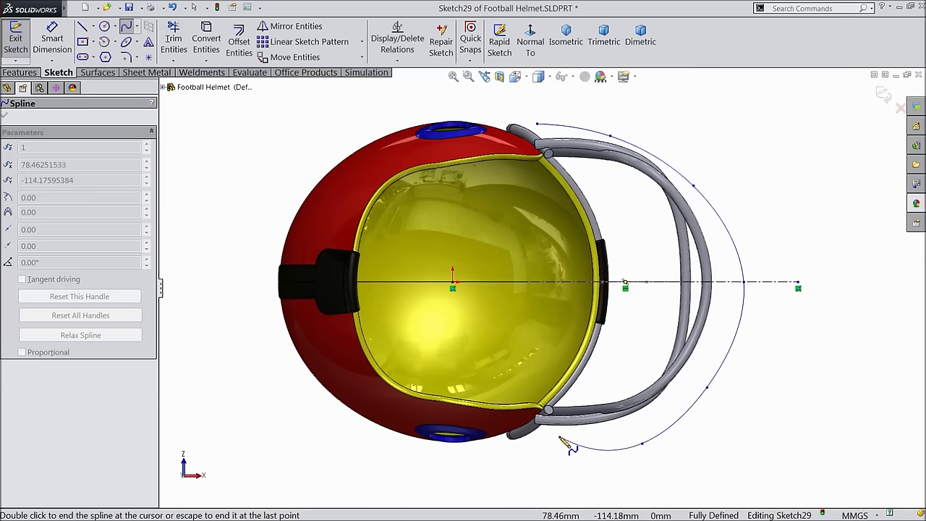
right_click(616, 340)
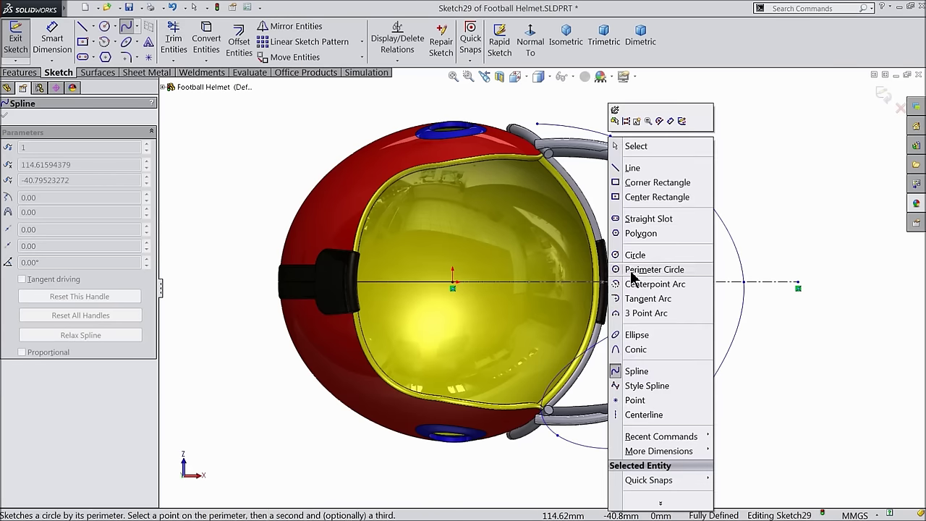
click(628, 146)
scroll(676, 326, up, 2)
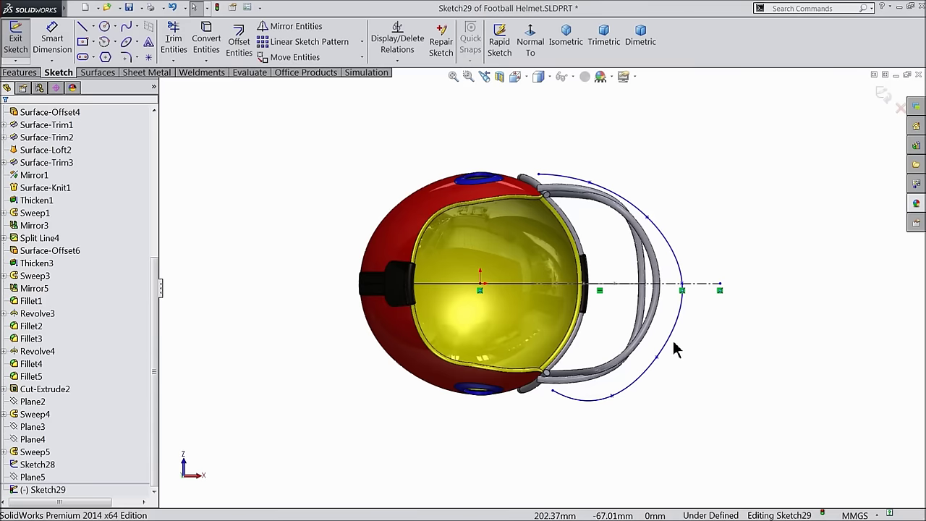
scroll(651, 362, down, 2)
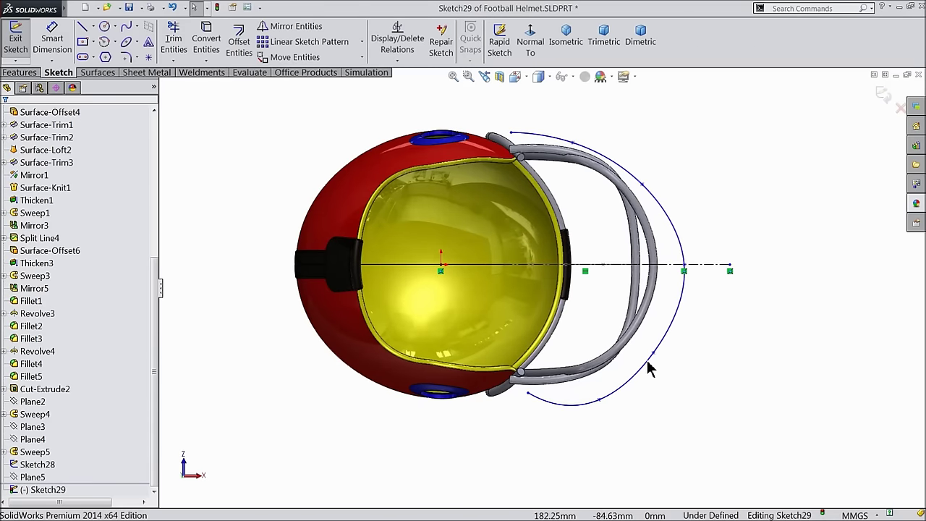
- Make the spline's top and bottom endpoints symmetric about the centerline
click(511, 133)
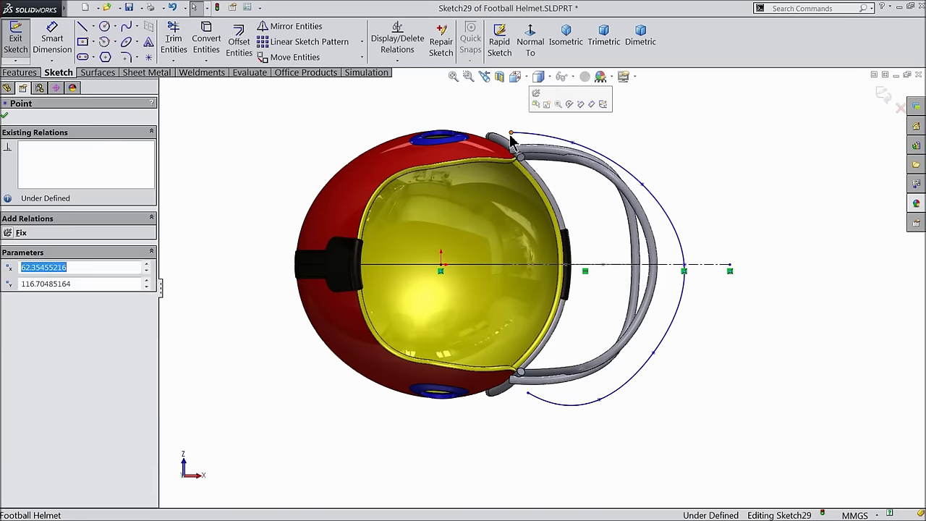
ctrl+click(528, 394)
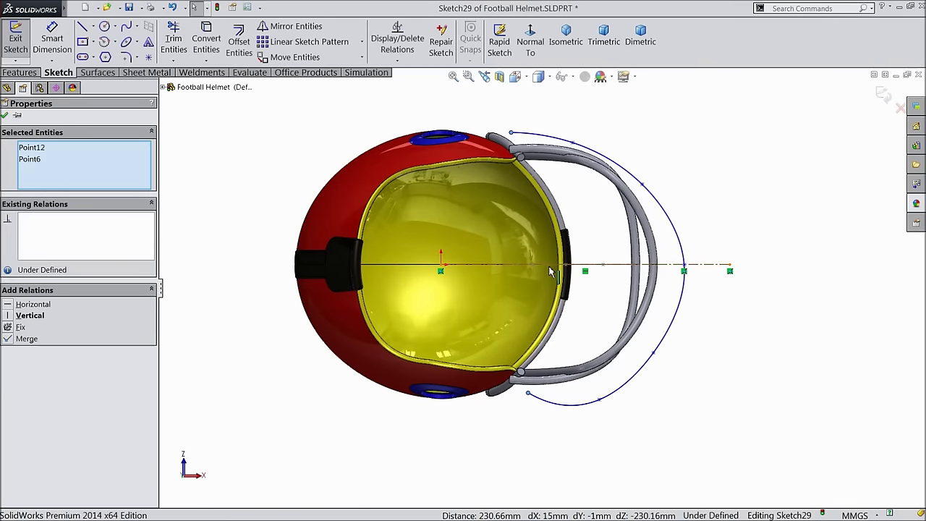
ctrl+click(550, 271)
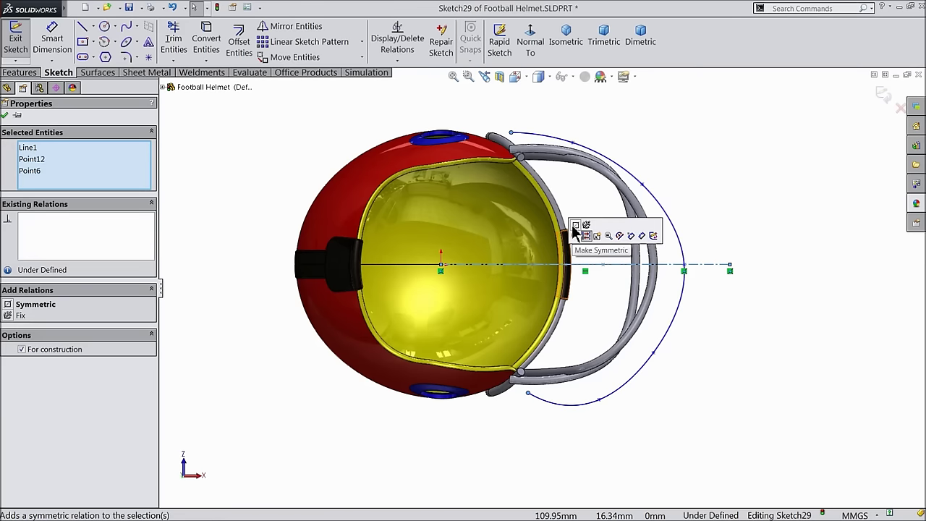
click(575, 225)
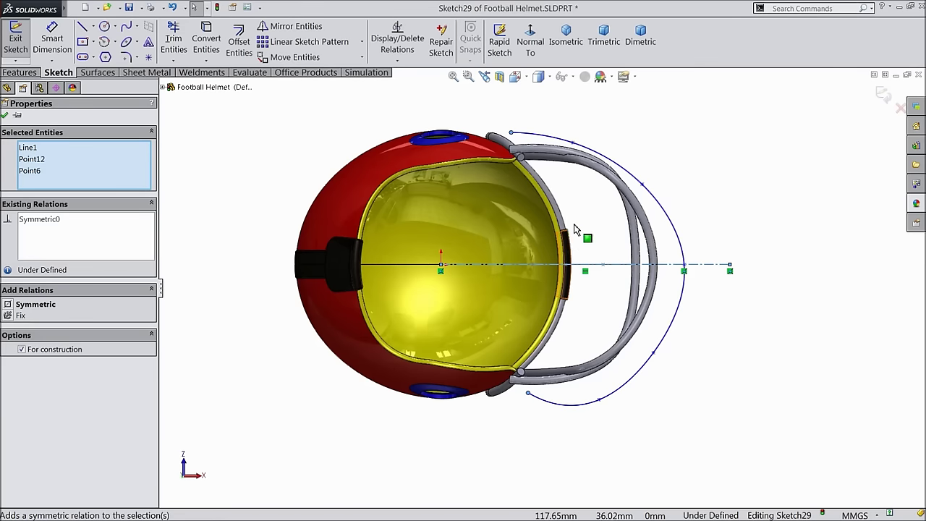
- Make the two intermediate spline point pairs symmetric about the centerline
click(572, 144)
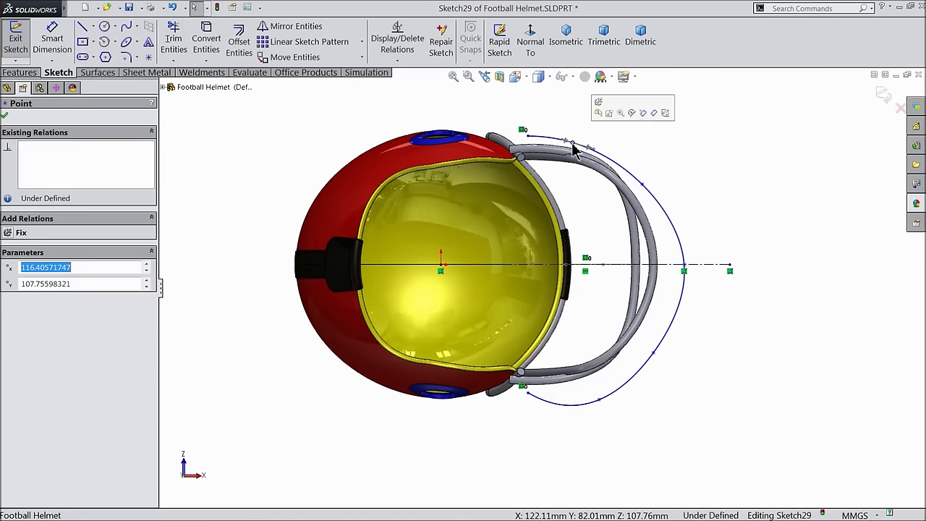
ctrl+click(600, 399)
ctrl+click(597, 266)
click(624, 224)
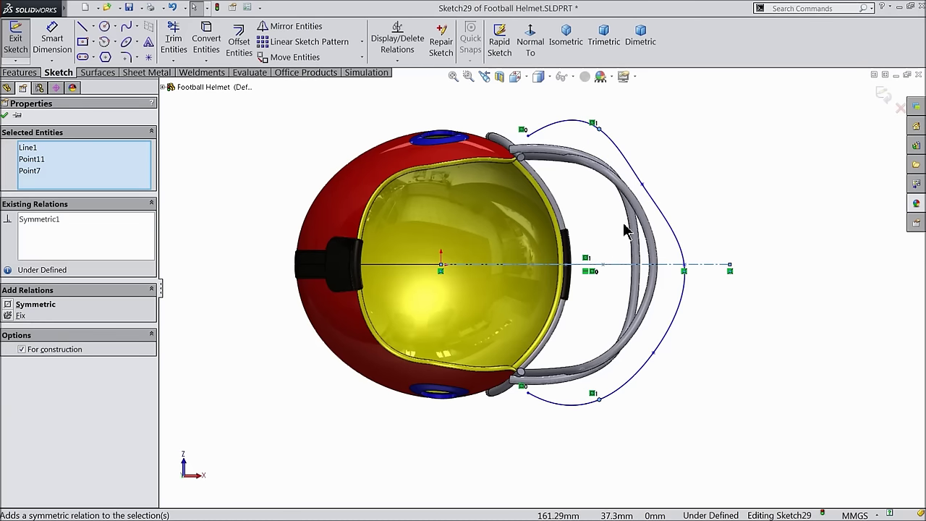
click(643, 185)
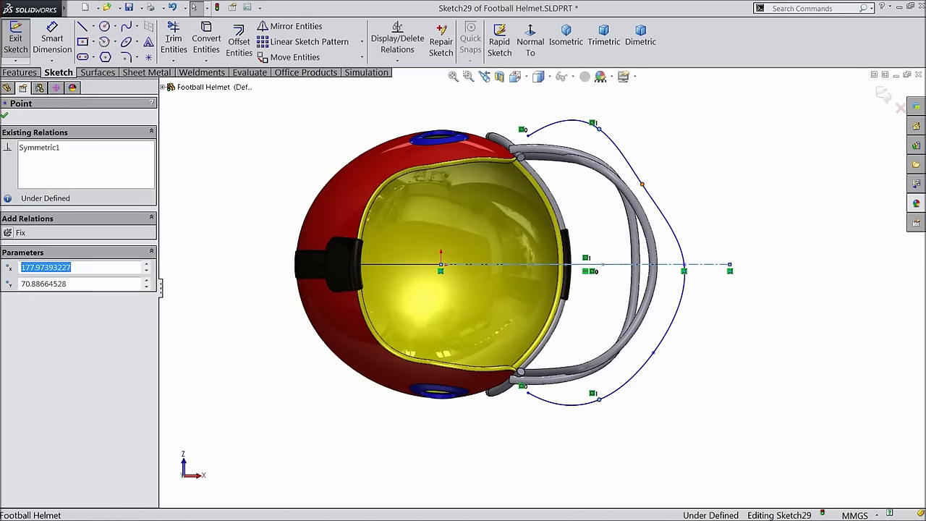
ctrl+click(653, 353)
ctrl+click(667, 266)
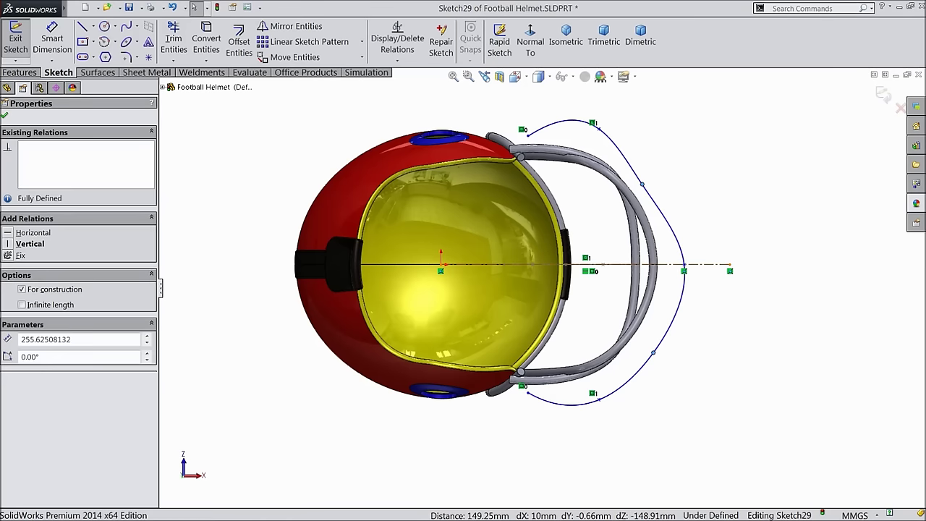
click(699, 230)
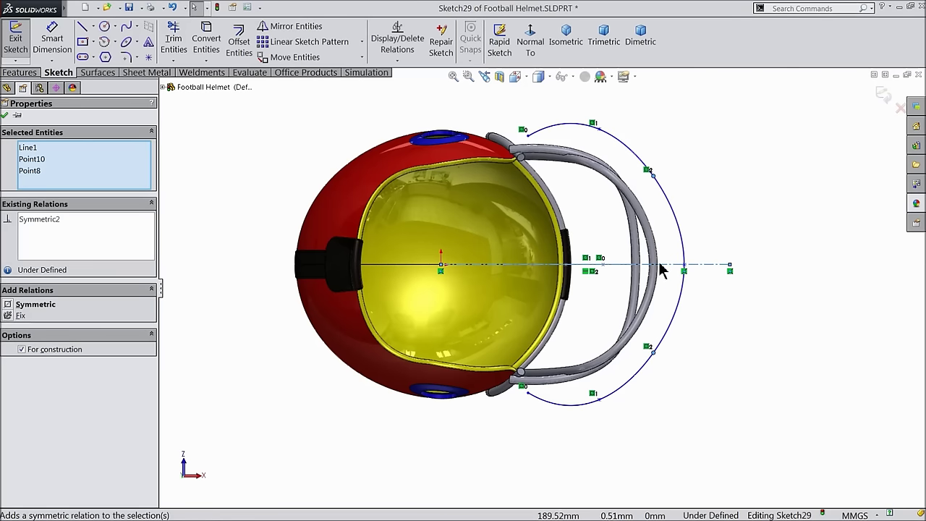
click(5, 116)
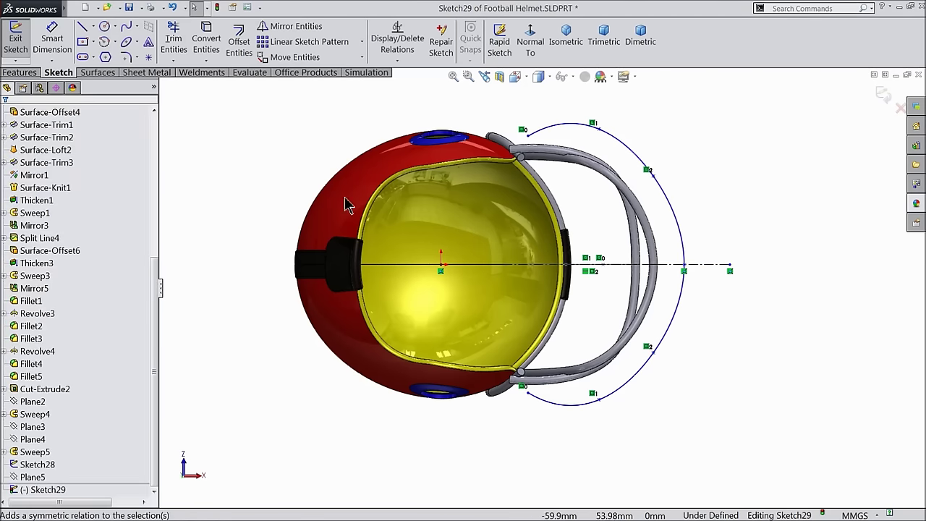
middle_drag(761, 210, 762, 399)
- Align the spline's lower endpoint vertically with the end point of Sketch28
middle_drag(760, 229, 755, 315)
scroll(623, 293, down, 3)
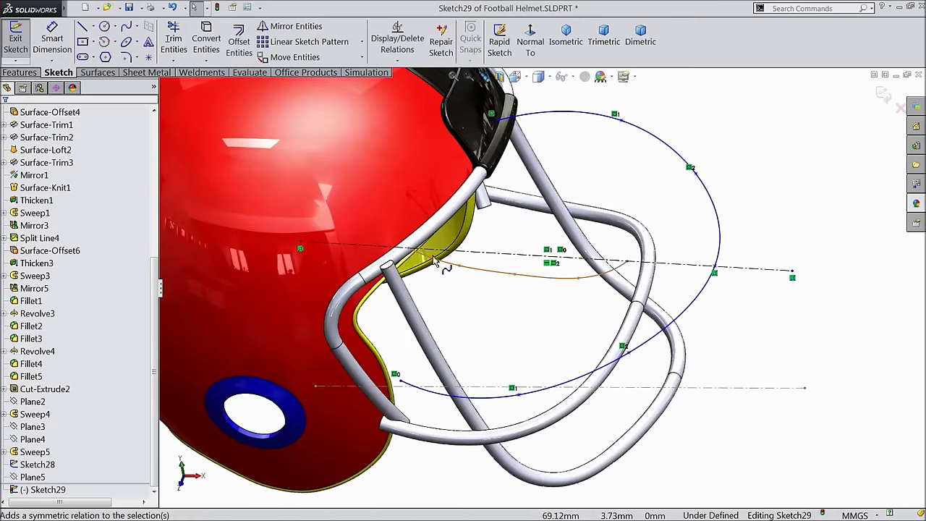
click(403, 384)
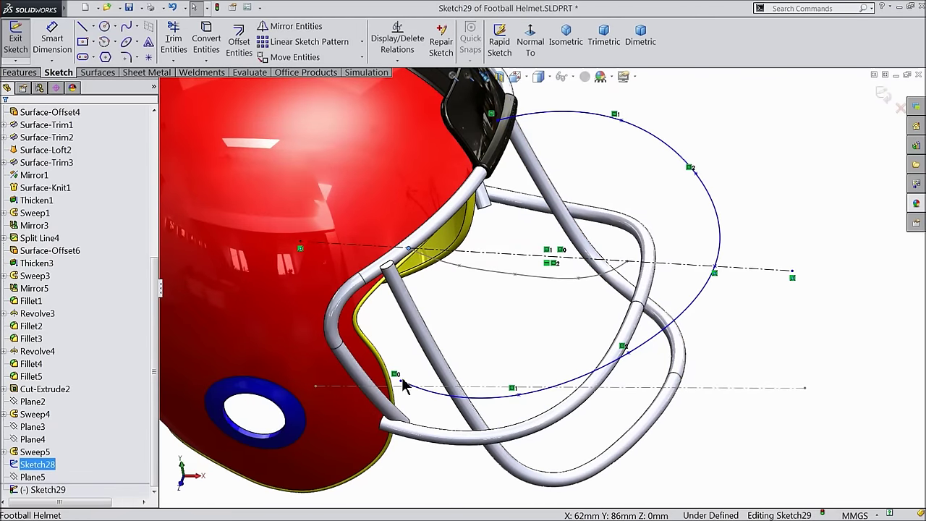
ctrl+click(398, 384)
click(435, 342)
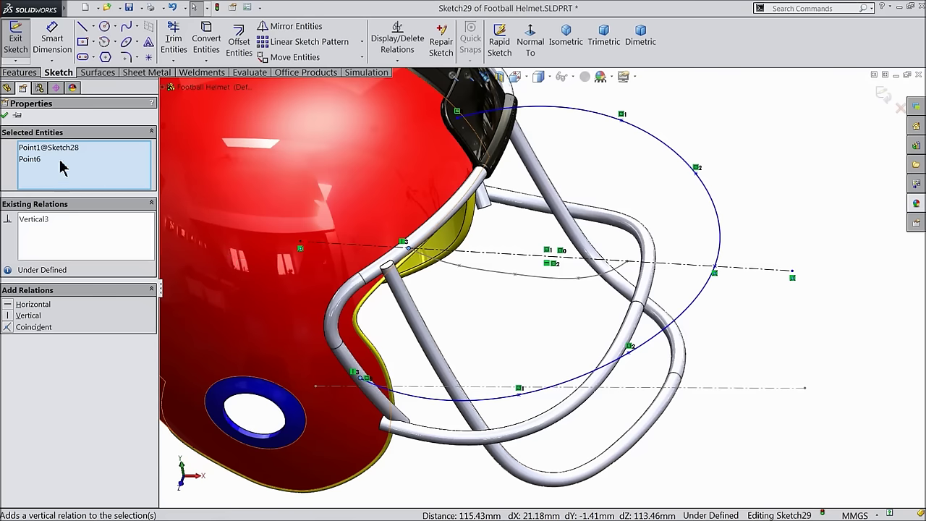
click(6, 116)
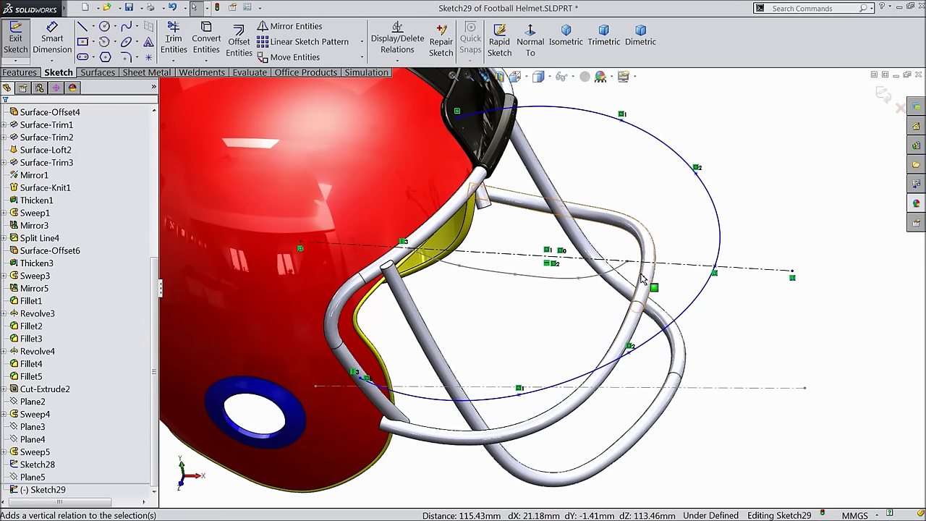
- Make the spline's centerline point coincident with Sketch28's other end, then view Normal To
click(714, 275)
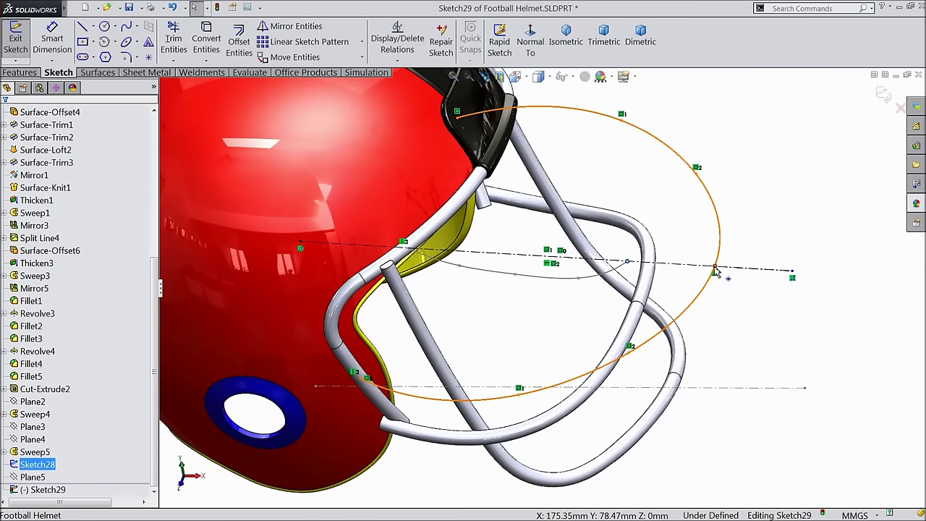
ctrl+click(714, 269)
click(761, 232)
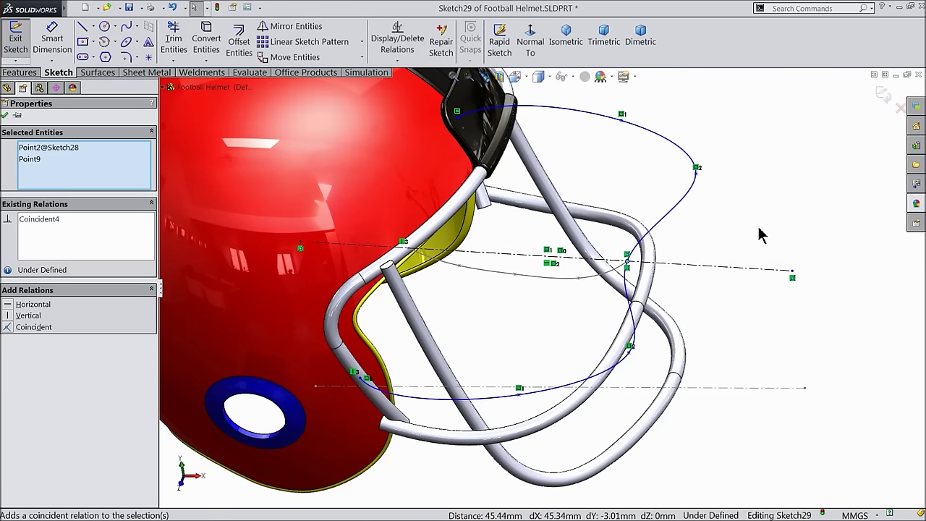
click(5, 115)
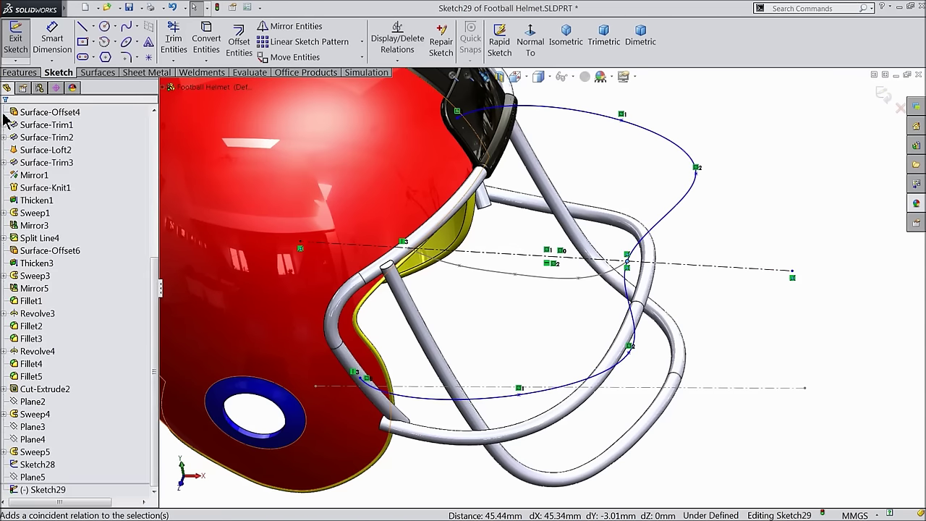
click(531, 41)
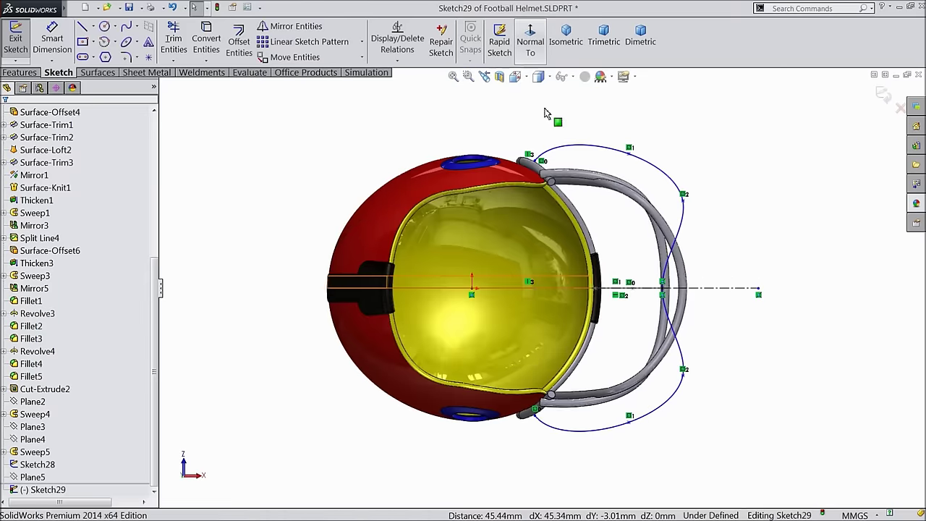
- Dimension the spline's vertical endpoint spacing to 225 mm and upper-lower point spacing to 209 mm
click(52, 39)
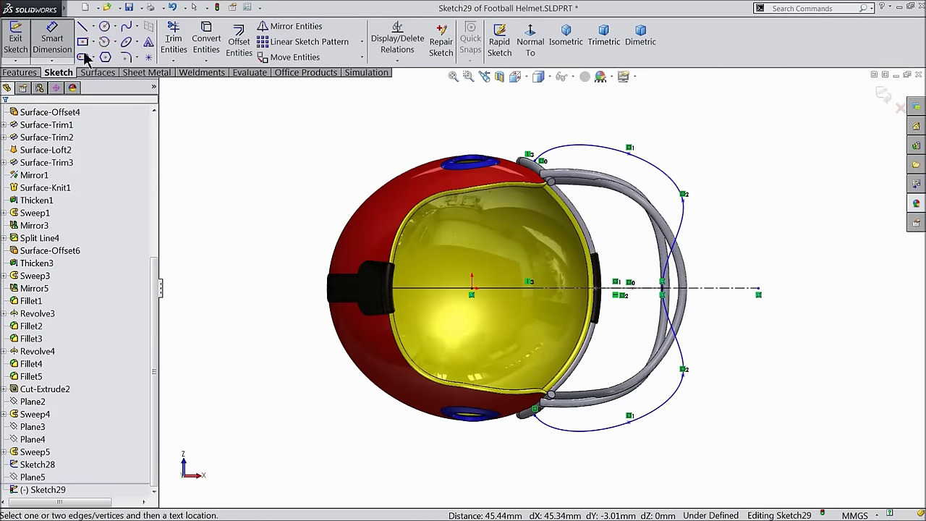
scroll(657, 293, down, 2)
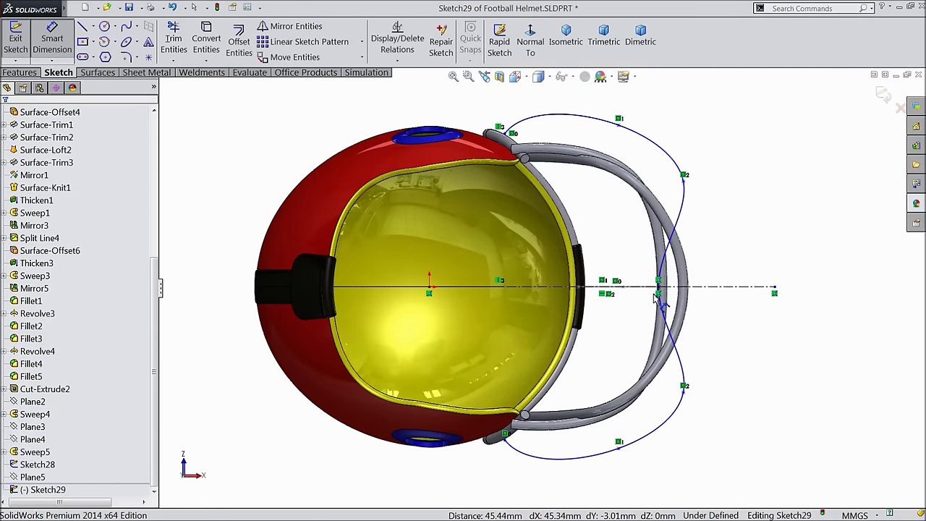
click(509, 139)
click(504, 436)
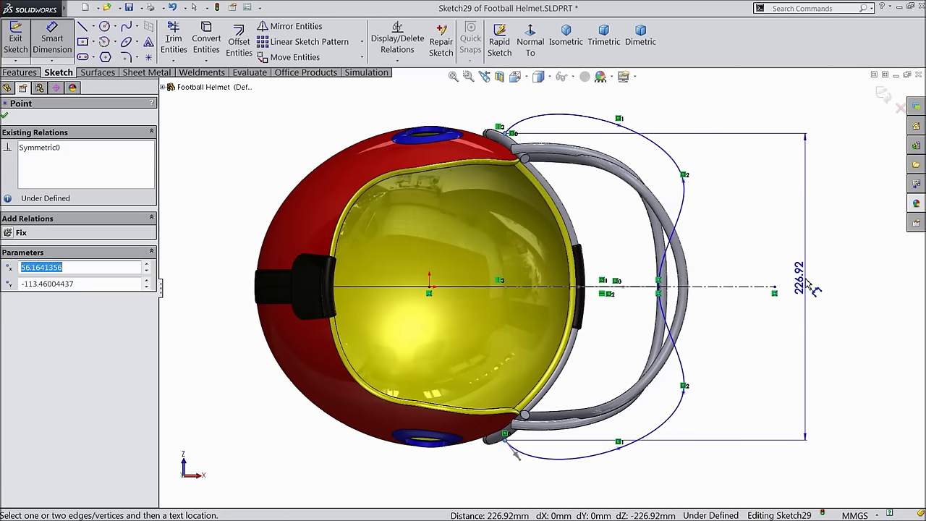
click(808, 286)
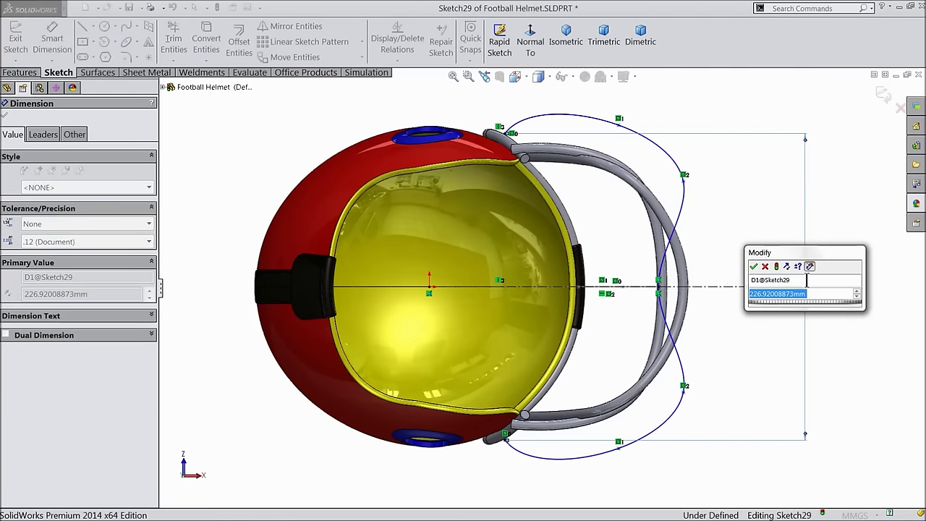
text(225)
click(753, 266)
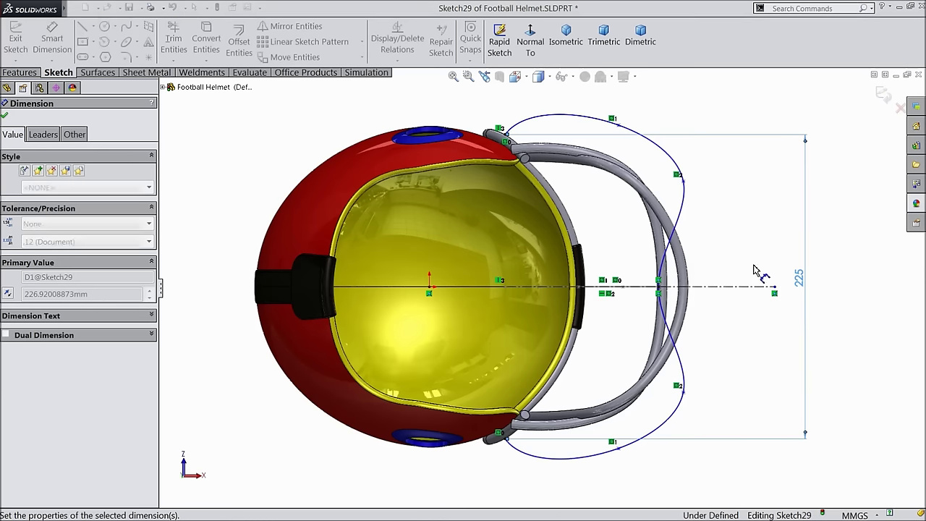
click(619, 127)
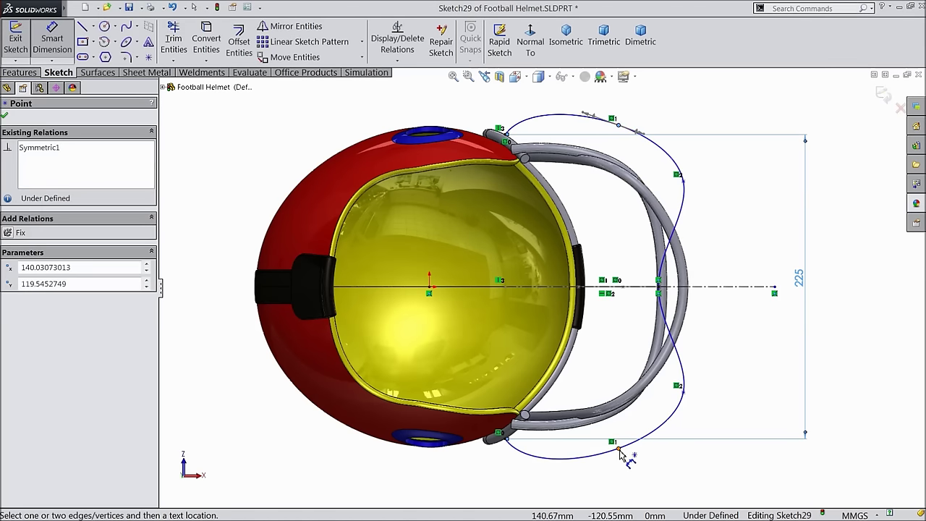
click(619, 450)
click(761, 316)
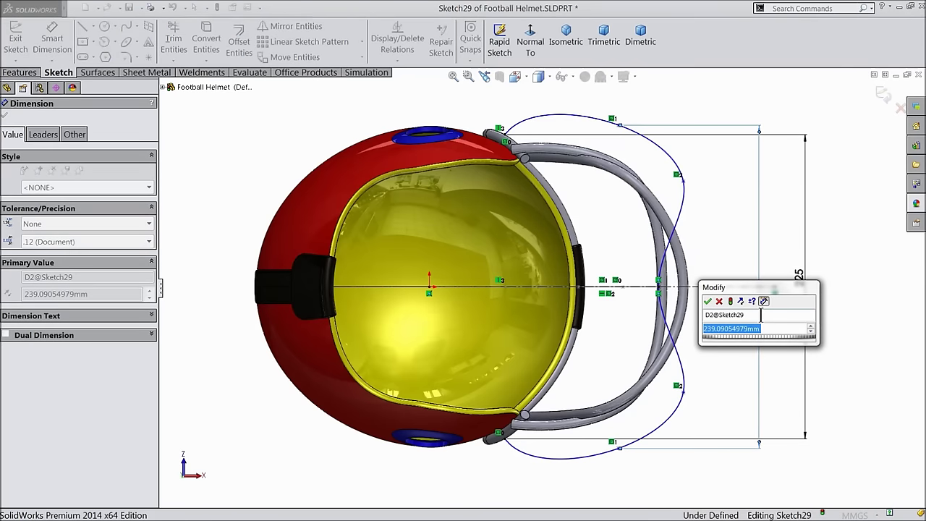
text(20)
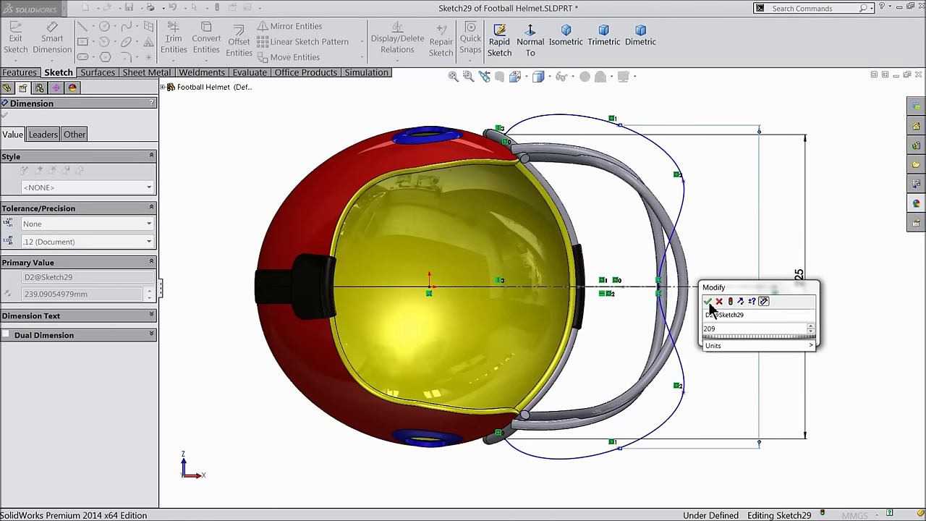
text(9)
click(707, 302)
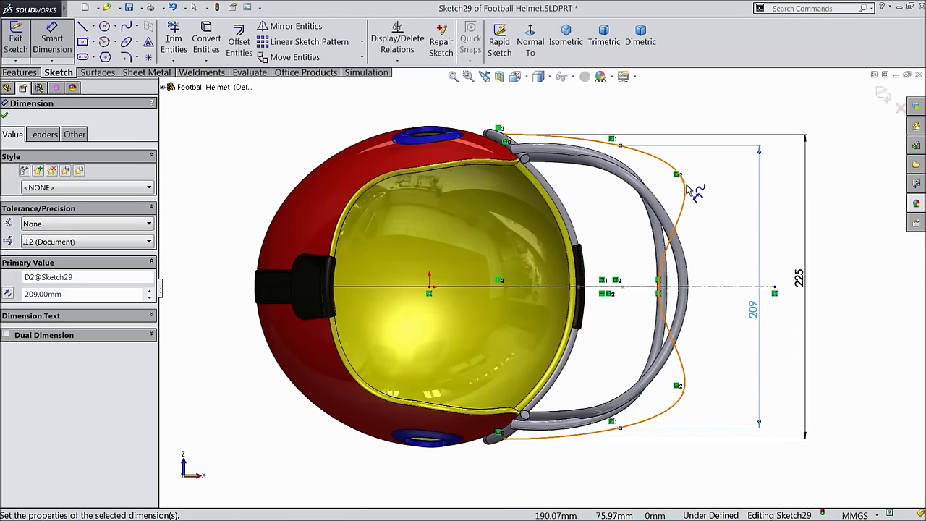
- Add a 160 mm vertical dimension between the inner spline points
click(682, 393)
click(684, 181)
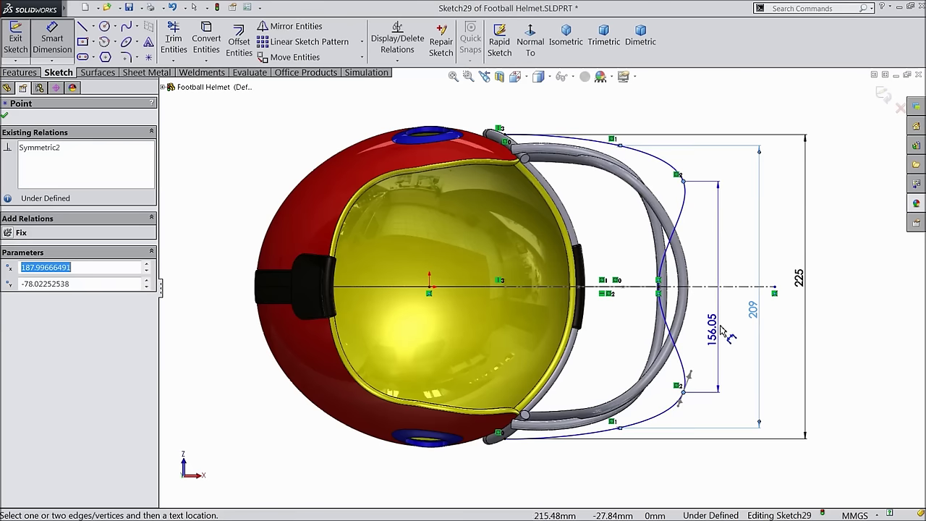
click(726, 311)
text(1)
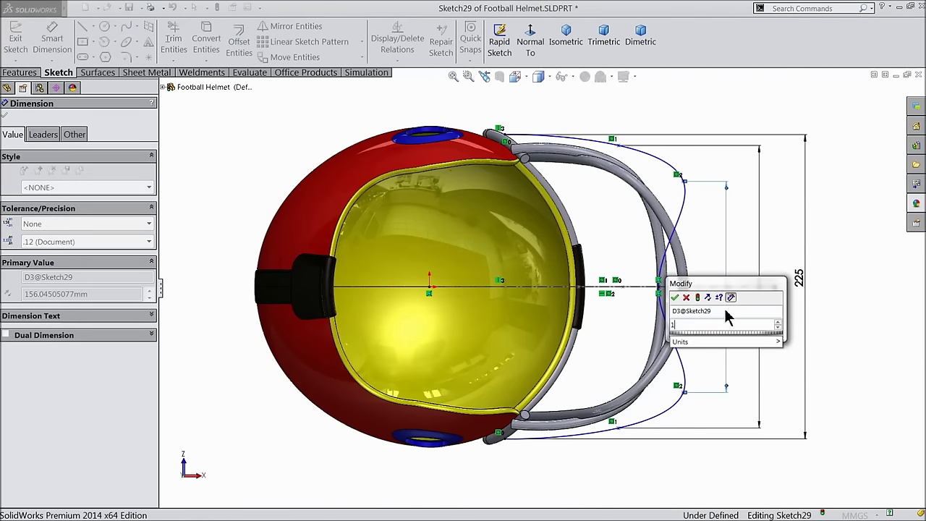
text(60)
click(675, 297)
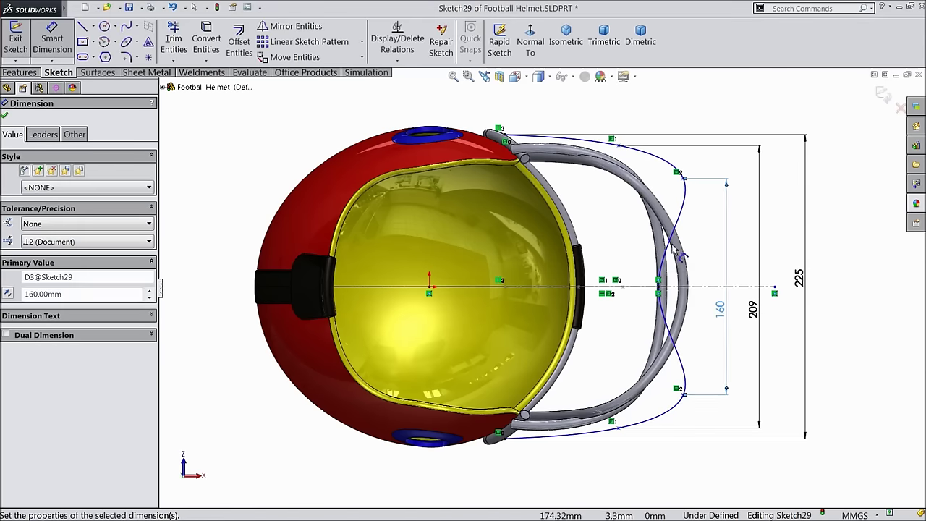
- Add horizontal dimensions of 52.80 mm and 30 mm above the spline
click(619, 146)
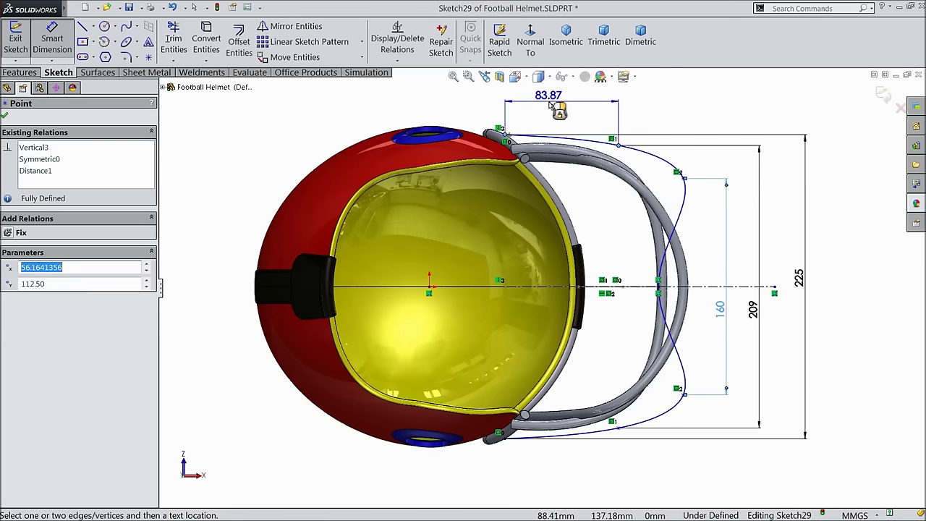
click(549, 107)
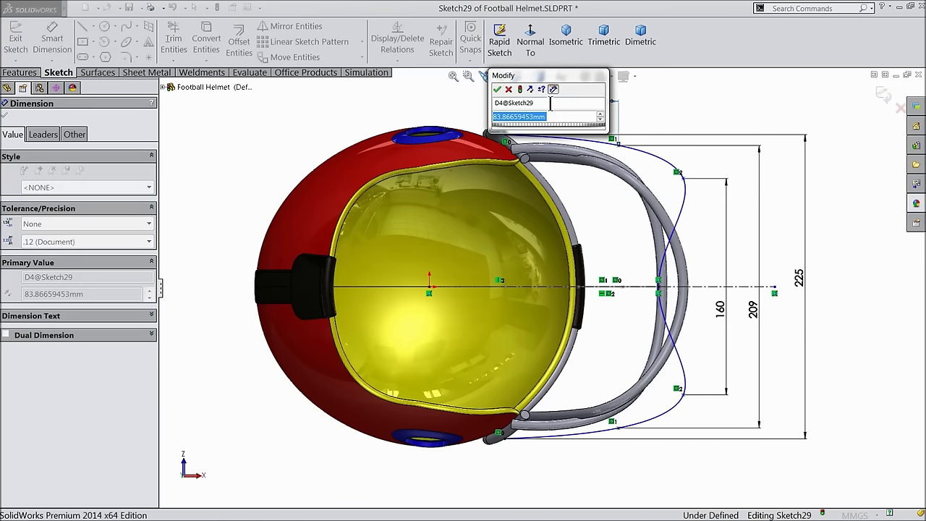
text(52.8)
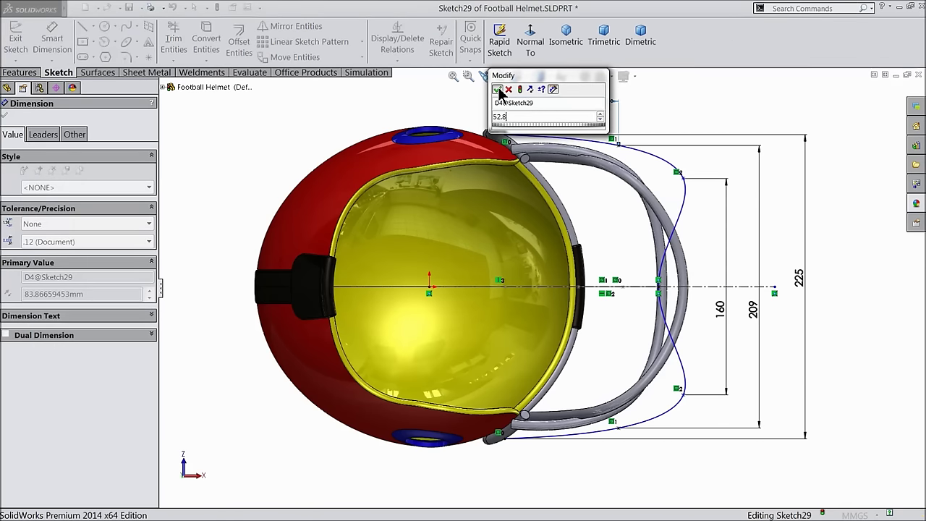
click(497, 89)
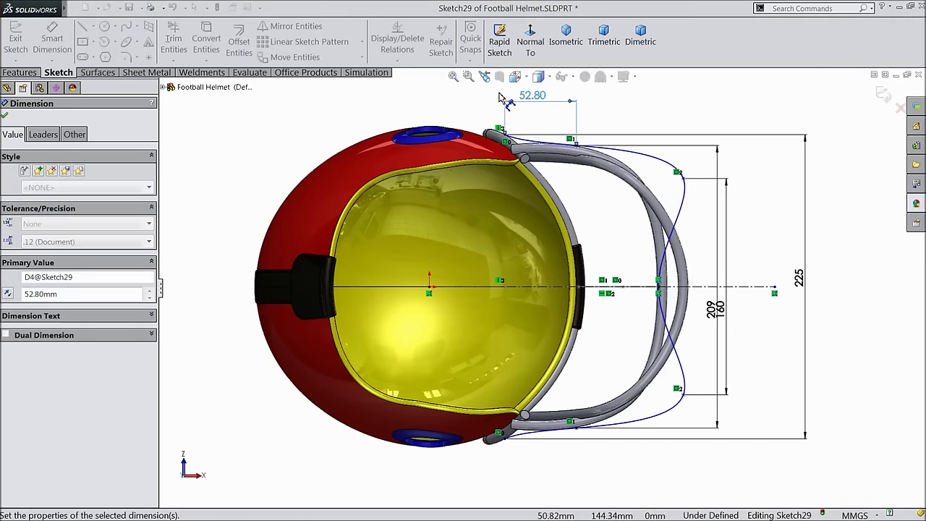
click(678, 173)
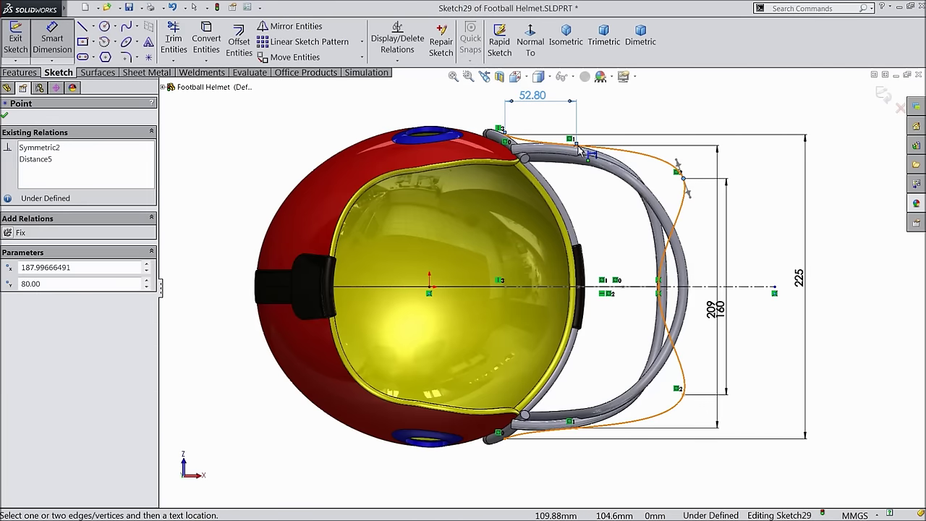
click(576, 145)
click(636, 110)
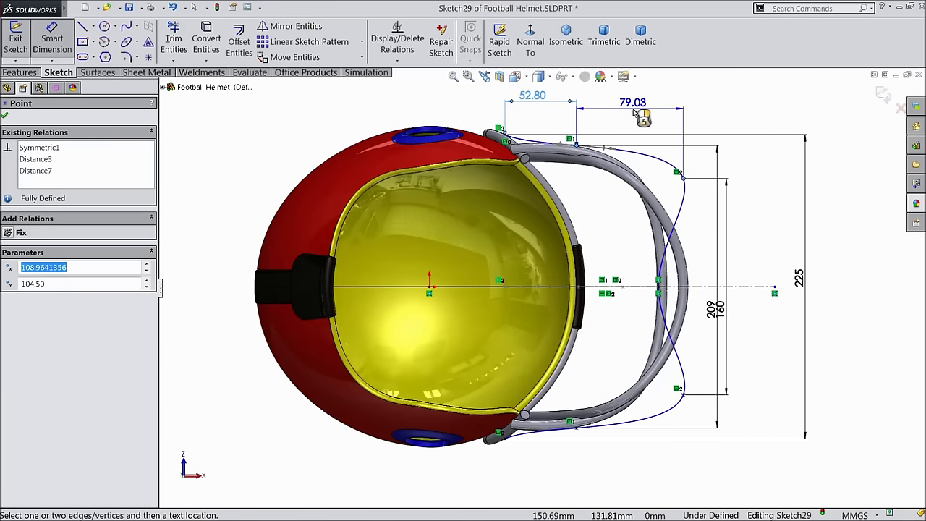
click(635, 110)
text(30)
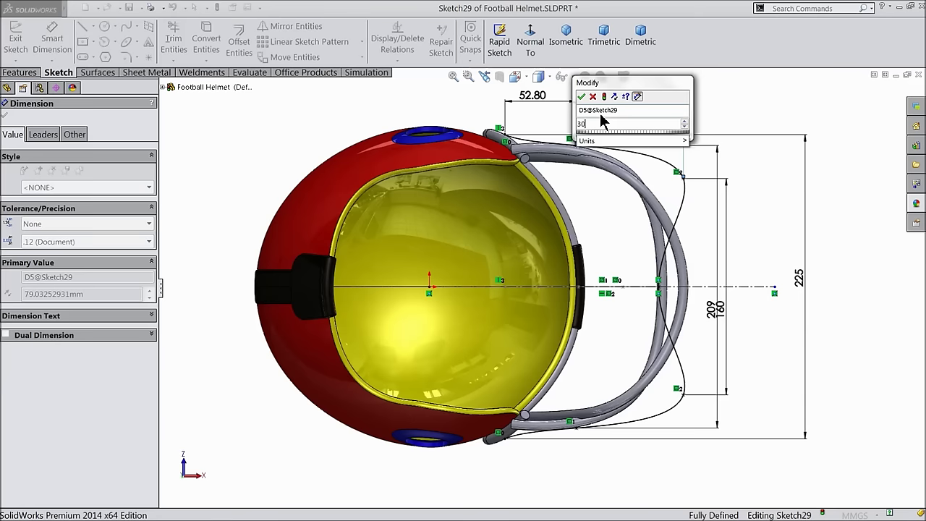
click(581, 96)
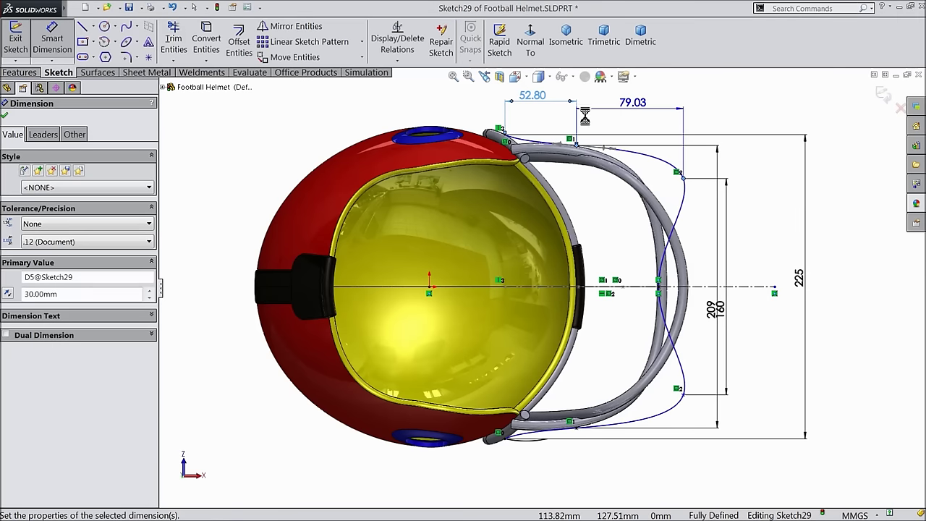
- Move the 209 and 160 dimensions further right, fit the view, and exit Sketch29
scroll(669, 333, down, 2)
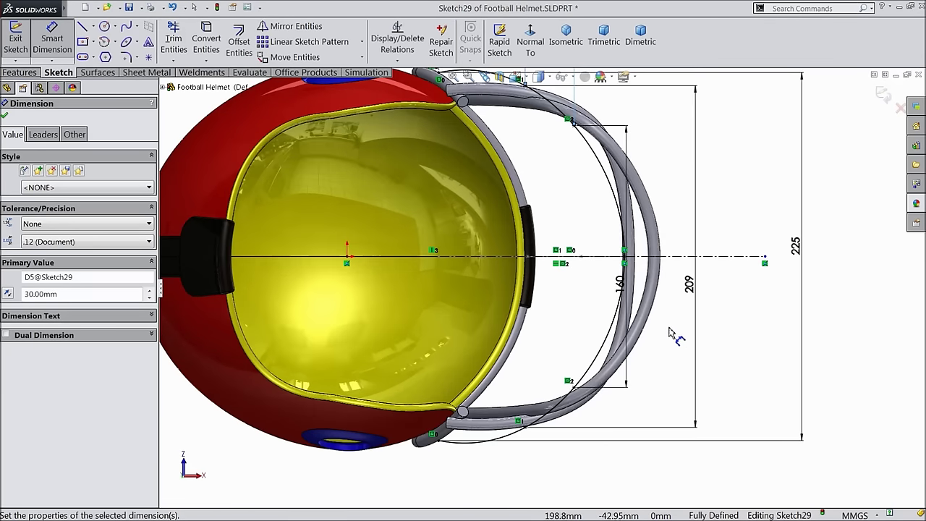
mouse_move(697, 288)
mouse_down()
mouse_move(736, 275)
mouse_move(771, 284)
mouse_move(761, 287)
mouse_up()
mouse_move(628, 281)
mouse_down()
mouse_move(713, 289)
mouse_move(702, 303)
mouse_up()
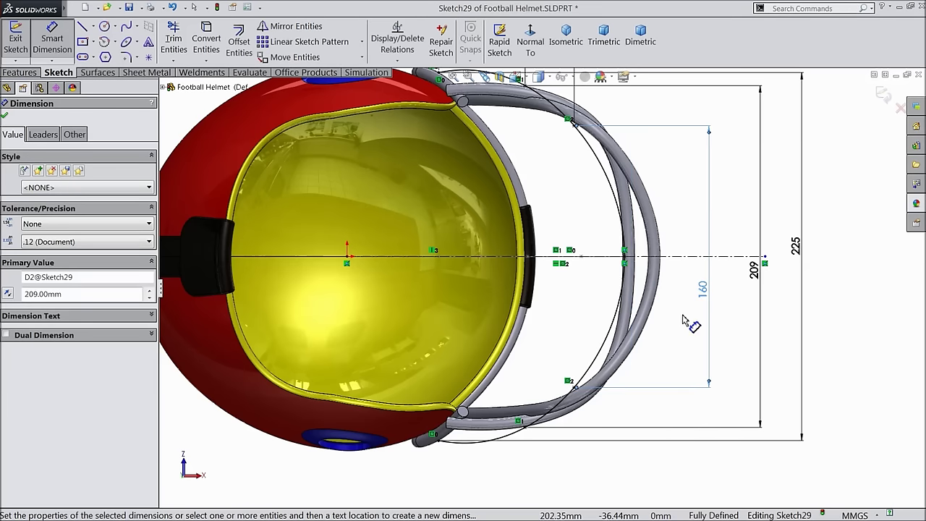
key(f)
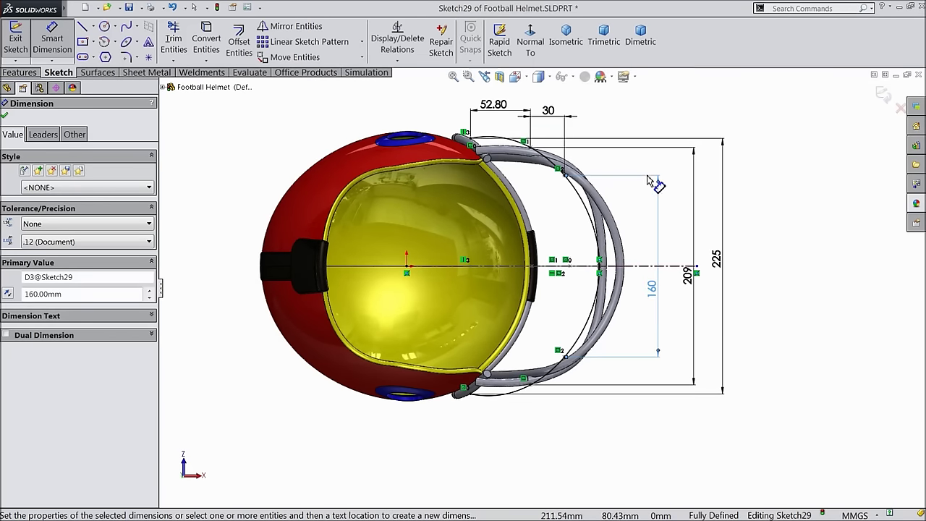
click(882, 95)
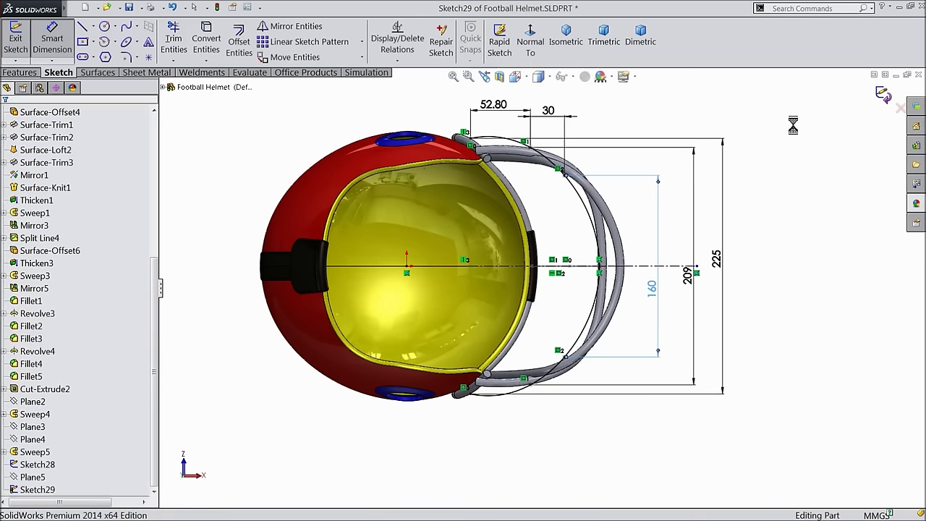
- Create Curve6 by projecting Sketch29 onto Sketch28 with a sketch-on-sketch Project Curve
key(z)
middle_drag(666, 151, 599, 440)
scroll(537, 314, down, 5)
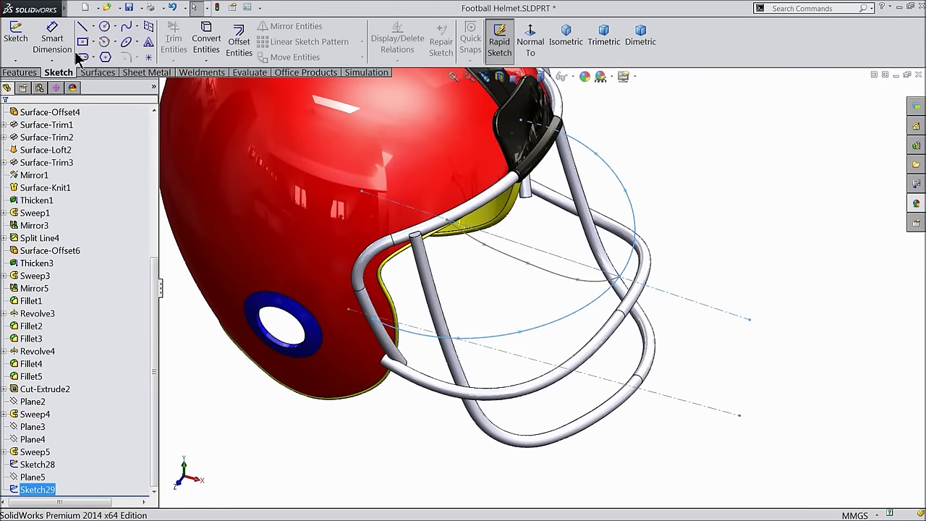
click(28, 72)
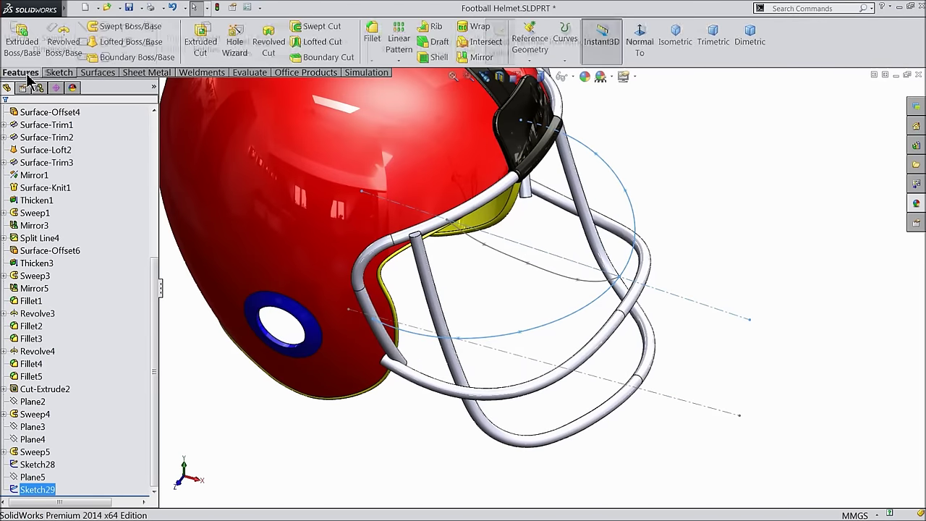
click(565, 63)
click(592, 95)
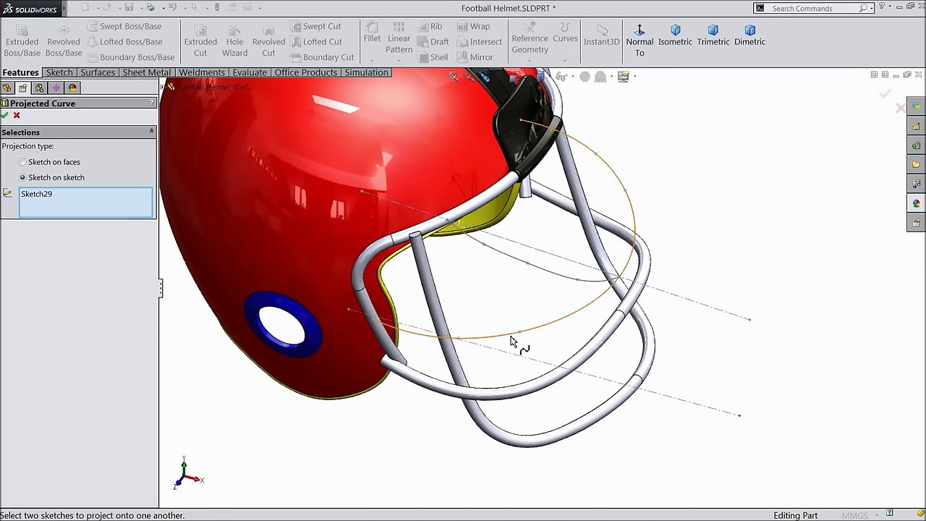
click(539, 272)
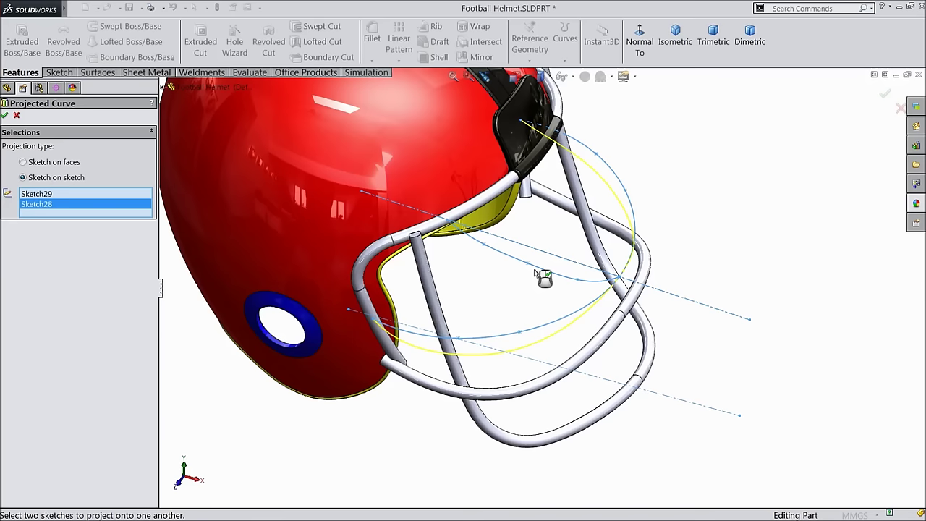
middle_drag(542, 303, 557, 288)
scroll(559, 291, down, 2)
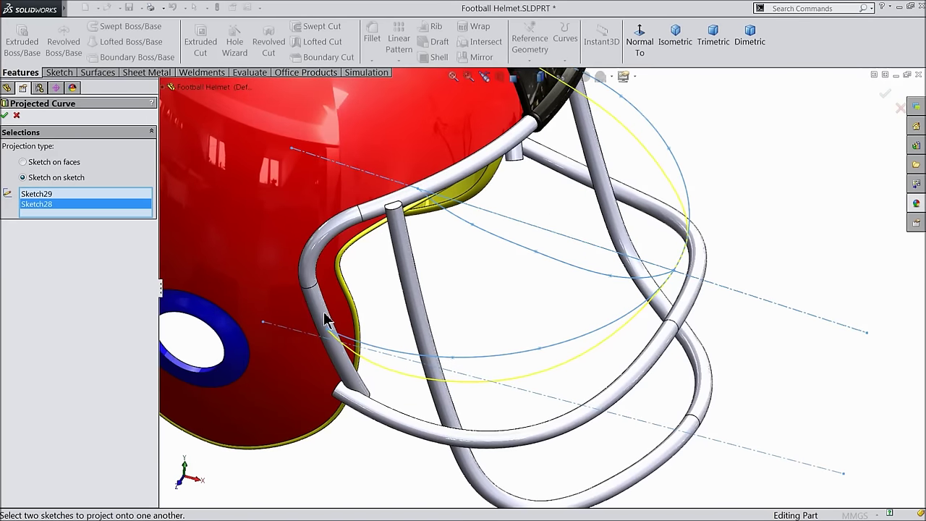
click(5, 116)
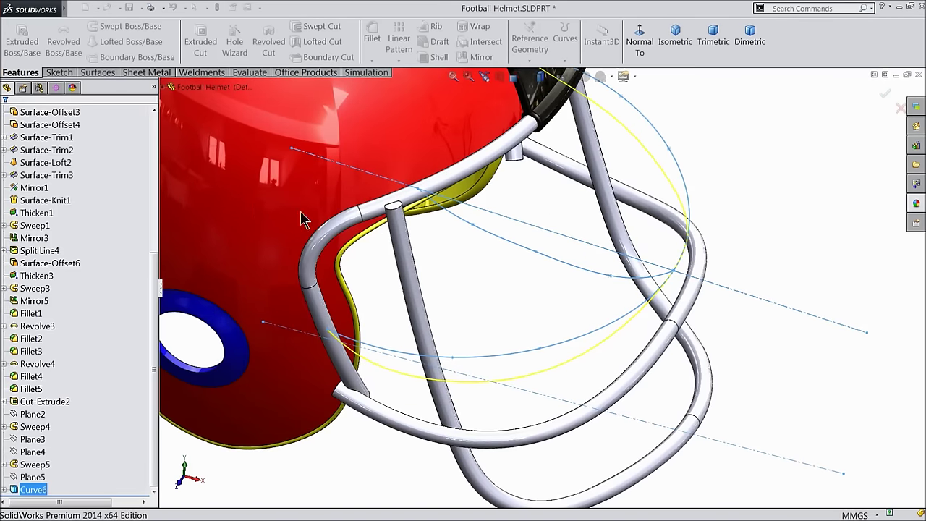
scroll(499, 278, up, 2)
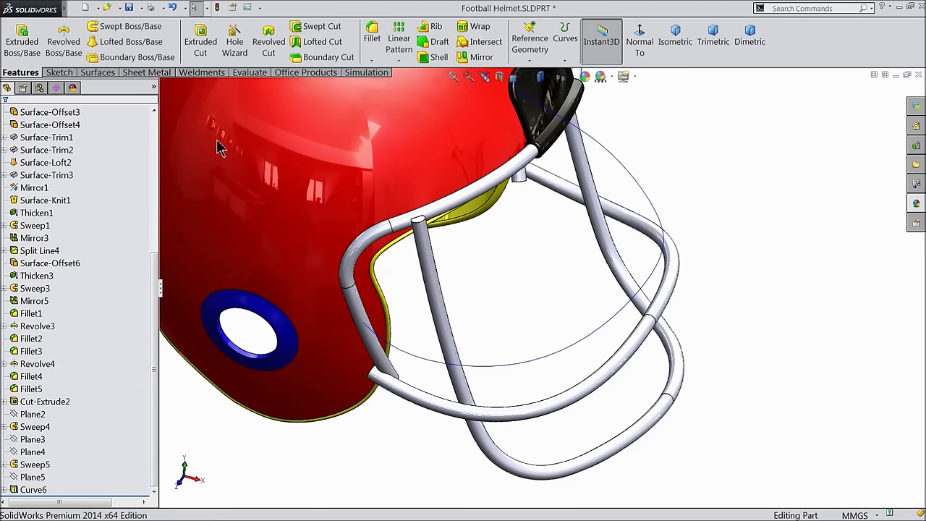
- Create Plane6 perpendicular to Curve6 through Point6 of Sketch29
click(486, 366)
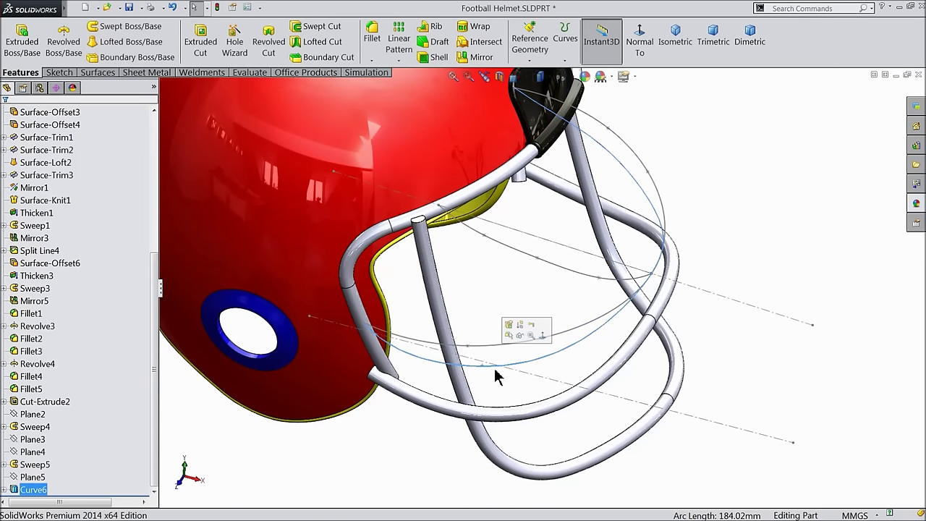
click(531, 49)
click(535, 75)
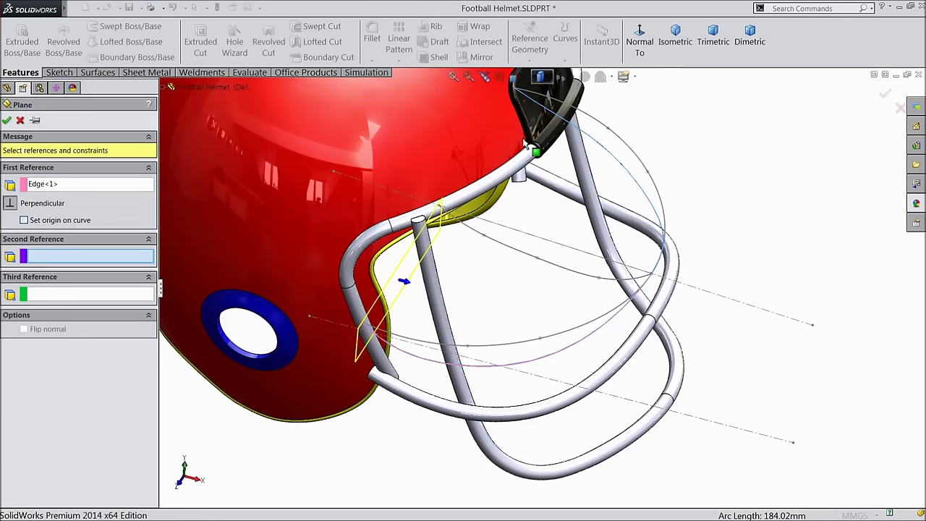
click(366, 329)
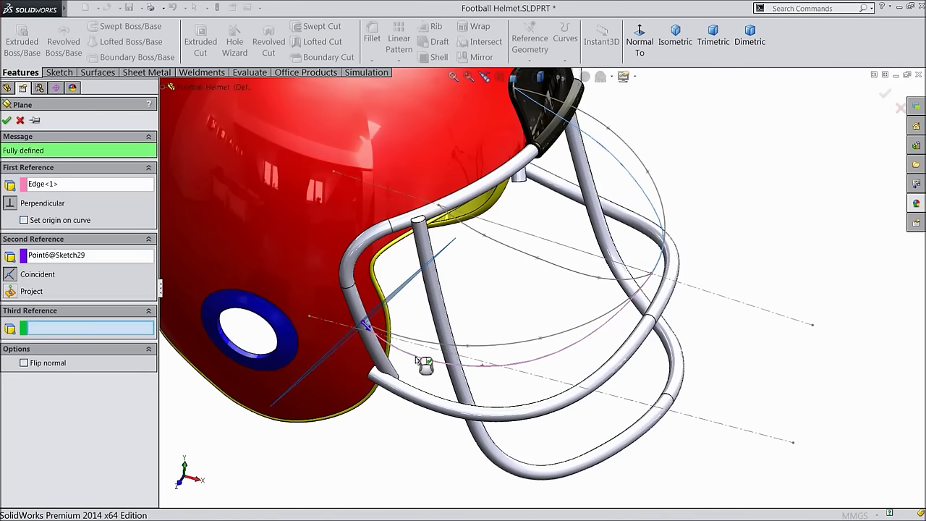
scroll(389, 347, down, 3)
scroll(424, 341, down, 3)
middle_drag(403, 311, 365, 313)
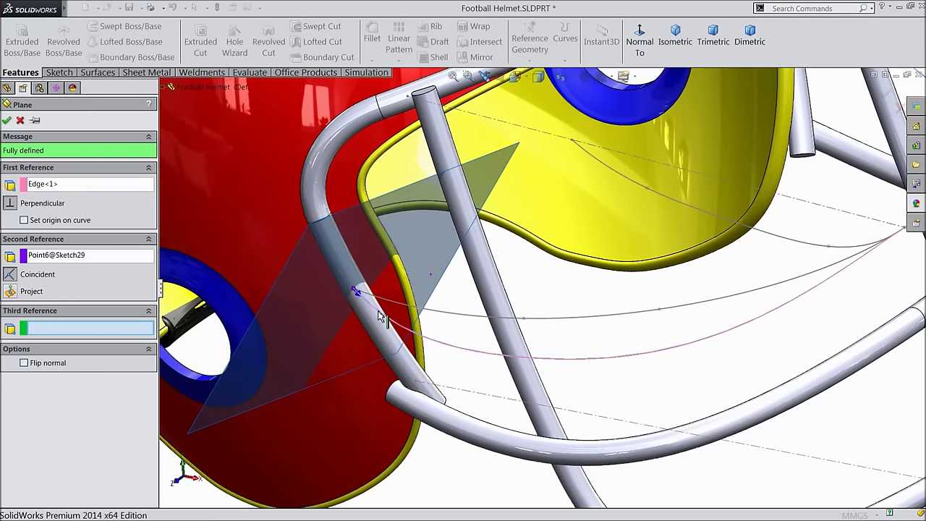
click(6, 121)
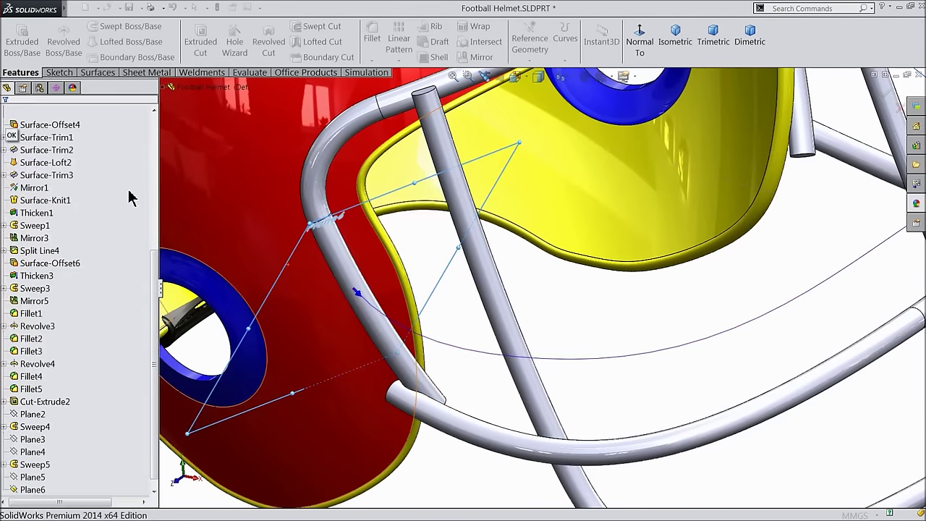
click(59, 73)
- Sketch a circle on Plane6 around the end of the facemask bar
click(16, 37)
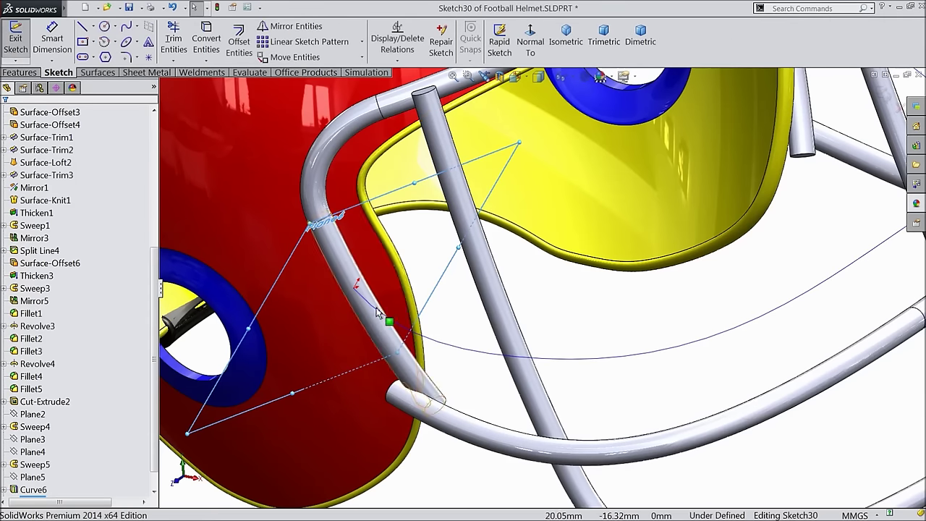
click(105, 27)
scroll(382, 310, down, 5)
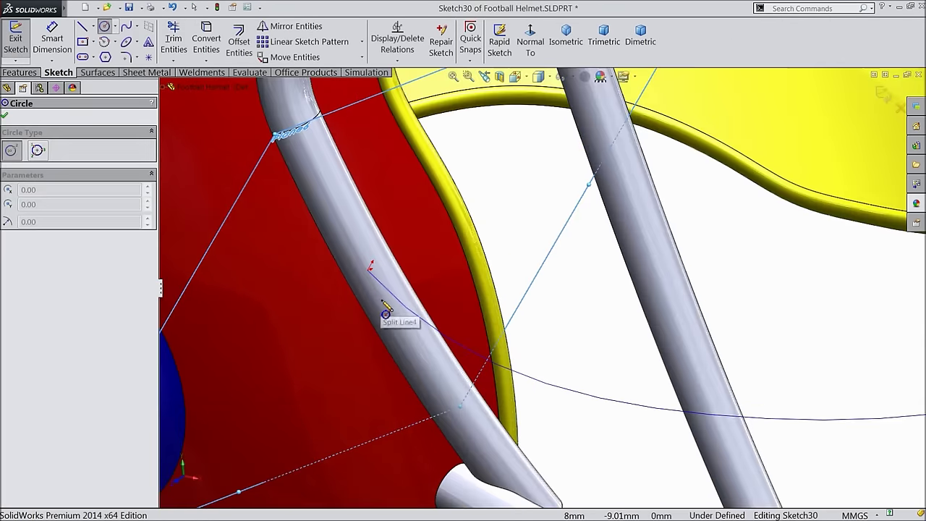
drag(381, 170, 434, 203)
right_click(657, 164)
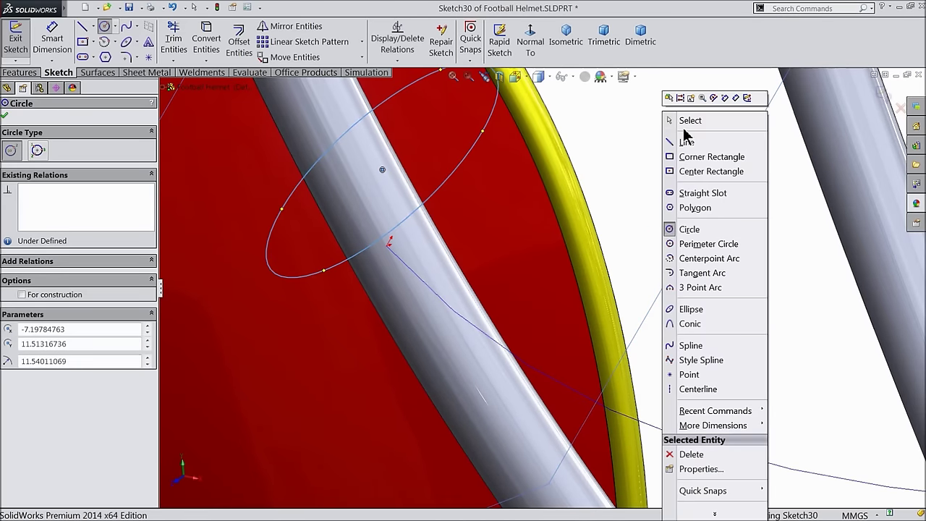
click(688, 120)
mouse_move(687, 120)
middle_down()
mouse_move(611, 253)
mouse_move(591, 234)
mouse_move(440, 253)
mouse_move(452, 274)
mouse_move(418, 222)
mouse_move(413, 192)
mouse_move(423, 202)
middle_up()
scroll(604, 246, up, 5)
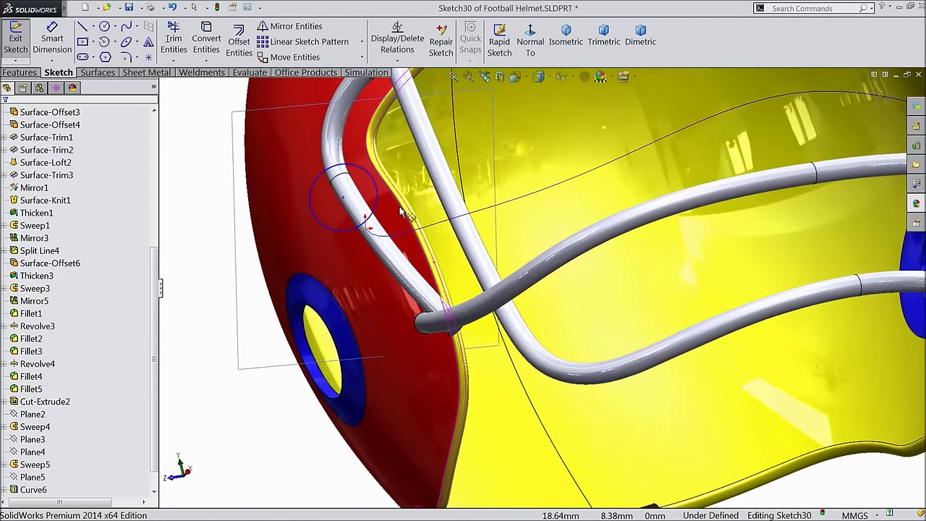
scroll(362, 236, down, 3)
- Dimension the circle to 7.2 mm diameter, pierce its centre onto Curve6, and exit the sketch
click(52, 38)
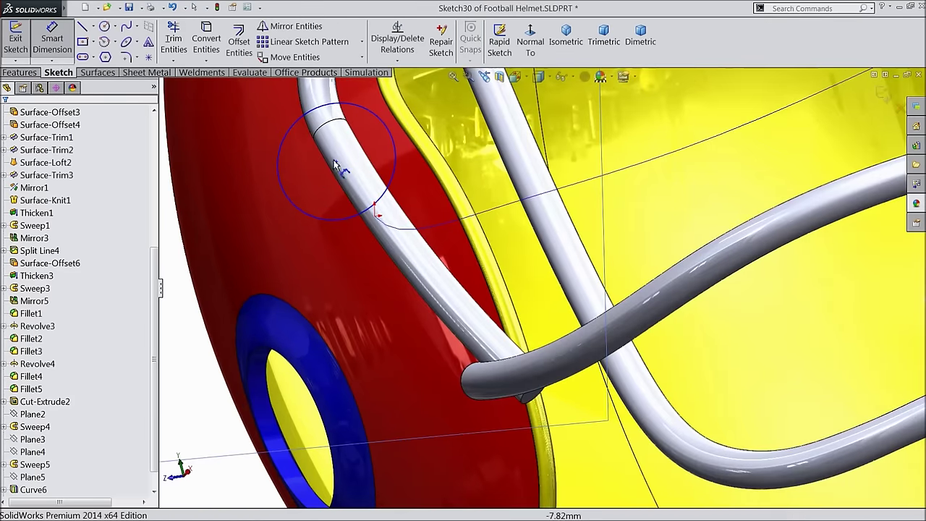
click(289, 195)
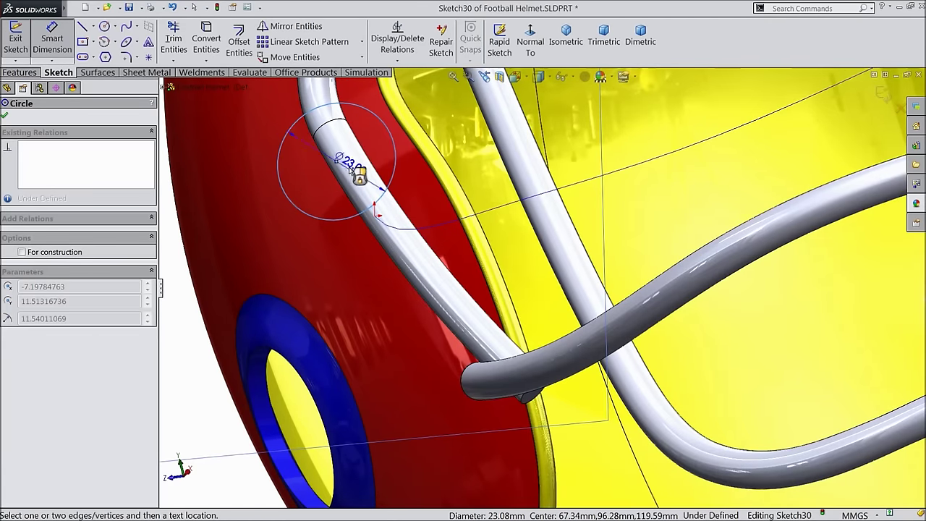
click(361, 172)
text(7.2)
key(Return)
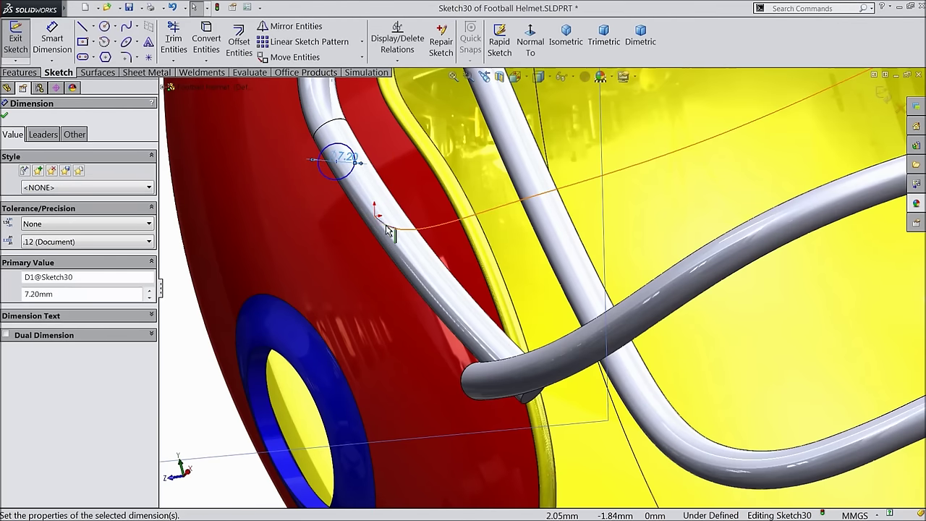
click(337, 160)
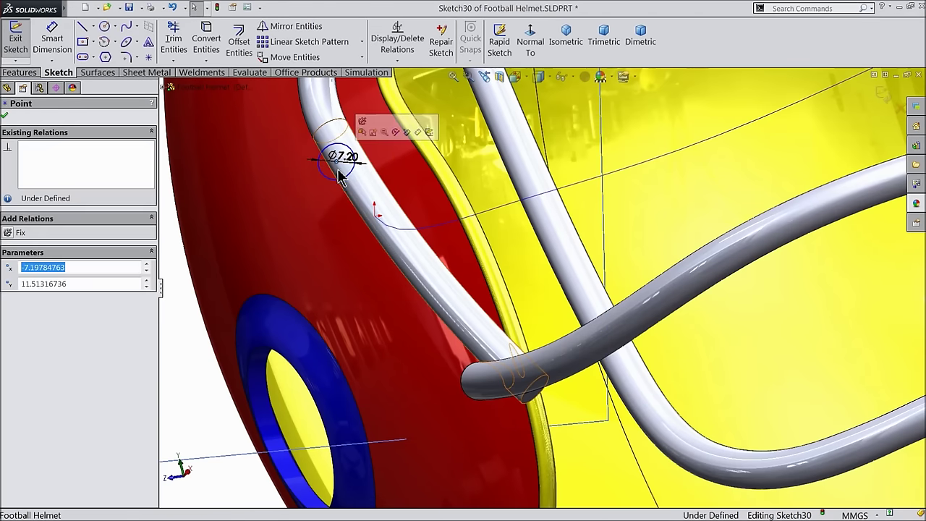
ctrl+click(383, 227)
click(407, 188)
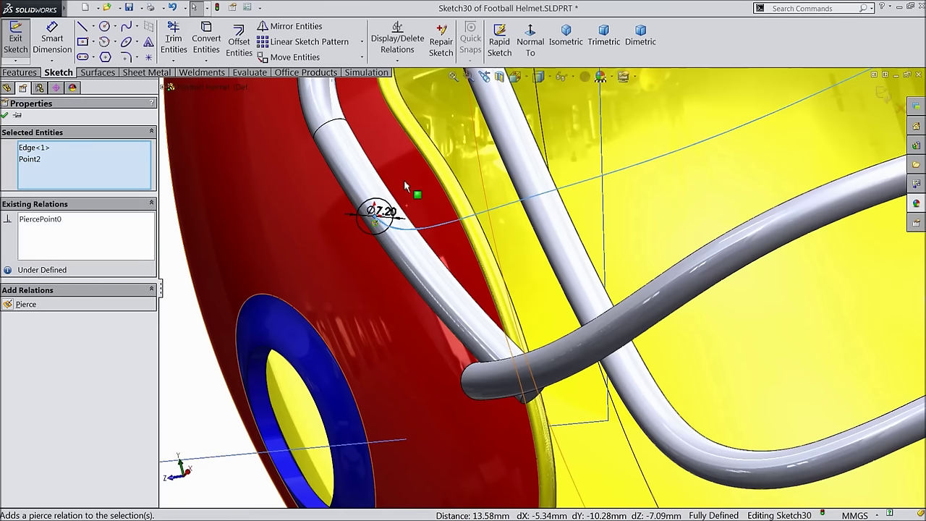
click(4, 114)
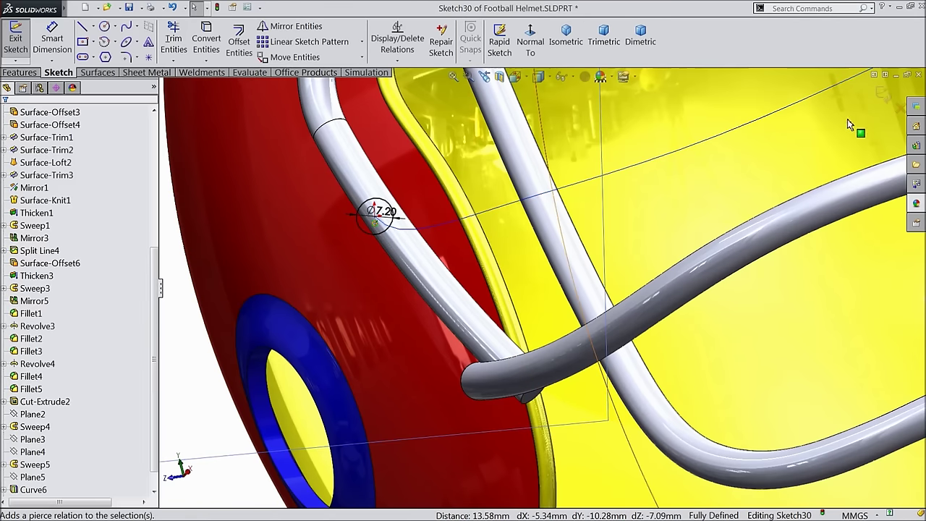
click(882, 94)
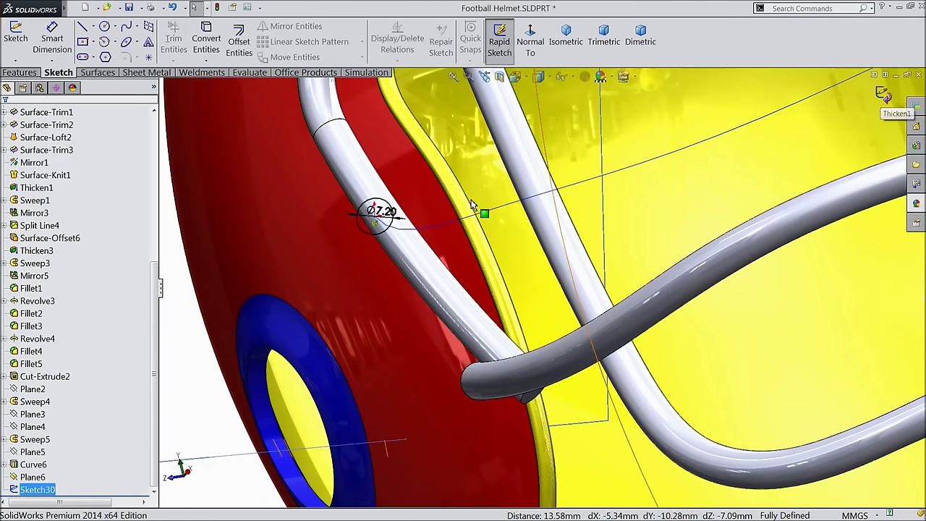
- Hide the Plane6 reference plane
key(f)
middle_drag(401, 168, 382, 181)
click(461, 253)
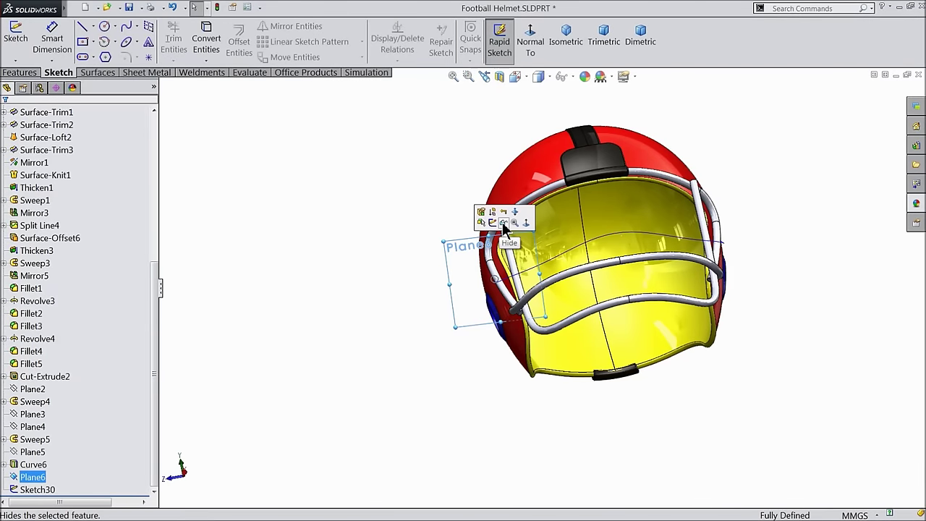
click(407, 200)
middle_drag(407, 200, 463, 232)
scroll(650, 300, down, 4)
scroll(702, 281, down, 6)
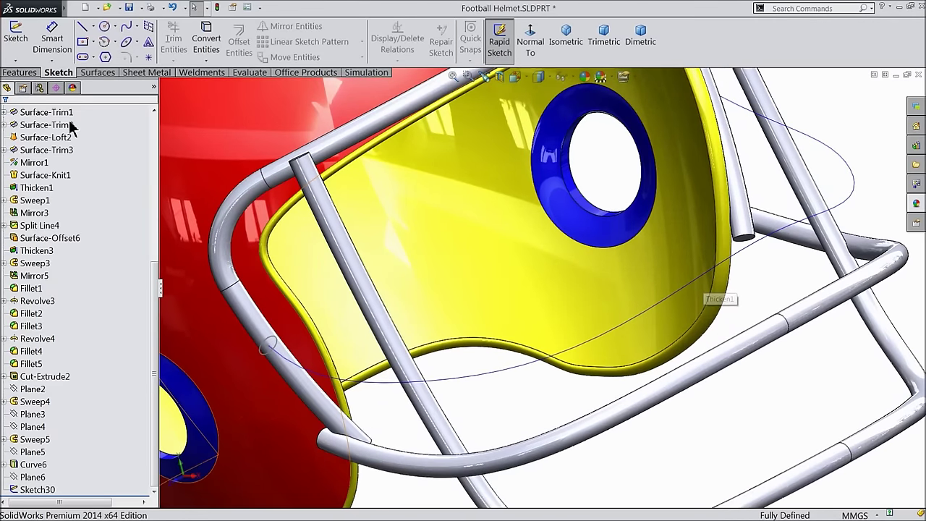
click(20, 72)
- Sweep the Sketch30 circle along Curve6 to create the Sweep6 tubular bar
click(131, 27)
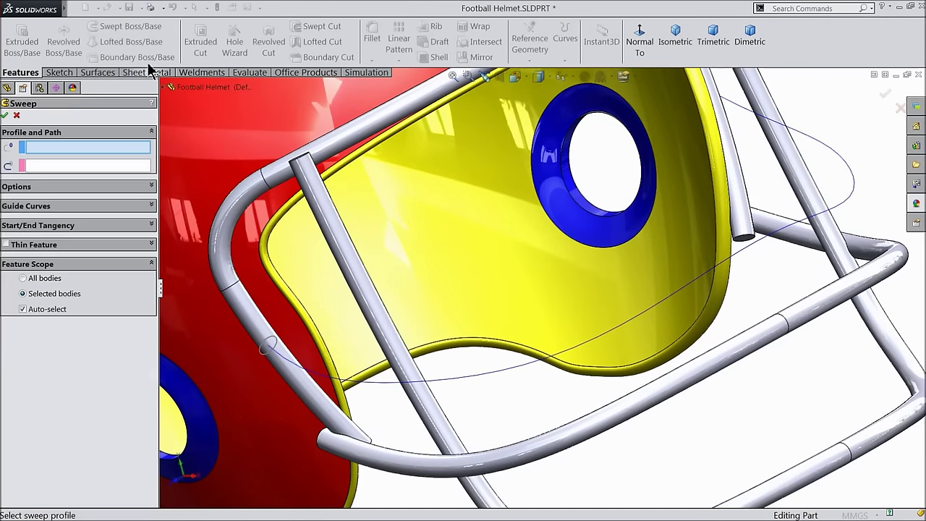
click(265, 357)
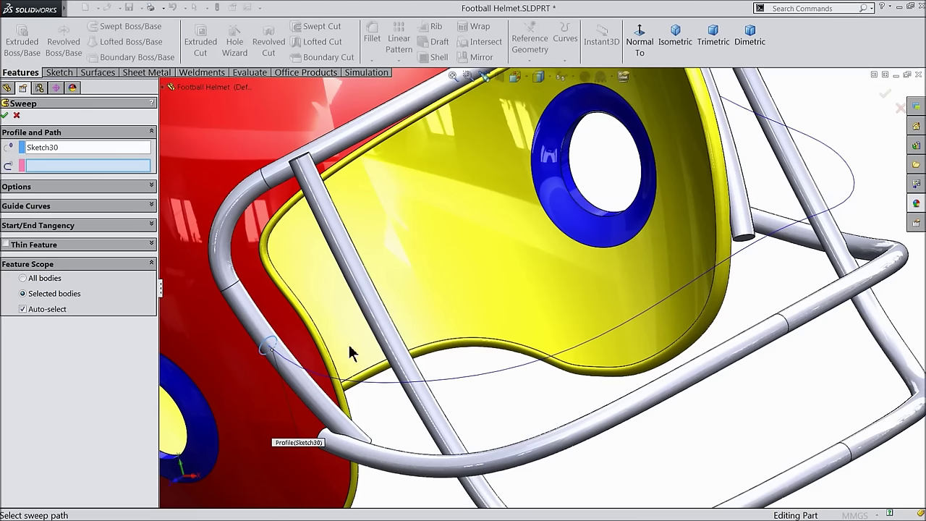
click(381, 389)
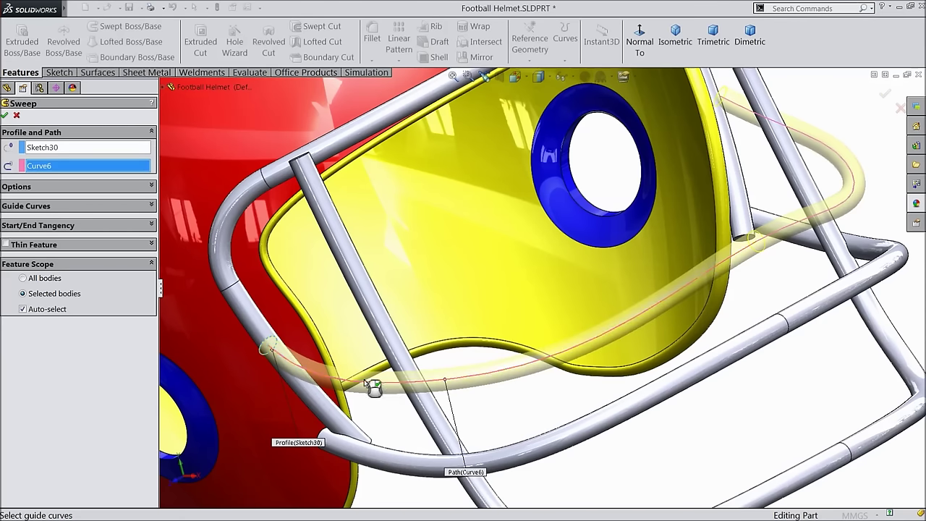
click(5, 116)
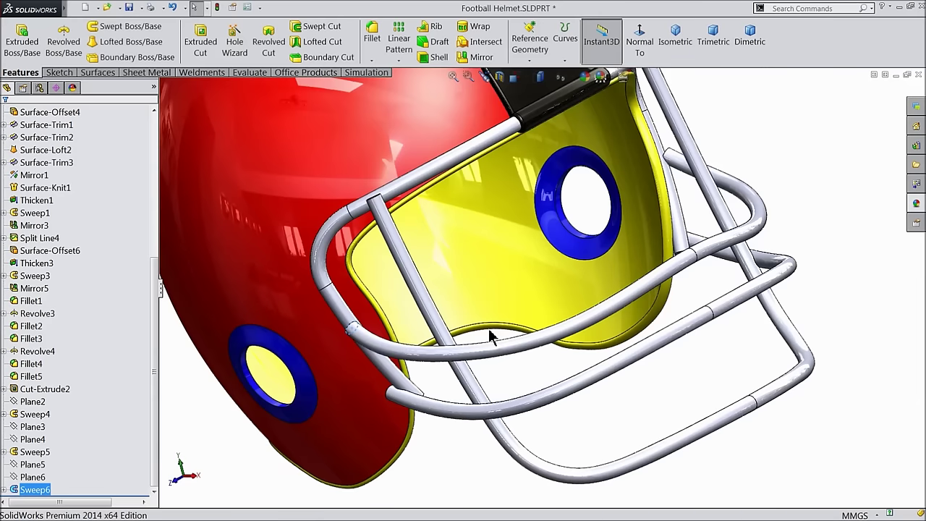
- Orbit the helmet to inspect the new facemask bar from several angles
middle_drag(748, 268, 666, 424)
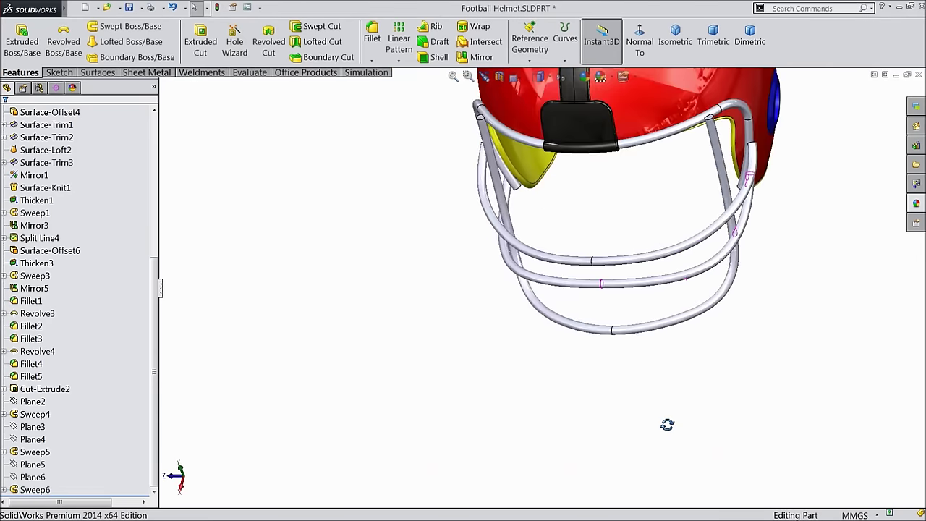
scroll(586, 248, down, 2)
middle_drag(528, 244, 601, 229)
scroll(618, 262, up, 2)
mouse_move(619, 261)
middle_down()
mouse_move(655, 201)
mouse_move(643, 204)
mouse_move(611, 259)
mouse_move(631, 151)
middle_up()
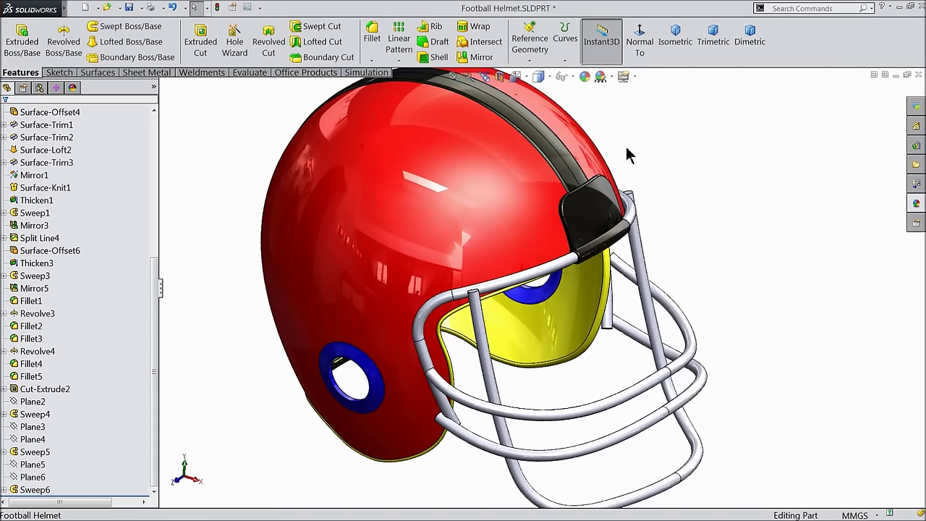
middle_drag(455, 256, 581, 419)
middle_drag(546, 362, 526, 411)
scroll(527, 411, down, 2)
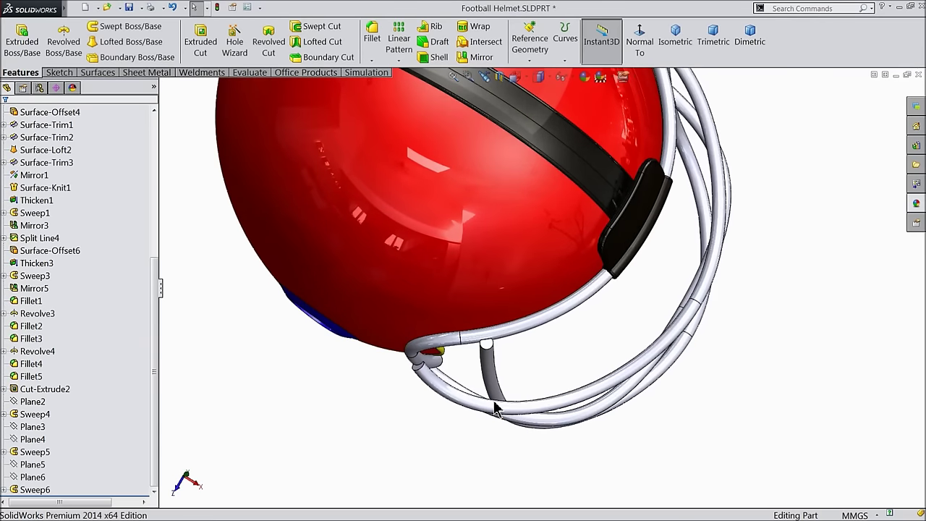
- Expand Sweep6 and Curve6 in the tree and select Sketch28 and Sketch29
click(4, 490)
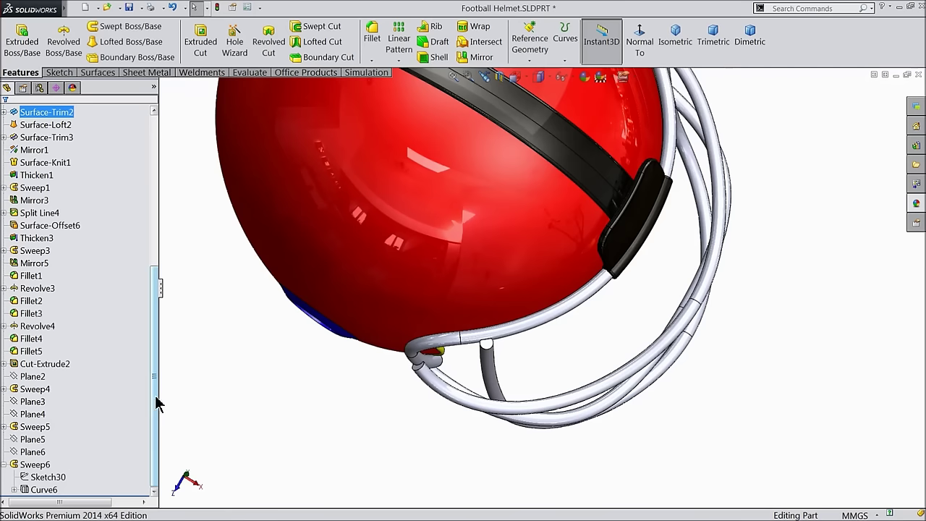
click(15, 490)
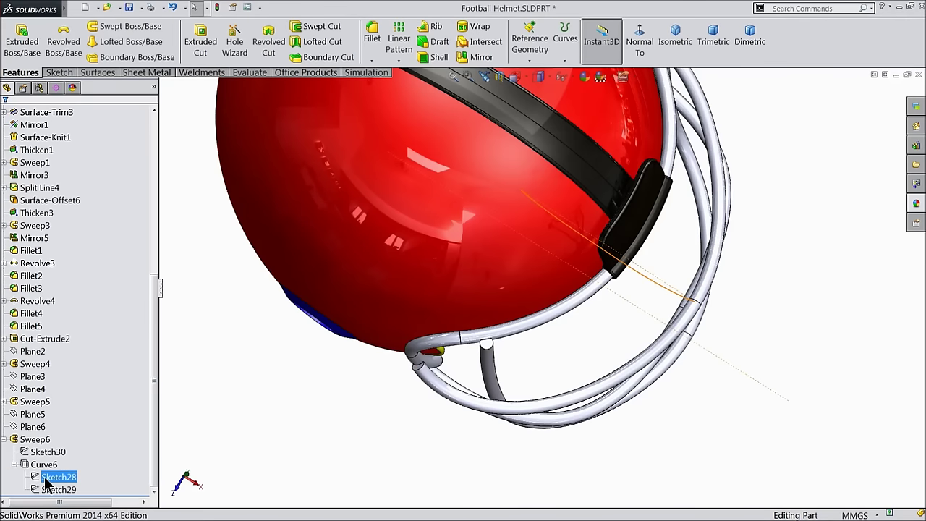
click(48, 480)
click(46, 490)
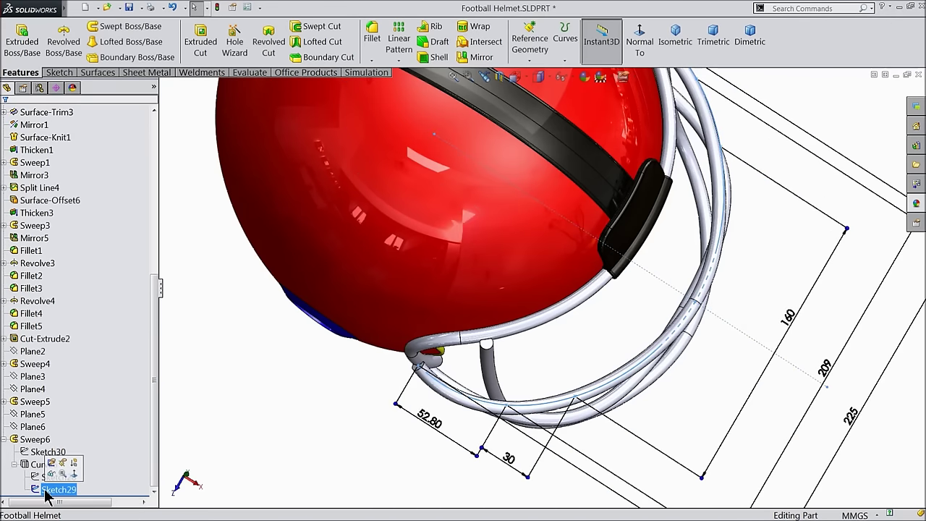
- Edit Sketch29 to reveal its facemask spline and dimensions
click(52, 466)
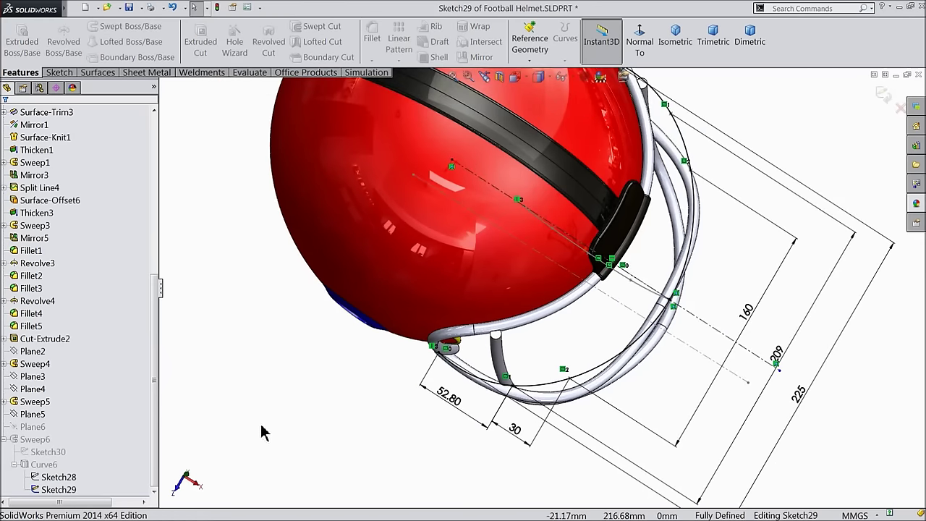
- Delete the existing 30 and 52.80 dimensions from the facemask curve sketch
click(640, 45)
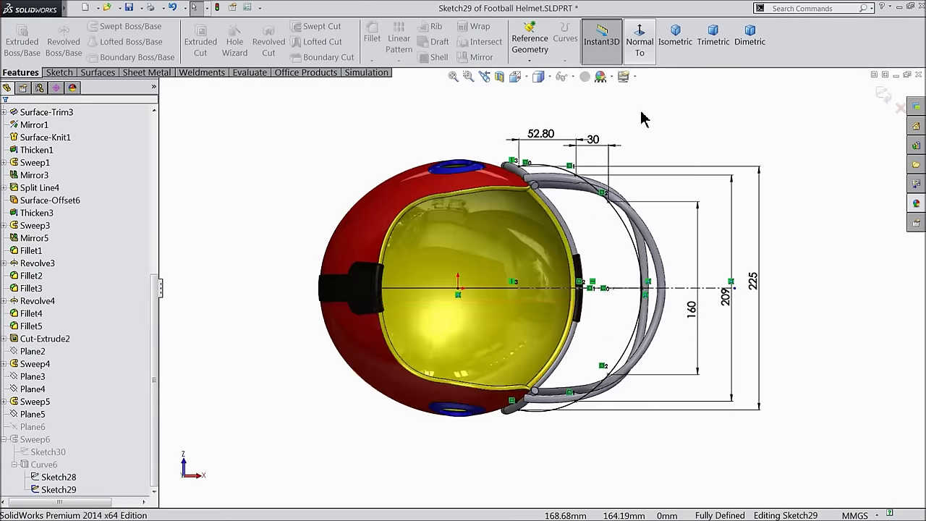
scroll(549, 232, down, 3)
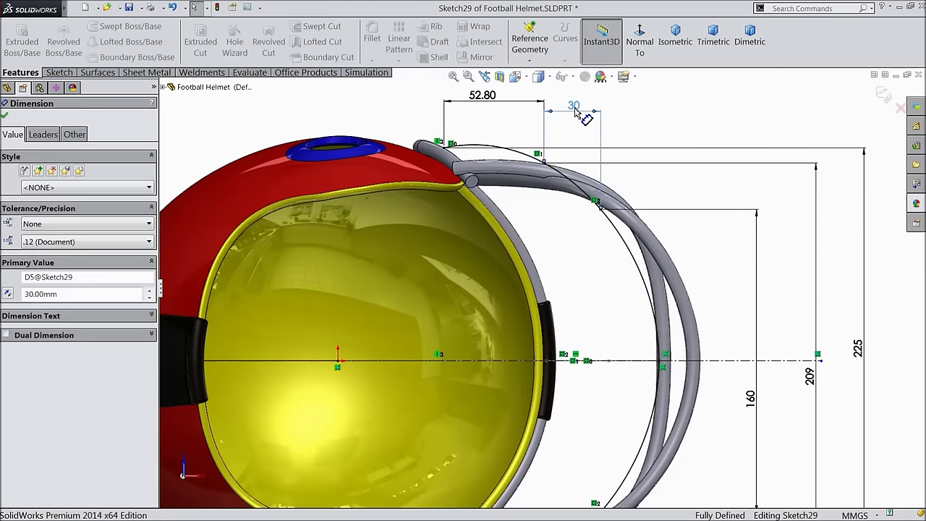
key(Escape)
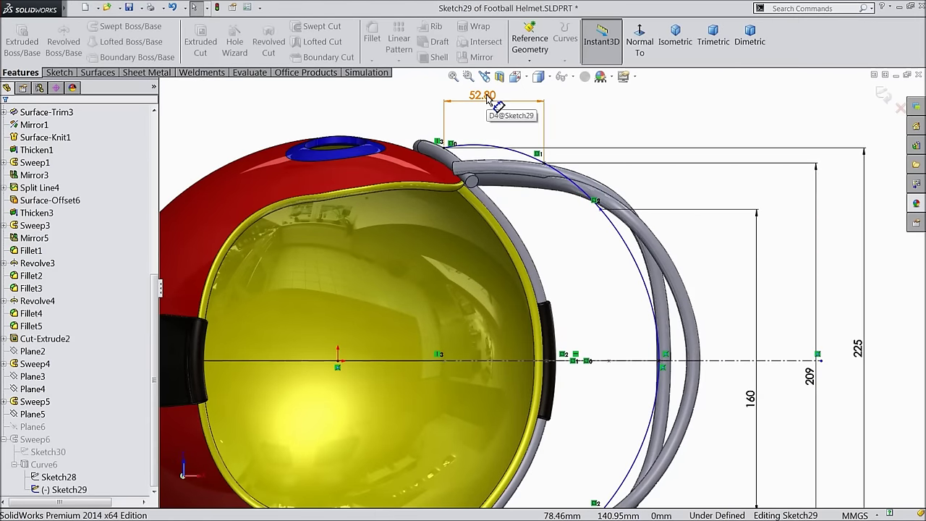
click(483, 95)
key(Delete)
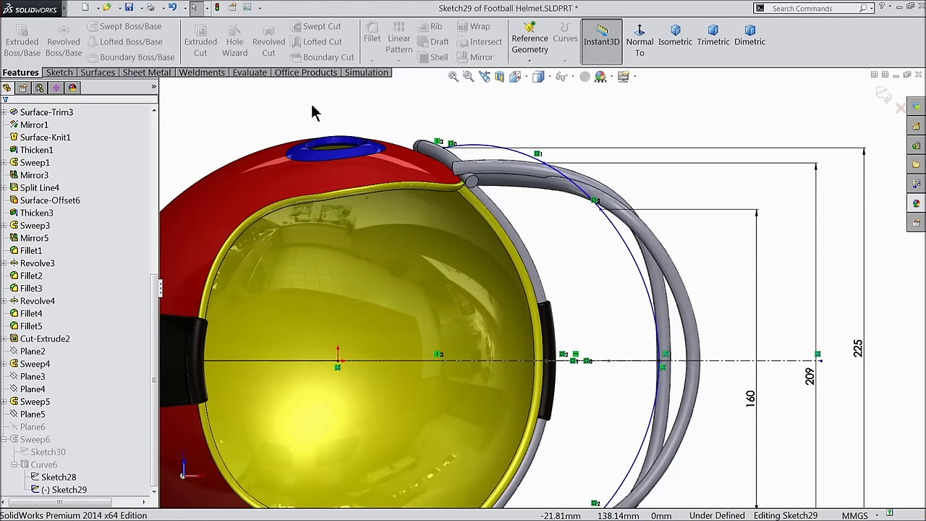
- Add a 30 mm horizontal dimension from the centerline point to the curve point
click(61, 72)
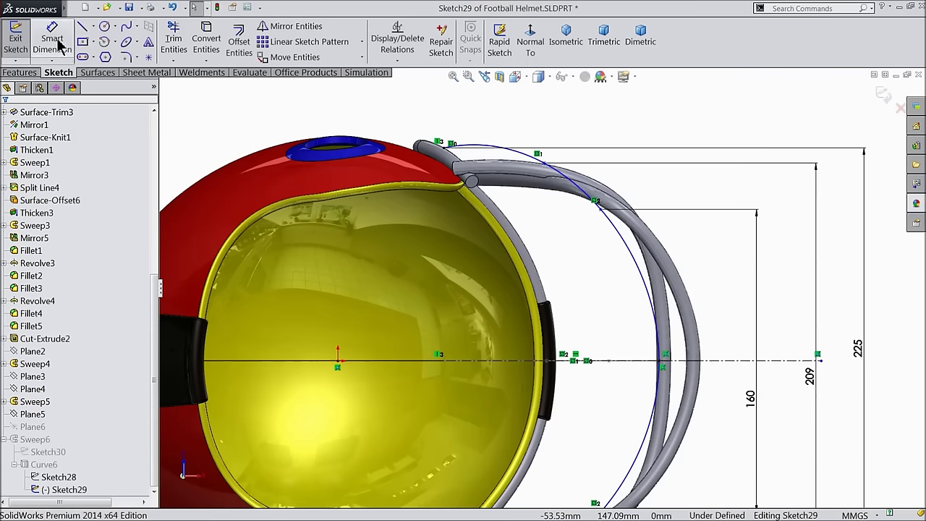
click(58, 45)
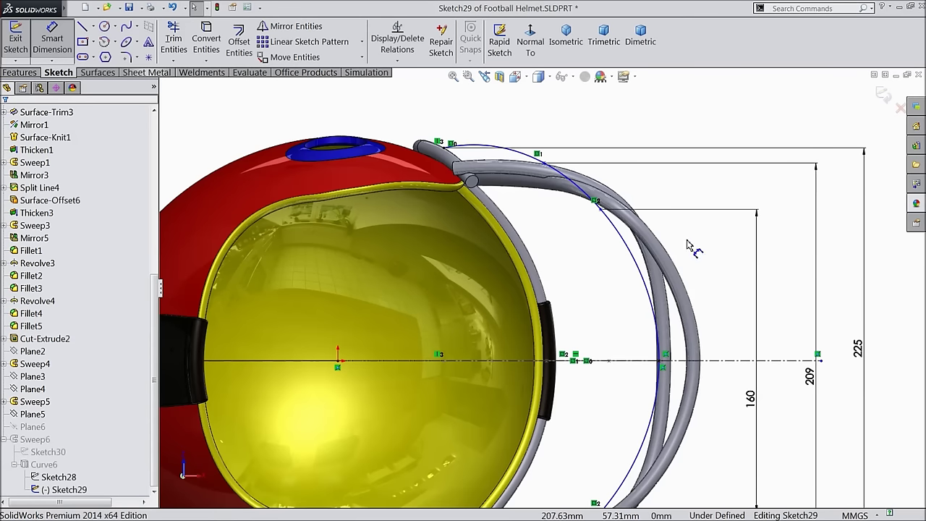
click(662, 362)
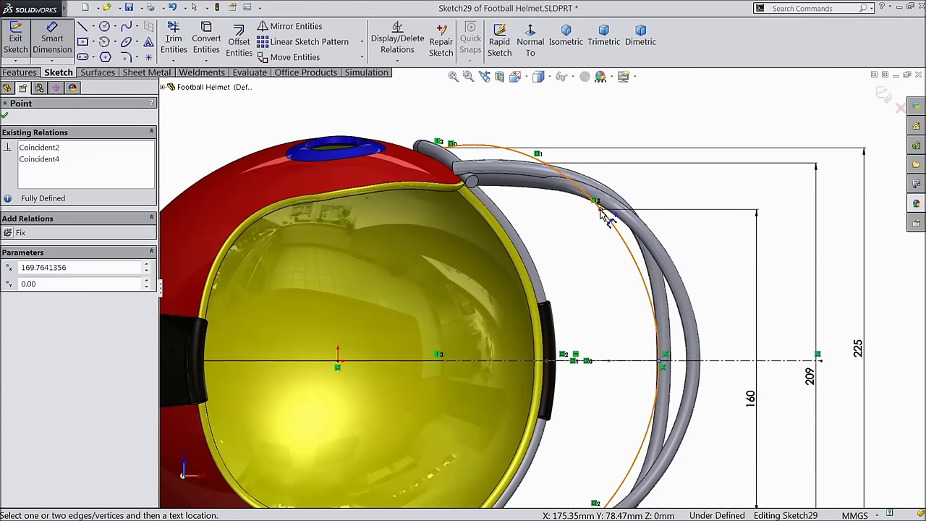
click(598, 204)
click(627, 117)
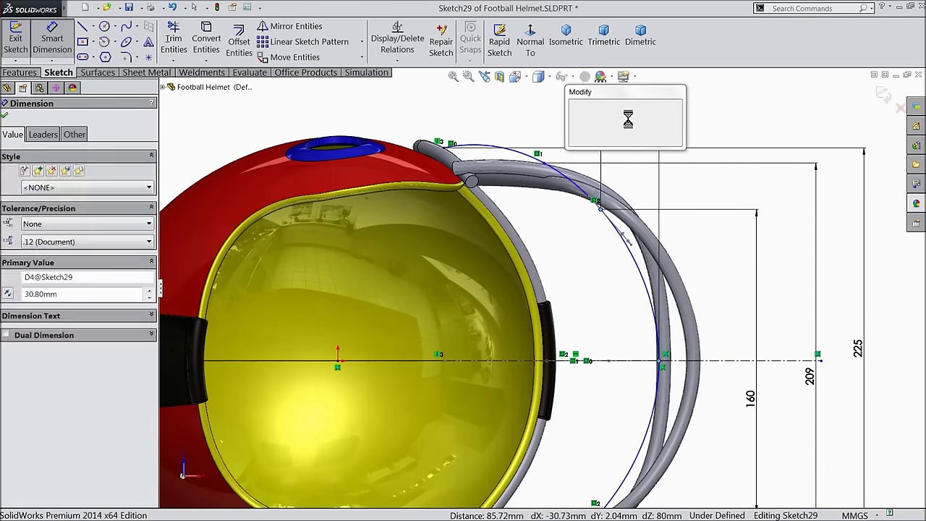
click(575, 99)
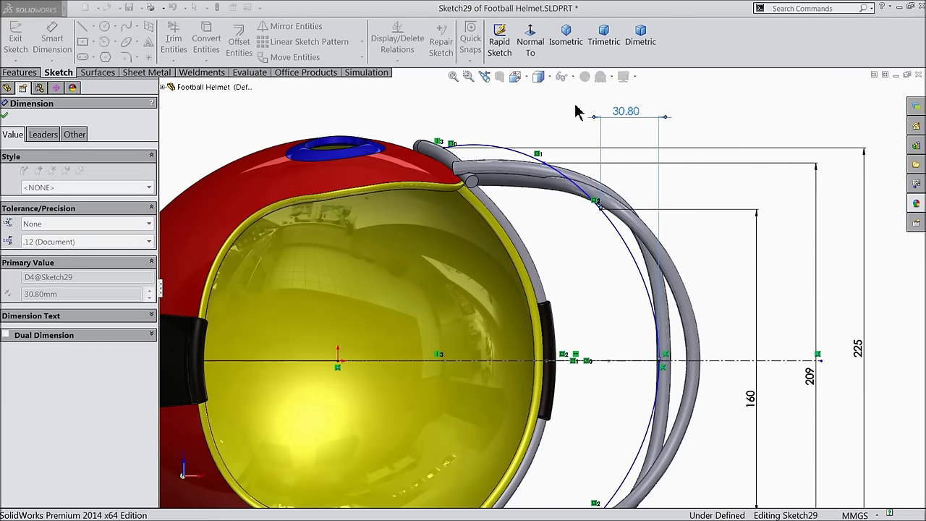
- Add a 52.8 mm horizontal dimension to the upper endpoint, fit the view, and exit the sketch
click(600, 206)
click(543, 162)
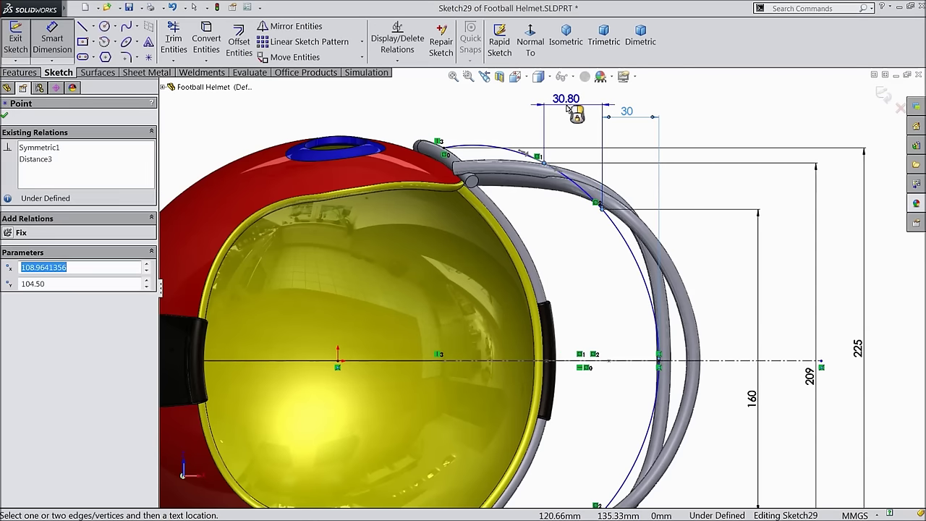
click(569, 109)
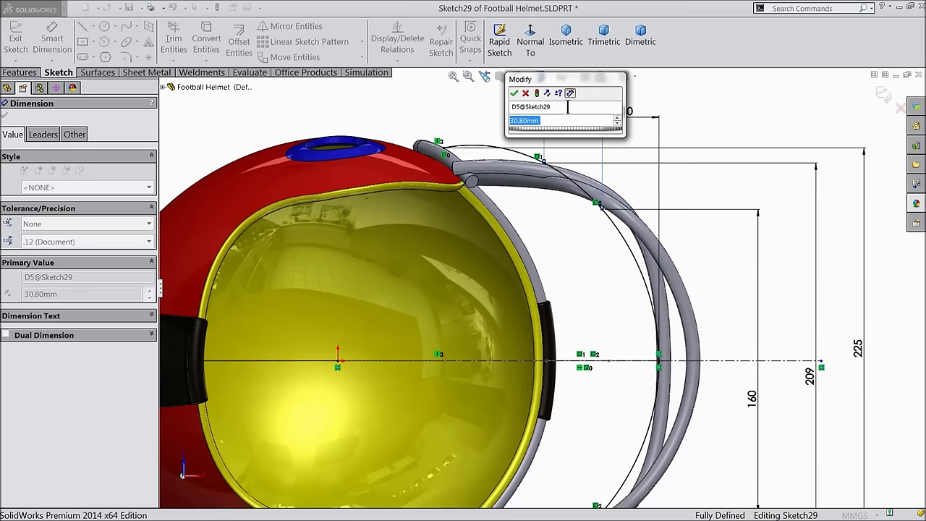
text(52.8)
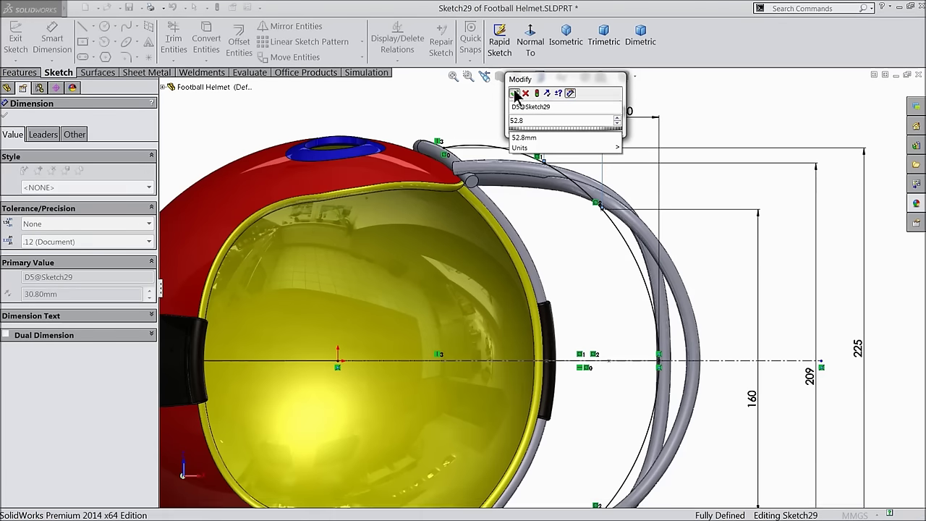
click(514, 93)
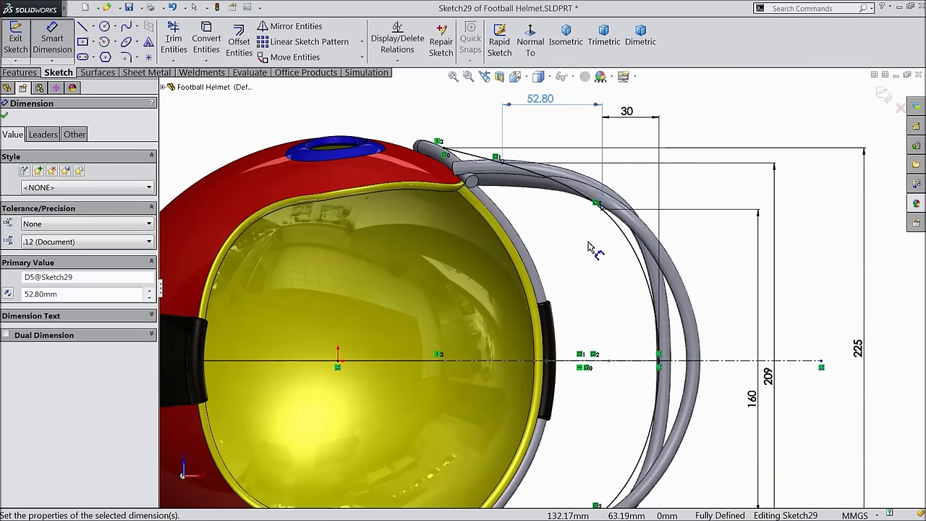
key(f)
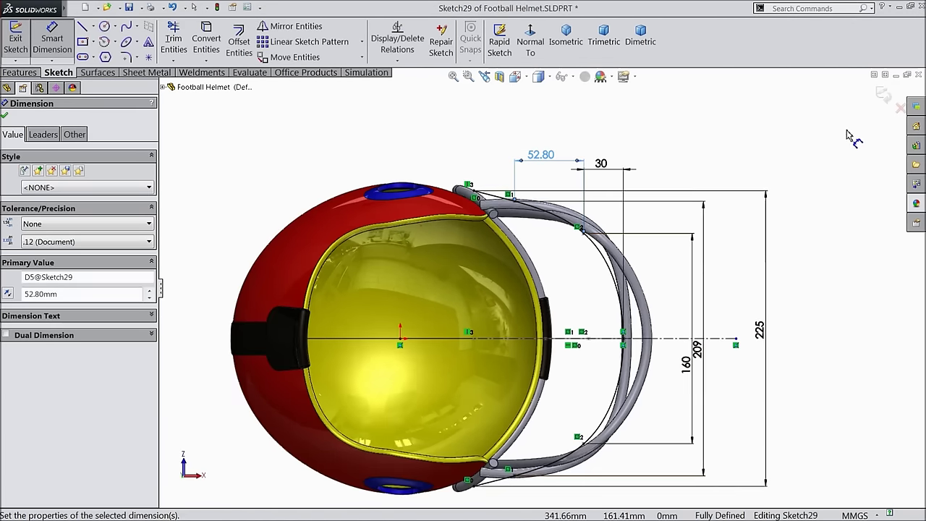
click(882, 94)
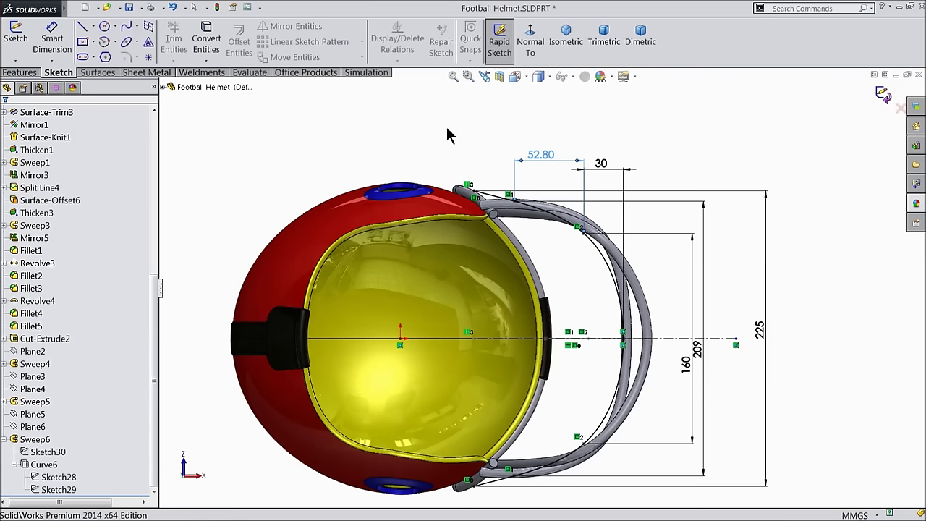
- Rebuild the helmet and orbit and zoom around it to inspect the multi-bar facemask
key(ctrl+b)
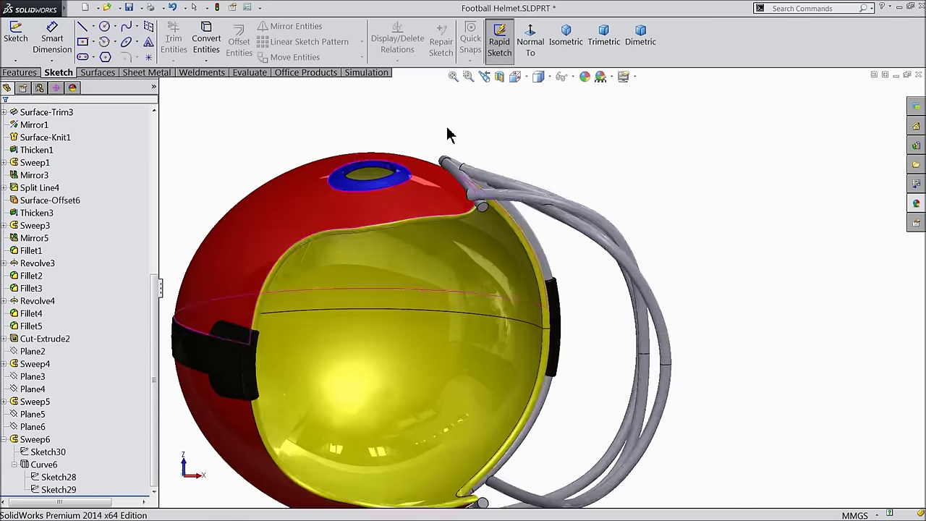
middle_drag(455, 150, 467, 403)
scroll(506, 390, down, 5)
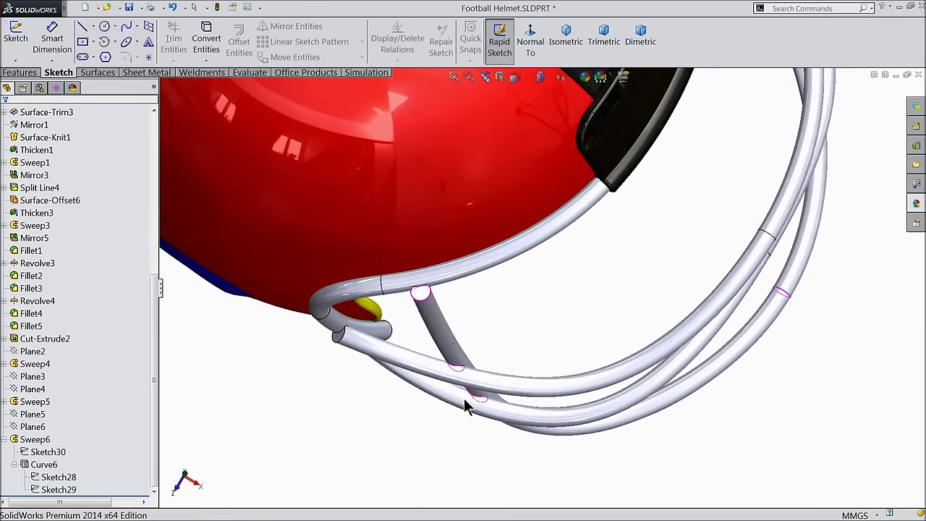
scroll(465, 362, down, 3)
scroll(506, 372, up, 5)
middle_drag(543, 310, 554, 262)
scroll(507, 287, up, 3)
scroll(508, 287, up, 3)
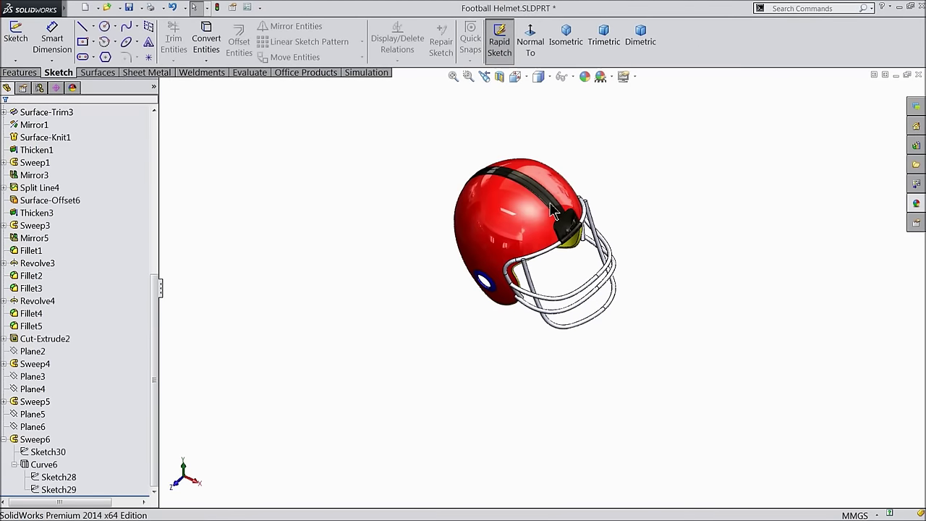
scroll(601, 295, down, 2)
middle_drag(601, 295, 598, 277)
scroll(626, 370, down, 2)
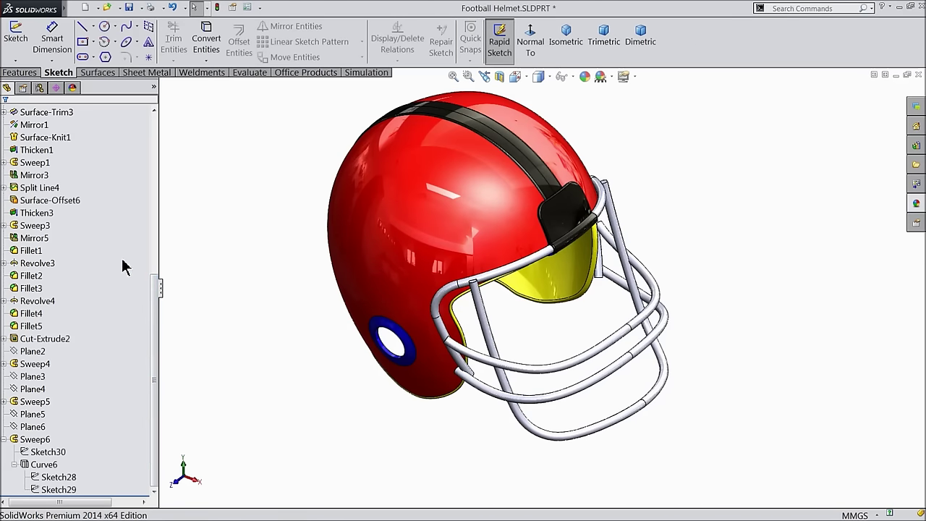
drag(153, 314, 155, 135)
click(30, 214)
- Start a new sketch on Front Plane, viewed face-on
click(25, 201)
click(21, 192)
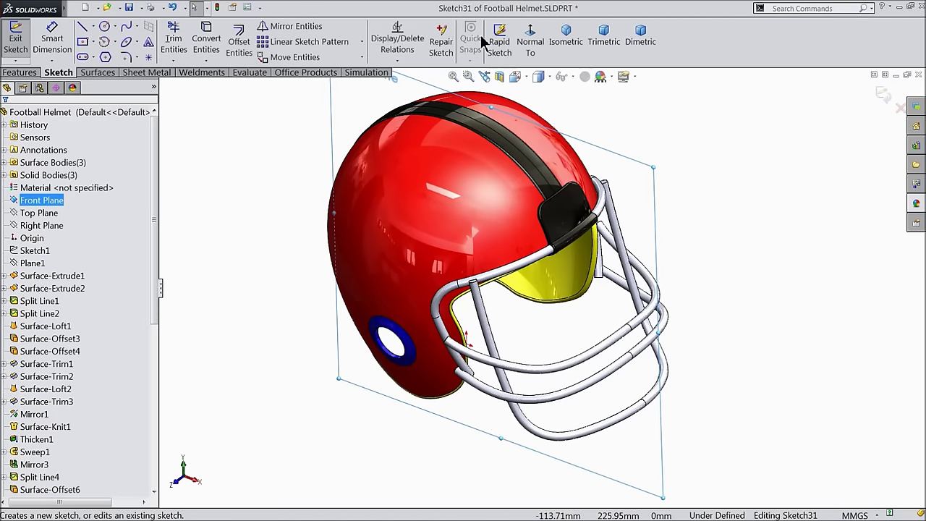
click(528, 41)
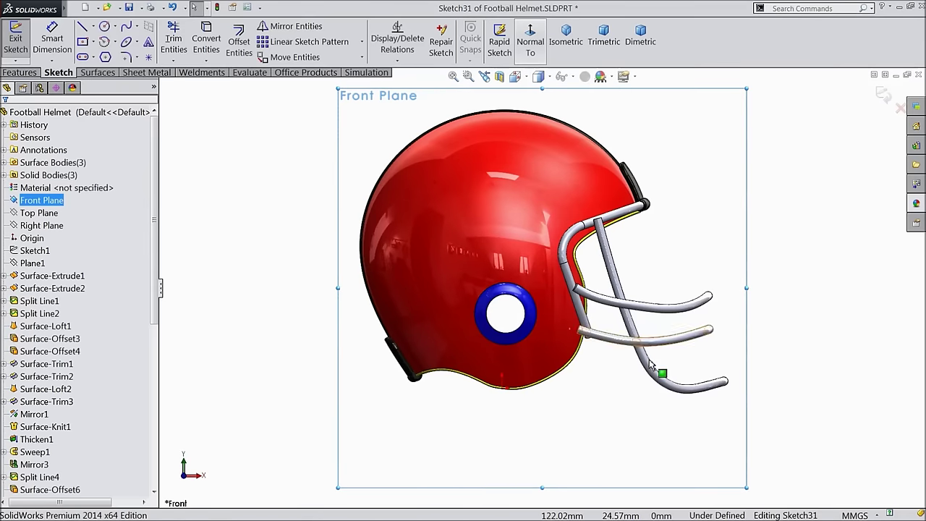
scroll(727, 386, down, 3)
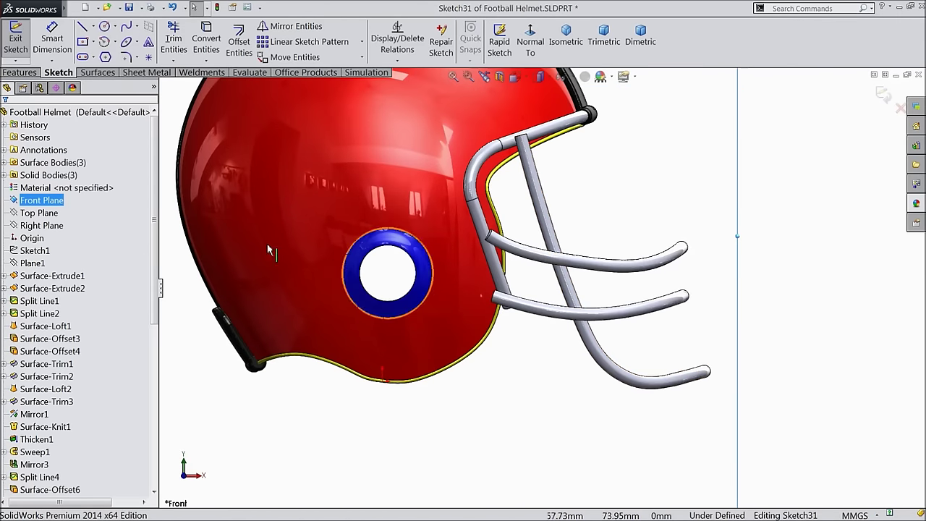
- Draw a horizontal centerline along the helmet's bottom edge, ending under the lowest facemask bar
click(115, 26)
click(93, 26)
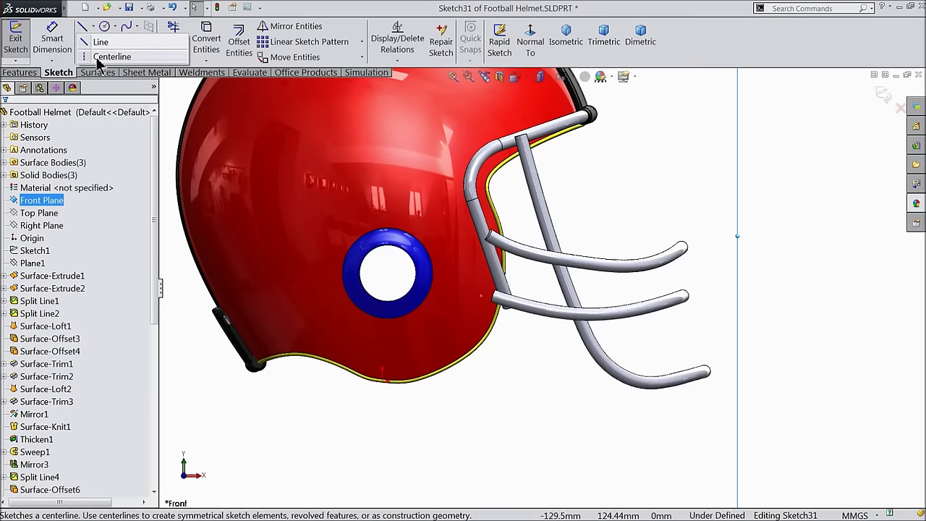
click(98, 58)
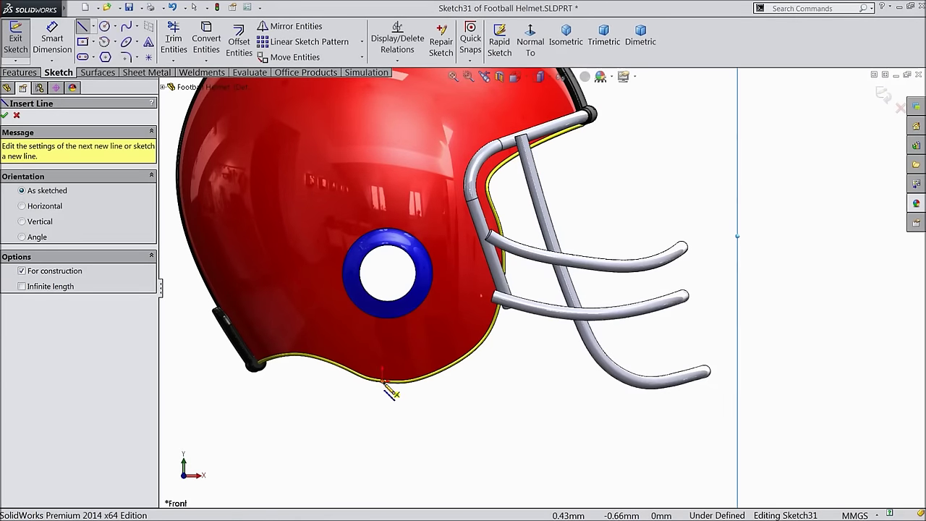
click(383, 381)
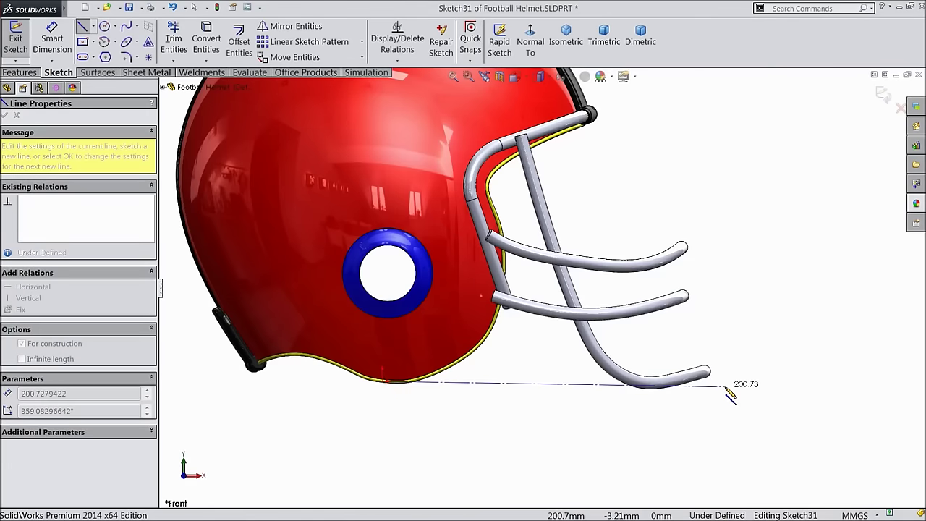
click(725, 387)
right_click(725, 387)
click(768, 96)
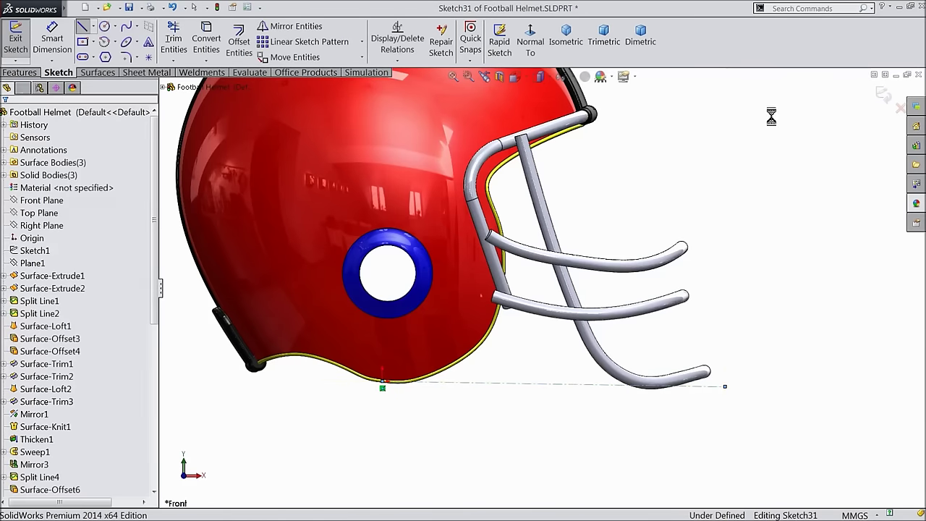
click(548, 386)
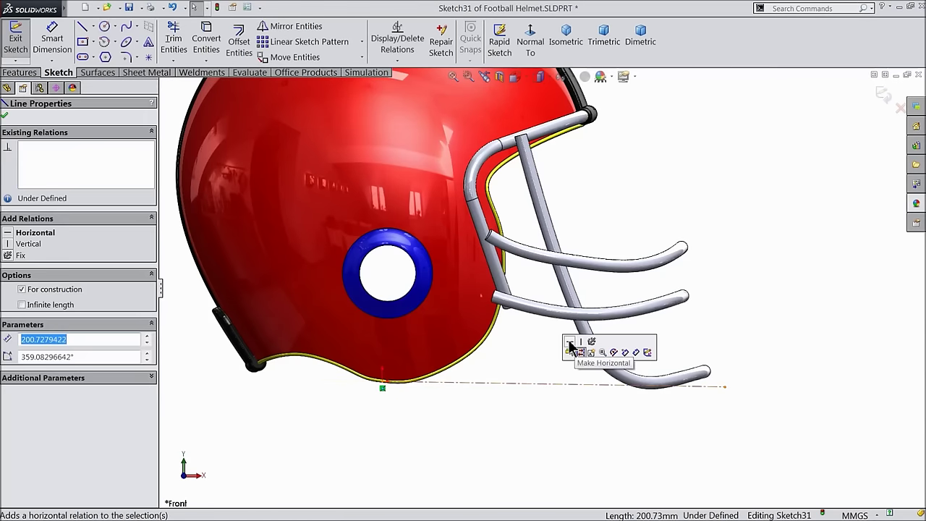
click(571, 349)
- Dimension the horizontal centerline to 193 mm
click(52, 40)
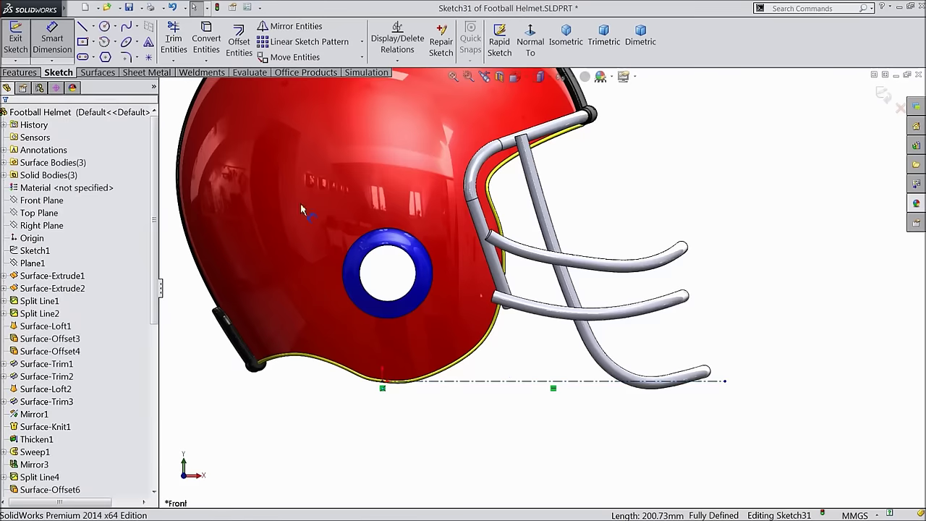
click(500, 382)
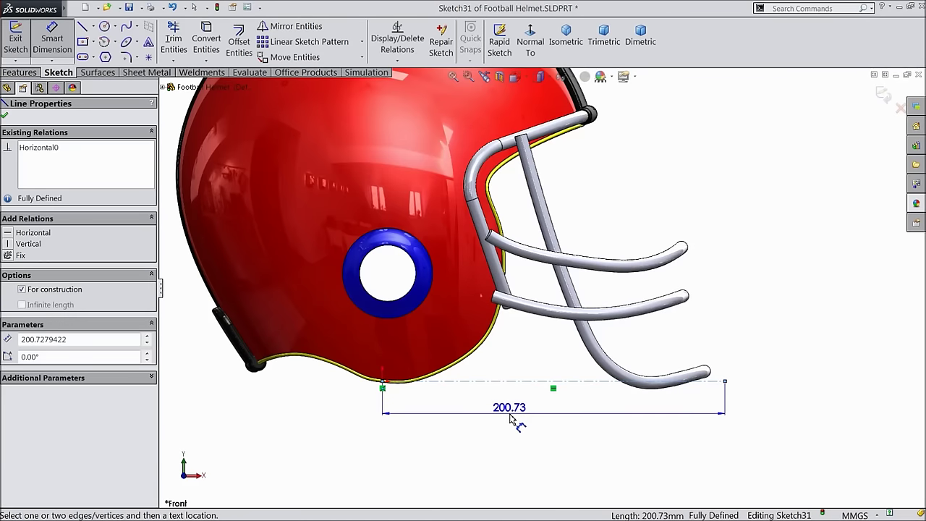
click(510, 416)
text(1)
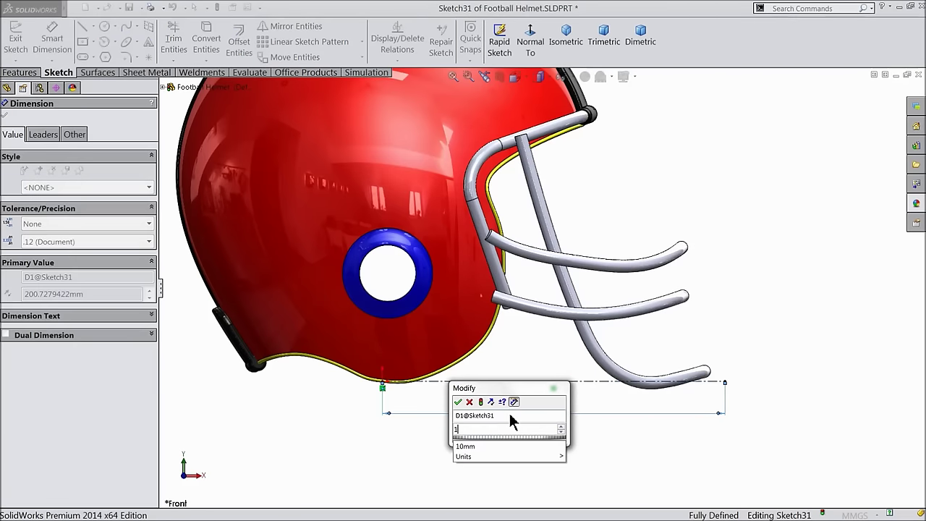
text(93)
click(458, 402)
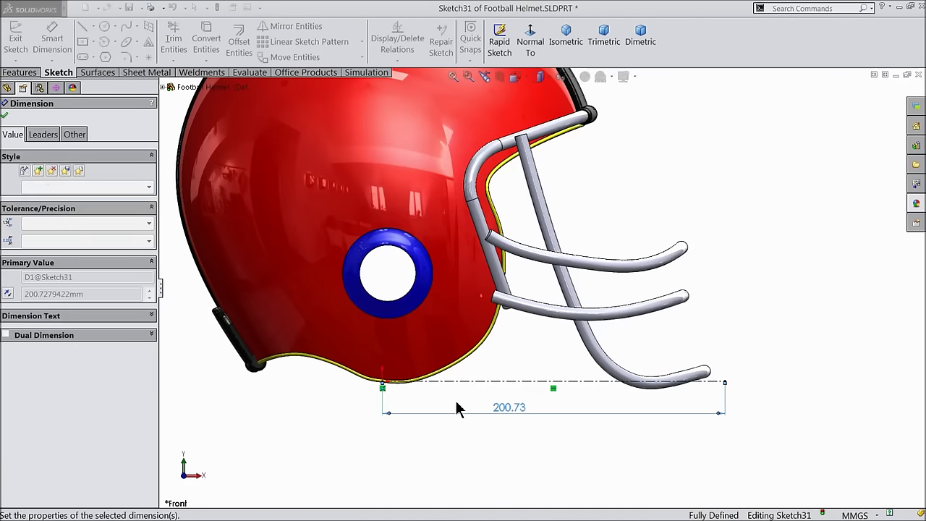
click(93, 26)
click(109, 57)
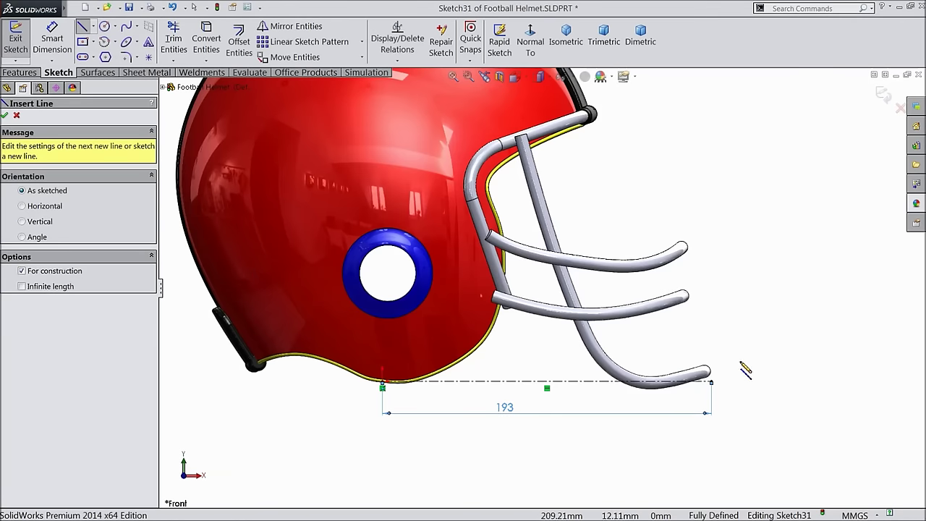
- Draw a slanted centerline in front of the facemask
click(712, 287)
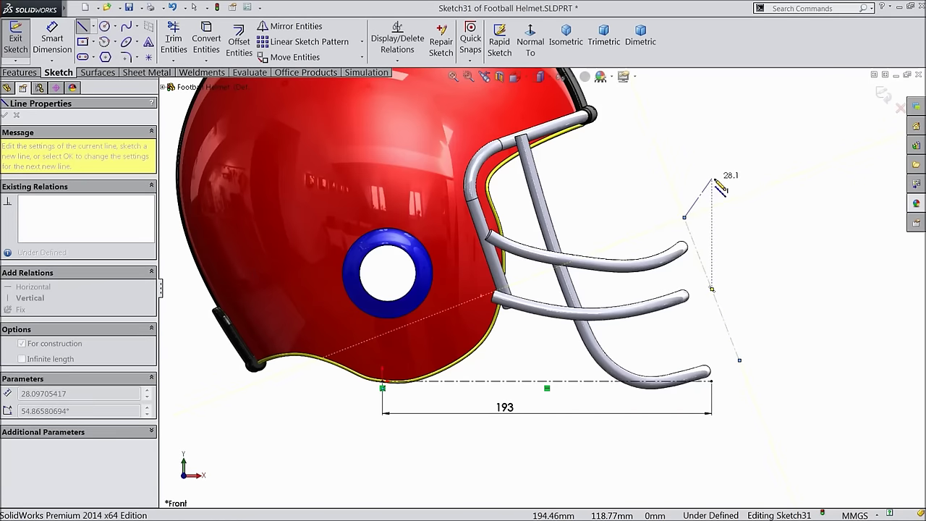
right_click(717, 87)
click(752, 117)
scroll(740, 361, down, 3)
scroll(682, 337, up, 5)
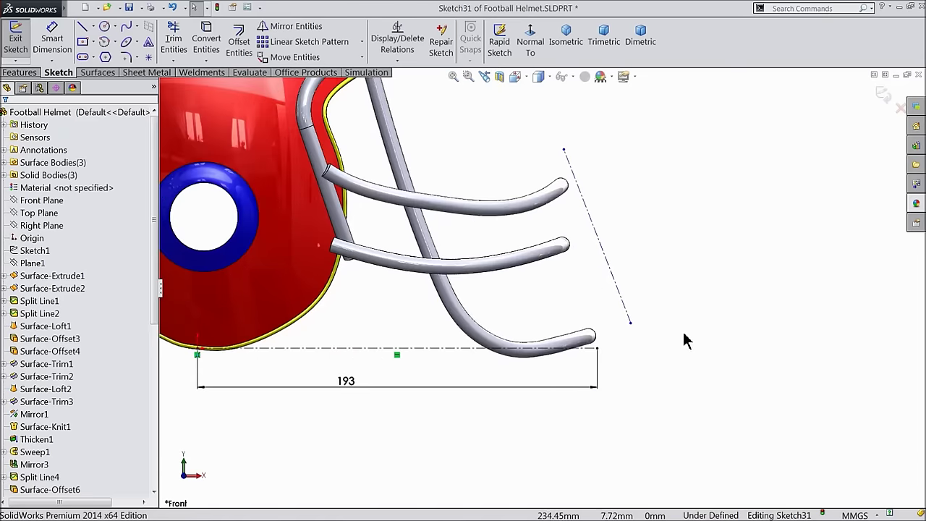
- Dimension the slanted centerline to 80 mm
click(52, 42)
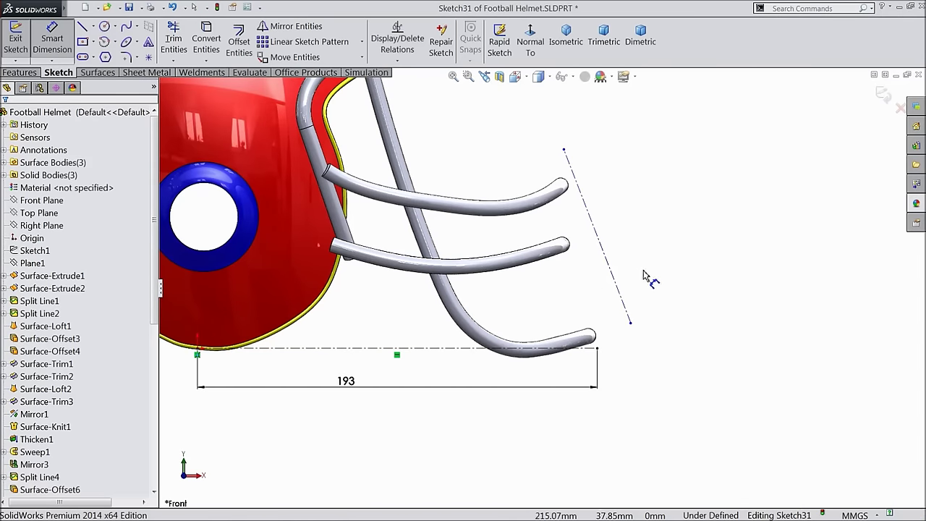
click(605, 253)
click(620, 245)
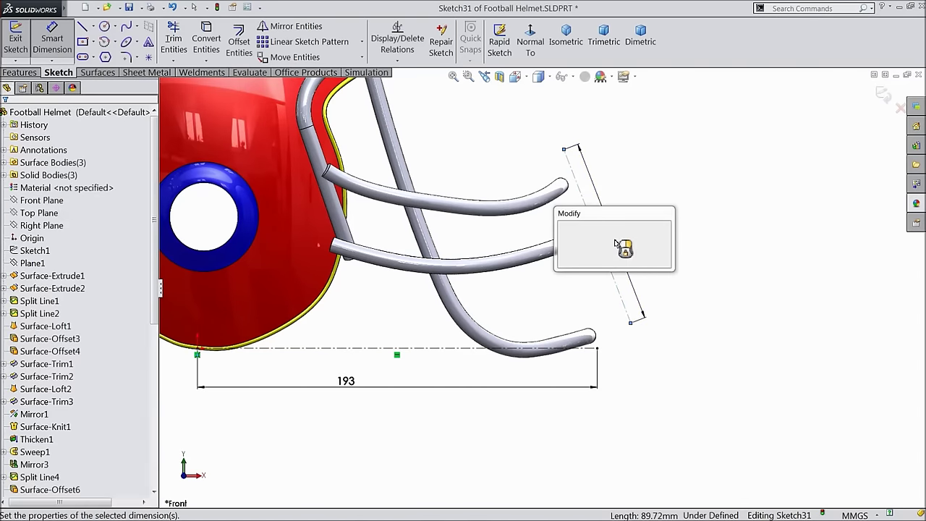
text(80)
click(562, 227)
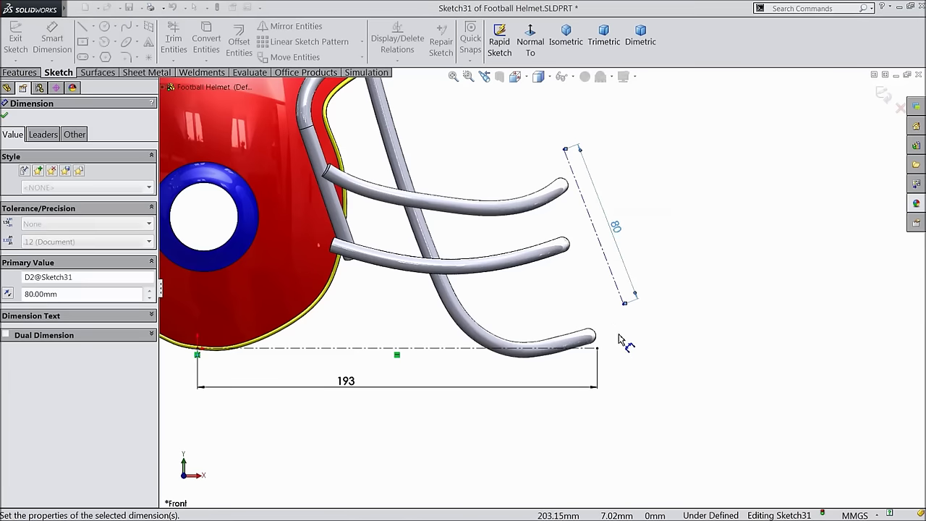
- Offset its lower end 4.2 mm vertically from the end of the 193 mm line
click(624, 304)
click(597, 348)
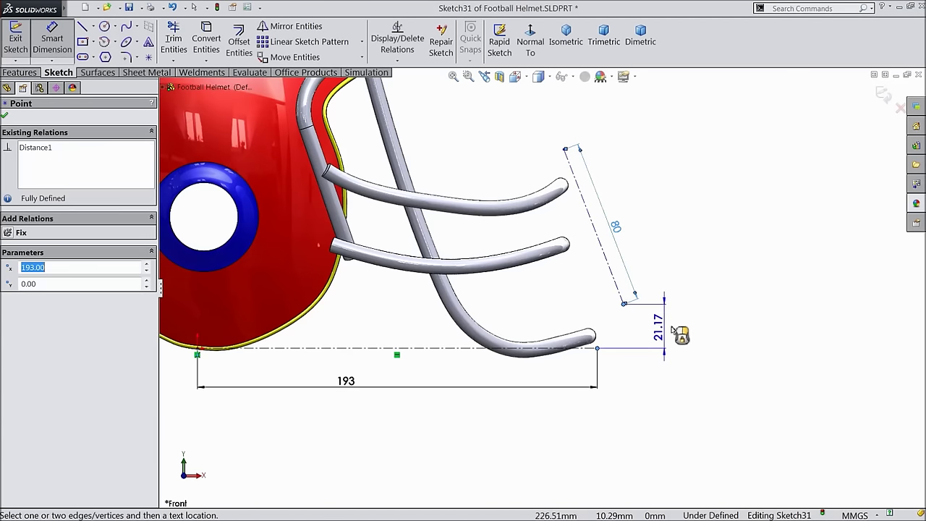
click(710, 334)
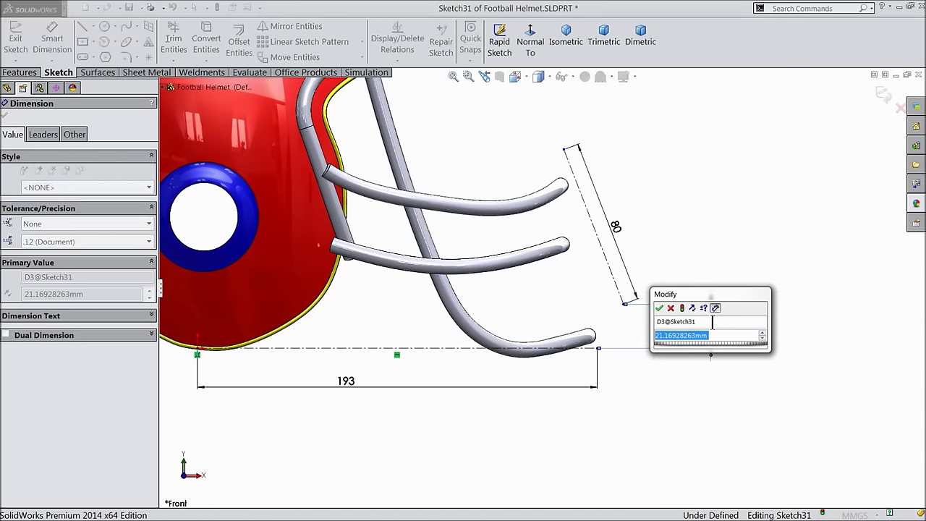
text(4.2)
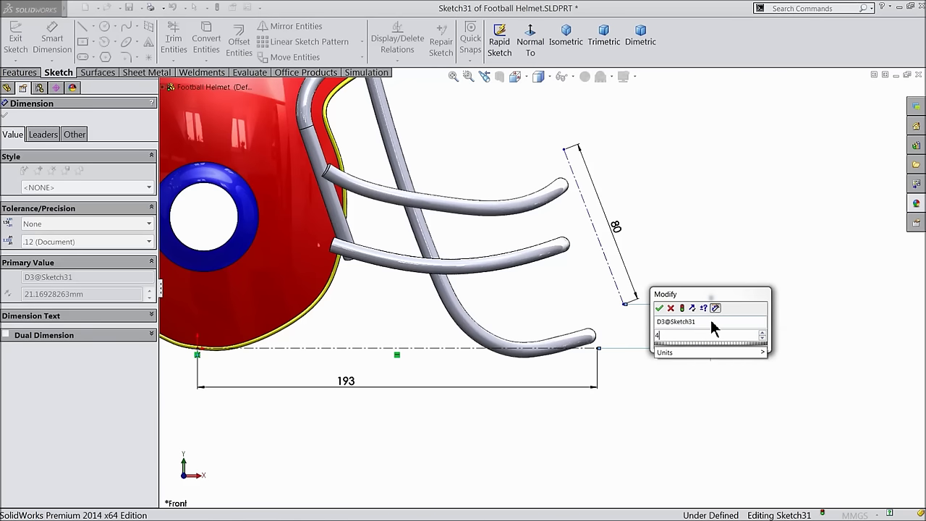
click(659, 307)
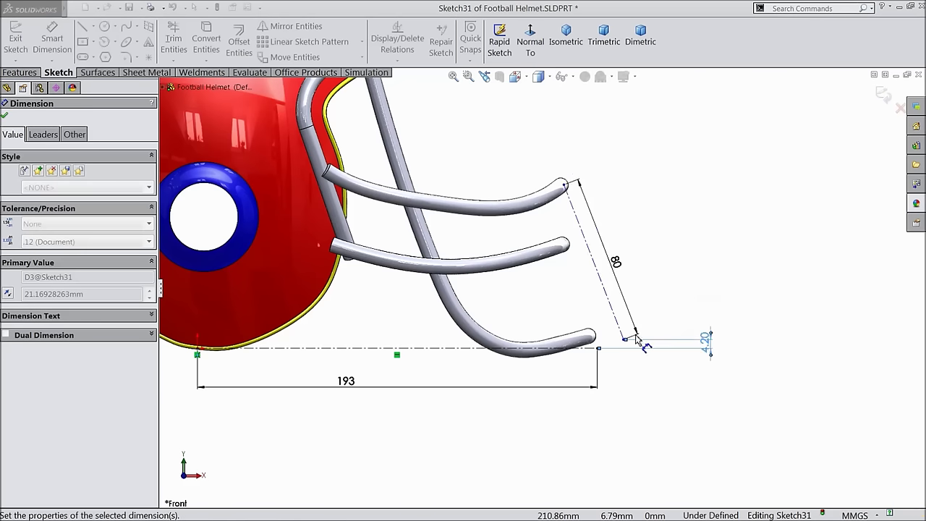
click(600, 349)
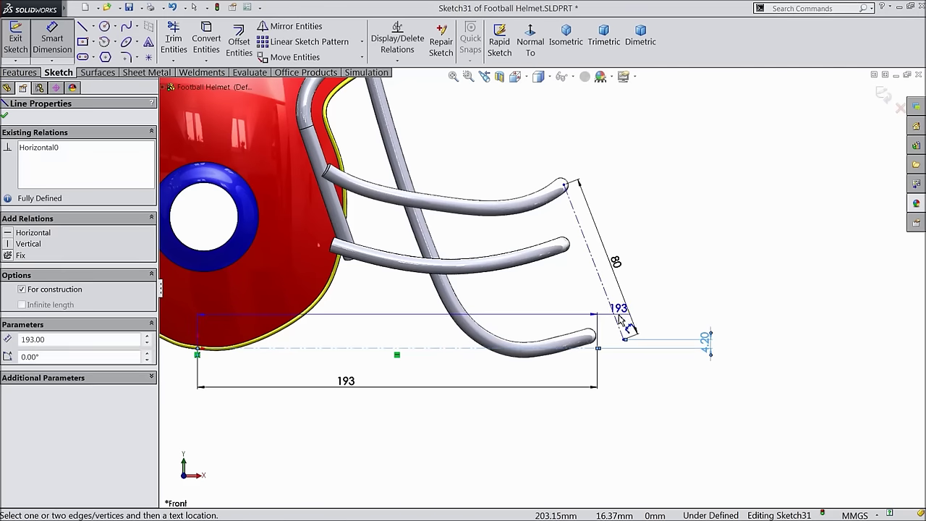
- Set a 98° angle between the 80 mm line and the horizontal centerline
click(630, 322)
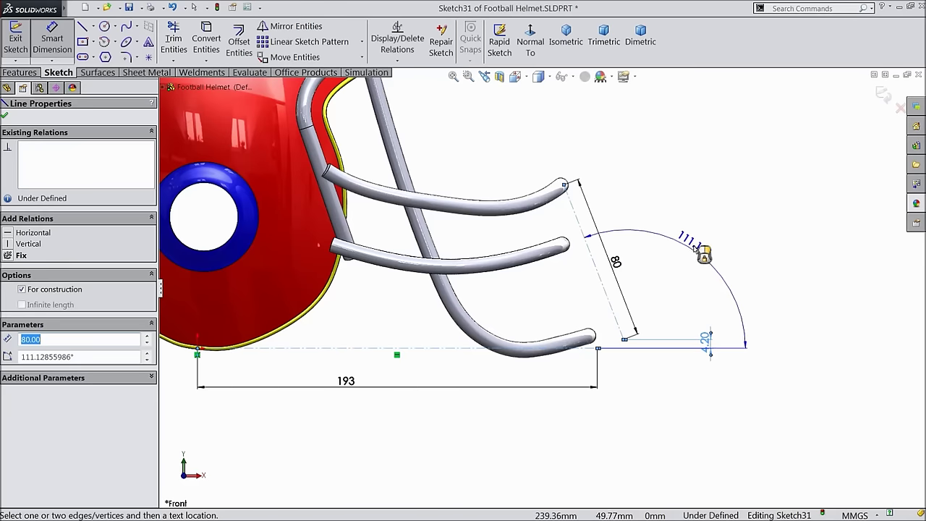
click(702, 250)
text(98)
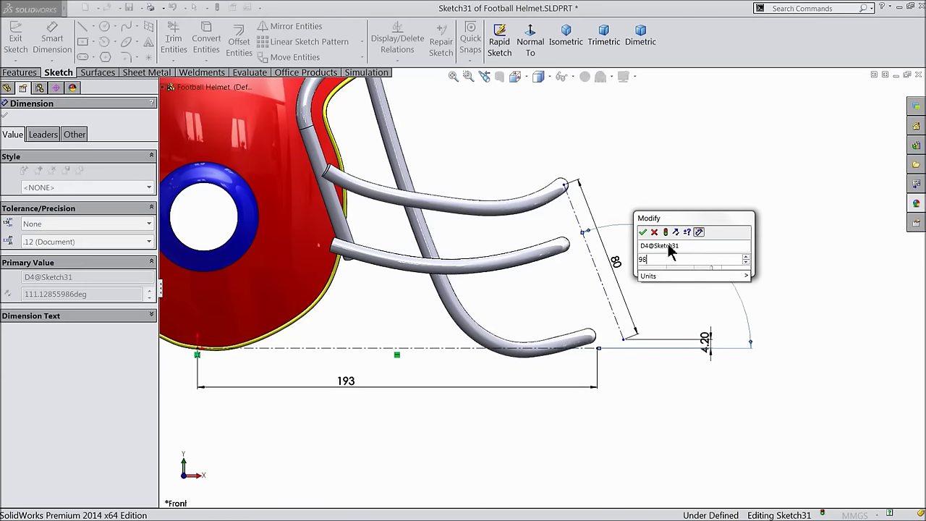
key(Return)
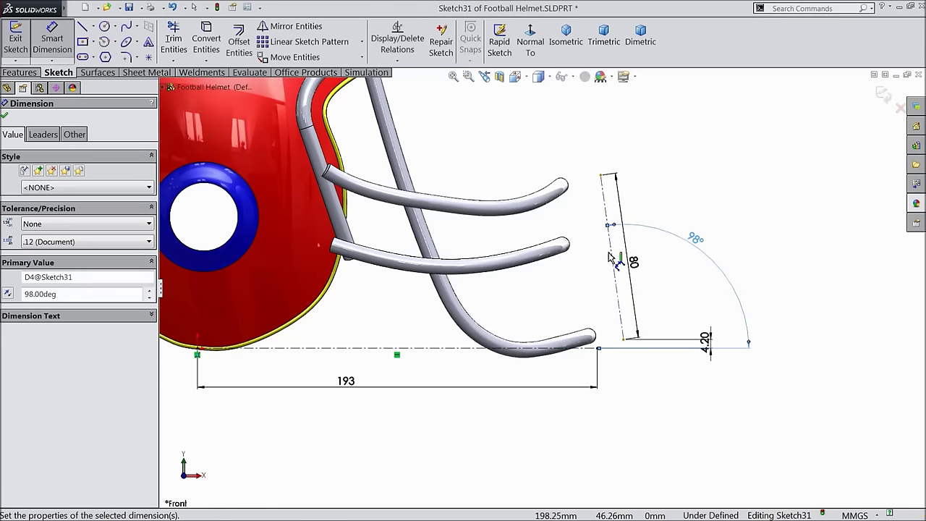
click(5, 116)
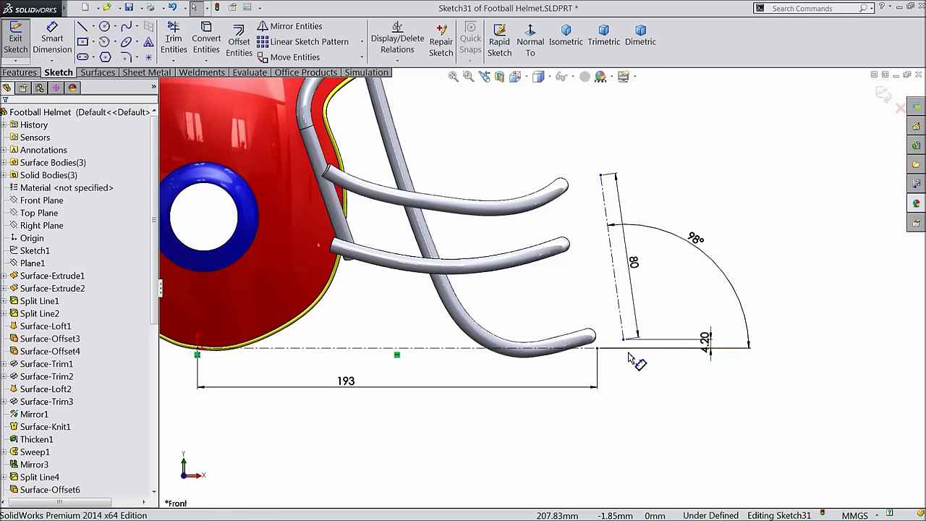
click(398, 63)
click(402, 99)
- Run the Fully Define Sketch calculation, dismiss the under-defined warning, and exit Sketch31
click(61, 180)
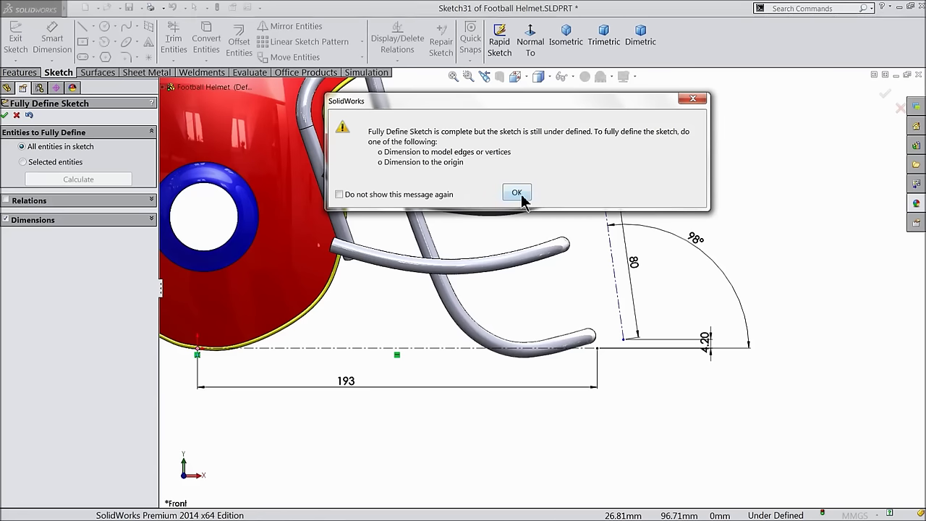
click(516, 192)
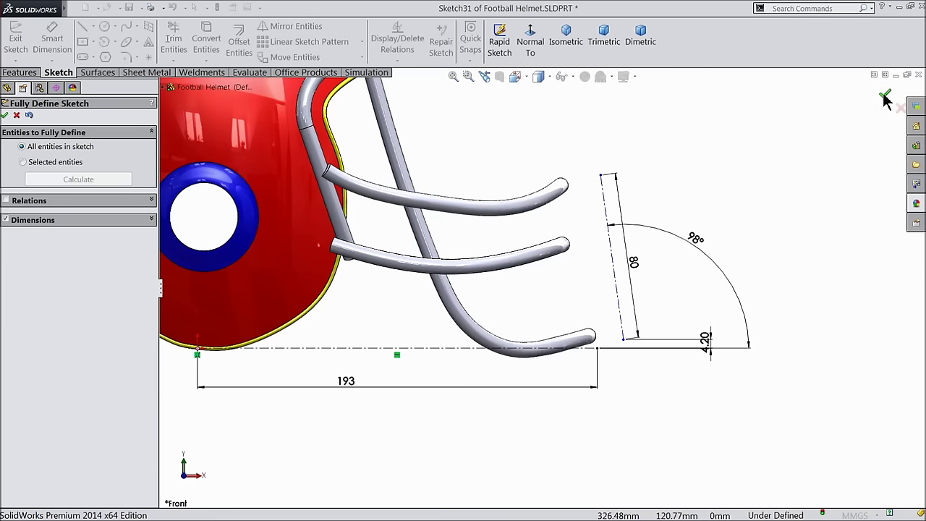
click(884, 97)
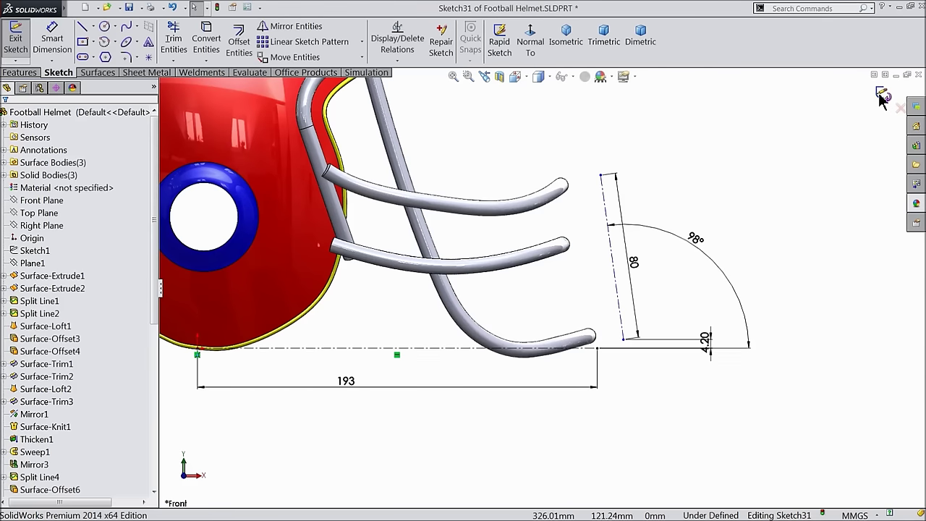
click(882, 96)
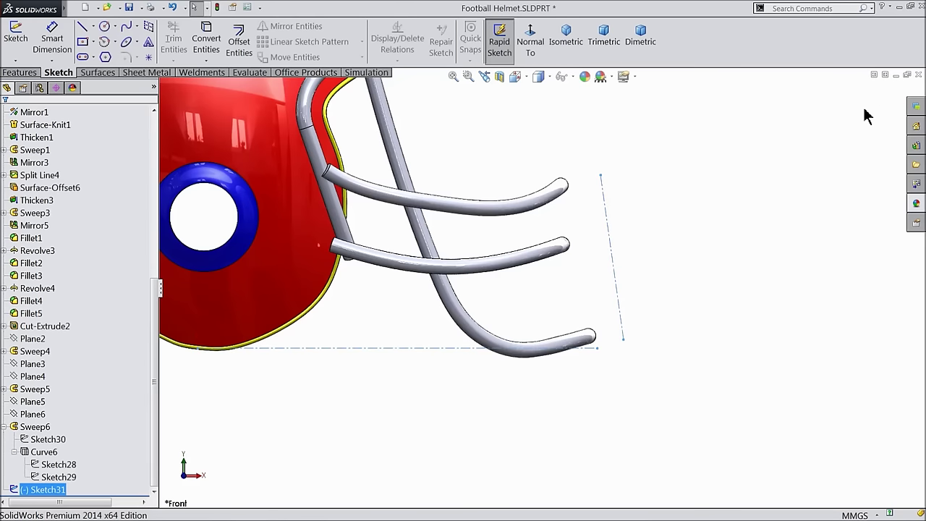
- Create Plane7 perpendicular to the 80 mm line through its lower endpoint
middle_drag(665, 232, 648, 258)
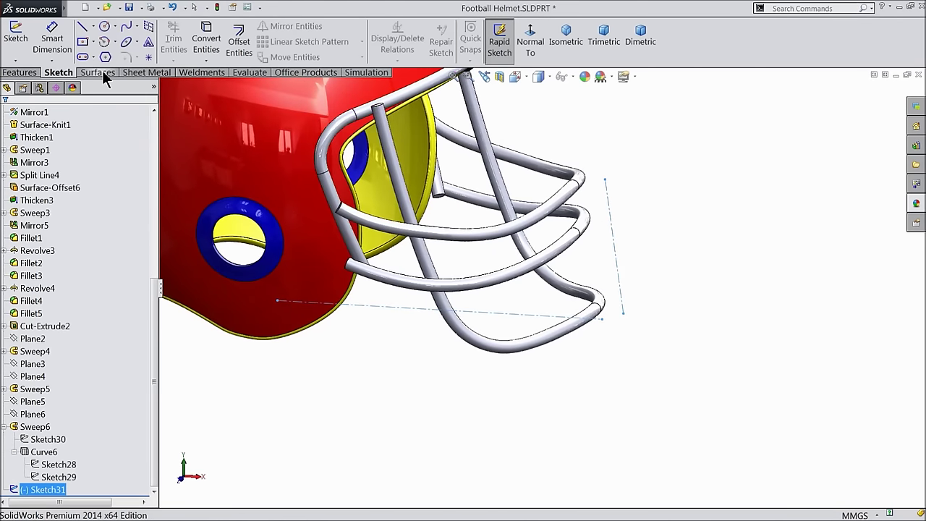
click(20, 72)
click(530, 57)
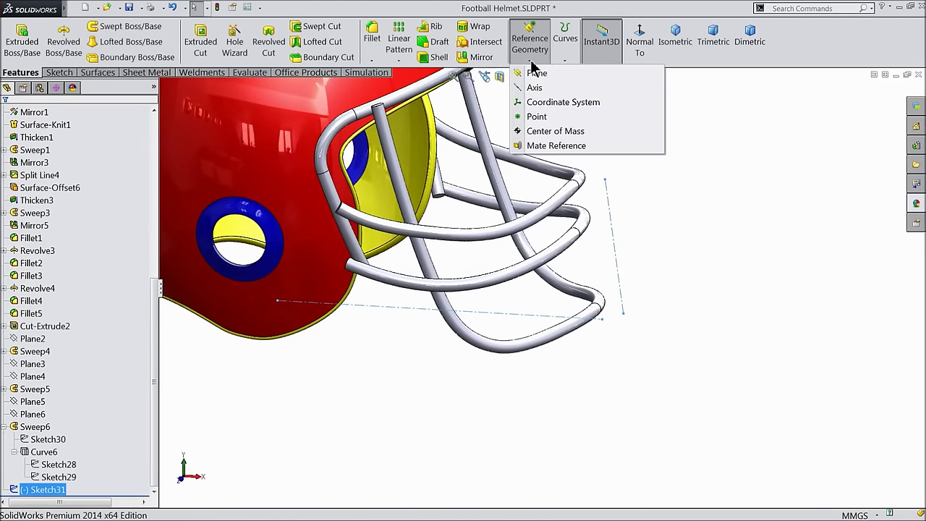
click(538, 75)
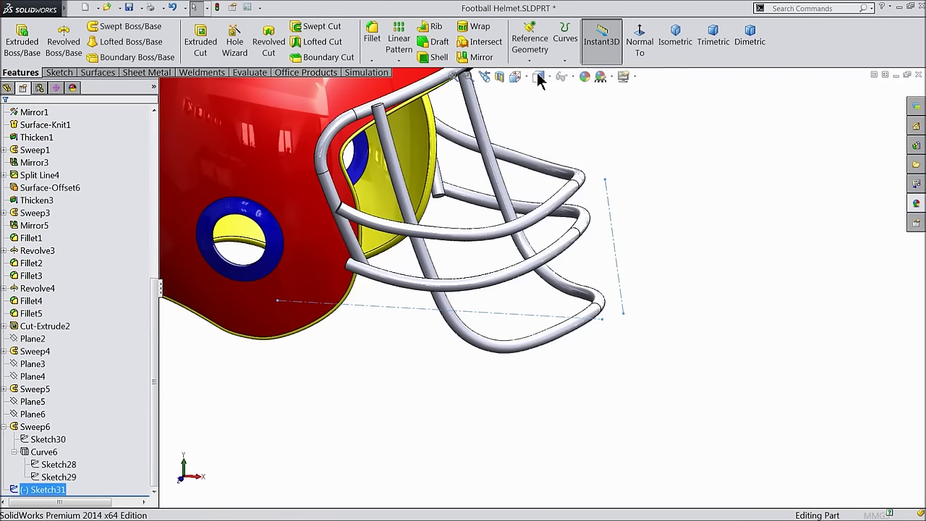
click(613, 226)
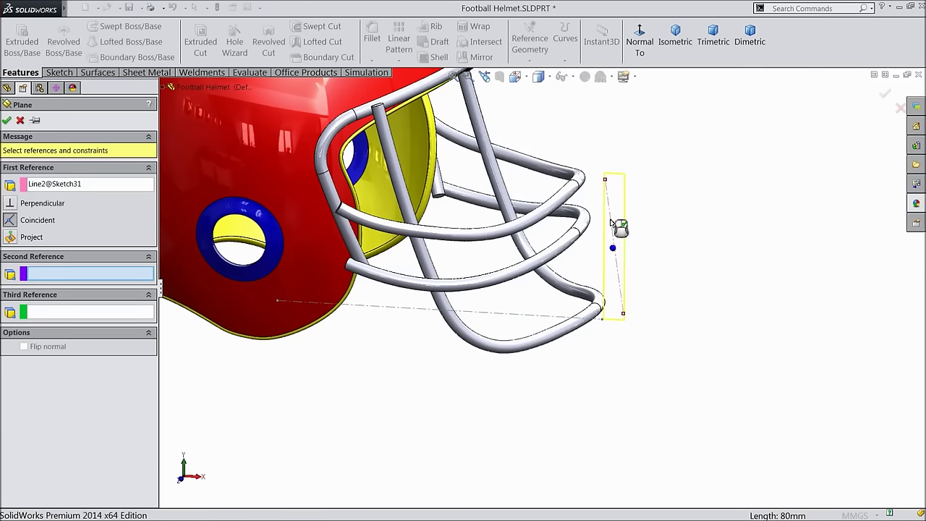
click(624, 315)
mouse_move(643, 347)
middle_down()
mouse_move(653, 304)
mouse_move(657, 345)
mouse_move(657, 337)
middle_up()
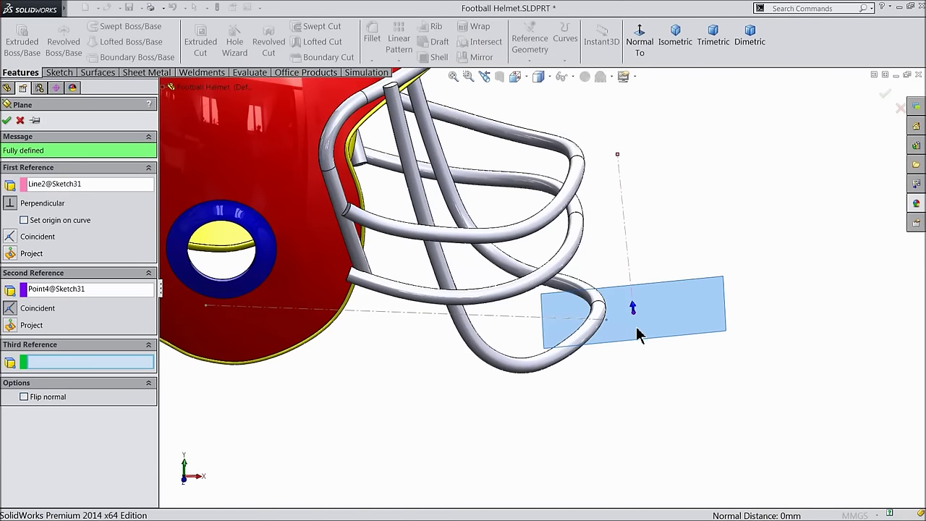
click(6, 121)
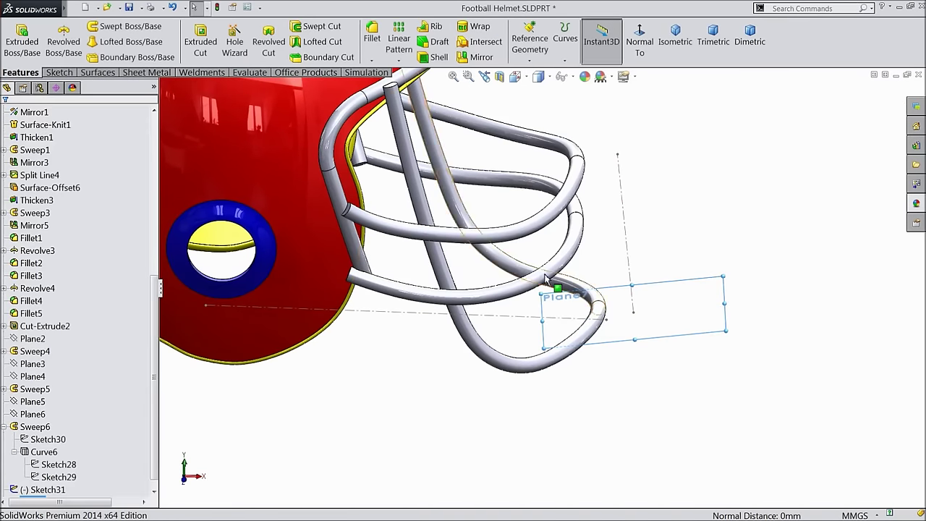
scroll(539, 288, down, 3)
middle_drag(647, 348, 598, 246)
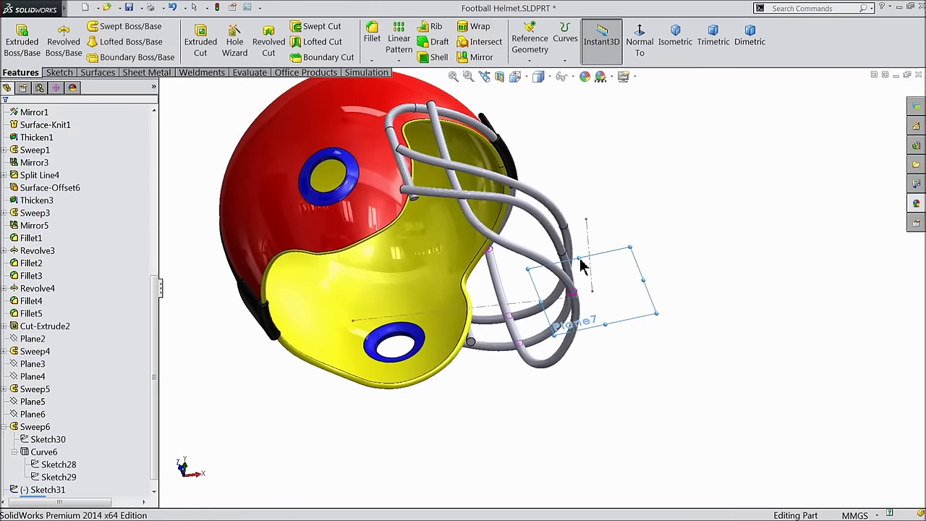
click(52, 73)
- Open a face-on sketch on Plane7 and place a circle centred on the facemask bar
click(15, 34)
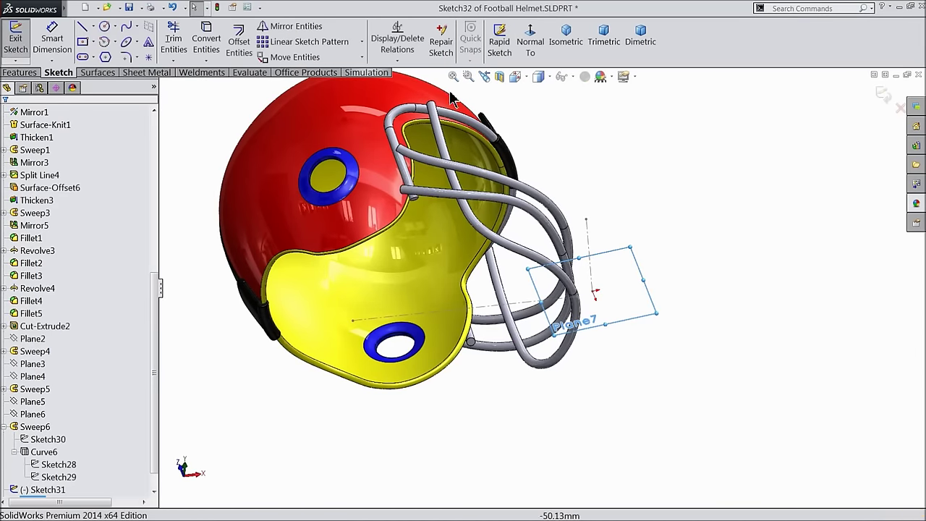
click(530, 43)
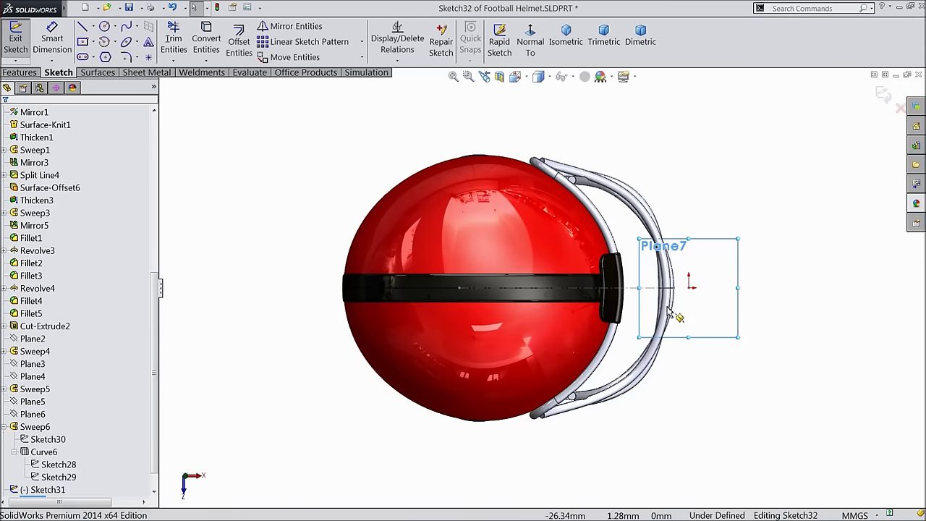
scroll(697, 330, down, 5)
scroll(677, 356, down, 2)
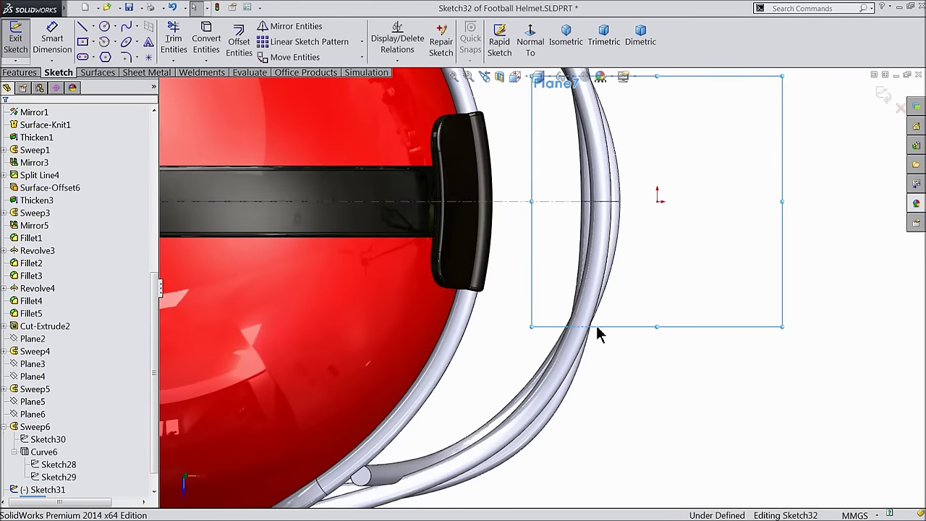
click(104, 26)
scroll(592, 347, down, 2)
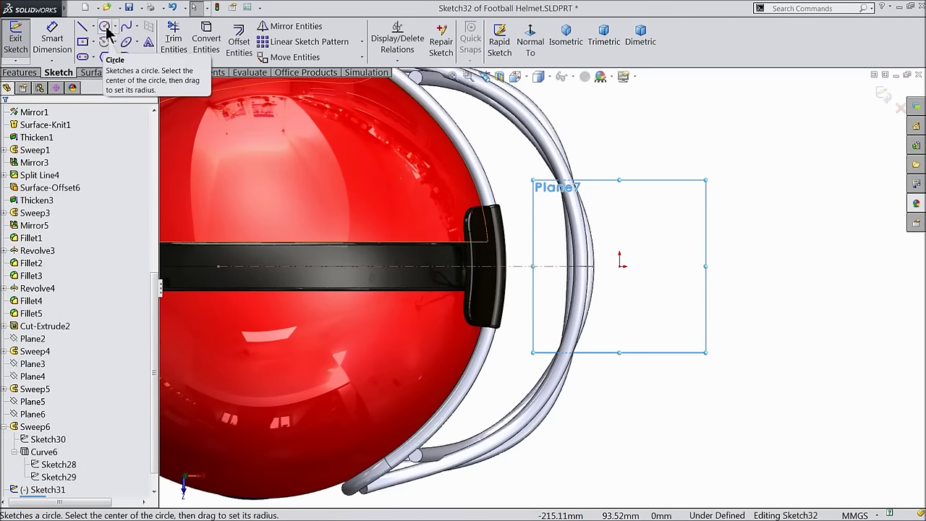
click(106, 26)
scroll(646, 339, down, 3)
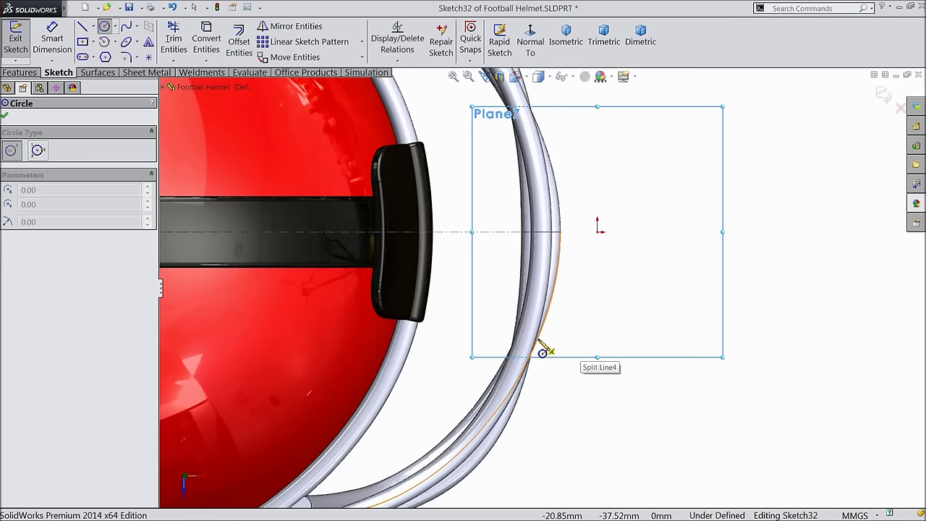
click(537, 339)
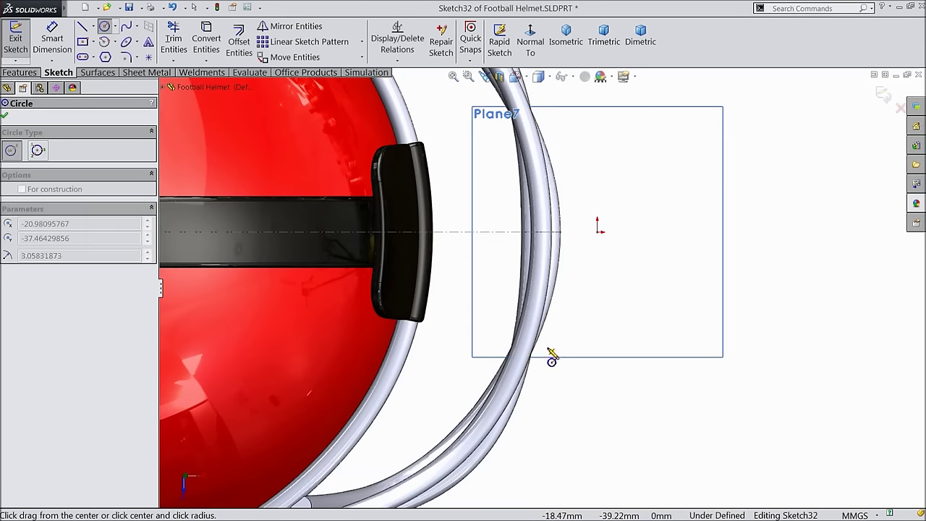
- Give the circle a 7.2 mm diameter
click(560, 365)
click(49, 39)
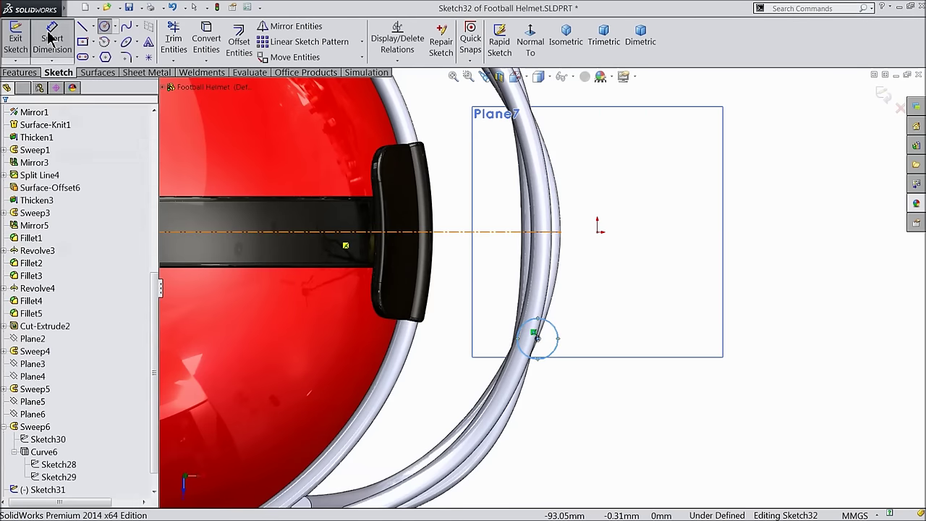
click(572, 345)
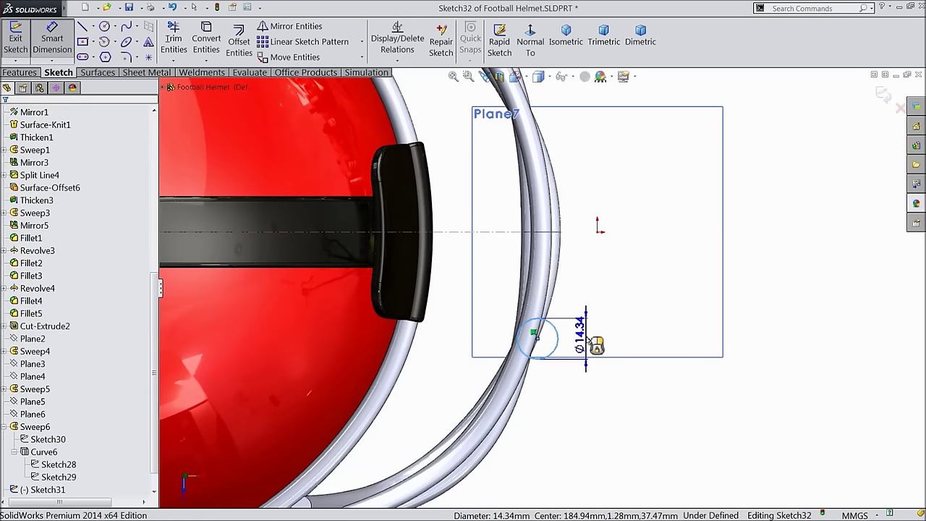
click(589, 345)
text(7.2)
key(Return)
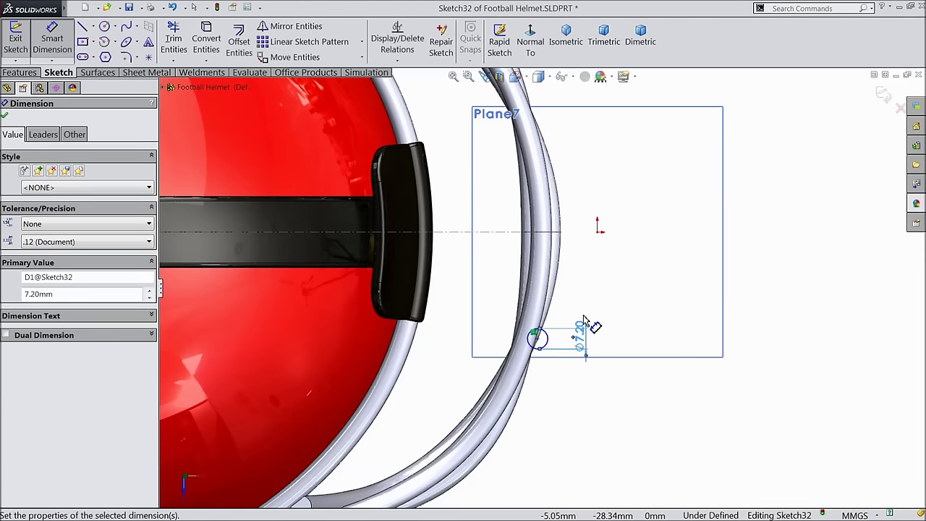
- Place the circle centre 41 mm from the horizontal centreline, then orbit to a 3D view
scroll(586, 330, down, 4)
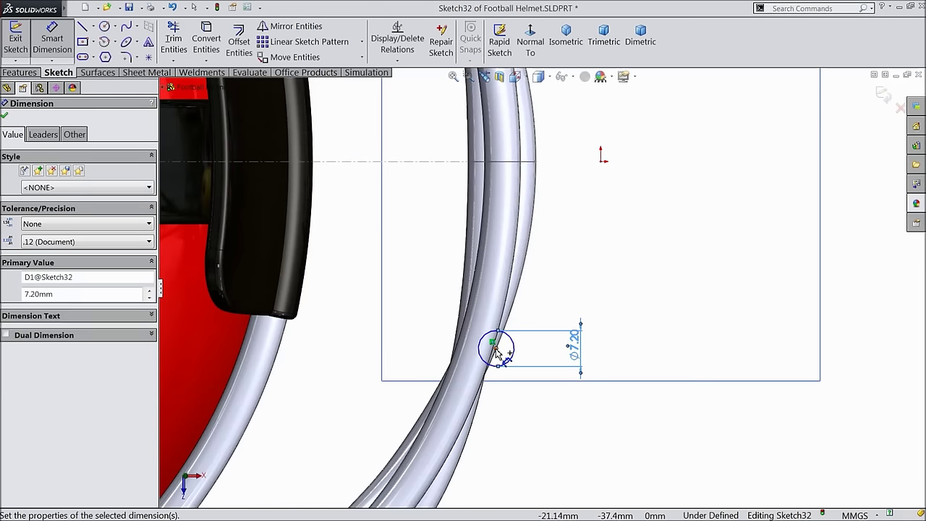
click(496, 350)
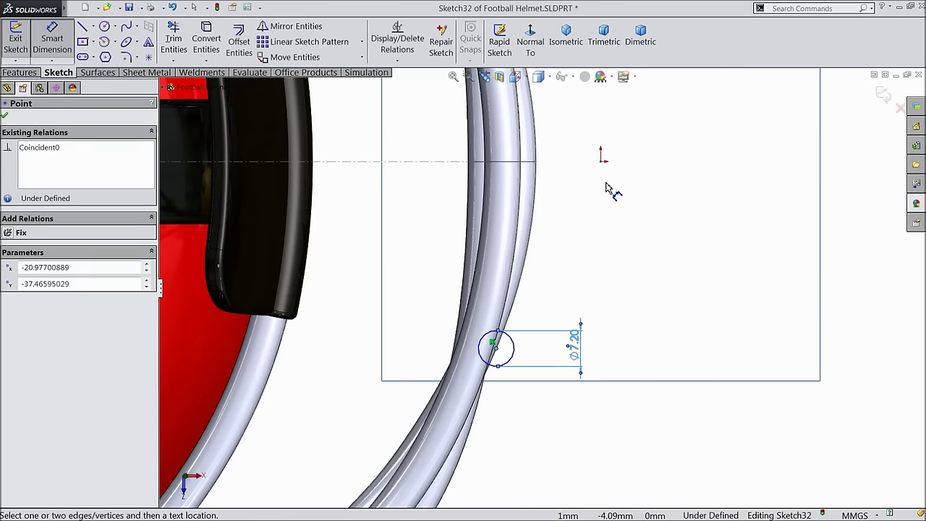
scroll(607, 188, up, 1)
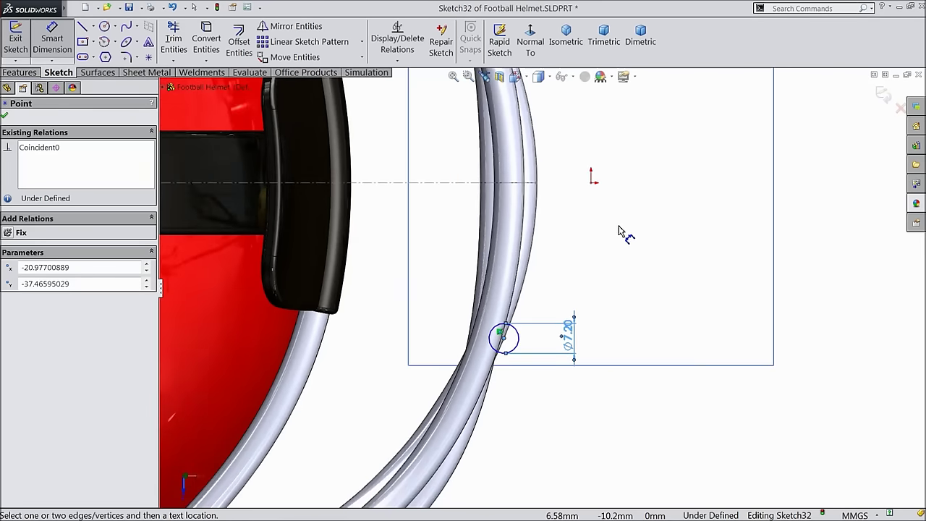
click(444, 185)
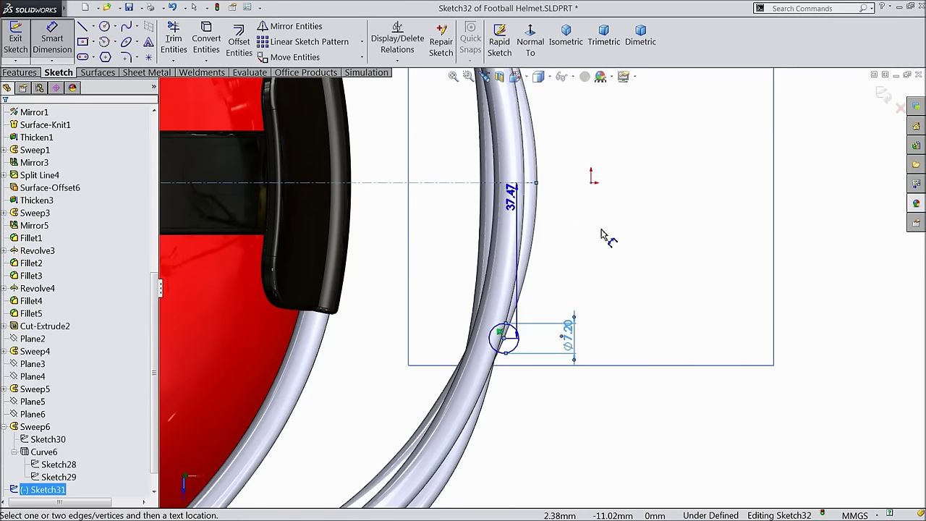
click(646, 248)
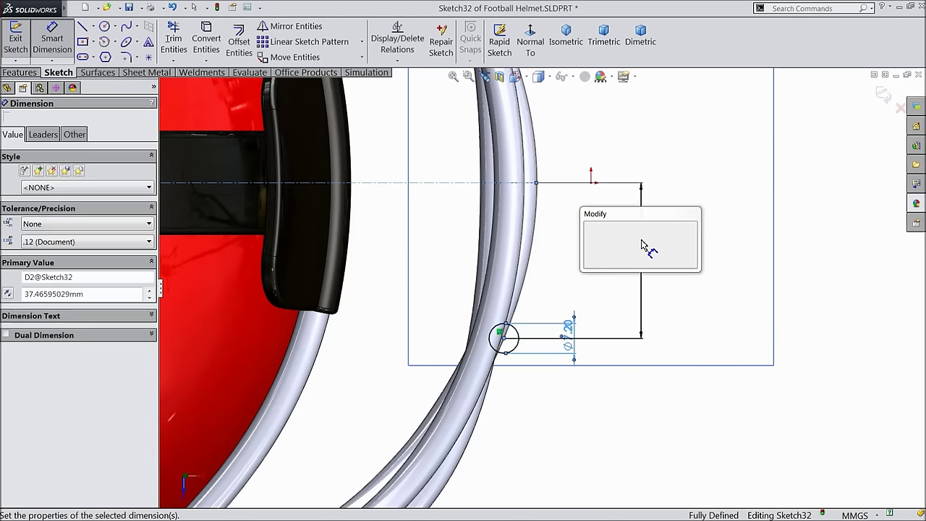
text(41)
click(589, 230)
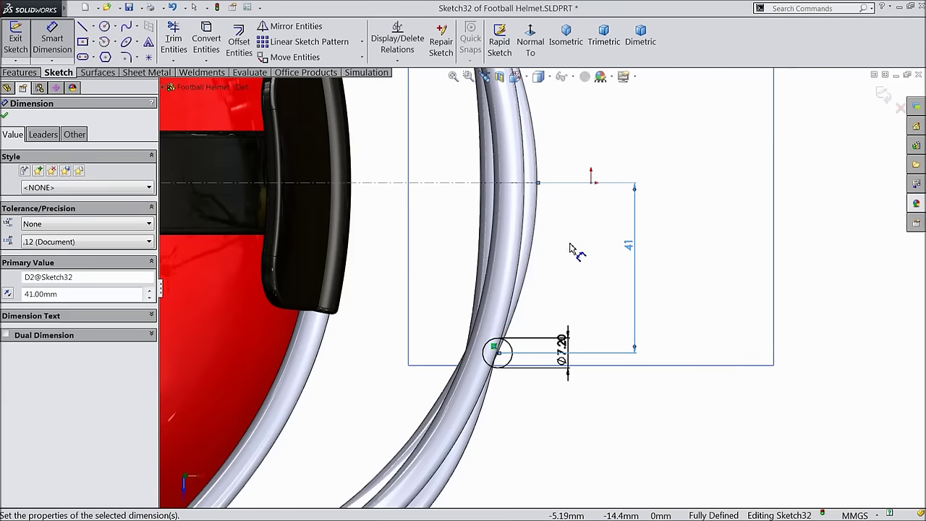
click(6, 116)
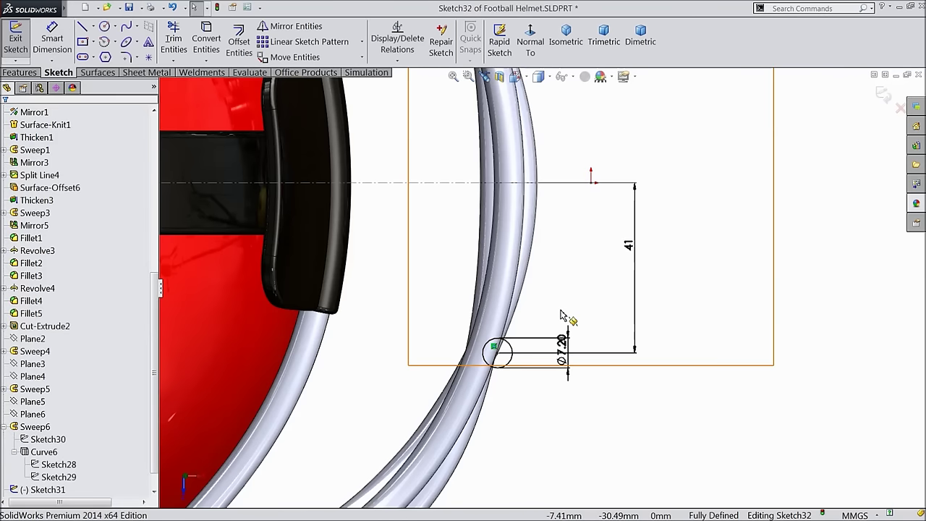
scroll(563, 316, up, 1)
scroll(563, 316, up, 4)
middle_drag(583, 300, 566, 229)
scroll(534, 424, down, 2)
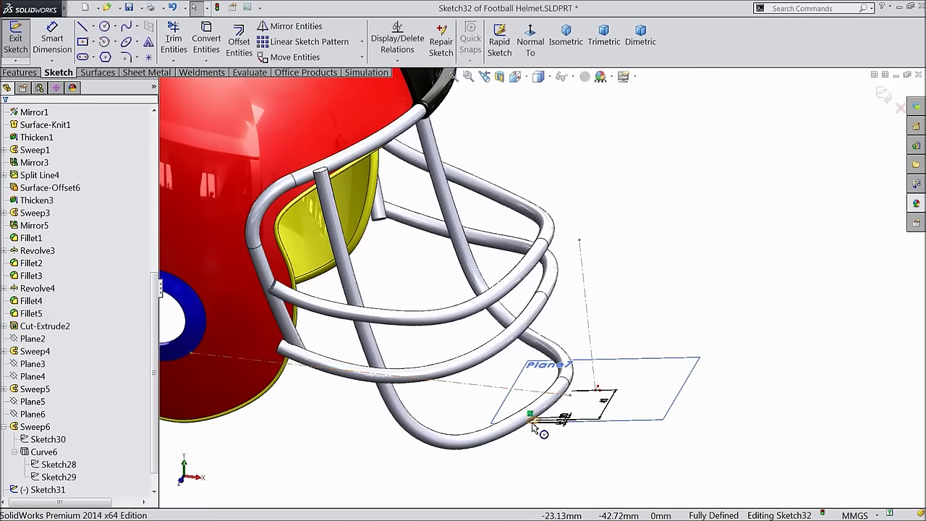
- Extrude the circle 80 mm as a separate unmerged body and hide Plane7
click(21, 72)
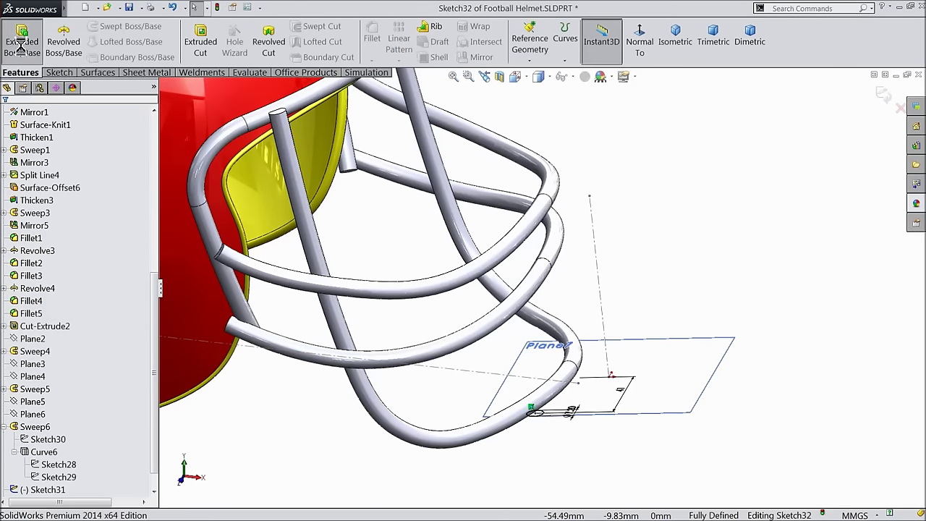
click(22, 37)
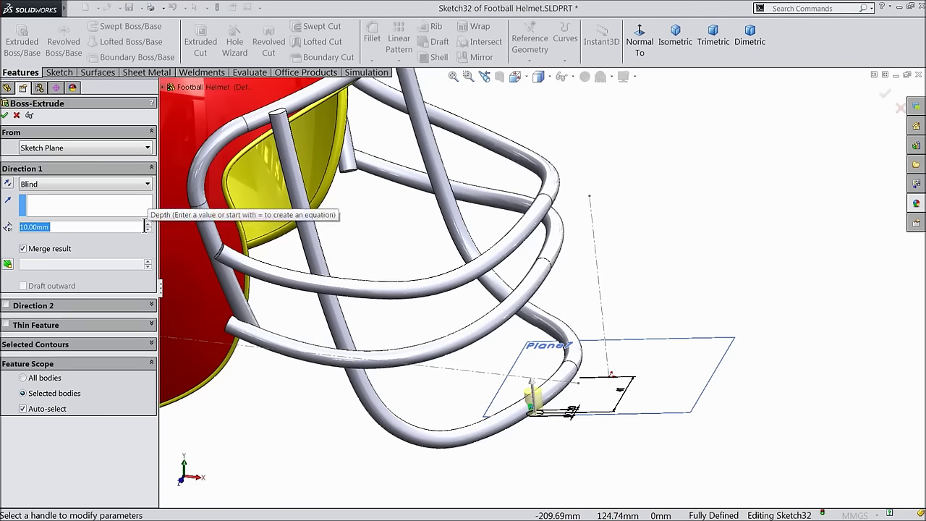
text(80)
key(Return)
middle_drag(693, 192, 684, 233)
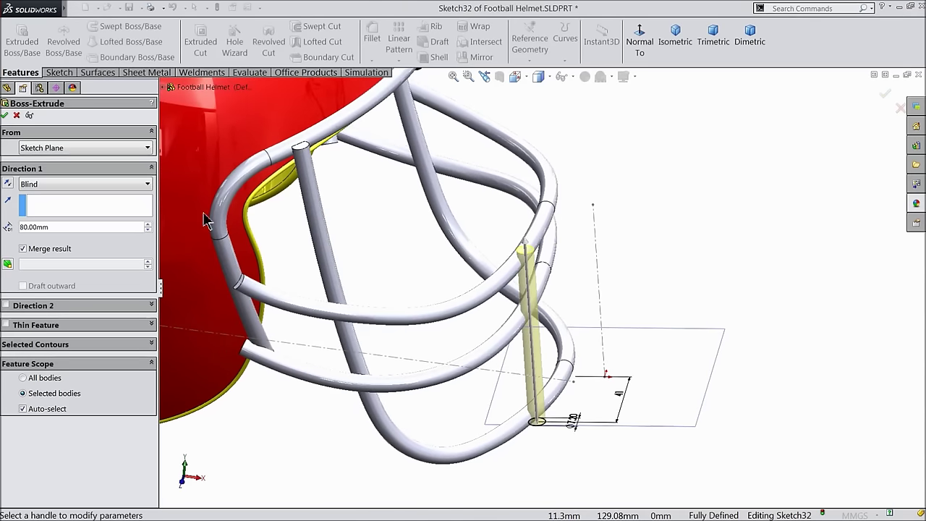
click(31, 249)
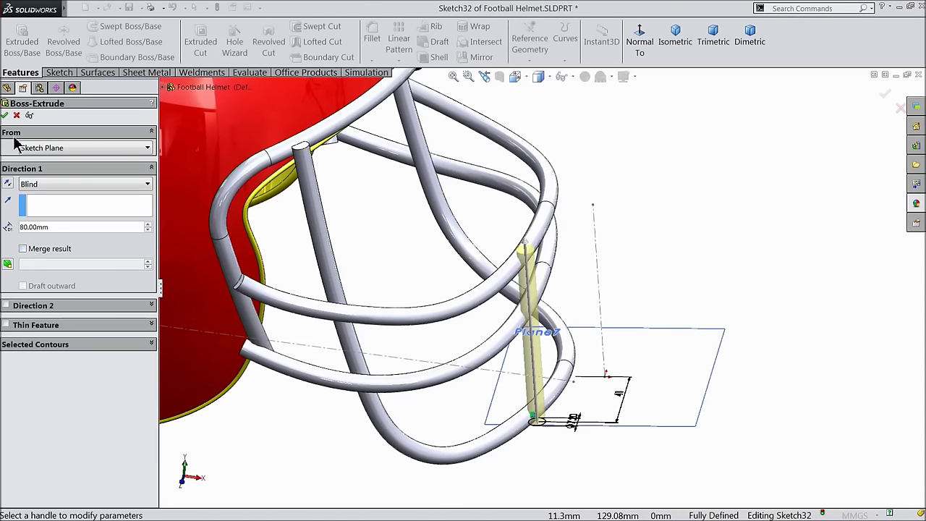
click(5, 115)
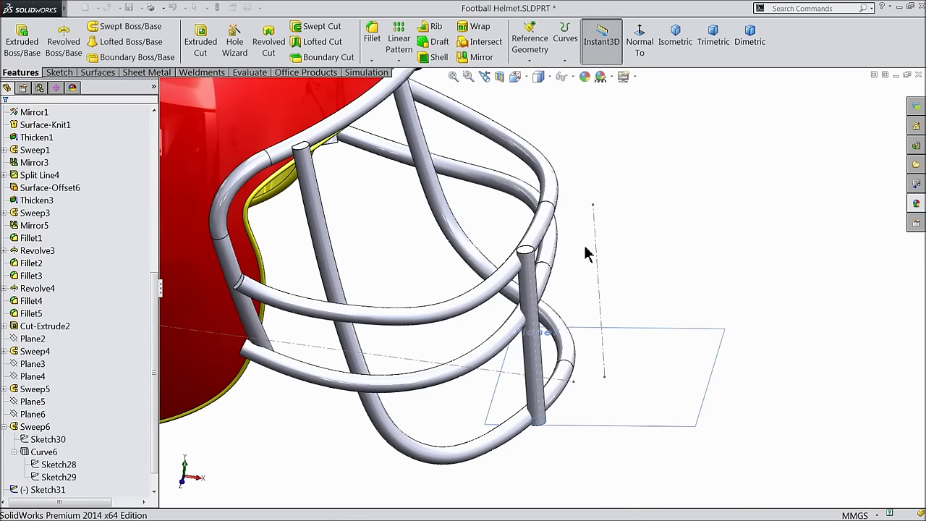
click(656, 337)
click(701, 307)
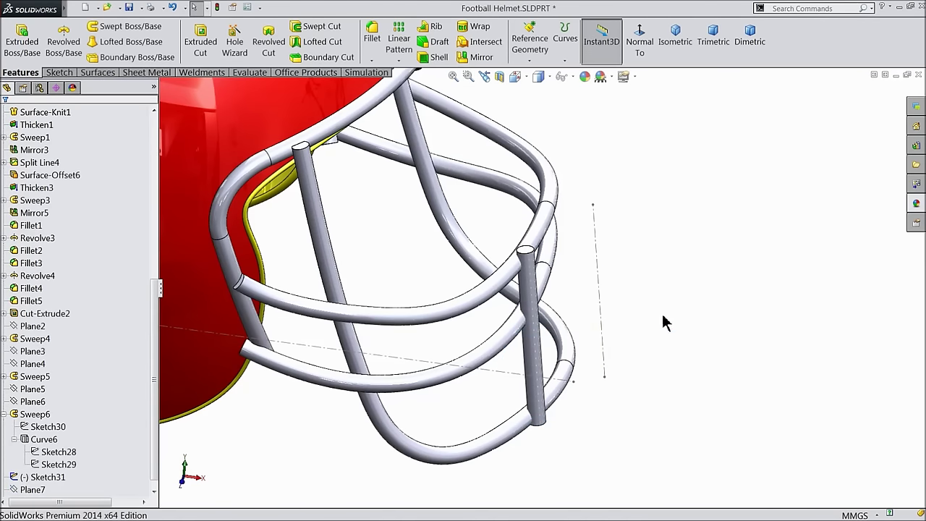
- Hide the leftover Sketch31 guide line
click(600, 310)
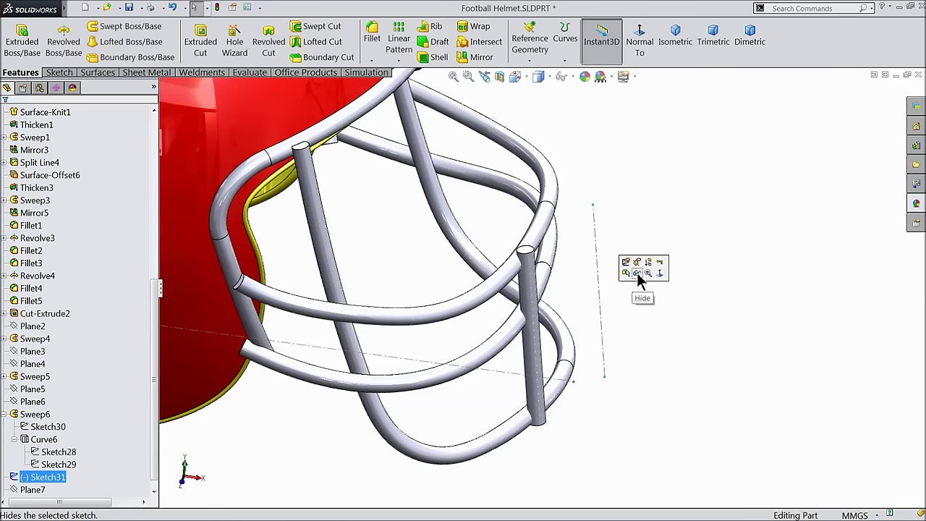
click(643, 282)
mouse_move(627, 302)
middle_down()
mouse_move(601, 287)
mouse_move(612, 289)
mouse_move(607, 311)
middle_up()
- Mirror the Boss-Extrude1 vertical bar across the Front Plane to the opposite facemask side
drag(156, 292, 114, 185)
click(39, 213)
click(37, 201)
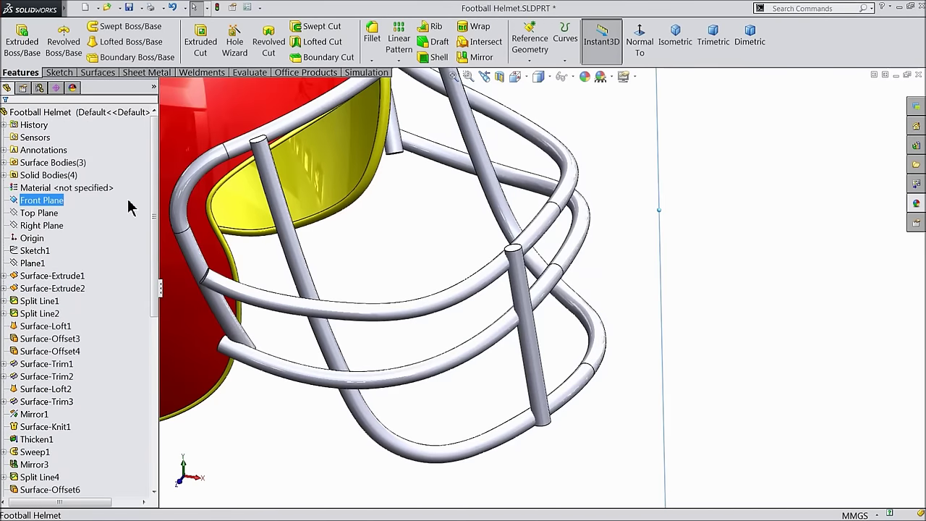
click(477, 58)
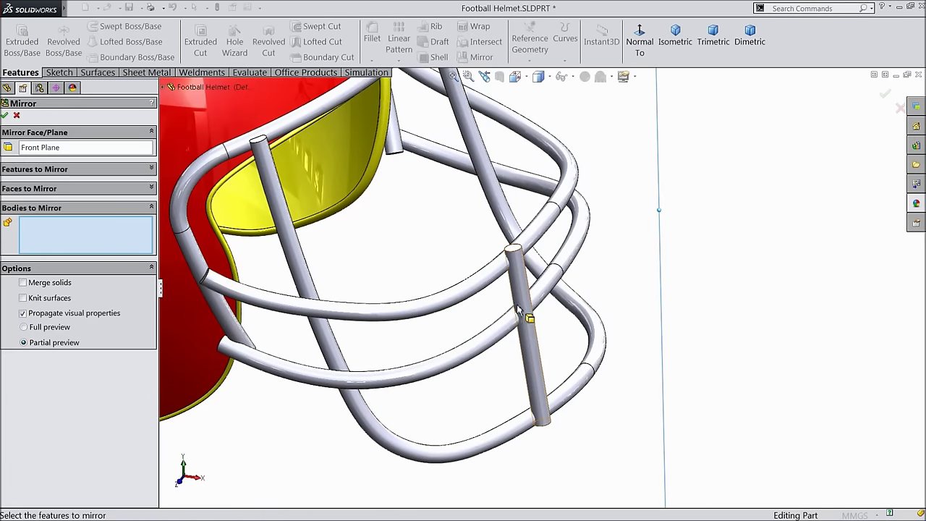
click(531, 306)
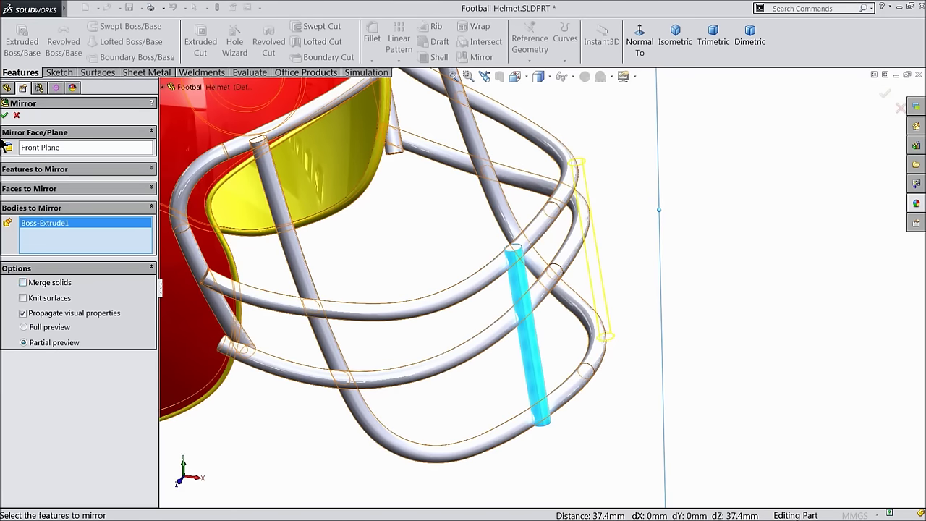
click(5, 115)
middle_drag(499, 241, 376, 325)
- Select the Sweep4, Sweep5, Sweep6, Boss-Extrude1 and Mirror6 facemask bars in the feature tree
scroll(289, 329, down, 3)
scroll(181, 330, up, 1)
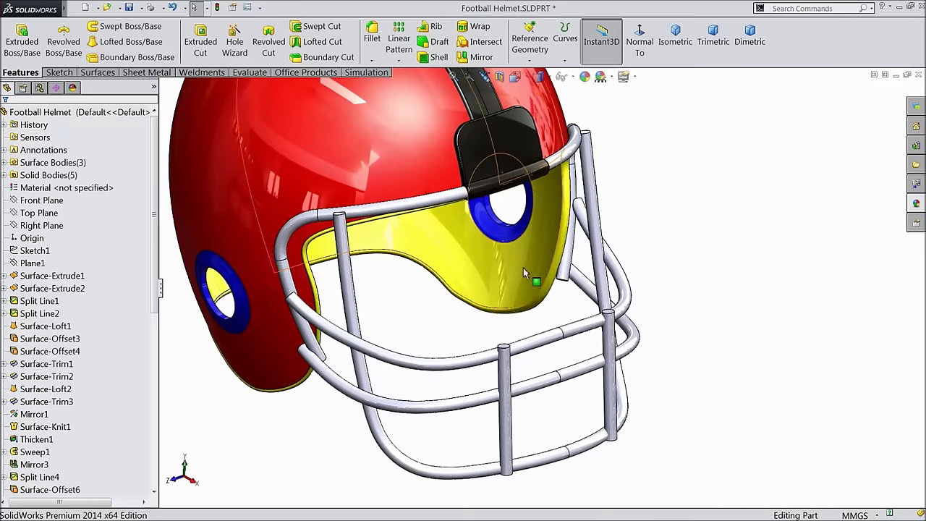
drag(155, 289, 159, 479)
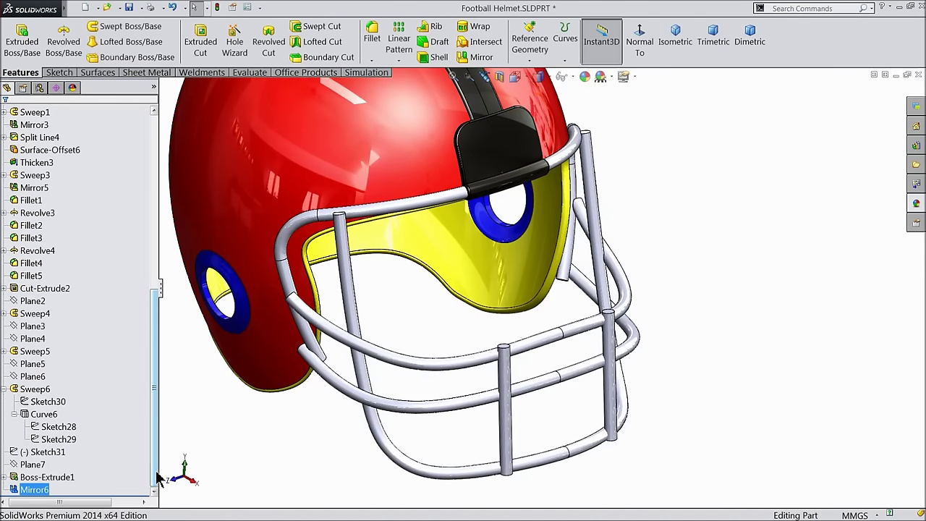
click(4, 389)
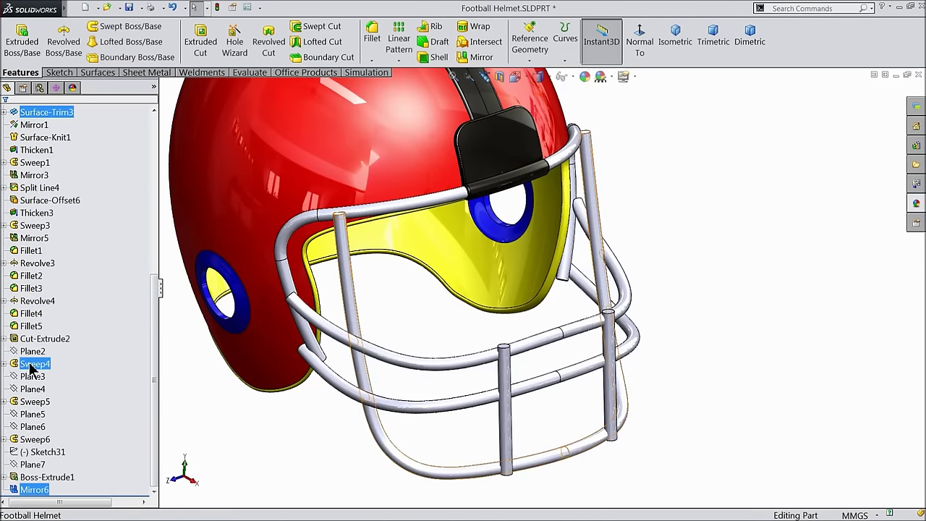
click(30, 365)
ctrl+click(37, 403)
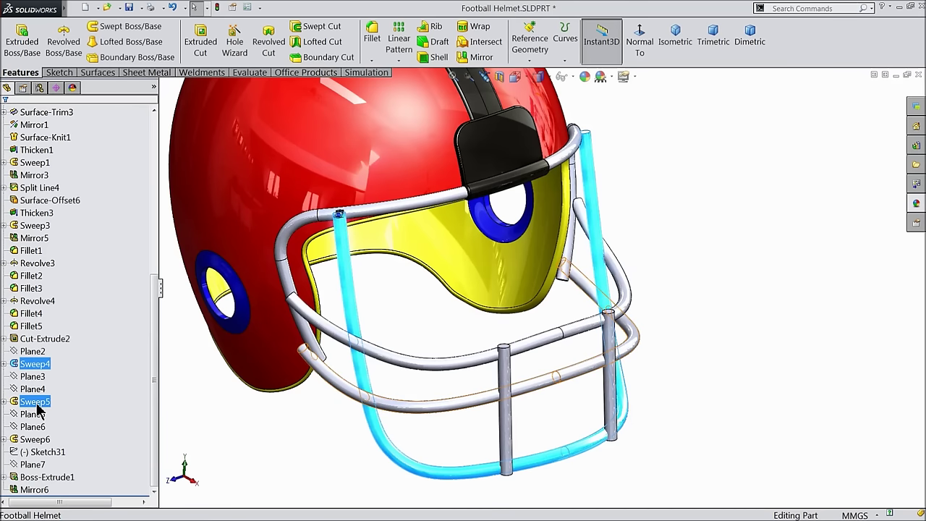
ctrl+click(36, 440)
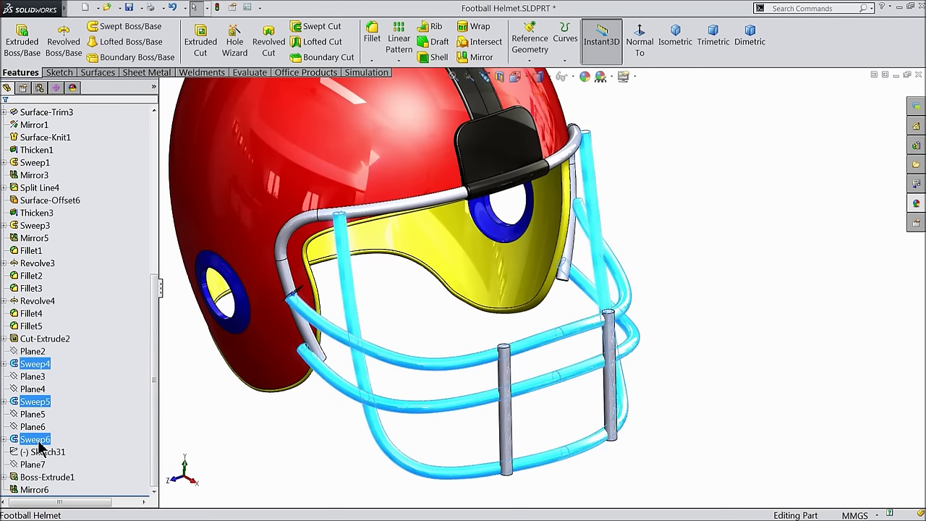
ctrl+click(46, 477)
ctrl+click(36, 491)
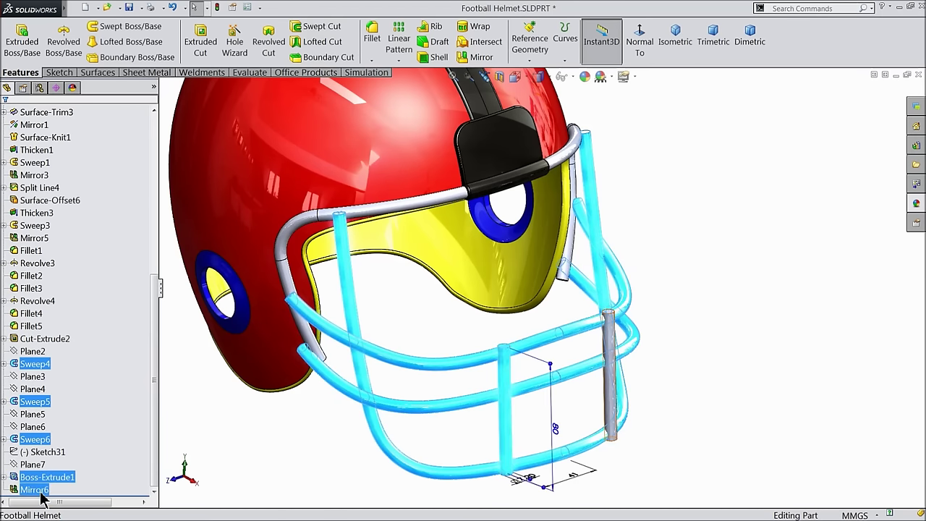
- Apply the Metal > Chrome satin finish chrome appearance to the selected facemask bars
click(909, 205)
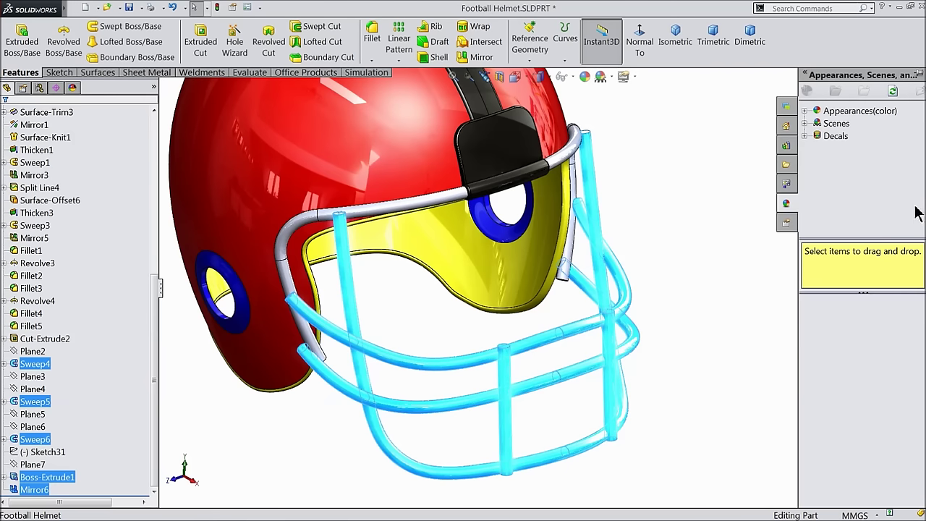
click(810, 113)
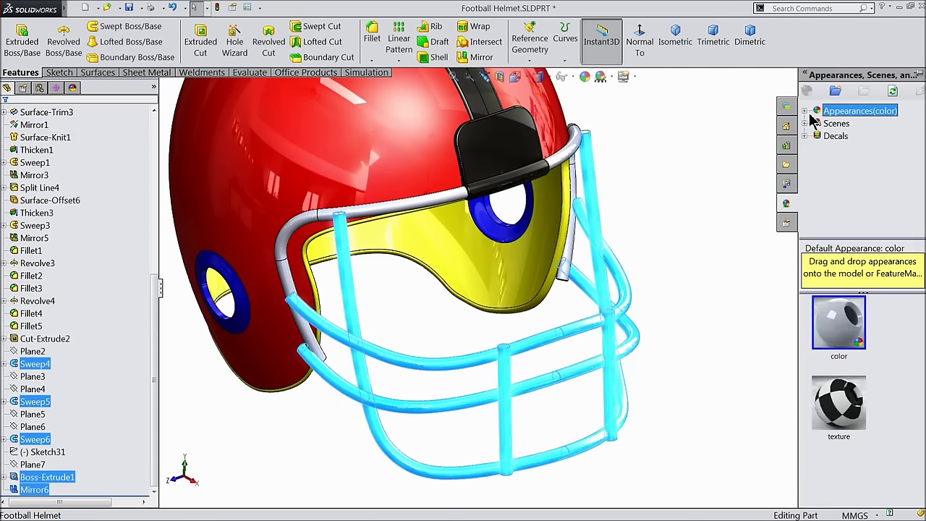
click(805, 110)
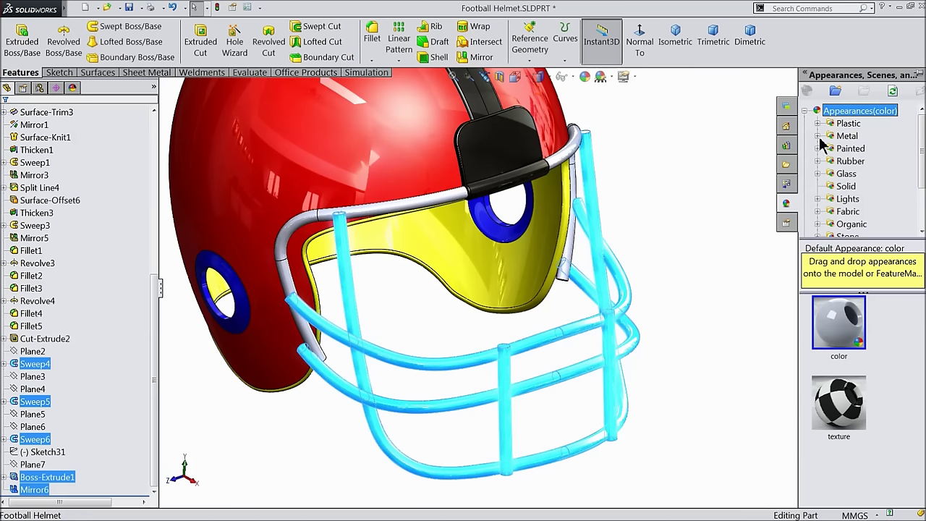
click(818, 136)
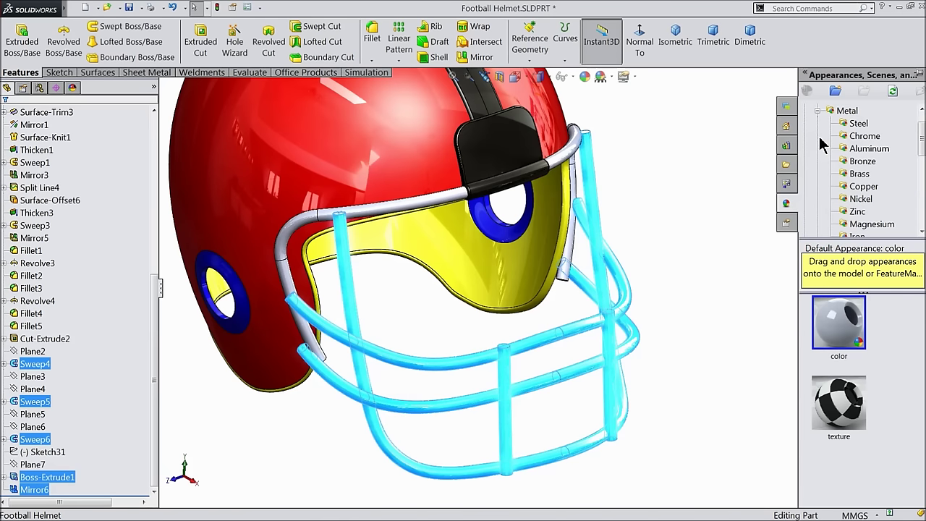
click(864, 137)
mouse_move(841, 337)
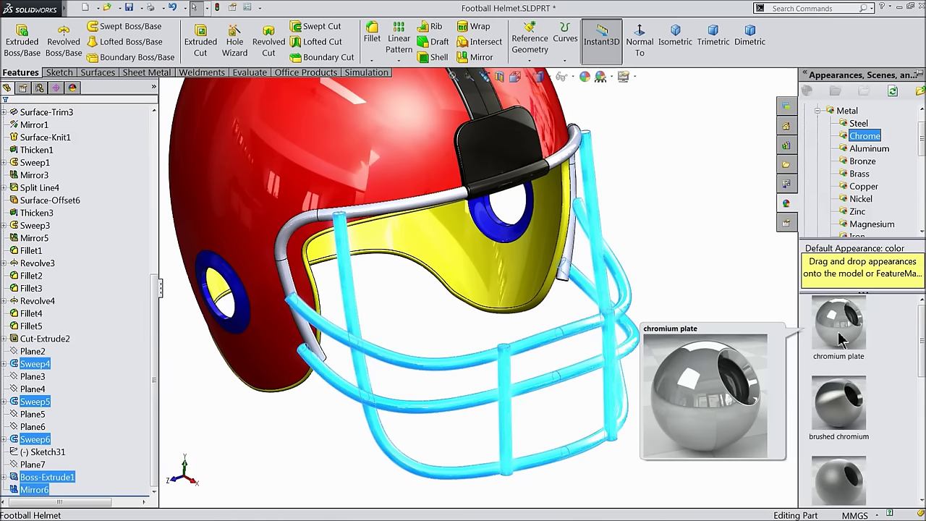
scroll(839, 337, down, 2)
click(837, 379)
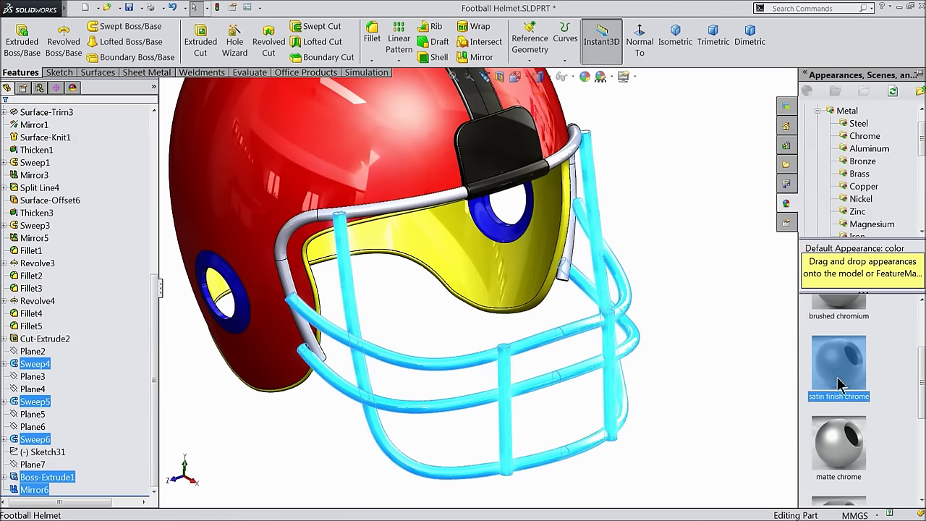
key(Escape)
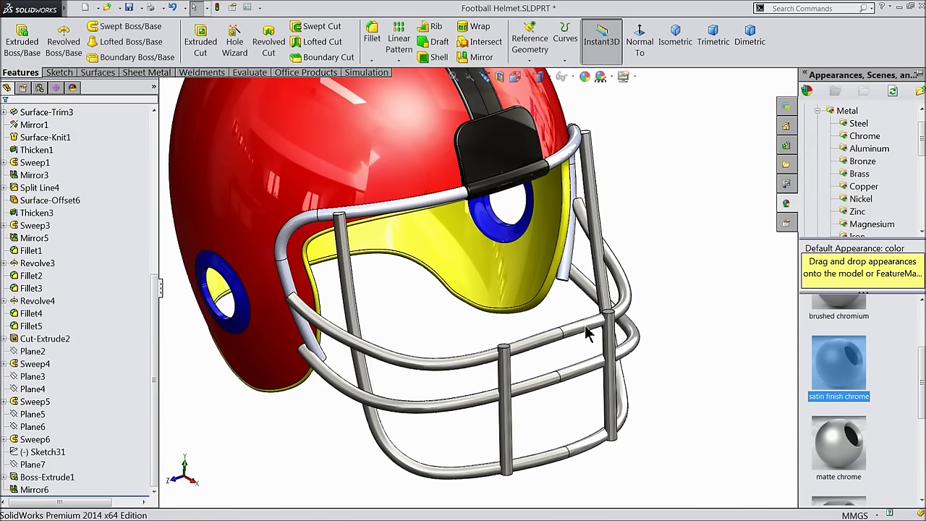
click(425, 199)
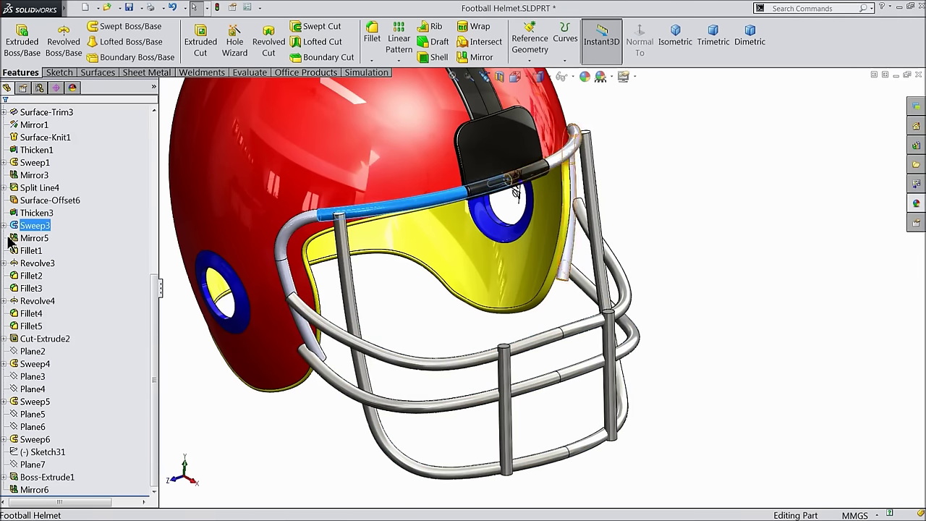
- Apply satin finish chrome to the Sweep3 top bar and the Mirror5 bars
click(32, 230)
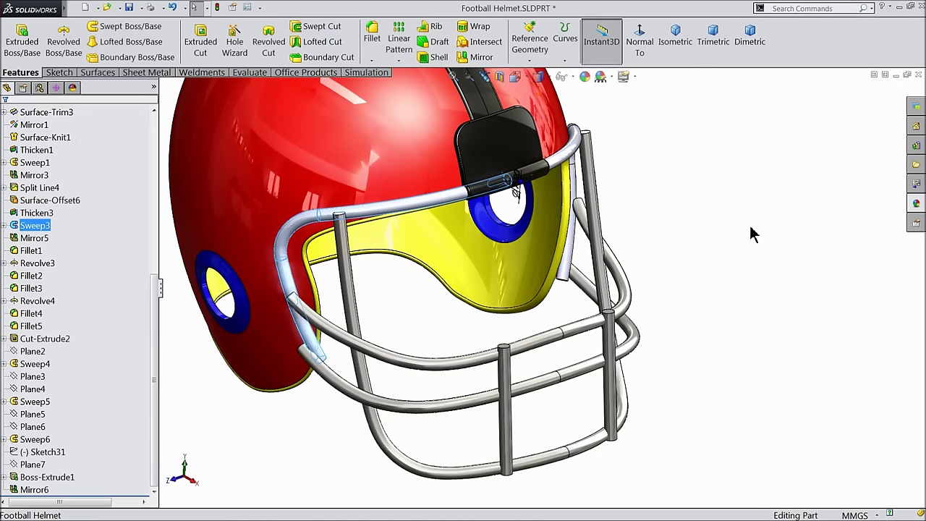
ctrl+click(26, 241)
click(916, 205)
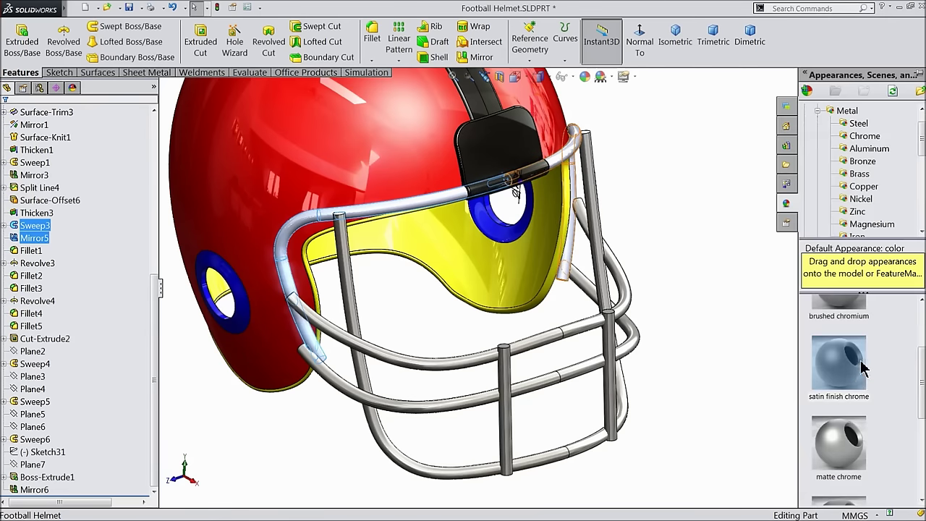
double_click(839, 377)
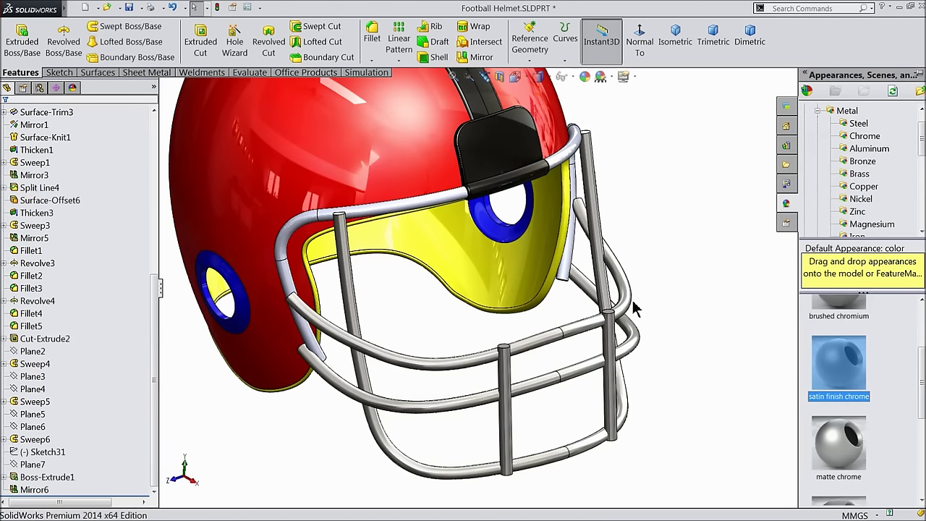
key(Left)
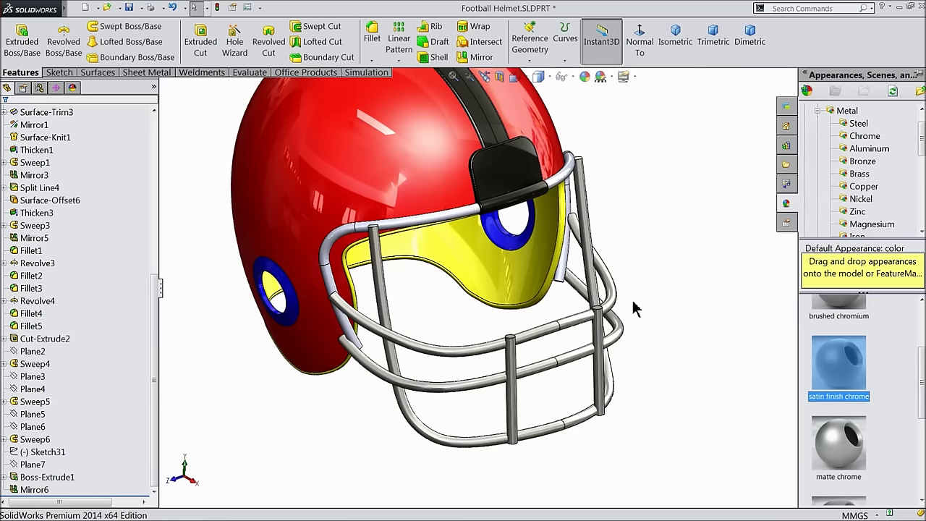
click(440, 223)
ctrl+click(44, 238)
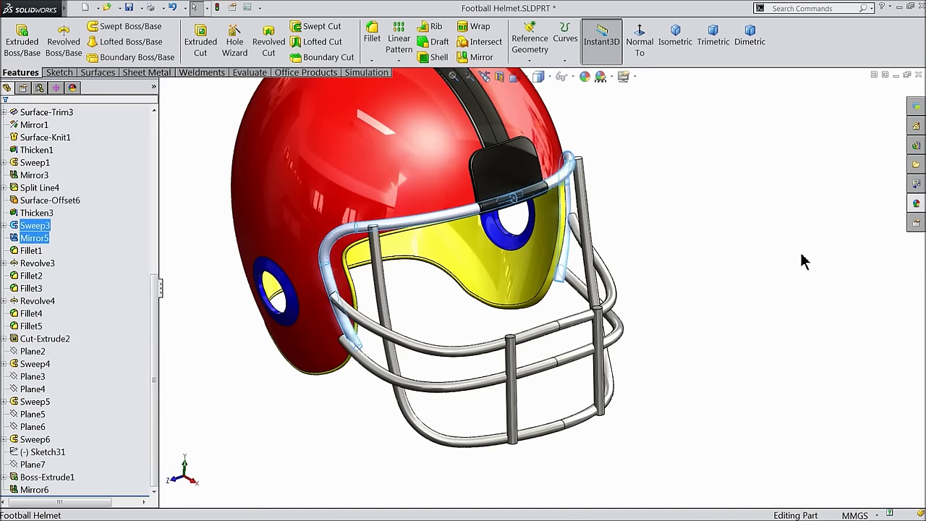
click(916, 203)
click(841, 373)
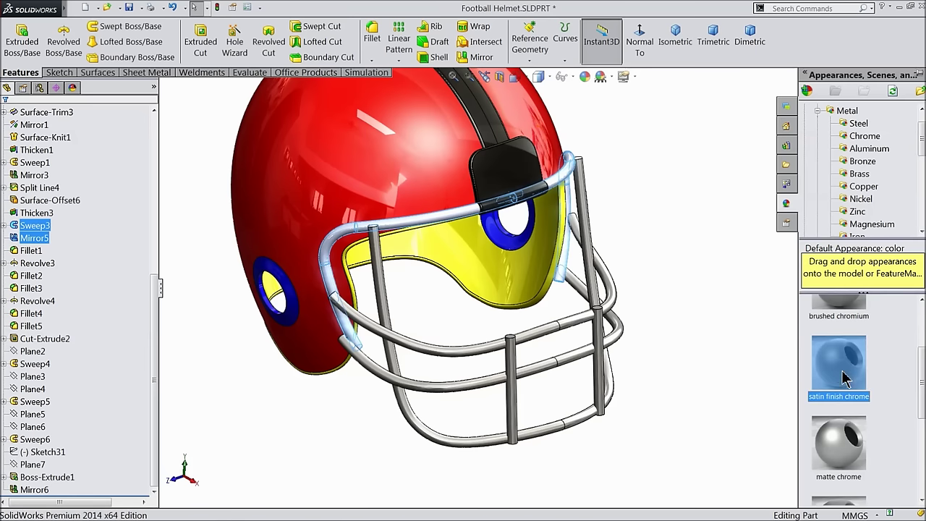
- Apply satin finish chrome to the remaining top bar and the left and right side bars
scroll(457, 224, down, 3)
click(457, 224)
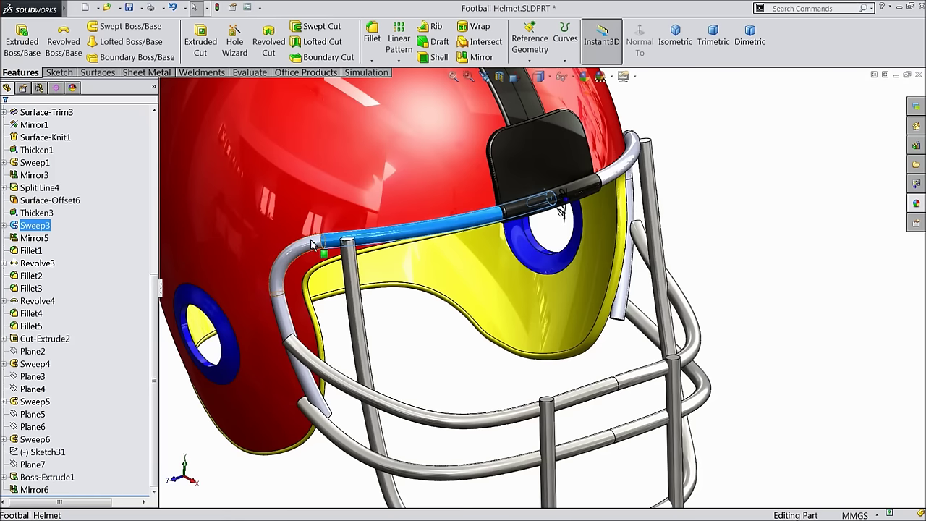
click(916, 203)
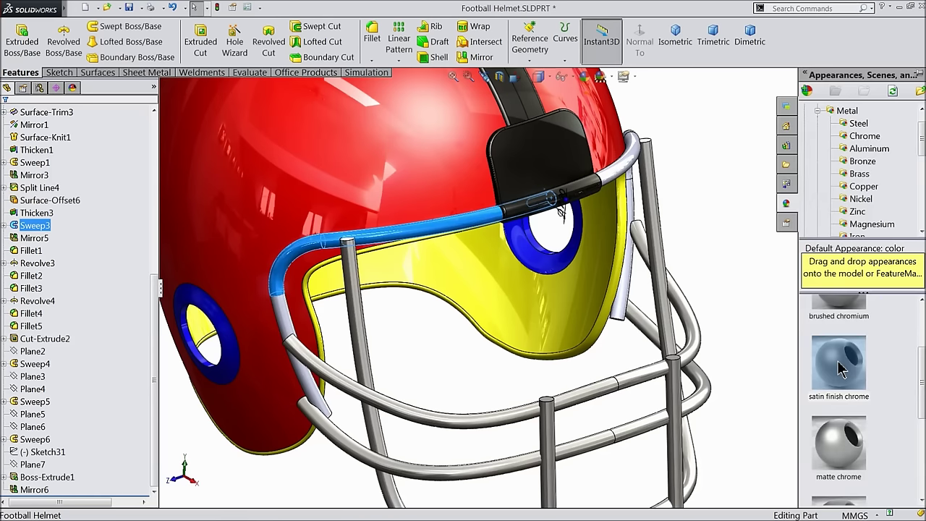
click(838, 364)
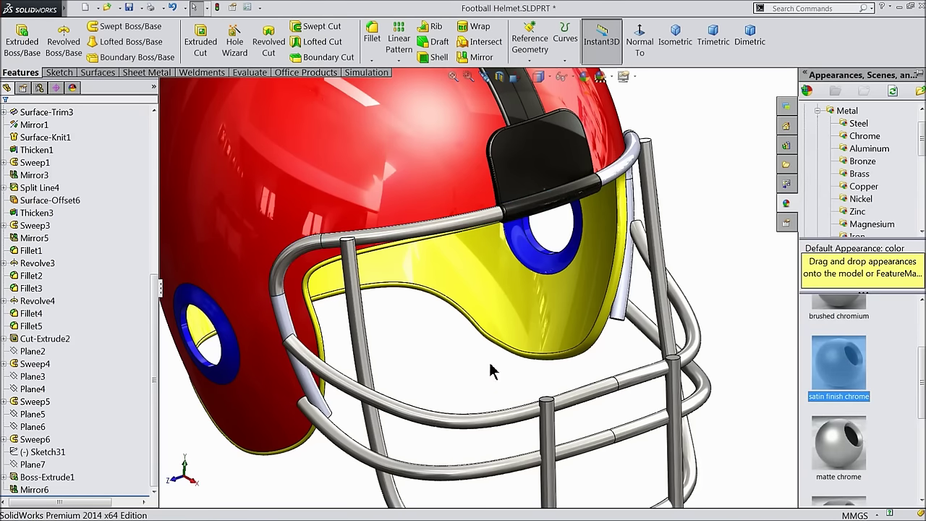
click(283, 325)
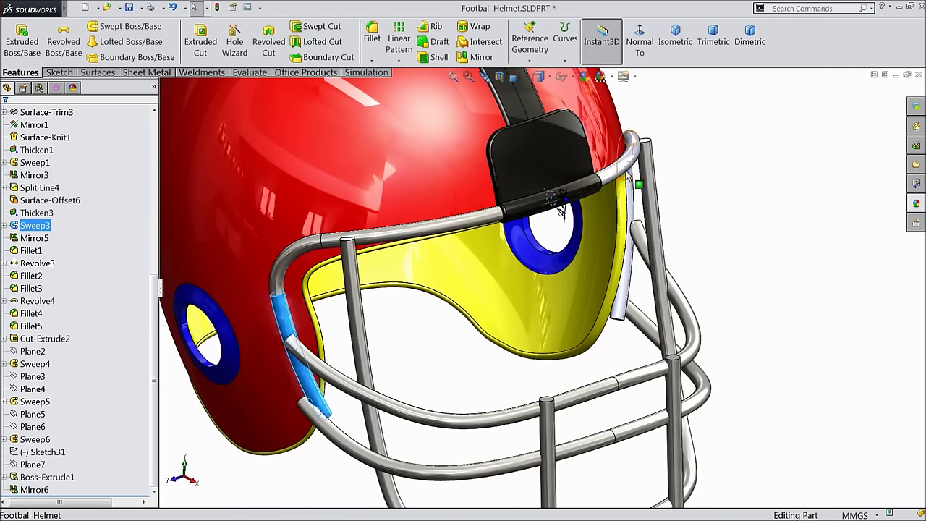
ctrl+click(631, 193)
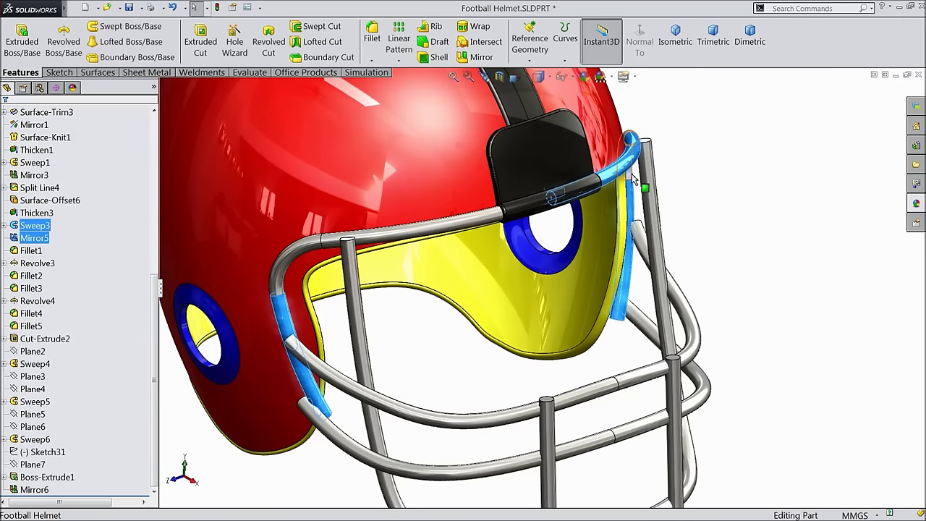
click(917, 205)
drag(837, 393, 748, 266)
- Fit, orbit and pan the helmet into a front-left three-quarter view
key(f)
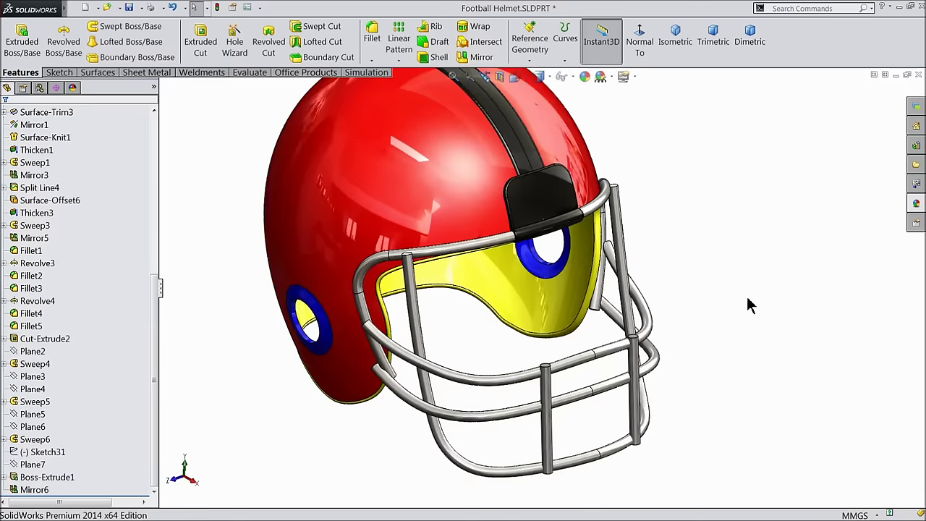
middle_drag(715, 310, 724, 351)
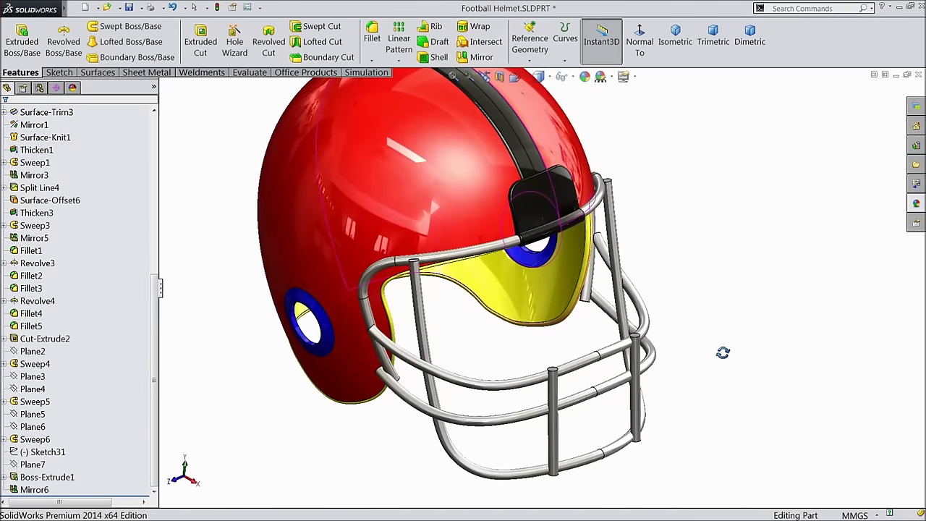
middle_drag(519, 337, 535, 361)
ctrl+middle_drag(711, 296, 688, 304)
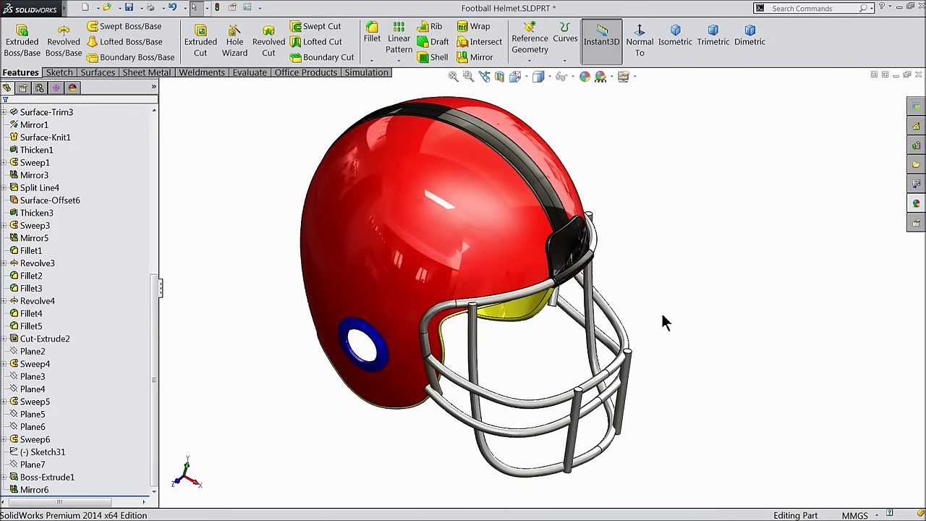
middle_drag(569, 354, 554, 312)
scroll(521, 200, up, 2)
scroll(511, 196, down, 3)
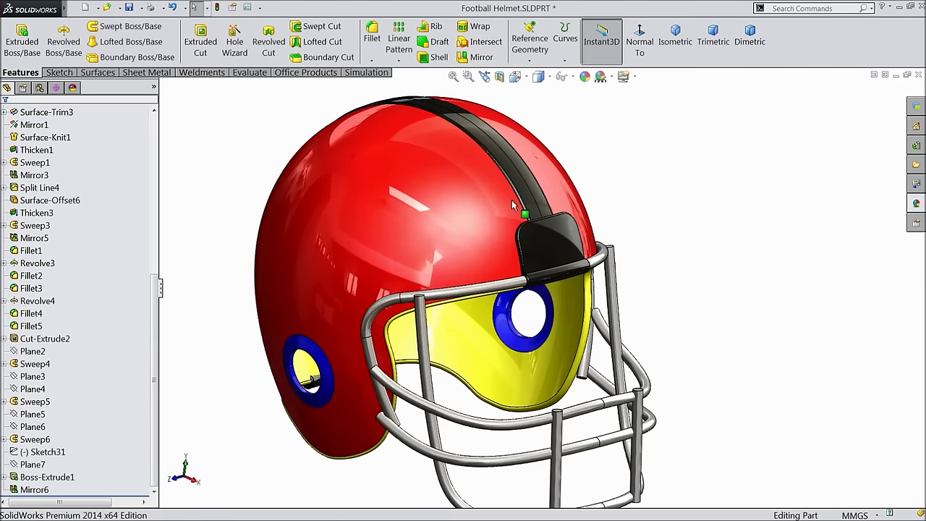
scroll(526, 248, up, 1)
scroll(646, 234, down, 1)
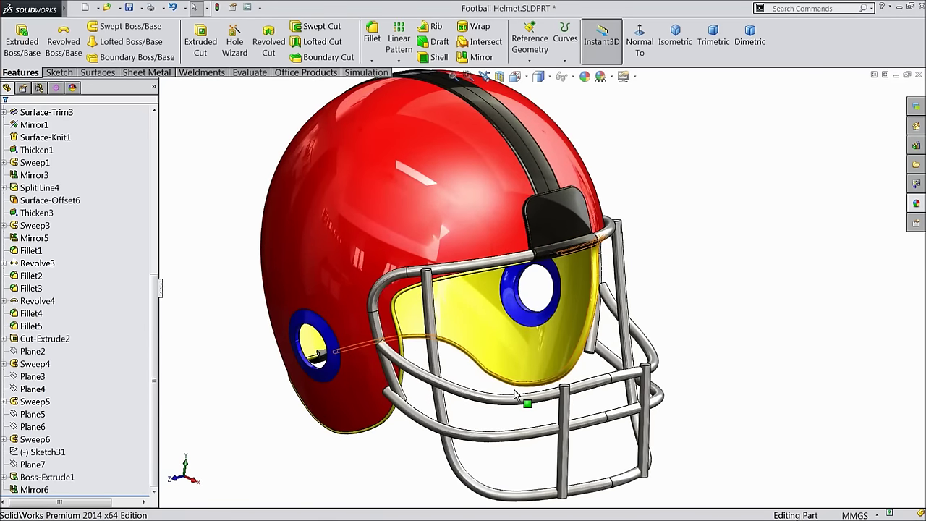
right_click(659, 192)
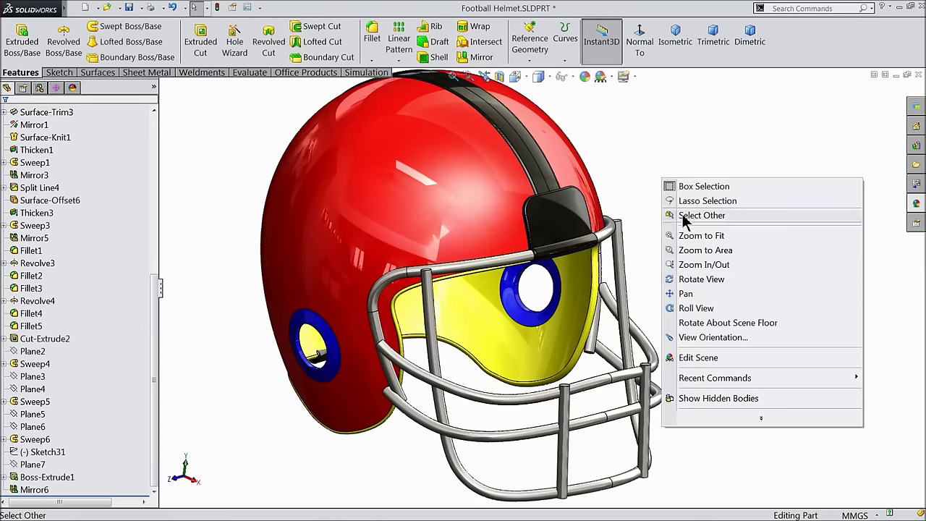
click(682, 291)
drag(682, 272, 659, 275)
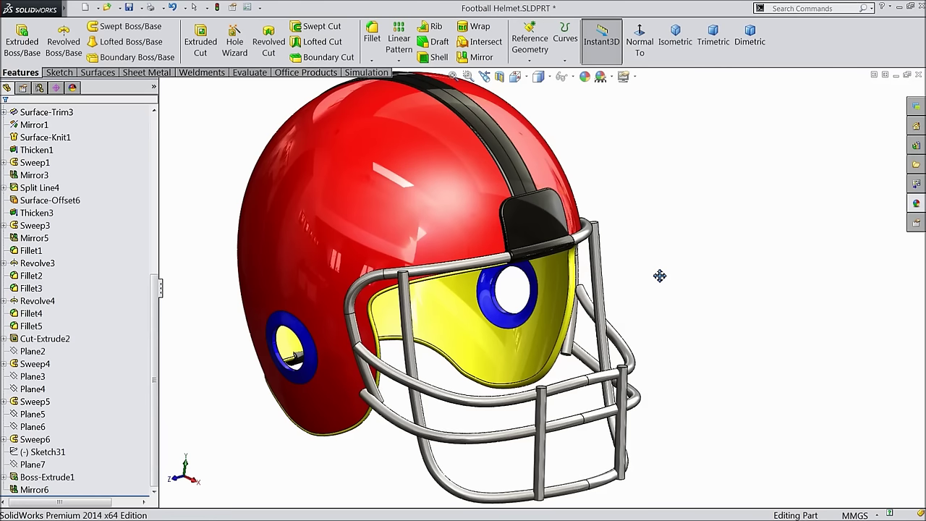
- Enable the PhotoView 360 add-in, start a Final Render, and dismiss the perspective-view recommendation
click(292, 74)
click(75, 41)
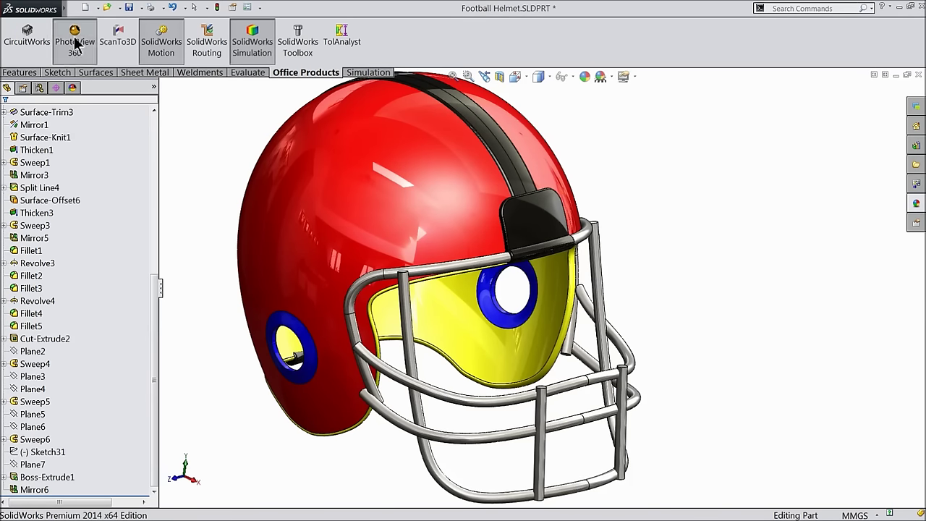
click(282, 74)
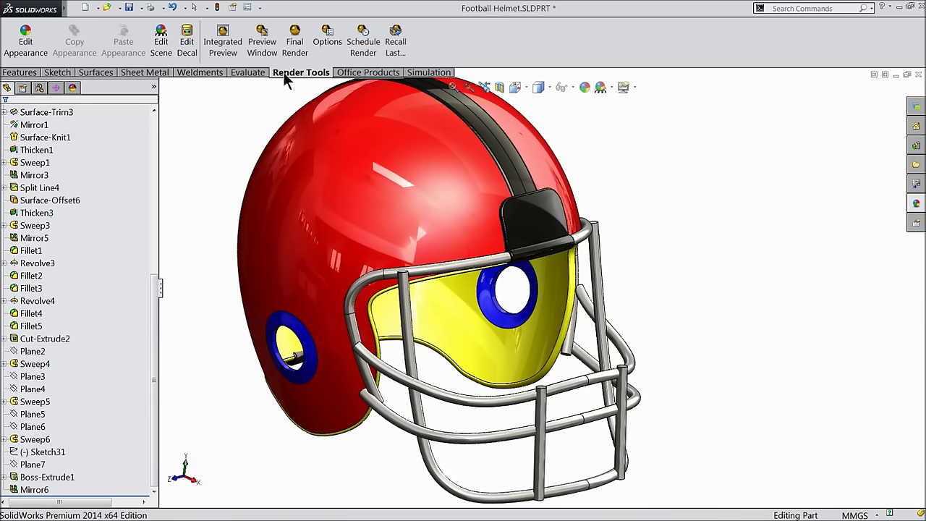
click(294, 45)
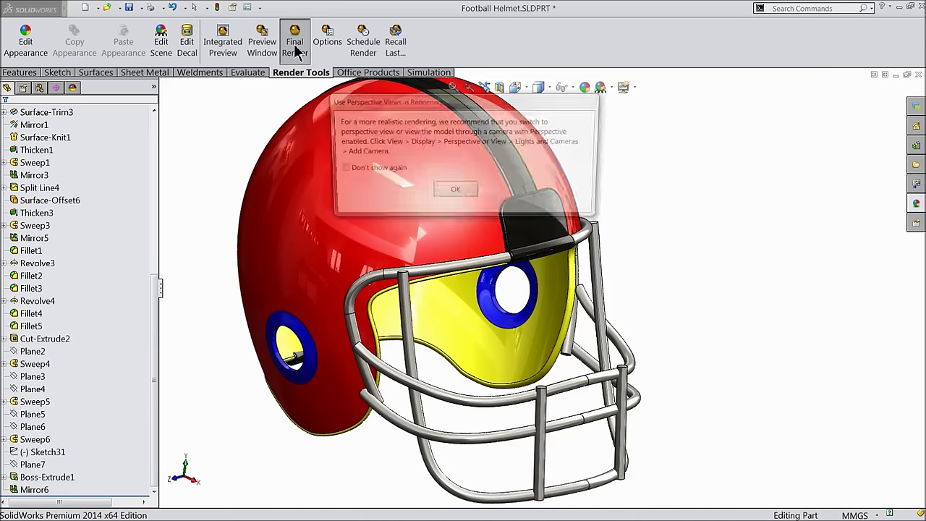
click(453, 190)
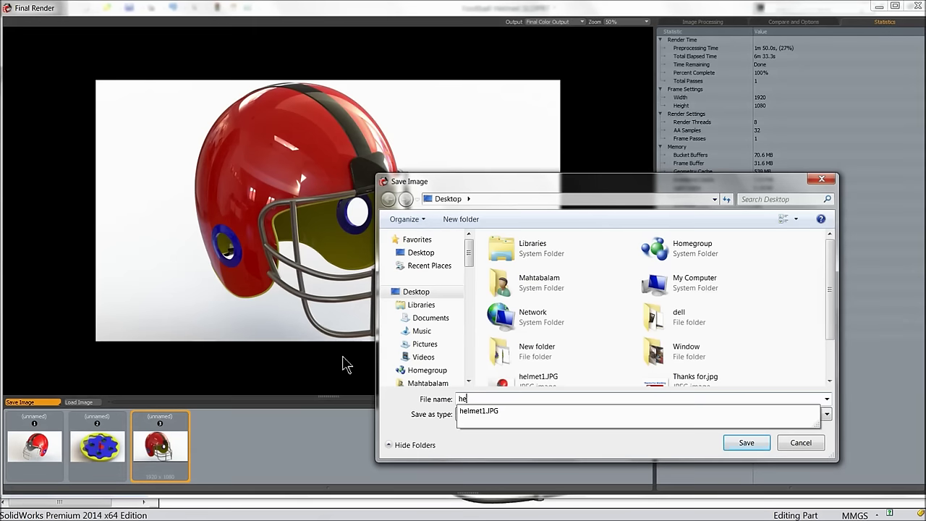
- Save the render as the JPEG 'helmet' and close the render preview window
text(lmet)
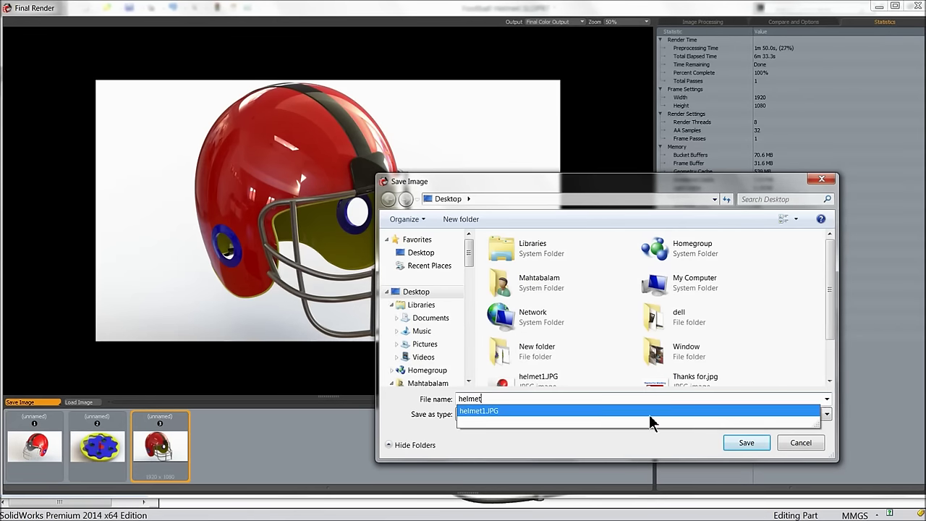
click(746, 443)
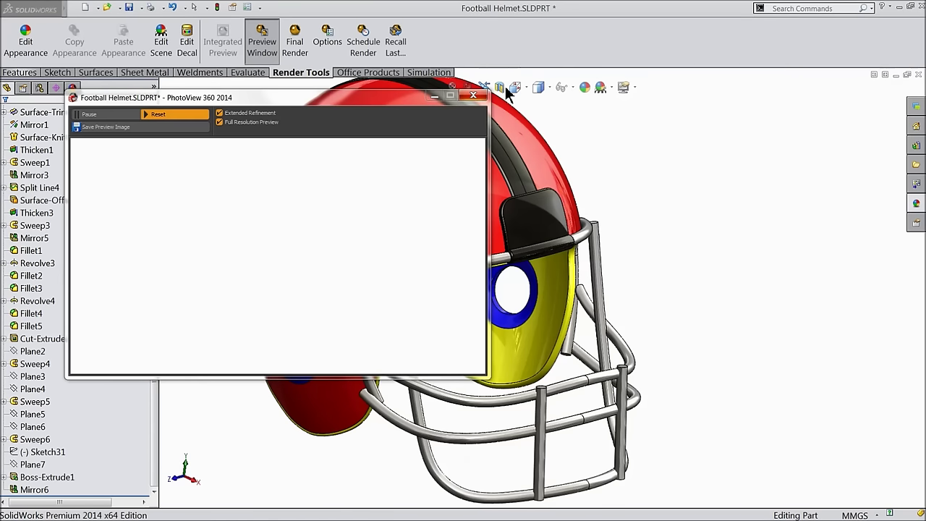
click(474, 95)
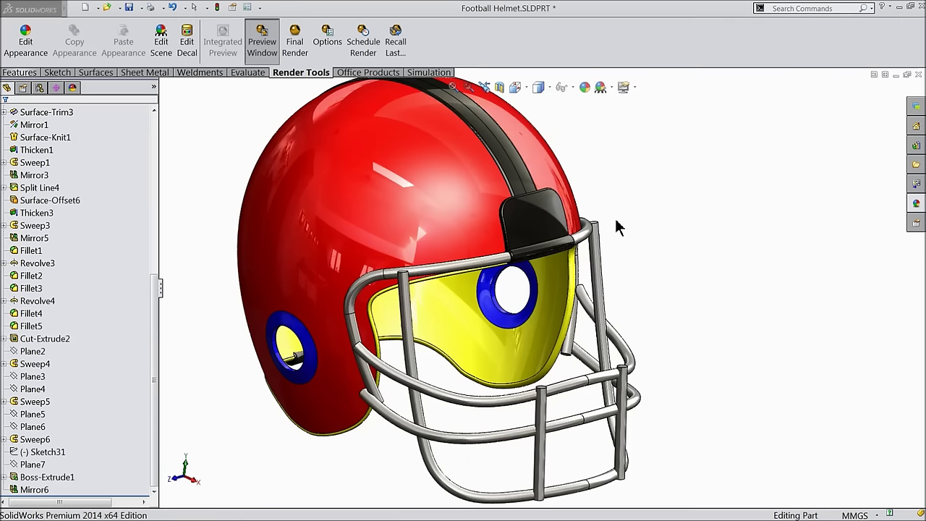